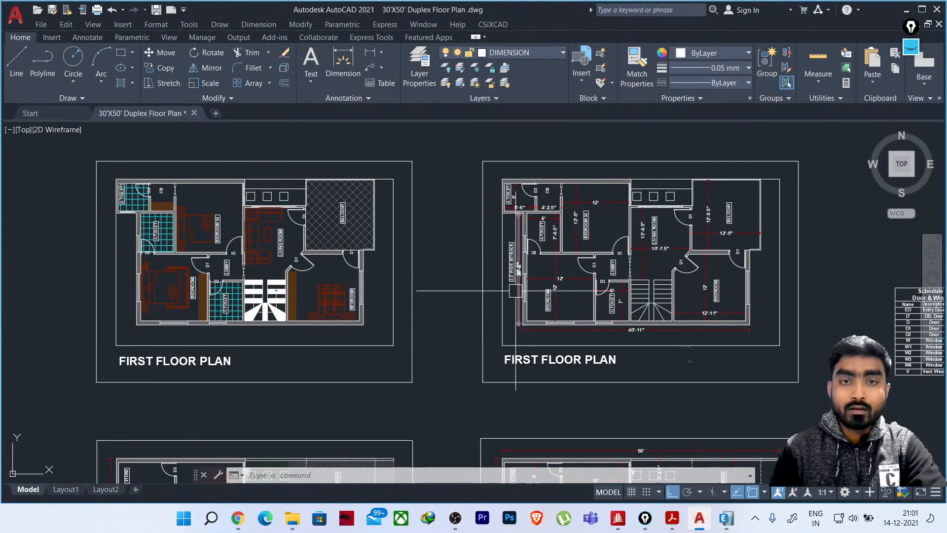
# Maximize the program window showing the duplex floor plan drawing
pyautogui.scroll(2, 471, 319)
pyautogui.scroll(-2, 472, 325)
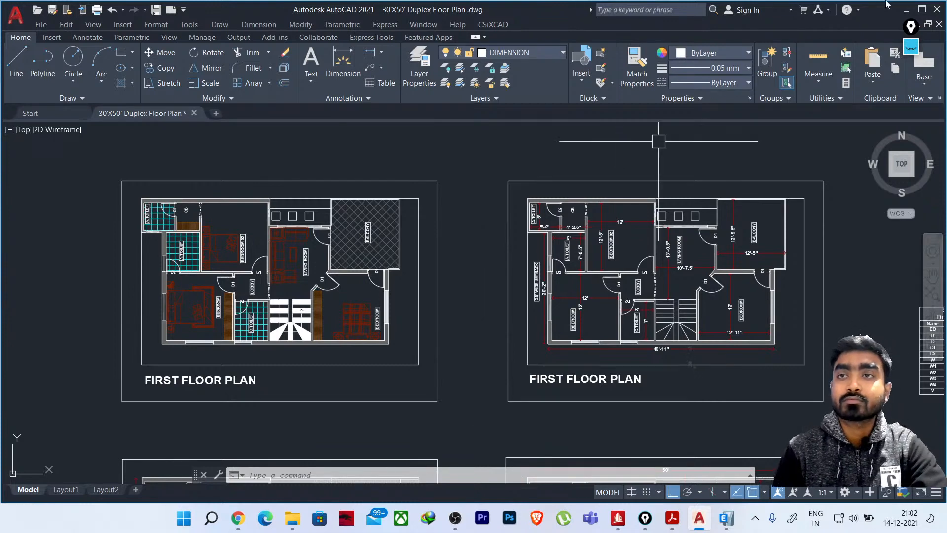
pyautogui.click(922, 9)
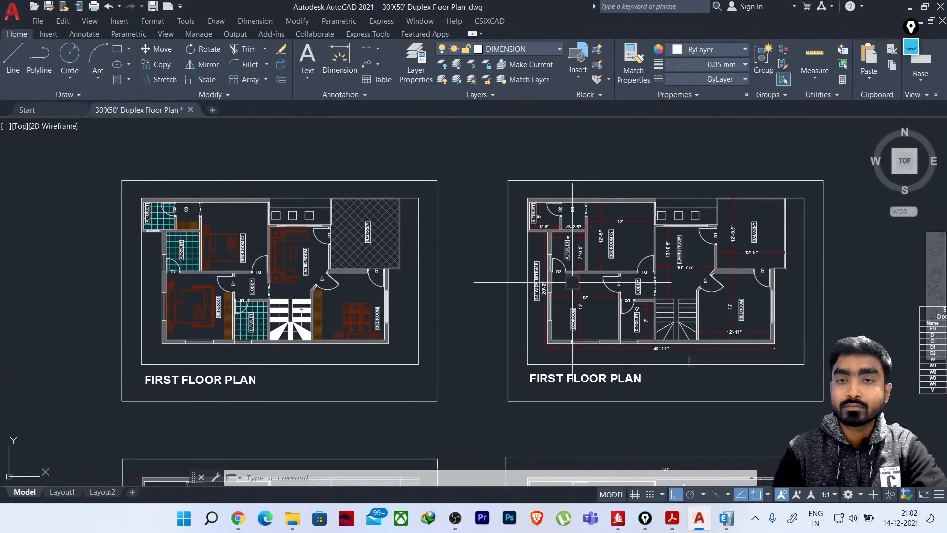
# Examine the furnished and the dimensioned first floor plans of the duplex, including room layout and dimensions
pyautogui.scroll(2, 452, 307)
pyautogui.moveTo(499, 301); pyautogui.dragTo(349, 288, button='middle')
pyautogui.scroll(-2, 366, 281)
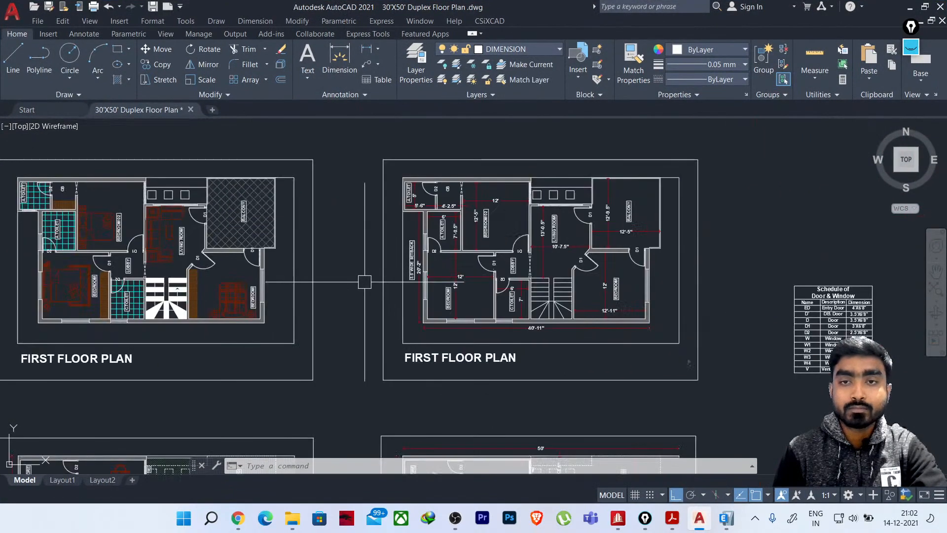
pyautogui.moveTo(410, 287)
pyautogui.mouseDown(button='middle')
pyautogui.moveTo(408, 309)
pyautogui.moveTo(494, 295)
pyautogui.mouseUp(button='middle')
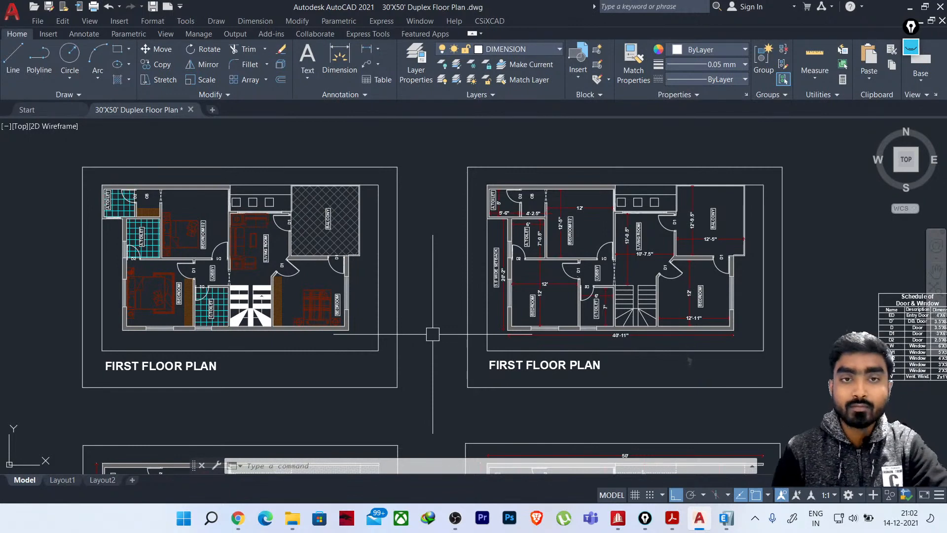
pyautogui.moveTo(437, 319); pyautogui.dragTo(416, 321, button='middle')
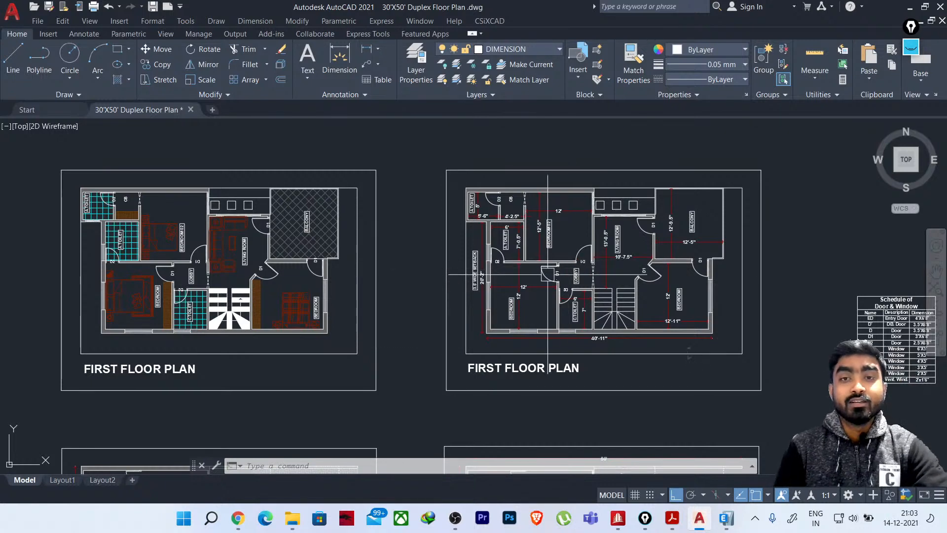
pyautogui.moveTo(446, 292)
pyautogui.mouseDown(button='middle')
pyautogui.moveTo(447, 326)
pyautogui.moveTo(354, 252)
pyautogui.moveTo(372, 286)
pyautogui.moveTo(438, 269)
pyautogui.mouseUp(button='middle')
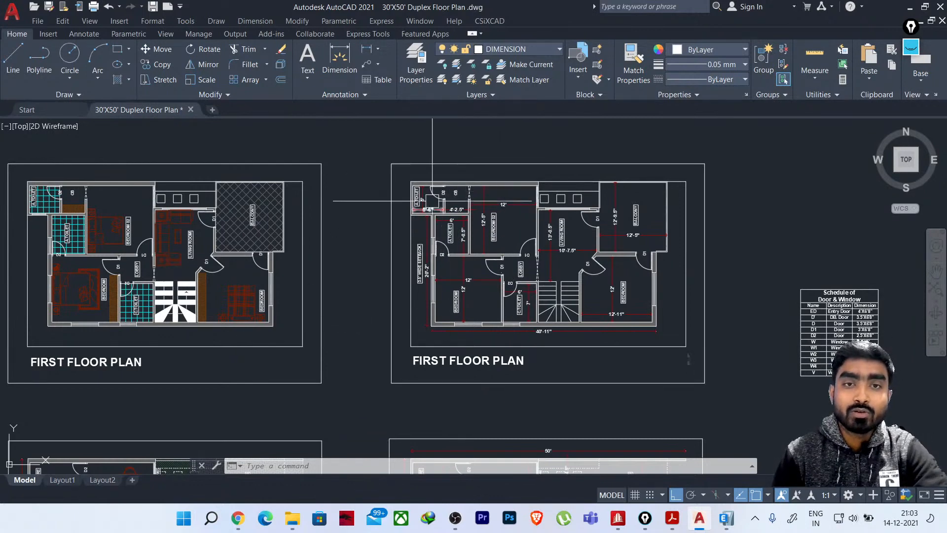
pyautogui.scroll(2, 433, 197)
pyautogui.moveTo(632, 215); pyautogui.dragTo(533, 217, button='middle')
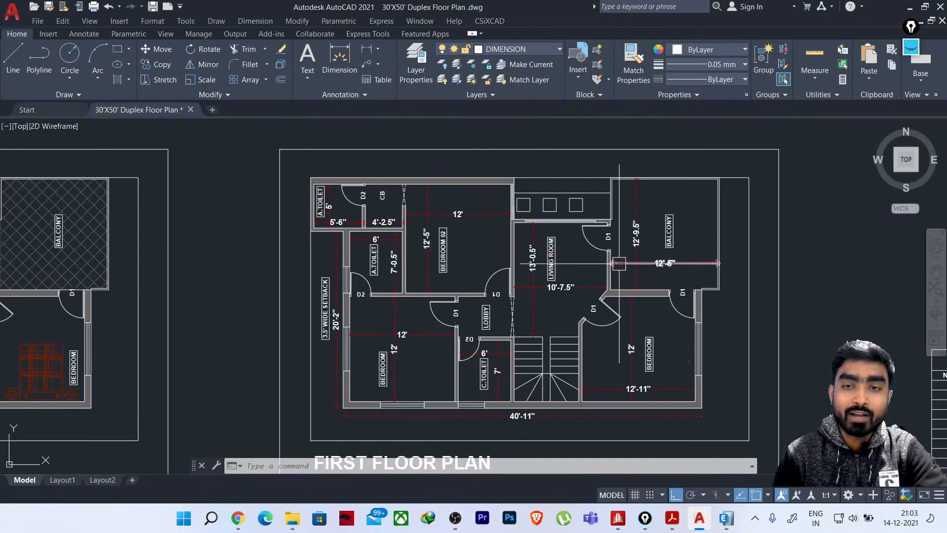
pyautogui.scroll(-1, 619, 263)
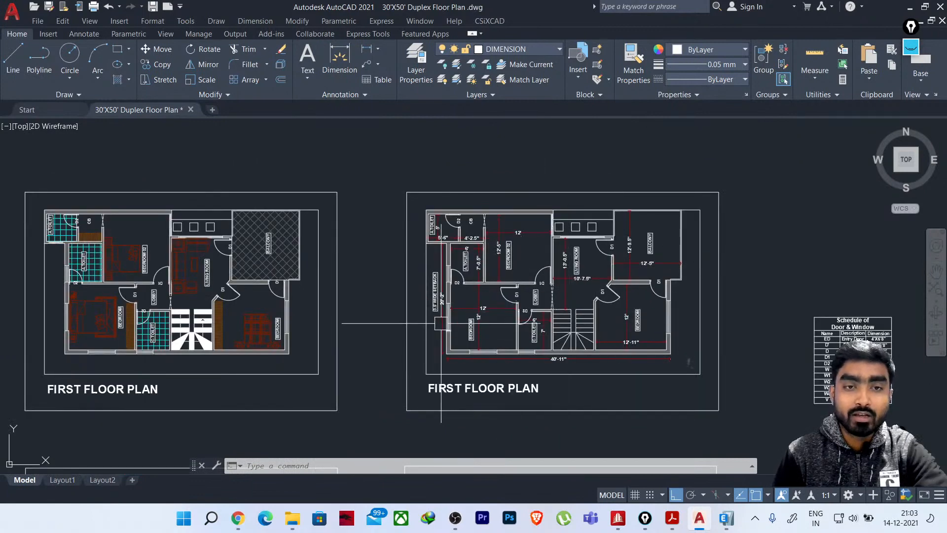
pyautogui.moveTo(443, 322); pyautogui.dragTo(482, 321, button='middle')
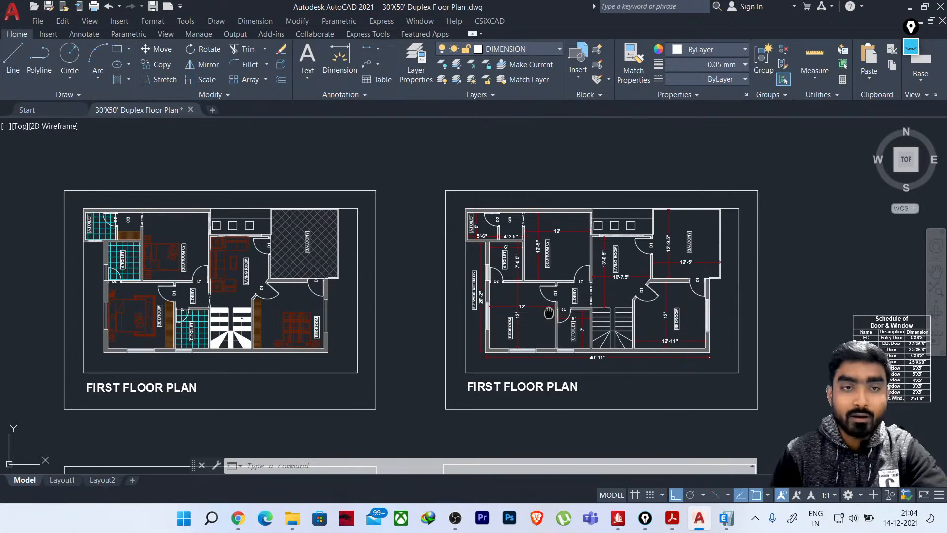
pyautogui.moveTo(556, 307); pyautogui.dragTo(570, 291, button='middle')
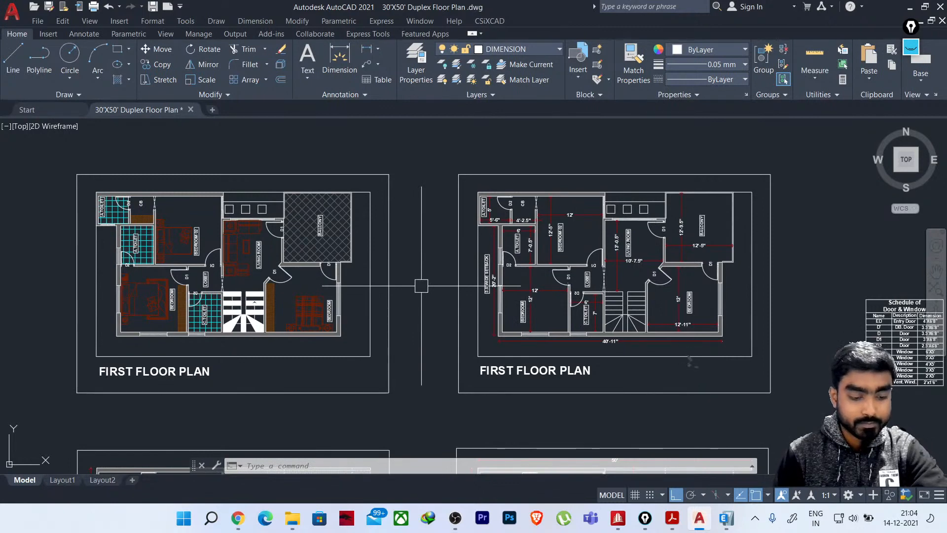
pyautogui.moveTo(532, 296); pyautogui.dragTo(516, 292, button='middle')
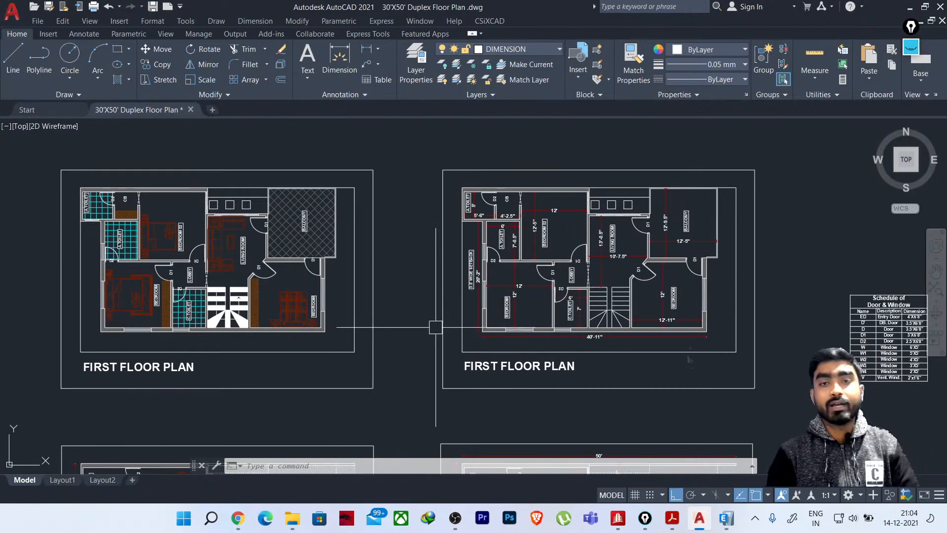
pyautogui.scroll(3, 436, 327)
pyautogui.scroll(-3, 439, 313)
pyautogui.moveTo(483, 315); pyautogui.dragTo(501, 315, button='middle')
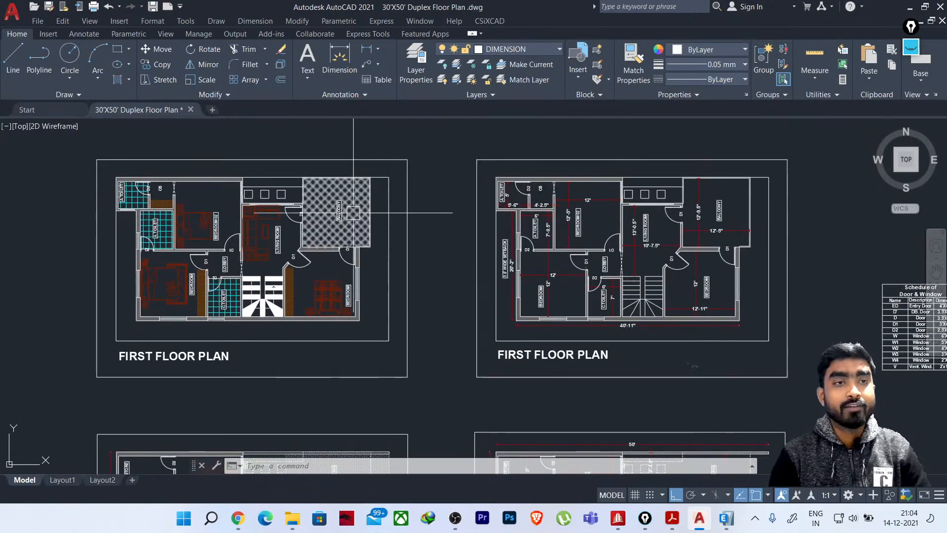
# Open the School+Building+Drawings file from the recent documents
pyautogui.click(43, 109)
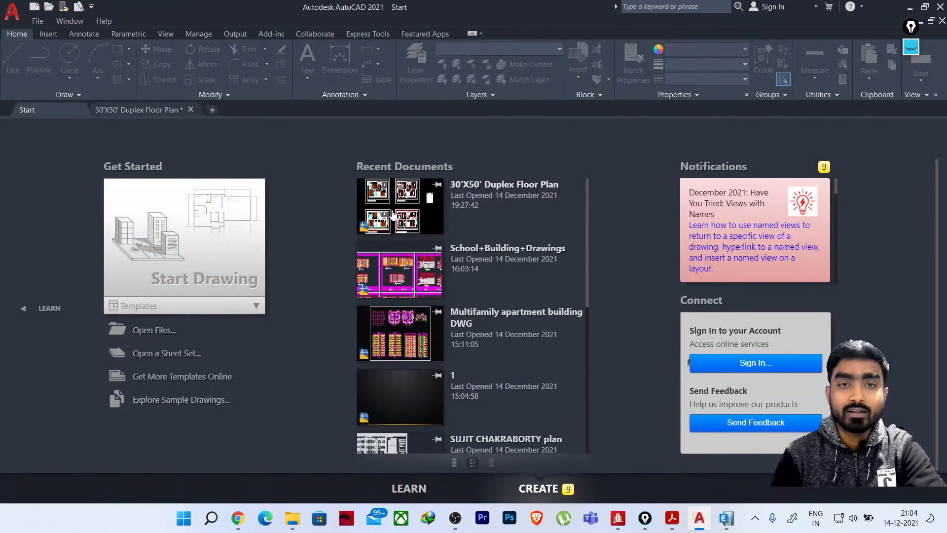
pyautogui.click(409, 282)
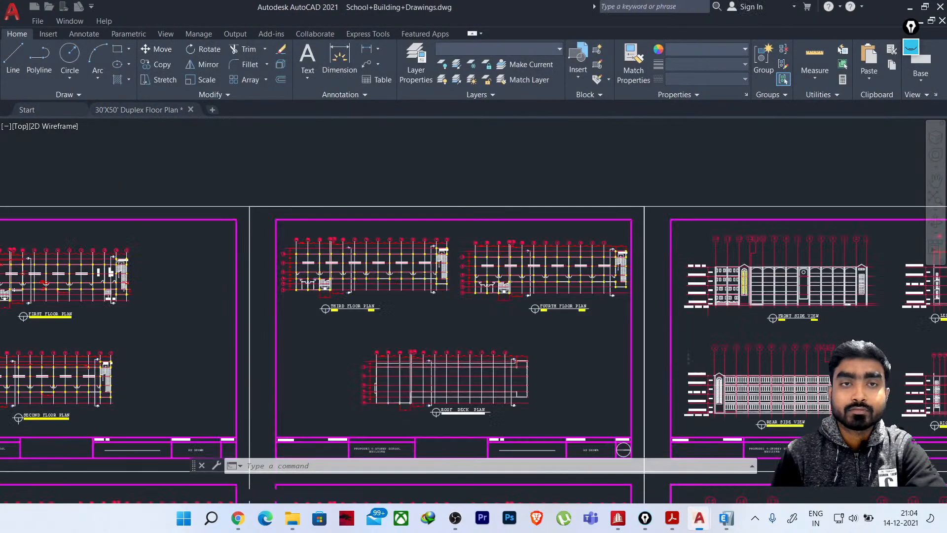
pyautogui.click(427, 271)
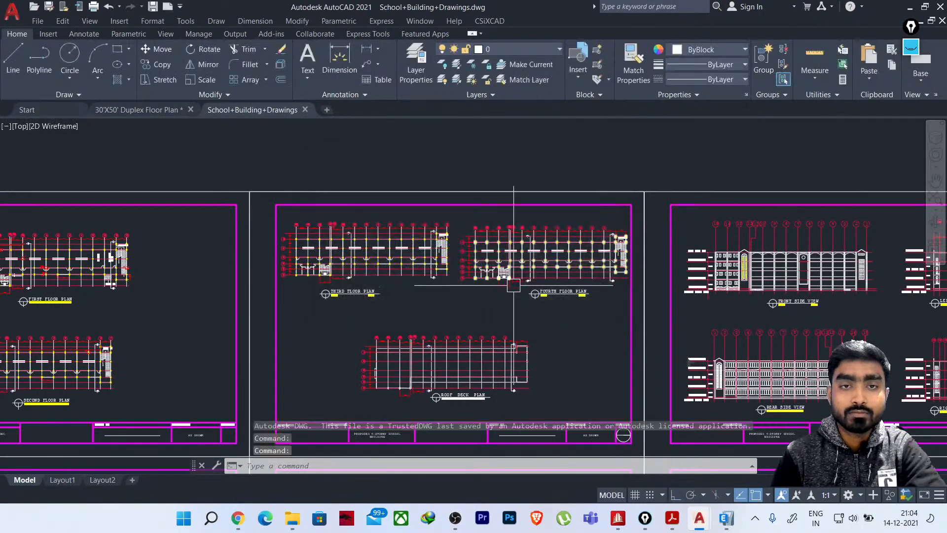
# Look over the school building's drawing sheets and examine the third floor beam layout plan's columns, beams and slab labels
pyautogui.scroll(-4, 514, 285)
pyautogui.scroll(4, 301, 283)
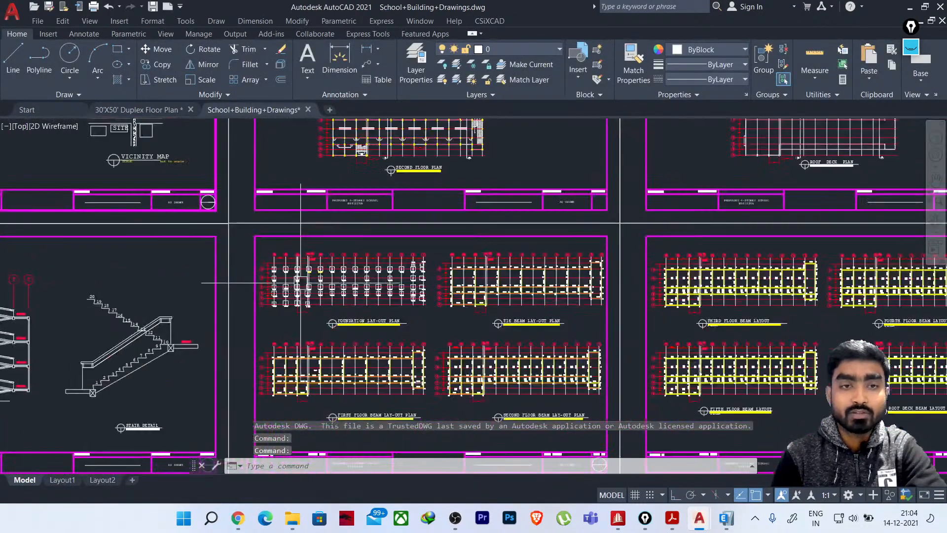
pyautogui.moveTo(654, 272)
pyautogui.mouseDown(button='middle')
pyautogui.moveTo(617, 298)
pyautogui.moveTo(600, 354)
pyautogui.mouseUp(button='middle')
pyautogui.moveTo(651, 247)
pyautogui.mouseDown(button='middle')
pyautogui.moveTo(533, 245)
pyautogui.moveTo(503, 209)
pyautogui.mouseUp(button='middle')
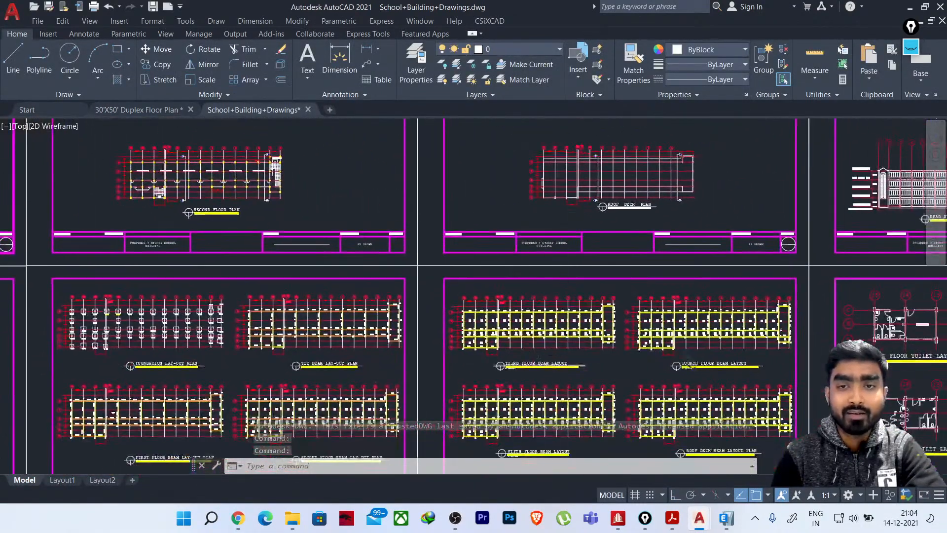
pyautogui.scroll(6, 542, 320)
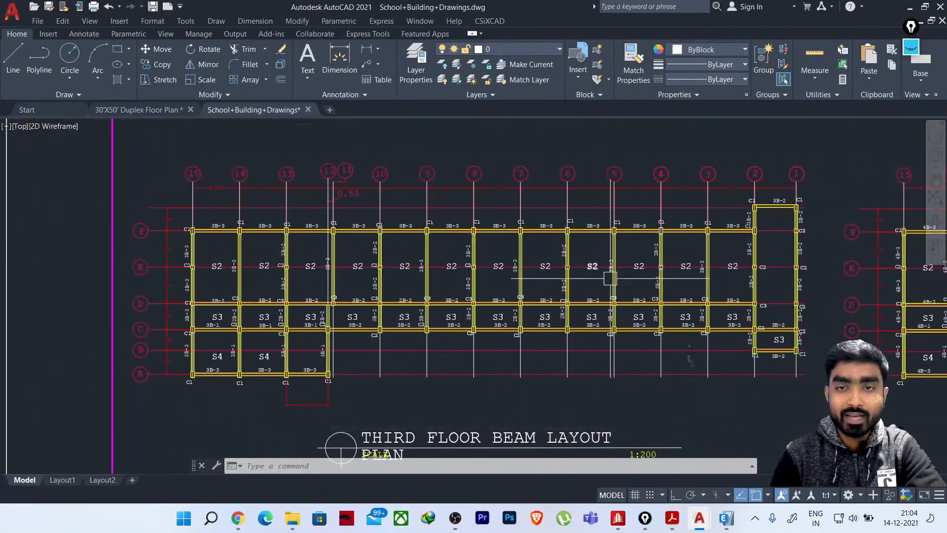
pyautogui.moveTo(610, 278); pyautogui.dragTo(514, 282, button='middle')
pyautogui.scroll(2, 646, 301)
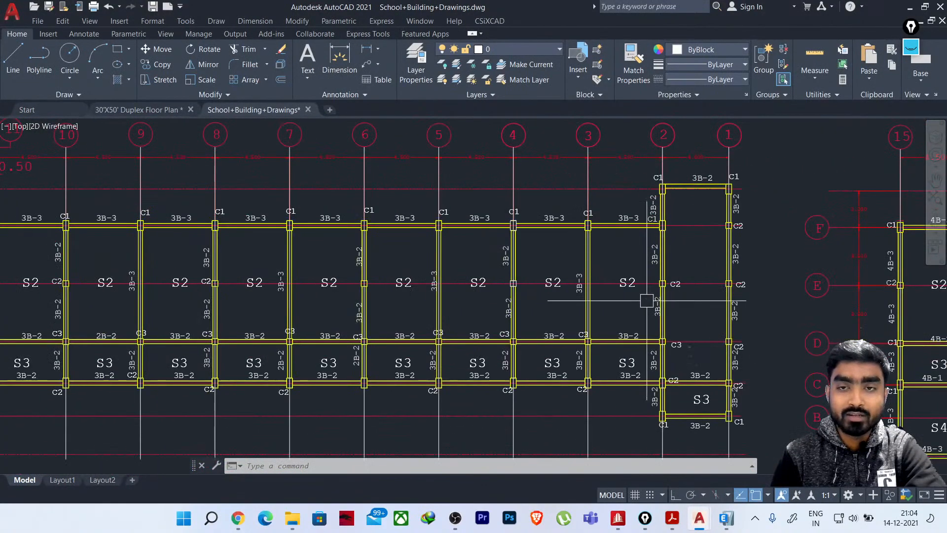
pyautogui.scroll(-2, 646, 301)
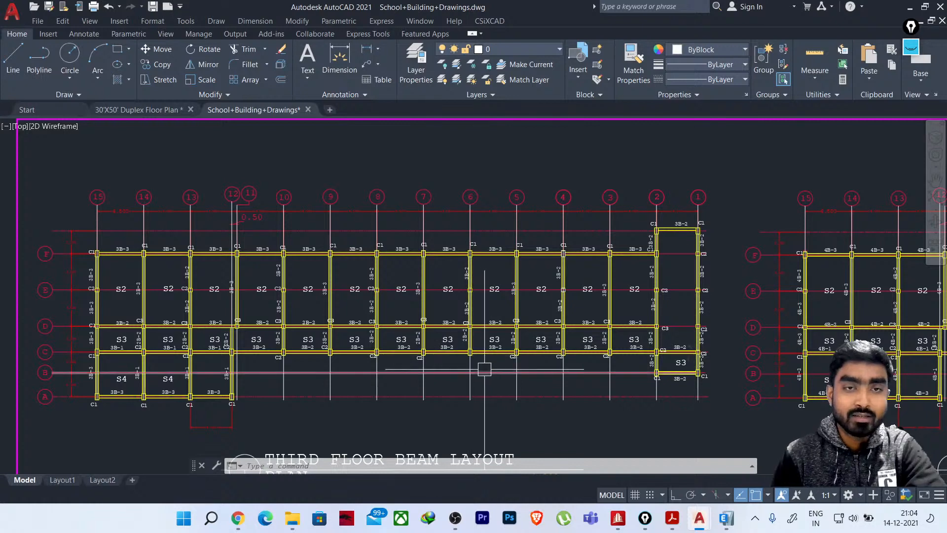
pyautogui.moveTo(481, 365); pyautogui.dragTo(550, 391, button='middle')
pyautogui.moveTo(760, 344); pyautogui.dragTo(627, 319, button='middle')
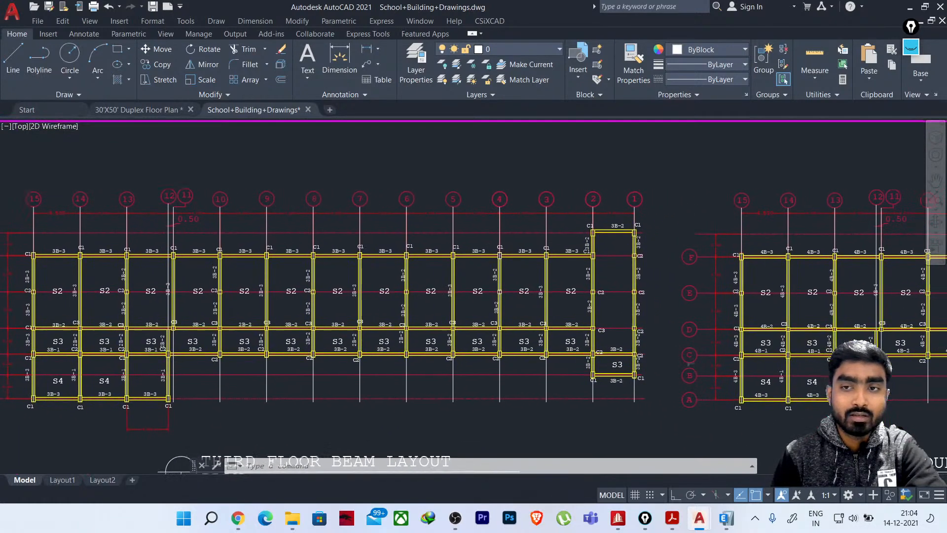
# Return to the 30'X50' Duplex Floor Plan drawing and examine its ground floor plans and furnished first floor plan
pyautogui.click(143, 109)
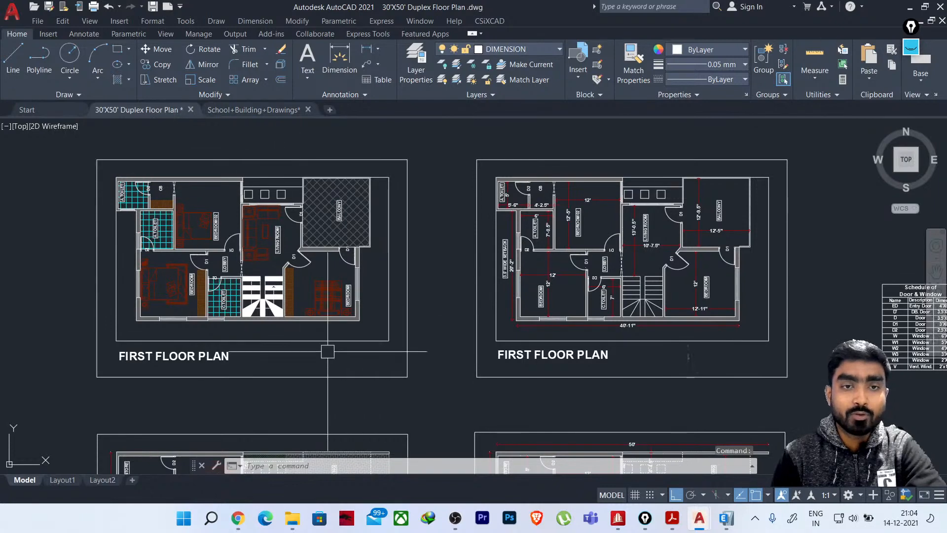
pyautogui.moveTo(423, 339); pyautogui.dragTo(420, 238, button='middle')
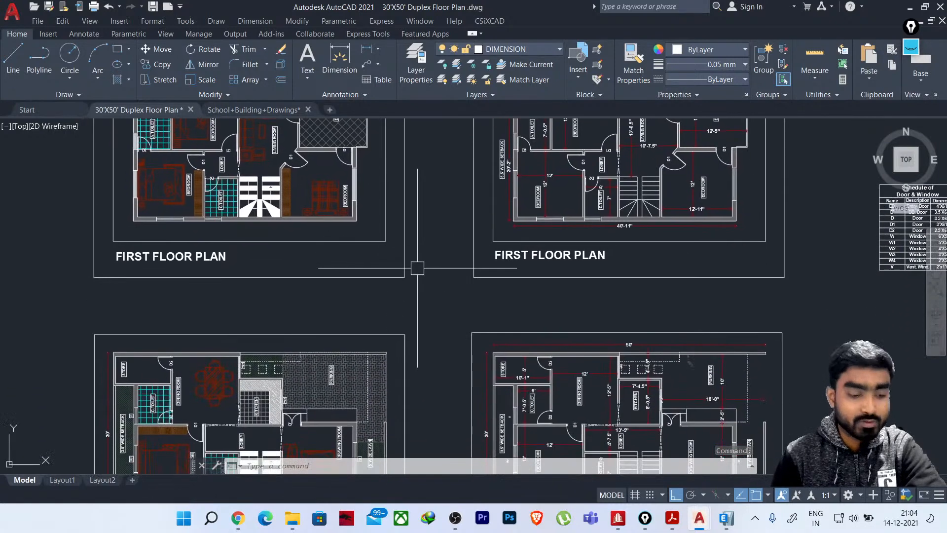
pyautogui.moveTo(430, 327)
pyautogui.mouseDown(button='middle')
pyautogui.moveTo(440, 247)
pyautogui.moveTo(494, 238)
pyautogui.moveTo(467, 267)
pyautogui.mouseUp(button='middle')
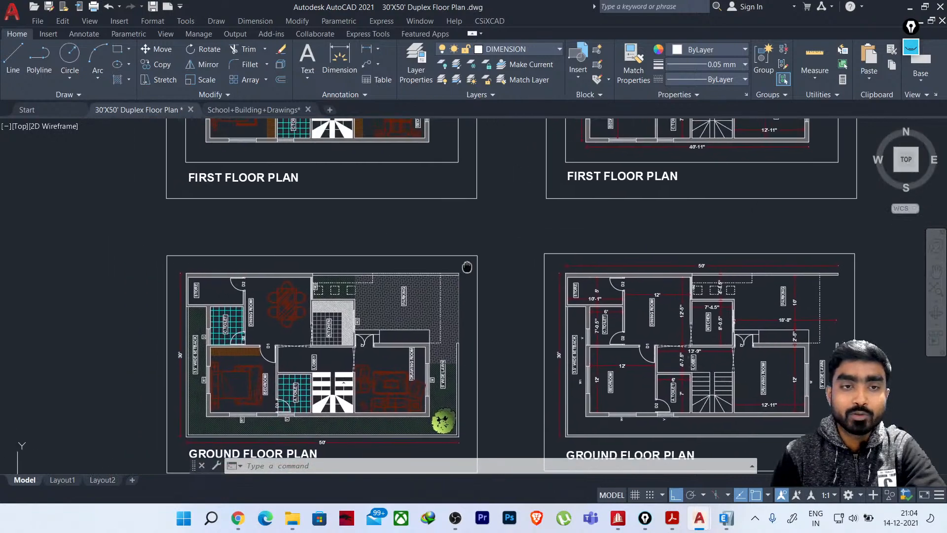
pyautogui.scroll(2, 238, 356)
pyautogui.scroll(-2, 415, 331)
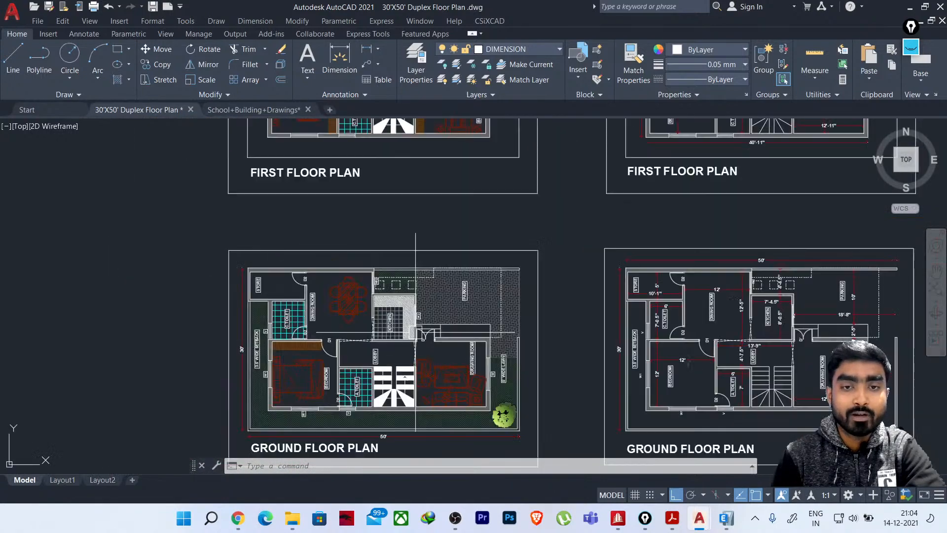
pyautogui.moveTo(526, 325)
pyautogui.mouseDown(button='middle')
pyautogui.moveTo(492, 323)
pyautogui.moveTo(362, 365)
pyautogui.moveTo(370, 434)
pyautogui.moveTo(389, 475)
pyautogui.mouseUp(button='middle')
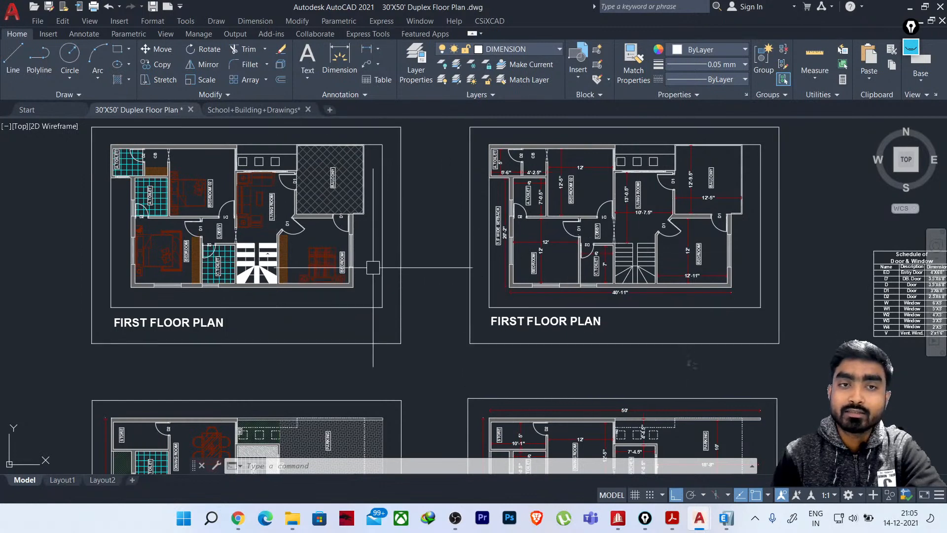
pyautogui.scroll(4, 377, 265)
pyautogui.moveTo(387, 266)
pyautogui.mouseDown(button='middle')
pyautogui.moveTo(427, 330)
pyautogui.moveTo(486, 334)
pyautogui.moveTo(468, 330)
pyautogui.mouseUp(button='middle')
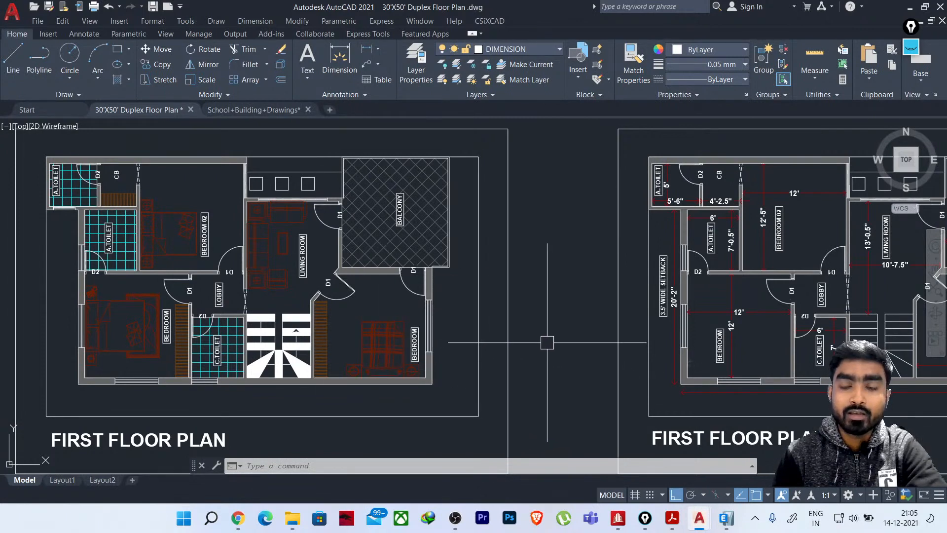
pyautogui.moveTo(548, 343)
pyautogui.mouseDown(button='middle')
pyautogui.moveTo(385, 346)
pyautogui.moveTo(546, 357)
pyautogui.mouseUp(button='middle')
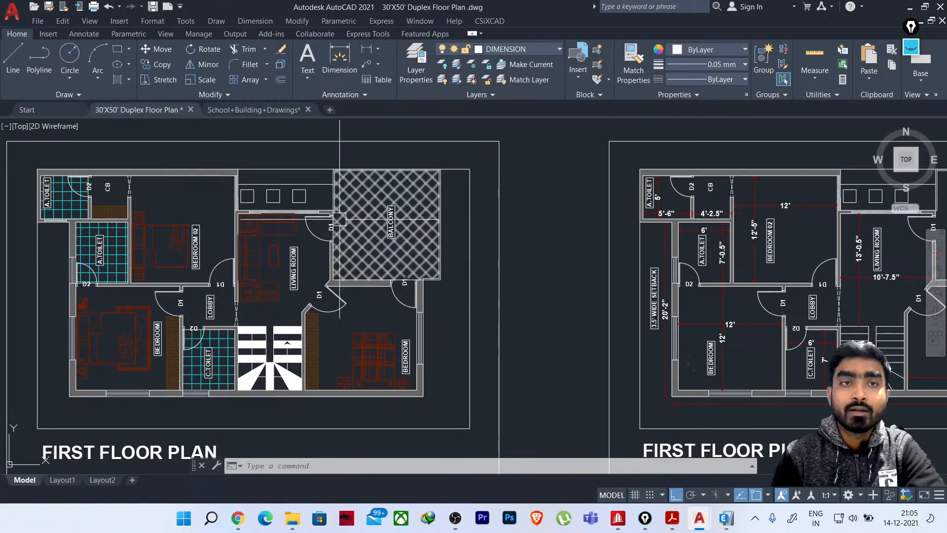
# Switch to the school building drawing and compare its third floor and fourth floor beam layout plans
pyautogui.click(251, 110)
pyautogui.moveTo(452, 329); pyautogui.dragTo(498, 300, button='middle')
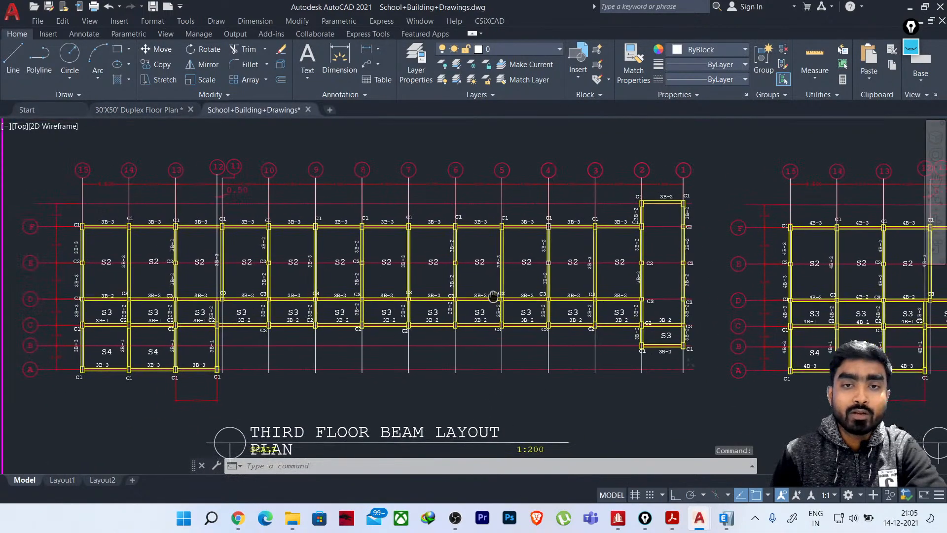
pyautogui.scroll(2, 313, 313)
pyautogui.scroll(-2, 314, 312)
pyautogui.moveTo(740, 345)
pyautogui.mouseDown(button='middle')
pyautogui.moveTo(422, 334)
pyautogui.moveTo(210, 345)
pyautogui.mouseUp(button='middle')
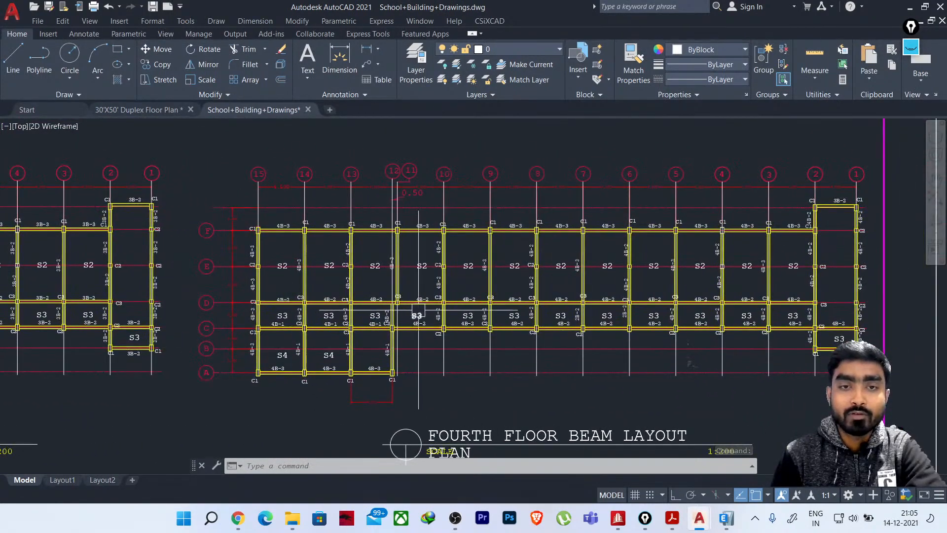
pyautogui.scroll(-2, 580, 309)
pyautogui.moveTo(580, 309)
pyautogui.mouseDown(button='middle')
pyautogui.moveTo(587, 267)
pyautogui.moveTo(622, 230)
pyautogui.mouseUp(button='middle')
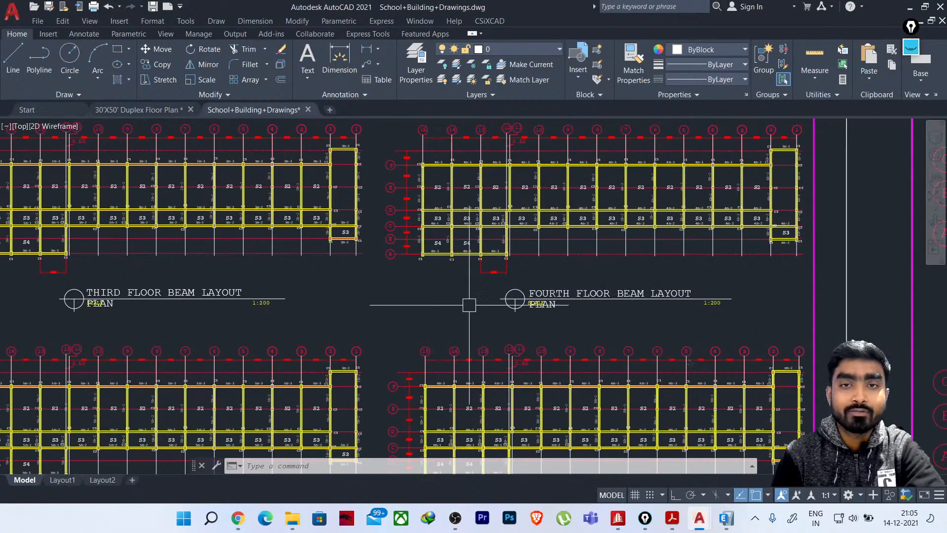
pyautogui.scroll(2, 489, 232)
pyautogui.moveTo(596, 248); pyautogui.dragTo(431, 328, button='middle')
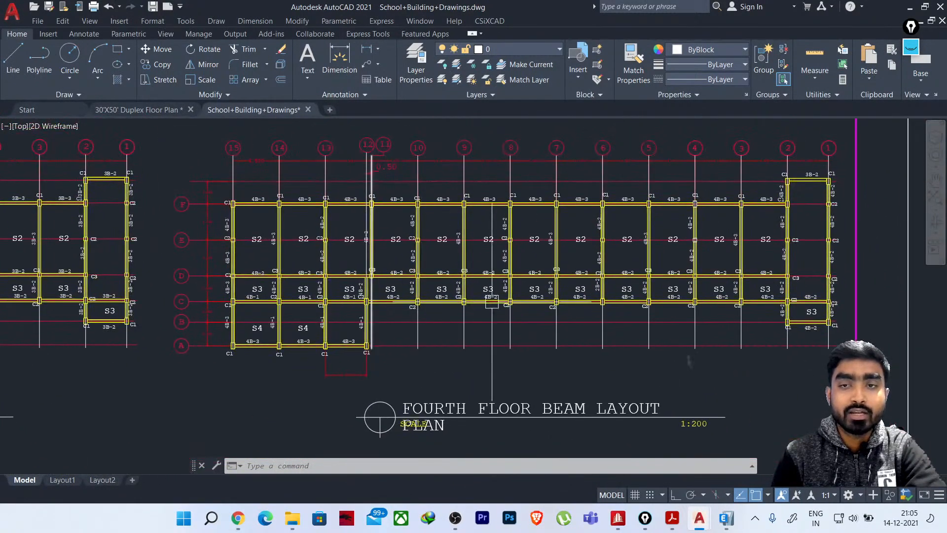
# Switch back to the duplex drawing and inspect the balcony and rooms of the furnished first floor plan
pyautogui.click(140, 109)
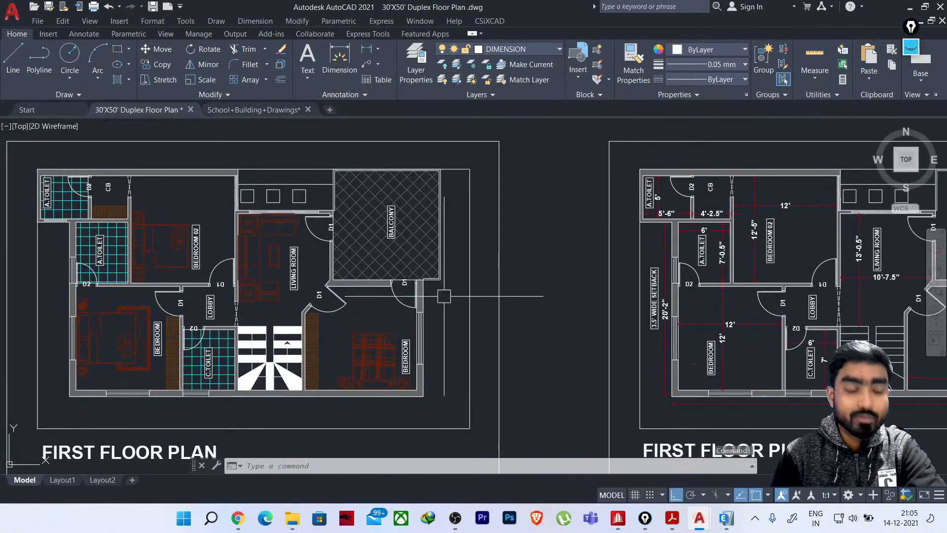
pyautogui.scroll(2, 444, 296)
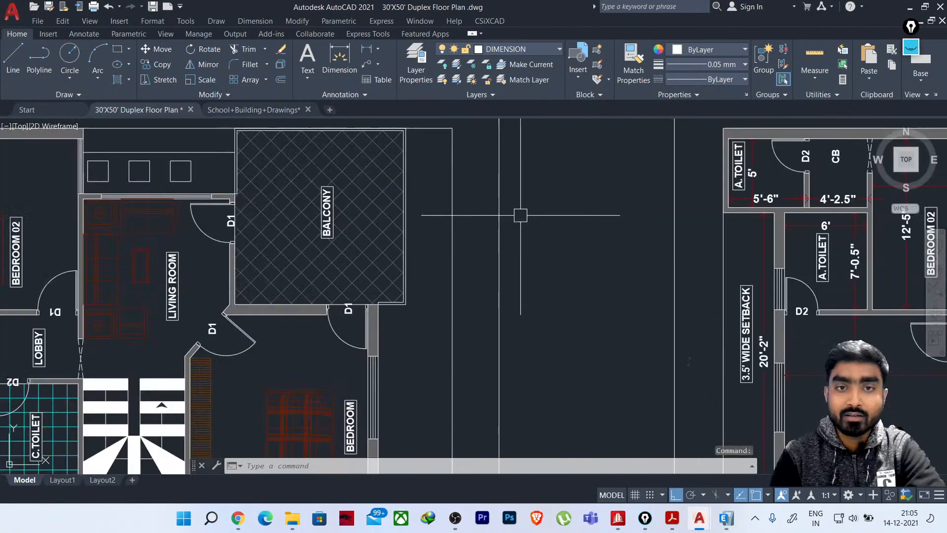
pyautogui.scroll(-2, 452, 271)
pyautogui.moveTo(419, 307); pyautogui.dragTo(516, 299, button='middle')
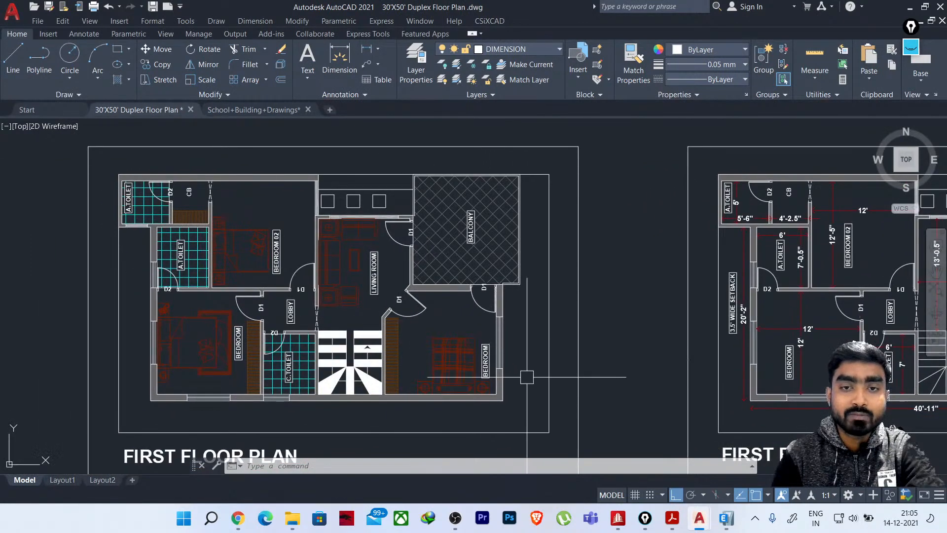
# Inspect the dimensioned first floor plan and examine the furnished ground floor plan's rooms, toilets and staircase
pyautogui.moveTo(684, 368); pyautogui.dragTo(565, 363, button='middle')
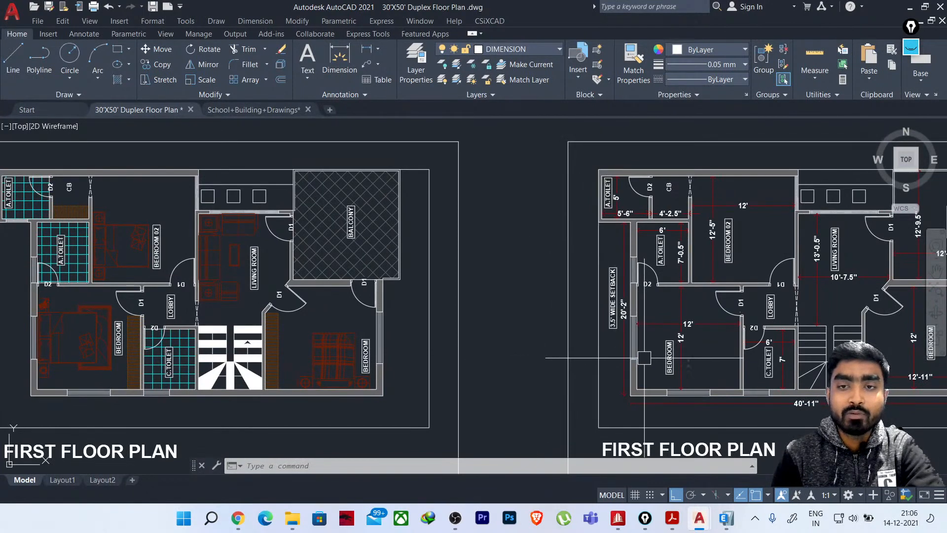
pyautogui.moveTo(530, 374); pyautogui.dragTo(520, 369, button='middle')
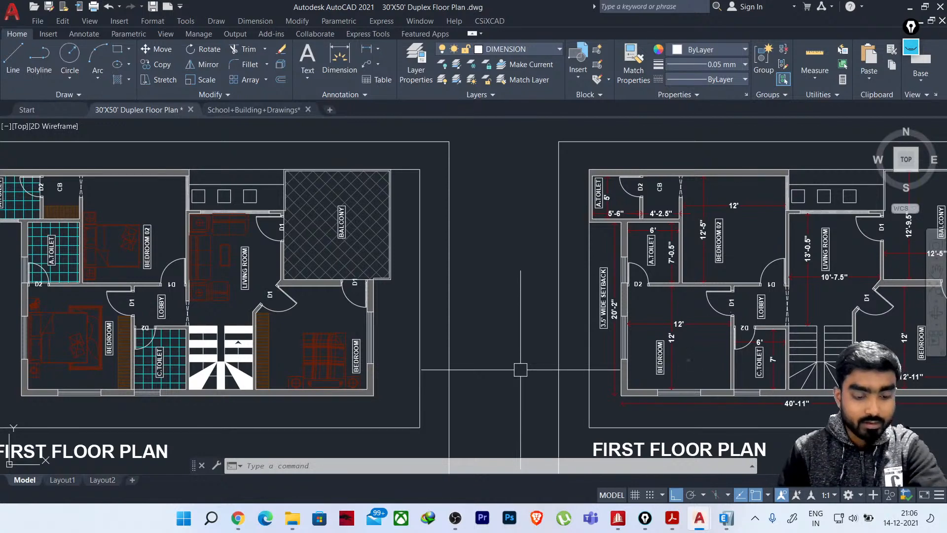
pyautogui.moveTo(563, 379); pyautogui.dragTo(309, 365, button='middle')
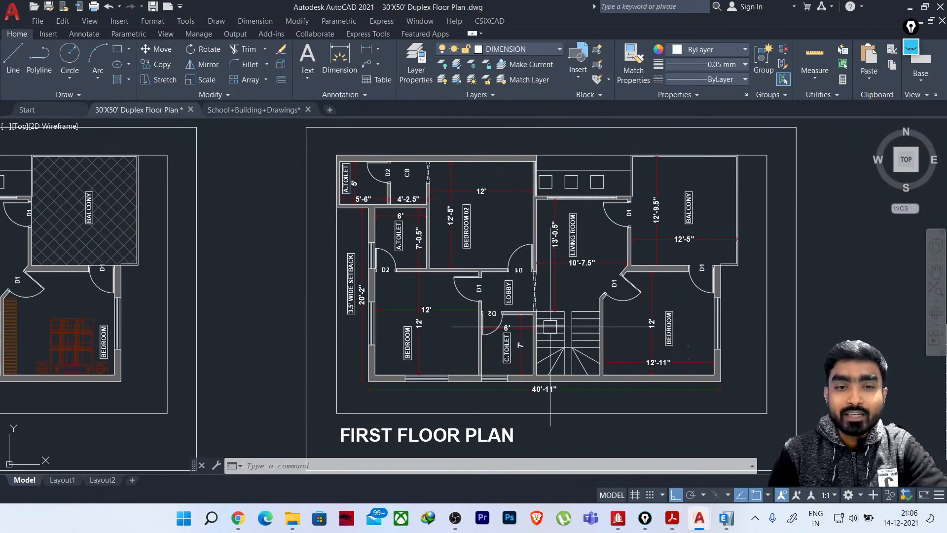
pyautogui.scroll(-5, 556, 342)
pyautogui.moveTo(556, 342); pyautogui.dragTo(575, 161, button='middle')
pyautogui.scroll(4, 417, 340)
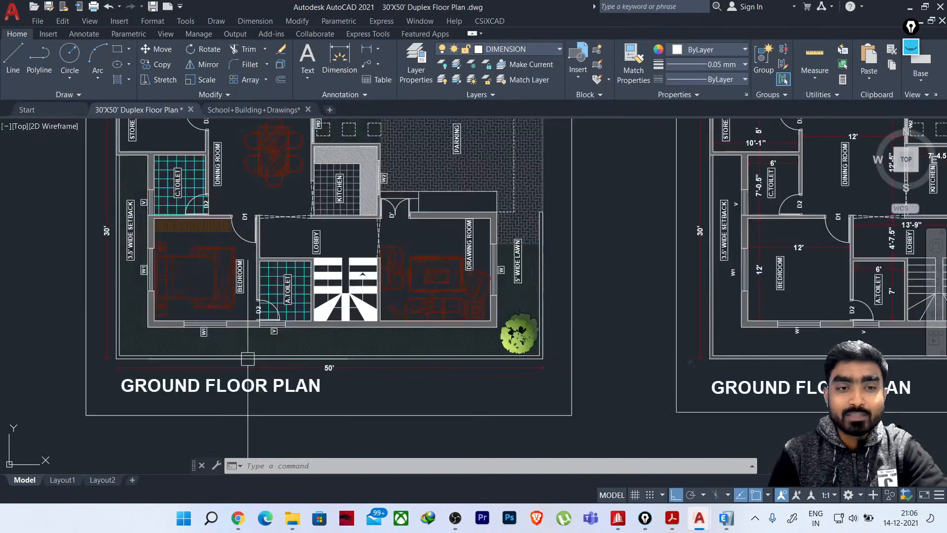
pyautogui.scroll(-5, 475, 375)
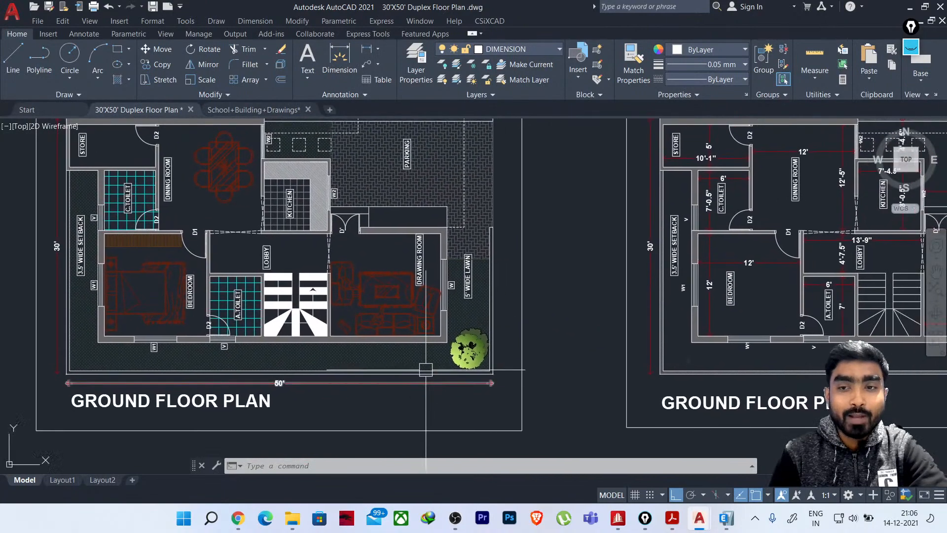
pyautogui.scroll(3, 312, 288)
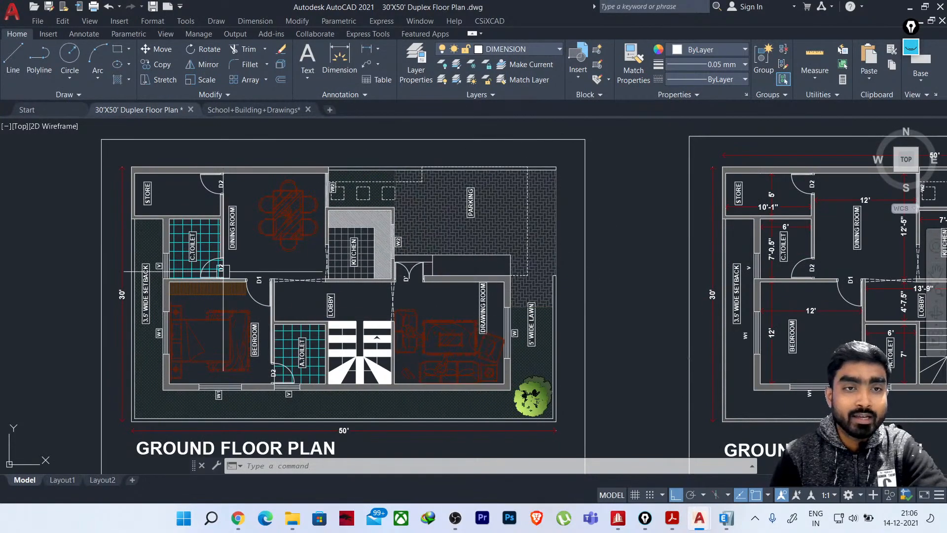
pyautogui.scroll(2, 198, 249)
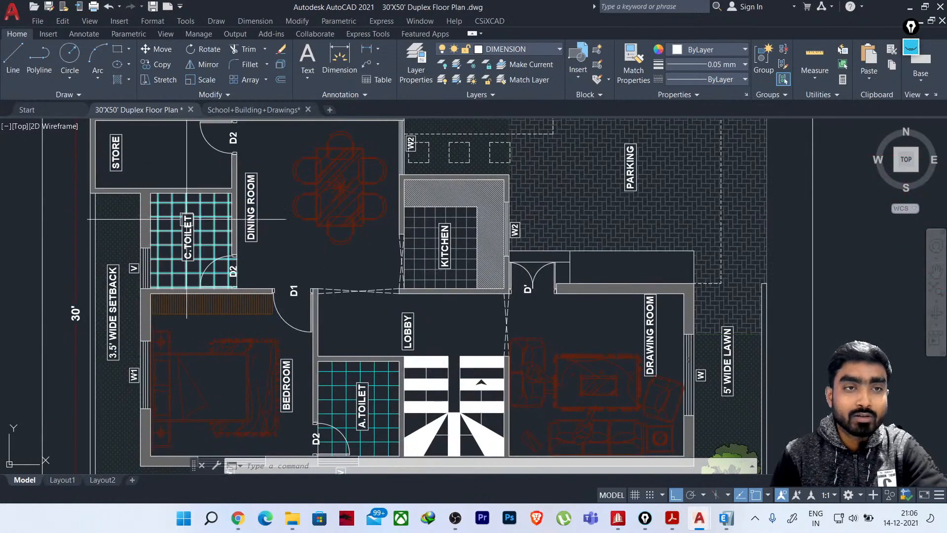
# Examine the dimensioned ground floor plan, covering the bedroom, dining room, kitchen, lobby and drawing room
pyautogui.scroll(-2, 308, 255)
pyautogui.moveTo(824, 322); pyautogui.dragTo(420, 308, button='middle')
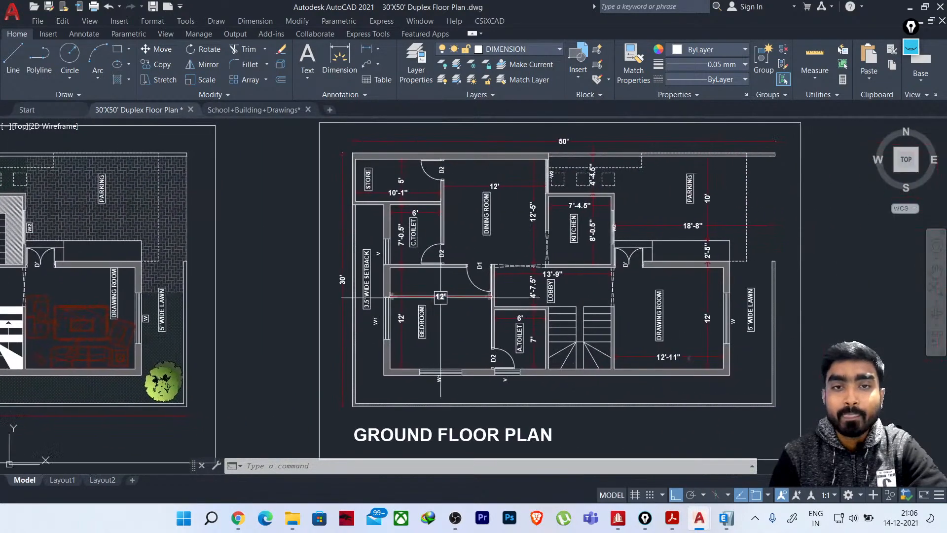
pyautogui.moveTo(587, 324); pyautogui.dragTo(573, 335, button='middle')
pyautogui.scroll(2, 416, 326)
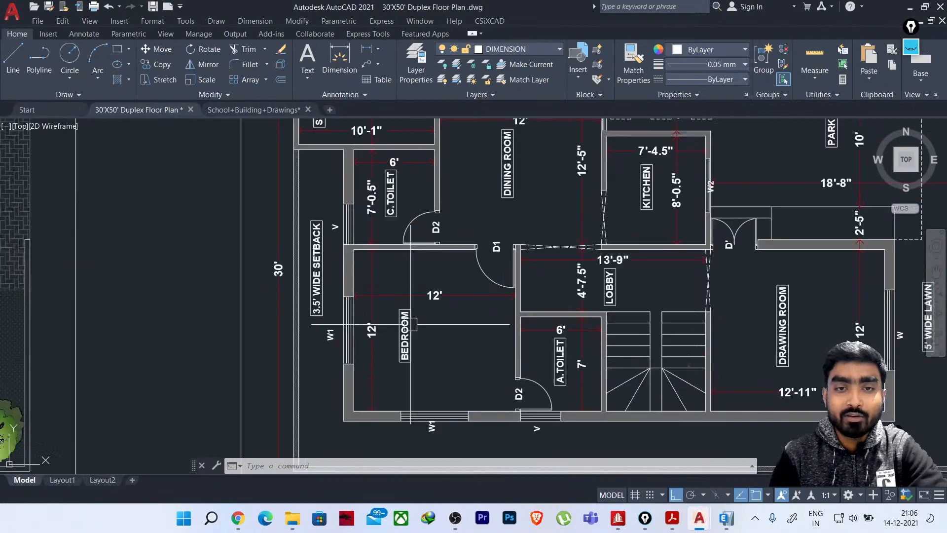
pyautogui.moveTo(480, 310); pyautogui.dragTo(455, 356, button='middle')
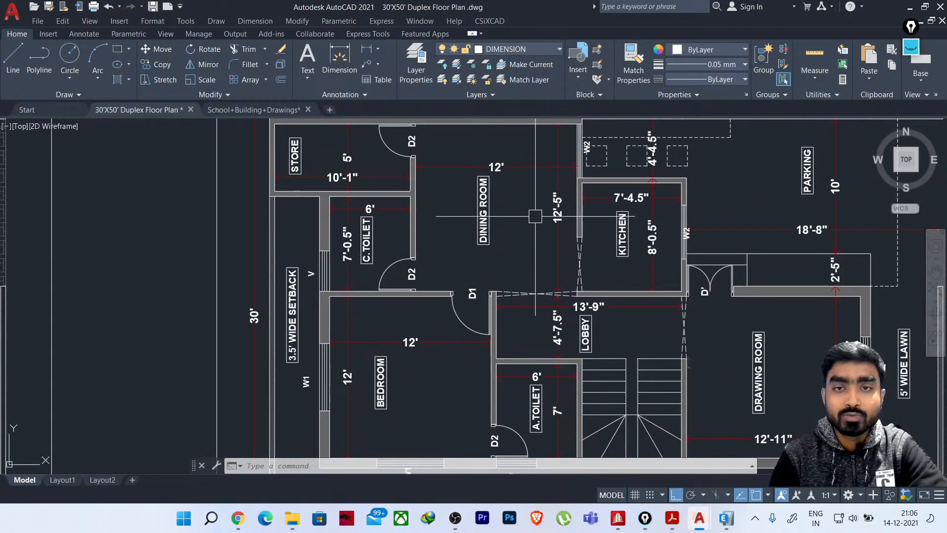
pyautogui.scroll(-2, 535, 216)
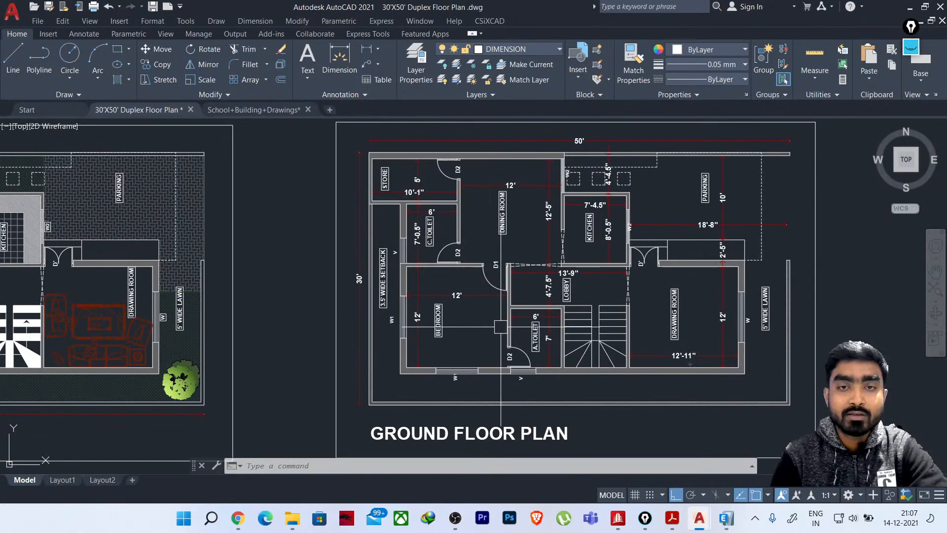
pyautogui.moveTo(670, 269); pyautogui.dragTo(666, 322, button='middle')
pyautogui.scroll(-2, 666, 322)
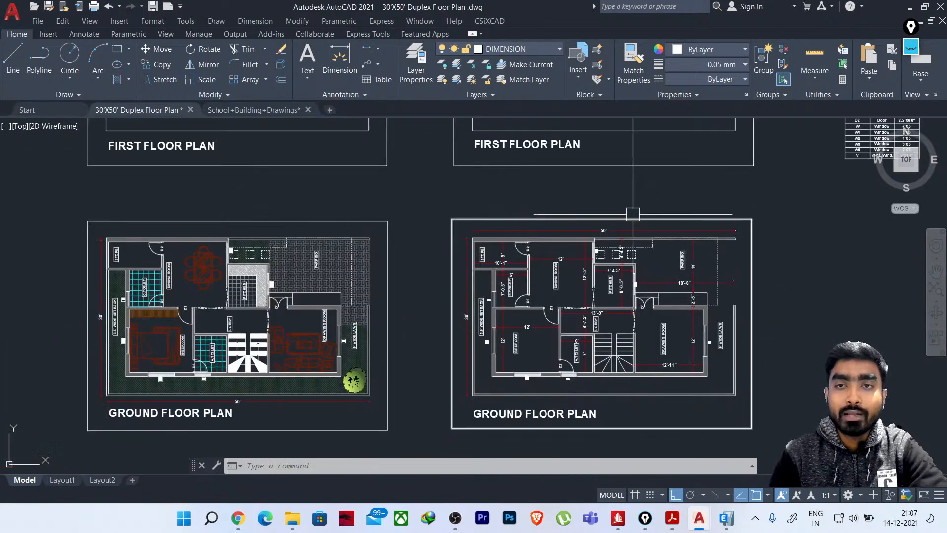
pyautogui.moveTo(622, 212)
pyautogui.mouseDown(button='middle')
pyautogui.moveTo(611, 376)
pyautogui.moveTo(613, 185)
pyautogui.mouseUp(button='middle')
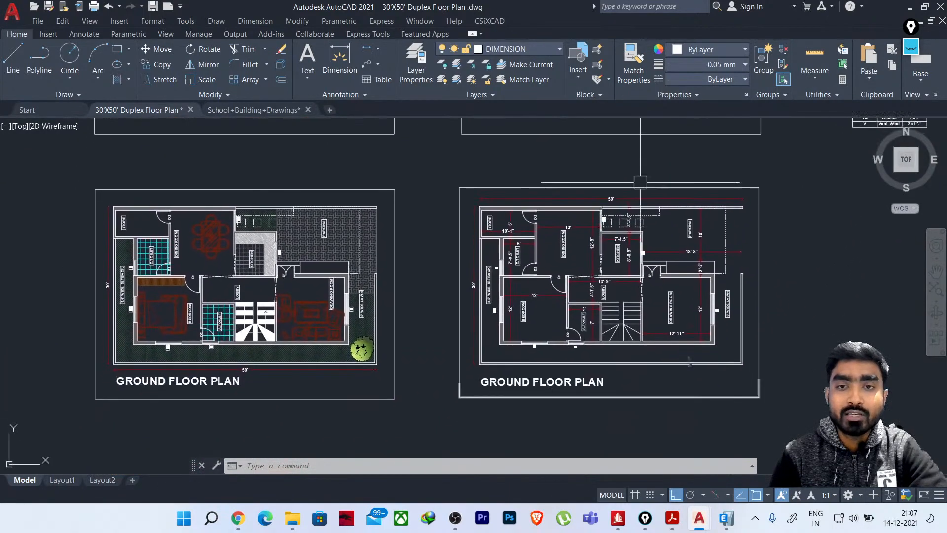
pyautogui.scroll(3, 576, 328)
pyautogui.moveTo(749, 323); pyautogui.dragTo(633, 324, button='middle')
pyautogui.scroll(2, 634, 323)
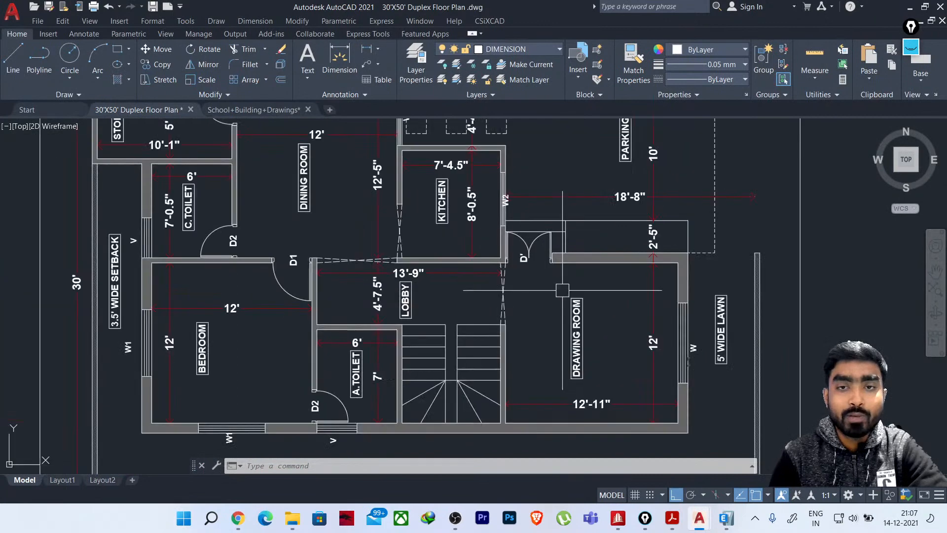
pyautogui.scroll(-2, 592, 296)
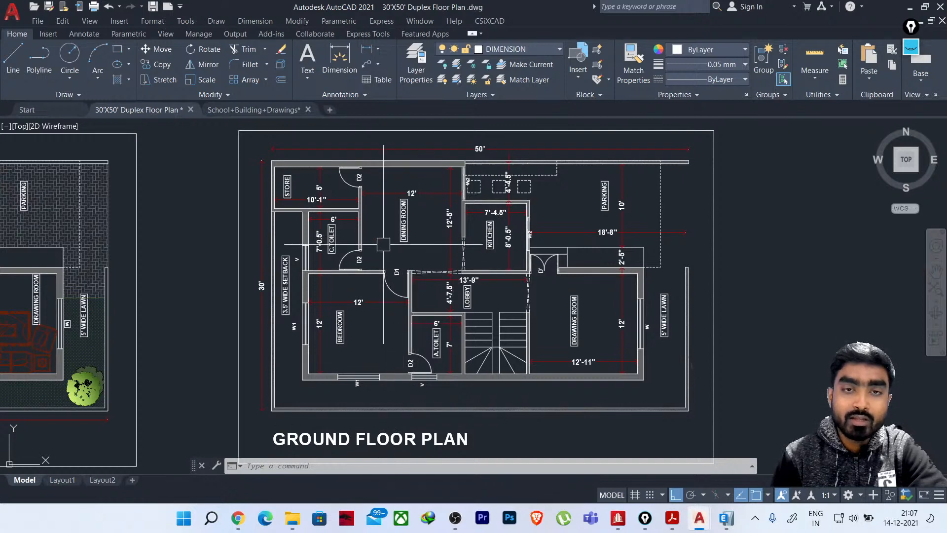
# Examine the dimensioned first floor plan's bedrooms, living room and balcony
pyautogui.moveTo(495, 218); pyautogui.dragTo(493, 394, button='middle')
pyautogui.moveTo(461, 296); pyautogui.dragTo(458, 366, button='middle')
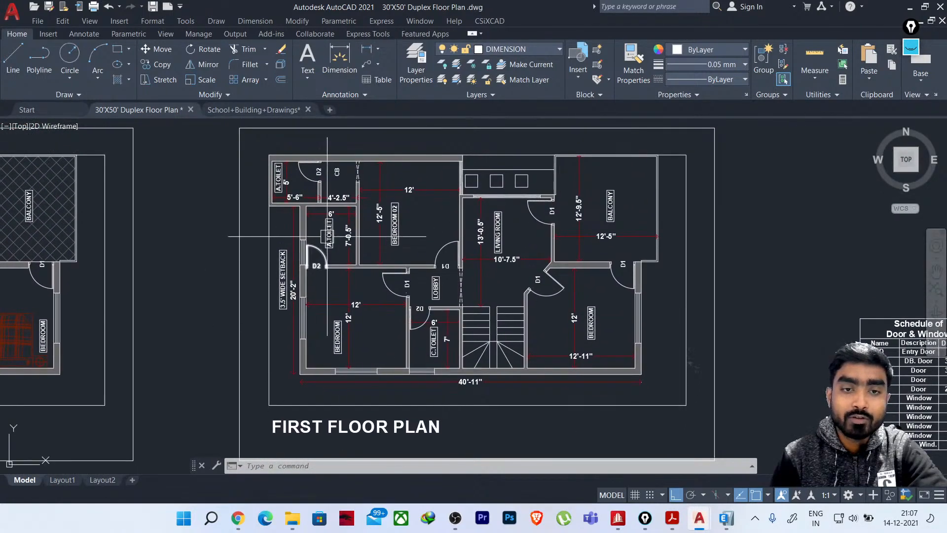
pyautogui.scroll(-1, 583, 299)
pyautogui.scroll(2, 568, 301)
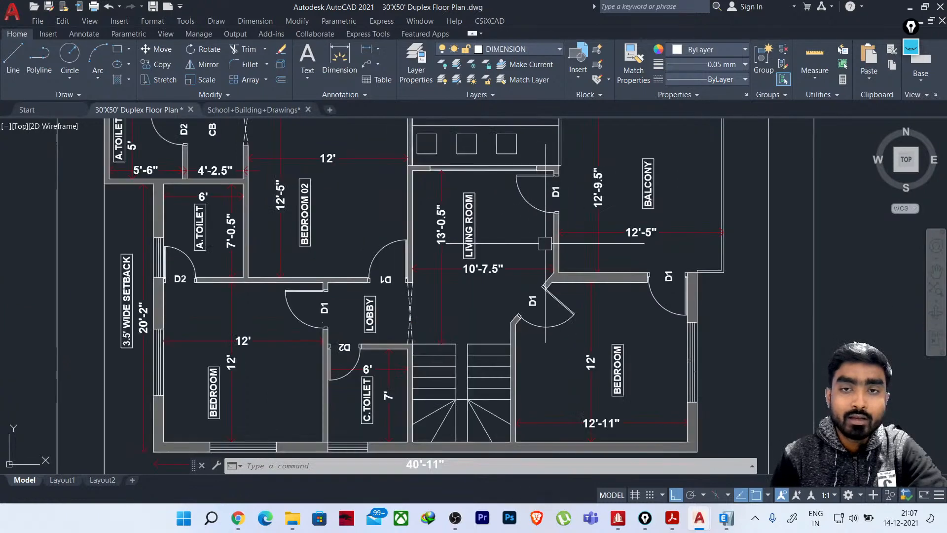
pyautogui.scroll(-2, 552, 302)
pyautogui.scroll(1, 544, 303)
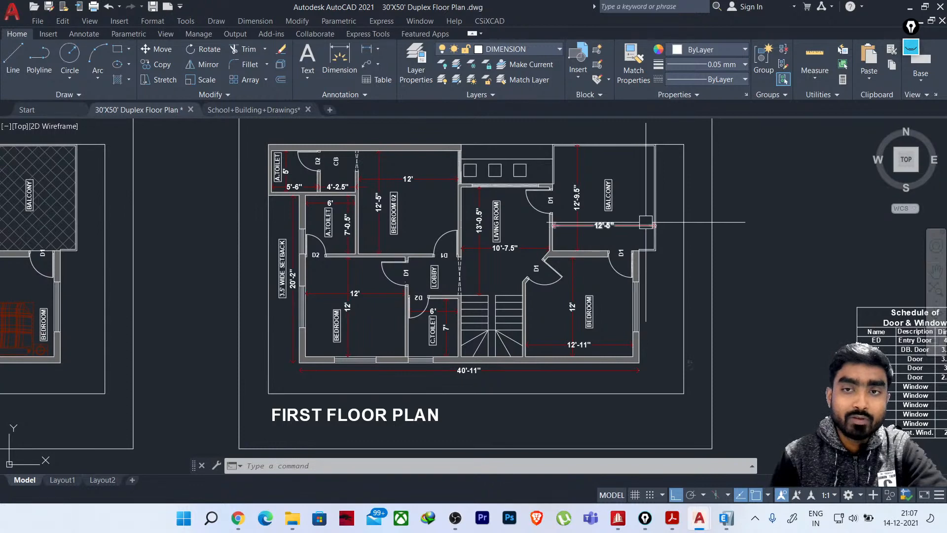
# Compare the dimensioned first floor plan with the ground floor plan below it around the stairs, lobby and drawing room
pyautogui.scroll(-2, 621, 257)
pyautogui.scroll(-3, 612, 261)
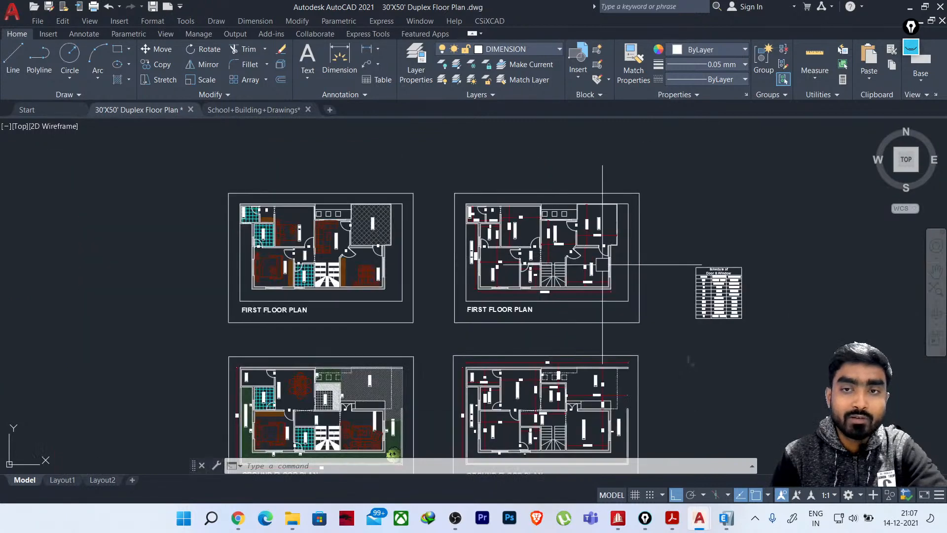
pyautogui.moveTo(778, 264); pyautogui.dragTo(745, 255, button='middle')
pyautogui.scroll(4, 496, 246)
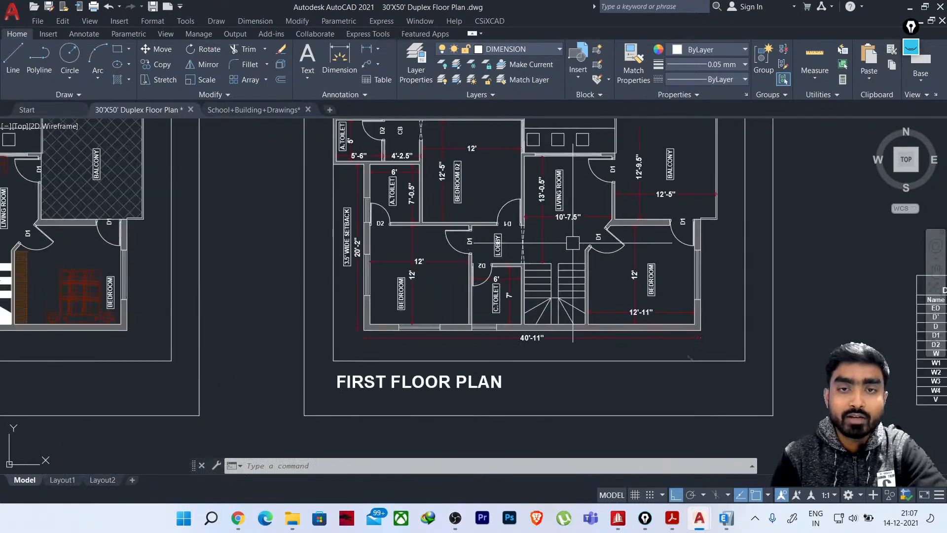
pyautogui.moveTo(621, 248)
pyautogui.mouseDown(button='middle')
pyautogui.moveTo(565, 243)
pyautogui.moveTo(564, 153)
pyautogui.mouseUp(button='middle')
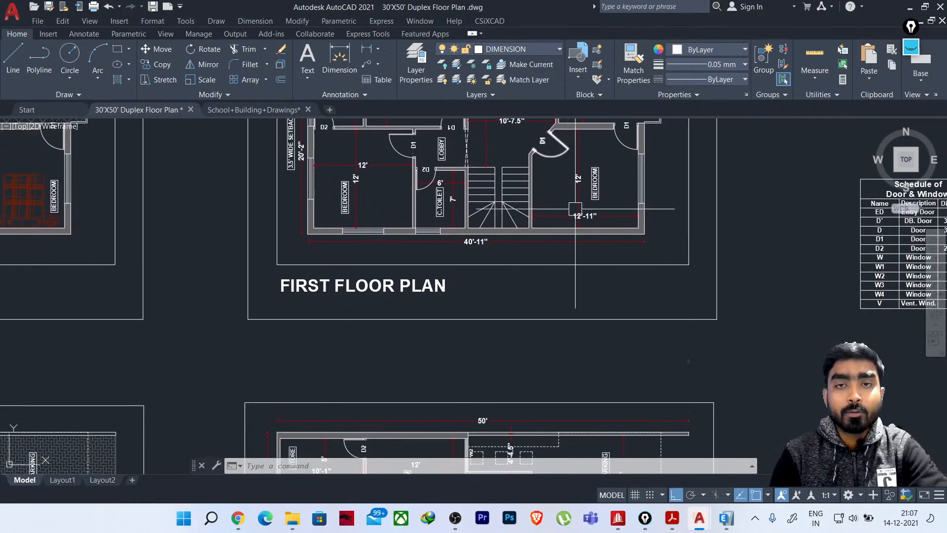
pyautogui.moveTo(580, 319); pyautogui.dragTo(581, 112, button='middle')
pyautogui.moveTo(554, 396); pyautogui.dragTo(547, 323, button='middle')
pyautogui.scroll(2, 533, 286)
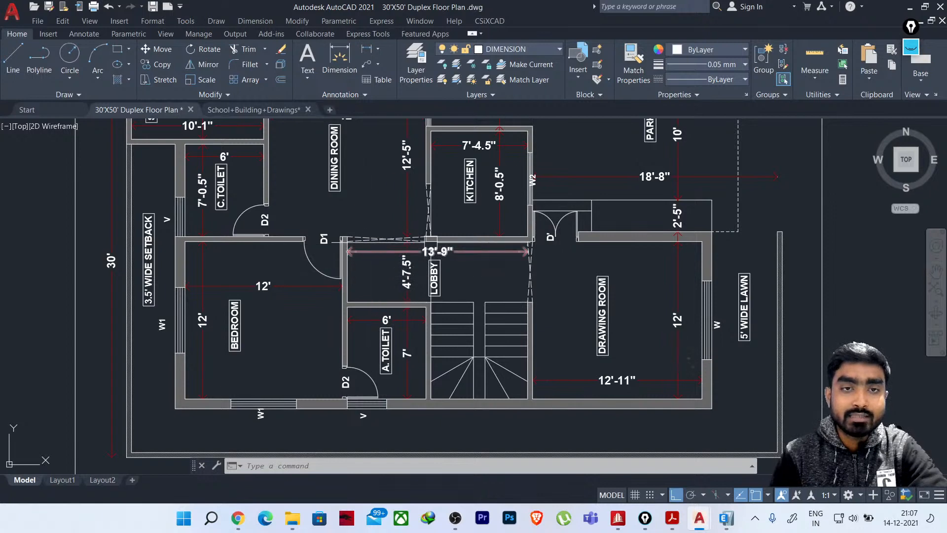
pyautogui.moveTo(549, 351); pyautogui.dragTo(551, 376, button='middle')
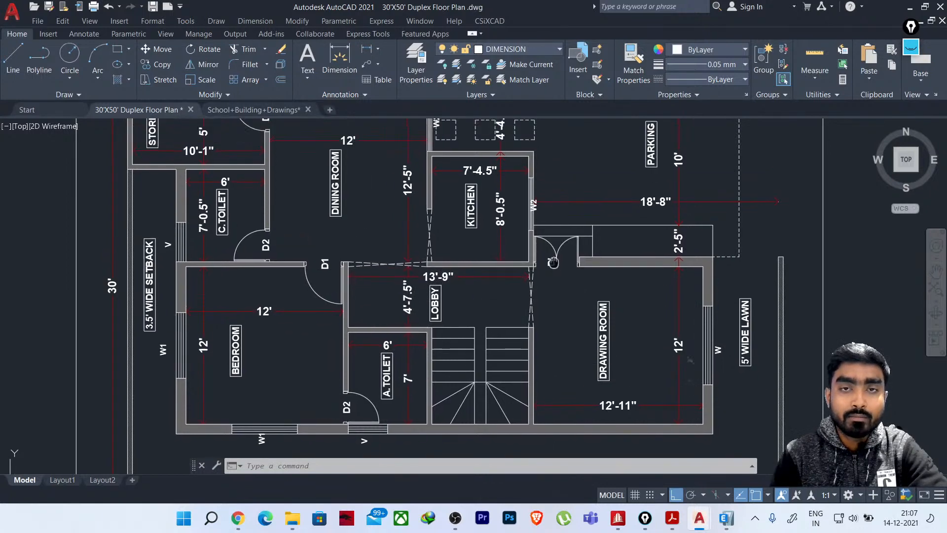
# Return to the dimensioned first floor plan and mark its living room with a freehand stroke using the screen annotation pen
pyautogui.scroll(-5, 551, 377)
pyautogui.moveTo(522, 224); pyautogui.dragTo(525, 378, button='middle')
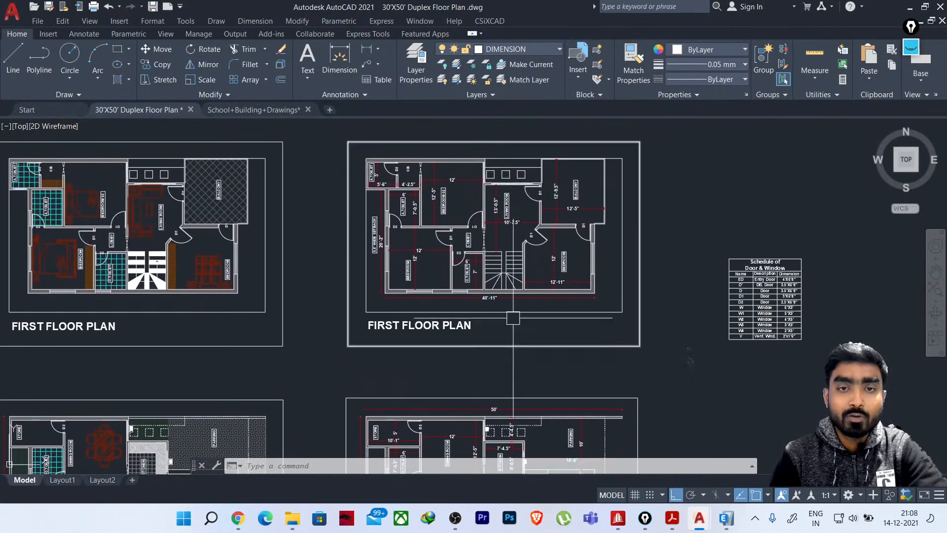
pyautogui.scroll(4, 532, 215)
pyautogui.moveTo(518, 274)
pyautogui.mouseDown(button='middle')
pyautogui.moveTo(506, 293)
pyautogui.moveTo(522, 283)
pyautogui.moveTo(489, 335)
pyautogui.mouseUp(button='middle')
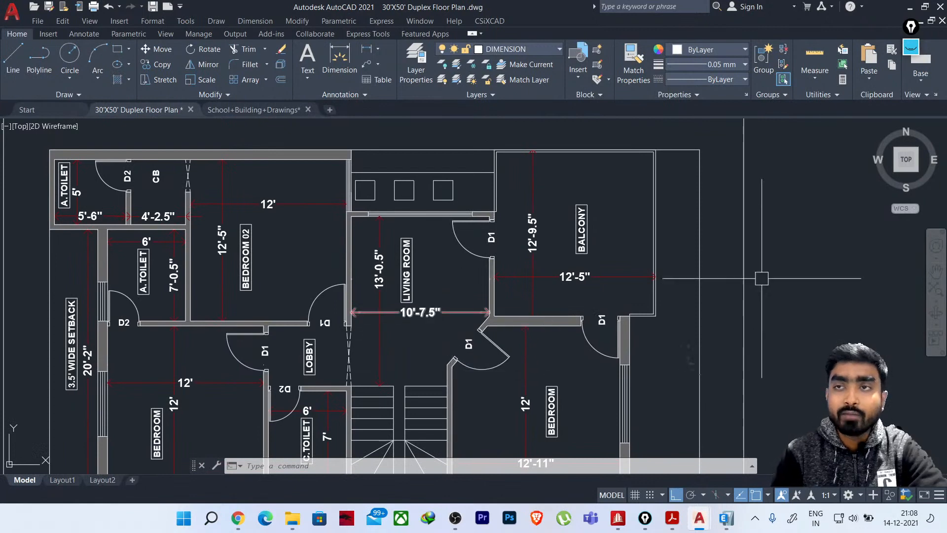
pyautogui.click(909, 53)
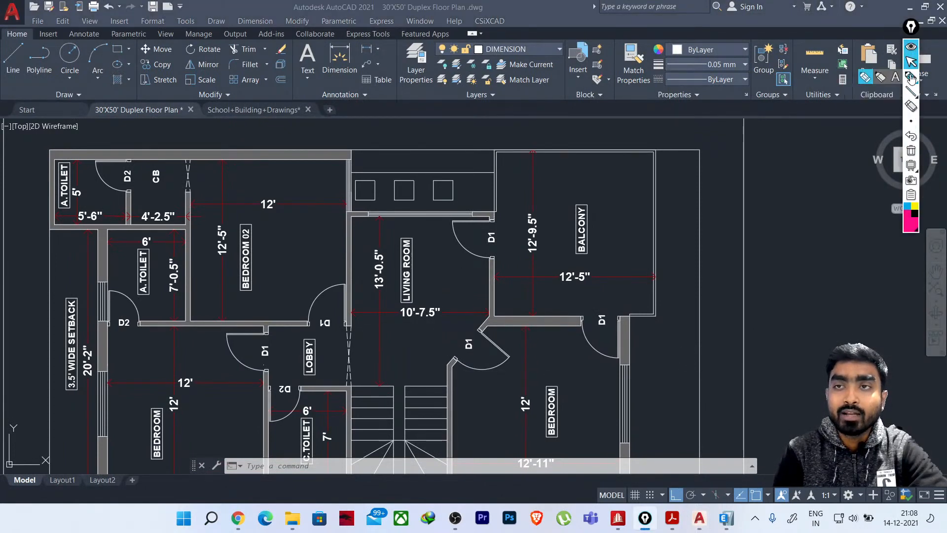
pyautogui.moveTo(444, 261); pyautogui.dragTo(445, 336)
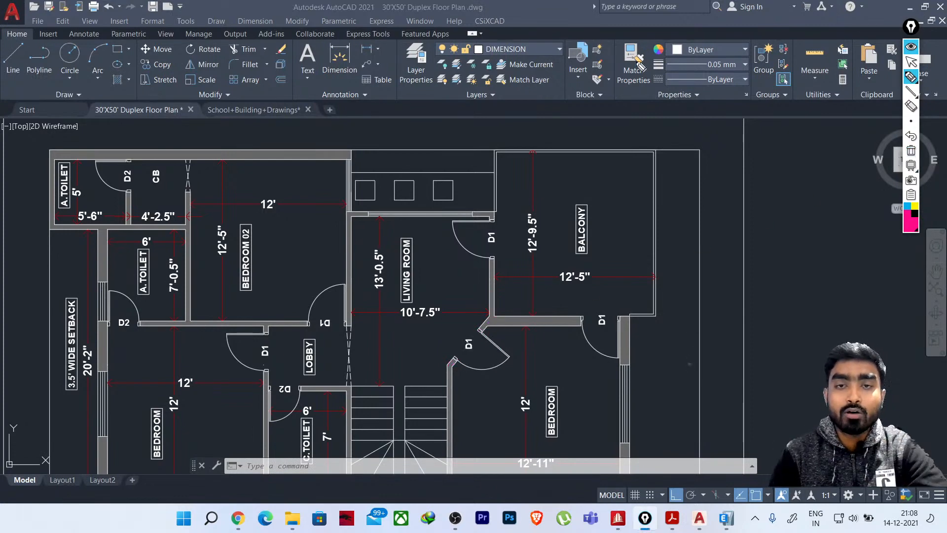
# On the dimensioned ground floor plan, mark the kitchen-lobby wall end and sketch pink double lines above door D' and diagonally to the lobby opening
pyautogui.scroll(-4, 558, 196)
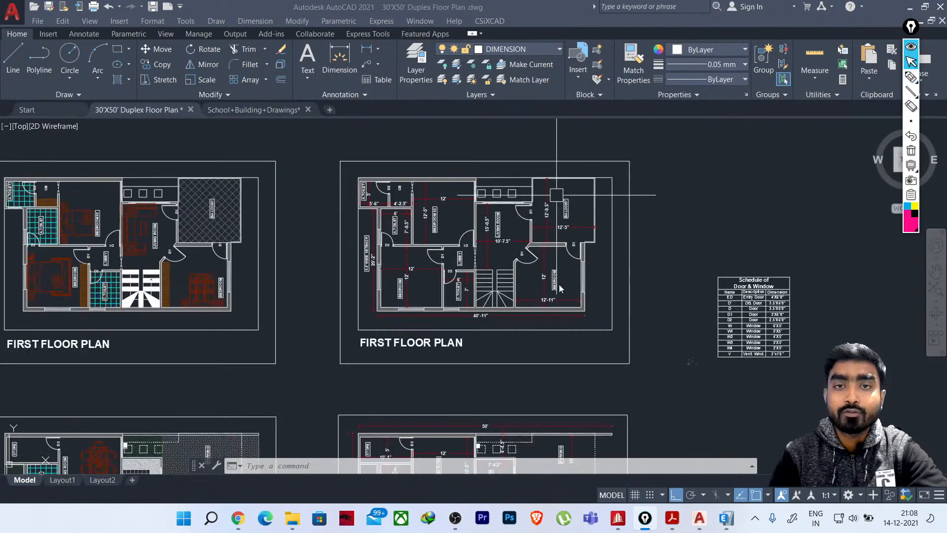
pyautogui.moveTo(650, 244); pyautogui.dragTo(674, 72, button='middle')
pyautogui.scroll(3, 558, 375)
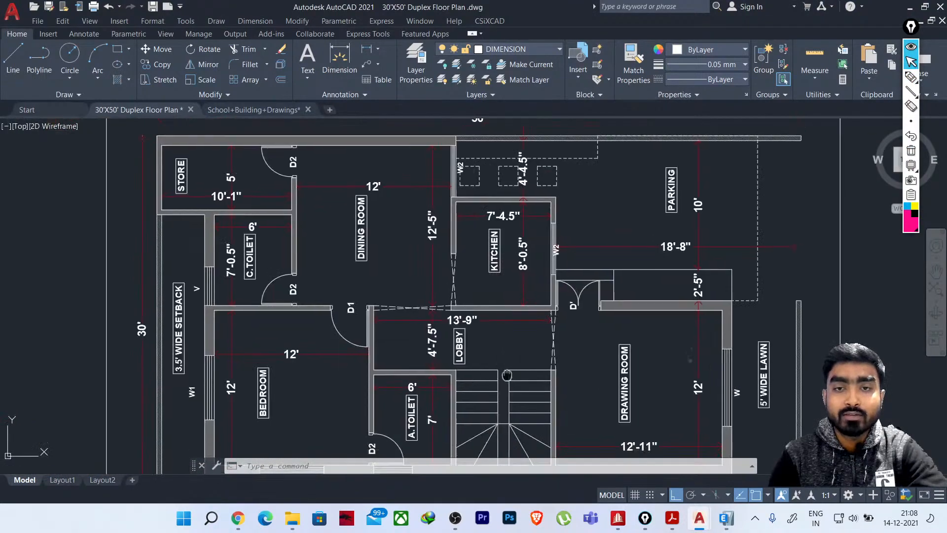
pyautogui.click(911, 77)
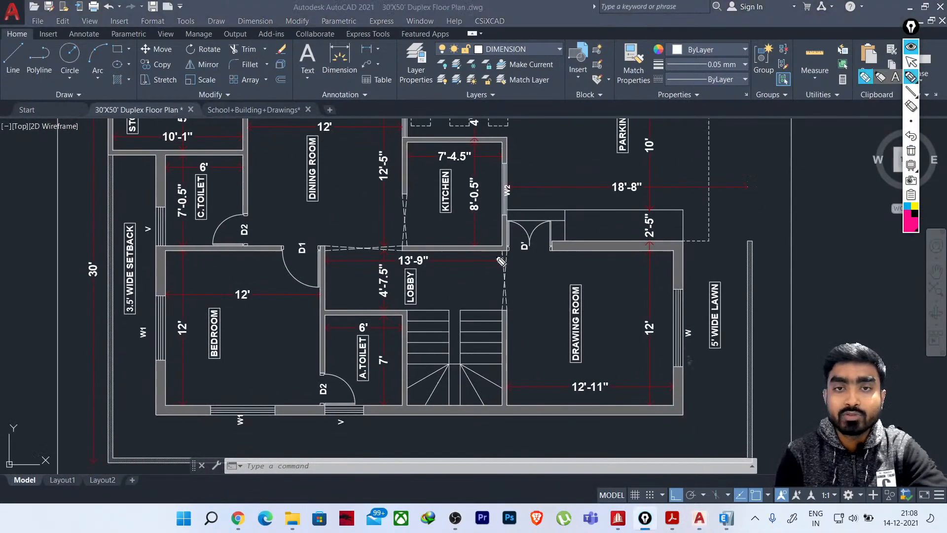
pyautogui.moveTo(486, 253); pyautogui.dragTo(508, 249)
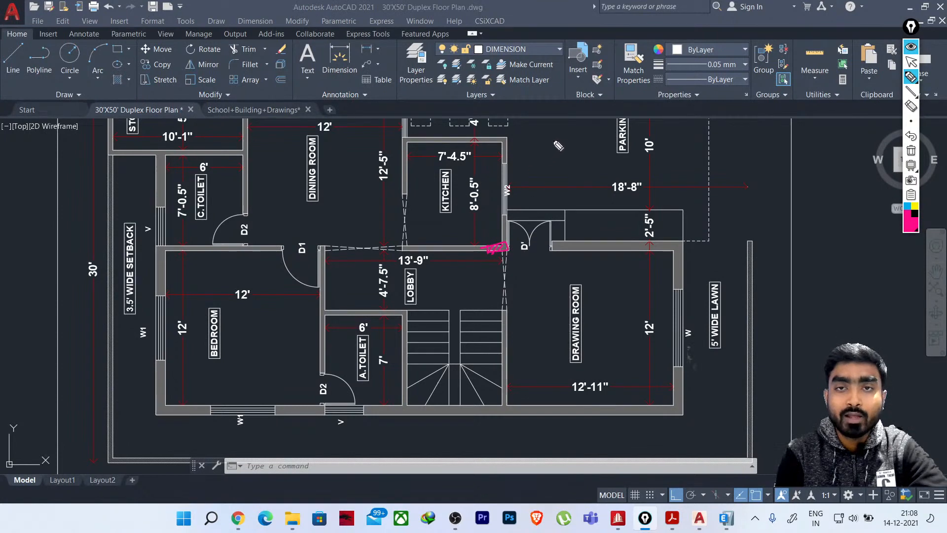
pyautogui.moveTo(550, 134)
pyautogui.mouseDown()
pyautogui.moveTo(551, 228)
pyautogui.moveTo(558, 151)
pyautogui.moveTo(553, 230)
pyautogui.moveTo(503, 298)
pyautogui.mouseUp()
pyautogui.moveTo(556, 246); pyautogui.dragTo(507, 298)
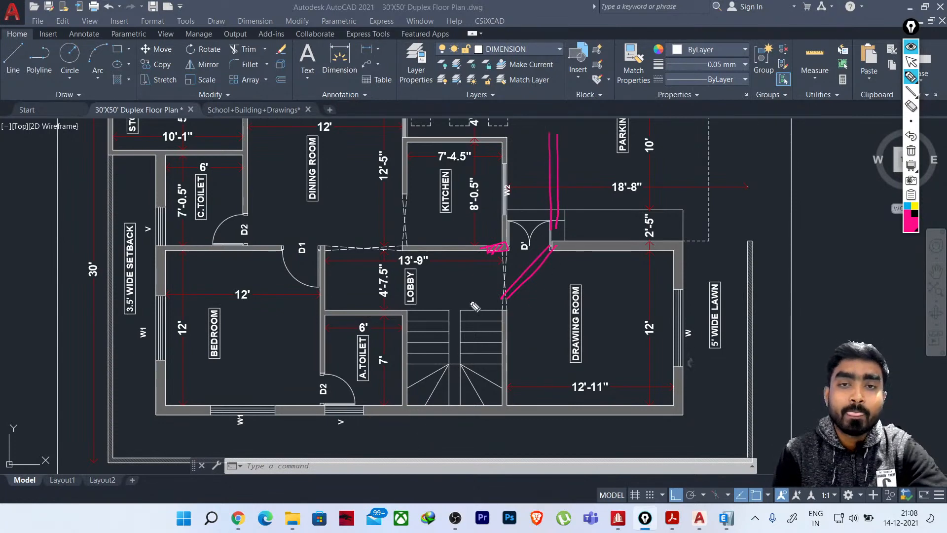
# Circle the marked wall end, add a loop beside the diagonal lines in the drawing room, and clear all pen annotations
pyautogui.moveTo(508, 237)
pyautogui.mouseDown()
pyautogui.moveTo(482, 266)
pyautogui.moveTo(511, 252)
pyautogui.moveTo(502, 231)
pyautogui.mouseUp()
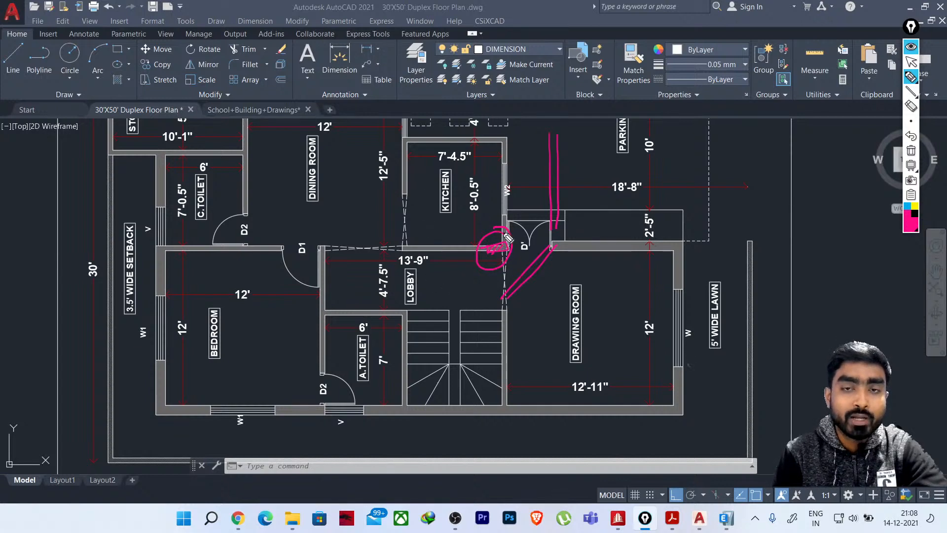
pyautogui.moveTo(521, 289)
pyautogui.mouseDown()
pyautogui.moveTo(552, 291)
pyautogui.moveTo(536, 267)
pyautogui.mouseUp()
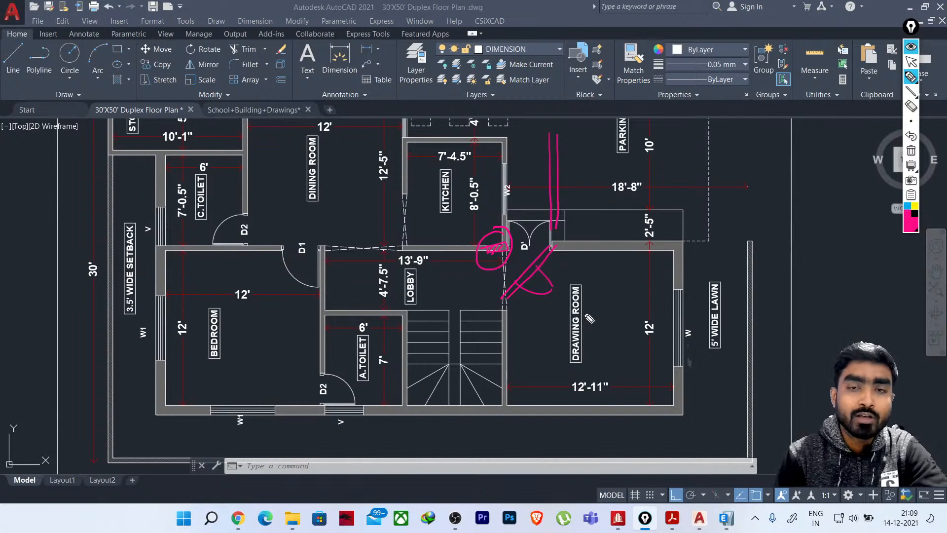
pyautogui.click(911, 151)
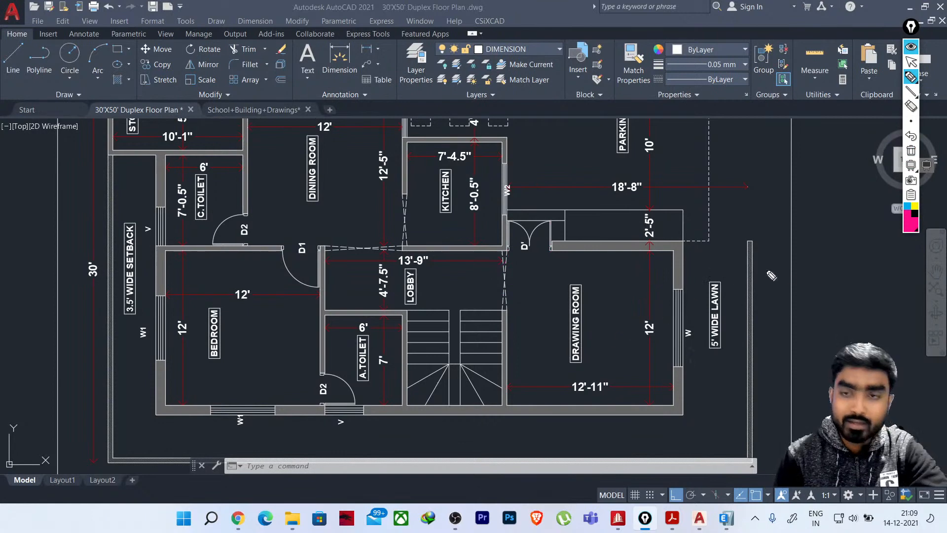
# Handwrite a contact e-mail address in pink in the empty area beside the ground floor plan, frame it, and clear the pen marks
pyautogui.click(911, 27)
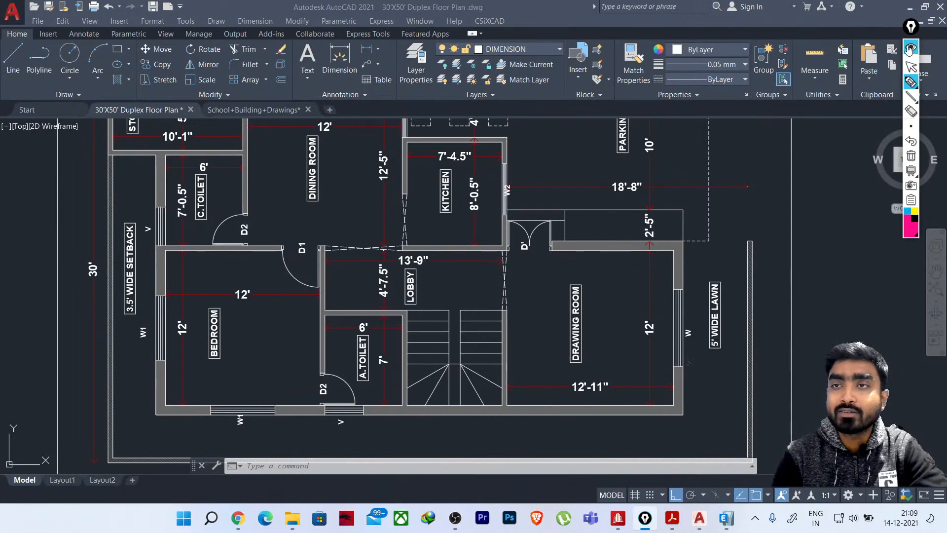
pyautogui.scroll(-2, 531, 178)
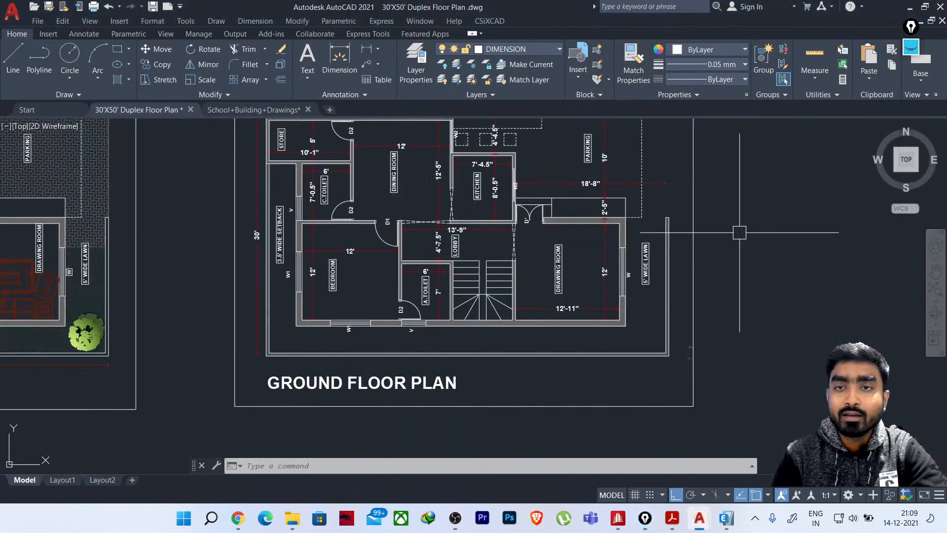
pyautogui.scroll(2, 581, 222)
pyautogui.click(907, 50)
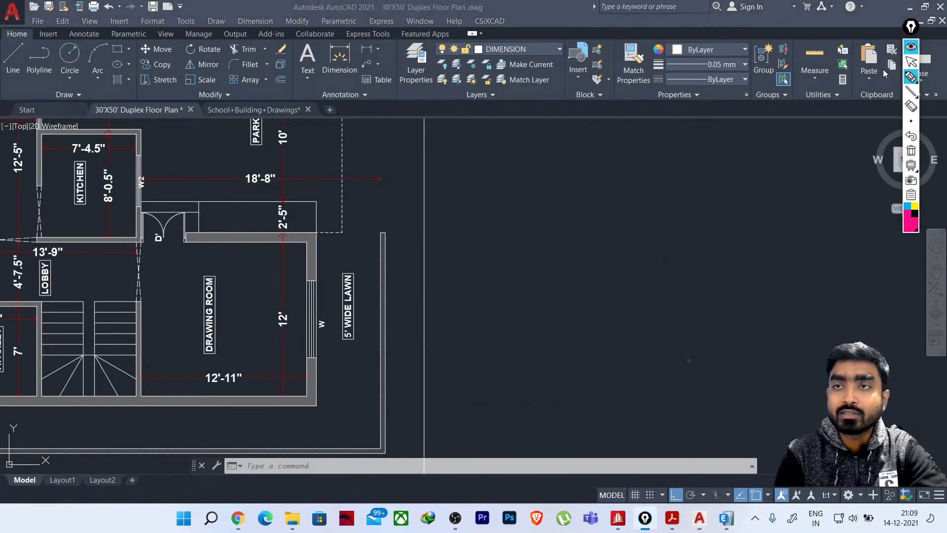
pyautogui.moveTo(555, 189)
pyautogui.mouseDown()
pyautogui.moveTo(554, 201)
pyautogui.moveTo(591, 195)
pyautogui.moveTo(592, 180)
pyautogui.moveTo(606, 193)
pyautogui.moveTo(611, 174)
pyautogui.moveTo(626, 182)
pyautogui.moveTo(626, 174)
pyautogui.moveTo(781, 132)
pyautogui.mouseUp()
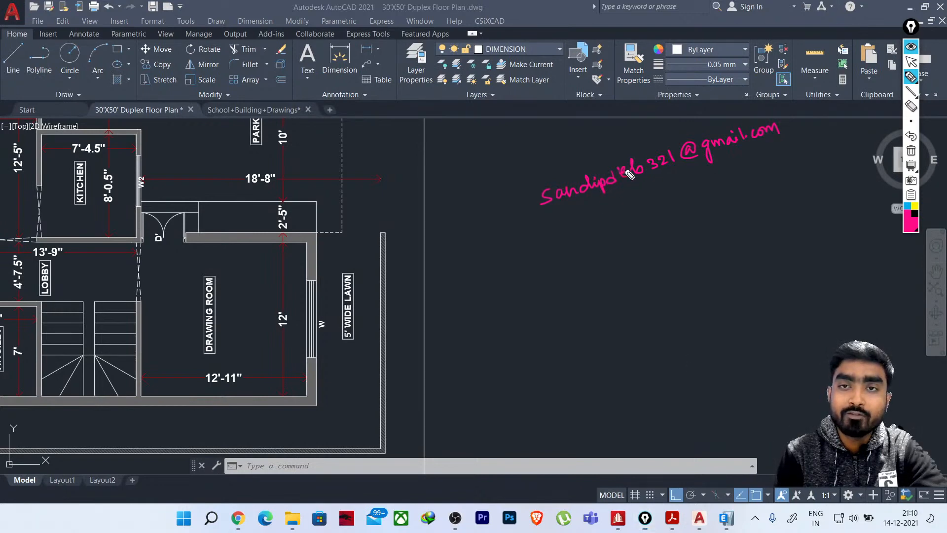
pyautogui.moveTo(626, 177); pyautogui.dragTo(634, 175)
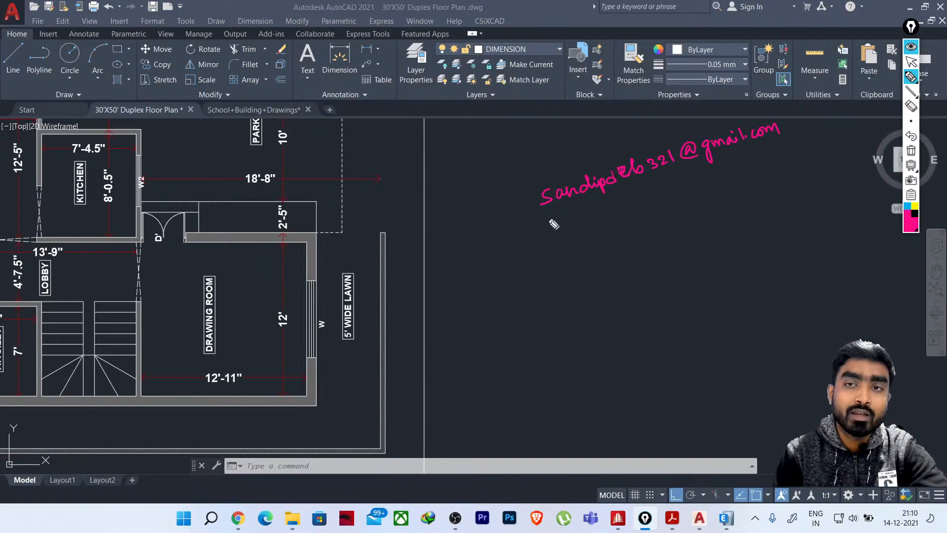
pyautogui.moveTo(543, 223)
pyautogui.mouseDown()
pyautogui.moveTo(753, 153)
pyautogui.moveTo(795, 115)
pyautogui.moveTo(532, 186)
pyautogui.moveTo(537, 229)
pyautogui.mouseUp()
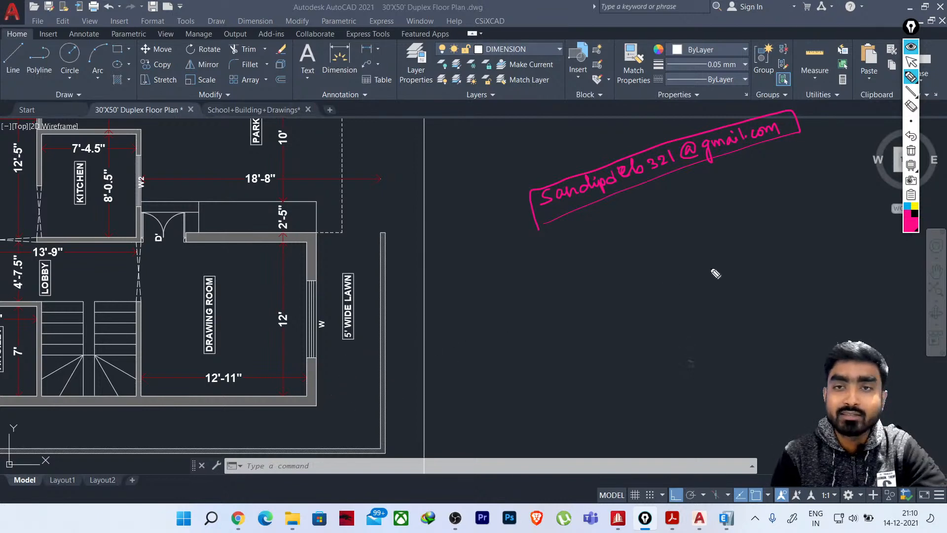
pyautogui.click(911, 151)
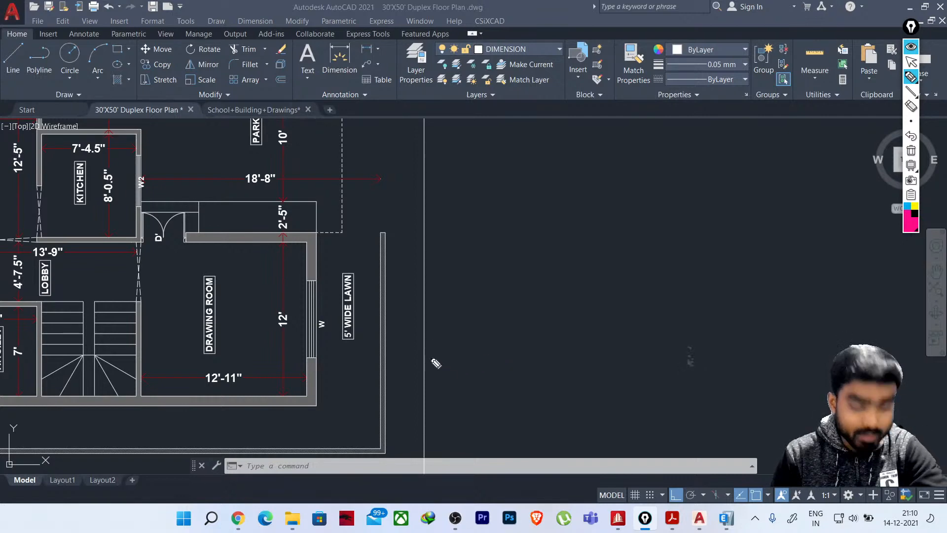
pyautogui.click(498, 282)
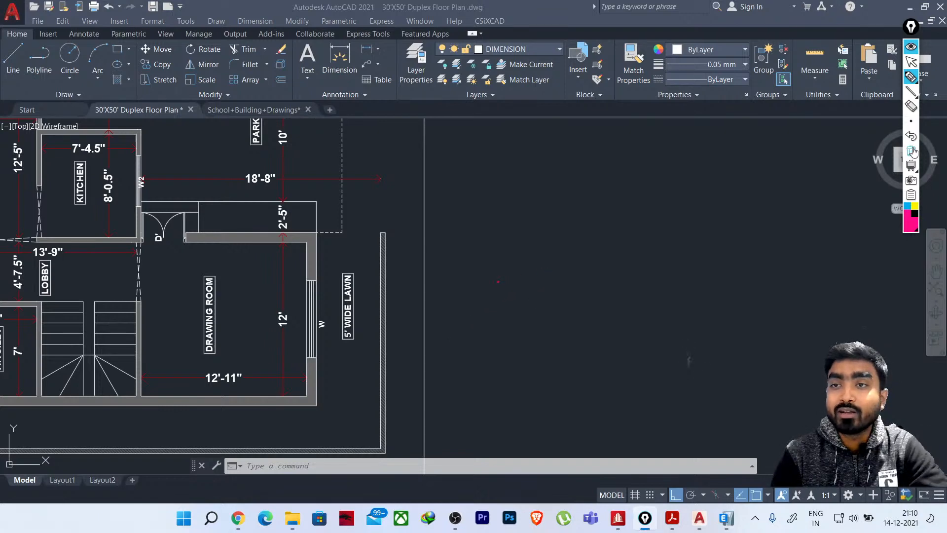
pyautogui.click(911, 48)
# Look over the furnished and dimensioned ground floor plans, and examine the dimensioned first floor plan's rooms, stairs and balcony
pyautogui.scroll(-2, 600, 290)
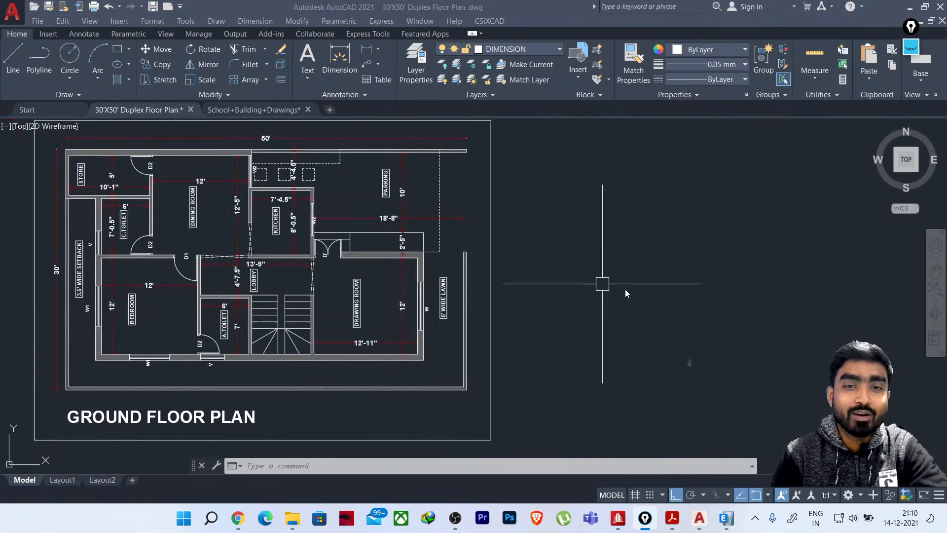
pyautogui.moveTo(546, 323); pyautogui.dragTo(716, 286, button='middle')
pyautogui.scroll(-2, 585, 244)
pyautogui.moveTo(348, 319)
pyautogui.mouseDown(button='middle')
pyautogui.moveTo(522, 326)
pyautogui.moveTo(480, 352)
pyautogui.mouseUp(button='middle')
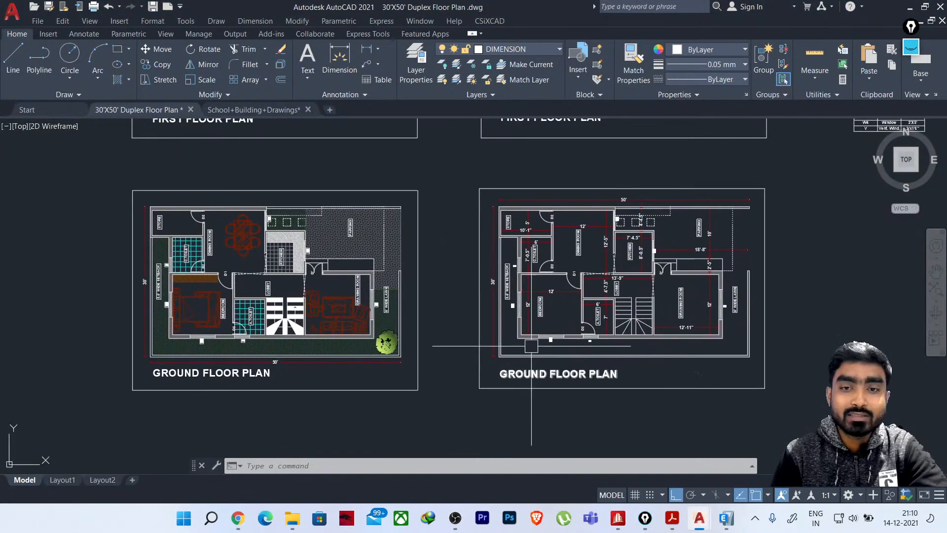
pyautogui.moveTo(368, 351); pyautogui.dragTo(352, 408, button='middle')
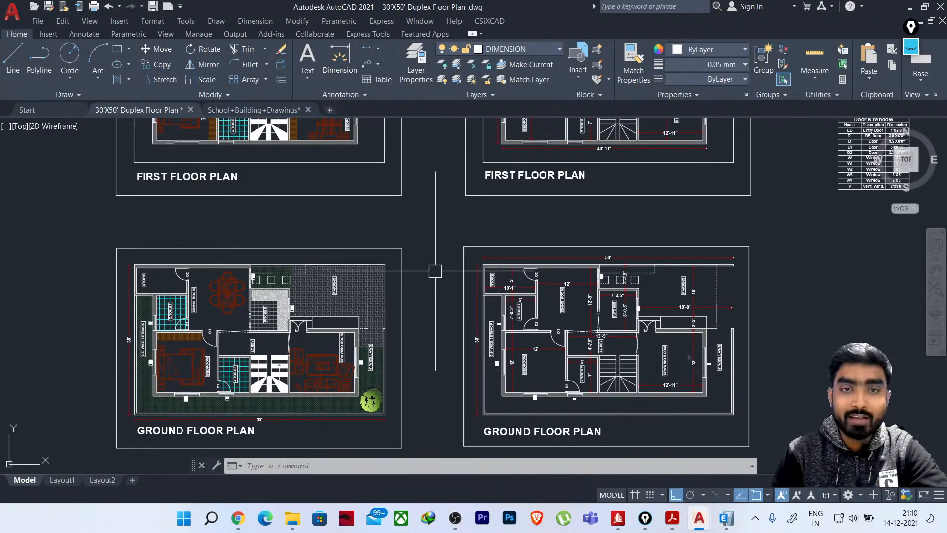
pyautogui.moveTo(434, 269)
pyautogui.mouseDown(button='middle')
pyautogui.moveTo(413, 356)
pyautogui.moveTo(413, 401)
pyautogui.mouseUp(button='middle')
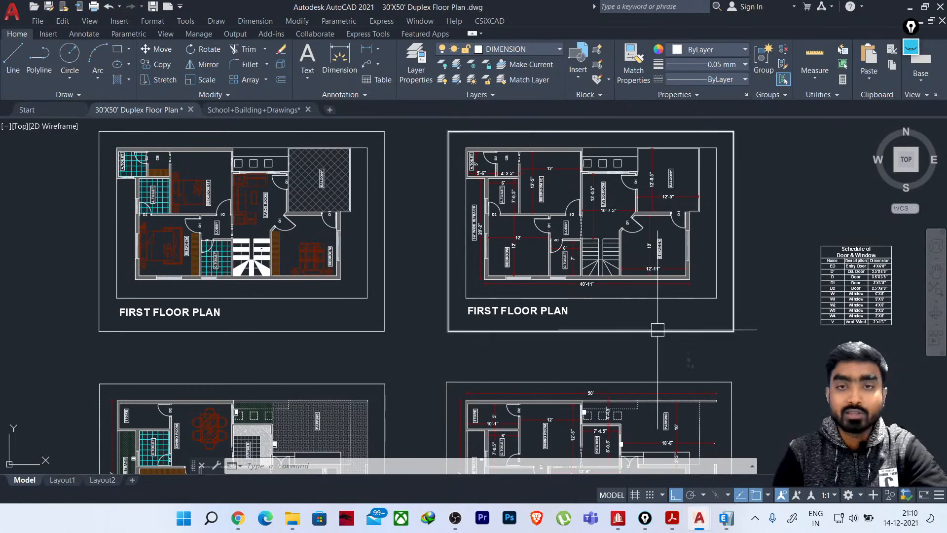
pyautogui.scroll(2, 570, 311)
pyautogui.moveTo(612, 283); pyautogui.dragTo(555, 388, button='middle')
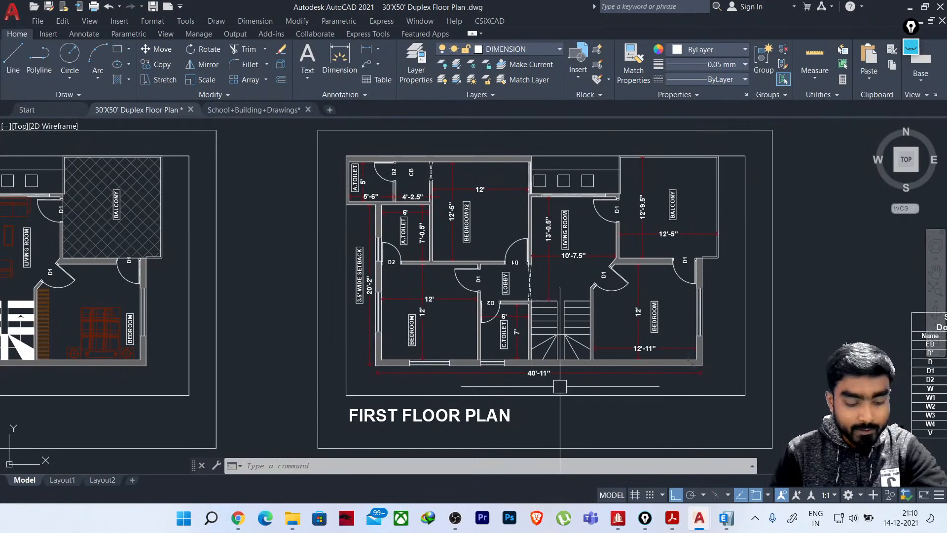
pyautogui.moveTo(565, 384); pyautogui.dragTo(510, 427, button='middle')
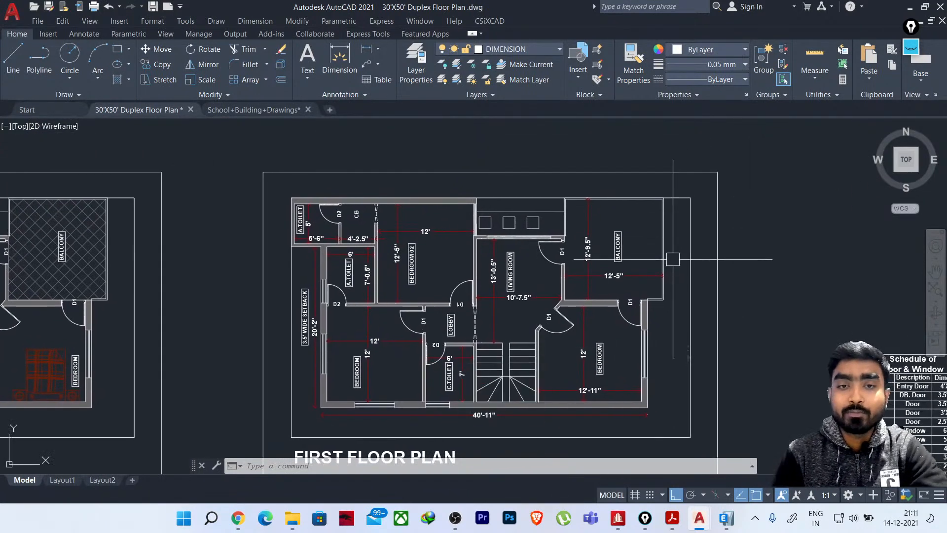
pyautogui.moveTo(707, 369); pyautogui.dragTo(691, 363, button='middle')
pyautogui.scroll(3, 540, 345)
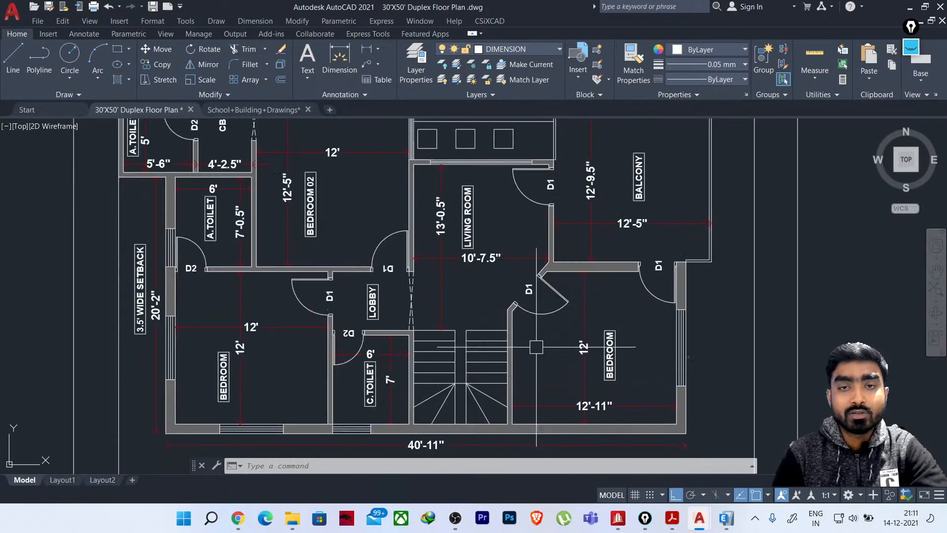
pyautogui.scroll(-3, 540, 345)
pyautogui.moveTo(538, 345); pyautogui.dragTo(538, 331, button='middle')
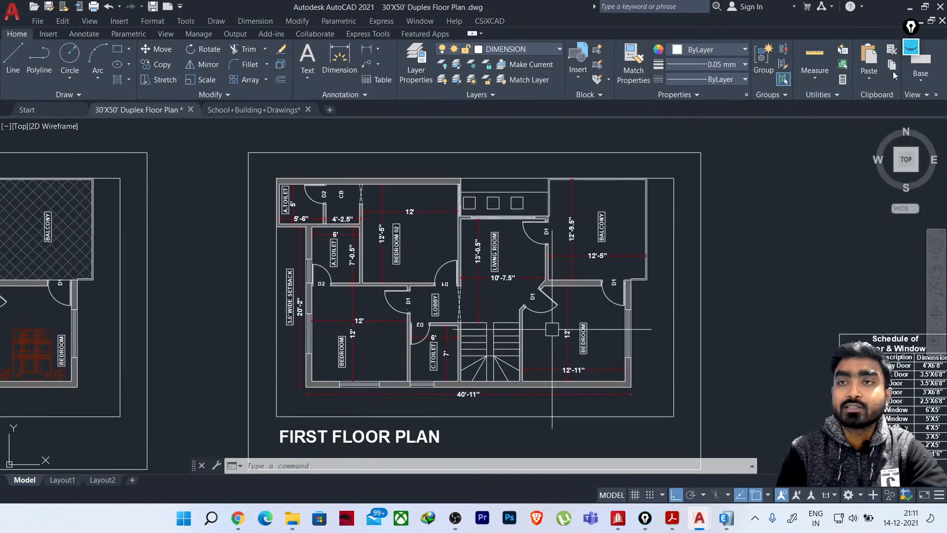
# With a blue pen, mark first floor column points along the lower outer wall and at the living room-balcony corner, and tick the plan title
pyautogui.click(911, 26)
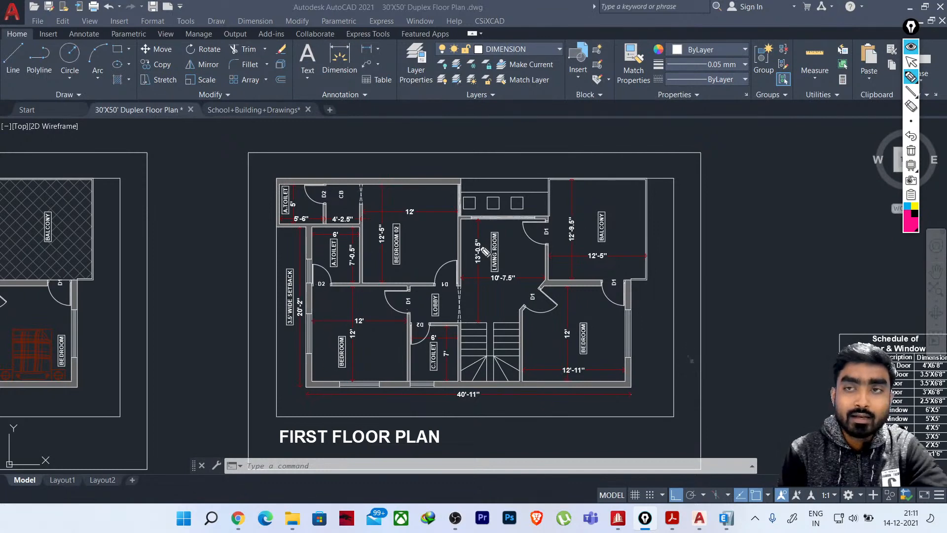
pyautogui.click(907, 206)
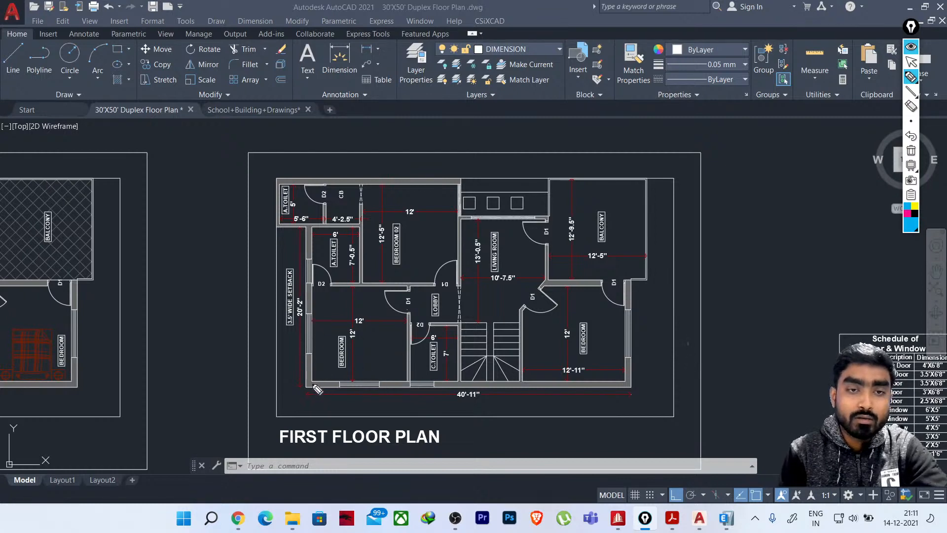
pyautogui.moveTo(311, 379)
pyautogui.mouseDown()
pyautogui.moveTo(314, 386)
pyautogui.moveTo(308, 378)
pyautogui.mouseUp()
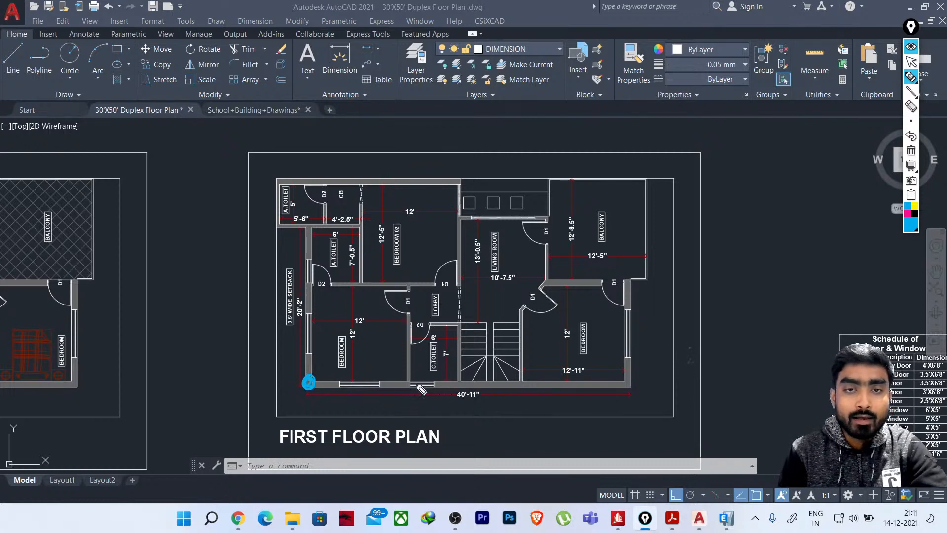
pyautogui.moveTo(462, 383)
pyautogui.mouseDown()
pyautogui.moveTo(453, 380)
pyautogui.moveTo(464, 383)
pyautogui.mouseUp()
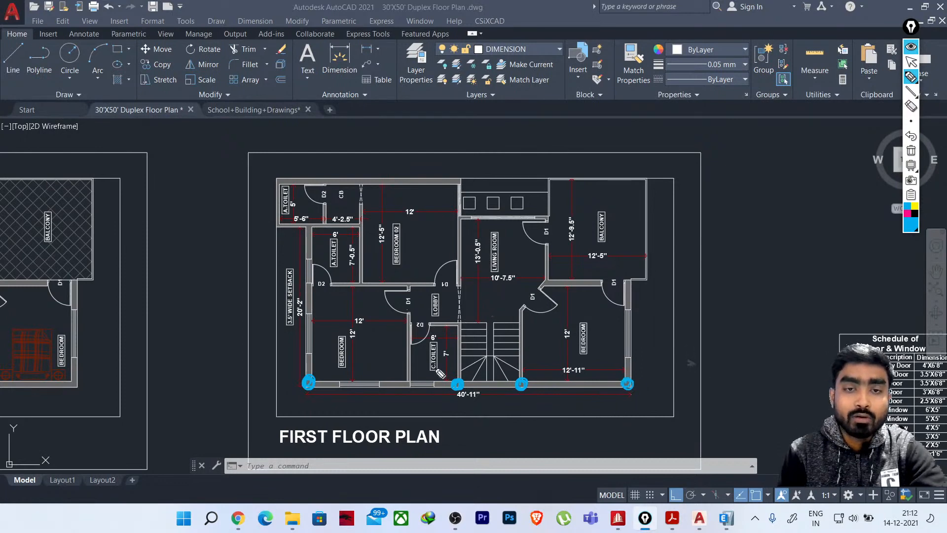
pyautogui.moveTo(246, 434)
pyautogui.mouseDown()
pyautogui.moveTo(265, 427)
pyautogui.moveTo(254, 442)
pyautogui.mouseUp()
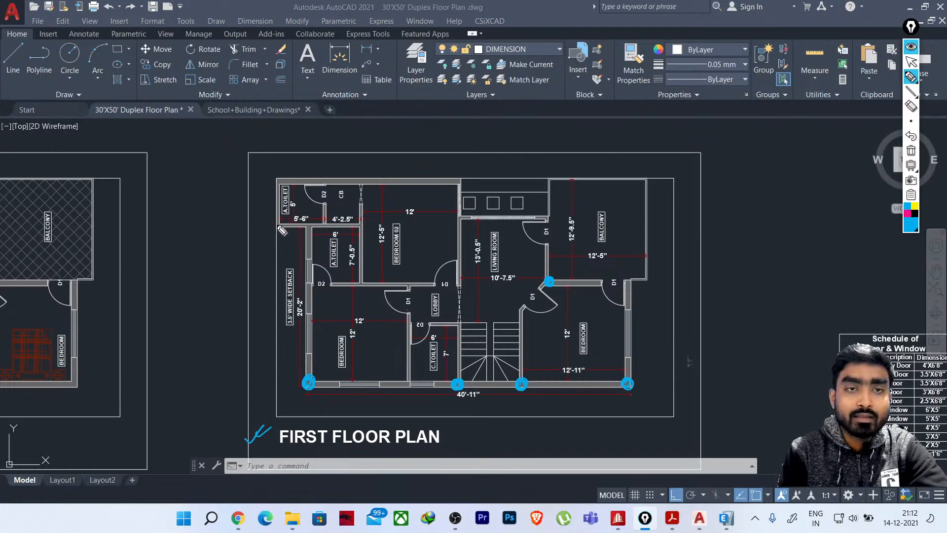
# Mark blue column points at the upper toilet's outer corners, Bedroom 02's upper corners, the setback-side wall junction and the lobby-living room junction
pyautogui.moveTo(276, 225); pyautogui.dragTo(281, 225)
pyautogui.moveTo(281, 185); pyautogui.dragTo(280, 181)
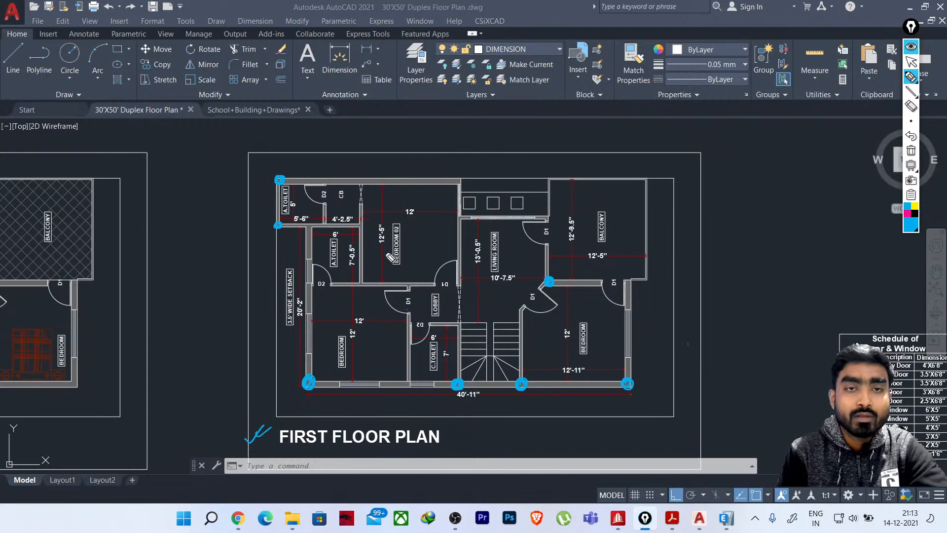
pyautogui.moveTo(362, 180); pyautogui.dragTo(365, 181)
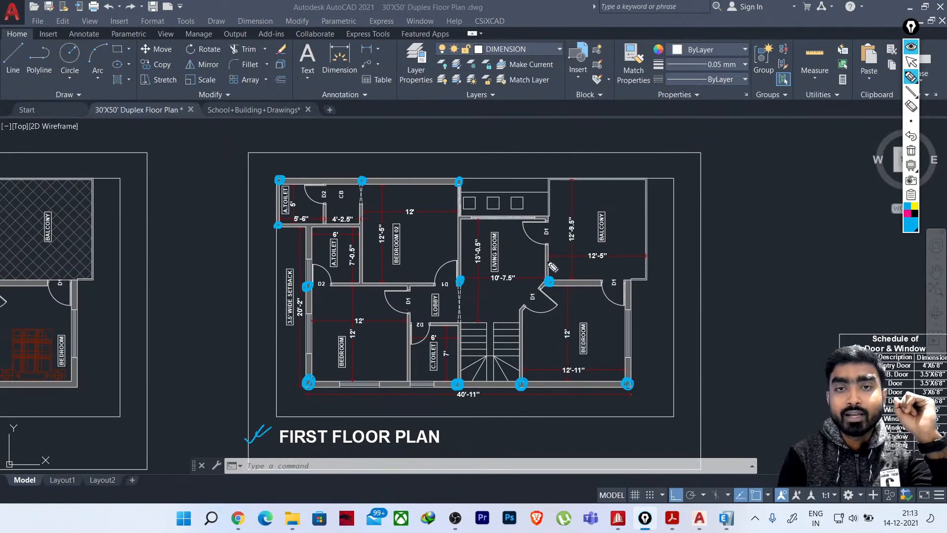
# Mark blue column points at the balcony's three remaining corners and thicken the one at the wall junction between CB and Bedroom 02
pyautogui.click(551, 184)
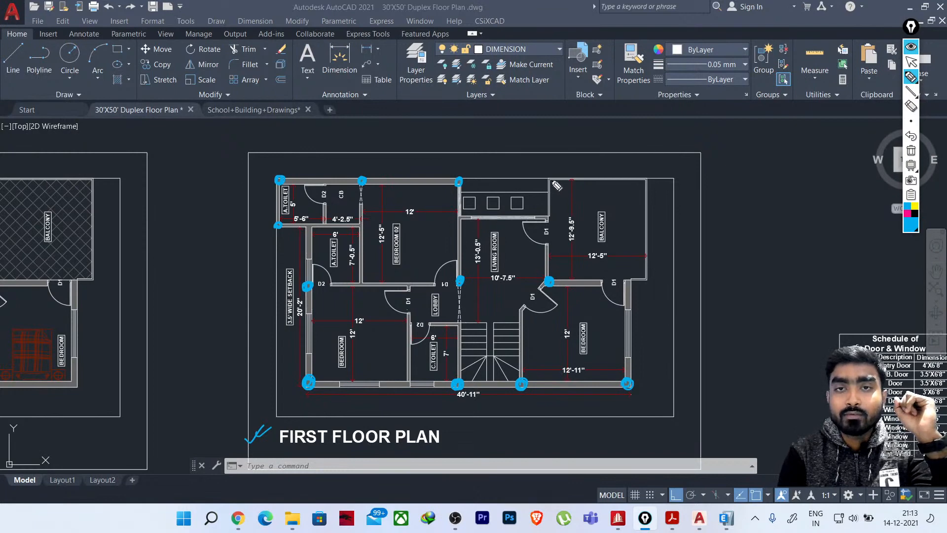
pyautogui.click(644, 185)
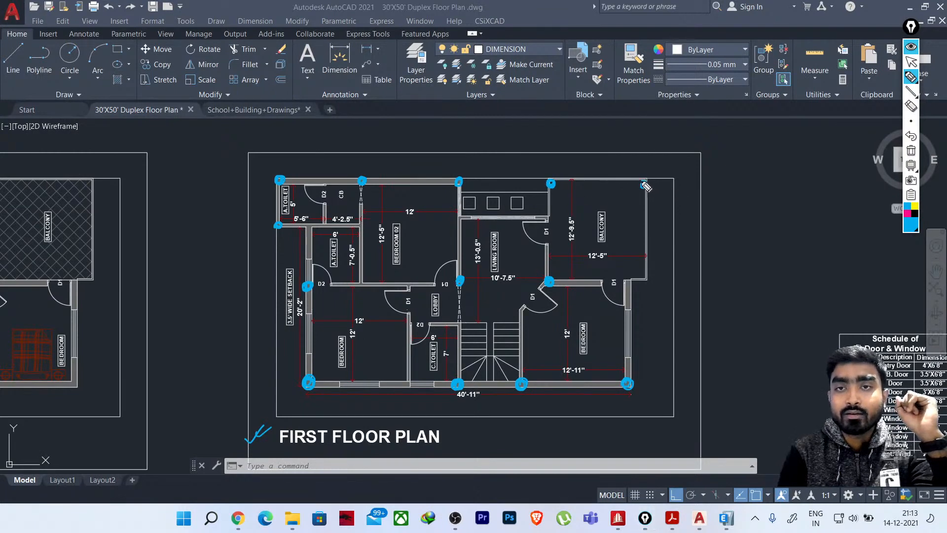
pyautogui.click(646, 277)
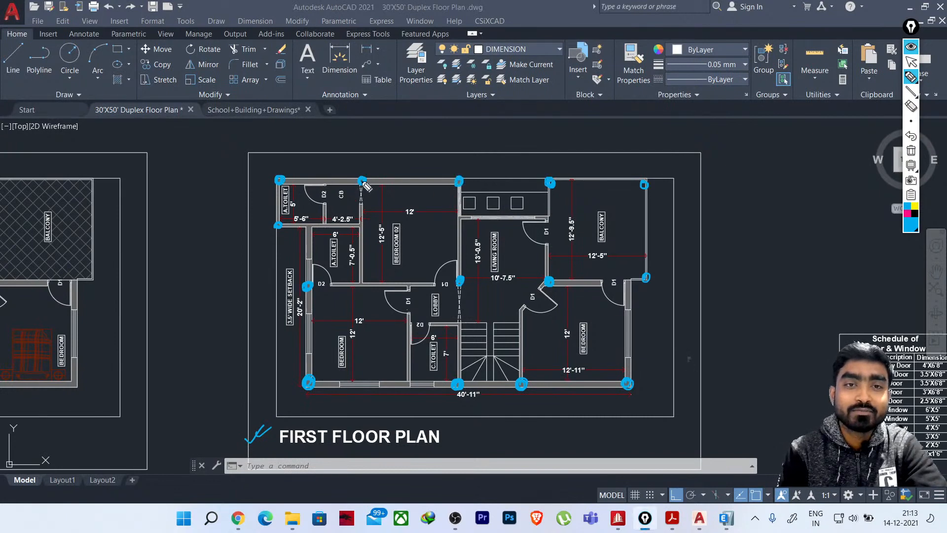
pyautogui.moveTo(362, 182); pyautogui.dragTo(363, 179)
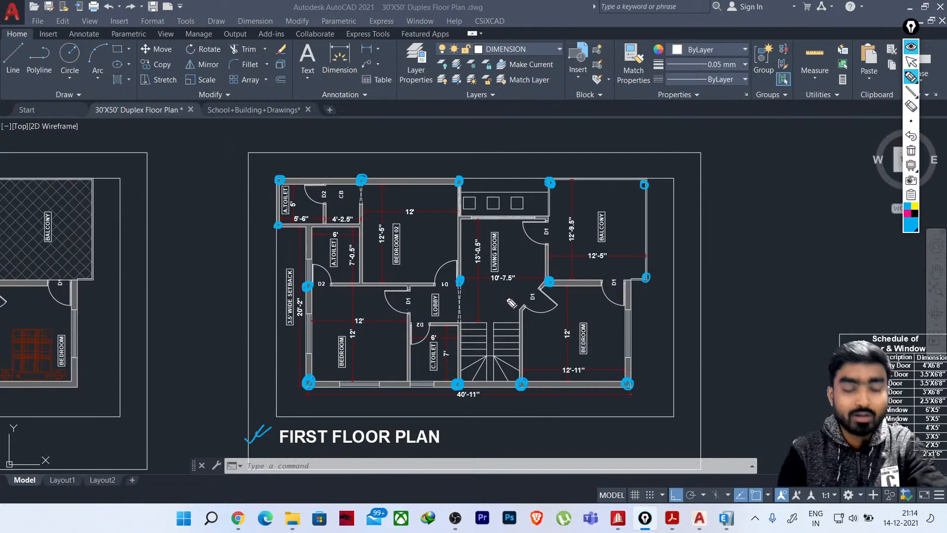
# Trace pink beam lines around the block of setback-side bedroom, lobby and C.Toilet, and along the wall dividing the bedroom from them
pyautogui.click(908, 216)
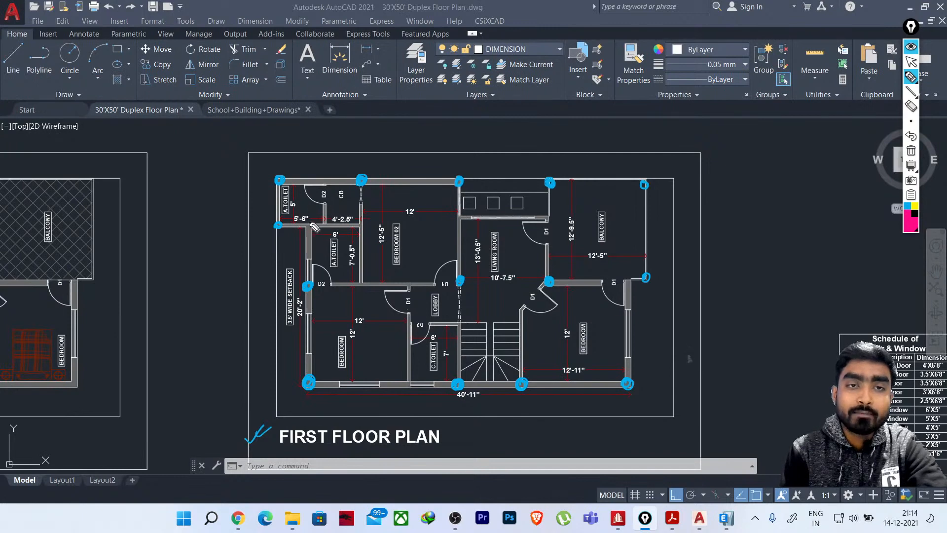
pyautogui.moveTo(307, 287)
pyautogui.mouseDown()
pyautogui.moveTo(311, 376)
pyautogui.moveTo(312, 304)
pyautogui.moveTo(315, 347)
pyautogui.mouseUp()
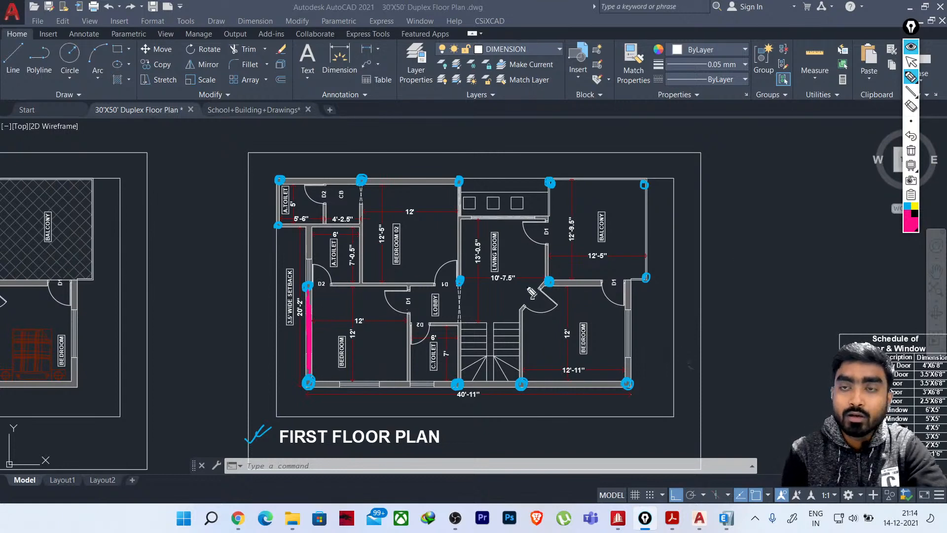
pyautogui.moveTo(309, 285)
pyautogui.mouseDown()
pyautogui.moveTo(458, 282)
pyautogui.moveTo(458, 384)
pyautogui.mouseUp()
pyautogui.moveTo(322, 385); pyautogui.dragTo(449, 388)
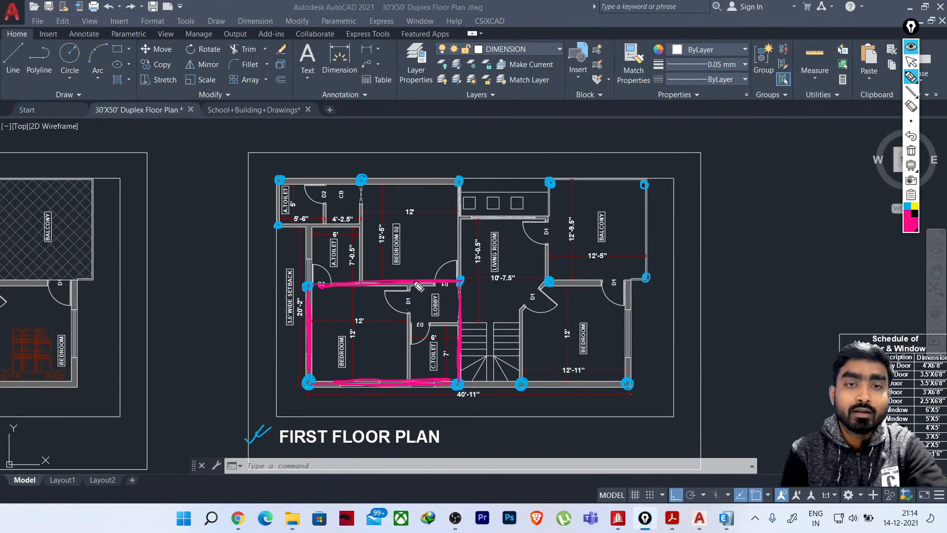
pyautogui.moveTo(409, 291); pyautogui.dragTo(409, 382)
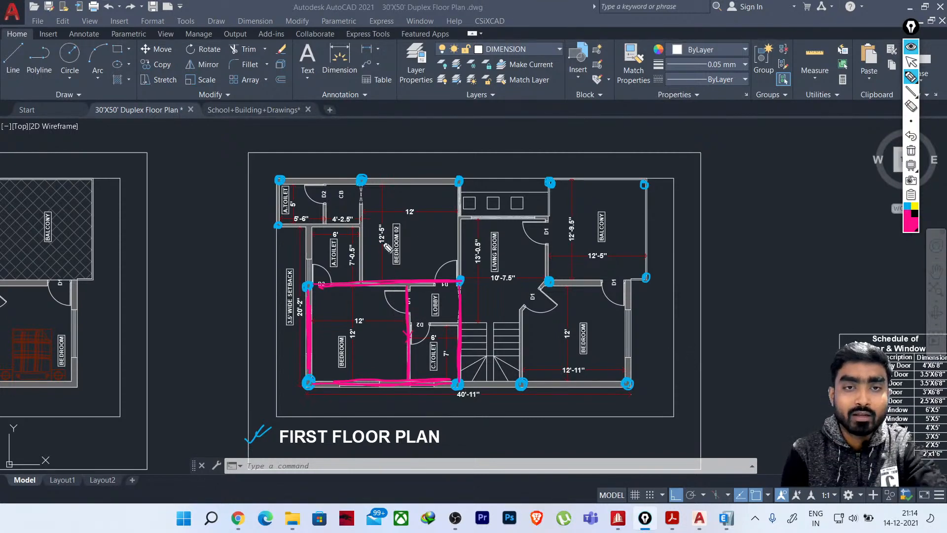
# Trace pink beam lines along the walls of both A.Toilets and around Bedroom 02, joining the blue column points
pyautogui.moveTo(362, 182); pyautogui.dragTo(362, 284)
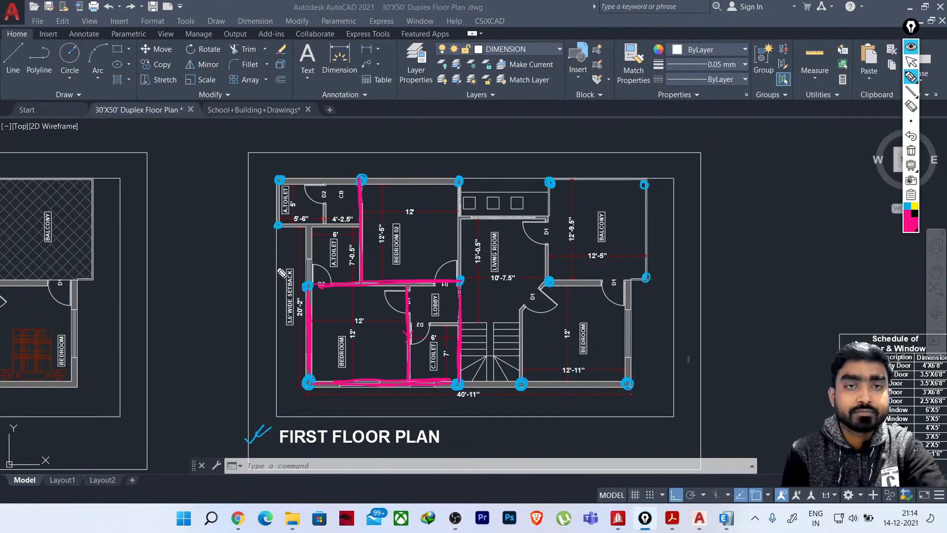
pyautogui.moveTo(308, 229); pyautogui.dragTo(310, 279)
pyautogui.moveTo(278, 226); pyautogui.dragTo(366, 224)
pyautogui.moveTo(279, 226)
pyautogui.mouseDown()
pyautogui.moveTo(279, 185)
pyautogui.moveTo(458, 182)
pyautogui.moveTo(460, 282)
pyautogui.mouseUp()
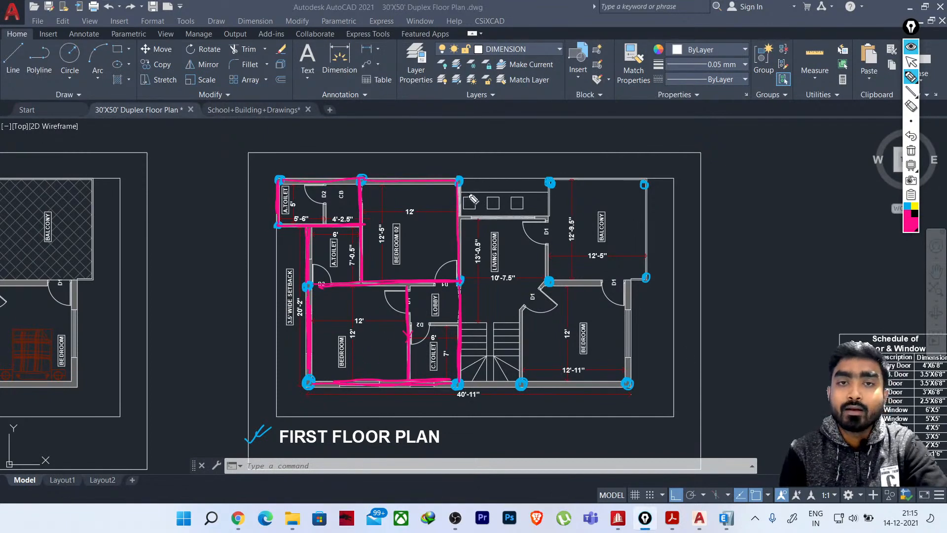
# Trace pink beam lines around the balcony, along the adjoining bedroom's outer walls and the stair's outer wall, and across the living room
pyautogui.moveTo(550, 185)
pyautogui.mouseDown()
pyautogui.moveTo(550, 282)
pyautogui.moveTo(644, 279)
pyautogui.mouseUp()
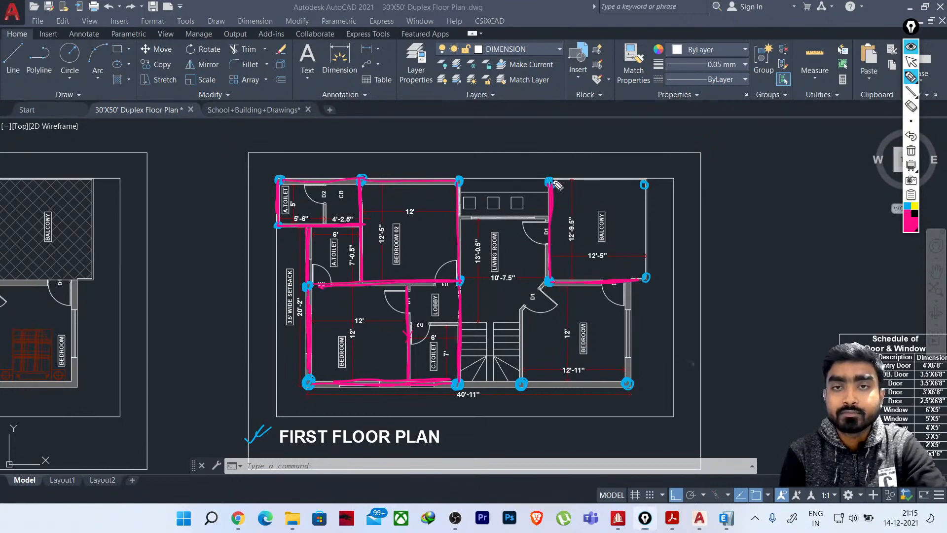
pyautogui.moveTo(551, 181)
pyautogui.mouseDown()
pyautogui.moveTo(644, 181)
pyautogui.moveTo(646, 279)
pyautogui.moveTo(647, 187)
pyautogui.moveTo(649, 279)
pyautogui.moveTo(628, 355)
pyautogui.moveTo(628, 295)
pyautogui.moveTo(629, 383)
pyautogui.mouseUp()
pyautogui.moveTo(537, 389)
pyautogui.mouseDown()
pyautogui.moveTo(627, 386)
pyautogui.moveTo(542, 387)
pyautogui.moveTo(587, 387)
pyautogui.mouseUp()
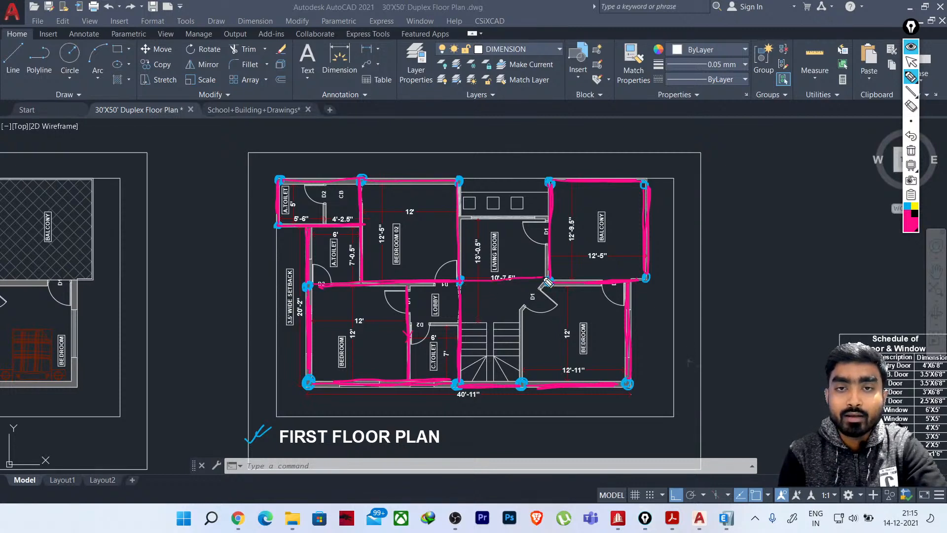
# Trace pink beam lines along the stair–bedroom wall, the living room's short wall and the stair flight's start, and thicken the blue column point at the lobby–living room corner
pyautogui.moveTo(548, 279)
pyautogui.mouseDown()
pyautogui.moveTo(474, 279)
pyautogui.moveTo(522, 318)
pyautogui.moveTo(525, 384)
pyautogui.mouseUp()
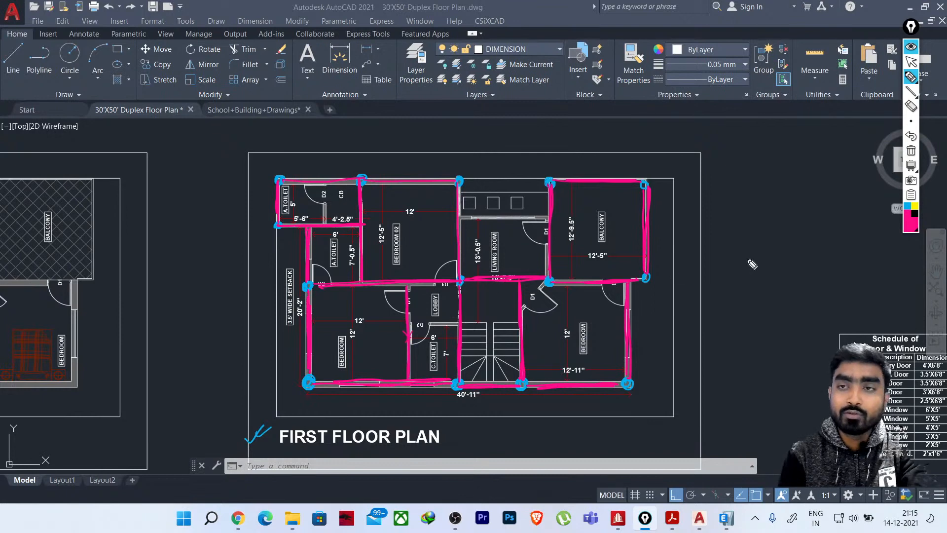
pyautogui.click(908, 210)
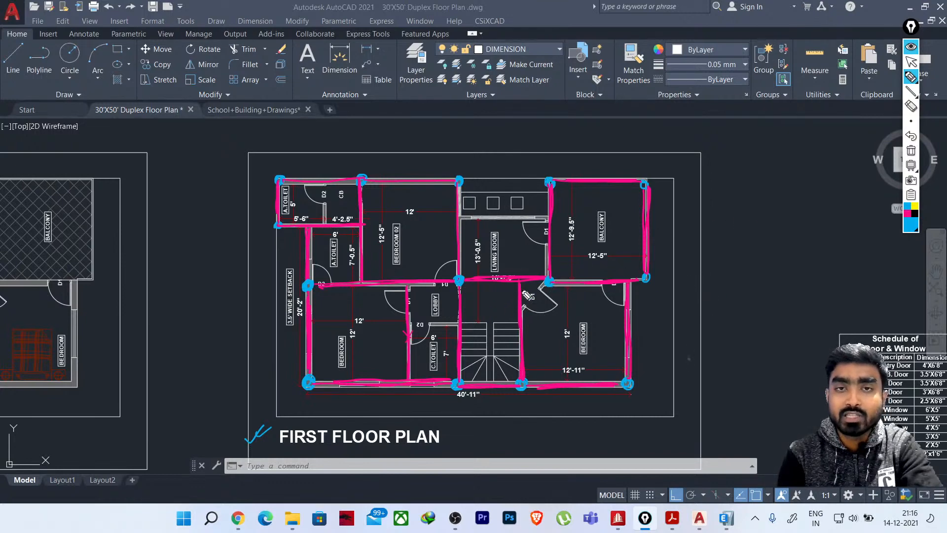
pyautogui.click(907, 214)
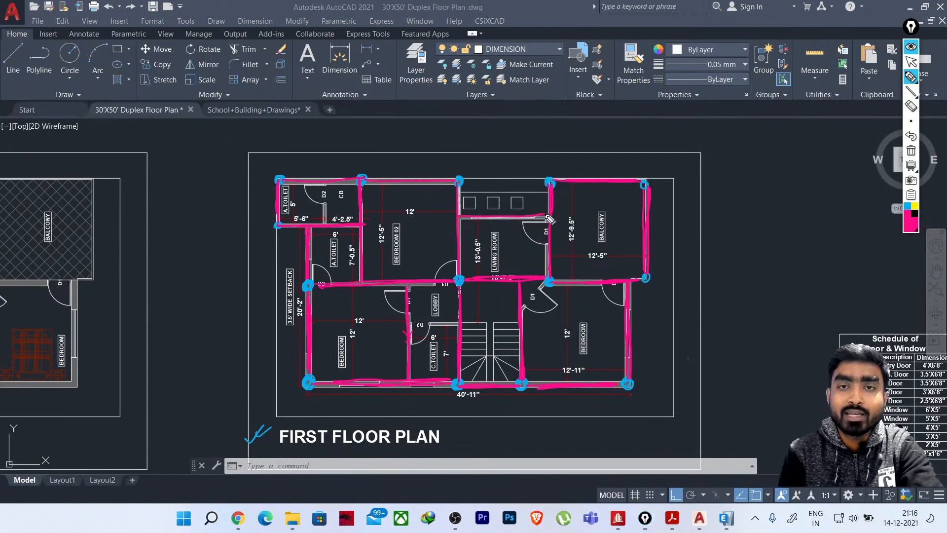
pyautogui.moveTo(549, 214); pyautogui.dragTo(455, 216)
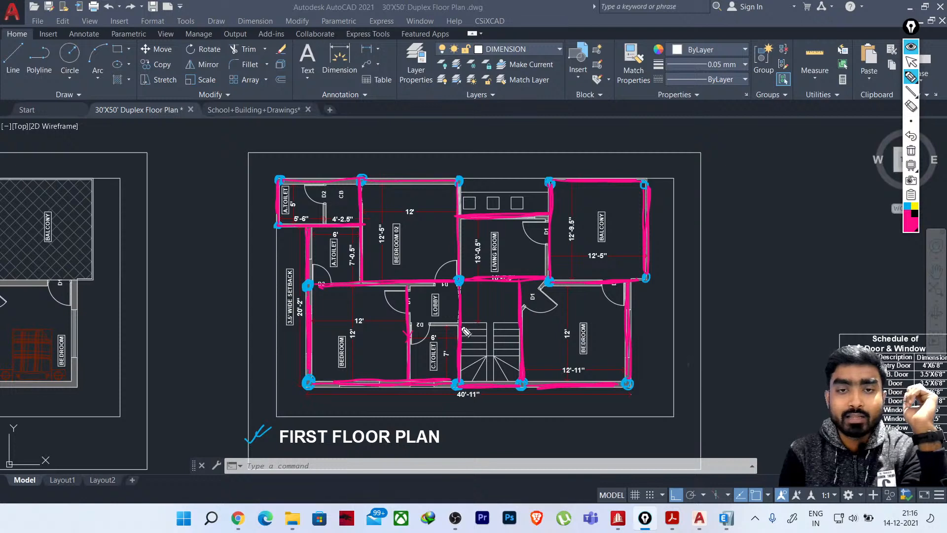
pyautogui.moveTo(462, 325); pyautogui.dragTo(520, 323)
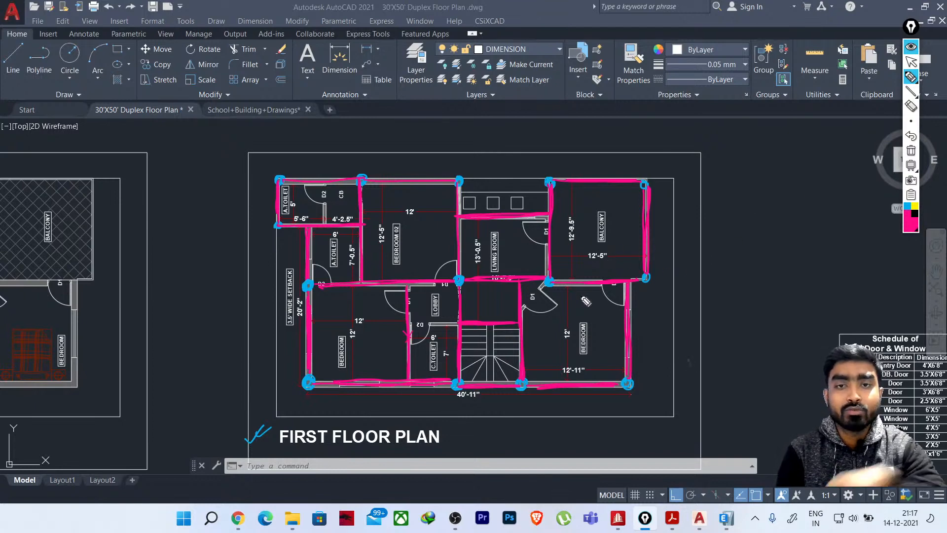
# Find the Snipping Tool through the system search and capture a rectangular snip of the marked-up first floor plan with its title
pyautogui.click(912, 48)
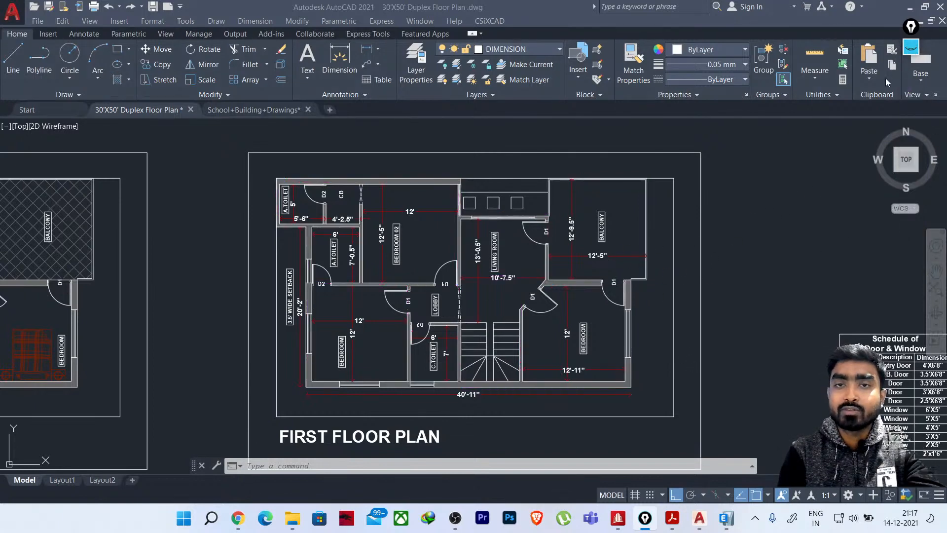
pyautogui.click(911, 48)
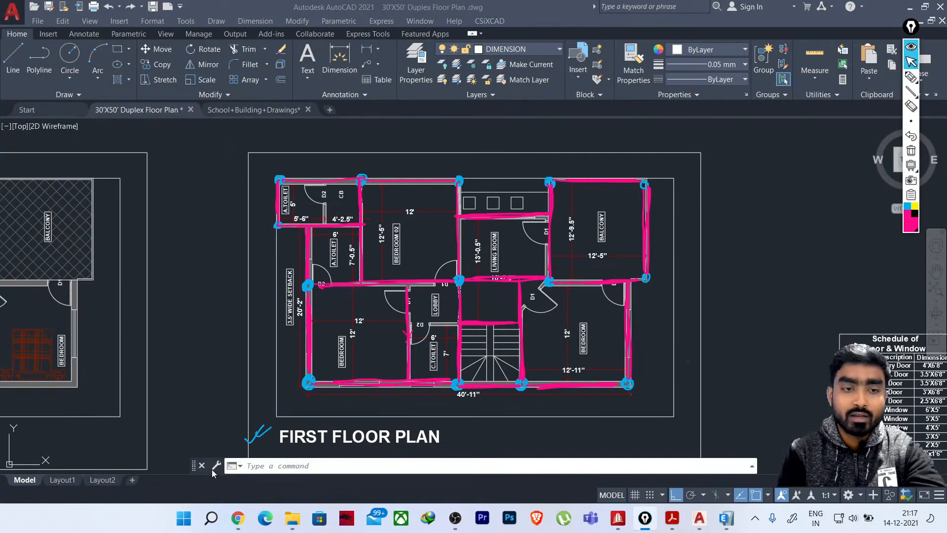
pyautogui.click(210, 524)
pyautogui.write('C')
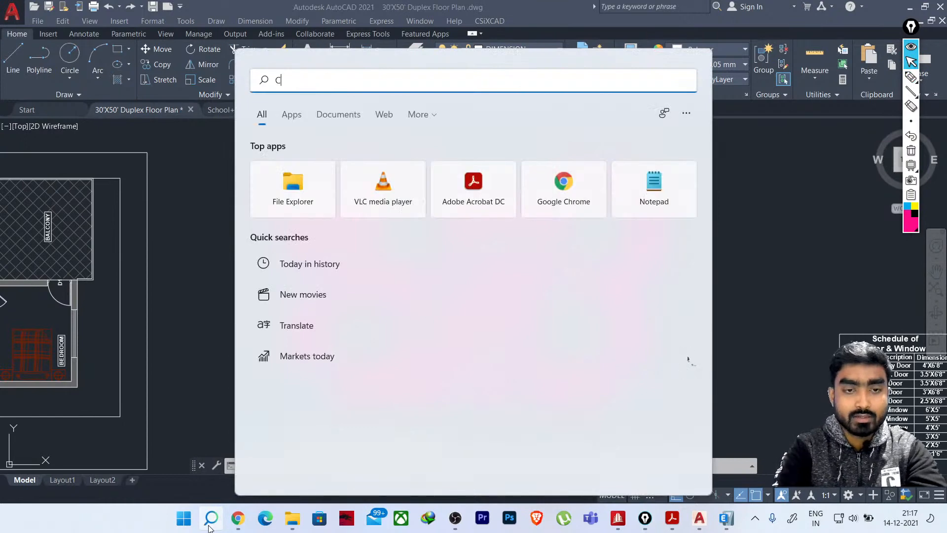
pyautogui.write('L')
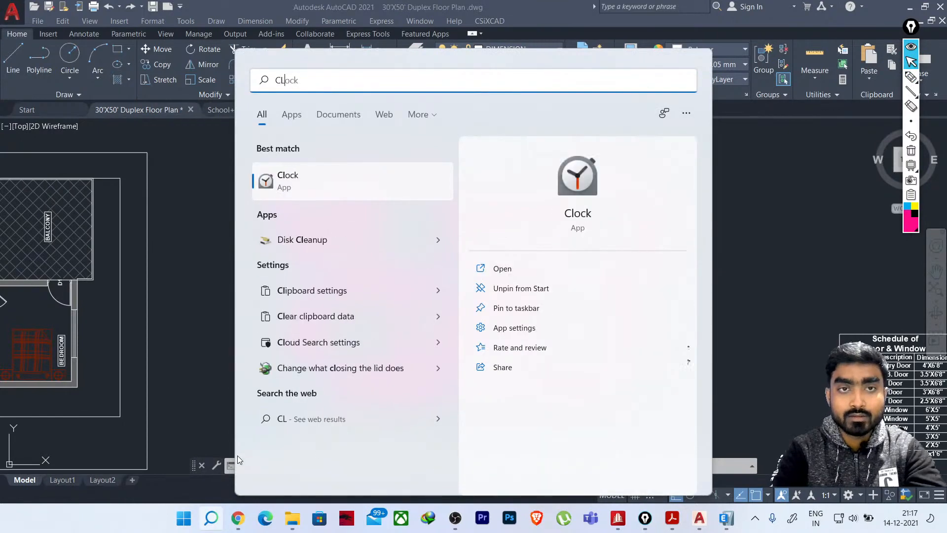
pyautogui.press('BackSpace')
pyautogui.press('BackSpace')
pyautogui.press('BackSpace')
pyautogui.write('SNI')
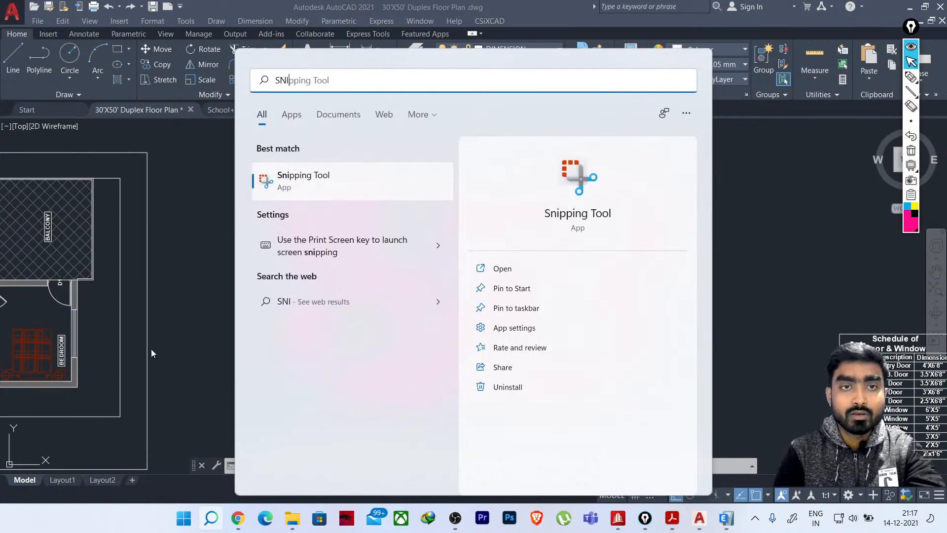
pyautogui.click(306, 186)
pyautogui.click(91, 38)
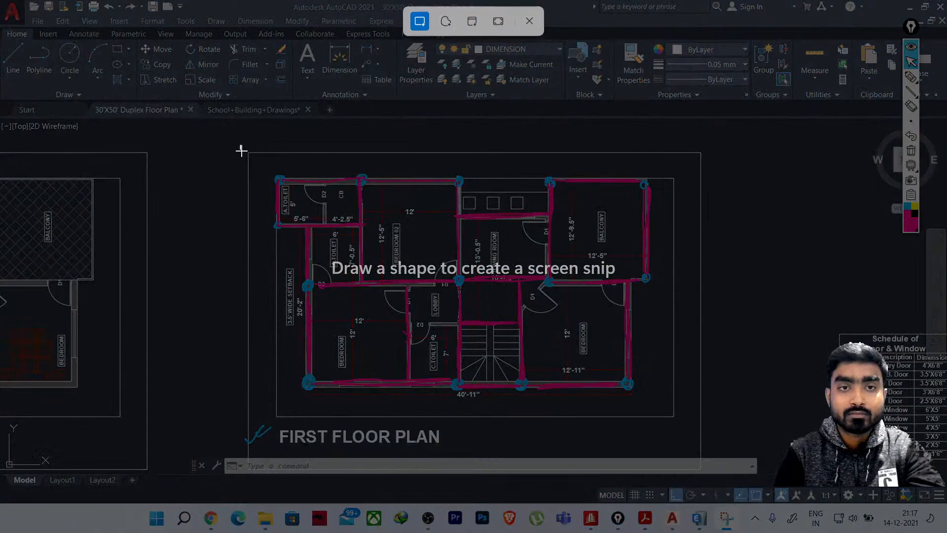
pyautogui.moveTo(241, 146)
pyautogui.mouseDown()
pyautogui.moveTo(660, 458)
pyautogui.moveTo(706, 456)
pyautogui.mouseUp()
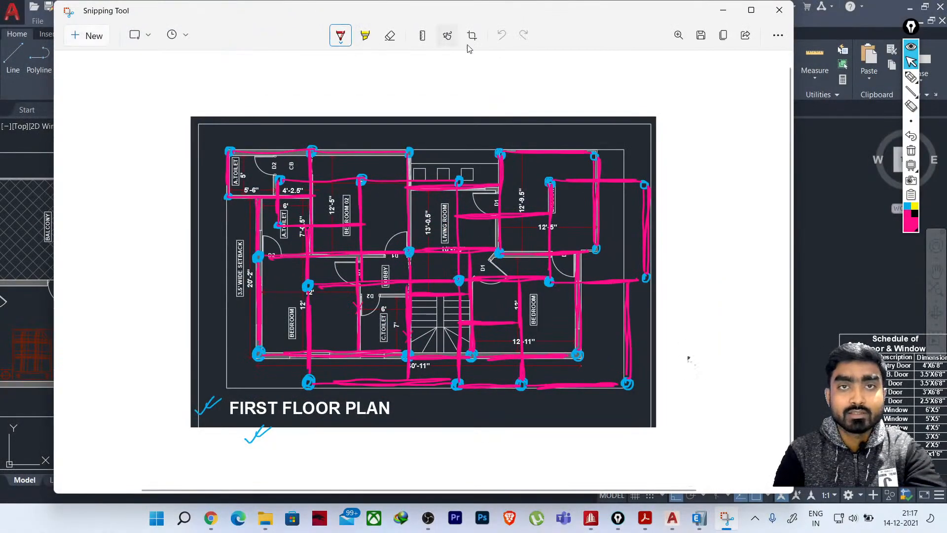
# Save the snip to the Desktop as a PNG named 1 and minimize the Snipping Tool
pyautogui.hotkey('ctrl', 's')
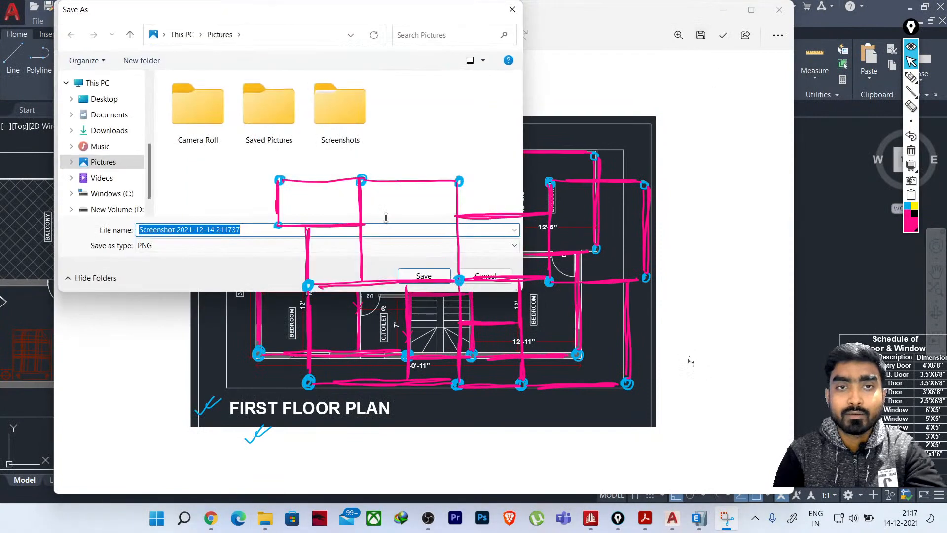
pyautogui.click(101, 98)
pyautogui.click(250, 232)
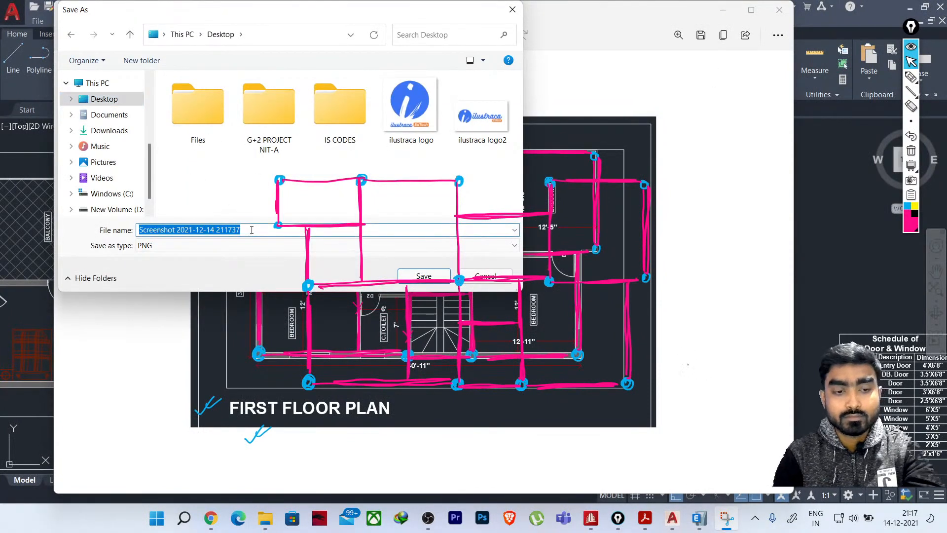
pyautogui.write('1')
pyautogui.click(424, 276)
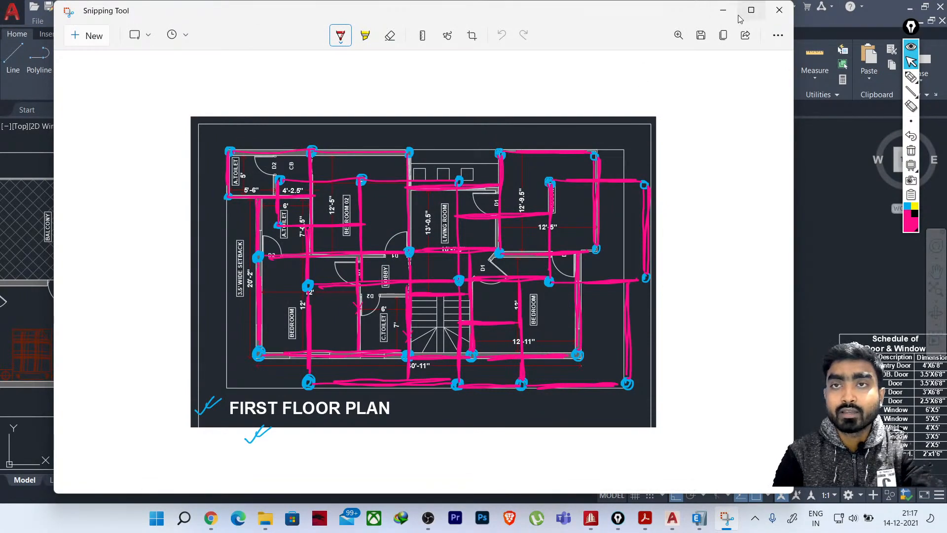
pyautogui.click(723, 11)
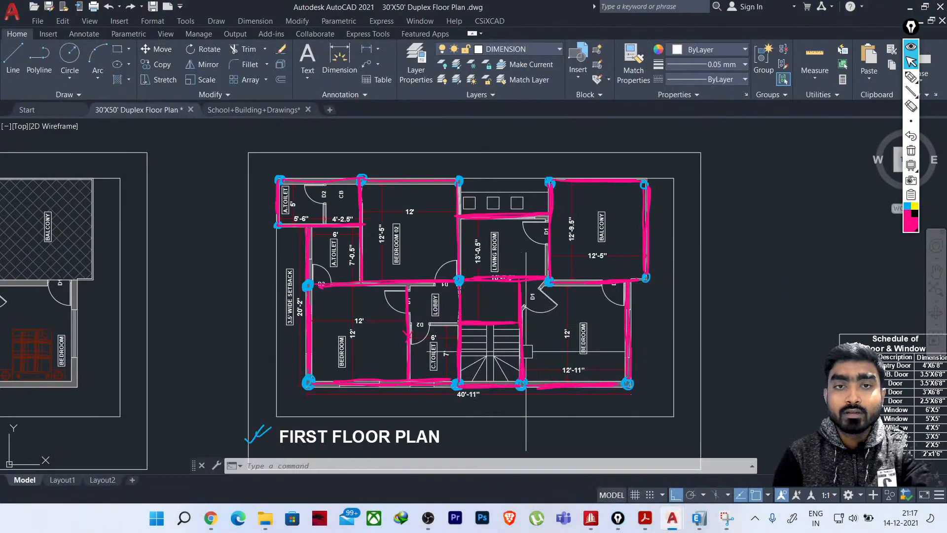
# Hide the pen markings and open the saved snip 1 from the desktop to review its column points and beam lines
pyautogui.click(911, 49)
pyautogui.scroll(-6, 434, 354)
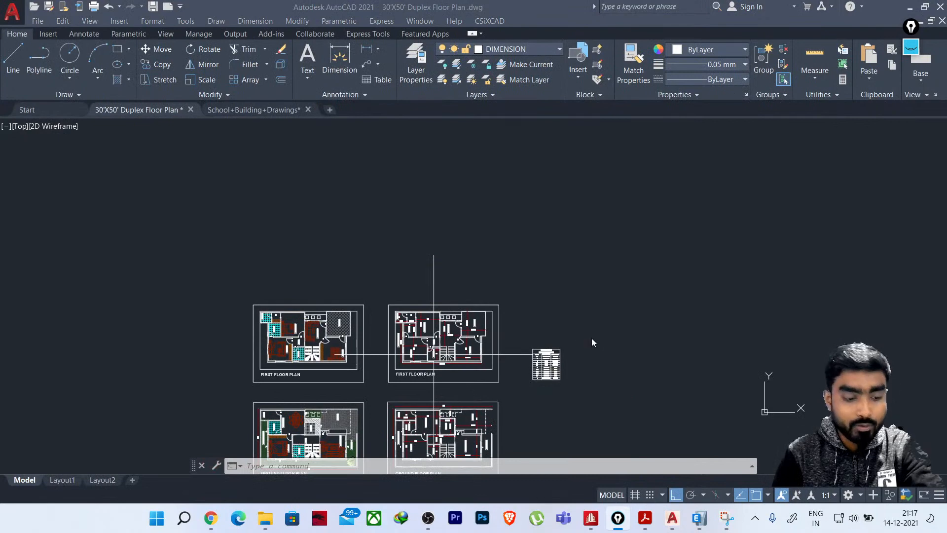
pyautogui.moveTo(620, 315); pyautogui.dragTo(634, 245, button='middle')
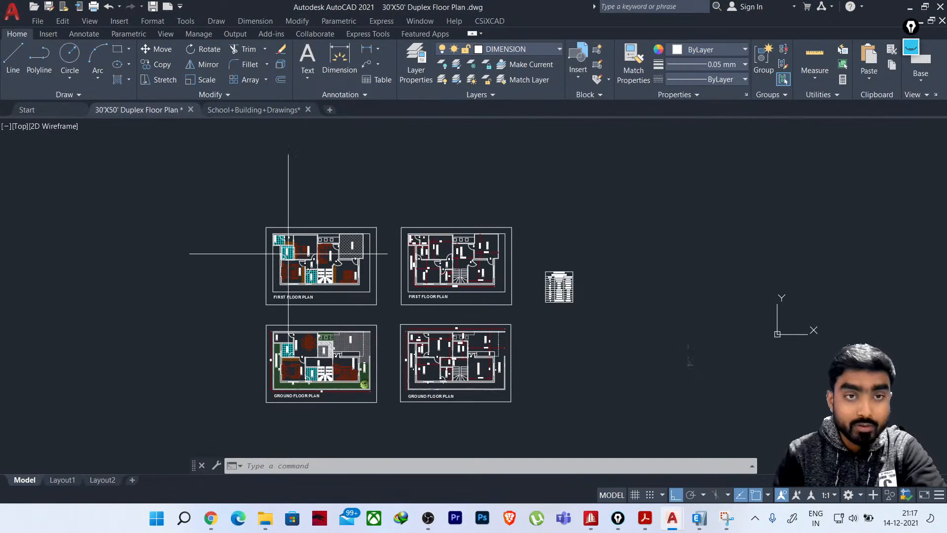
pyautogui.scroll(2, 276, 252)
pyautogui.scroll(-2, 335, 247)
pyautogui.scroll(2, 503, 289)
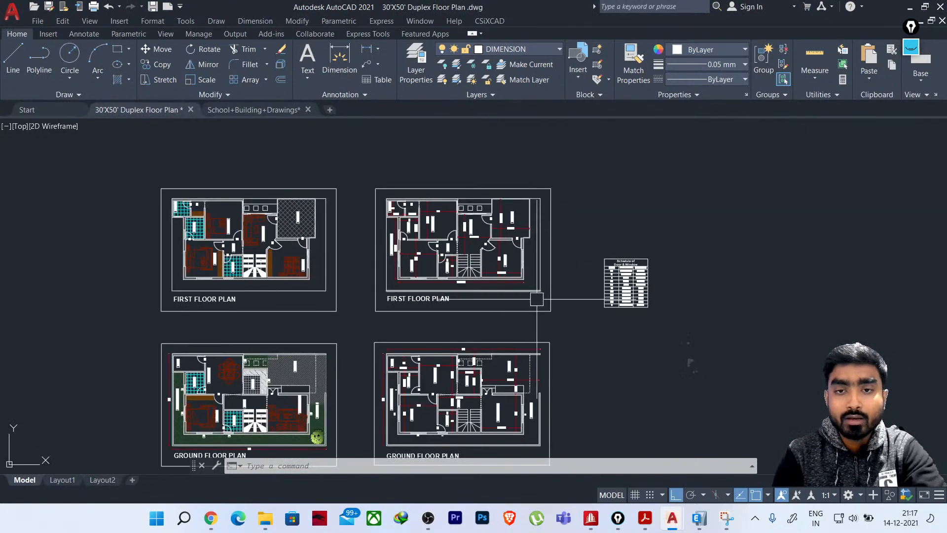
pyautogui.click(909, 8)
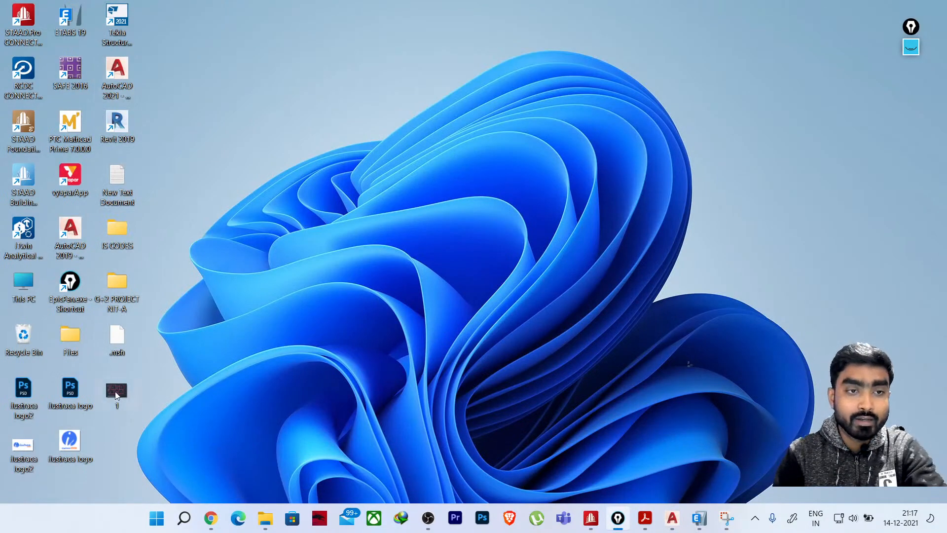
pyautogui.doubleClick(115, 391)
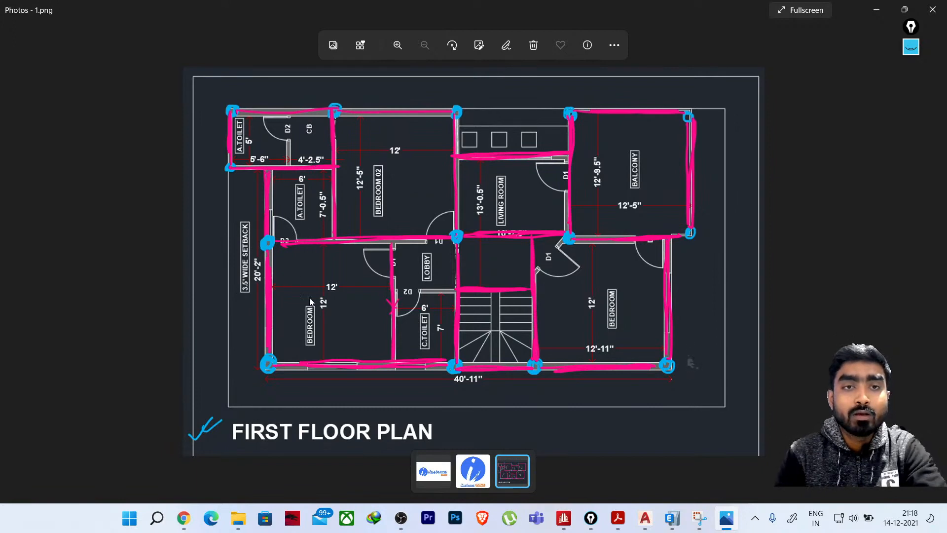
pyautogui.click(876, 10)
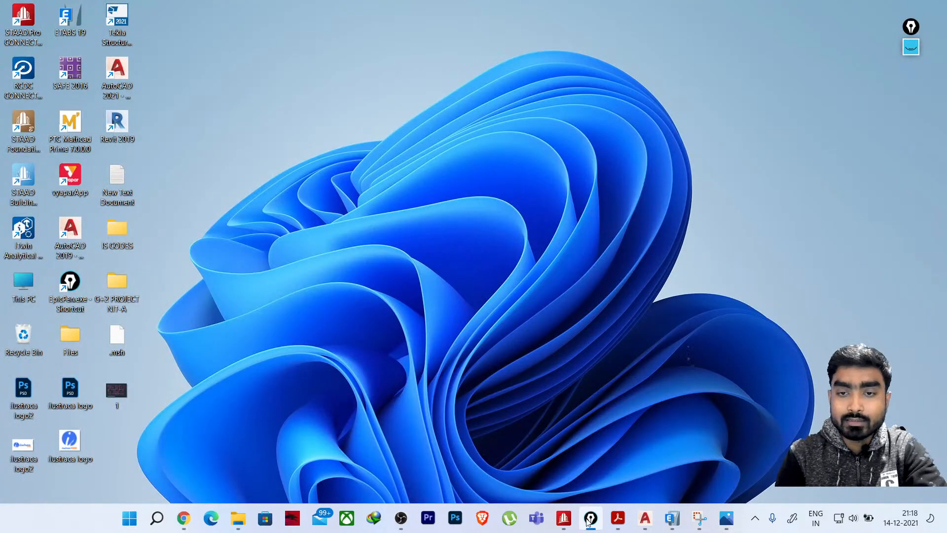
# Switch to the 30'X50' Duplex Floor Plan drawing in AutoCAD, bring up the ground floor plan and clear the pen markings lying over it
pyautogui.moveTo(644, 523)
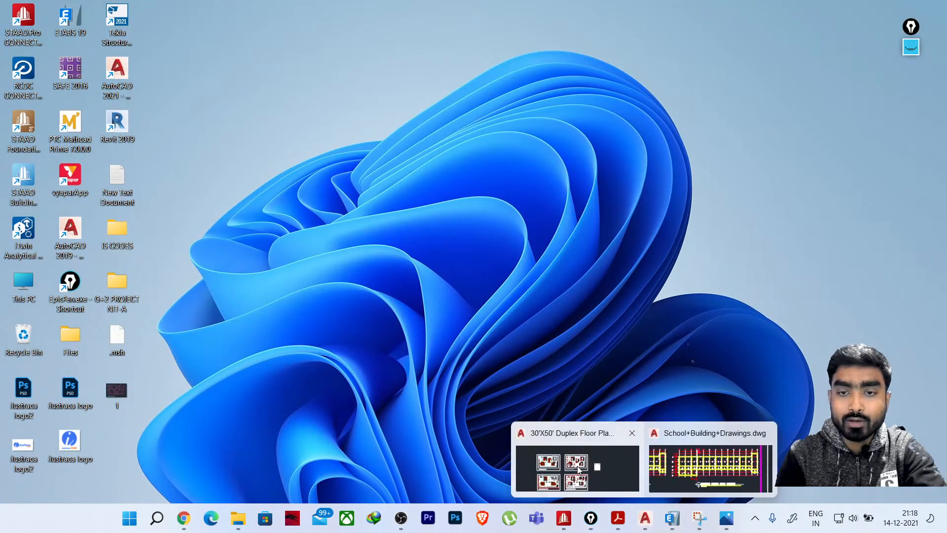
pyautogui.click(577, 466)
pyautogui.moveTo(554, 393)
pyautogui.mouseDown(button='middle')
pyautogui.moveTo(425, 278)
pyautogui.moveTo(416, 317)
pyautogui.mouseUp(button='middle')
pyautogui.scroll(4, 425, 278)
pyautogui.scroll(-2, 417, 317)
pyautogui.scroll(3, 417, 317)
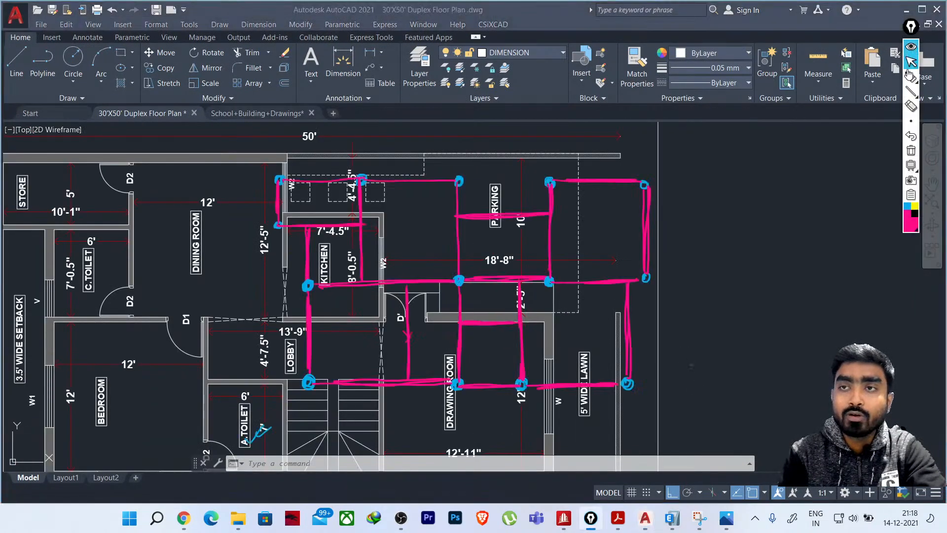
pyautogui.click(911, 150)
pyautogui.click(911, 77)
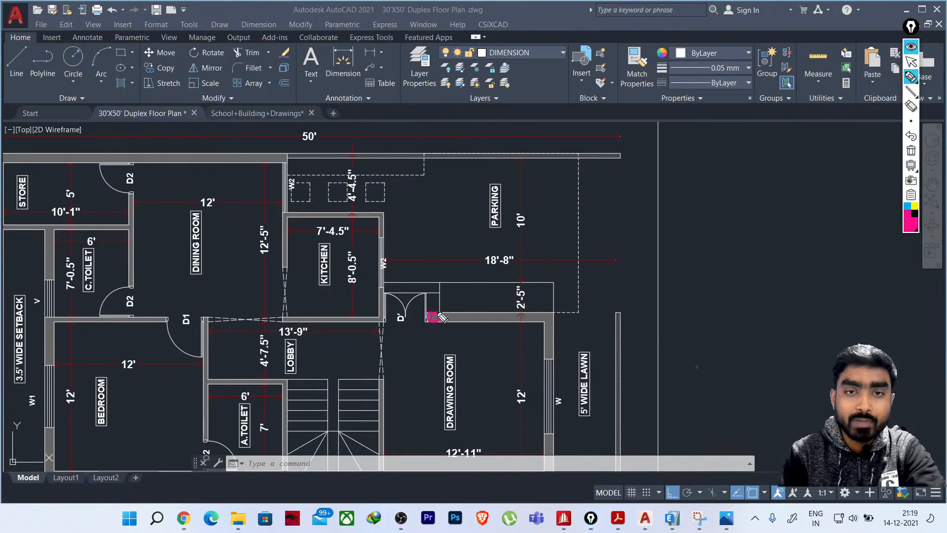
# Mark pink column points beside entrance door D' and on the parking boundary wall, join them with a beam line and point an arrow at the kitchen wall
pyautogui.moveTo(438, 313); pyautogui.dragTo(433, 324)
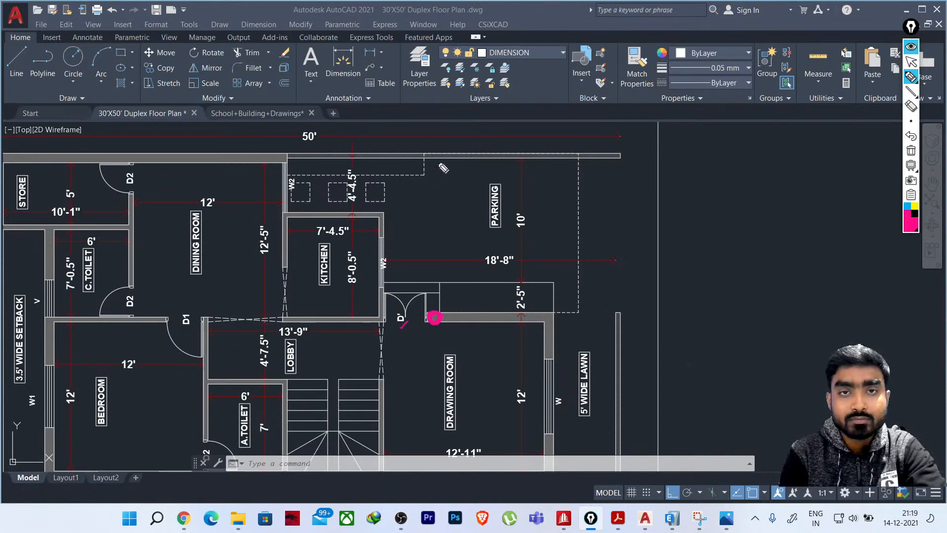
pyautogui.moveTo(442, 161); pyautogui.dragTo(441, 318)
pyautogui.moveTo(435, 165); pyautogui.dragTo(439, 318)
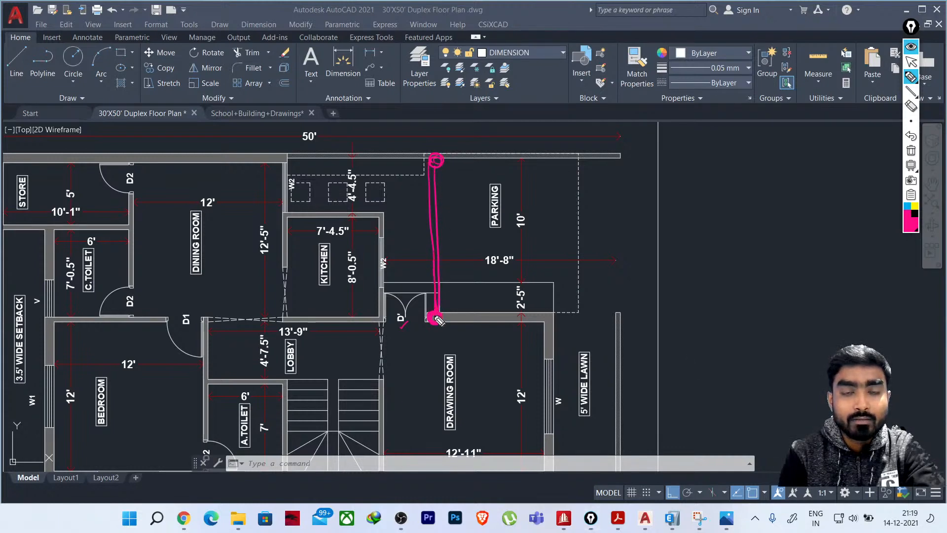
pyautogui.moveTo(430, 248); pyautogui.dragTo(383, 248)
pyautogui.moveTo(384, 249); pyautogui.dragTo(396, 262)
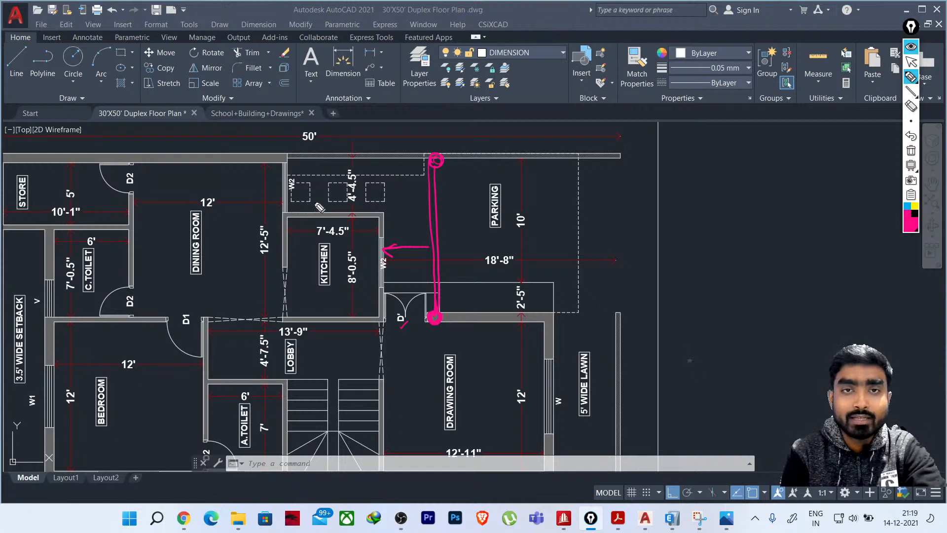
# Trace pink beam lines around the kitchen's walls, extended to the parking beam line and to the column point beside the entrance door
pyautogui.moveTo(285, 159); pyautogui.dragTo(289, 318)
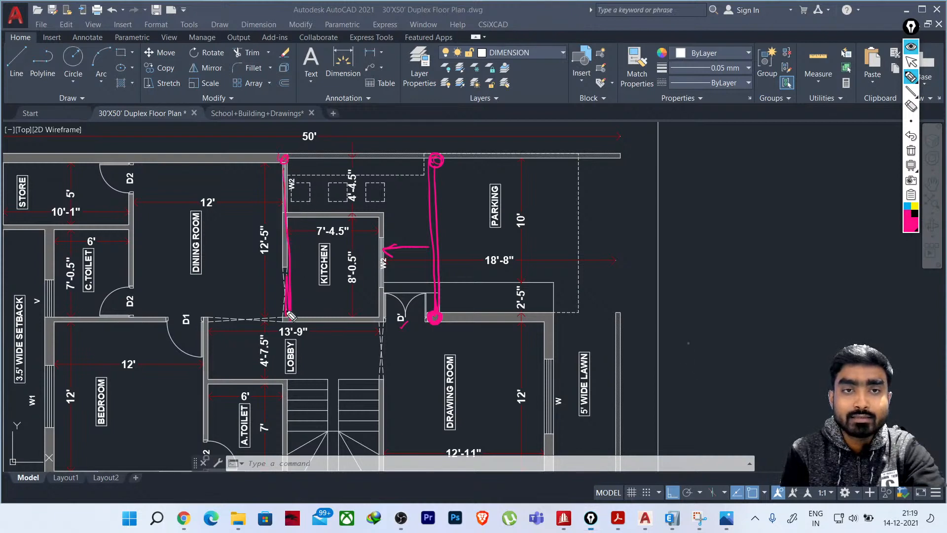
pyautogui.moveTo(287, 216); pyautogui.dragTo(432, 213)
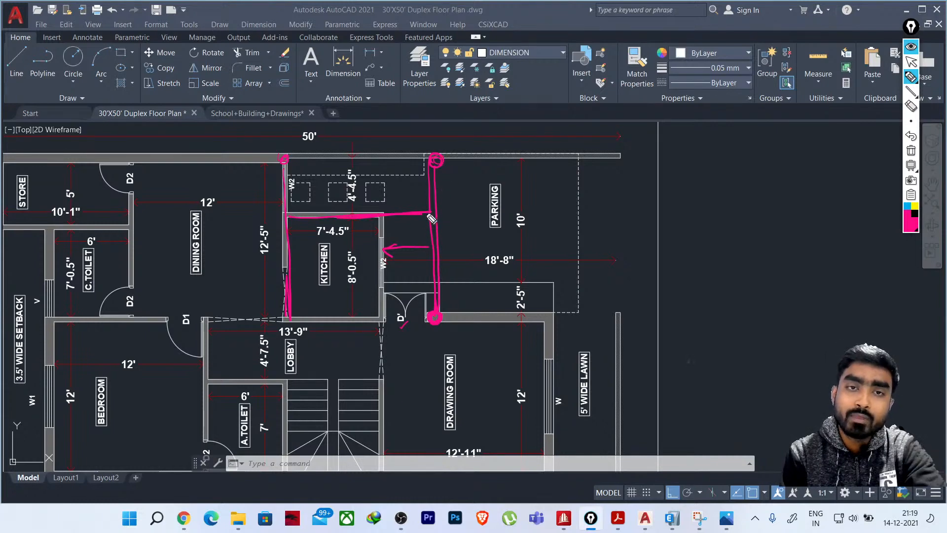
pyautogui.moveTo(384, 228); pyautogui.dragTo(381, 314)
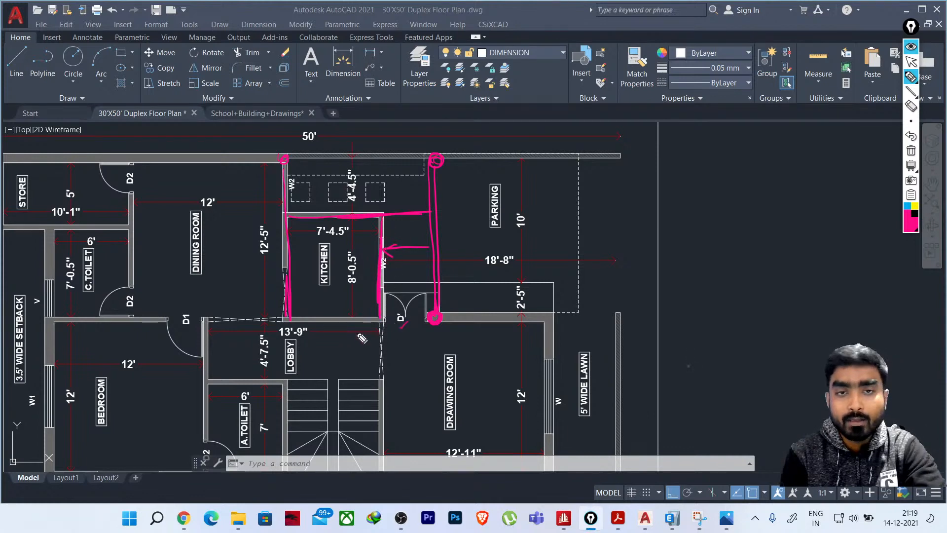
pyautogui.moveTo(295, 324)
pyautogui.mouseDown()
pyautogui.moveTo(288, 316)
pyautogui.moveTo(429, 321)
pyautogui.moveTo(310, 322)
pyautogui.moveTo(412, 319)
pyautogui.mouseUp()
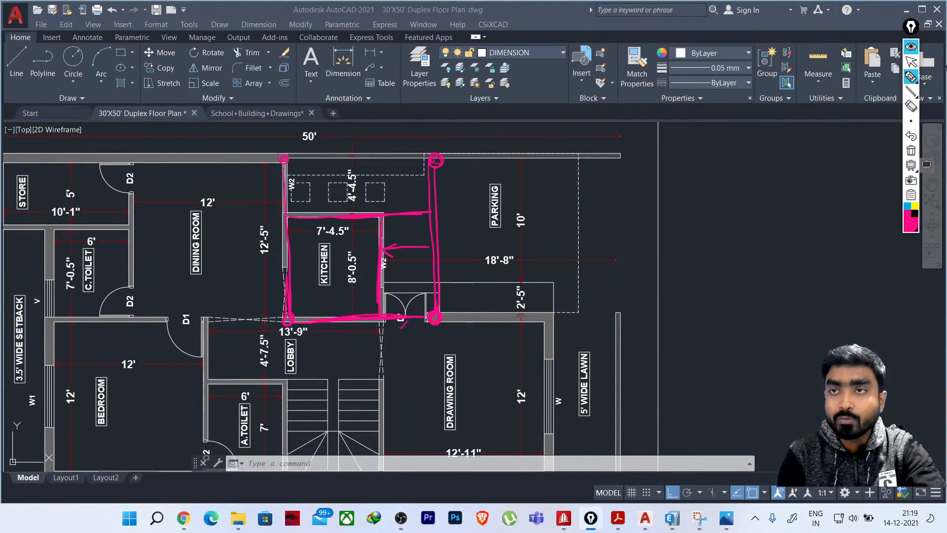
# Switch to the saved image 1.png in Photos and clear the pen markings lying over it
pyautogui.click(911, 62)
pyautogui.click(727, 518)
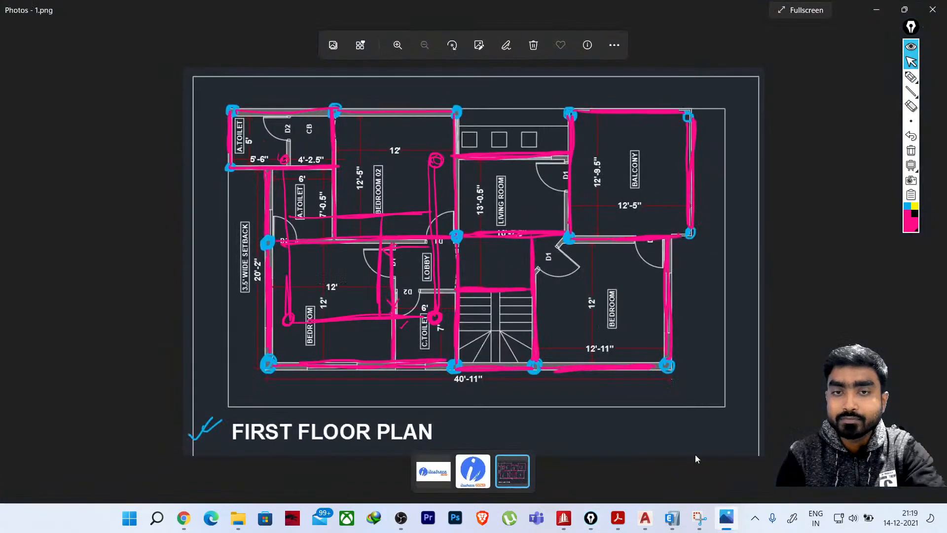
pyautogui.click(912, 150)
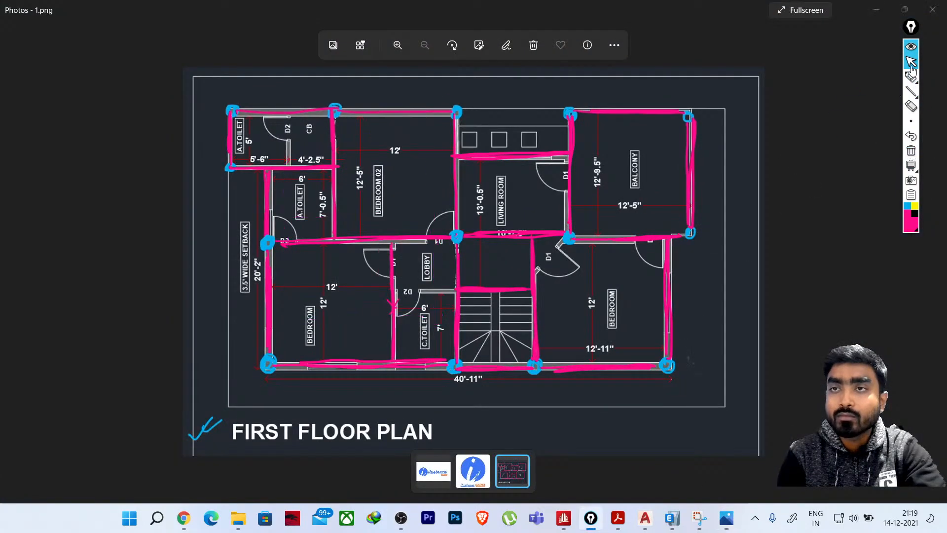
# Draw a pink vertical beam line through the living room, between its upper and lower beam lines and in line with the staircase wall
pyautogui.click(911, 76)
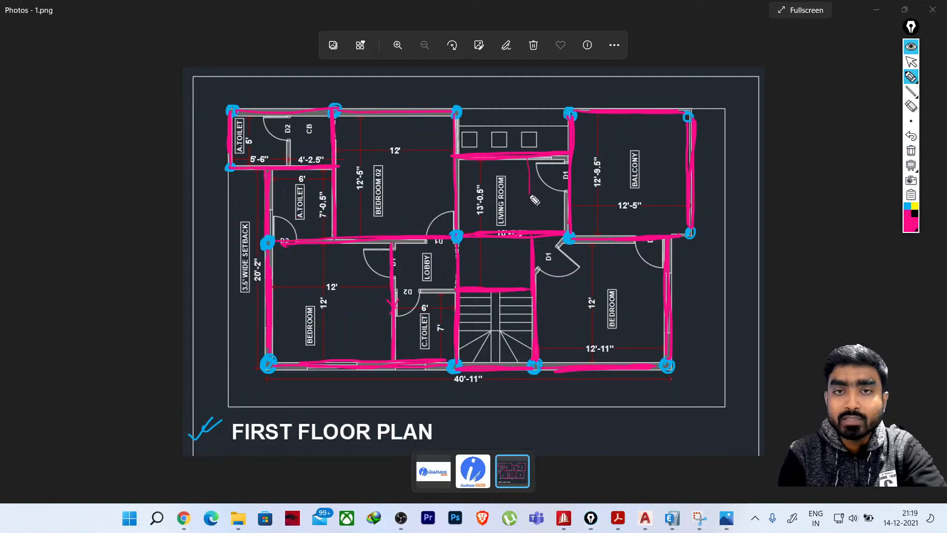
pyautogui.moveTo(530, 195); pyautogui.dragTo(530, 230)
pyautogui.moveTo(529, 160)
pyautogui.mouseDown()
pyautogui.moveTo(531, 214)
pyautogui.moveTo(534, 199)
pyautogui.mouseUp()
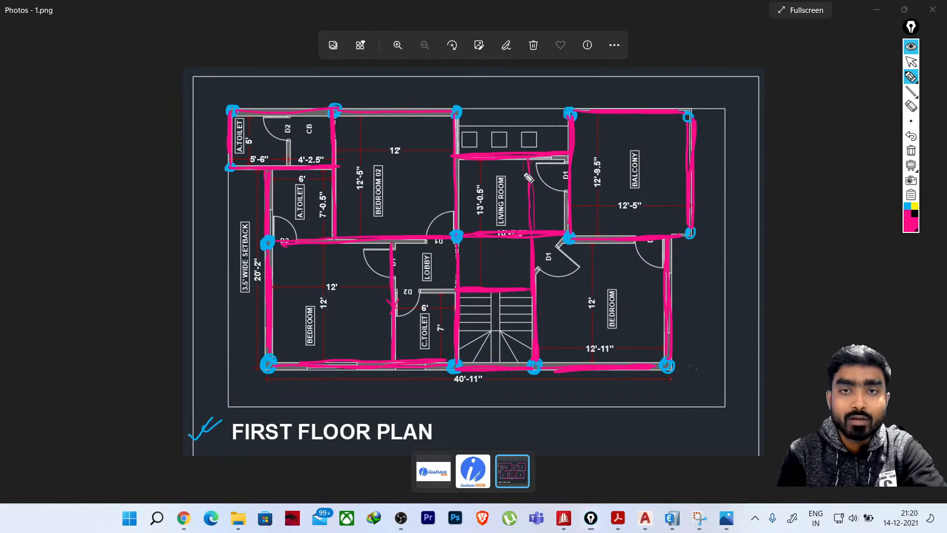
pyautogui.moveTo(533, 227); pyautogui.dragTo(536, 230)
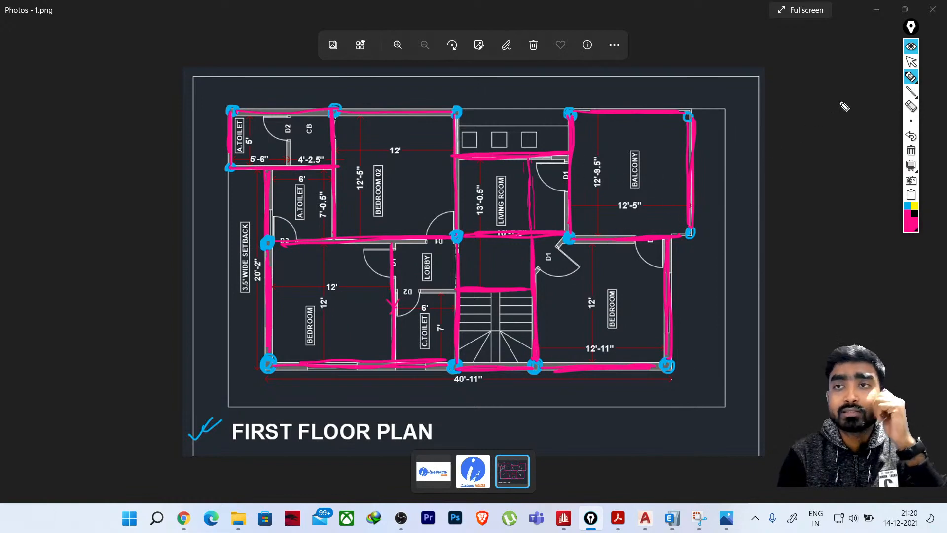
# Hide the pen markings, minimize the saved image and bring up the first floor plan in AutoCAD
pyautogui.click(911, 47)
pyautogui.click(877, 9)
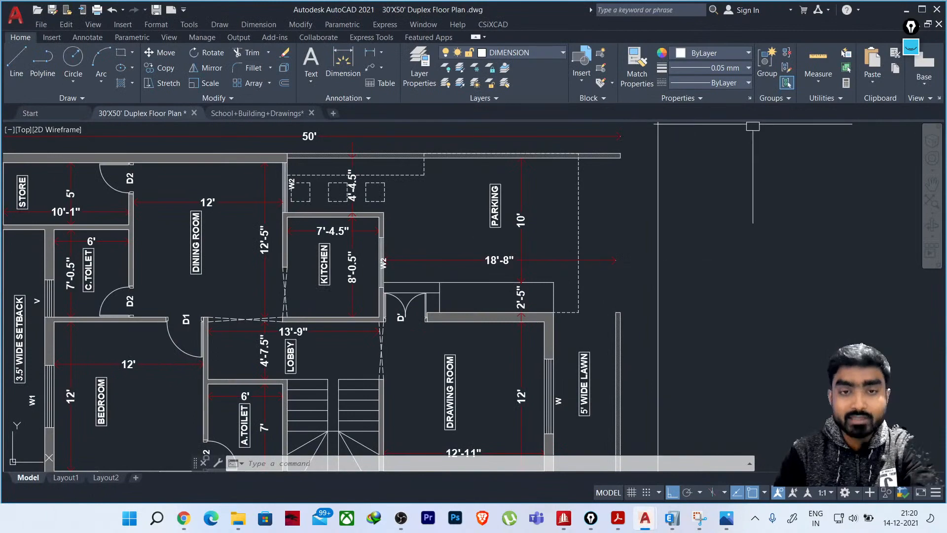
pyautogui.scroll(-5, 642, 276)
pyautogui.scroll(3, 542, 345)
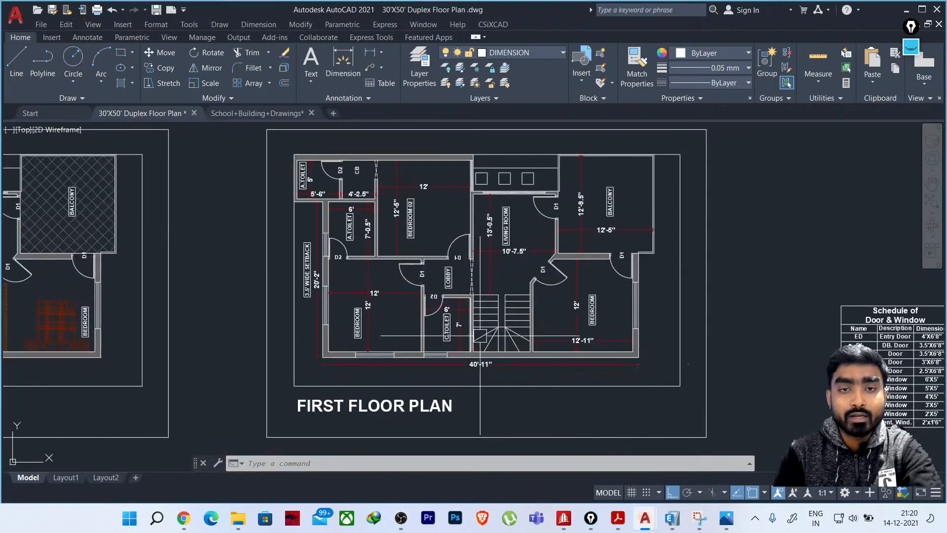
pyautogui.moveTo(480, 335); pyautogui.dragTo(454, 380, button='middle')
pyautogui.scroll(2, 449, 357)
pyautogui.scroll(-2, 481, 324)
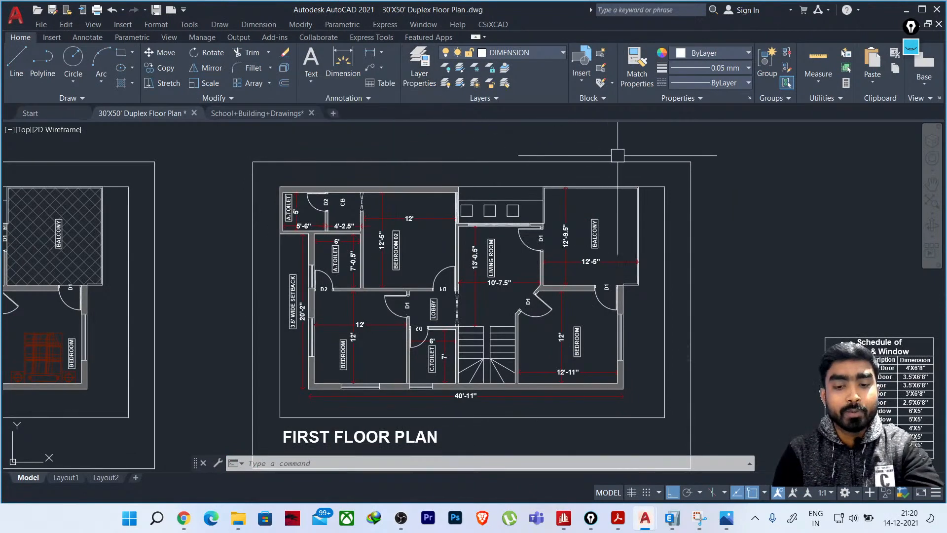
# Bring up the layer properties and create a new layer named GRID
pyautogui.write('la')
pyautogui.press('Return')
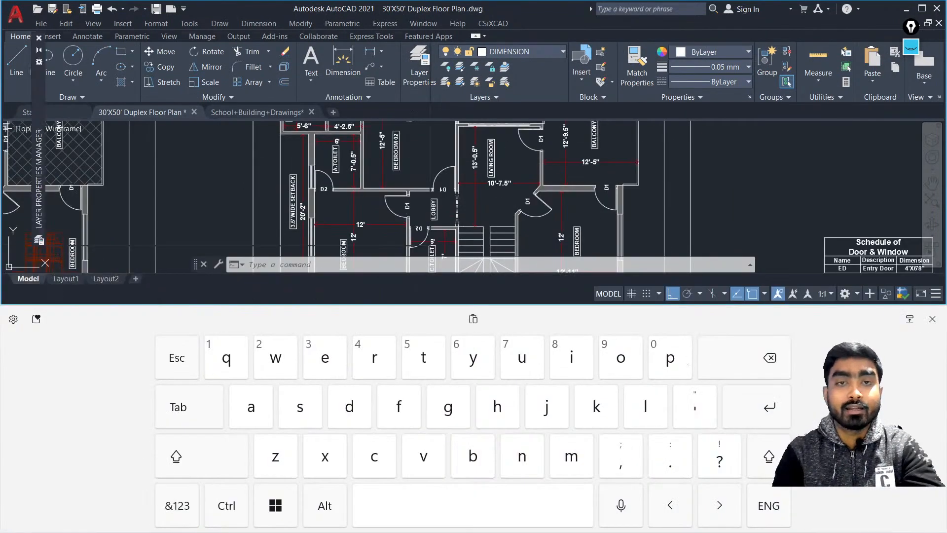
pyautogui.click(816, 198)
pyautogui.click(933, 318)
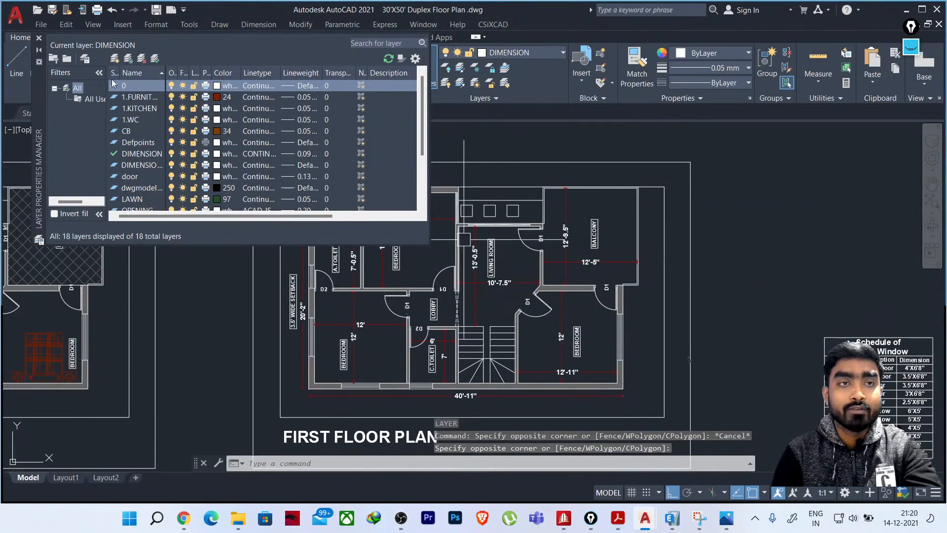
pyautogui.click(114, 58)
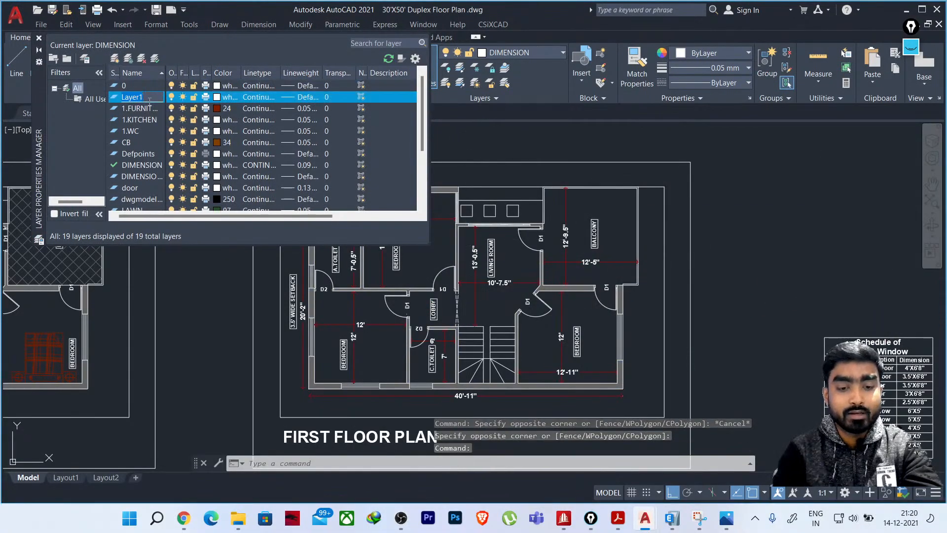
pyautogui.write('GRID')
pyautogui.press('Return')
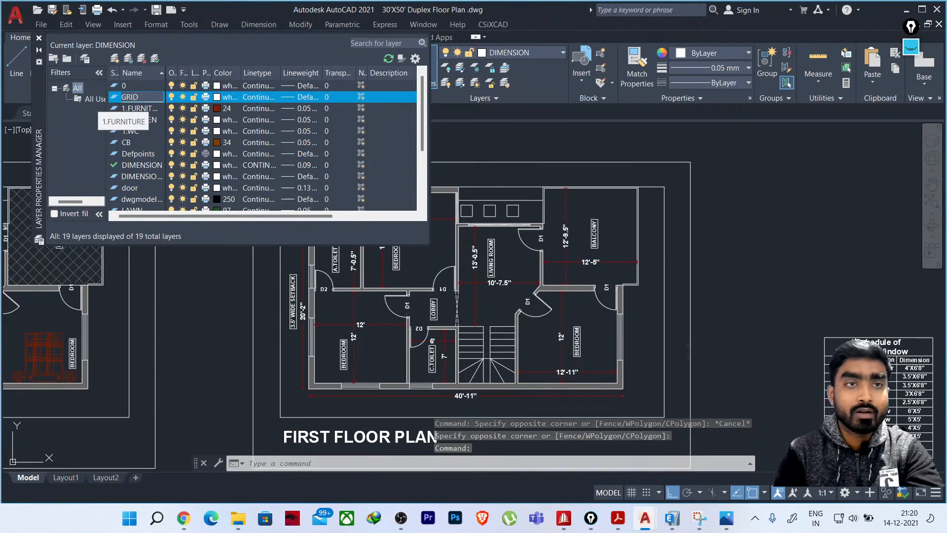
pyautogui.click(78, 128)
# Set the GRID layer's color to index 33 and close the layer properties
pyautogui.click(217, 96)
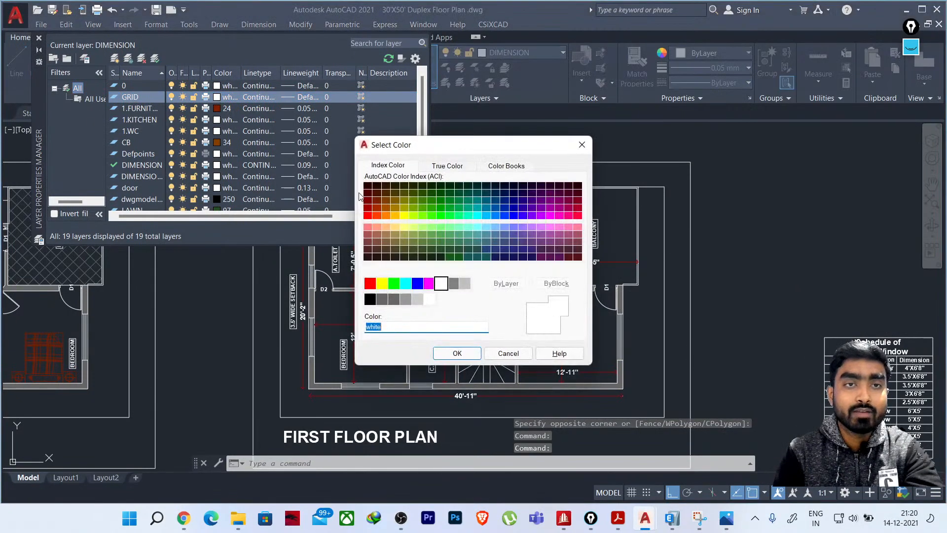
pyautogui.click(386, 234)
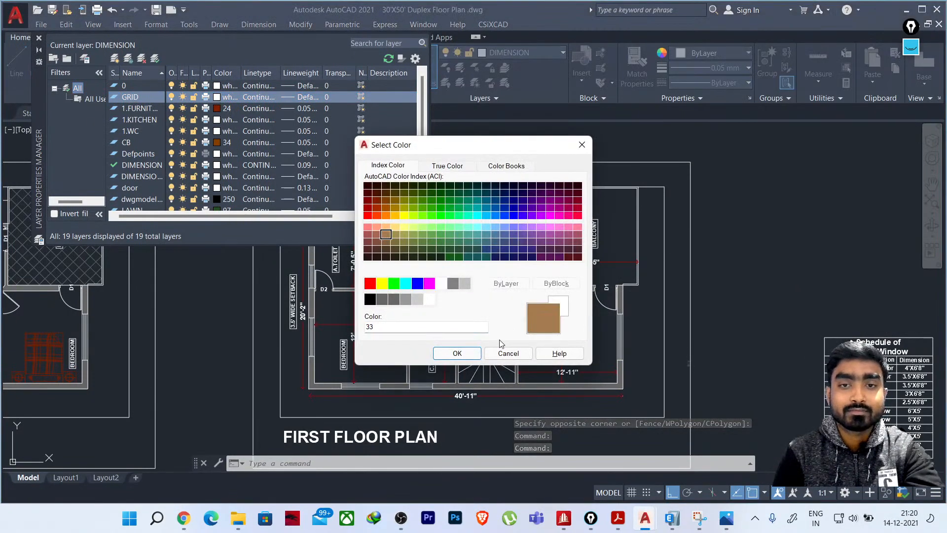
pyautogui.click(458, 353)
pyautogui.click(286, 98)
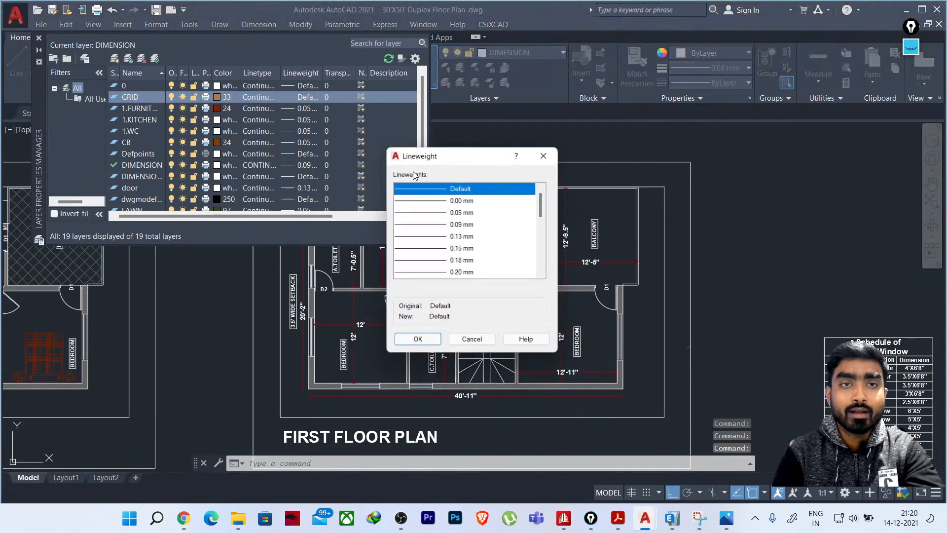
pyautogui.click(548, 153)
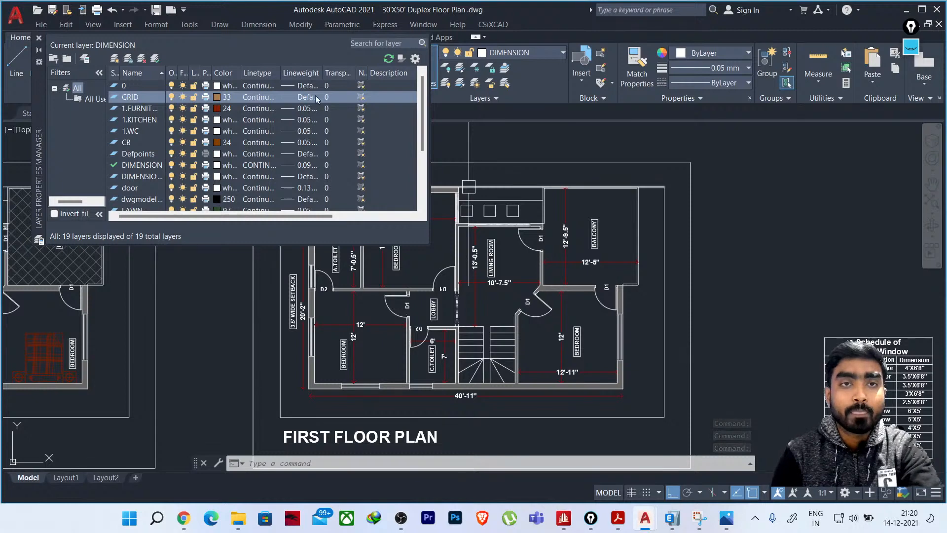
pyautogui.click(39, 38)
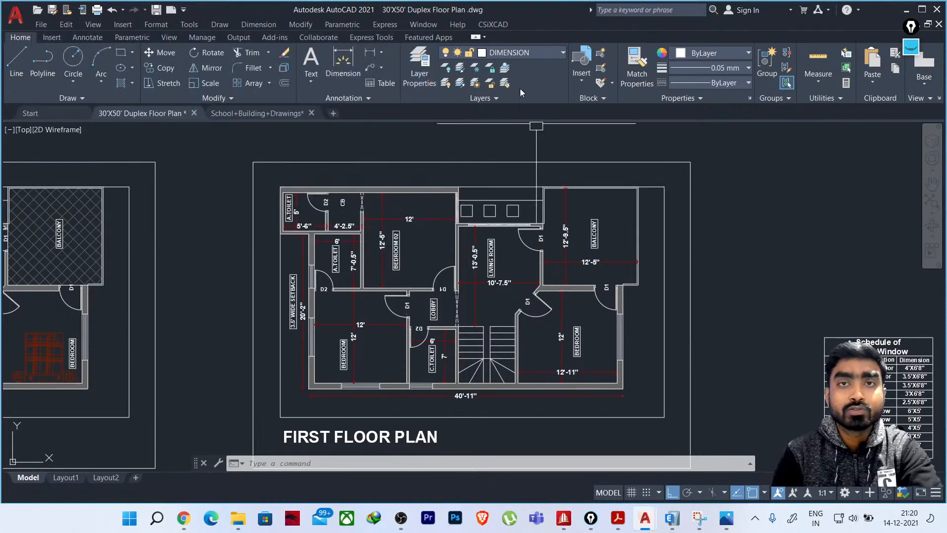
# Create another new layer named null
pyautogui.click(527, 50)
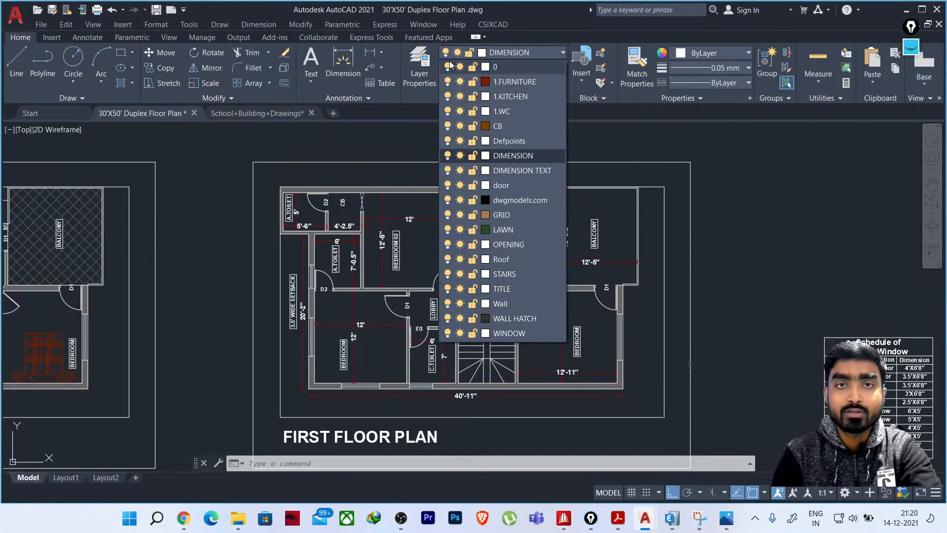
pyautogui.click(408, 111)
pyautogui.click(418, 72)
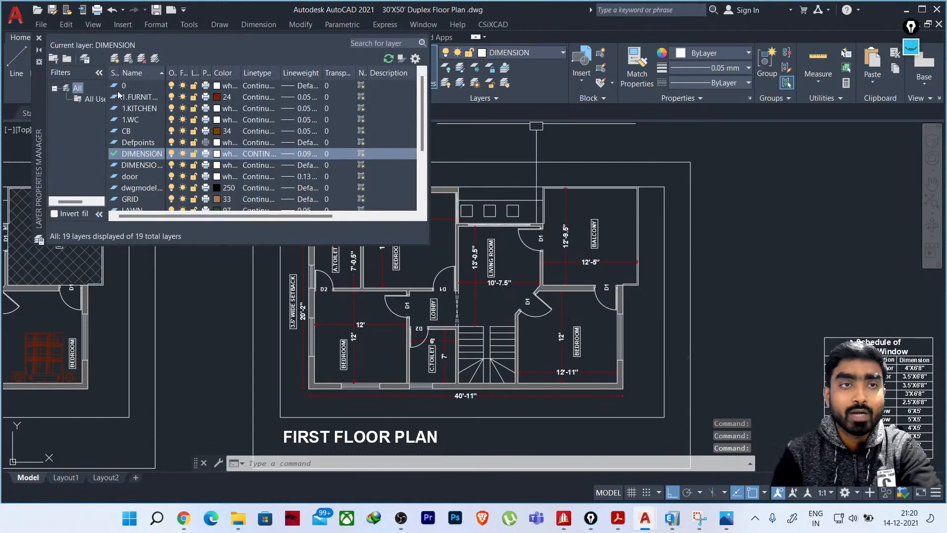
pyautogui.click(114, 62)
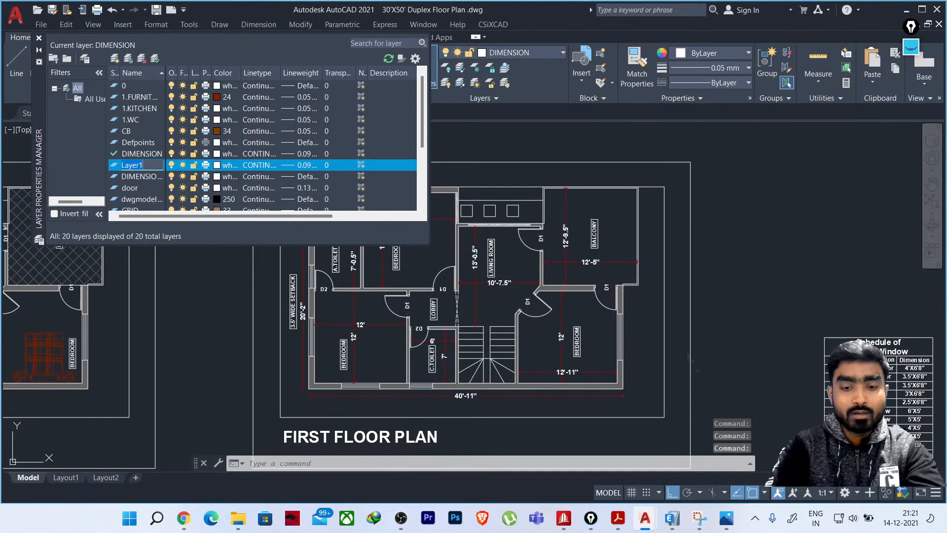
pyautogui.write('null')
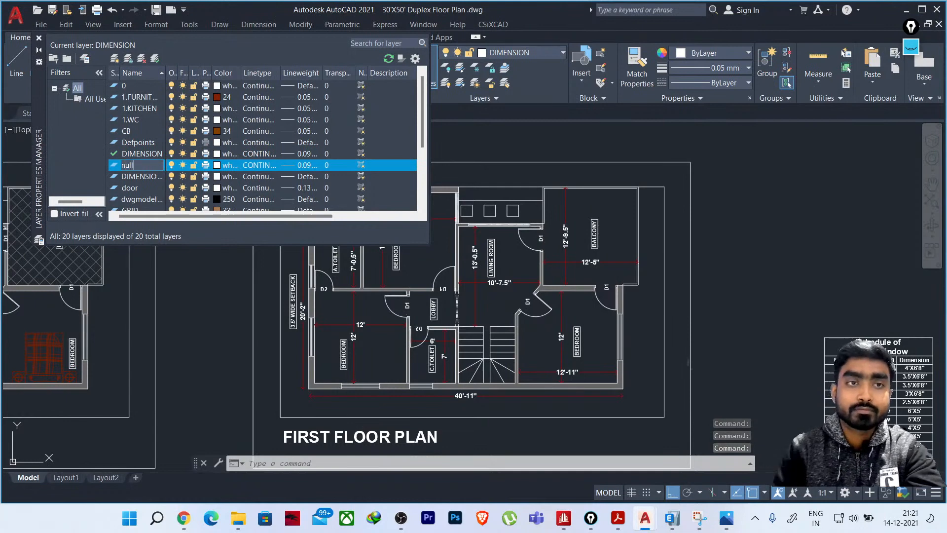
pyautogui.press('Return')
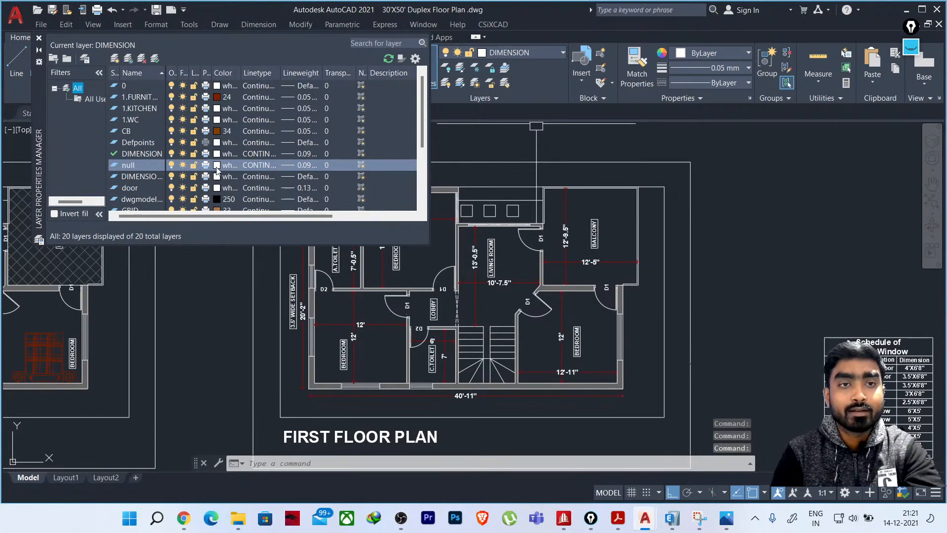
# Set the null layer's color to index 50 and make it the current layer
pyautogui.click(217, 165)
pyautogui.click(404, 215)
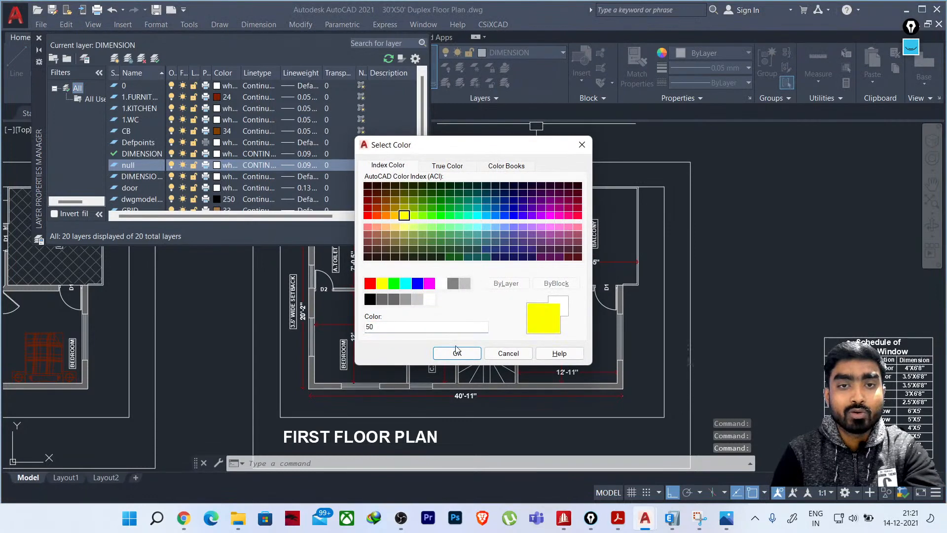
pyautogui.click(457, 352)
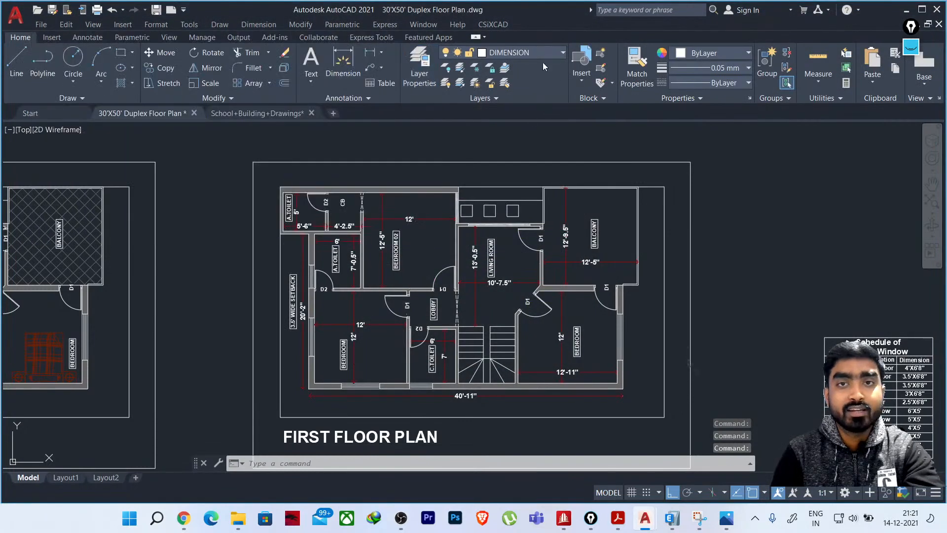
pyautogui.click(542, 53)
pyautogui.click(485, 242)
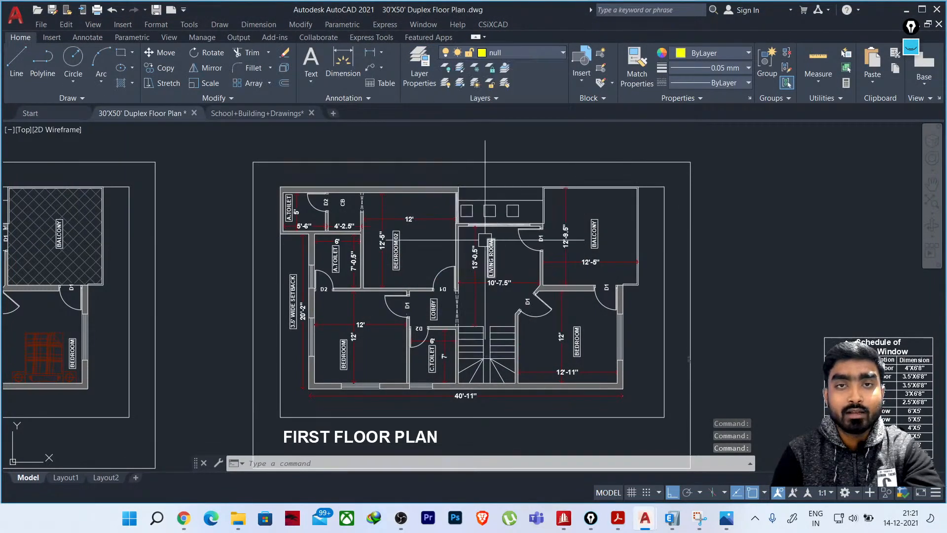
# Examine the thick outer wall between the bedroom and C.TOILET windows on the first floor plan
pyautogui.scroll(4, 345, 358)
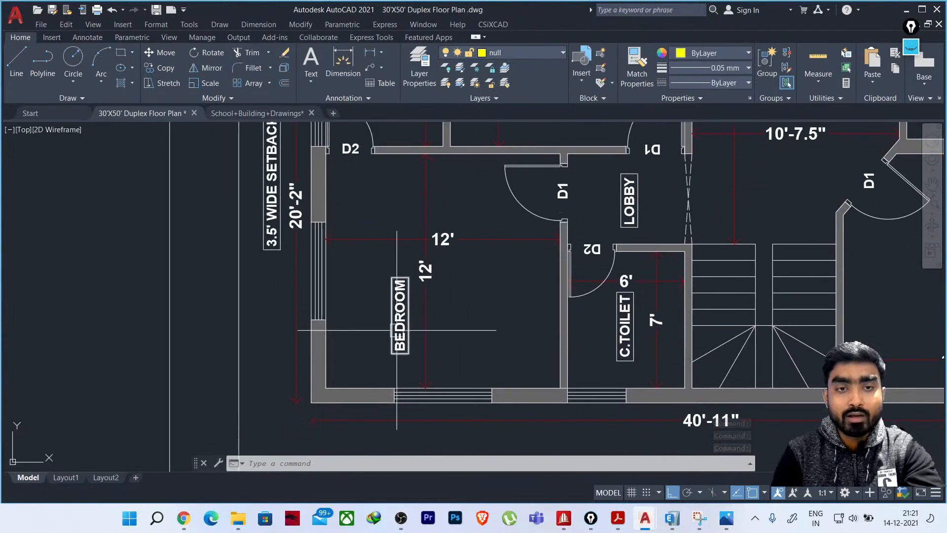
pyautogui.moveTo(397, 330); pyautogui.dragTo(276, 243, button='middle')
pyautogui.scroll(2, 365, 320)
pyautogui.scroll(-2, 392, 291)
pyautogui.scroll(4, 405, 308)
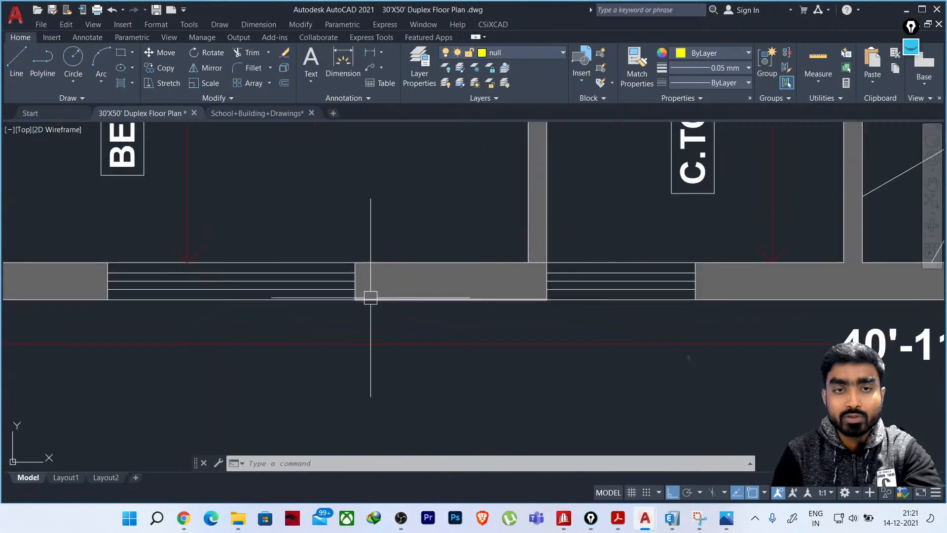
pyautogui.scroll(3, 370, 297)
pyautogui.click(329, 296)
pyautogui.scroll(-1, 365, 309)
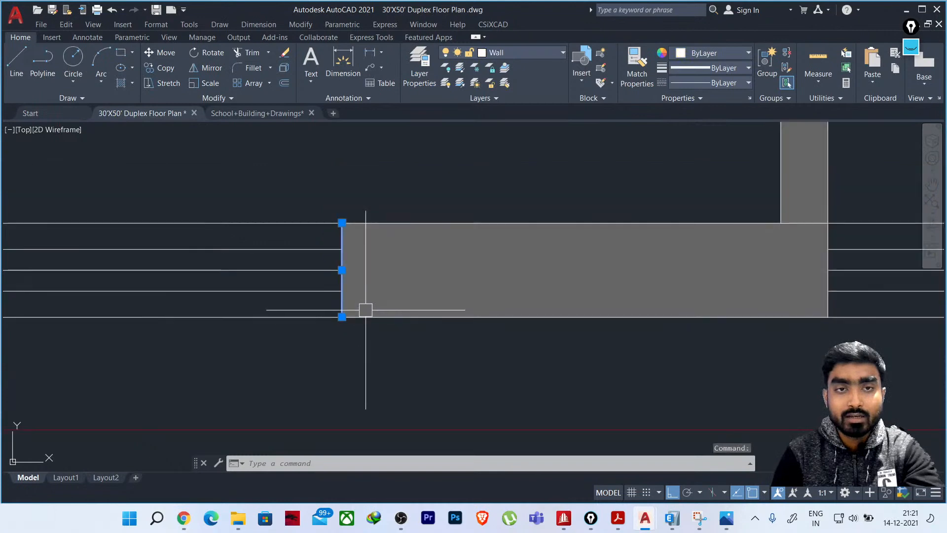
pyautogui.scroll(-4, 444, 355)
pyautogui.press('Escape')
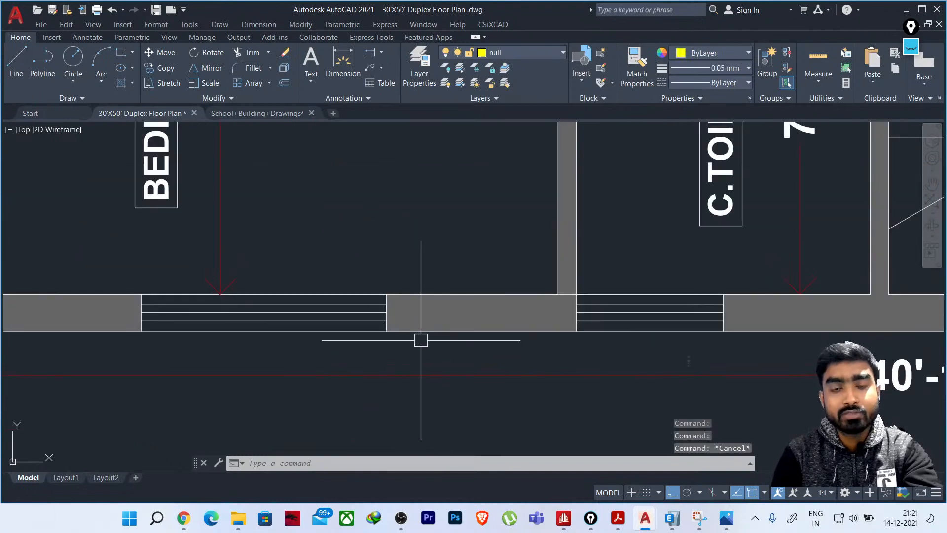
# Examine the rooms around the staircase and the wall corner where BEDROOM 02 meets the LIVING ROOM
pyautogui.scroll(-4, 390, 325)
pyautogui.moveTo(529, 335); pyautogui.dragTo(341, 385, button='middle')
pyautogui.moveTo(799, 332)
pyautogui.mouseDown(button='middle')
pyautogui.moveTo(711, 314)
pyautogui.moveTo(732, 403)
pyautogui.mouseUp(button='middle')
pyautogui.moveTo(562, 360)
pyautogui.mouseDown(button='middle')
pyautogui.moveTo(672, 310)
pyautogui.moveTo(700, 357)
pyautogui.moveTo(698, 370)
pyautogui.moveTo(689, 353)
pyautogui.moveTo(616, 324)
pyautogui.mouseUp(button='middle')
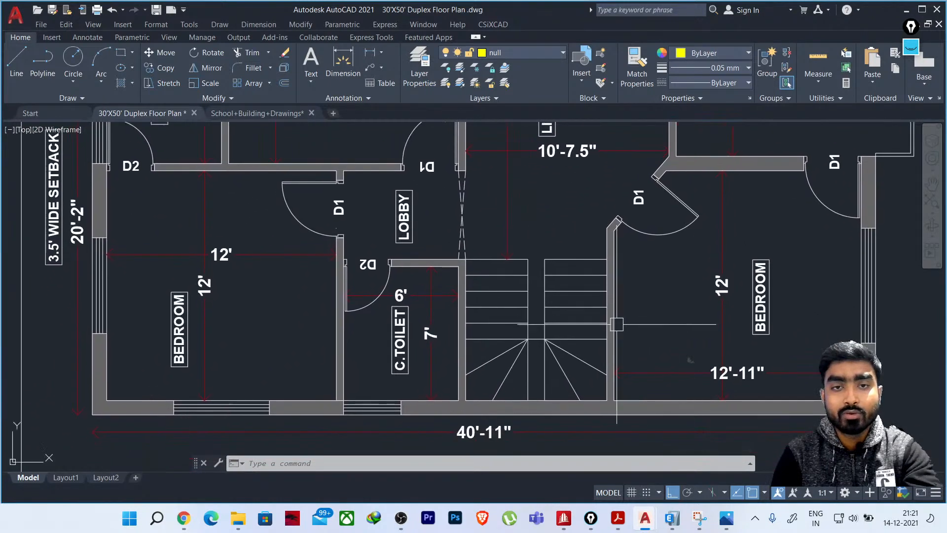
pyautogui.scroll(4, 459, 330)
pyautogui.scroll(-7, 440, 359)
pyautogui.moveTo(467, 318); pyautogui.dragTo(473, 346, button='middle')
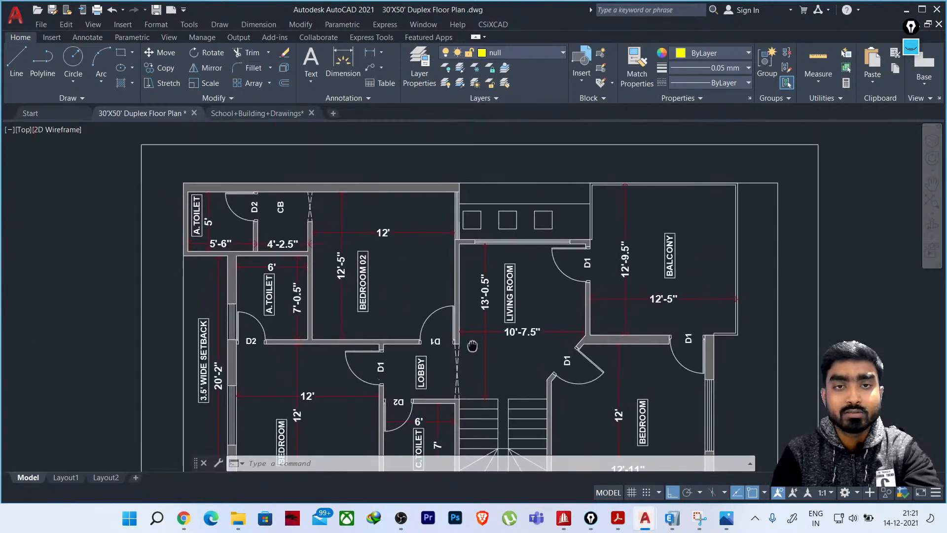
pyautogui.scroll(9, 457, 242)
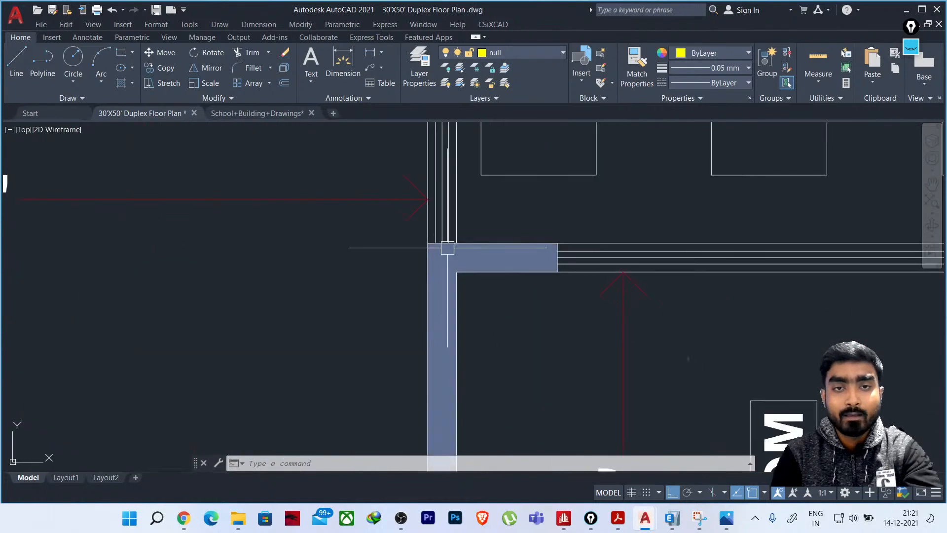
pyautogui.click(448, 248)
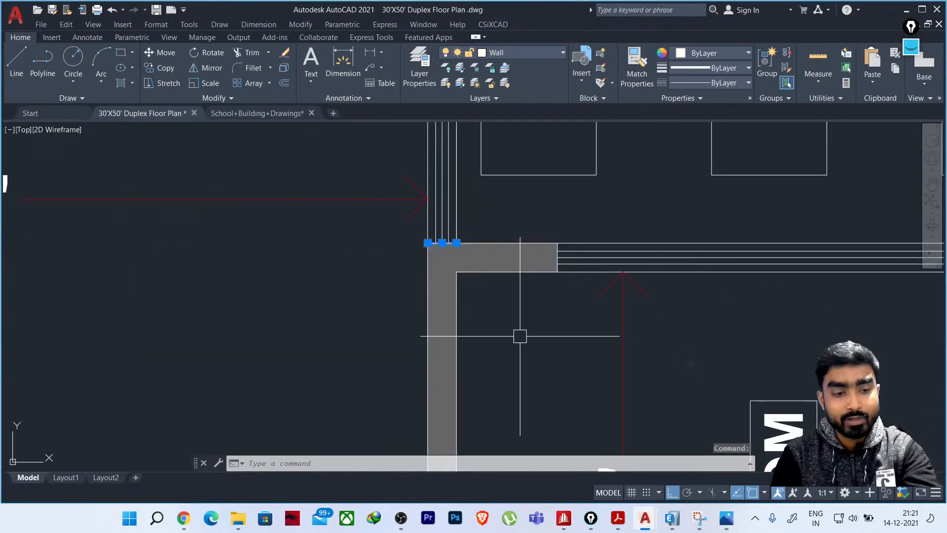
pyautogui.press('Escape')
pyautogui.press('Escape')
# Draw a short line across the wall between A.TOILET and BEDROOM 02 on the first floor plan
pyautogui.scroll(-5, 523, 321)
pyautogui.moveTo(634, 332)
pyautogui.mouseDown(button='middle')
pyautogui.moveTo(474, 300)
pyautogui.moveTo(613, 206)
pyautogui.mouseUp(button='middle')
pyautogui.scroll(-2, 497, 267)
pyautogui.moveTo(334, 271); pyautogui.dragTo(521, 339, button='middle')
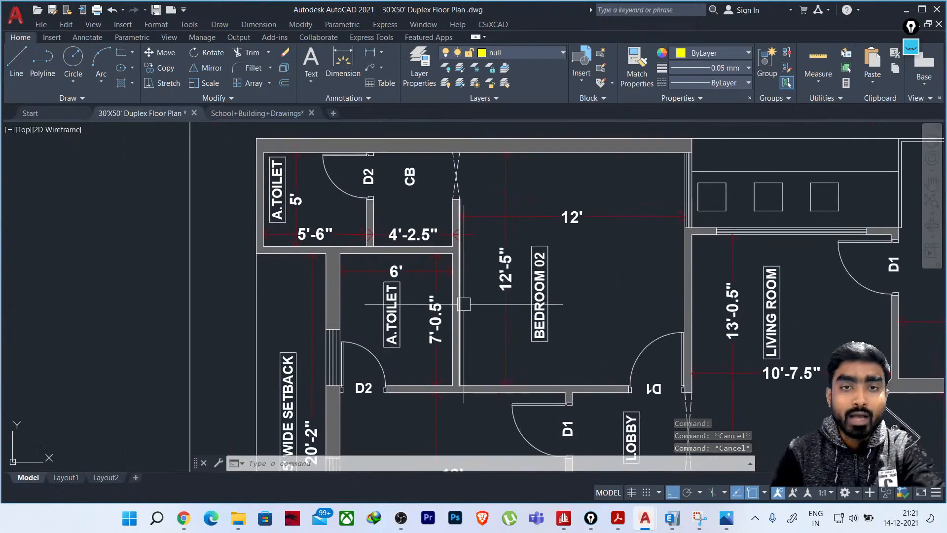
pyautogui.scroll(2, 464, 304)
pyautogui.scroll(4, 450, 317)
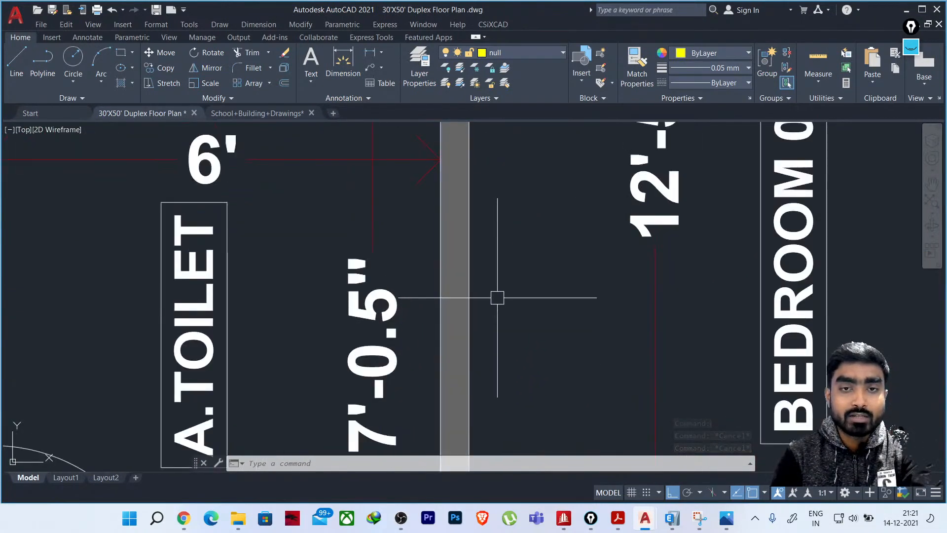
pyautogui.press('l')
pyautogui.press('Return')
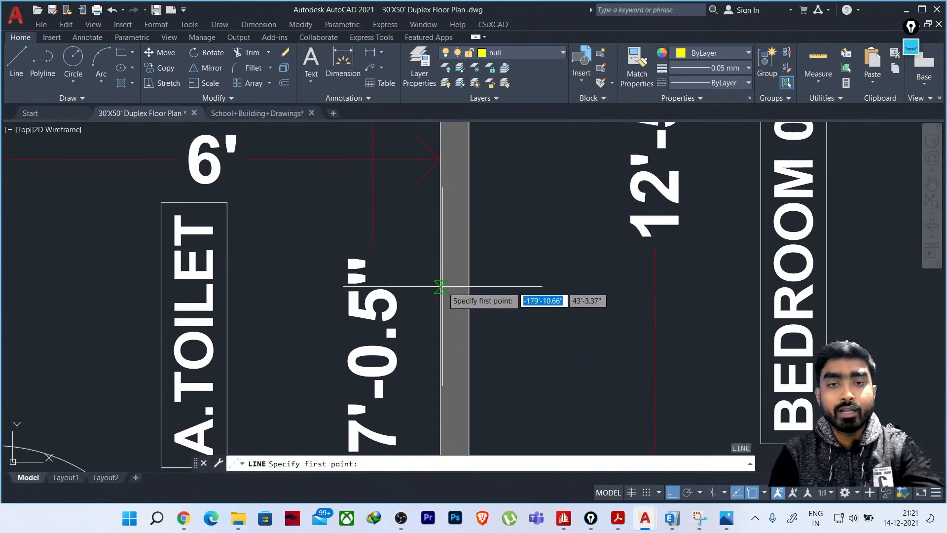
pyautogui.click(441, 286)
pyautogui.click(469, 286)
pyautogui.press('Return')
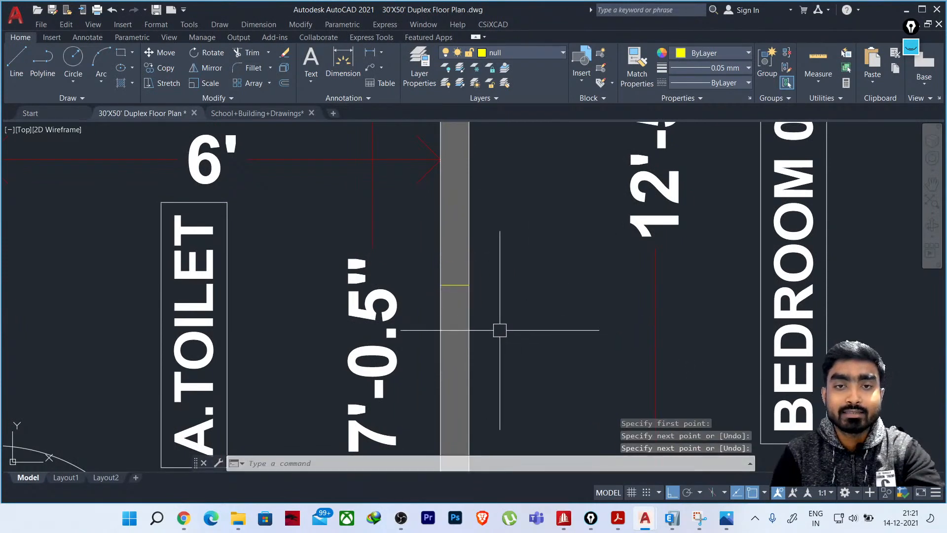
# Erase the short line across the wall between A.TOILET and BEDROOM 02
pyautogui.scroll(4, 453, 296)
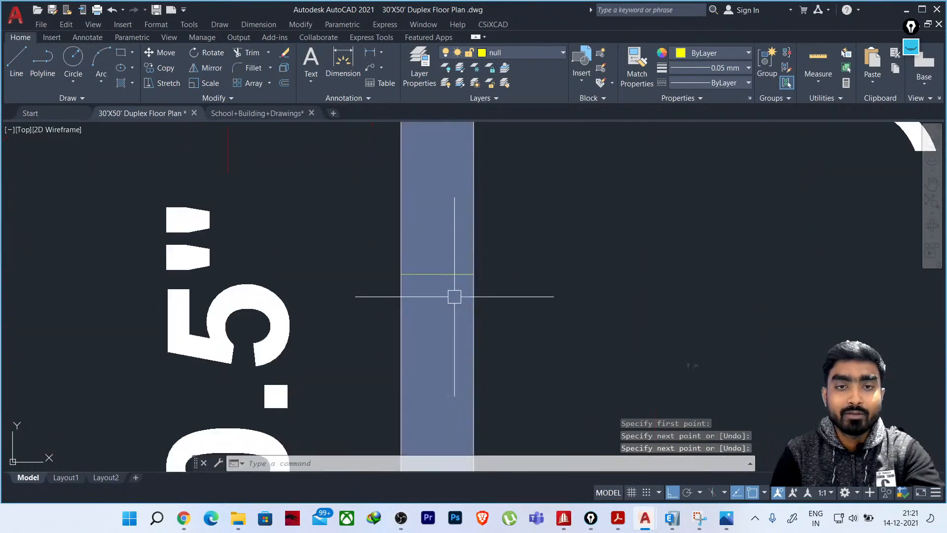
pyautogui.click(439, 275)
pyautogui.scroll(-3, 475, 275)
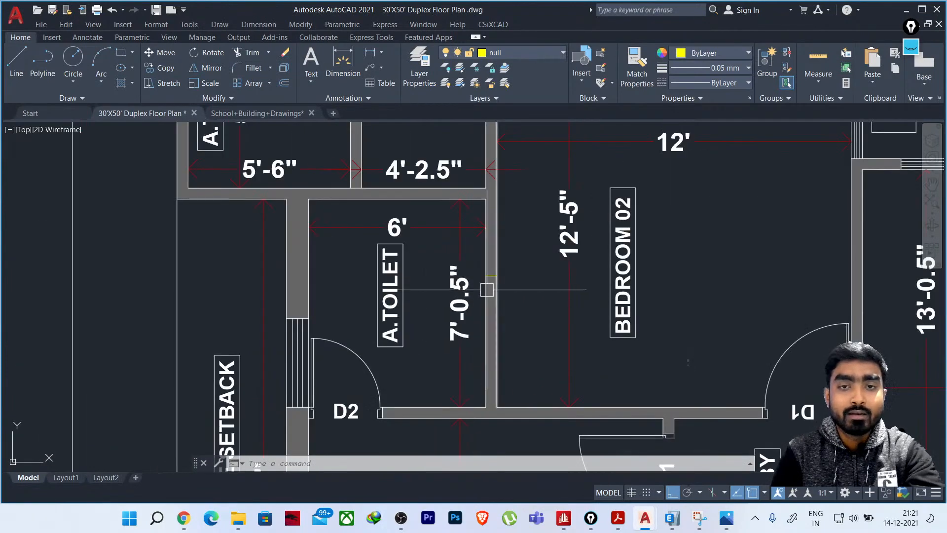
pyautogui.scroll(4, 488, 285)
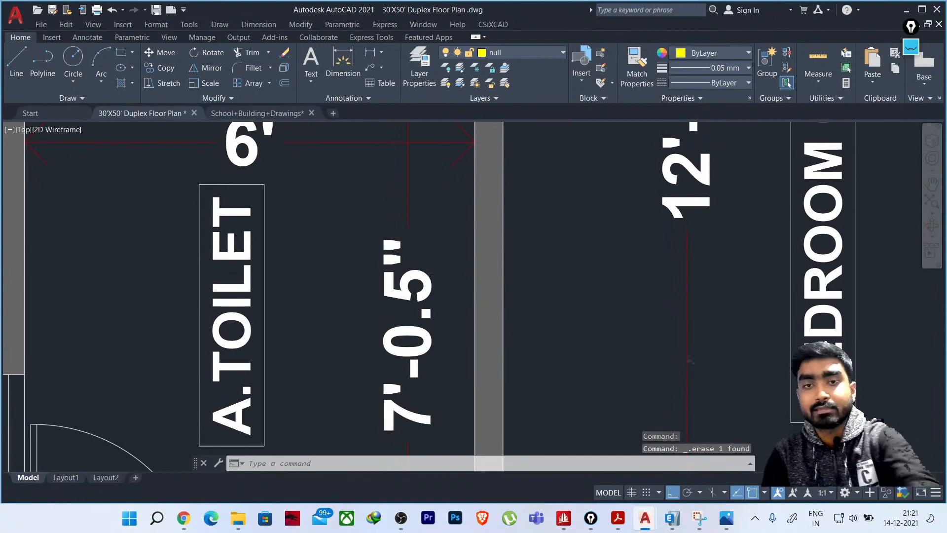
# Make the GRID layer current
pyautogui.scroll(-4, 488, 355)
pyautogui.scroll(5, 455, 231)
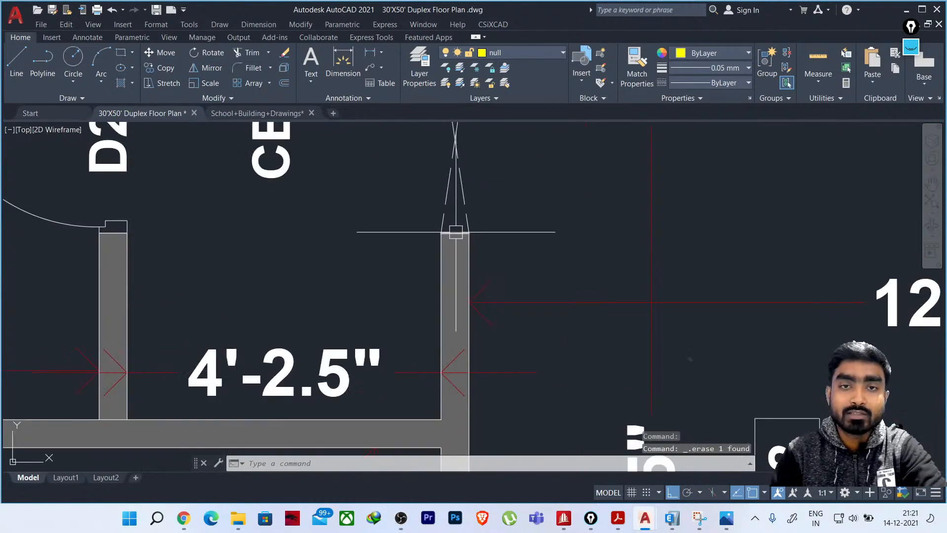
pyautogui.scroll(-6, 456, 231)
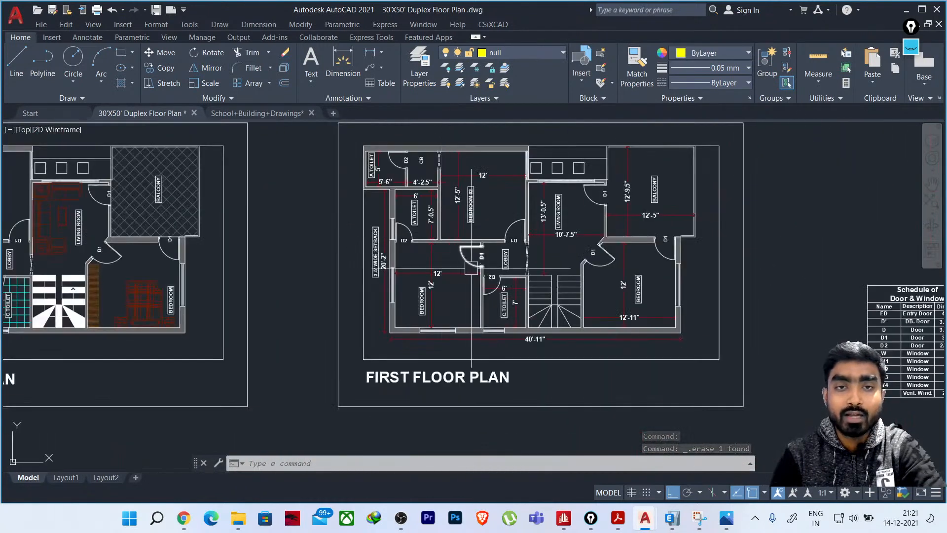
pyautogui.scroll(6, 504, 249)
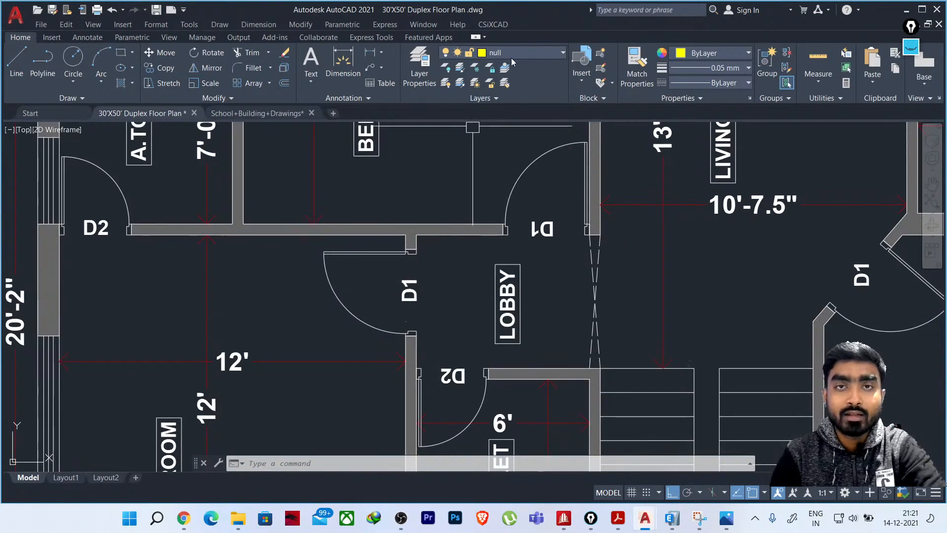
pyautogui.scroll(-5, 475, 266)
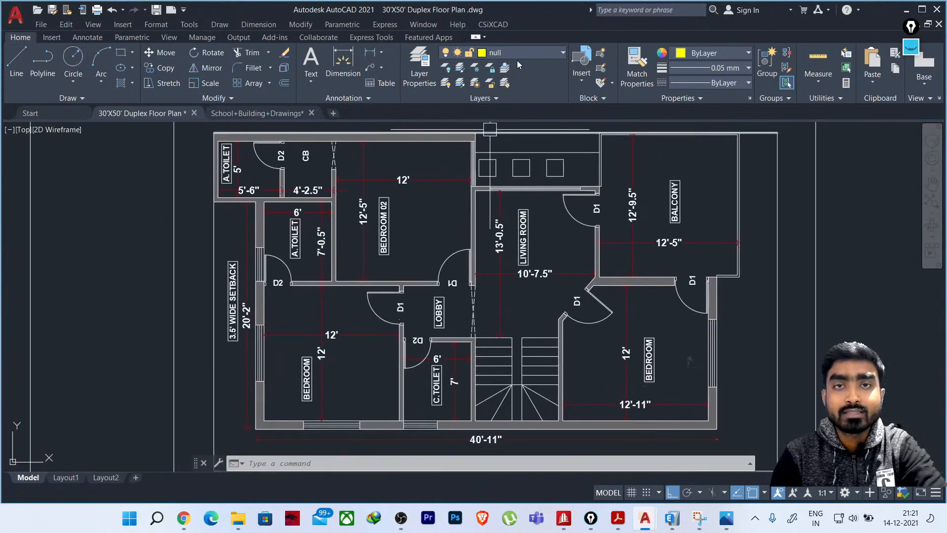
pyautogui.click(517, 54)
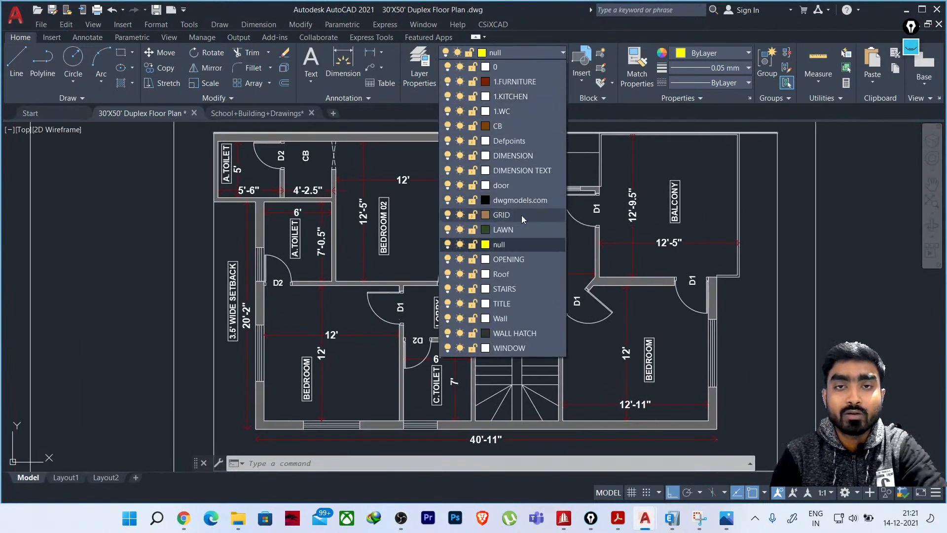
pyautogui.click(522, 215)
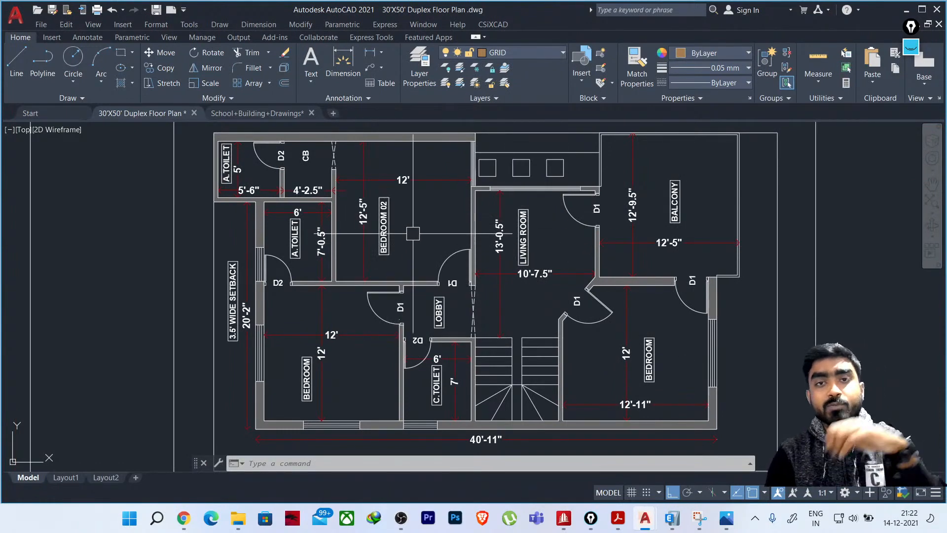
# Draw a vertical construction line (XLINE) through the centre of the thick outer bedroom wall beside the 3.5' wide setback
pyautogui.moveTo(416, 236); pyautogui.dragTo(398, 246, button='middle')
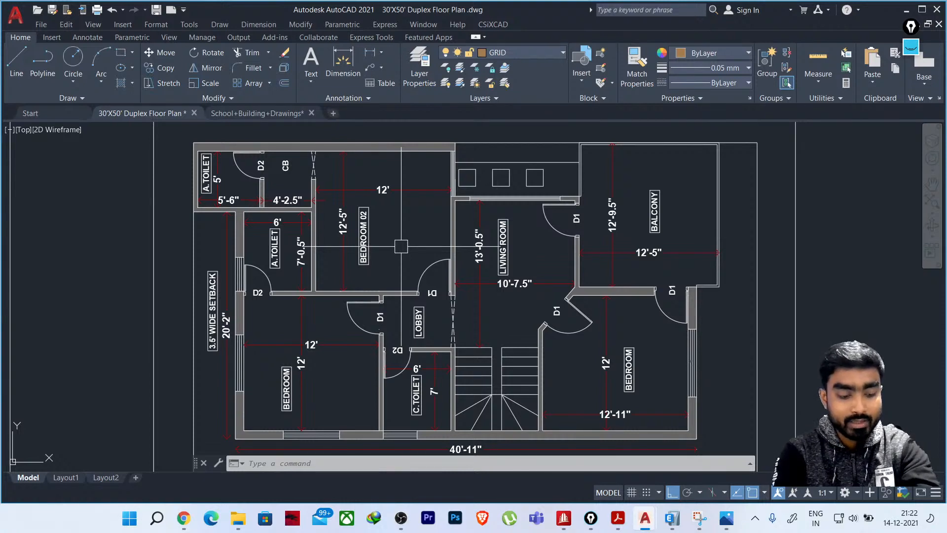
pyautogui.write('l')
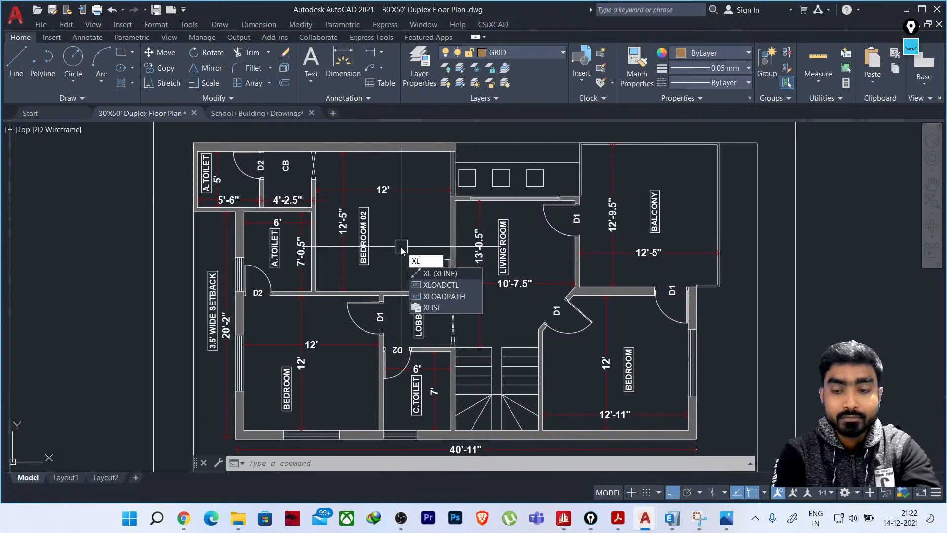
pyautogui.press('Return')
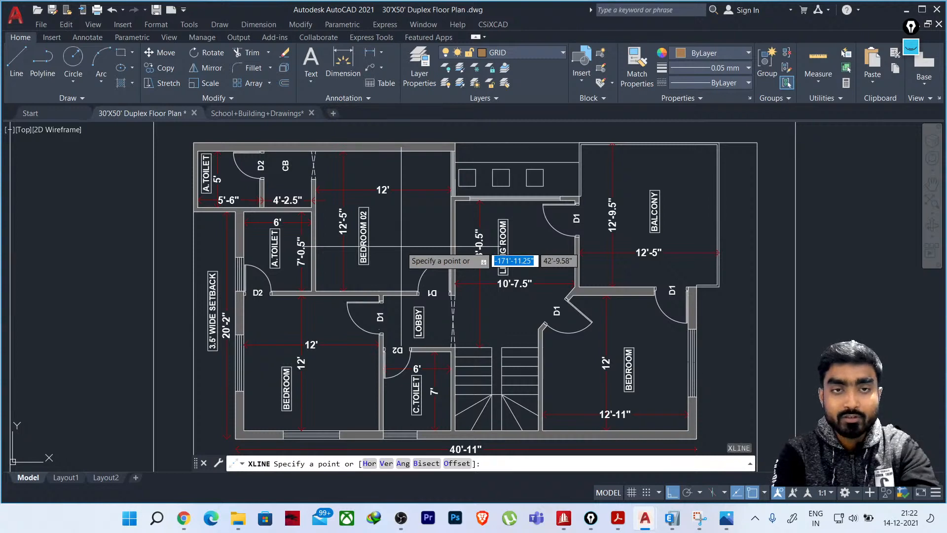
pyautogui.write('v')
pyautogui.press('Return')
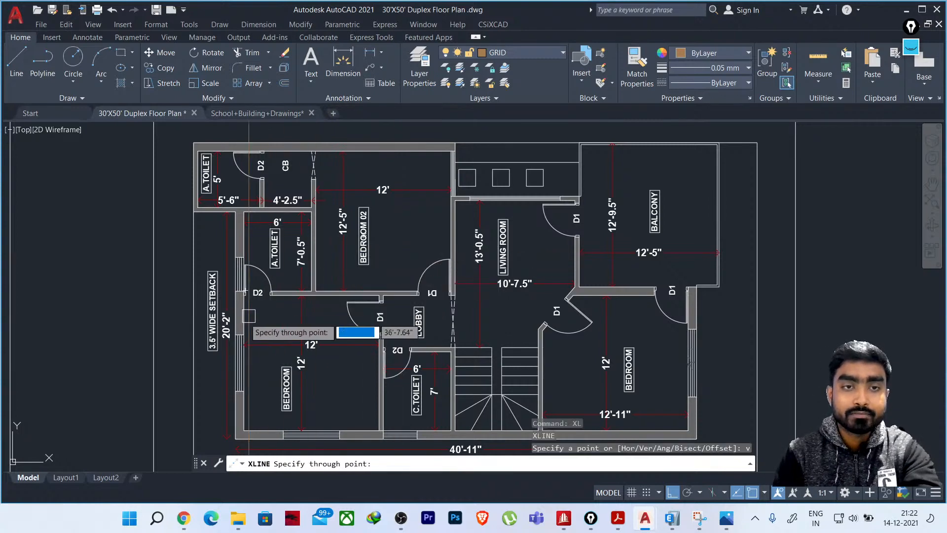
pyautogui.scroll(5, 246, 323)
pyautogui.moveTo(247, 324); pyautogui.dragTo(371, 131, button='middle')
pyautogui.scroll(4, 360, 168)
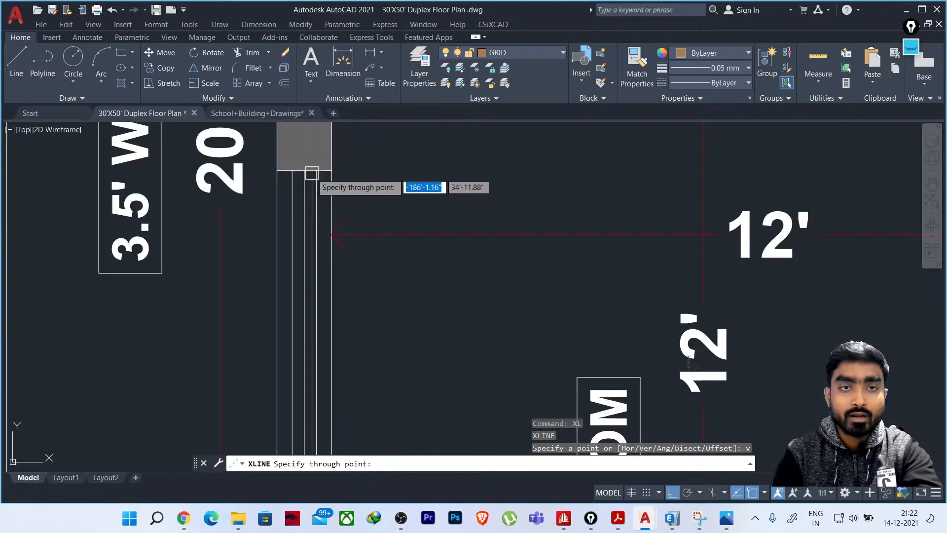
pyautogui.scroll(-8, 488, 217)
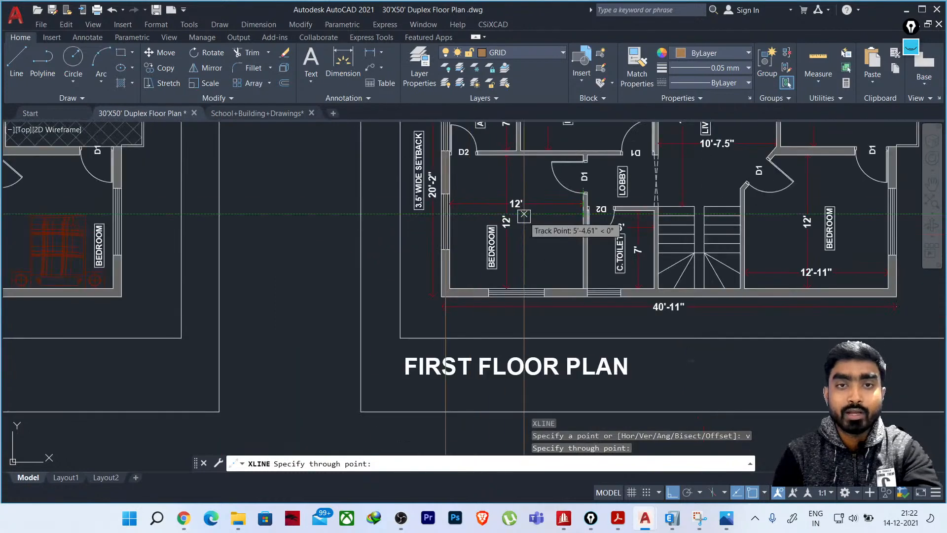
# Exit XLINE and draw a short helper line across the outer wall of the A.TOILET beside the 5'-6" dimension
pyautogui.scroll(6, 354, 227)
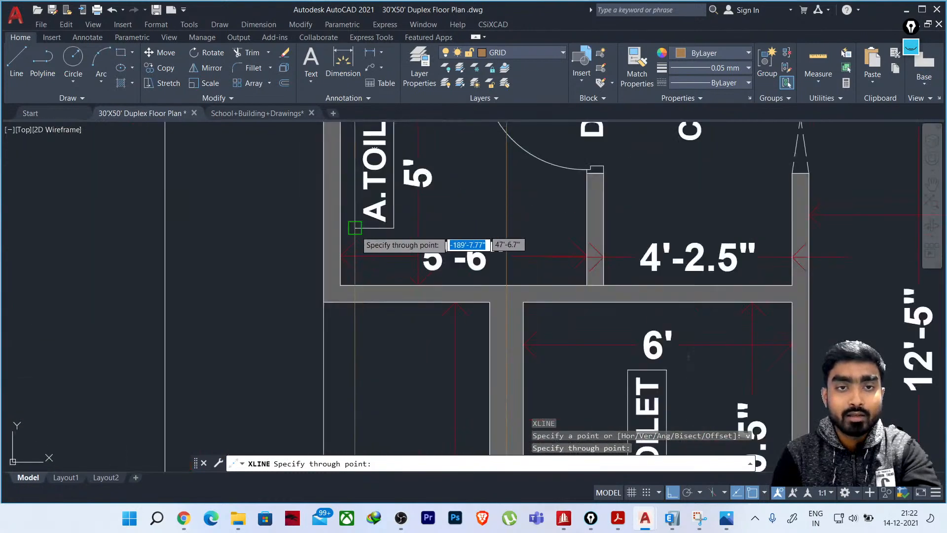
pyautogui.moveTo(351, 232); pyautogui.dragTo(362, 326, button='middle')
pyautogui.moveTo(333, 388); pyautogui.dragTo(343, 295, button='middle')
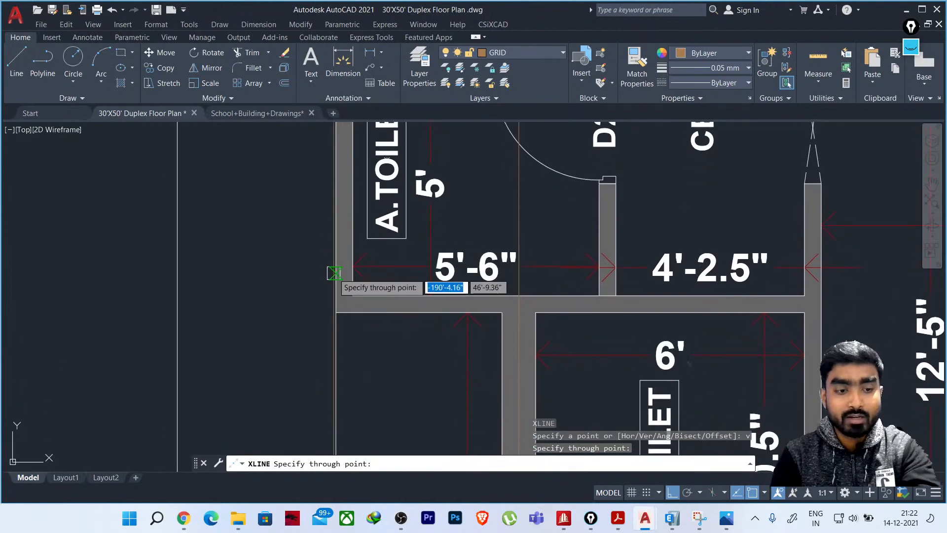
pyautogui.press('Escape')
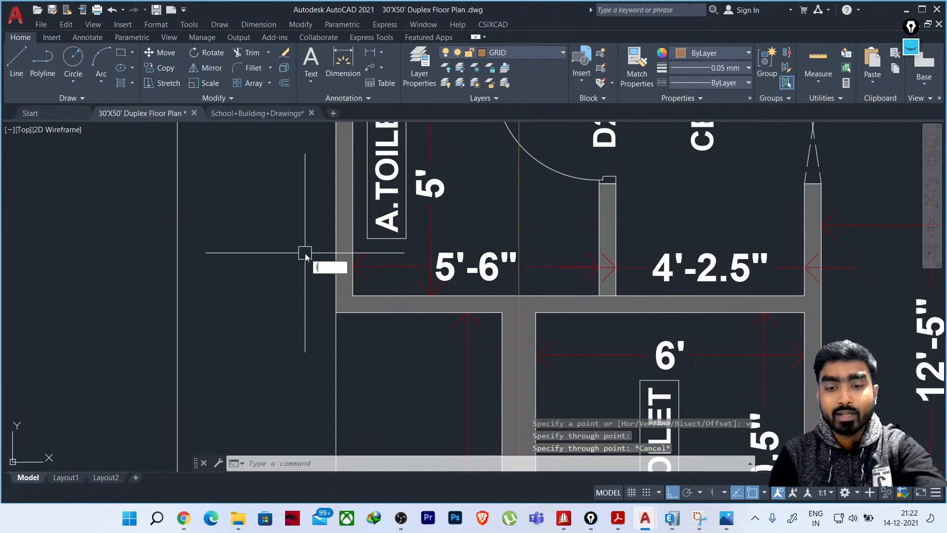
pyautogui.press('Return')
pyautogui.click(336, 196)
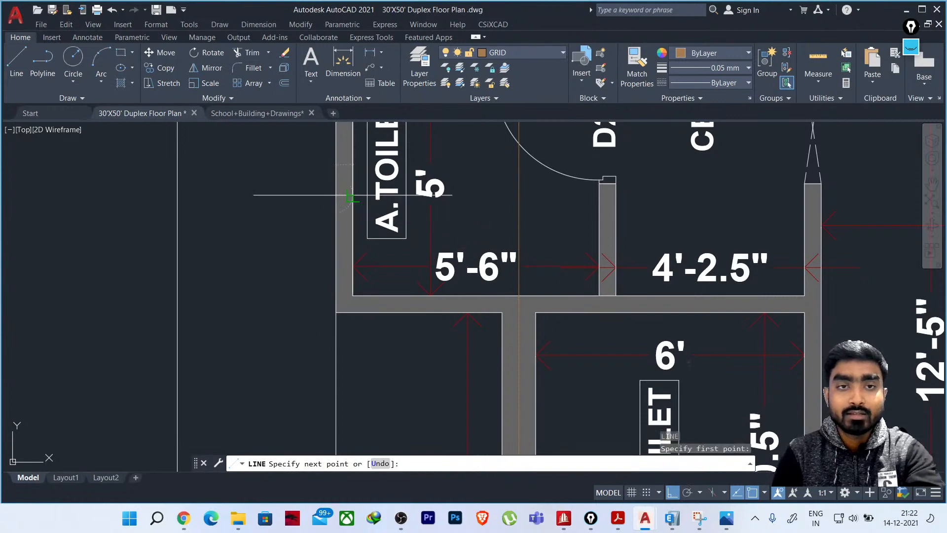
pyautogui.click(312, 238)
pyautogui.press('Return')
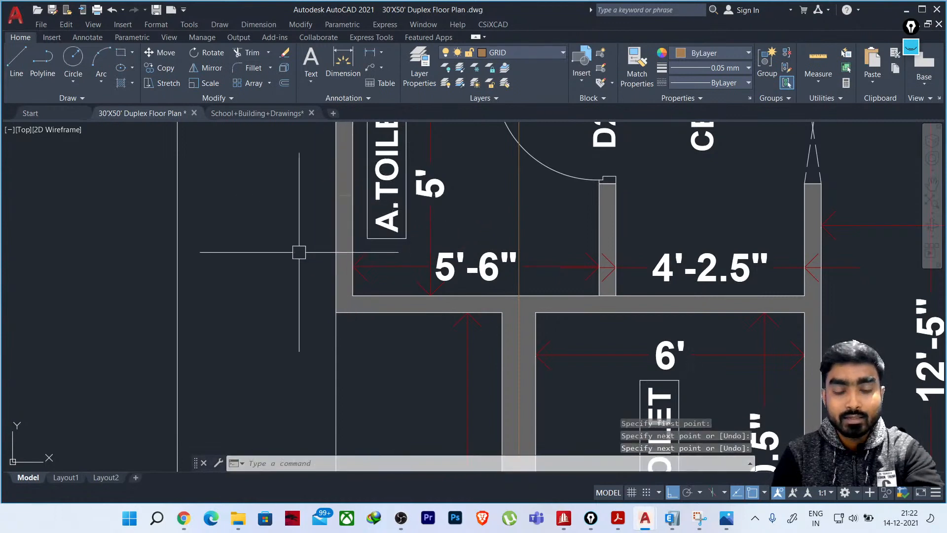
# Draw a vertical construction line through the midpoint of the helper line in the outer A.TOILET wall
pyautogui.write('xl')
pyautogui.press('Return')
pyautogui.write('v')
pyautogui.press('Return')
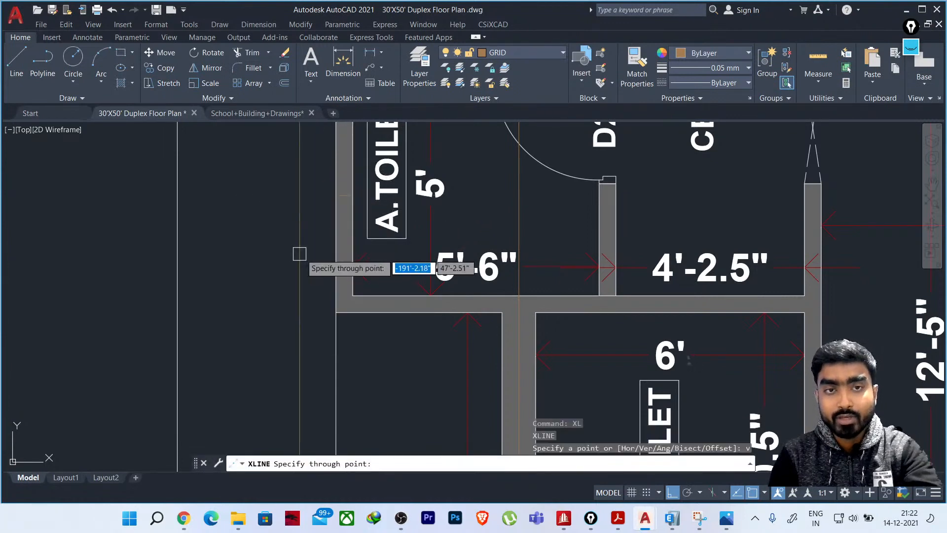
pyautogui.click(345, 195)
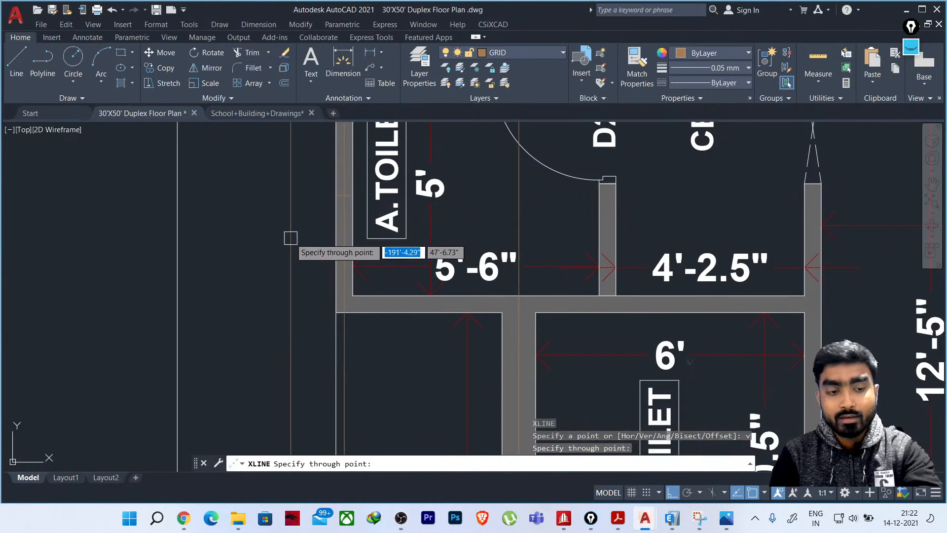
# End the construction line command and erase the short helper line from the outer A.TOILET wall
pyautogui.press('Escape')
pyautogui.scroll(4, 335, 207)
pyautogui.click(399, 200)
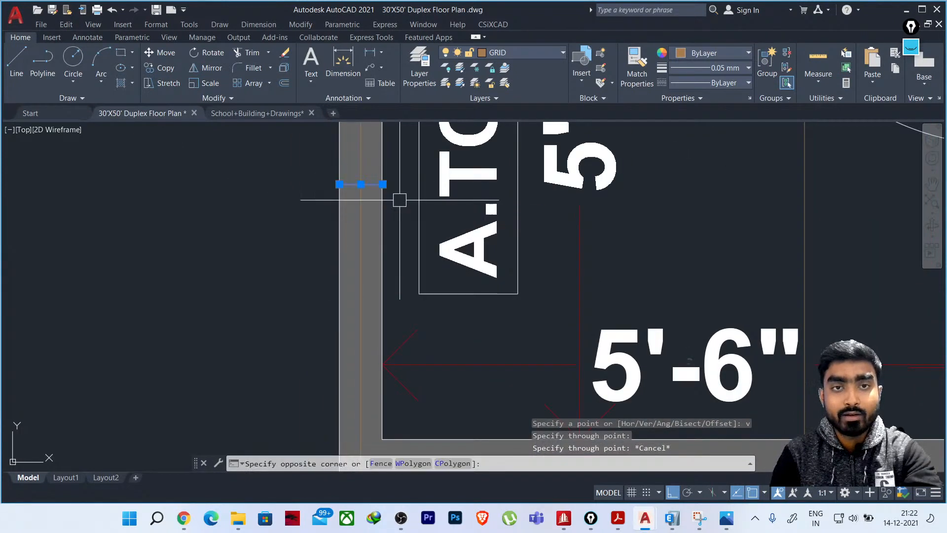
pyautogui.click(395, 197)
pyautogui.press('Delete')
pyautogui.scroll(-5, 395, 213)
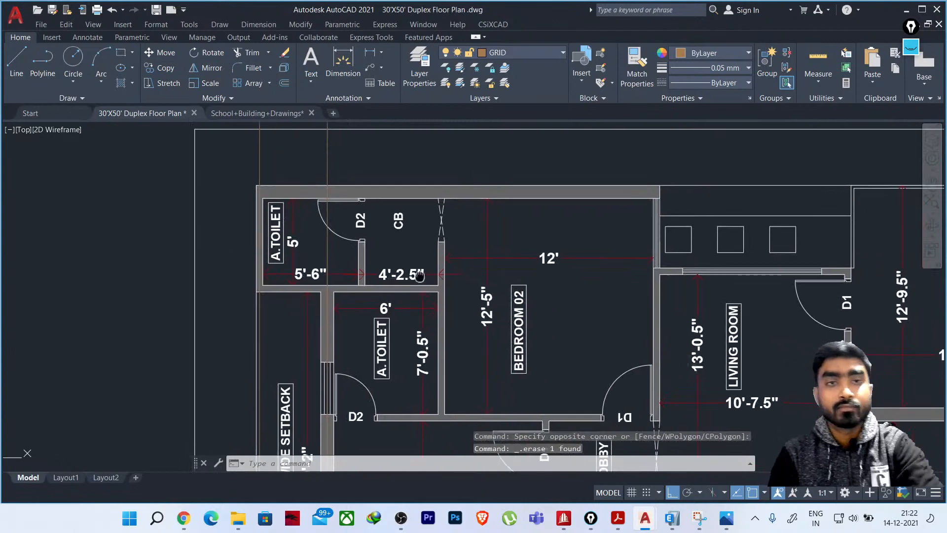
# Draw a vertical construction line through the centre of the wall between the CB area and BEDROOM 02
pyautogui.moveTo(420, 276); pyautogui.dragTo(357, 235, button='middle')
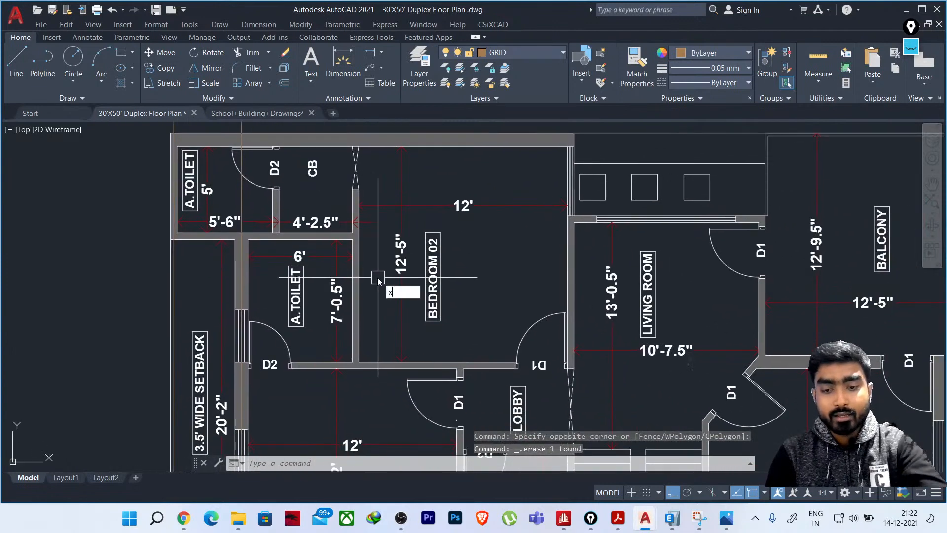
pyautogui.press('Return')
pyautogui.press('Return')
pyautogui.scroll(8, 375, 266)
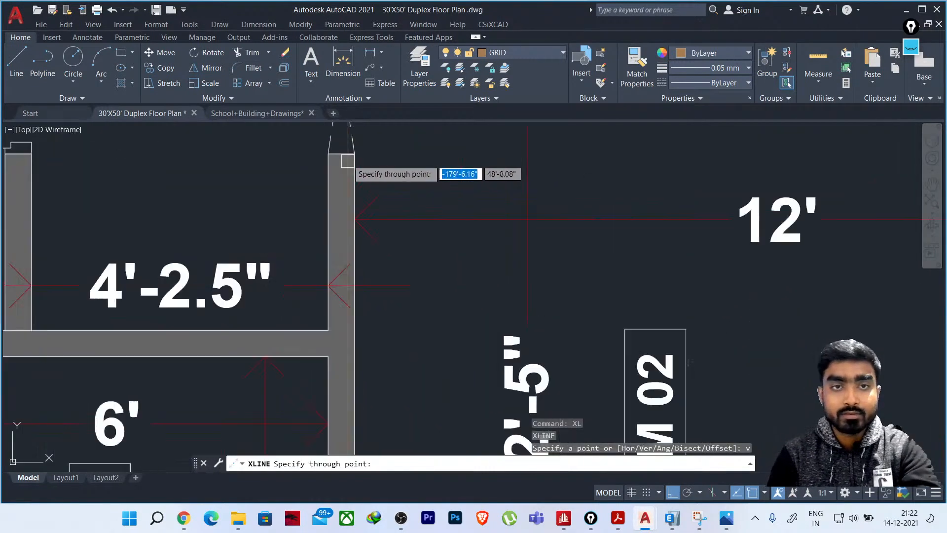
pyautogui.scroll(-6, 375, 208)
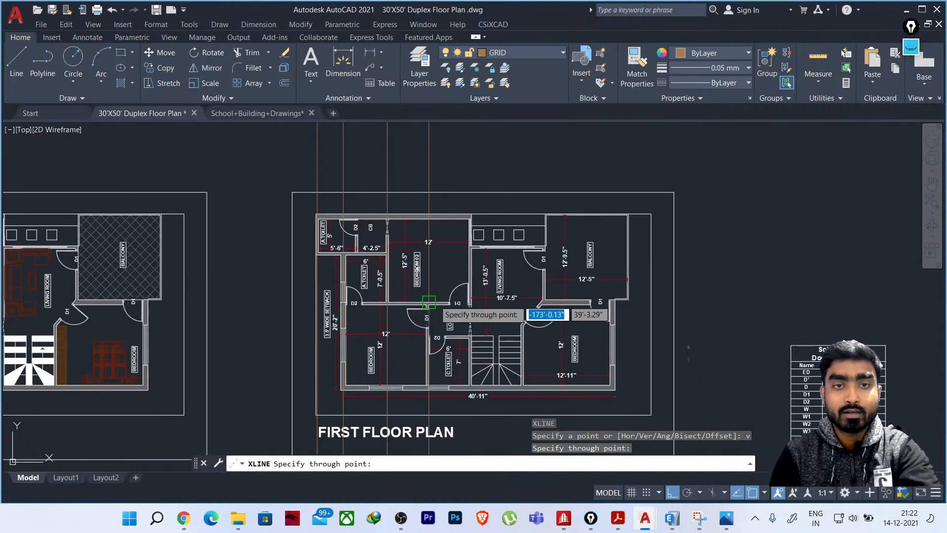
# Place a vertical construction line through the middle of the wall end at the opening between LOBBY and LIVING ROOM
pyautogui.scroll(6, 383, 237)
pyautogui.scroll(5, 395, 242)
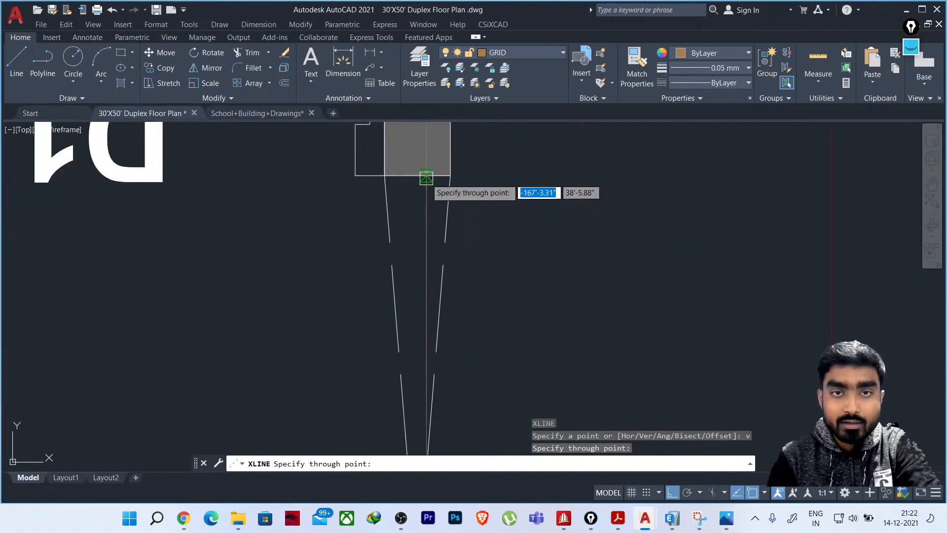
pyautogui.scroll(-3, 444, 207)
pyautogui.scroll(-5, 465, 234)
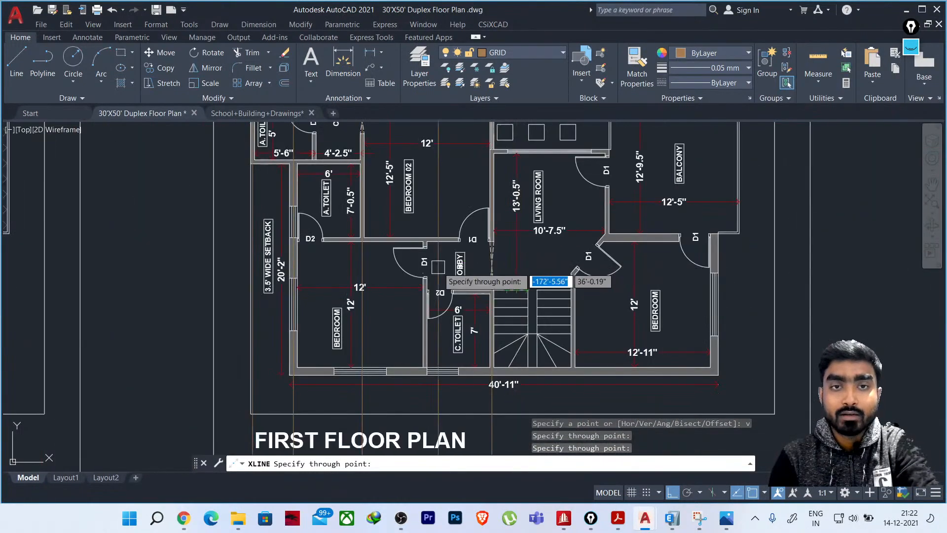
# Place a vertical construction line through the middle of the wall between the bedroom and the LOBBY, just below door D1
pyautogui.scroll(8, 491, 277)
pyautogui.click(403, 267)
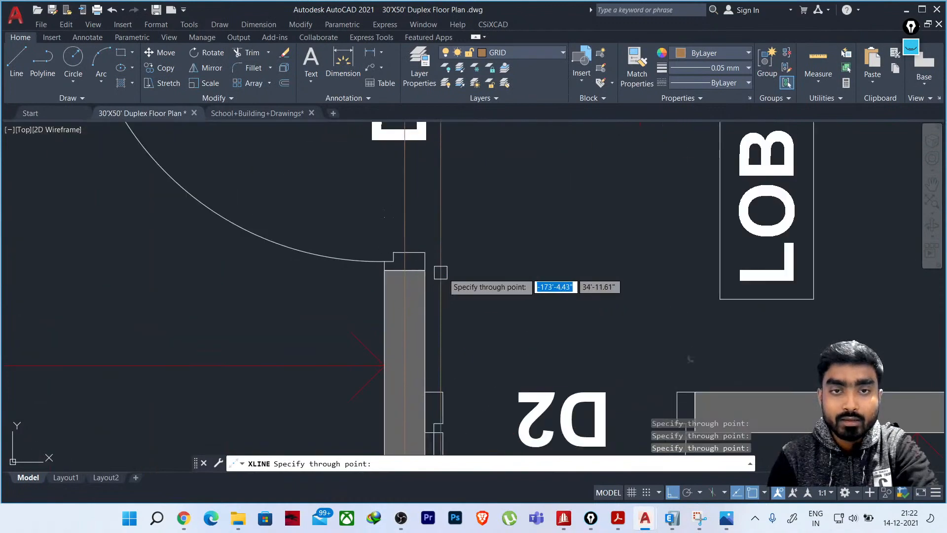
pyautogui.scroll(-6, 498, 271)
pyautogui.scroll(-2, 497, 270)
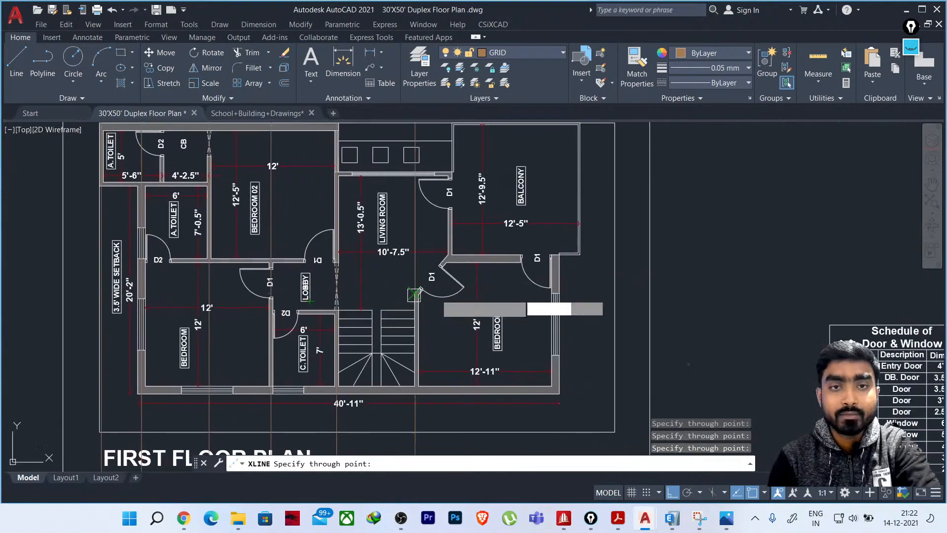
# Place a vertical construction line through the middle of the wall end between LIVING ROOM and BALCONY, below door D1
pyautogui.scroll(5, 434, 207)
pyautogui.scroll(-3, 444, 251)
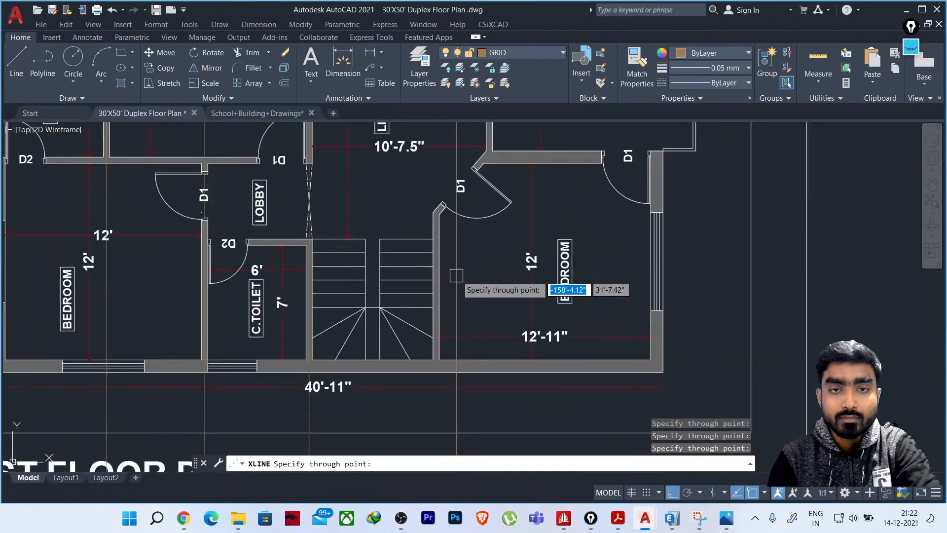
pyautogui.moveTo(456, 282); pyautogui.dragTo(446, 354, button='middle')
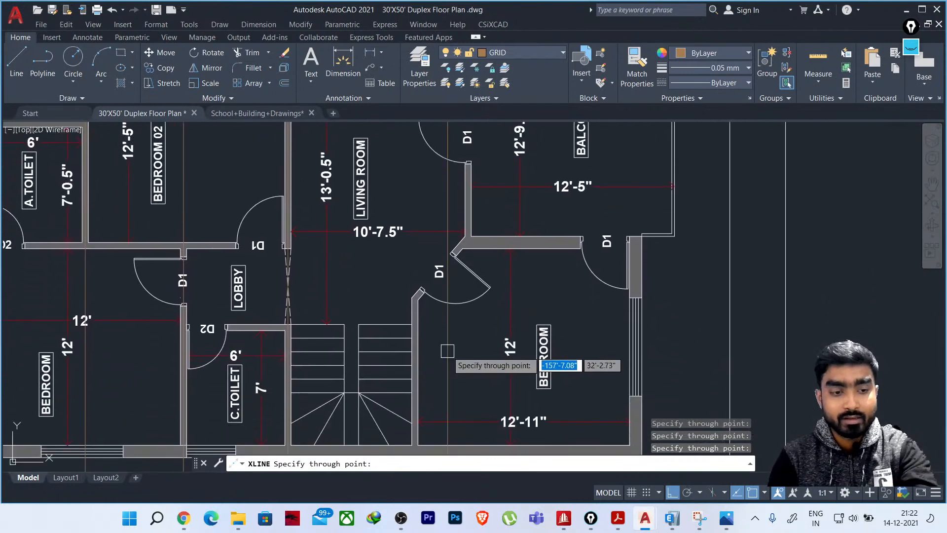
pyautogui.scroll(8, 468, 163)
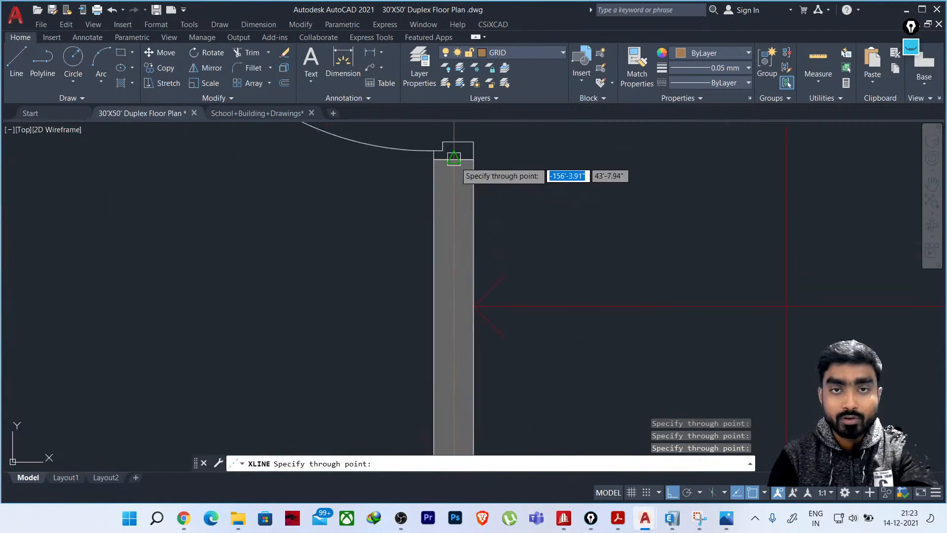
pyautogui.scroll(-8, 453, 158)
# Place a vertical construction line through the middle of the outer BEDROOM wall beside the balcony door D1 and end the command
pyautogui.moveTo(603, 317); pyautogui.dragTo(444, 250, button='middle')
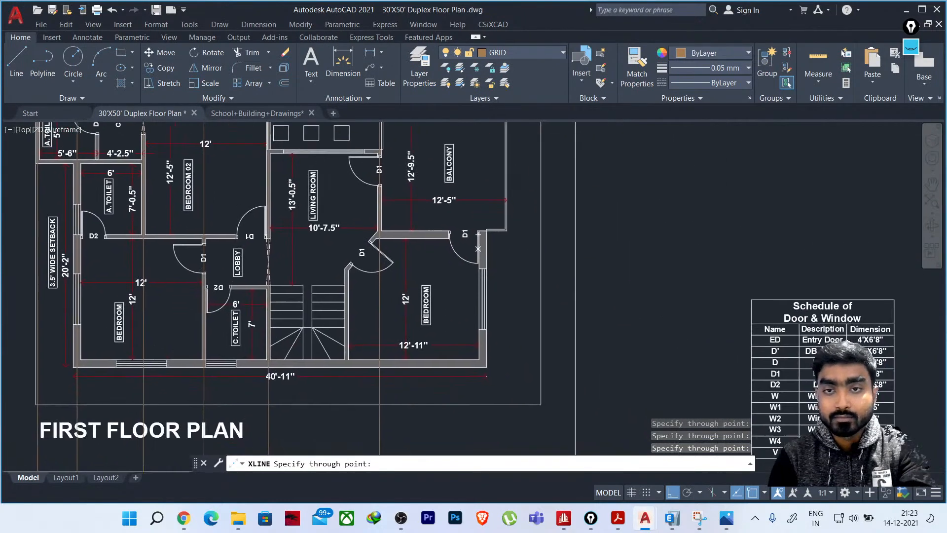
pyautogui.scroll(6, 490, 230)
pyautogui.scroll(-6, 513, 310)
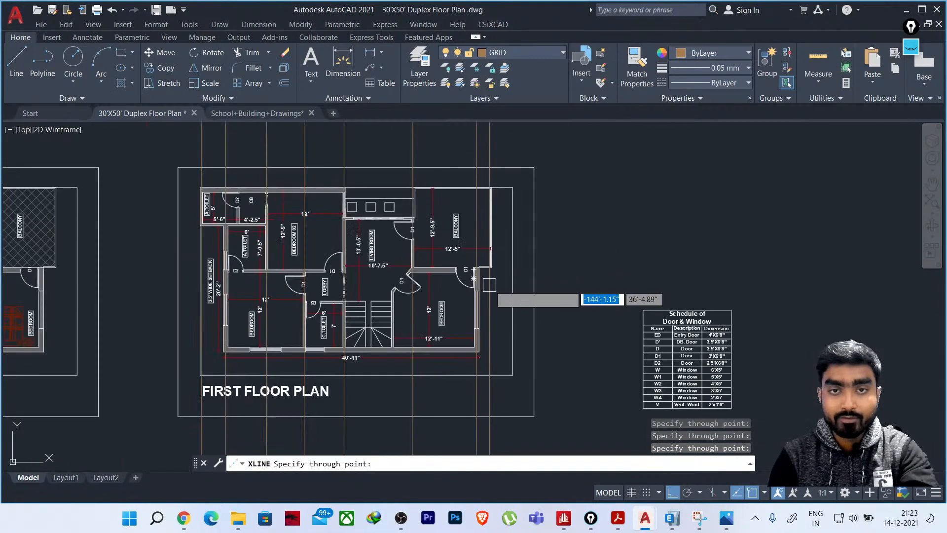
pyautogui.scroll(2, 487, 267)
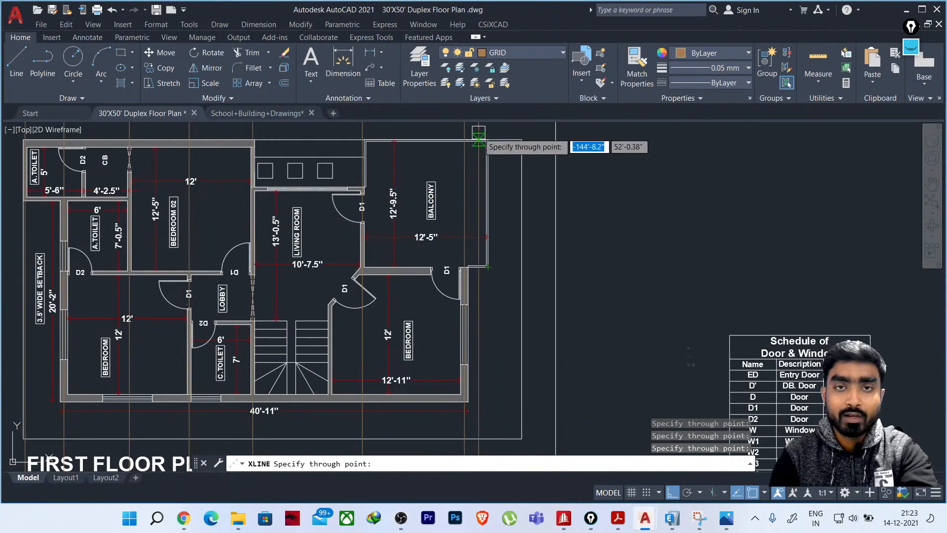
pyautogui.scroll(4, 500, 278)
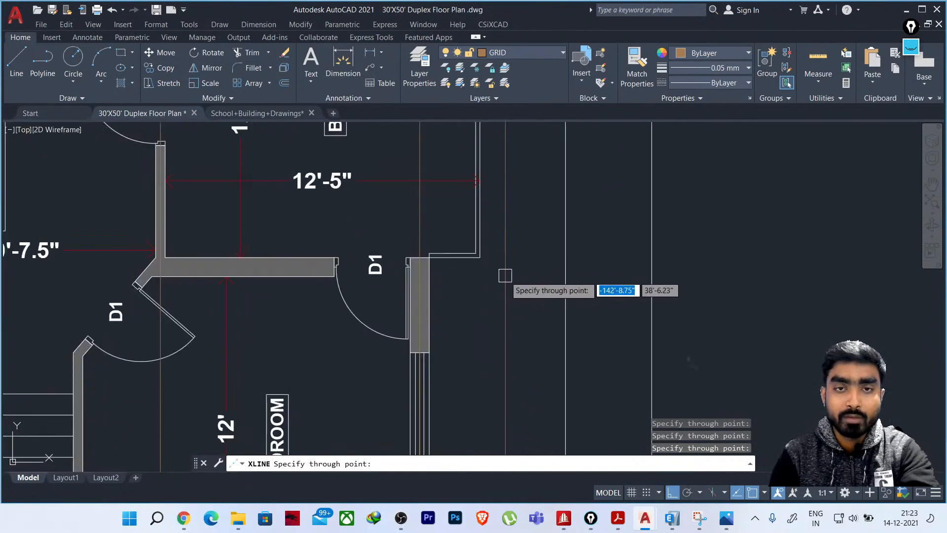
pyautogui.scroll(-3, 498, 256)
pyautogui.moveTo(498, 247); pyautogui.dragTo(499, 368, button='middle')
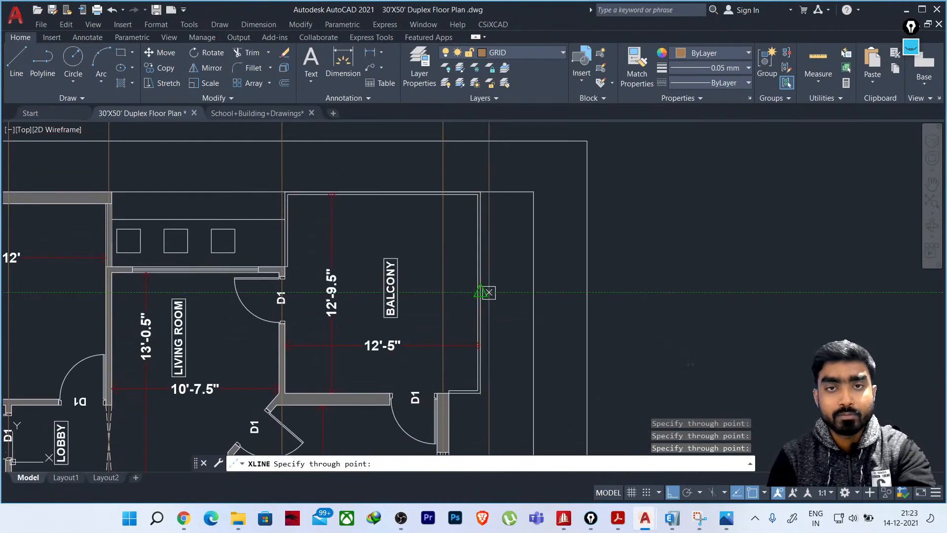
pyautogui.press('Escape')
pyautogui.press('Escape')
pyautogui.scroll(-6, 499, 299)
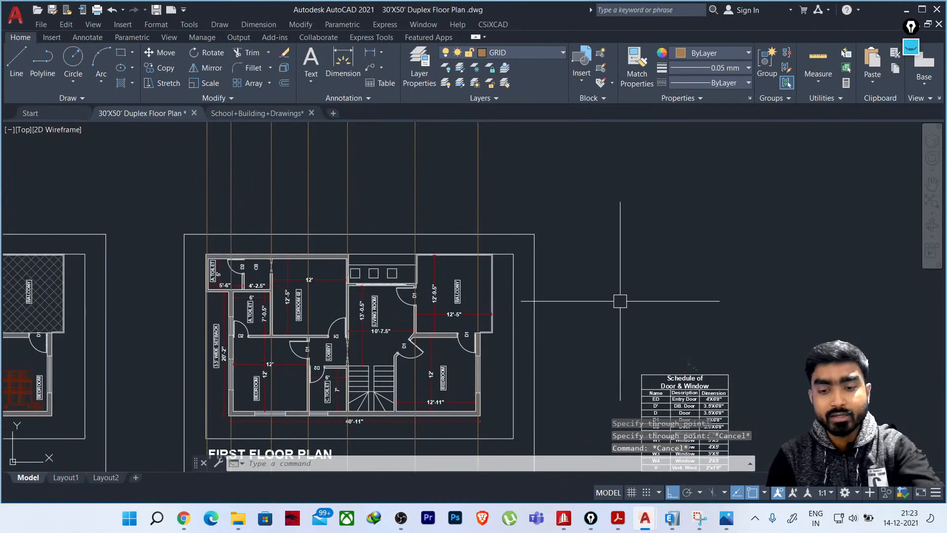
# Draw a short horizontal helper line across the thickness of the wall between the staircase and the BEDROOM
pyautogui.write('l')
pyautogui.press('Return')
pyautogui.scroll(10, 534, 363)
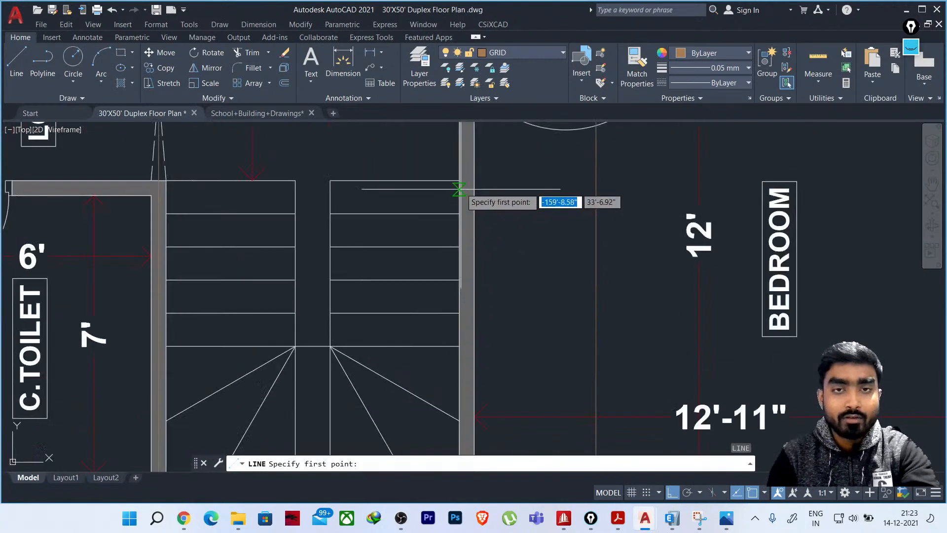
pyautogui.click(459, 148)
pyautogui.click(474, 148)
pyautogui.press('Return')
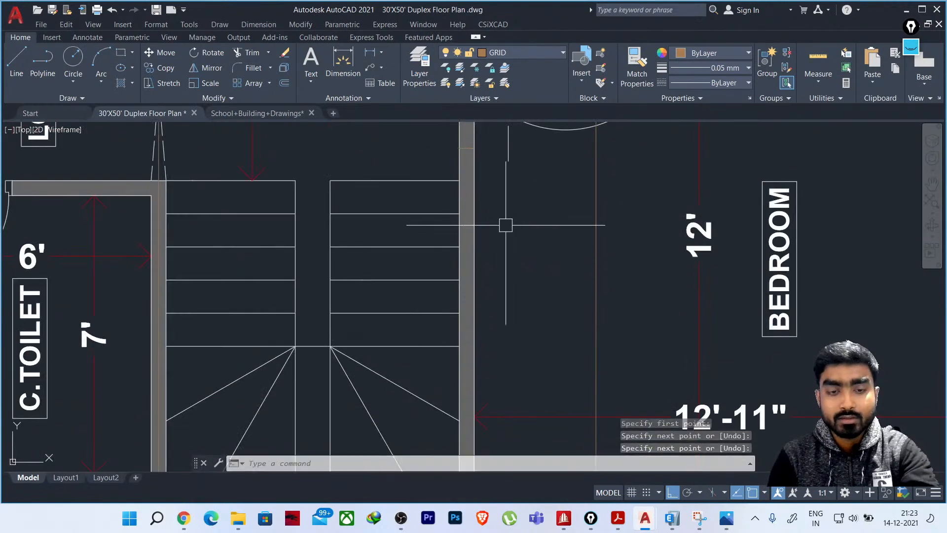
# Draw a short horizontal helper line across the thickness of the BALCONY's outer wall
pyautogui.scroll(-5, 506, 225)
pyautogui.scroll(8, 492, 220)
pyautogui.press('Return')
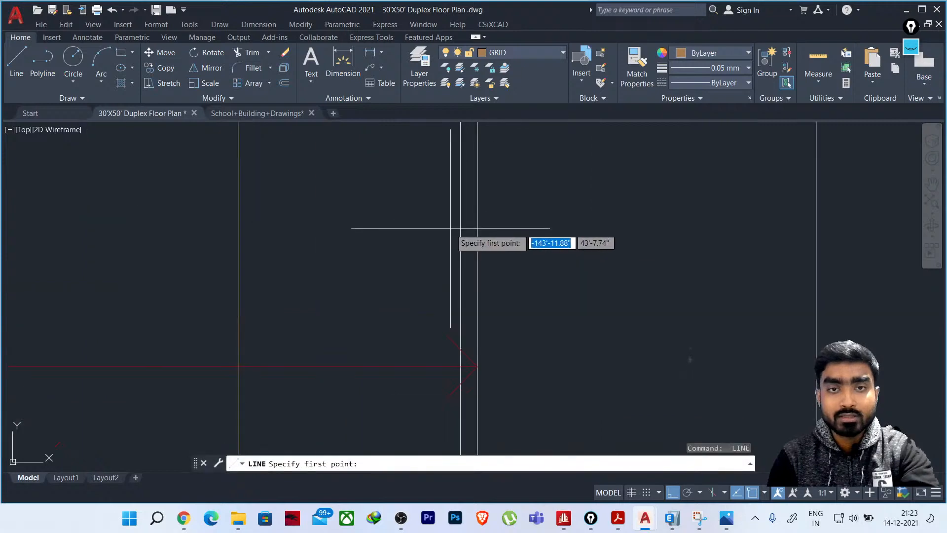
pyautogui.click(460, 212)
pyautogui.click(477, 211)
pyautogui.press('Return')
pyautogui.scroll(-5, 554, 232)
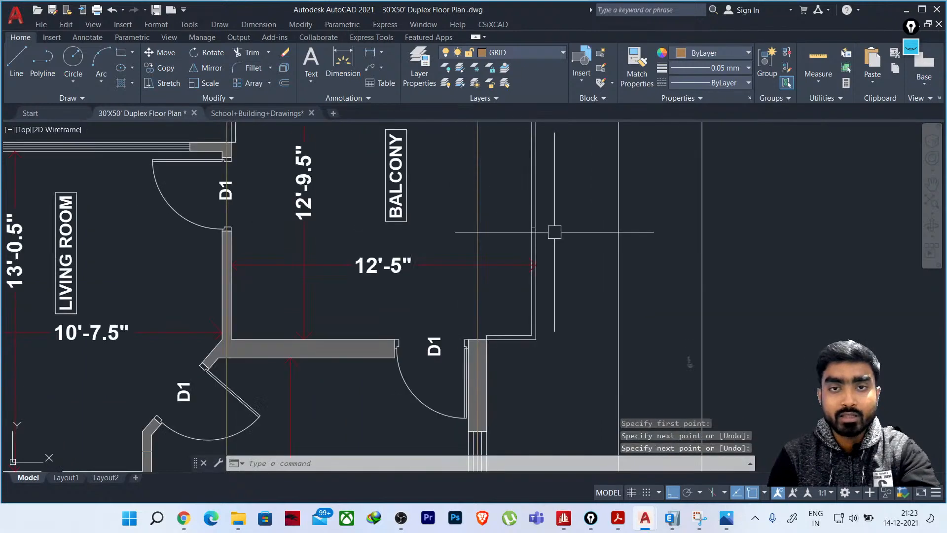
# Check the column and beam marks around the BALCONY in the marked-up first floor plan image
pyautogui.scroll(-5, 547, 209)
pyautogui.scroll(4, 392, 285)
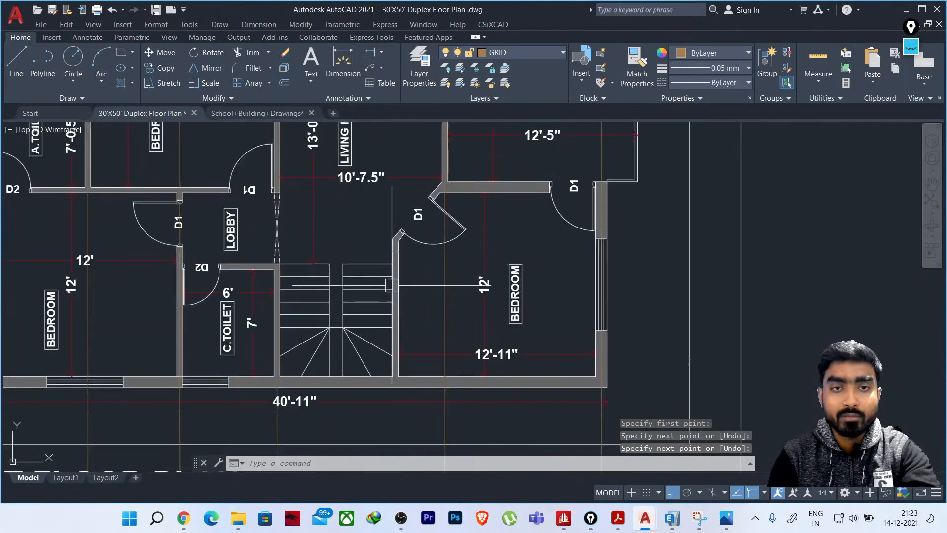
pyautogui.scroll(5, 486, 274)
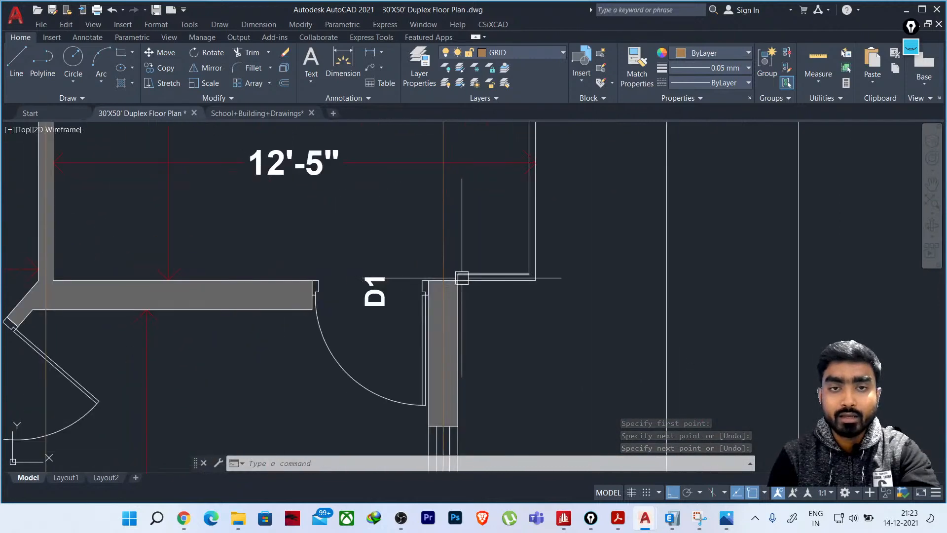
pyautogui.scroll(-6, 533, 277)
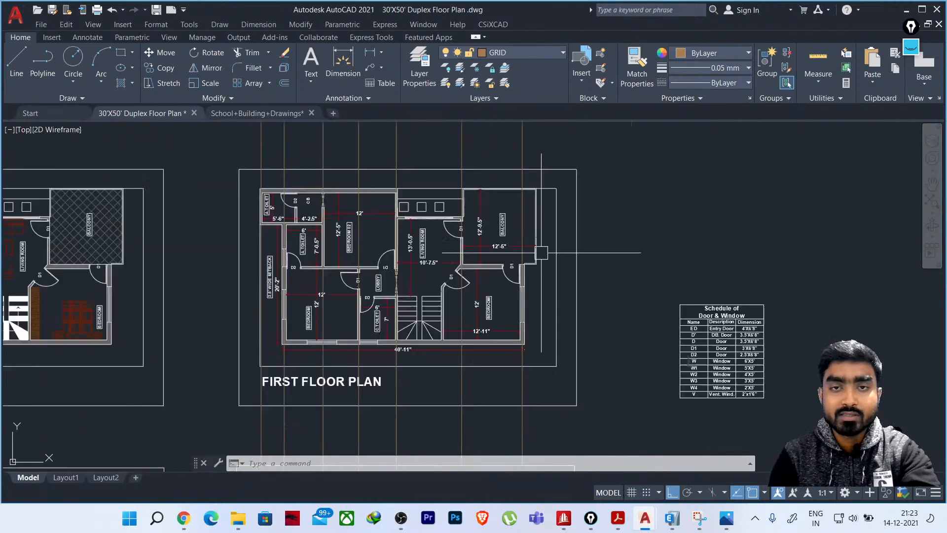
pyautogui.click(725, 520)
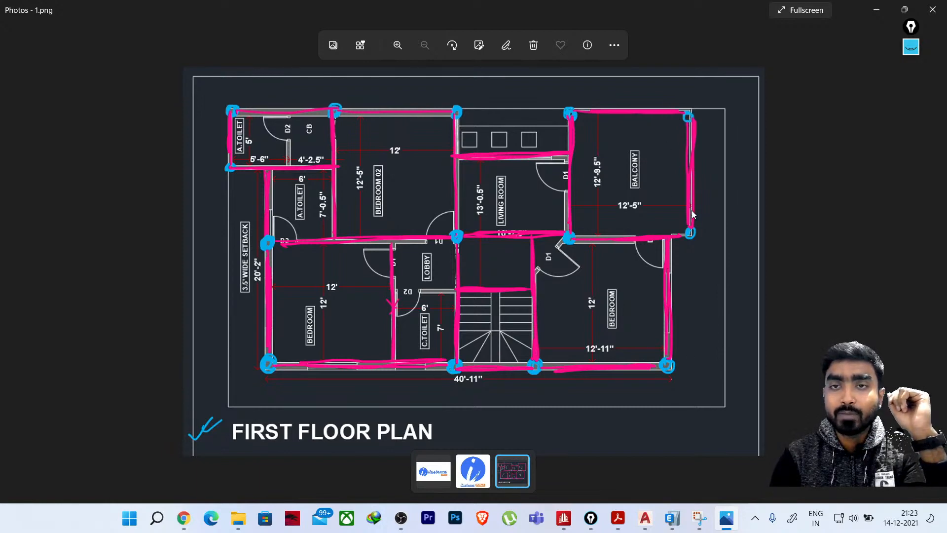
pyautogui.click(877, 11)
# Examine the dashed balcony outline above PARKING on the ground floor plan, marking its edges temporarily and clearing the marks
pyautogui.scroll(-3, 516, 296)
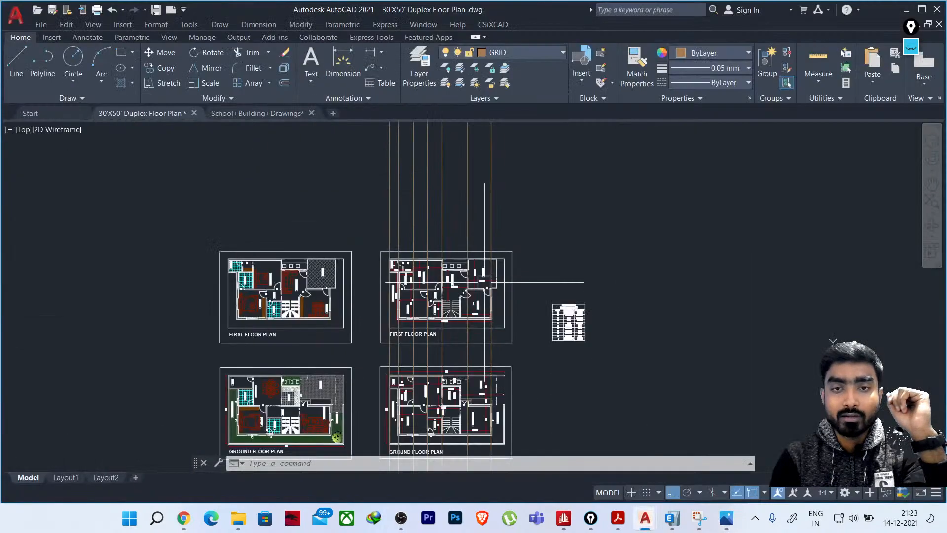
pyautogui.scroll(5, 516, 296)
pyautogui.scroll(2, 495, 338)
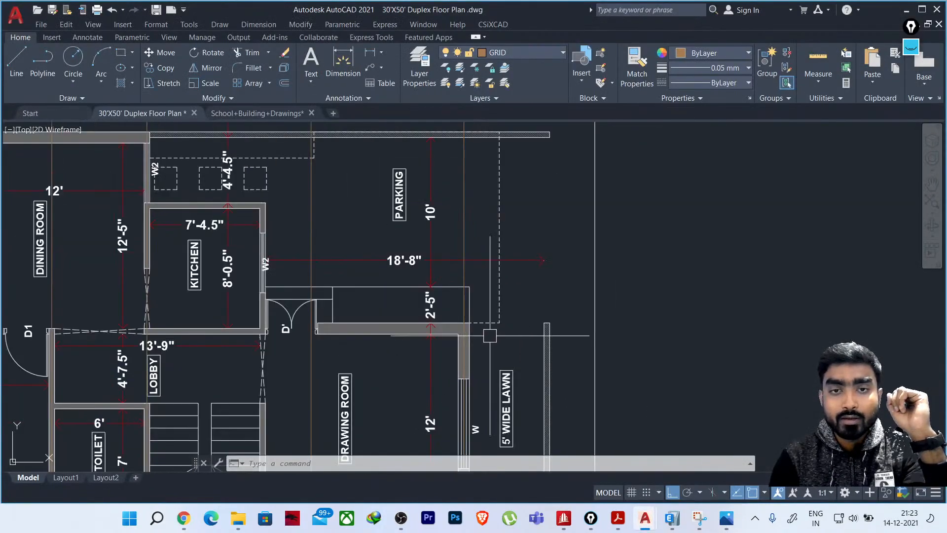
pyautogui.moveTo(488, 337); pyautogui.dragTo(497, 343, button='middle')
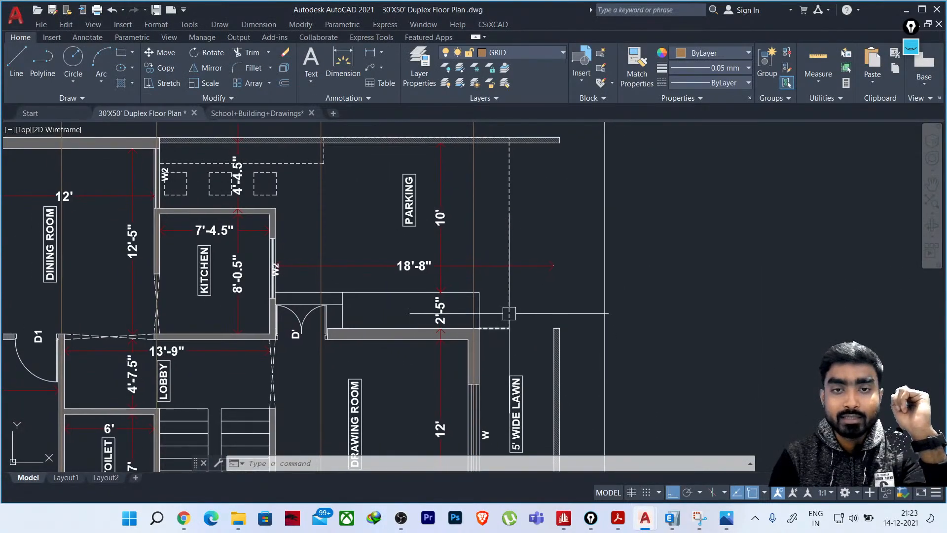
pyautogui.click(912, 47)
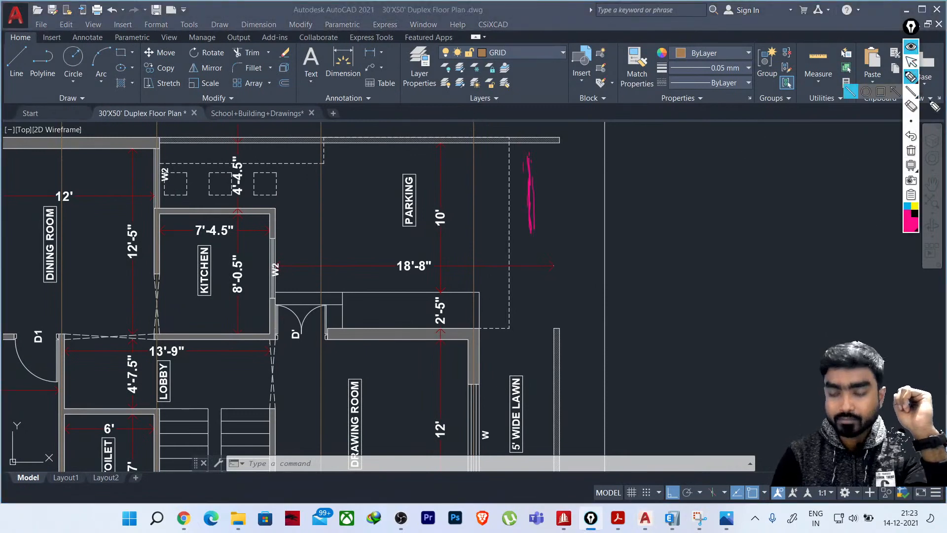
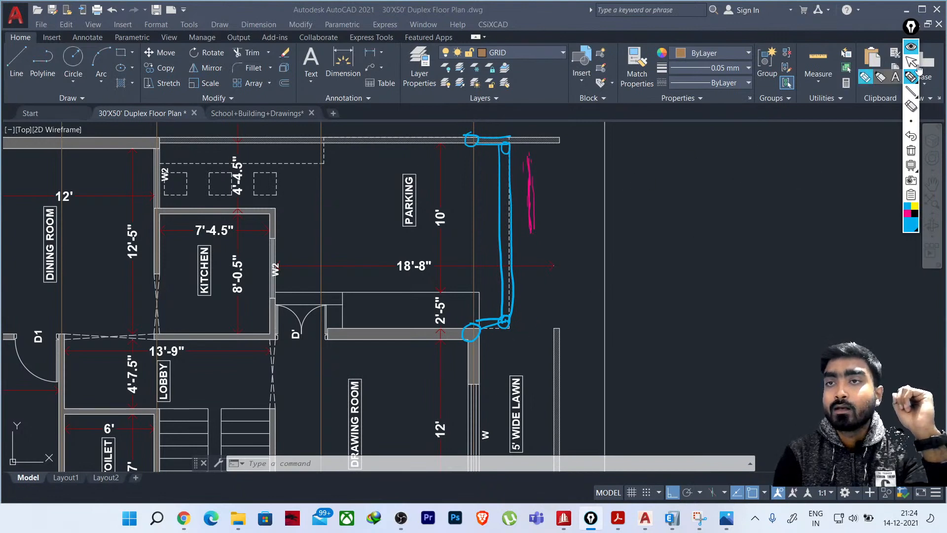
pyautogui.click(911, 151)
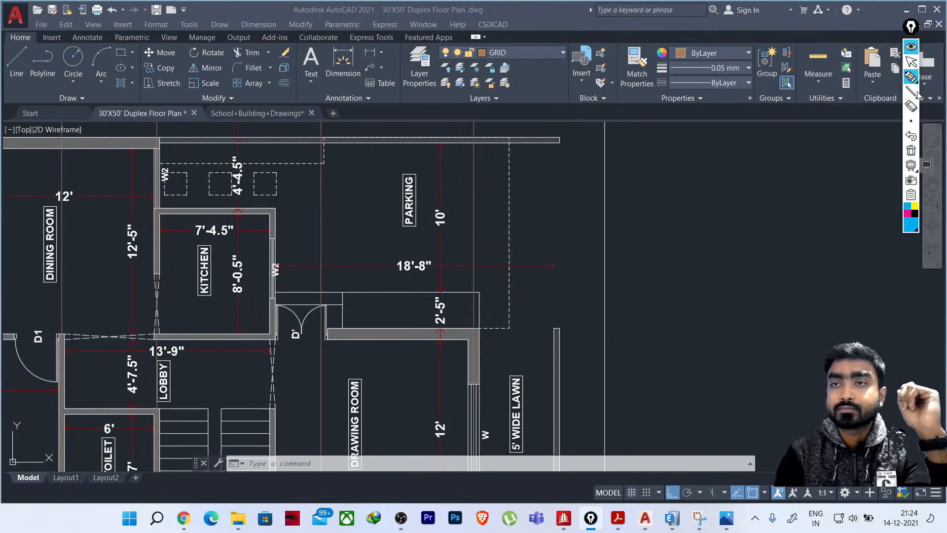
pyautogui.click(910, 48)
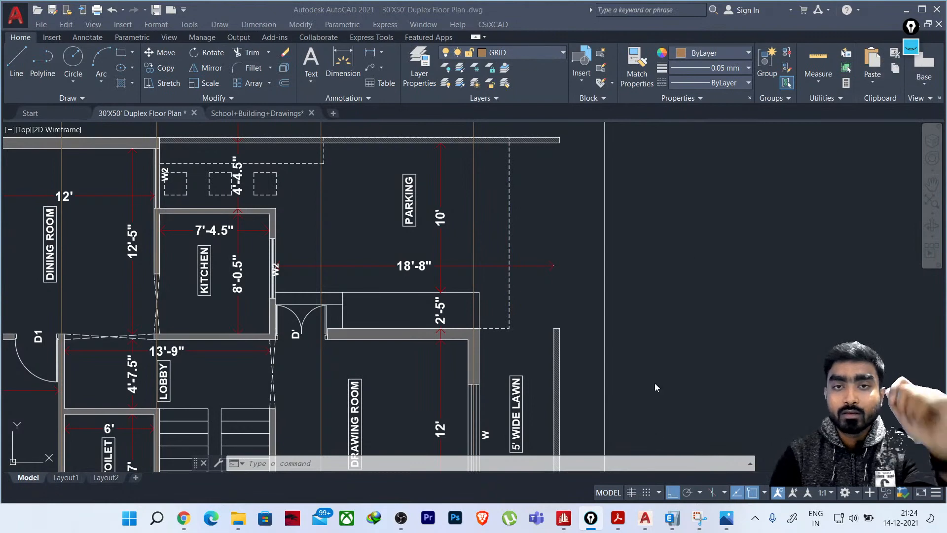
# Draw a new short horizontal helper line across the BALCONY's outer wall on the first floor plan, above the existing one
pyautogui.scroll(-2, 517, 259)
pyautogui.moveTo(613, 212); pyautogui.dragTo(605, 429, button='middle')
pyautogui.scroll(6, 505, 209)
pyautogui.moveTo(526, 211); pyautogui.dragTo(497, 334, button='middle')
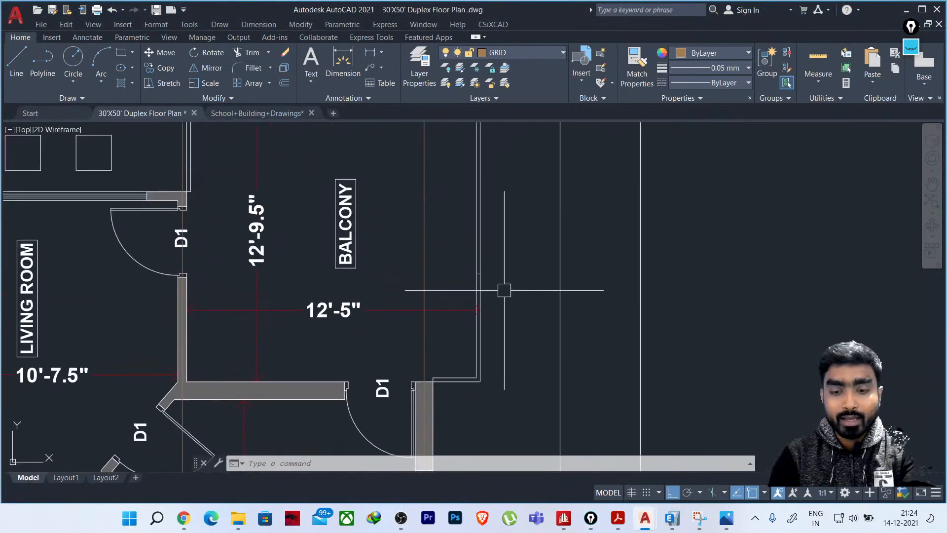
pyautogui.write('l')
pyautogui.press('Return')
pyautogui.scroll(5, 471, 250)
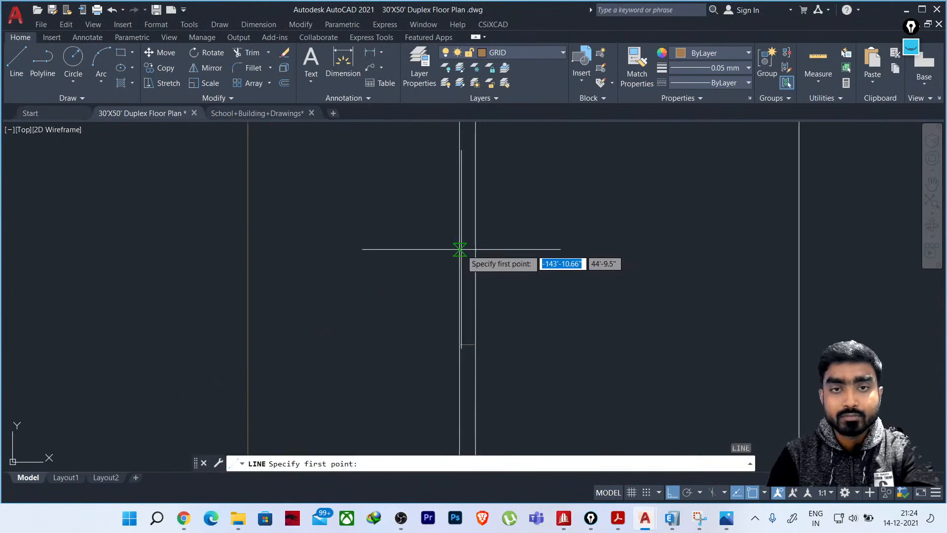
pyautogui.click(460, 249)
pyautogui.click(475, 249)
pyautogui.press('Return')
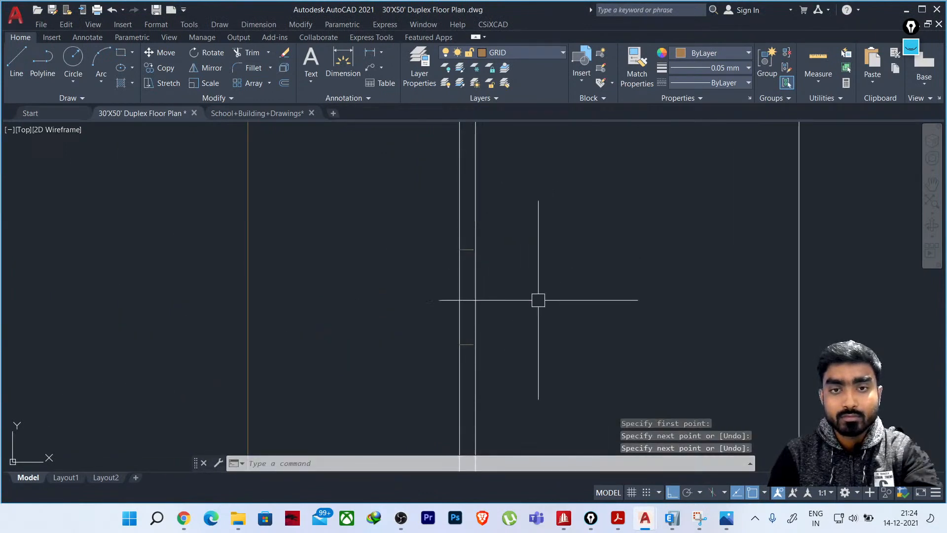
# Erase the lower of the two helper lines across the BALCONY's outer wall
pyautogui.click(467, 345)
pyautogui.scroll(2, 467, 344)
pyautogui.press('Delete')
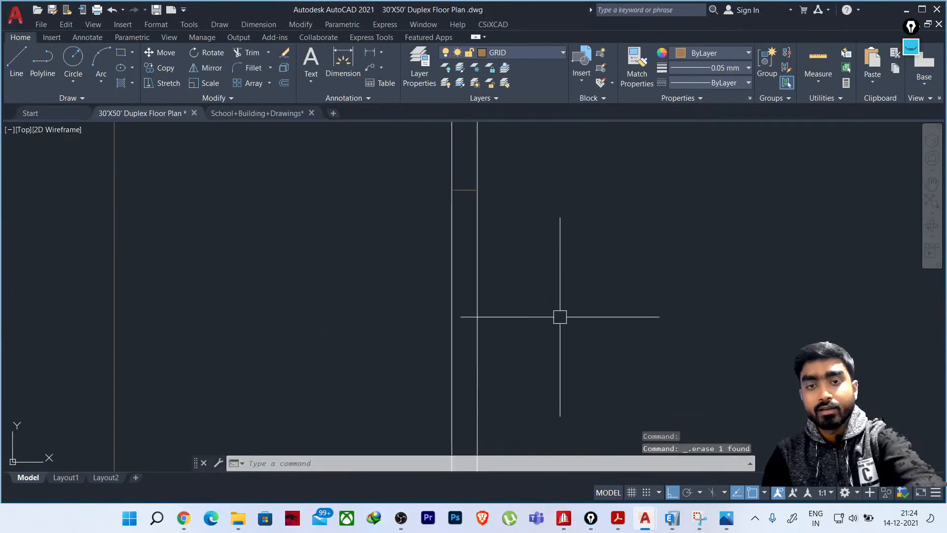
# Place a vertical construction line through the midpoint of the helper line in the BALCONY's outer wall
pyautogui.write('xl')
pyautogui.press('Return')
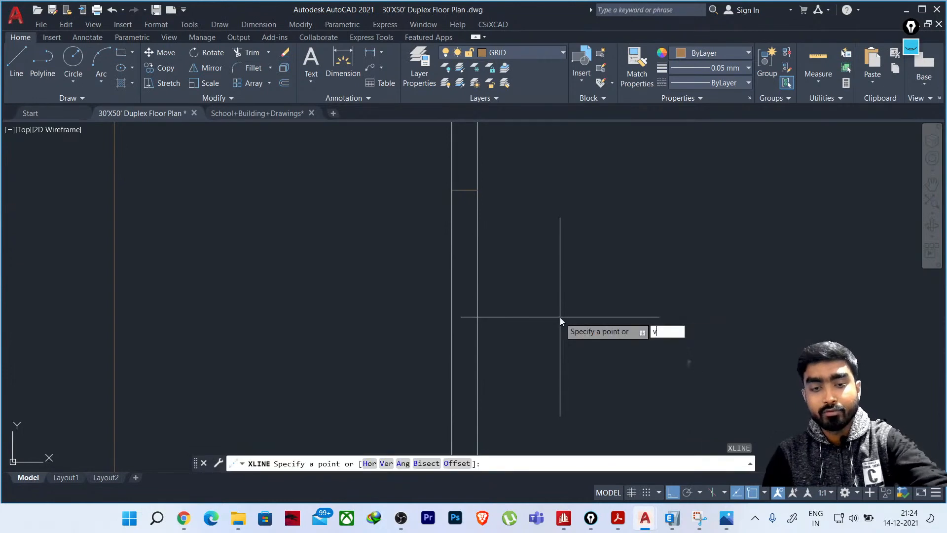
pyautogui.write('v')
pyautogui.press('Return')
pyautogui.scroll(-5, 531, 226)
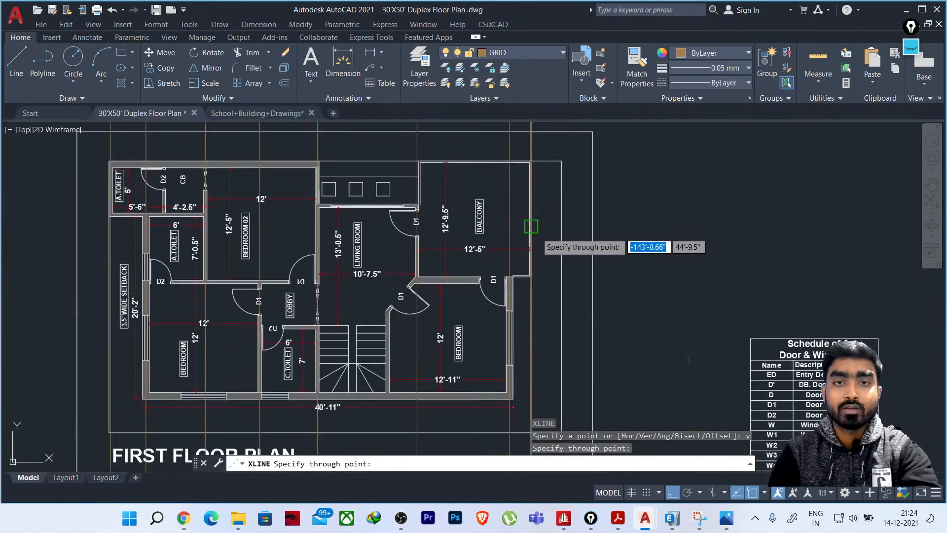
pyautogui.scroll(10, 403, 289)
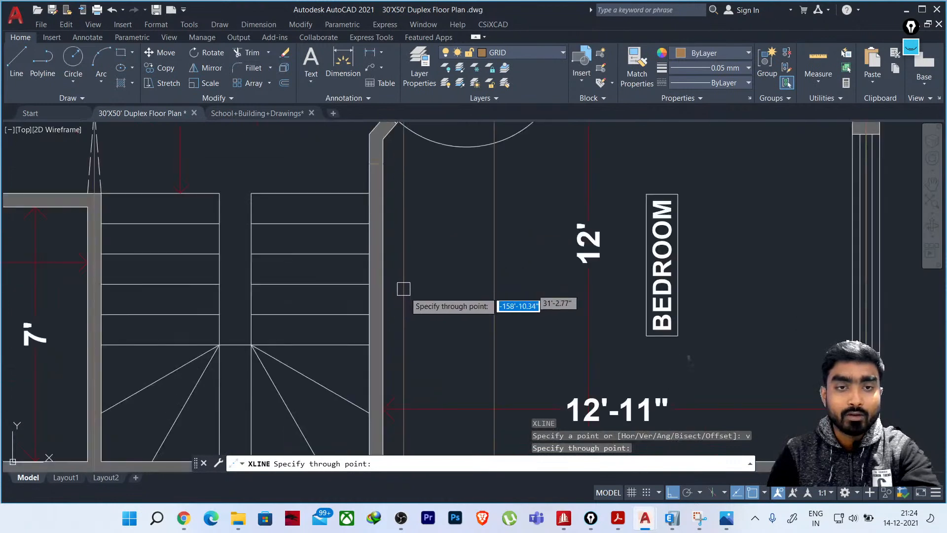
pyautogui.scroll(-3, 414, 325)
pyautogui.scroll(8, 416, 340)
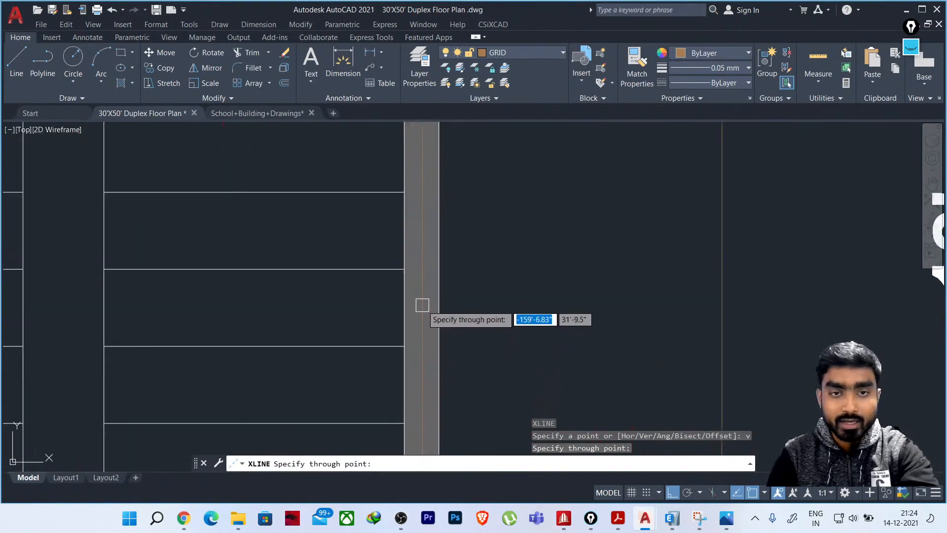
pyautogui.scroll(-6, 493, 311)
pyautogui.press('Escape')
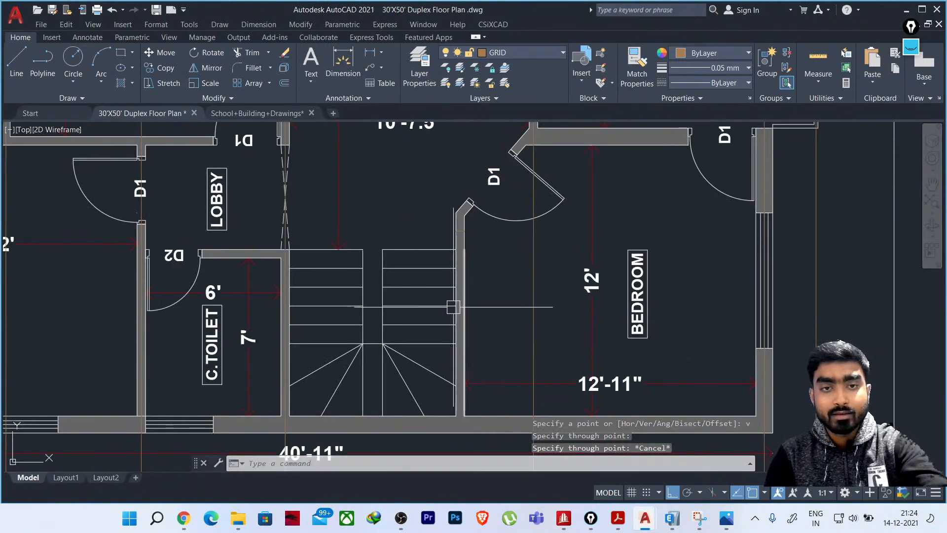
pyautogui.click(434, 229)
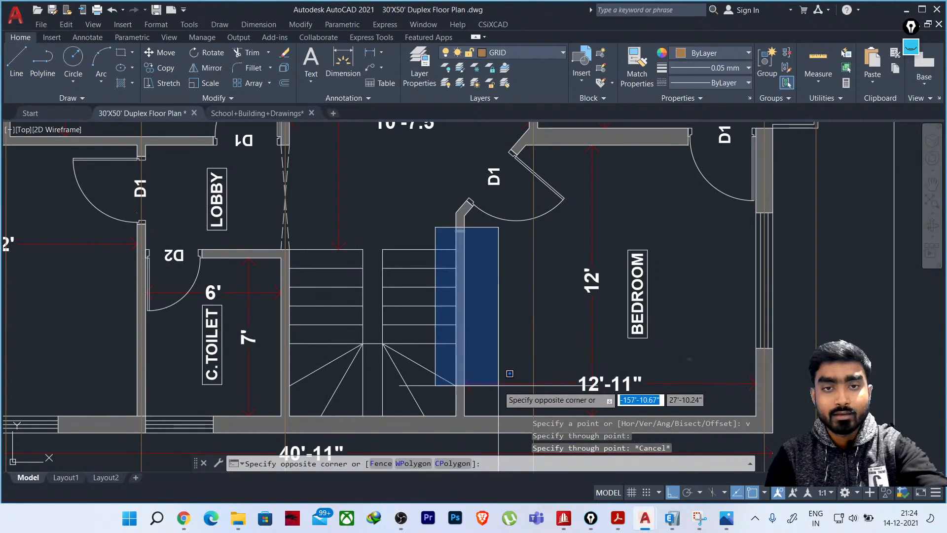
pyautogui.press('Escape')
pyautogui.scroll(2, 467, 244)
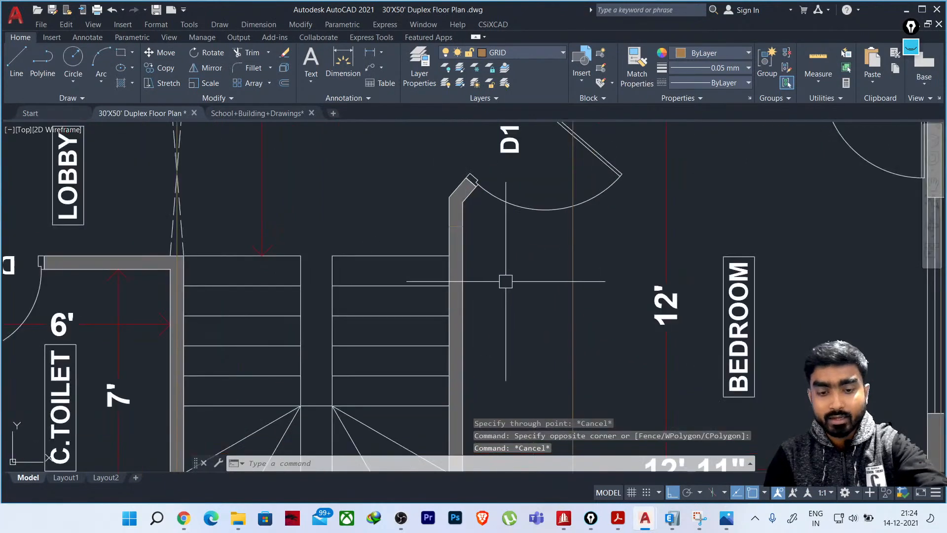
# Place a vertical construction line through the midpoint of the helper line in the wall beside the stairs, and erase that helper line
pyautogui.write('xl')
pyautogui.press('Return')
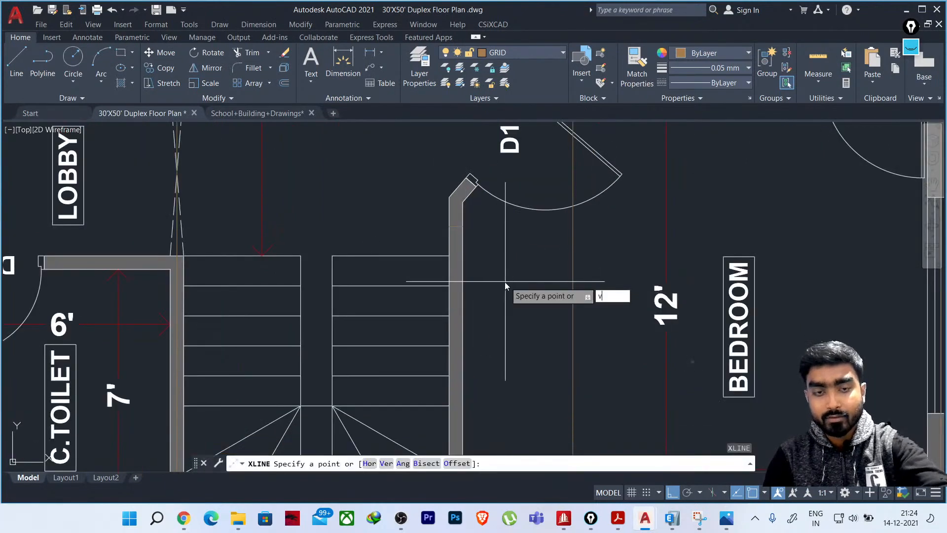
pyautogui.write('v')
pyautogui.press('Return')
pyautogui.scroll(4, 454, 224)
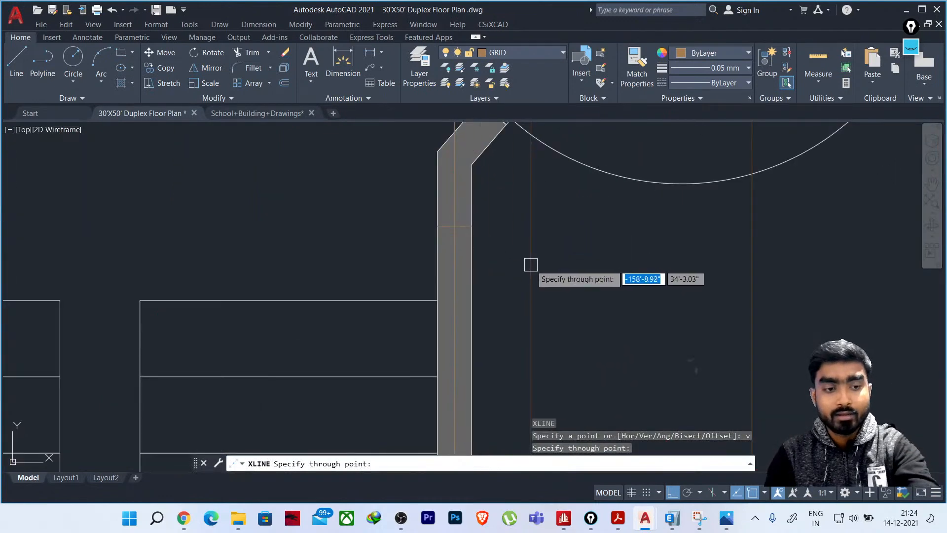
pyautogui.press('Escape')
pyautogui.press('Escape')
pyautogui.click(421, 211)
pyautogui.click(533, 266)
pyautogui.press('Delete')
pyautogui.scroll(-5, 533, 267)
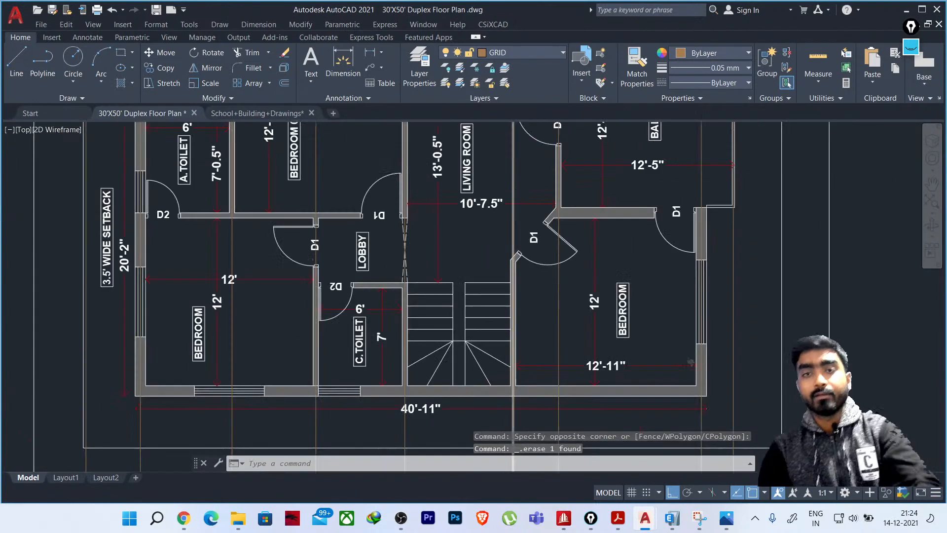
# Examine the vertical grid lines across the whole first floor plan against the wall positions
pyautogui.scroll(-4, 513, 267)
pyautogui.scroll(3, 459, 341)
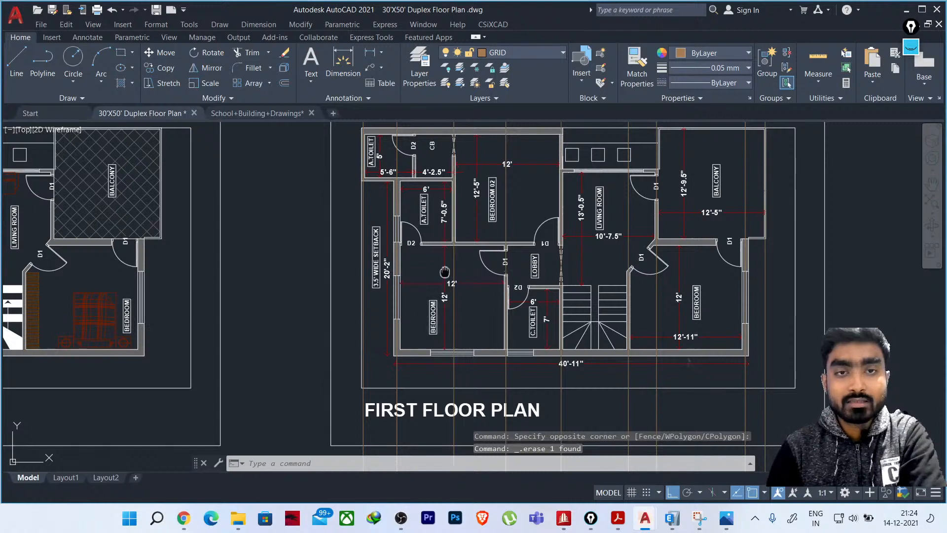
pyautogui.moveTo(445, 271); pyautogui.dragTo(399, 375, button='middle')
pyautogui.moveTo(515, 354); pyautogui.dragTo(483, 316, button='middle')
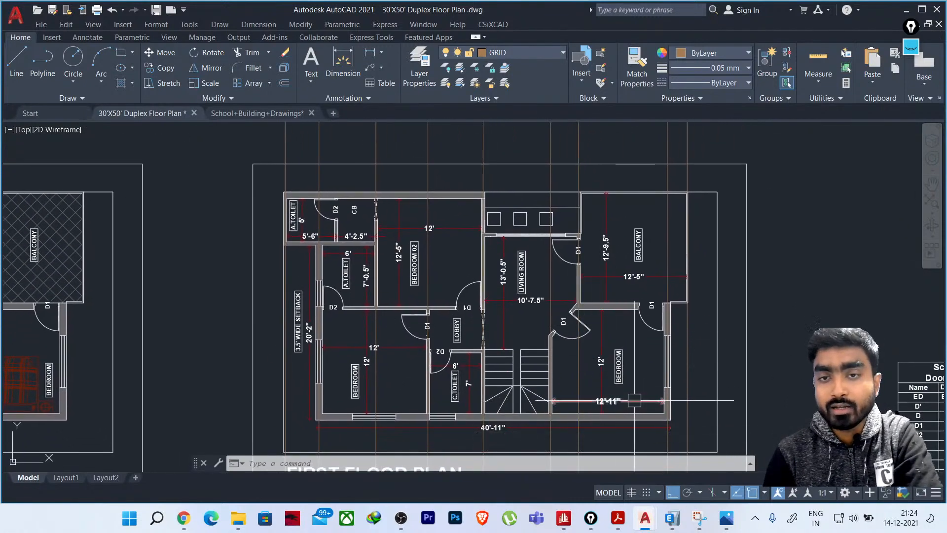
pyautogui.moveTo(634, 401)
pyautogui.mouseDown(button='middle')
pyautogui.moveTo(619, 321)
pyautogui.moveTo(538, 419)
pyautogui.mouseUp(button='middle')
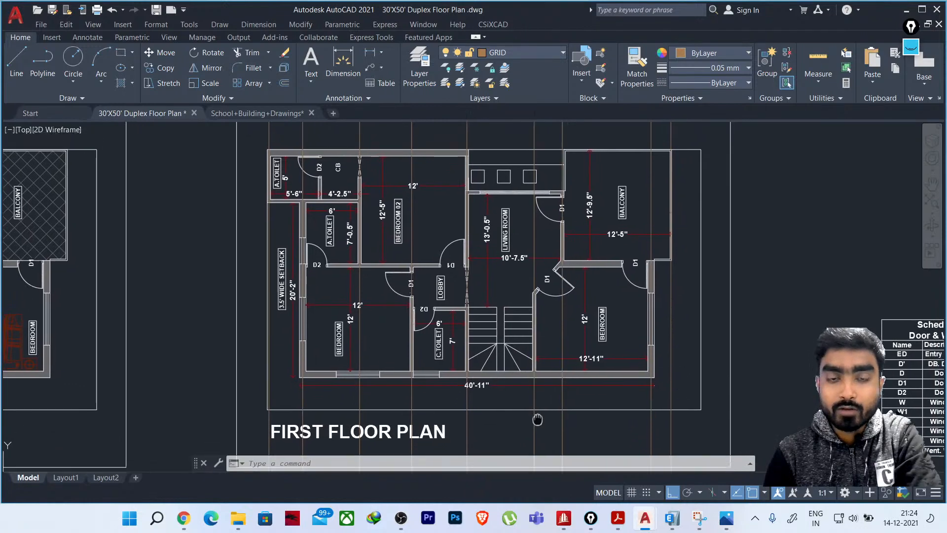
pyautogui.moveTo(652, 339)
pyautogui.mouseDown(button='middle')
pyautogui.moveTo(620, 403)
pyautogui.moveTo(618, 316)
pyautogui.mouseUp(button='middle')
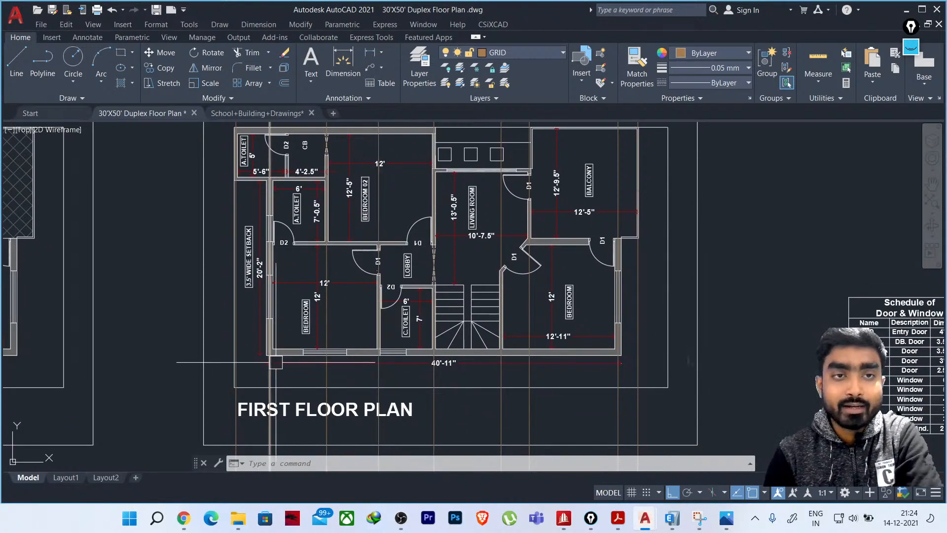
pyautogui.moveTo(292, 317); pyautogui.dragTo(270, 362, button='middle')
pyautogui.scroll(-2, 533, 252)
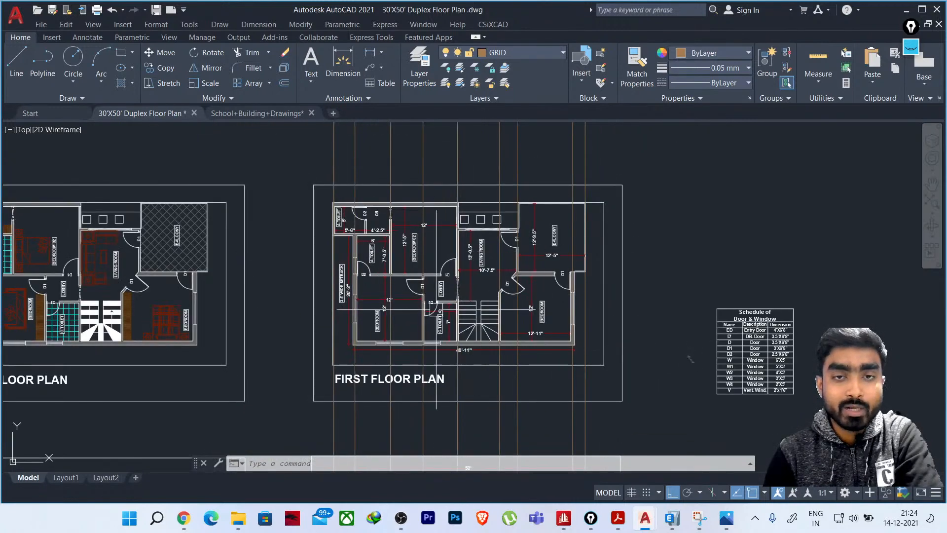
pyautogui.scroll(3, 436, 345)
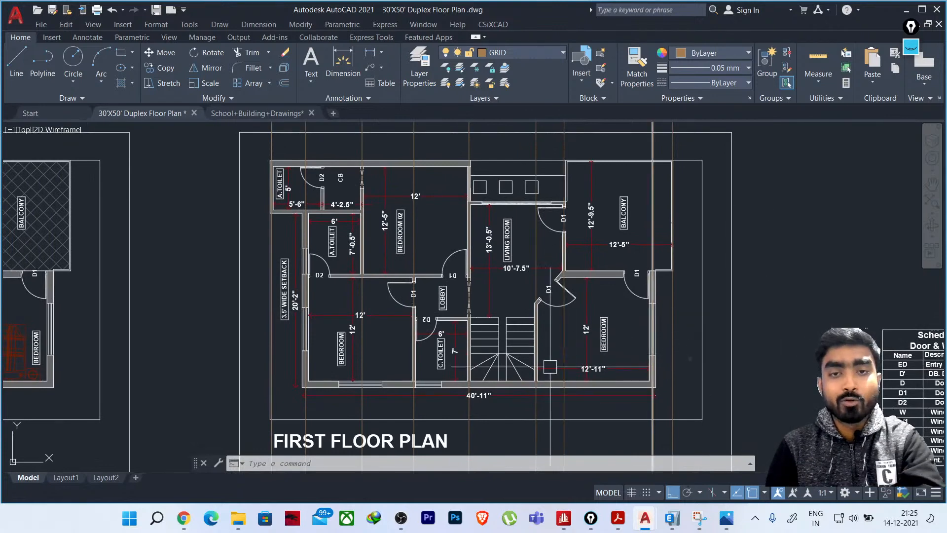
pyautogui.moveTo(301, 240); pyautogui.dragTo(271, 332, button='middle')
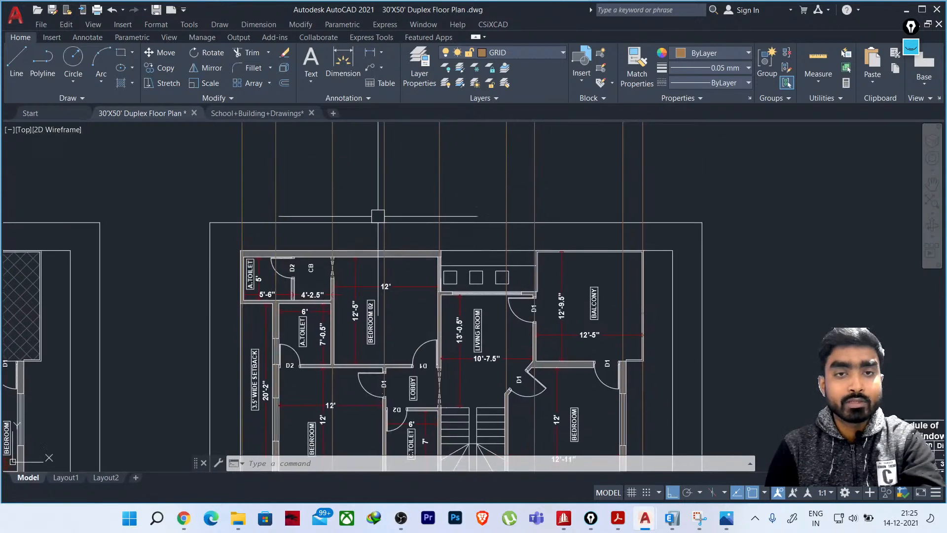
pyautogui.scroll(-2, 471, 207)
pyautogui.moveTo(724, 304); pyautogui.dragTo(708, 253, button='middle')
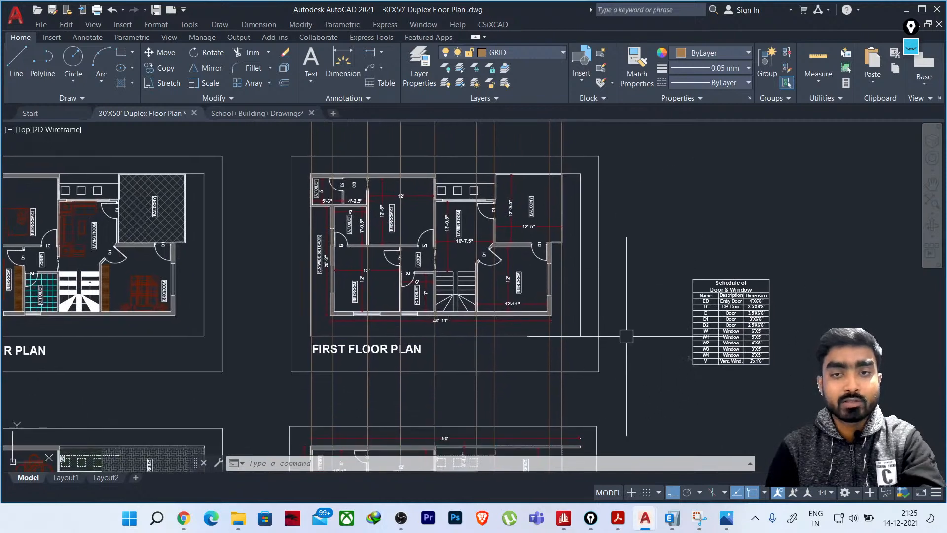
pyautogui.moveTo(626, 273); pyautogui.dragTo(650, 310, button='middle')
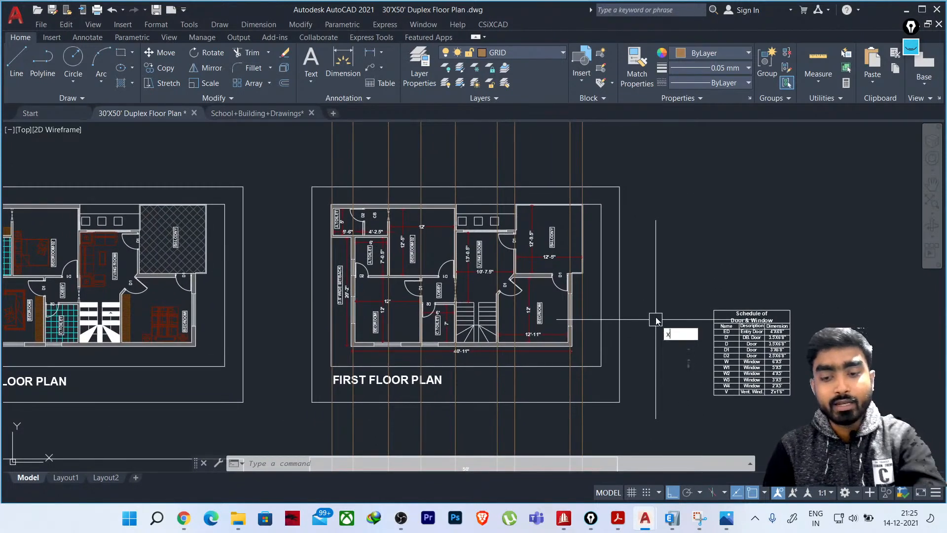
# Place a horizontal construction line through the centre of the outer wall above A.TOILET and BEDROOM 02 on the first floor plan
pyautogui.write('l')
pyautogui.press('Return')
pyautogui.press('Return')
pyautogui.scroll(5, 533, 229)
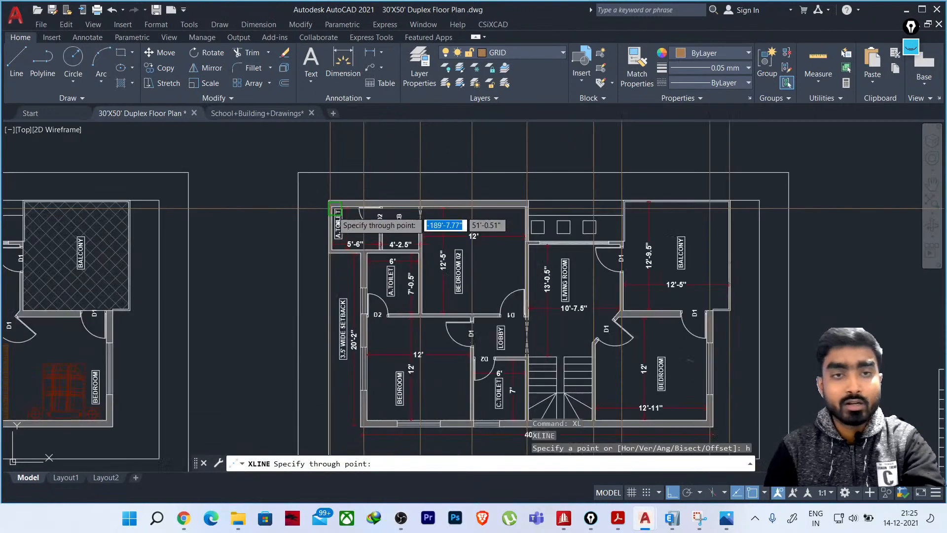
pyautogui.scroll(-1, 691, 258)
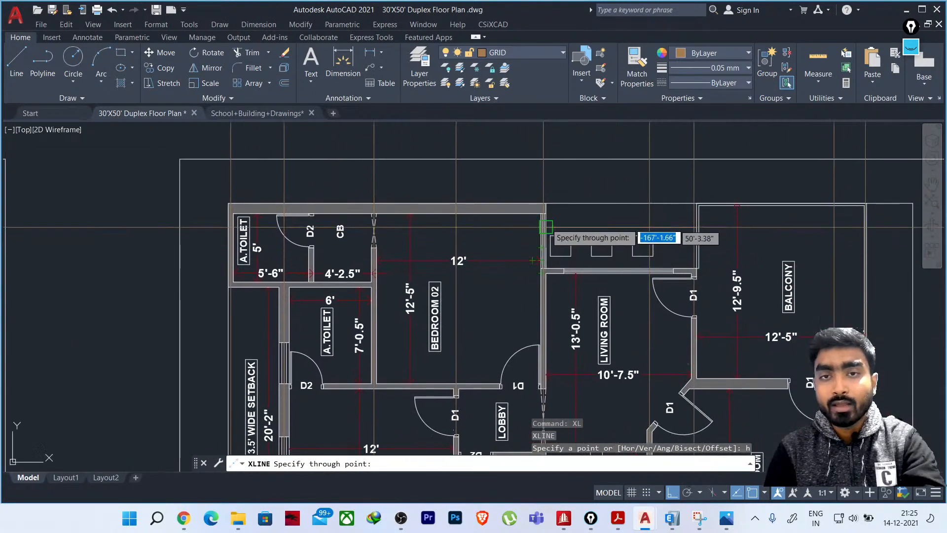
pyautogui.scroll(5, 543, 222)
pyautogui.scroll(-5, 542, 190)
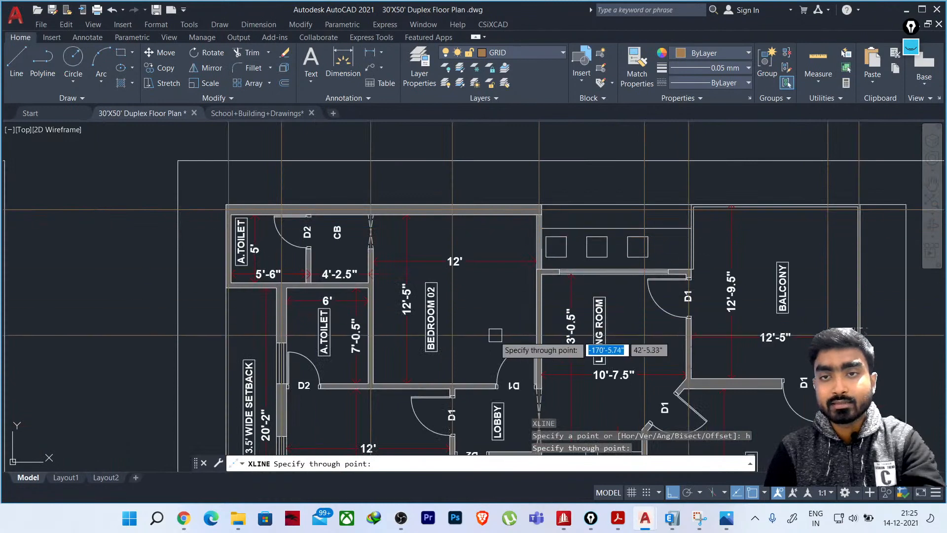
# Place a horizontal construction line through the midpoint of the wall end at the window above the LIVING ROOM
pyautogui.scroll(2, 530, 237)
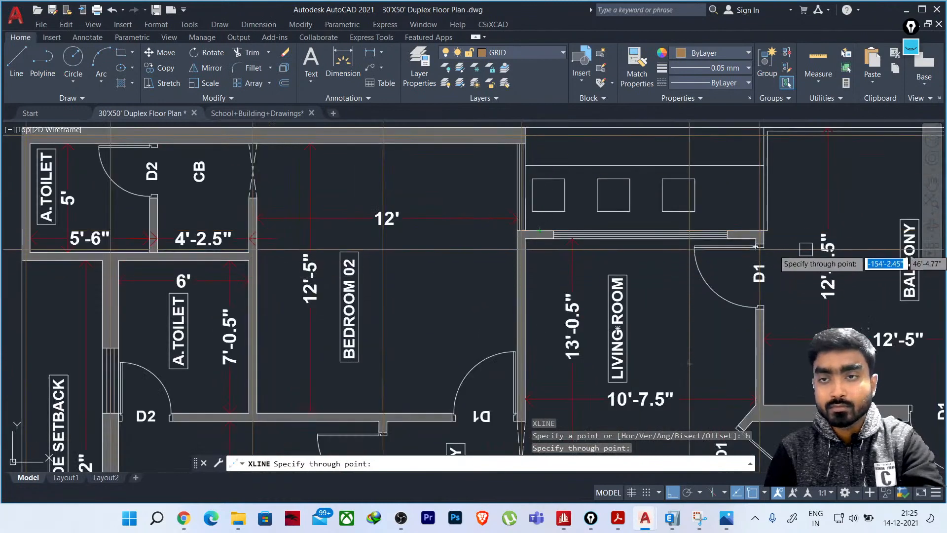
pyautogui.scroll(2, 806, 249)
pyautogui.scroll(3, 400, 237)
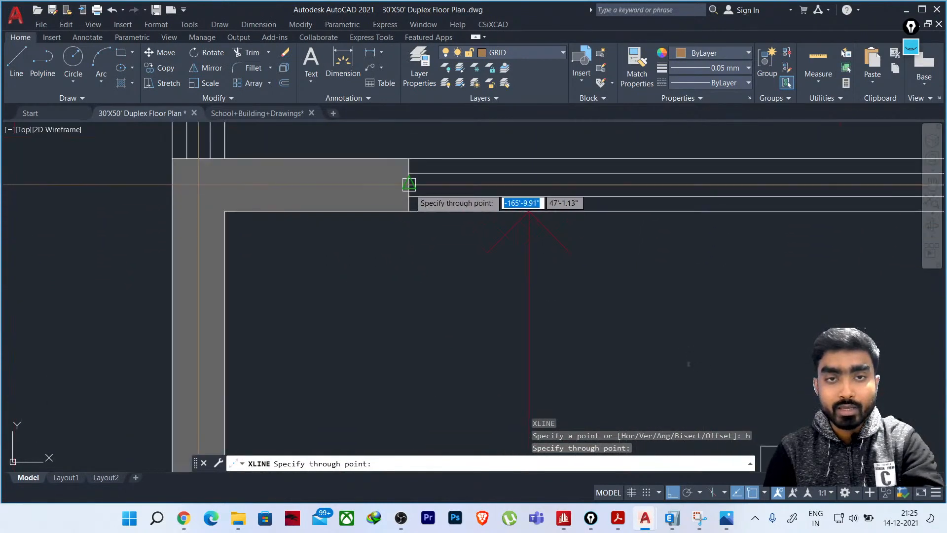
pyautogui.scroll(-5, 460, 259)
pyautogui.scroll(-4, 460, 258)
# Place a horizontal construction line through the centre of the wall below A.TOILET and BEDROOM 02, at the D2 door opening
pyautogui.scroll(6, 308, 266)
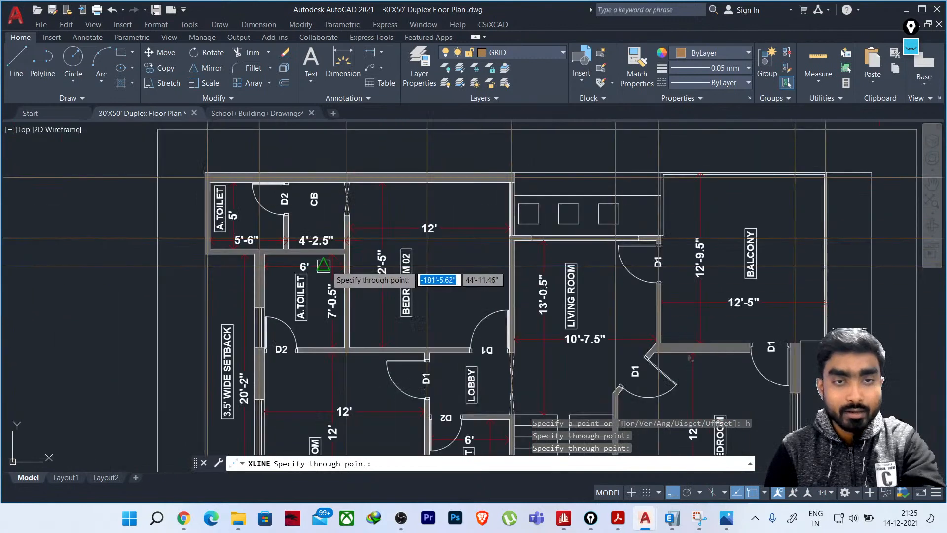
pyautogui.moveTo(325, 262); pyautogui.dragTo(505, 280, button='middle')
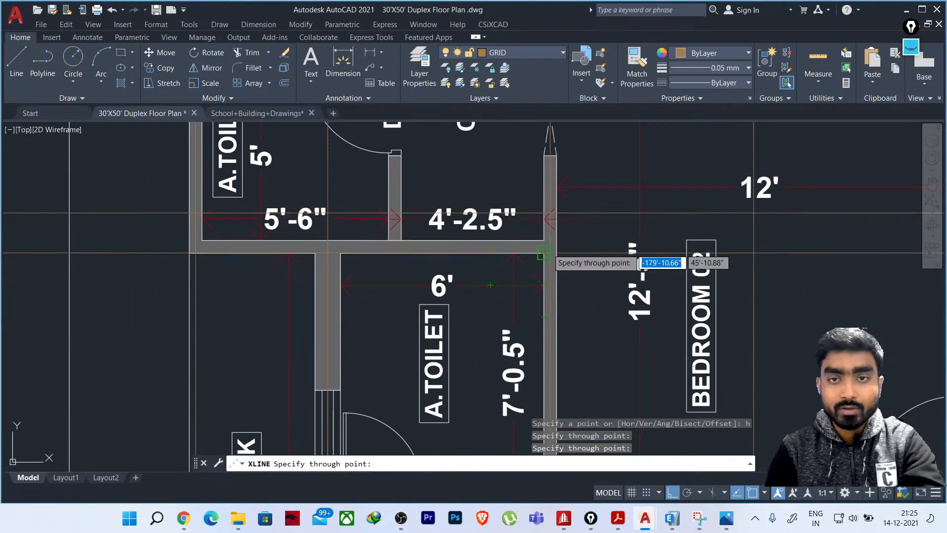
pyautogui.scroll(-4, 490, 256)
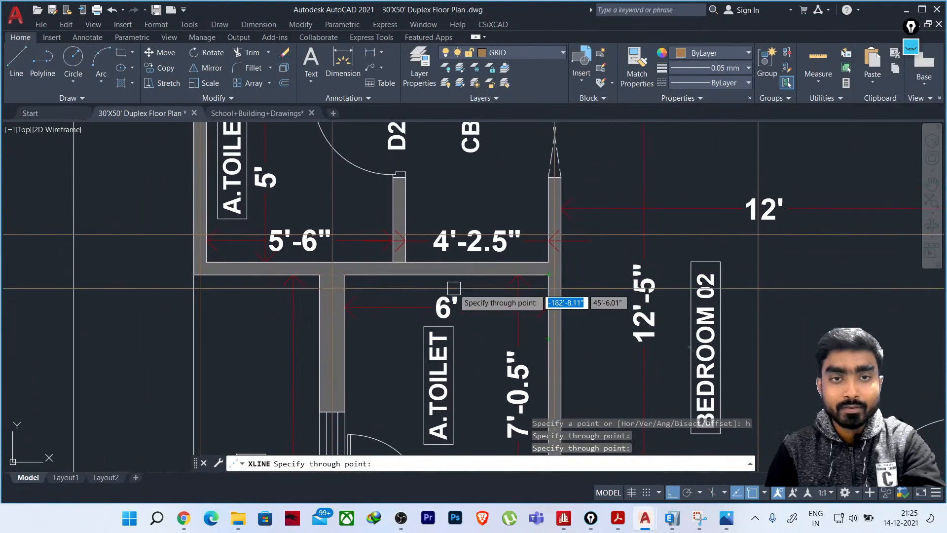
pyautogui.moveTo(490, 335); pyautogui.dragTo(472, 208, button='middle')
pyautogui.scroll(10, 416, 256)
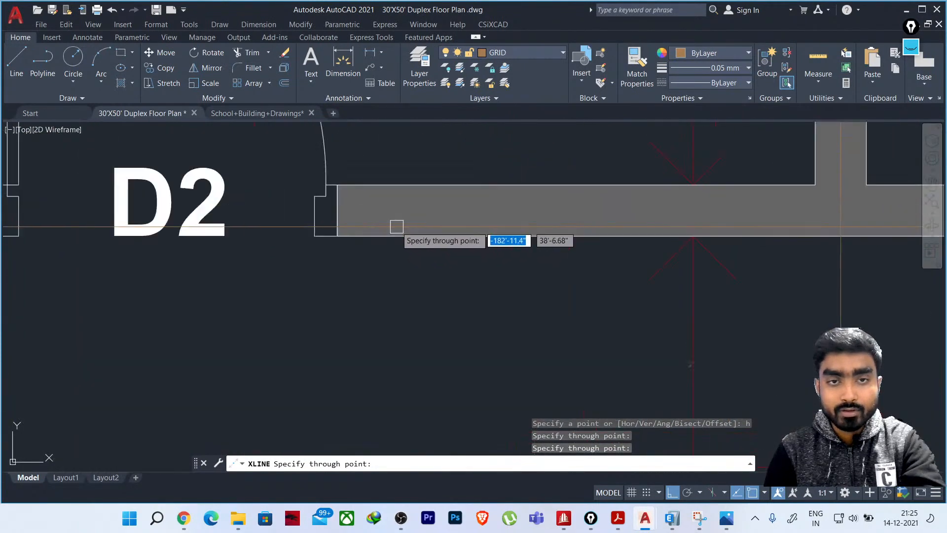
pyautogui.scroll(-10, 465, 338)
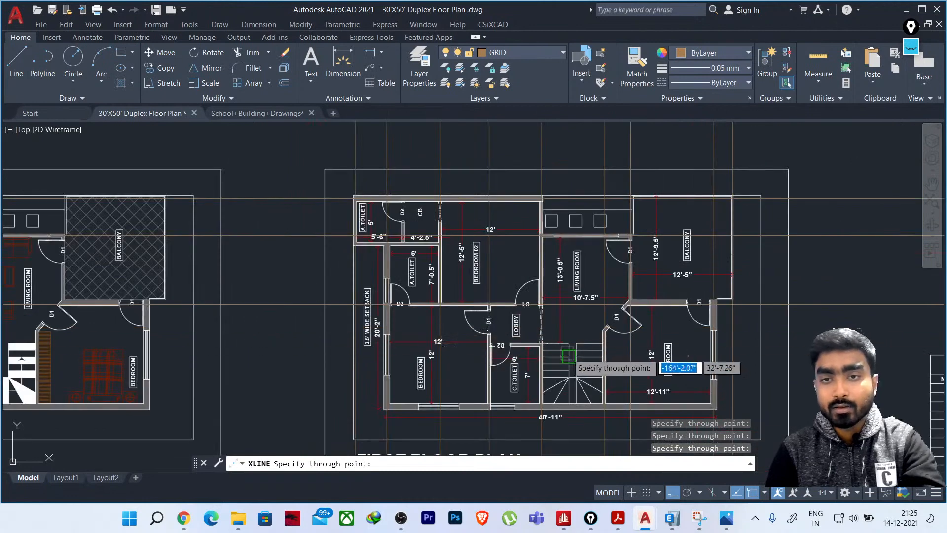
# Examine the alignment of the horizontal grid line with the wall between BALCONY and BEDROOM, and the walls around the LOBBY and stairs
pyautogui.moveTo(567, 363); pyautogui.dragTo(464, 326, button='middle')
pyautogui.scroll(4, 543, 286)
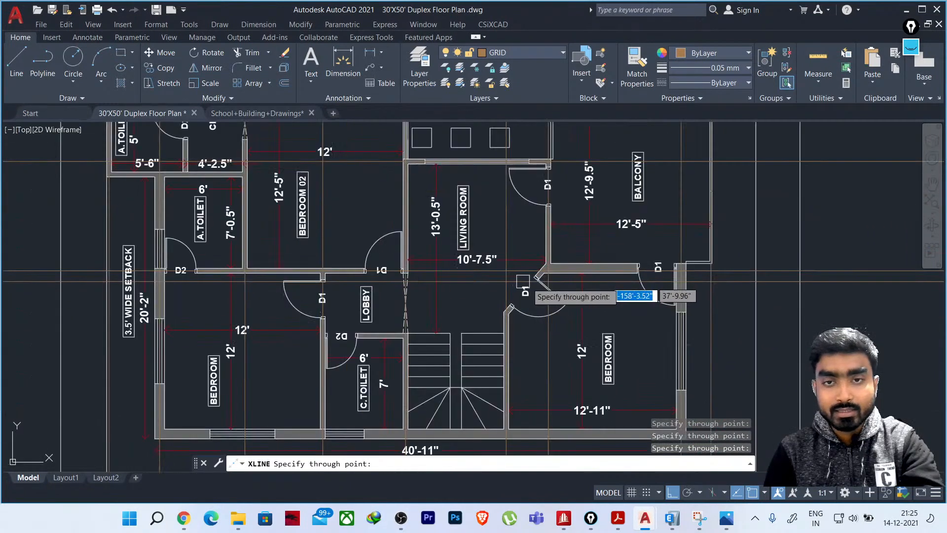
pyautogui.moveTo(504, 303); pyautogui.dragTo(473, 312, button='middle')
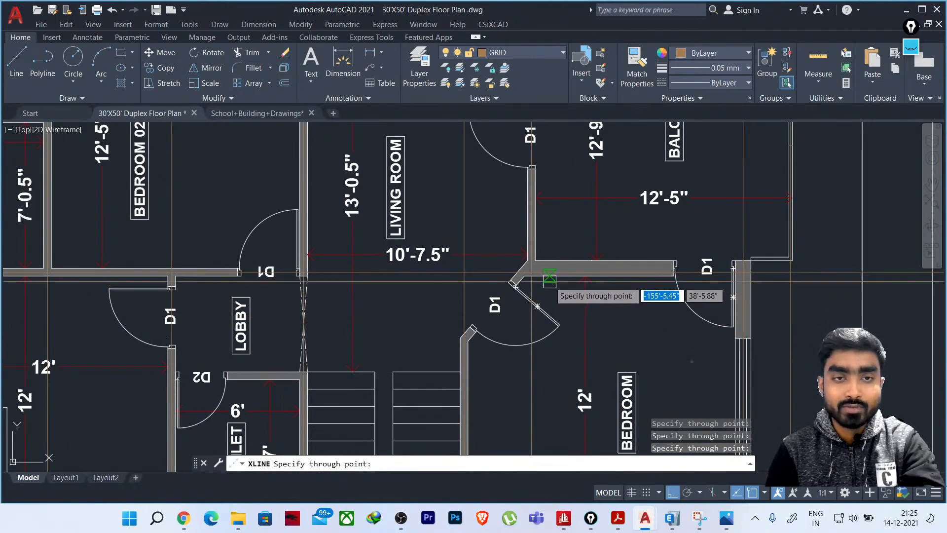
pyautogui.scroll(-3, 398, 268)
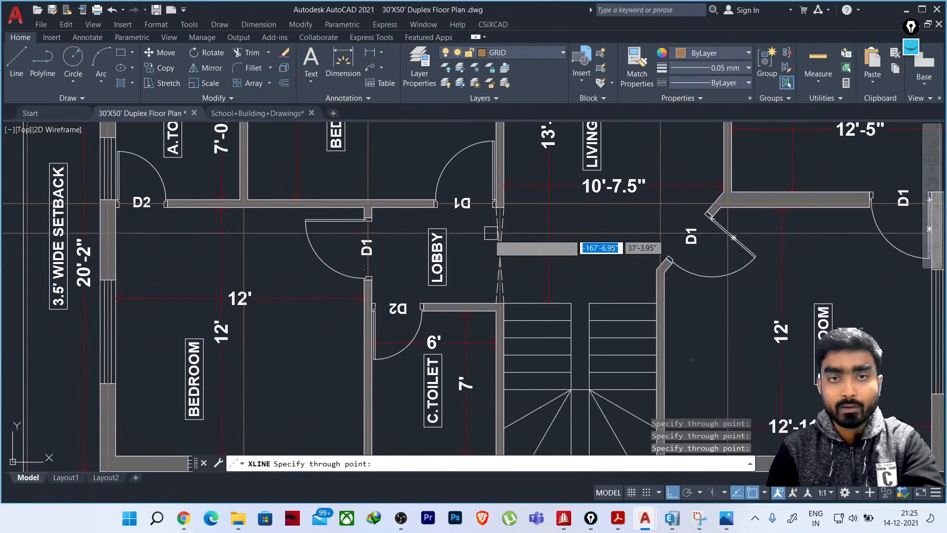
pyautogui.moveTo(454, 371); pyautogui.dragTo(355, 353, button='middle')
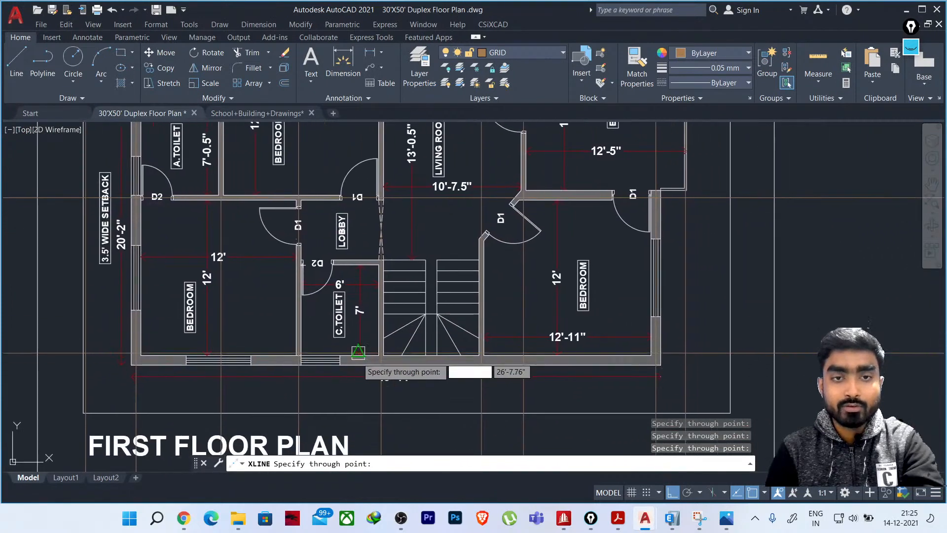
pyautogui.scroll(2, 515, 258)
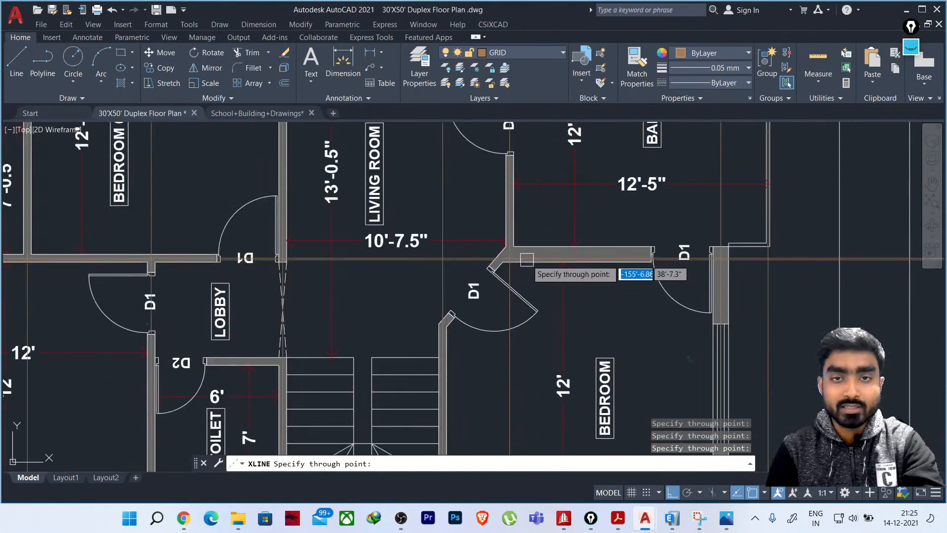
pyautogui.scroll(-3, 509, 327)
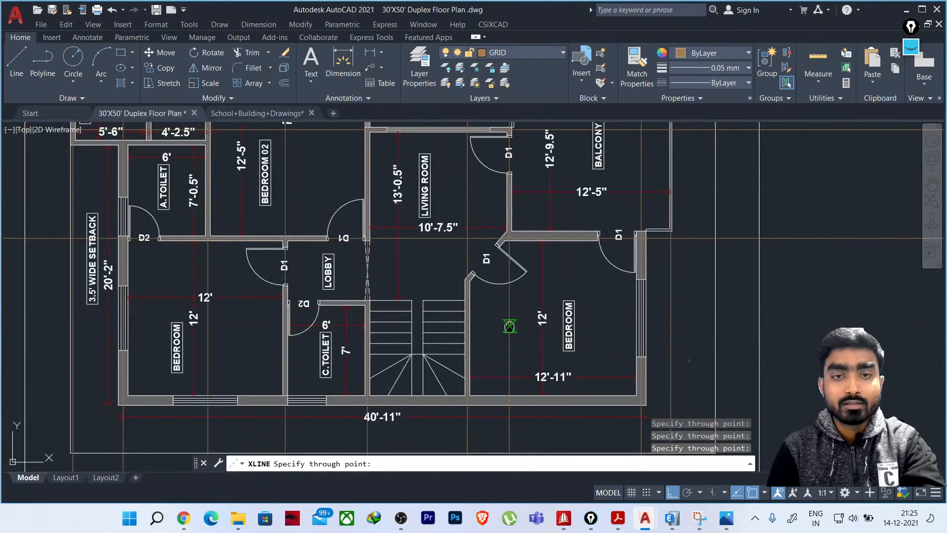
pyautogui.scroll(1, 509, 323)
# Place a horizontal construction line through the centre of the outer wall below BEDROOM and C.TOILET, at the BEDROOM window's wall end
pyautogui.moveTo(510, 323); pyautogui.dragTo(516, 262, button='middle')
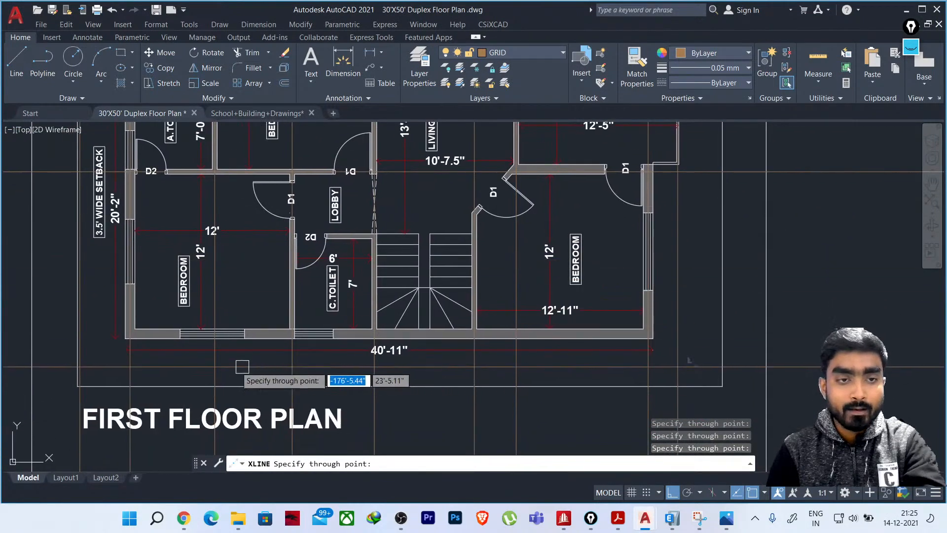
pyautogui.scroll(4, 116, 340)
pyautogui.scroll(-2, 303, 362)
pyautogui.scroll(4, 354, 340)
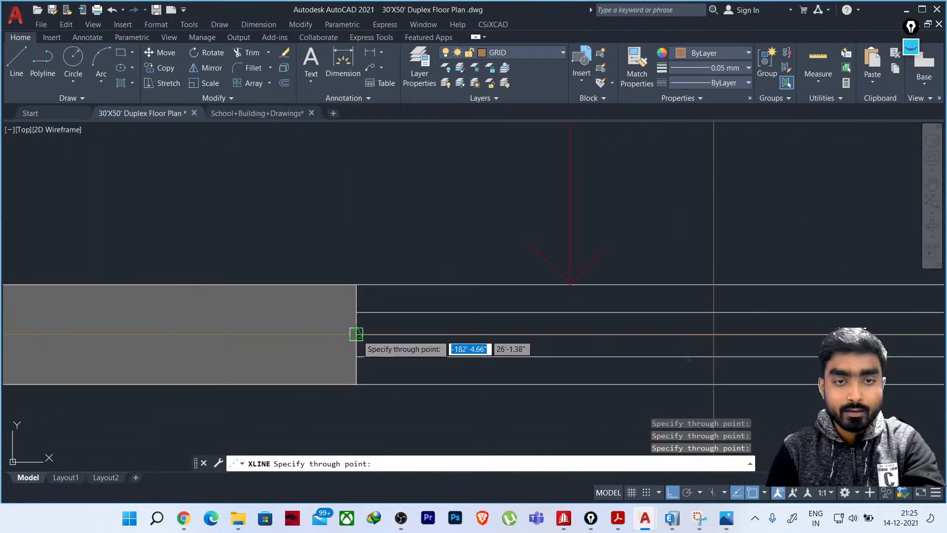
pyautogui.scroll(-4, 356, 333)
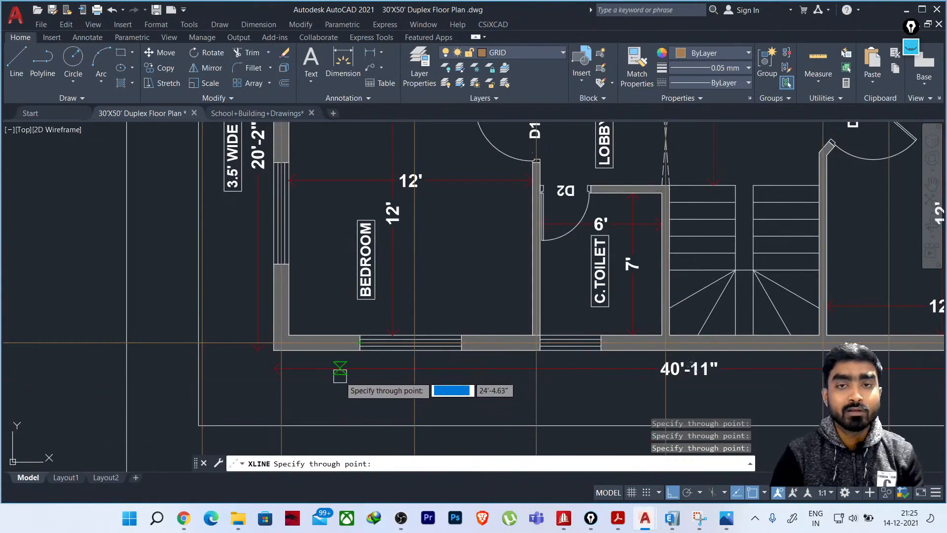
pyautogui.scroll(-3, 339, 375)
pyautogui.moveTo(392, 335); pyautogui.dragTo(363, 398, button='middle')
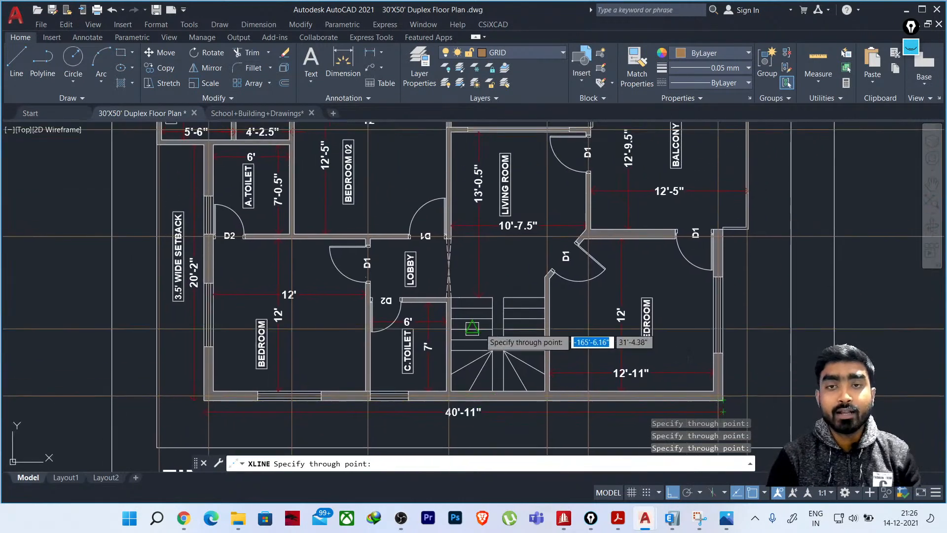
pyautogui.moveTo(489, 316); pyautogui.dragTo(468, 366, button='middle')
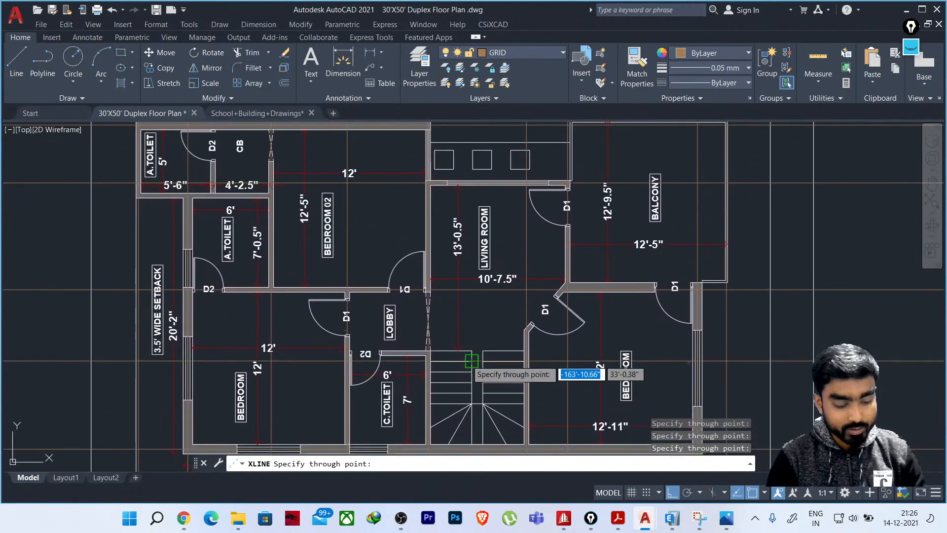
pyautogui.scroll(-3, 471, 361)
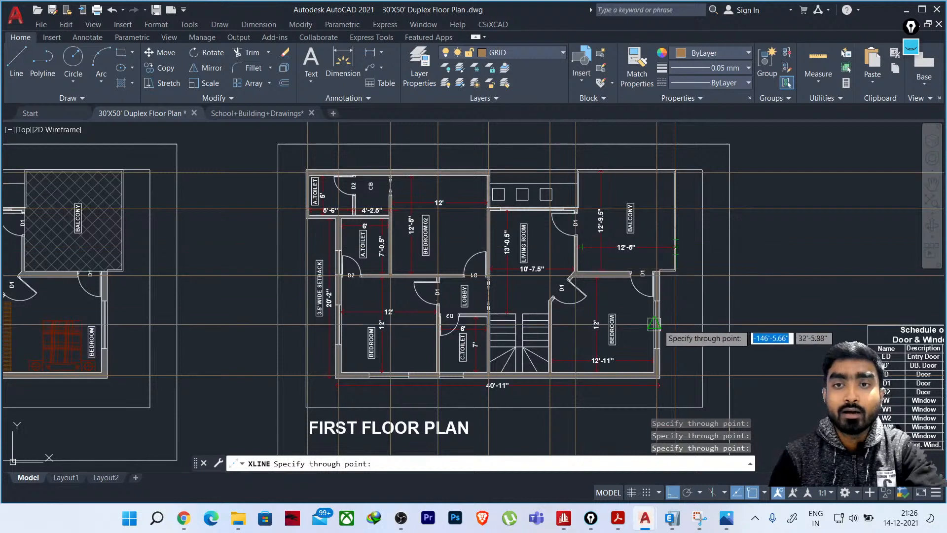
pyautogui.scroll(1, 519, 338)
pyautogui.moveTo(518, 337); pyautogui.dragTo(520, 285, button='middle')
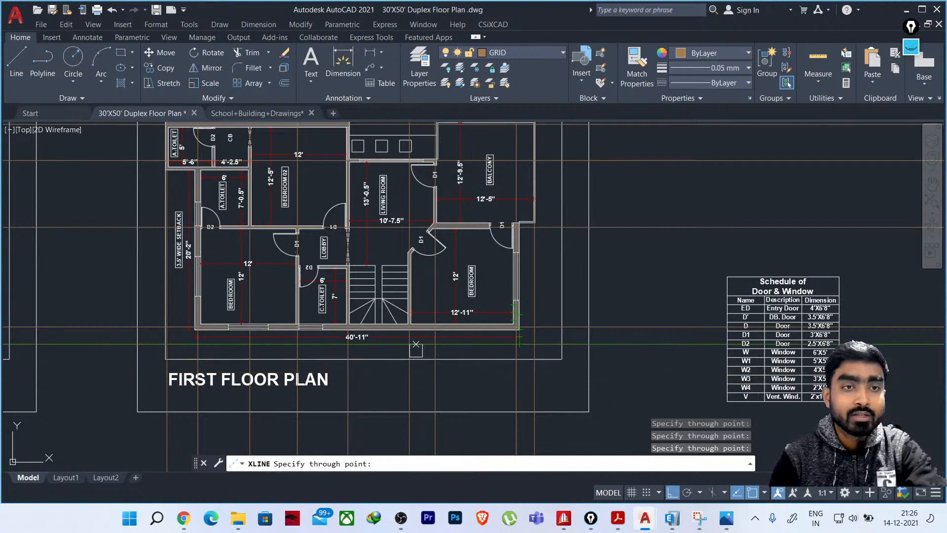
# Examine the first floor plan's rooms, stairs and toilet walls for walls that lack a horizontal grid line through their centre
pyautogui.moveTo(330, 295)
pyautogui.mouseDown(button='middle')
pyautogui.moveTo(352, 366)
pyautogui.moveTo(366, 354)
pyautogui.mouseUp(button='middle')
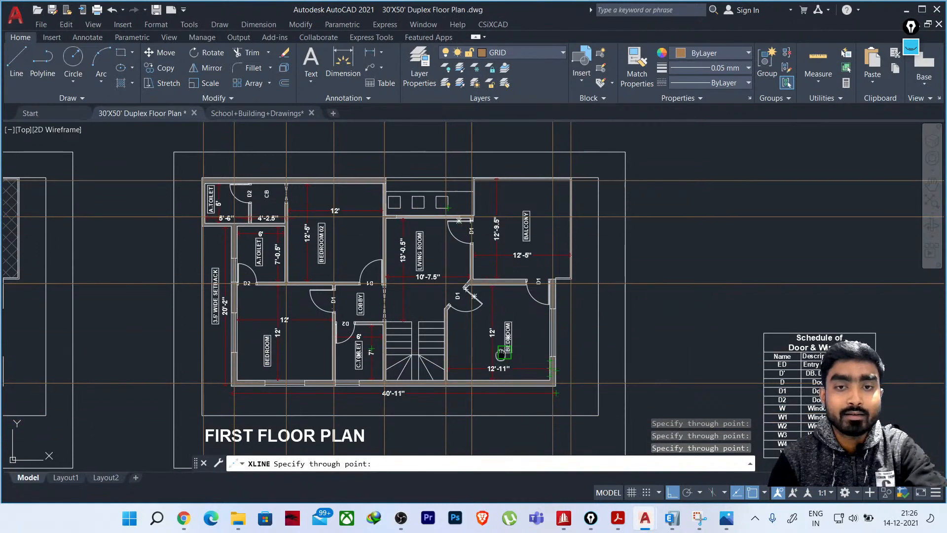
pyautogui.moveTo(568, 337)
pyautogui.mouseDown(button='middle')
pyautogui.moveTo(574, 276)
pyautogui.moveTo(515, 332)
pyautogui.mouseUp(button='middle')
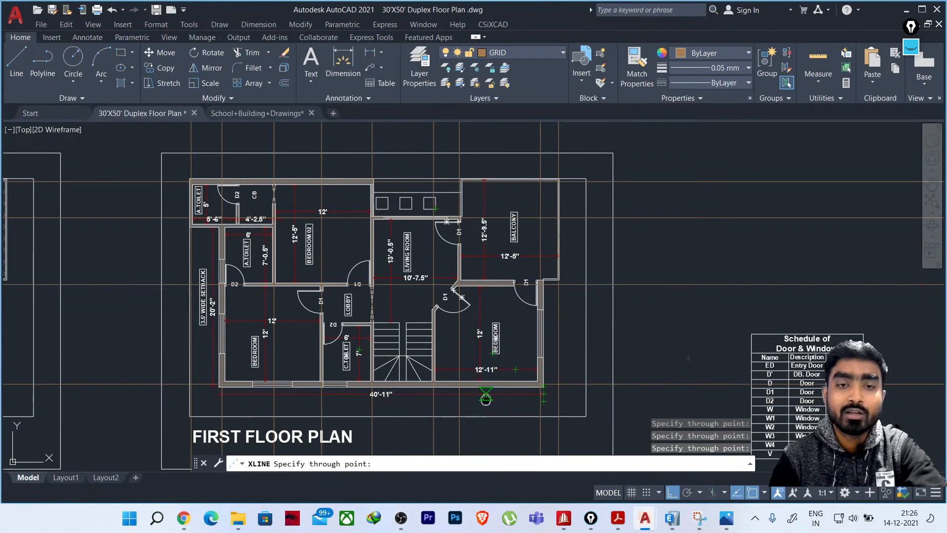
pyautogui.moveTo(486, 399); pyautogui.dragTo(542, 393, button='middle')
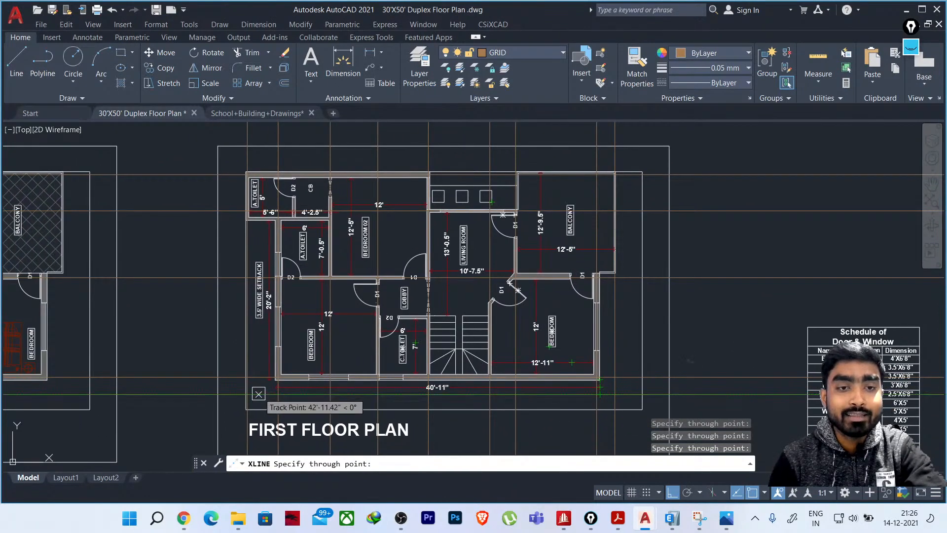
pyautogui.scroll(3, 259, 393)
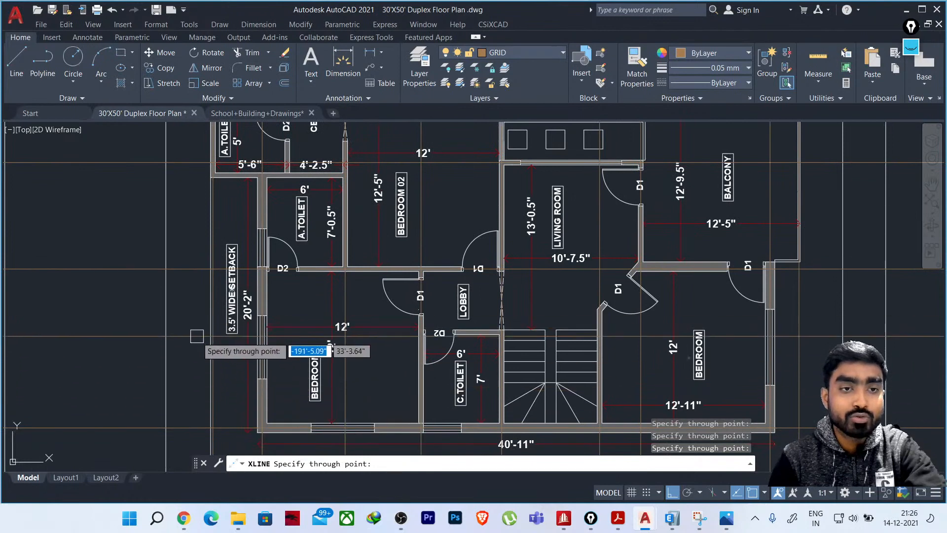
pyautogui.moveTo(688, 257); pyautogui.dragTo(572, 338, button='middle')
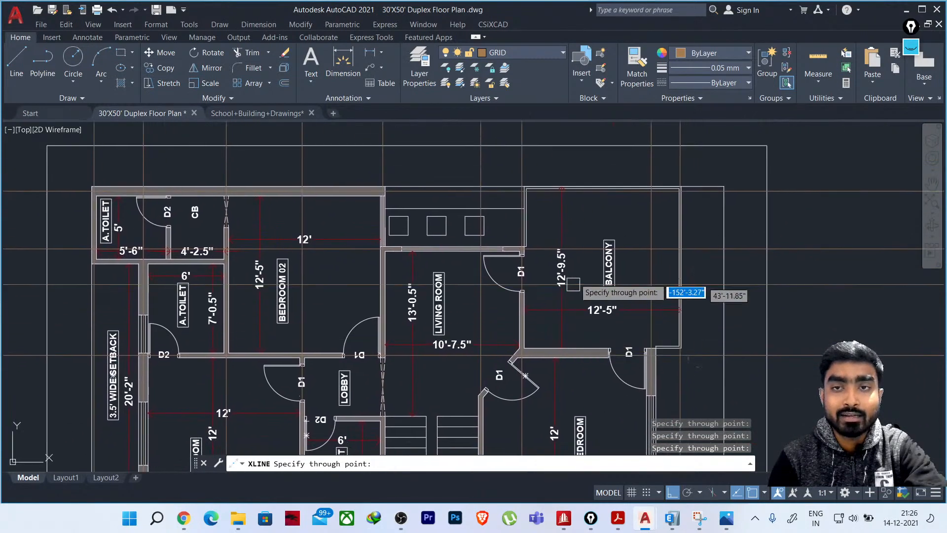
pyautogui.scroll(-3, 580, 246)
pyautogui.moveTo(654, 275); pyautogui.dragTo(639, 211, button='middle')
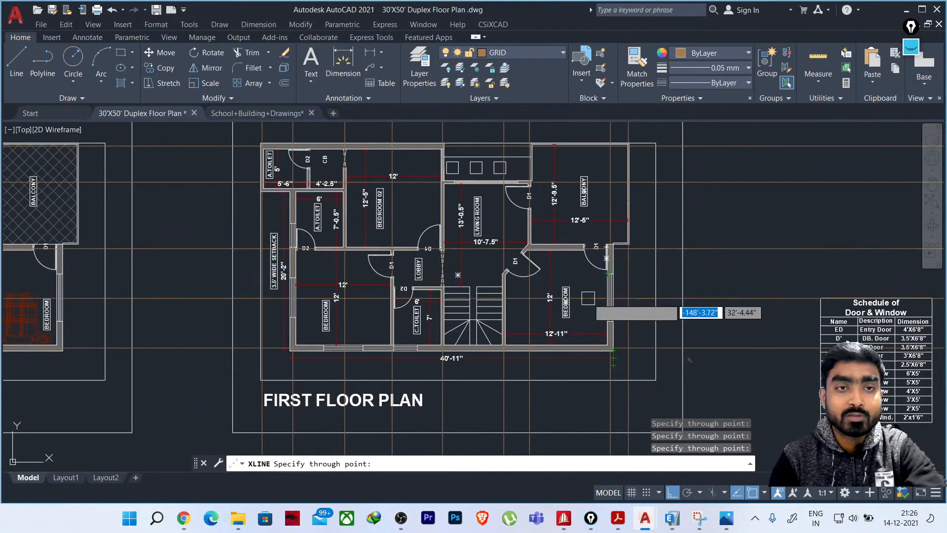
pyautogui.scroll(3, 636, 380)
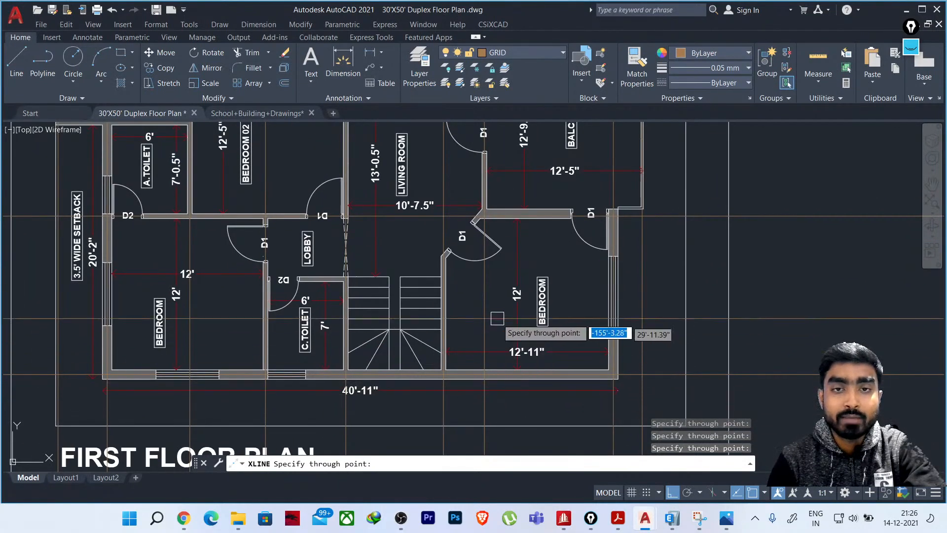
pyautogui.moveTo(499, 316); pyautogui.dragTo(494, 379, button='middle')
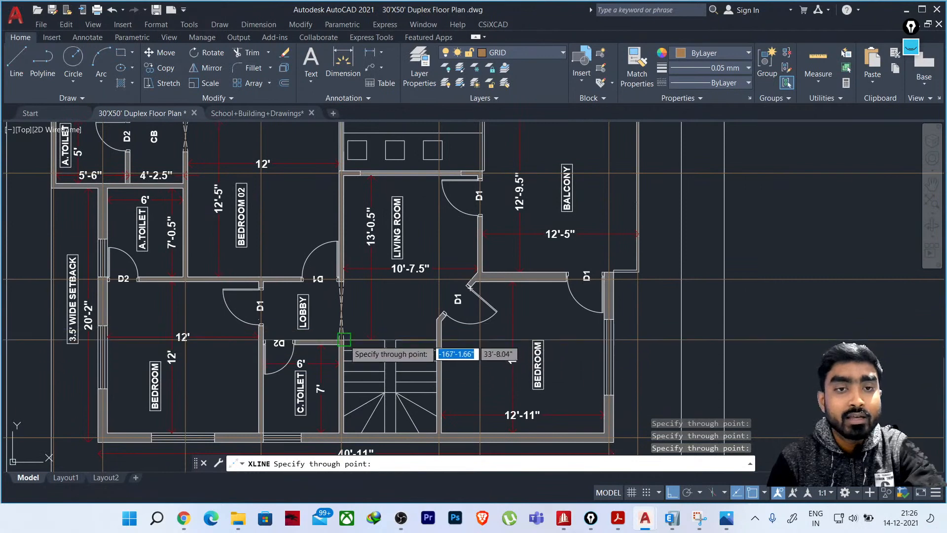
pyautogui.moveTo(344, 325); pyautogui.dragTo(375, 377, button='middle')
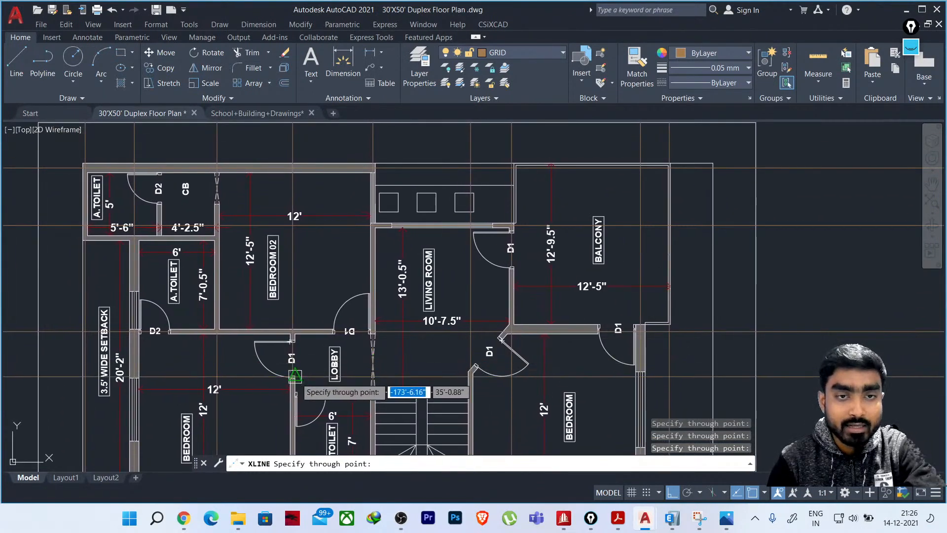
pyautogui.moveTo(457, 364); pyautogui.dragTo(401, 349, button='middle')
pyautogui.scroll(2, 395, 204)
pyautogui.scroll(-2, 384, 256)
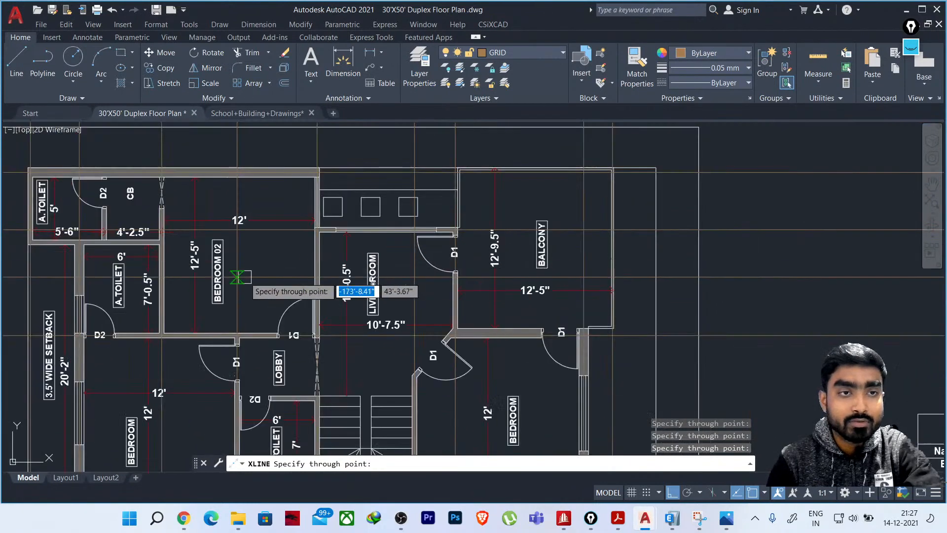
pyautogui.moveTo(244, 277); pyautogui.dragTo(391, 277, button='middle')
pyautogui.scroll(2, 249, 257)
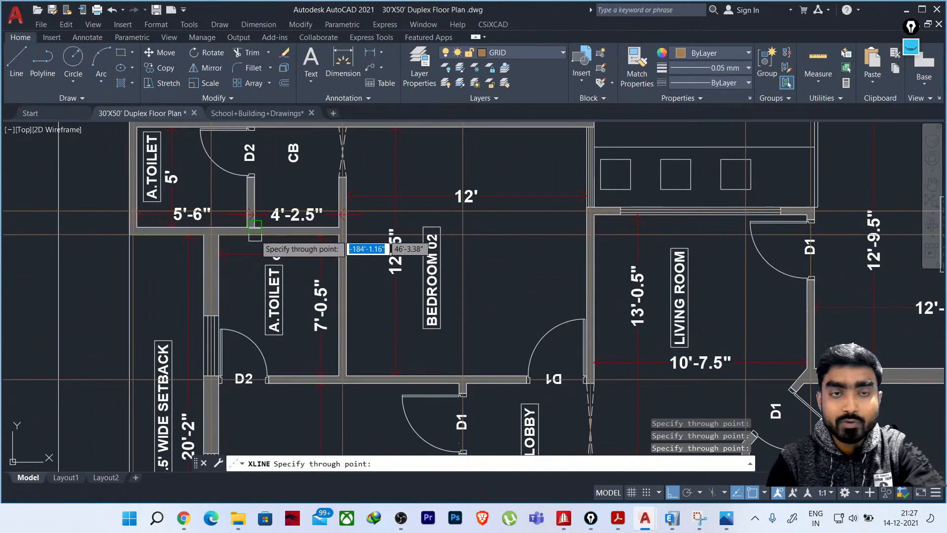
# Place a horizontal construction line through the centre of the wall between LOBBY and C.TOILET, at the D2 door opening's wall end
pyautogui.scroll(-2, 349, 260)
pyautogui.moveTo(465, 332); pyautogui.dragTo(432, 241, button='middle')
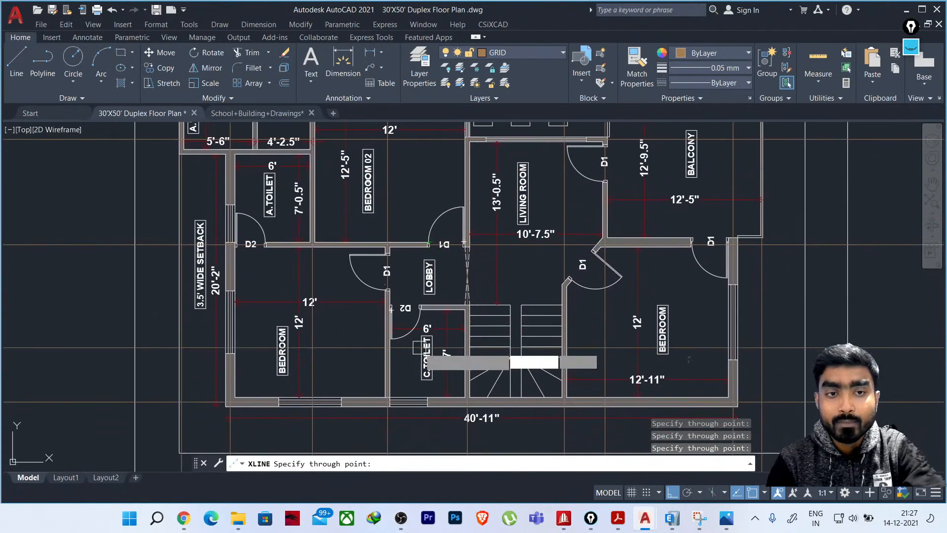
pyautogui.moveTo(546, 406); pyautogui.dragTo(488, 402, button='middle')
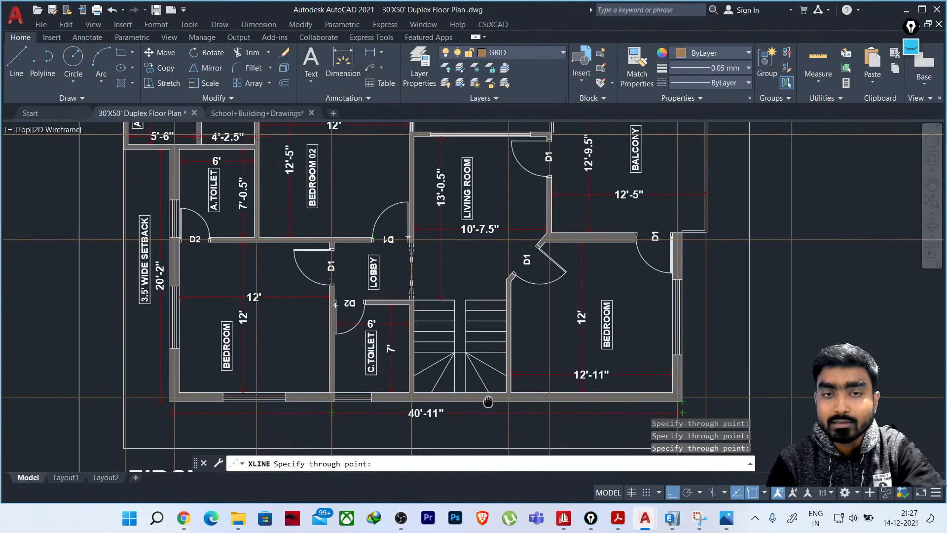
pyautogui.scroll(7, 340, 296)
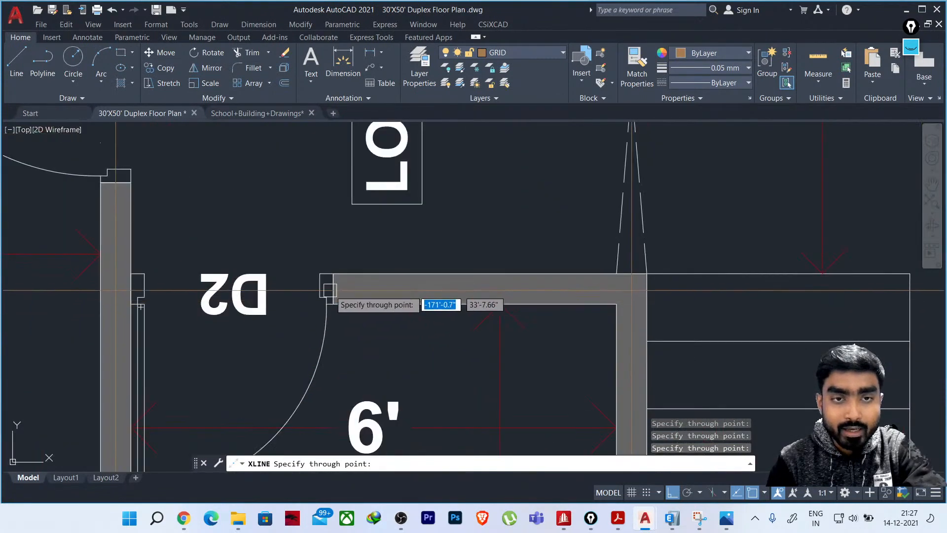
pyautogui.scroll(-7, 333, 288)
pyautogui.scroll(3, 583, 320)
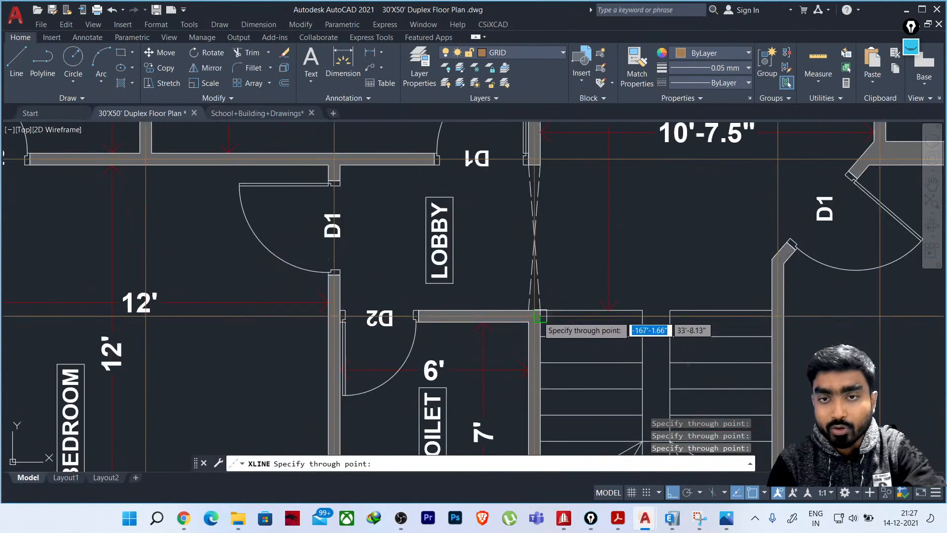
pyautogui.scroll(-5, 539, 331)
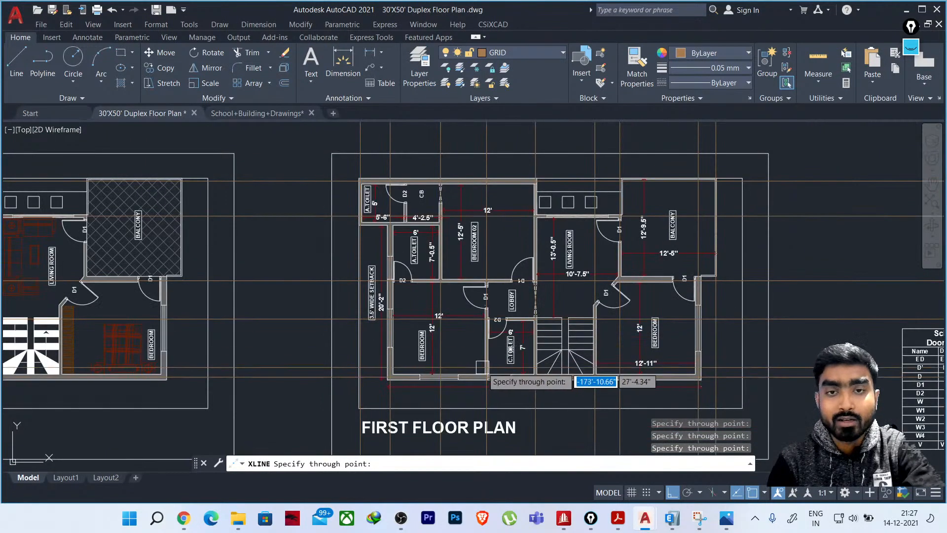
# End the construction line command and draw a 4.5" vertical helper line across the thickness of the wall between the two A.TOILET rooms
pyautogui.scroll(8, 406, 232)
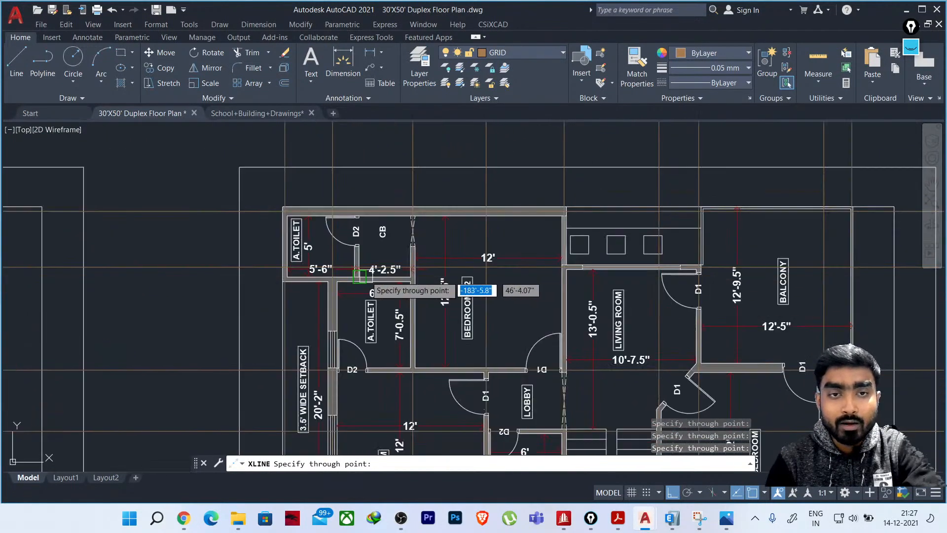
pyautogui.press('Escape')
pyautogui.press('Escape')
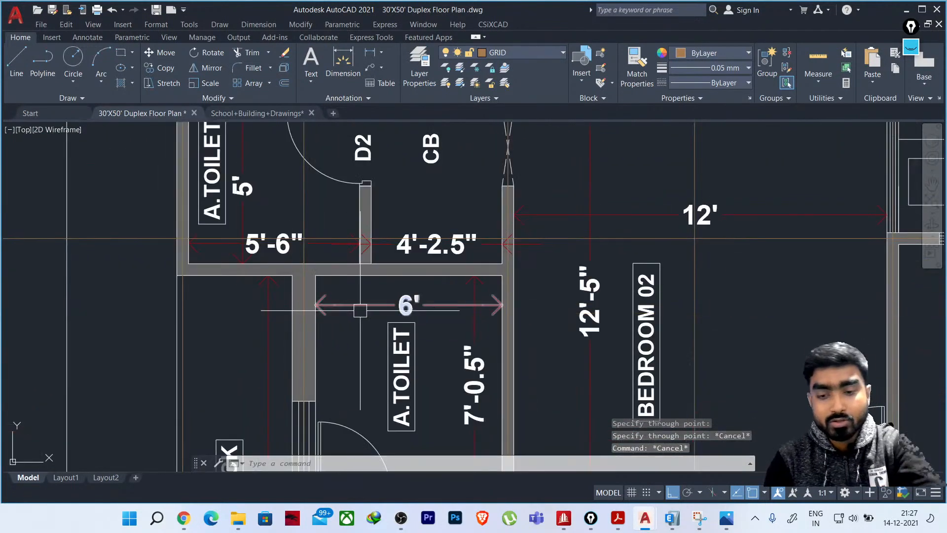
pyautogui.write('l')
pyautogui.press('Return')
pyautogui.scroll(5, 334, 265)
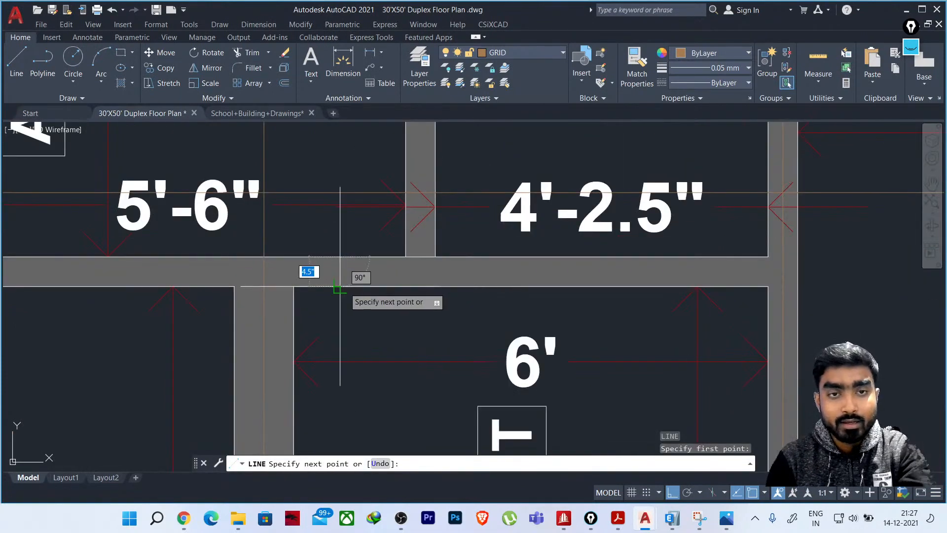
pyautogui.click(340, 286)
pyautogui.press('Return')
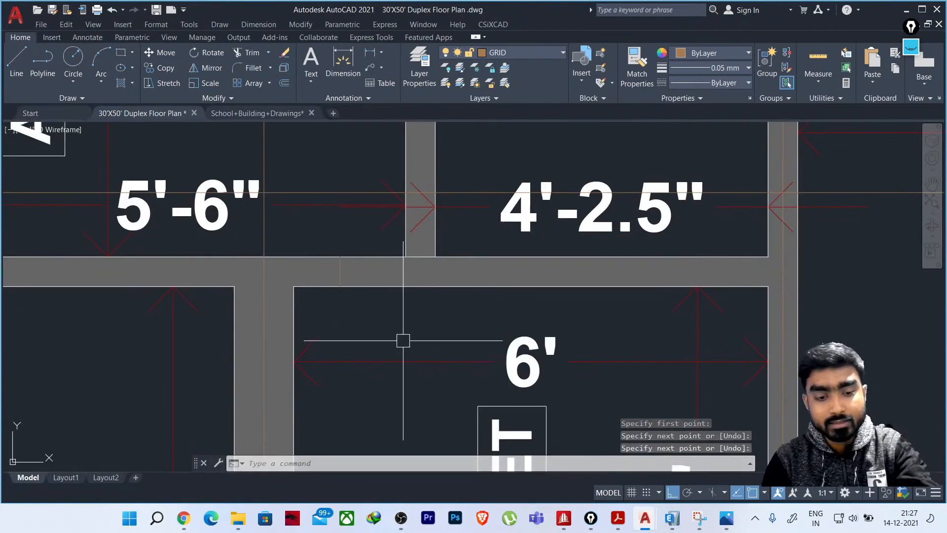
# Place a horizontal construction line through the midpoint of the helper line in the wall between the two A.TOILET rooms
pyautogui.write('xl')
pyautogui.press('Return')
pyautogui.write('h')
pyautogui.press('Return')
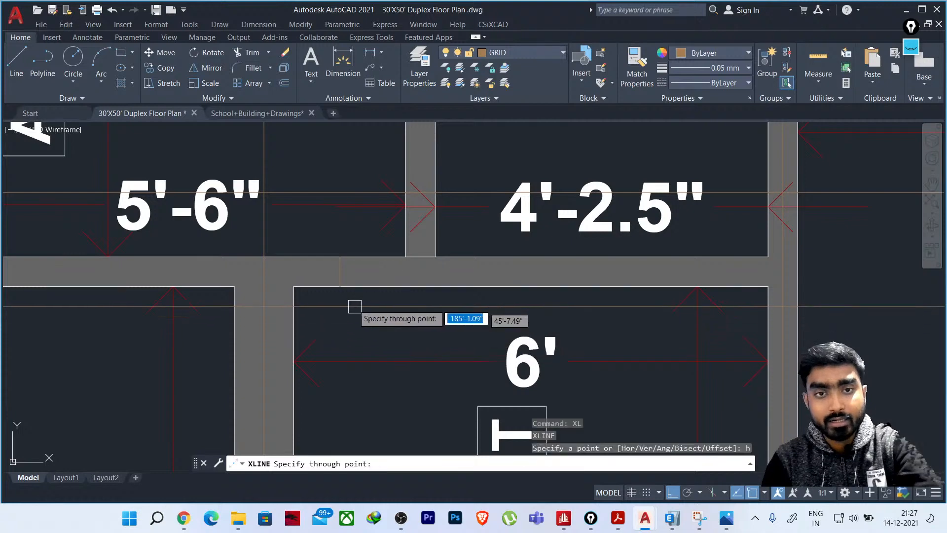
pyautogui.click(340, 271)
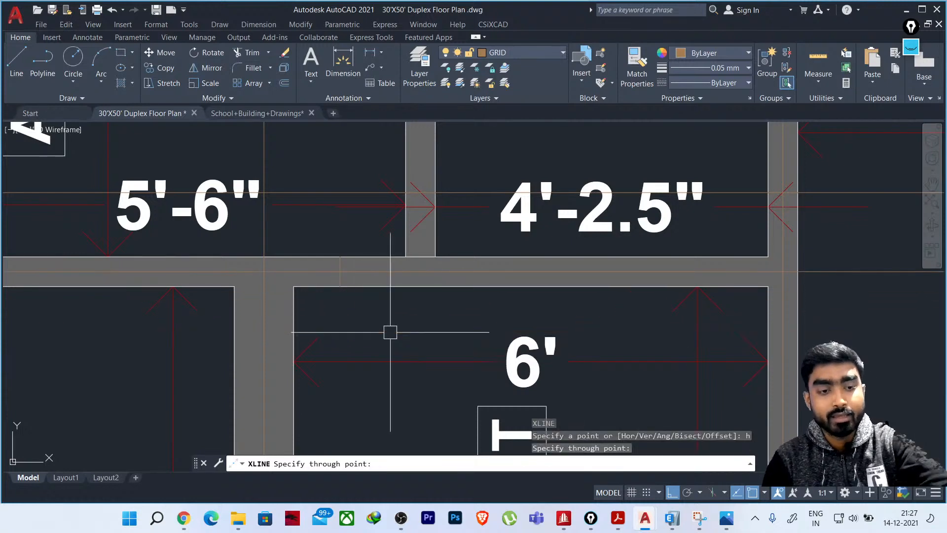
pyautogui.press('Escape')
# Delete the short vertical helper line in the wall between the two A.TOILET rooms
pyautogui.click(328, 242)
pyautogui.click(362, 299)
pyautogui.press('Delete')
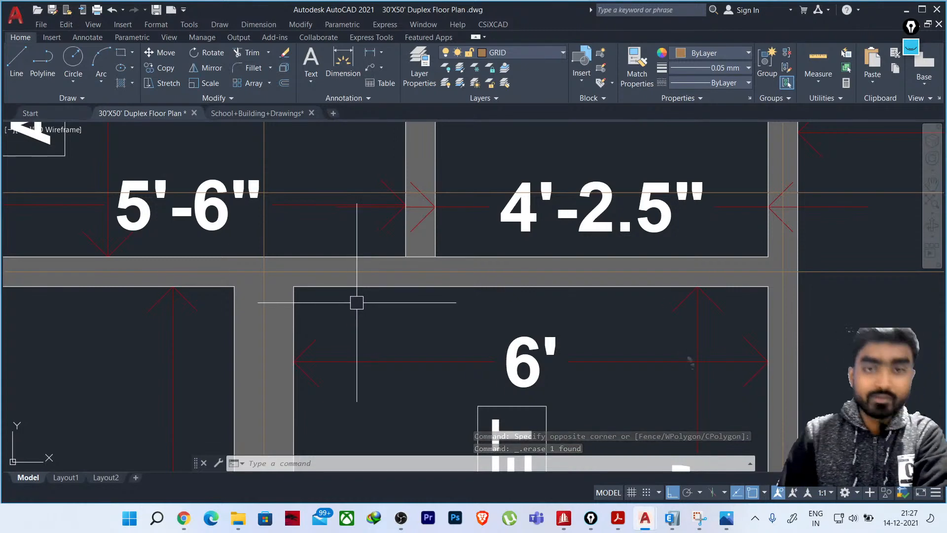
# Check the layer of the first floor plan's outer frame and title, and turn off the DIMENSION layer
pyautogui.scroll(-4, 357, 302)
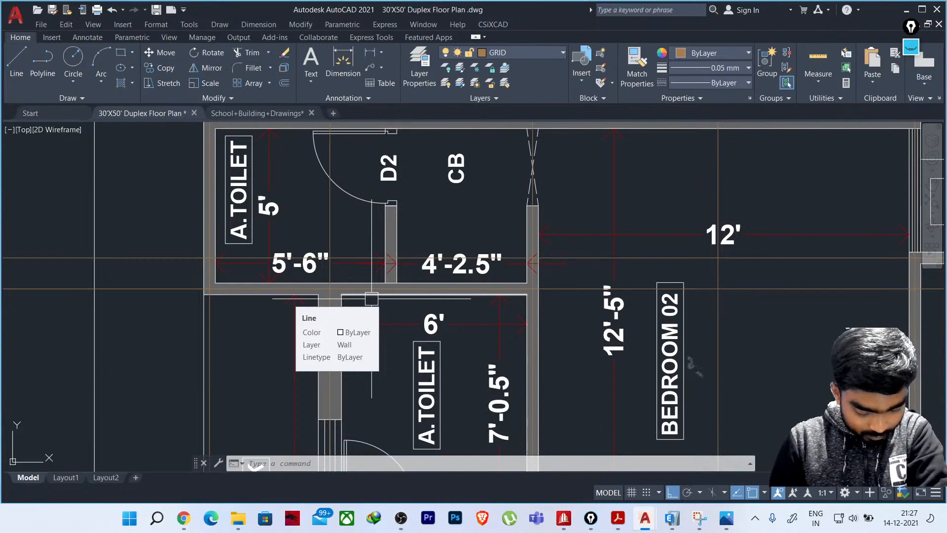
pyautogui.scroll(-8, 371, 299)
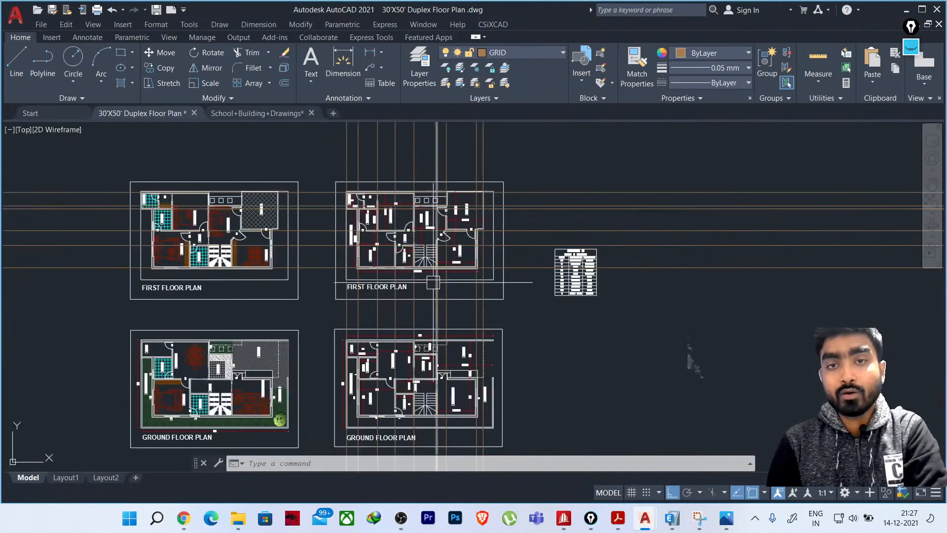
pyautogui.scroll(3, 405, 318)
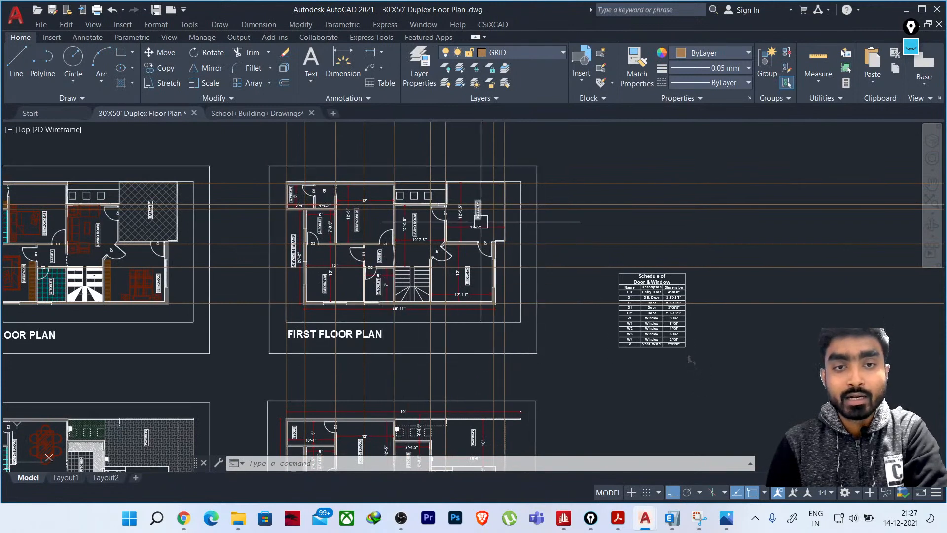
pyautogui.scroll(2, 368, 344)
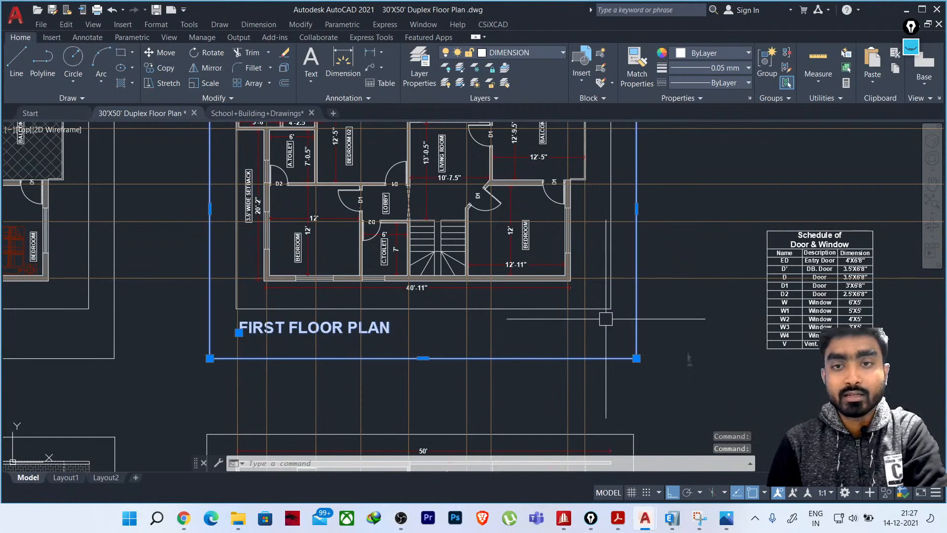
pyautogui.click(532, 53)
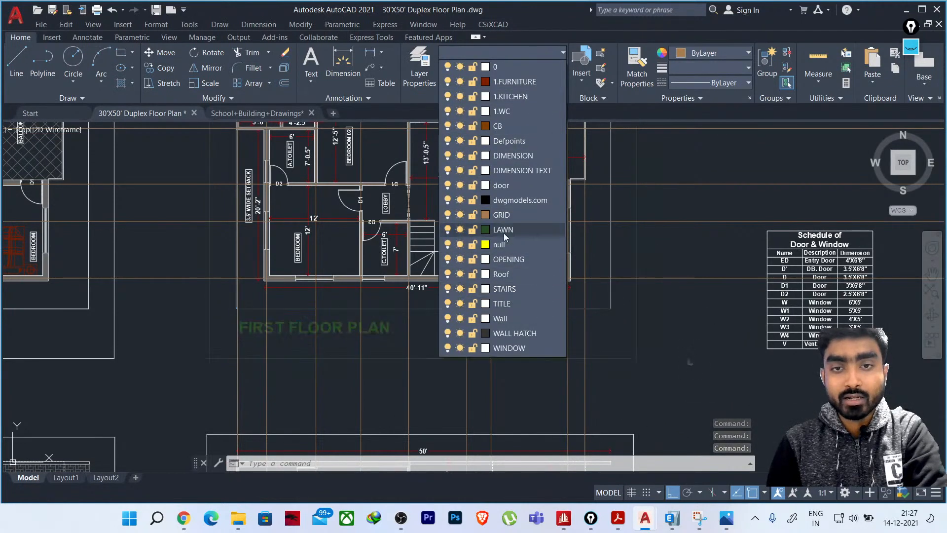
pyautogui.click(449, 157)
pyautogui.click(647, 317)
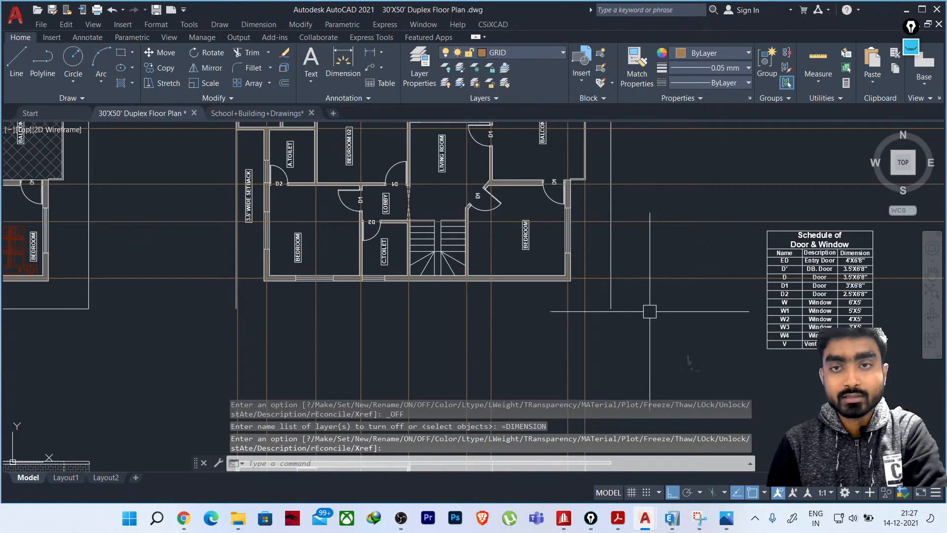
# Select the plot boundary lines around the first floor plan to identify their layer, and turn off the Wall layer
pyautogui.scroll(-3, 636, 321)
pyautogui.click(587, 321)
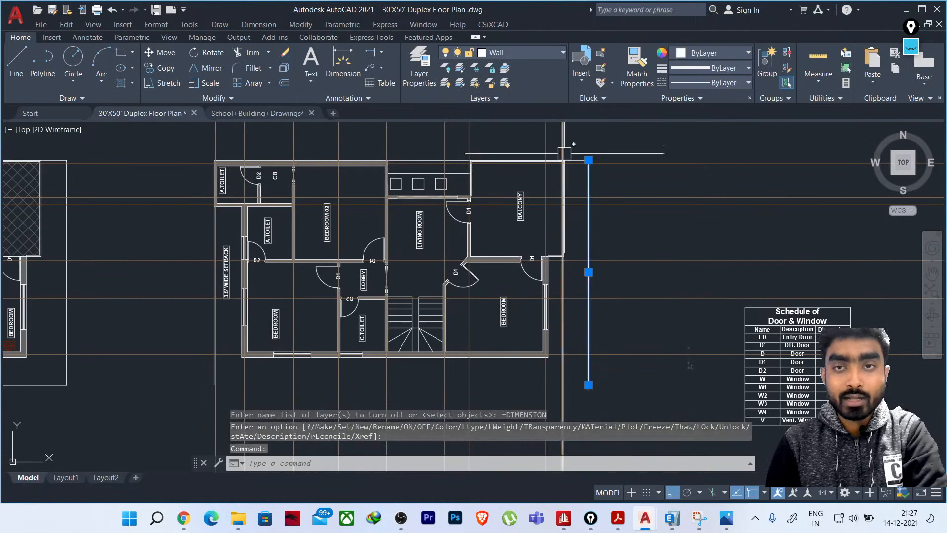
pyautogui.scroll(2, 565, 148)
pyautogui.scroll(-3, 565, 174)
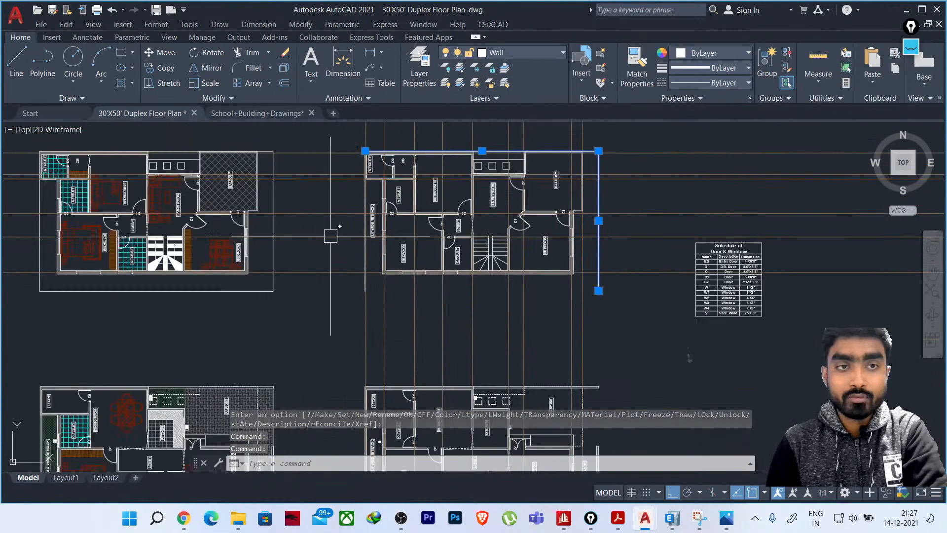
pyautogui.scroll(2, 370, 281)
pyautogui.scroll(4, 362, 282)
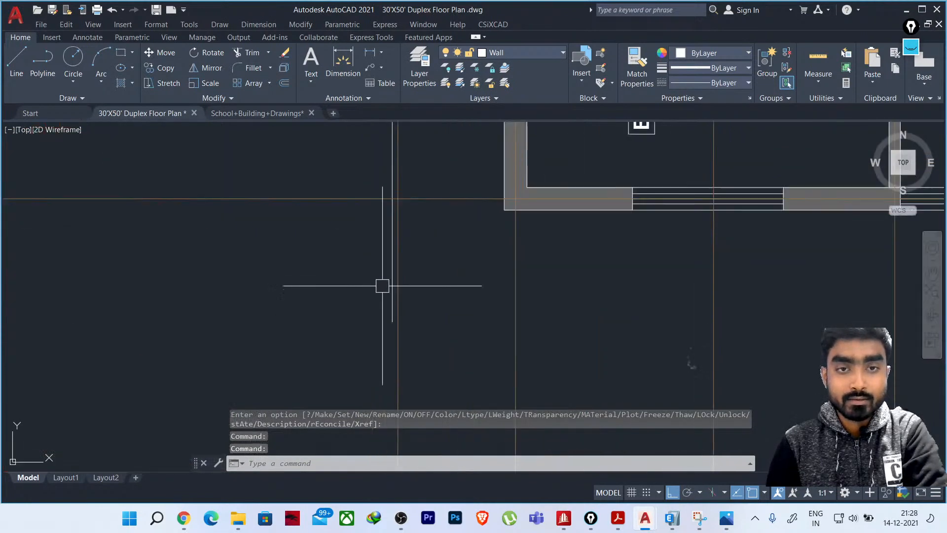
pyautogui.scroll(-4, 388, 286)
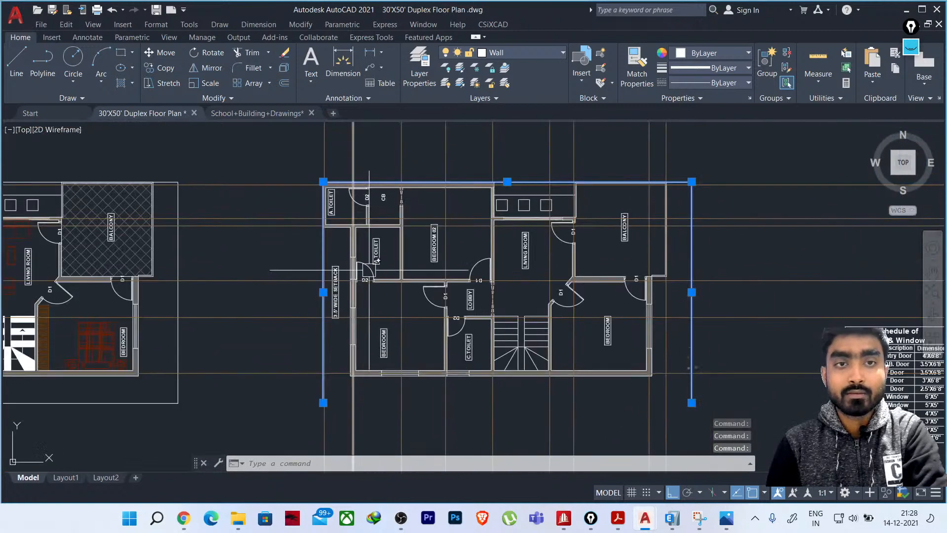
pyautogui.click(512, 52)
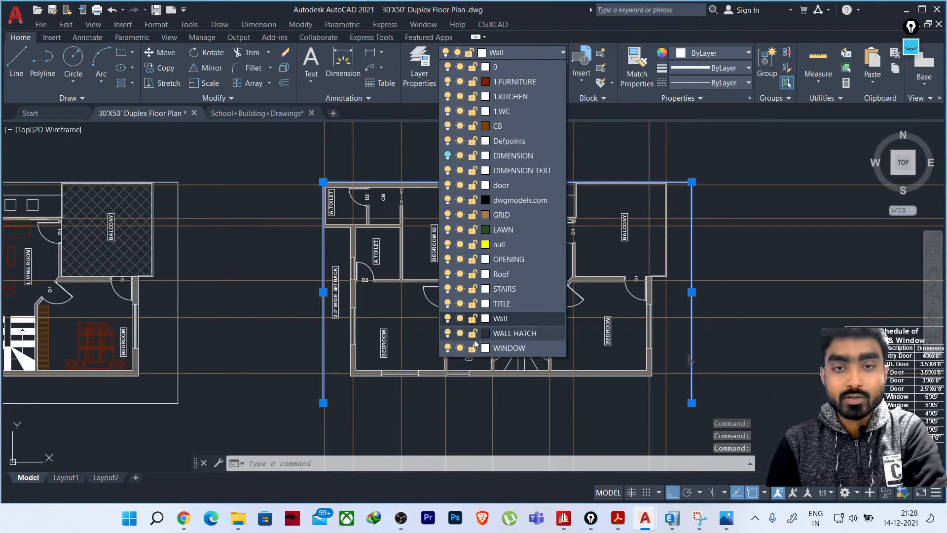
pyautogui.click(448, 318)
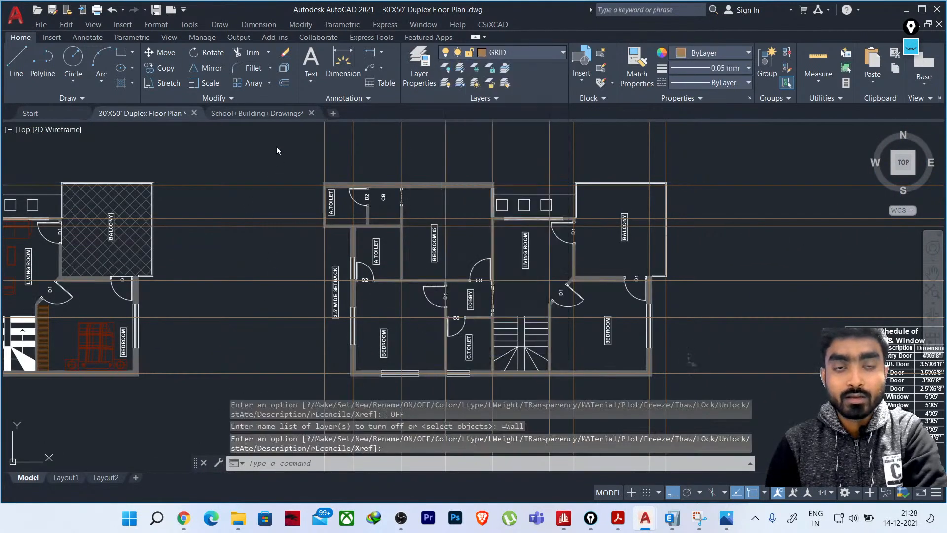
# Draw a rectangle around the first floor plan, slightly outside its outer walls, as a trimming boundary for the grid lines
pyautogui.moveTo(711, 243); pyautogui.dragTo(621, 157, button='middle')
pyautogui.scroll(-2, 586, 243)
pyautogui.moveTo(572, 250); pyautogui.dragTo(527, 265, button='middle')
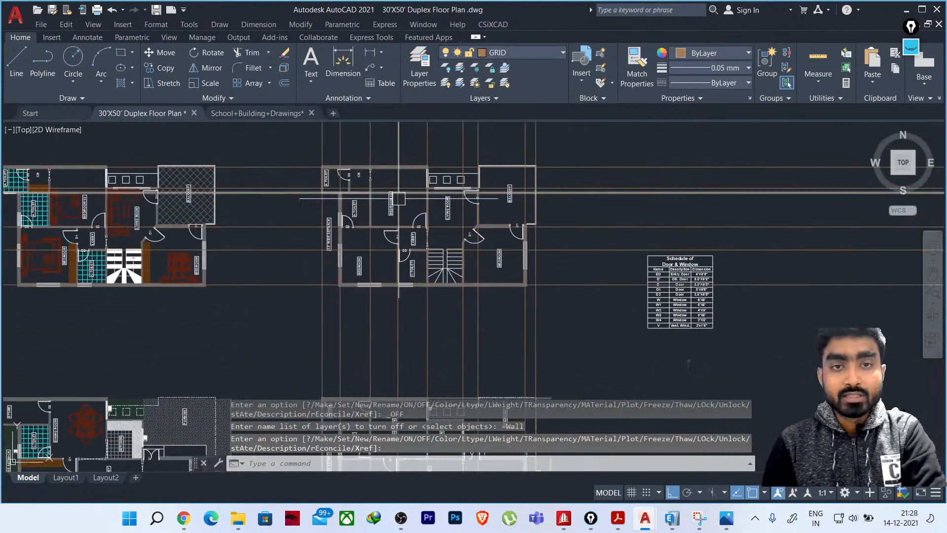
pyautogui.scroll(2, 393, 222)
pyautogui.scroll(-2, 395, 316)
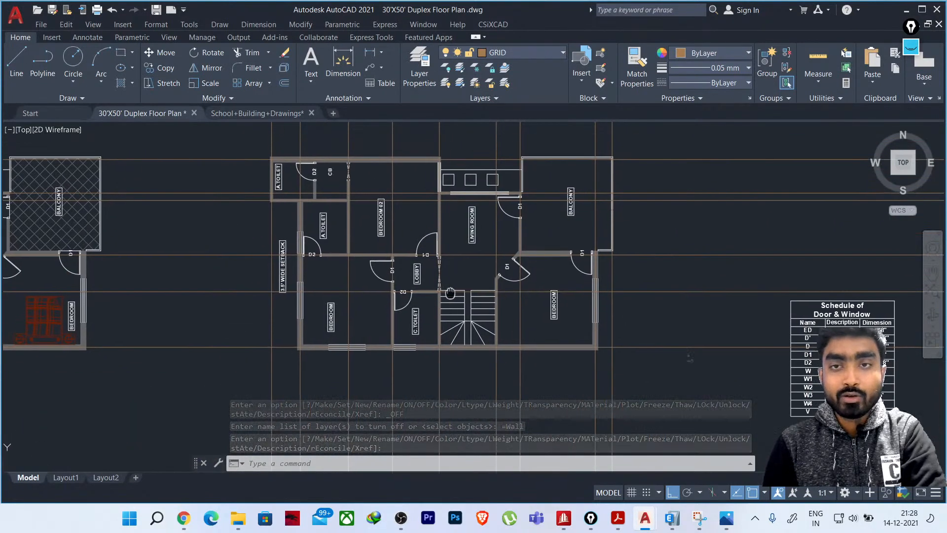
pyautogui.click(120, 53)
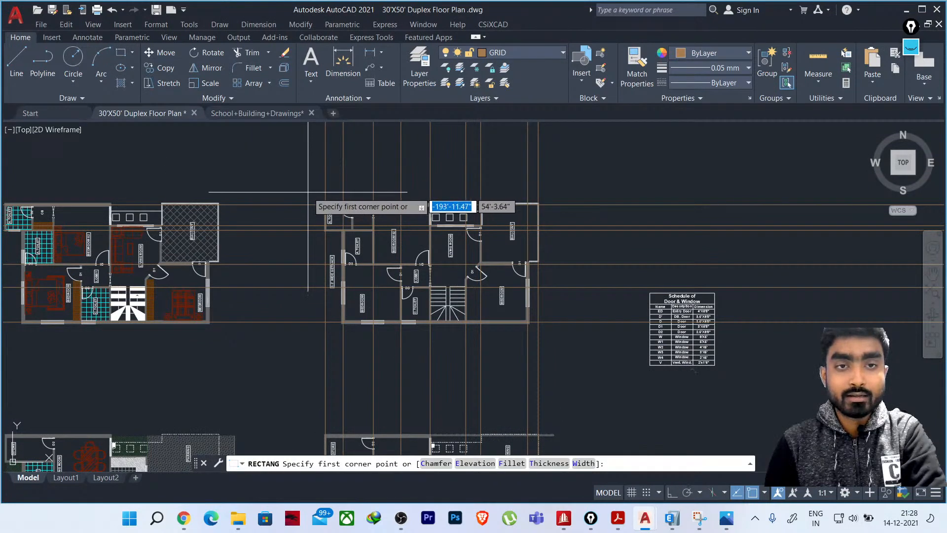
pyautogui.click(309, 192)
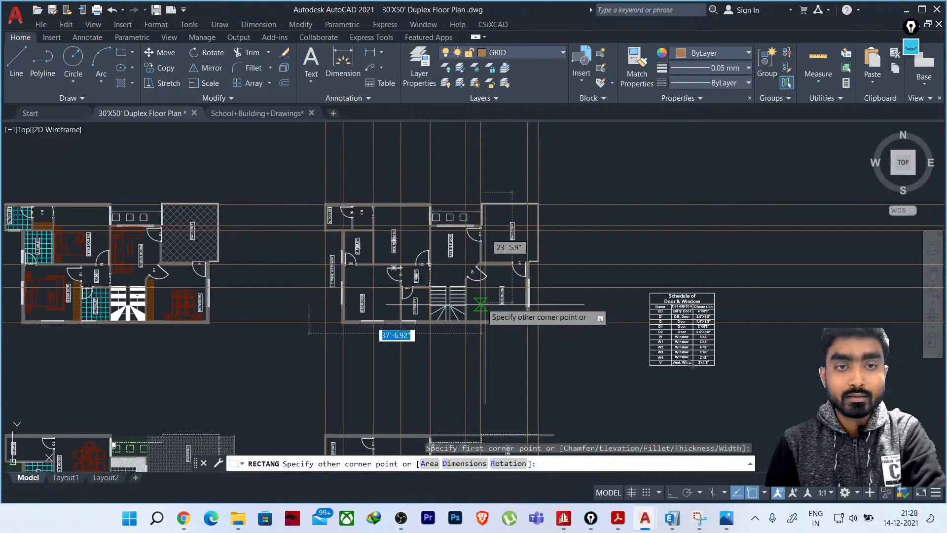
pyautogui.click(551, 337)
# Trim the horizontal and vertical construction lines on all four sides outside the rectangle around the first floor plan
pyautogui.write('tr')
pyautogui.press('Return')
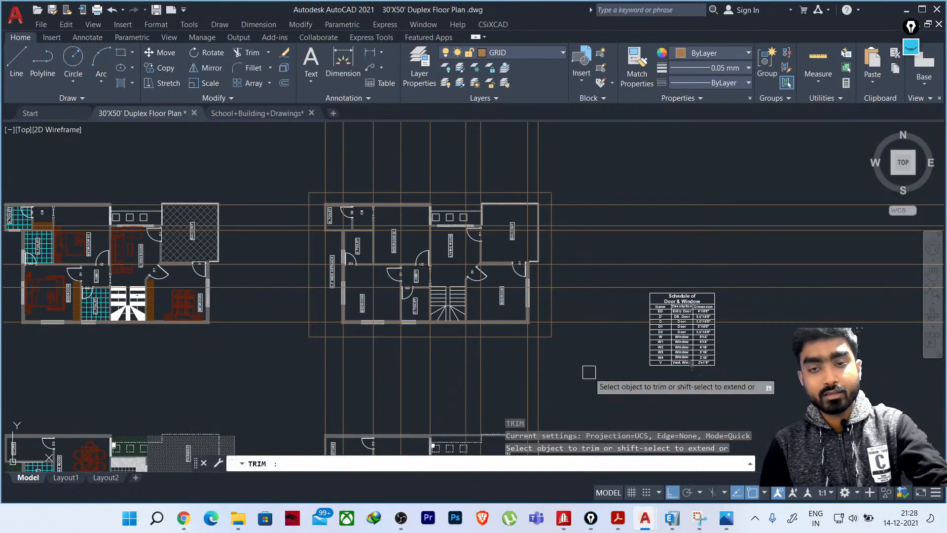
pyautogui.moveTo(602, 164); pyautogui.dragTo(613, 349)
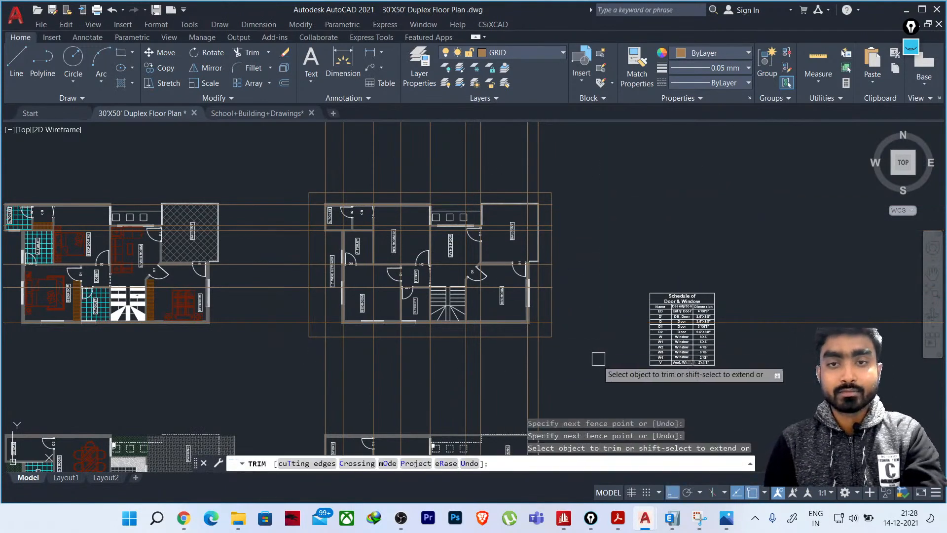
pyautogui.moveTo(277, 363)
pyautogui.mouseDown()
pyautogui.moveTo(498, 381)
pyautogui.moveTo(563, 372)
pyautogui.mouseUp()
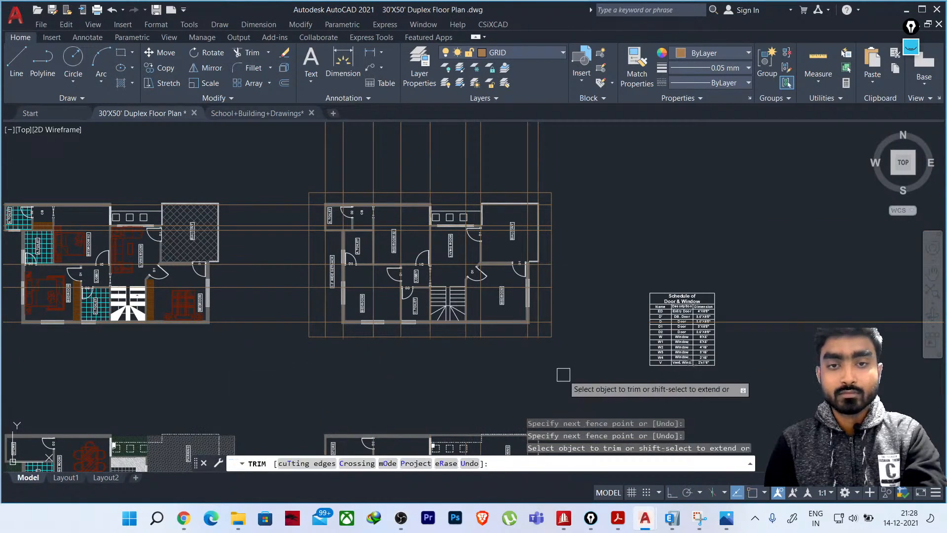
pyautogui.moveTo(270, 356)
pyautogui.mouseDown()
pyautogui.moveTo(269, 156)
pyautogui.moveTo(265, 375)
pyautogui.mouseUp()
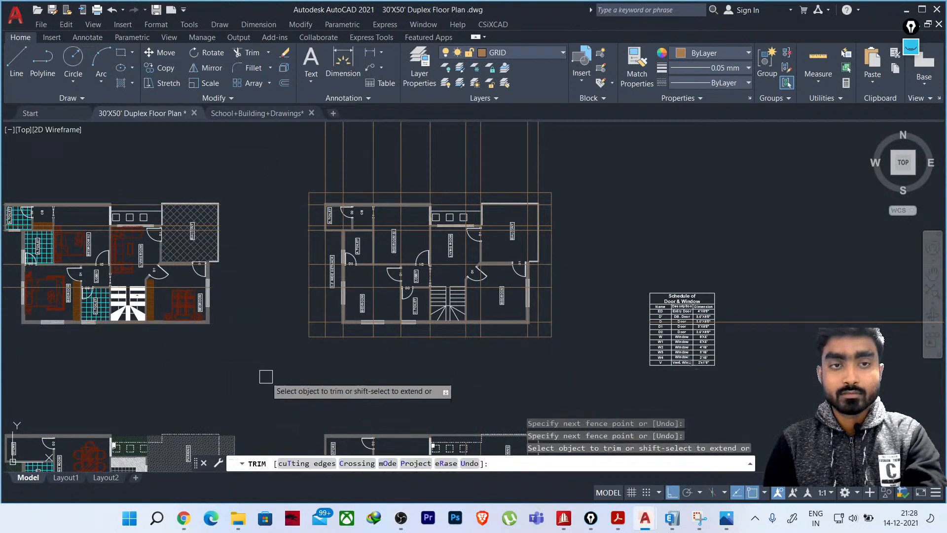
pyautogui.moveTo(279, 332); pyautogui.dragTo(282, 403, button='middle')
pyautogui.press('Escape')
pyautogui.press('Escape')
pyautogui.press('Escape')
pyautogui.press('Escape')
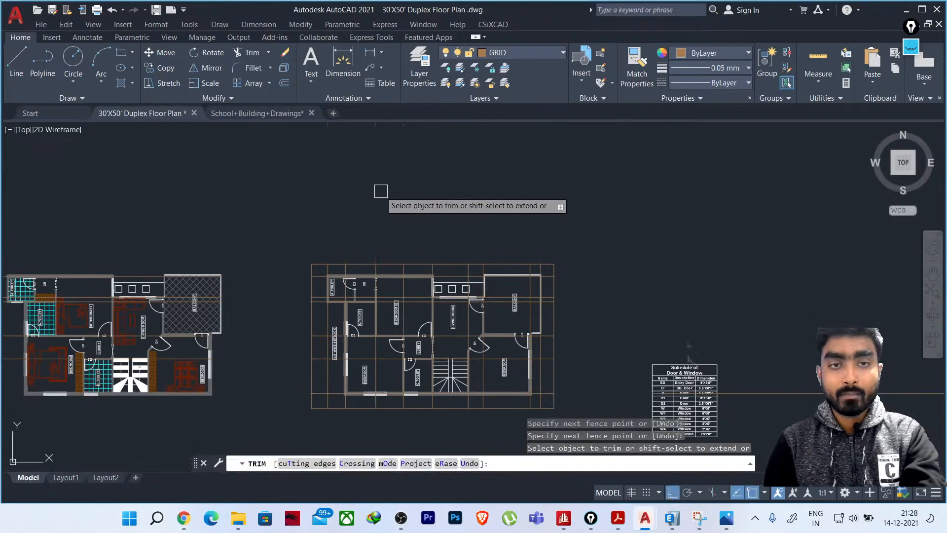
# Delete the boundary rectangle and the leftover construction line pieces lying beyond the first floor plan
pyautogui.click(452, 258)
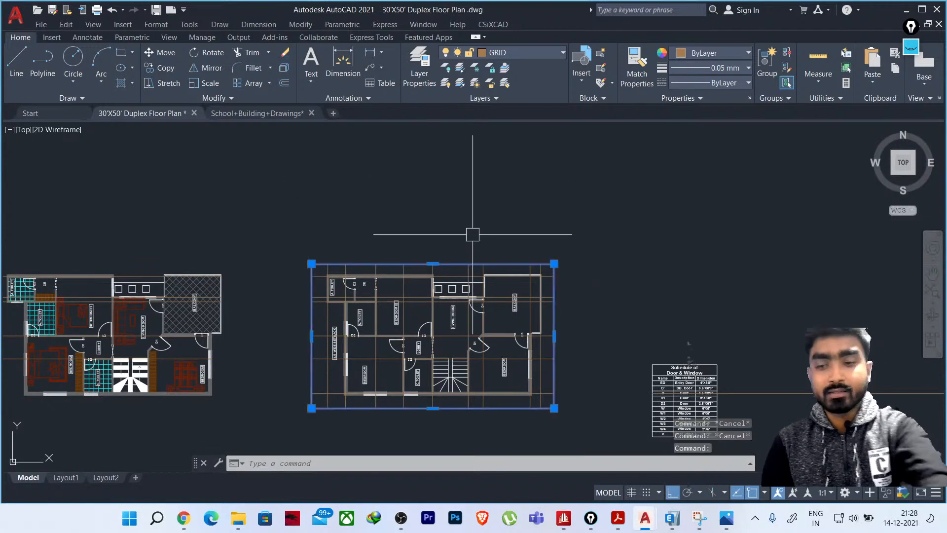
pyautogui.press('Delete')
pyautogui.scroll(-5, 466, 131)
pyautogui.click(658, 295)
pyautogui.click(602, 162)
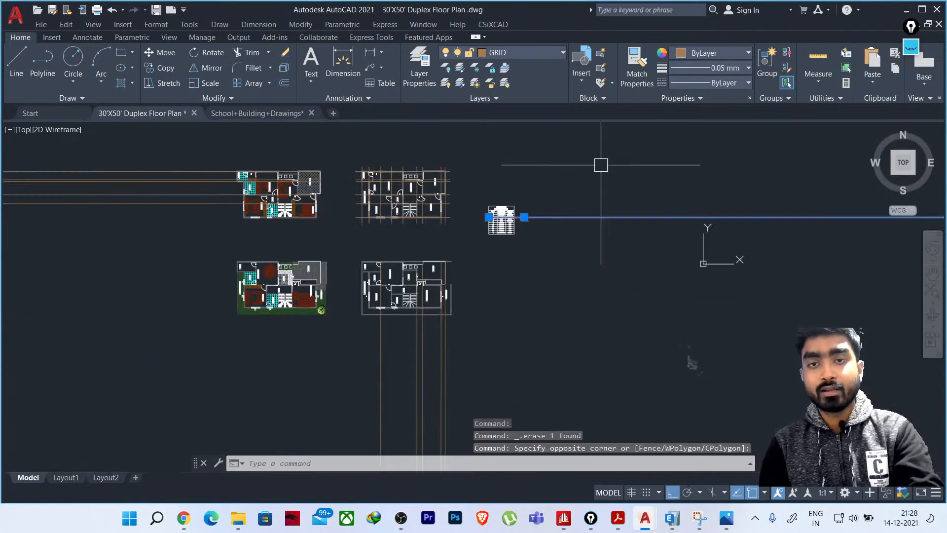
pyautogui.click(546, 383)
pyautogui.click(271, 375)
pyautogui.click(175, 310)
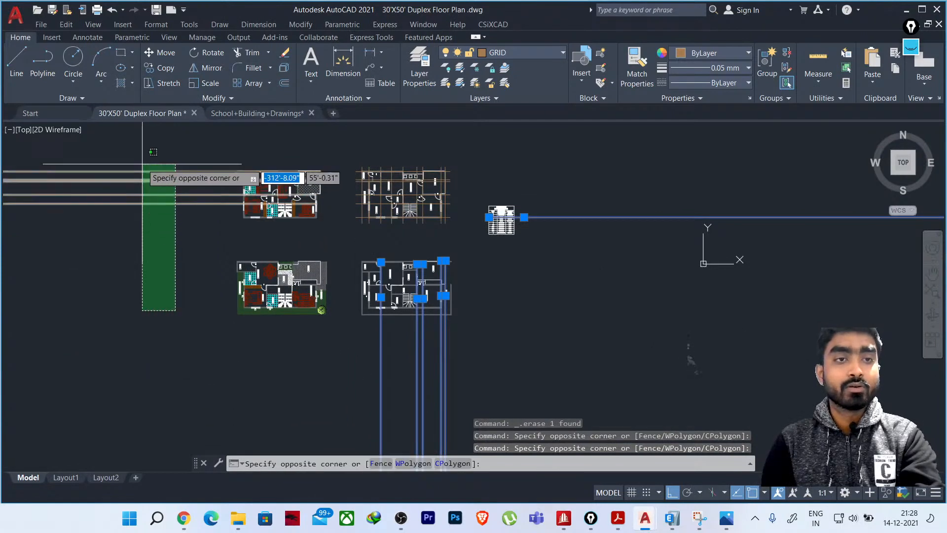
pyautogui.click(143, 157)
pyautogui.press('Delete')
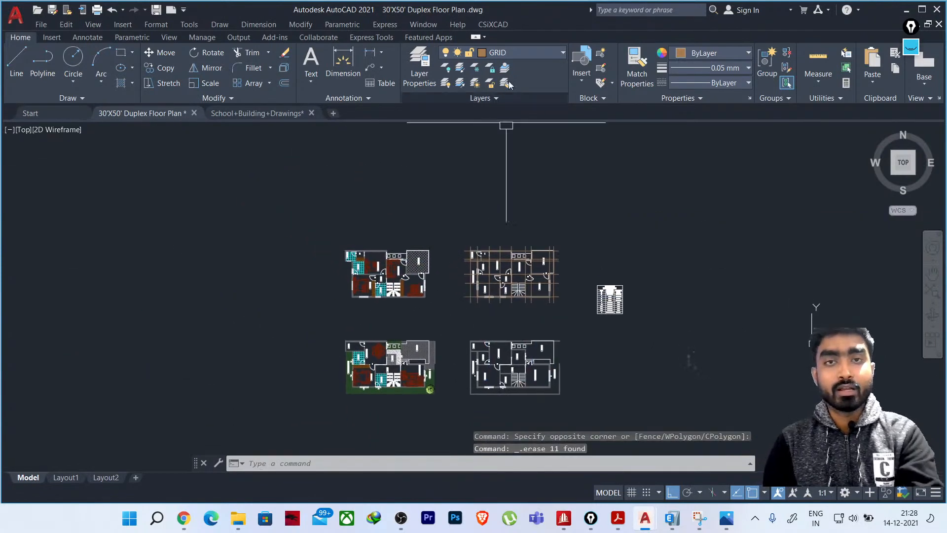
# Turn the Wall and DIMENSION layers back on
pyautogui.click(513, 52)
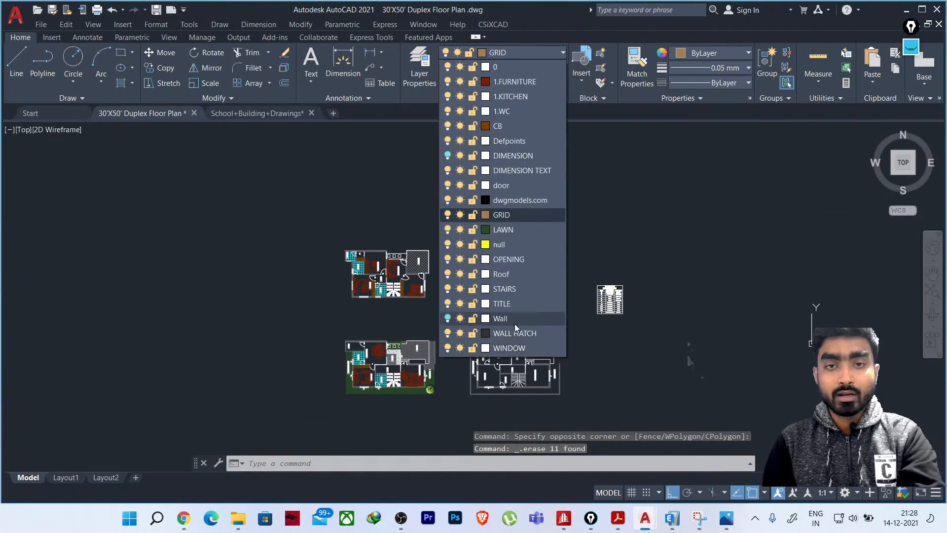
pyautogui.click(447, 318)
pyautogui.scroll(6, 572, 263)
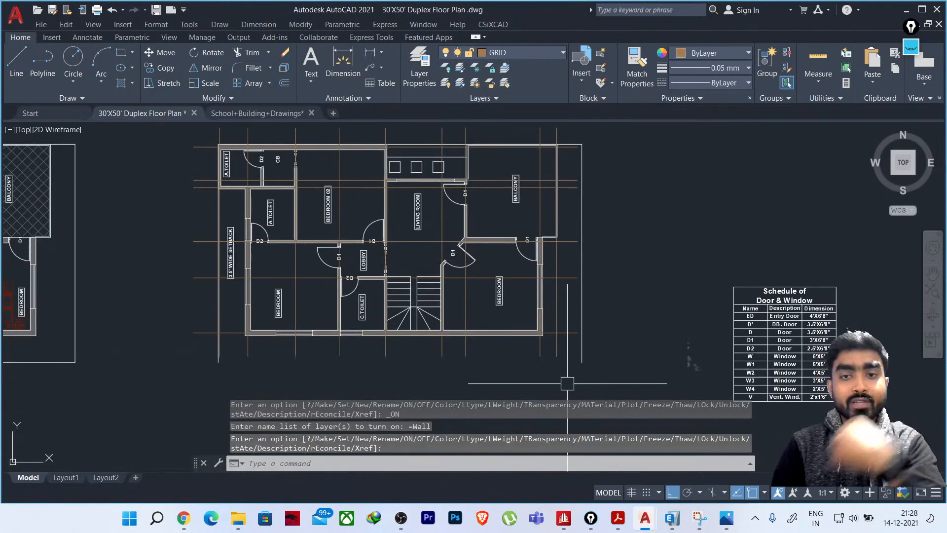
pyautogui.click(519, 52)
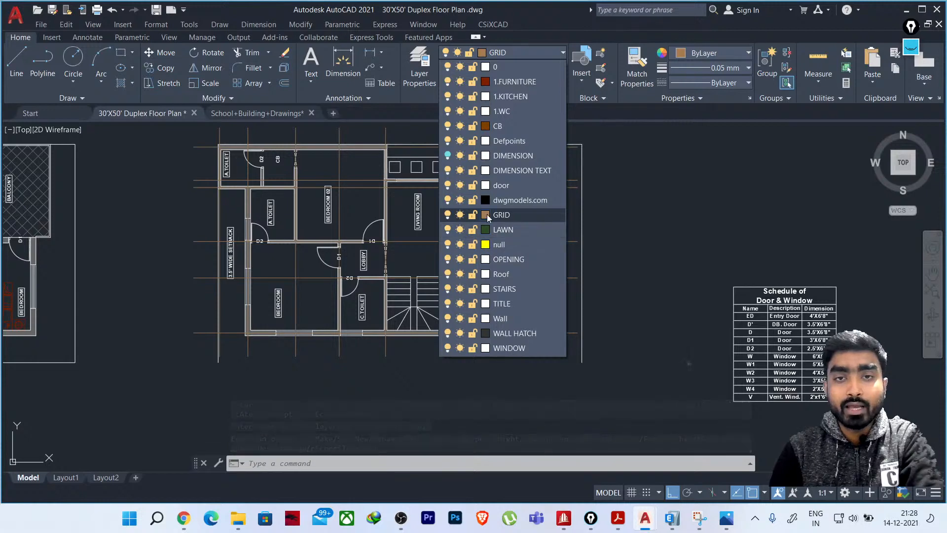
pyautogui.click(448, 156)
pyautogui.click(655, 205)
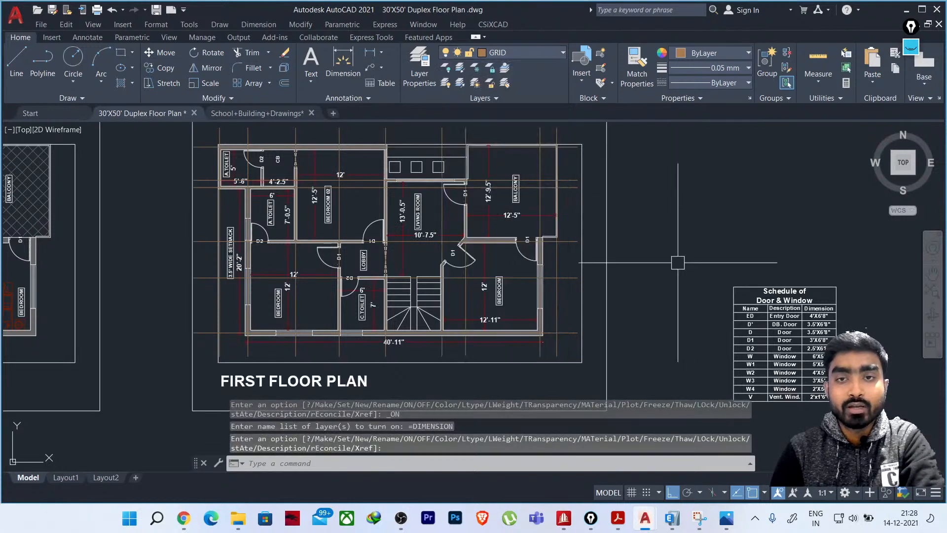
# Select all vertical and horizontal grid lines of the first floor plan and copy them to the clipboard
pyautogui.moveTo(677, 262); pyautogui.dragTo(597, 320, button='middle')
pyautogui.scroll(2, 597, 320)
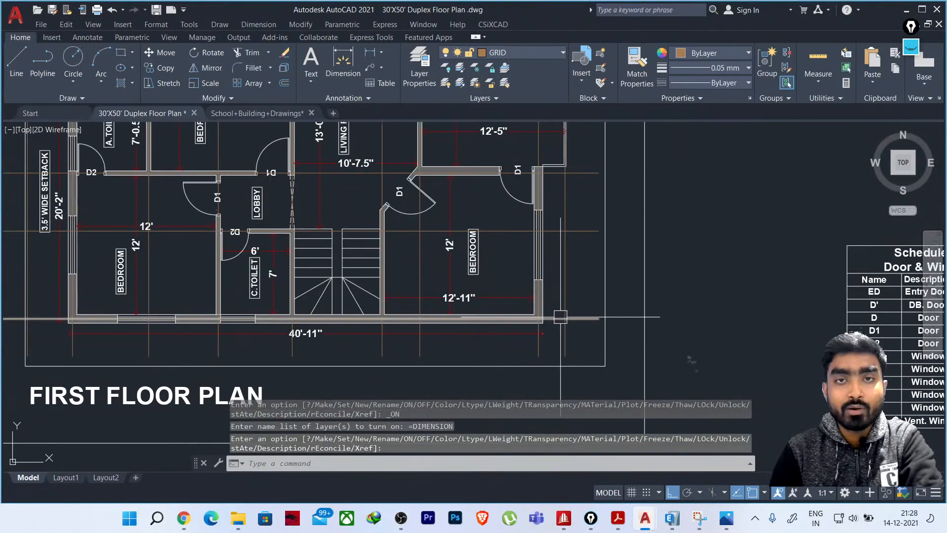
pyautogui.scroll(-2, 573, 355)
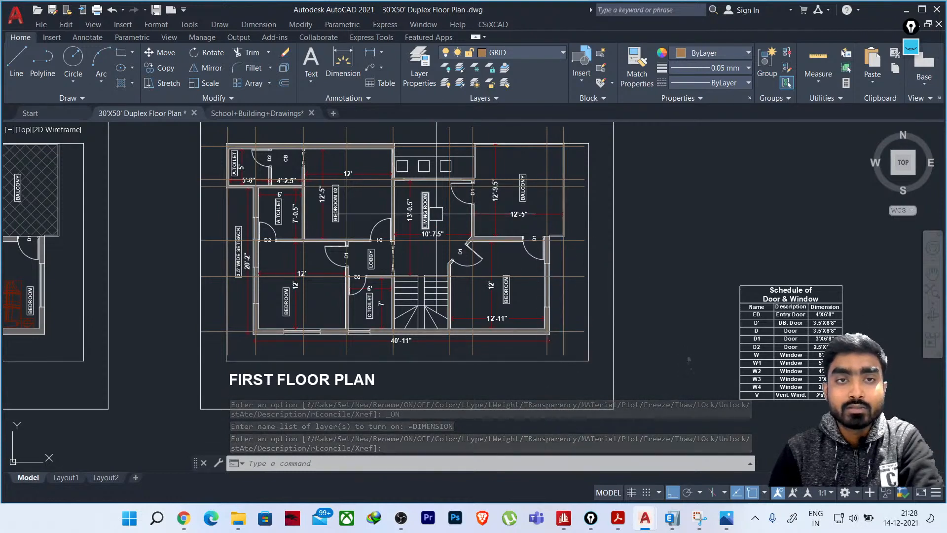
pyautogui.scroll(3, 604, 202)
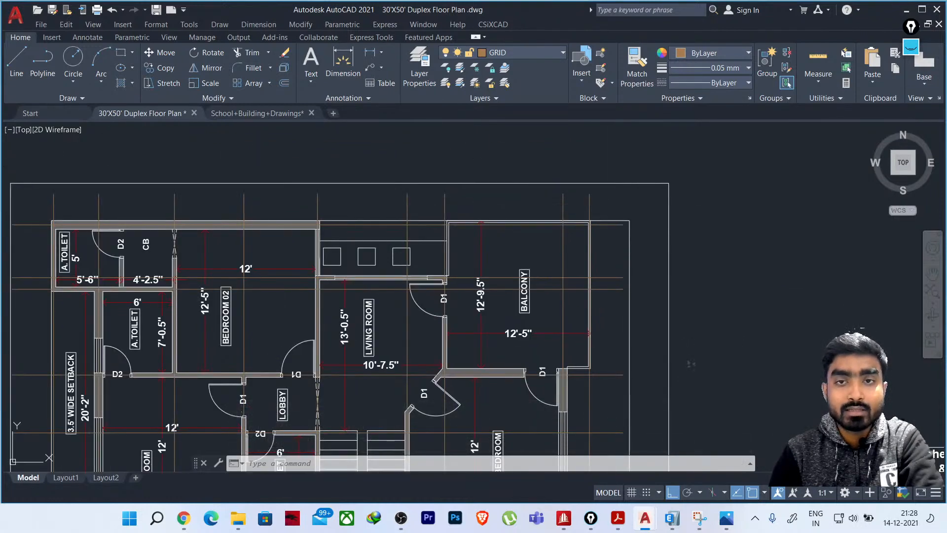
pyautogui.click(613, 197)
pyautogui.moveTo(301, 198); pyautogui.dragTo(494, 193, button='middle')
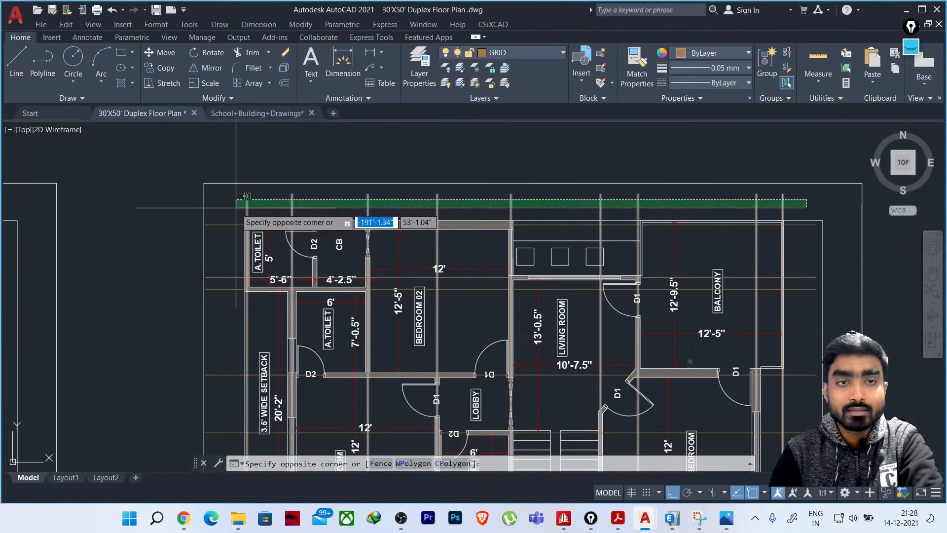
pyautogui.click(240, 195)
pyautogui.moveTo(229, 210); pyautogui.dragTo(250, 151, button='middle')
pyautogui.click(249, 151)
pyautogui.moveTo(242, 420); pyautogui.dragTo(242, 291, button='middle')
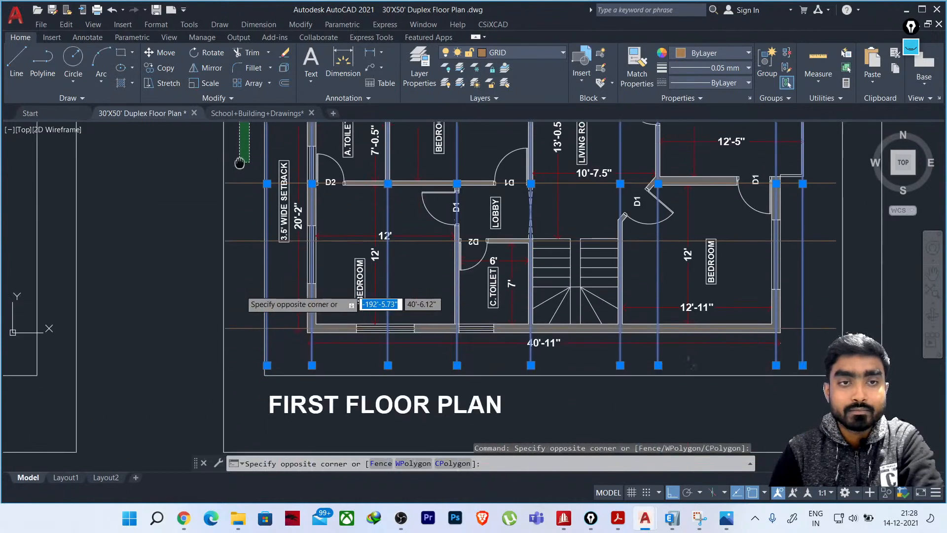
pyautogui.click(240, 362)
pyautogui.scroll(-4, 240, 361)
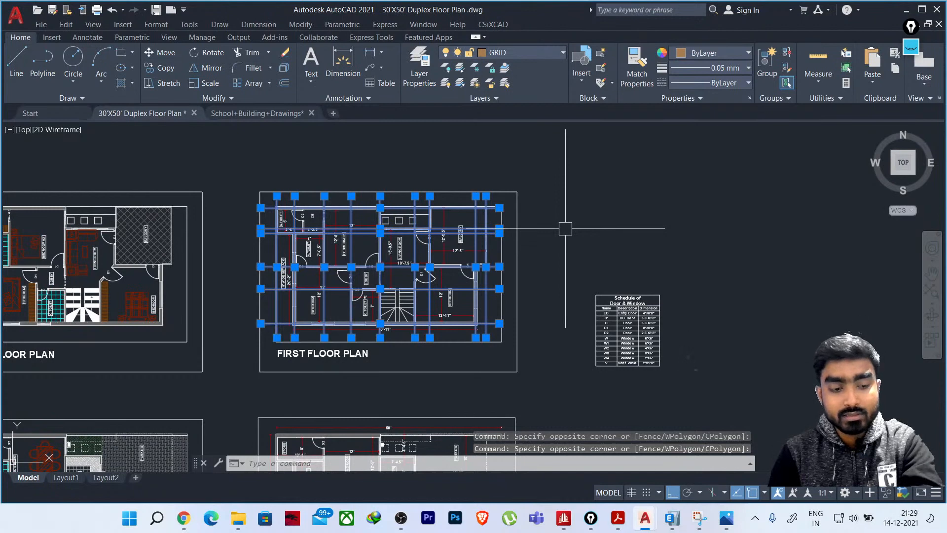
pyautogui.hotkey('ctrl', 'c')
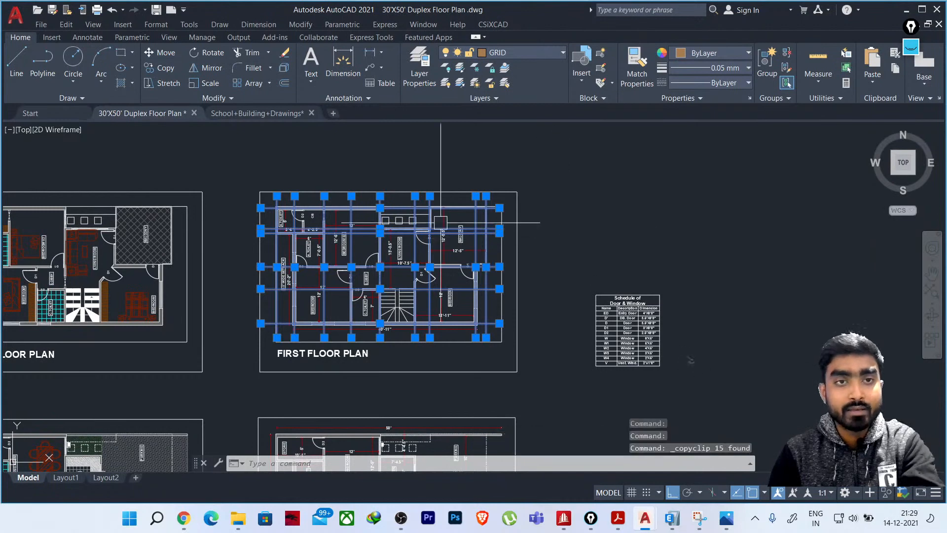
# Create a new drawing and, in model space, set its length units to Engineering and its insertion scale to Inches
pyautogui.click(333, 114)
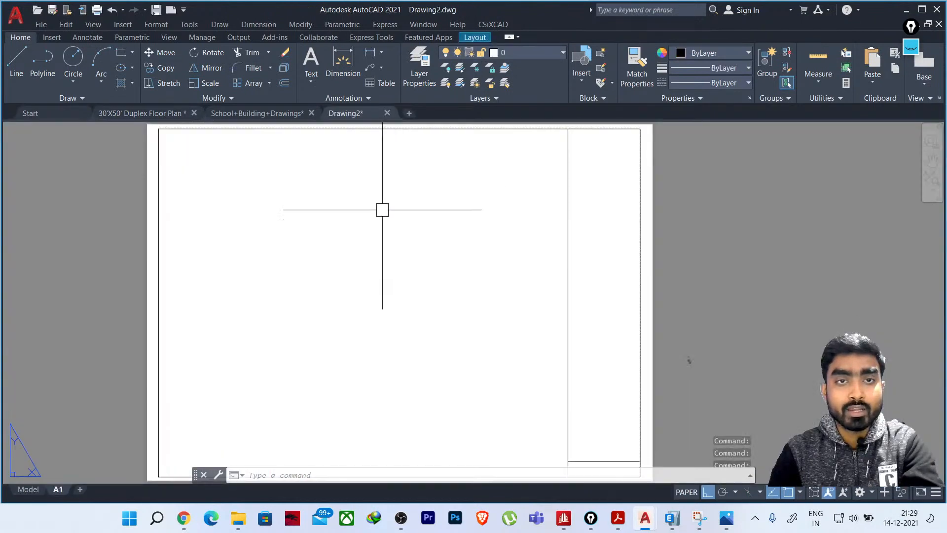
pyautogui.click(28, 490)
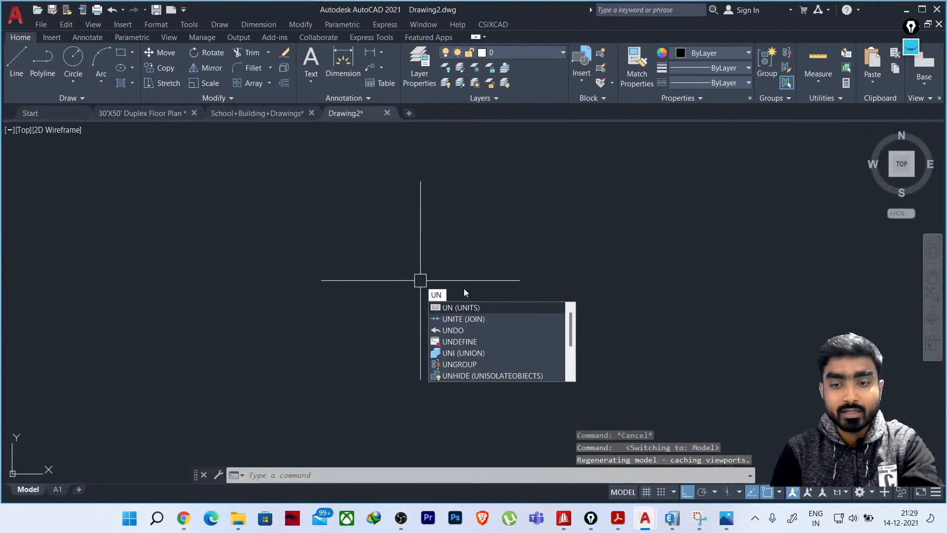
pyautogui.press('Return')
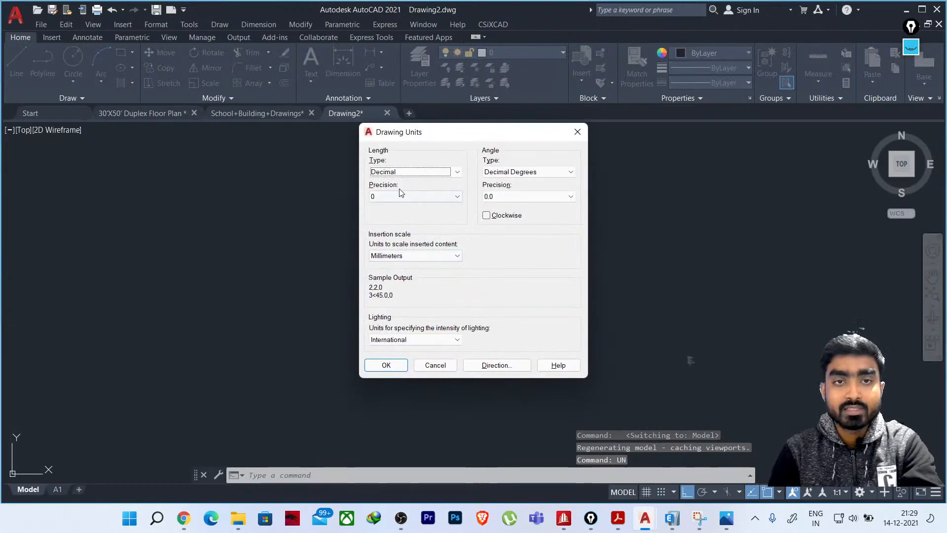
pyautogui.click(404, 171)
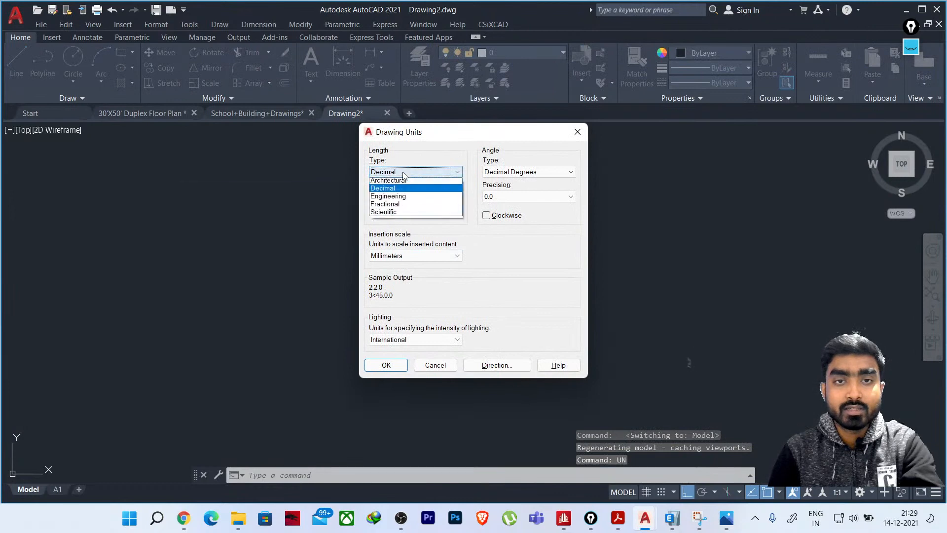
pyautogui.click(401, 199)
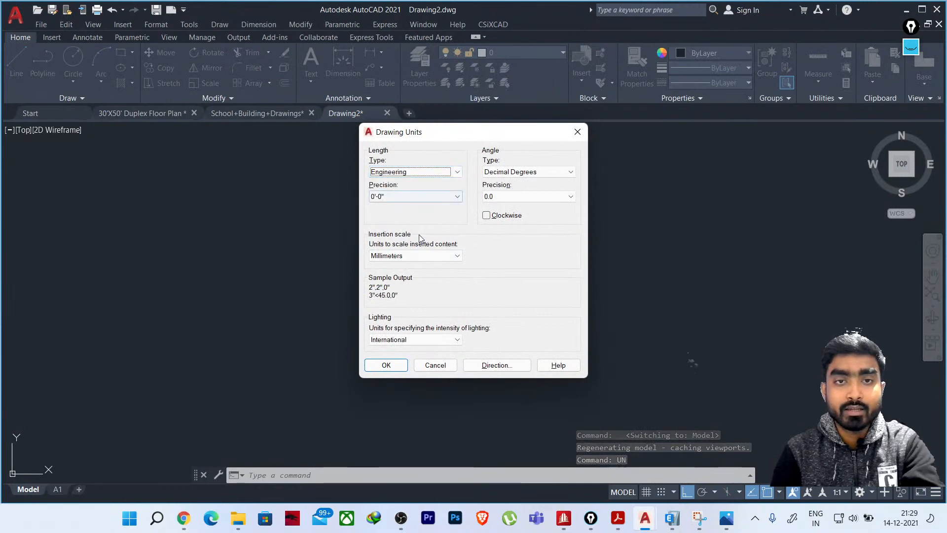
pyautogui.click(379, 254)
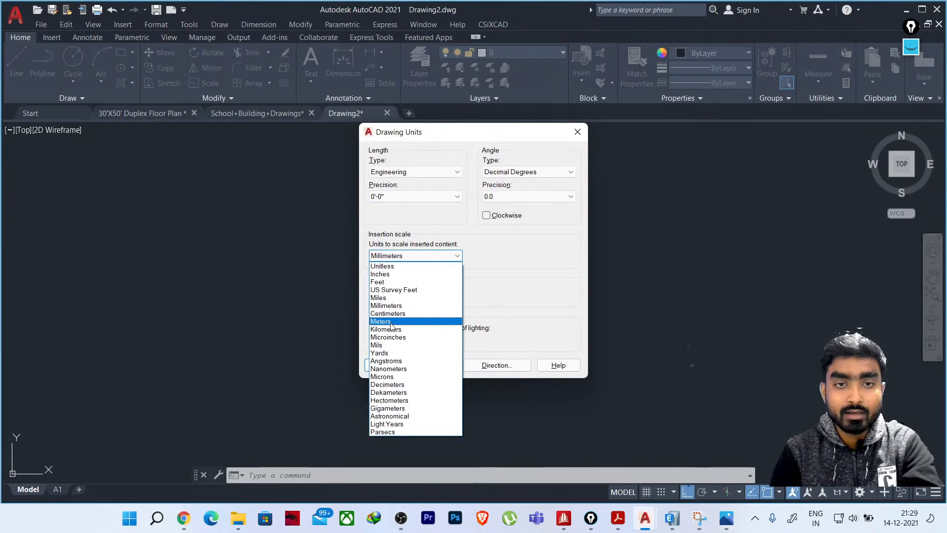
pyautogui.click(391, 275)
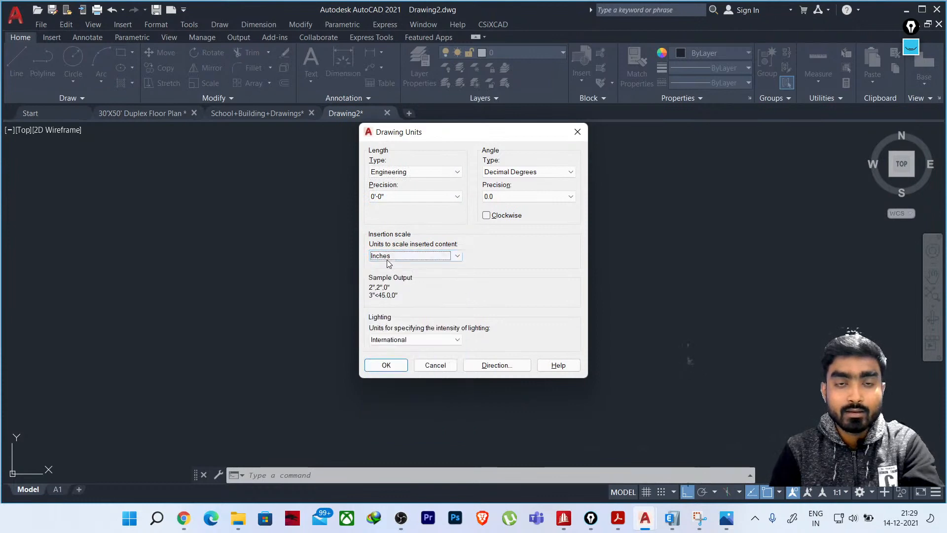
pyautogui.click(387, 365)
# Check the unit settings of the 30'X50' Duplex Floor Plan drawing, and return to the new drawing
pyautogui.click(140, 113)
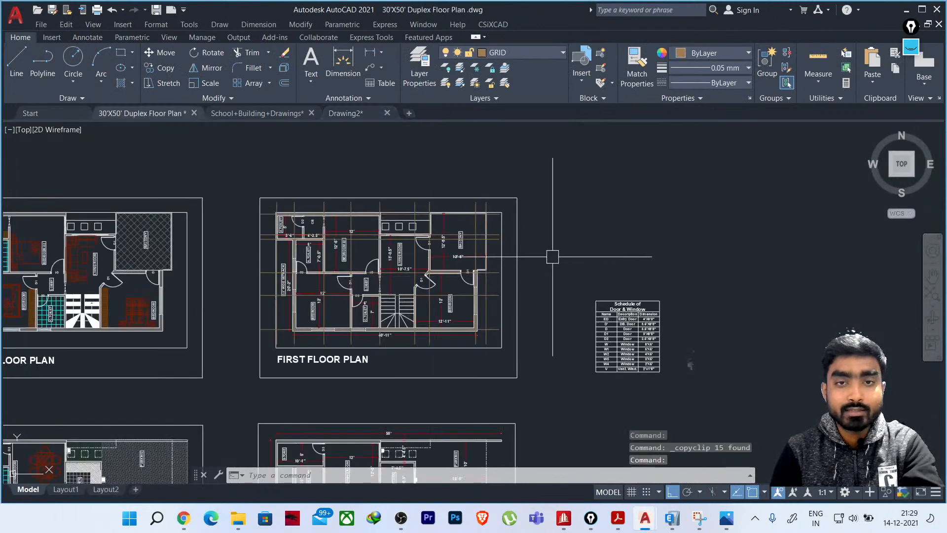
pyautogui.write('un')
pyautogui.press('Return')
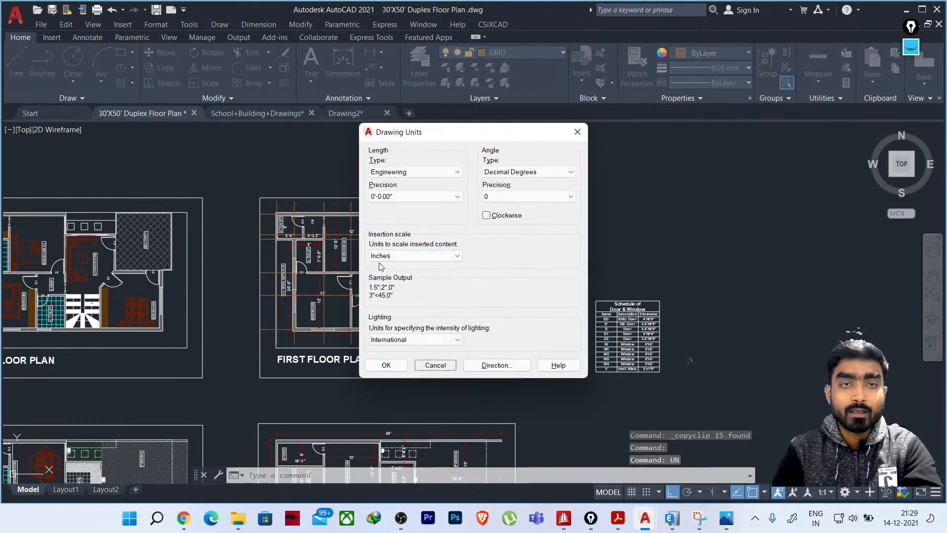
pyautogui.press('Escape')
pyautogui.click(347, 114)
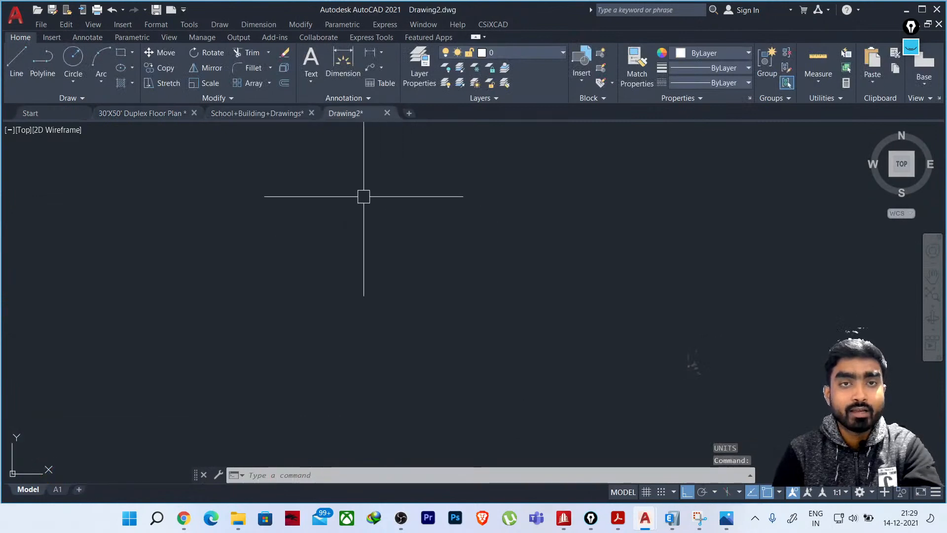
pyautogui.scroll(-3, 370, 232)
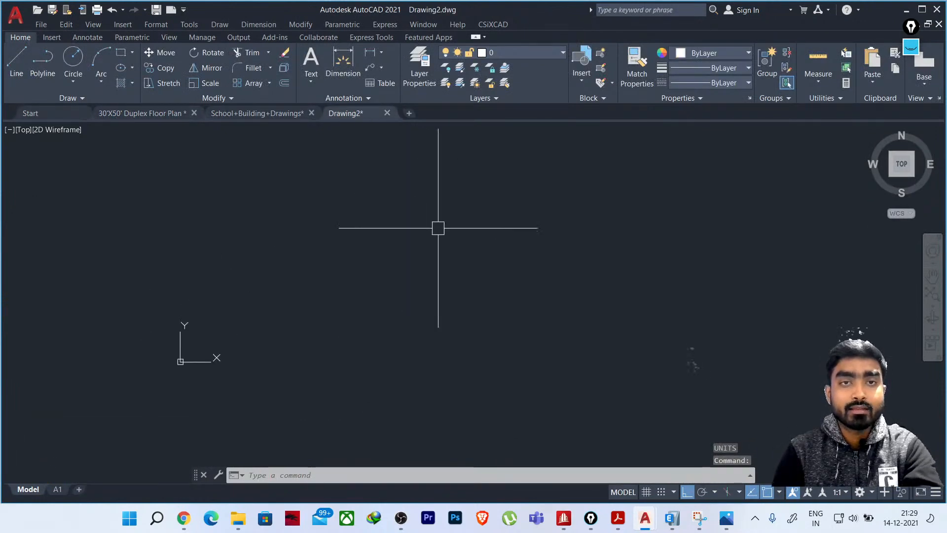
# Paste the copied grid lines into the new drawing, just above and beside the coordinate origin
pyautogui.moveTo(450, 247); pyautogui.dragTo(419, 281, button='middle')
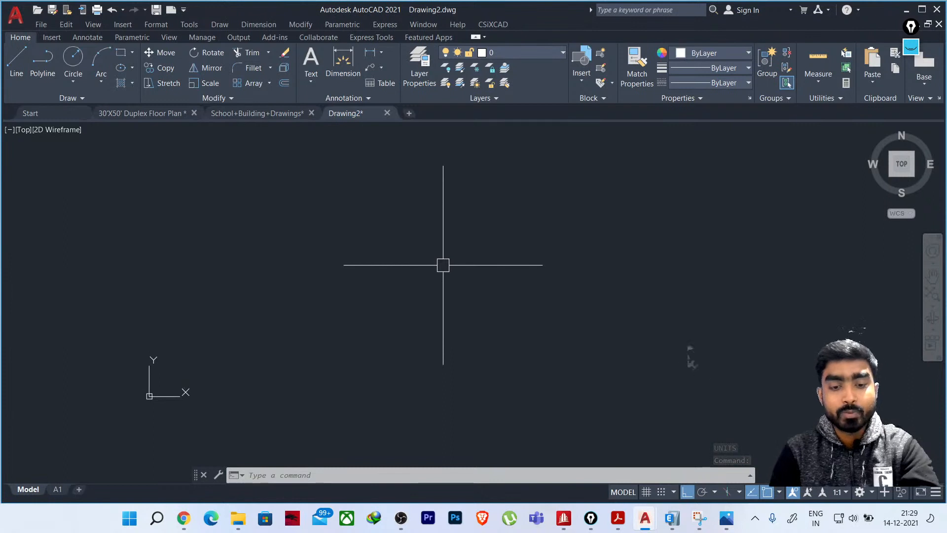
pyautogui.hotkey('ctrl', 'v')
pyautogui.click(380, 292)
pyautogui.scroll(-5, 402, 301)
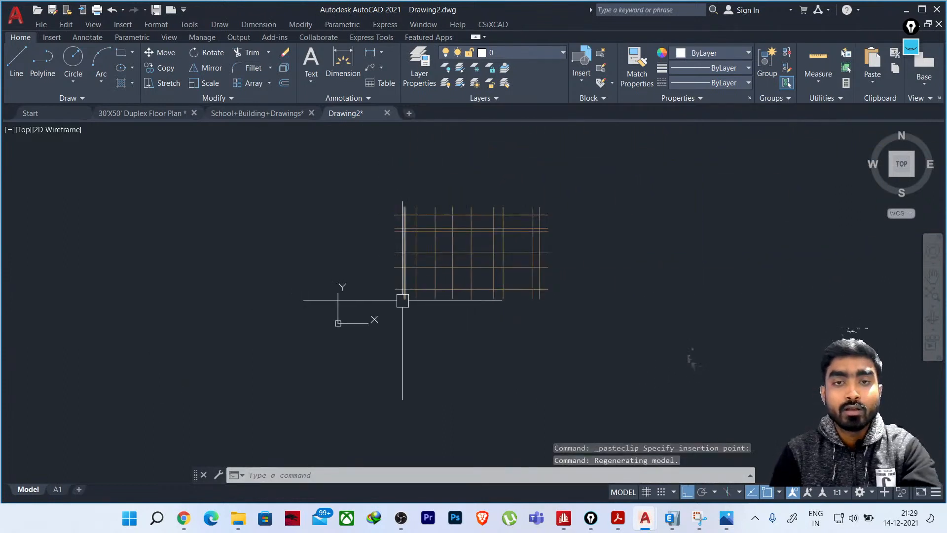
pyautogui.scroll(5, 414, 304)
pyautogui.scroll(-5, 393, 296)
pyautogui.scroll(4, 414, 257)
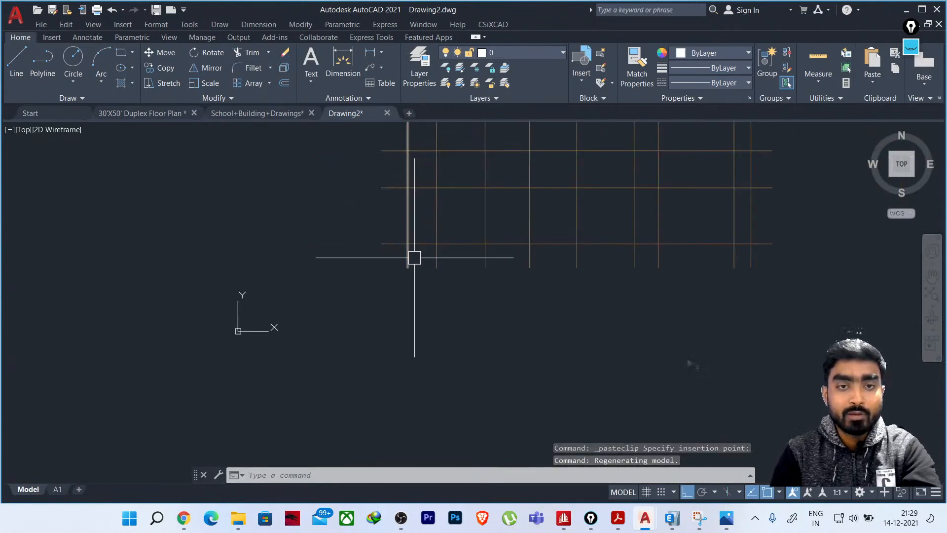
pyautogui.scroll(4, 241, 333)
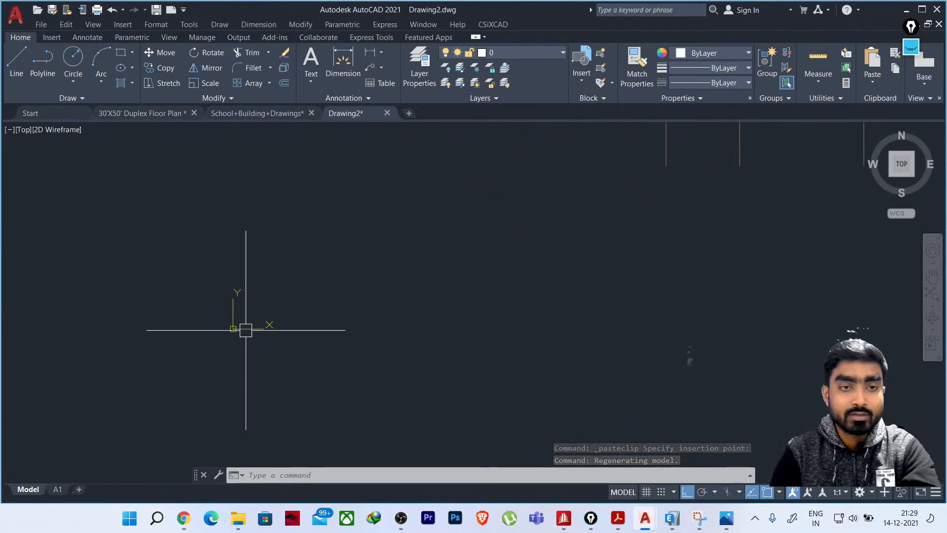
pyautogui.scroll(-3, 276, 330)
pyautogui.scroll(3, 431, 232)
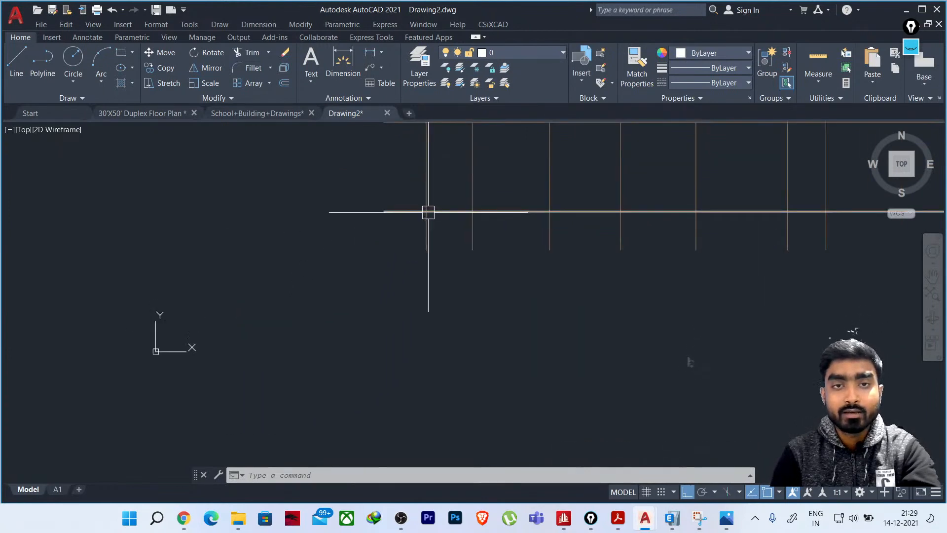
pyautogui.scroll(-6, 428, 213)
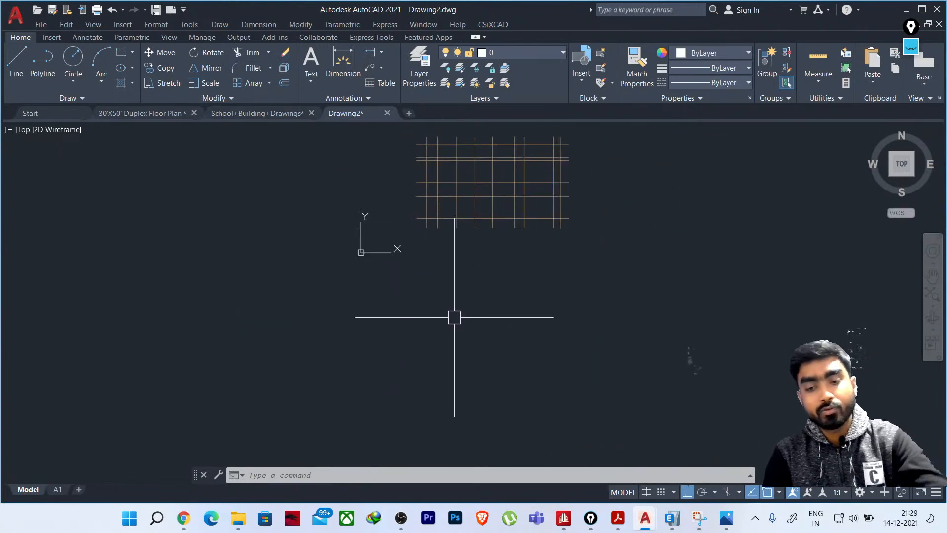
# Draw a horizontal reference line about 63'-7" long from the origin 0,0,0 in the negative X direction
pyautogui.write('l')
pyautogui.press('Return')
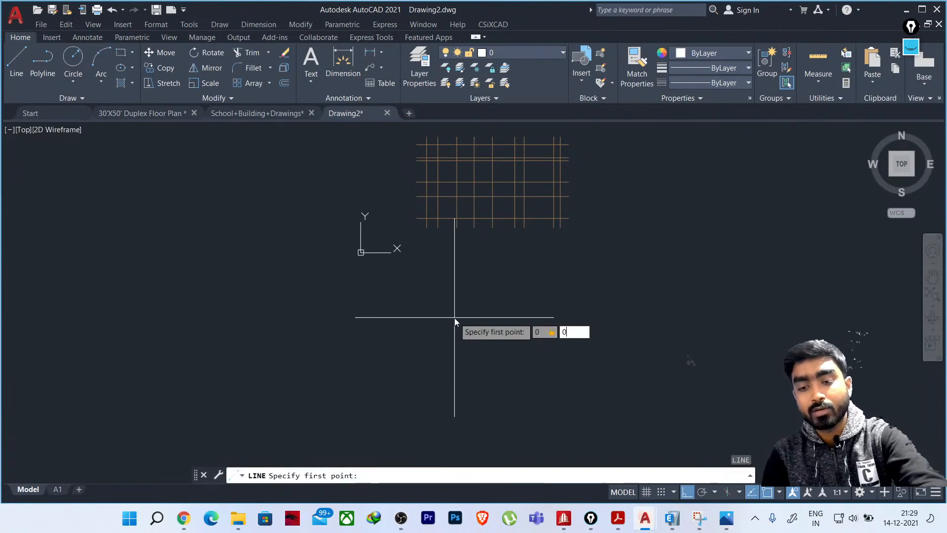
pyautogui.write('0,0,0')
pyautogui.press('Return')
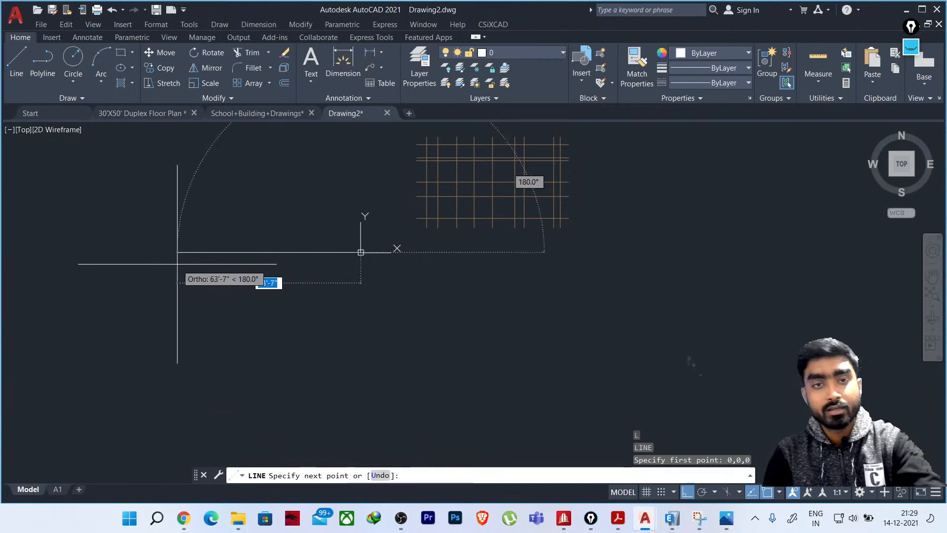
pyautogui.press('Escape')
pyautogui.scroll(4, 349, 260)
pyautogui.scroll(-4, 376, 232)
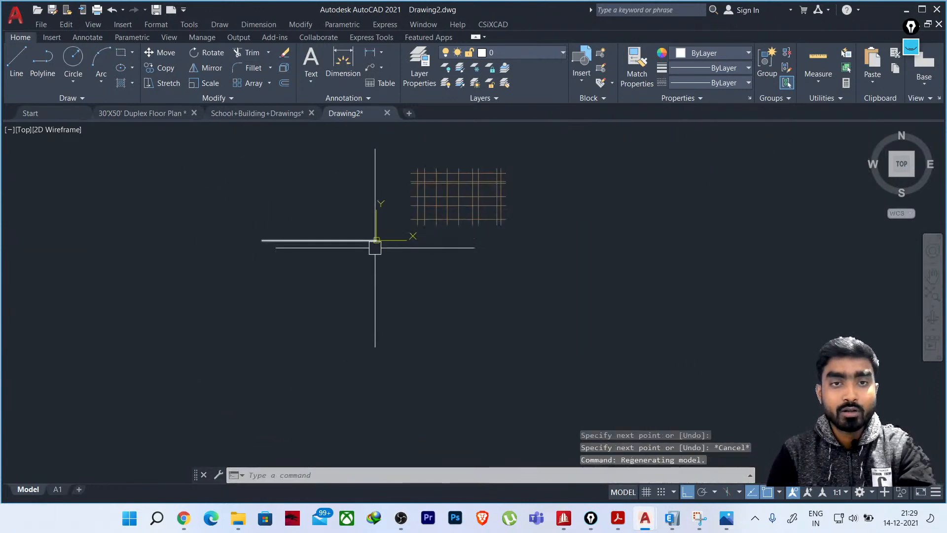
# Move all the grid lines so that their lower-left intersection lands on the coordinate origin
pyautogui.click(400, 162)
pyautogui.click(565, 294)
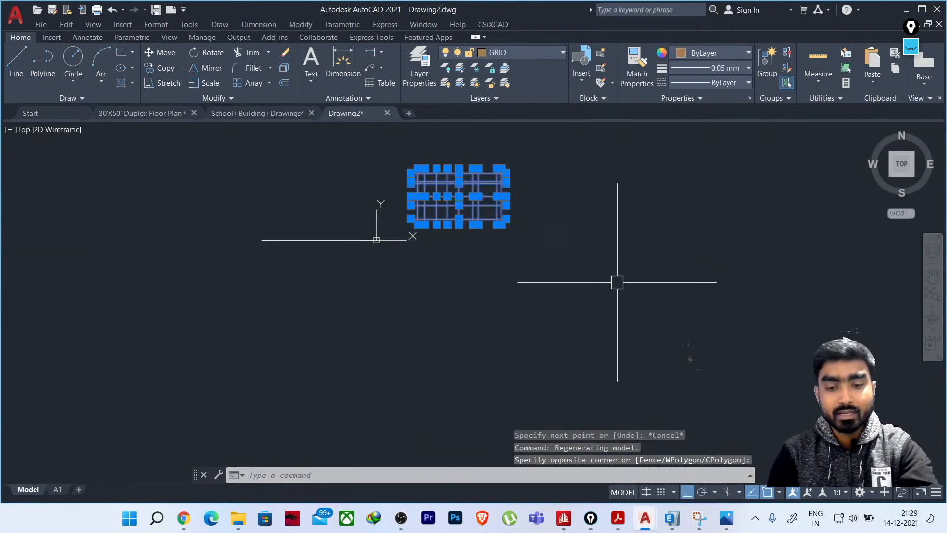
pyautogui.write('m')
pyautogui.press('Return')
pyautogui.scroll(7, 422, 232)
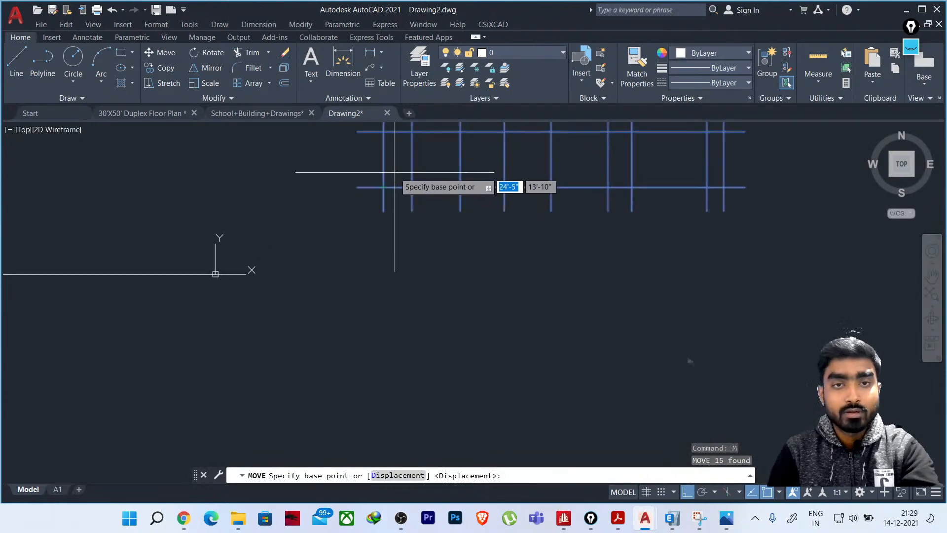
pyautogui.click(384, 187)
pyautogui.click(216, 274)
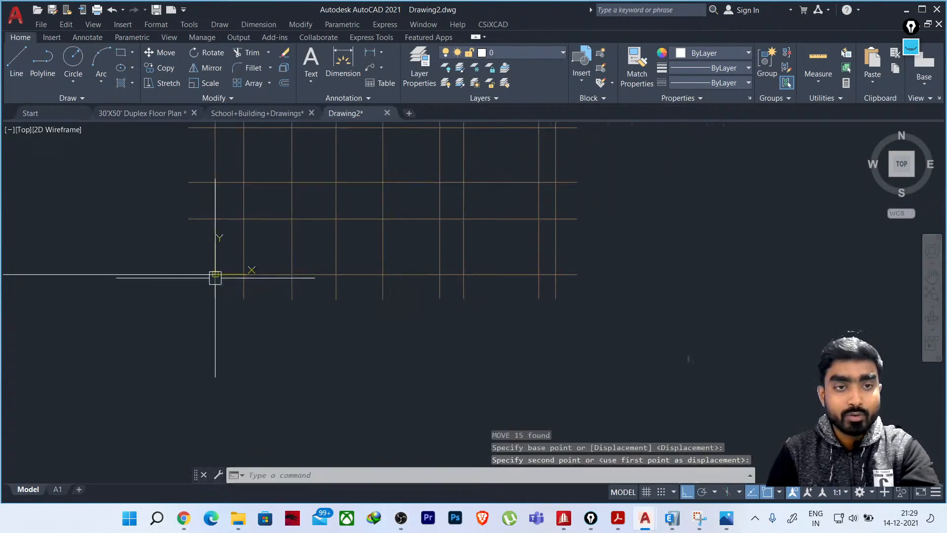
# Delete the horizontal reference line that ends at the origin
pyautogui.scroll(-4, 587, 248)
pyautogui.click(344, 299)
pyautogui.click(231, 219)
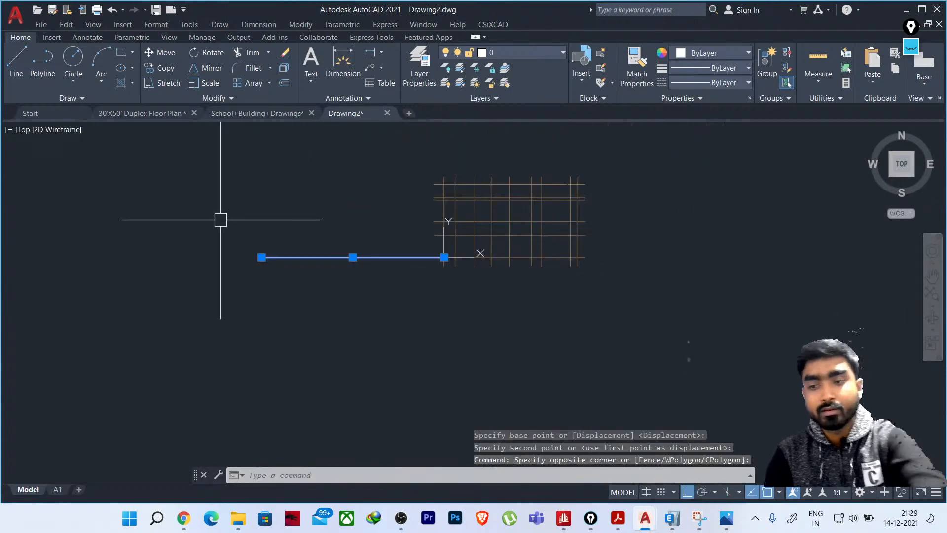
pyautogui.press('Delete')
pyautogui.scroll(5, 437, 291)
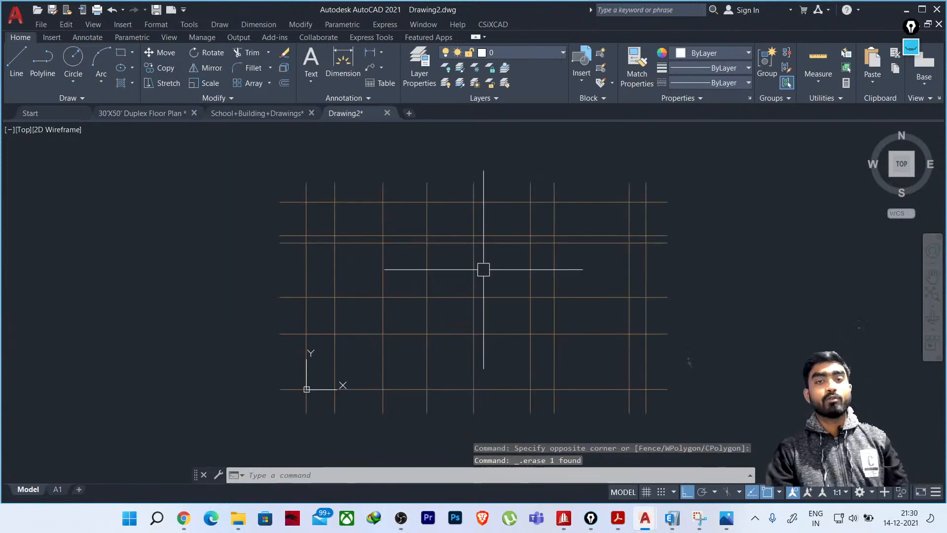
pyautogui.moveTo(483, 269); pyautogui.dragTo(458, 247, button='middle')
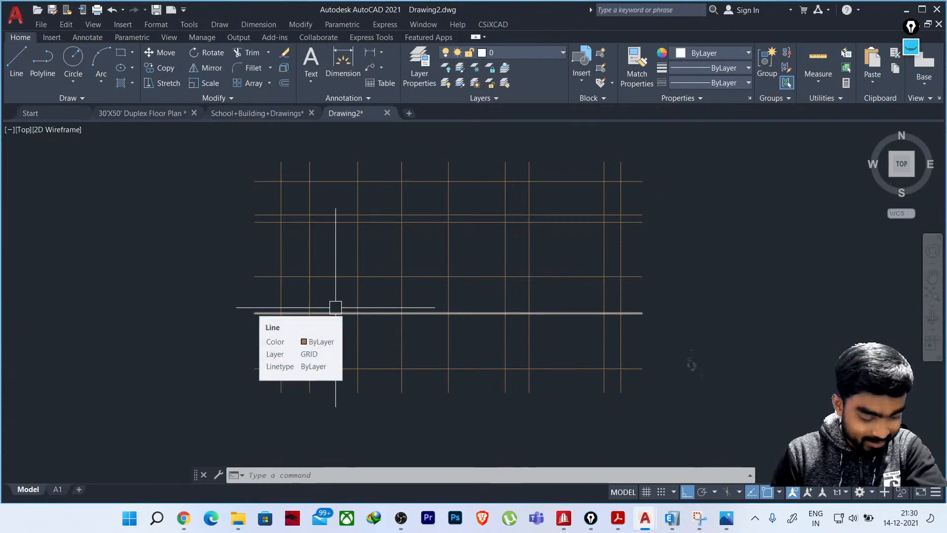
pyautogui.moveTo(385, 258); pyautogui.dragTo(385, 290, button='middle')
pyautogui.scroll(2, 391, 283)
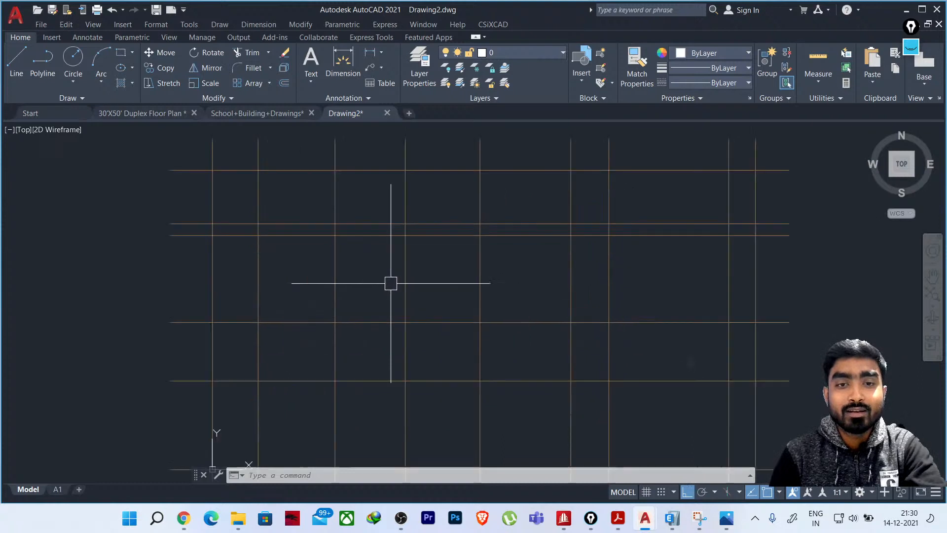
pyautogui.scroll(-2, 393, 276)
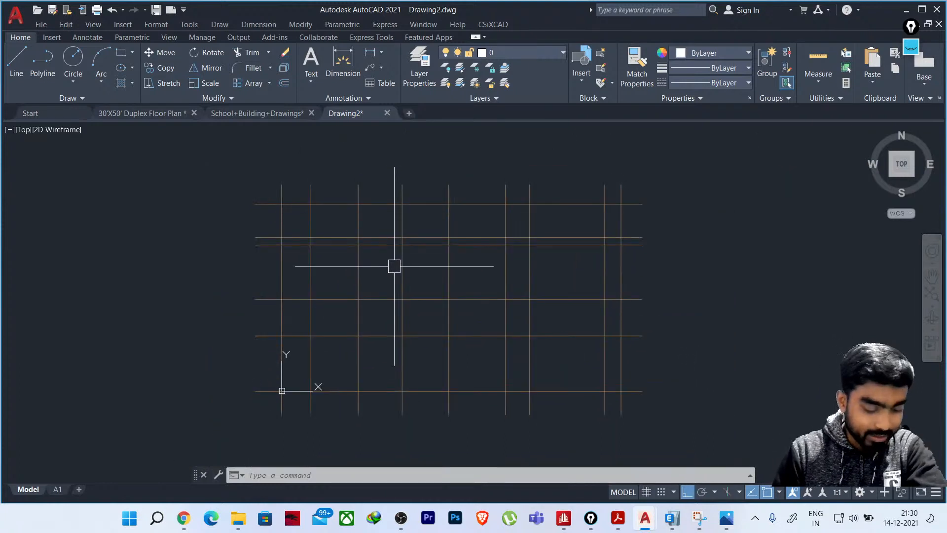
pyautogui.scroll(2, 374, 325)
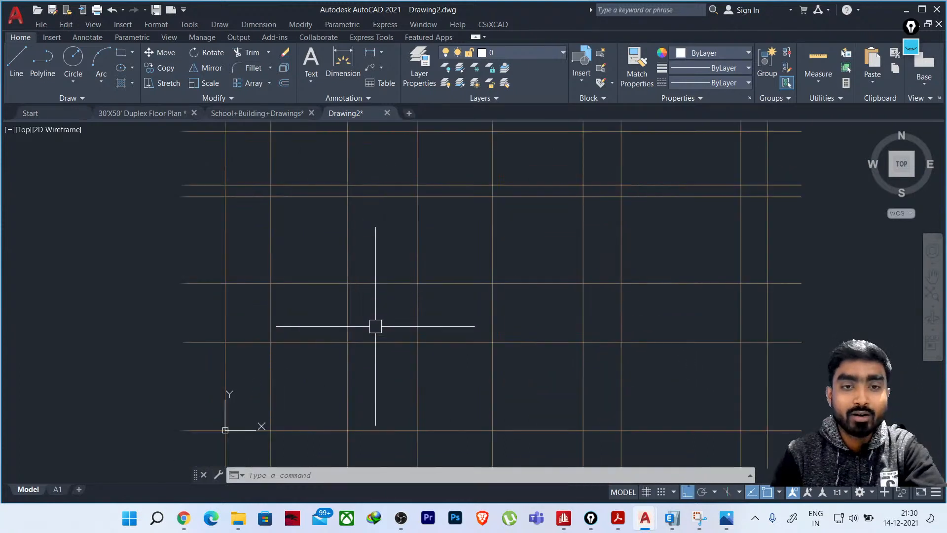
pyautogui.scroll(-2, 385, 320)
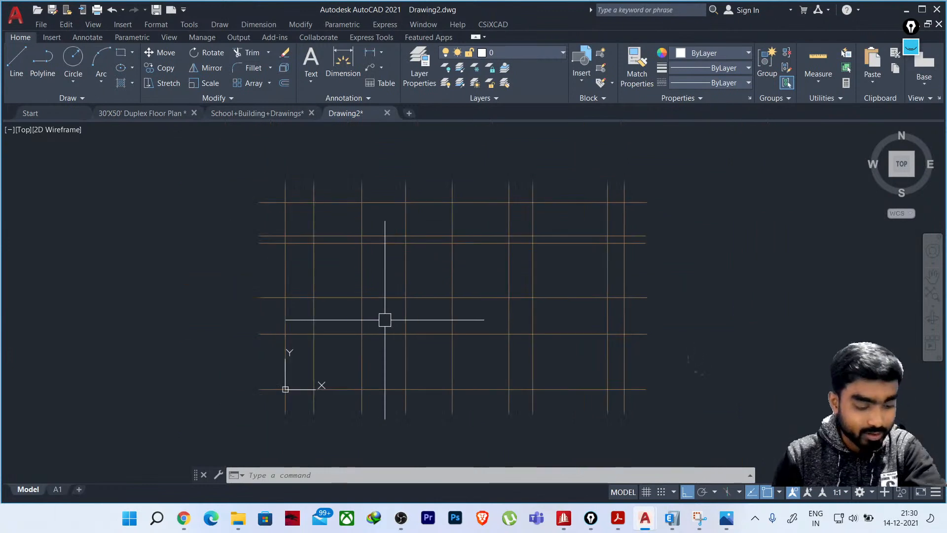
pyautogui.moveTo(381, 321); pyautogui.dragTo(402, 320, button='middle')
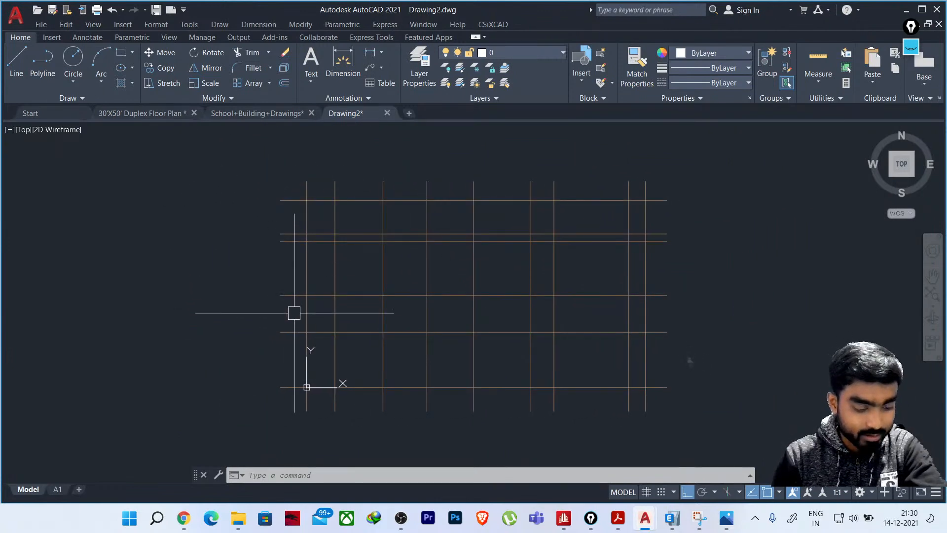
pyautogui.scroll(2, 355, 306)
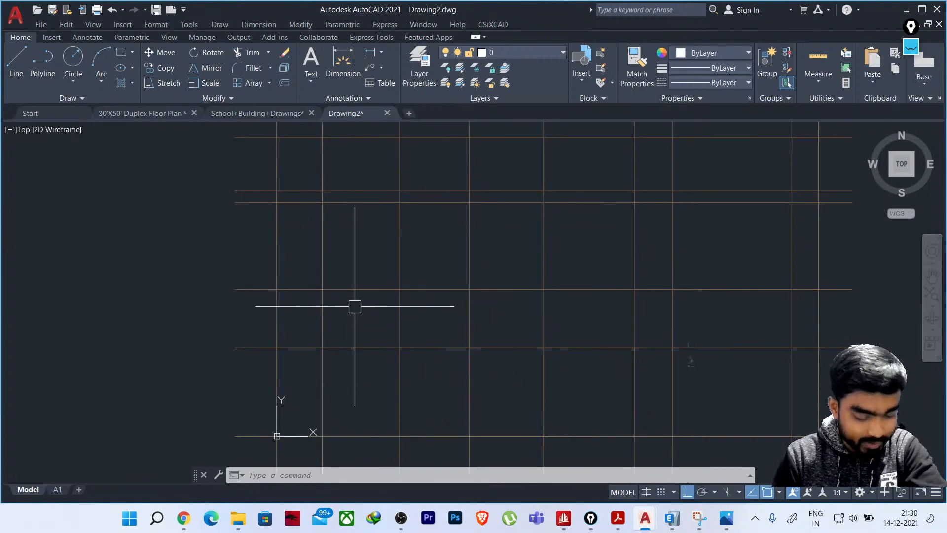
pyautogui.scroll(-2, 414, 288)
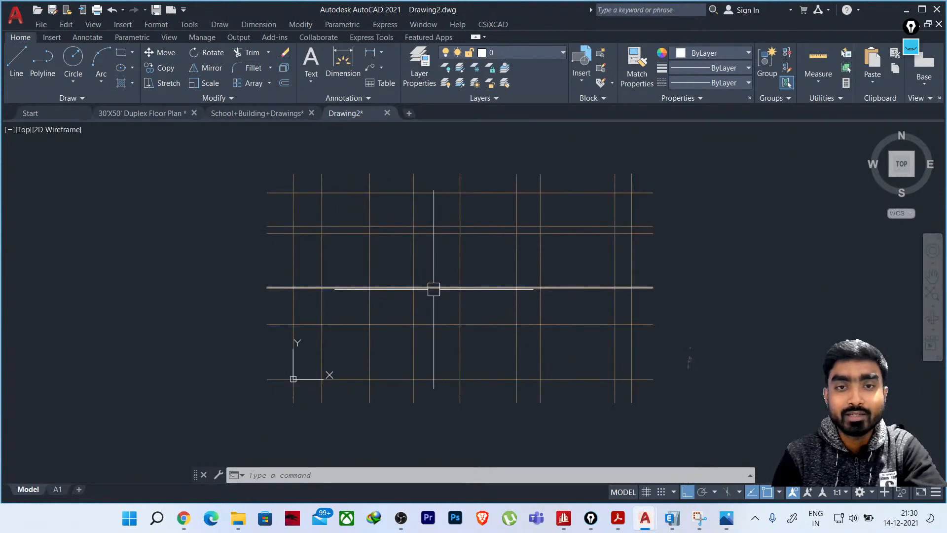
pyautogui.scroll(2, 424, 290)
pyautogui.scroll(-2, 416, 292)
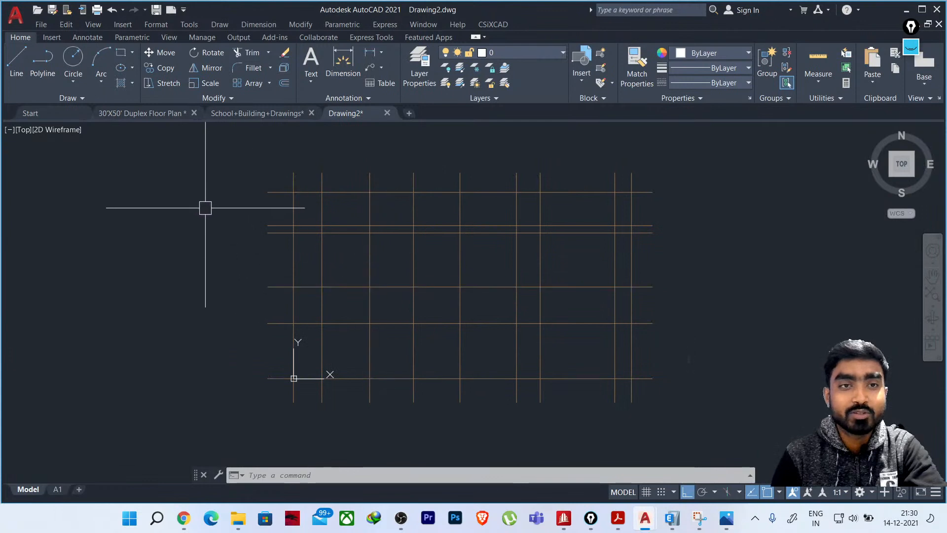
# Start saving the drawing under a new name and create and open a DXF folder inside the 30'X50' Duplex Floor Plan folder
pyautogui.click(13, 15)
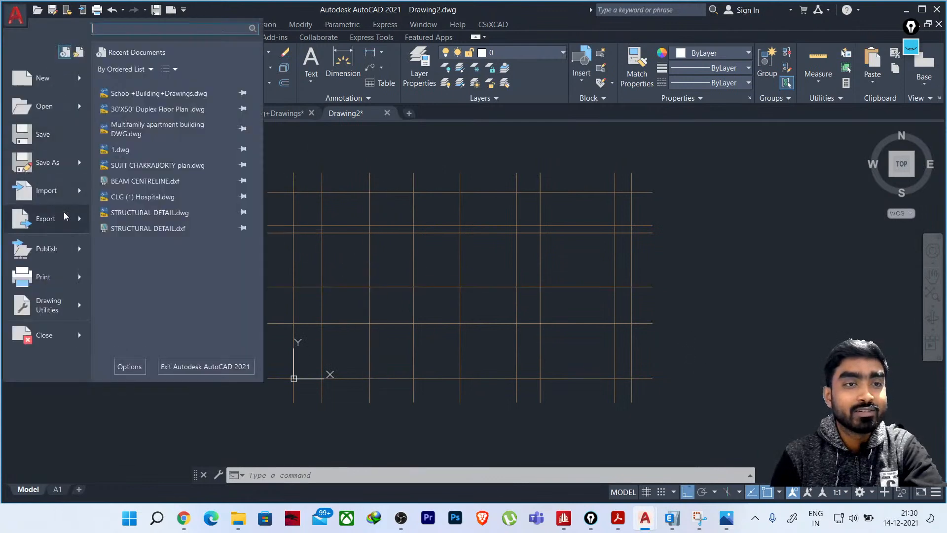
pyautogui.click(47, 162)
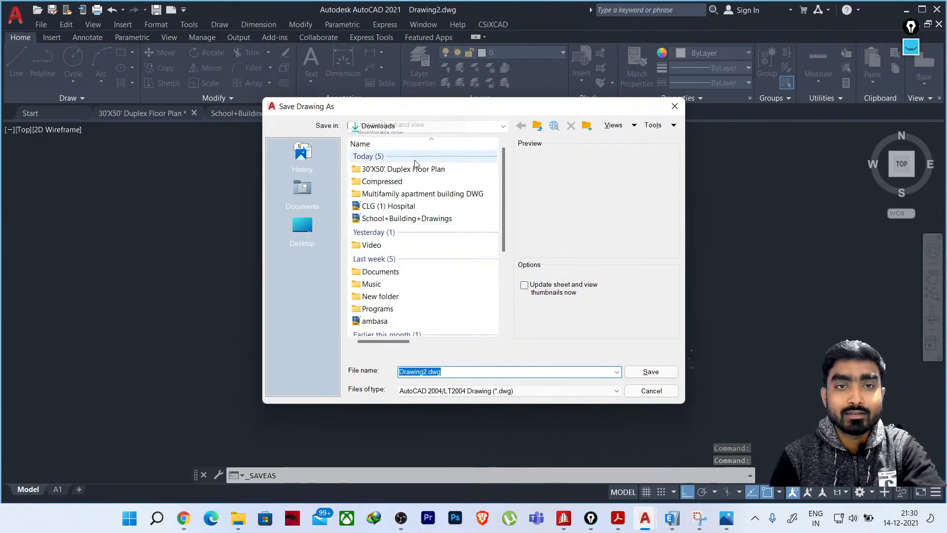
pyautogui.doubleClick(383, 170)
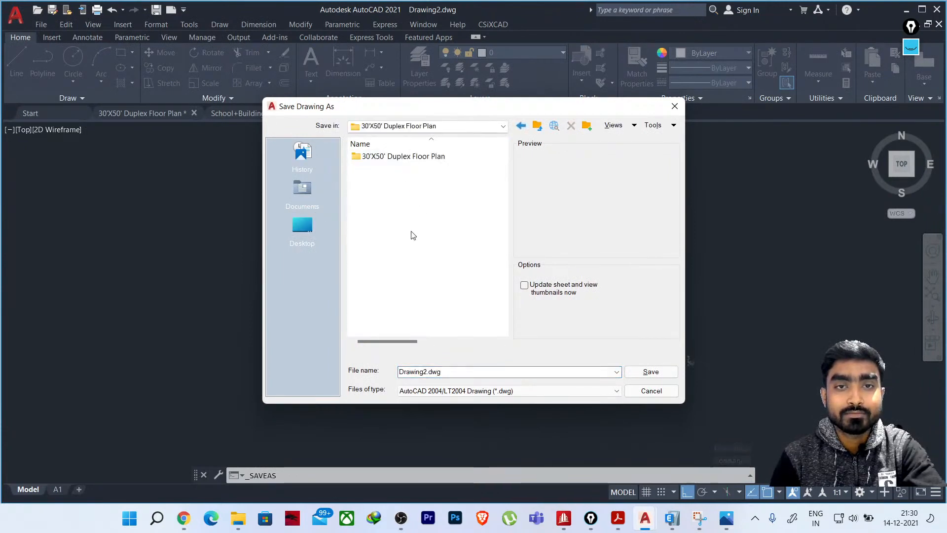
pyautogui.rightClick(379, 192)
pyautogui.click(557, 326)
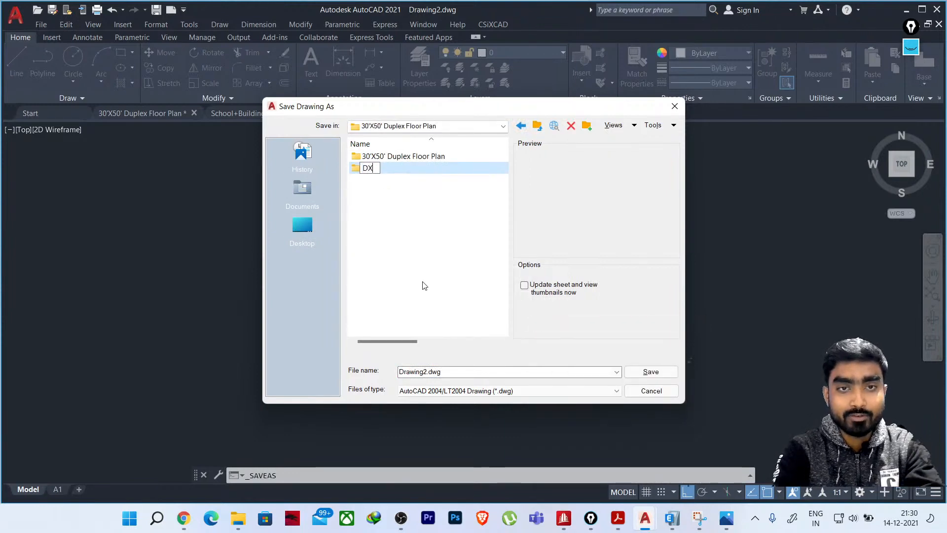
pyautogui.doubleClick(419, 169)
# Save the drawing as DUPLEX DEMO in the AutoCAD 2004/LT2004 DXF format
pyautogui.click(466, 390)
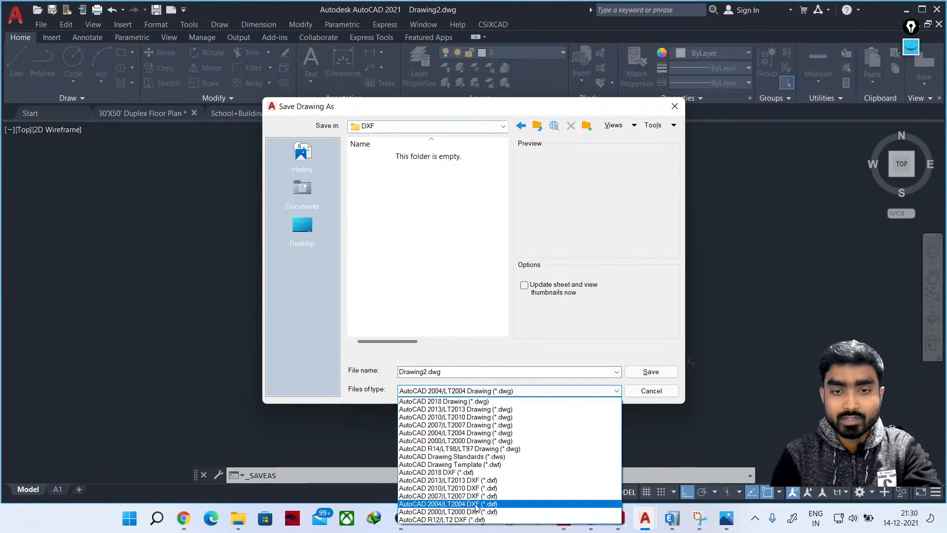
pyautogui.click(476, 505)
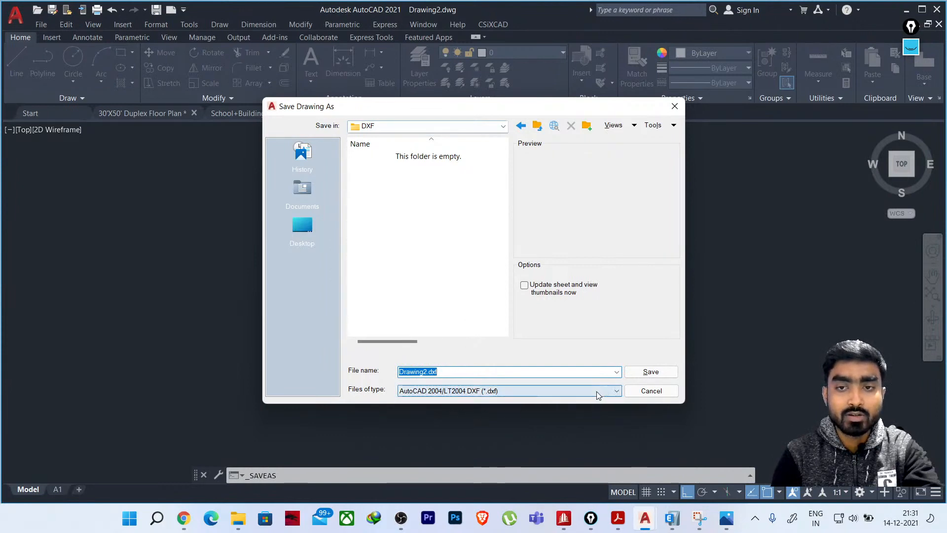
pyautogui.click(454, 373)
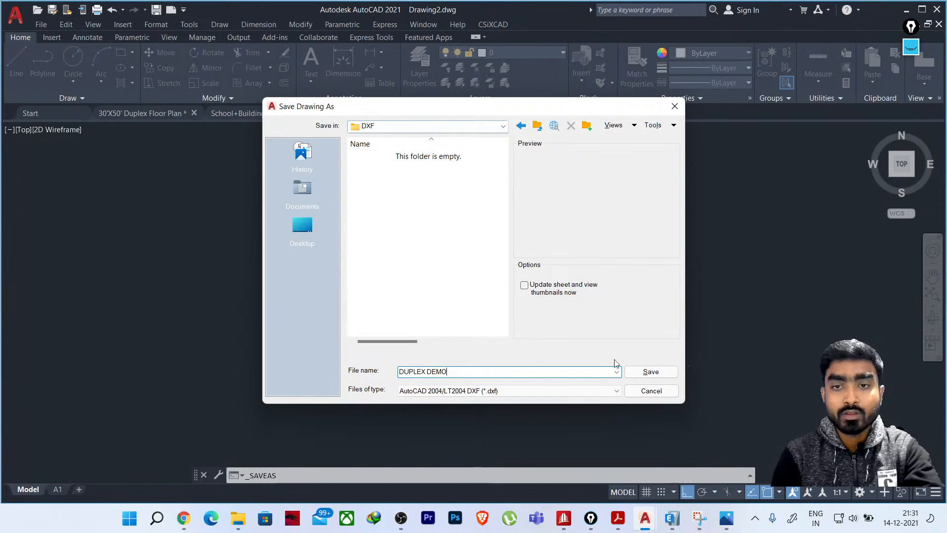
pyautogui.click(648, 372)
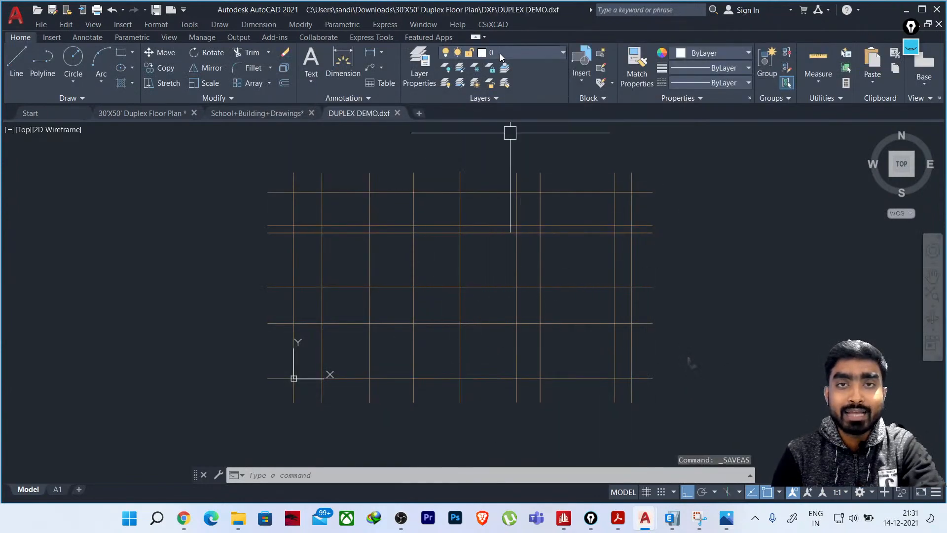
# Check the list of layers in the saved DXF drawing
pyautogui.click(501, 53)
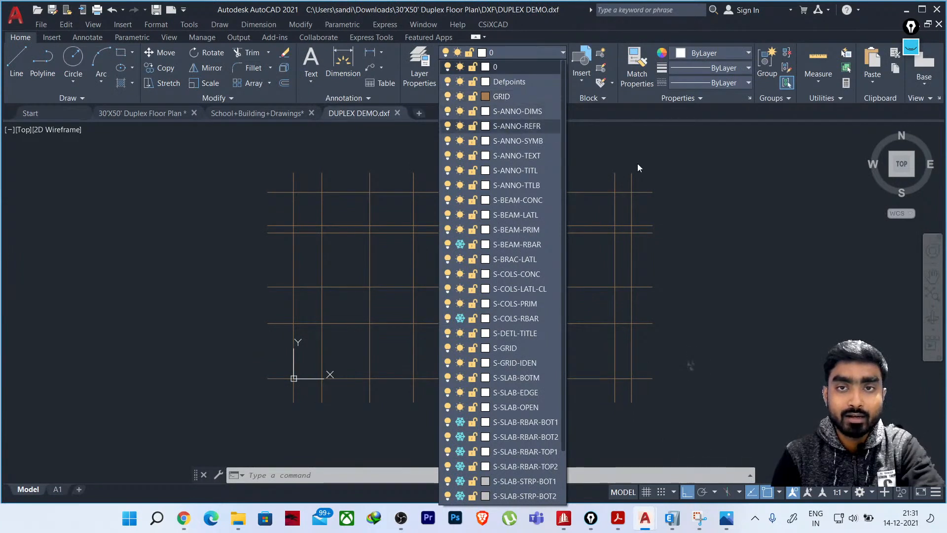
pyautogui.click(750, 246)
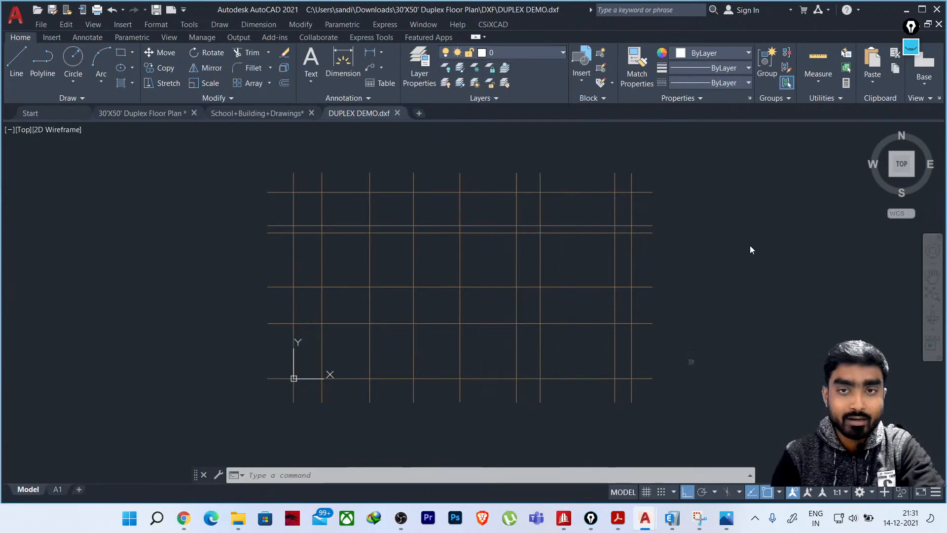
# Purge all unused named items from the DUPLEX DEMO drawing at once and check which layers remain
pyautogui.moveTo(667, 207); pyautogui.dragTo(587, 231, button='middle')
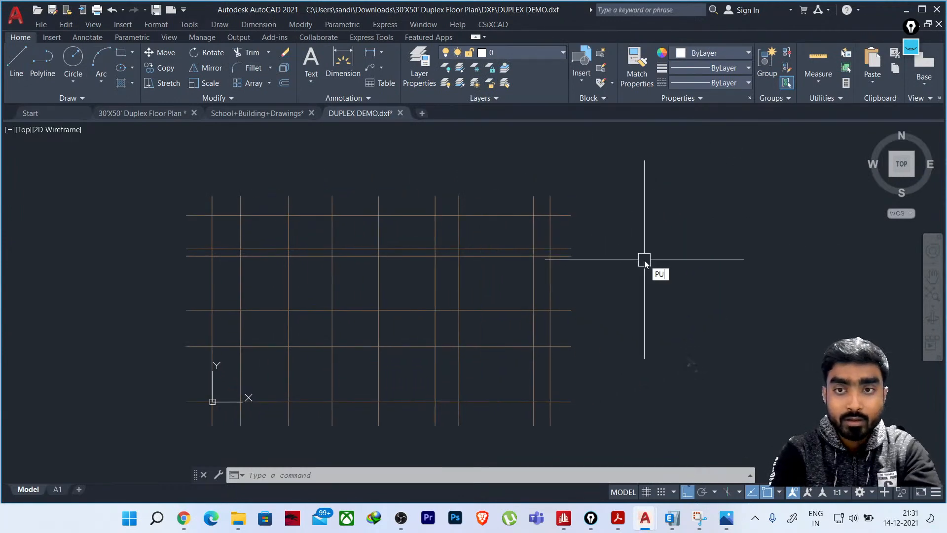
pyautogui.press('Return')
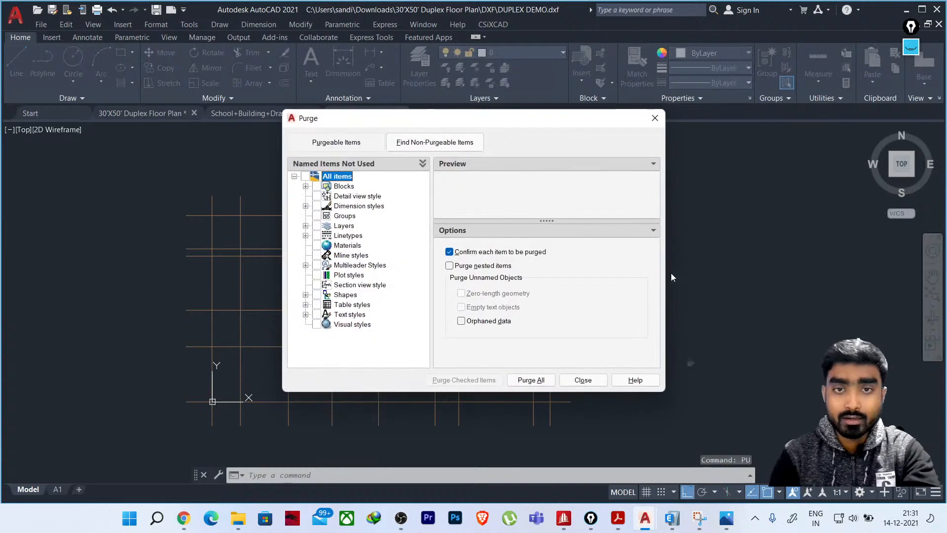
pyautogui.click(531, 380)
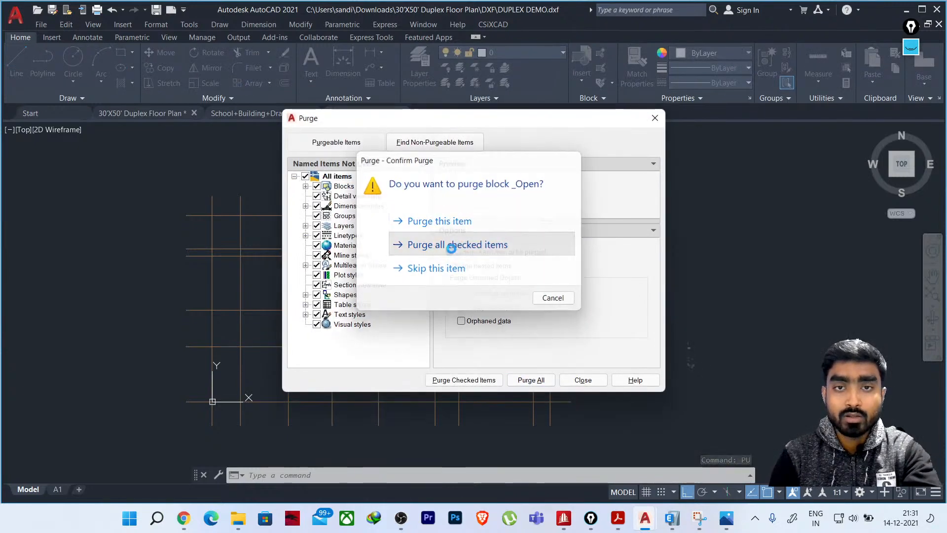
pyautogui.click(451, 253)
pyautogui.click(583, 380)
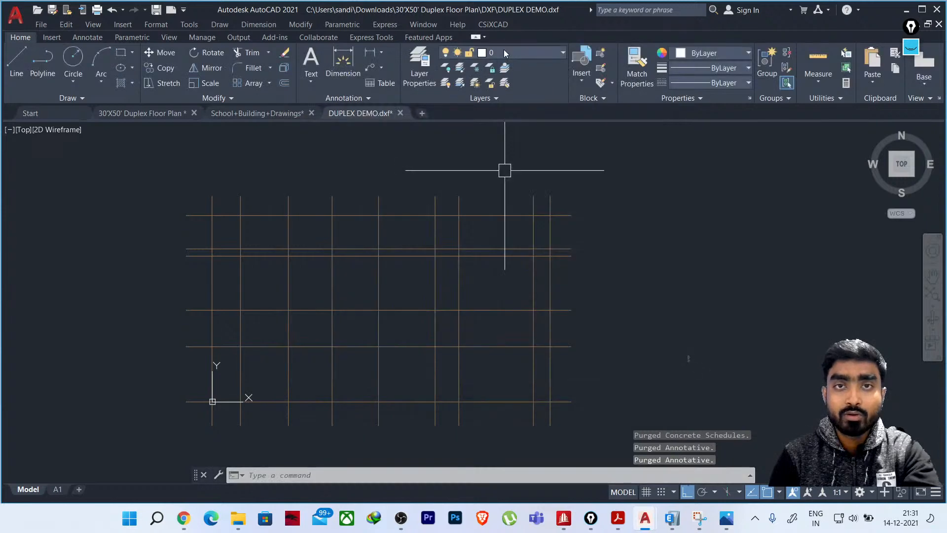
pyautogui.click(504, 50)
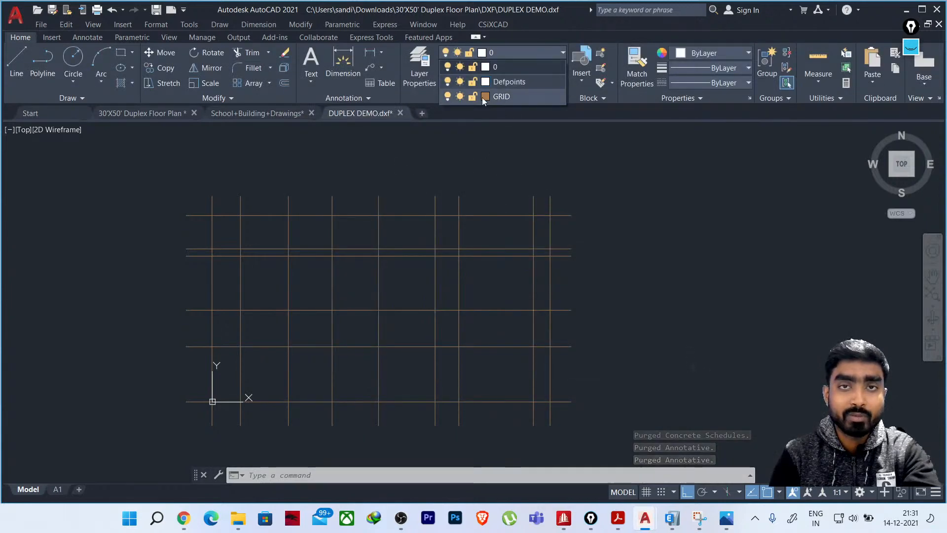
pyautogui.click(555, 197)
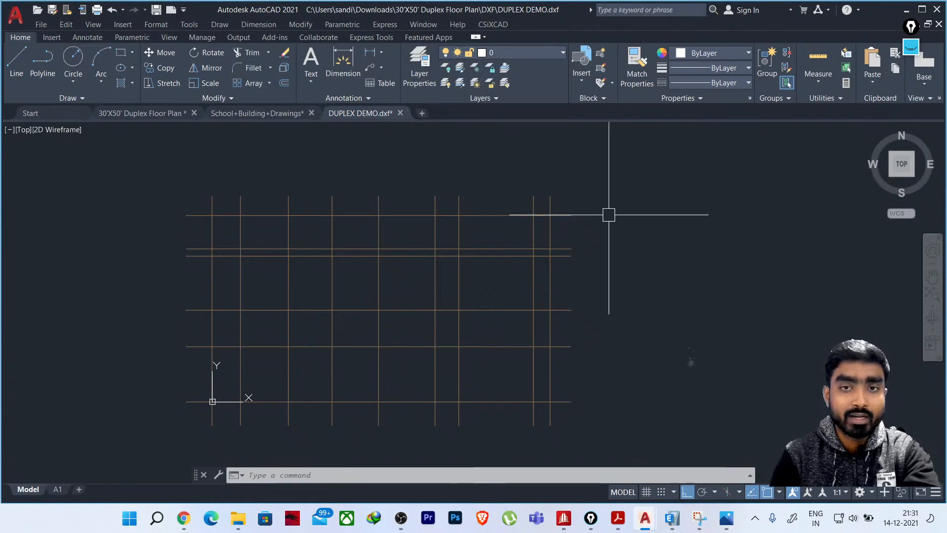
# Save the drawing as DUPLEX DEMO in AutoCAD 2004/LT2004 DXF format, replacing the existing file in the DXF folder
pyautogui.click(20, 16)
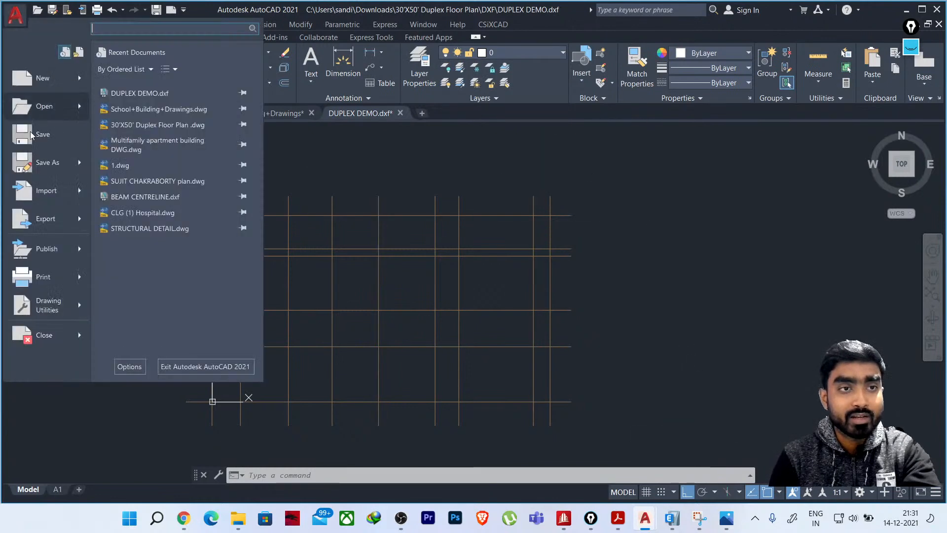
pyautogui.click(45, 162)
pyautogui.click(383, 157)
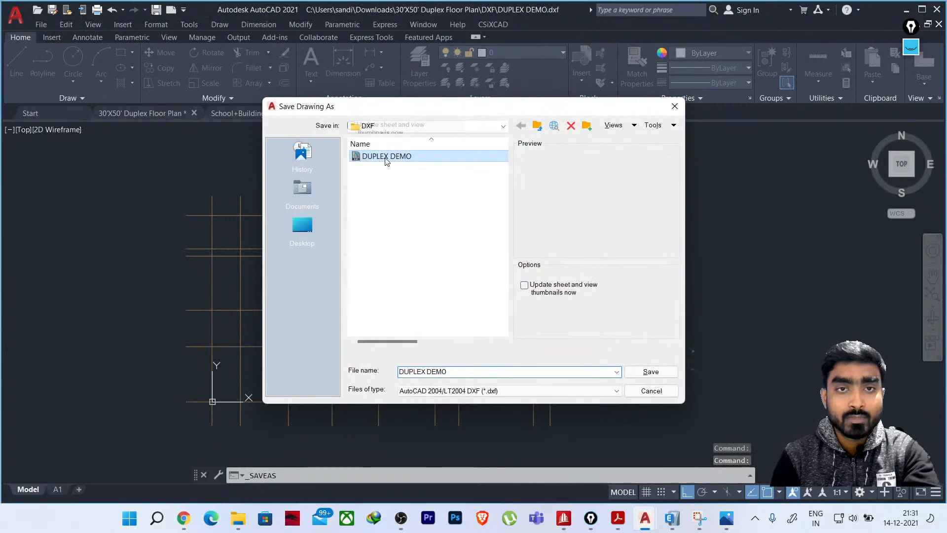
pyautogui.click(641, 372)
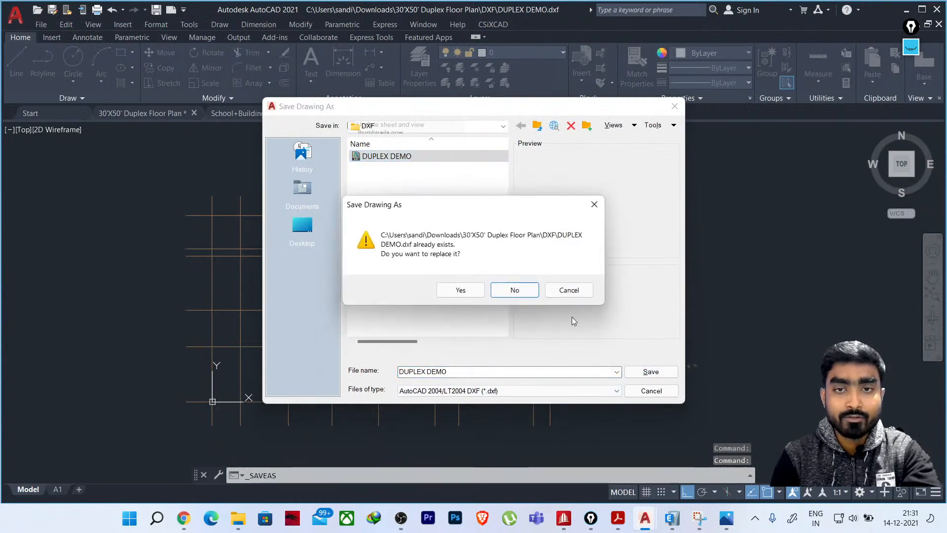
pyautogui.click(448, 291)
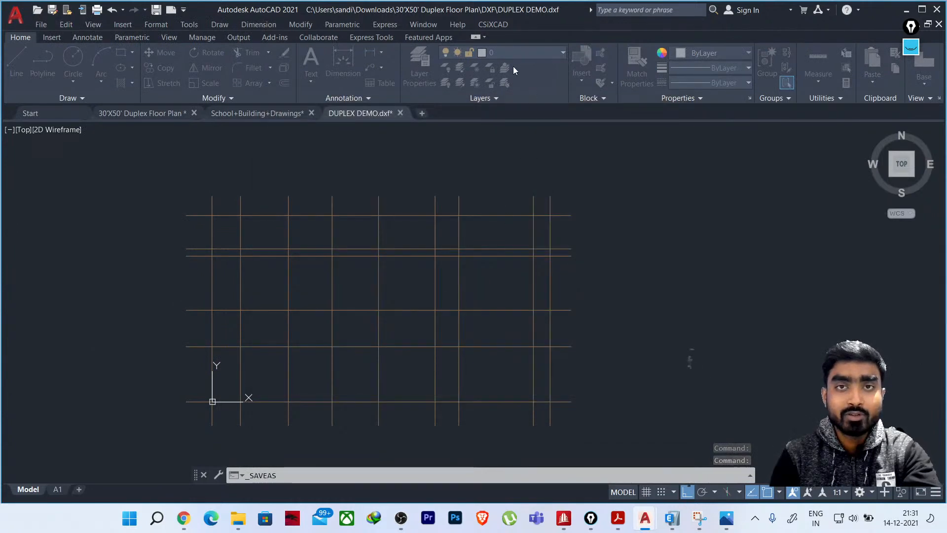
# Review the layer list once more and close DUPLEX DEMO.dxf without saving it in AutoCAD 2018 Drawing format
pyautogui.click(526, 53)
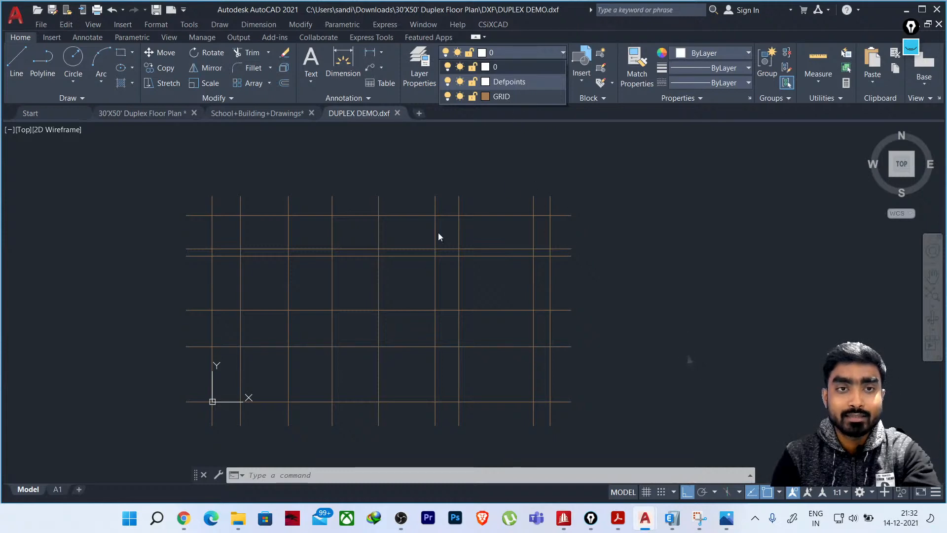
pyautogui.click(504, 310)
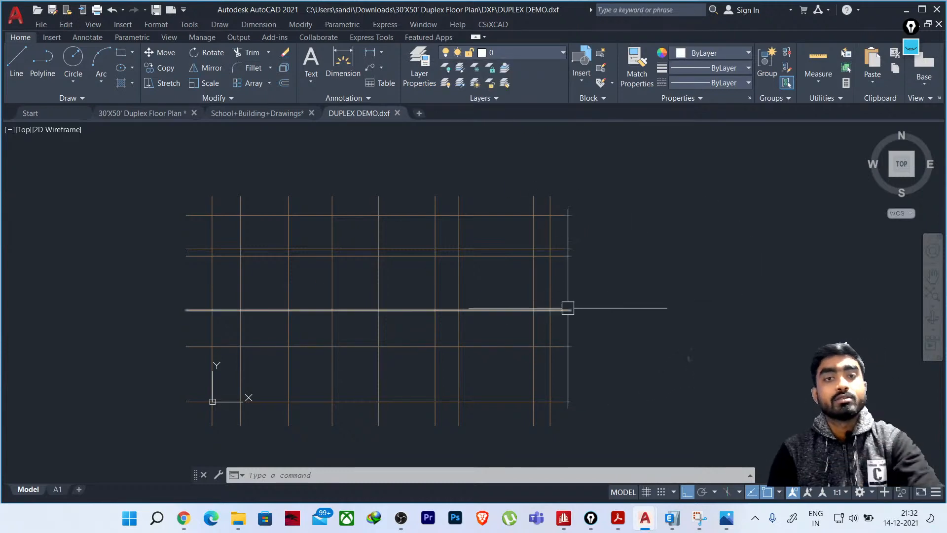
pyautogui.click(397, 113)
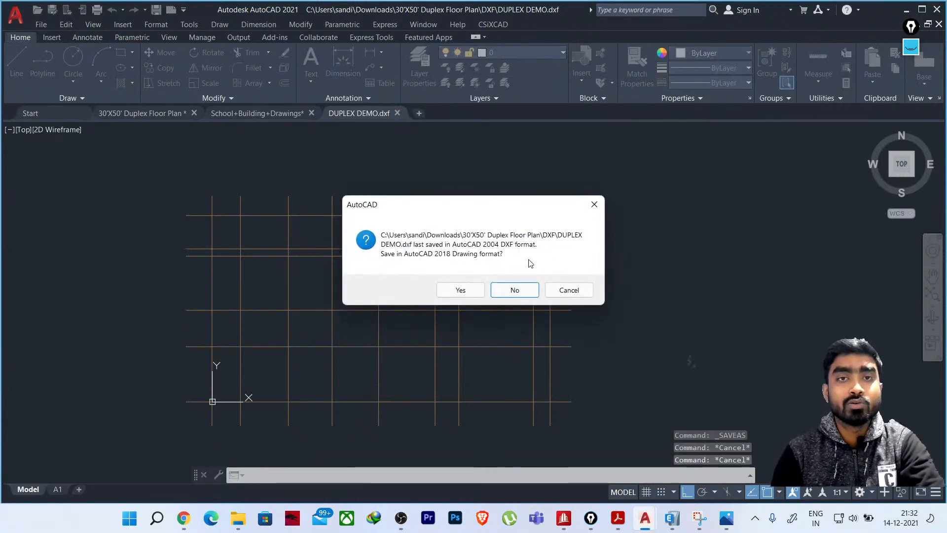
pyautogui.click(513, 290)
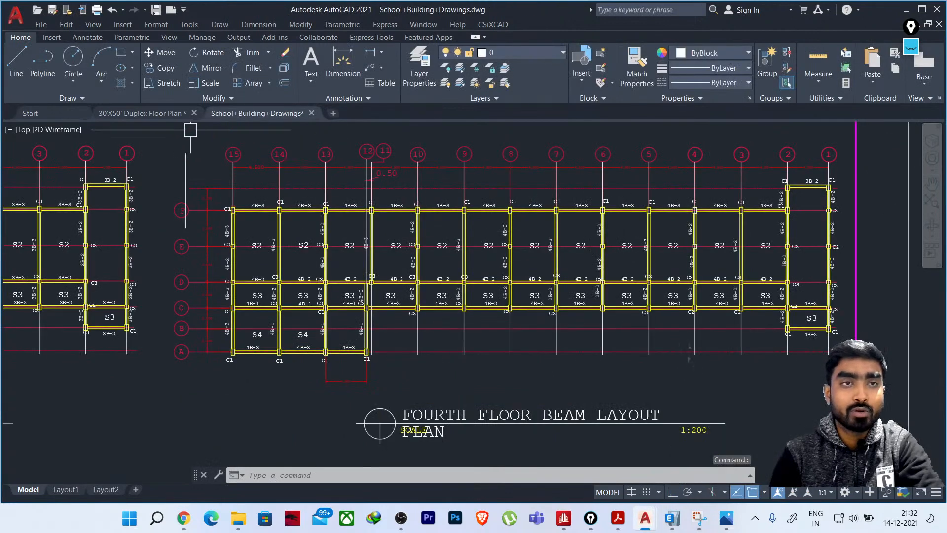
# View the first floor plan in the 30'X50' Duplex Floor Plan drawing and minimize AutoCAD
pyautogui.click(154, 115)
pyautogui.scroll(4, 446, 281)
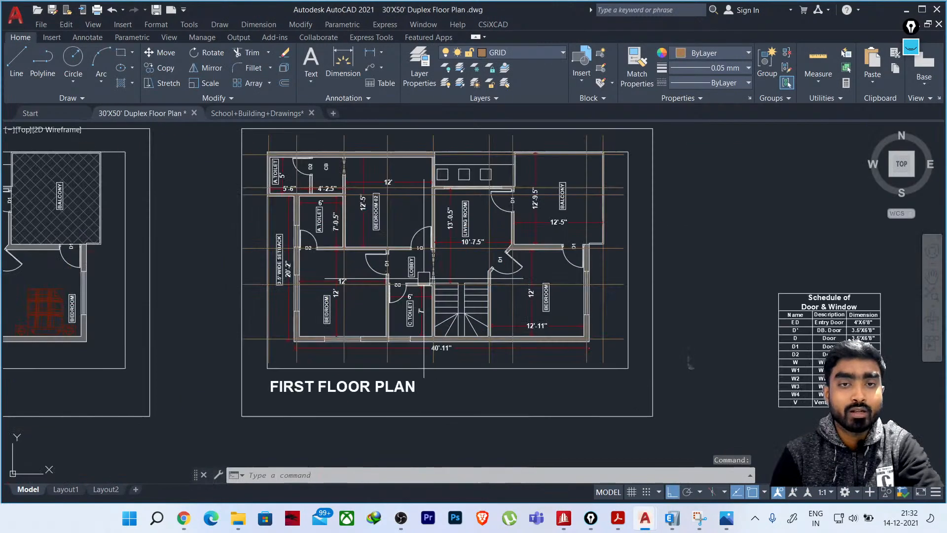
pyautogui.click(908, 12)
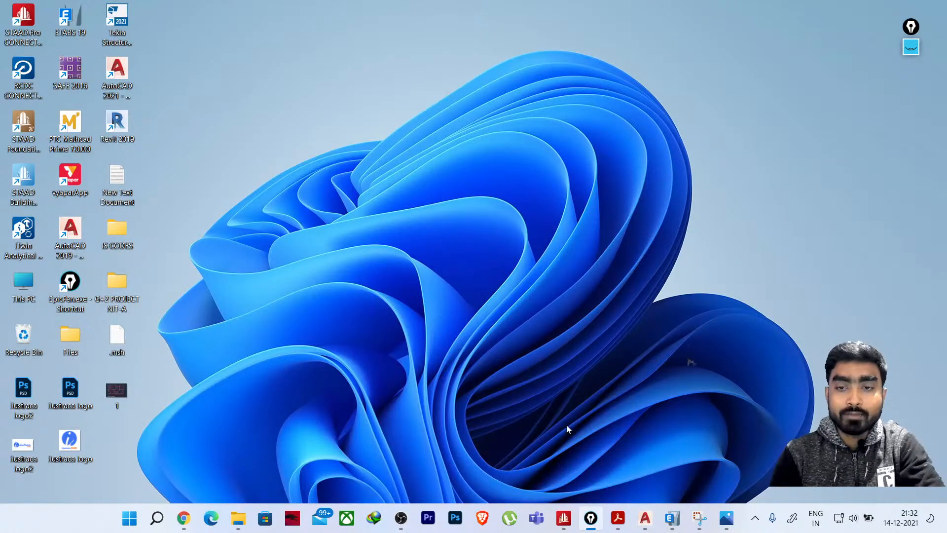
# Switch to ETABS and start a new model with built-in Metric SI, Indian, IS 800:2007 and IS 456:2000 settings, choosing the Blank template
pyautogui.click(672, 518)
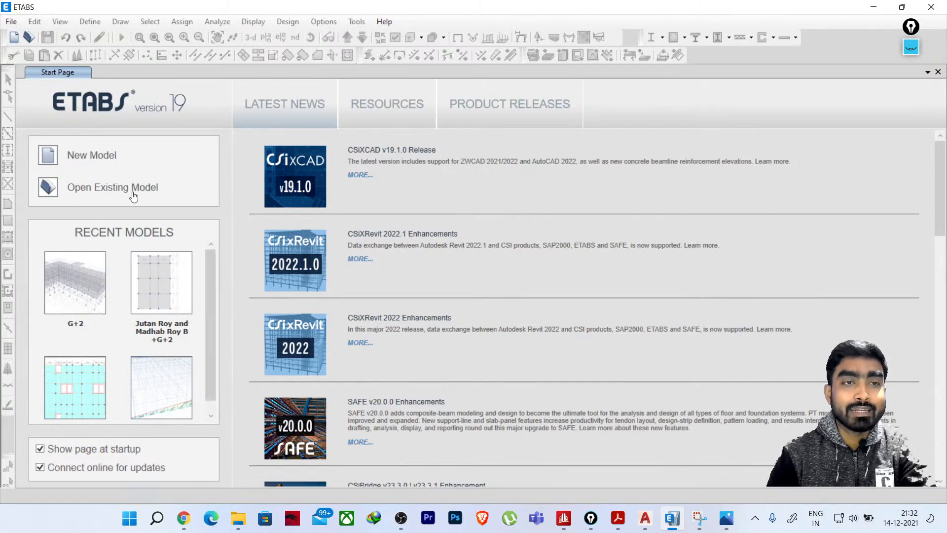
pyautogui.click(104, 157)
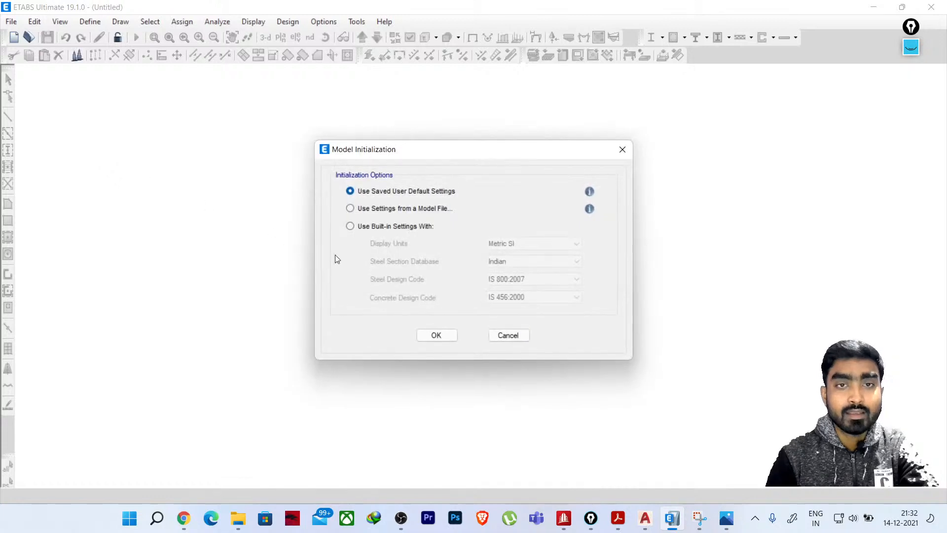
pyautogui.click(384, 227)
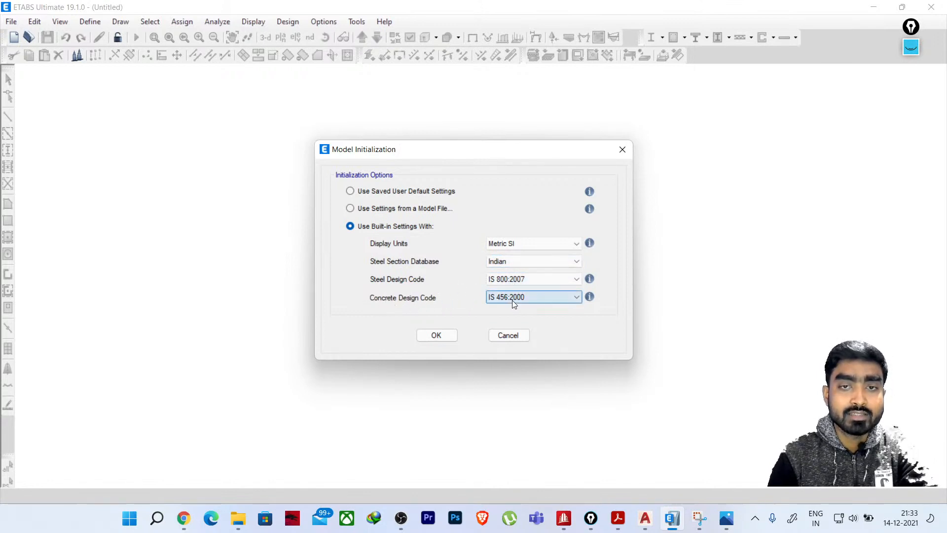
pyautogui.click(436, 335)
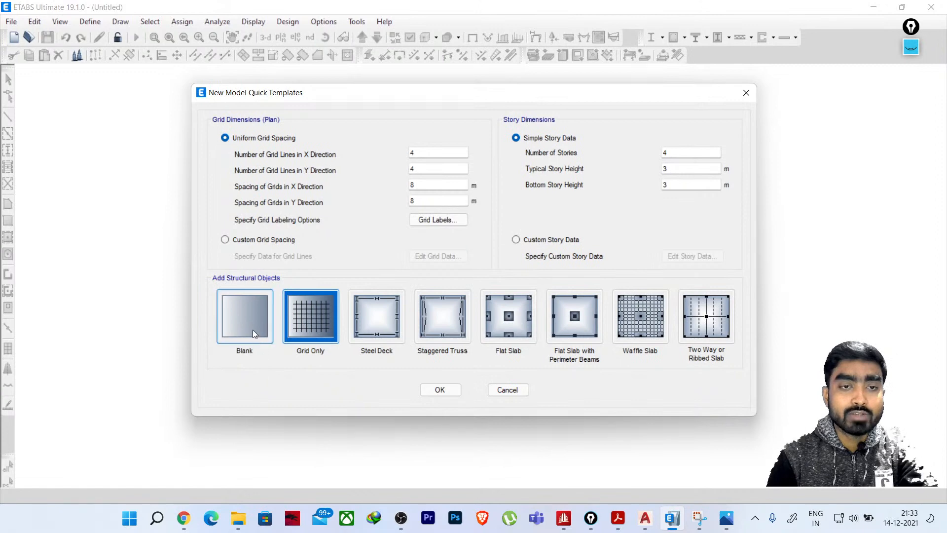
pyautogui.click(252, 330)
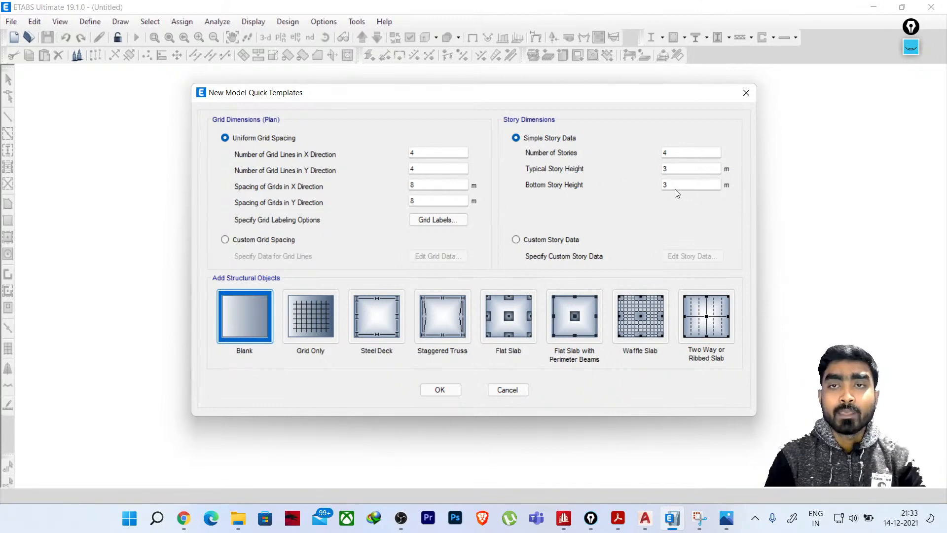
# Switch to the floor plan image 1.png and annotate it in pink with an underlined "G+1" and a circled 2
pyautogui.click(726, 521)
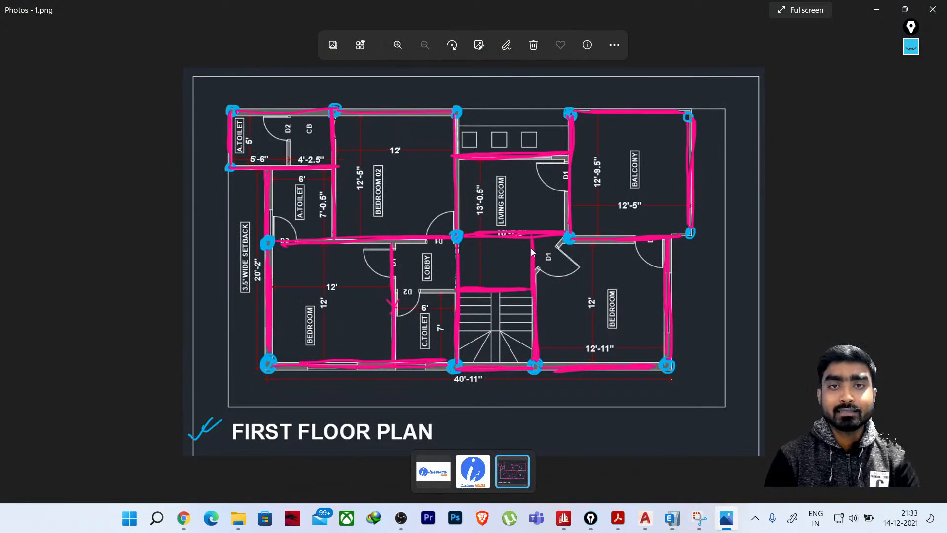
pyautogui.click(911, 47)
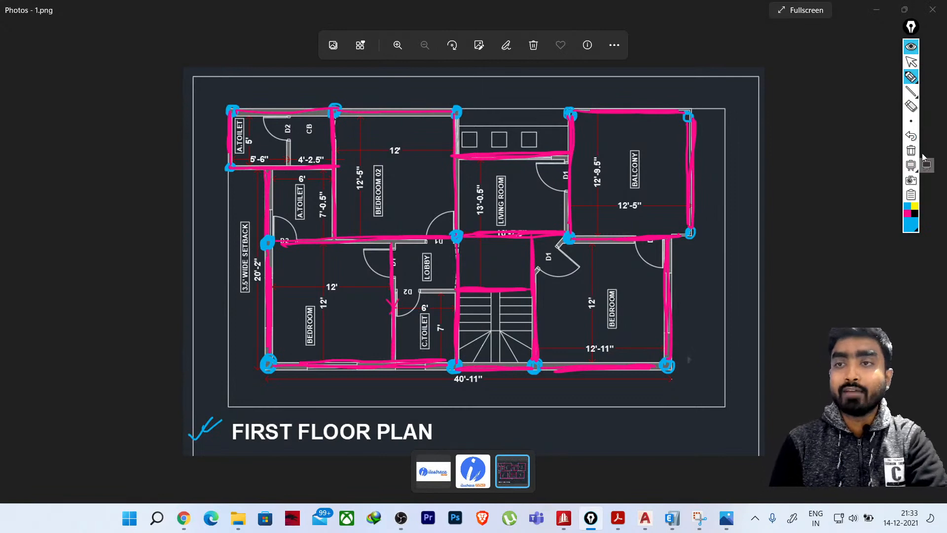
pyautogui.click(907, 214)
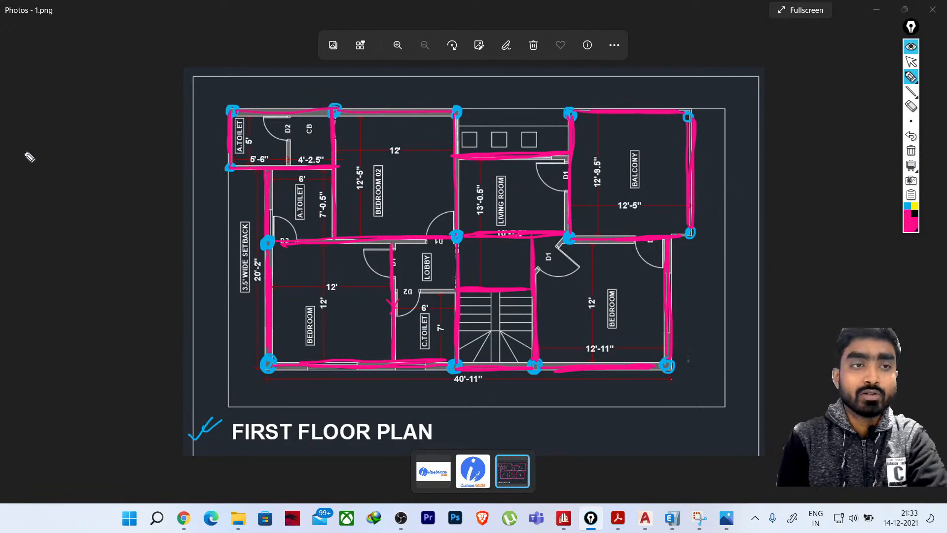
pyautogui.moveTo(26, 121)
pyautogui.mouseDown()
pyautogui.moveTo(32, 101)
pyautogui.moveTo(46, 129)
pyautogui.moveTo(61, 105)
pyautogui.mouseUp()
pyautogui.moveTo(52, 101); pyautogui.dragTo(56, 117)
pyautogui.moveTo(66, 92); pyautogui.dragTo(72, 113)
pyautogui.moveTo(30, 150)
pyautogui.mouseDown()
pyautogui.moveTo(92, 114)
pyautogui.moveTo(110, 75)
pyautogui.moveTo(148, 42)
pyautogui.mouseUp()
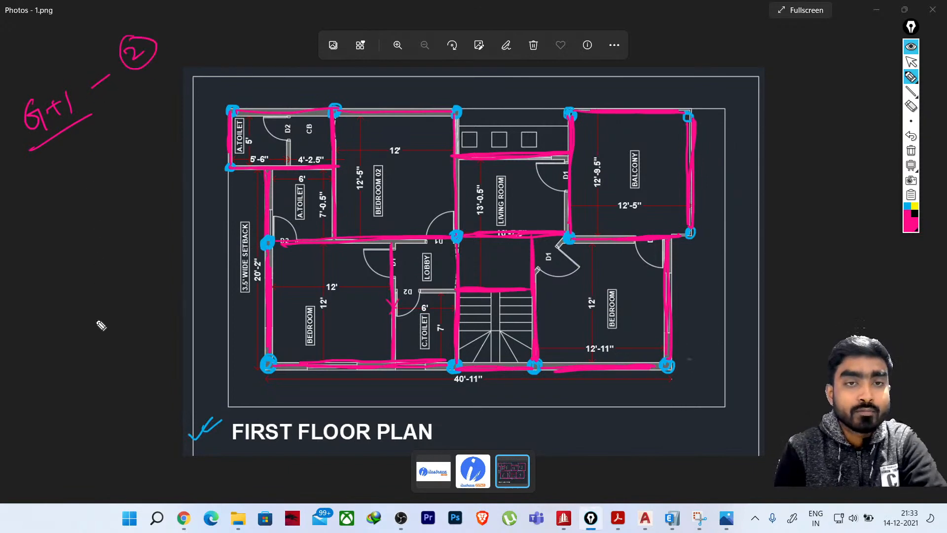
# Write "Bottom Story" in pink below the G+1 note and underline it
pyautogui.moveTo(28, 206); pyautogui.dragTo(34, 214)
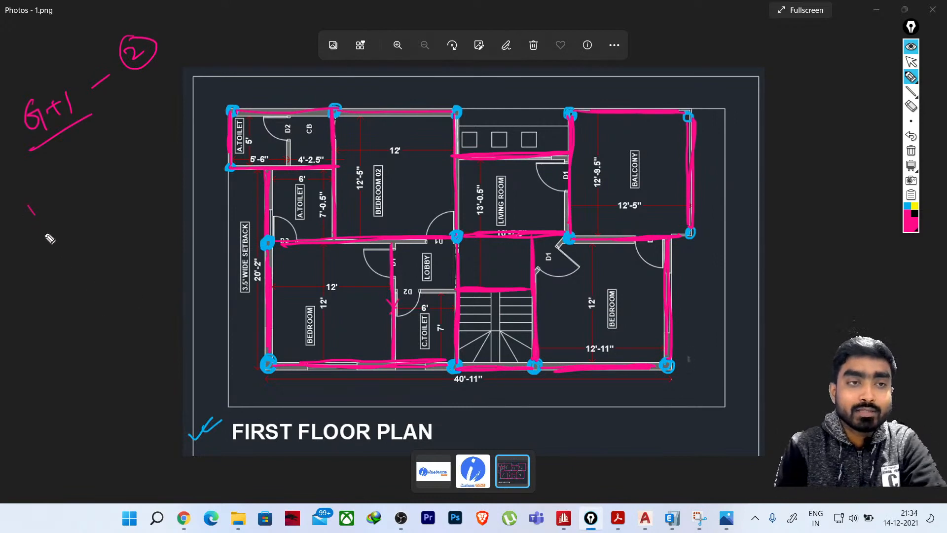
pyautogui.moveTo(29, 200)
pyautogui.mouseDown()
pyautogui.moveTo(43, 213)
pyautogui.moveTo(80, 185)
pyautogui.moveTo(114, 179)
pyautogui.moveTo(155, 141)
pyautogui.moveTo(154, 154)
pyautogui.mouseUp()
pyautogui.moveTo(41, 236); pyautogui.dragTo(156, 170)
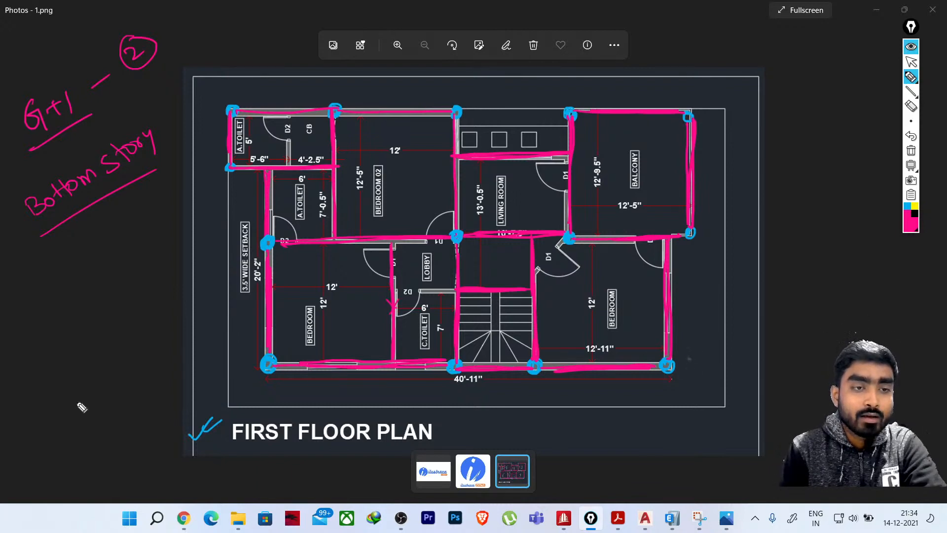
# Sketch a rectangular footing beside the floor plan with two vertical column lines rising from it
pyautogui.moveTo(133, 423)
pyautogui.mouseDown()
pyautogui.moveTo(82, 424)
pyautogui.moveTo(53, 451)
pyautogui.moveTo(133, 452)
pyautogui.mouseUp()
pyautogui.moveTo(77, 357); pyautogui.dragTo(77, 419)
pyautogui.moveTo(102, 349); pyautogui.dragTo(103, 424)
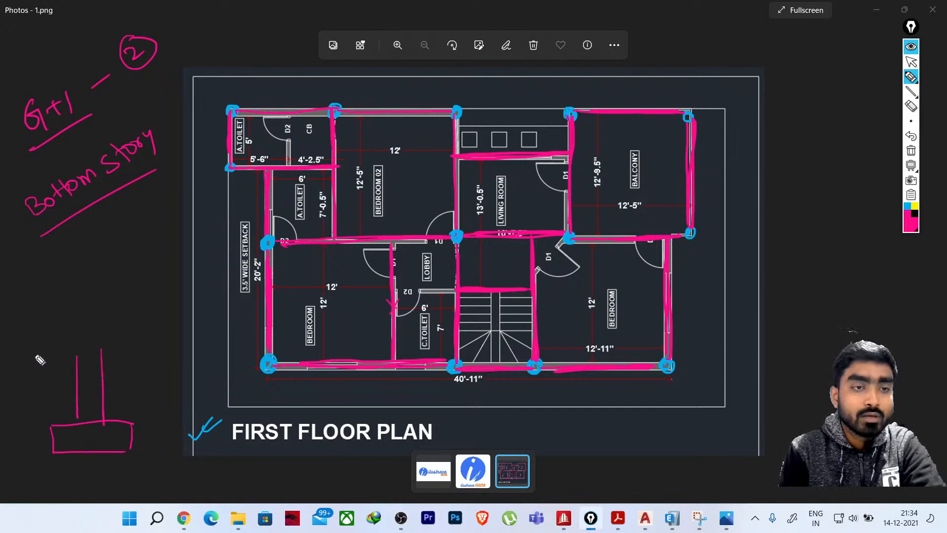
# Draw a horizontal ground line across the column's upper end and add crossed soil hatch marks on both sides
pyautogui.moveTo(18, 348); pyautogui.dragTo(158, 349)
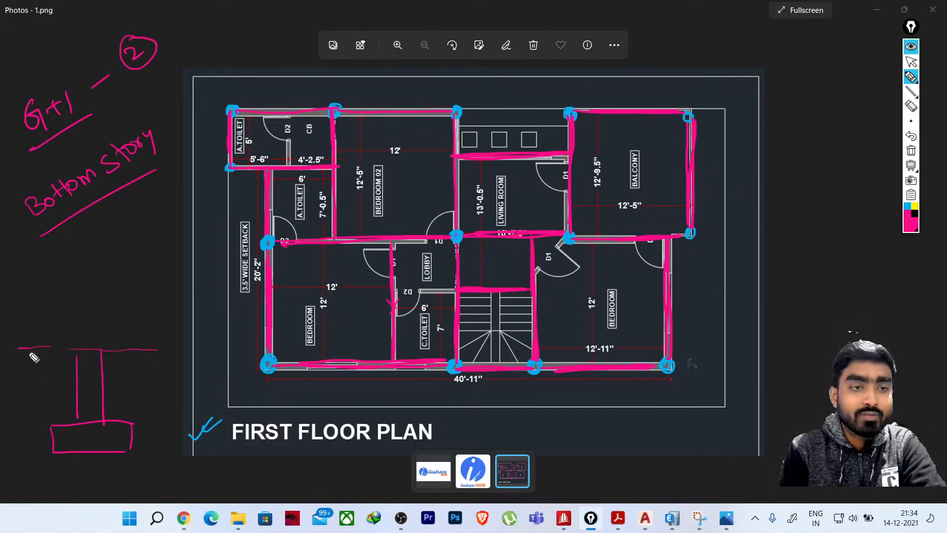
pyautogui.moveTo(32, 351); pyautogui.dragTo(21, 364)
pyautogui.moveTo(26, 352)
pyautogui.mouseDown()
pyautogui.moveTo(42, 362)
pyautogui.moveTo(32, 363)
pyautogui.mouseUp()
pyautogui.moveTo(40, 349); pyautogui.dragTo(54, 362)
pyautogui.moveTo(139, 352); pyautogui.dragTo(127, 366)
pyautogui.moveTo(135, 354); pyautogui.dragTo(147, 363)
pyautogui.moveTo(146, 354); pyautogui.dragTo(136, 366)
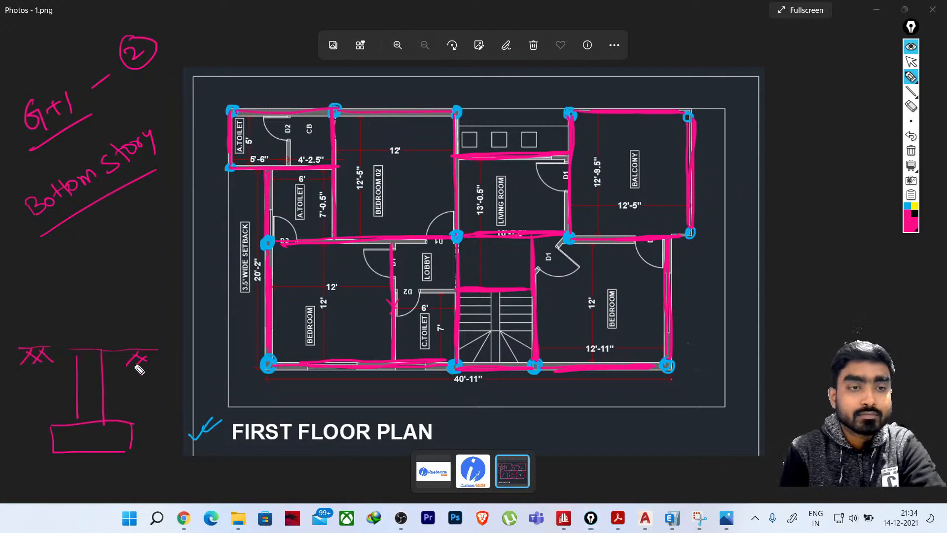
# Extend both column lines above the ground line and sketch a horizontal beam branching off the column
pyautogui.moveTo(77, 299); pyautogui.dragTo(77, 349)
pyautogui.moveTo(103, 300); pyautogui.dragTo(104, 341)
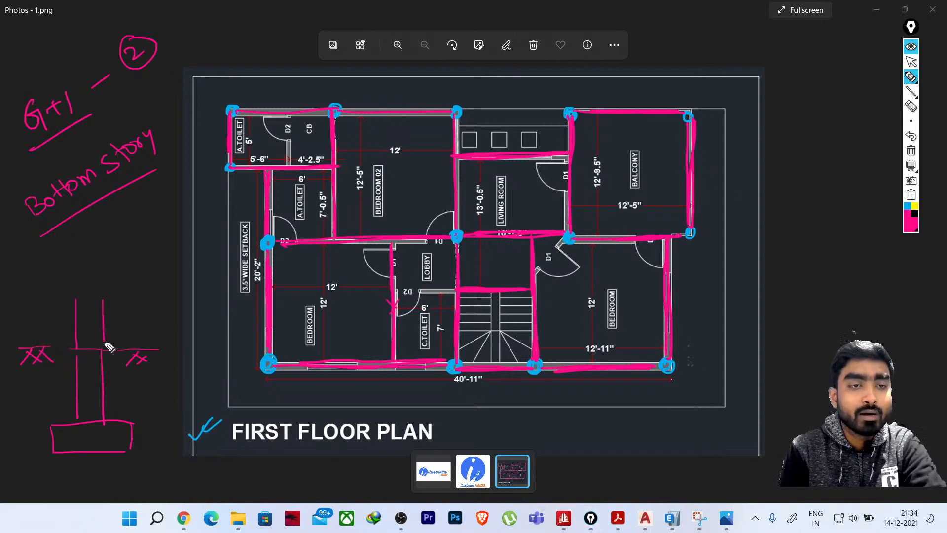
pyautogui.moveTo(76, 298)
pyautogui.mouseDown()
pyautogui.moveTo(77, 277)
pyautogui.moveTo(163, 279)
pyautogui.moveTo(122, 304)
pyautogui.moveTo(173, 303)
pyautogui.mouseUp()
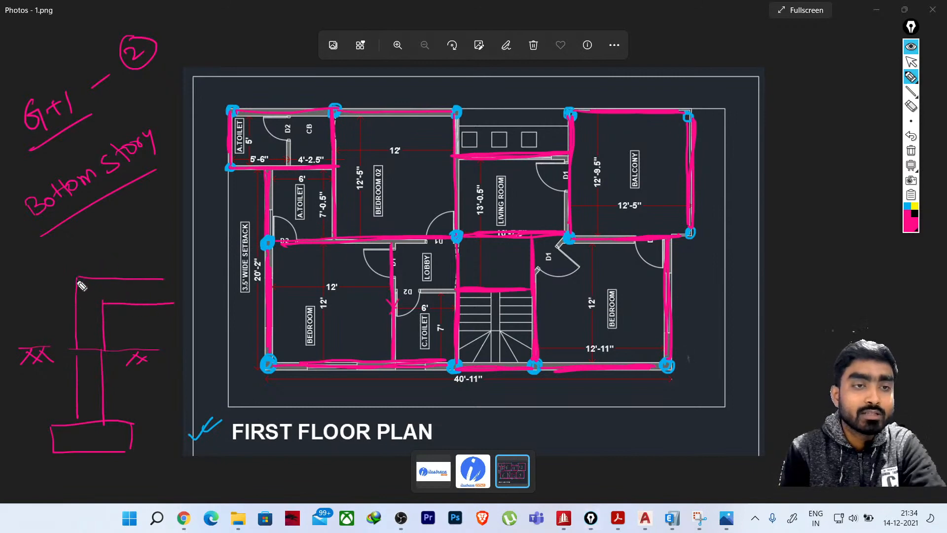
# Erase the beam's upper line, redraw it starting from the column's inner face, and continue both column lines upward above the beam
pyautogui.click(911, 106)
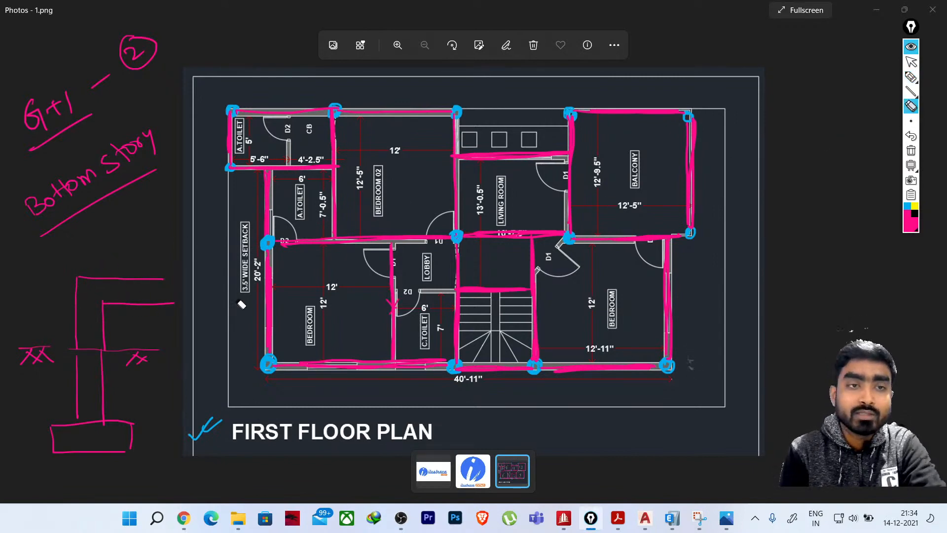
pyautogui.click(93, 278)
pyautogui.click(911, 77)
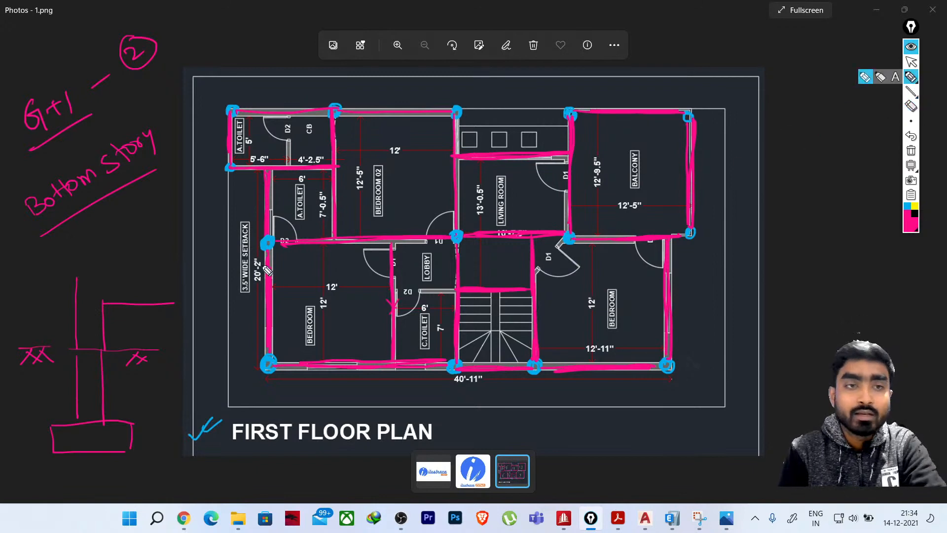
pyautogui.moveTo(108, 272)
pyautogui.mouseDown()
pyautogui.moveTo(160, 272)
pyautogui.moveTo(104, 209)
pyautogui.mouseUp()
pyautogui.moveTo(77, 269); pyautogui.dragTo(78, 197)
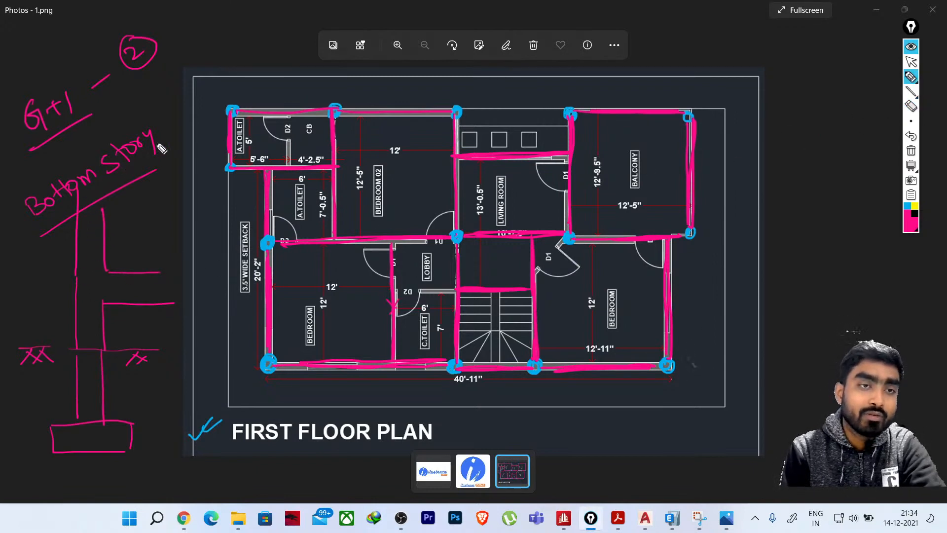
# Carry the beam's top level across to the column's outer side with a dashed line and label it Plinth
pyautogui.moveTo(28, 273); pyautogui.dragTo(54, 273)
pyautogui.moveTo(60, 273); pyautogui.dragTo(79, 273)
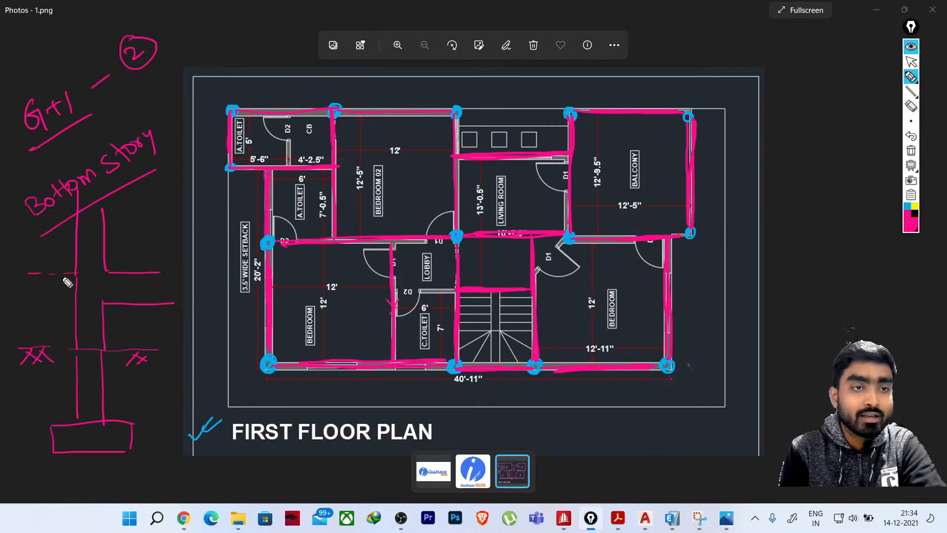
pyautogui.moveTo(8, 282)
pyautogui.mouseDown()
pyautogui.moveTo(15, 295)
pyautogui.moveTo(34, 286)
pyautogui.mouseUp()
pyautogui.moveTo(36, 276); pyautogui.dragTo(39, 286)
pyautogui.moveTo(30, 281); pyautogui.dragTo(52, 286)
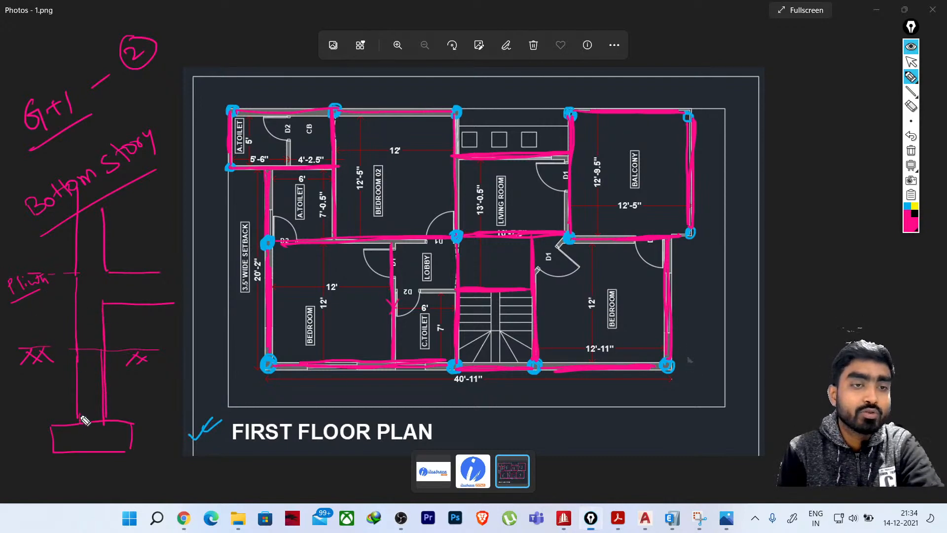
# In blue, bracket the column's depth below ground and its height up to plinth level, and mark the ground line with a small triangle
pyautogui.click(907, 205)
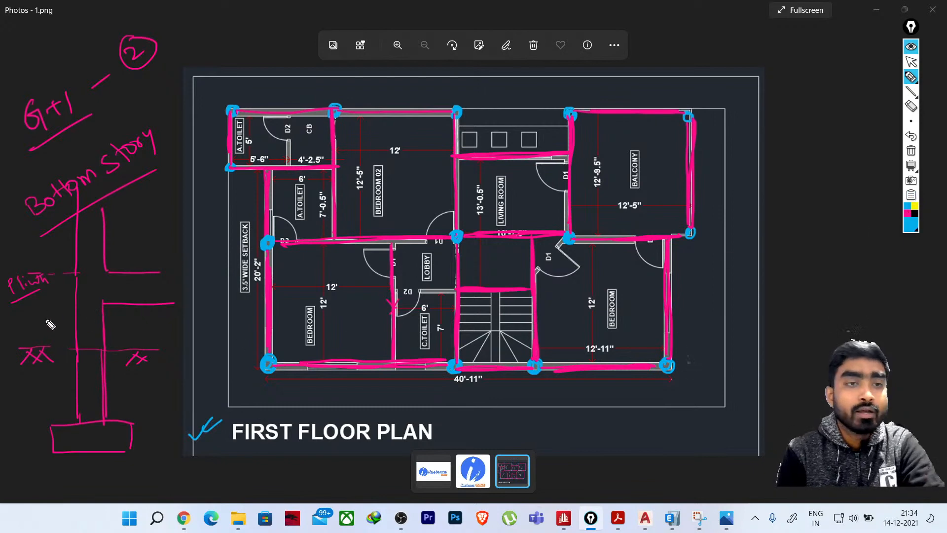
pyautogui.moveTo(67, 352); pyautogui.dragTo(62, 411)
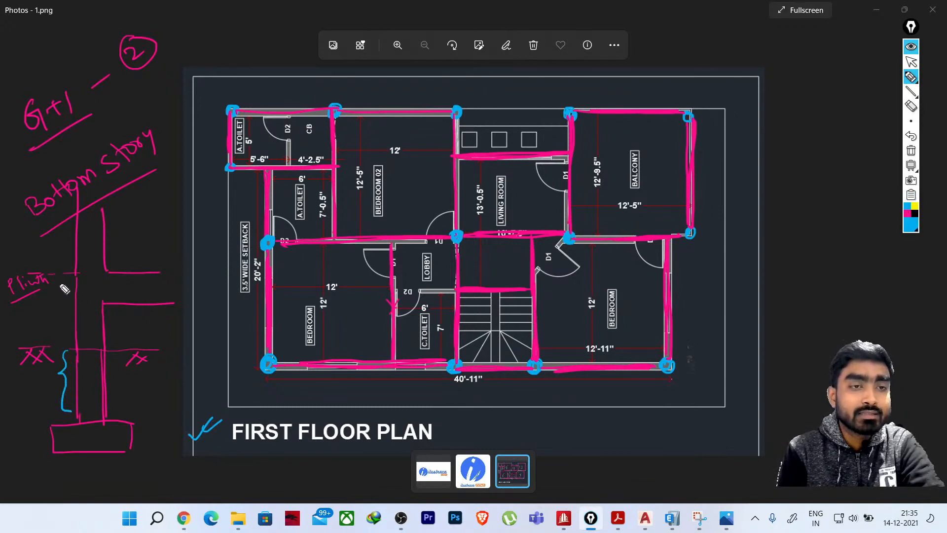
pyautogui.moveTo(60, 276)
pyautogui.mouseDown()
pyautogui.moveTo(63, 333)
pyautogui.moveTo(97, 359)
pyautogui.moveTo(91, 351)
pyautogui.mouseUp()
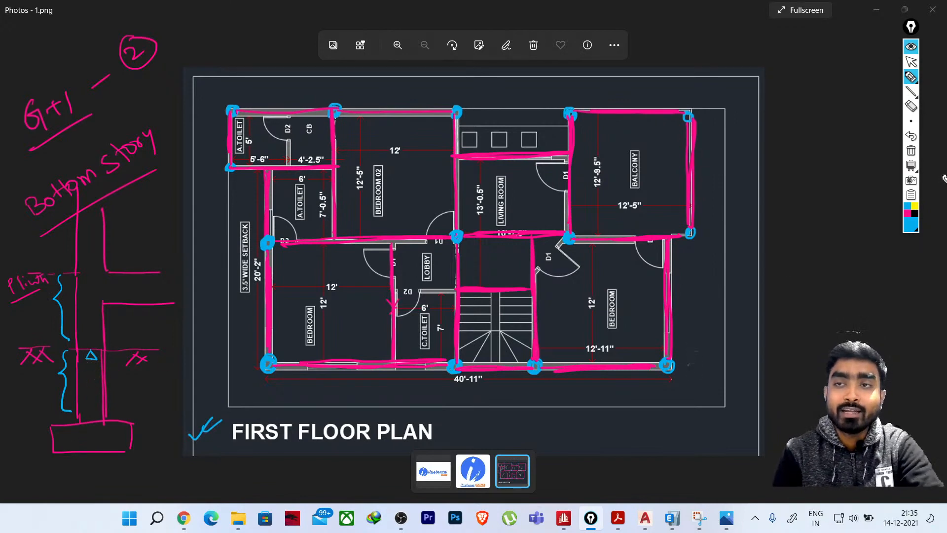
# Clear the freehand sketch and redraw in blue a column with a break line on top, a branching beam and a ground line
pyautogui.click(911, 151)
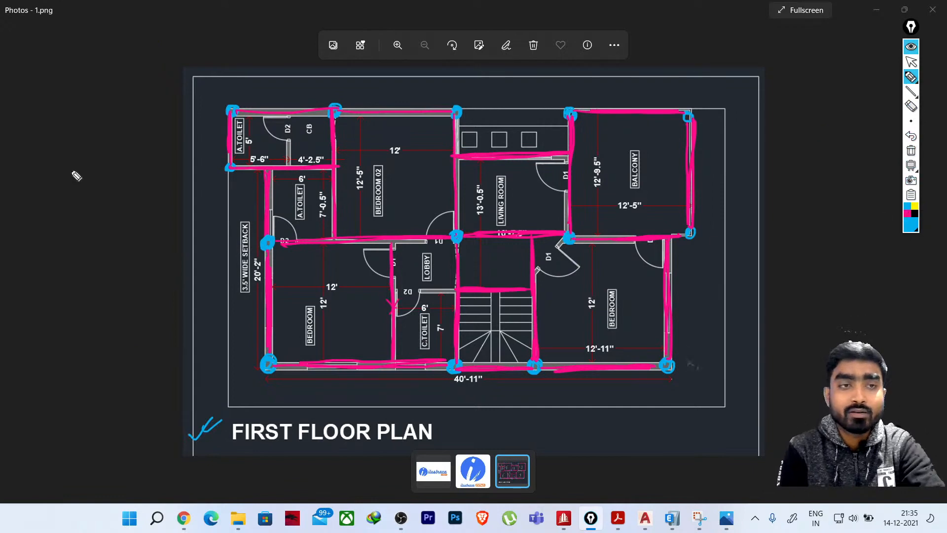
pyautogui.moveTo(64, 106); pyautogui.dragTo(63, 181)
pyautogui.moveTo(93, 107); pyautogui.dragTo(91, 169)
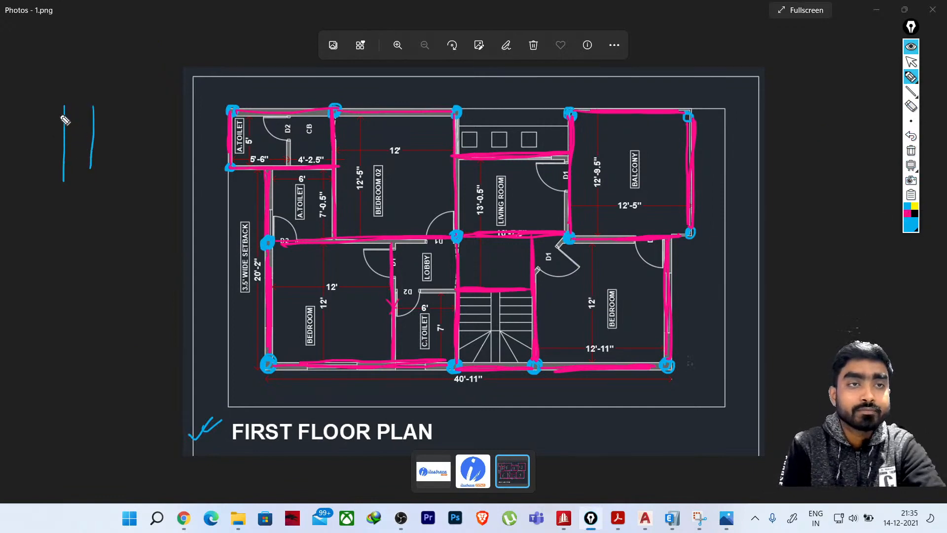
pyautogui.moveTo(50, 106); pyautogui.dragTo(109, 106)
pyautogui.moveTo(90, 169)
pyautogui.mouseDown()
pyautogui.moveTo(153, 174)
pyautogui.moveTo(98, 199)
pyautogui.moveTo(93, 242)
pyautogui.mouseUp()
pyautogui.moveTo(61, 185)
pyautogui.mouseDown()
pyautogui.moveTo(61, 245)
pyautogui.moveTo(180, 238)
pyautogui.mouseUp()
pyautogui.moveTo(61, 247); pyautogui.dragTo(63, 330)
pyautogui.moveTo(92, 245); pyautogui.dragTo(94, 330)
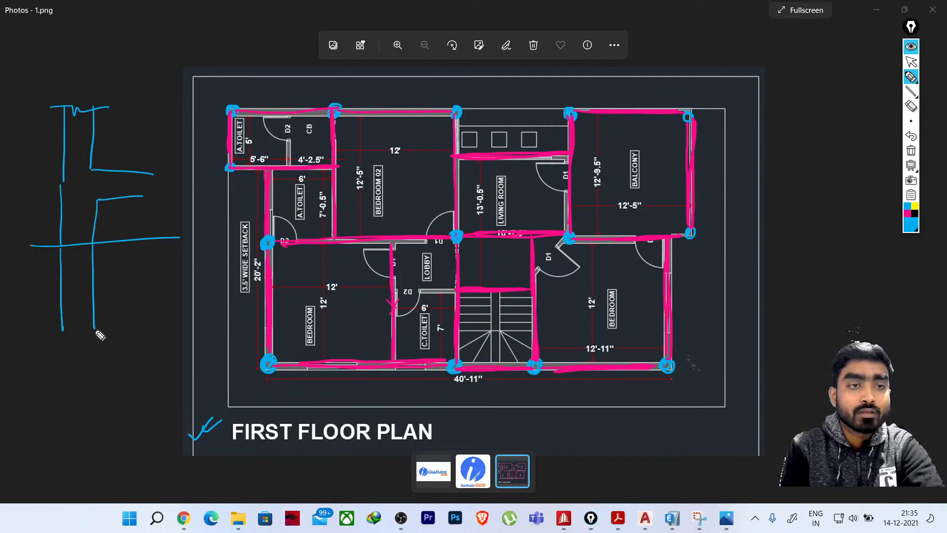
# Draw a rectangular footing under the column and add soil hatch marks to the ground line on both sides
pyautogui.moveTo(27, 332)
pyautogui.mouseDown()
pyautogui.moveTo(142, 327)
pyautogui.moveTo(25, 358)
pyautogui.mouseUp()
pyautogui.moveTo(26, 359)
pyautogui.mouseDown()
pyautogui.moveTo(147, 354)
pyautogui.moveTo(136, 348)
pyautogui.mouseUp()
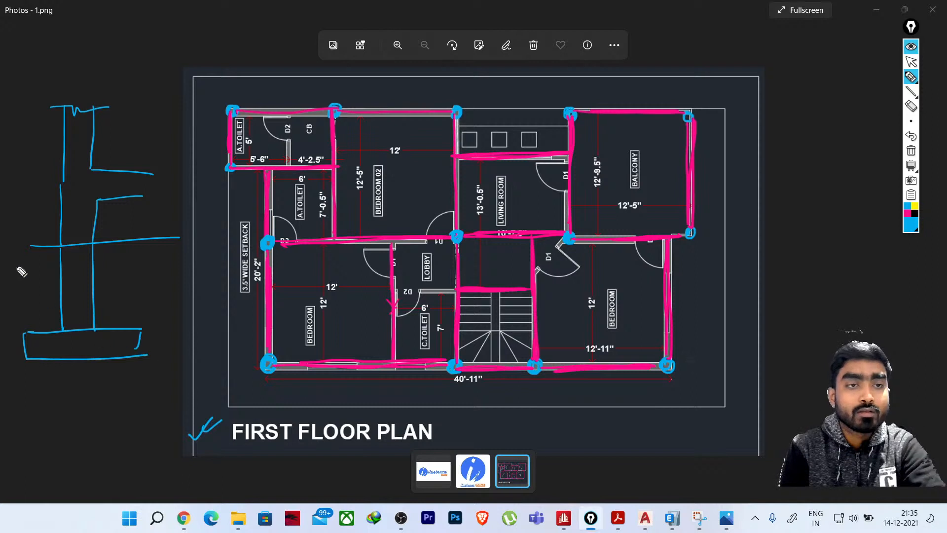
pyautogui.moveTo(1, 250); pyautogui.dragTo(38, 246)
pyautogui.moveTo(29, 245)
pyautogui.mouseDown()
pyautogui.moveTo(9, 265)
pyautogui.moveTo(38, 262)
pyautogui.mouseUp()
pyautogui.moveTo(33, 246)
pyautogui.mouseDown()
pyautogui.moveTo(19, 261)
pyautogui.moveTo(47, 259)
pyautogui.mouseUp()
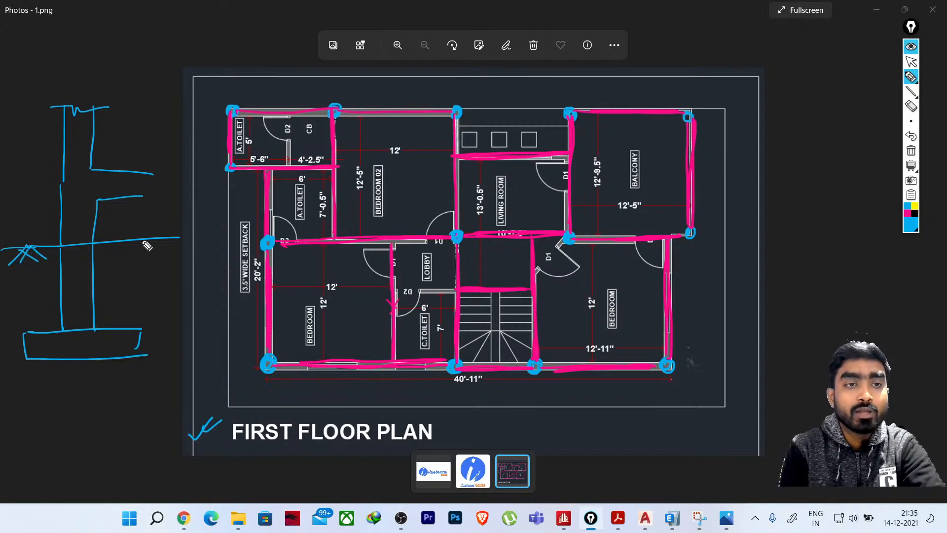
pyautogui.moveTo(153, 235); pyautogui.dragTo(143, 253)
pyautogui.moveTo(151, 239)
pyautogui.mouseDown()
pyautogui.moveTo(167, 249)
pyautogui.moveTo(149, 252)
pyautogui.mouseUp()
pyautogui.moveTo(160, 238); pyautogui.dragTo(179, 248)
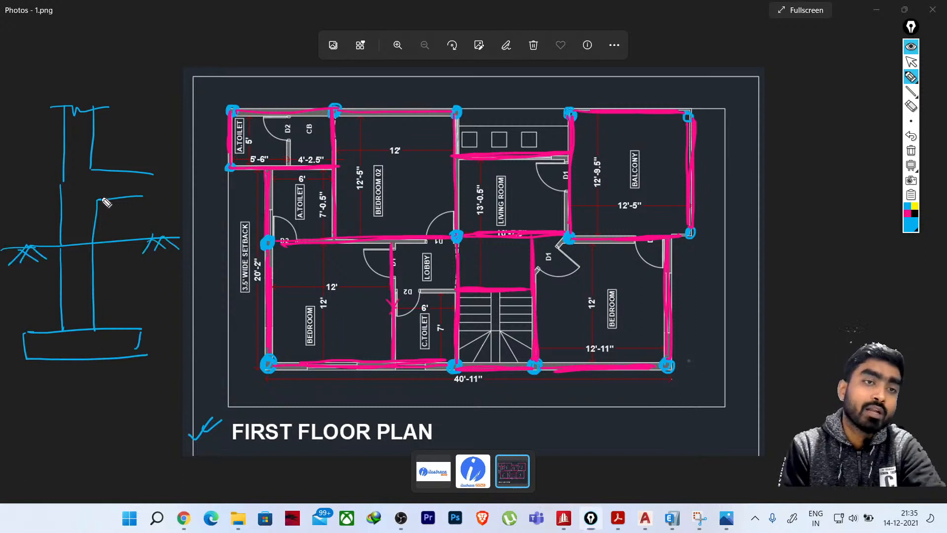
# Thicken the beam's lower line and the footing's end edges, and circle the junction of column and footing
pyautogui.moveTo(98, 199); pyautogui.dragTo(152, 198)
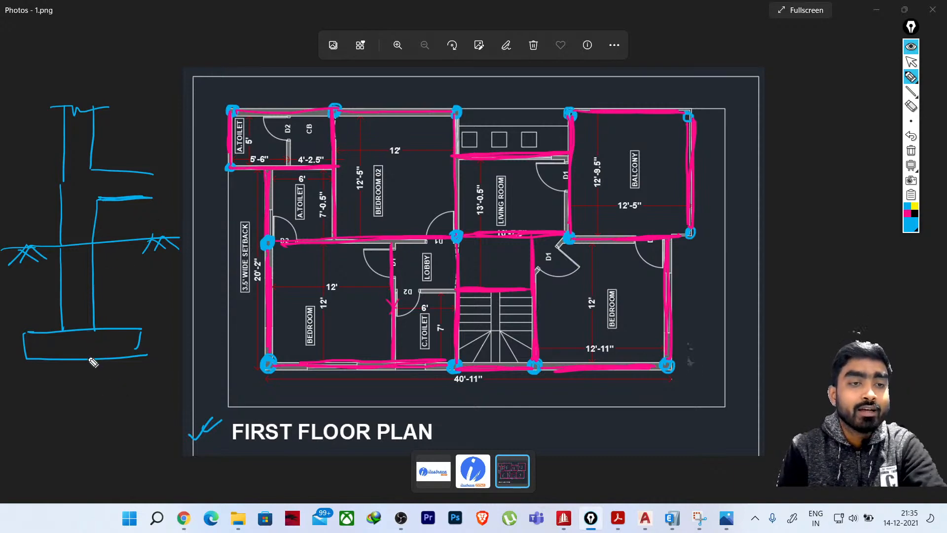
pyautogui.moveTo(145, 352); pyautogui.dragTo(144, 360)
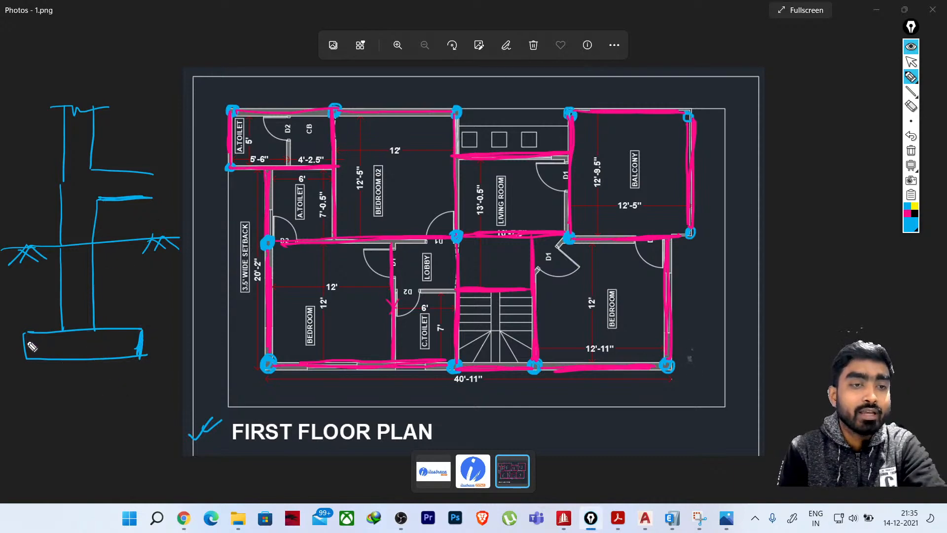
pyautogui.moveTo(32, 338); pyautogui.dragTo(32, 362)
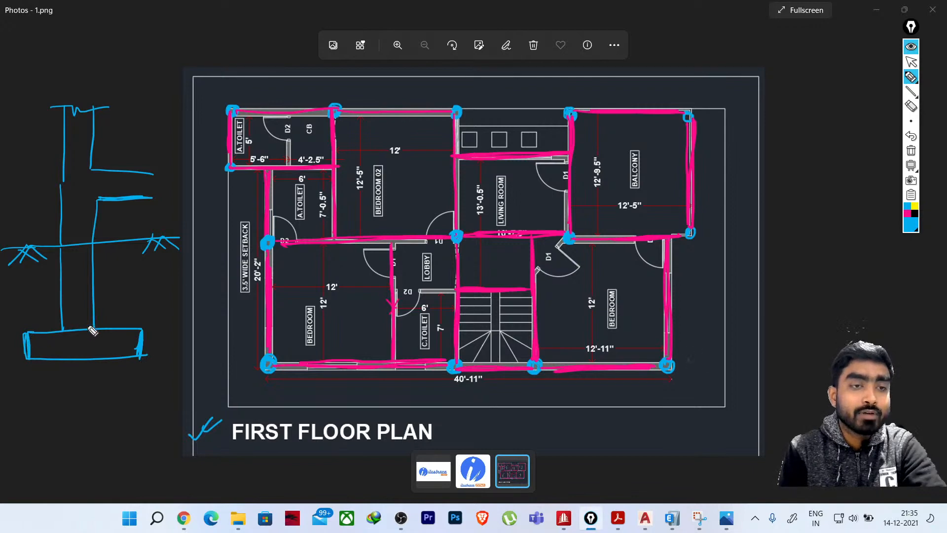
pyautogui.moveTo(100, 317)
pyautogui.mouseDown()
pyautogui.moveTo(59, 327)
pyautogui.moveTo(64, 346)
pyautogui.moveTo(98, 338)
pyautogui.moveTo(101, 320)
pyautogui.mouseUp()
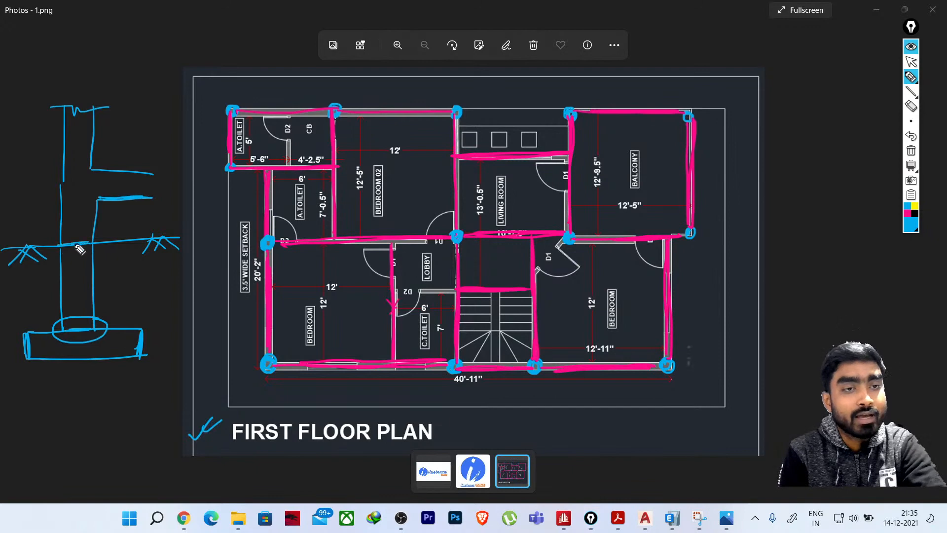
pyautogui.moveTo(82, 251); pyautogui.dragTo(84, 254)
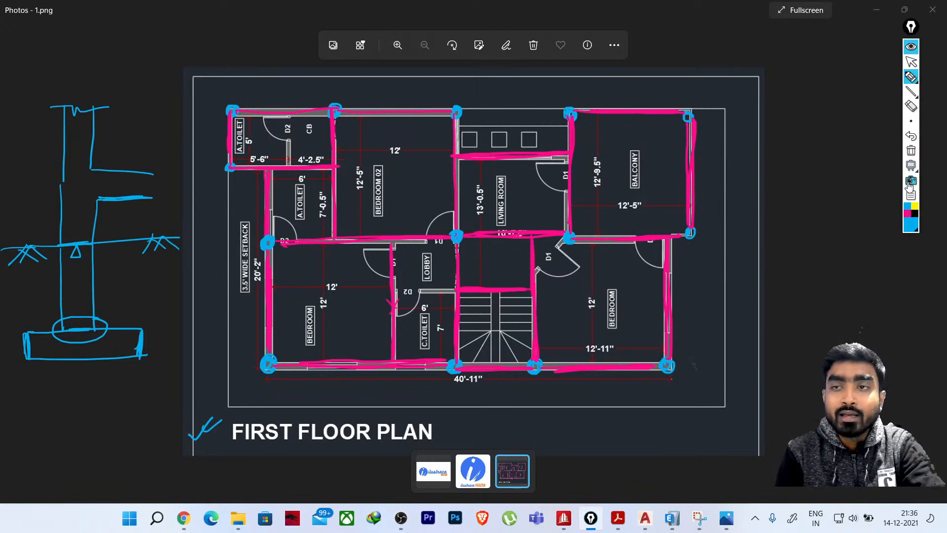
pyautogui.click(911, 108)
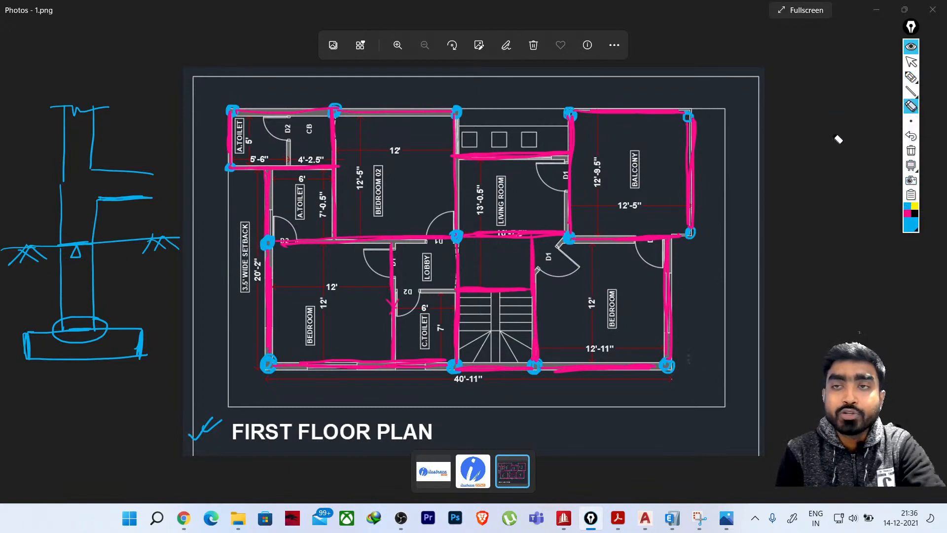
pyautogui.moveTo(75, 264); pyautogui.dragTo(77, 265)
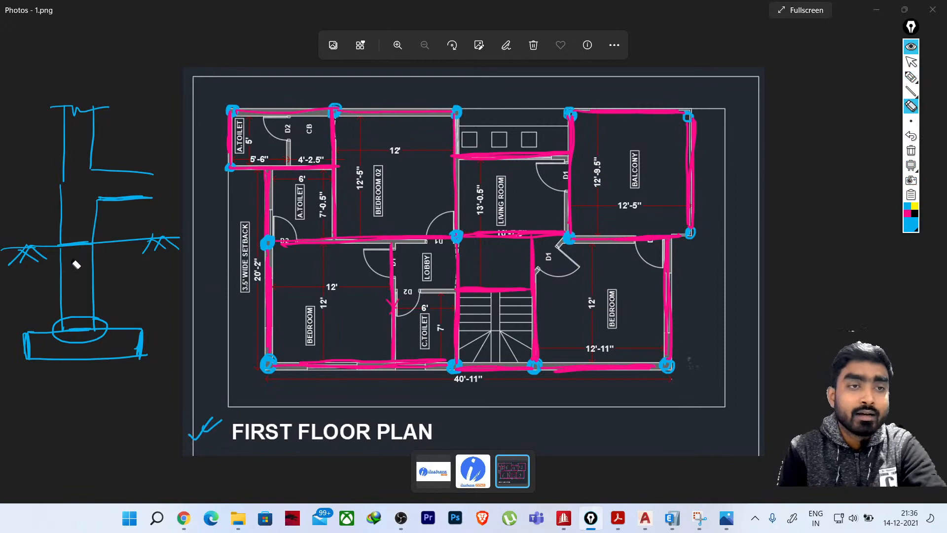
# Bracket the column's outer side from beam level down to the footing, and draw a vertical line from the beam's underside to the footing
pyautogui.click(911, 77)
pyautogui.moveTo(47, 200); pyautogui.dragTo(47, 238)
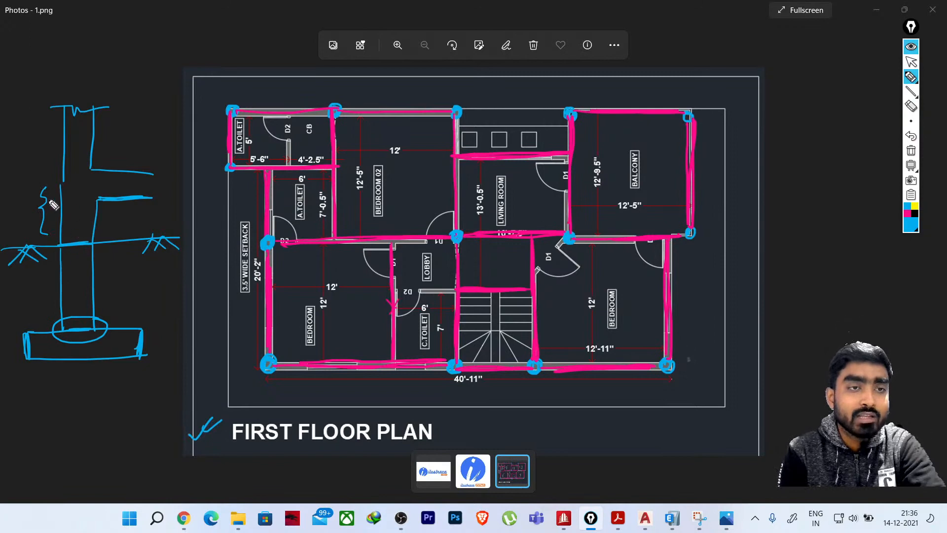
pyautogui.moveTo(44, 188); pyautogui.dragTo(57, 312)
pyautogui.moveTo(42, 188)
pyautogui.mouseDown()
pyautogui.moveTo(38, 252)
pyautogui.moveTo(57, 312)
pyautogui.mouseUp()
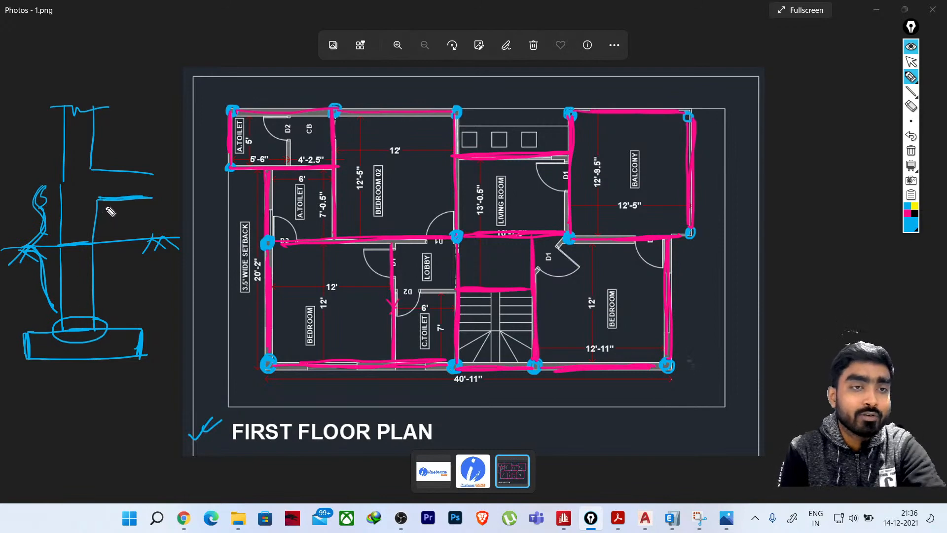
pyautogui.moveTo(106, 200); pyautogui.dragTo(108, 241)
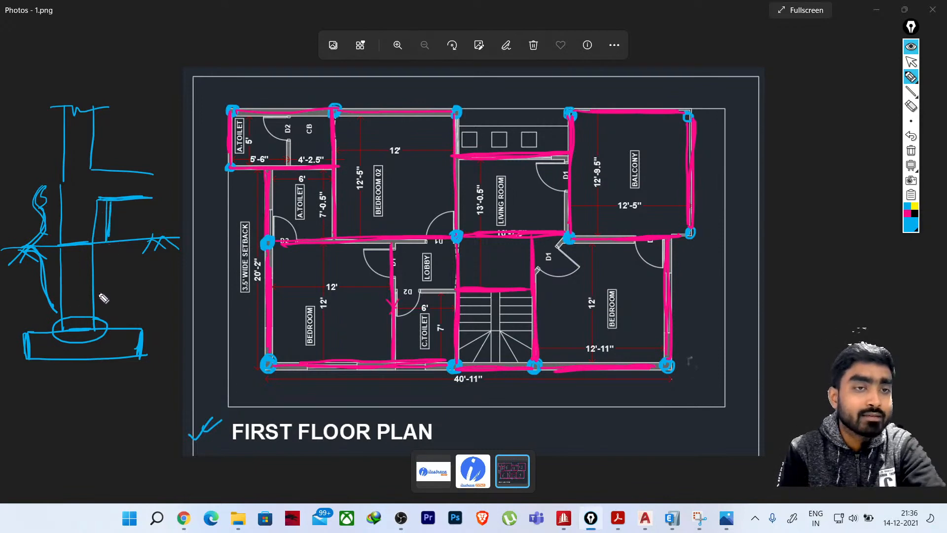
pyautogui.moveTo(109, 201); pyautogui.dragTo(112, 327)
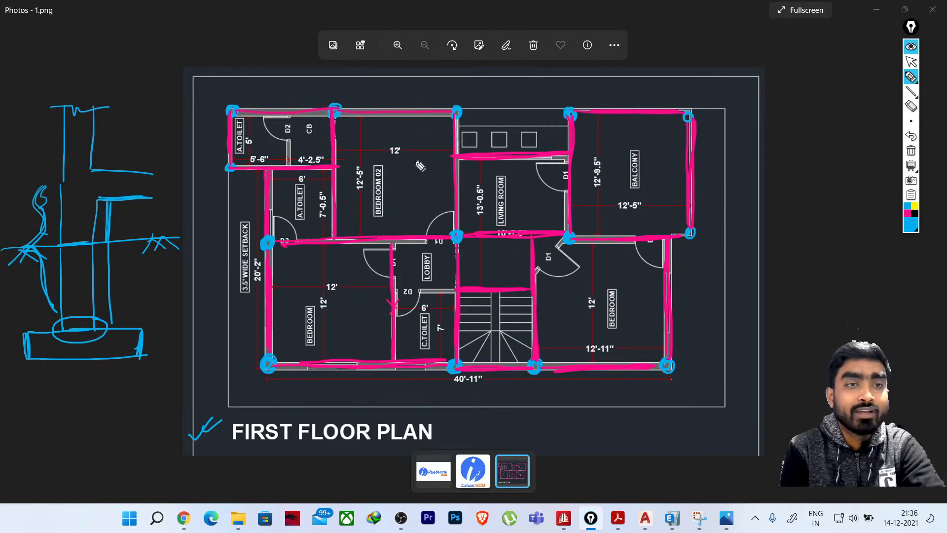
# Draw a pink dimension line with end ticks from the beam's top level to the footing's top, and lead a curved arrow off it
pyautogui.moveTo(30, 169); pyautogui.dragTo(48, 168)
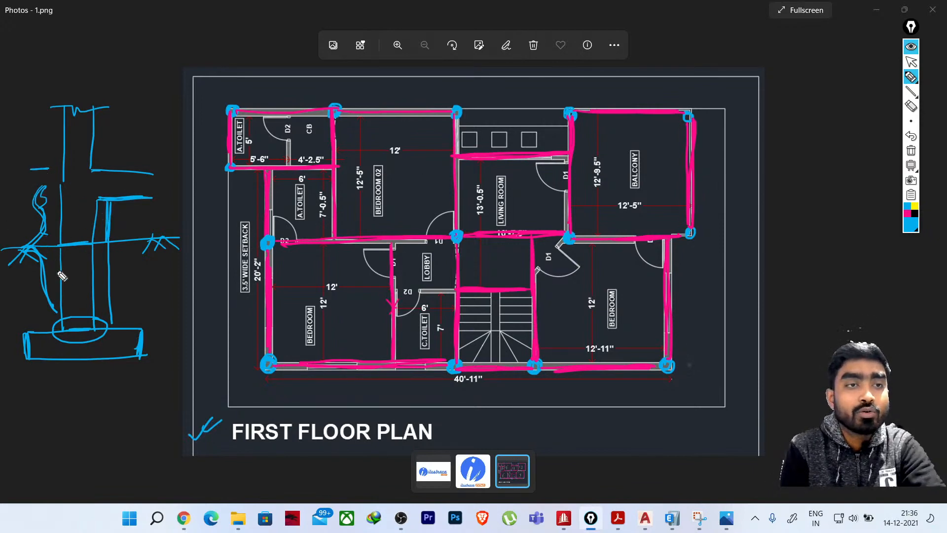
pyautogui.click(908, 214)
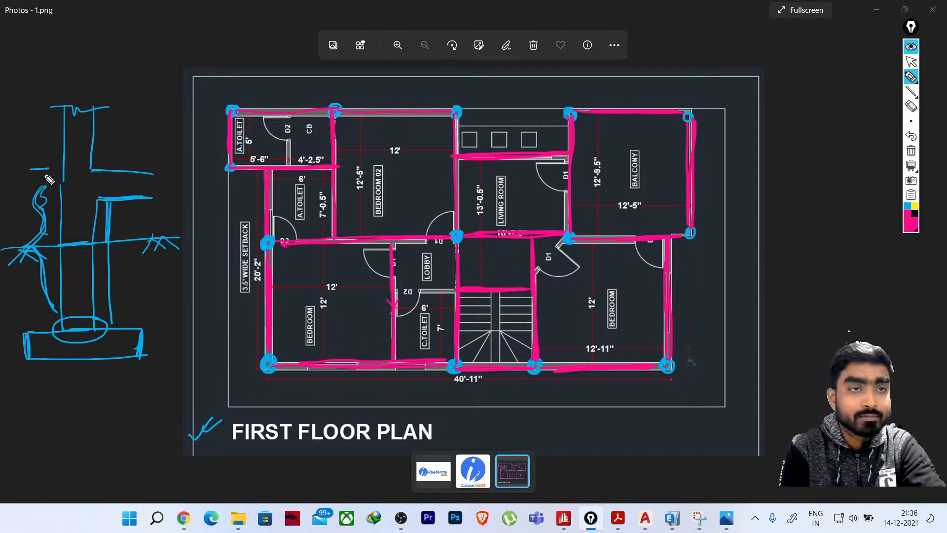
pyautogui.moveTo(50, 170)
pyautogui.mouseDown()
pyautogui.moveTo(28, 170)
pyautogui.moveTo(53, 330)
pyautogui.moveTo(36, 340)
pyautogui.mouseUp()
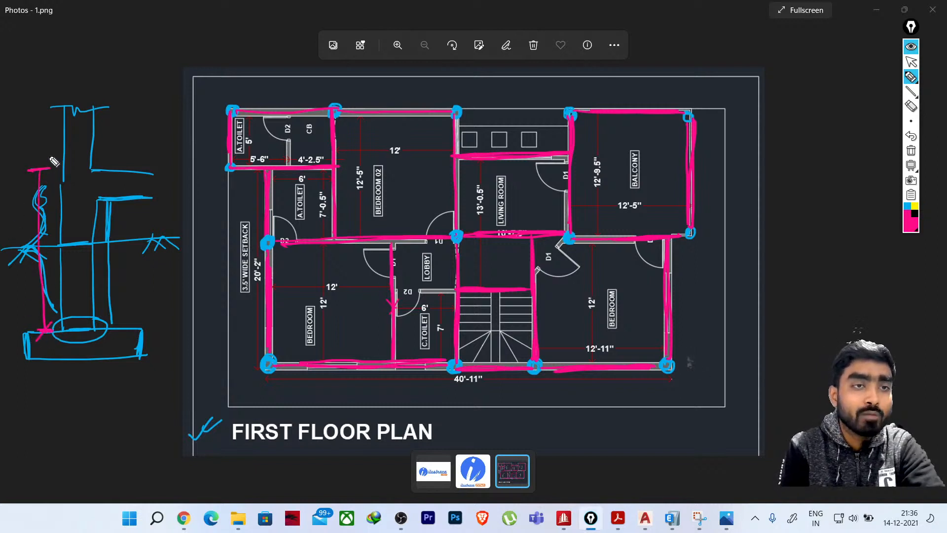
pyautogui.moveTo(50, 157); pyautogui.dragTo(31, 179)
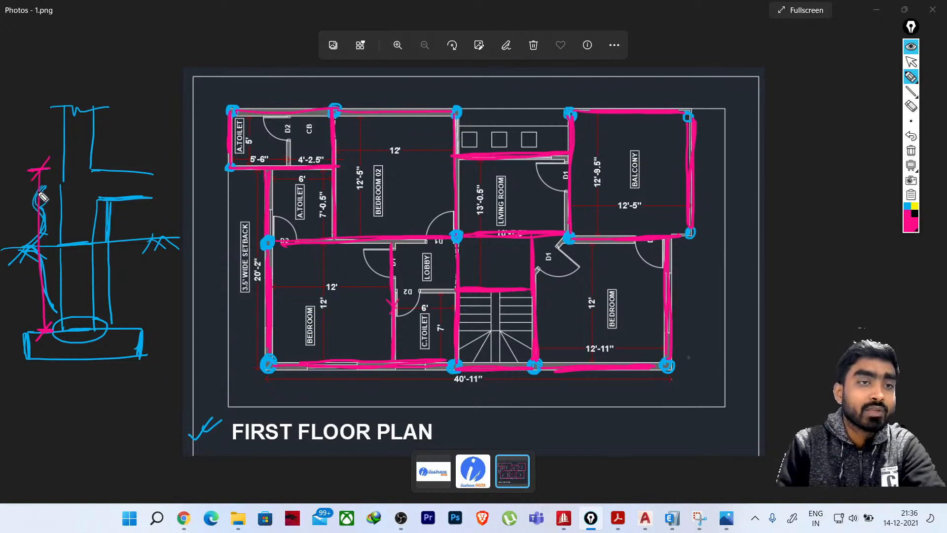
pyautogui.moveTo(42, 198)
pyautogui.mouseDown()
pyautogui.moveTo(9, 159)
pyautogui.moveTo(20, 154)
pyautogui.mouseUp()
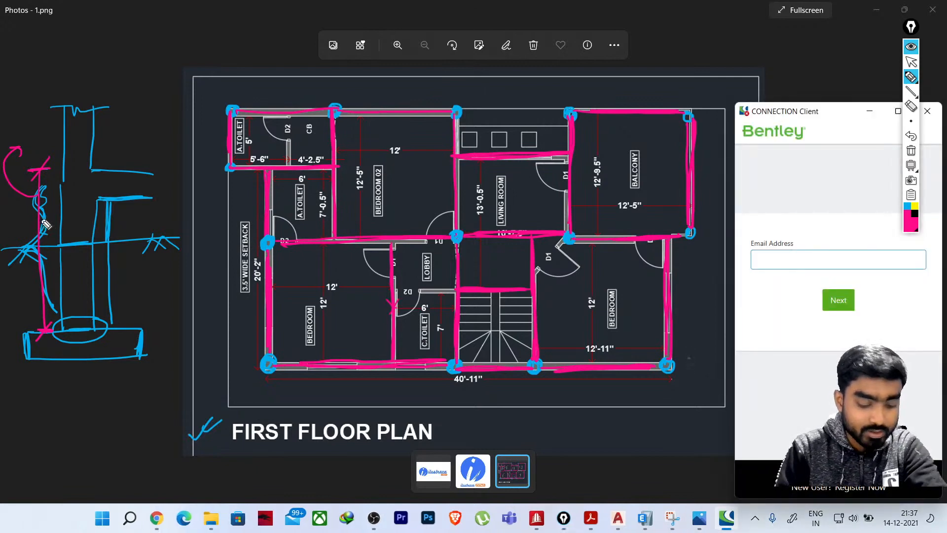
# Close the Bentley CONNECTION Client sign-in window covering the plan
pyautogui.click(911, 46)
pyautogui.click(928, 112)
pyautogui.click(911, 46)
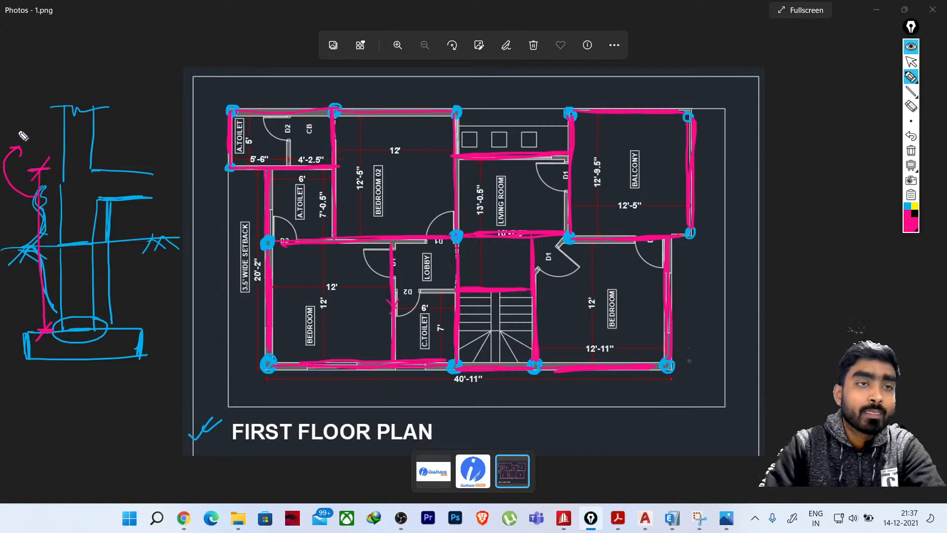
# Label the curved arrow Bottom Story (ETABS) by hand and underline the words
pyautogui.moveTo(24, 136)
pyautogui.mouseDown()
pyautogui.moveTo(22, 124)
pyautogui.moveTo(116, 37)
pyautogui.mouseUp()
pyautogui.moveTo(114, 62); pyautogui.dragTo(93, 85)
pyautogui.moveTo(132, 20)
pyautogui.mouseDown()
pyautogui.moveTo(130, 47)
pyautogui.moveTo(161, 43)
pyautogui.moveTo(176, 26)
pyautogui.moveTo(181, 37)
pyautogui.moveTo(208, 28)
pyautogui.moveTo(210, 45)
pyautogui.moveTo(199, 31)
pyautogui.mouseUp()
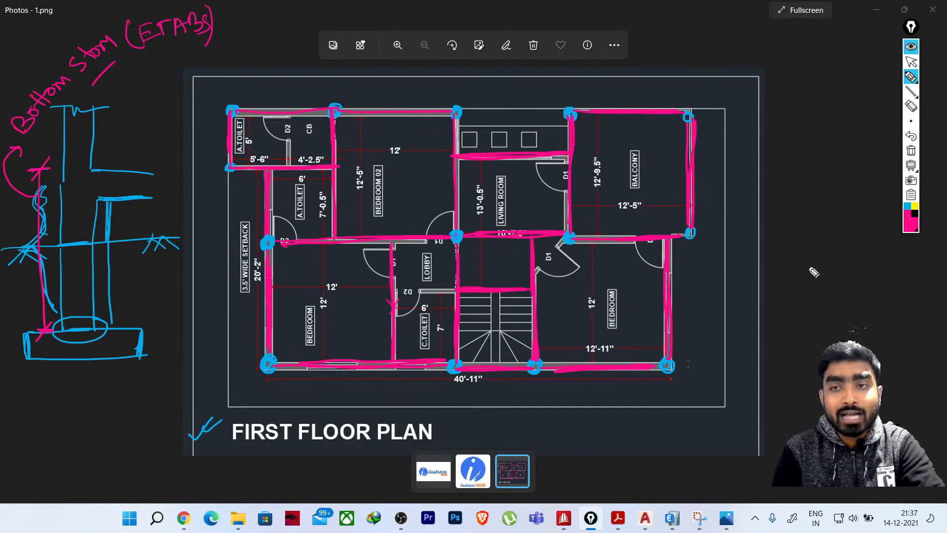
pyautogui.moveTo(808, 262); pyautogui.dragTo(803, 380)
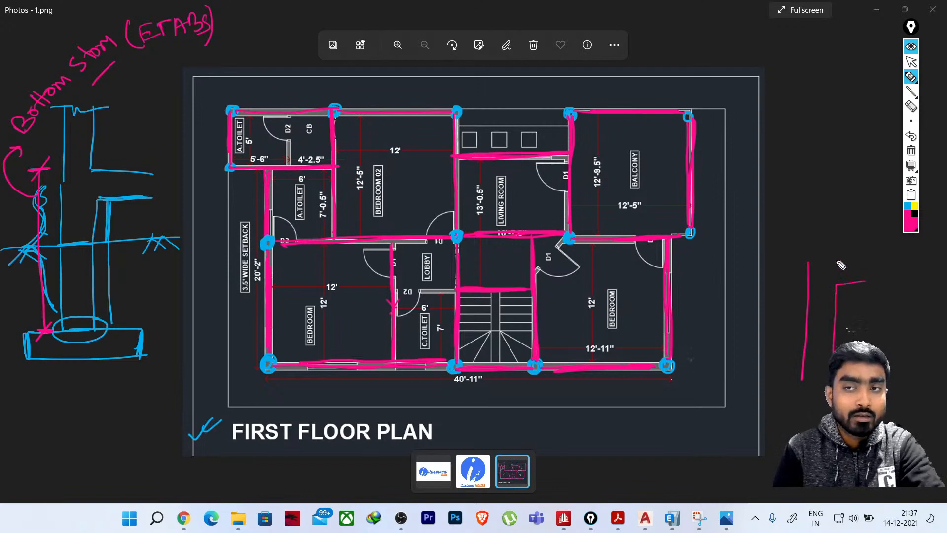
pyautogui.moveTo(858, 257); pyautogui.dragTo(842, 205)
pyautogui.moveTo(809, 261); pyautogui.dragTo(808, 188)
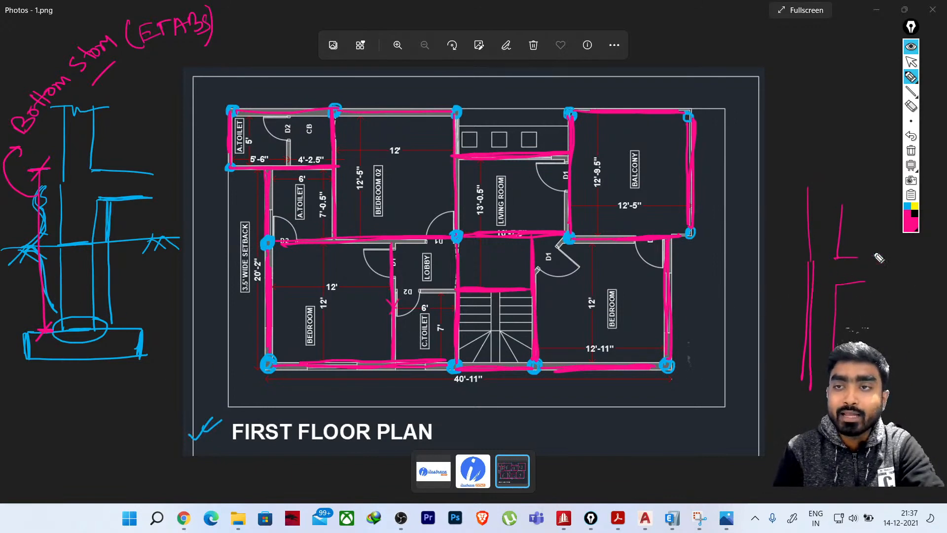
pyautogui.click(911, 106)
pyautogui.moveTo(842, 218)
pyautogui.mouseDown()
pyautogui.moveTo(810, 262)
pyautogui.moveTo(818, 373)
pyautogui.mouseUp()
# On the balcony side of the plan, sketch an upper column with two vertical lines and a narrower, diagonally hatched column below it
pyautogui.click(911, 76)
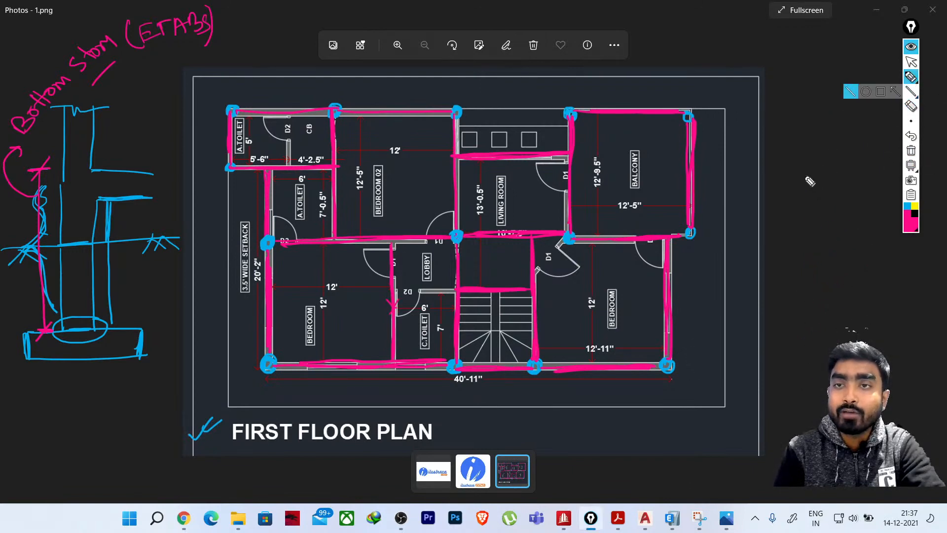
pyautogui.moveTo(802, 138); pyautogui.dragTo(799, 219)
pyautogui.moveTo(834, 134)
pyautogui.mouseDown()
pyautogui.moveTo(830, 216)
pyautogui.moveTo(799, 241)
pyautogui.mouseUp()
pyautogui.moveTo(797, 258); pyautogui.dragTo(796, 285)
pyautogui.moveTo(796, 305); pyautogui.dragTo(795, 310)
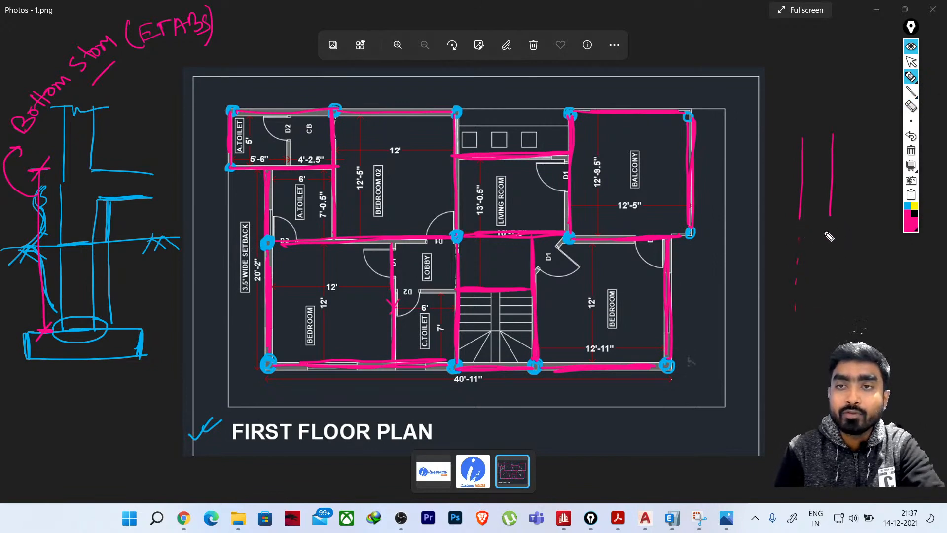
pyautogui.moveTo(800, 226); pyautogui.dragTo(795, 362)
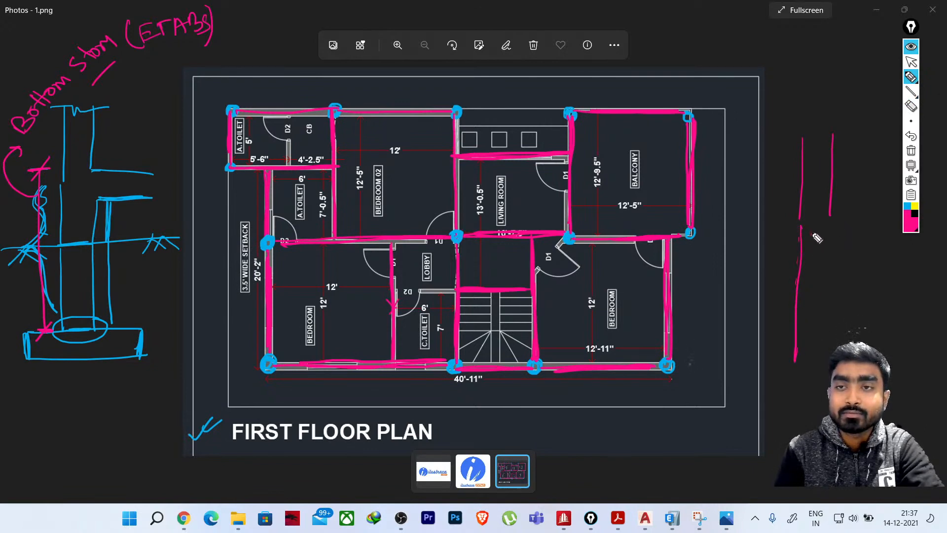
pyautogui.moveTo(817, 232)
pyautogui.mouseDown()
pyautogui.moveTo(811, 356)
pyautogui.moveTo(802, 258)
pyautogui.moveTo(799, 273)
pyautogui.mouseUp()
pyautogui.moveTo(811, 265); pyautogui.dragTo(797, 290)
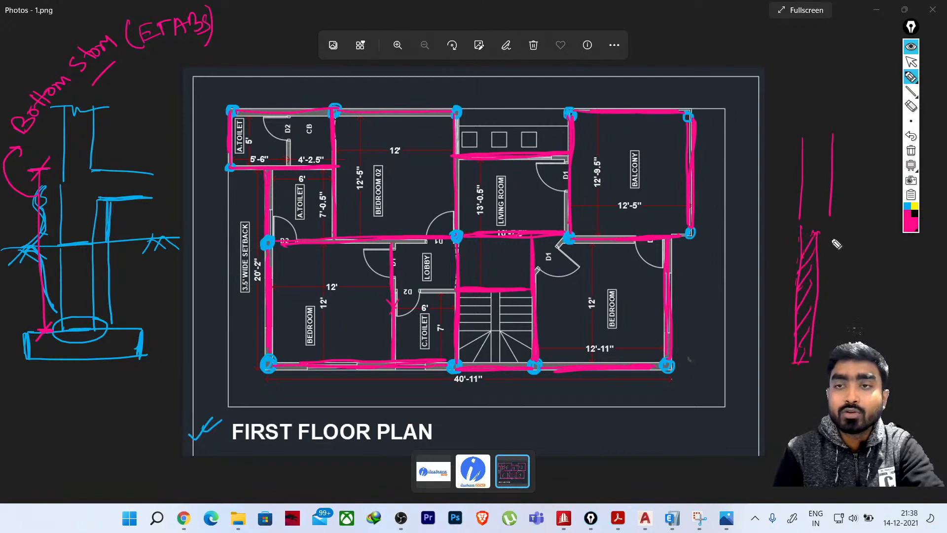
# Extend the pink column sketch down to an outlined footing, and add a ticked vertical dimension line with a curved arrow beside it
pyautogui.moveTo(832, 230); pyautogui.dragTo(833, 238)
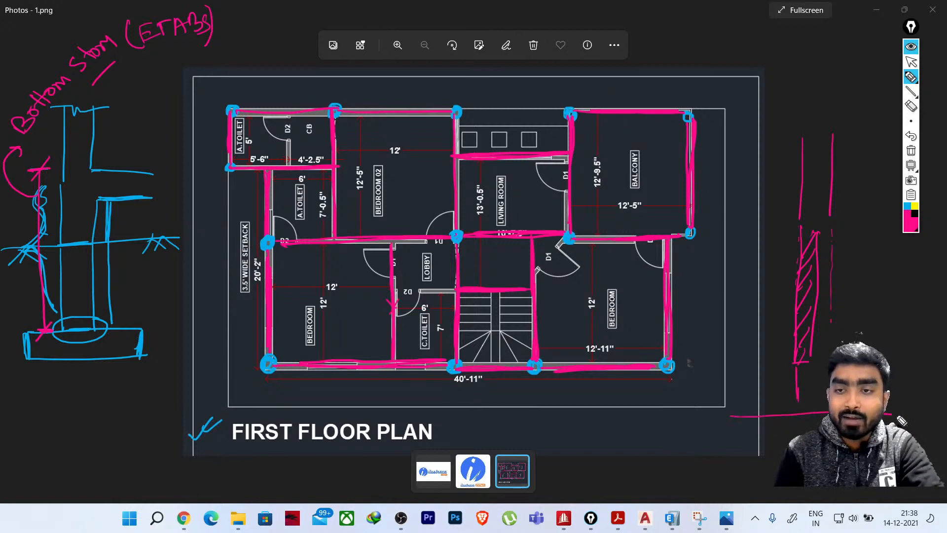
pyautogui.moveTo(736, 417); pyautogui.dragTo(736, 446)
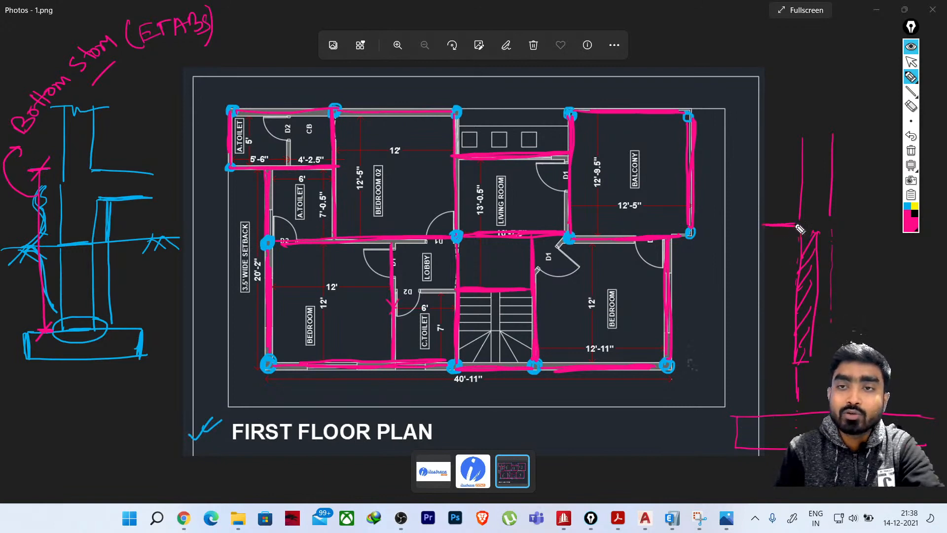
pyautogui.moveTo(776, 227); pyautogui.dragTo(768, 415)
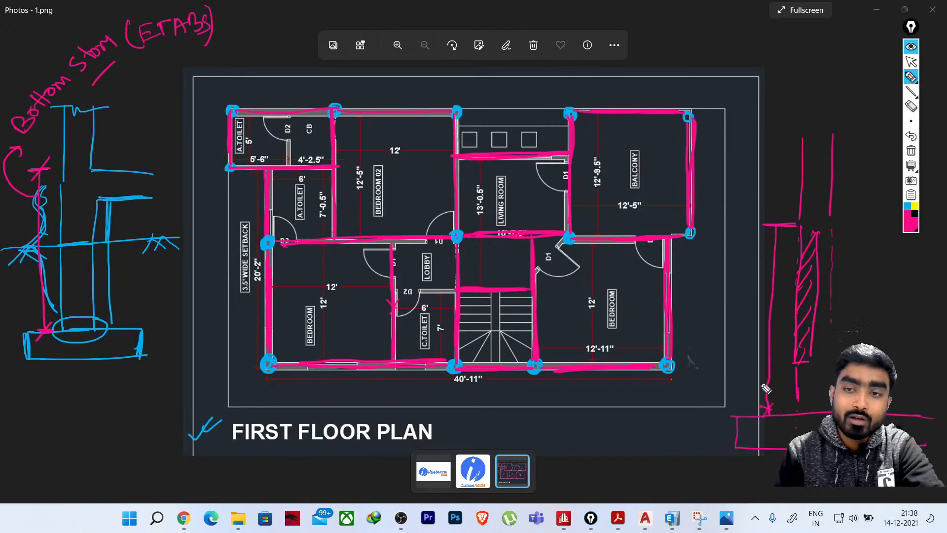
pyautogui.moveTo(786, 228); pyautogui.dragTo(777, 239)
pyautogui.moveTo(779, 228); pyautogui.dragTo(793, 239)
pyautogui.moveTo(774, 304); pyautogui.dragTo(739, 284)
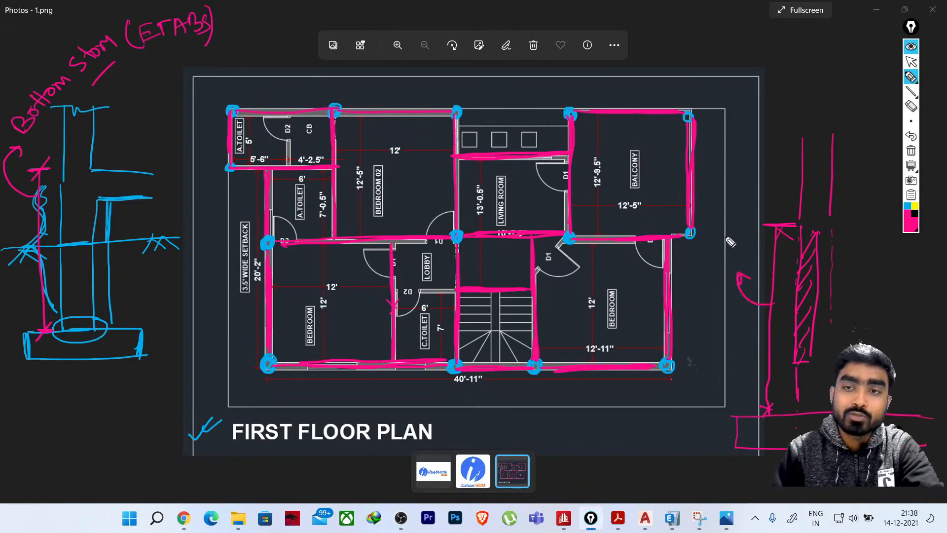
# Label the new curved arrow Bottom Story by hand and draw a second vertical height line beside the hatched column
pyautogui.moveTo(731, 242)
pyautogui.mouseDown()
pyautogui.moveTo(782, 213)
pyautogui.moveTo(809, 182)
pyautogui.moveTo(807, 170)
pyautogui.mouseUp()
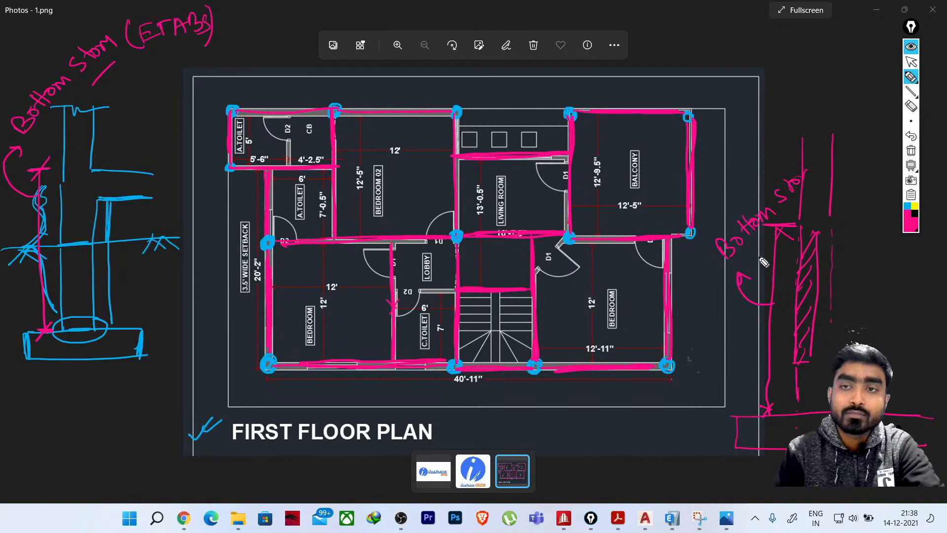
pyautogui.moveTo(794, 233); pyautogui.dragTo(786, 401)
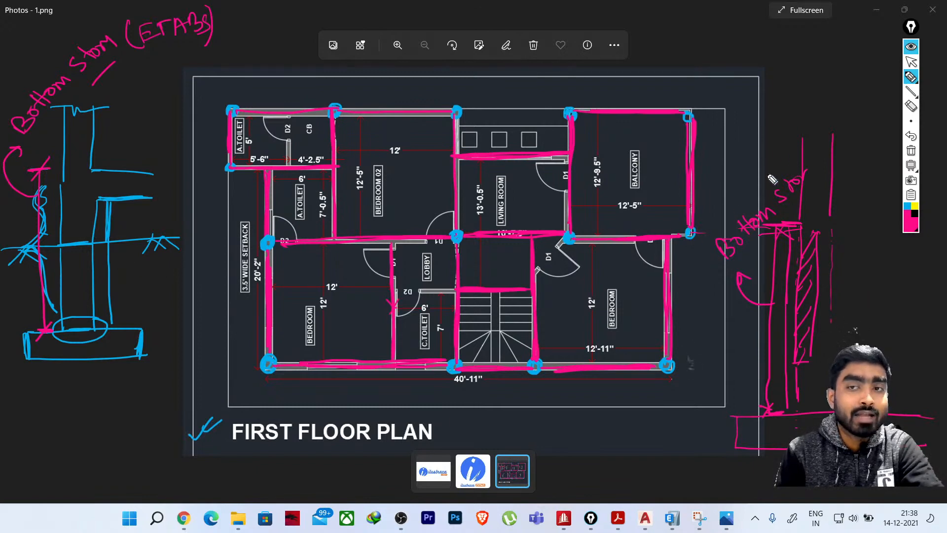
pyautogui.moveTo(809, 177); pyautogui.dragTo(814, 178)
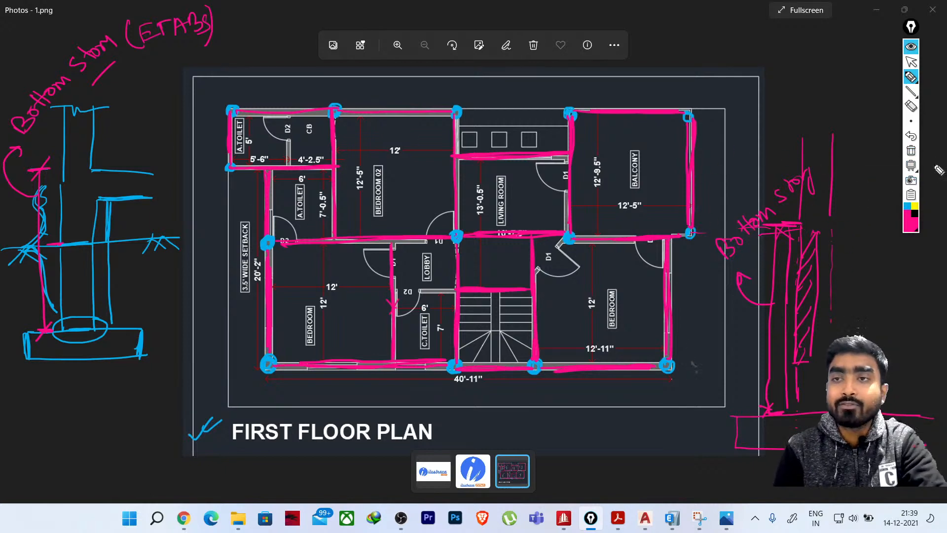
# Clear the column sketches and write G+1 + Bottom + Stair Room above the plan, circling G+1 and underlining the expression
pyautogui.click(911, 150)
pyautogui.moveTo(72, 81)
pyautogui.mouseDown()
pyautogui.moveTo(68, 112)
pyautogui.moveTo(84, 100)
pyautogui.mouseUp()
pyautogui.moveTo(87, 94)
pyautogui.mouseDown()
pyautogui.moveTo(102, 89)
pyautogui.moveTo(102, 107)
pyautogui.mouseUp()
pyautogui.moveTo(94, 96); pyautogui.dragTo(108, 92)
pyautogui.moveTo(115, 78); pyautogui.dragTo(114, 99)
pyautogui.moveTo(106, 58); pyautogui.dragTo(69, 63)
pyautogui.moveTo(142, 59); pyautogui.dragTo(145, 75)
pyautogui.moveTo(133, 73)
pyautogui.mouseDown()
pyautogui.moveTo(230, 37)
pyautogui.moveTo(258, 48)
pyautogui.mouseUp()
pyautogui.moveTo(249, 40); pyautogui.dragTo(263, 36)
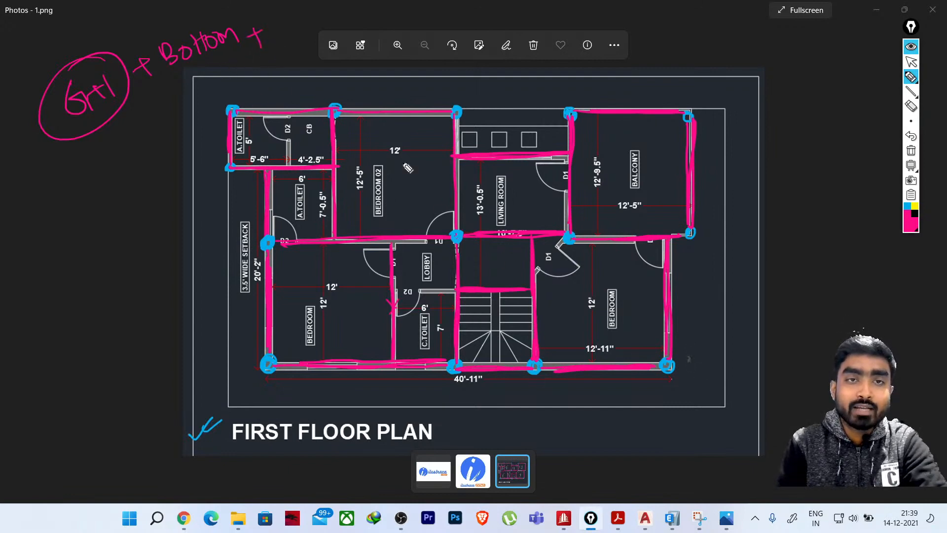
pyautogui.moveTo(291, 25)
pyautogui.mouseDown()
pyautogui.moveTo(280, 47)
pyautogui.moveTo(391, 7)
pyautogui.mouseUp()
pyautogui.moveTo(102, 139); pyautogui.dragTo(471, 19)
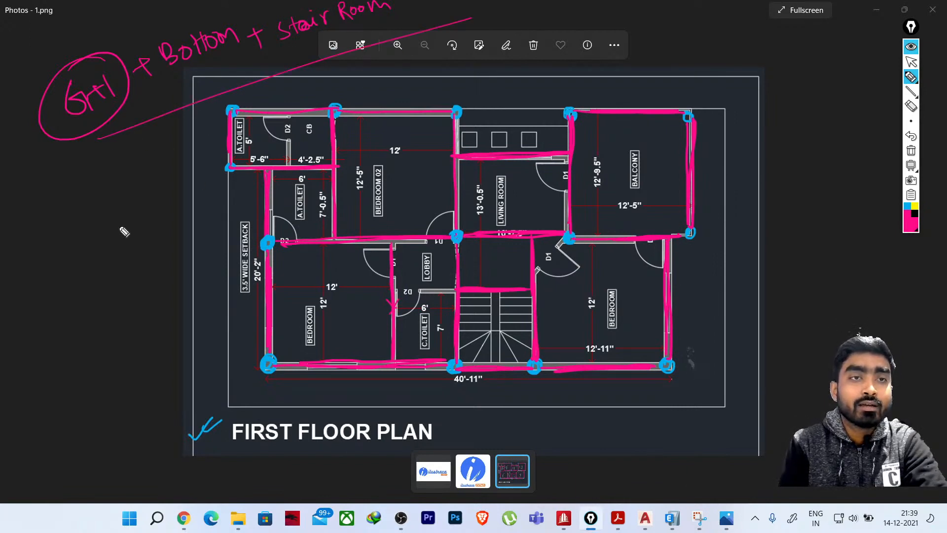
# Write 2+1+1 in a box beneath the expression, with an arrow pointing down to the underlined note 4 levels
pyautogui.moveTo(56, 193)
pyautogui.mouseDown()
pyautogui.moveTo(74, 207)
pyautogui.moveTo(87, 192)
pyautogui.mouseUp()
pyautogui.moveTo(81, 187)
pyautogui.mouseDown()
pyautogui.moveTo(82, 202)
pyautogui.moveTo(130, 177)
pyautogui.moveTo(121, 190)
pyautogui.mouseUp()
pyautogui.moveTo(141, 157); pyautogui.dragTo(144, 175)
pyautogui.moveTo(76, 222); pyautogui.dragTo(163, 183)
pyautogui.moveTo(148, 138)
pyautogui.mouseDown()
pyautogui.moveTo(51, 183)
pyautogui.moveTo(62, 231)
pyautogui.moveTo(107, 244)
pyautogui.moveTo(115, 234)
pyautogui.mouseUp()
pyautogui.moveTo(99, 269)
pyautogui.mouseDown()
pyautogui.moveTo(113, 284)
pyautogui.moveTo(129, 282)
pyautogui.mouseUp()
pyautogui.moveTo(132, 273); pyautogui.dragTo(149, 274)
pyautogui.moveTo(150, 271); pyautogui.dragTo(161, 268)
pyautogui.moveTo(139, 282); pyautogui.dragTo(160, 266)
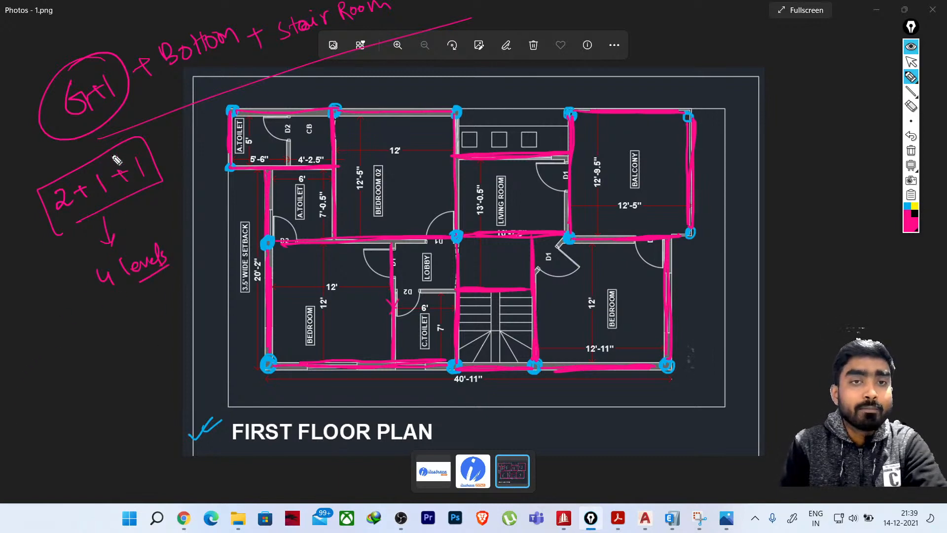
# Write 0.6m beside the balcony and underline it twice
pyautogui.moveTo(795, 136); pyautogui.dragTo(807, 148)
pyautogui.click(803, 147)
pyautogui.moveTo(817, 148)
pyautogui.mouseDown()
pyautogui.moveTo(829, 144)
pyautogui.moveTo(833, 154)
pyautogui.mouseUp()
pyautogui.moveTo(794, 166); pyautogui.dragTo(838, 158)
# Sketch a vertical level line from PL through ground level to the base, and dimension its lower part with a circled 1.5
pyautogui.moveTo(781, 257)
pyautogui.mouseDown()
pyautogui.moveTo(841, 250)
pyautogui.moveTo(795, 203)
pyautogui.mouseUp()
pyautogui.moveTo(793, 203)
pyautogui.mouseDown()
pyautogui.moveTo(820, 201)
pyautogui.moveTo(780, 199)
pyautogui.moveTo(790, 203)
pyautogui.mouseUp()
pyautogui.moveTo(796, 263)
pyautogui.mouseDown()
pyautogui.moveTo(795, 326)
pyautogui.moveTo(814, 328)
pyautogui.mouseUp()
pyautogui.moveTo(795, 258); pyautogui.dragTo(796, 332)
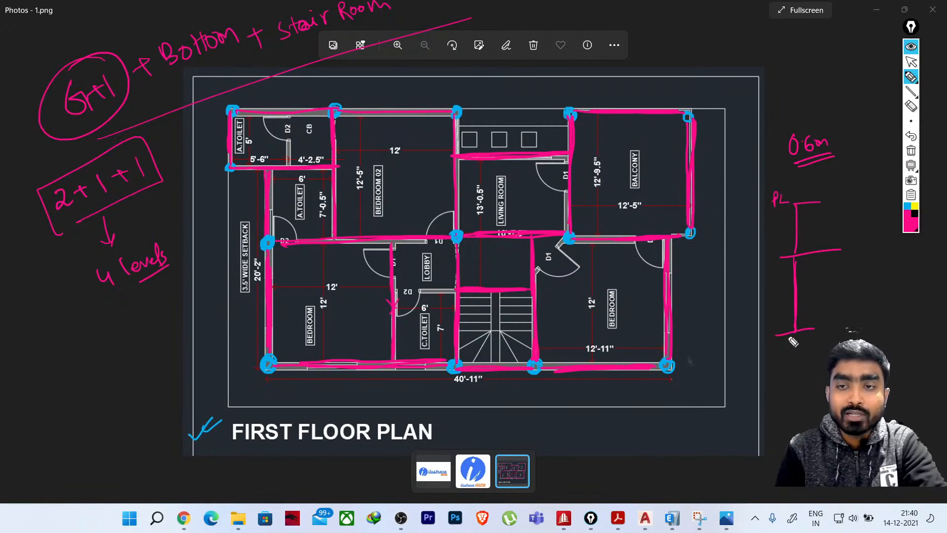
pyautogui.moveTo(781, 261)
pyautogui.mouseDown()
pyautogui.moveTo(782, 339)
pyautogui.moveTo(771, 269)
pyautogui.mouseUp()
pyautogui.moveTo(741, 298)
pyautogui.mouseDown()
pyautogui.moveTo(747, 315)
pyautogui.moveTo(763, 314)
pyautogui.moveTo(770, 295)
pyautogui.moveTo(747, 285)
pyautogui.mouseUp()
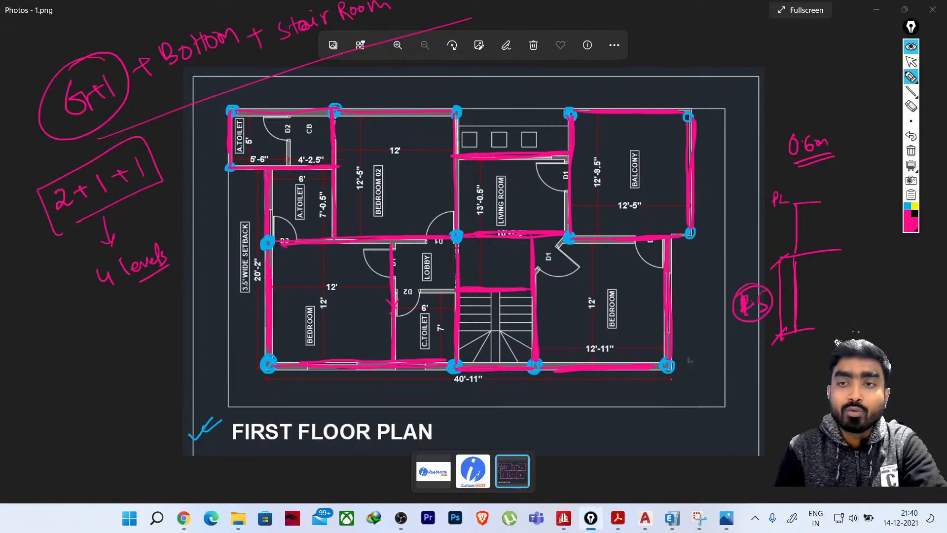
# Write 1.5+0.6 in a box beside the level sketch and add a circled 3 m above it
pyautogui.moveTo(862, 332); pyautogui.dragTo(863, 348)
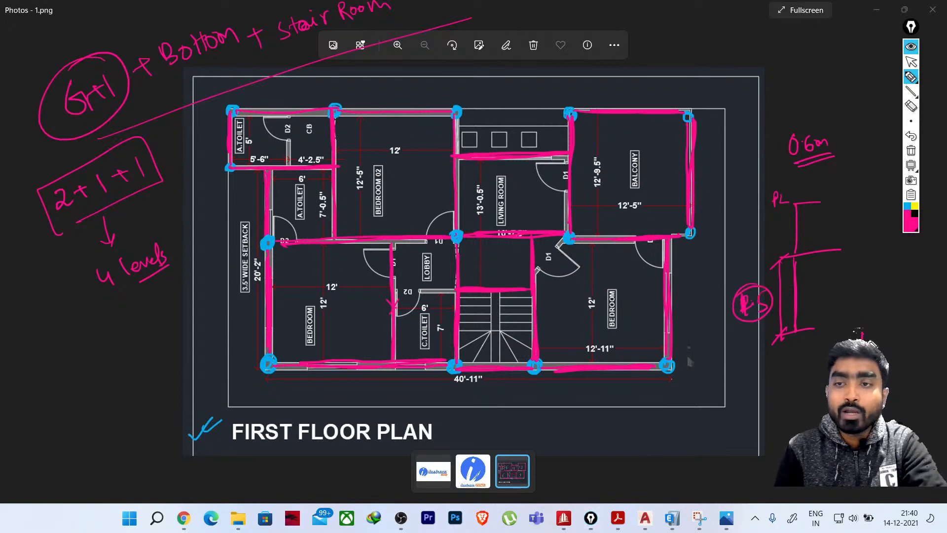
pyautogui.click(913, 343)
pyautogui.moveTo(924, 329); pyautogui.dragTo(920, 340)
pyautogui.moveTo(844, 328); pyautogui.dragTo(848, 353)
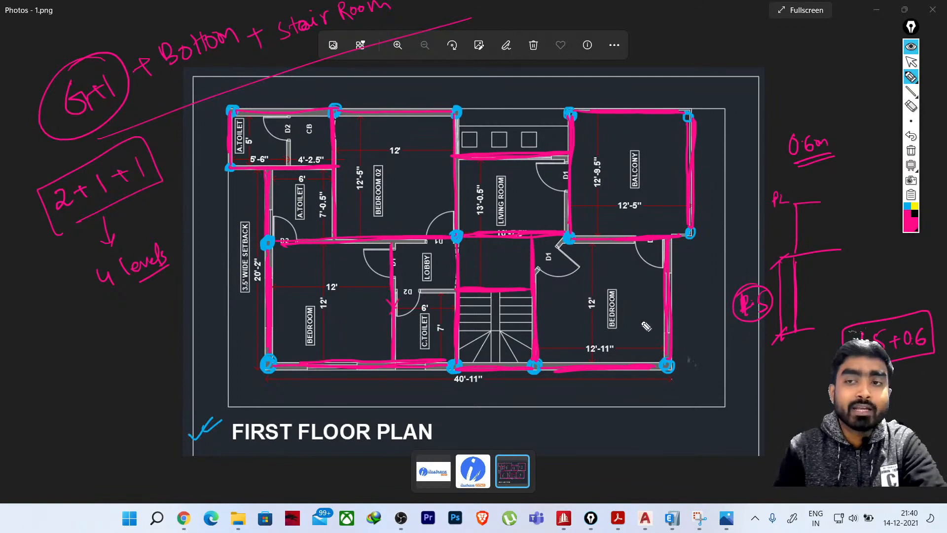
pyautogui.moveTo(878, 285); pyautogui.dragTo(883, 280)
pyautogui.moveTo(861, 263); pyautogui.dragTo(873, 264)
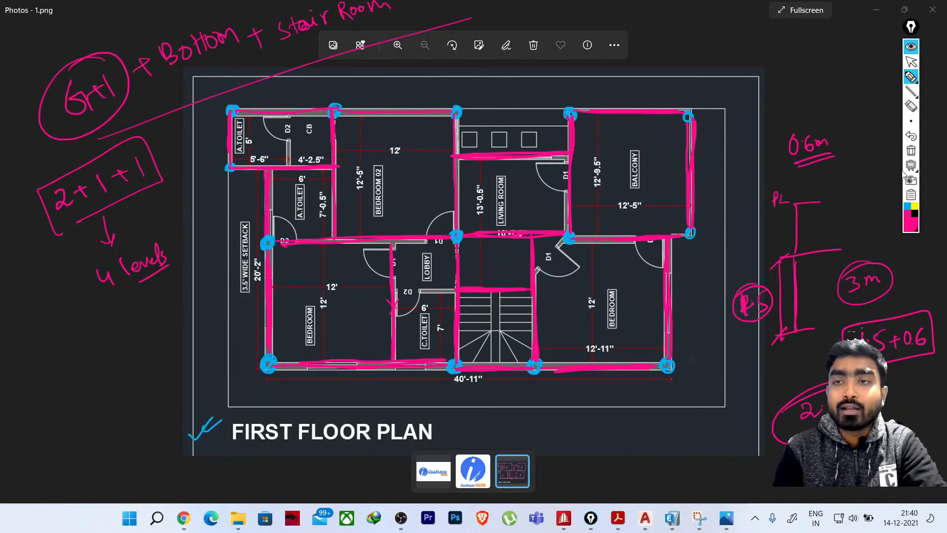
# Clear the handwritten notes, put away the annotation tools and switch from the plan image to the new ETABS model
pyautogui.click(911, 151)
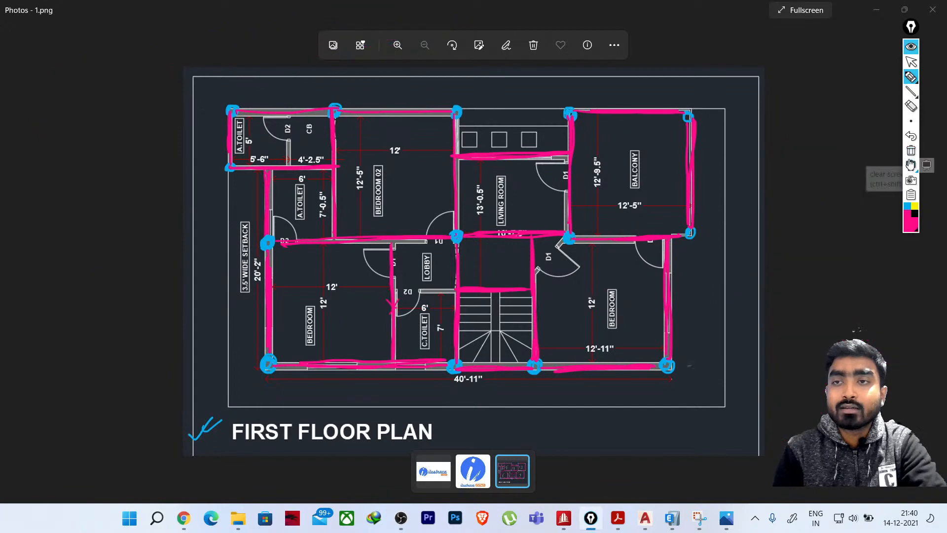
pyautogui.click(911, 47)
pyautogui.click(877, 9)
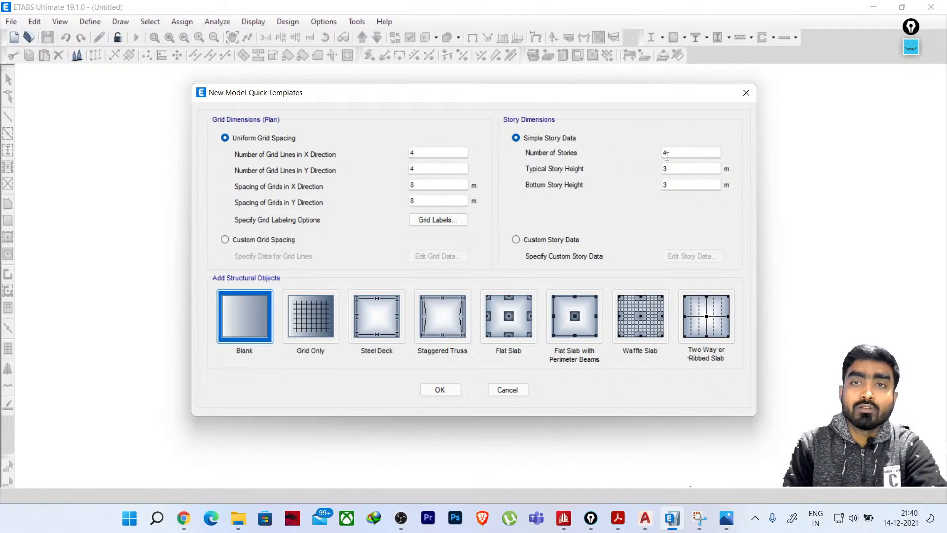
# Set the bottom story height to 1.5+0.6 m in the simple story data
pyautogui.moveTo(670, 153); pyautogui.dragTo(637, 157)
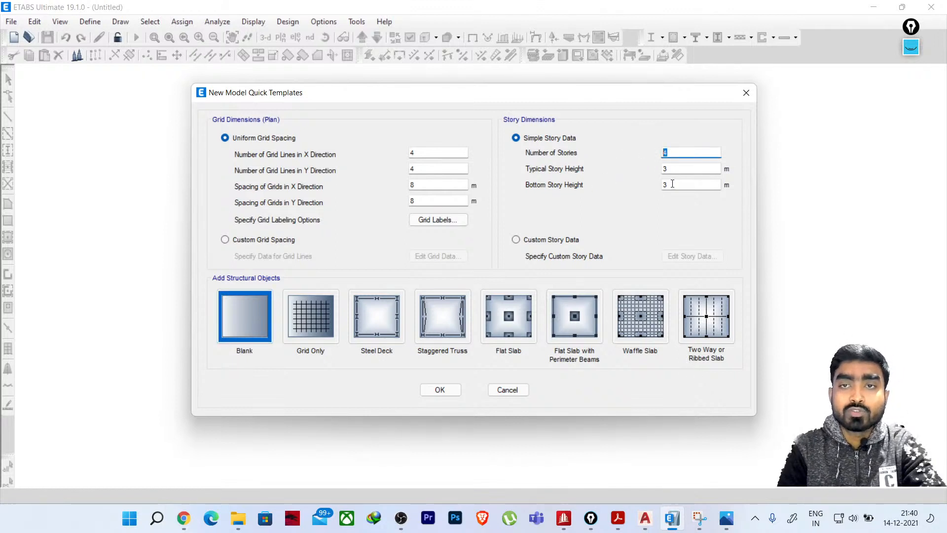
pyautogui.moveTo(672, 184); pyautogui.dragTo(625, 201)
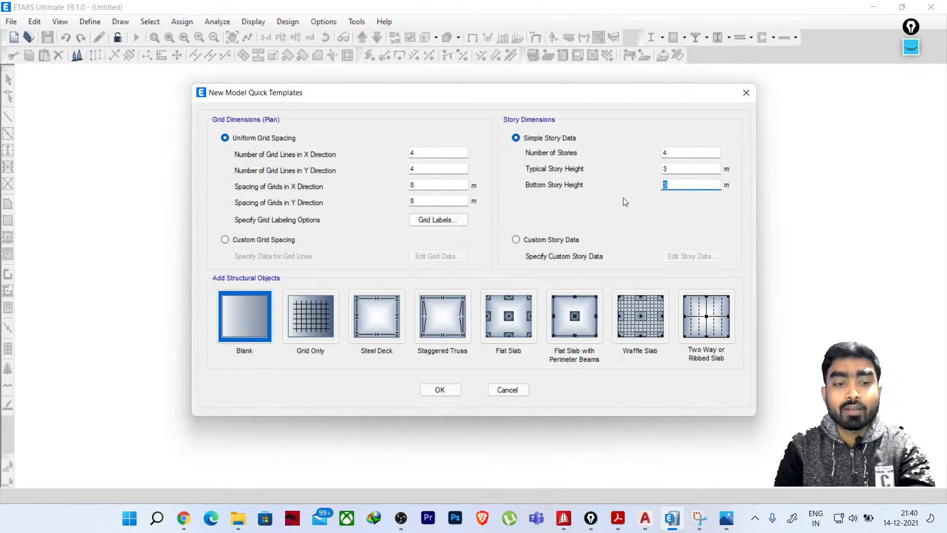
pyautogui.write('1.5+0.6')
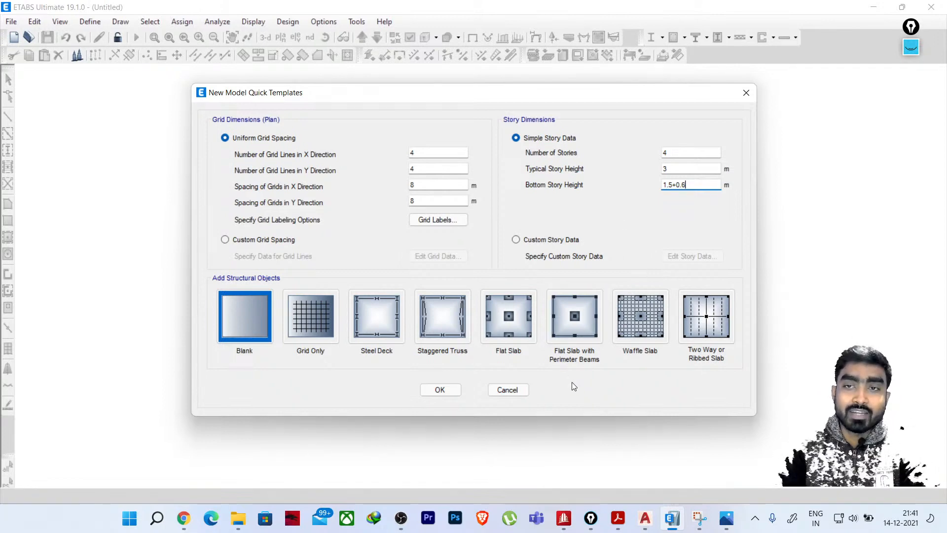
pyautogui.press('Return')
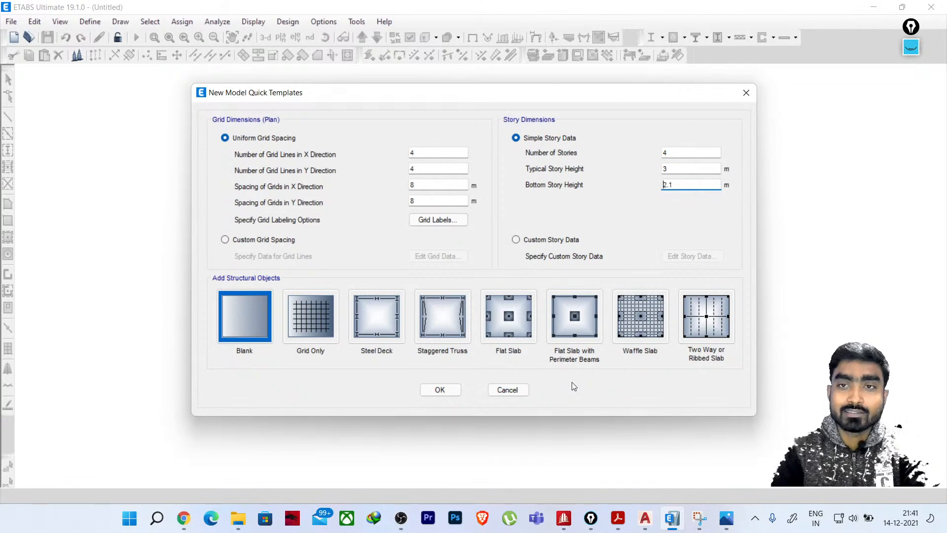
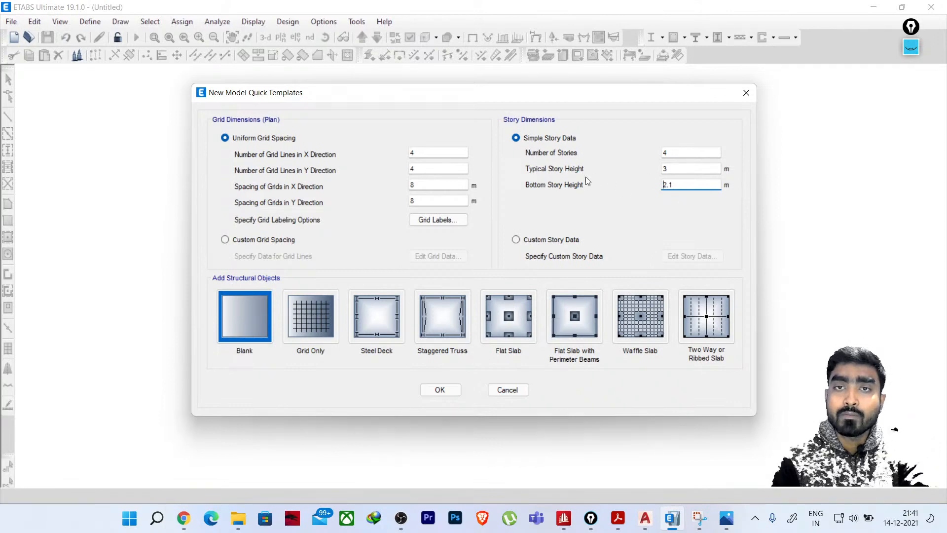
pyautogui.click(670, 168)
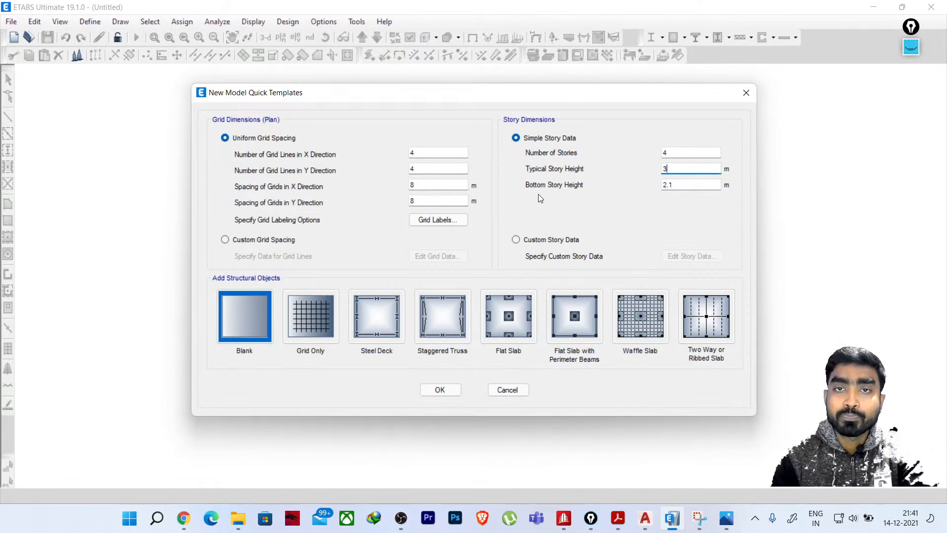
pyautogui.click(678, 185)
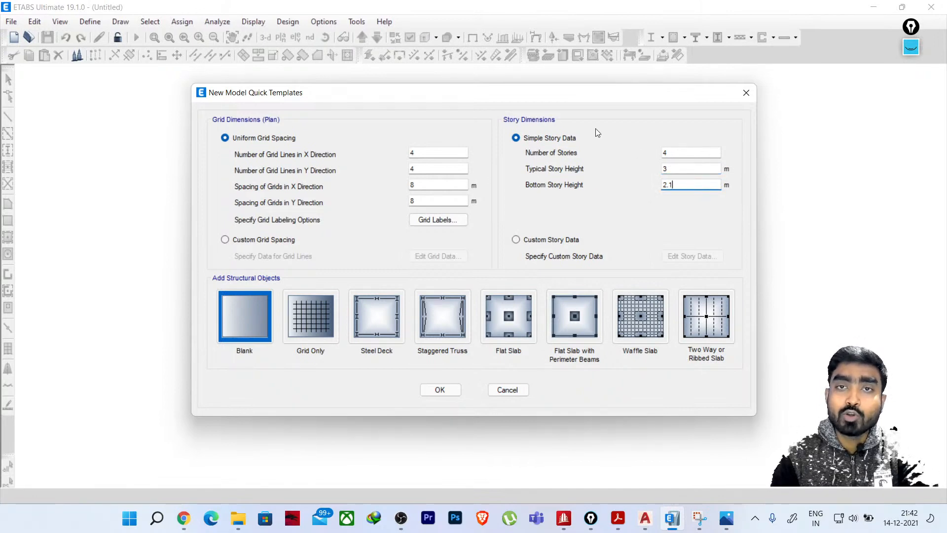
pyautogui.click(678, 171)
pyautogui.click(677, 152)
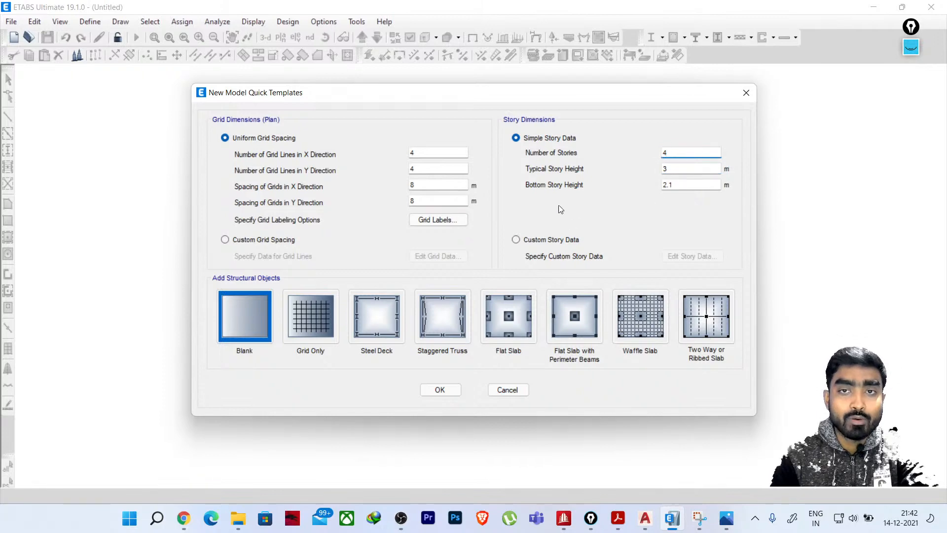
# Switch the story dimensions to custom story data and set the height of Story4 to 2.5 m
pyautogui.click(516, 240)
pyautogui.click(678, 256)
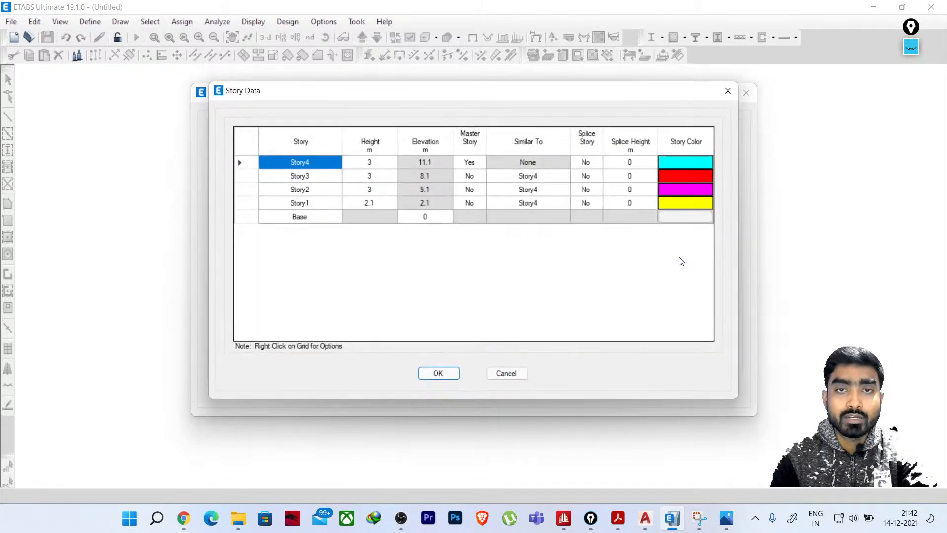
pyautogui.click(370, 162)
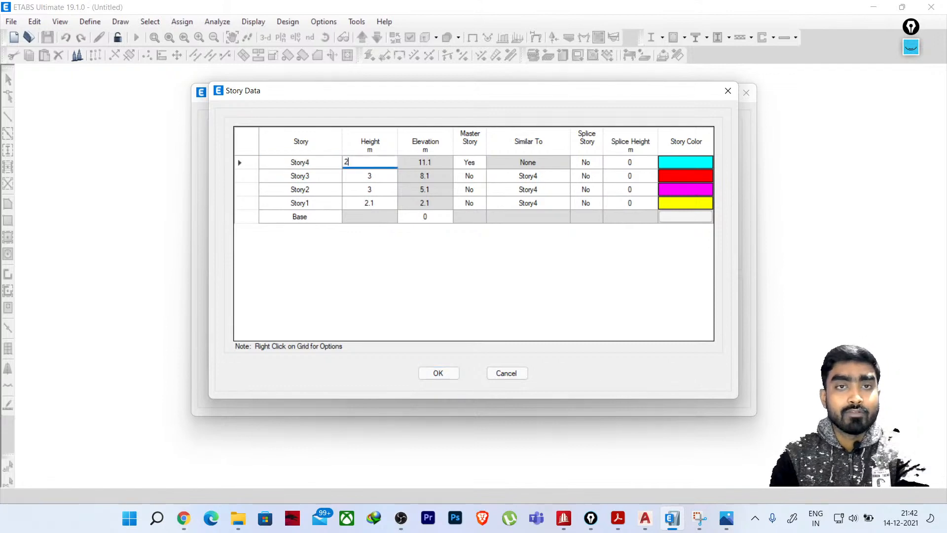
pyautogui.press('Return')
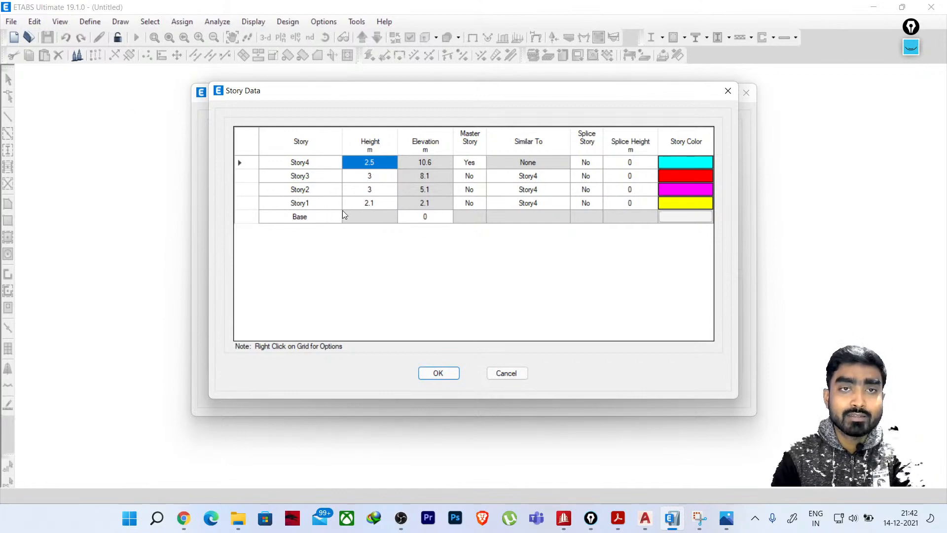
# Rename Story1 as PL and Story2 as 1STFL in the story data table
pyautogui.doubleClick(301, 204)
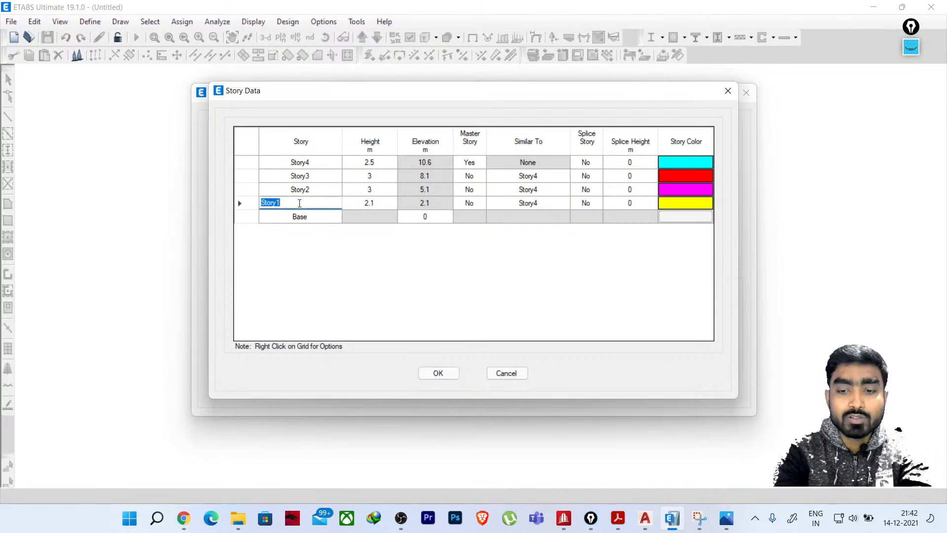
pyautogui.write('PL')
pyautogui.doubleClick(317, 190)
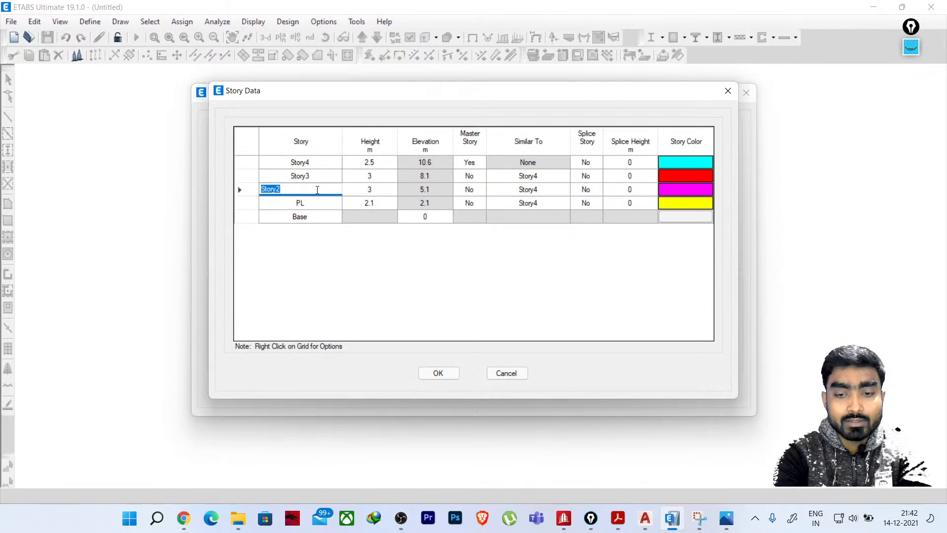
pyautogui.write('1S')
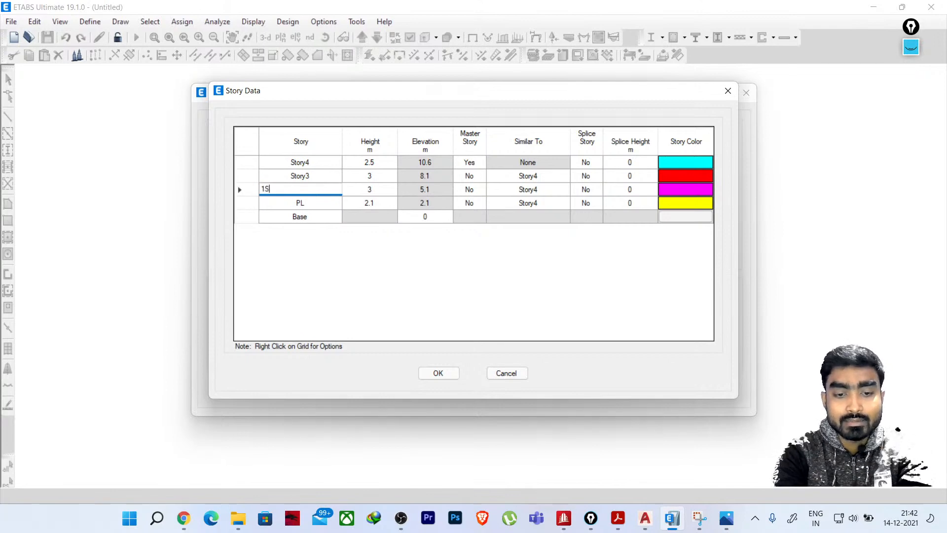
pyautogui.write('TFL')
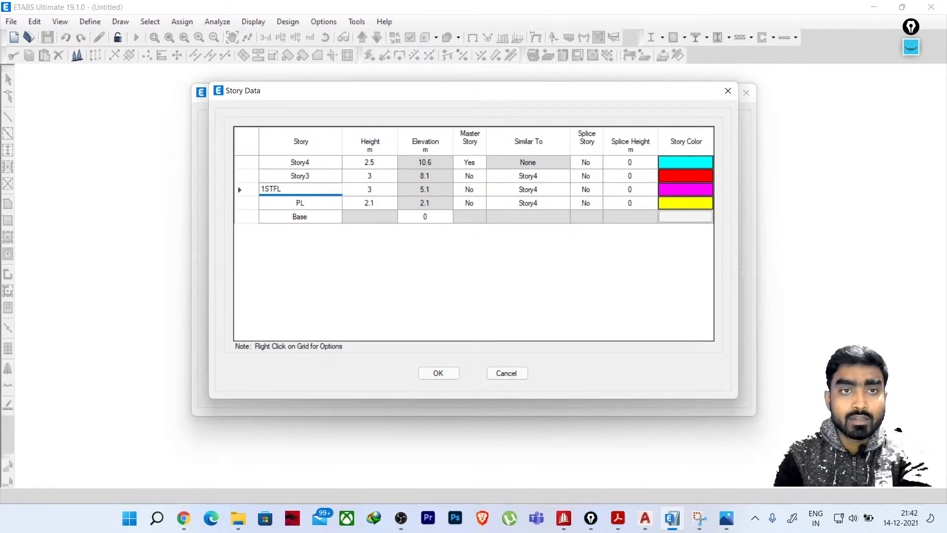
# Rename Story3 as ROOF and Story4 as TOP SLAB in the story data table
pyautogui.click(313, 176)
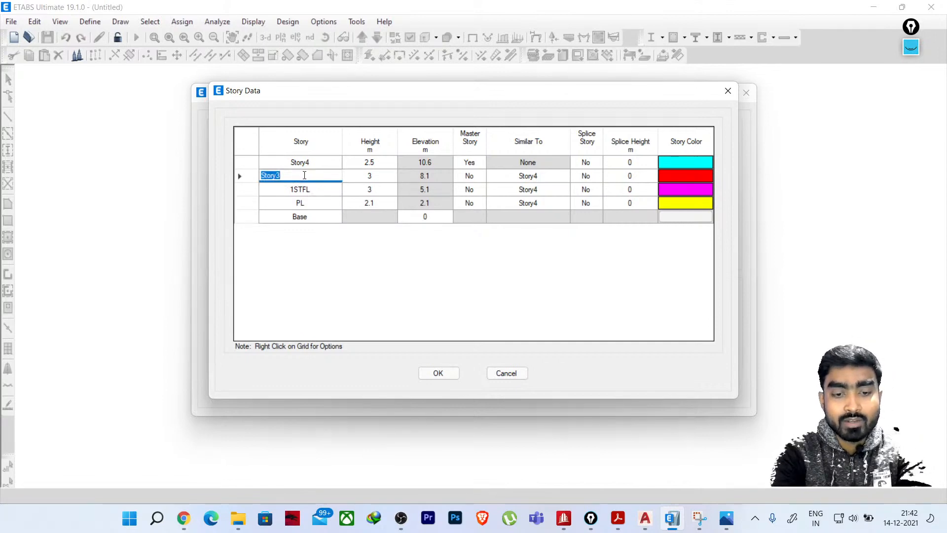
pyautogui.write('ROOF')
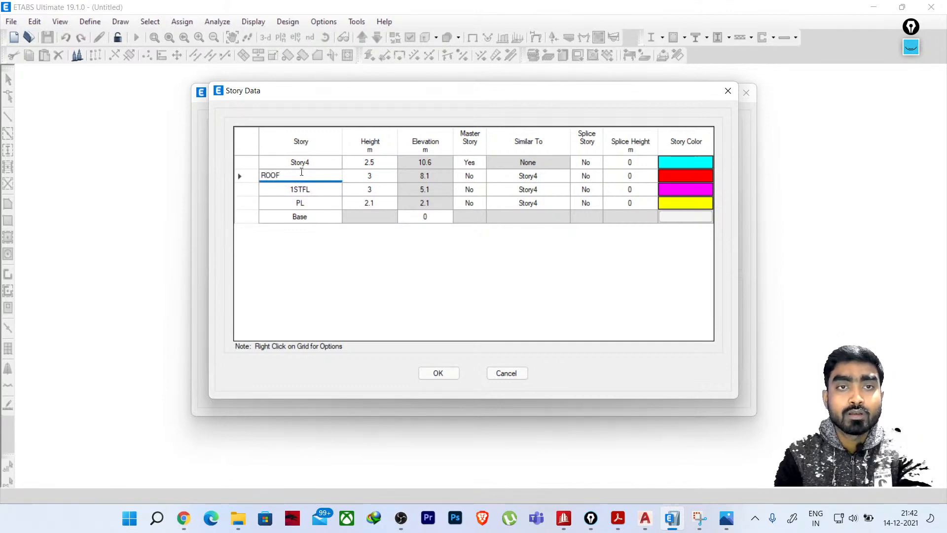
pyautogui.click(299, 163)
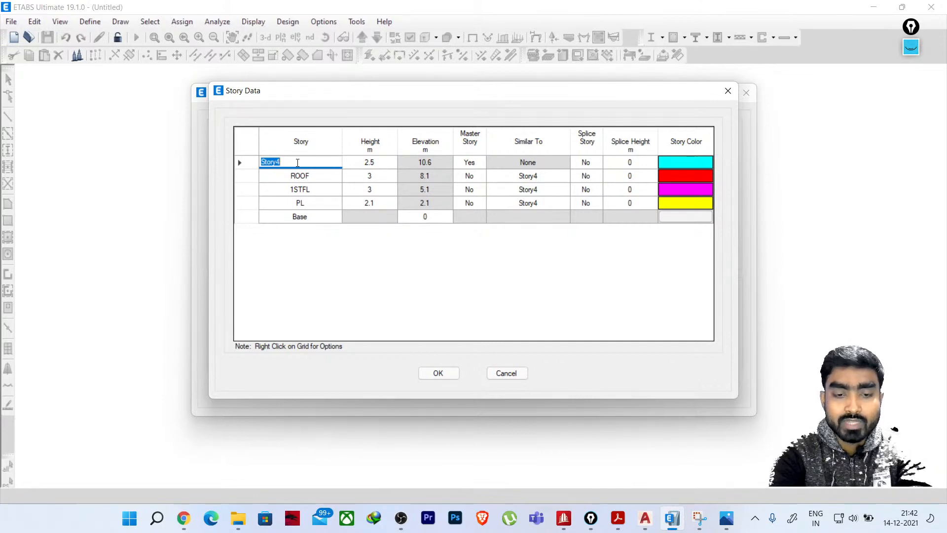
pyautogui.write('TOP')
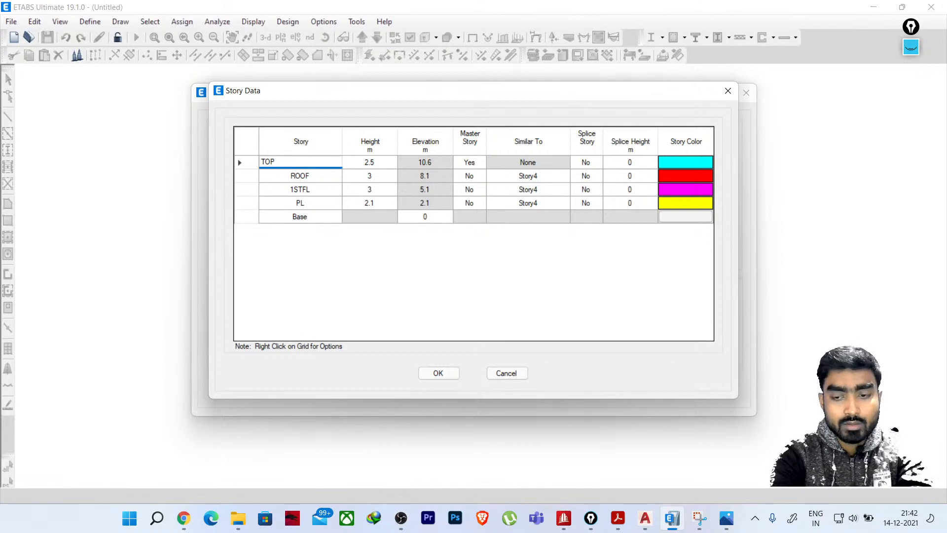
pyautogui.press('BackSpace')
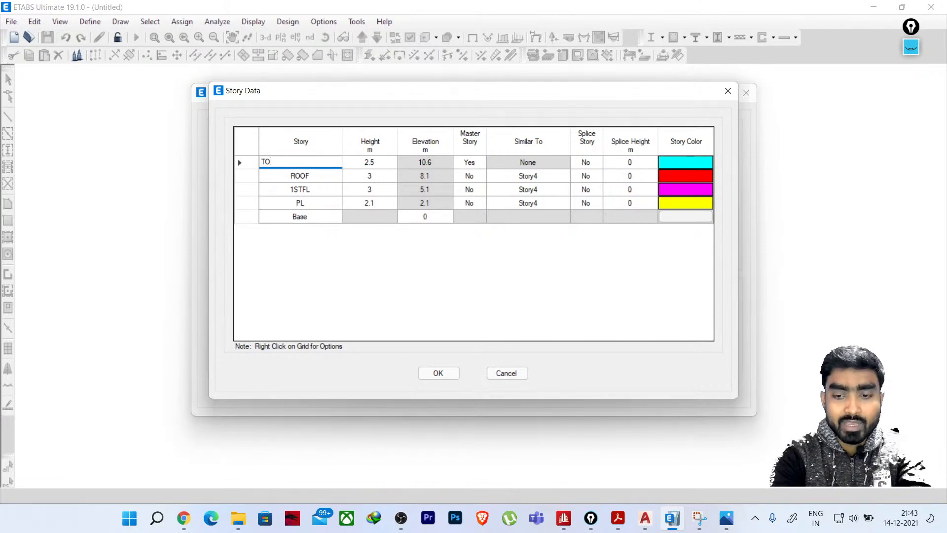
pyautogui.write('P SLAB')
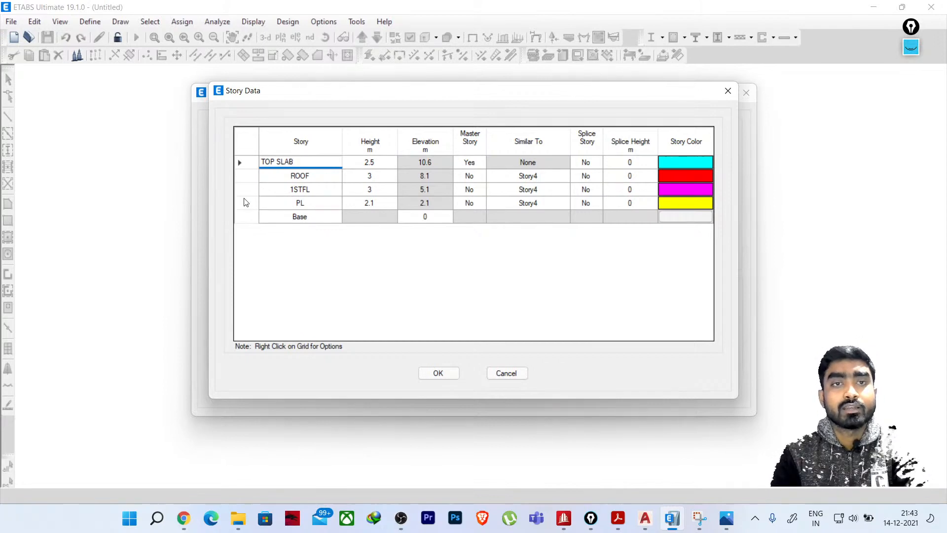
# Accept the story data to create the blank model and close its 3-D view
pyautogui.click(279, 177)
pyautogui.click(314, 191)
pyautogui.click(313, 203)
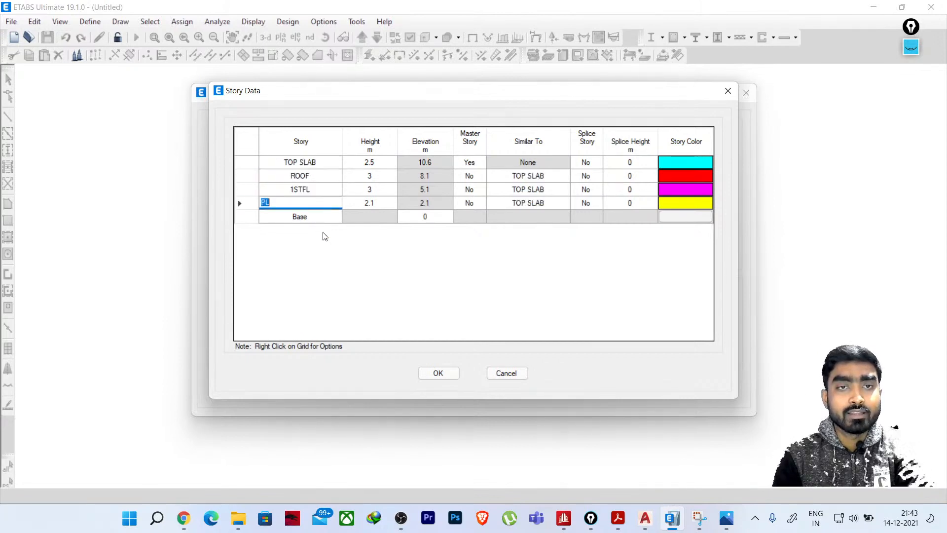
pyautogui.click(442, 372)
pyautogui.click(445, 391)
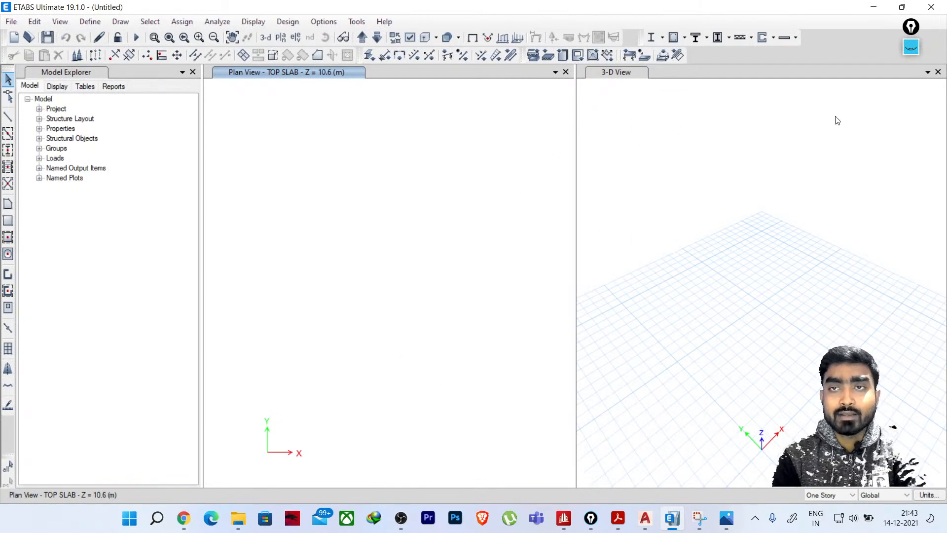
pyautogui.click(938, 72)
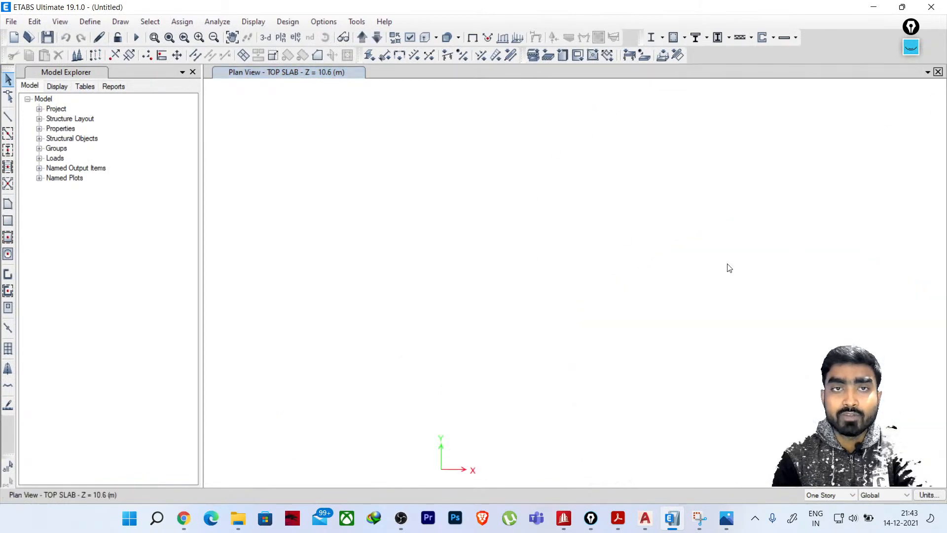
# Add two extra 3-D view windows beside the plan view and close both again
pyautogui.click(928, 73)
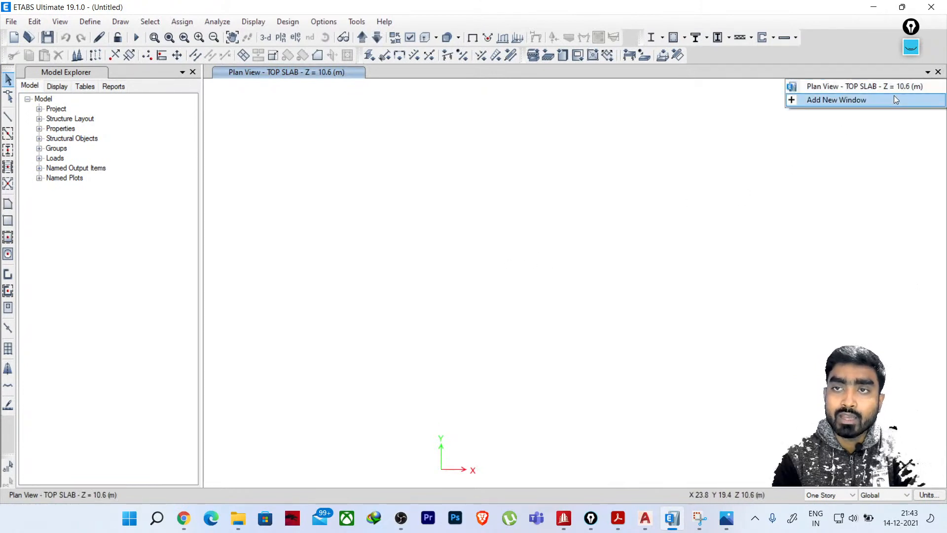
pyautogui.click(839, 101)
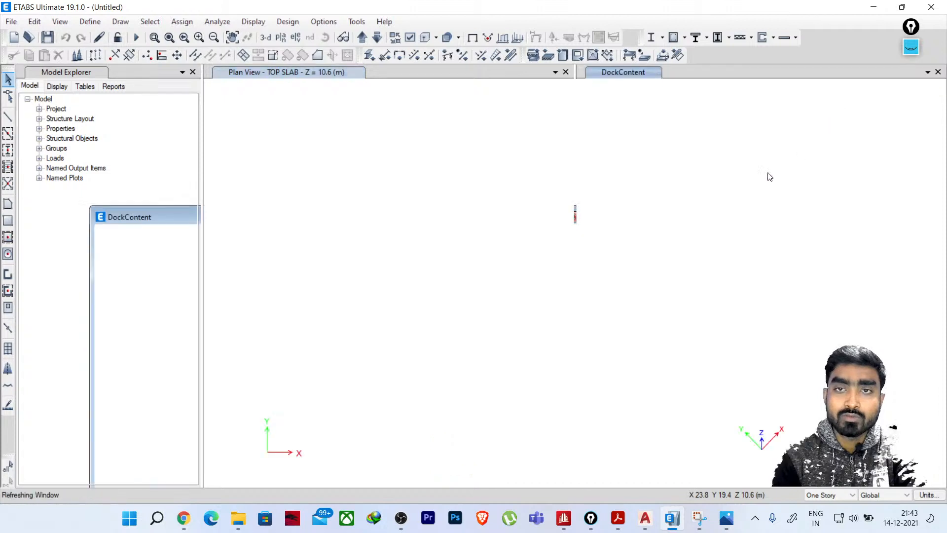
pyautogui.click(927, 72)
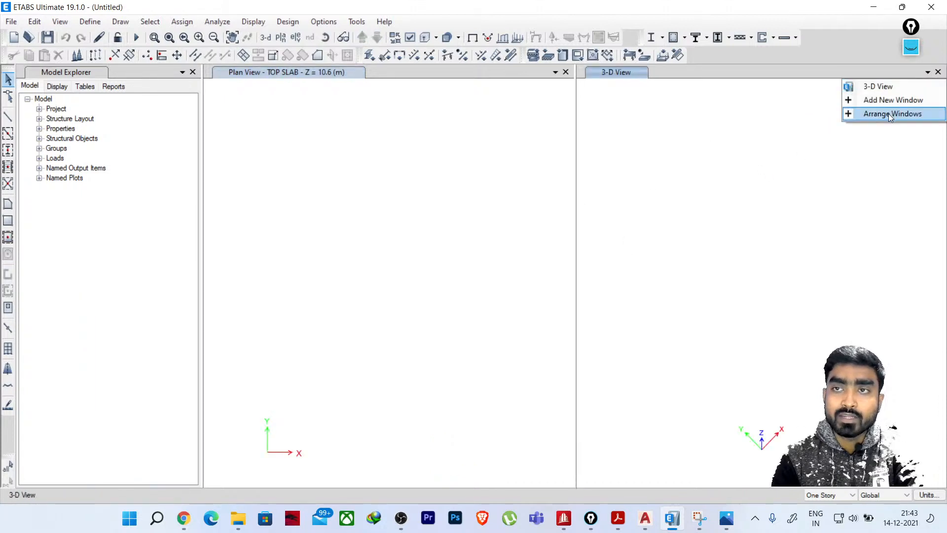
pyautogui.click(887, 100)
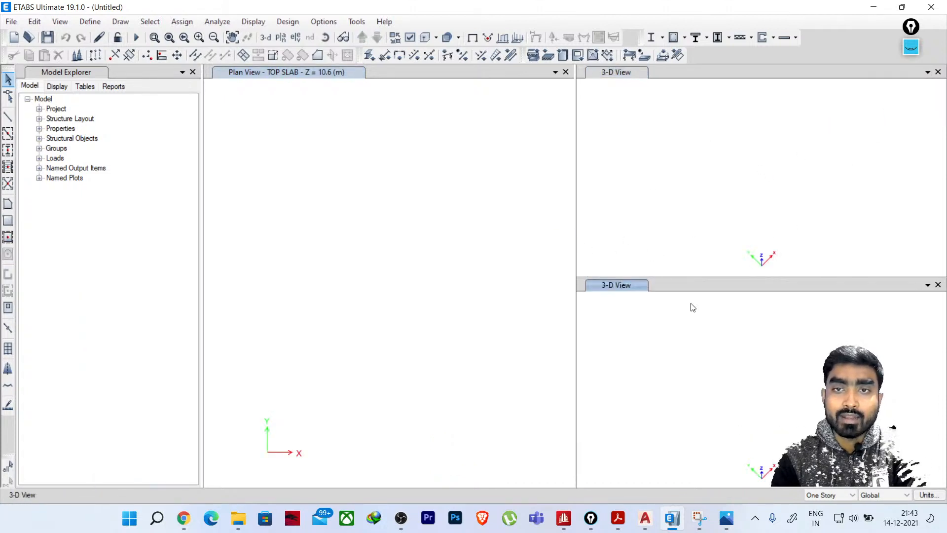
pyautogui.click(938, 285)
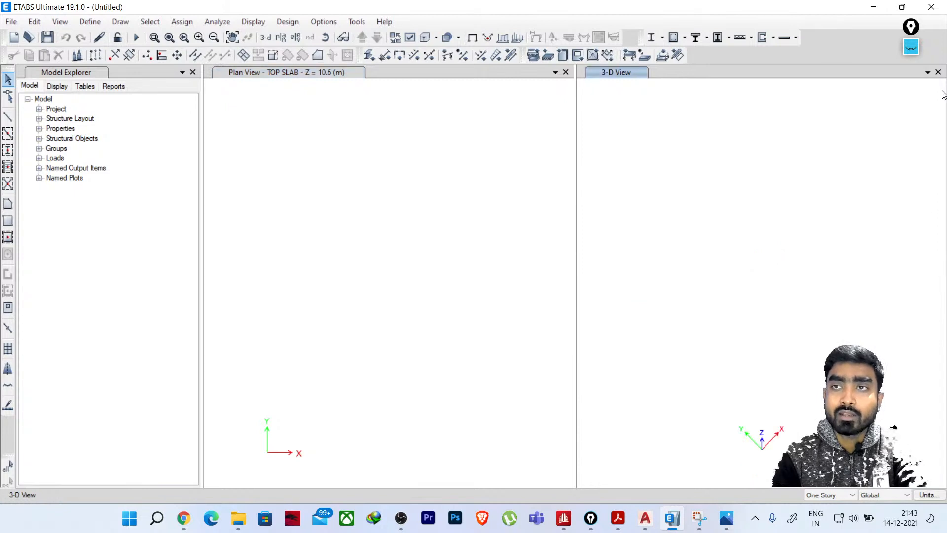
pyautogui.click(938, 72)
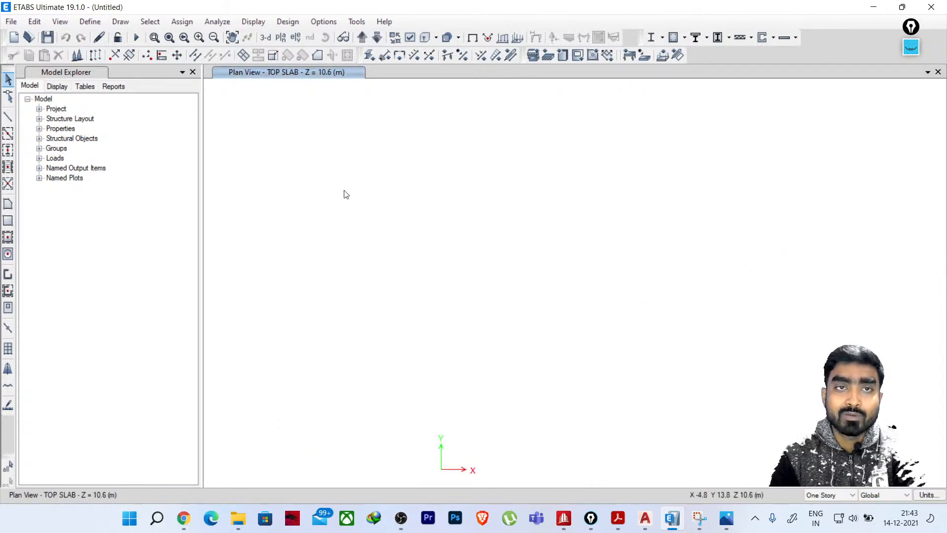
# Switch the plan view to the PL story level
pyautogui.click(281, 38)
pyautogui.click(397, 244)
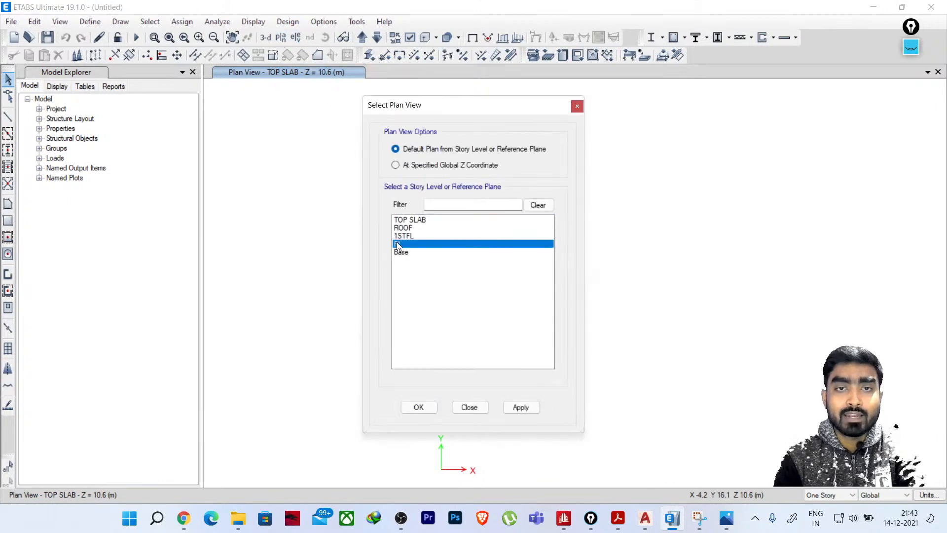
pyautogui.click(418, 407)
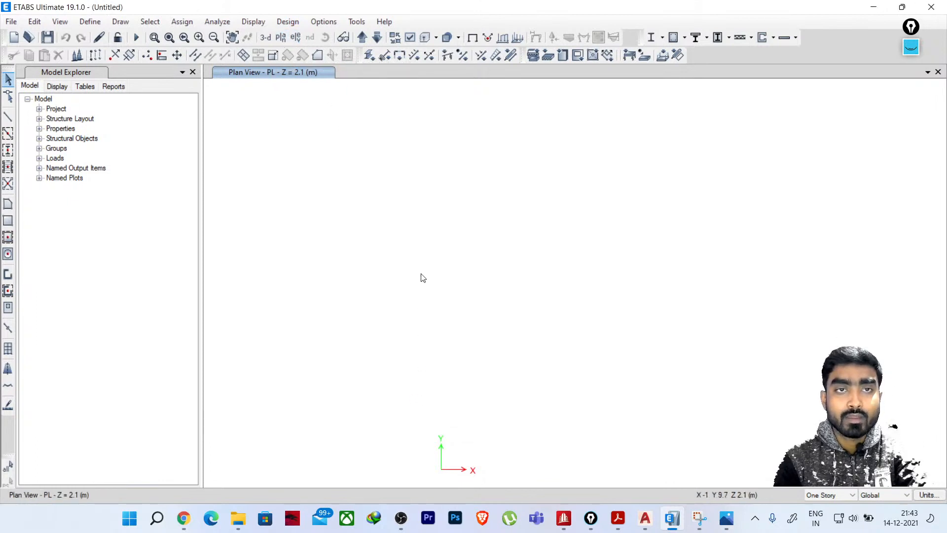
pyautogui.moveTo(537, 334); pyautogui.dragTo(452, 256, button='middle')
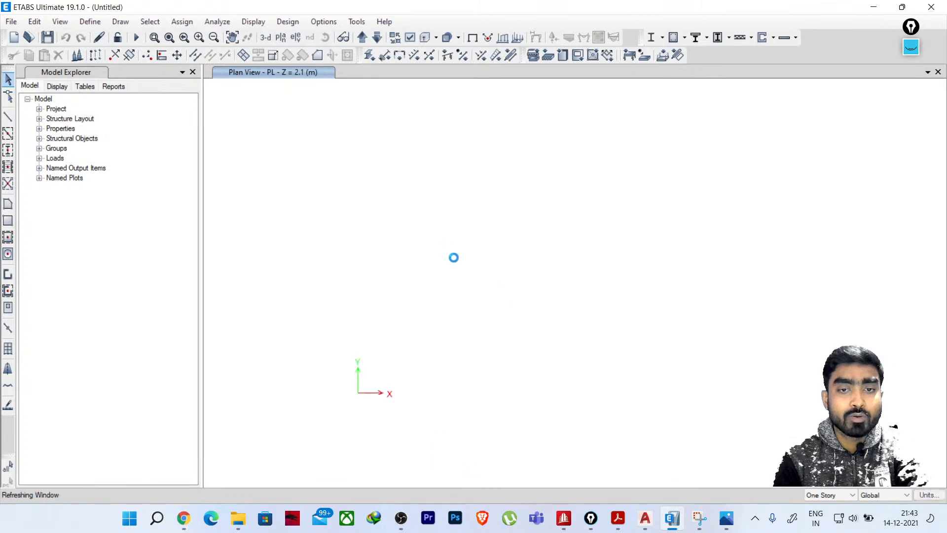
# Start a DXF import of architectural grids with the DUPLEX DEMO file from the DXF folder of 30'X50' Duplex Floor Plan in Downloads
pyautogui.click(16, 23)
pyautogui.moveTo(48, 127)
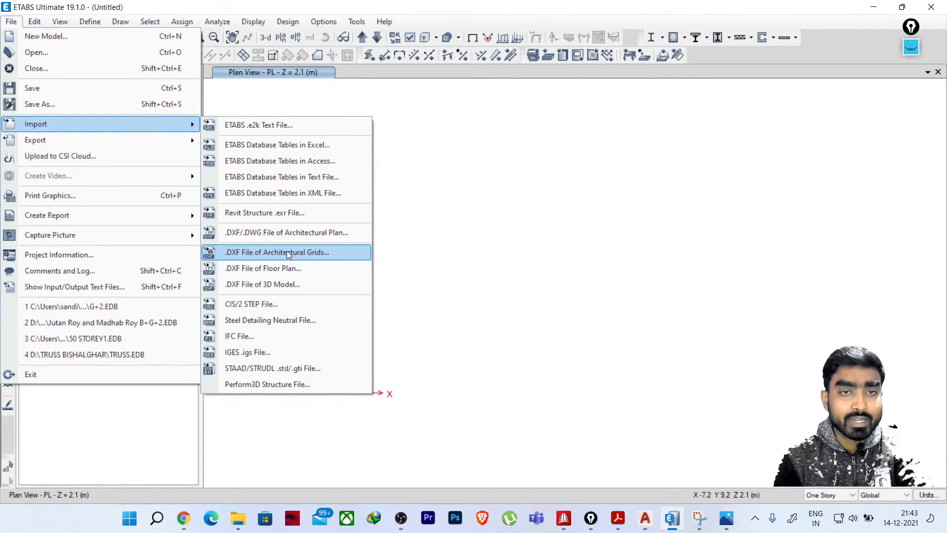
pyautogui.click(306, 252)
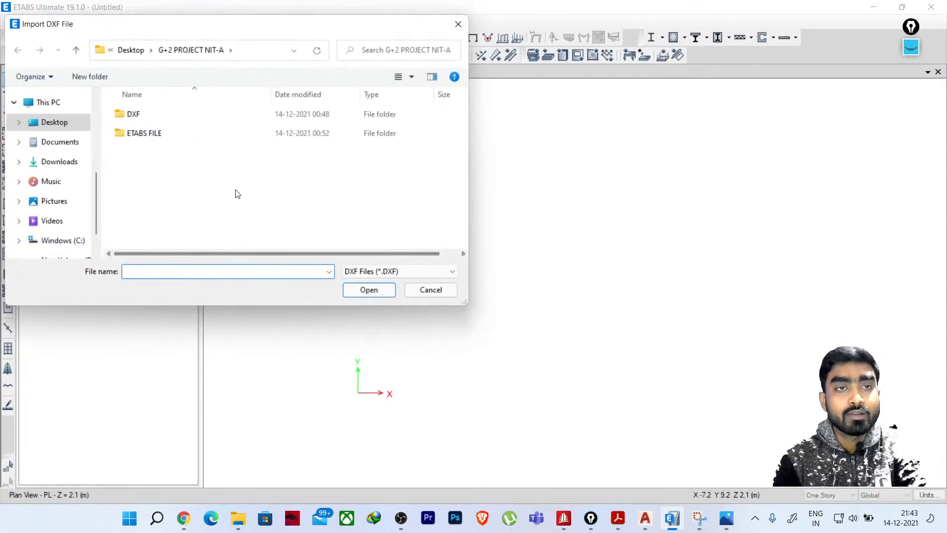
pyautogui.click(60, 161)
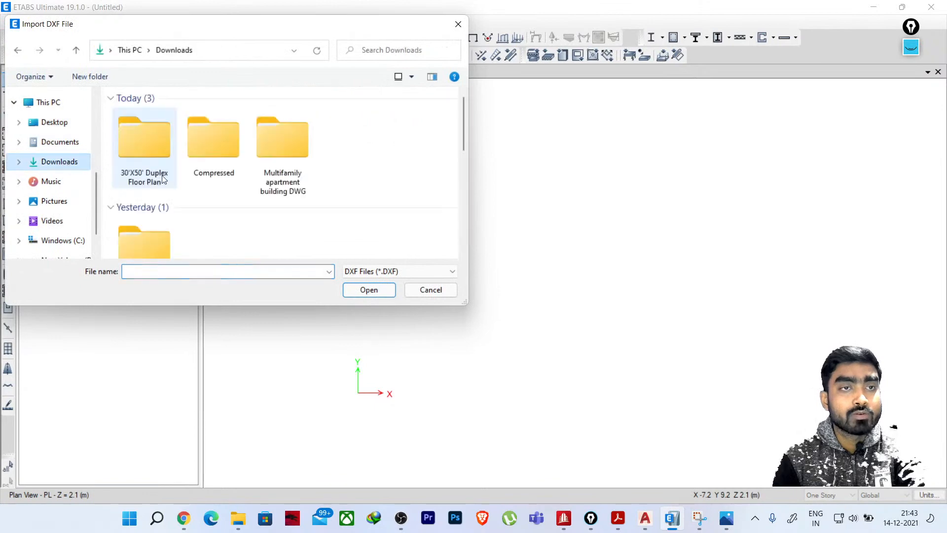
pyautogui.doubleClick(162, 162)
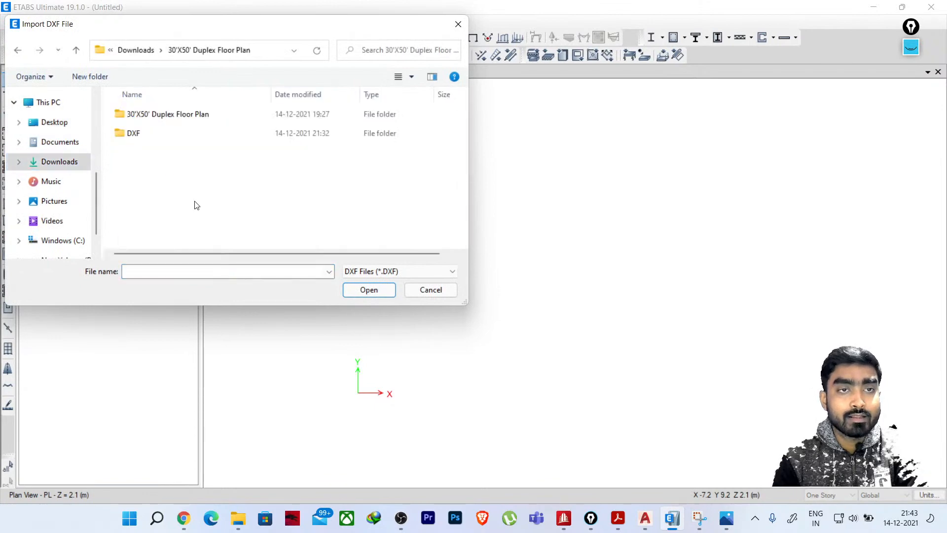
pyautogui.doubleClick(140, 140)
pyautogui.click(147, 117)
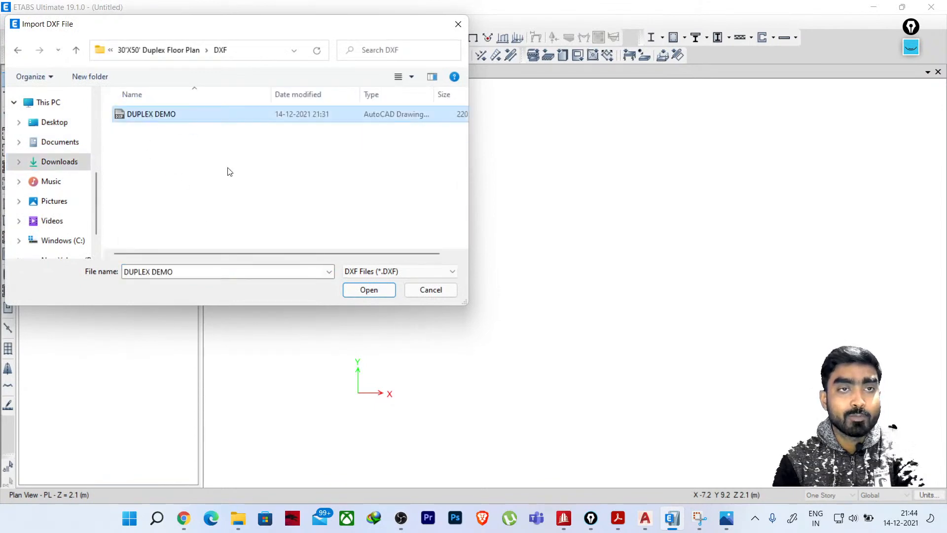
pyautogui.click(369, 290)
# Import the GRID layer as grids with the DXF file units set to in, ignoring lines shorter than 1 mm
pyautogui.click(341, 213)
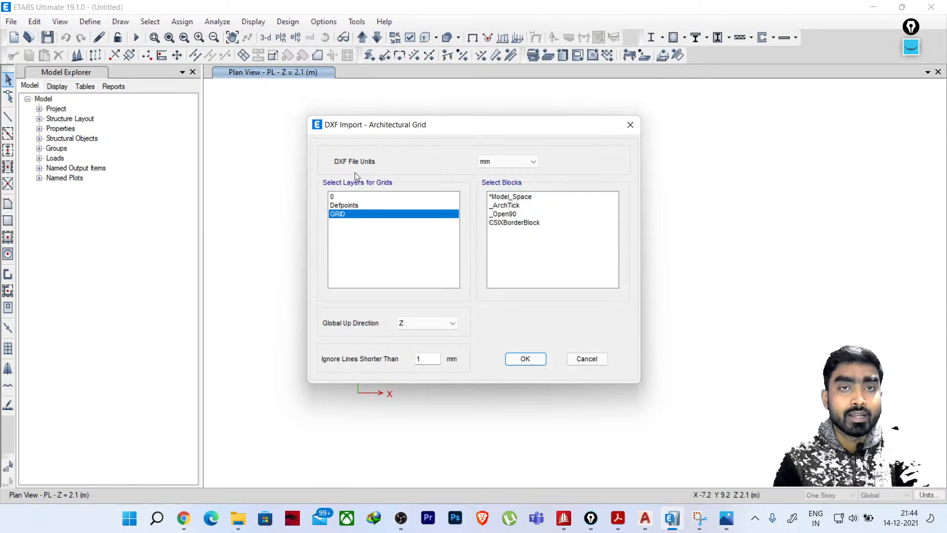
pyautogui.click(507, 160)
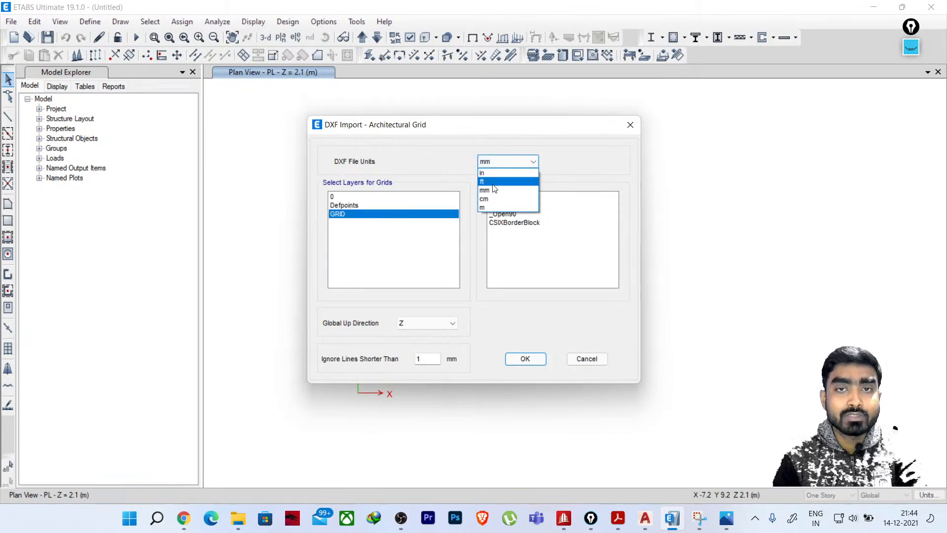
pyautogui.click(483, 173)
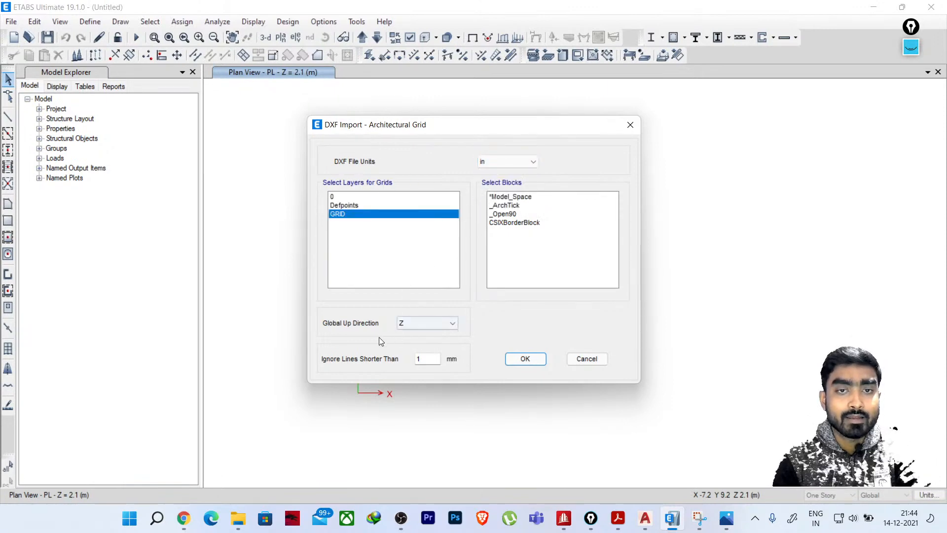
pyautogui.doubleClick(427, 360)
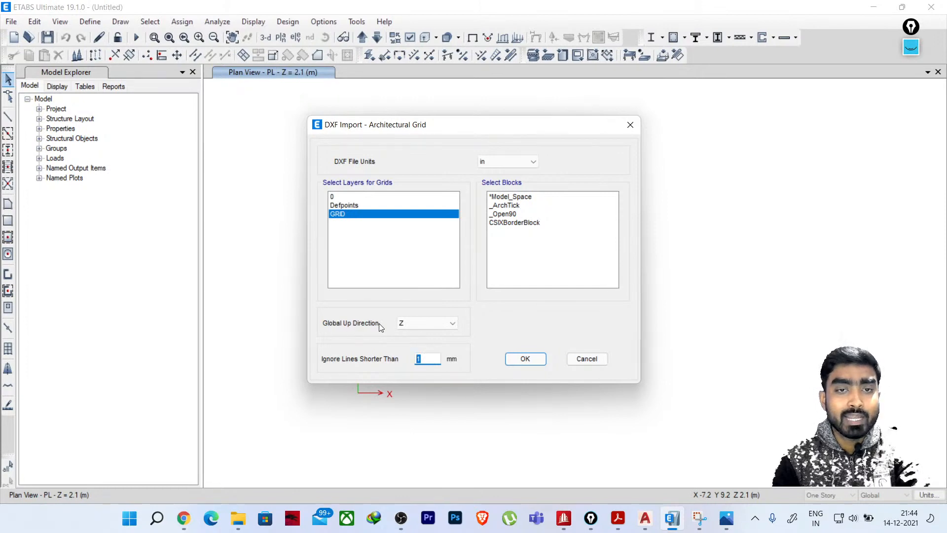
pyautogui.click(541, 360)
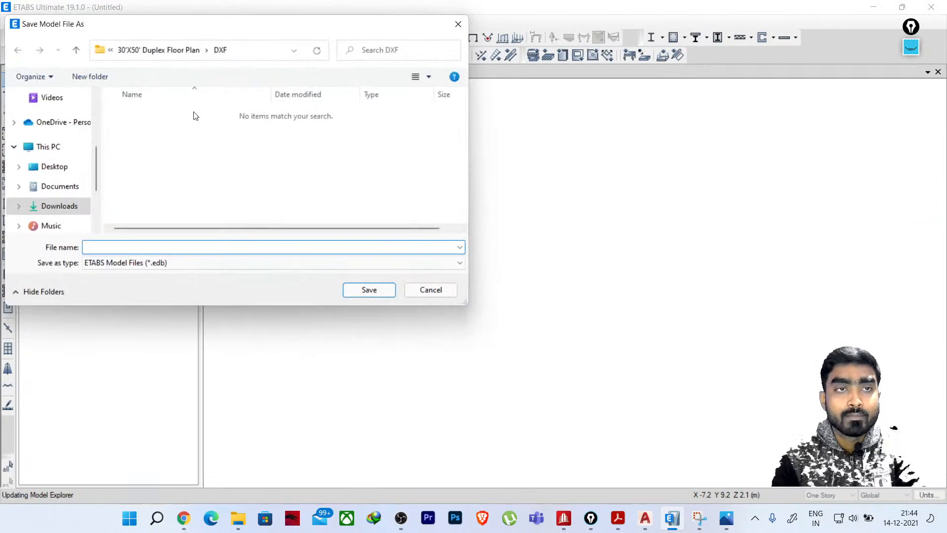
# Create a folder named ETABS inside the 30'X50' Duplex Floor Plan folder and open it as the save location
pyautogui.click(76, 50)
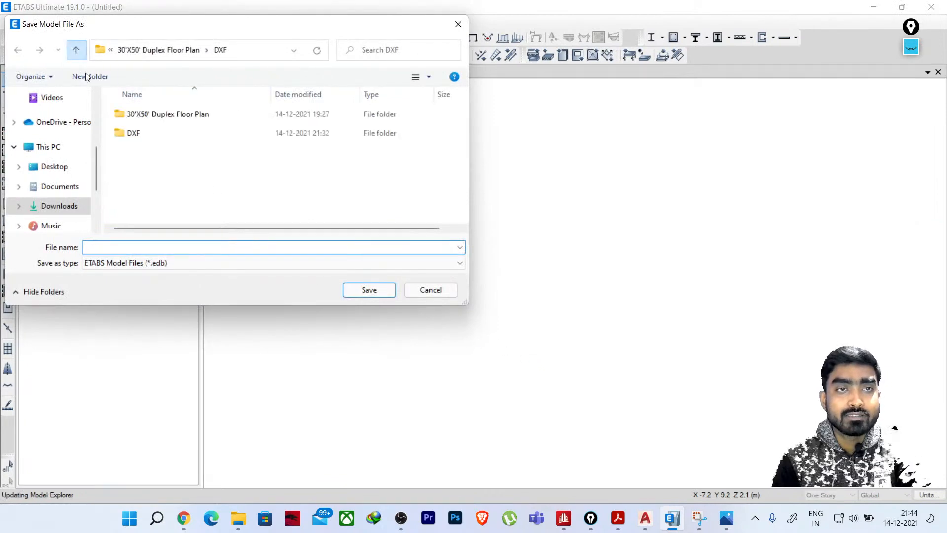
pyautogui.rightClick(129, 157)
pyautogui.moveTo(232, 286)
pyautogui.click(316, 286)
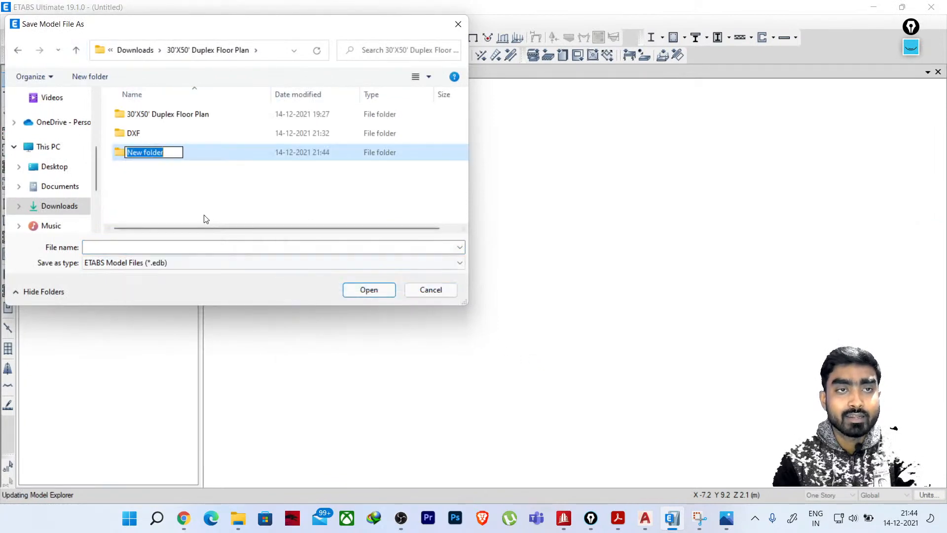
pyautogui.write('ETABS')
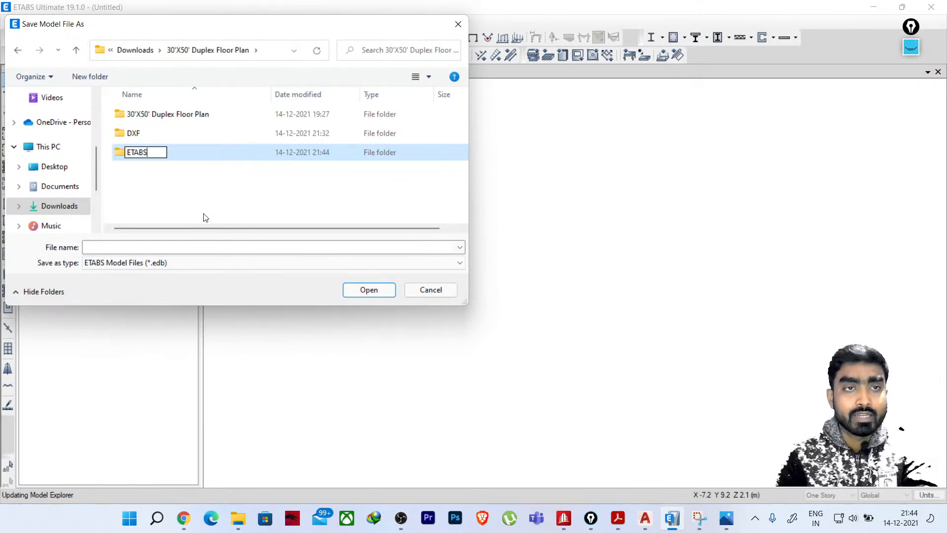
pyautogui.click(205, 218)
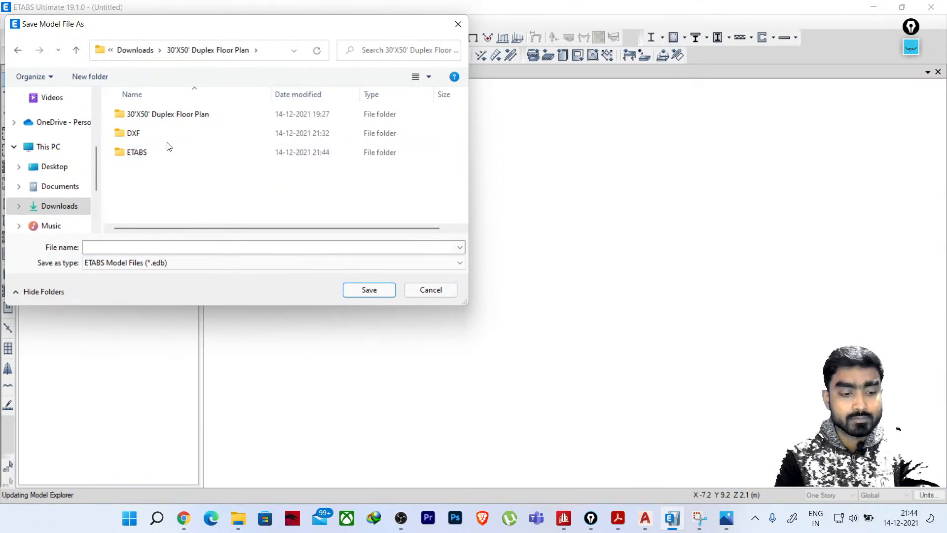
pyautogui.doubleClick(155, 152)
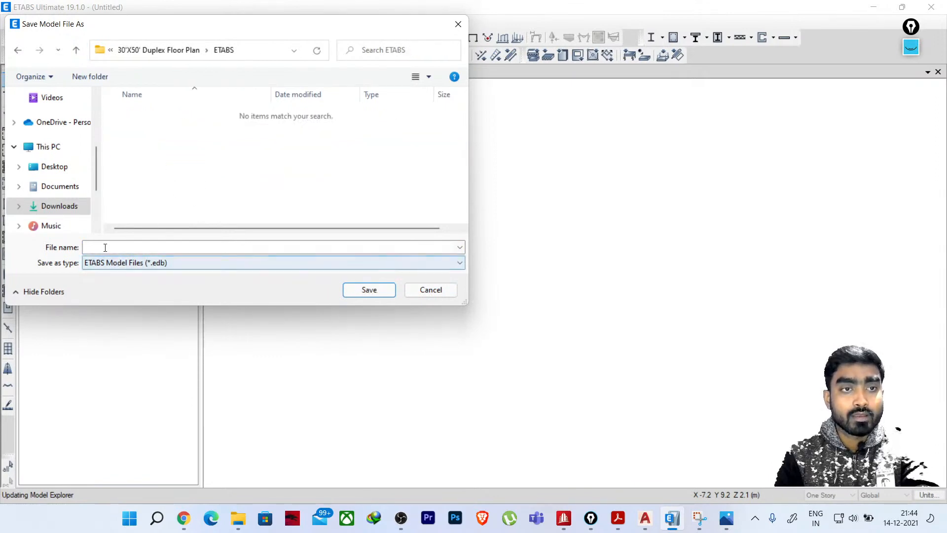
# Save the model in the ETABS folder under the file name DUPLEX DEMO
pyautogui.click(108, 247)
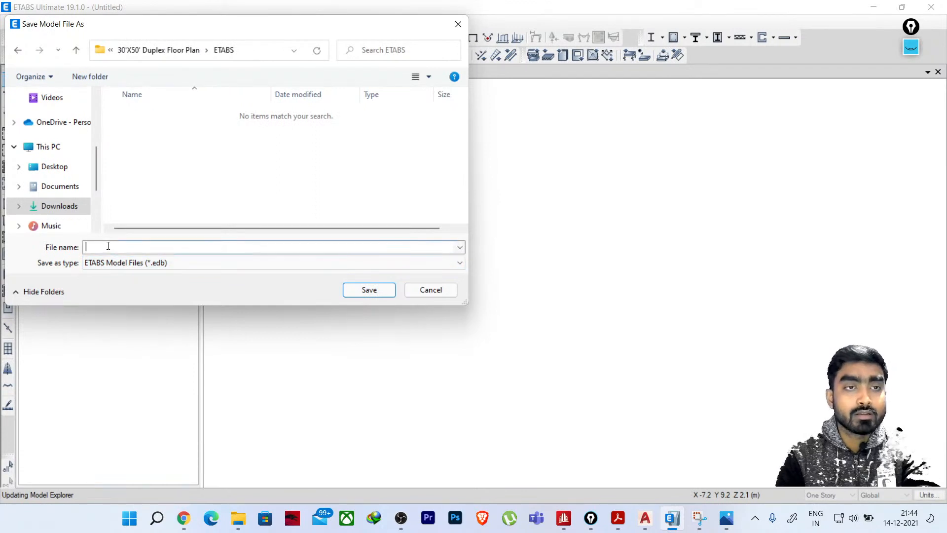
pyautogui.write('DE')
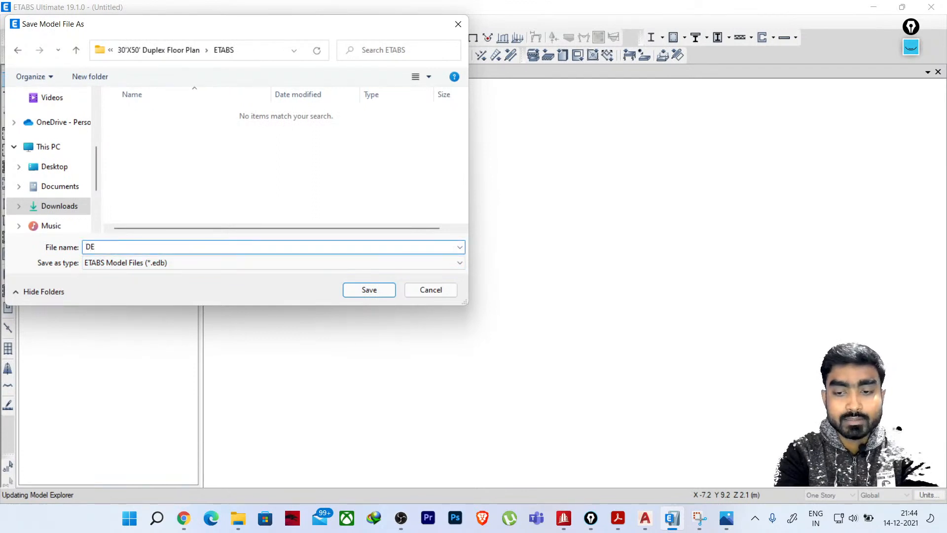
pyautogui.write('UPLEX')
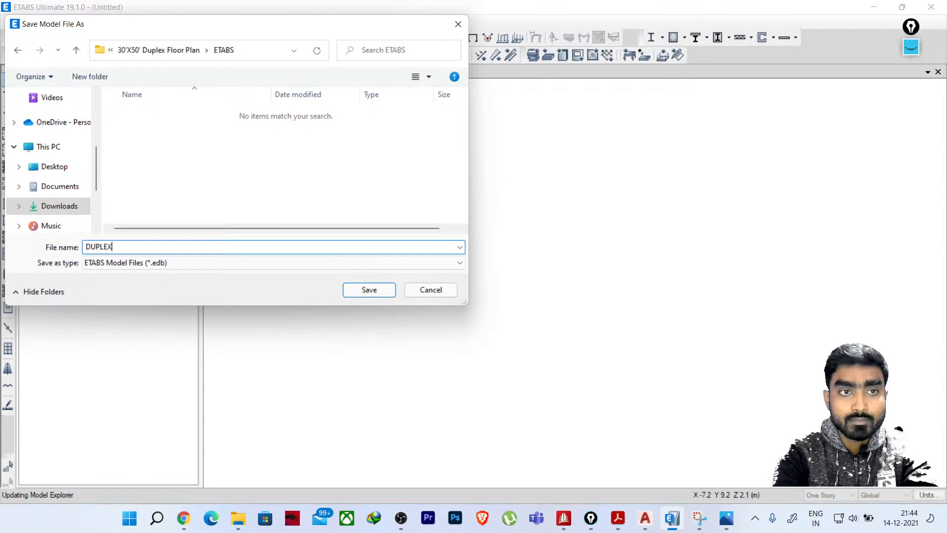
pyautogui.write(' DEMO')
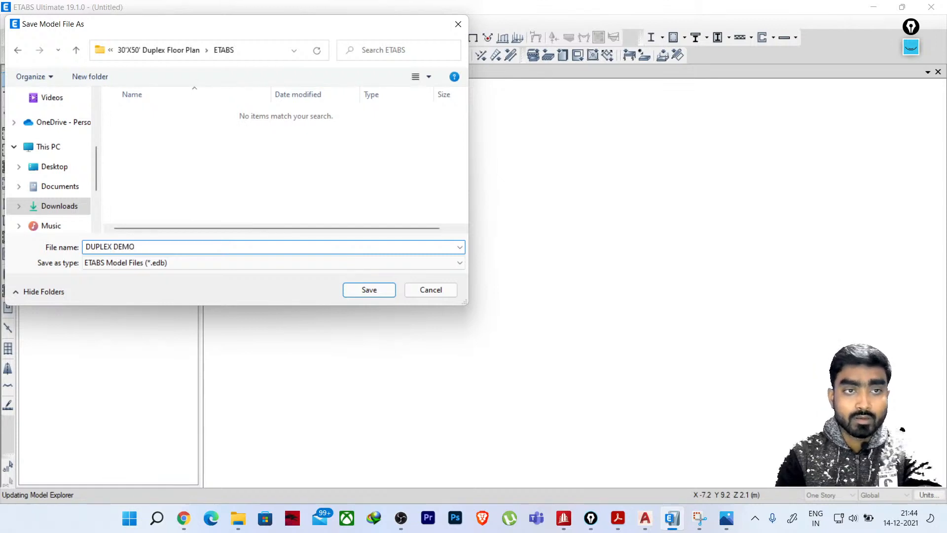
pyautogui.click(371, 293)
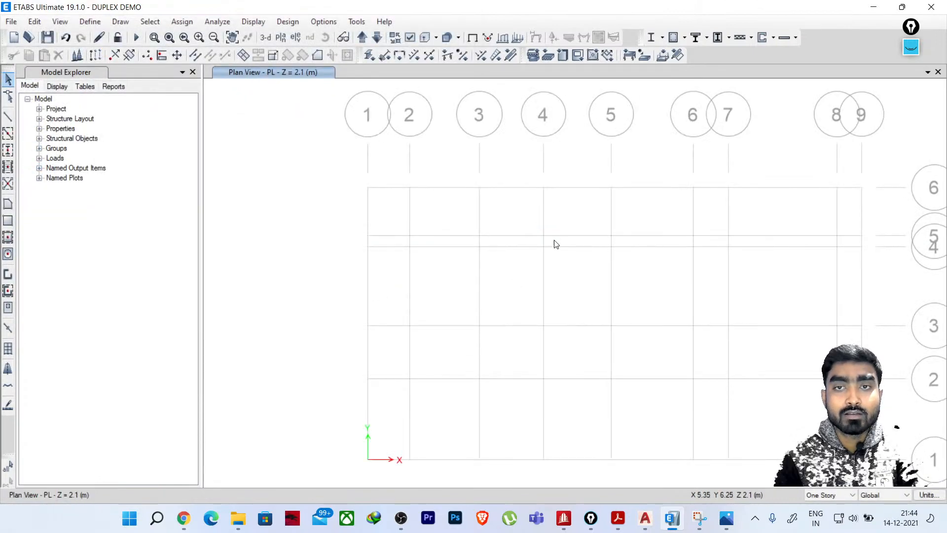
pyautogui.scroll(2, 556, 245)
pyautogui.scroll(-4, 543, 236)
pyautogui.scroll(6, 535, 249)
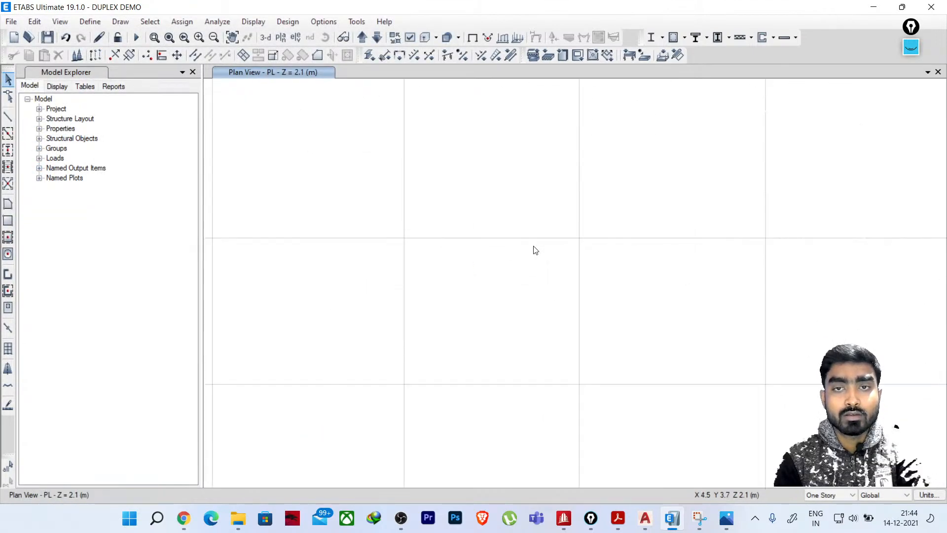
pyautogui.scroll(-5, 537, 238)
pyautogui.scroll(4, 528, 283)
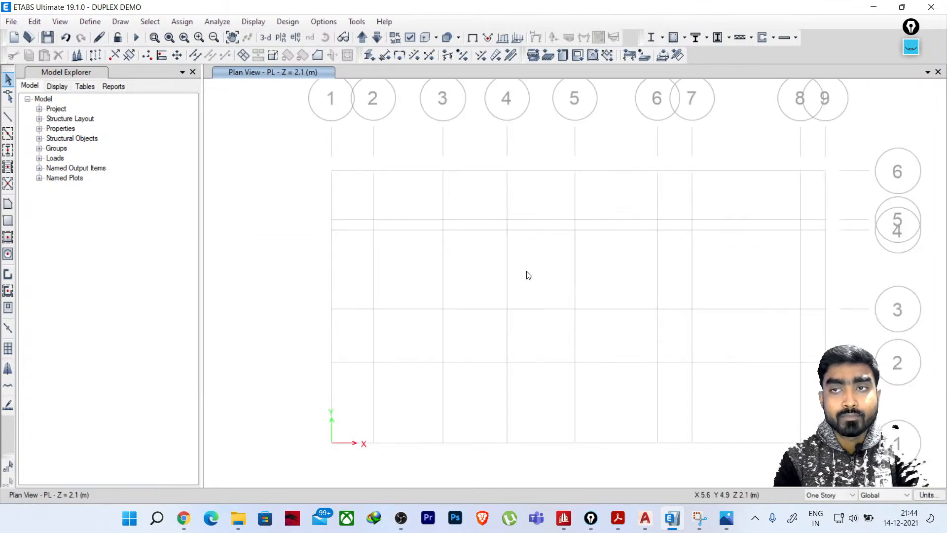
pyautogui.moveTo(626, 275); pyautogui.dragTo(609, 275, button='middle')
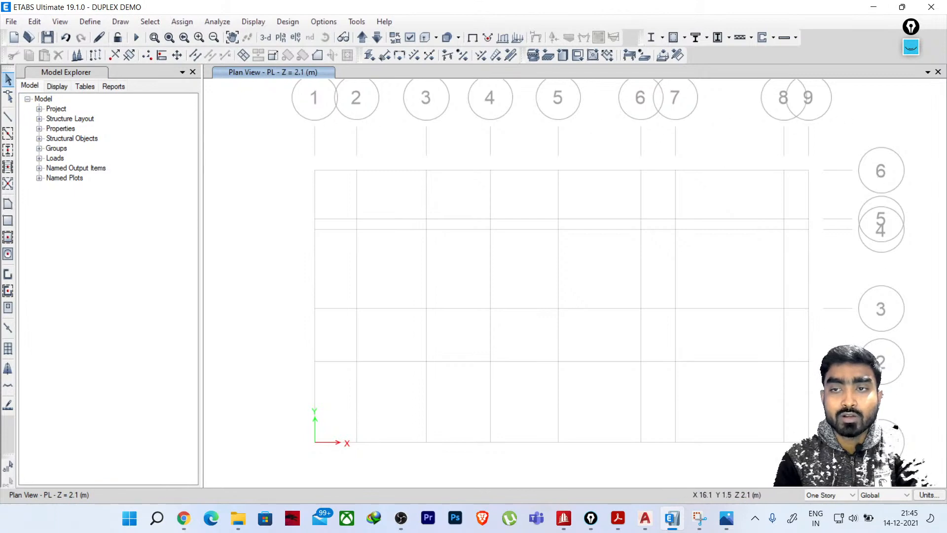
# Open the G1 grid system for editing and relabel X grid lines 1 and 2 as A and B
pyautogui.click(34, 21)
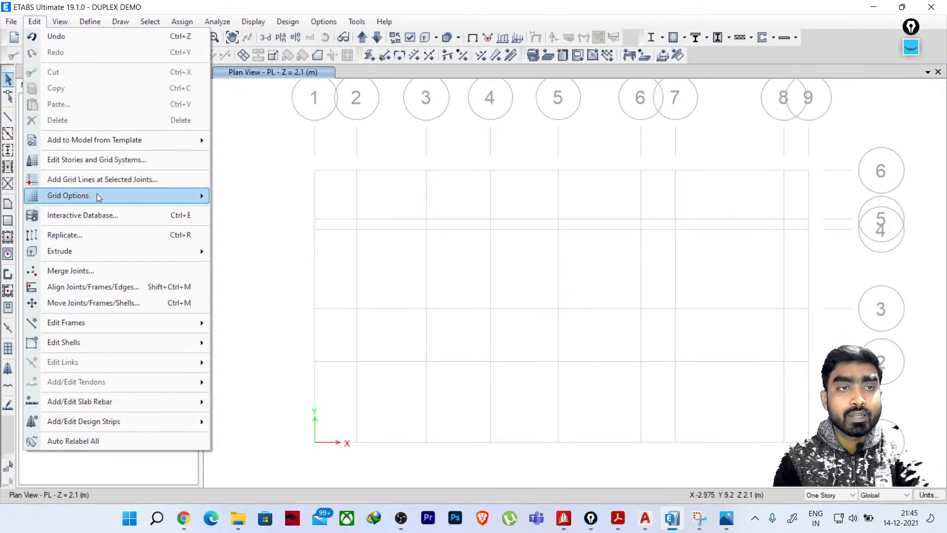
pyautogui.click(88, 161)
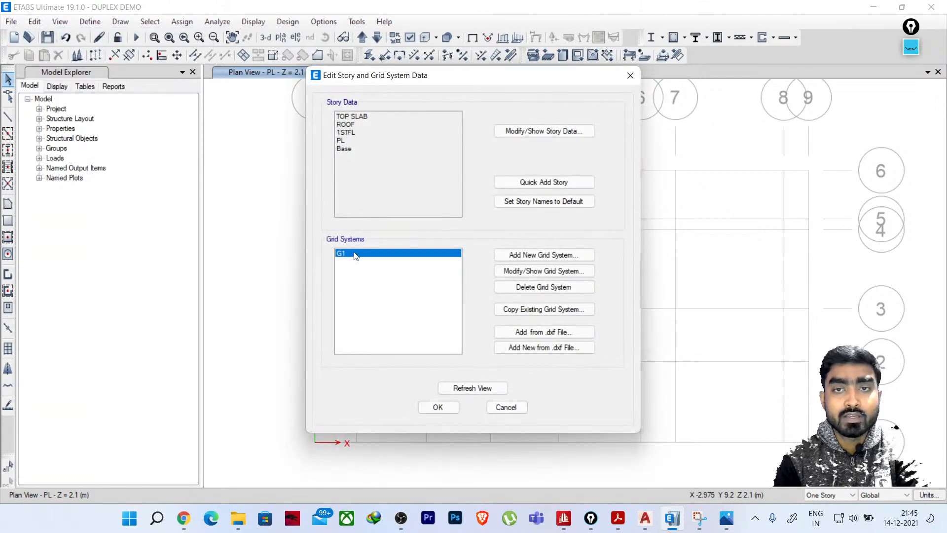
pyautogui.click(540, 271)
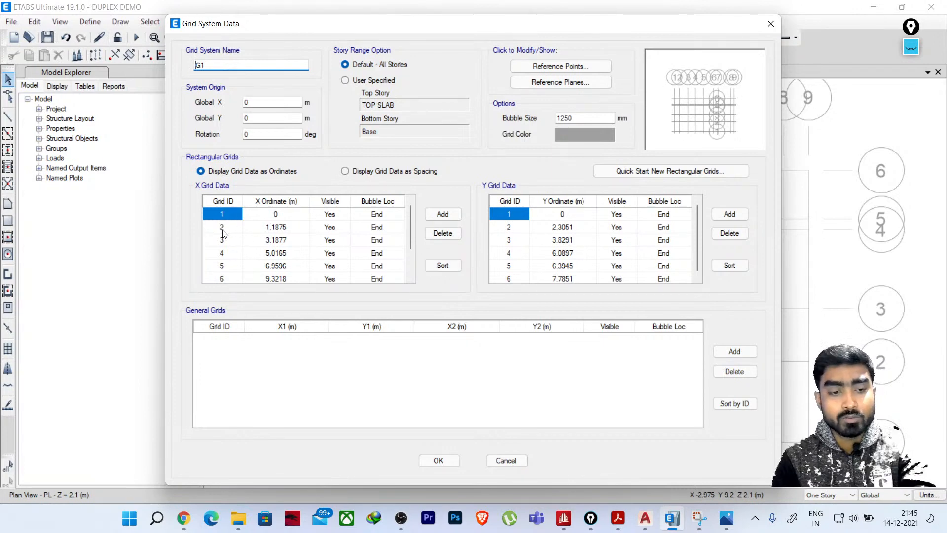
pyautogui.write('A')
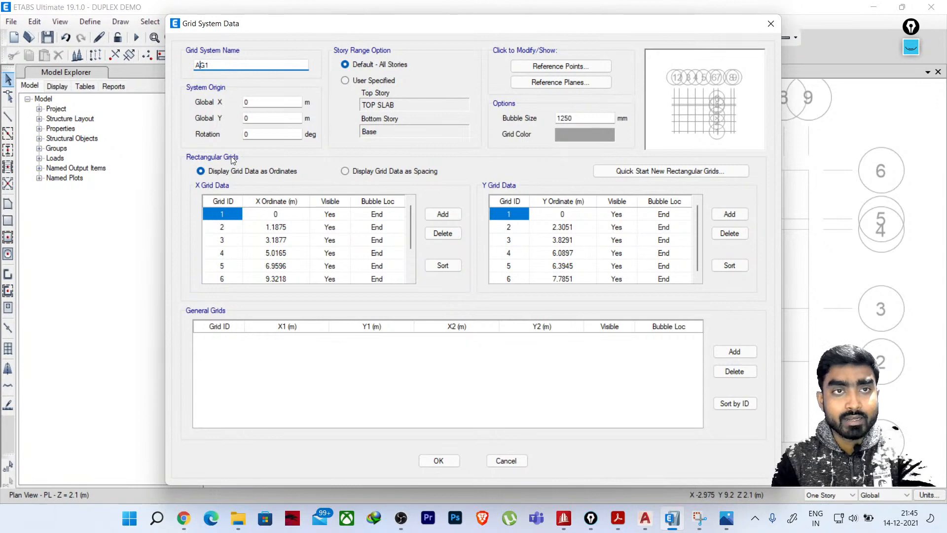
pyautogui.press('BackSpace')
pyautogui.click(223, 214)
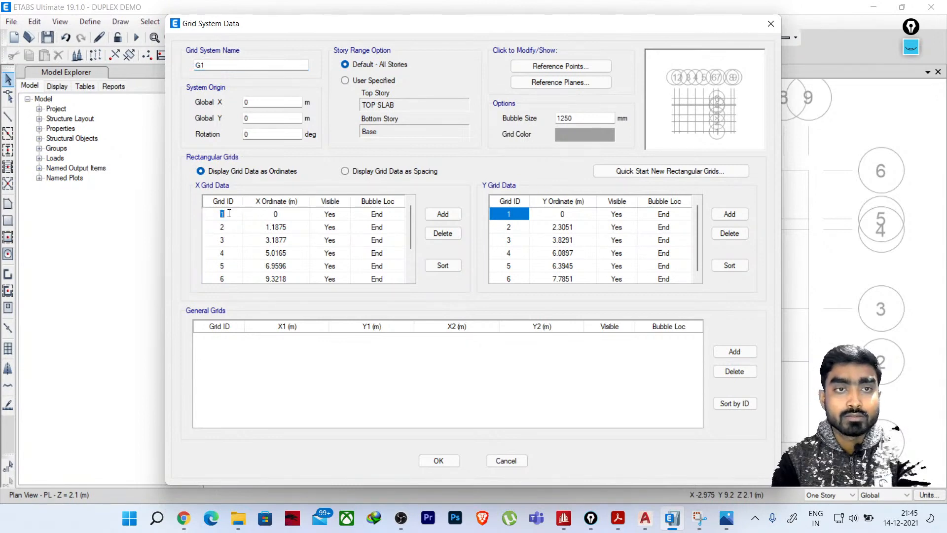
pyautogui.write('AB')
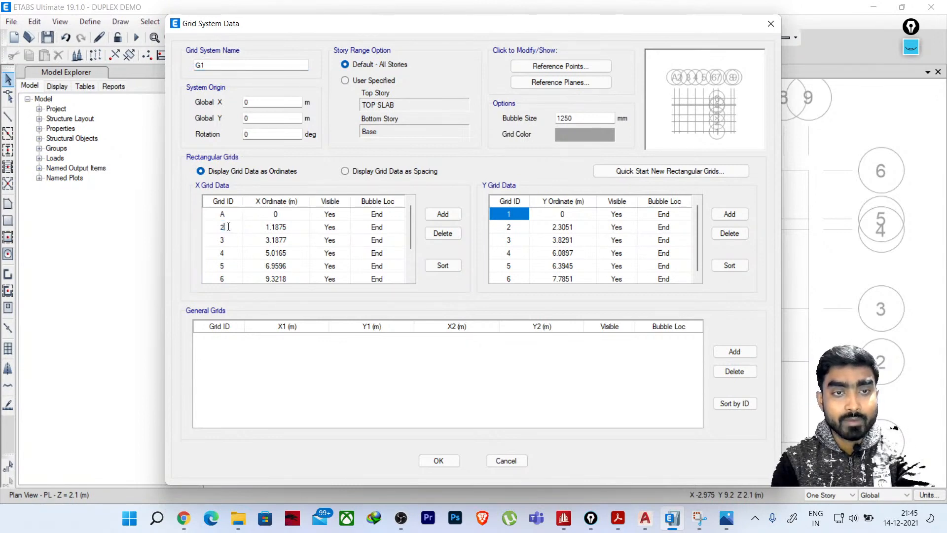
# Relabel X grid lines 3, 4 and 5 of the G1 grid system as C, D and E
pyautogui.click(222, 245)
pyautogui.click(231, 239)
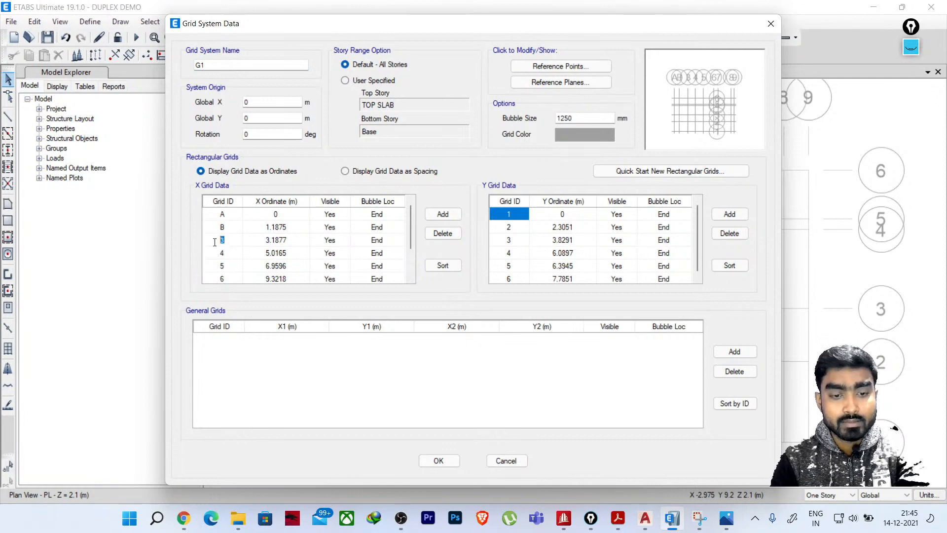
pyautogui.write('C')
pyautogui.click(232, 255)
pyautogui.click(229, 251)
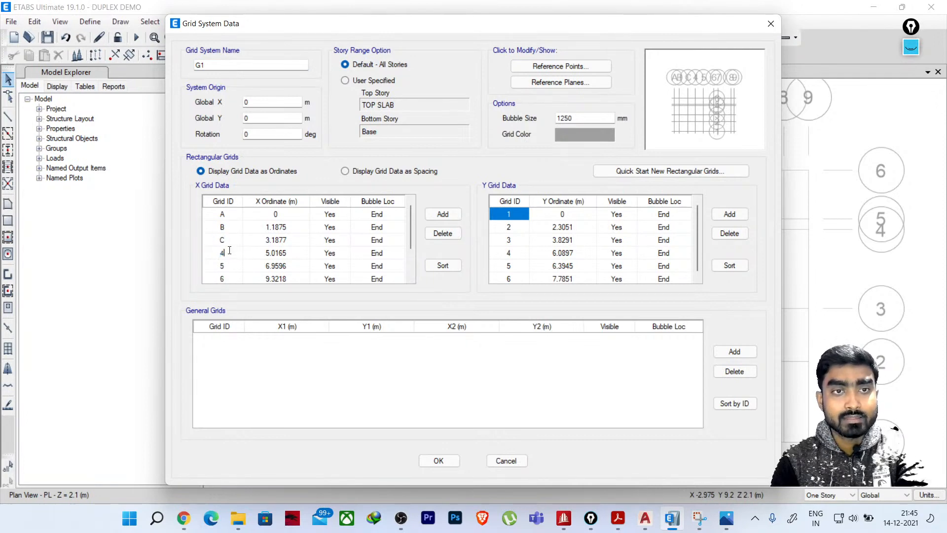
pyautogui.write('D')
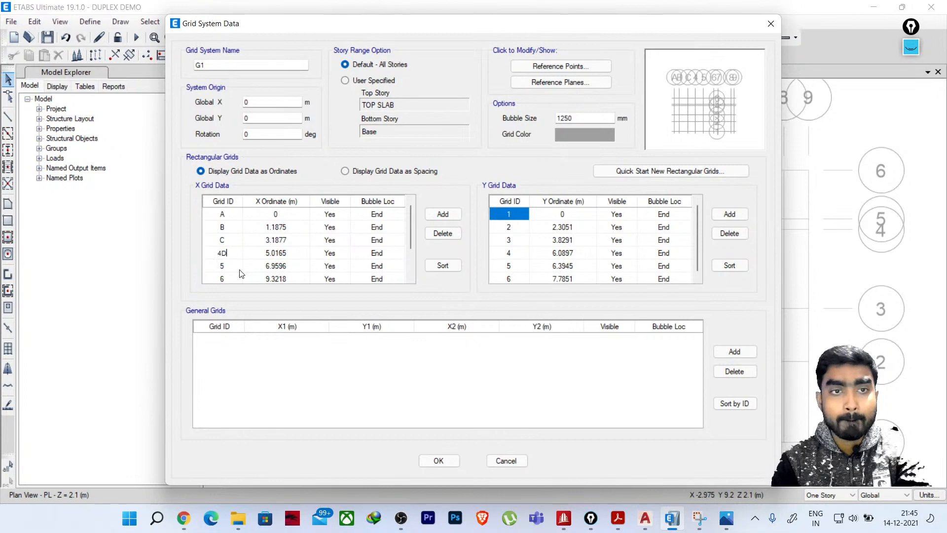
pyautogui.press('Home')
pyautogui.press('Delete')
pyautogui.click(230, 266)
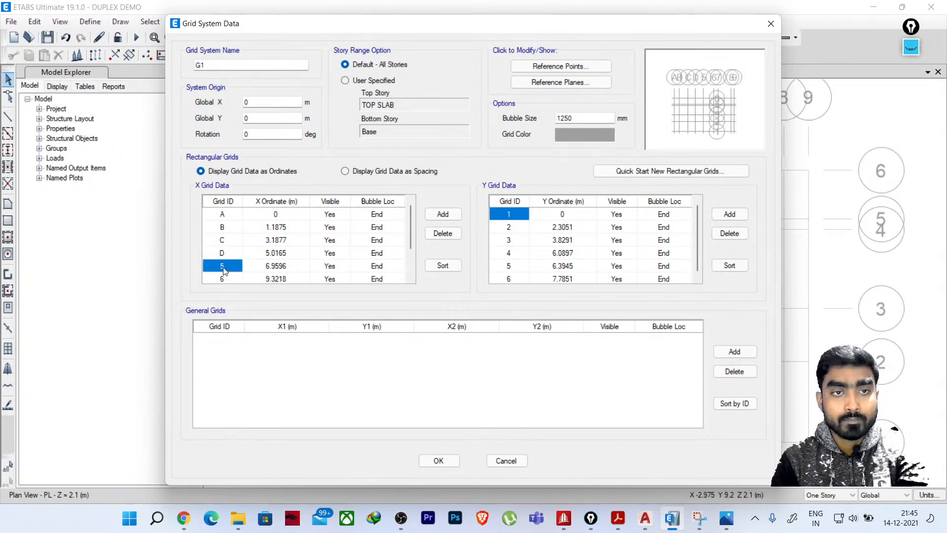
pyautogui.click(229, 265)
pyautogui.write('E')
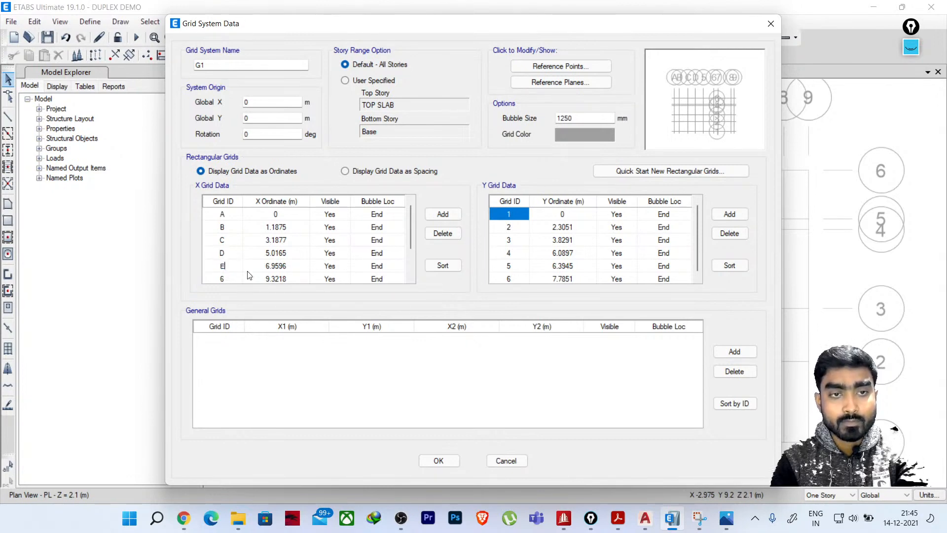
# Relabel X grid lines 6, 7 and 8 of the G1 grid system as F, G and H
pyautogui.moveTo(410, 231); pyautogui.dragTo(411, 272)
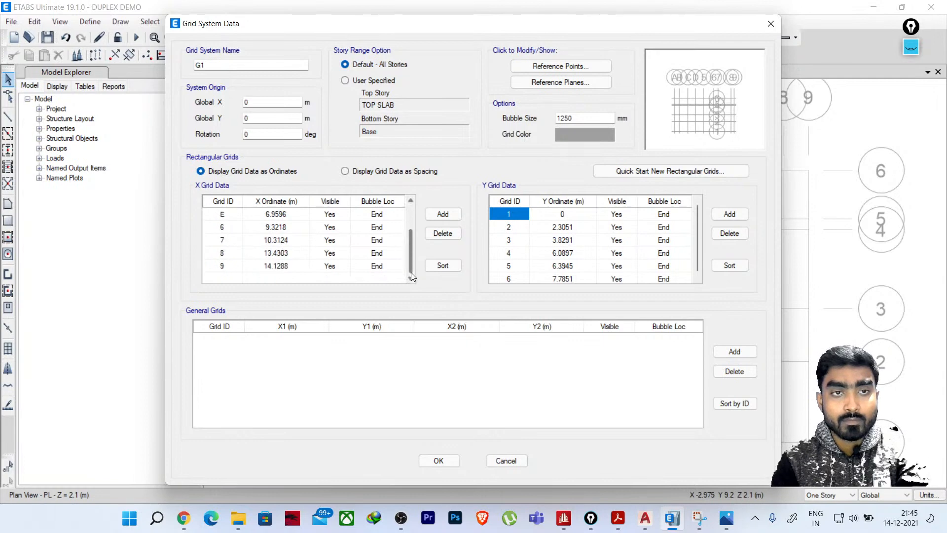
pyautogui.click(232, 227)
pyautogui.write('F')
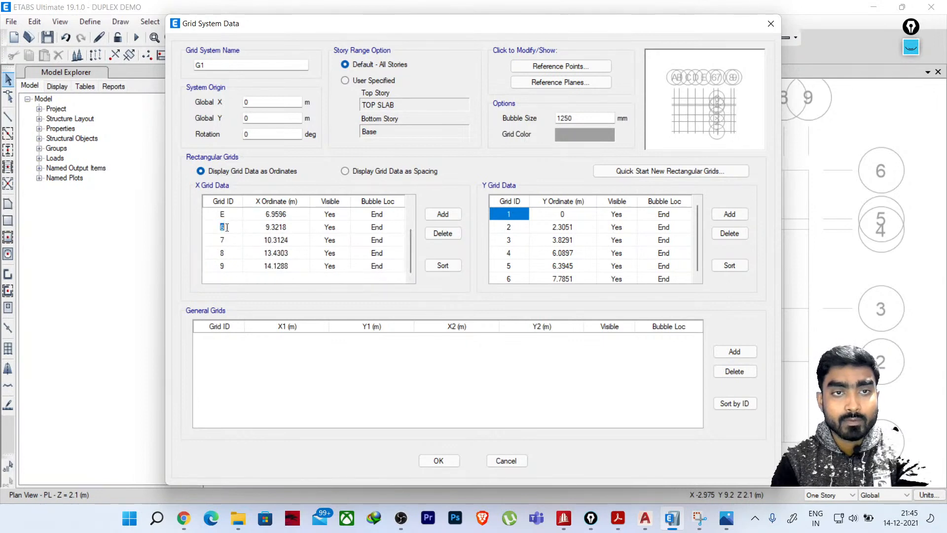
pyautogui.click(230, 240)
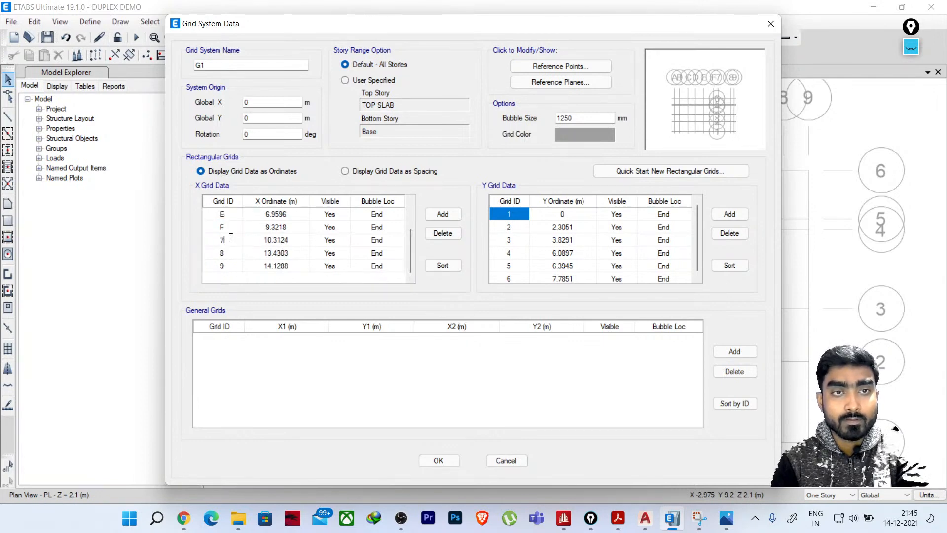
pyautogui.moveTo(231, 238); pyautogui.dragTo(215, 250)
pyautogui.write('G')
pyautogui.click(232, 253)
pyautogui.write('H')
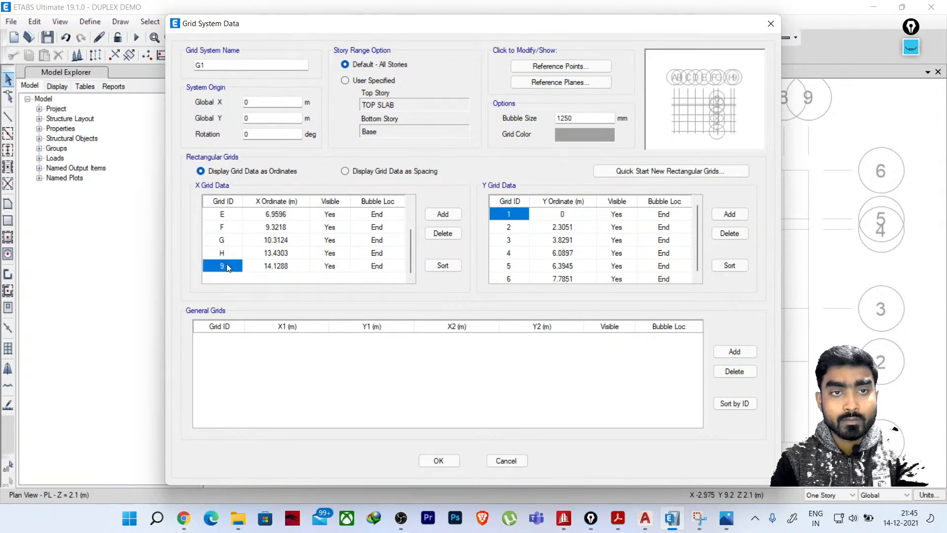
# Relabel the last X grid line of the G1 grid system as J, skipping the letter I
pyautogui.click(228, 266)
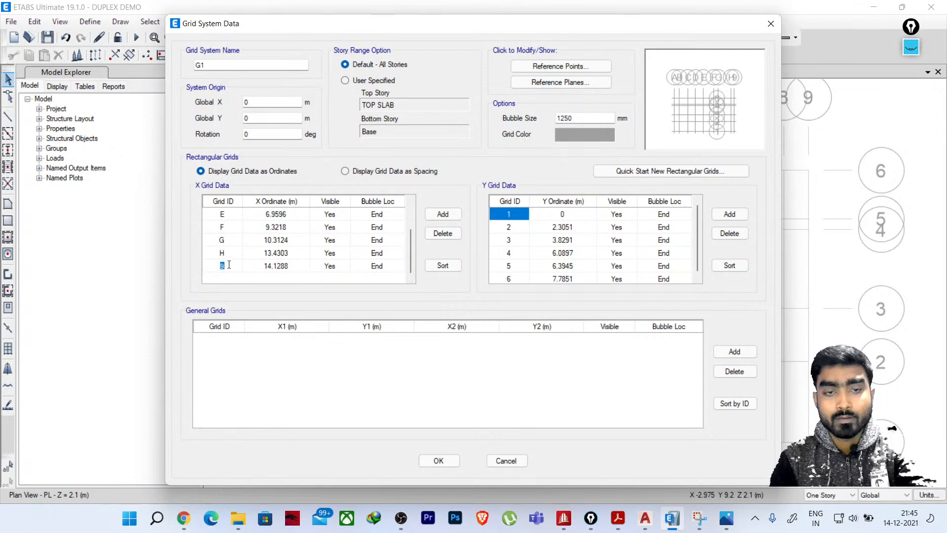
pyautogui.write('I')
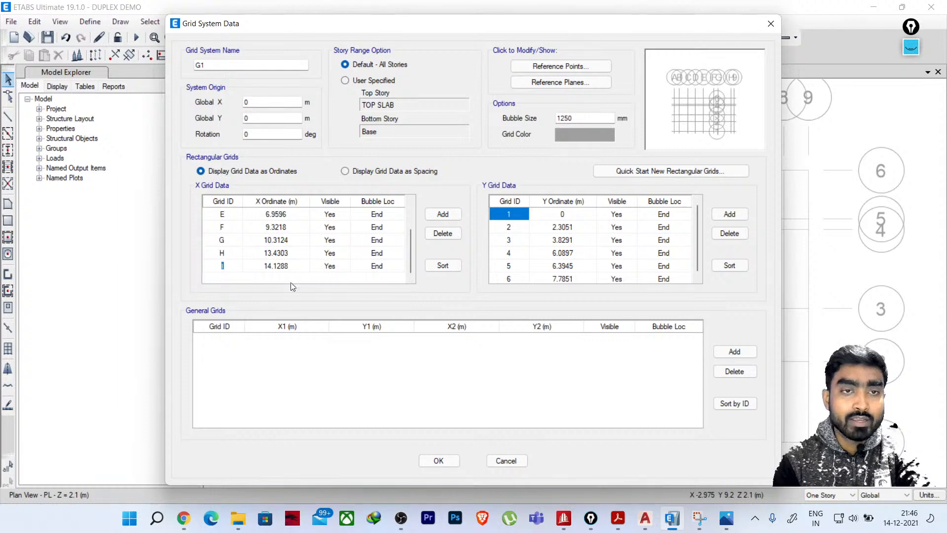
pyautogui.click(228, 266)
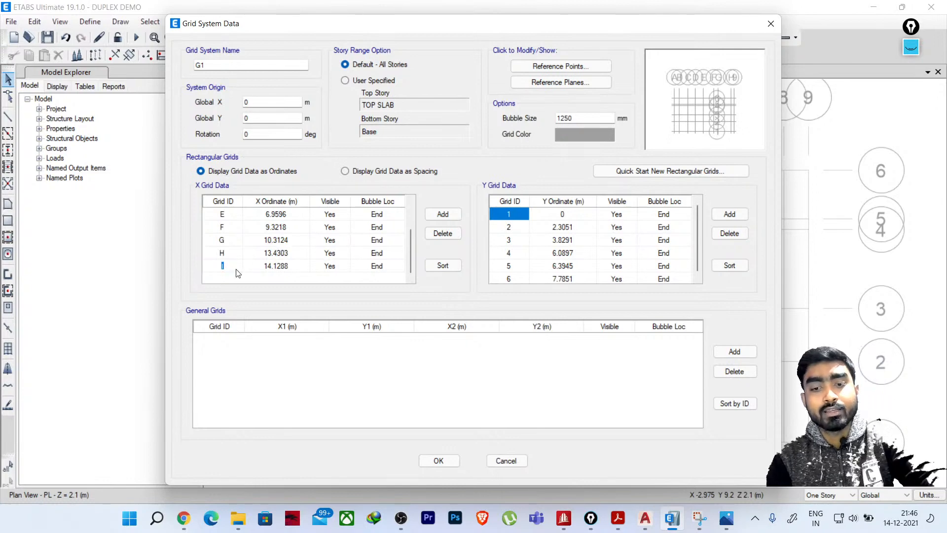
pyautogui.write('J')
pyautogui.click(231, 252)
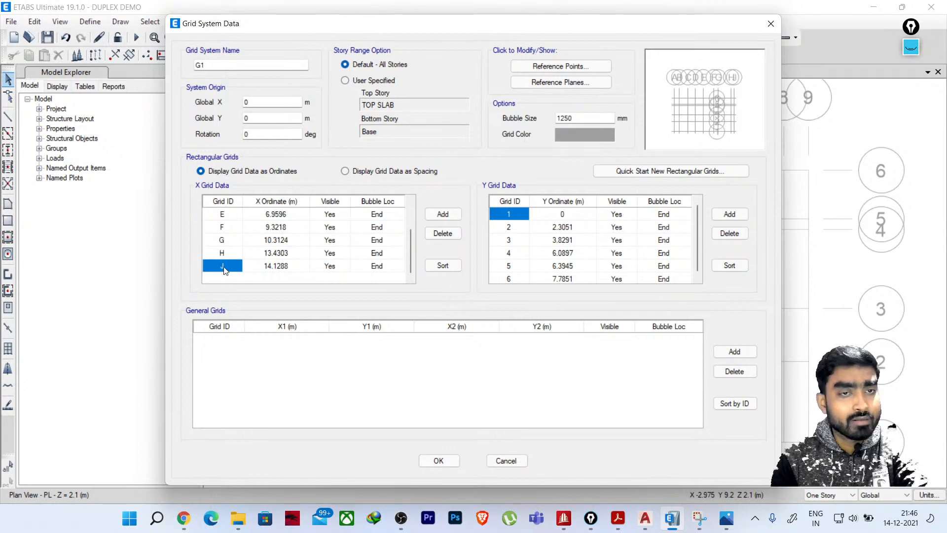
pyautogui.moveTo(410, 262); pyautogui.dragTo(415, 233)
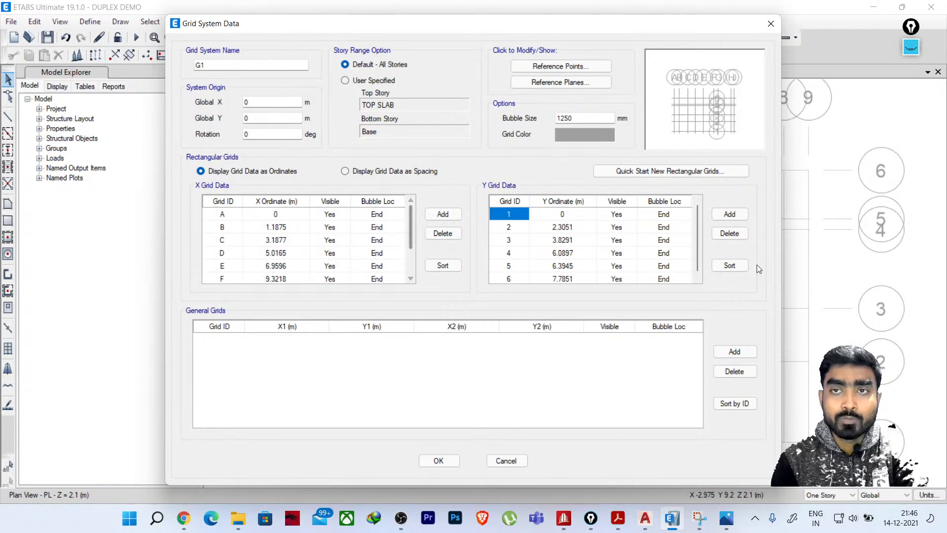
pyautogui.moveTo(697, 250); pyautogui.dragTo(697, 266)
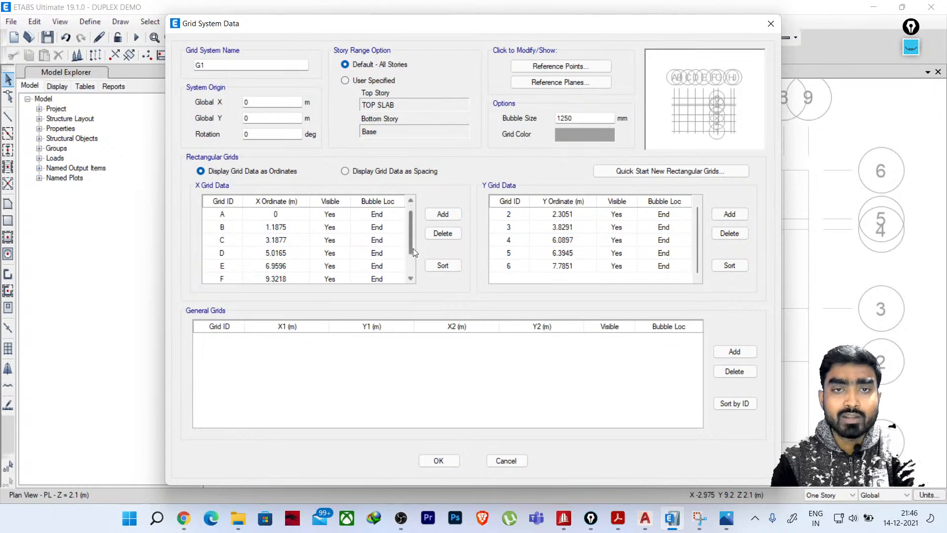
pyautogui.moveTo(413, 248); pyautogui.dragTo(413, 273)
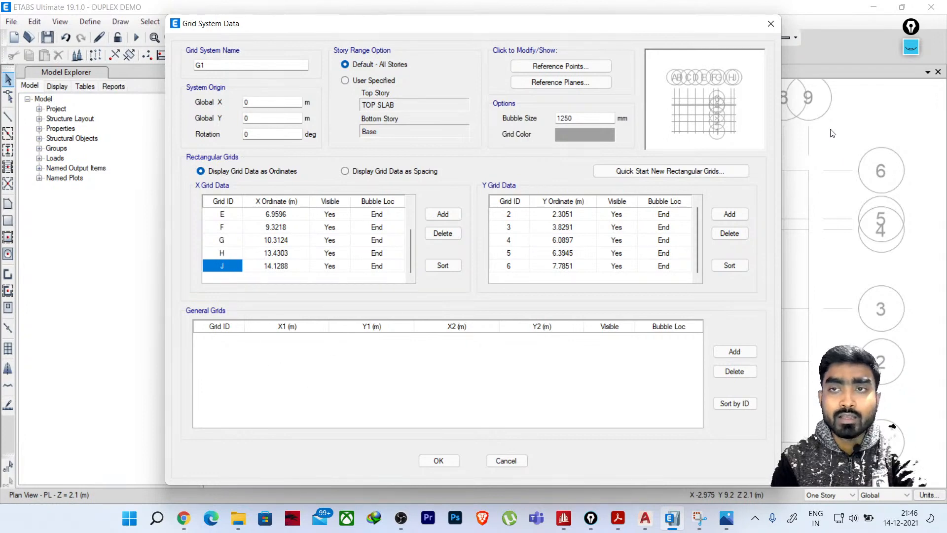
# Apply the relabelled X grid lines of the G1 grid system to the model
pyautogui.click(438, 459)
pyautogui.click(438, 407)
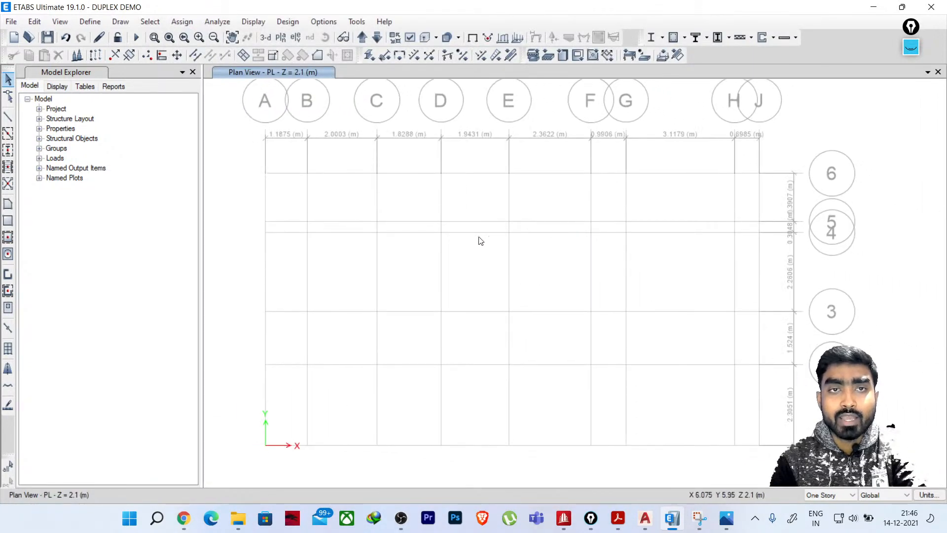
pyautogui.moveTo(535, 224); pyautogui.dragTo(526, 244, button='middle')
pyautogui.moveTo(658, 231); pyautogui.dragTo(679, 214, button='middle')
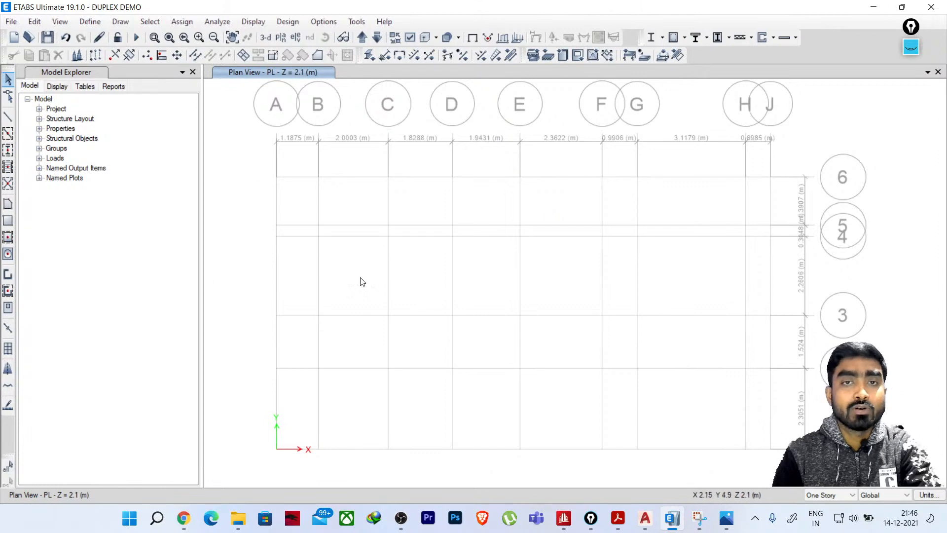
# Add a new concrete material for region India, Indian standard, grade M25, keeping its default properties
pyautogui.click(90, 21)
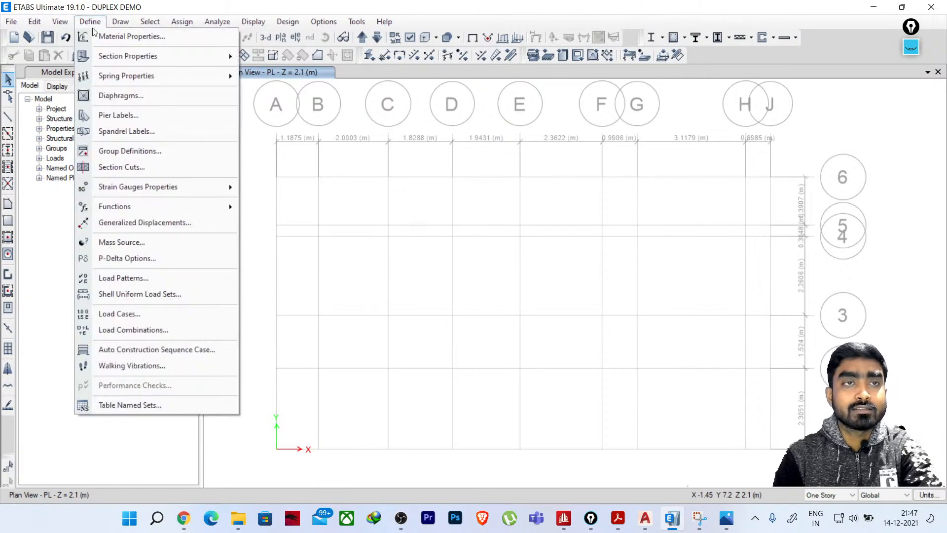
pyautogui.click(124, 37)
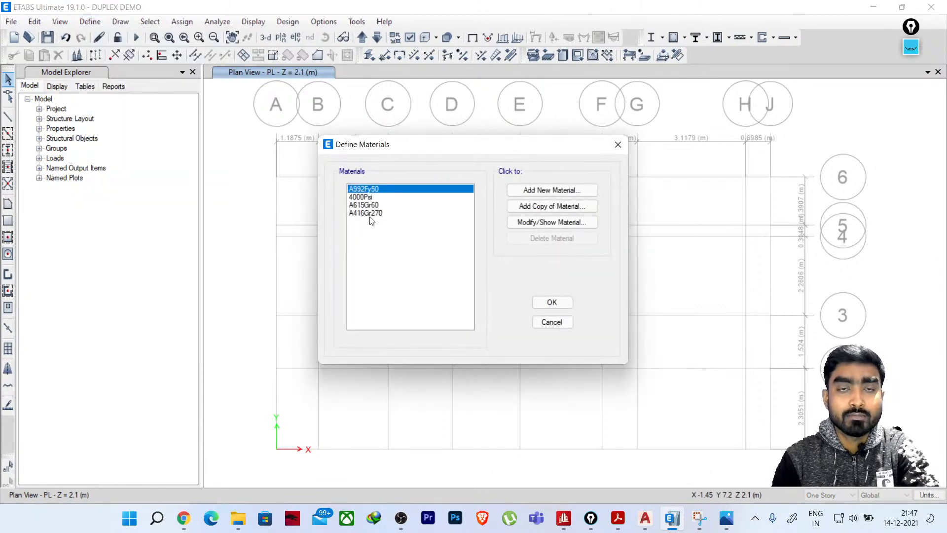
pyautogui.click(552, 190)
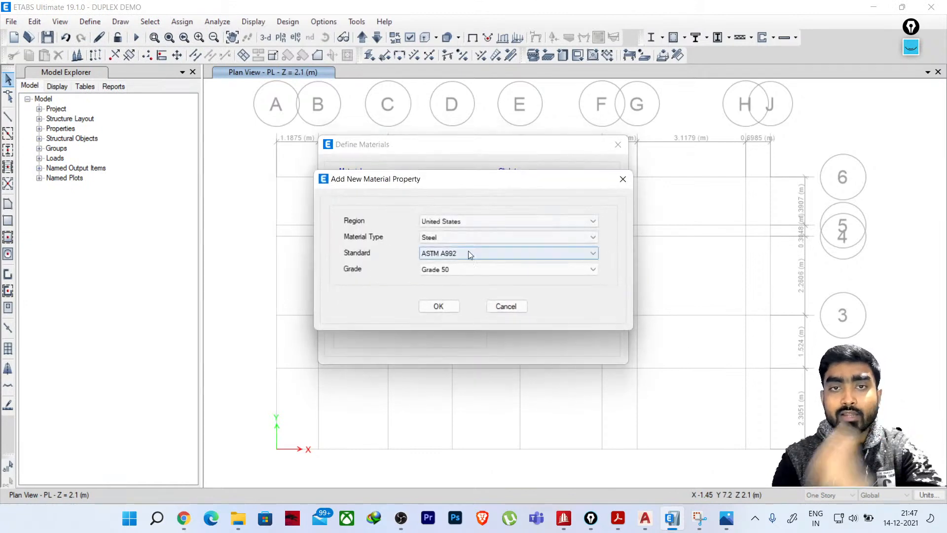
pyautogui.click(508, 221)
pyautogui.click(444, 248)
pyautogui.click(444, 238)
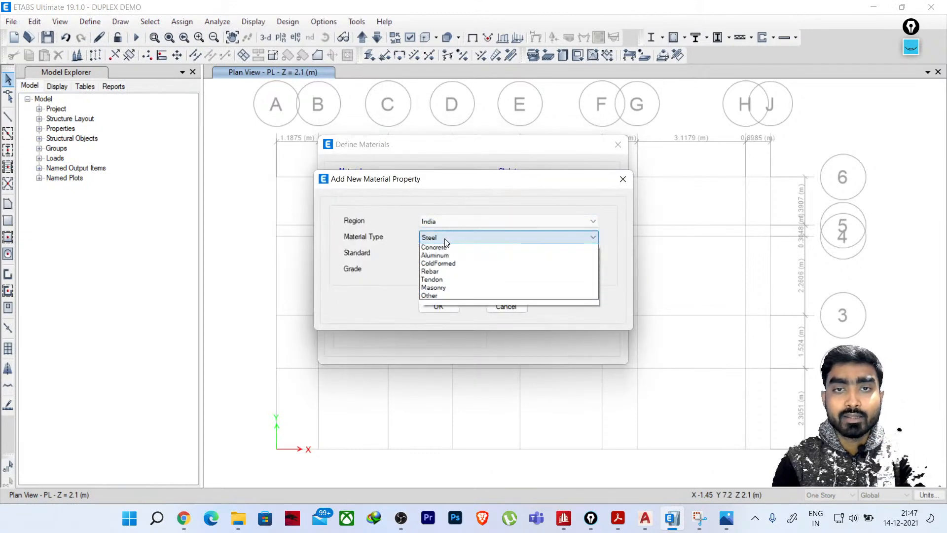
pyautogui.click(443, 257)
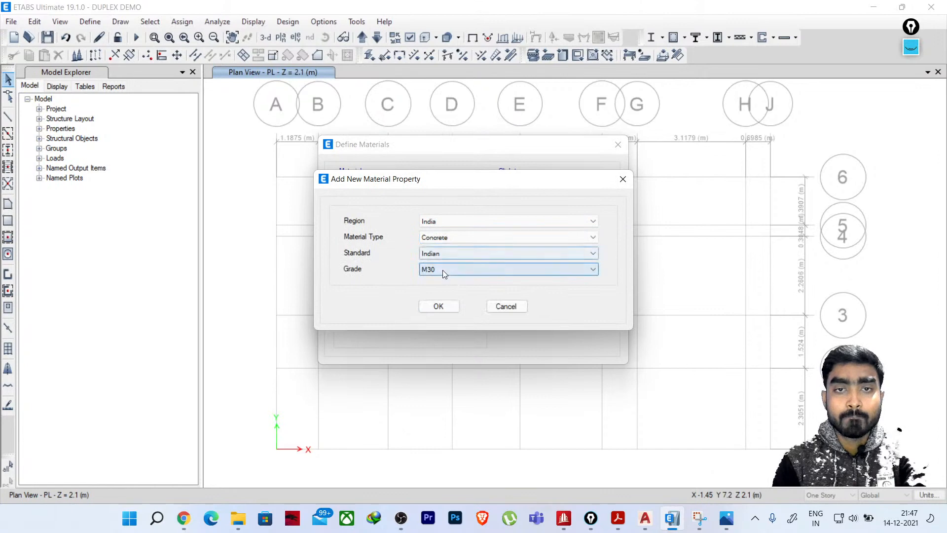
pyautogui.click(442, 270)
pyautogui.click(428, 297)
pyautogui.click(436, 305)
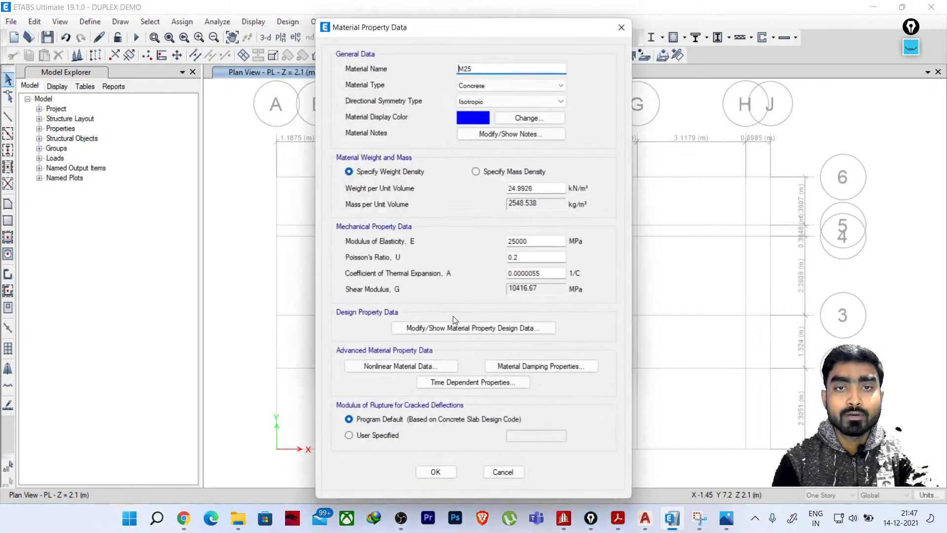
pyautogui.click(426, 474)
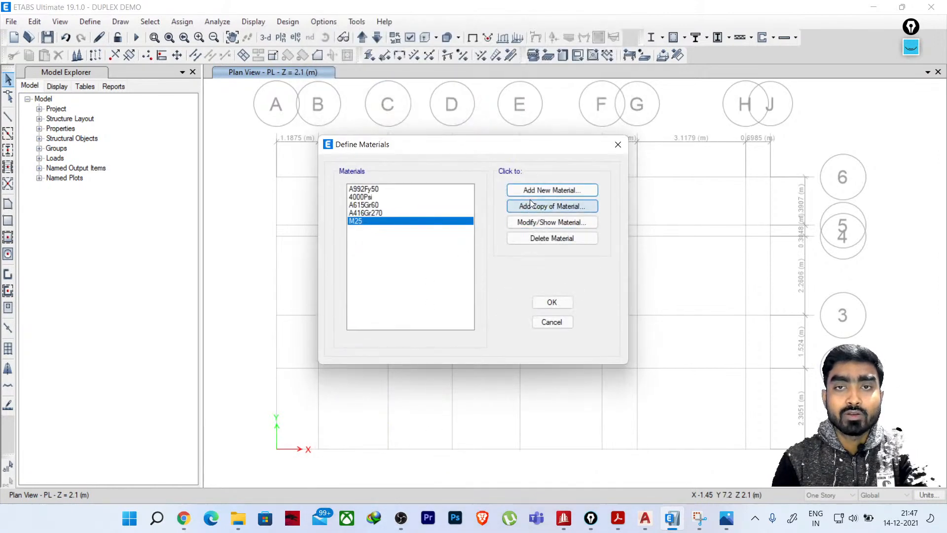
# Add a new Indian rebar material of HYSD Grade 500 with its default properties
pyautogui.click(542, 190)
pyautogui.click(469, 238)
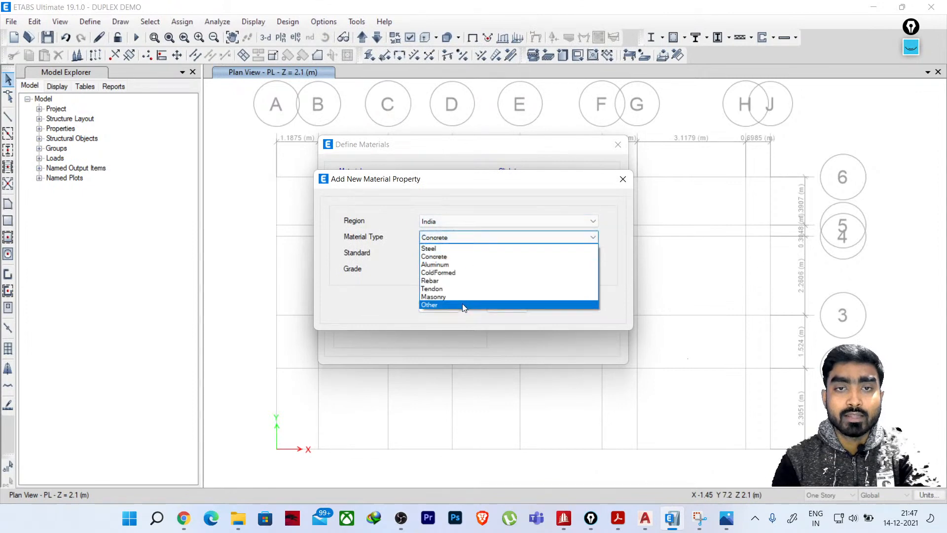
pyautogui.click(450, 281)
pyautogui.click(449, 252)
pyautogui.click(449, 262)
pyautogui.click(449, 269)
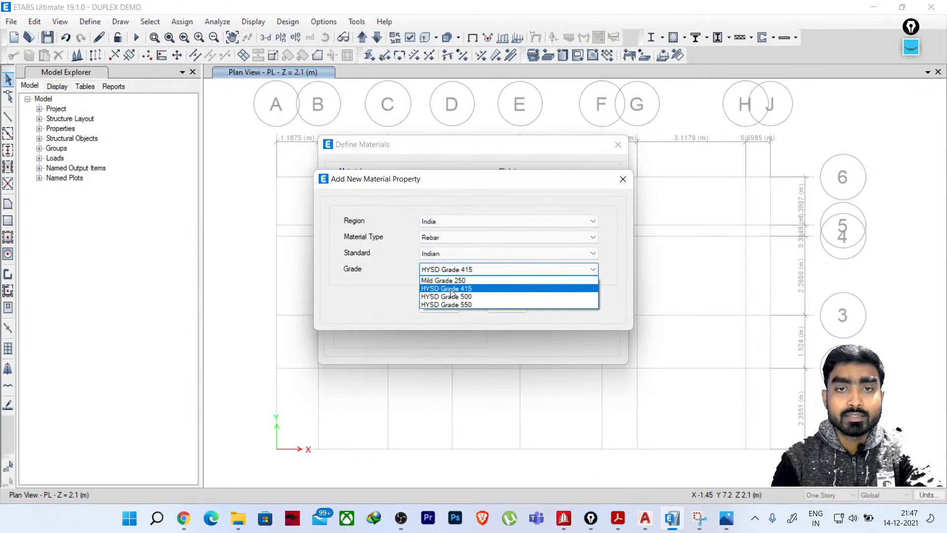
pyautogui.click(452, 296)
pyautogui.click(442, 306)
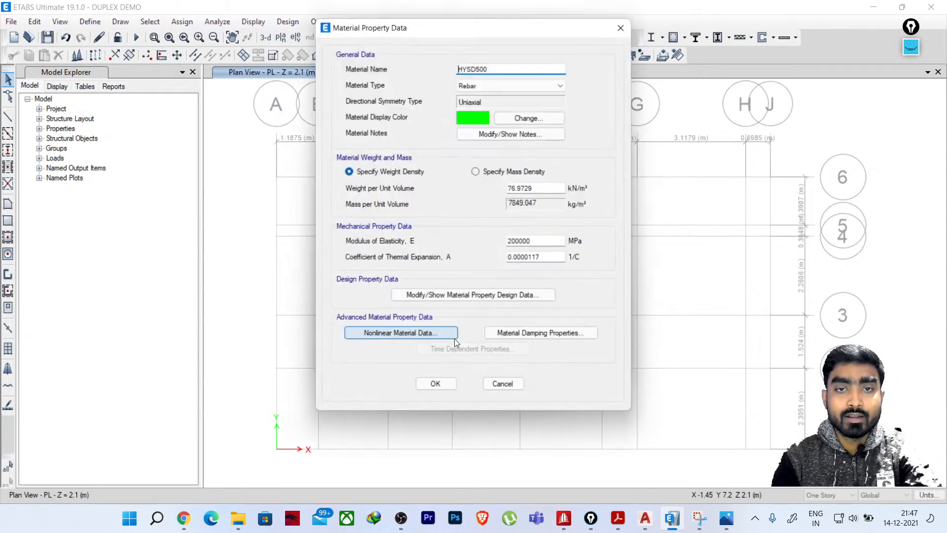
pyautogui.click(436, 384)
# Add a second Indian rebar material of HYSD Grade 415 and finish defining the materials
pyautogui.click(531, 191)
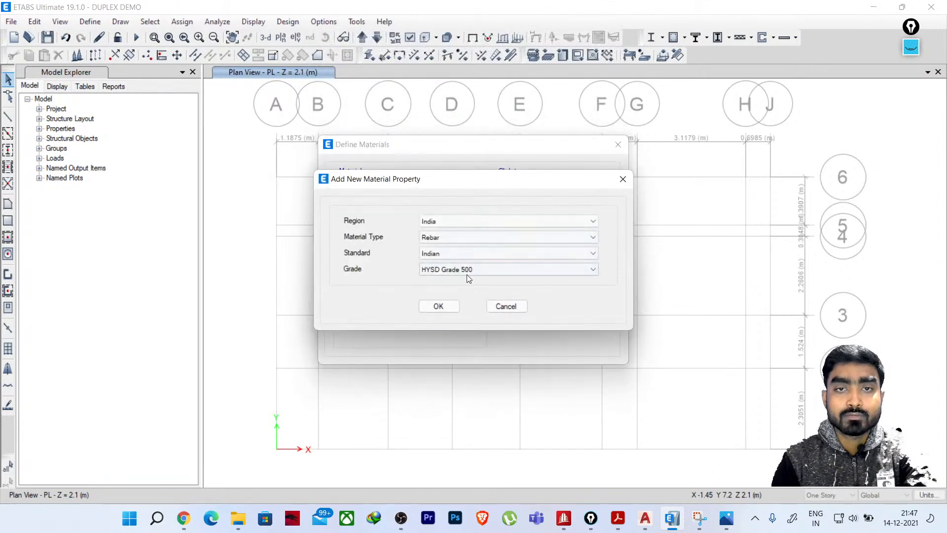
pyautogui.click(464, 271)
pyautogui.click(463, 286)
pyautogui.click(451, 306)
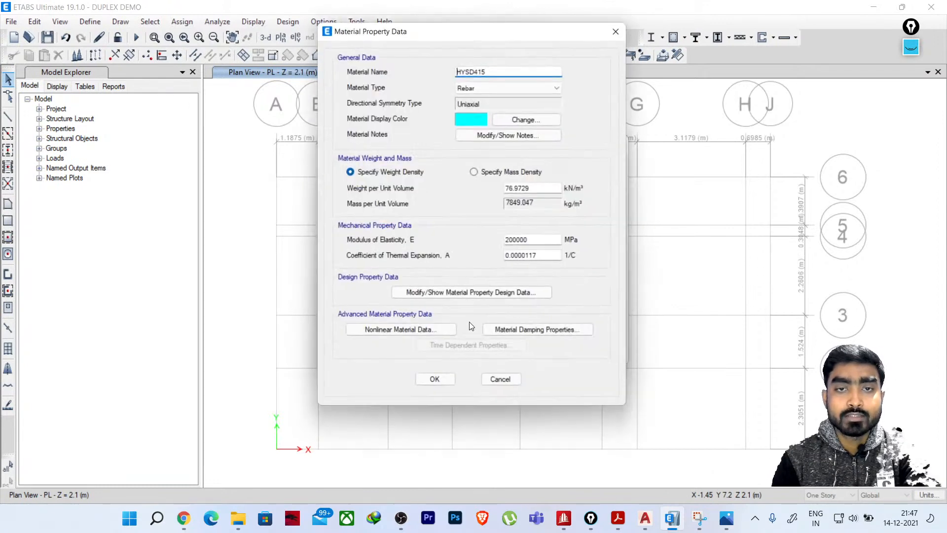
pyautogui.click(436, 384)
pyautogui.click(551, 302)
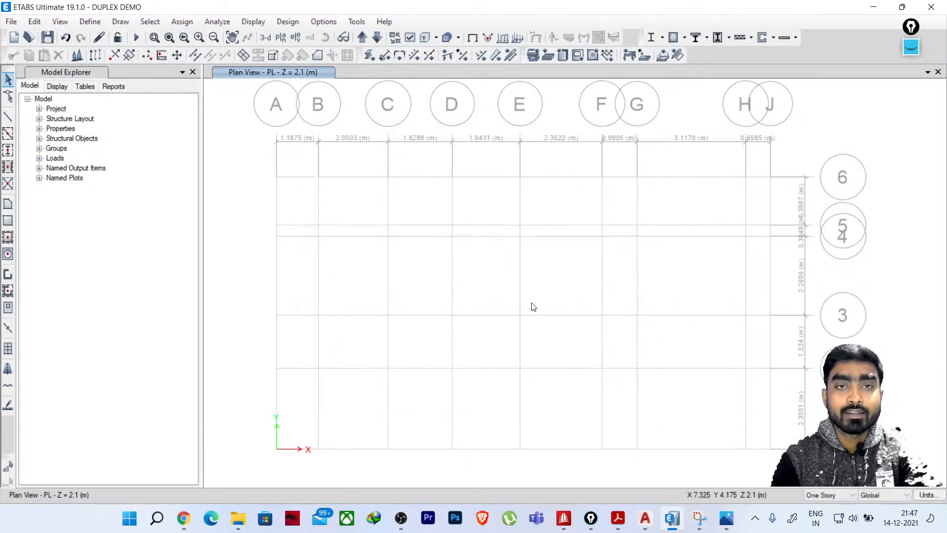
# Edit the ConcBm frame section, assigning M25 as its material and renaming it B250X400
pyautogui.click(90, 22)
pyautogui.moveTo(102, 56)
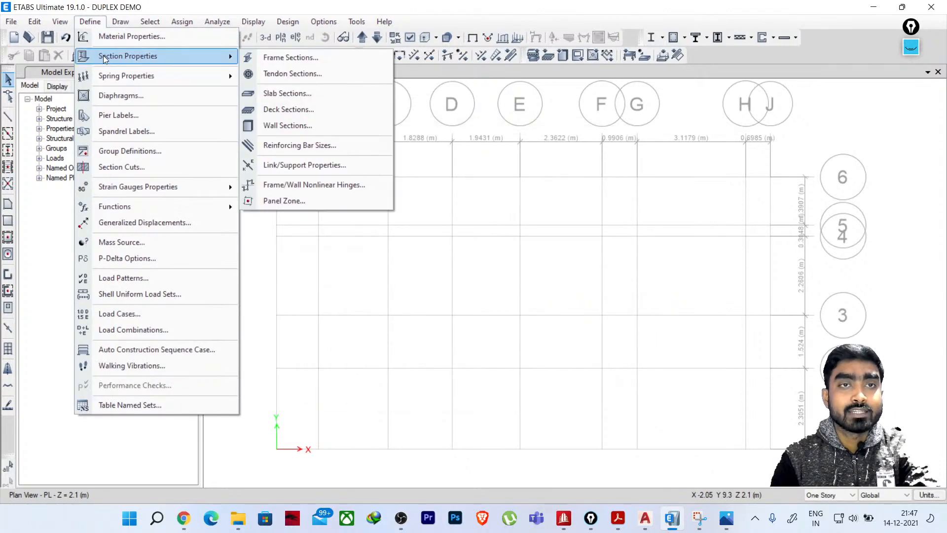
pyautogui.click(277, 57)
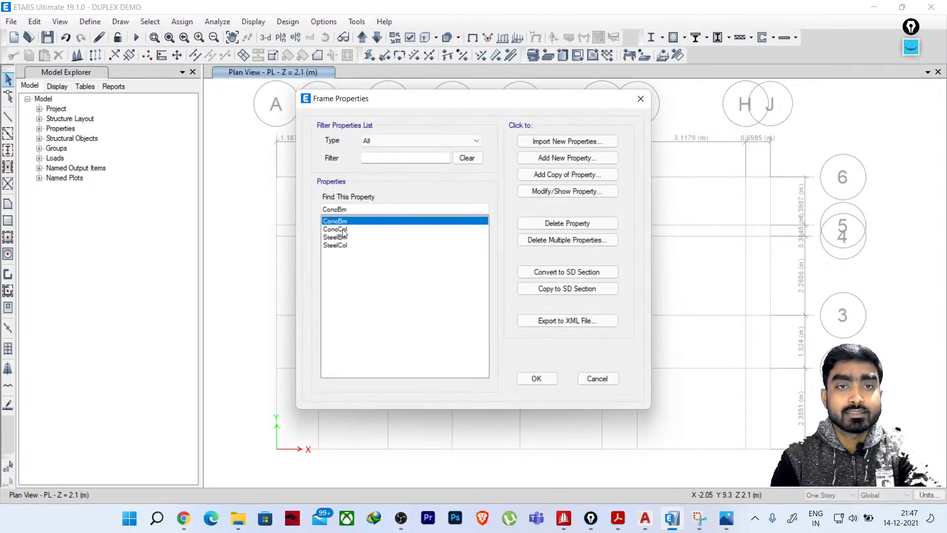
pyautogui.click(571, 191)
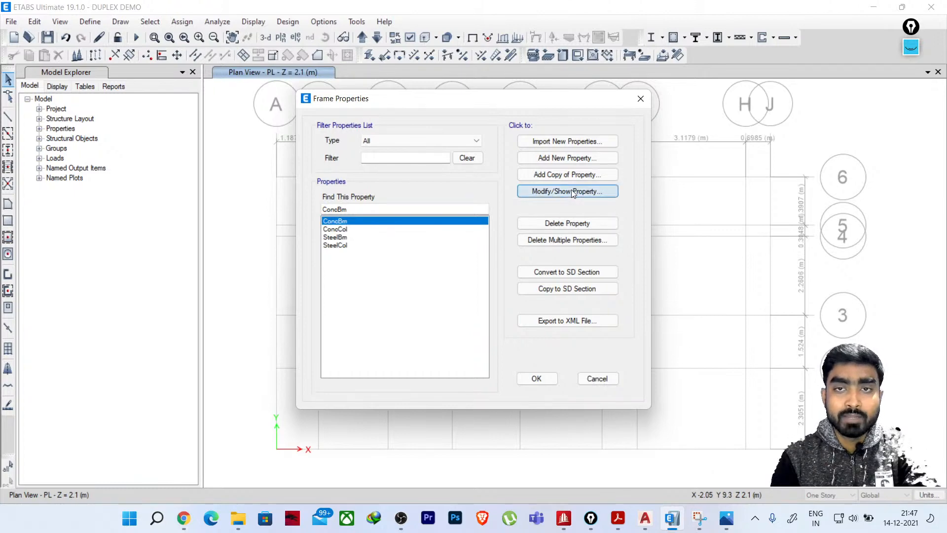
pyautogui.click(445, 119)
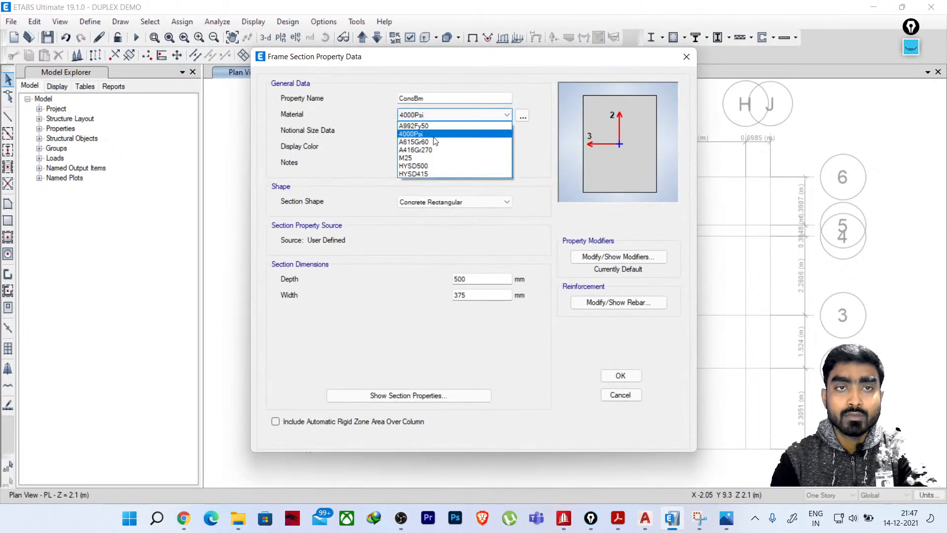
pyautogui.click(410, 159)
pyautogui.moveTo(423, 99); pyautogui.dragTo(380, 103)
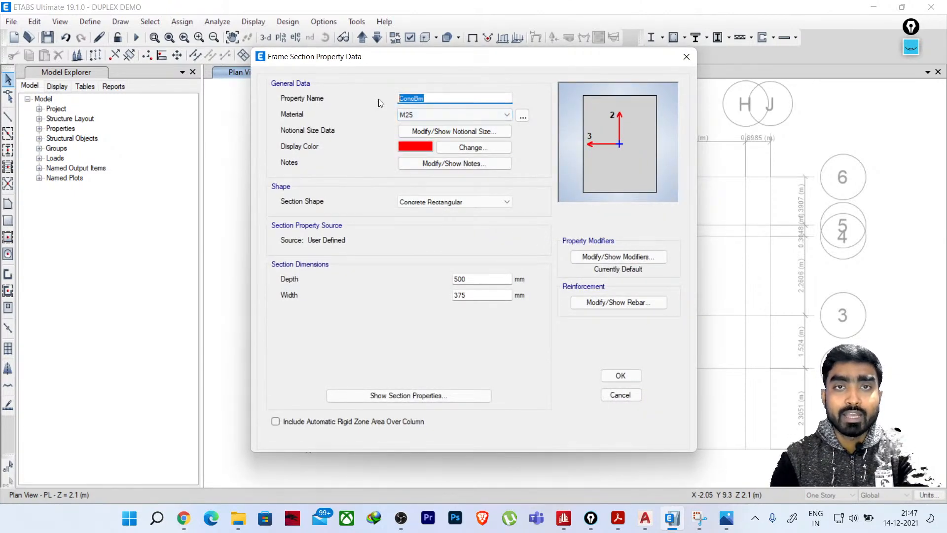
pyautogui.write('B250X400')
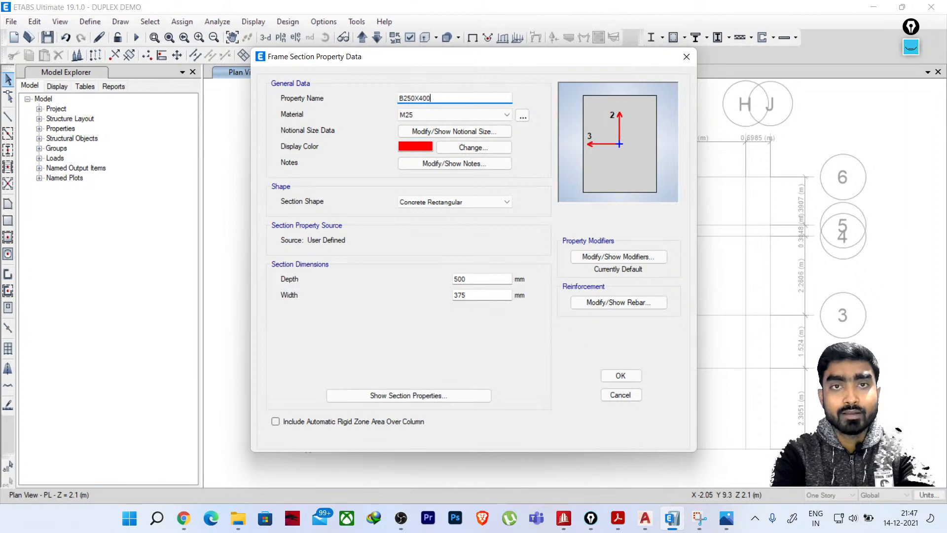
# Set the B250X400 beam section's width to 250 mm and its depth to 400 mm
pyautogui.click(469, 295)
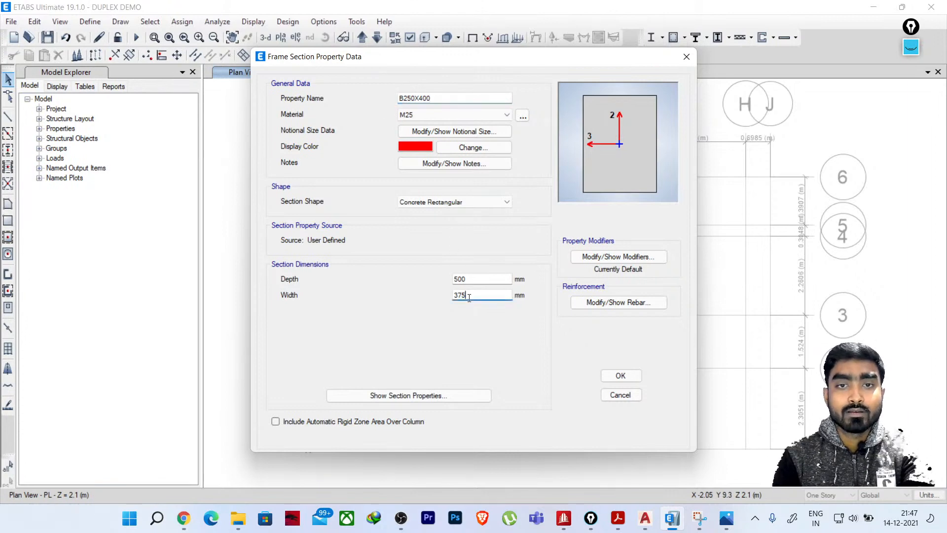
pyautogui.moveTo(470, 295); pyautogui.dragTo(413, 297)
pyautogui.write('250')
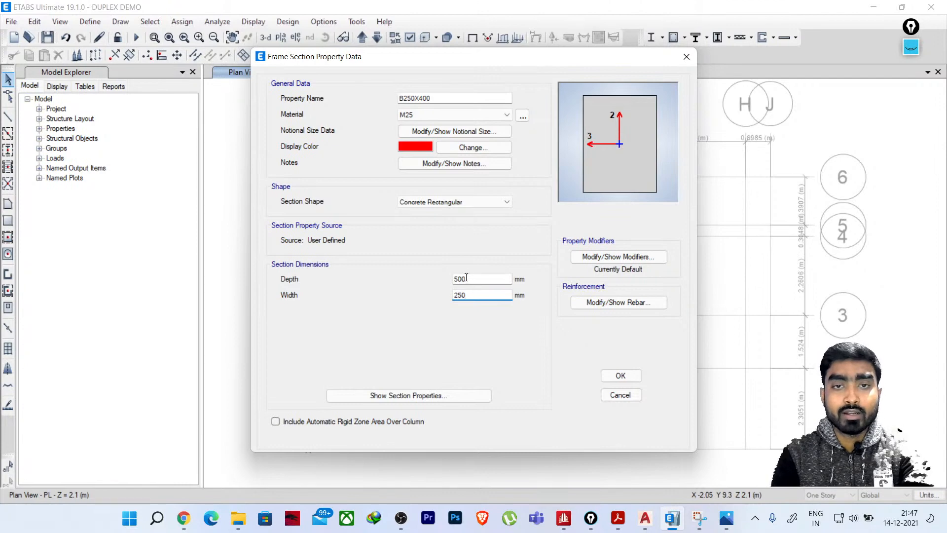
pyautogui.moveTo(466, 278); pyautogui.dragTo(414, 275)
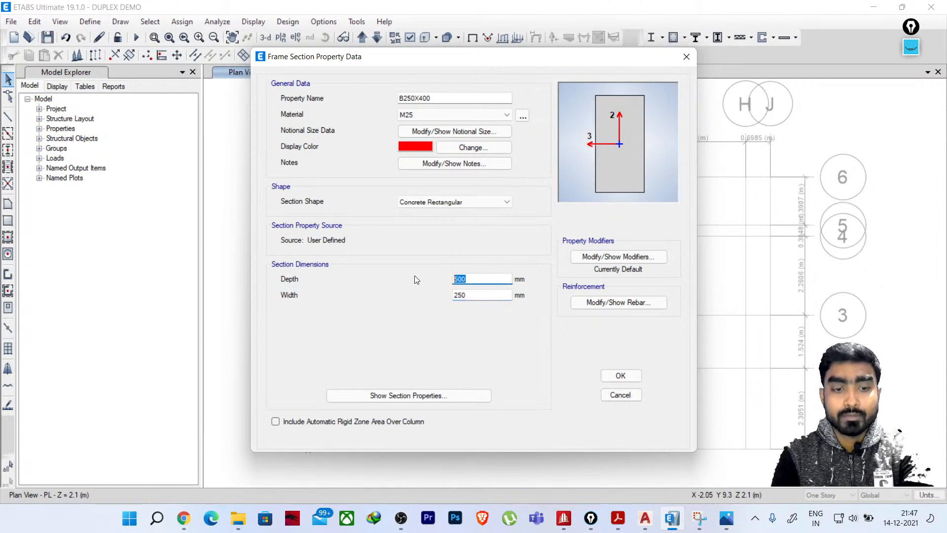
pyautogui.write('400')
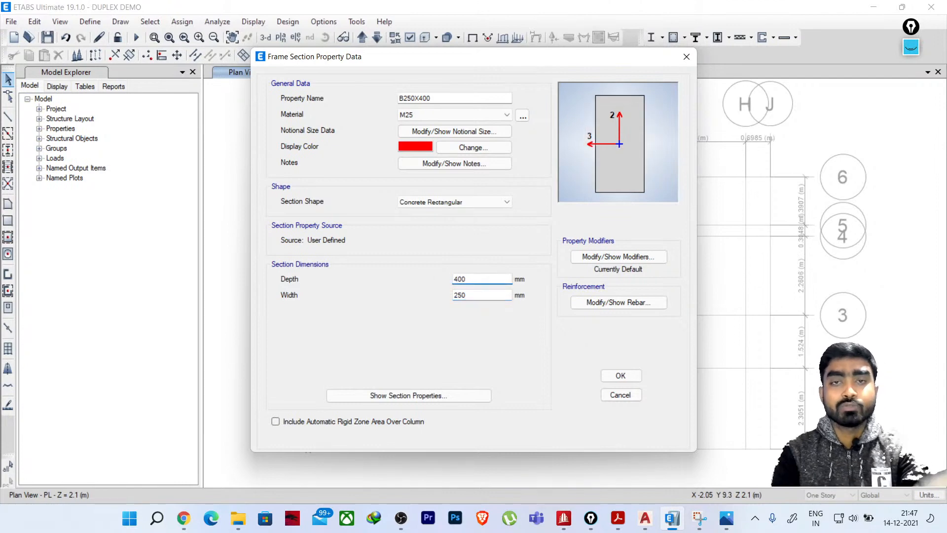
pyautogui.click(469, 295)
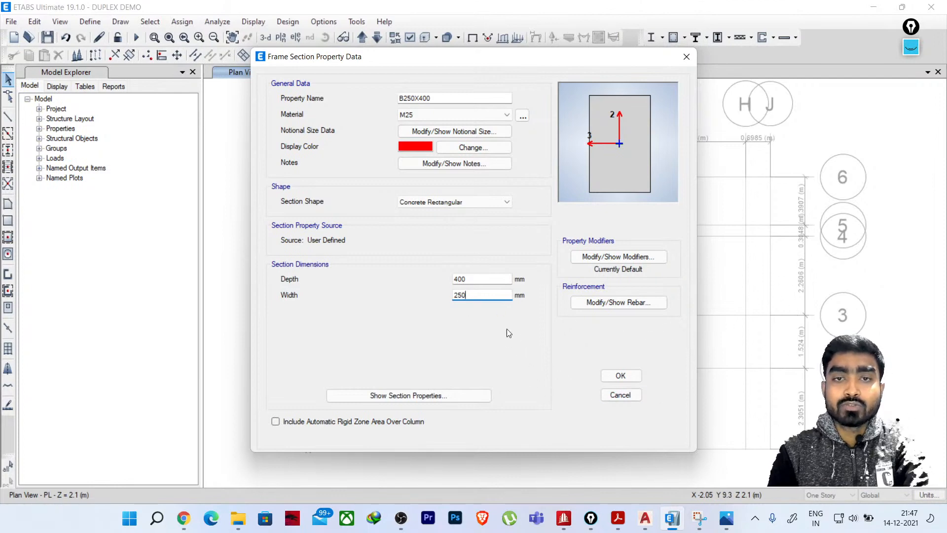
pyautogui.moveTo(469, 293); pyautogui.dragTo(443, 296)
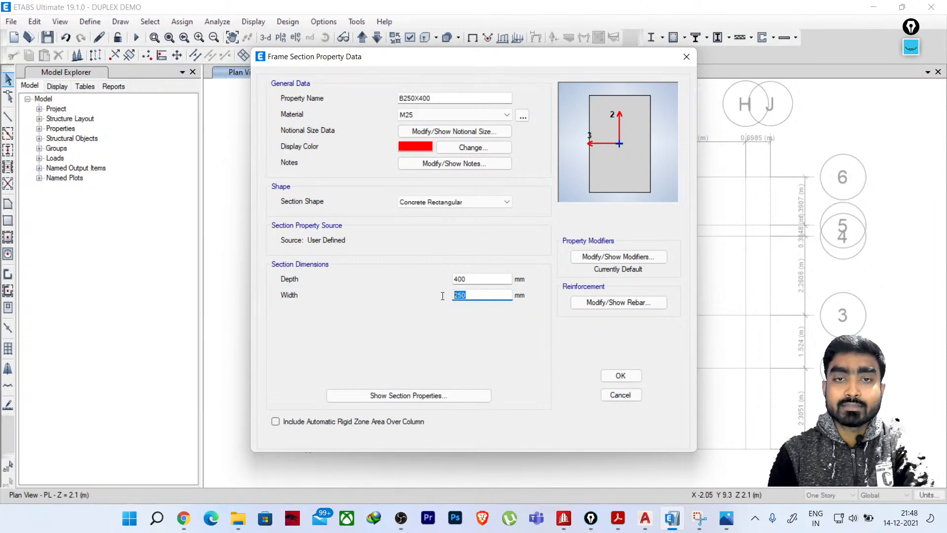
pyautogui.click(464, 279)
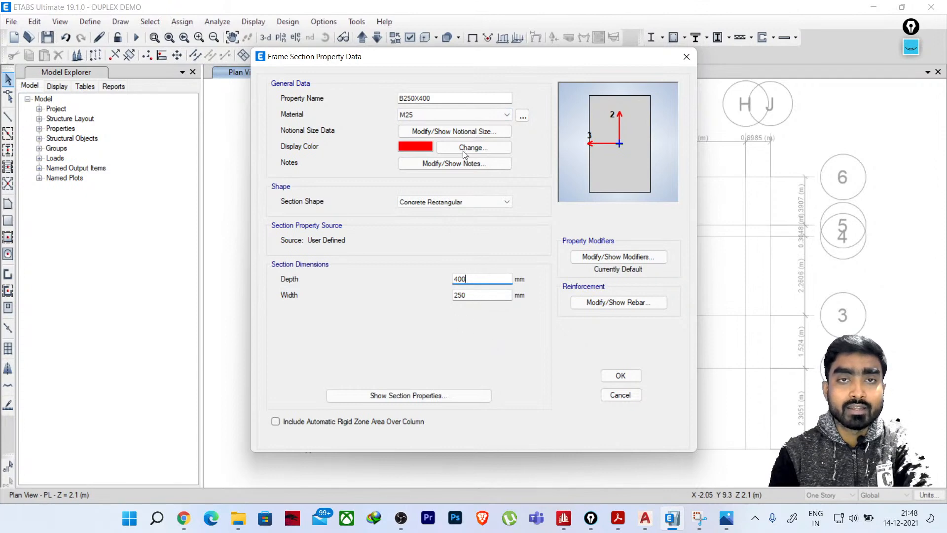
# Set the beam section's rebar material to HYSD500 for longitudinal bars and HYSD415 for confinement ties
pyautogui.click(593, 303)
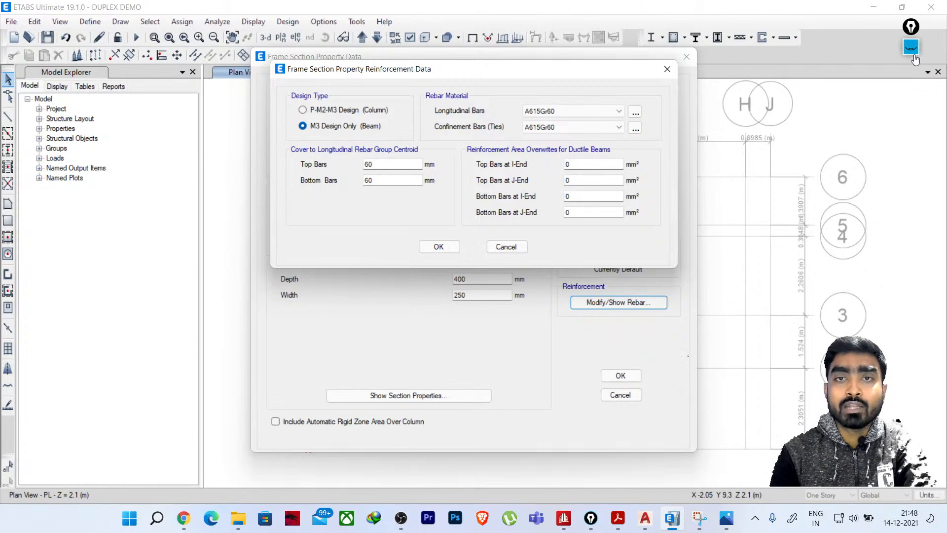
pyautogui.click(561, 123)
pyautogui.click(561, 115)
pyautogui.click(560, 114)
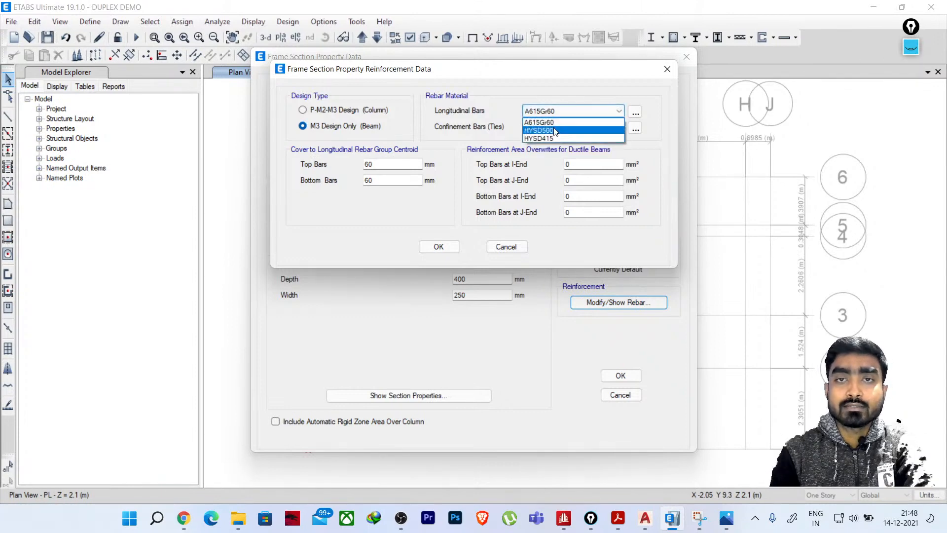
pyautogui.click(547, 131)
pyautogui.click(556, 127)
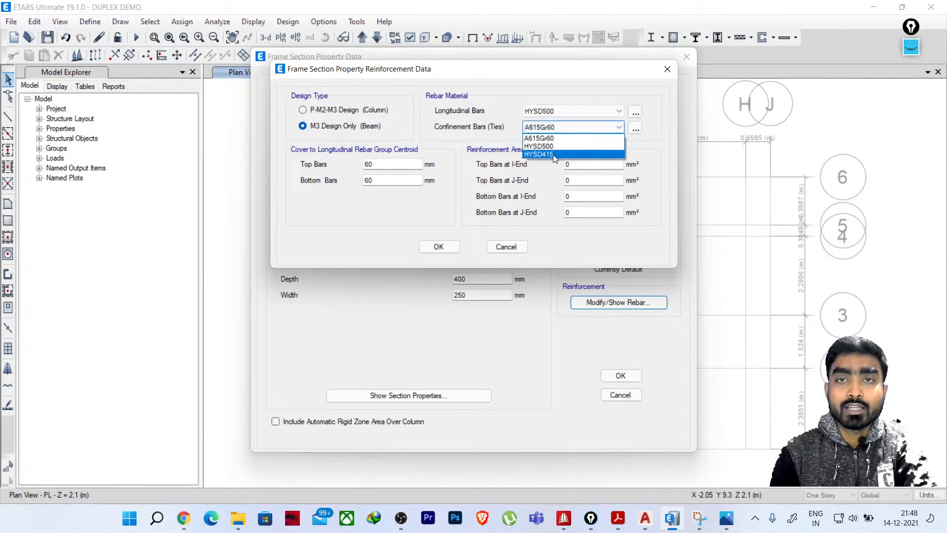
pyautogui.click(554, 152)
# Open the Windows Calculator to work out the cover to the beam's longitudinal rebar centroid
pyautogui.click(382, 163)
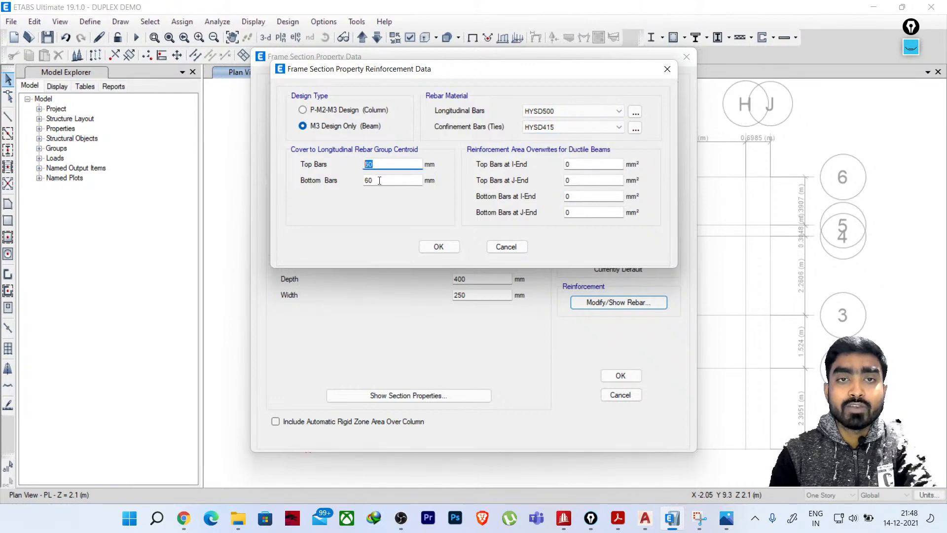
pyautogui.press('Tab')
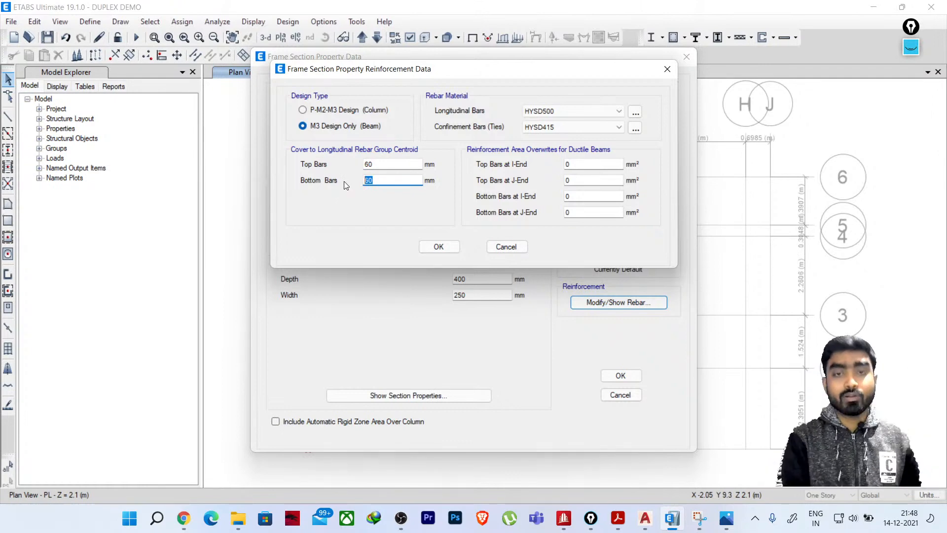
pyautogui.click(158, 522)
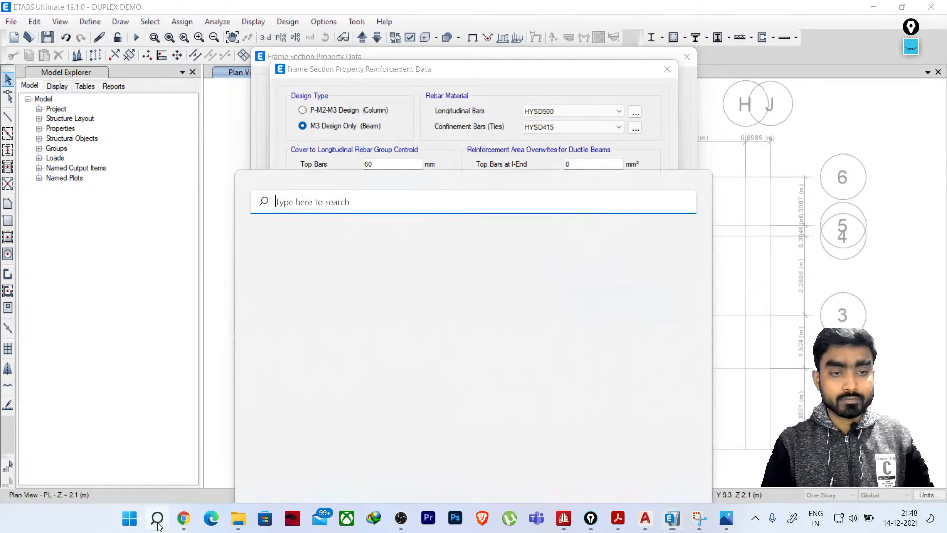
pyautogui.write('CAL')
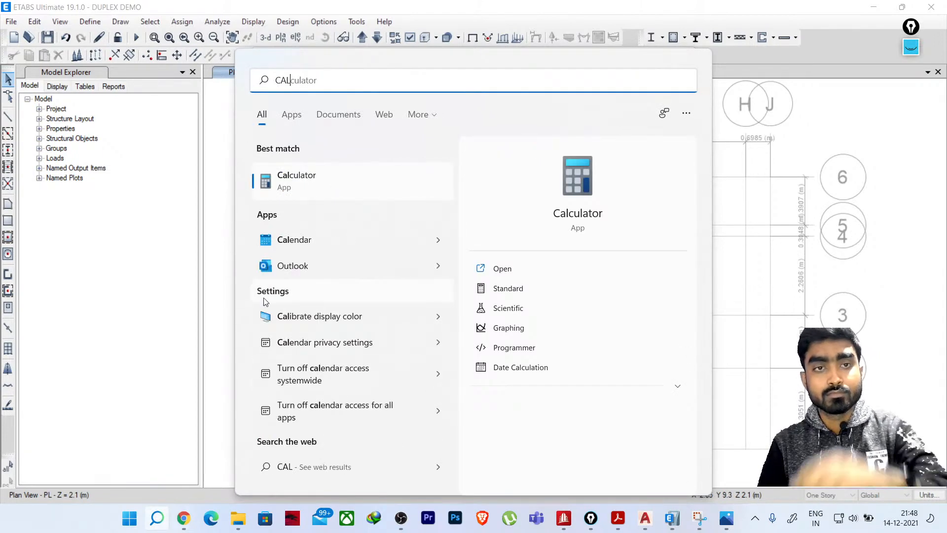
pyautogui.press('Return')
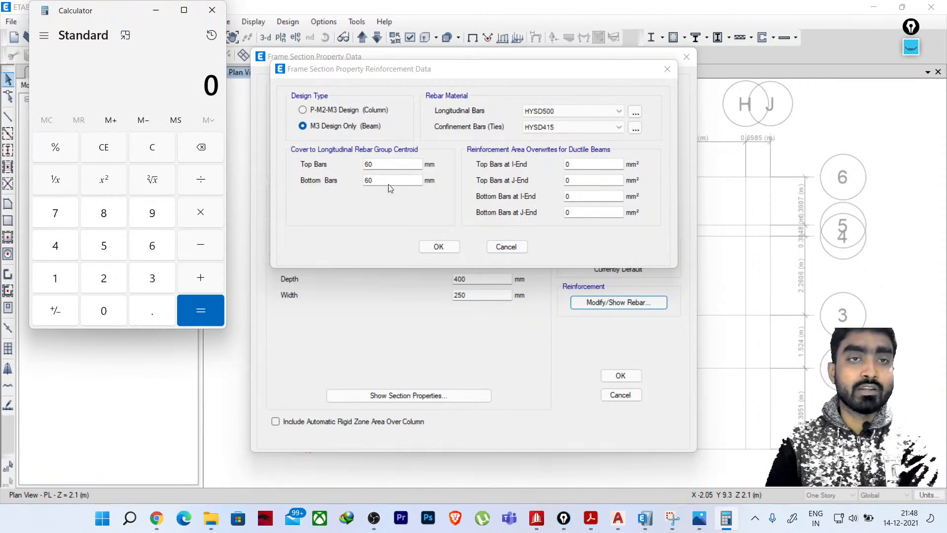
# Calculate the cover as 25 + 8 + 8 and set the beam's top and bottom bar covers to 41 mm
pyautogui.click(103, 280)
pyautogui.click(103, 246)
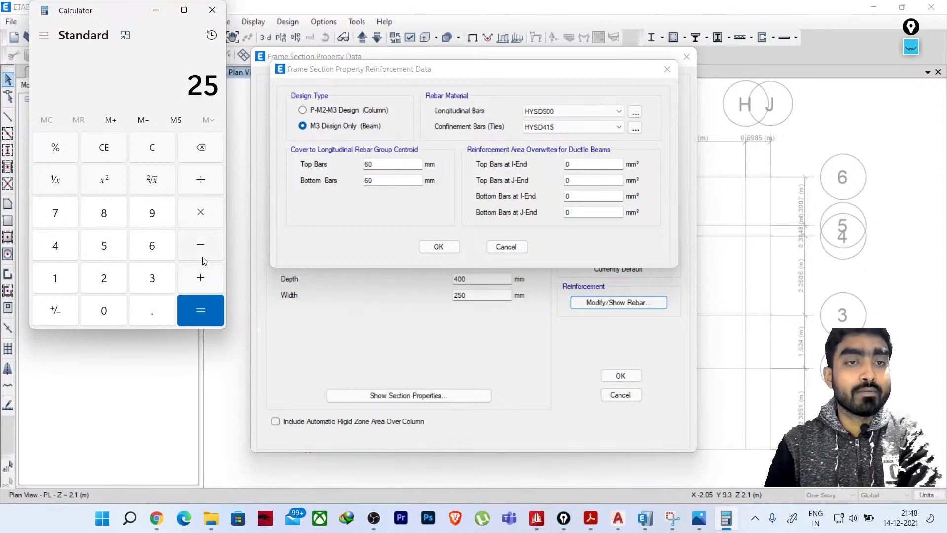
pyautogui.click(189, 285)
pyautogui.click(102, 222)
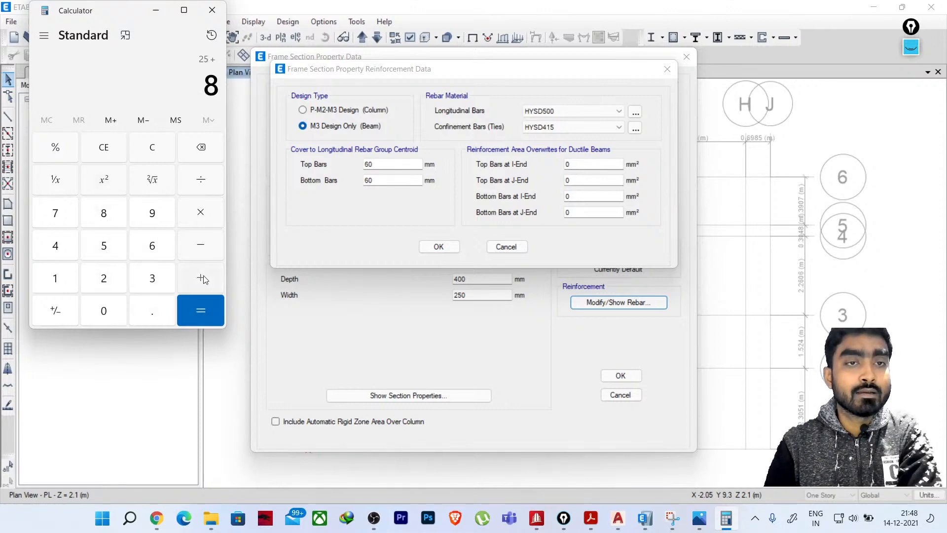
pyautogui.click(202, 279)
pyautogui.press('8')
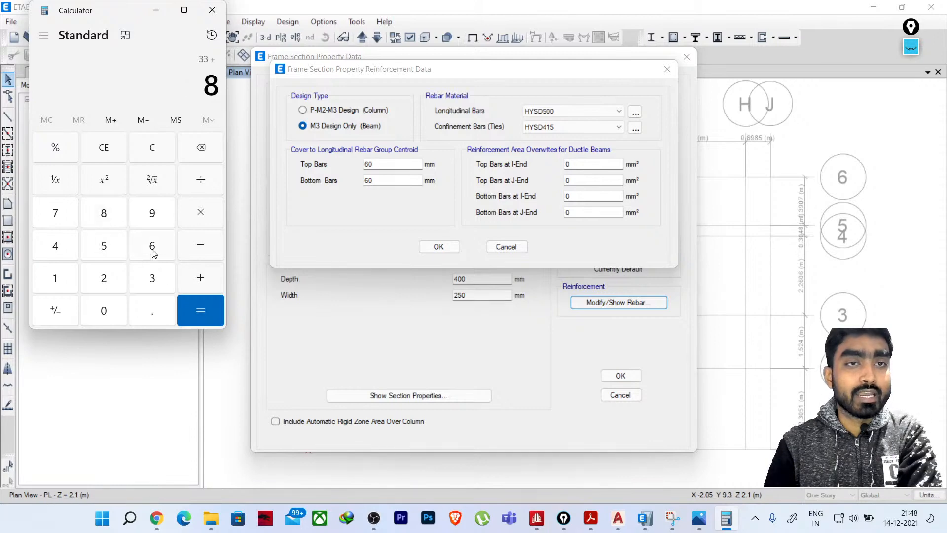
pyautogui.click(197, 315)
pyautogui.click(326, 167)
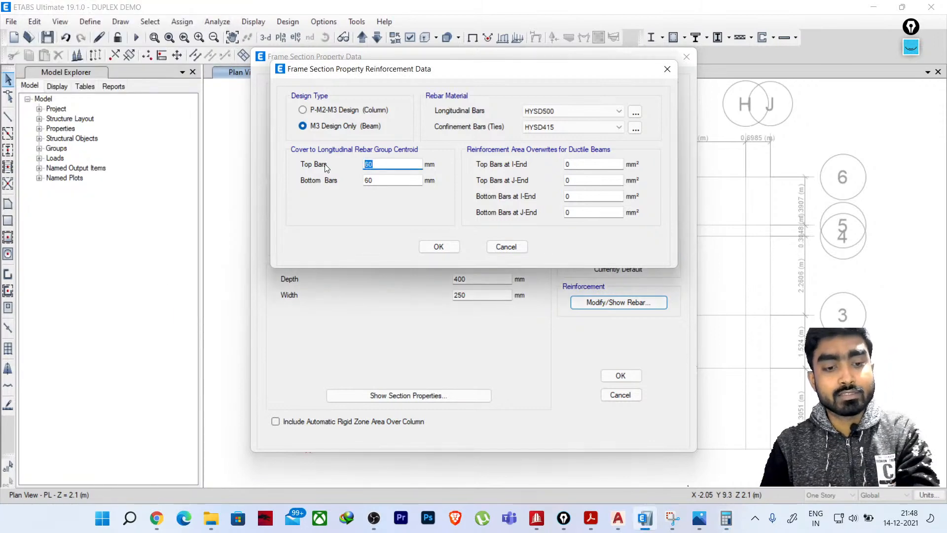
pyautogui.press('Tab')
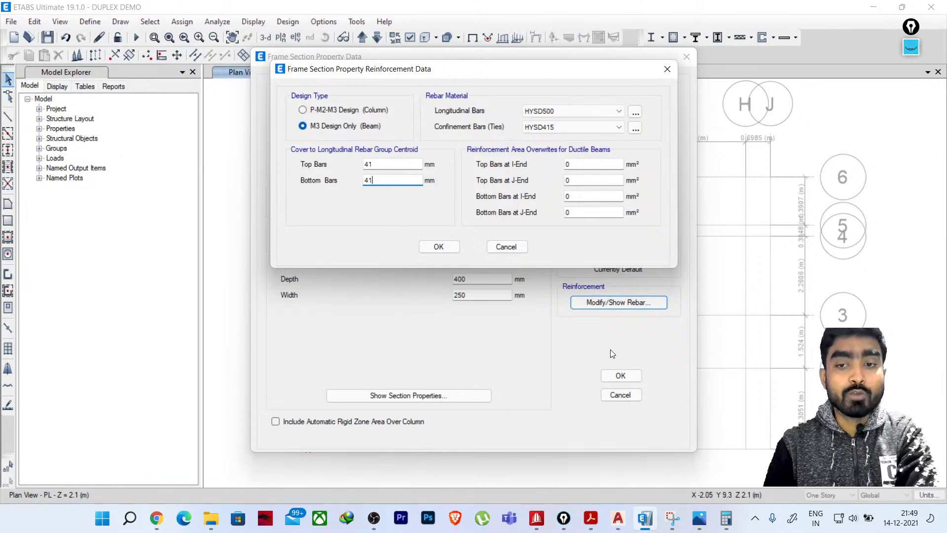
pyautogui.click(911, 47)
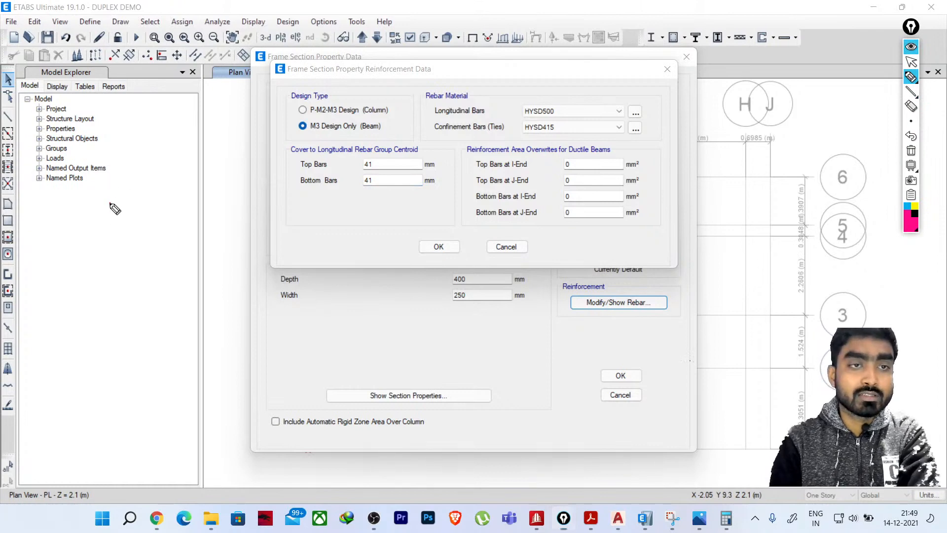
pyautogui.moveTo(109, 202)
pyautogui.mouseDown()
pyautogui.moveTo(123, 339)
pyautogui.moveTo(183, 197)
pyautogui.moveTo(194, 327)
pyautogui.mouseUp()
pyautogui.moveTo(123, 343); pyautogui.dragTo(195, 327)
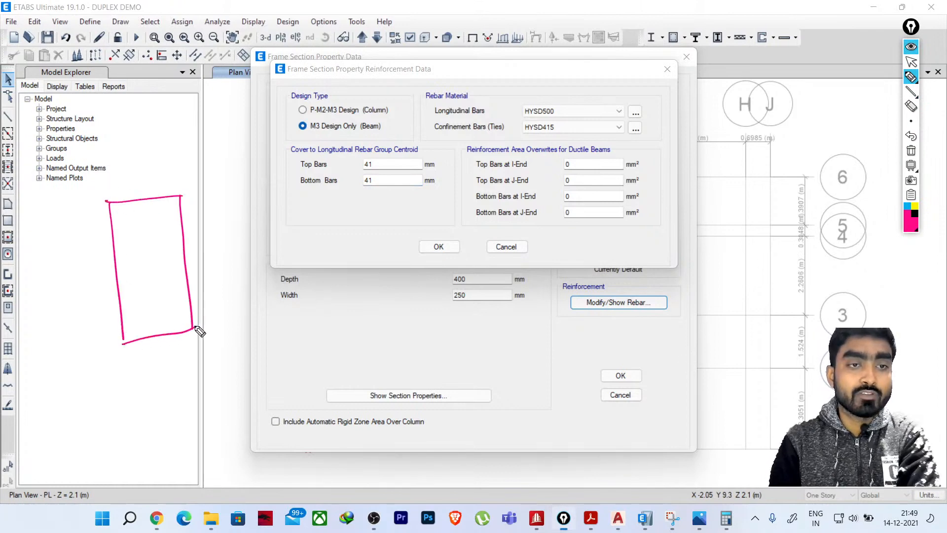
pyautogui.click(907, 206)
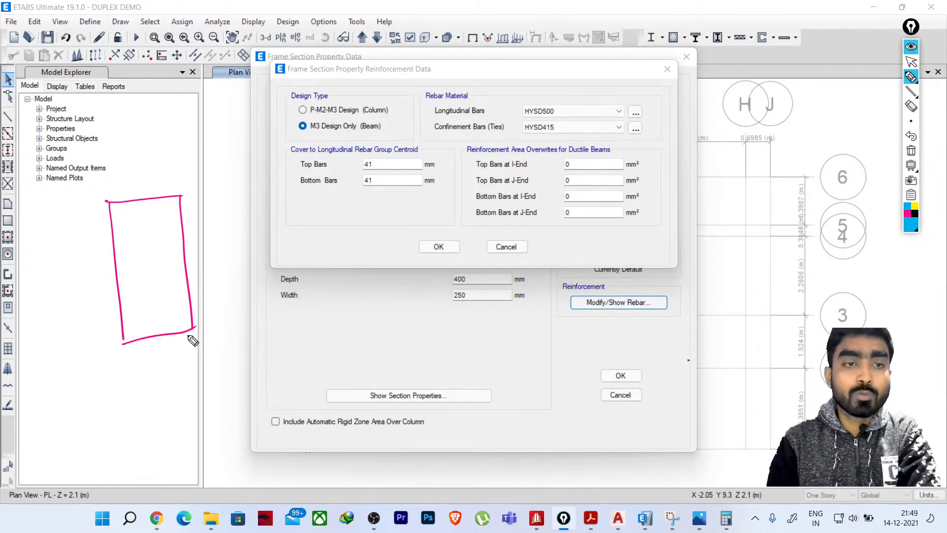
pyautogui.moveTo(115, 211)
pyautogui.mouseDown()
pyautogui.moveTo(170, 202)
pyautogui.moveTo(184, 310)
pyautogui.moveTo(163, 333)
pyautogui.moveTo(129, 338)
pyautogui.moveTo(109, 247)
pyautogui.mouseUp()
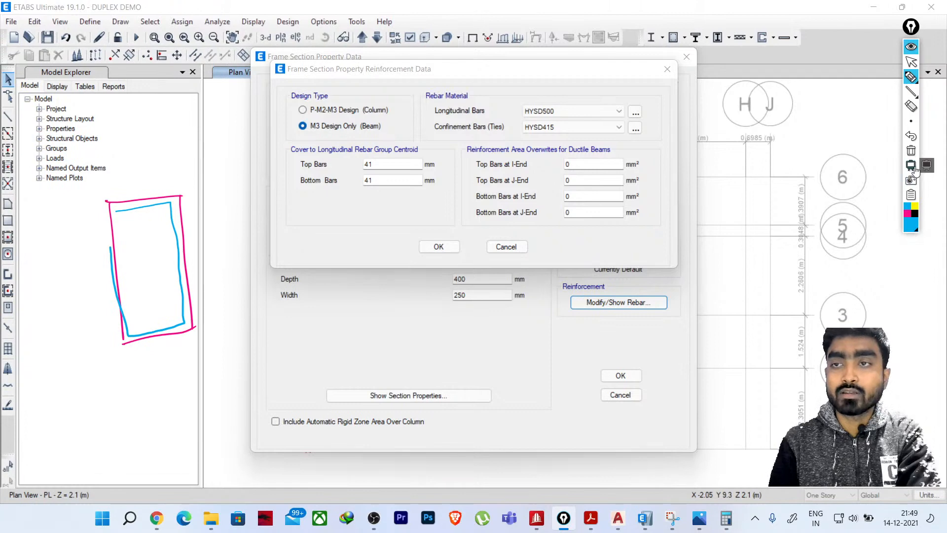
pyautogui.click(912, 151)
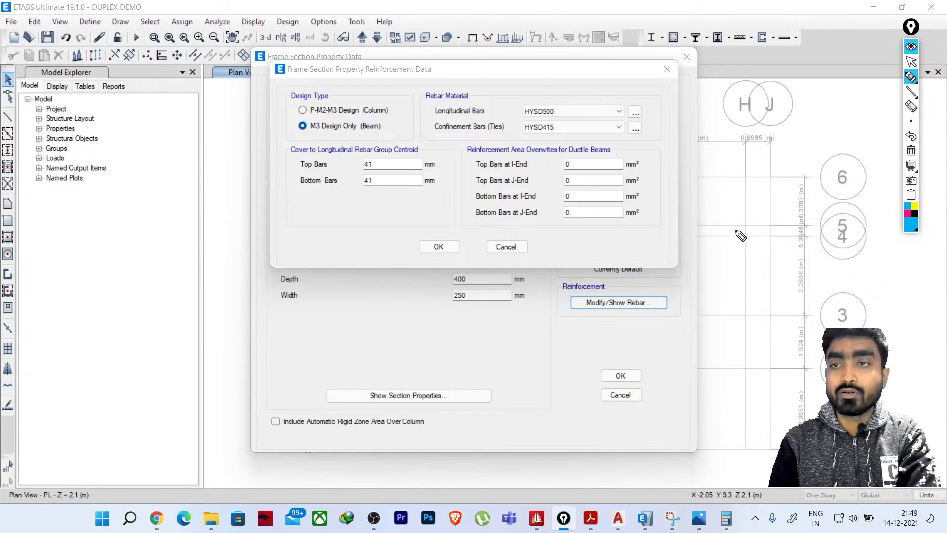
# Sketch a blue beam cross-section outline with a pink hooked stirrup inside it using the screen pen
pyautogui.moveTo(72, 212); pyautogui.dragTo(75, 364)
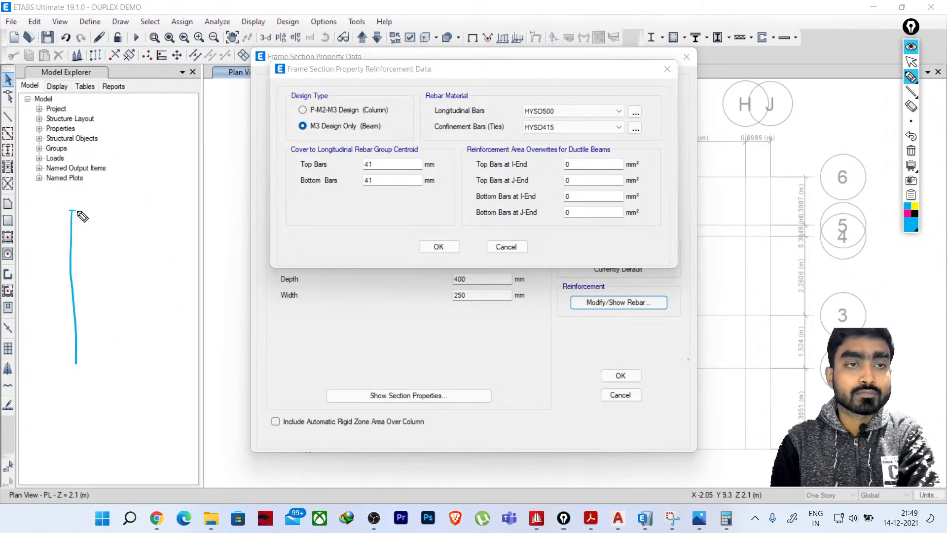
pyautogui.moveTo(70, 211)
pyautogui.mouseDown()
pyautogui.moveTo(172, 214)
pyautogui.moveTo(170, 363)
pyautogui.mouseUp()
pyautogui.moveTo(76, 365); pyautogui.dragTo(171, 363)
pyautogui.click(907, 214)
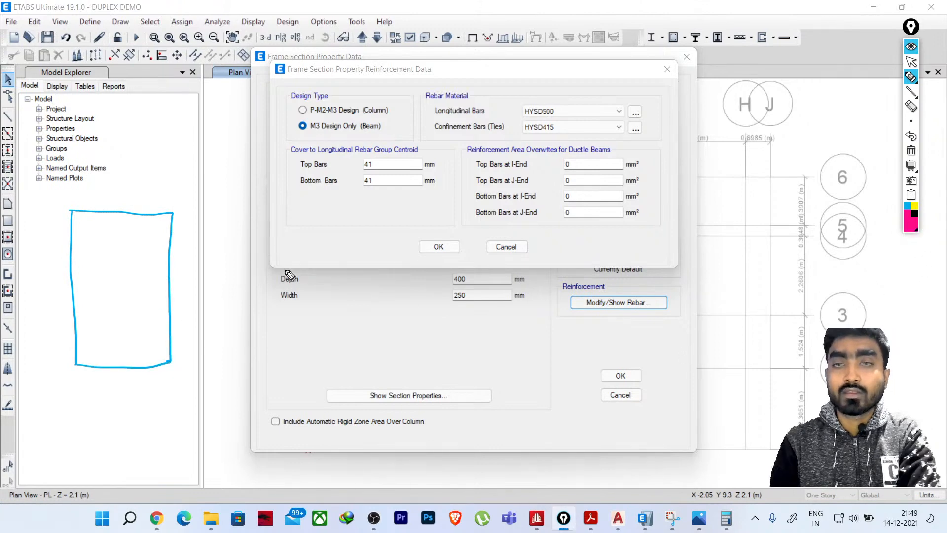
pyautogui.moveTo(82, 220)
pyautogui.mouseDown()
pyautogui.moveTo(86, 352)
pyautogui.moveTo(155, 351)
pyautogui.moveTo(160, 240)
pyautogui.moveTo(137, 223)
pyautogui.moveTo(85, 222)
pyautogui.moveTo(96, 241)
pyautogui.moveTo(103, 230)
pyautogui.mouseUp()
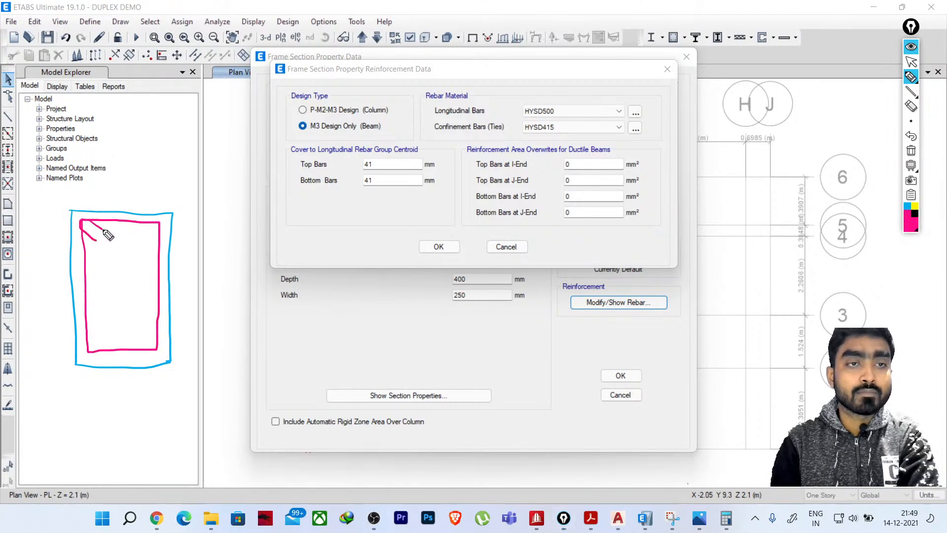
# Draw two rows of bottom bars in black on the sketch and mark the cover to their centroid
pyautogui.click(915, 213)
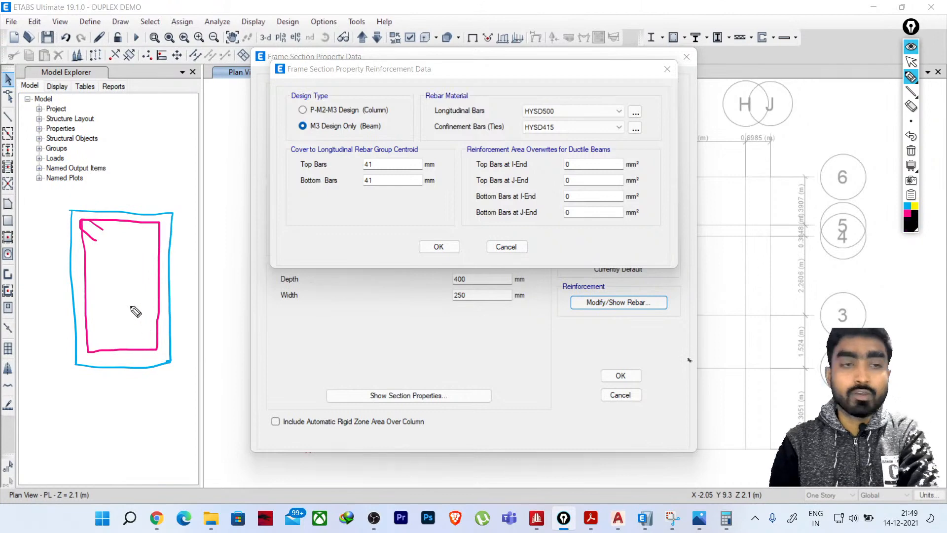
pyautogui.moveTo(96, 337)
pyautogui.mouseDown()
pyautogui.moveTo(98, 347)
pyautogui.moveTo(97, 335)
pyautogui.mouseUp()
pyautogui.moveTo(154, 335)
pyautogui.mouseDown()
pyautogui.moveTo(144, 345)
pyautogui.moveTo(154, 337)
pyautogui.mouseUp()
pyautogui.moveTo(91, 318)
pyautogui.mouseDown()
pyautogui.moveTo(93, 337)
pyautogui.moveTo(90, 318)
pyautogui.mouseUp()
pyautogui.moveTo(149, 317)
pyautogui.mouseDown()
pyautogui.moveTo(146, 327)
pyautogui.moveTo(149, 318)
pyautogui.mouseUp()
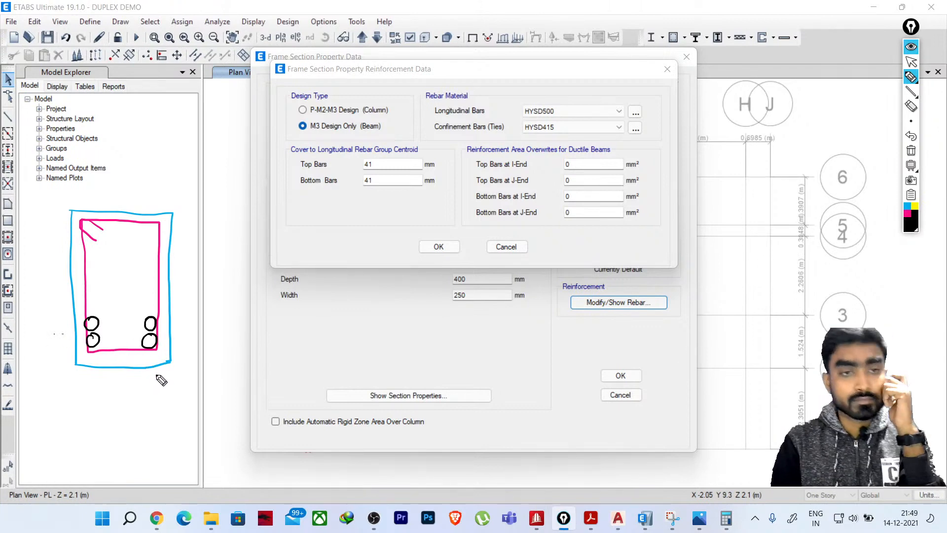
pyautogui.moveTo(74, 334)
pyautogui.mouseDown()
pyautogui.moveTo(192, 325)
pyautogui.moveTo(183, 359)
pyautogui.moveTo(193, 359)
pyautogui.moveTo(179, 365)
pyautogui.mouseUp()
pyautogui.moveTo(185, 323); pyautogui.dragTo(177, 336)
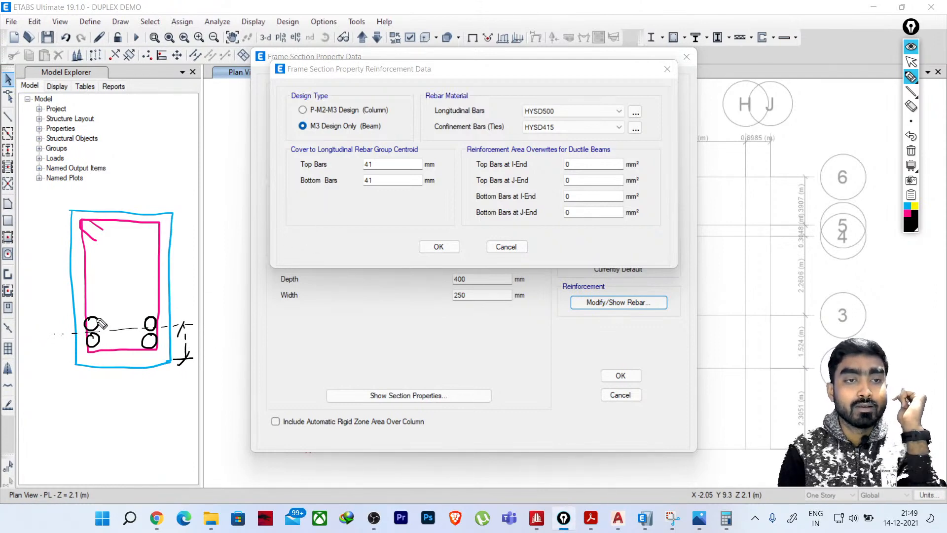
# Add a third row of bottom bars to the sketch and mark the cover to the three-row centroid
pyautogui.moveTo(91, 302)
pyautogui.mouseDown()
pyautogui.moveTo(96, 321)
pyautogui.moveTo(89, 302)
pyautogui.mouseUp()
pyautogui.moveTo(149, 299)
pyautogui.mouseDown()
pyautogui.moveTo(143, 310)
pyautogui.moveTo(148, 298)
pyautogui.mouseUp()
pyautogui.moveTo(58, 324)
pyautogui.mouseDown()
pyautogui.moveTo(177, 320)
pyautogui.moveTo(182, 312)
pyautogui.moveTo(183, 358)
pyautogui.mouseUp()
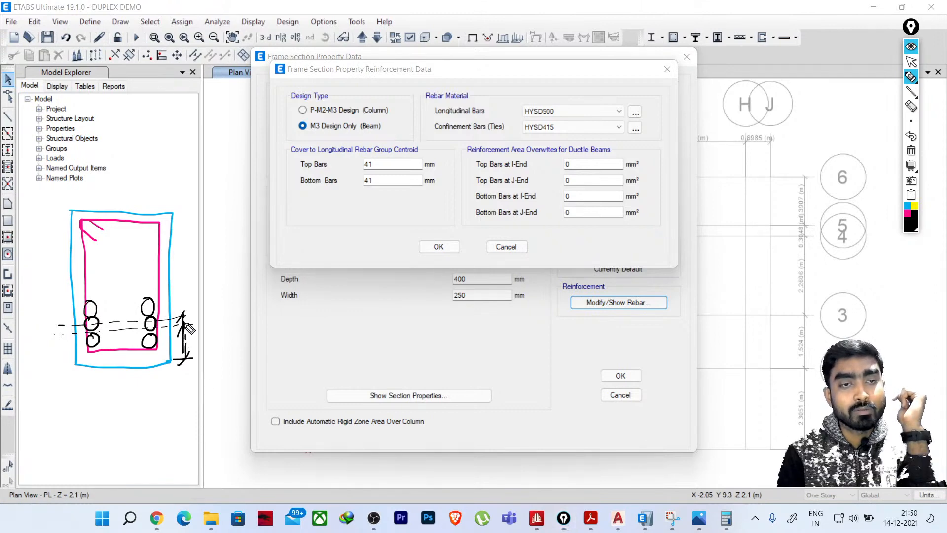
pyautogui.moveTo(183, 323)
pyautogui.mouseDown()
pyautogui.moveTo(183, 358)
pyautogui.moveTo(205, 319)
pyautogui.mouseUp()
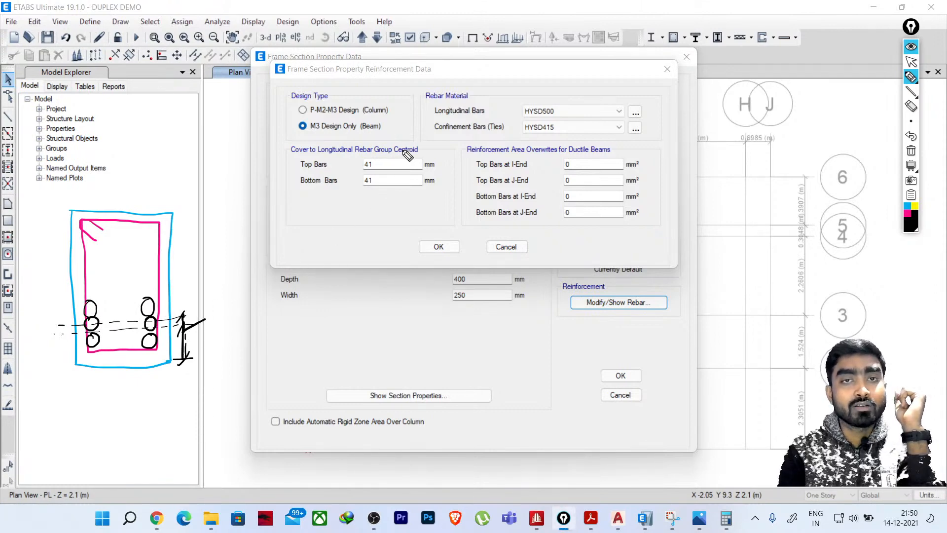
# Mark the rebar group centroid cover settings with the pen, then clear all annotations and leave drawing mode
pyautogui.moveTo(399, 155); pyautogui.dragTo(414, 156)
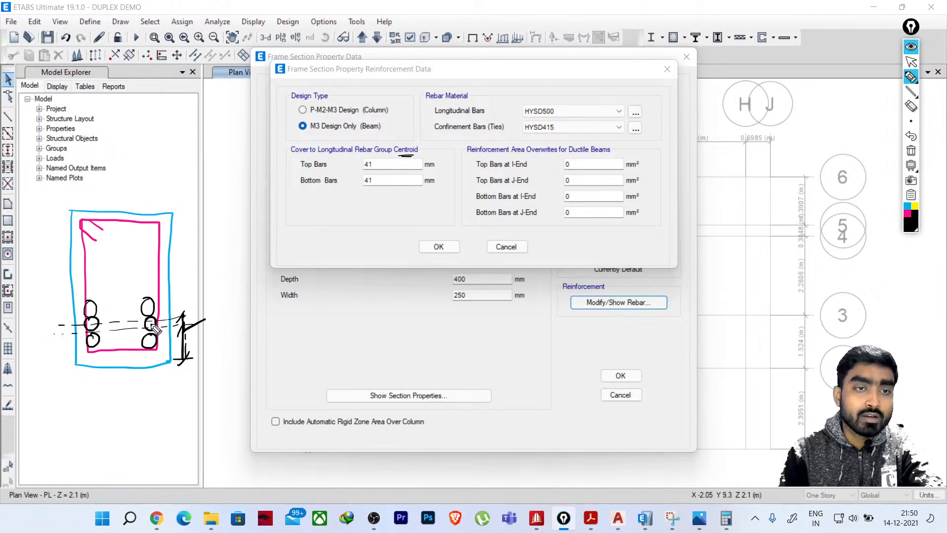
pyautogui.moveTo(351, 167)
pyautogui.mouseDown()
pyautogui.moveTo(361, 159)
pyautogui.moveTo(358, 183)
pyautogui.mouseUp()
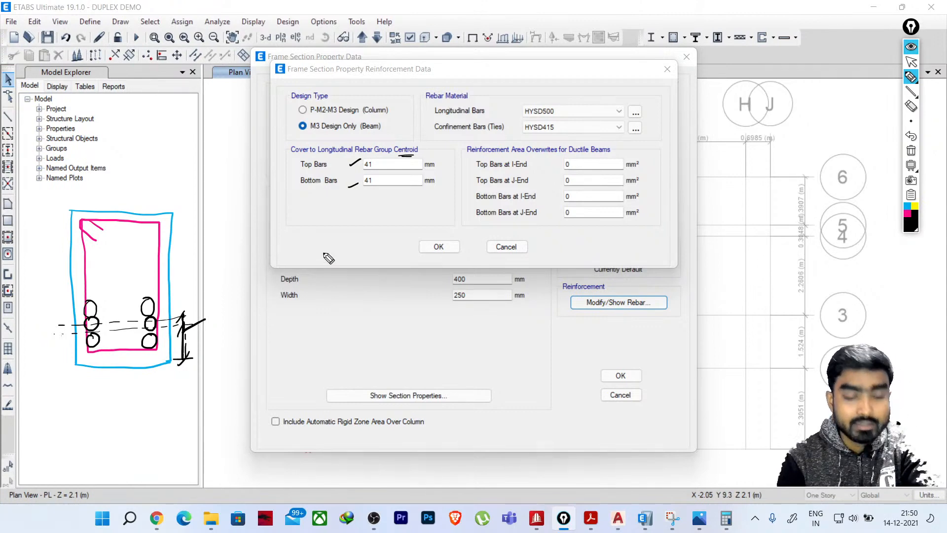
pyautogui.click(911, 151)
pyautogui.click(912, 62)
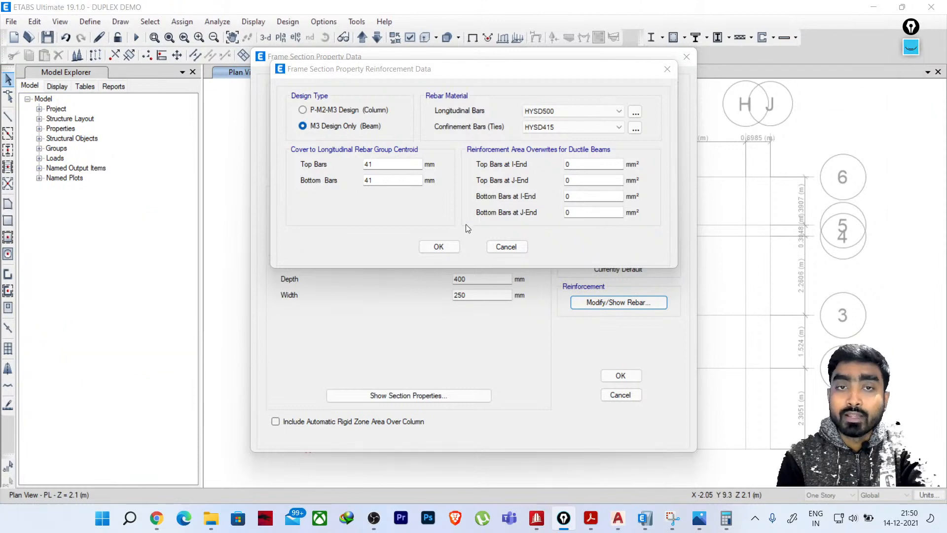
# Accept the reinforcement data and save the B250X400 beam section
pyautogui.click(439, 247)
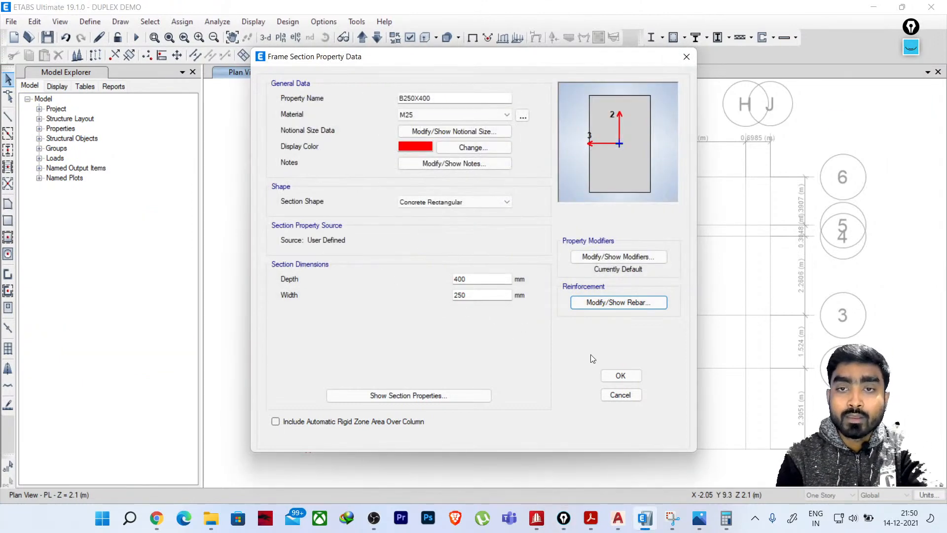
pyautogui.click(620, 376)
# Edit the ConcCol frame section, renaming it C300X400 and assigning M25 as its material
pyautogui.click(340, 229)
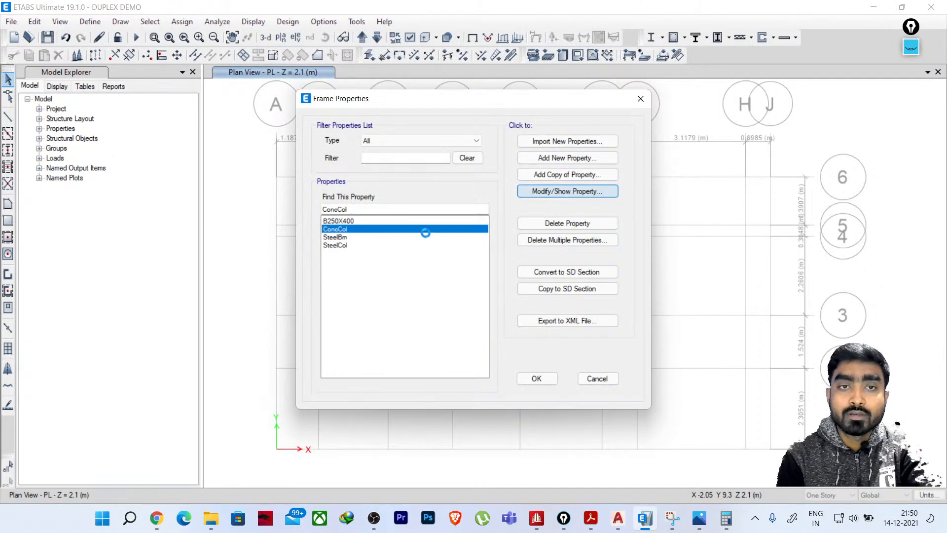
pyautogui.write('C')
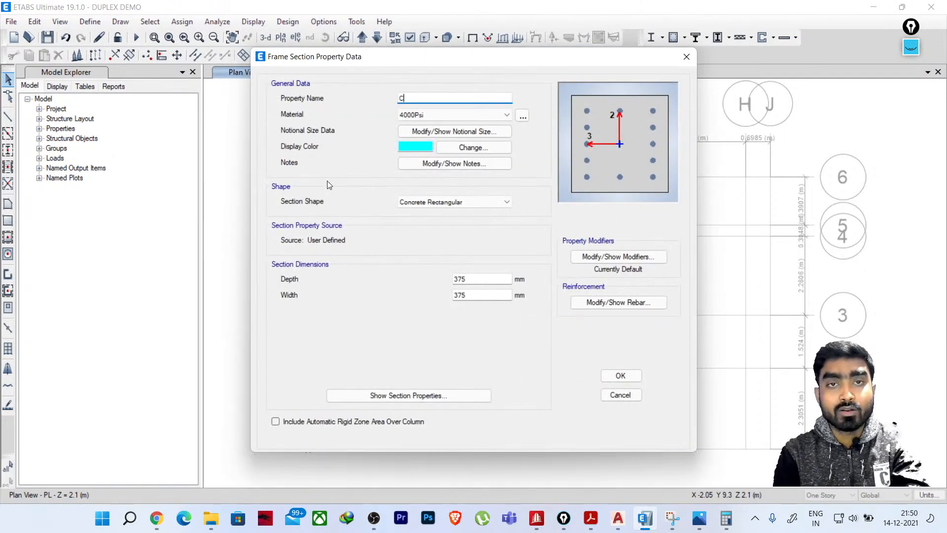
pyautogui.write('300X400')
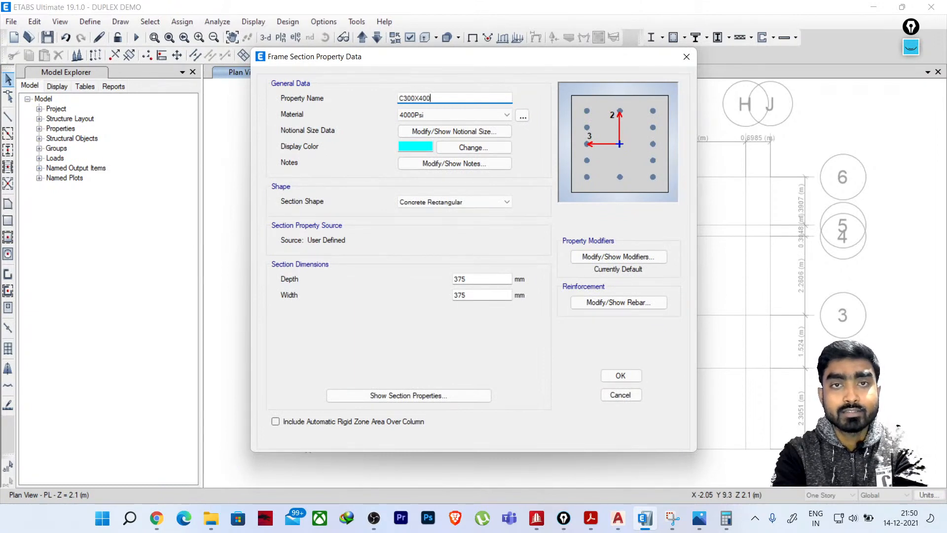
pyautogui.click(418, 117)
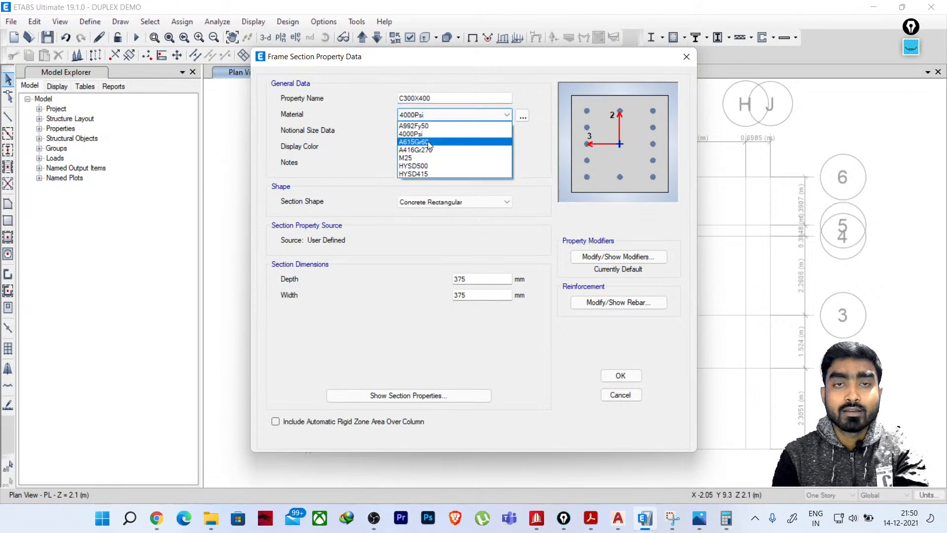
pyautogui.click(421, 155)
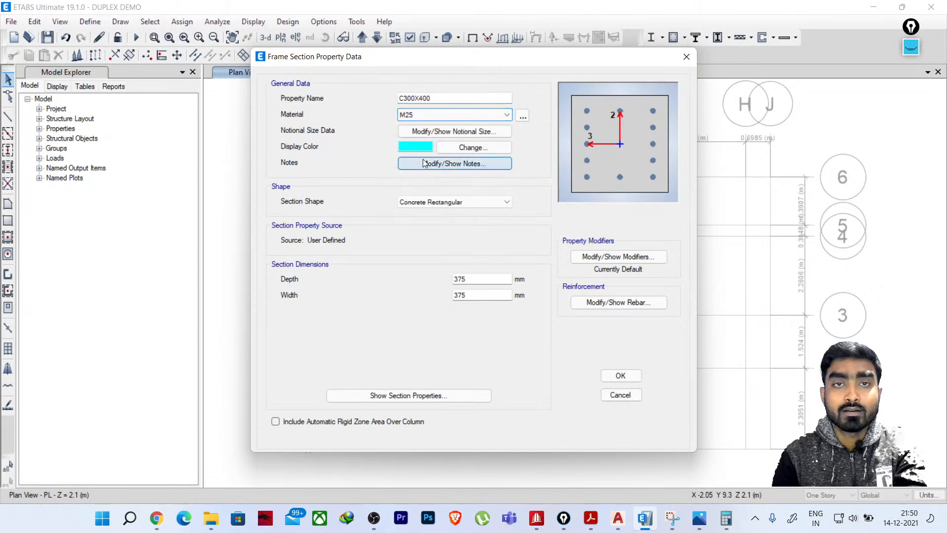
# Set the C300X400 column section's width to 300 mm and its depth to 400 mm
pyautogui.doubleClick(469, 295)
pyautogui.write('300')
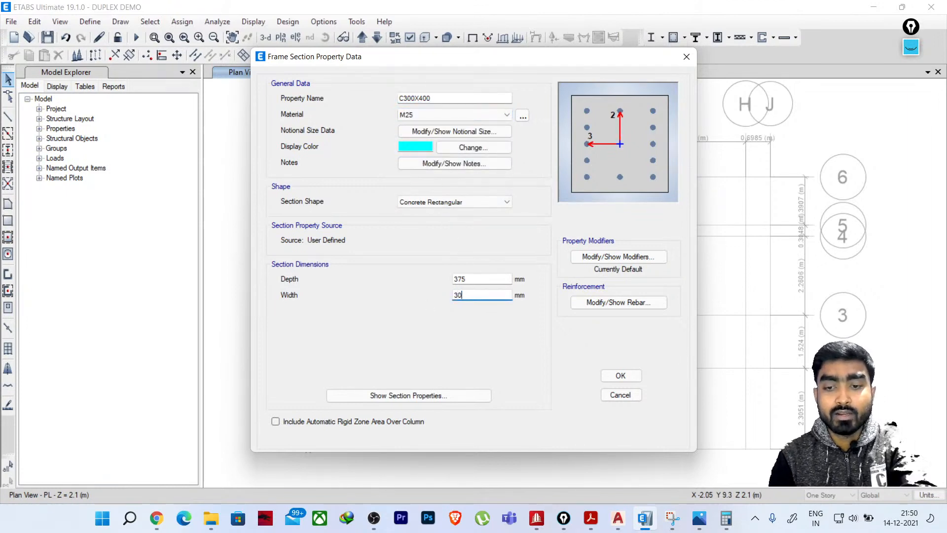
pyautogui.doubleClick(461, 278)
pyautogui.write('400')
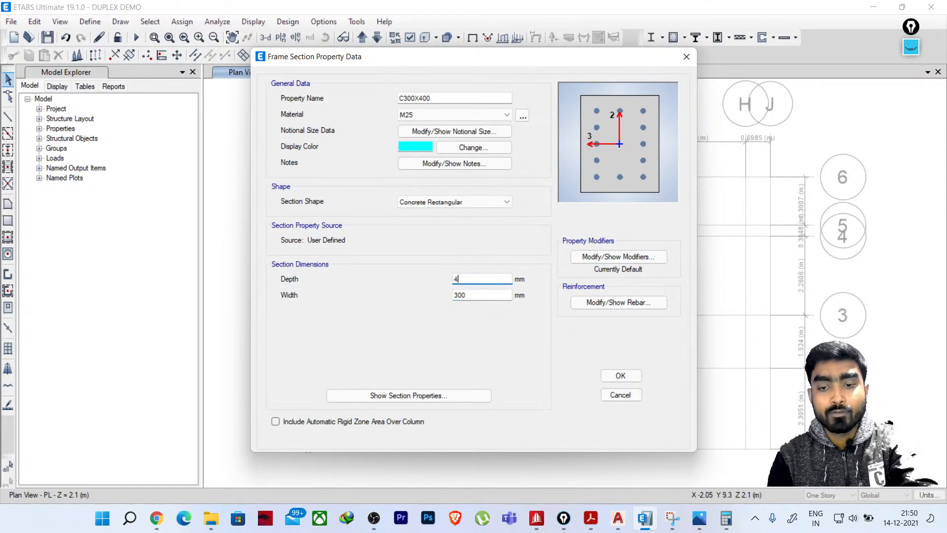
pyautogui.click(474, 298)
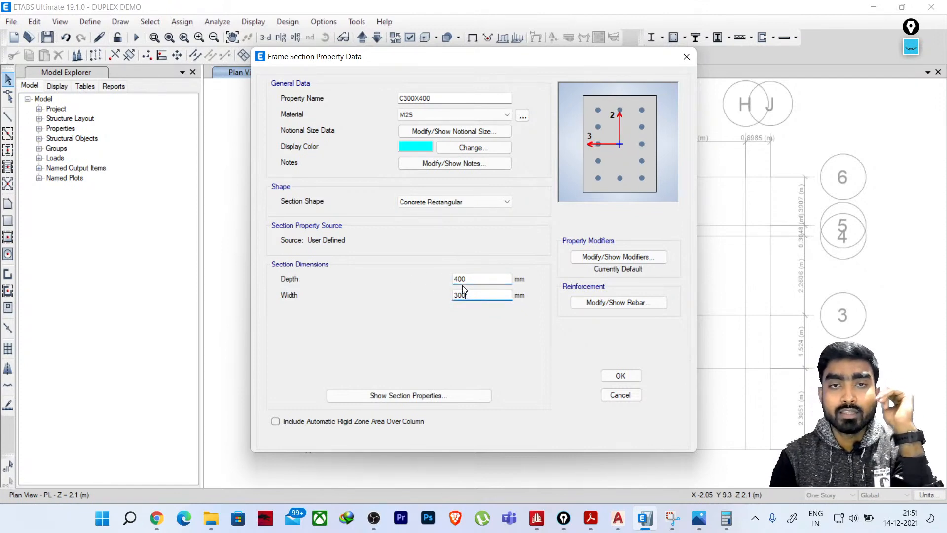
# Open the C300X400 column's reinforcement data and assign HYSD500 to the longitudinal bars and HYSD415 to the confinement ties
pyautogui.moveTo(467, 279); pyautogui.dragTo(458, 281)
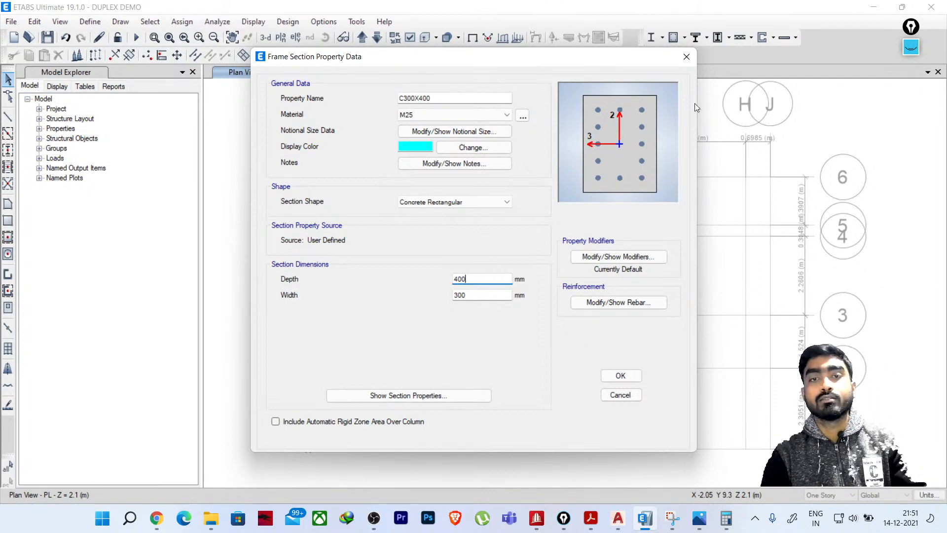
pyautogui.click(612, 300)
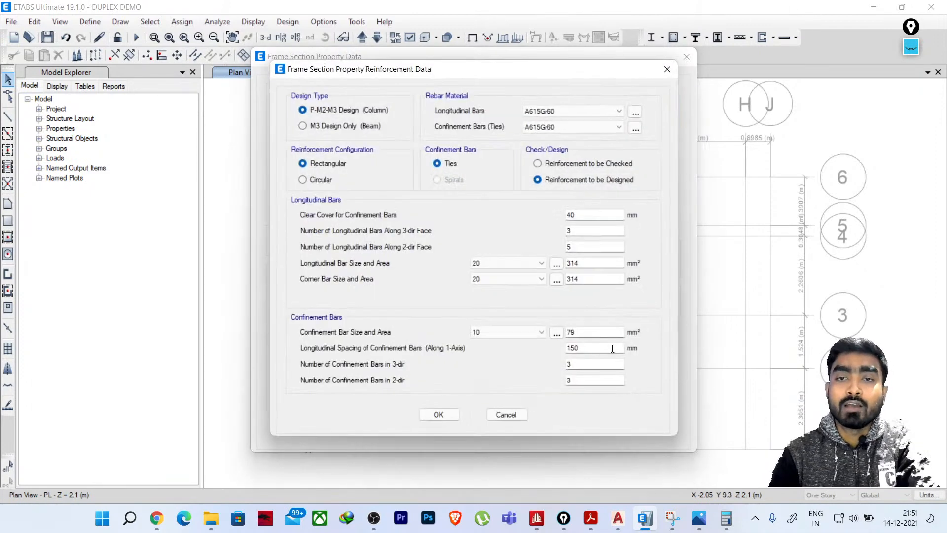
pyautogui.click(550, 113)
pyautogui.click(546, 130)
pyautogui.click(546, 123)
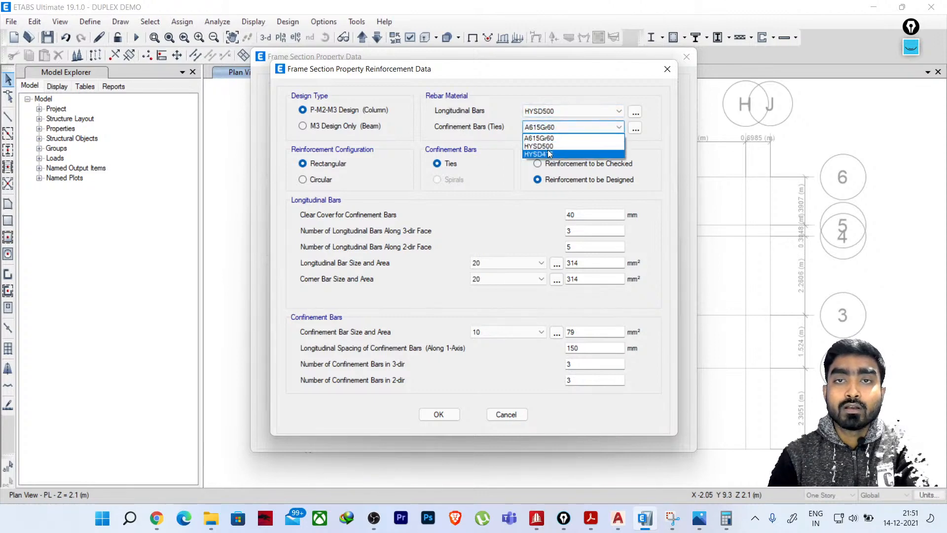
pyautogui.click(547, 153)
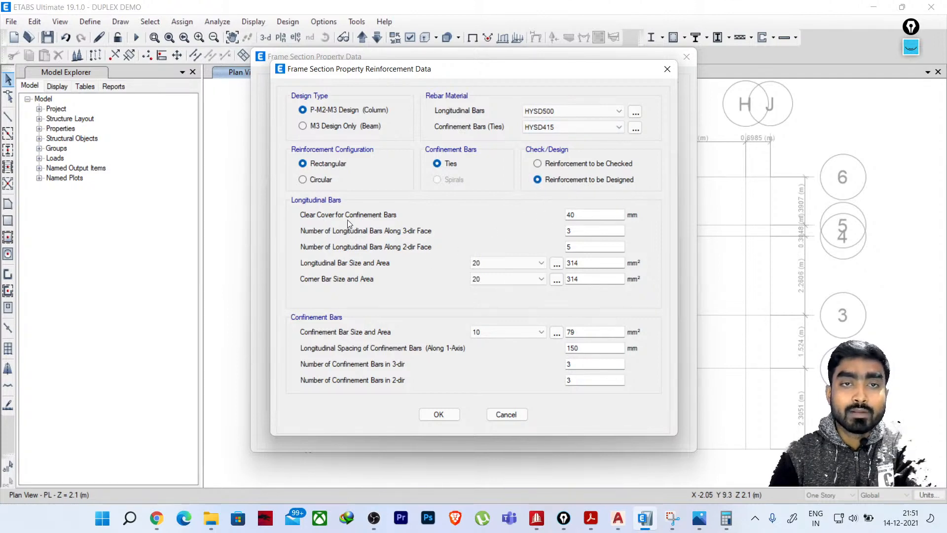
# Review the clear cover and the longitudinal bar counts along both faces, and move the reinforcement window off the section preview
pyautogui.moveTo(580, 216); pyautogui.dragTo(542, 216)
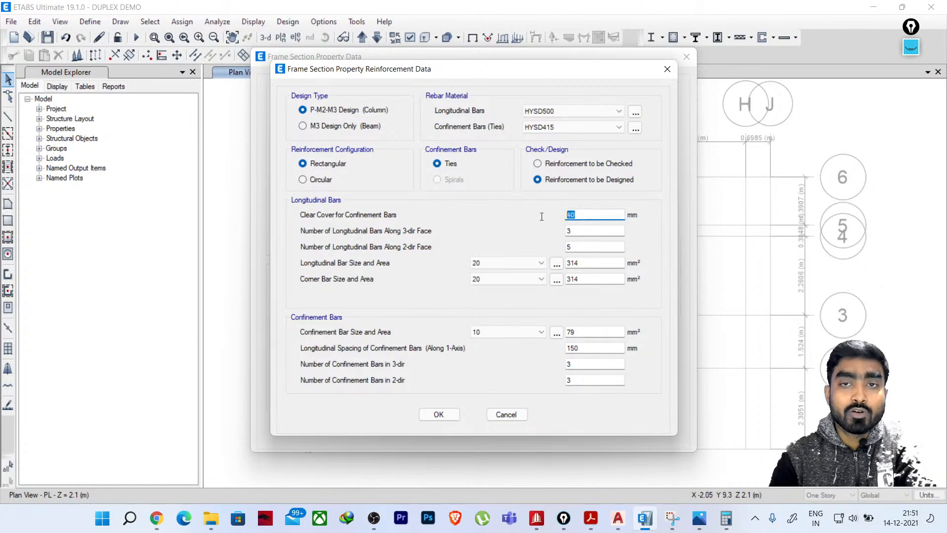
pyautogui.click(573, 232)
pyautogui.click(569, 248)
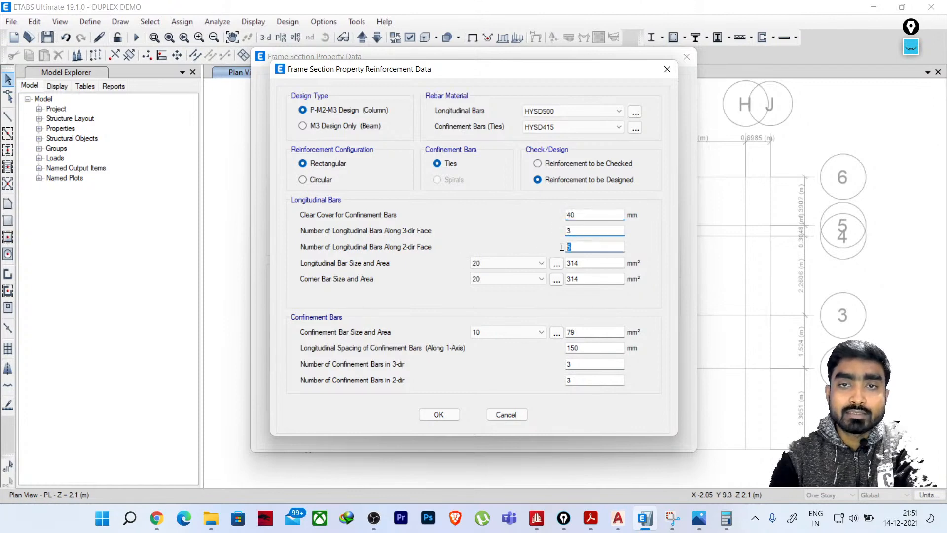
pyautogui.click(574, 231)
pyautogui.click(569, 248)
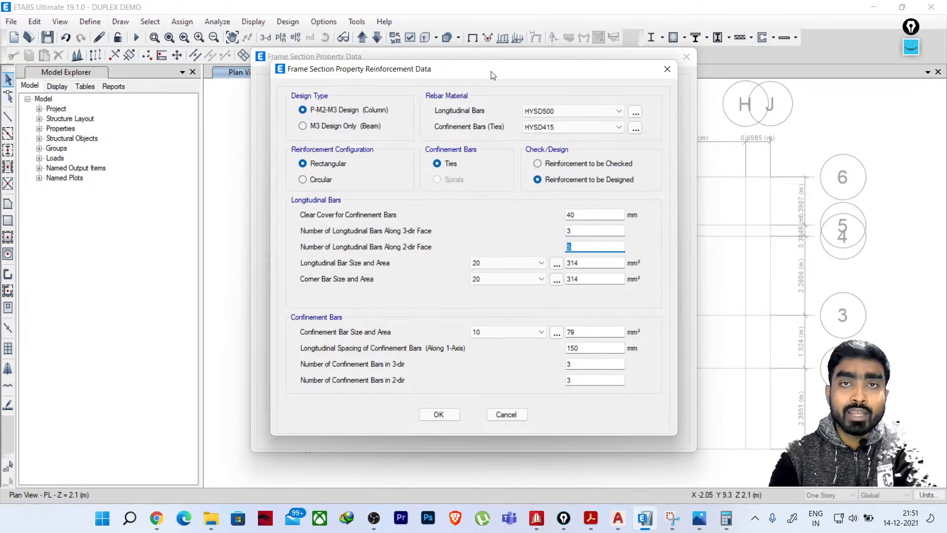
pyautogui.moveTo(491, 75); pyautogui.dragTo(279, 67)
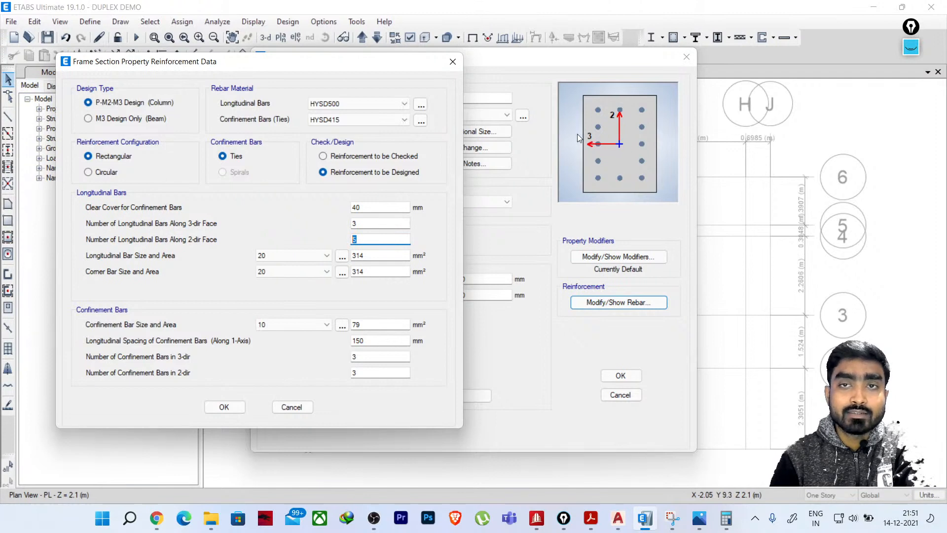
# Circle the three upper bars and the 2-dir bar count with the pen, and mark the five bars along the preview's side
pyautogui.click(916, 48)
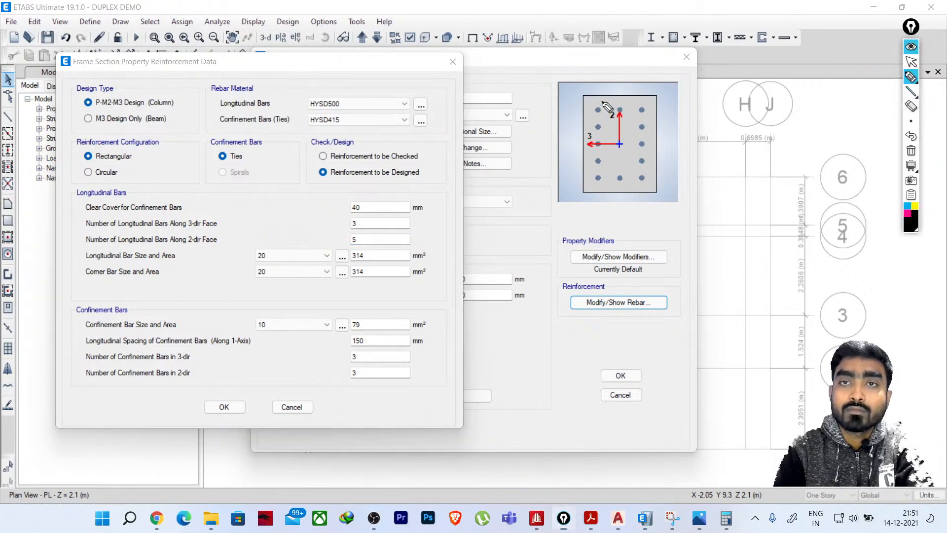
pyautogui.moveTo(603, 100); pyautogui.dragTo(642, 102)
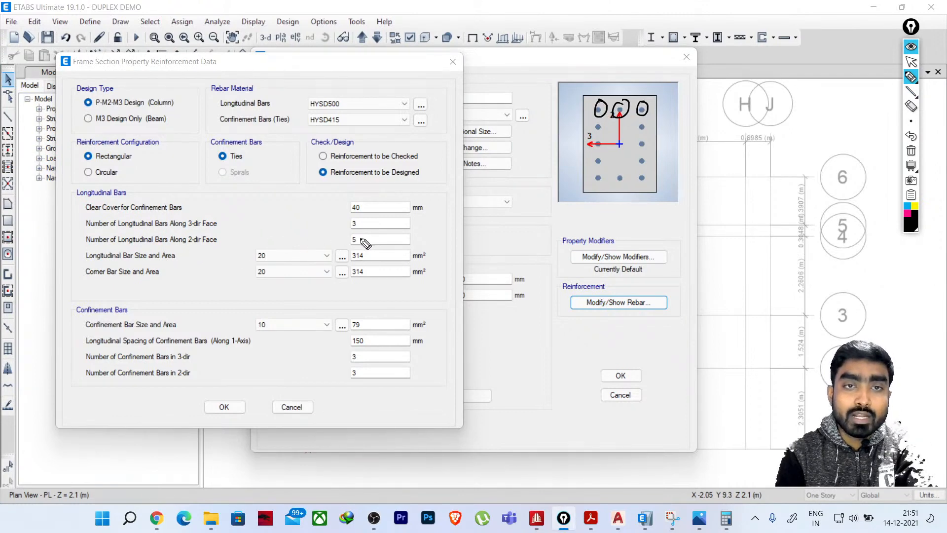
pyautogui.moveTo(362, 236)
pyautogui.mouseDown()
pyautogui.moveTo(352, 242)
pyautogui.moveTo(361, 235)
pyautogui.mouseUp()
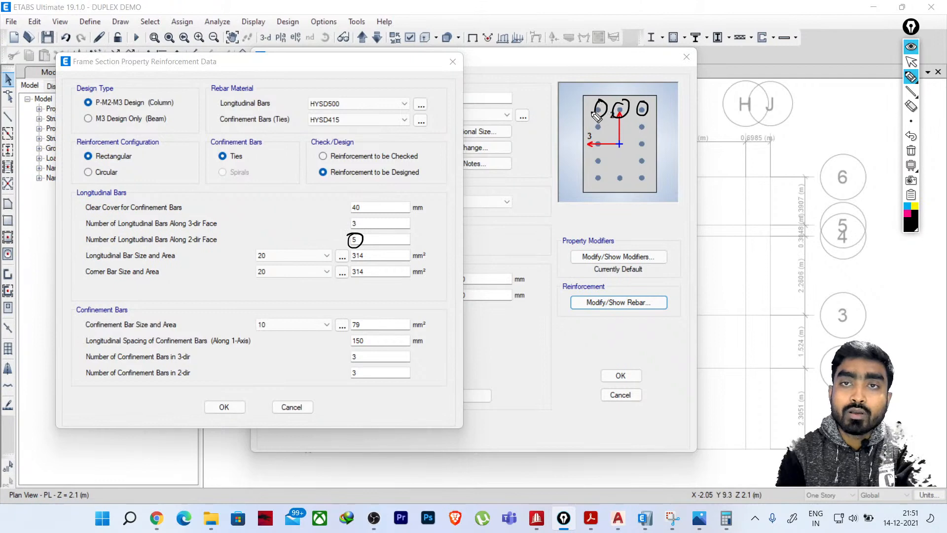
pyautogui.moveTo(597, 108)
pyautogui.mouseDown()
pyautogui.moveTo(576, 112)
pyautogui.moveTo(567, 134)
pyautogui.moveTo(577, 170)
pyautogui.mouseUp()
pyautogui.moveTo(597, 178); pyautogui.dragTo(579, 183)
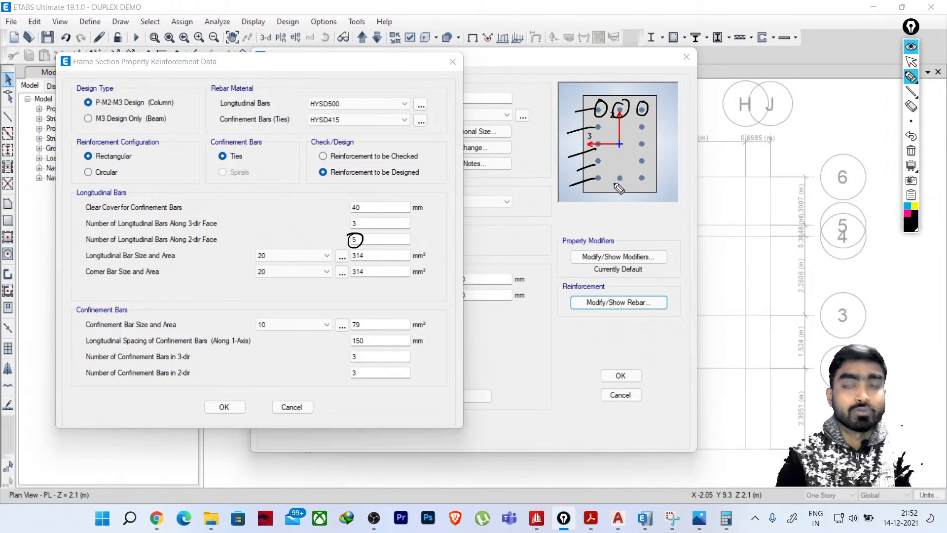
# Sketch a rectangular column with bars along its edges beside the preview, clear all annotations and leave drawing mode
pyautogui.moveTo(809, 99); pyautogui.dragTo(805, 157)
pyautogui.moveTo(808, 97)
pyautogui.mouseDown()
pyautogui.moveTo(855, 97)
pyautogui.moveTo(853, 163)
pyautogui.moveTo(861, 161)
pyautogui.mouseUp()
pyautogui.moveTo(807, 97)
pyautogui.mouseDown()
pyautogui.moveTo(804, 158)
pyautogui.moveTo(853, 162)
pyautogui.mouseUp()
pyautogui.moveTo(808, 97)
pyautogui.mouseDown()
pyautogui.moveTo(856, 98)
pyautogui.moveTo(855, 164)
pyautogui.mouseUp()
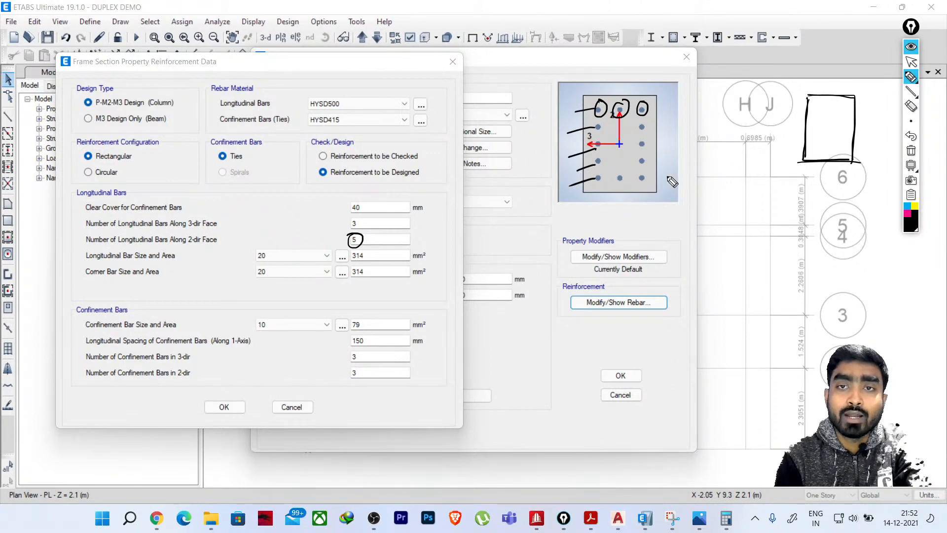
pyautogui.moveTo(815, 99)
pyautogui.mouseDown()
pyautogui.moveTo(835, 103)
pyautogui.moveTo(815, 121)
pyautogui.mouseUp()
pyautogui.moveTo(813, 135)
pyautogui.mouseDown()
pyautogui.moveTo(812, 154)
pyautogui.moveTo(844, 154)
pyautogui.mouseUp()
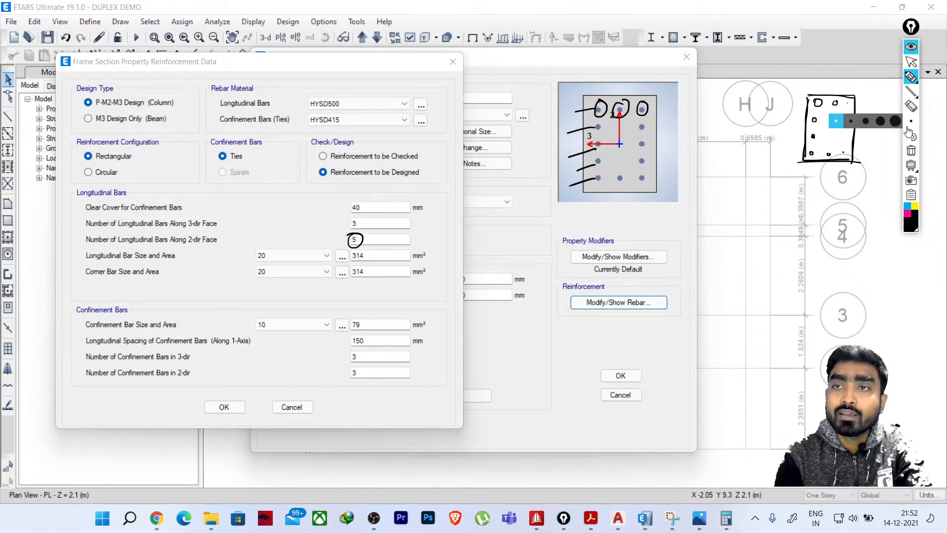
pyautogui.click(912, 150)
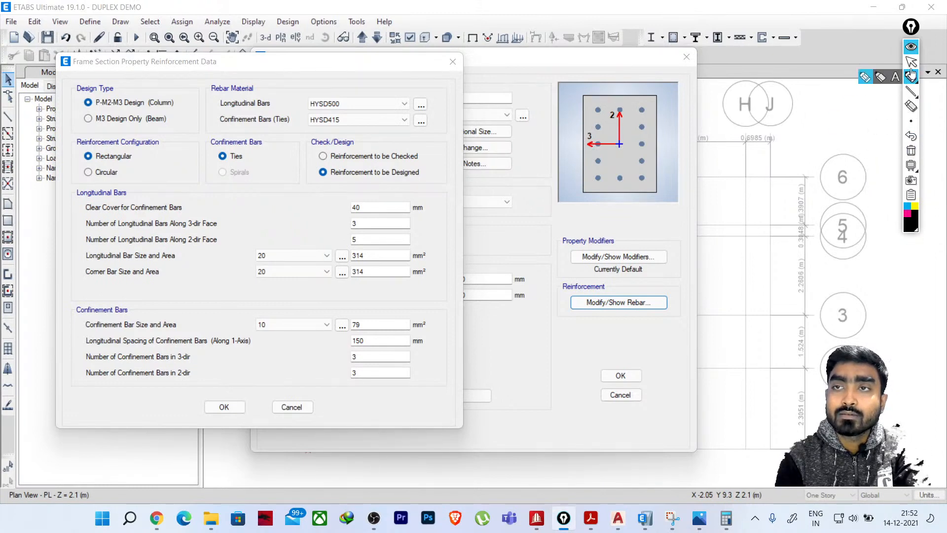
pyautogui.click(912, 61)
# Set the number of longitudinal bars along the 2-dir face to 3
pyautogui.doubleClick(354, 240)
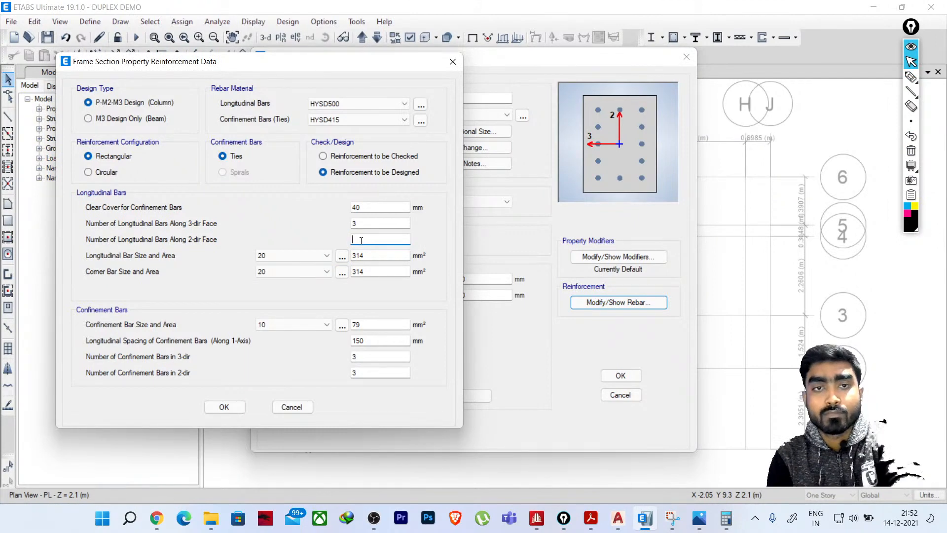
pyautogui.click(364, 223)
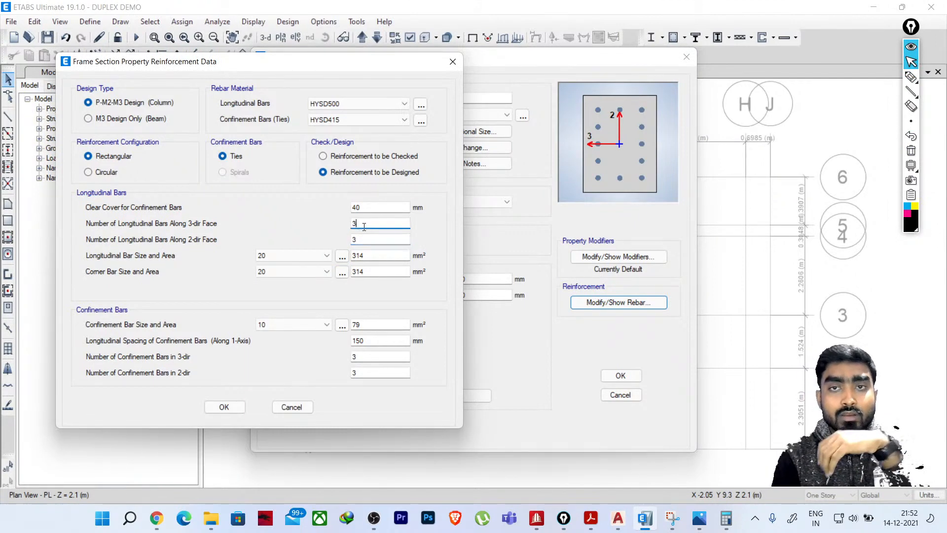
pyautogui.press('super+v')
pyautogui.click(499, 278)
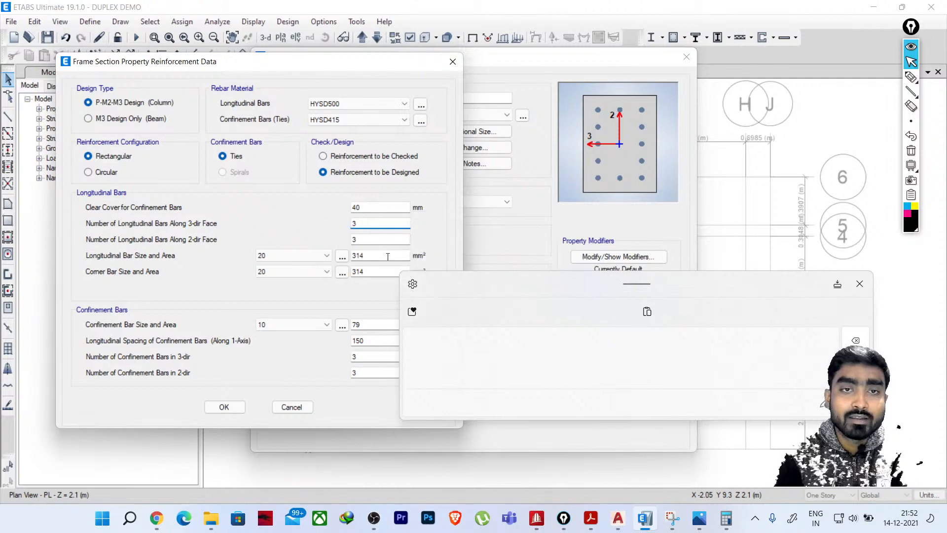
pyautogui.click(366, 241)
pyautogui.click(860, 300)
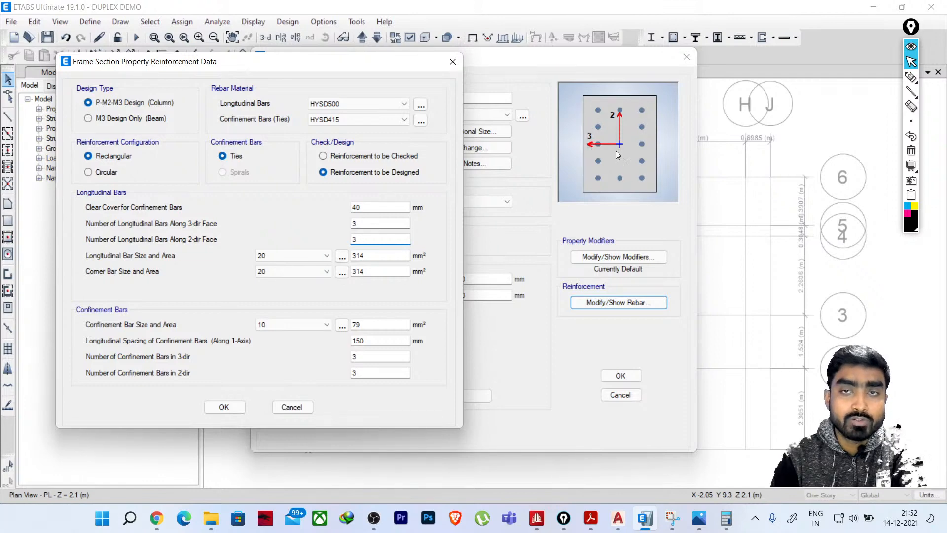
# Accept the column's reinforcement data, save the C300X400 section and close the frame properties
pyautogui.doubleClick(349, 225)
pyautogui.moveTo(362, 241)
pyautogui.mouseDown()
pyautogui.moveTo(350, 241)
pyautogui.moveTo(349, 225)
pyautogui.moveTo(348, 244)
pyautogui.mouseUp()
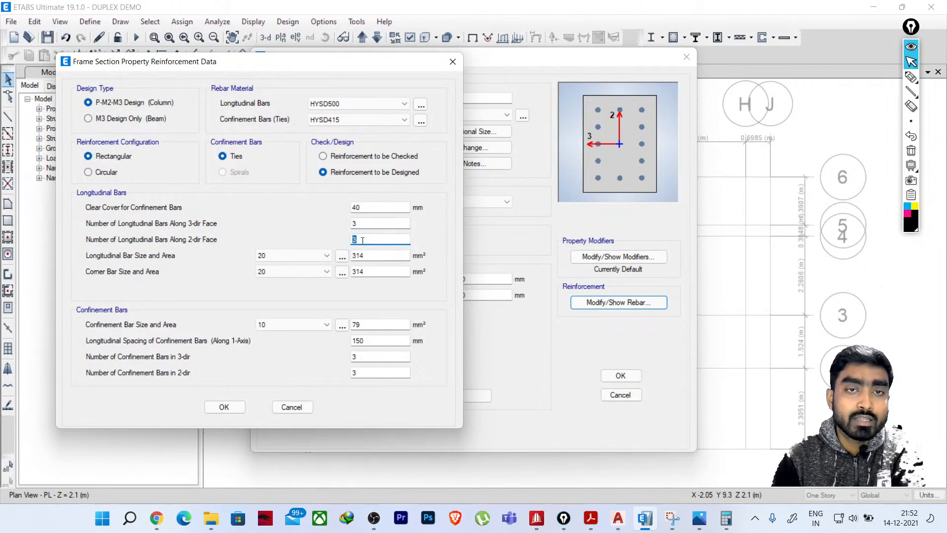
pyautogui.moveTo(360, 223); pyautogui.dragTo(349, 240)
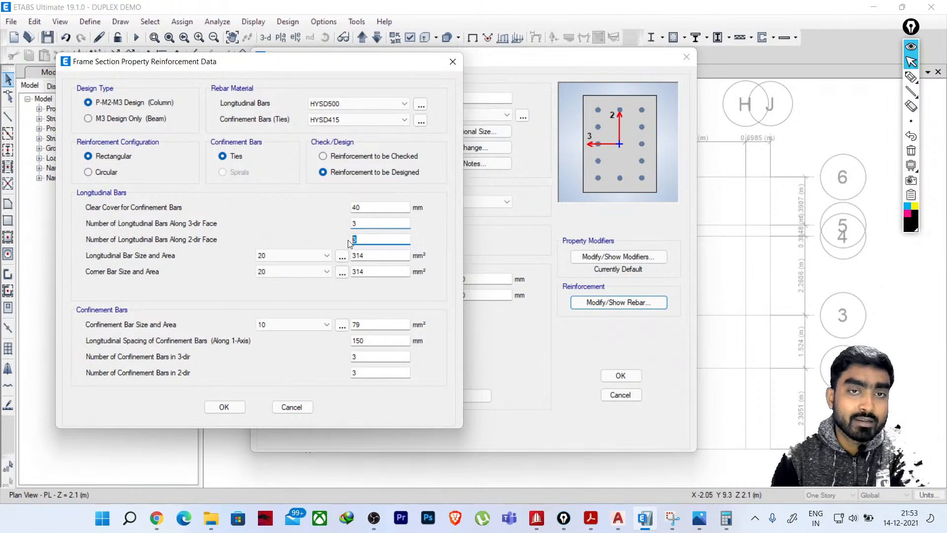
pyautogui.click(226, 407)
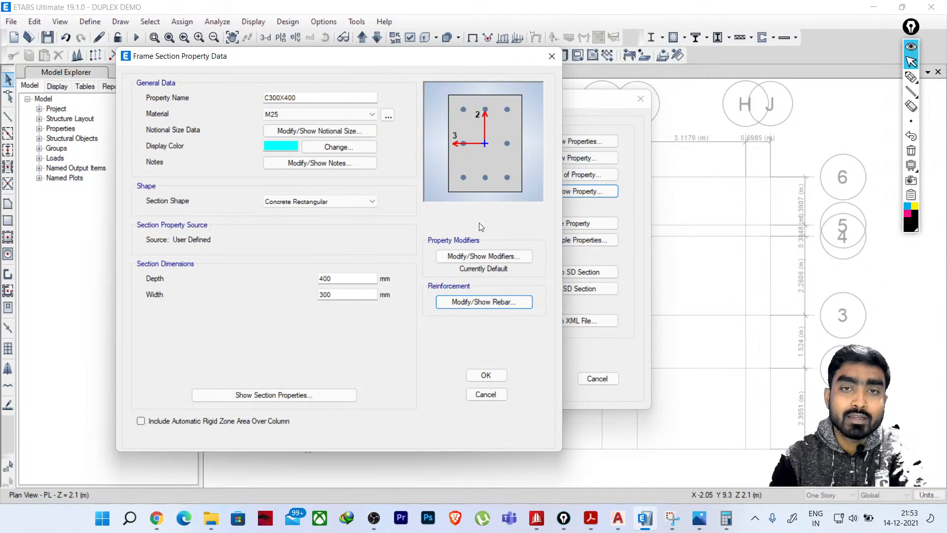
pyautogui.click(486, 375)
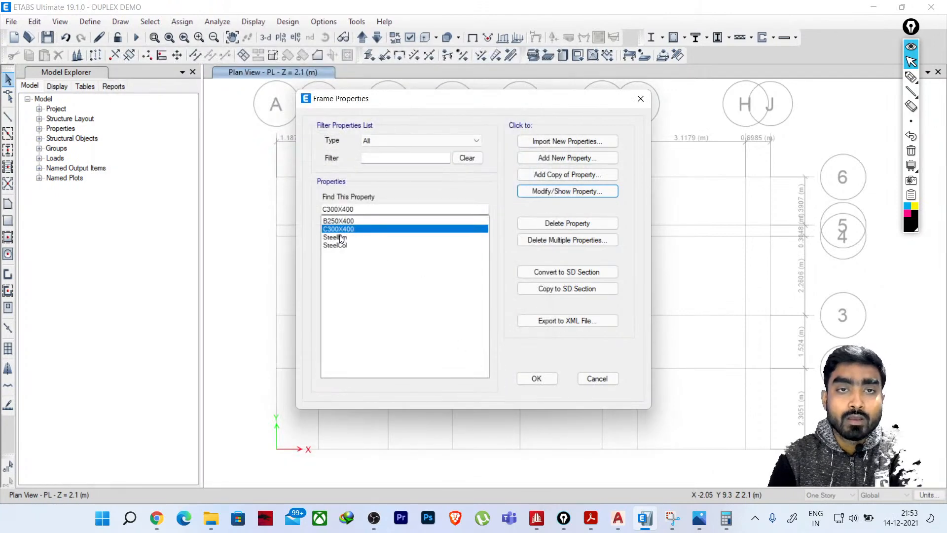
pyautogui.click(346, 225)
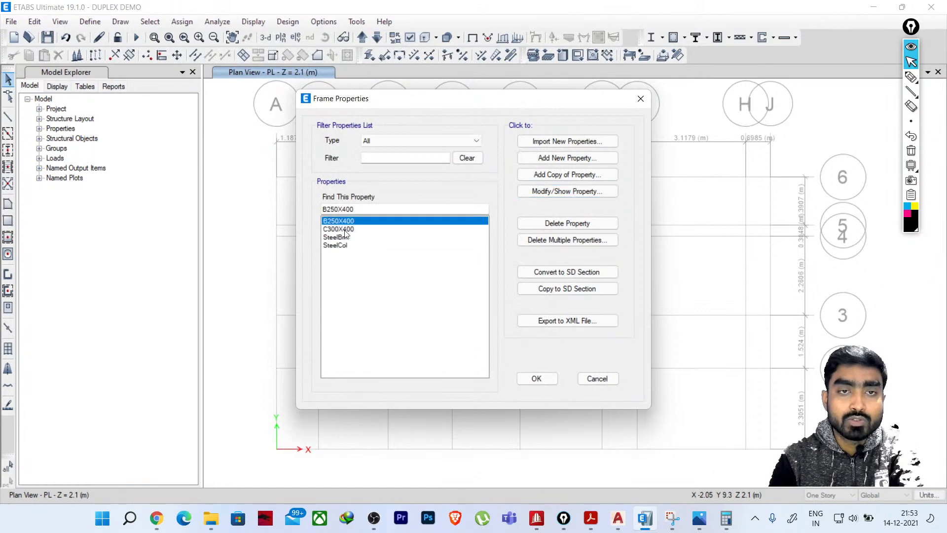
pyautogui.click(533, 379)
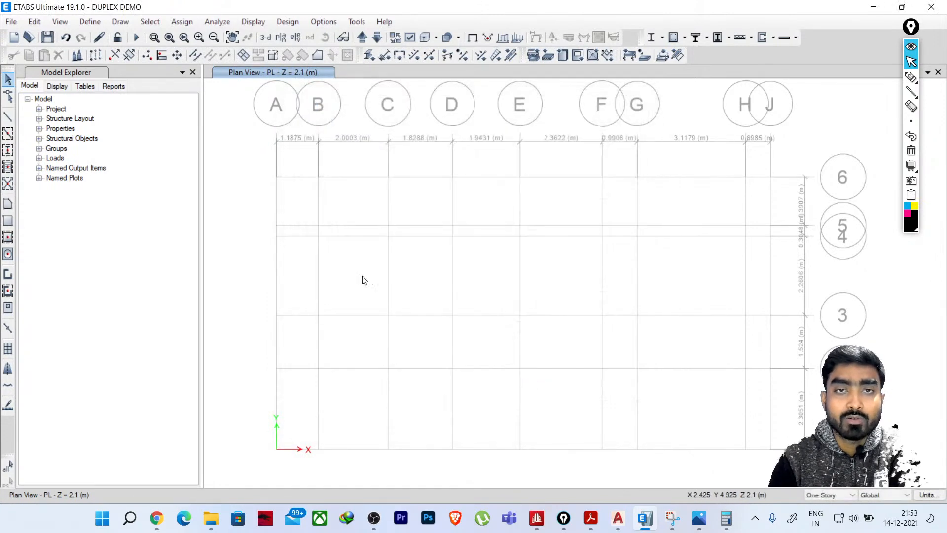
# Edit the Slab1 slab section, renaming it S125 and assigning M25 as its material
pyautogui.click(90, 21)
pyautogui.moveTo(106, 56)
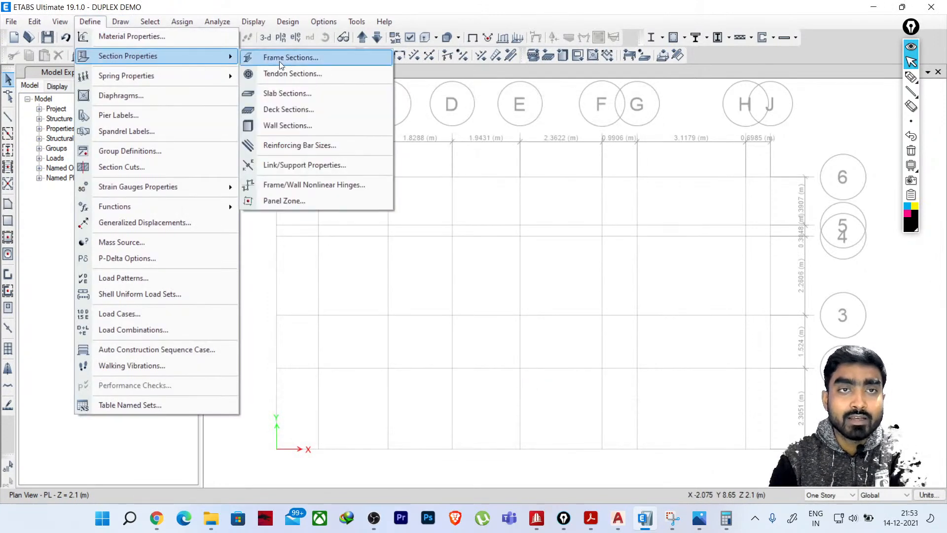
pyautogui.click(291, 93)
pyautogui.click(376, 221)
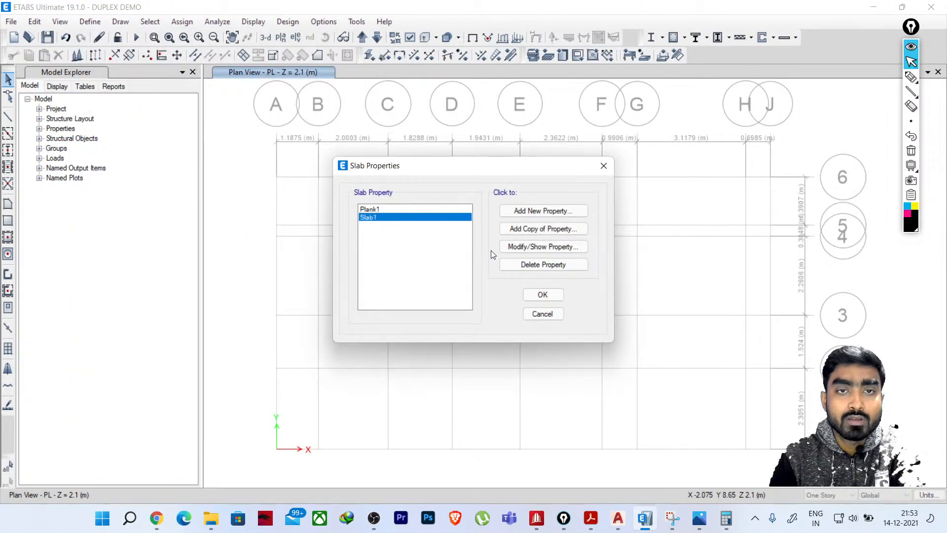
pyautogui.click(529, 248)
pyautogui.moveTo(494, 123); pyautogui.dragTo(441, 124)
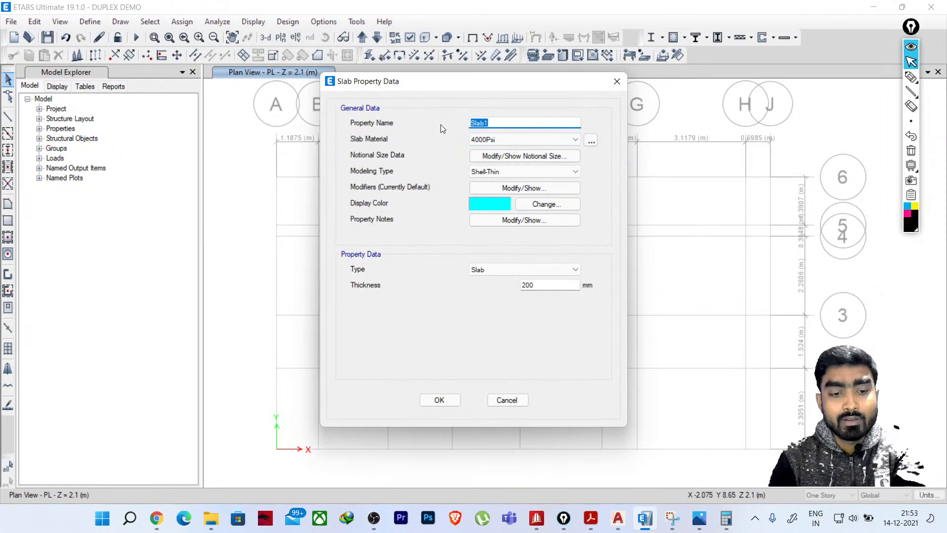
pyautogui.write('s12')
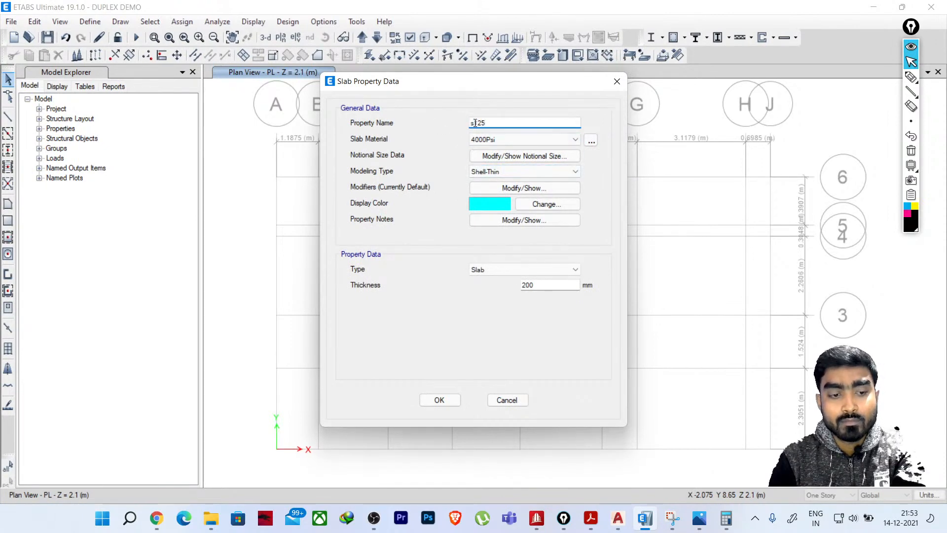
pyautogui.click(499, 144)
pyautogui.click(489, 180)
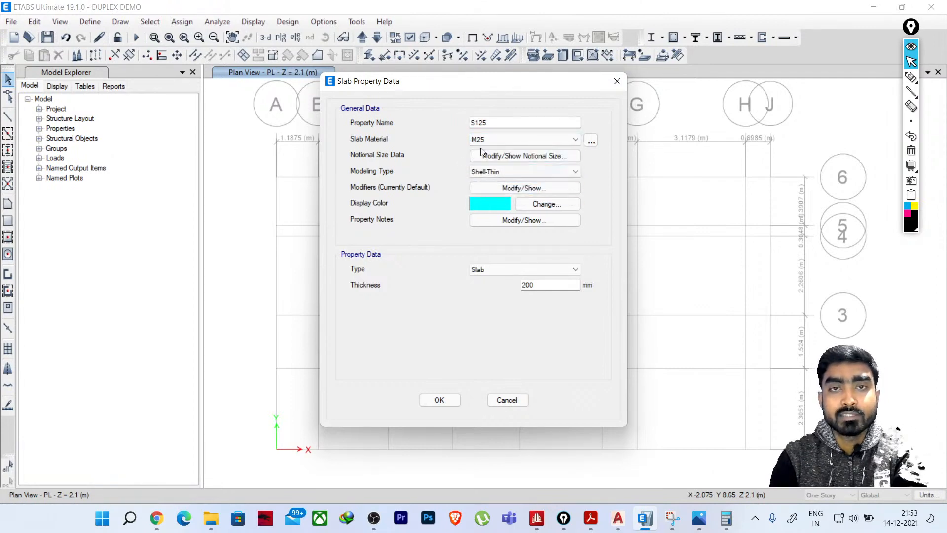
# Keep the S125 slab's modeling type as Shell-Thin, set its thickness to 125 mm and save the section
pyautogui.click(486, 171)
pyautogui.click(487, 172)
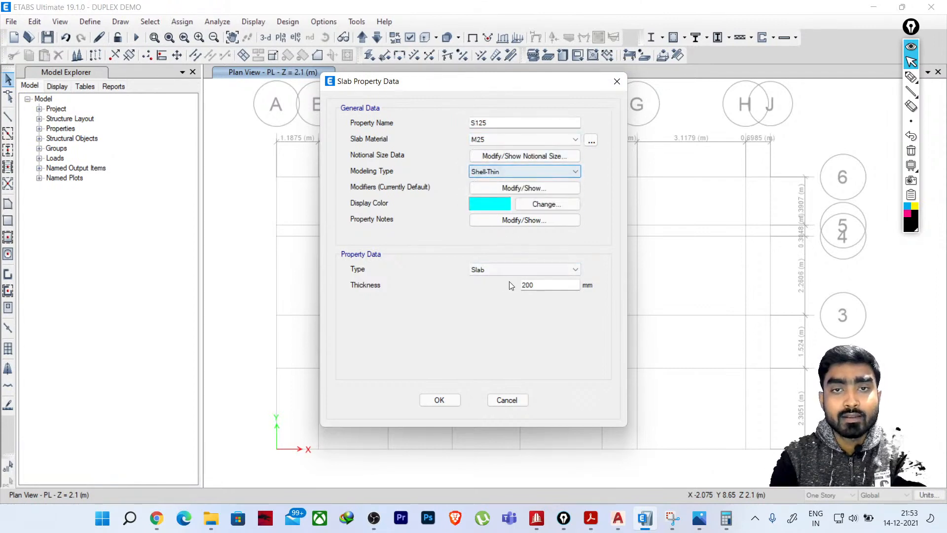
pyautogui.moveTo(551, 283); pyautogui.dragTo(483, 290)
pyautogui.write('125')
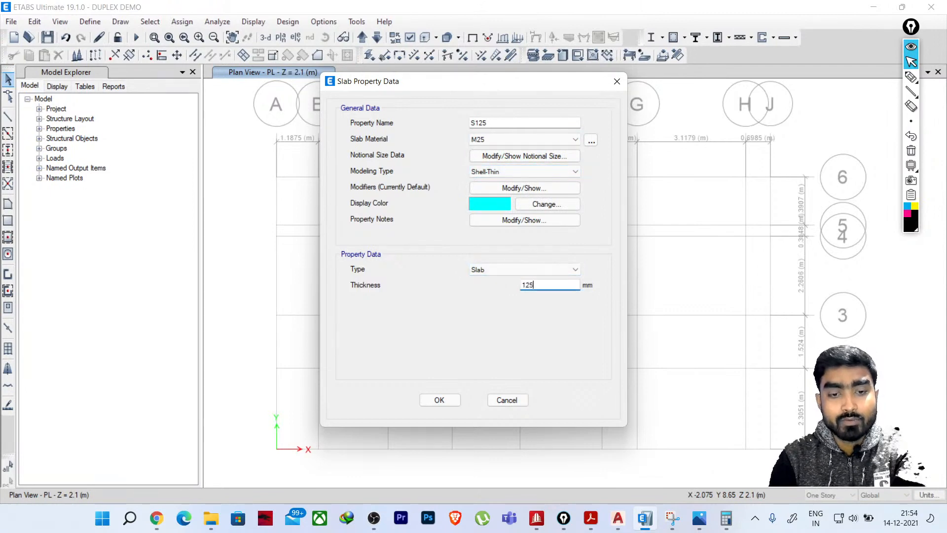
pyautogui.click(438, 400)
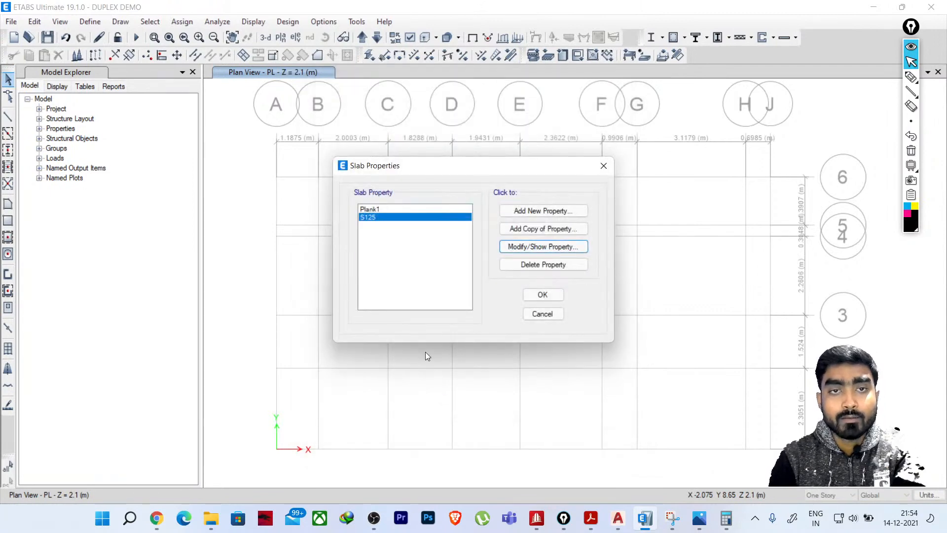
# Edit the Plank1 slab section, assigning M25 as its material and renaming it STR200
pyautogui.click(371, 210)
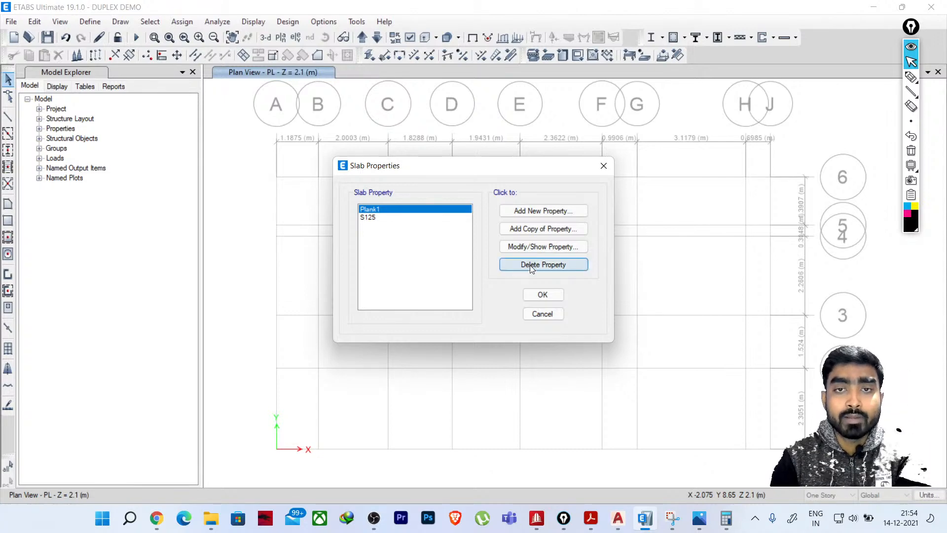
pyautogui.click(529, 248)
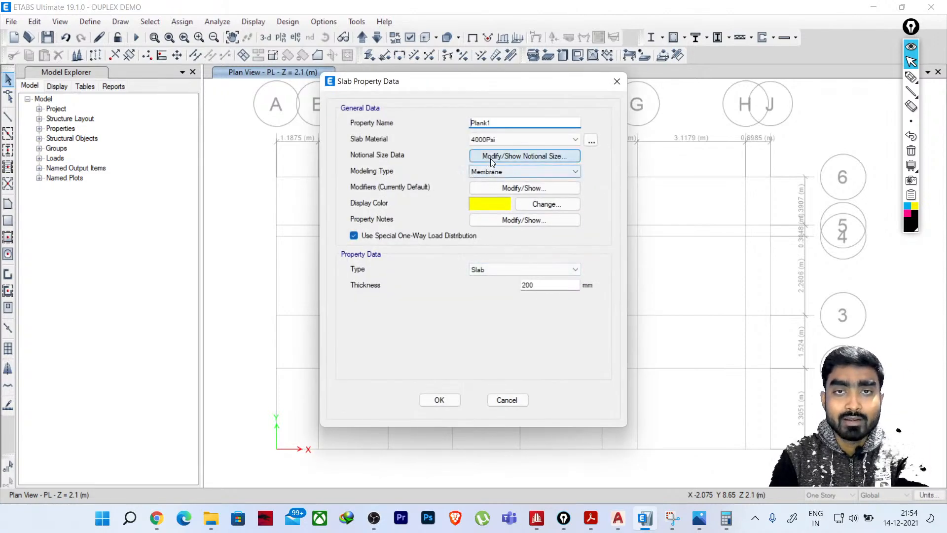
pyautogui.click(493, 140)
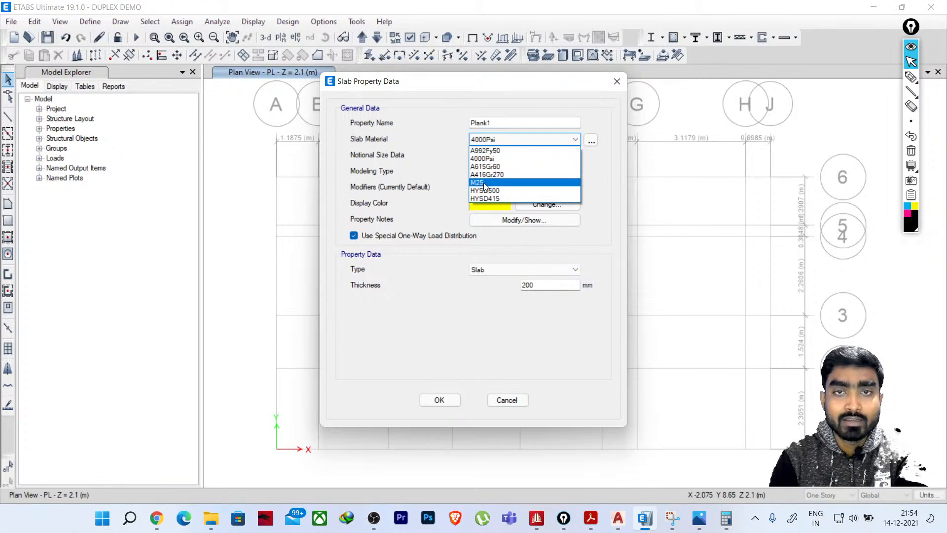
pyautogui.click(486, 183)
pyautogui.doubleClick(494, 125)
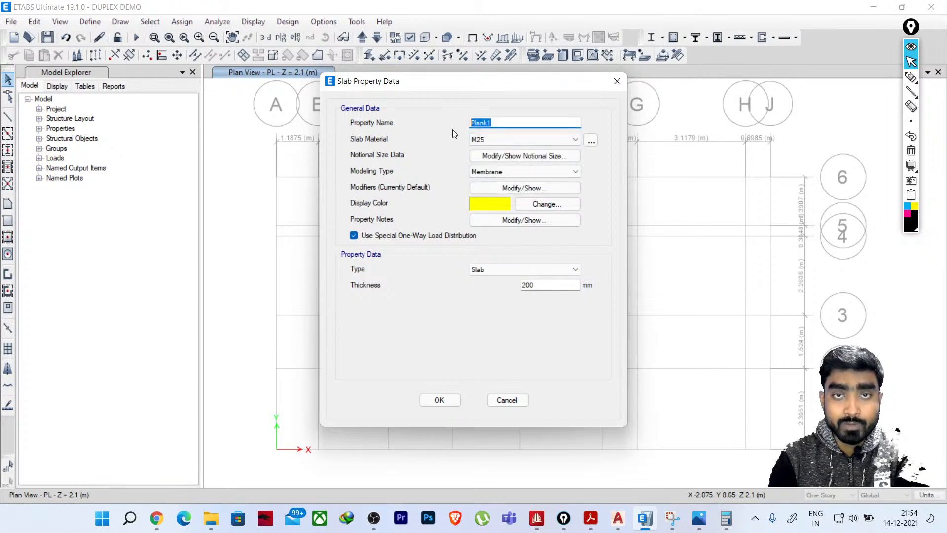
pyautogui.write('STR200')
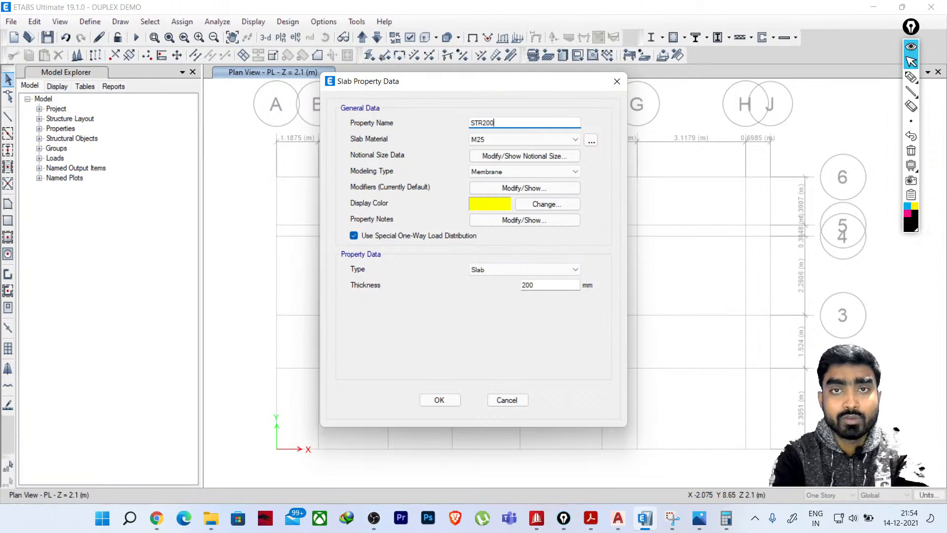
# Keep the STR200 section's type as Slab with 200 mm thickness, save it and close the slab properties
pyautogui.doubleClick(537, 286)
pyautogui.click(483, 268)
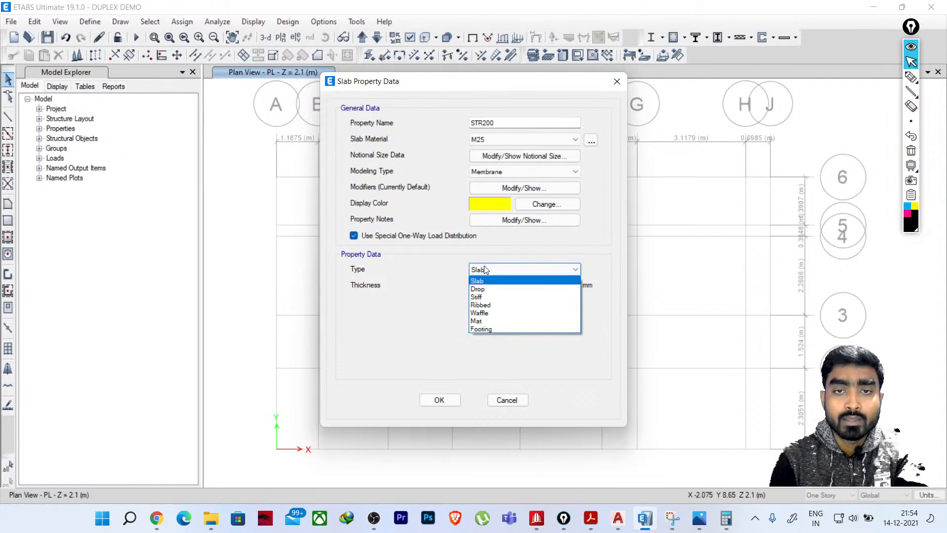
pyautogui.click(484, 269)
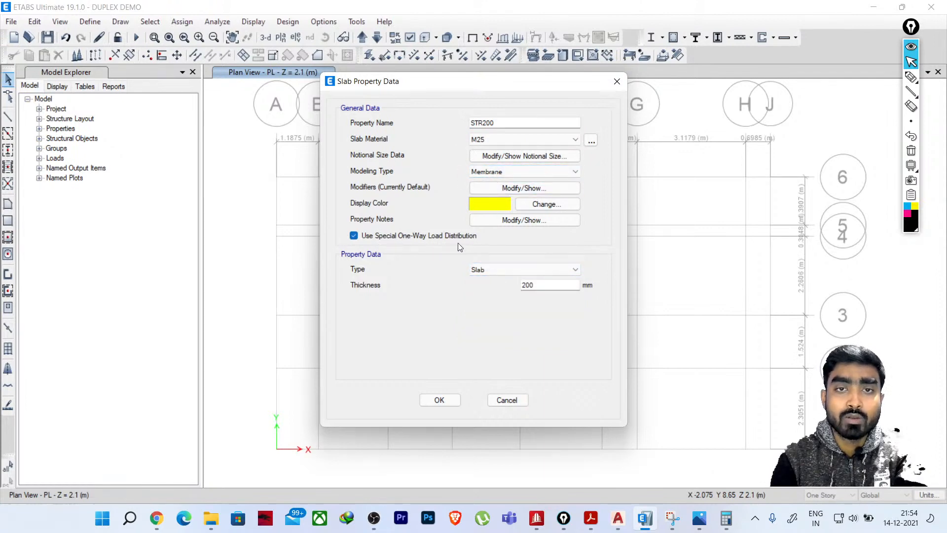
pyautogui.click(439, 399)
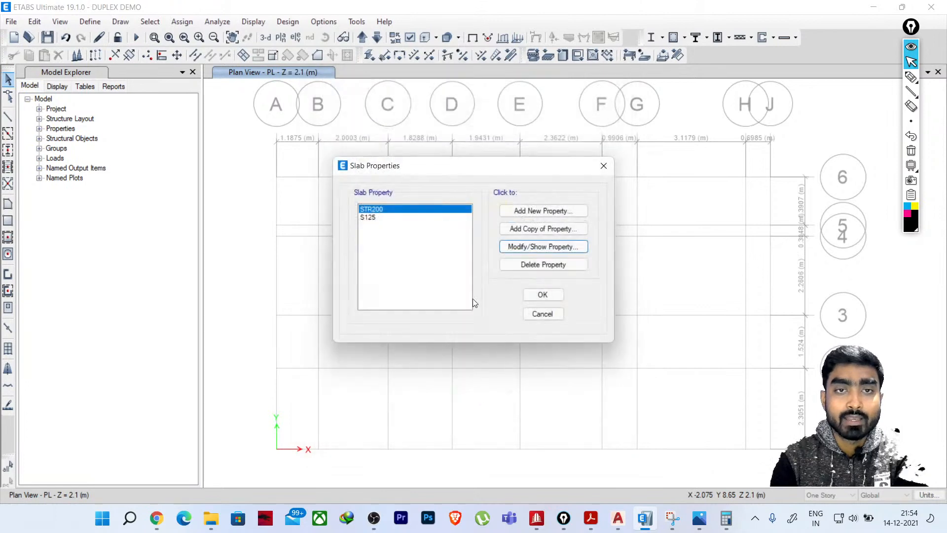
pyautogui.click(541, 294)
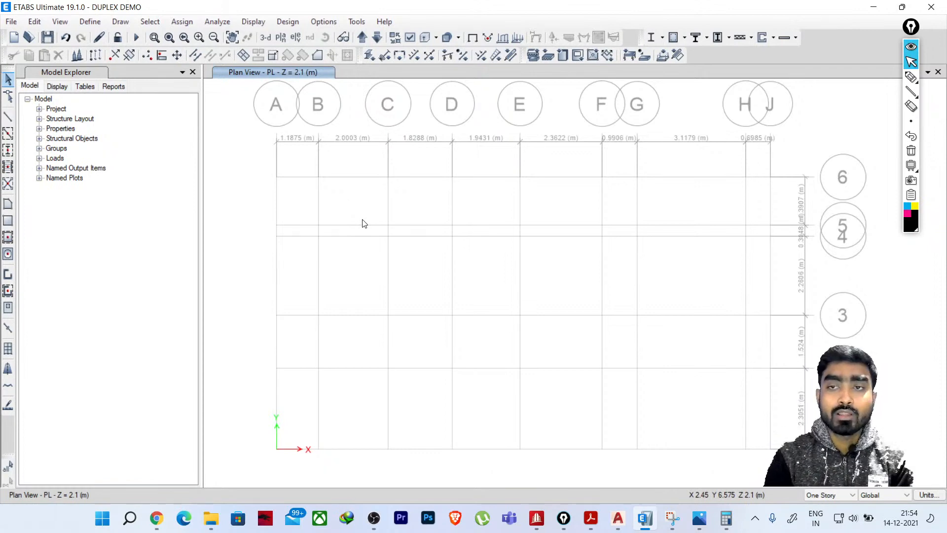
pyautogui.moveTo(522, 242); pyautogui.dragTo(476, 259, button='middle')
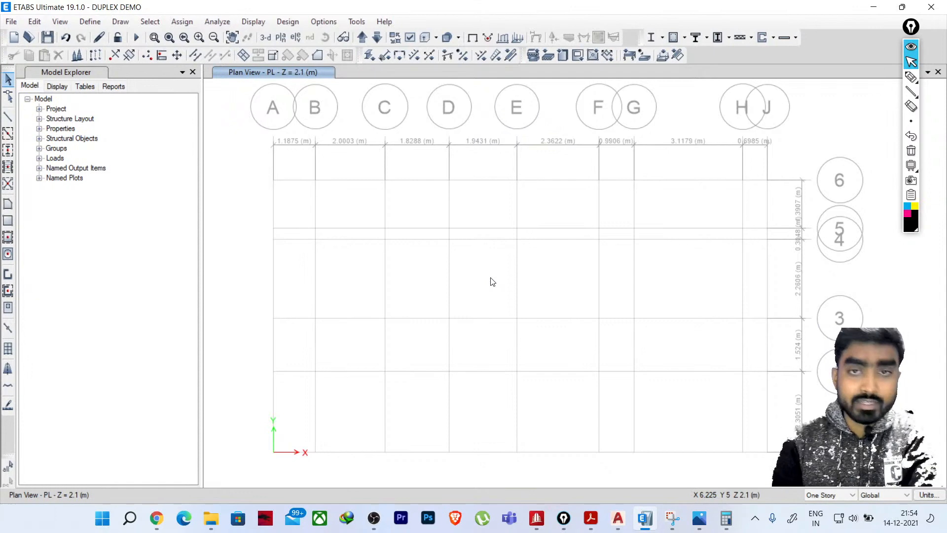
pyautogui.moveTo(536, 342); pyautogui.dragTo(541, 349, button='middle')
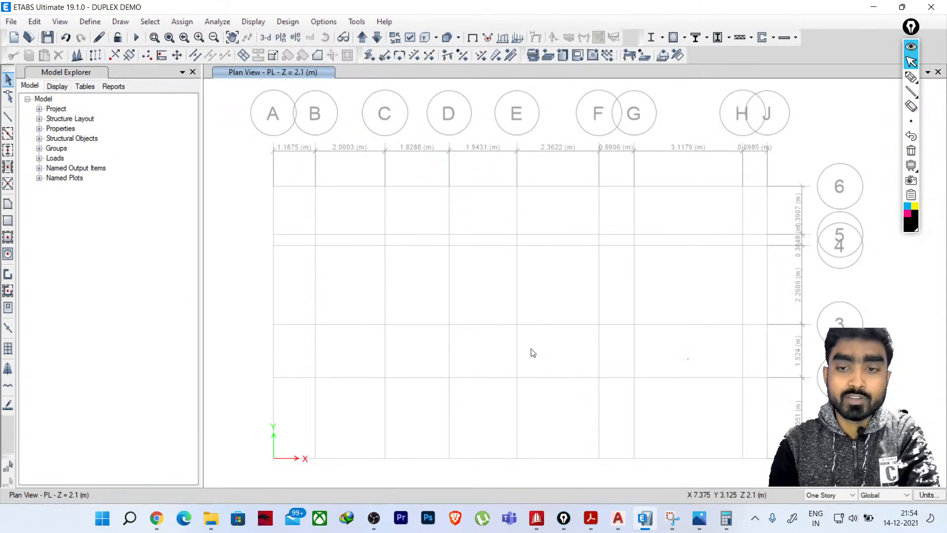
pyautogui.click(674, 523)
pyautogui.click(781, 9)
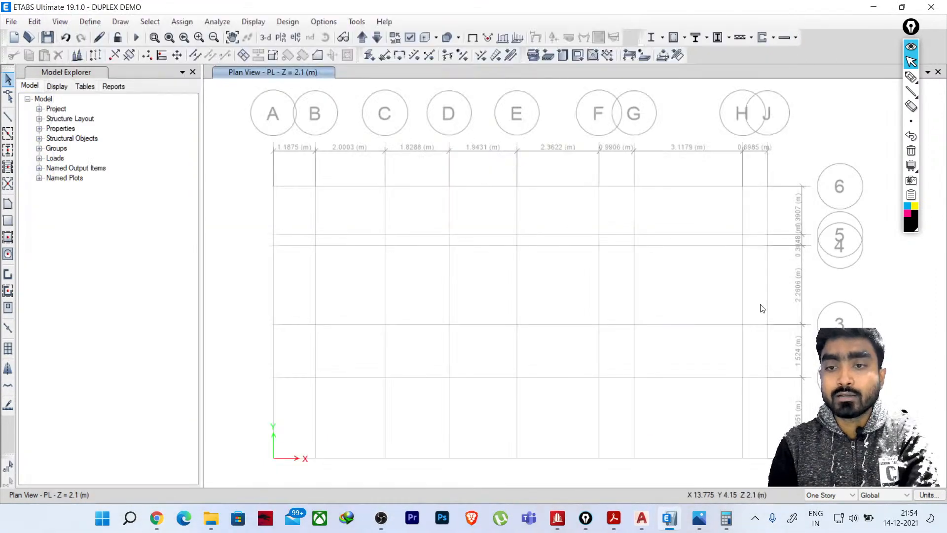
# View the marked-up first floor plan image, and switch to the 30'X50' Duplex Floor Plan drawing in AutoCAD
pyautogui.click(694, 517)
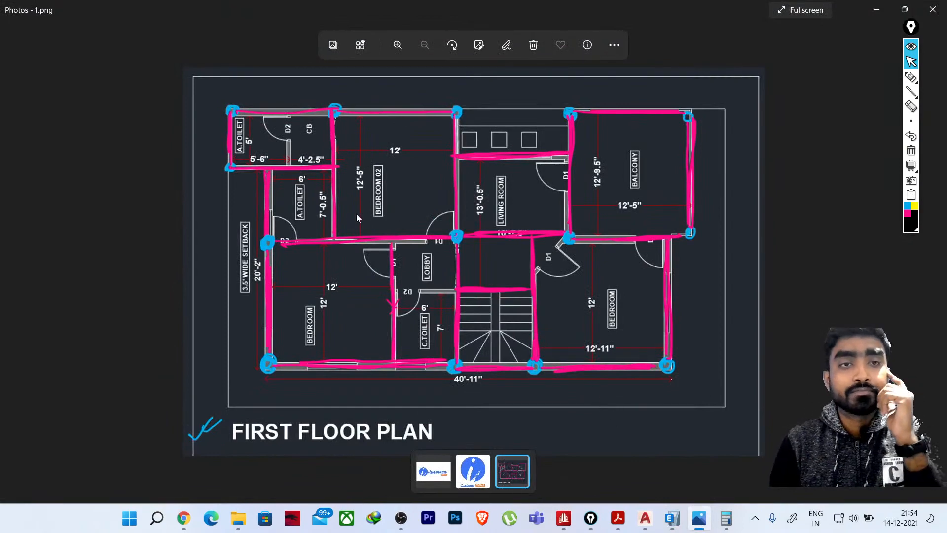
pyautogui.click(876, 10)
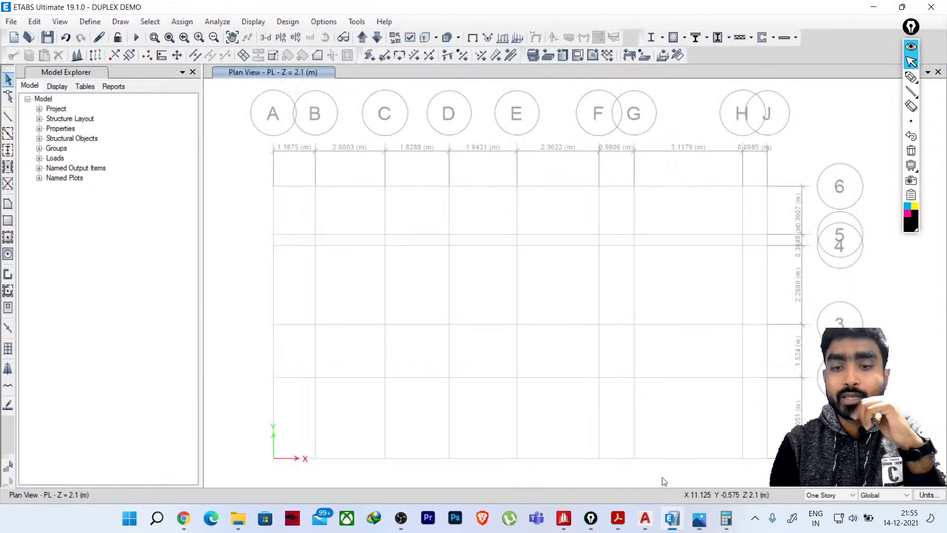
pyautogui.moveTo(645, 518)
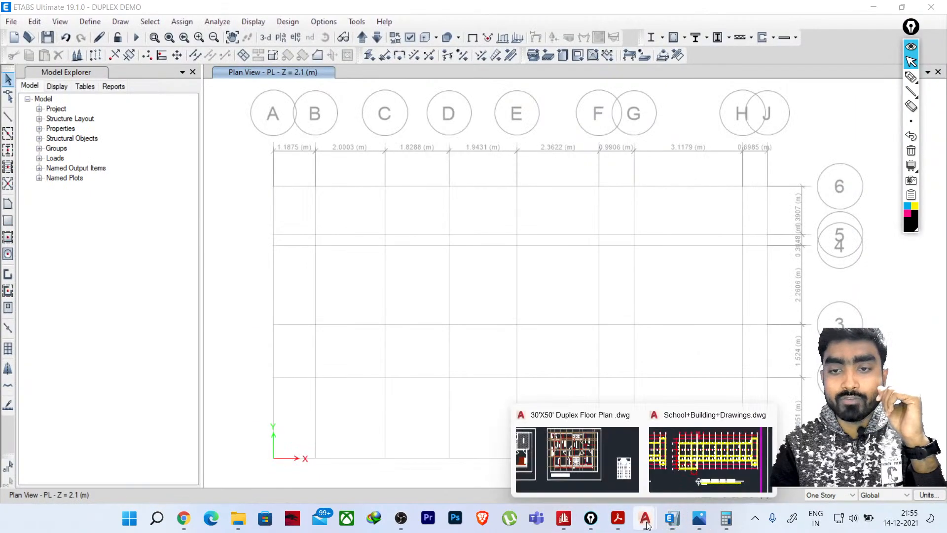
pyautogui.click(579, 464)
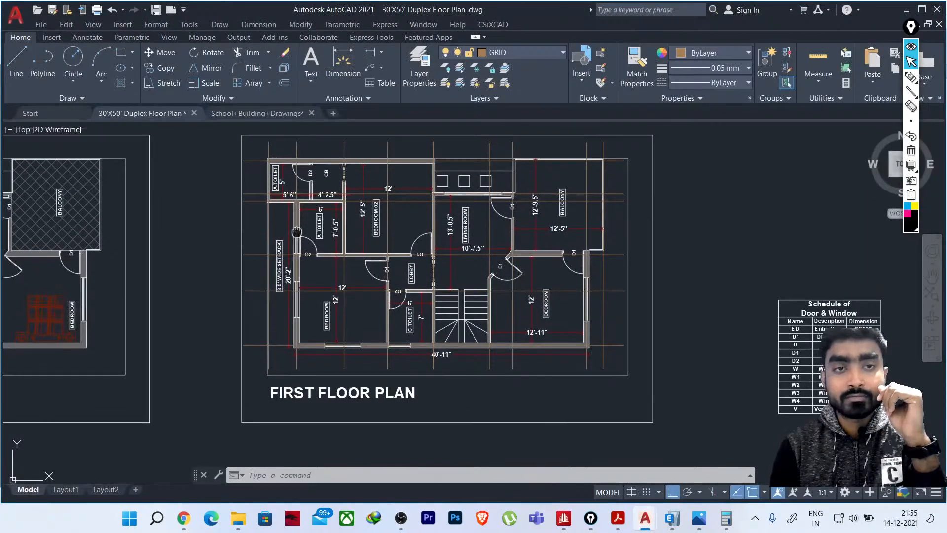
# Examine the first floor plan's walls, rooms and grid line intersections to decide the column positions
pyautogui.scroll(4, 275, 202)
pyautogui.scroll(-2, 275, 202)
pyautogui.moveTo(283, 283); pyautogui.dragTo(257, 178, button='middle')
pyautogui.moveTo(254, 368); pyautogui.dragTo(254, 412, button='middle')
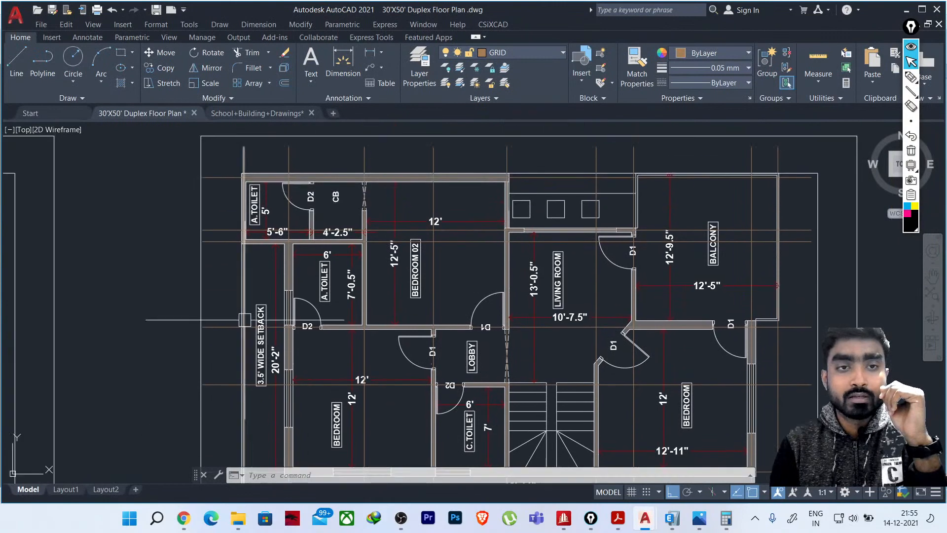
pyautogui.scroll(2, 240, 242)
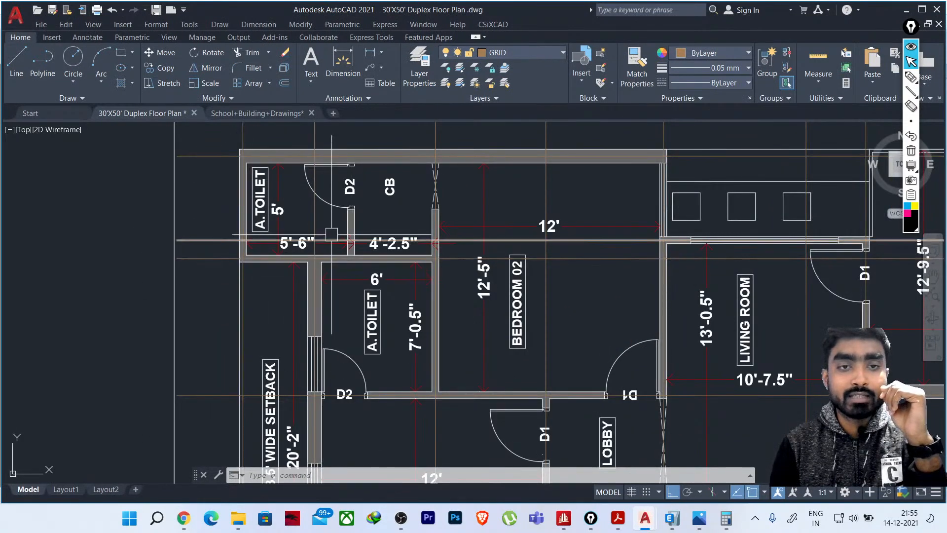
pyautogui.scroll(-2, 331, 233)
pyautogui.moveTo(661, 272); pyautogui.dragTo(626, 240, button='middle')
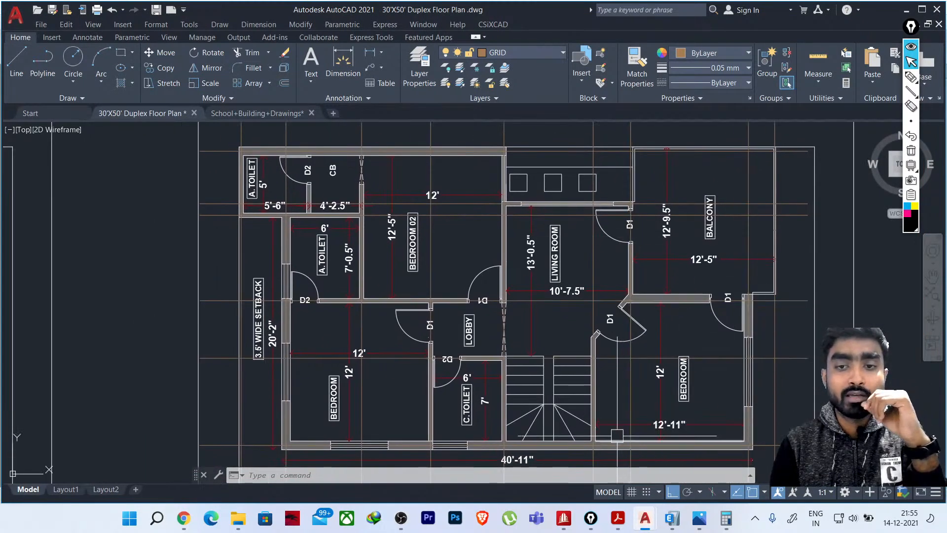
pyautogui.scroll(2, 512, 166)
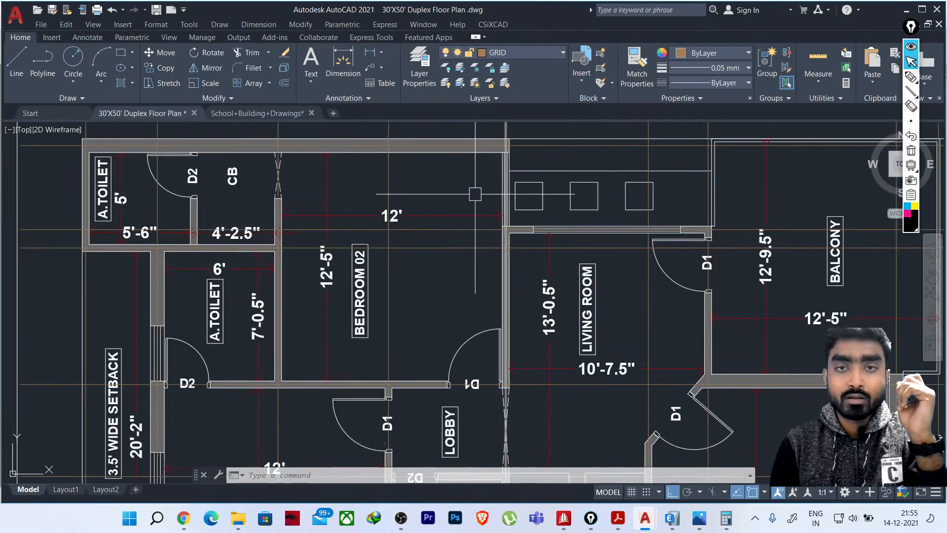
pyautogui.moveTo(280, 200); pyautogui.dragTo(436, 132, button='middle')
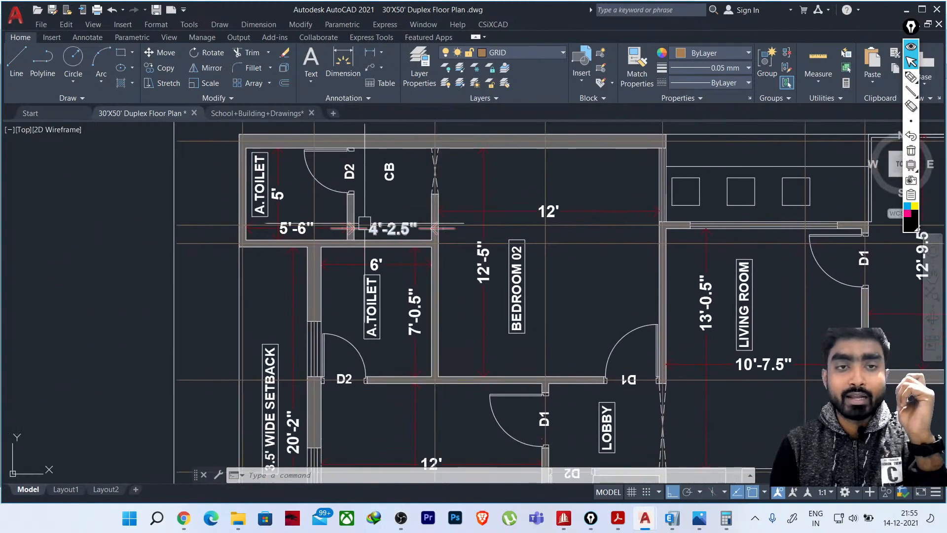
pyautogui.scroll(-2, 436, 132)
pyautogui.scroll(-1, 641, 277)
pyautogui.moveTo(677, 293); pyautogui.dragTo(560, 285, button='middle')
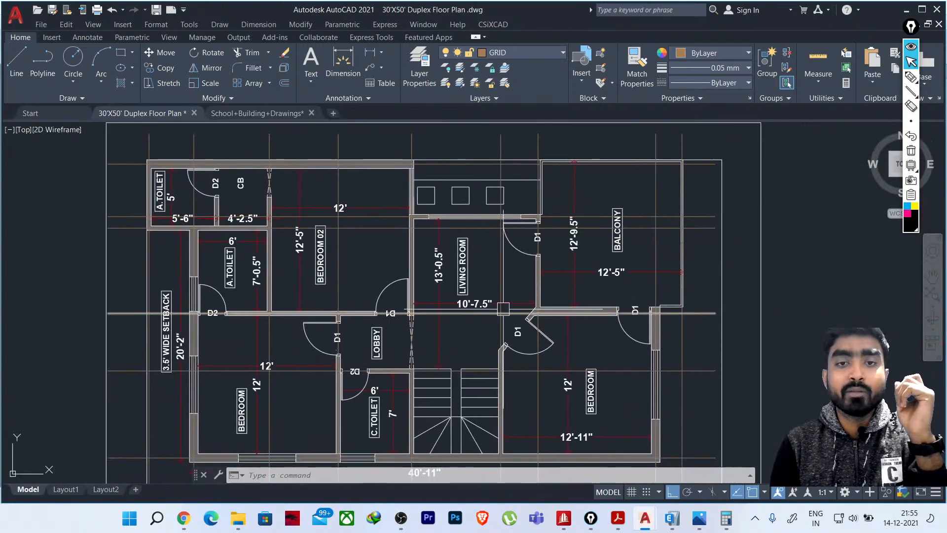
pyautogui.moveTo(359, 327); pyautogui.dragTo(398, 318, button='middle')
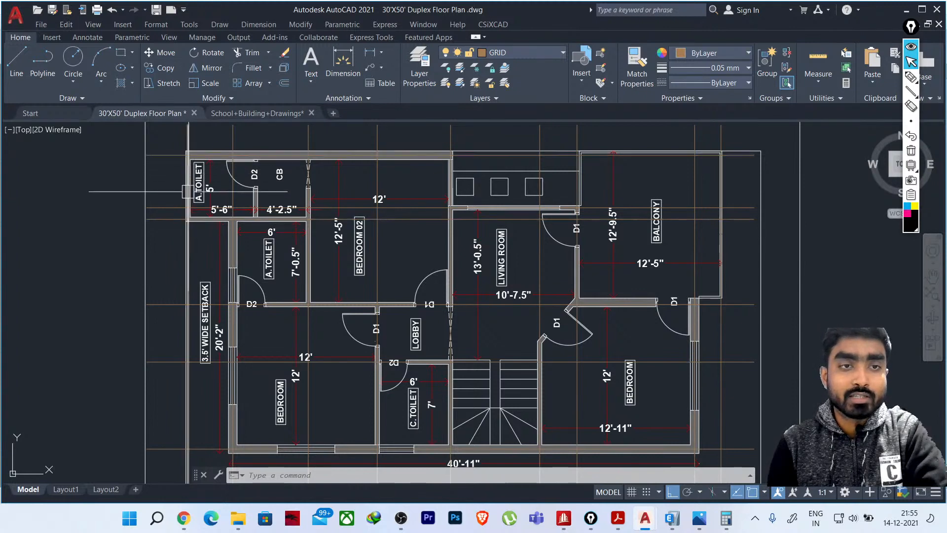
pyautogui.moveTo(258, 311)
pyautogui.mouseDown(button='middle')
pyautogui.moveTo(275, 236)
pyautogui.moveTo(259, 299)
pyautogui.moveTo(282, 289)
pyautogui.mouseUp(button='middle')
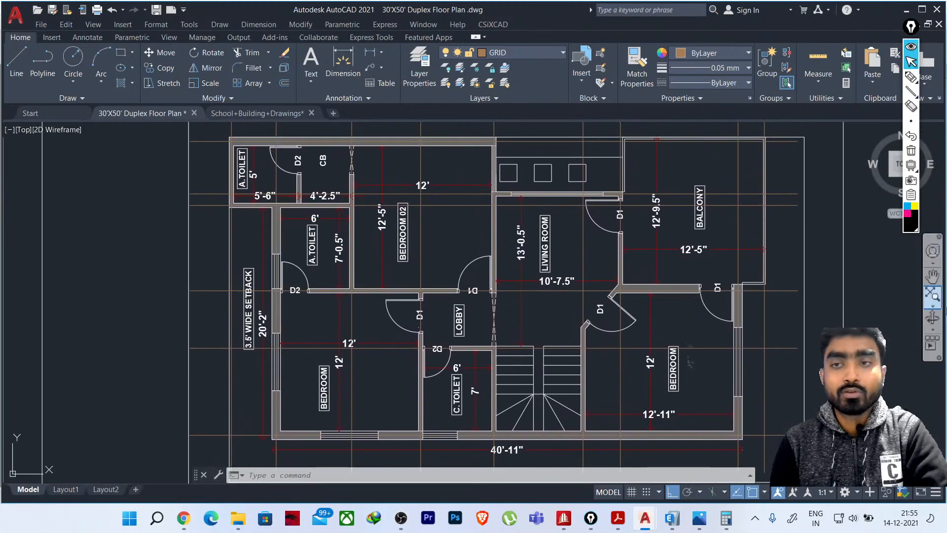
# With a blue annotation pen, circle column positions at the corner A.Toilet's two outer corners and the adjacent setback-side bedroom's two outer corners
pyautogui.click(909, 206)
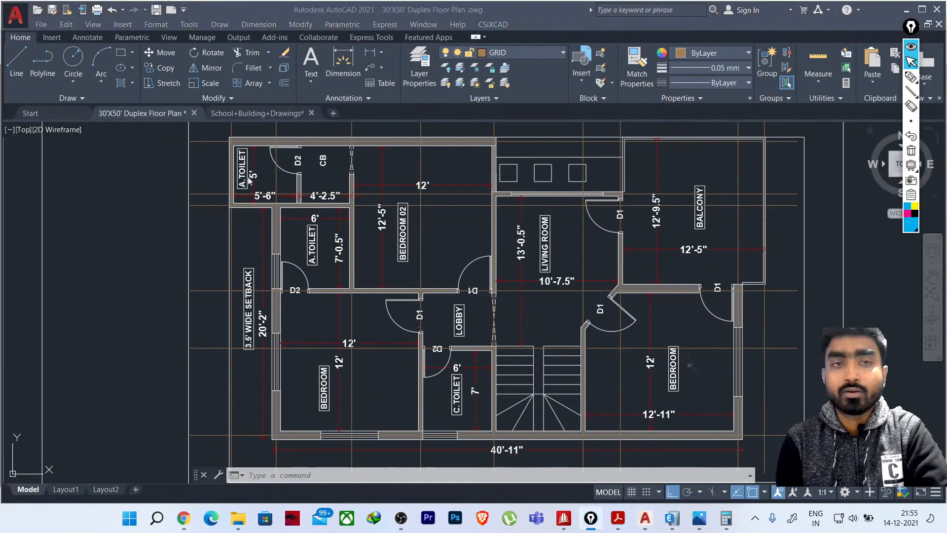
pyautogui.click(911, 77)
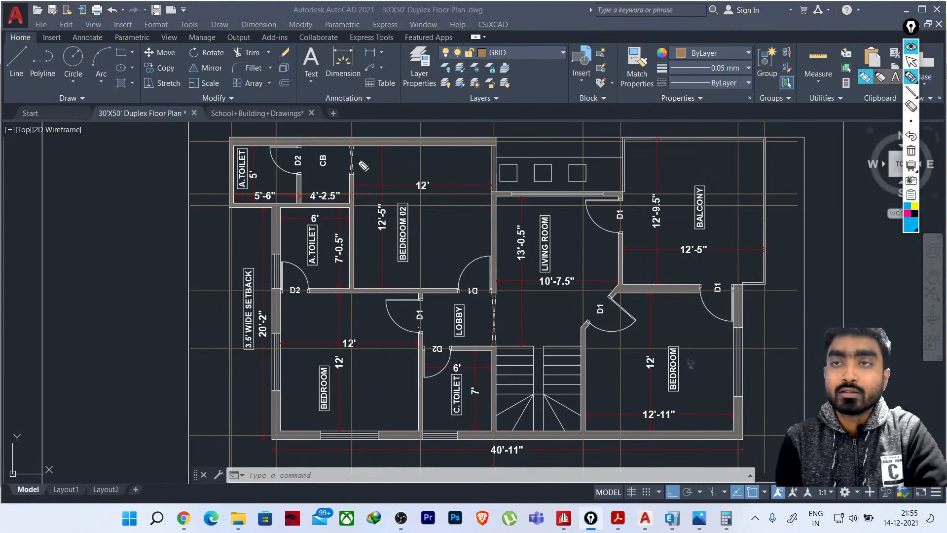
pyautogui.moveTo(232, 139); pyautogui.dragTo(229, 142)
pyautogui.moveTo(233, 206); pyautogui.dragTo(230, 208)
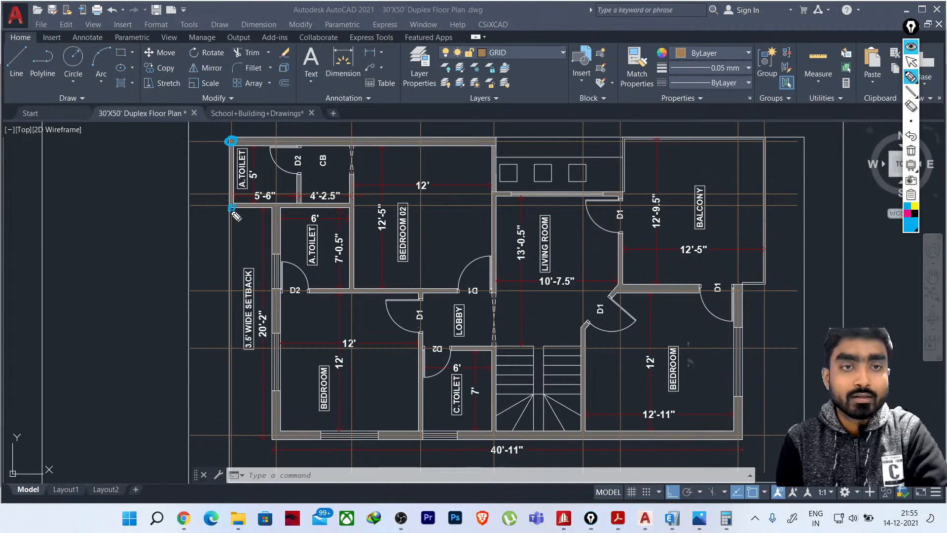
pyautogui.moveTo(278, 292); pyautogui.dragTo(276, 295)
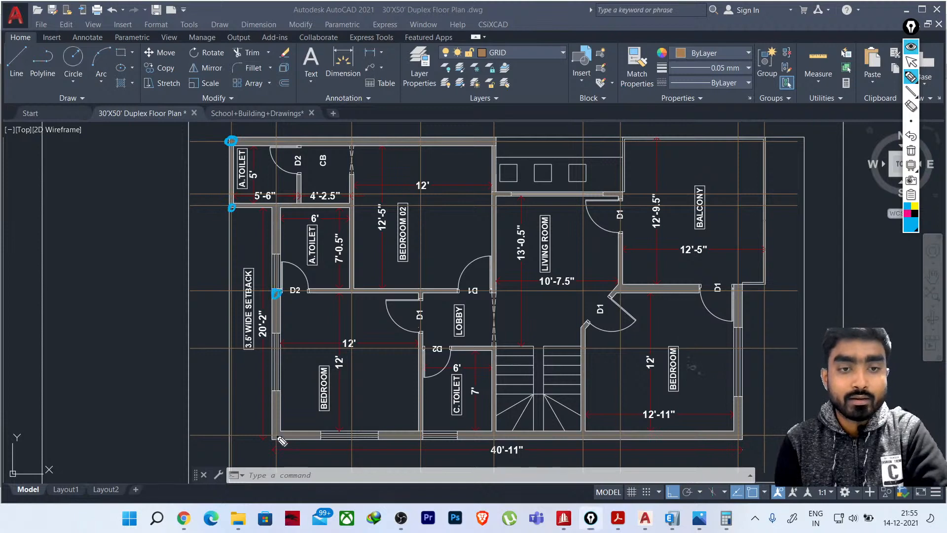
pyautogui.moveTo(279, 434); pyautogui.dragTo(276, 438)
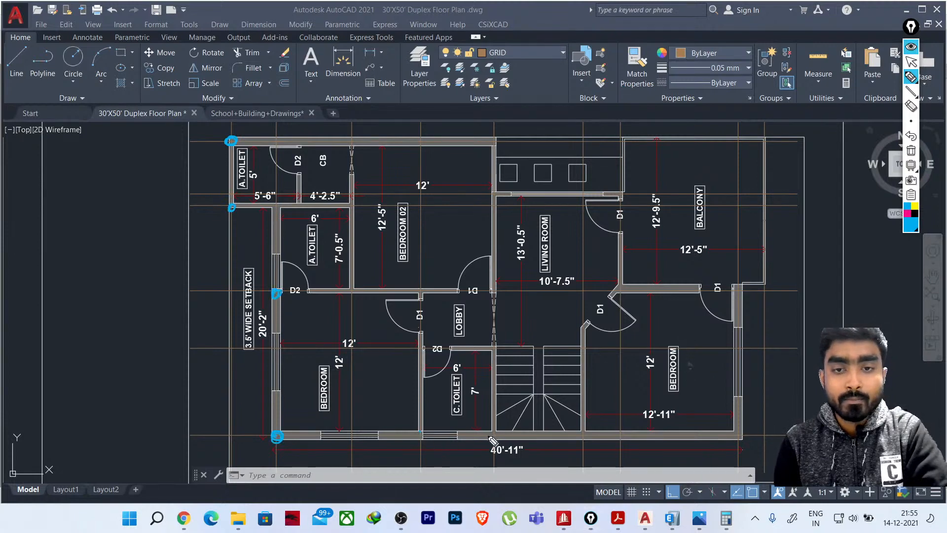
# Circle column positions at the C.Toilet–staircase outer wall junction, the Bedroom 02–living room corner and the living room–balcony–bedroom corner
pyautogui.moveTo(495, 433); pyautogui.dragTo(491, 437)
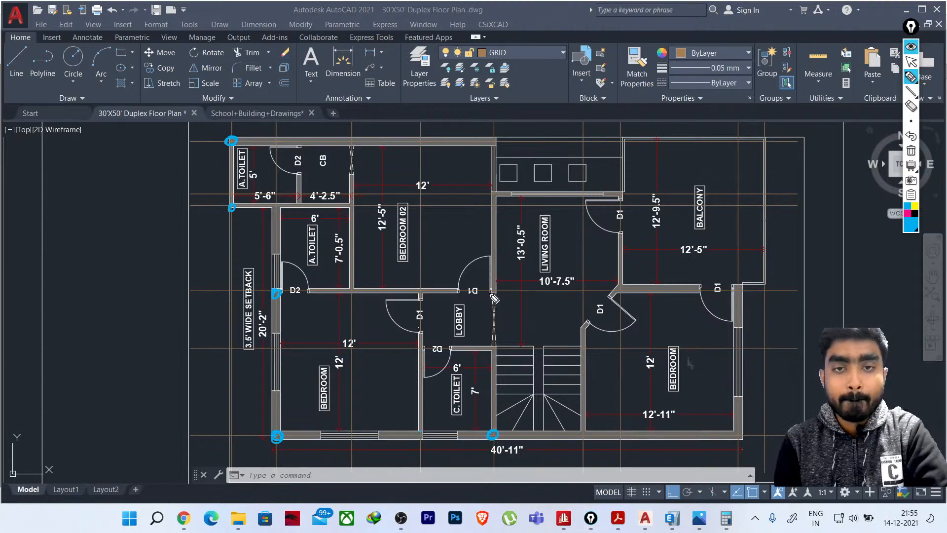
pyautogui.moveTo(490, 294); pyautogui.dragTo(492, 290)
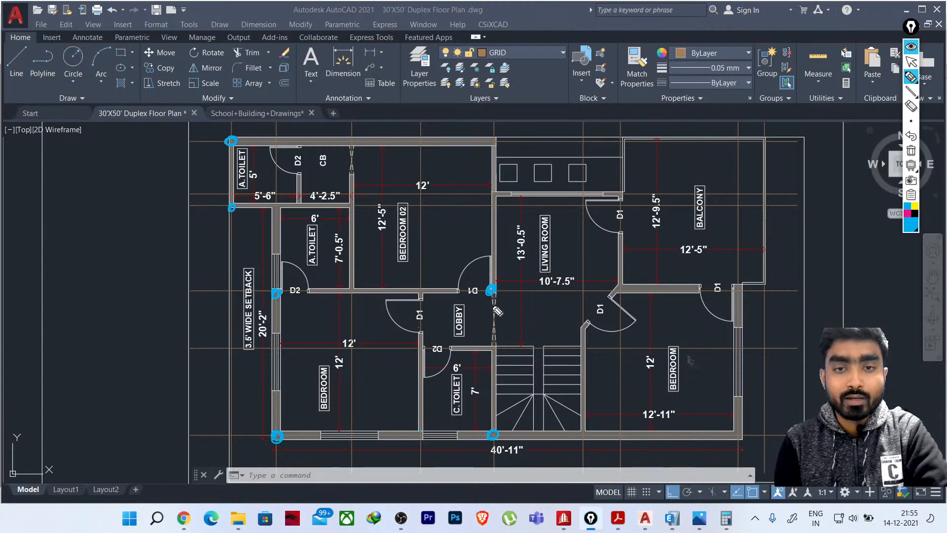
pyautogui.moveTo(626, 286); pyautogui.dragTo(622, 291)
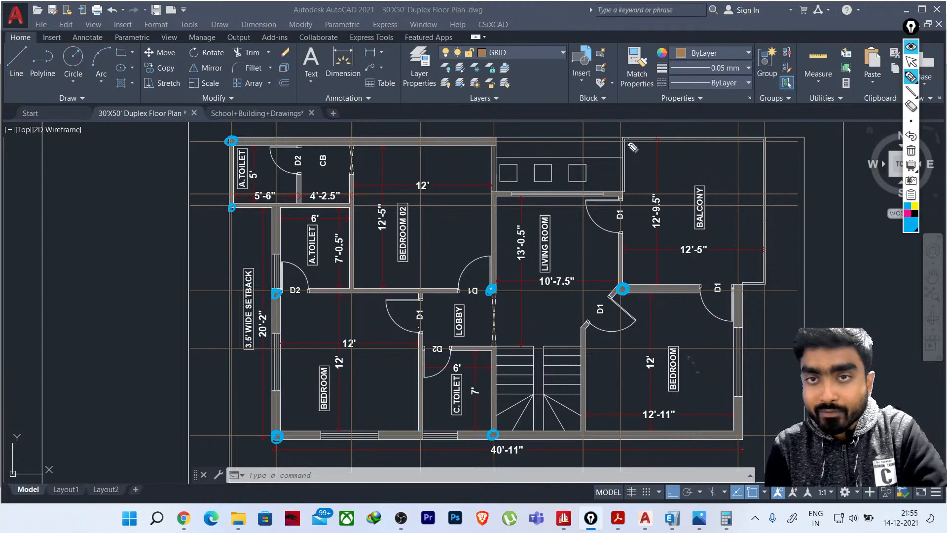
# Circle column positions at the balcony's two outer-edge grid points and the adjacent 12'-11" bedroom's two outer corners
pyautogui.moveTo(626, 140); pyautogui.dragTo(624, 145)
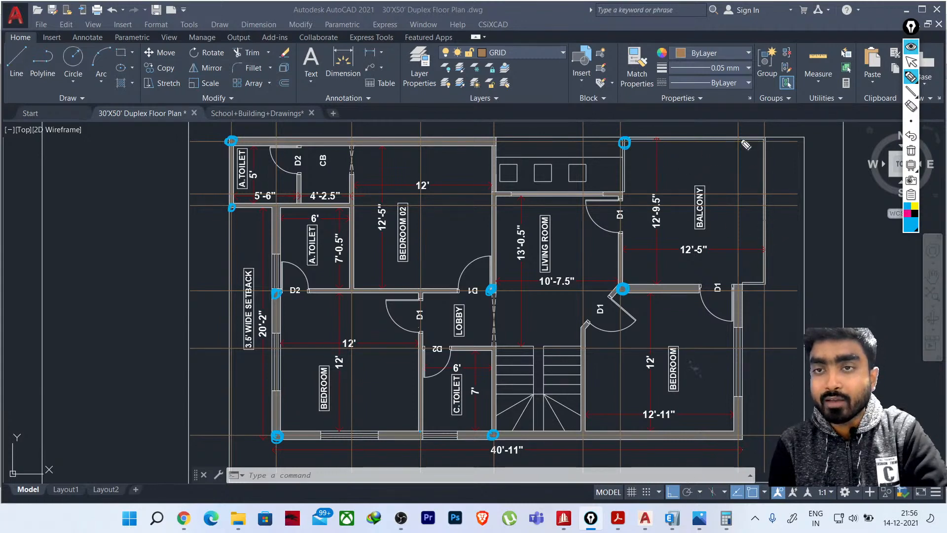
pyautogui.moveTo(736, 138); pyautogui.dragTo(744, 146)
pyautogui.moveTo(740, 285); pyautogui.dragTo(743, 294)
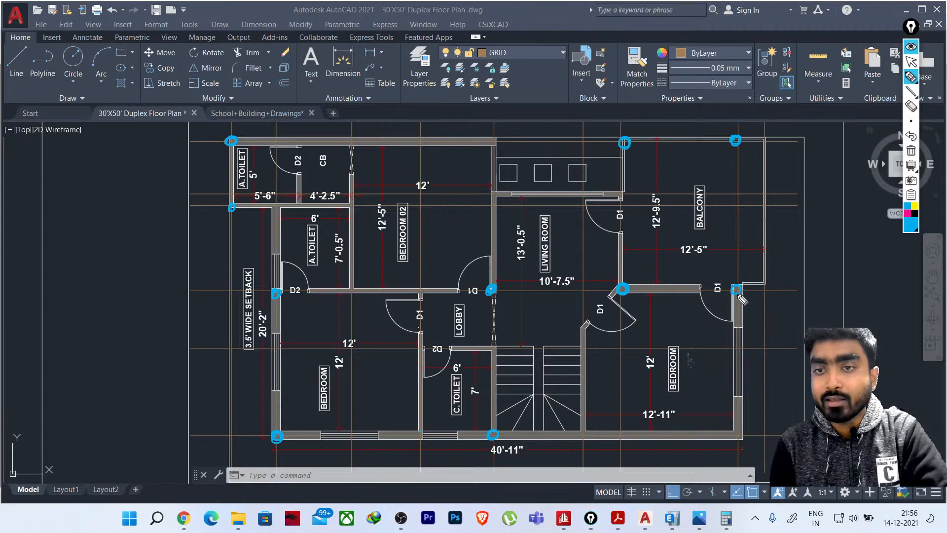
pyautogui.moveTo(740, 433)
pyautogui.mouseDown()
pyautogui.moveTo(746, 439)
pyautogui.moveTo(740, 431)
pyautogui.mouseUp()
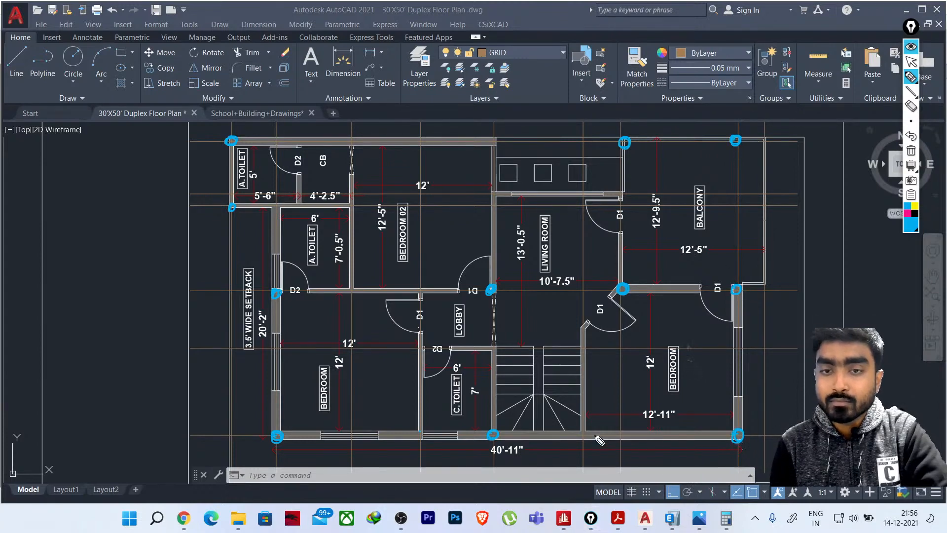
# Circle column positions at the staircase–bedroom outer wall junction, Bedroom 02's outer corner near the living room, and the CB–Bedroom 02 outer wall junction
pyautogui.moveTo(584, 436); pyautogui.dragTo(586, 429)
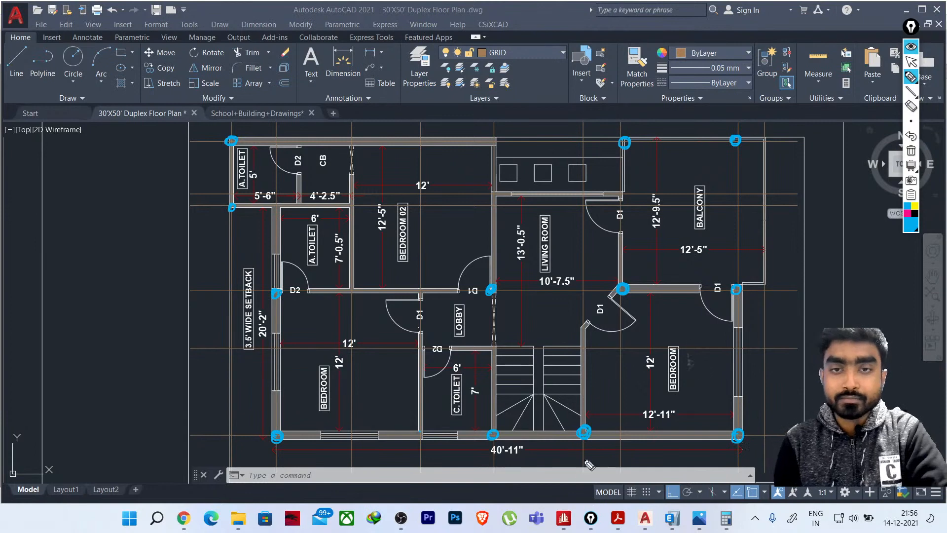
pyautogui.moveTo(490, 139); pyautogui.dragTo(502, 144)
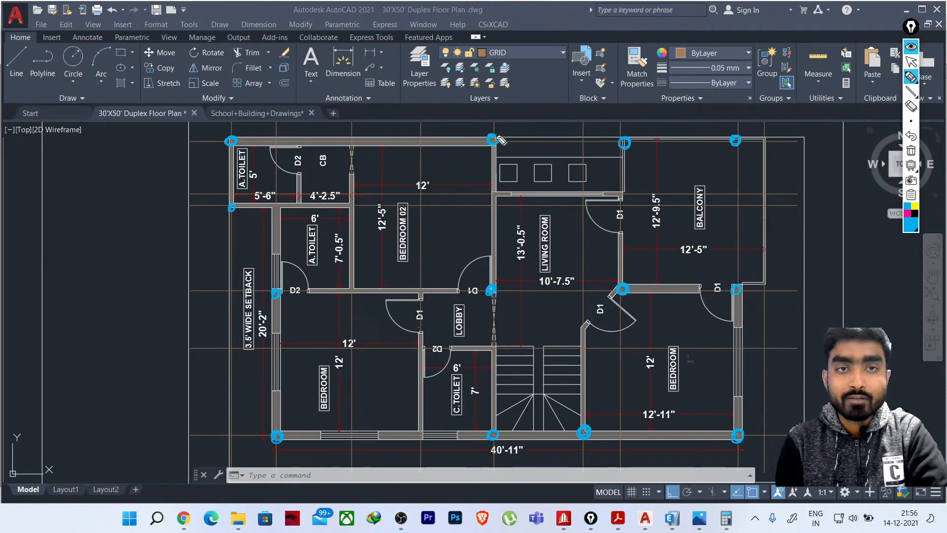
pyautogui.moveTo(351, 141); pyautogui.dragTo(351, 142)
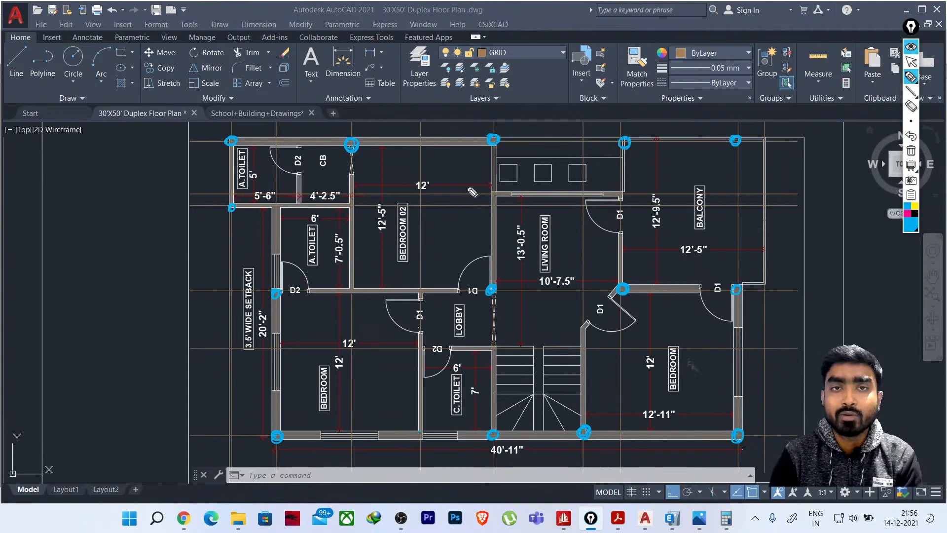
# Stop annotating, switch to the ETABS plan view of DUPLEX DEMO and hide the blue column markings
pyautogui.click(911, 77)
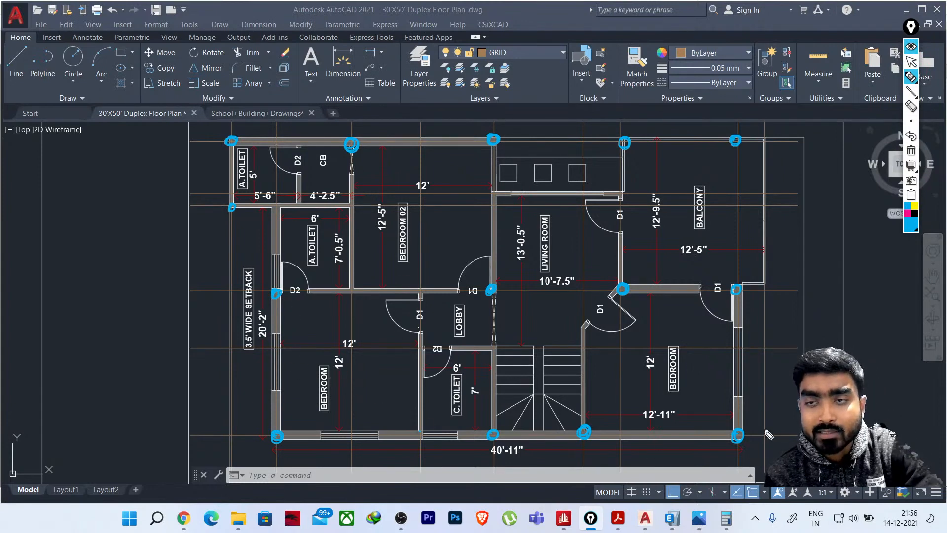
pyautogui.click(911, 62)
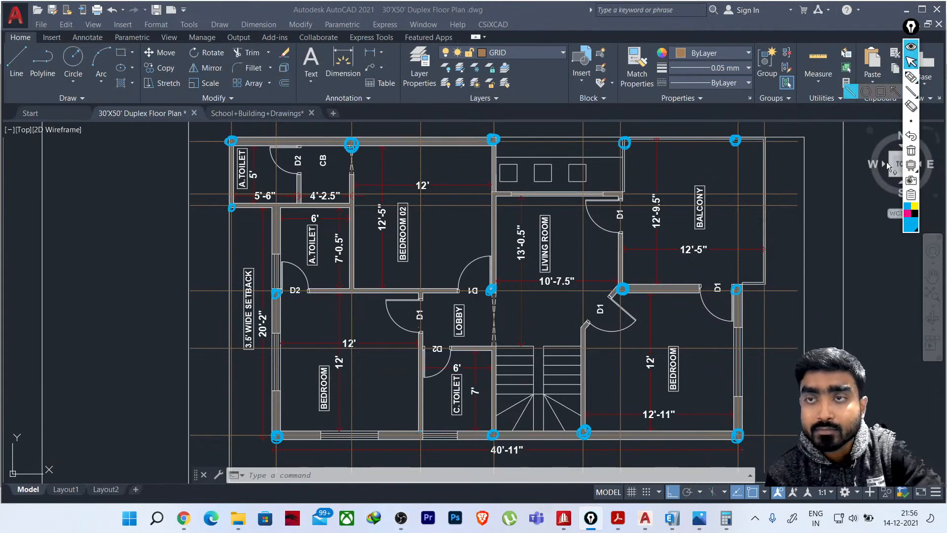
pyautogui.click(669, 520)
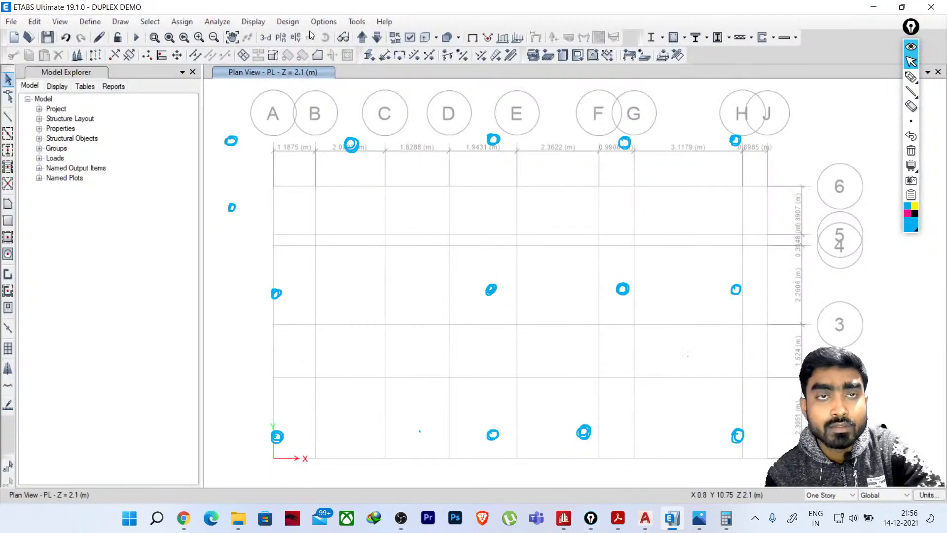
pyautogui.click(911, 48)
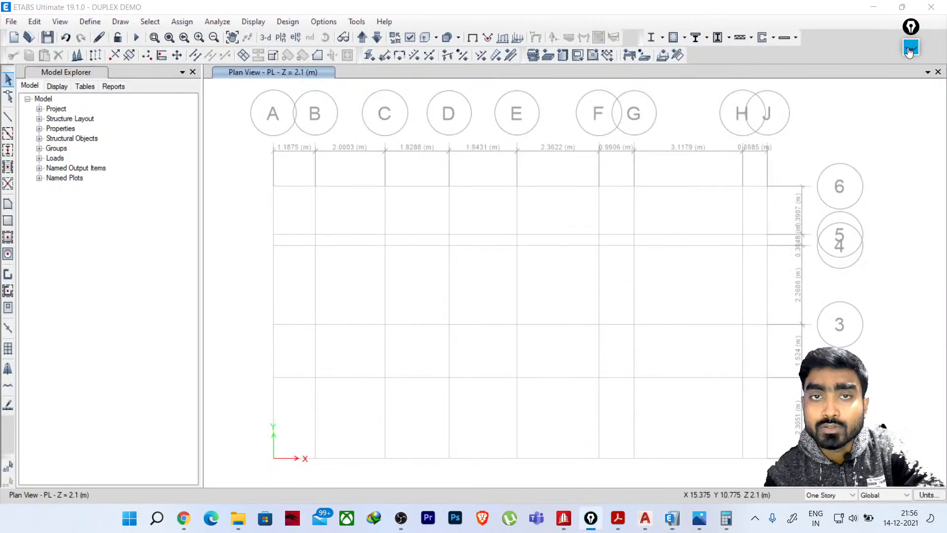
pyautogui.click(910, 48)
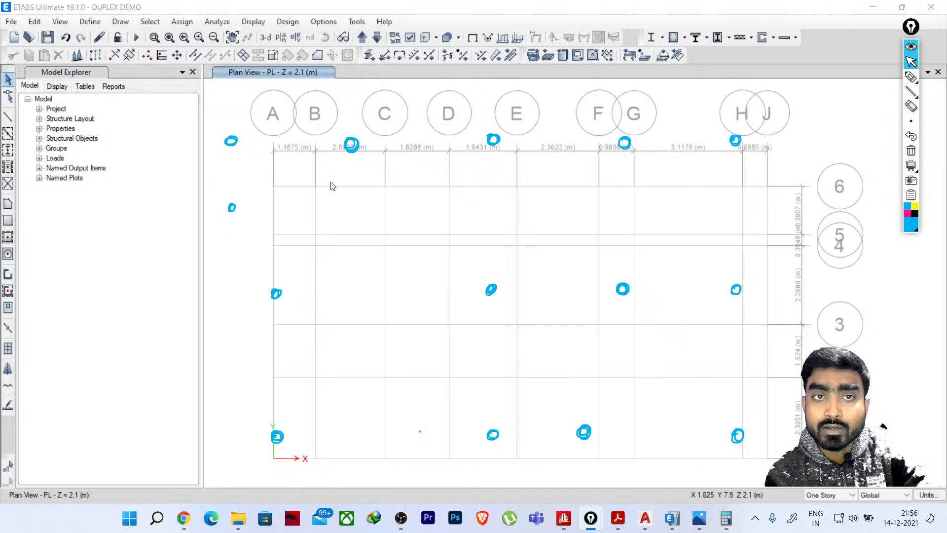
pyautogui.click(910, 48)
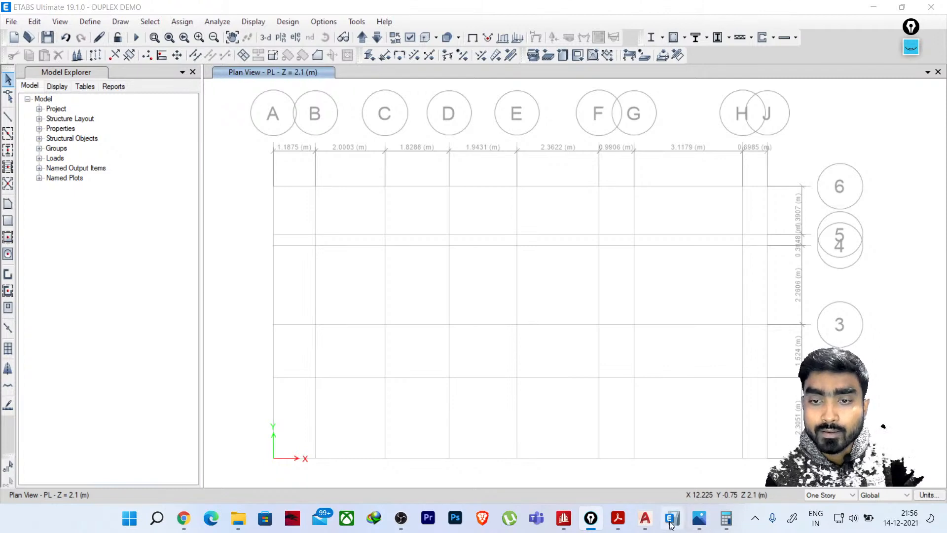
# Review the marked column positions on the AutoCAD floor plan, and return to ETABS with the markings hidden
pyautogui.moveTo(645, 518)
pyautogui.click(594, 487)
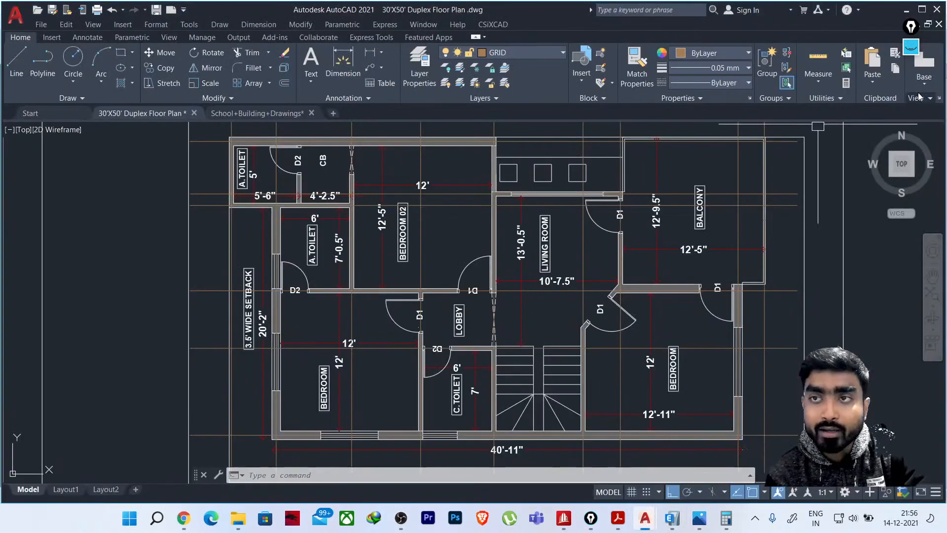
pyautogui.click(910, 47)
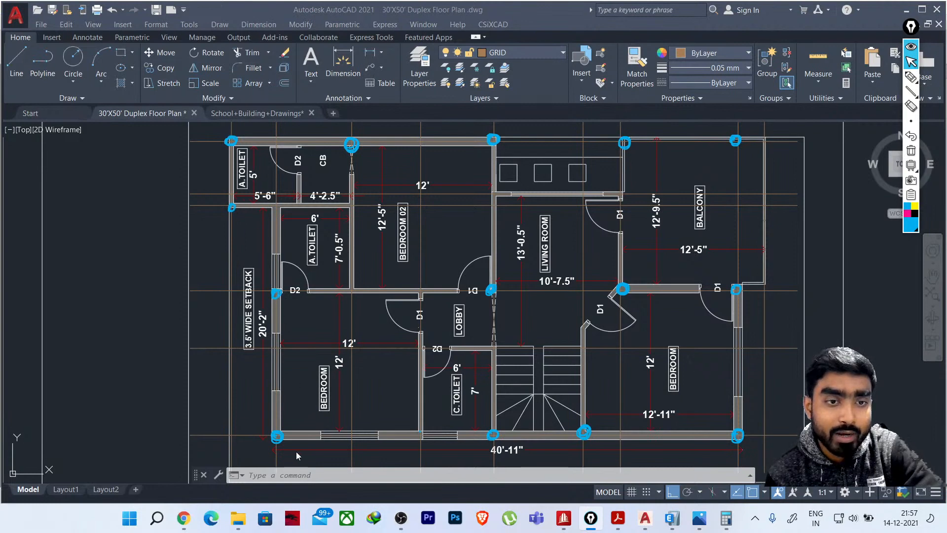
pyautogui.click(896, 17)
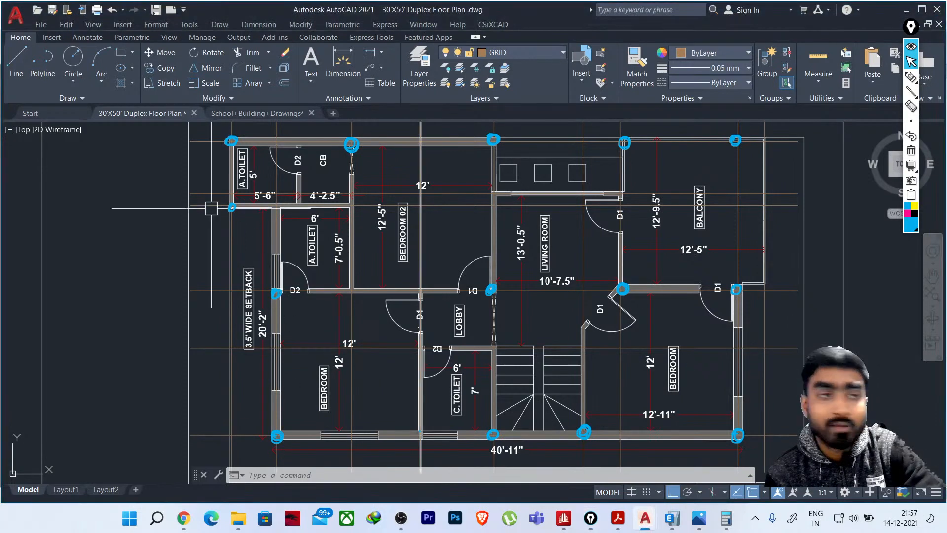
pyautogui.click(911, 47)
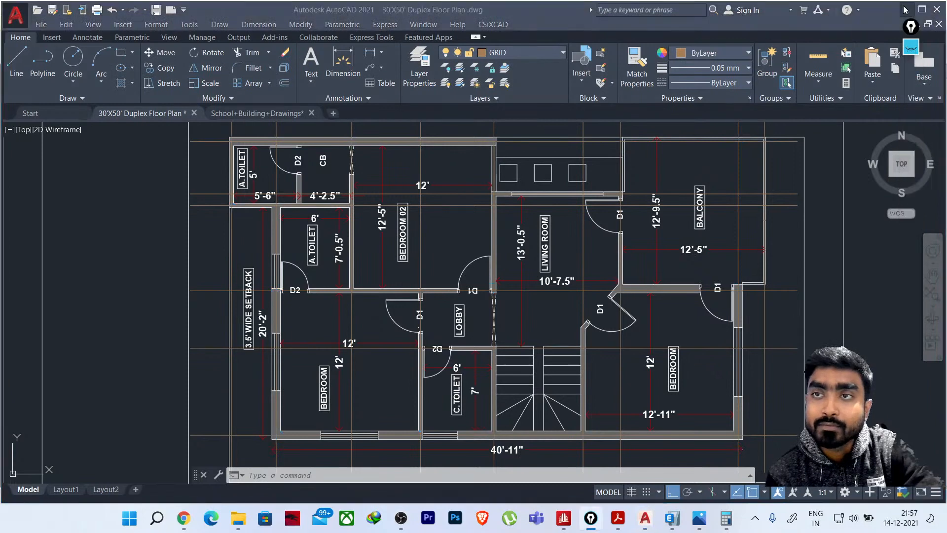
pyautogui.click(906, 10)
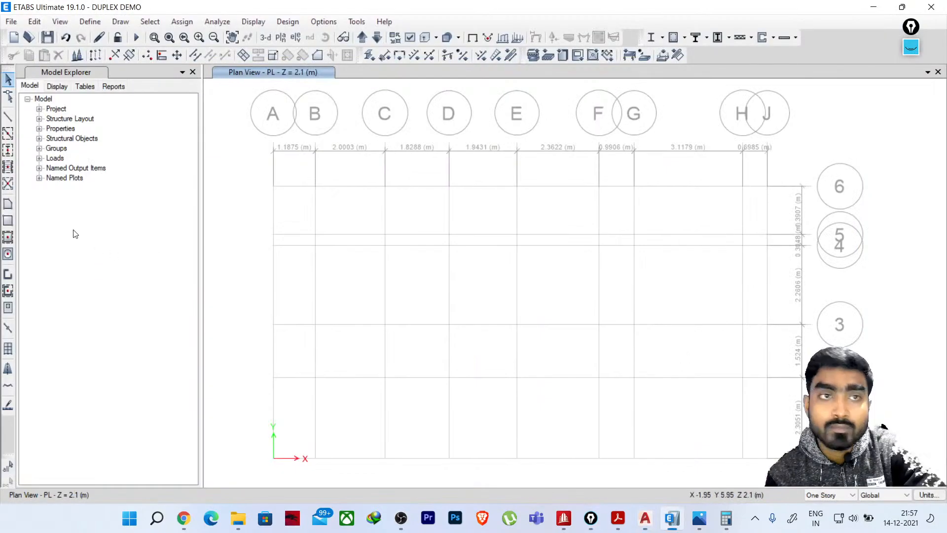
# Quick-draw columns with the C300X400 section at grid points A-6, A-4, B-3 and B-1
pyautogui.click(8, 149)
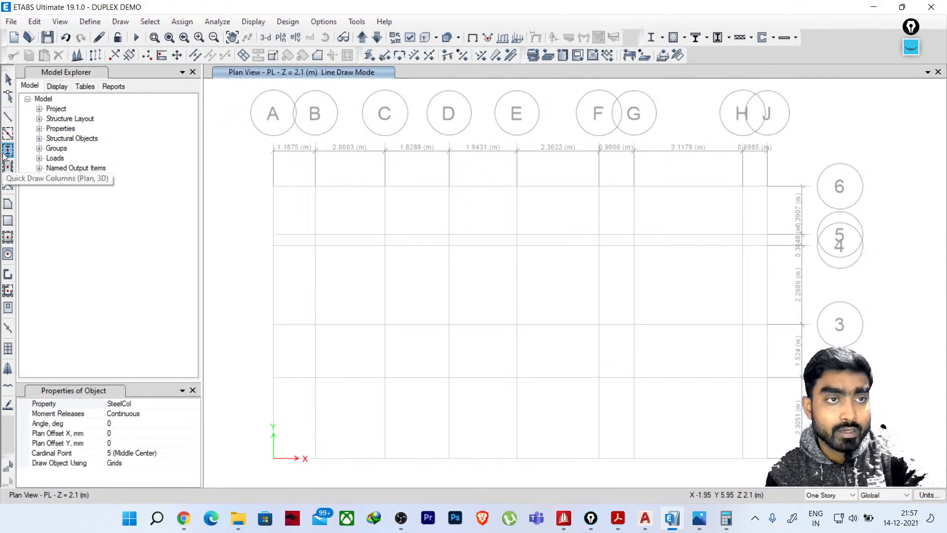
pyautogui.click(158, 403)
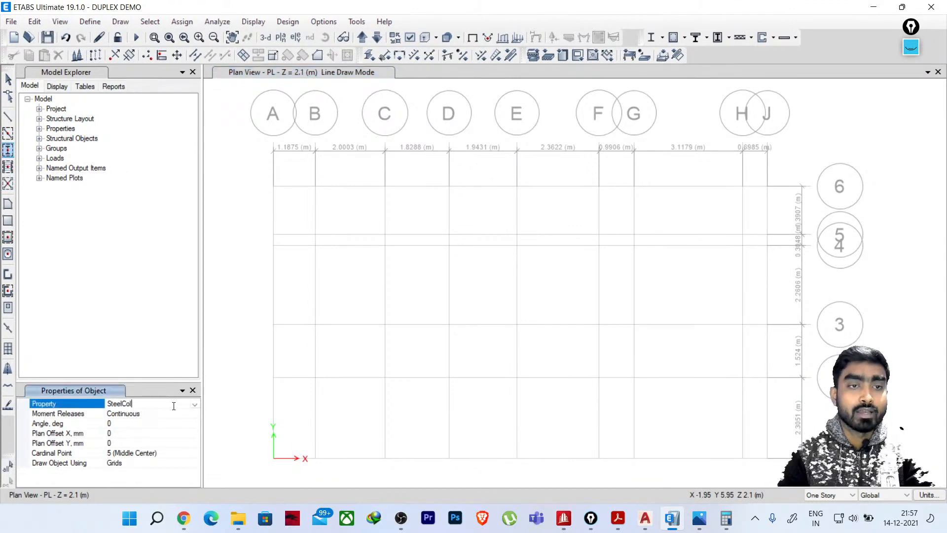
pyautogui.click(195, 404)
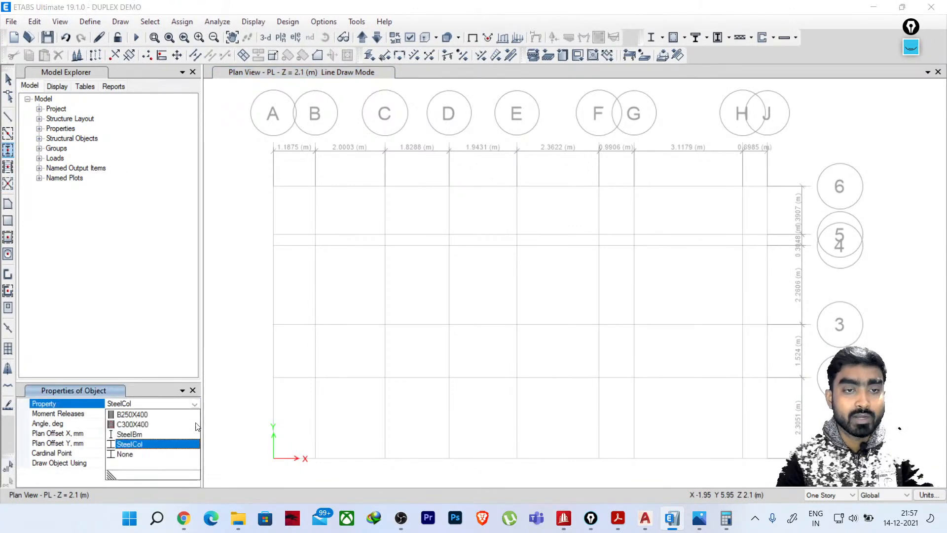
pyautogui.click(134, 425)
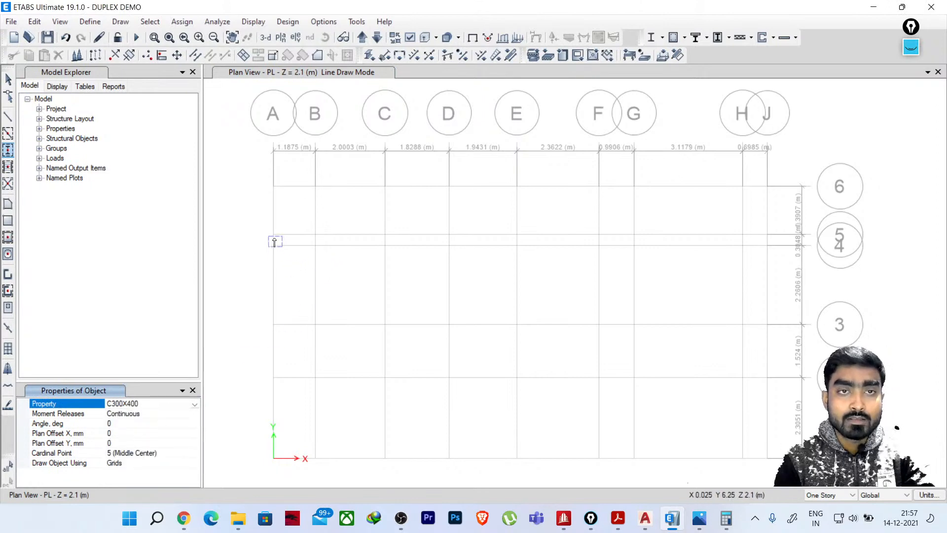
pyautogui.click(273, 185)
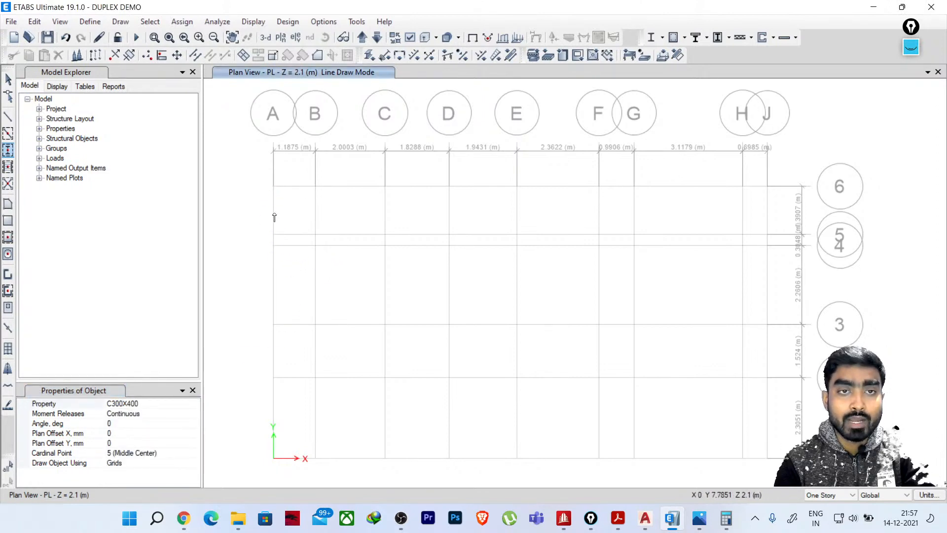
pyautogui.click(273, 245)
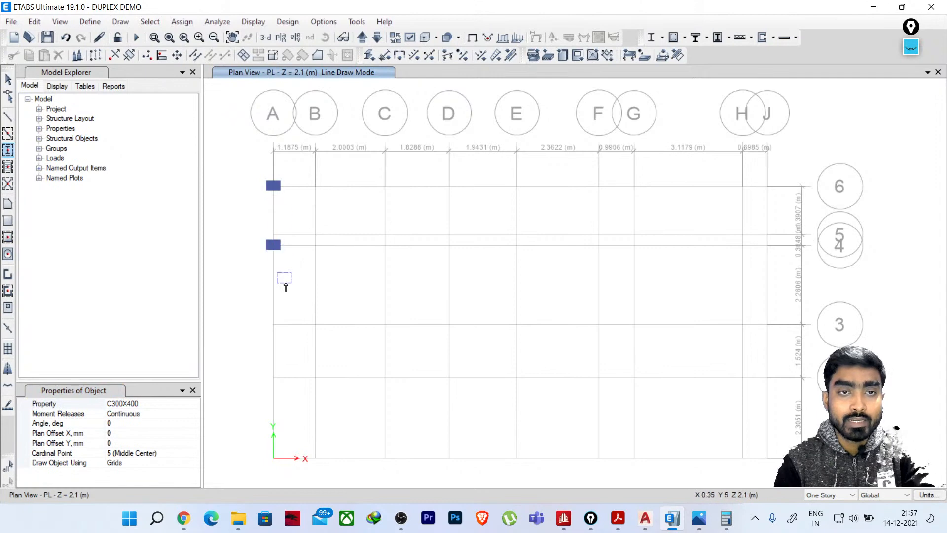
pyautogui.click(315, 325)
pyautogui.click(314, 458)
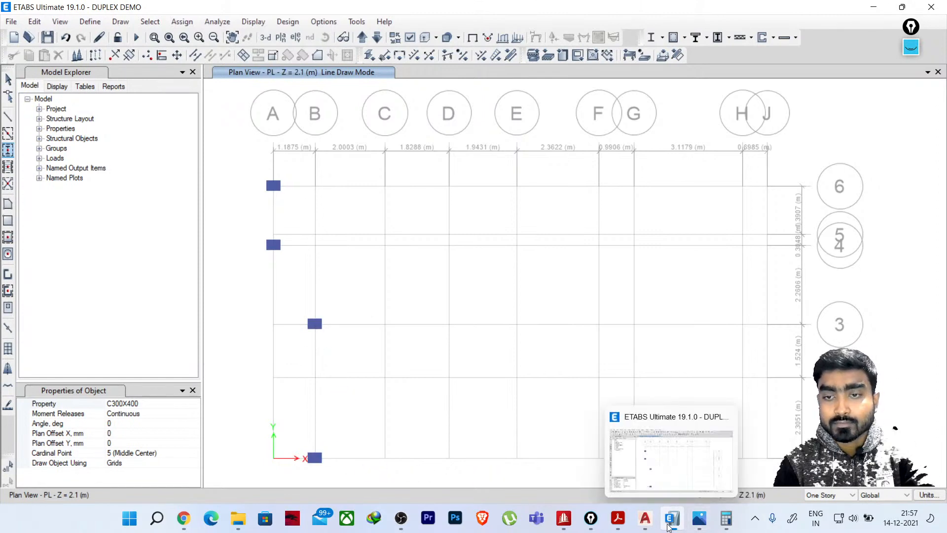
# Check the remaining marked column positions on the AutoCAD floor plan, and return to the ETABS plan view with the markings hidden
pyautogui.click(670, 524)
pyautogui.click(671, 524)
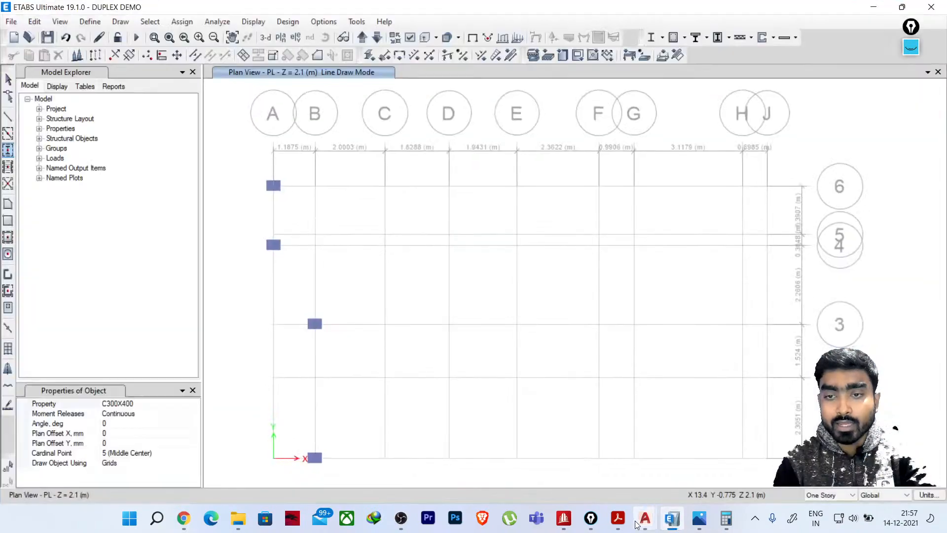
pyautogui.moveTo(644, 523)
pyautogui.click(578, 459)
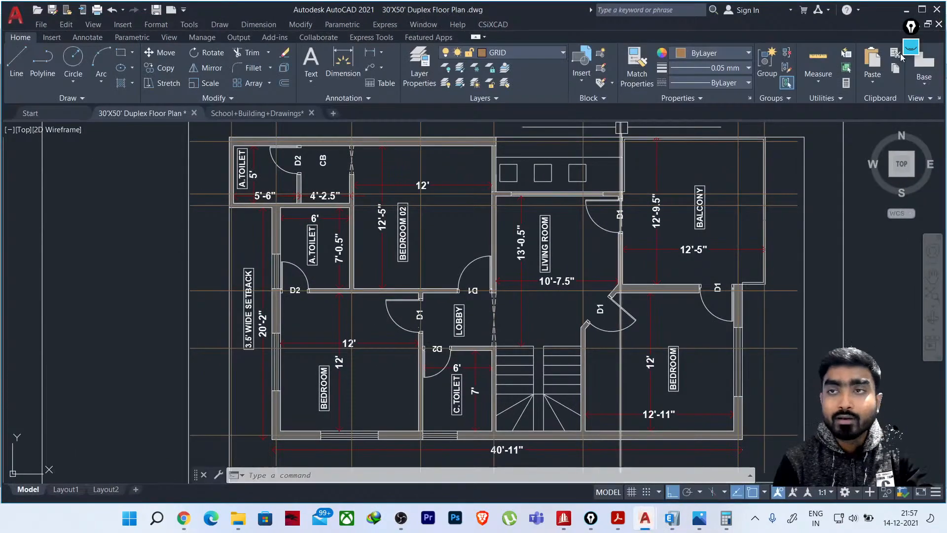
pyautogui.click(911, 47)
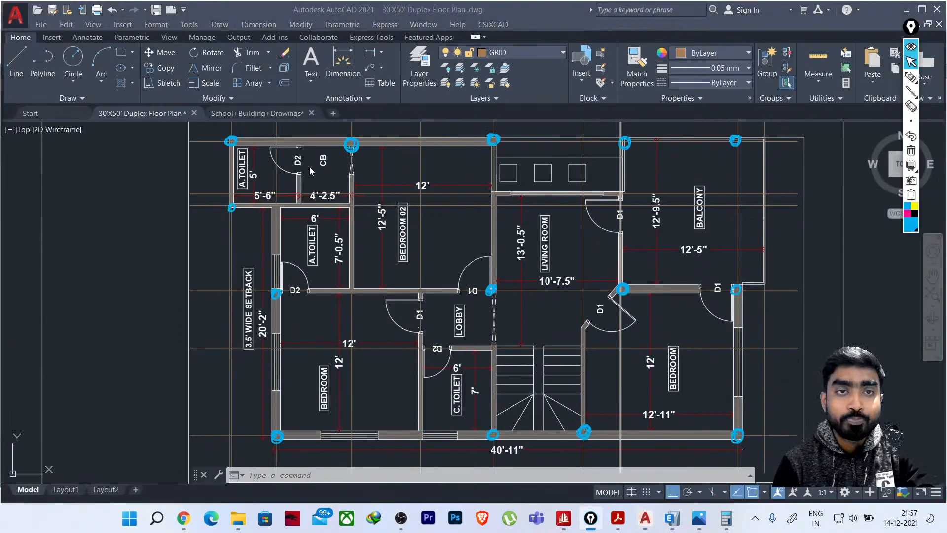
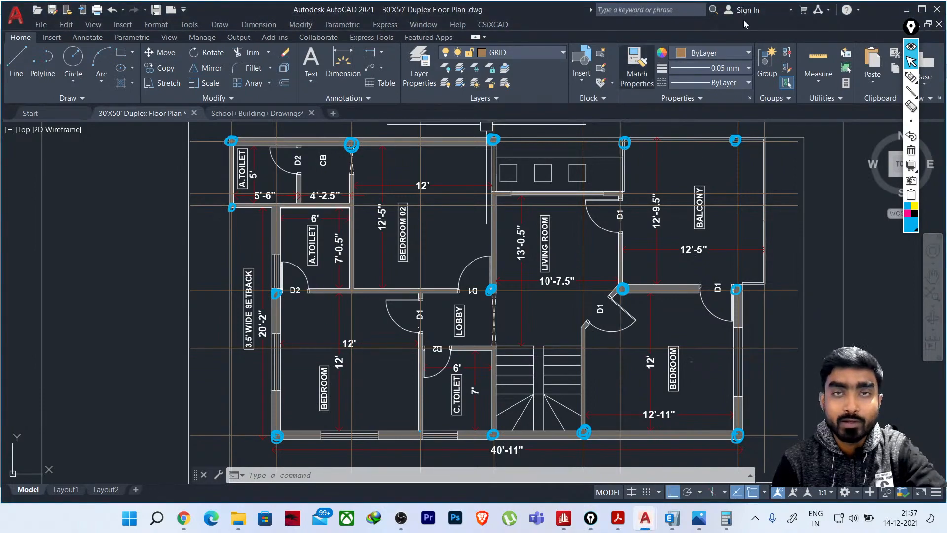
pyautogui.click(907, 10)
pyautogui.click(910, 47)
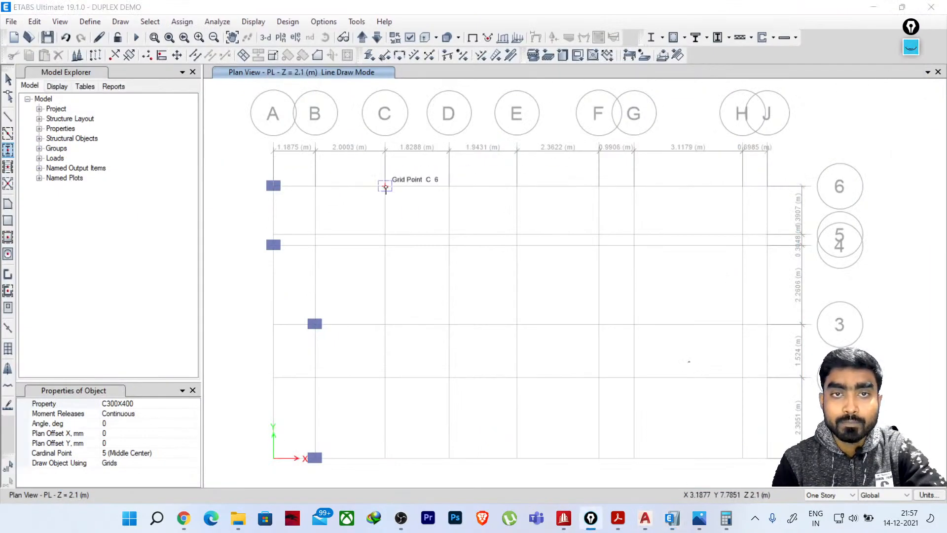
# Place C300X400 columns along grid line 6 at C, E, G and H, consulting the marked-up first floor plan image
pyautogui.click(385, 186)
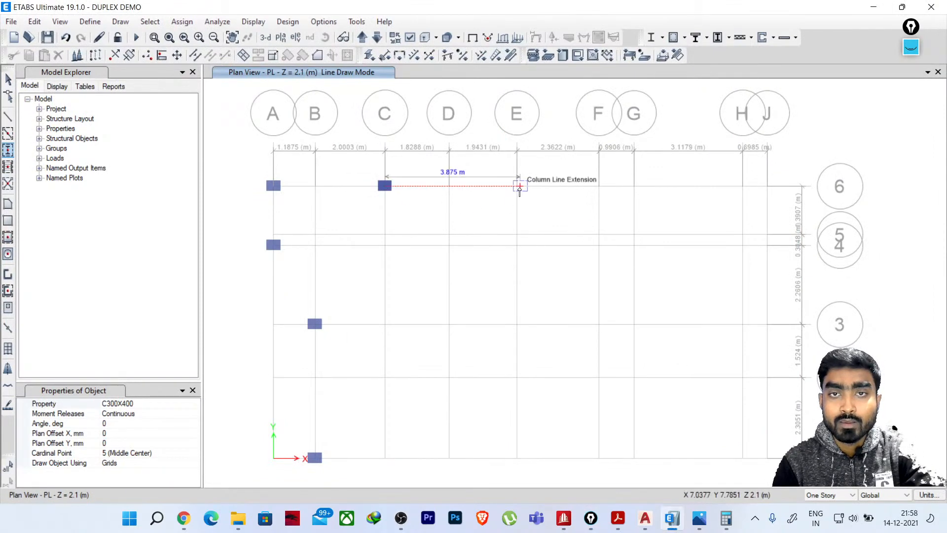
pyautogui.moveTo(645, 518)
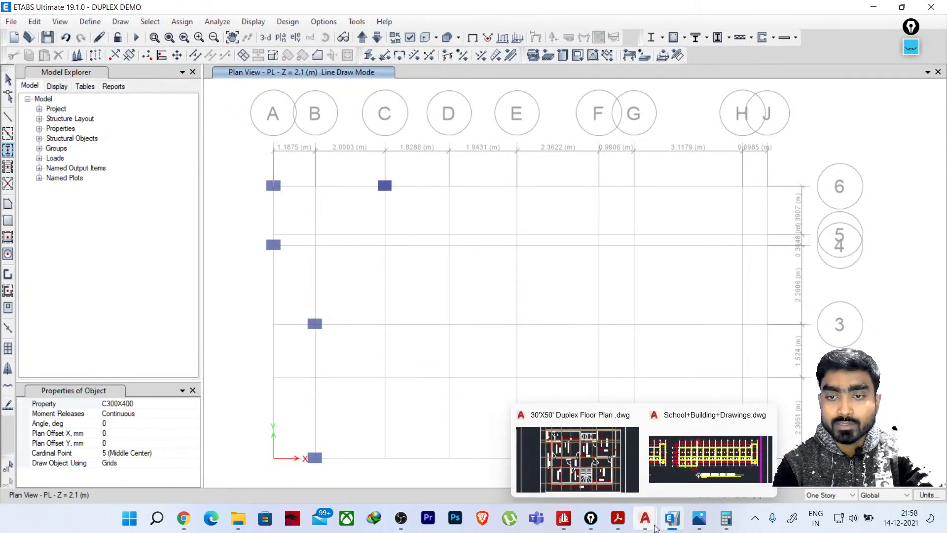
pyautogui.click(700, 519)
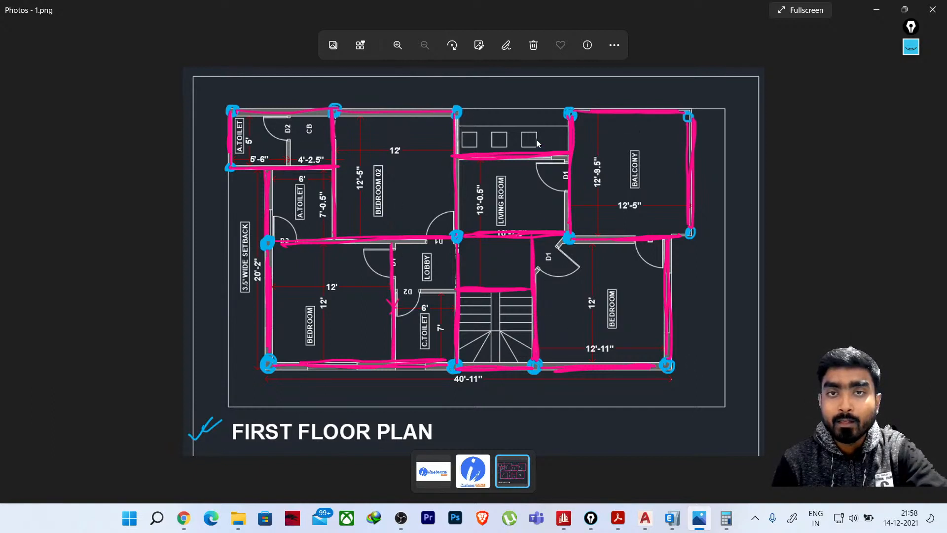
pyautogui.click(876, 11)
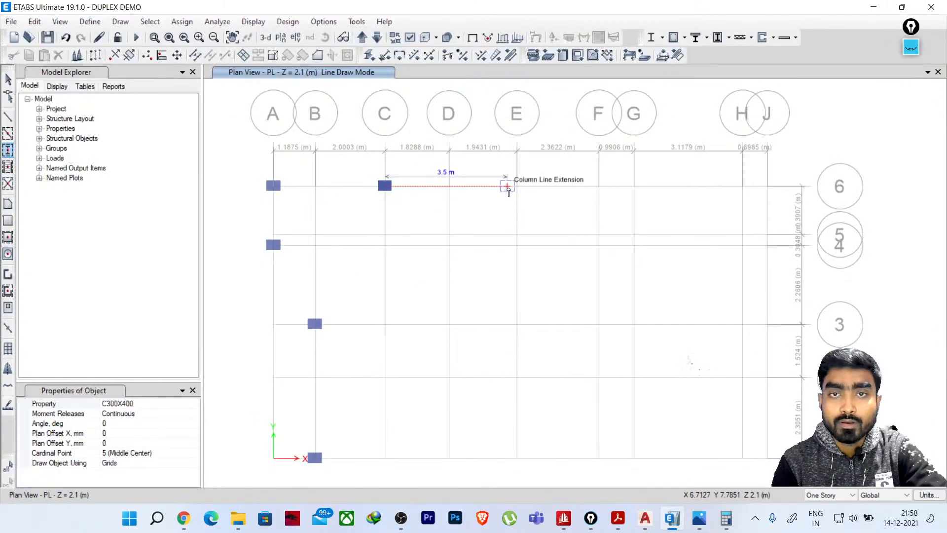
pyautogui.click(517, 186)
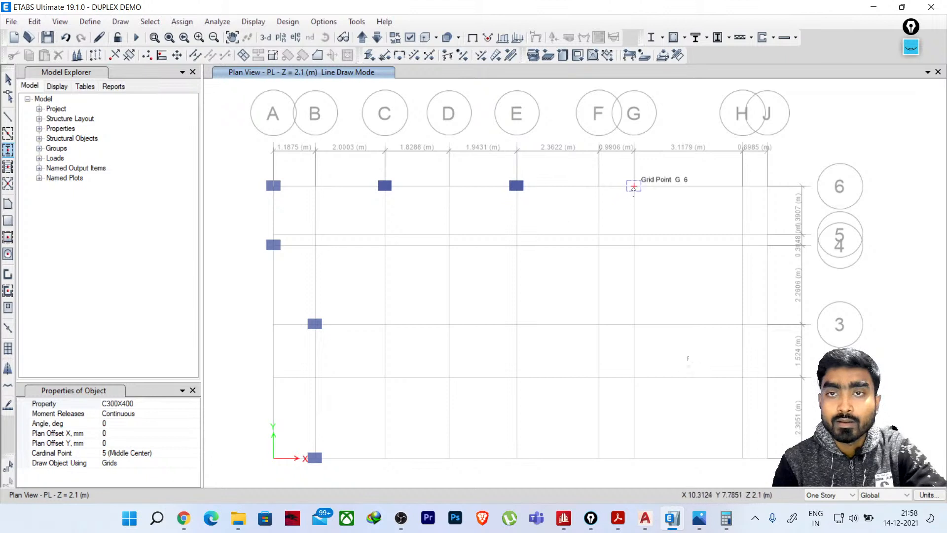
pyautogui.click(634, 186)
pyautogui.click(742, 186)
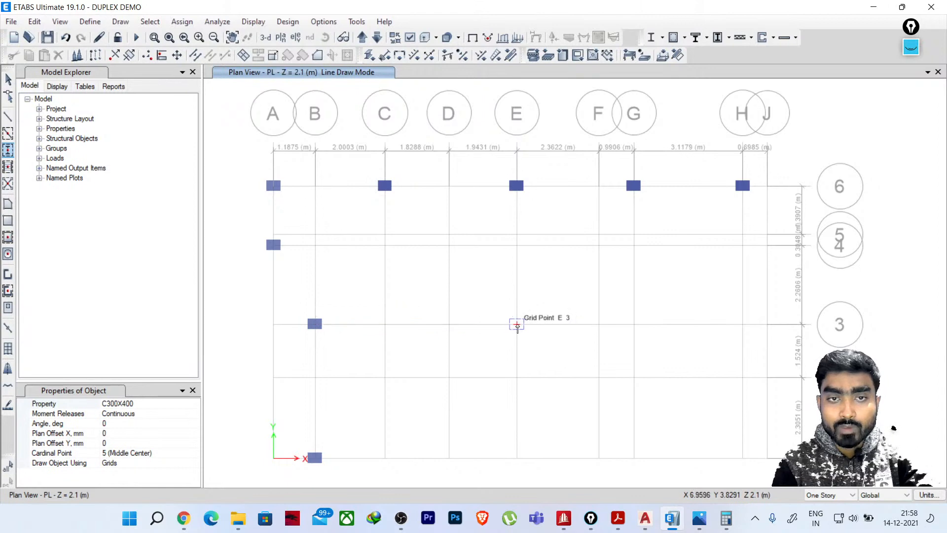
# Place C300X400 columns at grid points E-3, G-3, H-3 and E-1 in the plan view
pyautogui.click(517, 324)
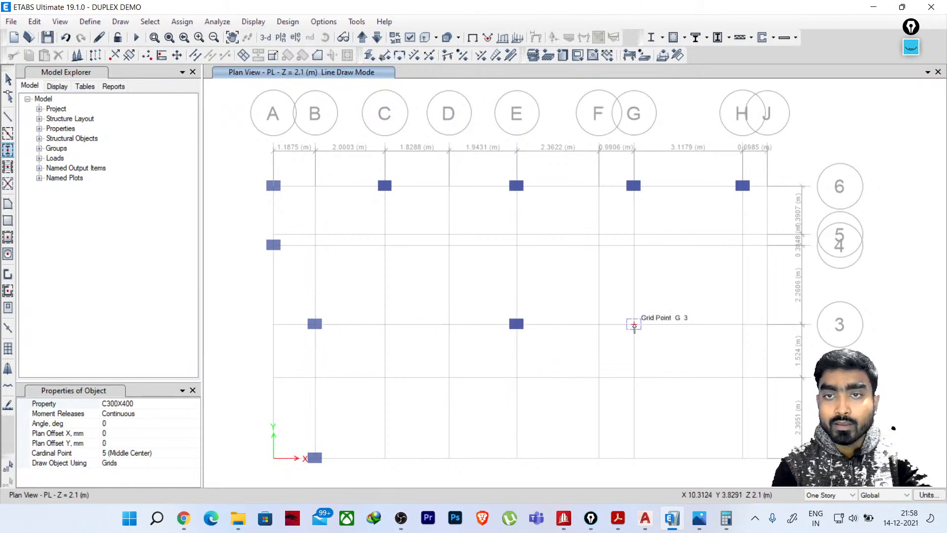
pyautogui.click(634, 324)
pyautogui.click(742, 324)
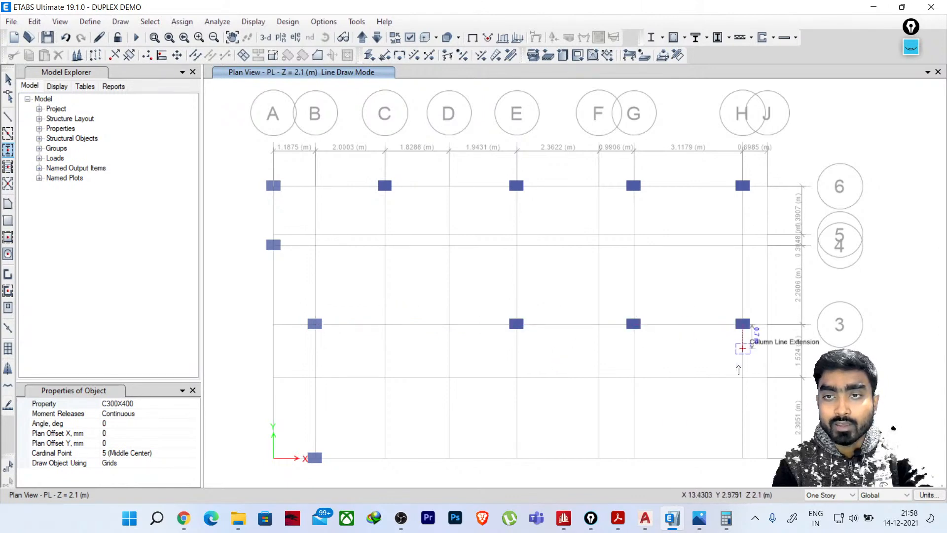
pyautogui.moveTo(446, 414); pyautogui.dragTo(439, 368, button='middle')
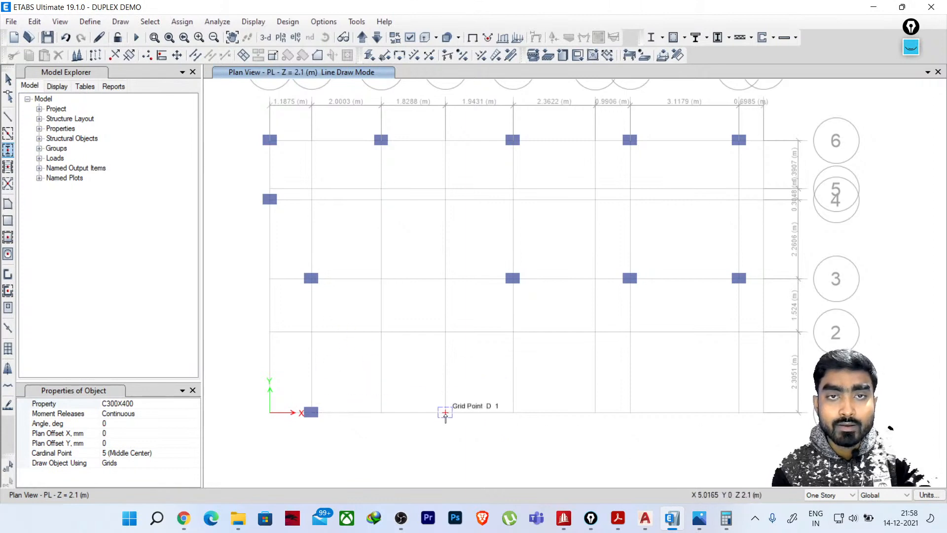
pyautogui.click(513, 412)
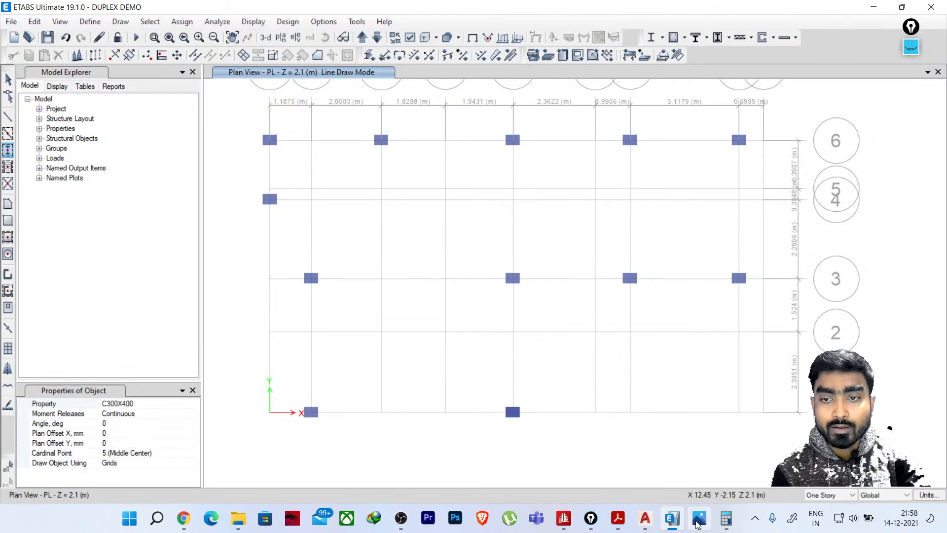
# Check the remaining column positions along the building's front edge on the marked first floor plan image and the AutoCAD plan with markings shown
pyautogui.moveTo(700, 523)
pyautogui.click(692, 473)
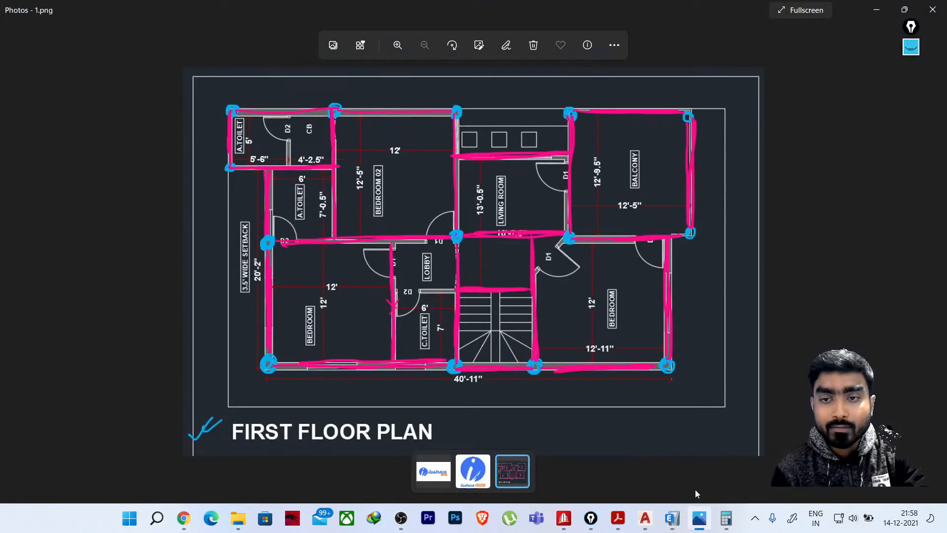
pyautogui.moveTo(661, 521)
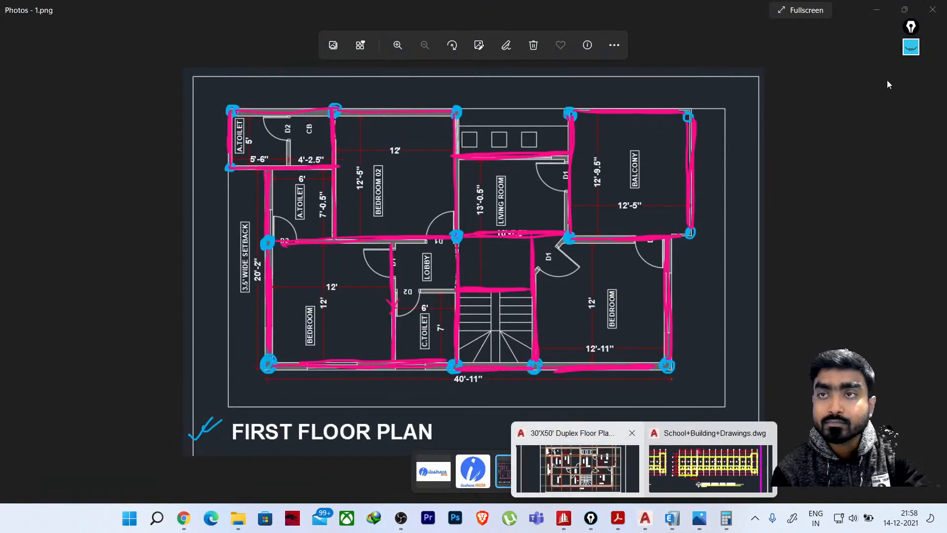
pyautogui.click(910, 50)
pyautogui.click(910, 62)
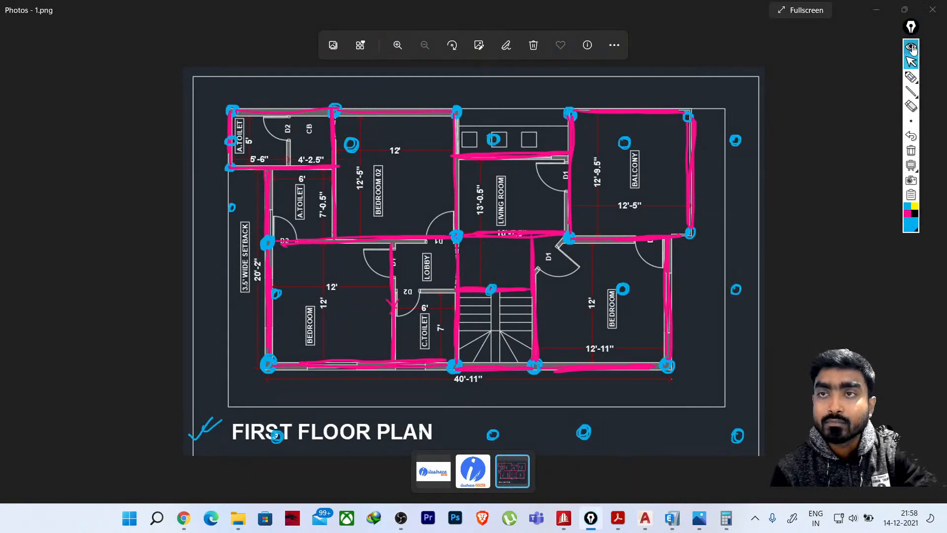
pyautogui.click(878, 10)
pyautogui.moveTo(645, 518)
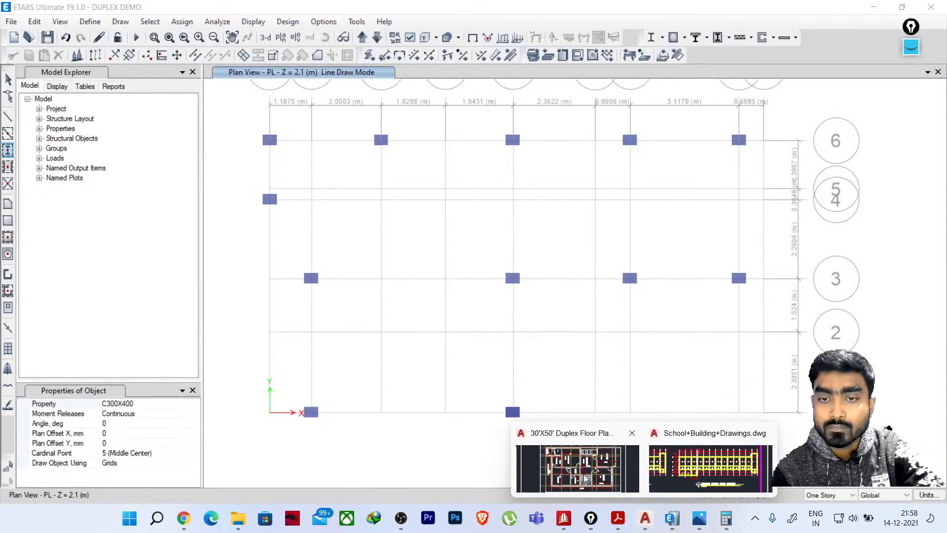
pyautogui.click(586, 479)
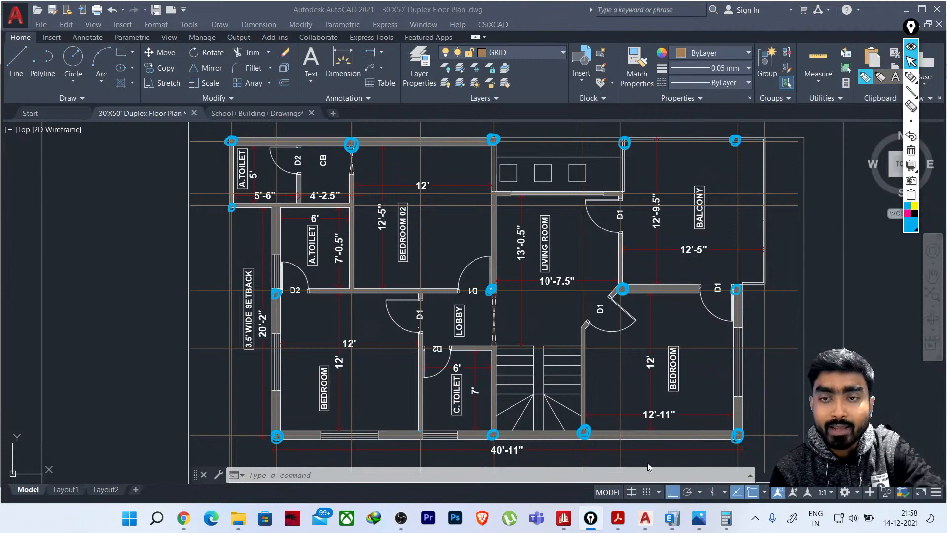
pyautogui.moveTo(726, 528)
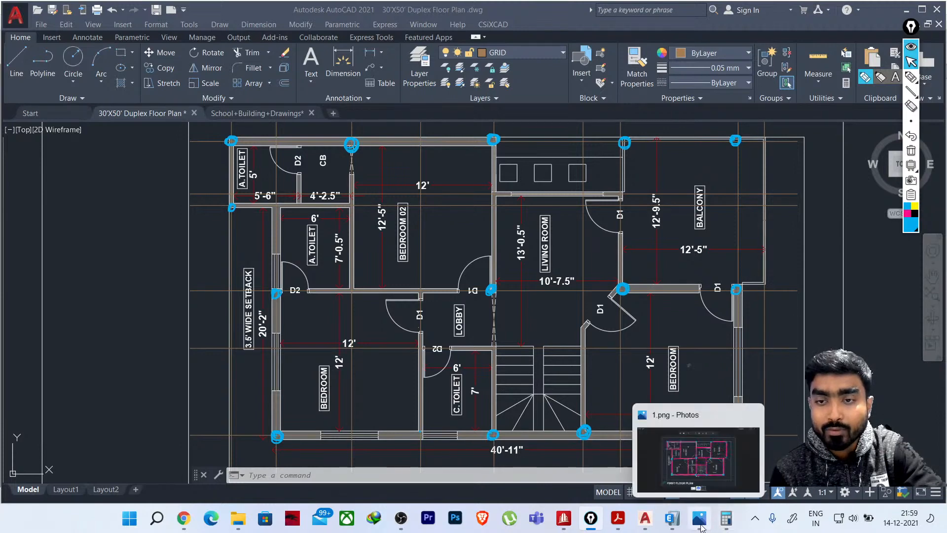
# Return to ETABS with the markings hidden and place C300X400 columns at grid points F-1 and H-1
pyautogui.click(673, 525)
pyautogui.click(907, 51)
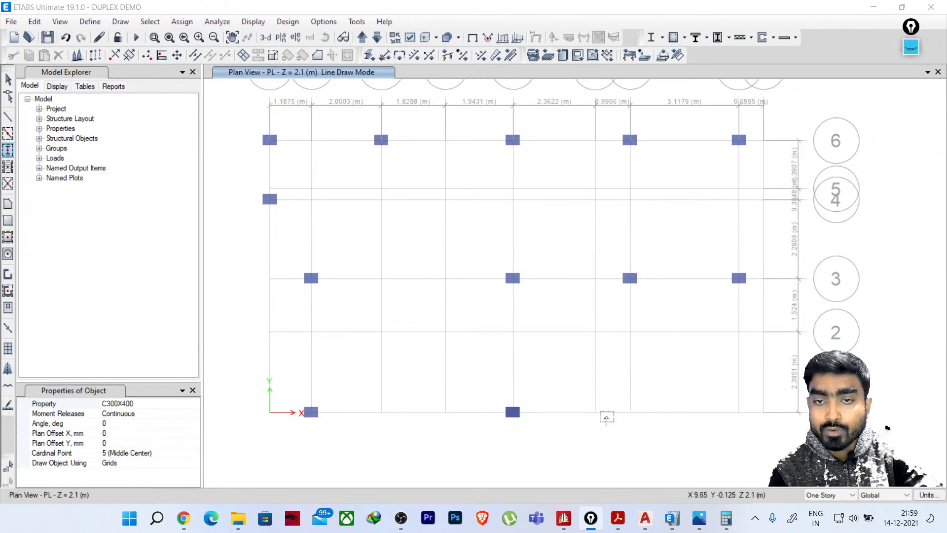
pyautogui.click(594, 417)
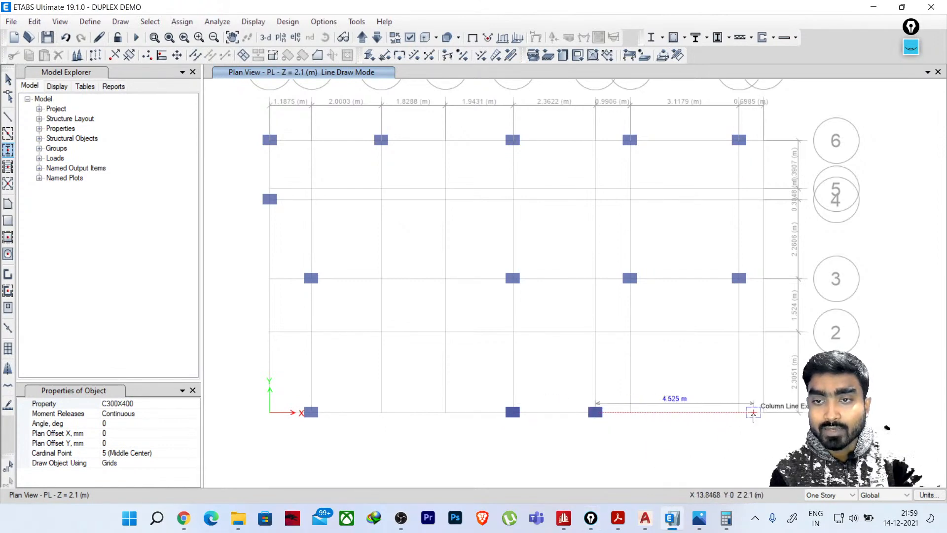
pyautogui.click(738, 412)
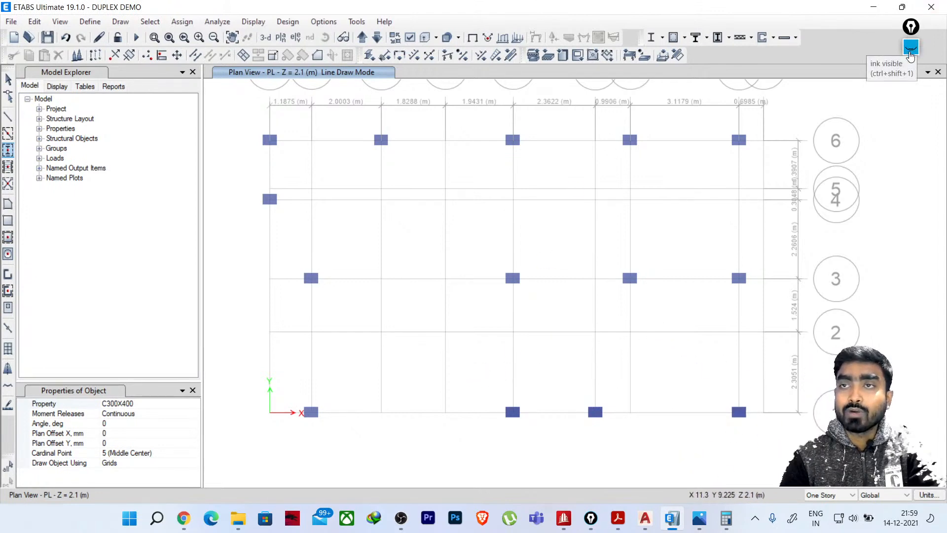
# Compare the ETABS column layout side by side with the marked AutoCAD floor plan, and return to the maximized ETABS window with the markings hidden
pyautogui.doubleClick(672, 13)
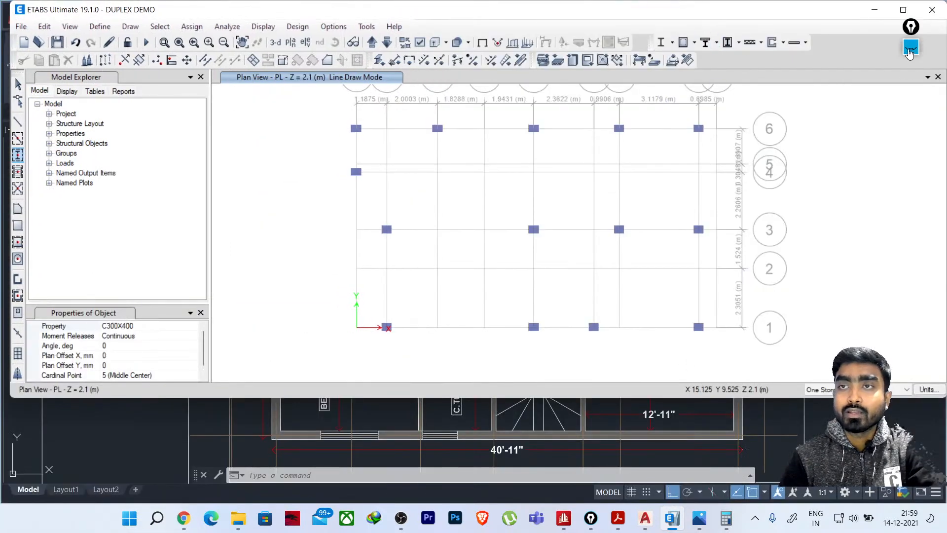
pyautogui.click(910, 50)
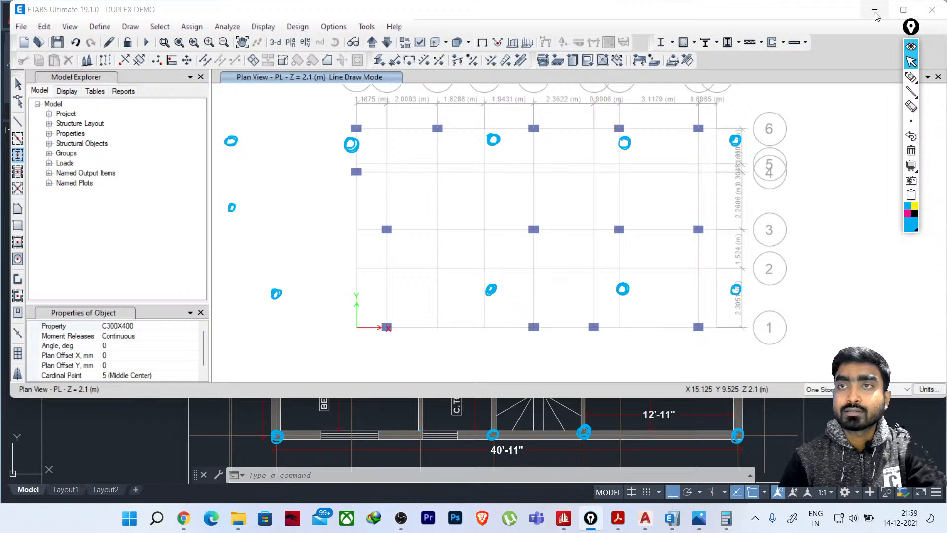
pyautogui.moveTo(833, 14); pyautogui.dragTo(757, 48)
pyautogui.moveTo(285, 48); pyautogui.dragTo(419, 43)
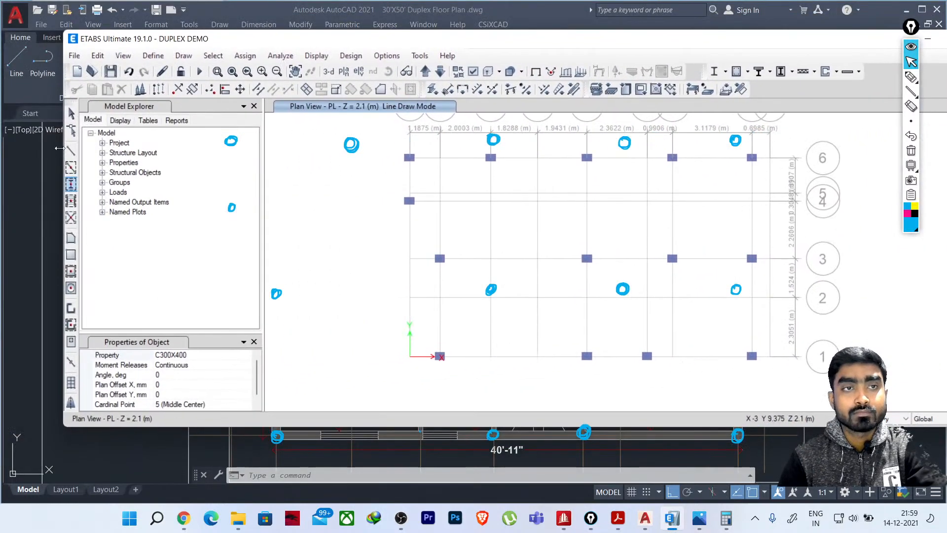
pyautogui.moveTo(59, 148); pyautogui.dragTo(634, 148)
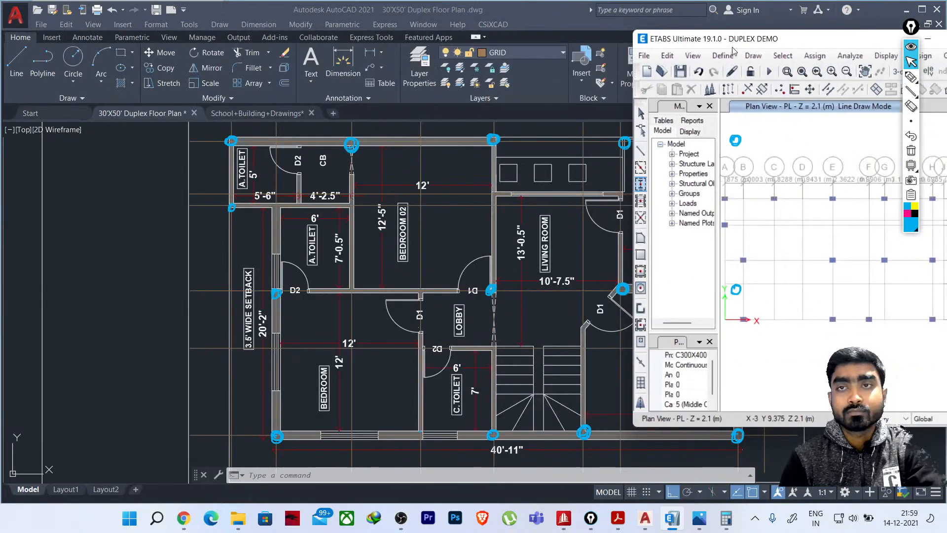
pyautogui.moveTo(814, 41); pyautogui.dragTo(42, 74)
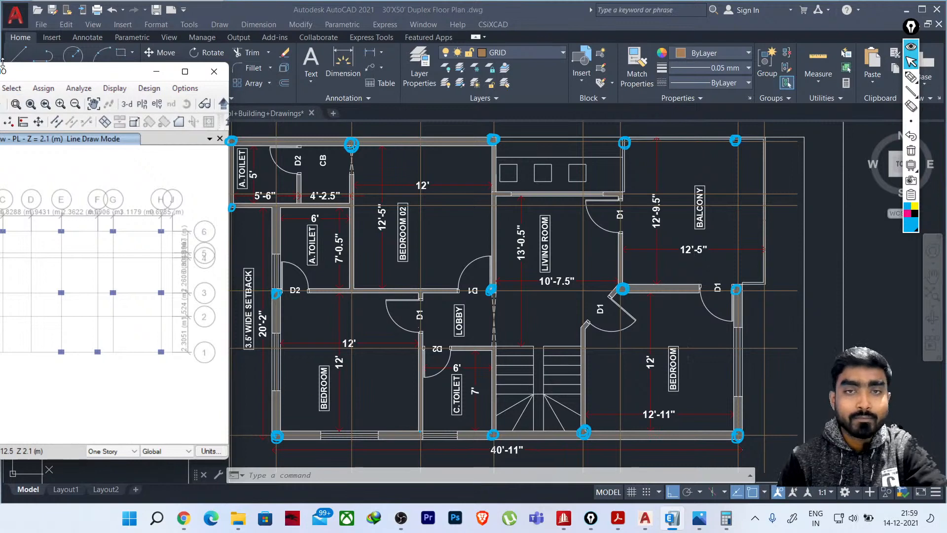
pyautogui.moveTo(51, 79); pyautogui.dragTo(155, 67)
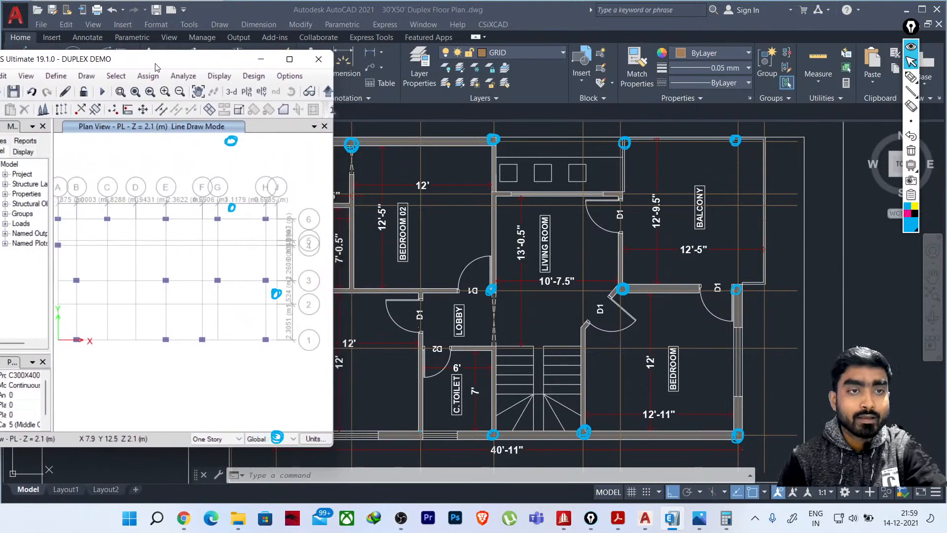
pyautogui.click(261, 58)
pyautogui.click(906, 10)
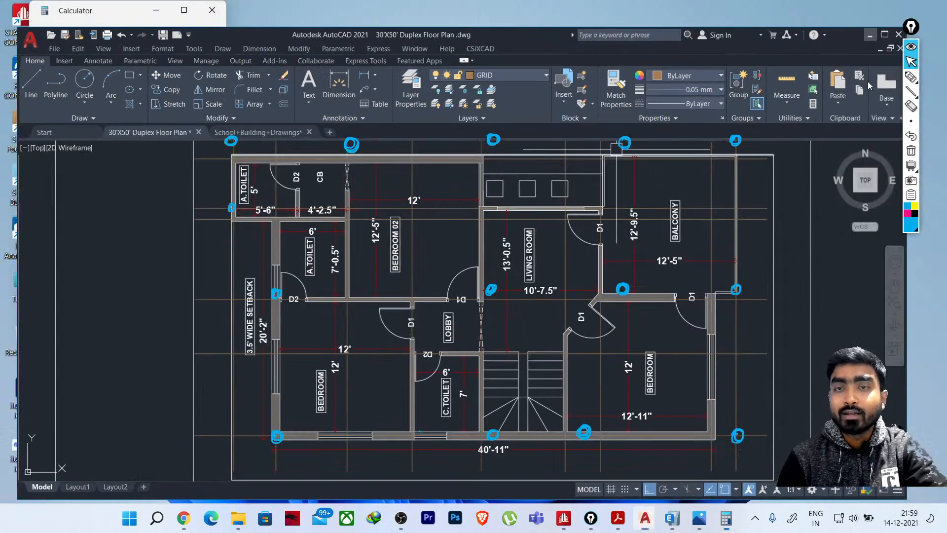
pyautogui.click(671, 518)
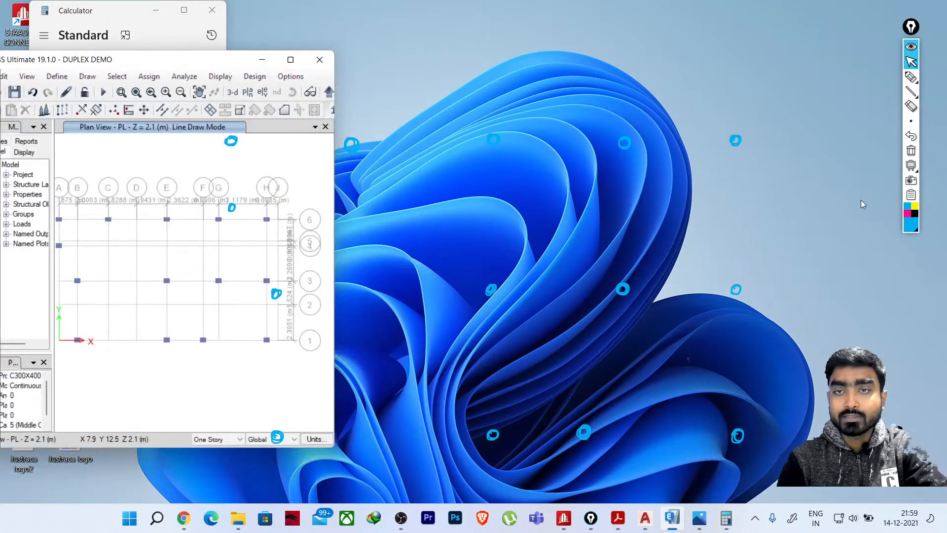
pyautogui.click(910, 46)
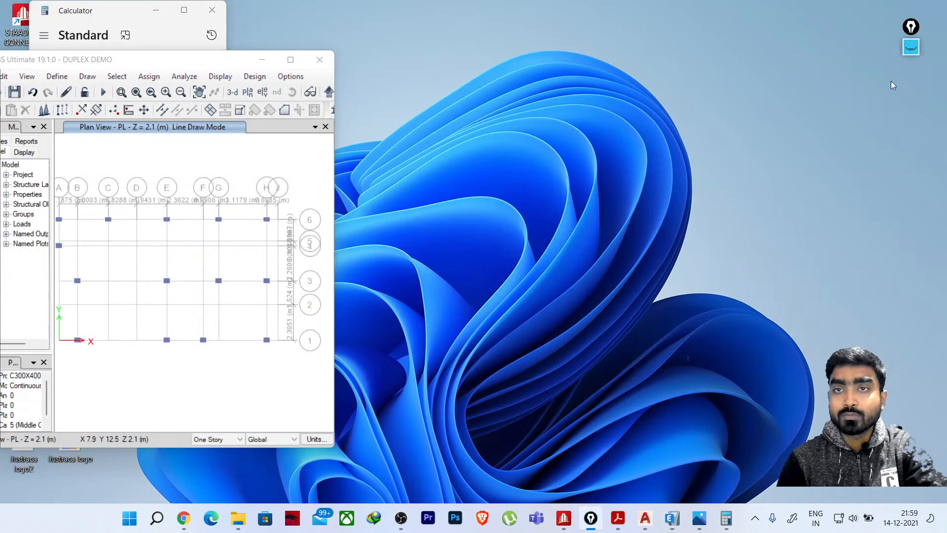
pyautogui.click(290, 60)
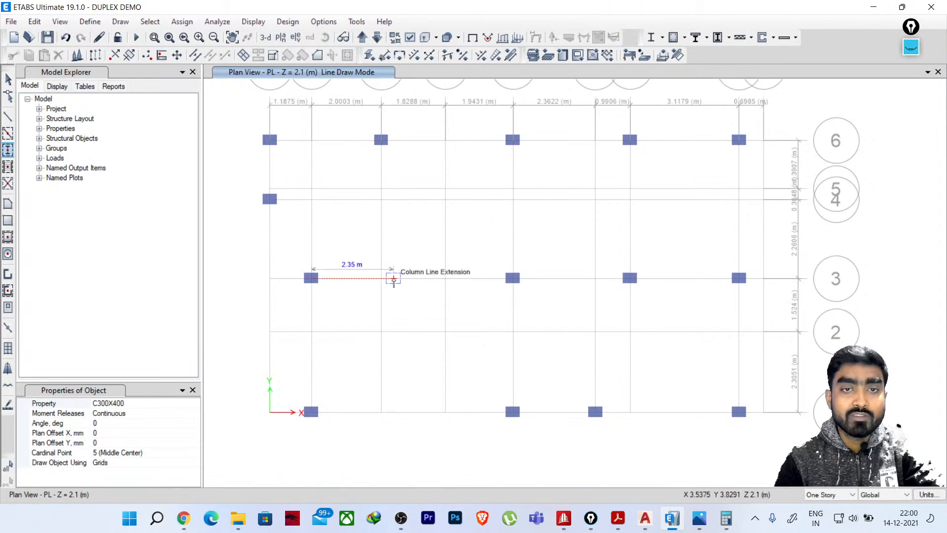
# Draw a continuous run of B250X400 frame beams from A-4 to A-6, C-6 and E-6
pyautogui.click(9, 117)
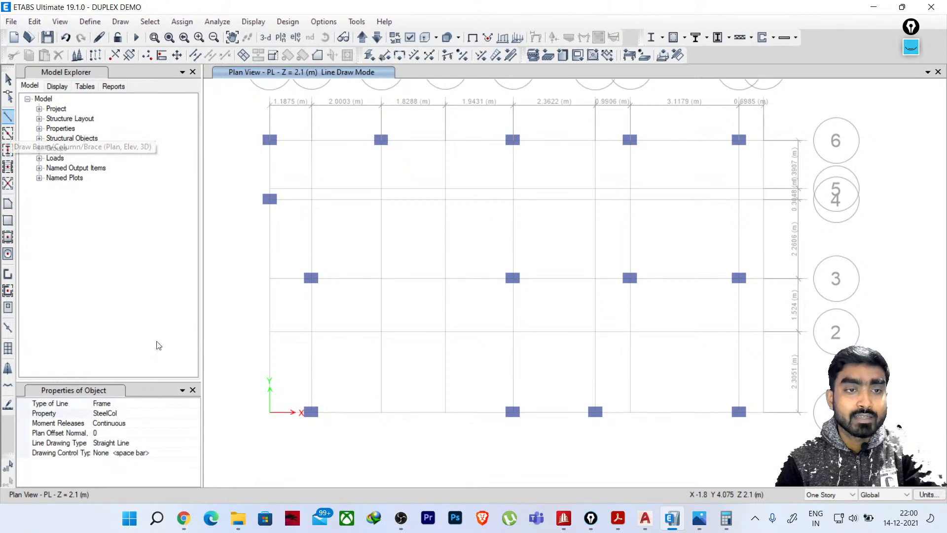
pyautogui.click(138, 414)
pyautogui.click(195, 414)
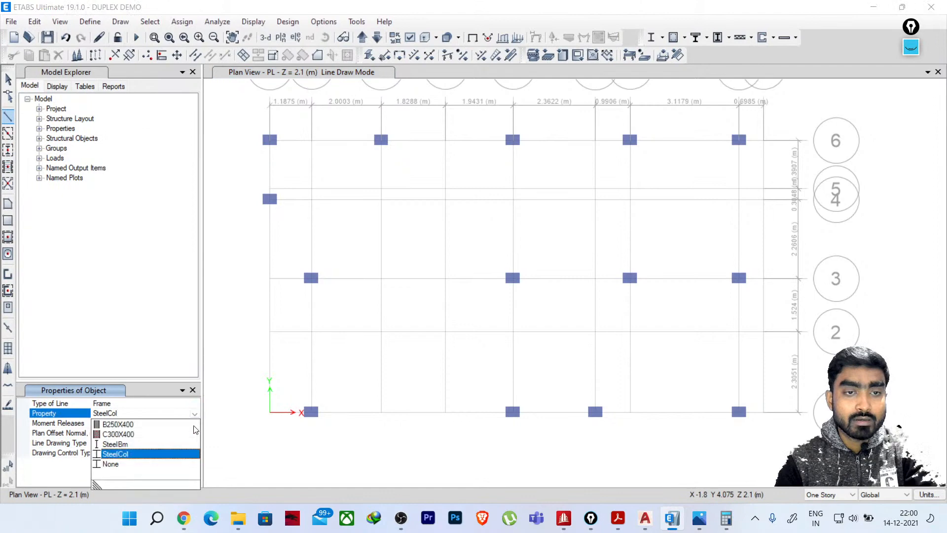
pyautogui.click(118, 424)
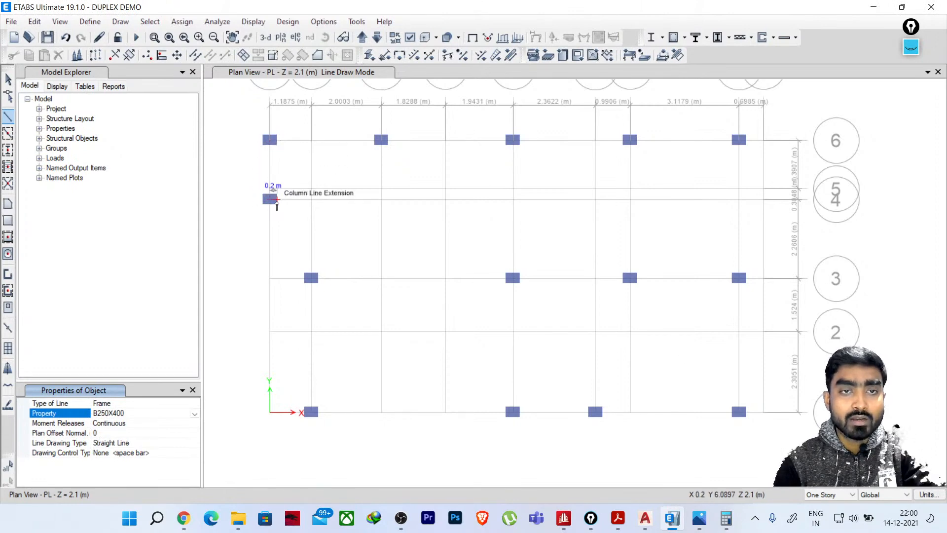
pyautogui.scroll(3, 272, 204)
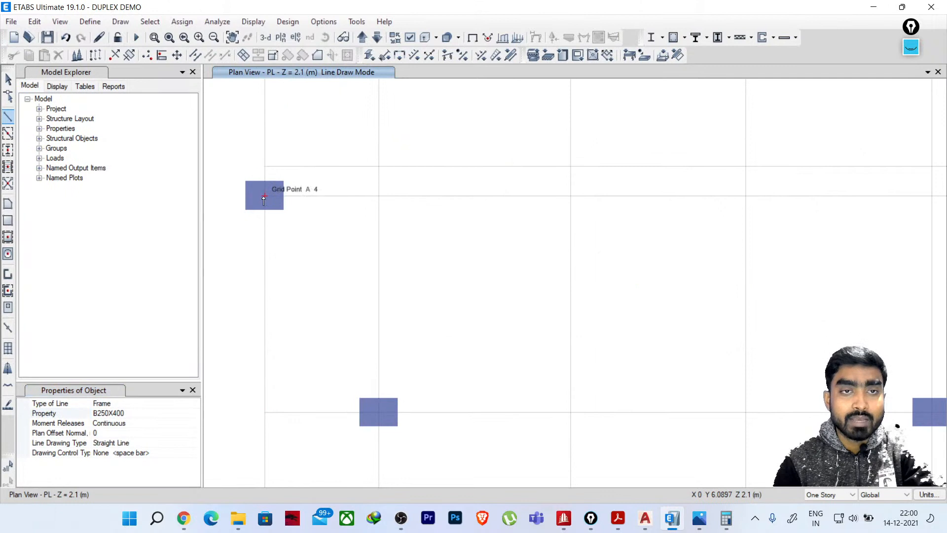
pyautogui.scroll(-3, 284, 219)
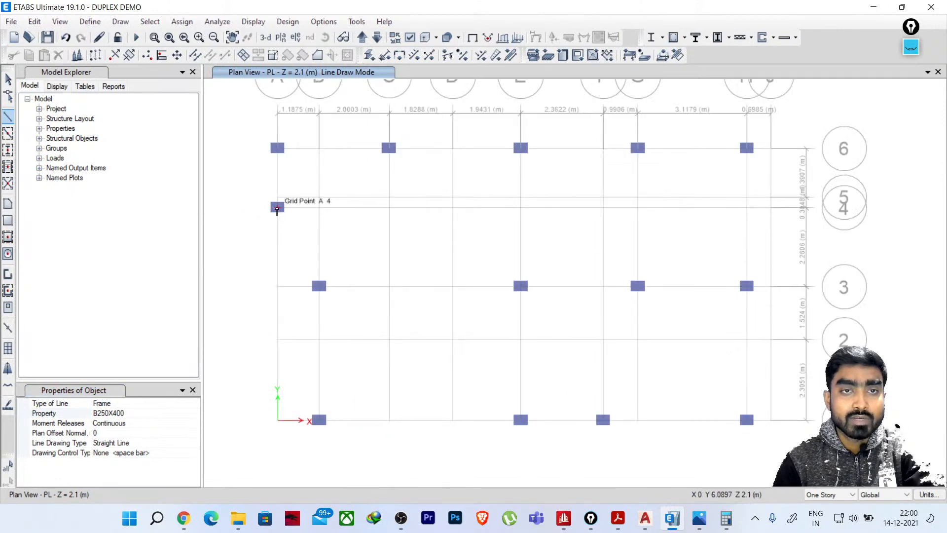
pyautogui.click(277, 208)
pyautogui.click(277, 148)
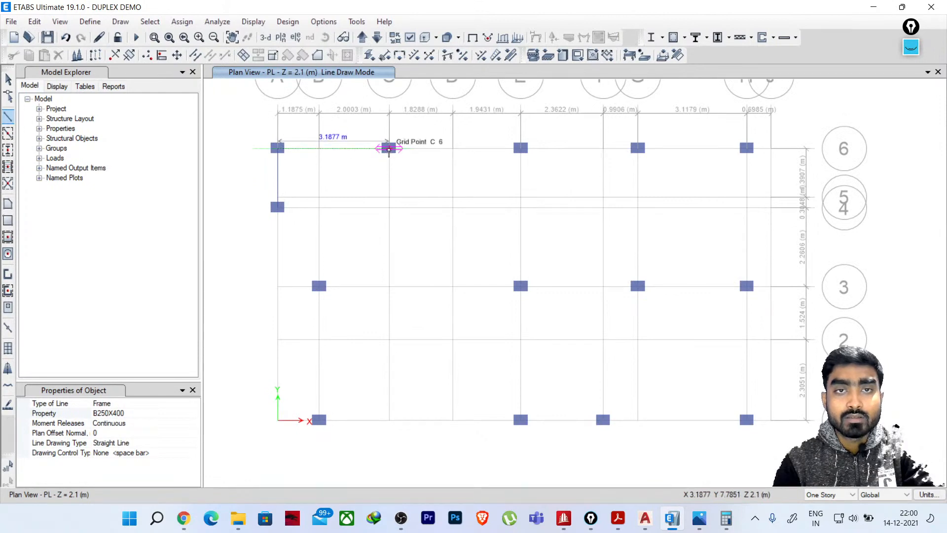
pyautogui.click(388, 148)
pyautogui.click(519, 149)
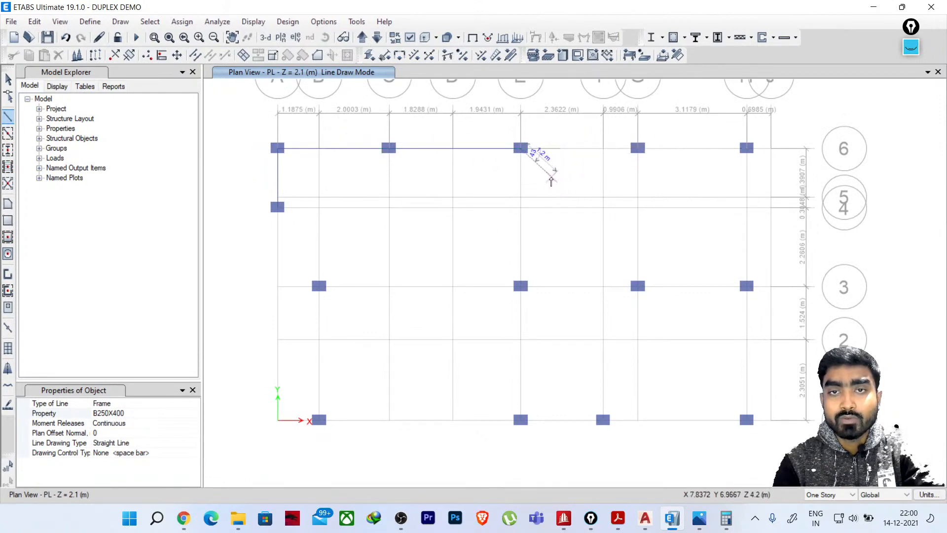
pyautogui.press('Escape')
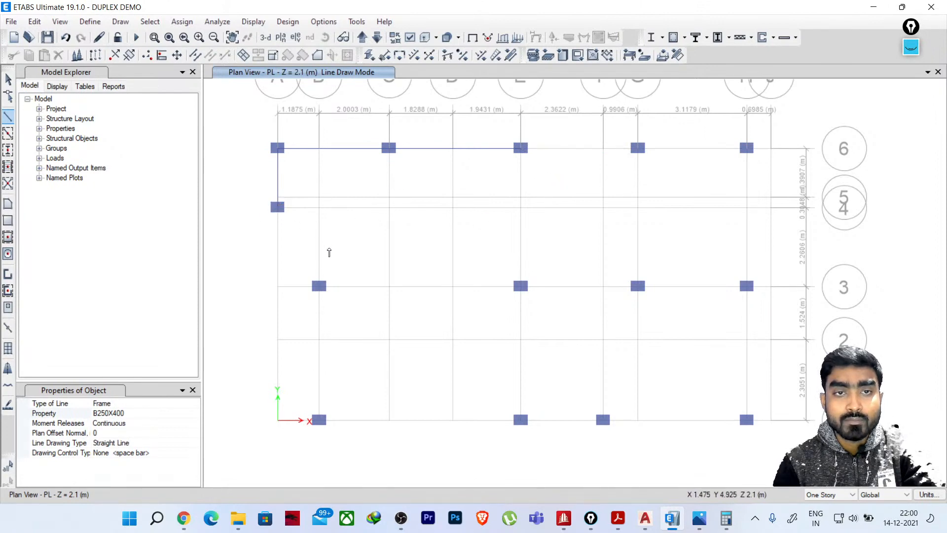
# Draw a B250X400 beam along grid line B from B-3 to B-6 and exit the drawing mode
pyautogui.click(318, 288)
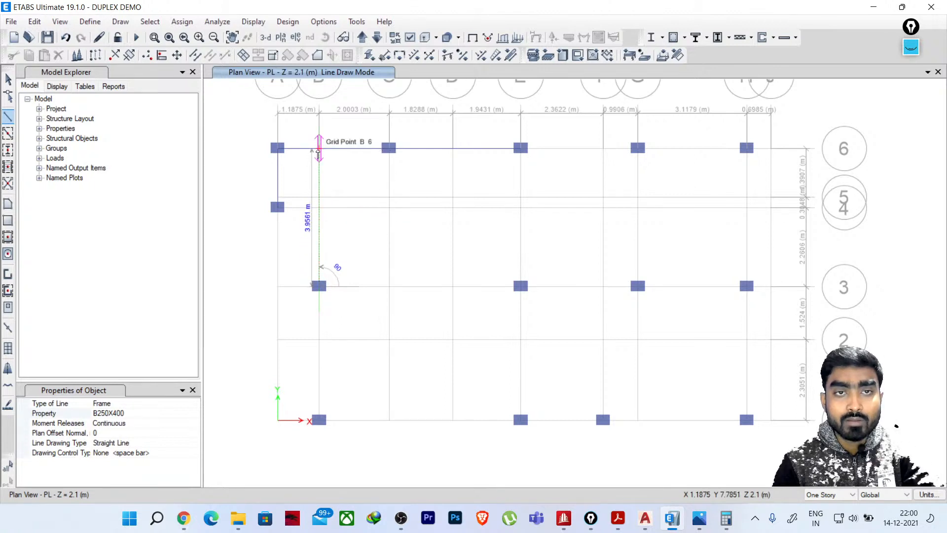
pyautogui.click(318, 148)
pyautogui.press('Escape')
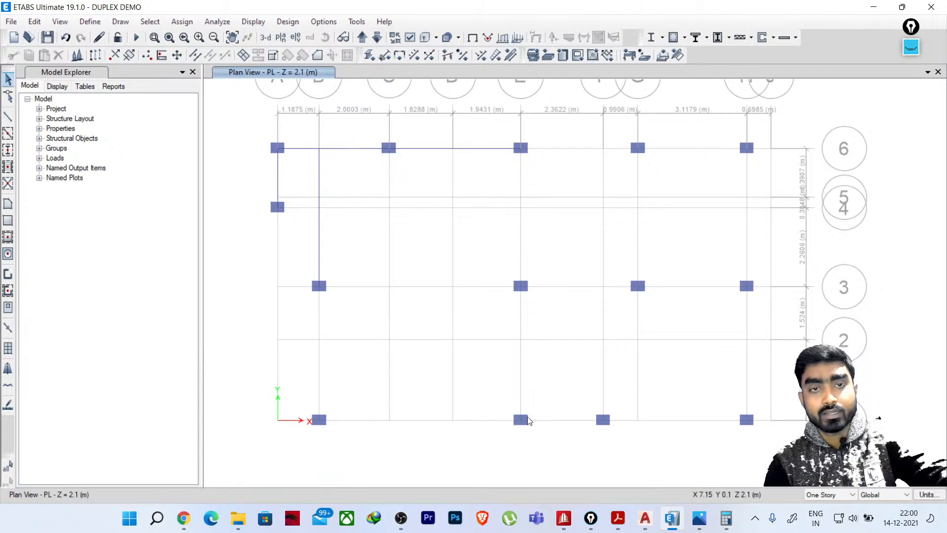
# Check the beam layout on the AutoCAD floor plan and the marked-up first floor plan image
pyautogui.moveTo(651, 517)
pyautogui.click(592, 456)
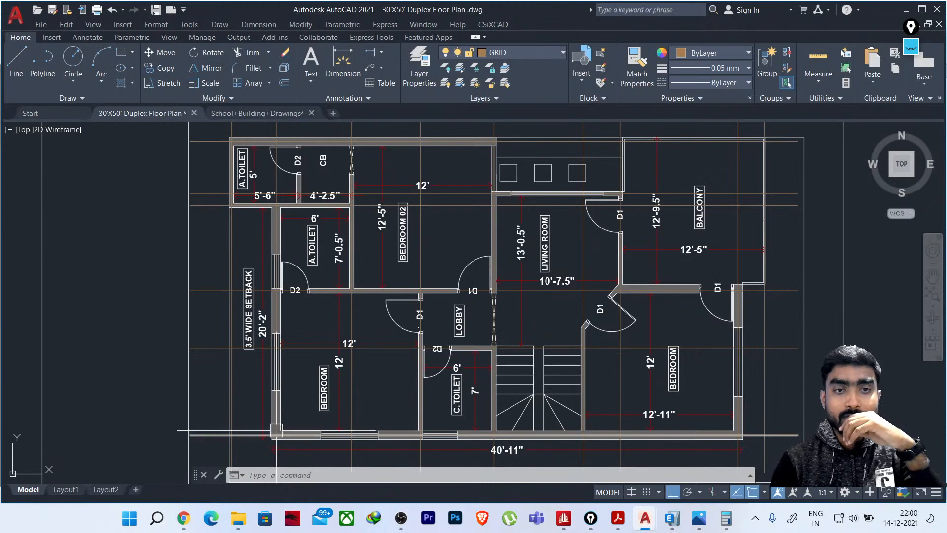
pyautogui.click(700, 519)
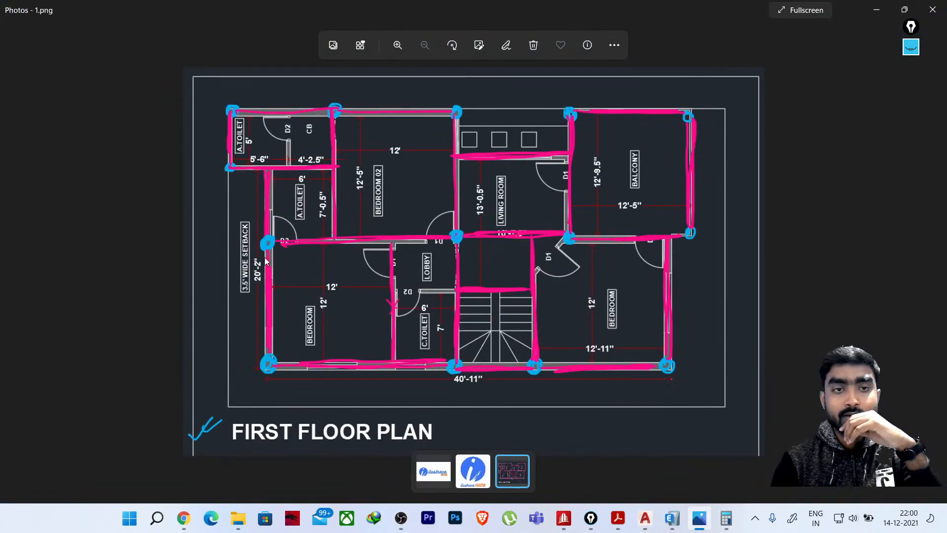
# Switch back to the ETABS plan view and draw a B250X400 beam along grid line B between B-1 and B-3
pyautogui.click(877, 10)
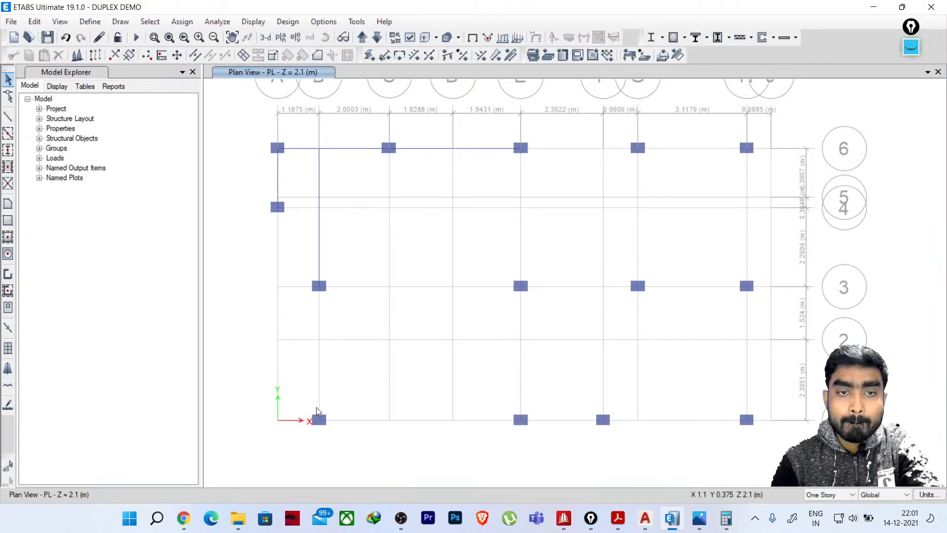
pyautogui.click(8, 117)
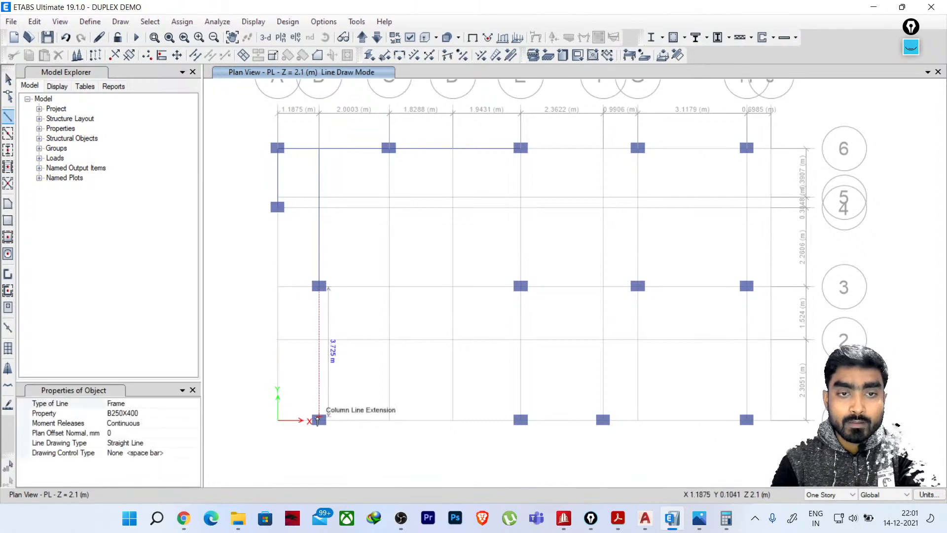
pyautogui.click(318, 286)
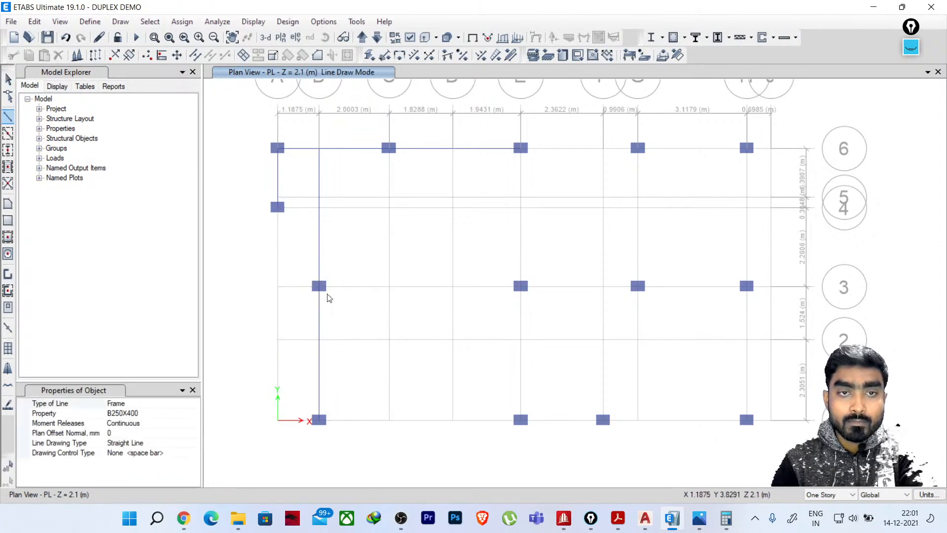
pyautogui.press('Escape')
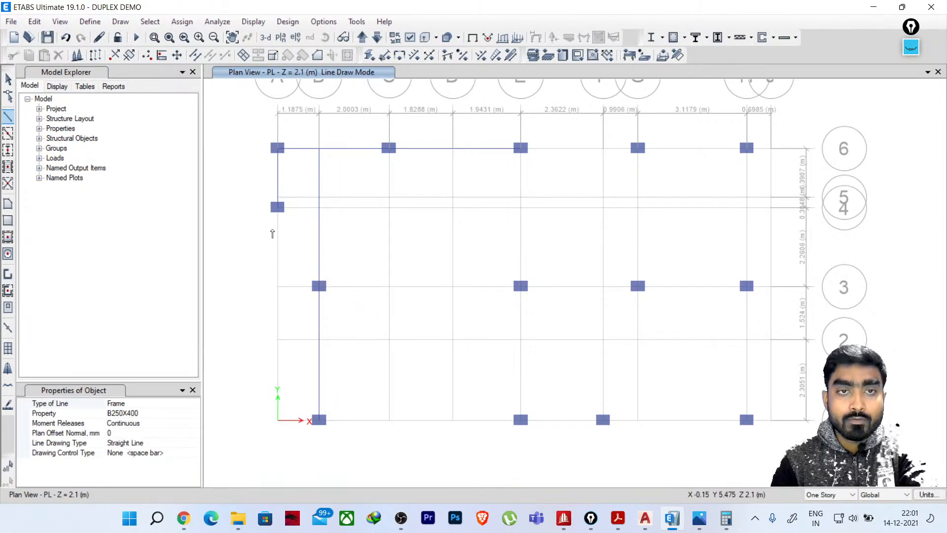
# Draw a continuous run of B250X400 beams from B-3 to E-3, E-1 and B-1
pyautogui.click(277, 207)
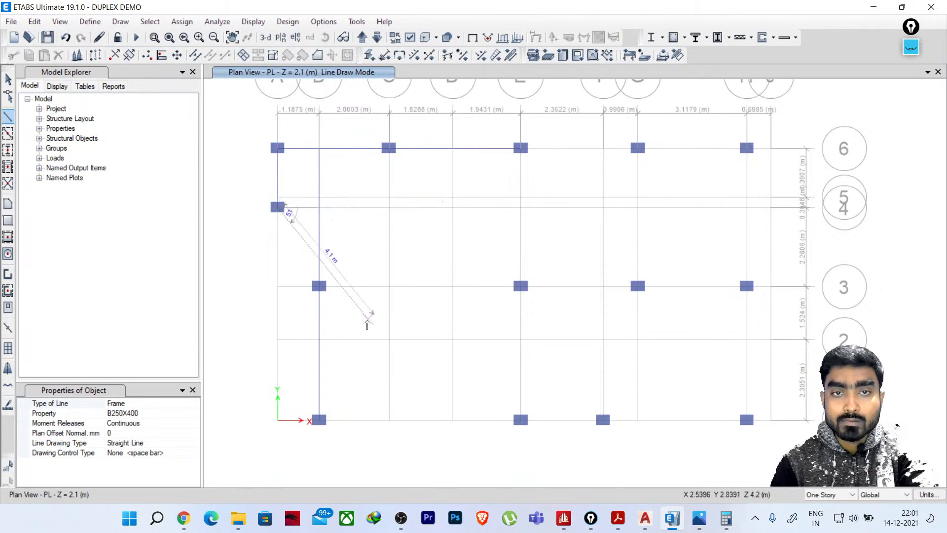
pyautogui.press('Escape')
pyautogui.click(319, 286)
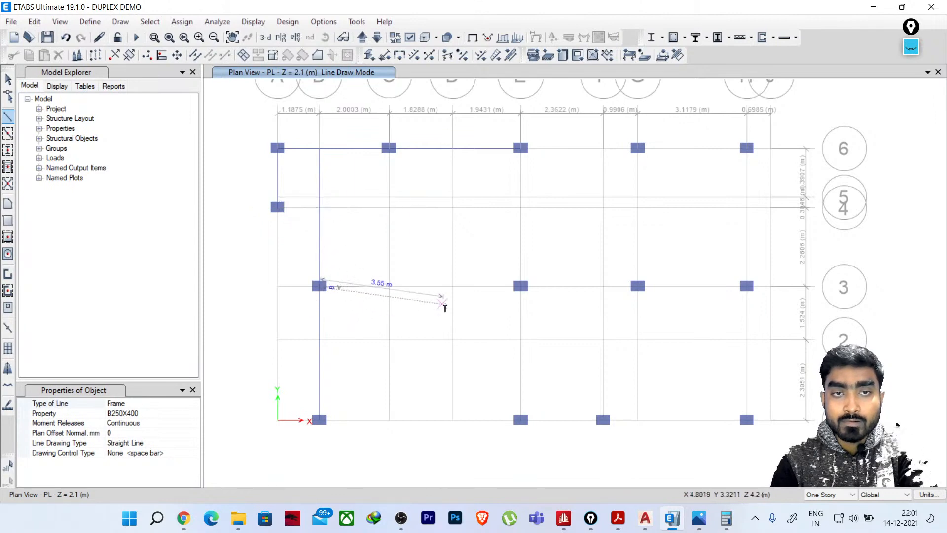
pyautogui.click(520, 286)
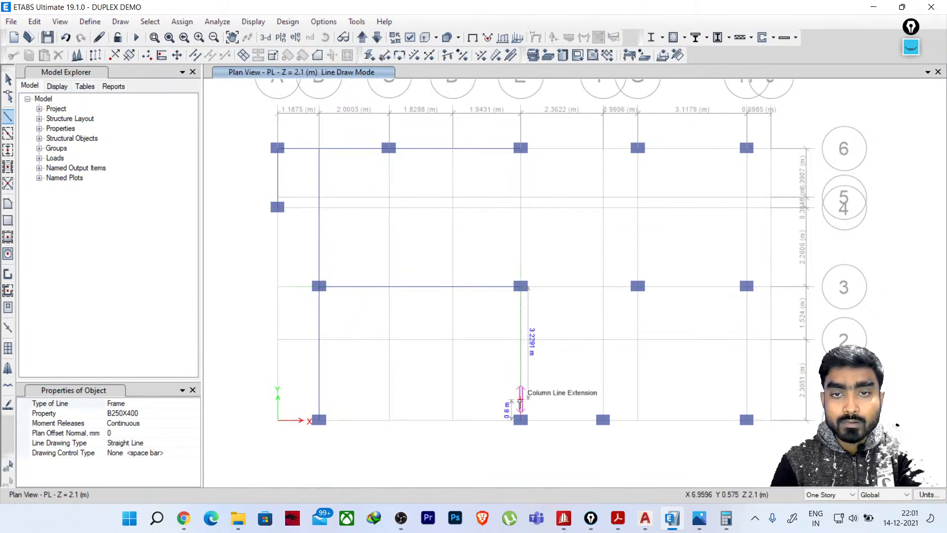
pyautogui.click(521, 420)
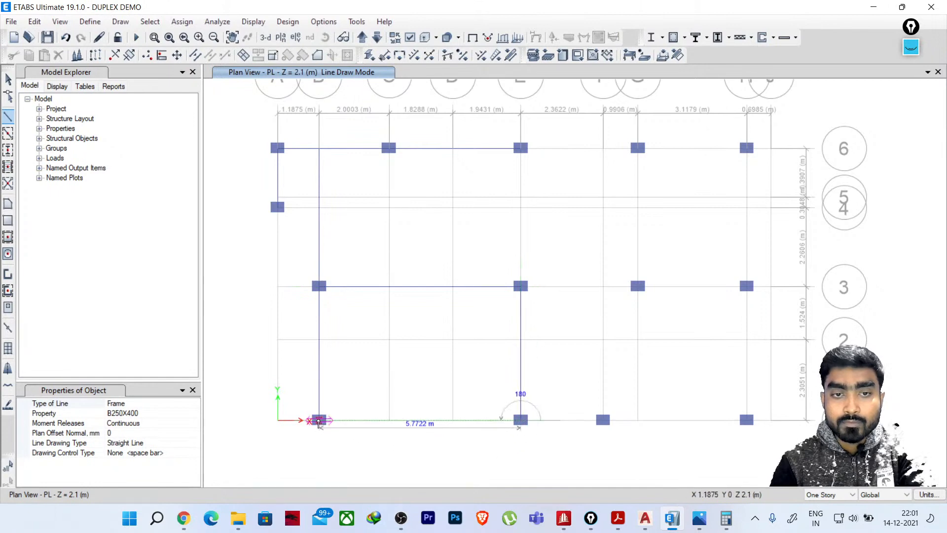
pyautogui.click(320, 421)
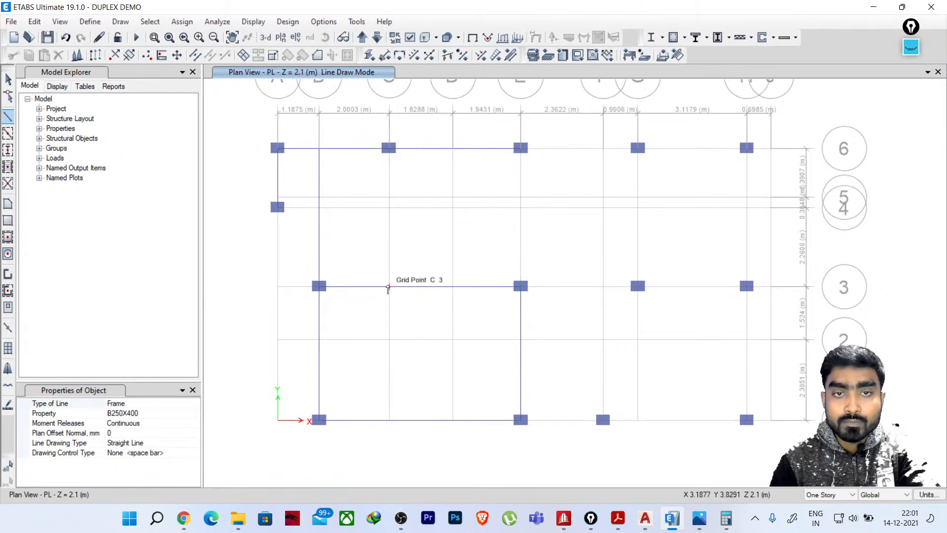
# Draw B250X400 beams from C-3 to C-6 and from A-4 to C-4, and exit the drawing mode
pyautogui.click(389, 286)
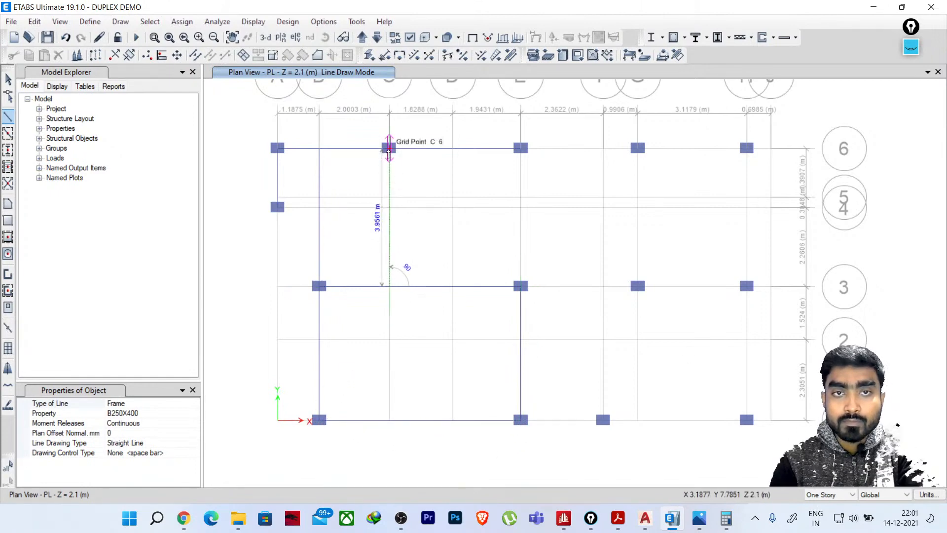
pyautogui.doubleClick(389, 148)
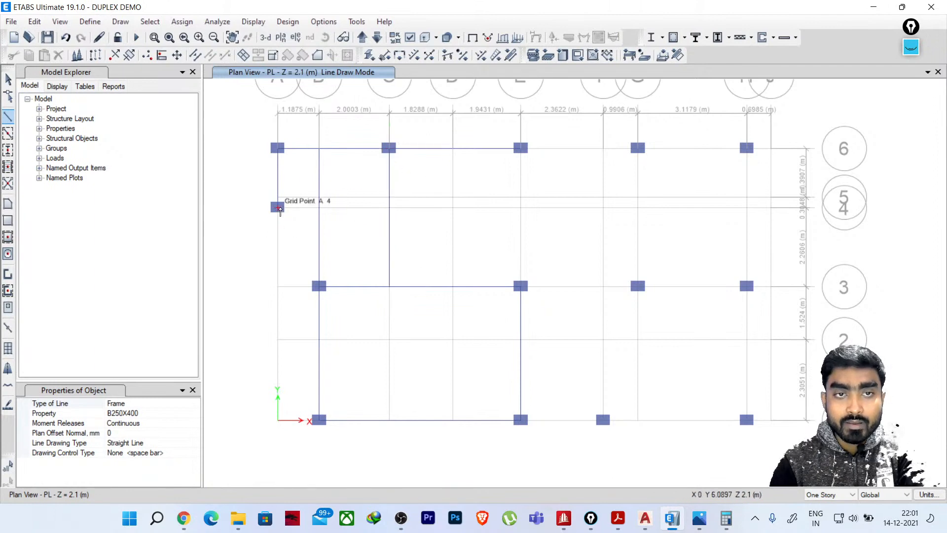
pyautogui.click(279, 209)
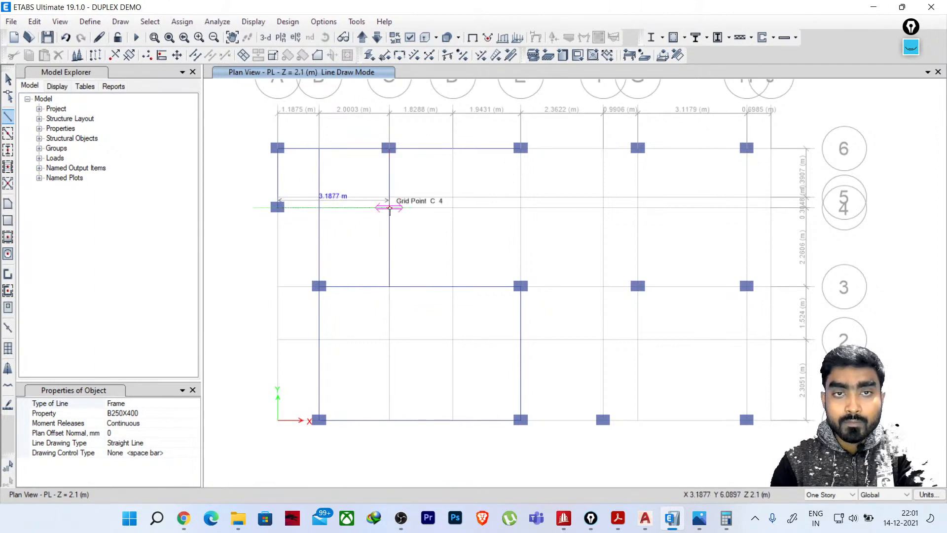
pyautogui.doubleClick(389, 208)
pyautogui.press('Escape')
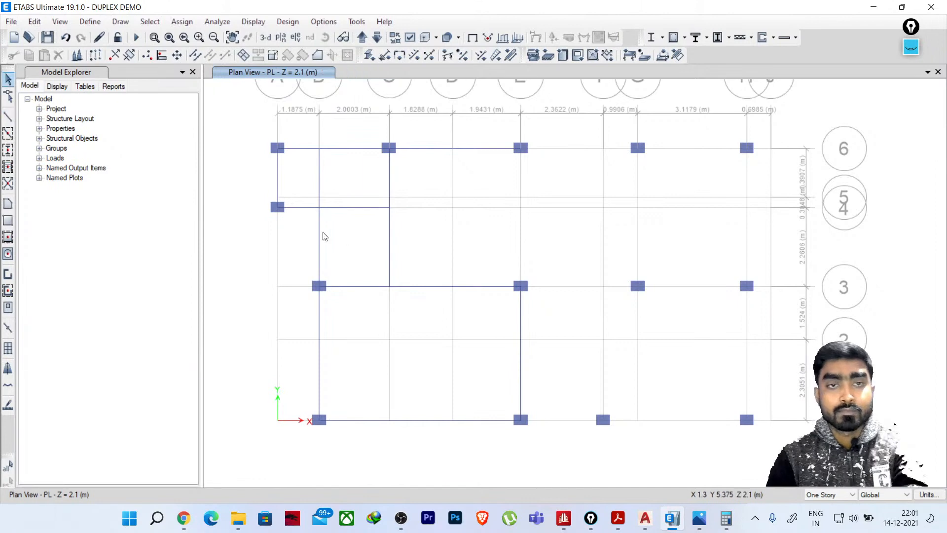
# Delete the beam on grid B above grid 3 and draw a B250X400 beam from B3 to B4 in its place
pyautogui.click(319, 237)
pyautogui.press('Delete')
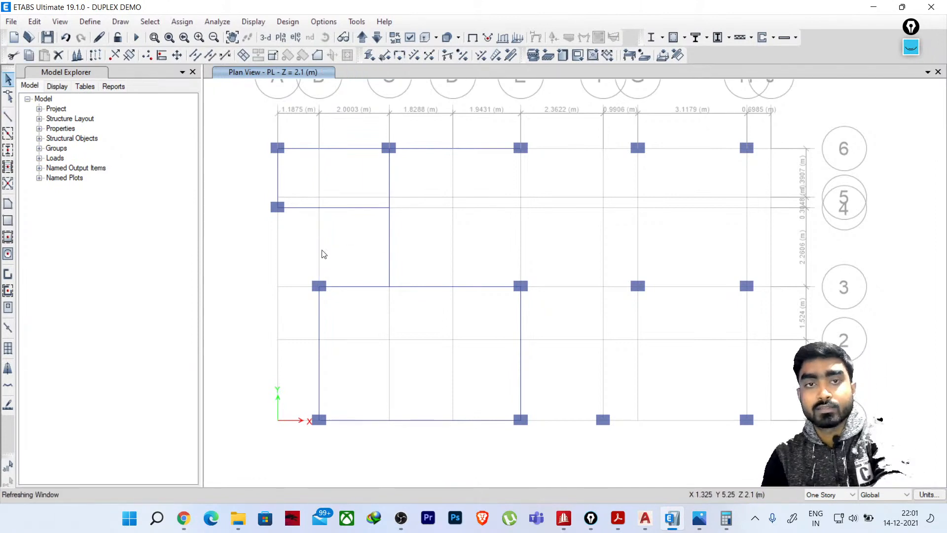
pyautogui.click(9, 118)
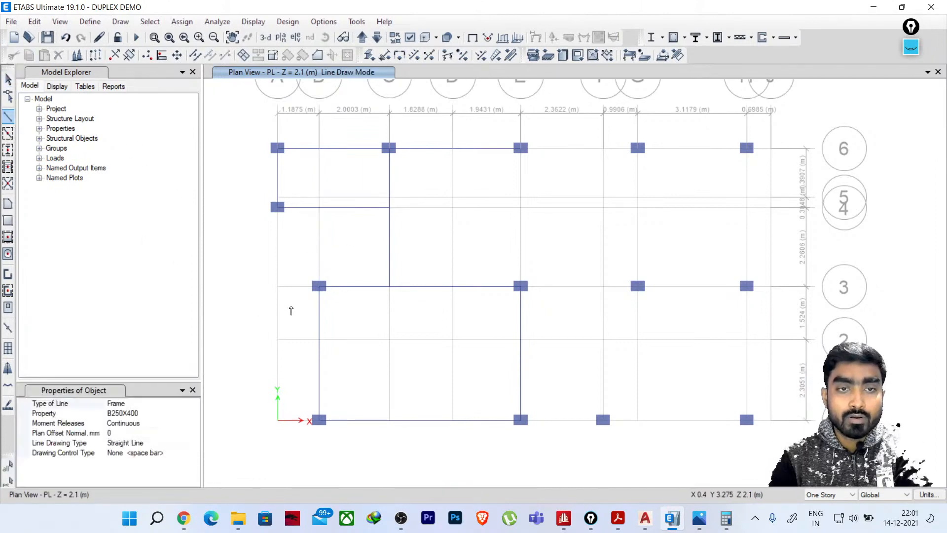
pyautogui.click(318, 286)
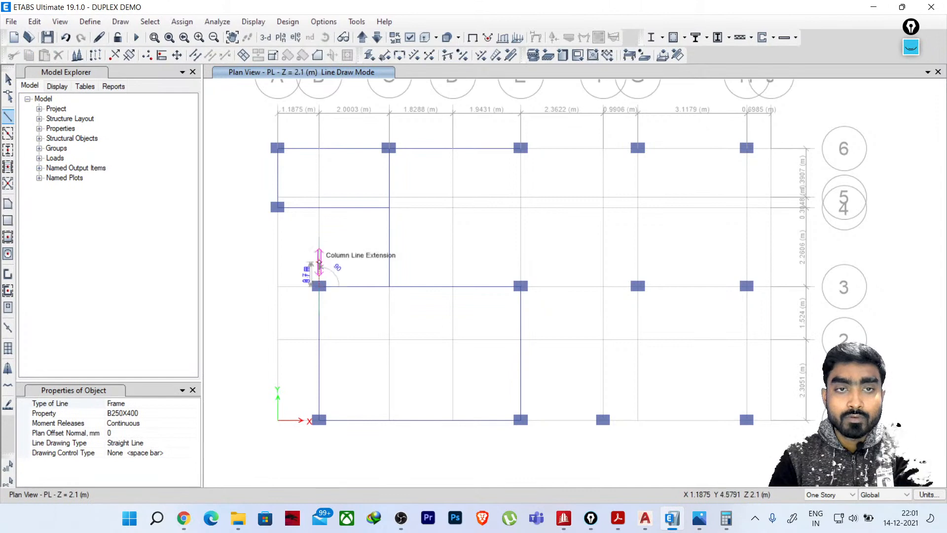
pyautogui.doubleClick(319, 208)
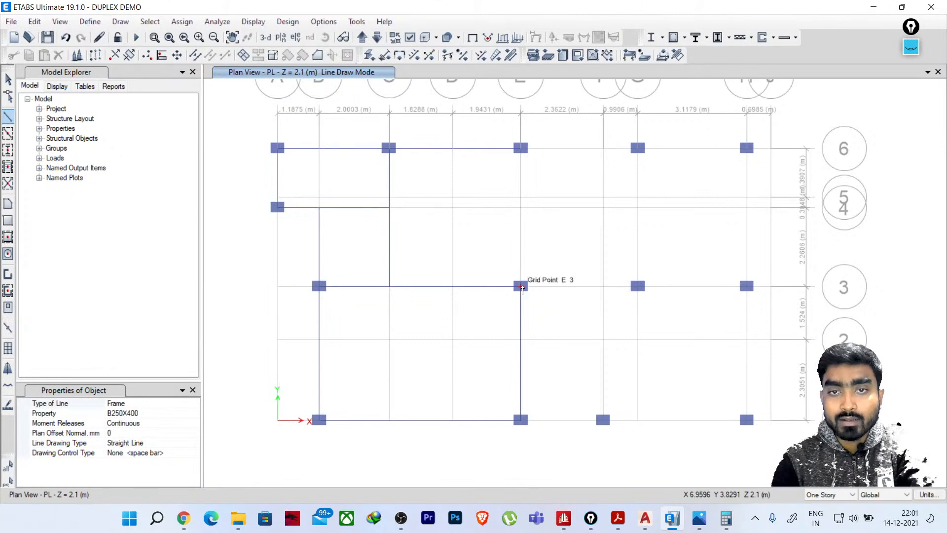
# Draw a B250X400 beam from E3 to E6 and a continuous beam run through E1, F1, F3, E3 and G3
pyautogui.click(521, 286)
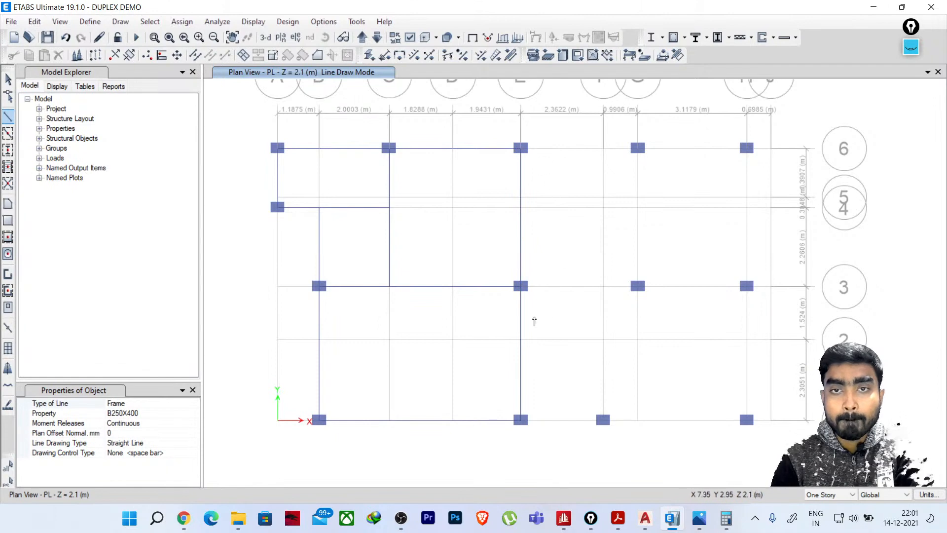
pyautogui.moveTo(561, 357); pyautogui.dragTo(504, 329, button='middle')
pyautogui.click(462, 397)
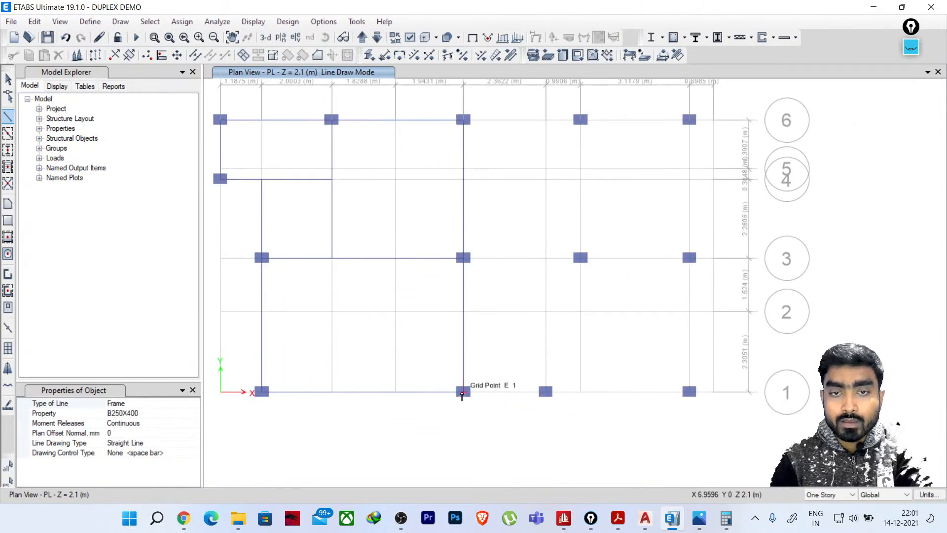
pyautogui.click(547, 393)
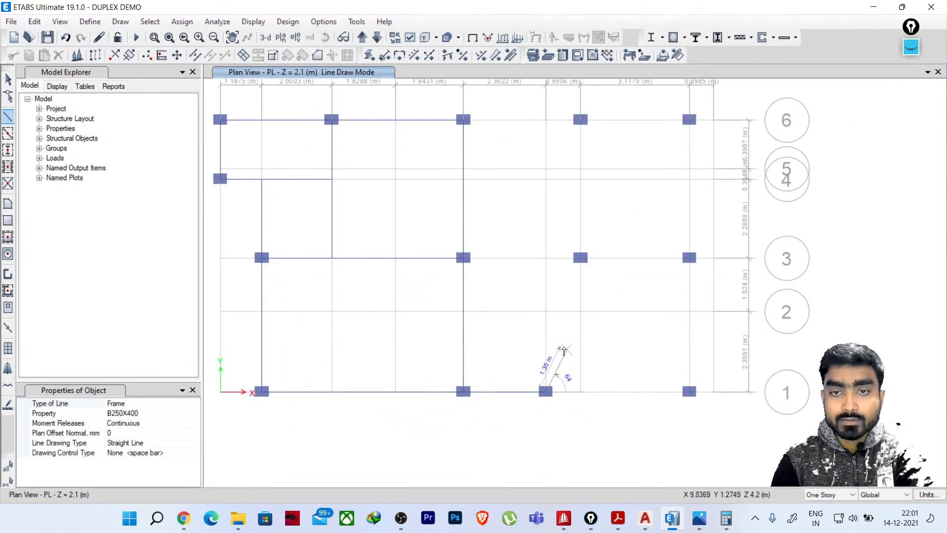
pyautogui.click(546, 259)
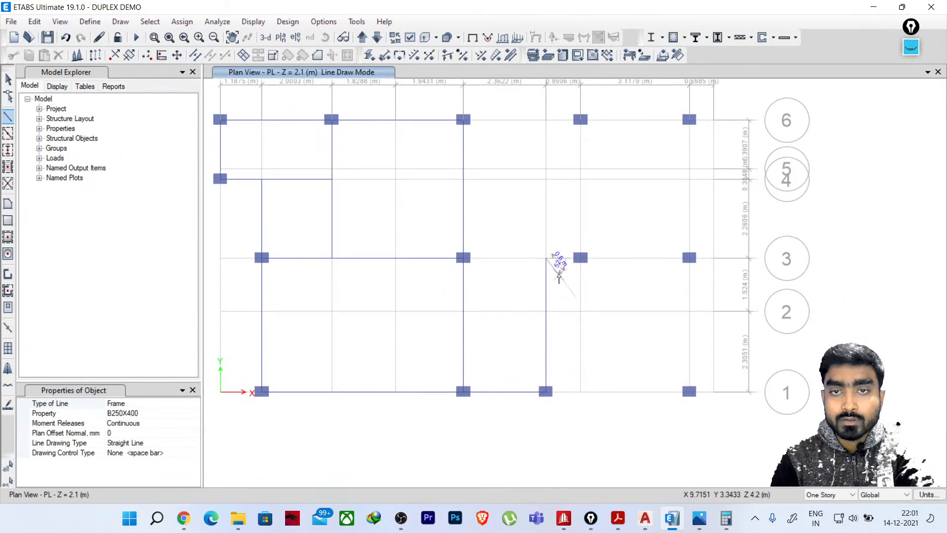
pyautogui.click(464, 259)
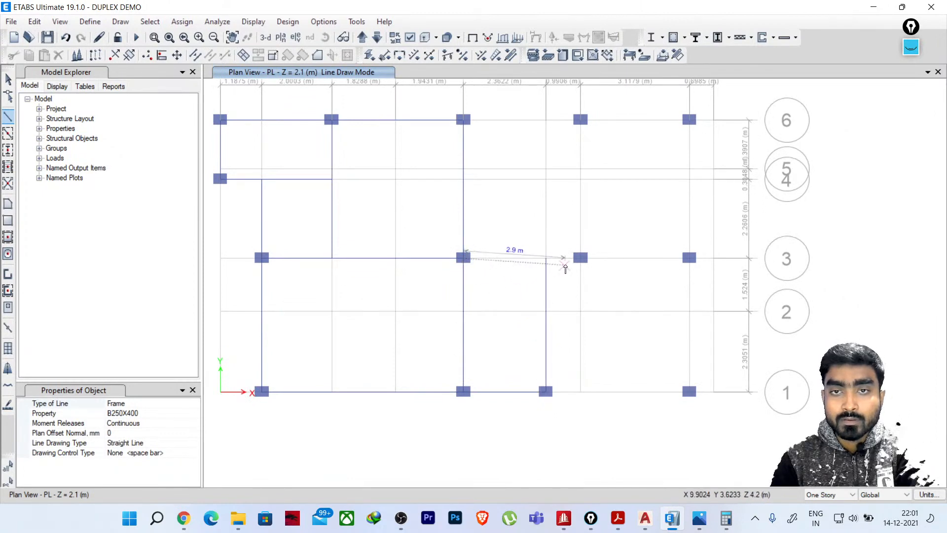
pyautogui.doubleClick(581, 257)
# Draw a closed loop of B250X400 beams through G6, G3, H3, H6 and back to G6
pyautogui.moveTo(611, 279); pyautogui.dragTo(603, 316, button='middle')
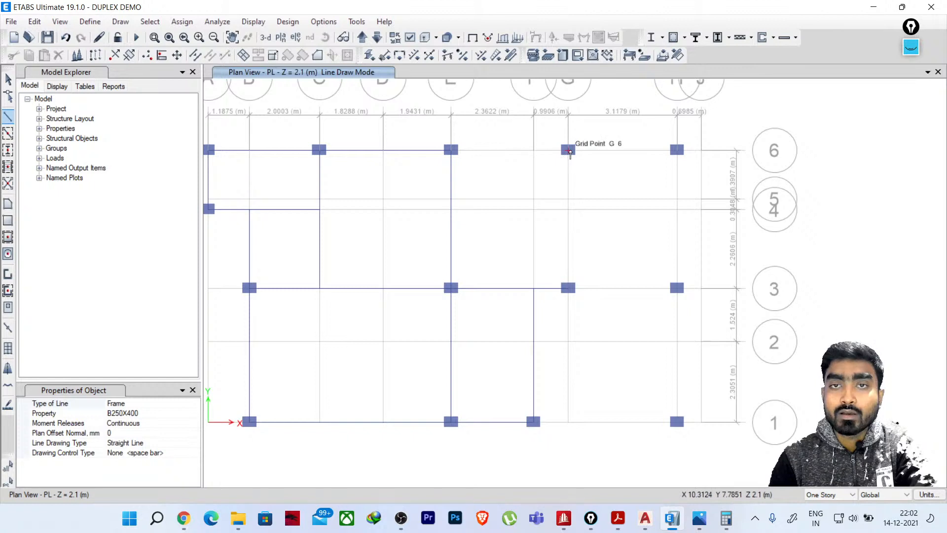
pyautogui.click(569, 150)
pyautogui.click(569, 289)
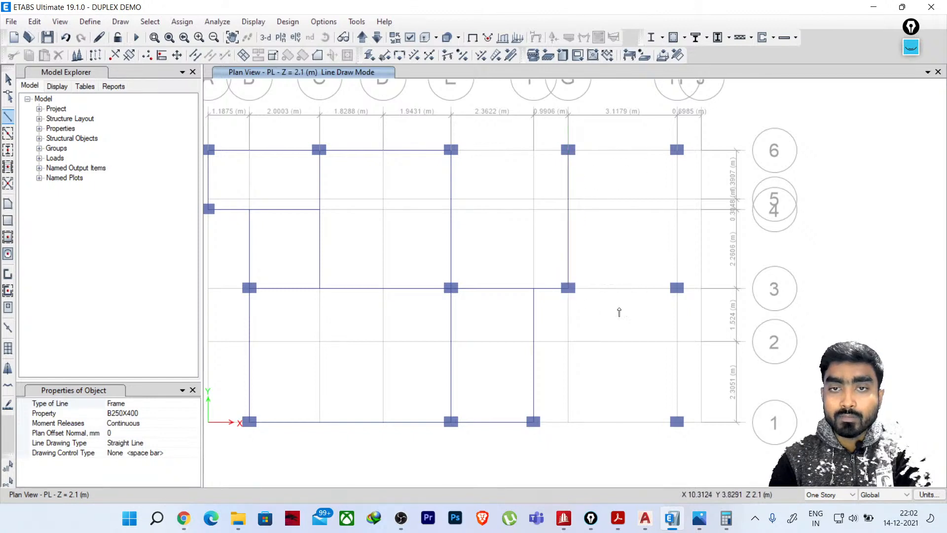
pyautogui.click(677, 289)
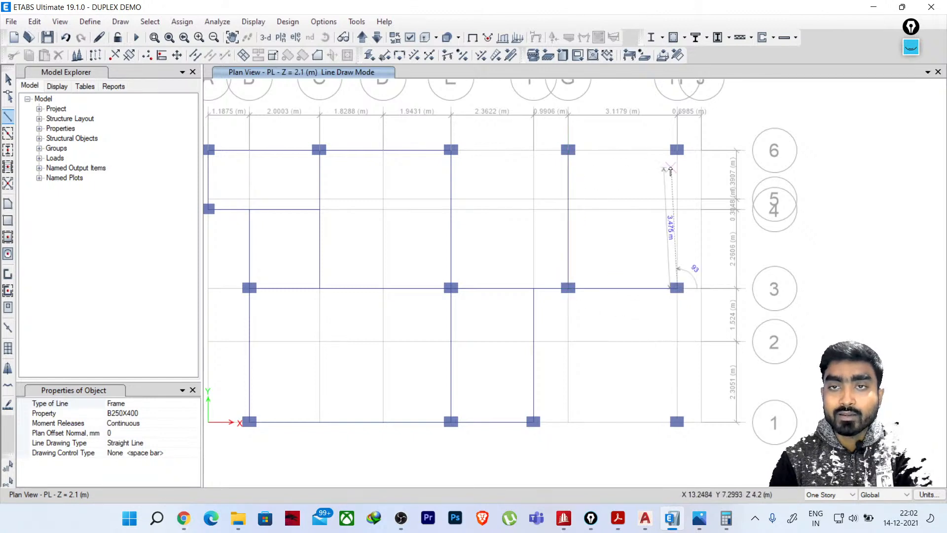
pyautogui.click(677, 150)
pyautogui.doubleClick(569, 151)
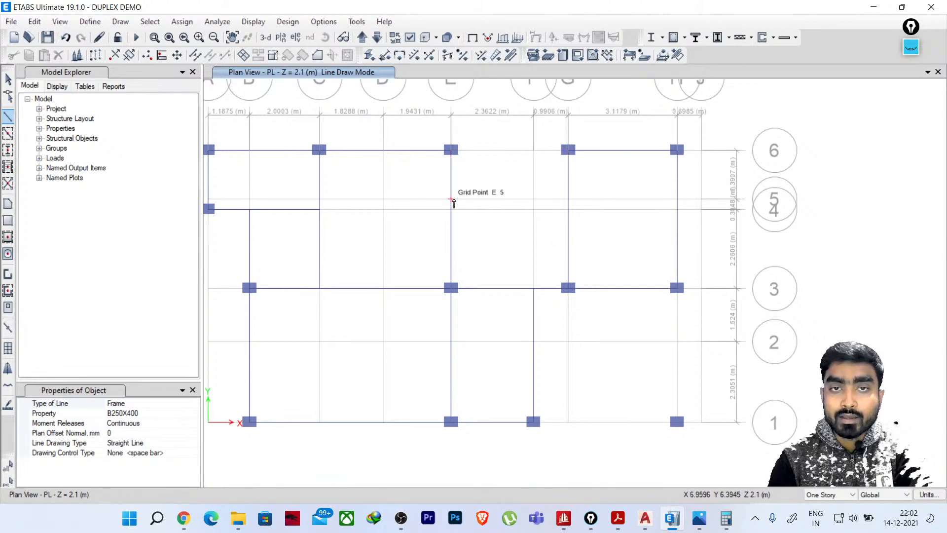
# Check the duplex floor plan in AutoCAD and draw a B250X400 beam along grid 5 from E5 to G5 in ETABS
pyautogui.click(645, 518)
pyautogui.click(631, 487)
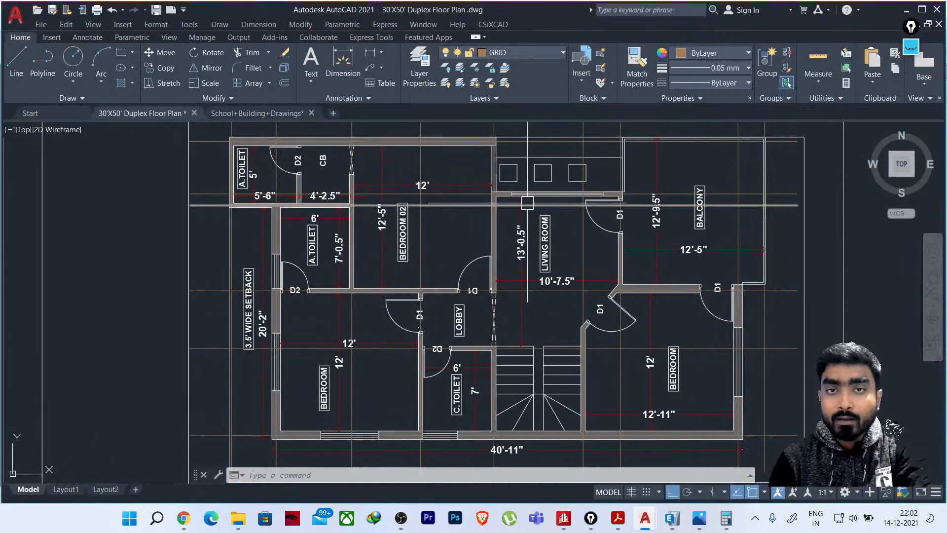
pyautogui.click(908, 10)
pyautogui.click(452, 201)
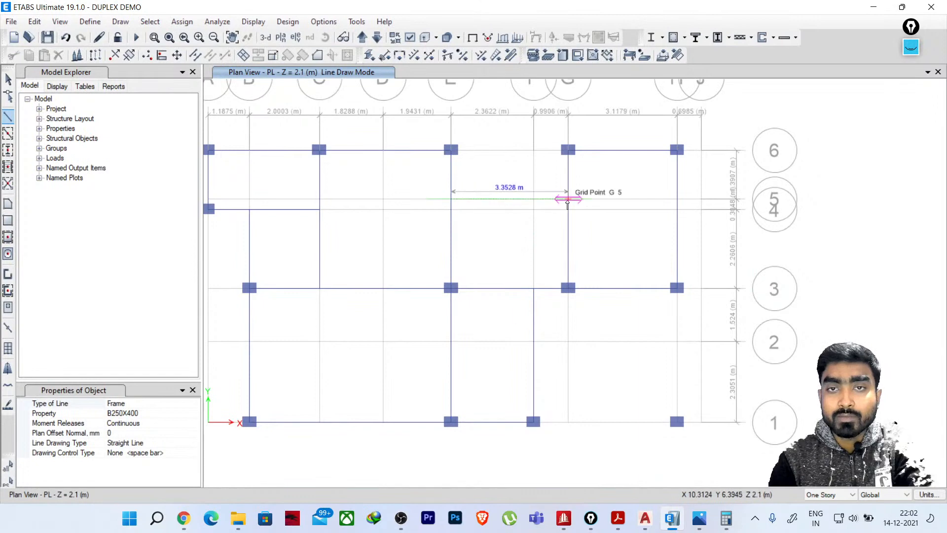
pyautogui.click(568, 199)
pyautogui.press('Escape')
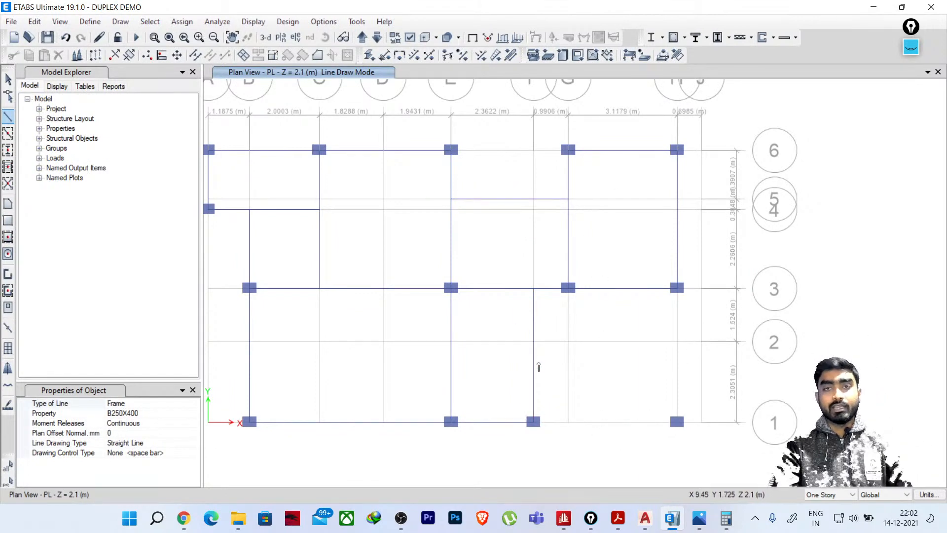
# Check the ground floor plan in AutoCAD around the kitchen and stairs, and draw a B250X400 beam from F3 to F5 in ETABS
pyautogui.moveTo(539, 367); pyautogui.dragTo(614, 374, button='middle')
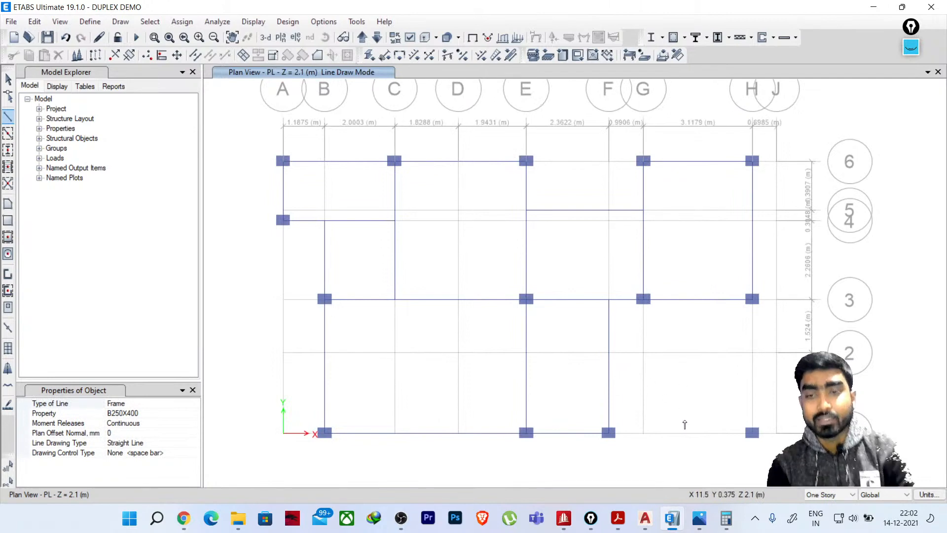
pyautogui.moveTo(700, 518)
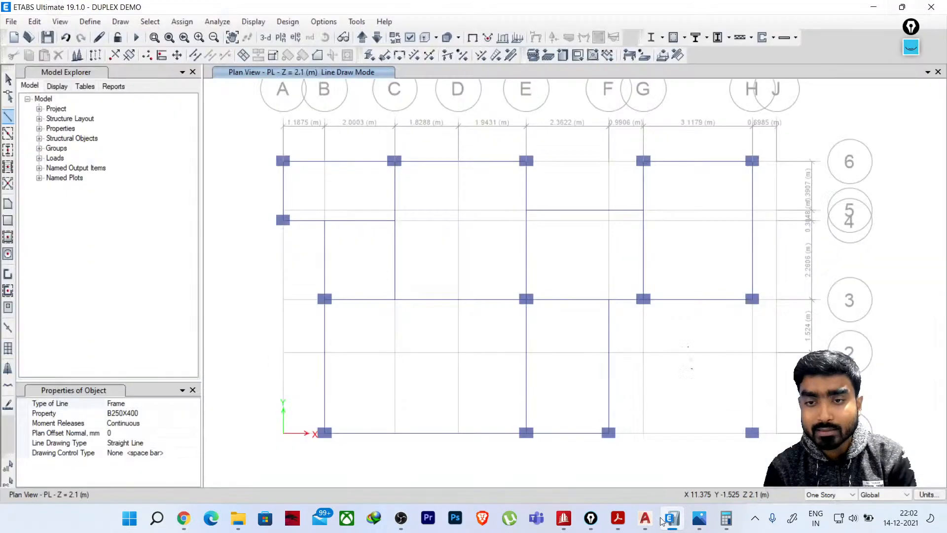
pyautogui.moveTo(646, 518)
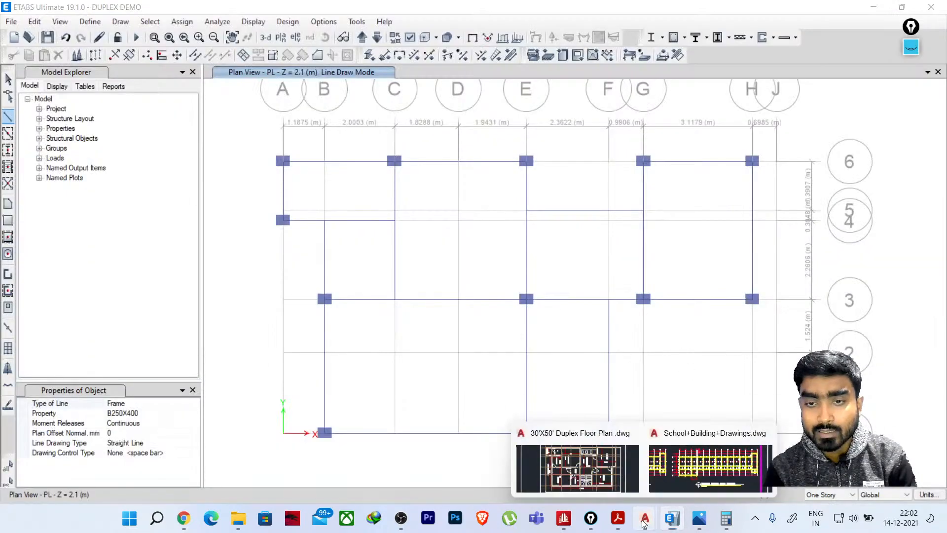
pyautogui.click(573, 471)
pyautogui.scroll(-4, 435, 289)
pyautogui.moveTo(460, 419); pyautogui.dragTo(507, 207, button='middle')
pyautogui.scroll(4, 518, 354)
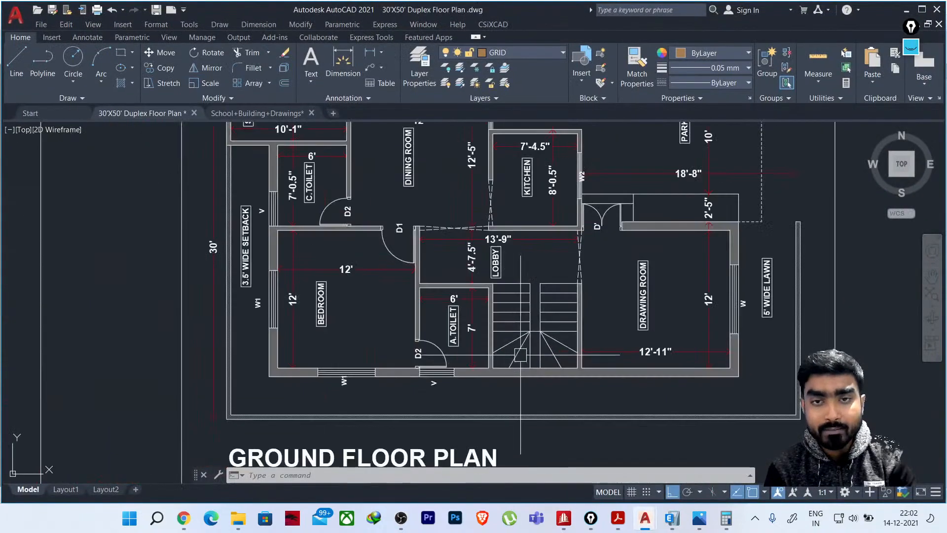
pyautogui.moveTo(521, 354); pyautogui.dragTo(459, 416, button='middle')
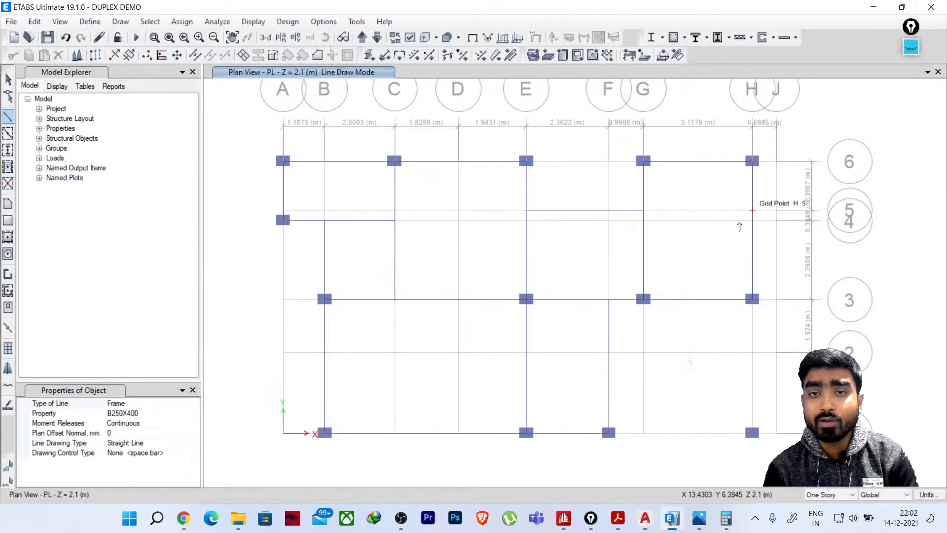
pyautogui.click(907, 9)
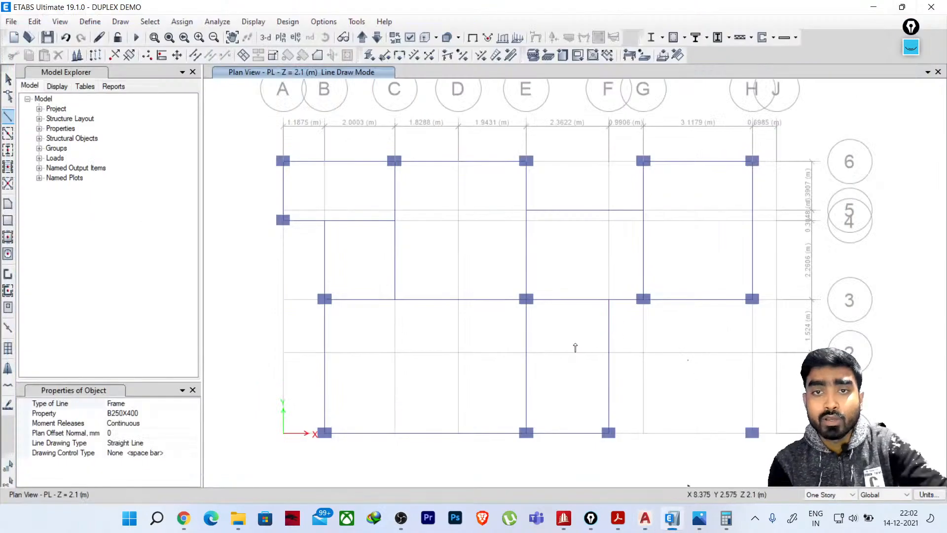
pyautogui.click(609, 299)
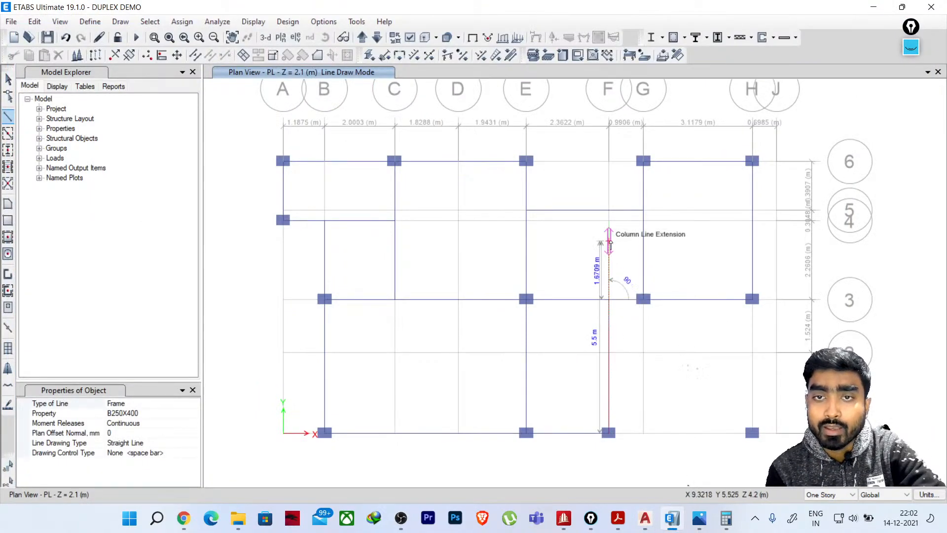
pyautogui.doubleClick(609, 210)
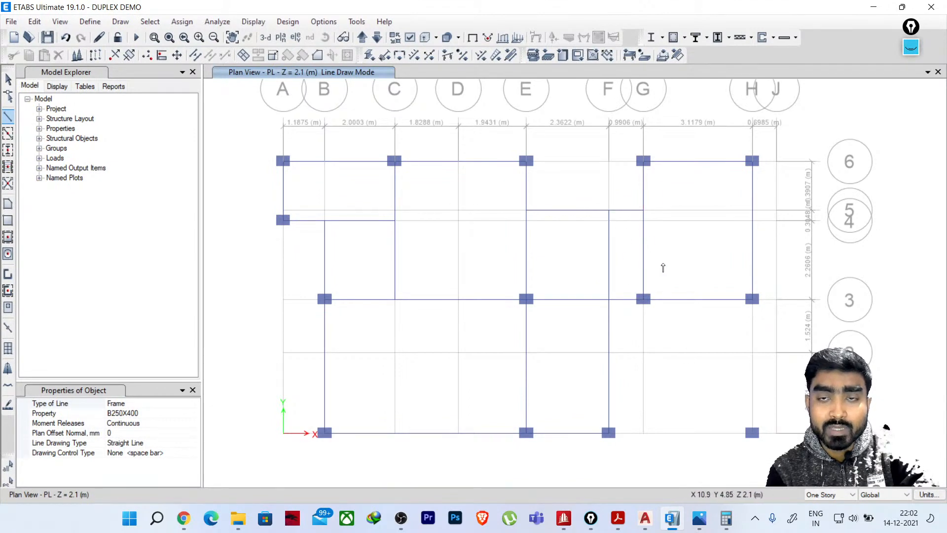
# Compare the marked-up first floor plan image and the AutoCAD floor plans with the ETABS beam layout between grids E and G
pyautogui.moveTo(663, 267); pyautogui.dragTo(643, 291, button='middle')
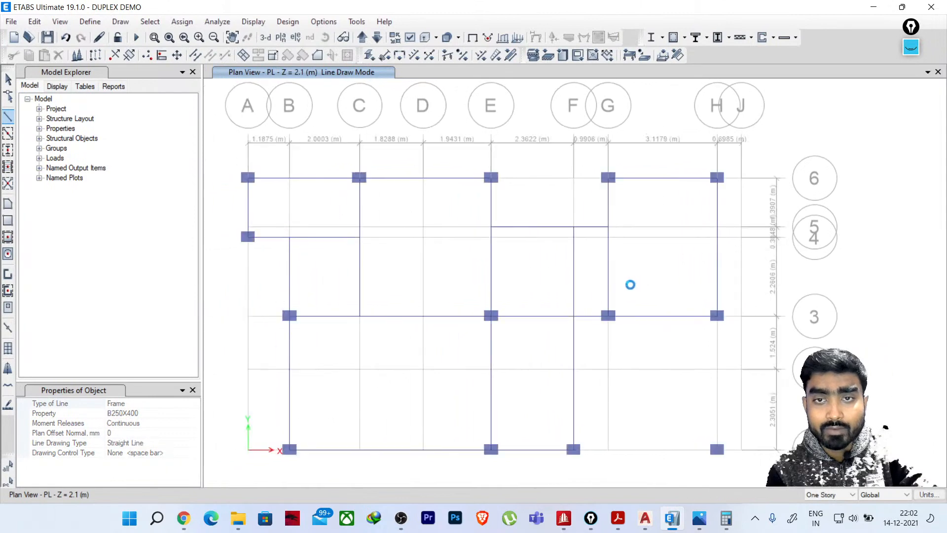
pyautogui.click(699, 518)
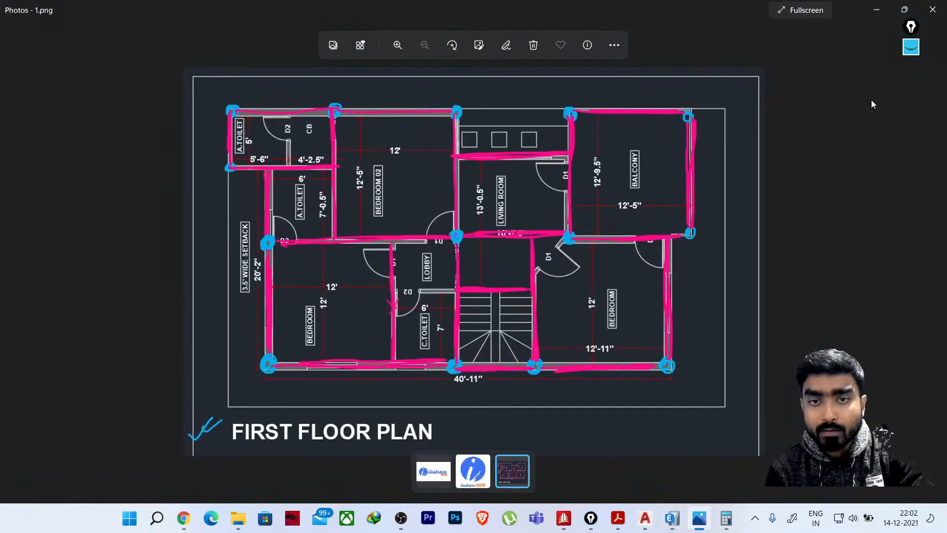
pyautogui.click(876, 10)
pyautogui.click(645, 518)
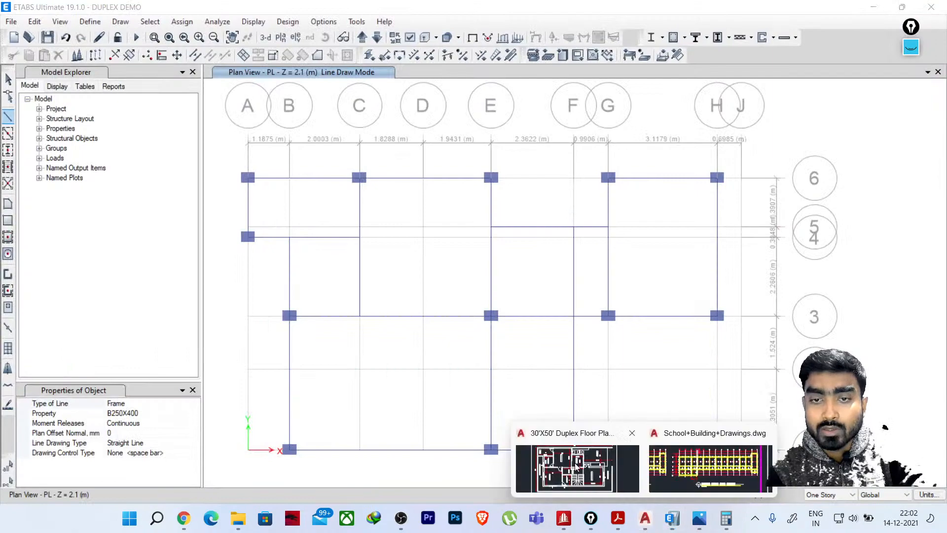
pyautogui.click(576, 467)
pyautogui.scroll(-2, 502, 332)
pyautogui.moveTo(524, 364); pyautogui.dragTo(510, 487, button='middle')
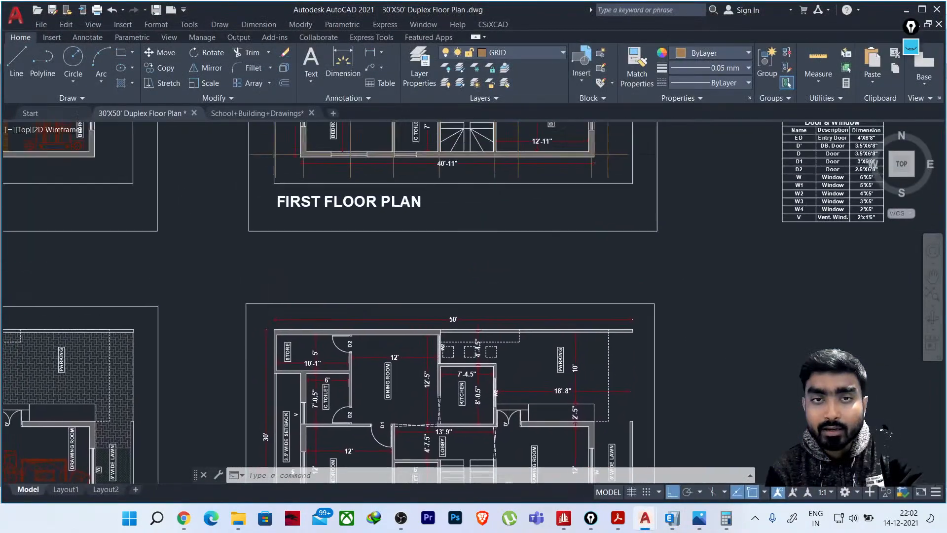
pyautogui.scroll(6, 384, 223)
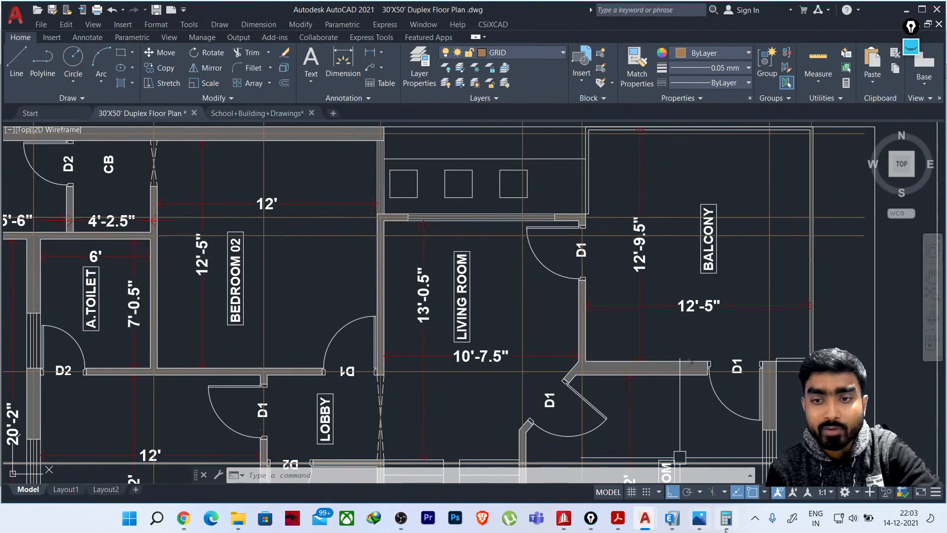
pyautogui.click(699, 518)
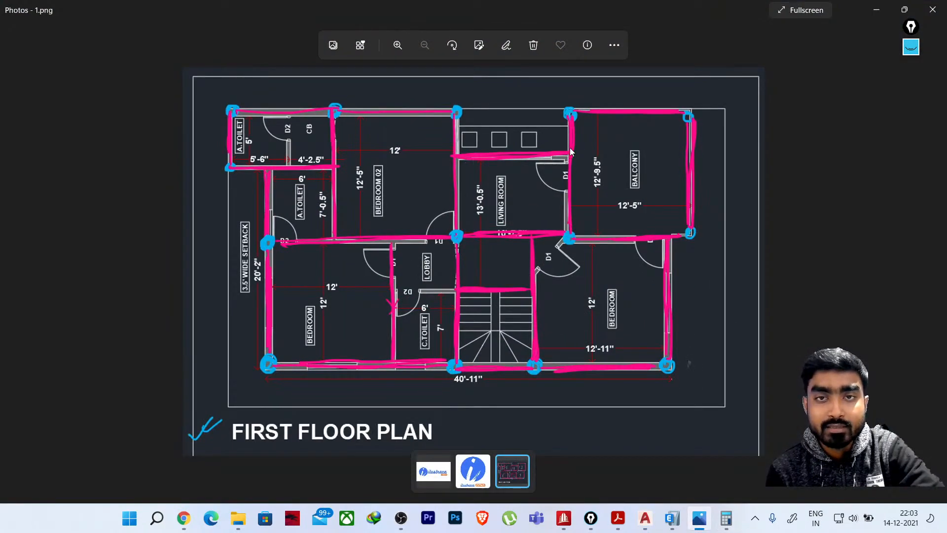
pyautogui.click(877, 10)
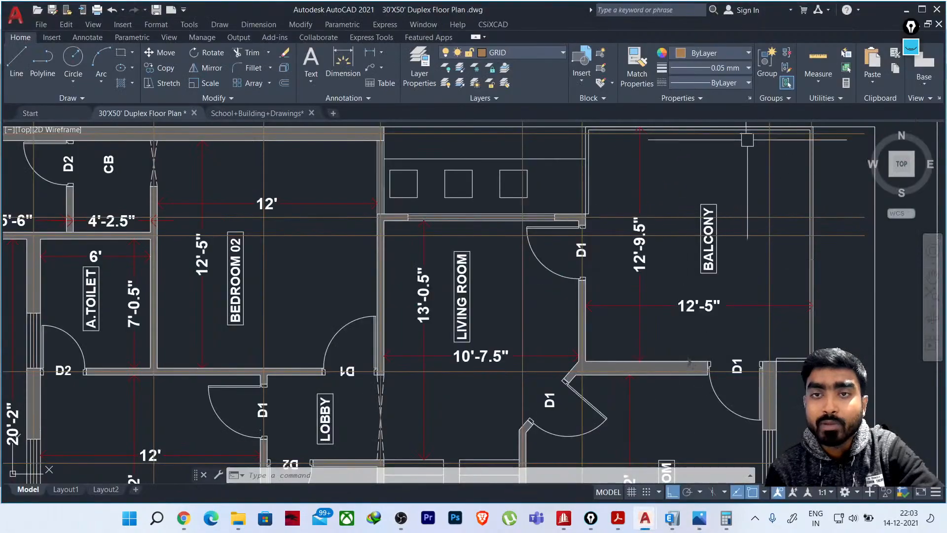
pyautogui.click(908, 10)
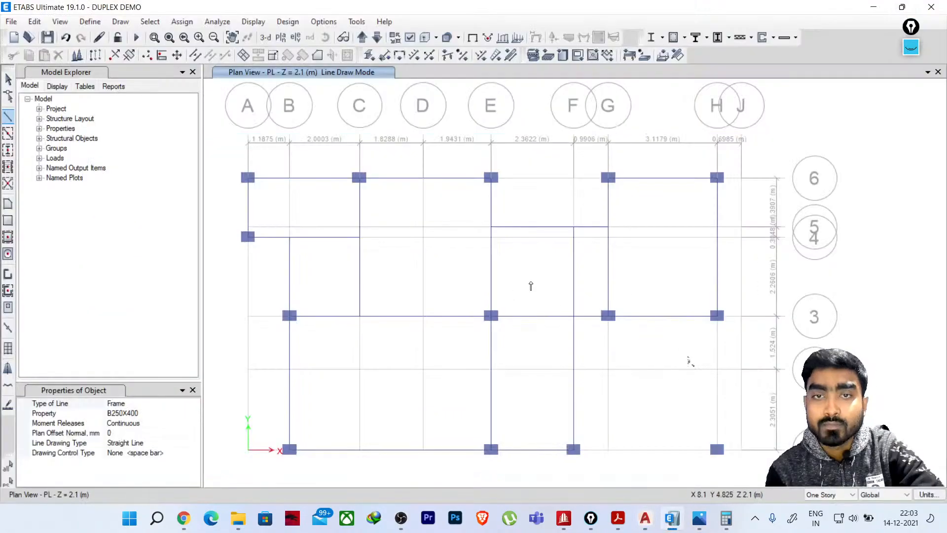
pyautogui.moveTo(562, 310); pyautogui.dragTo(488, 309, button='middle')
pyautogui.moveTo(465, 262); pyautogui.dragTo(466, 238, button='middle')
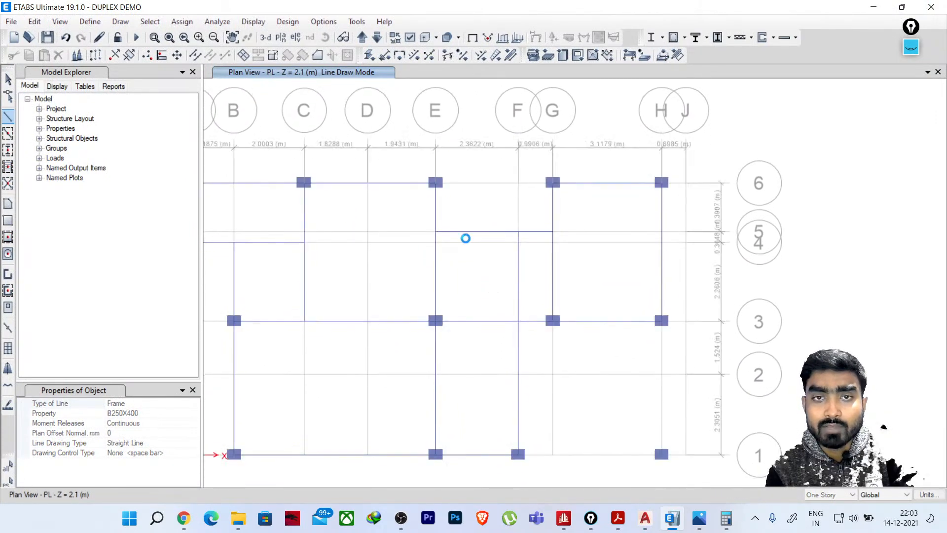
pyautogui.scroll(3, 444, 192)
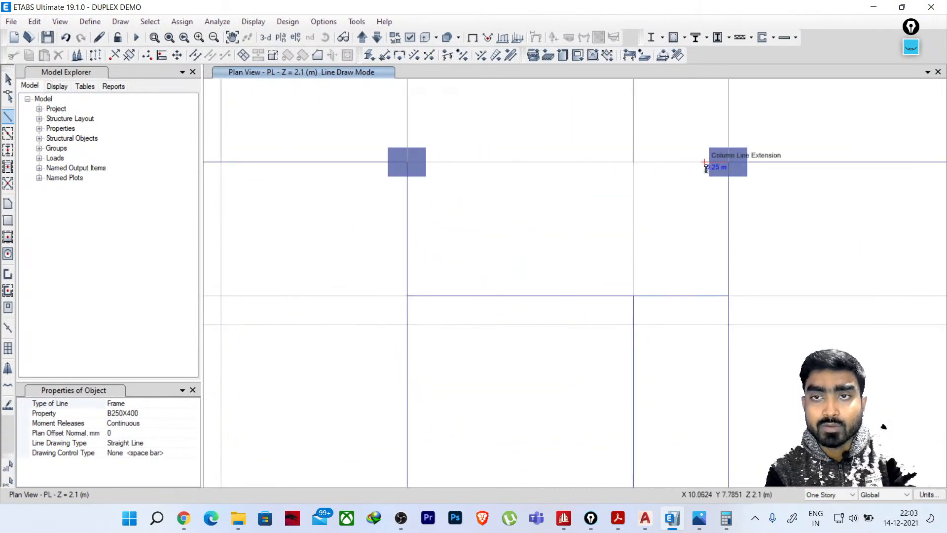
pyautogui.scroll(-3, 730, 157)
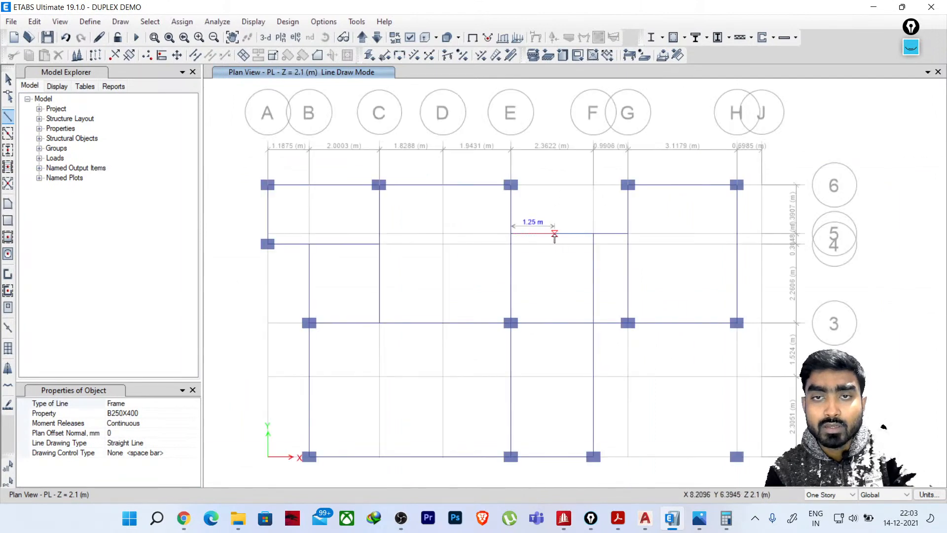
# Draw B250X400 beams along grid 1 from F1 to H1 and along grid H from H1 to H3
pyautogui.moveTo(555, 237); pyautogui.dragTo(536, 171, button='middle')
pyautogui.moveTo(568, 277); pyautogui.dragTo(549, 304, button='middle')
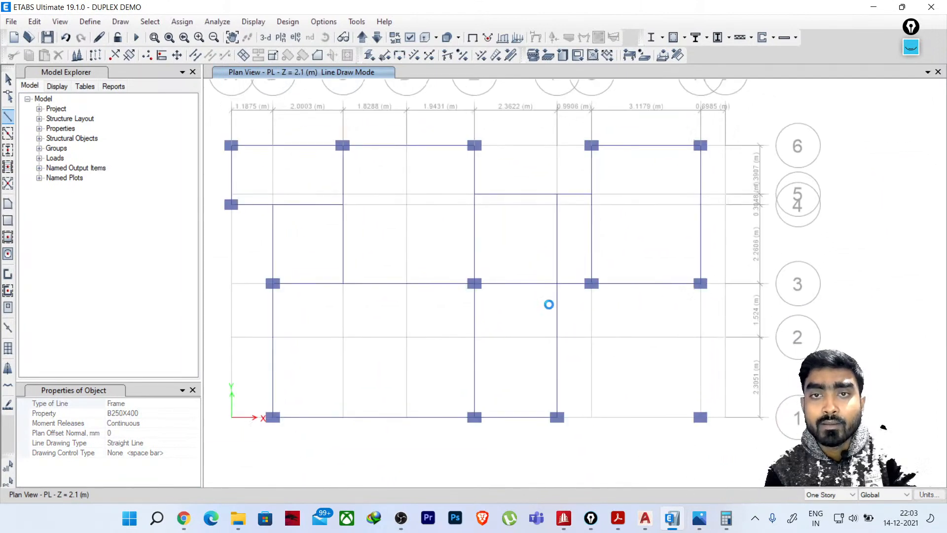
pyautogui.moveTo(634, 353); pyautogui.dragTo(630, 302, button='middle')
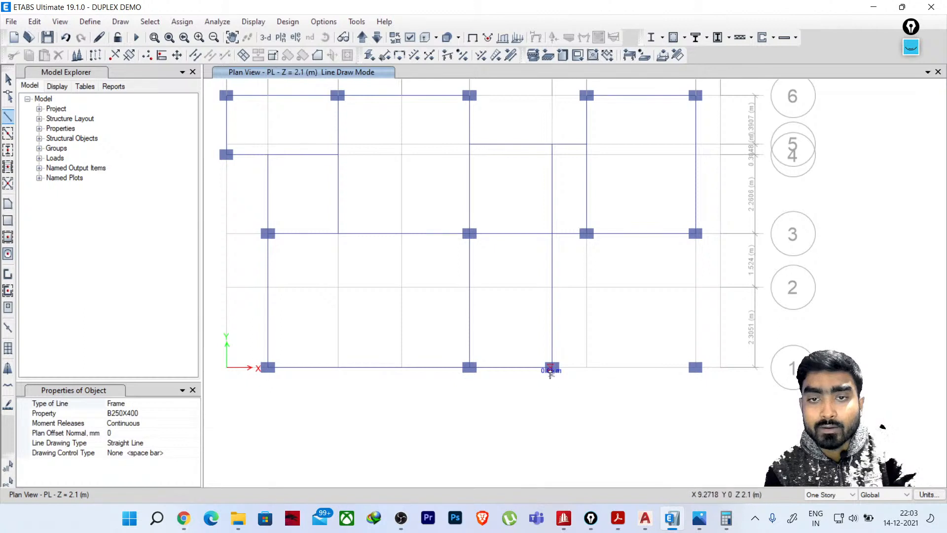
pyautogui.click(551, 370)
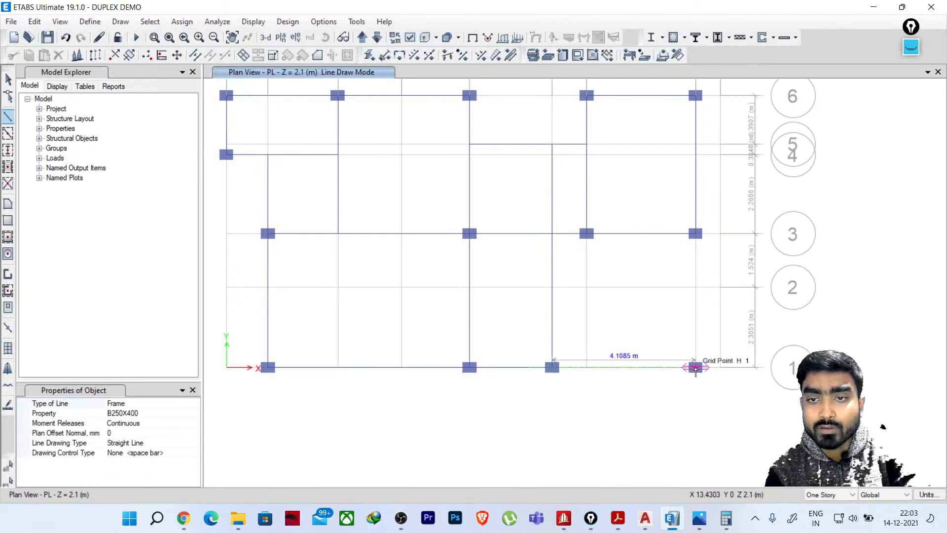
pyautogui.click(695, 368)
pyautogui.press('Escape')
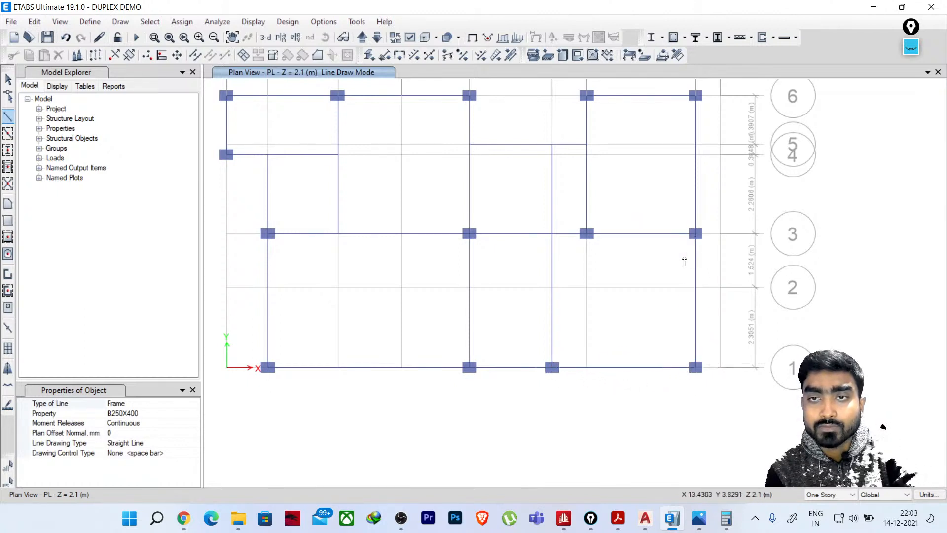
# Draw a B250X400 beam along grid 2 from E2 to F2
pyautogui.scroll(-3, 660, 285)
pyautogui.scroll(4, 626, 296)
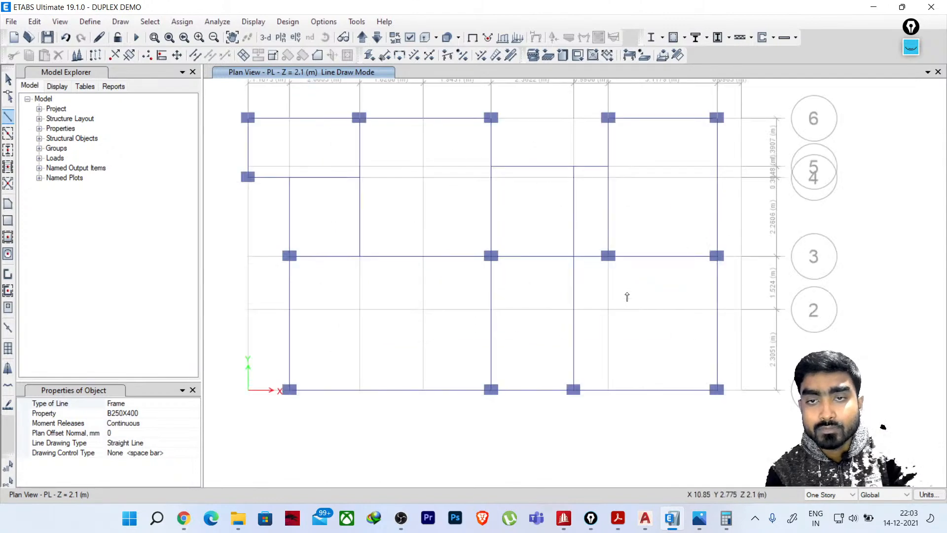
pyautogui.moveTo(662, 433); pyautogui.dragTo(687, 439, button='middle')
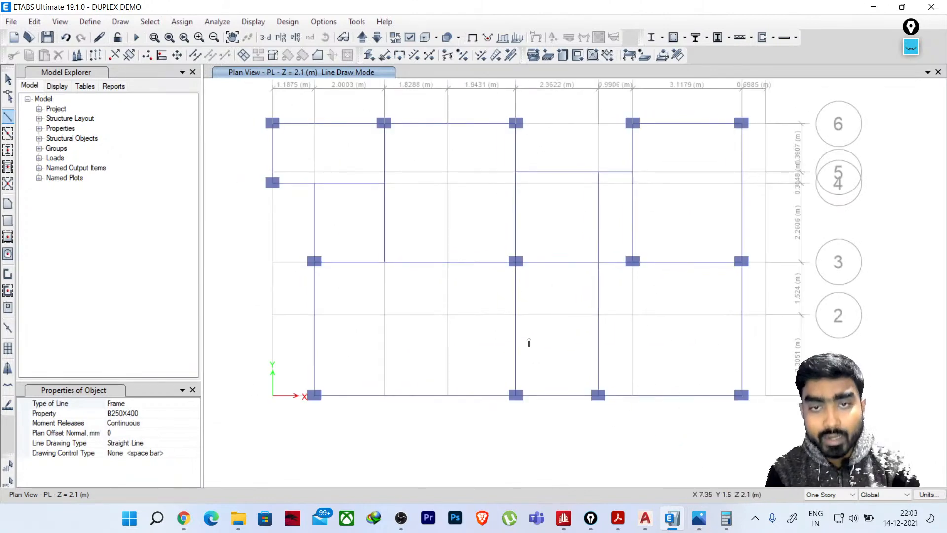
pyautogui.click(516, 316)
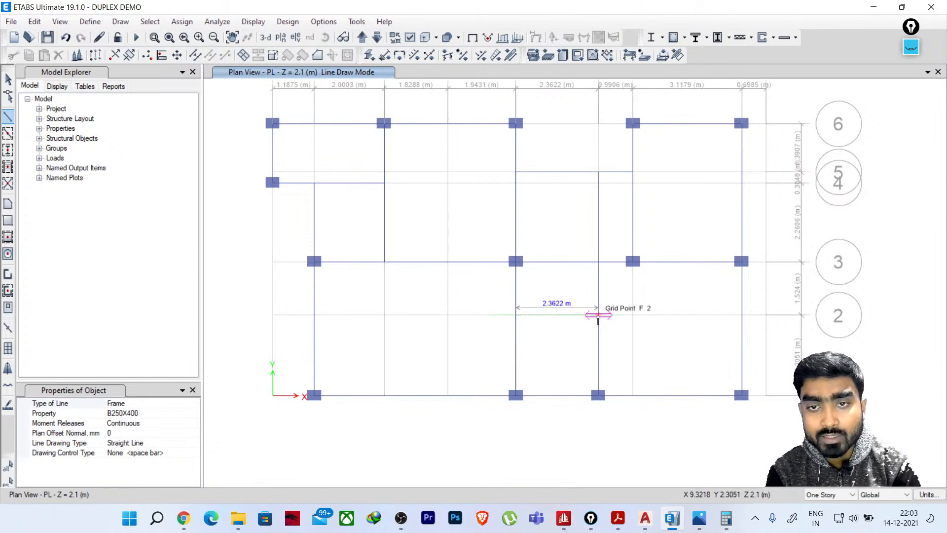
pyautogui.doubleClick(598, 316)
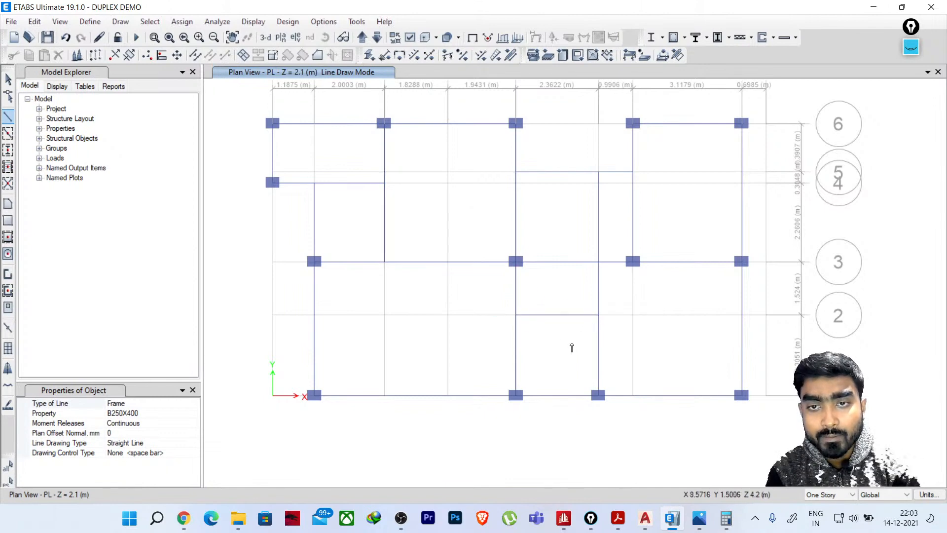
# Draw a B250X400 beam along grid D from D1 to D3
pyautogui.moveTo(524, 344); pyautogui.dragTo(563, 346, button='middle')
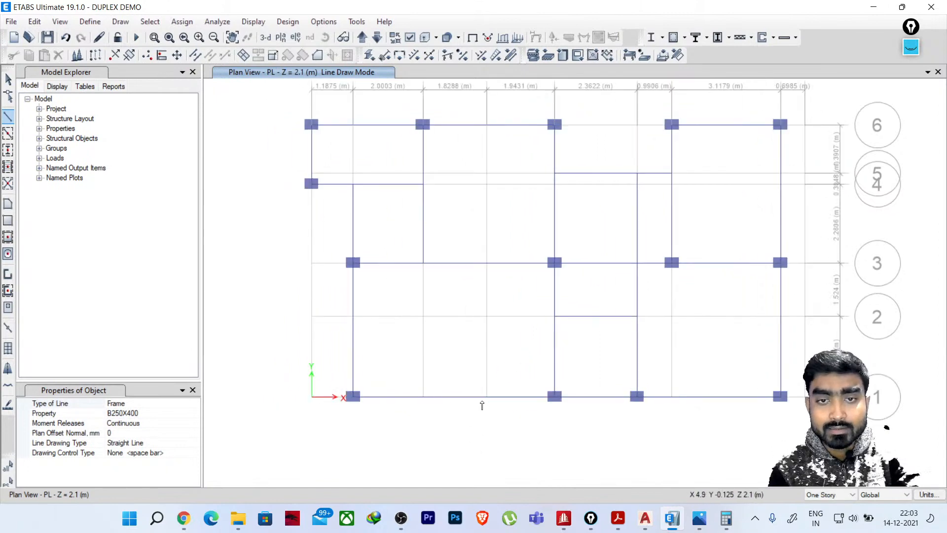
pyautogui.click(487, 396)
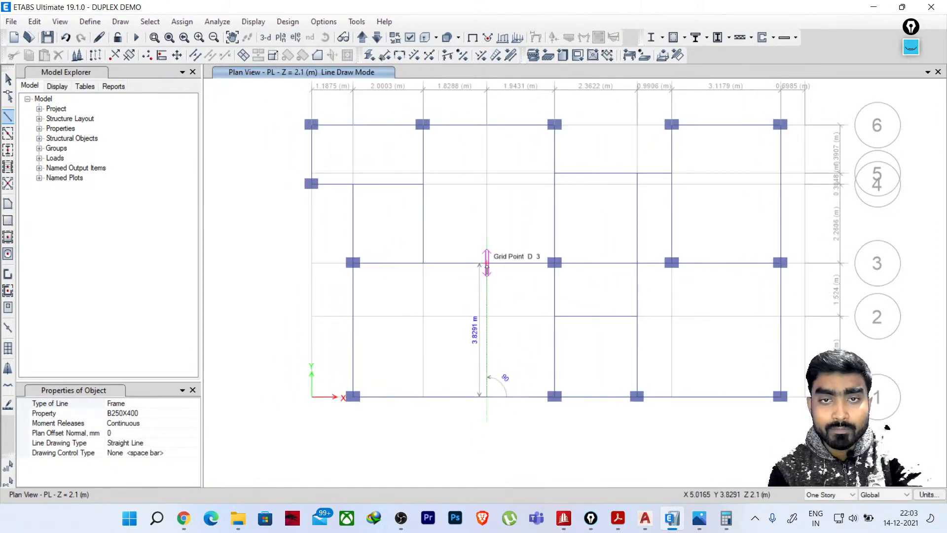
pyautogui.doubleClick(487, 264)
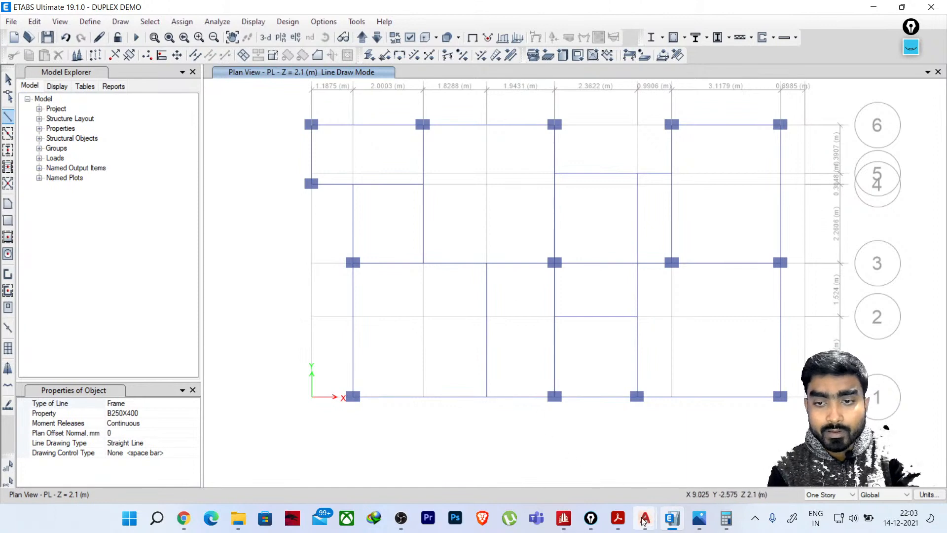
# Check the AutoCAD floor plan around the lobby and common toilet, and draw a B250X400 beam from D2 to E2 in ETABS
pyautogui.moveTo(643, 521)
pyautogui.click(584, 471)
pyautogui.moveTo(377, 415); pyautogui.dragTo(546, 305, button='middle')
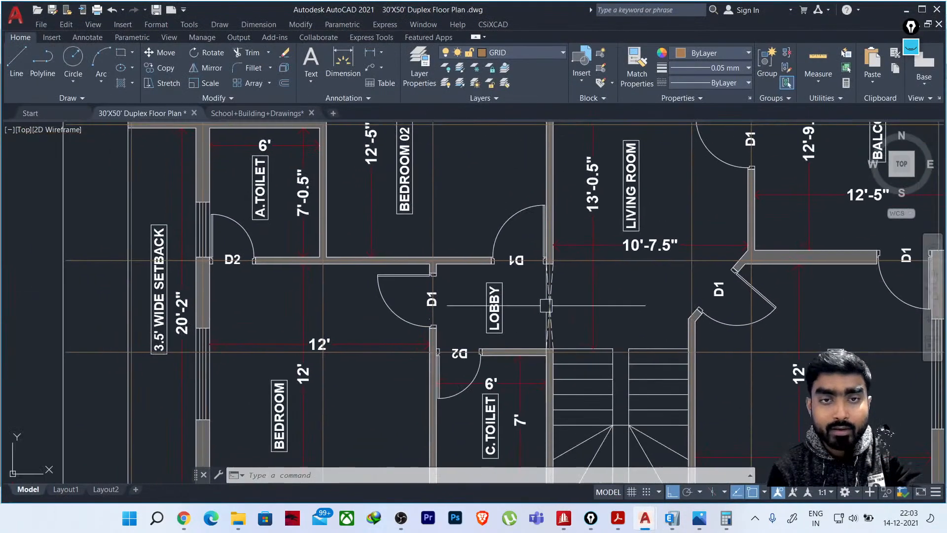
pyautogui.scroll(-3, 546, 305)
pyautogui.scroll(3, 502, 279)
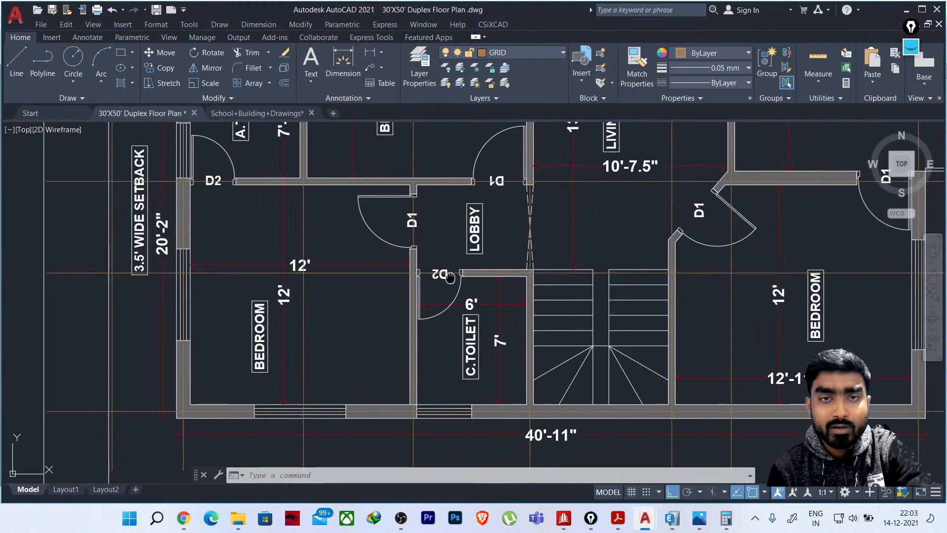
pyautogui.moveTo(450, 278); pyautogui.dragTo(470, 339, button='middle')
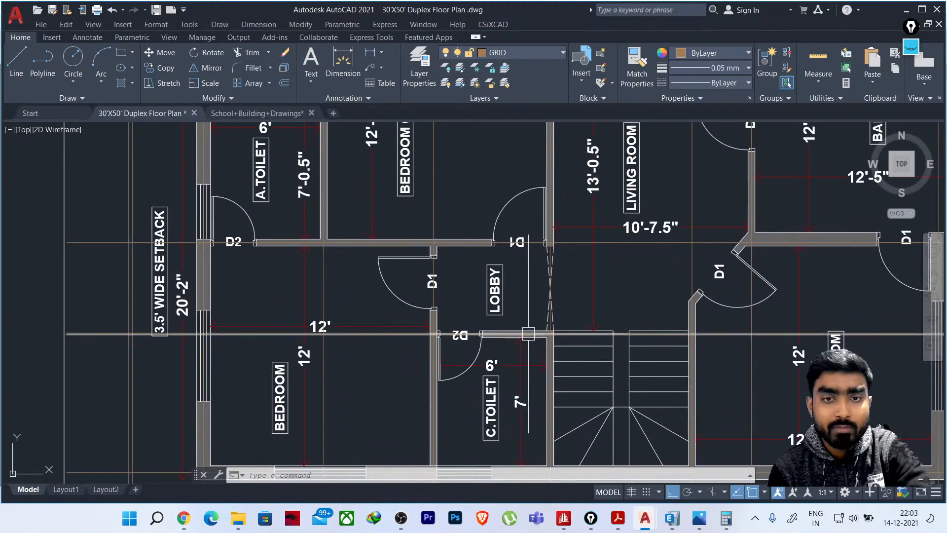
pyautogui.moveTo(529, 334); pyautogui.dragTo(498, 284, button='middle')
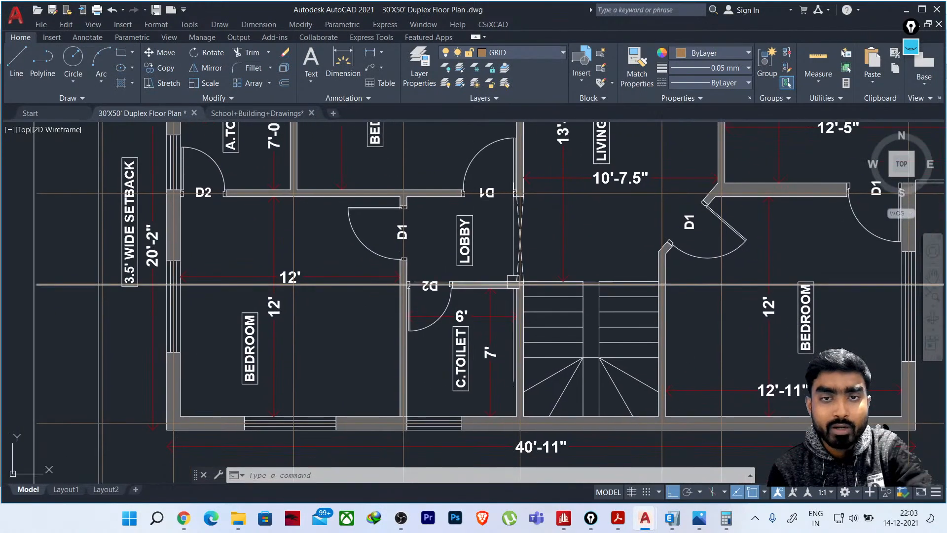
pyautogui.click(906, 10)
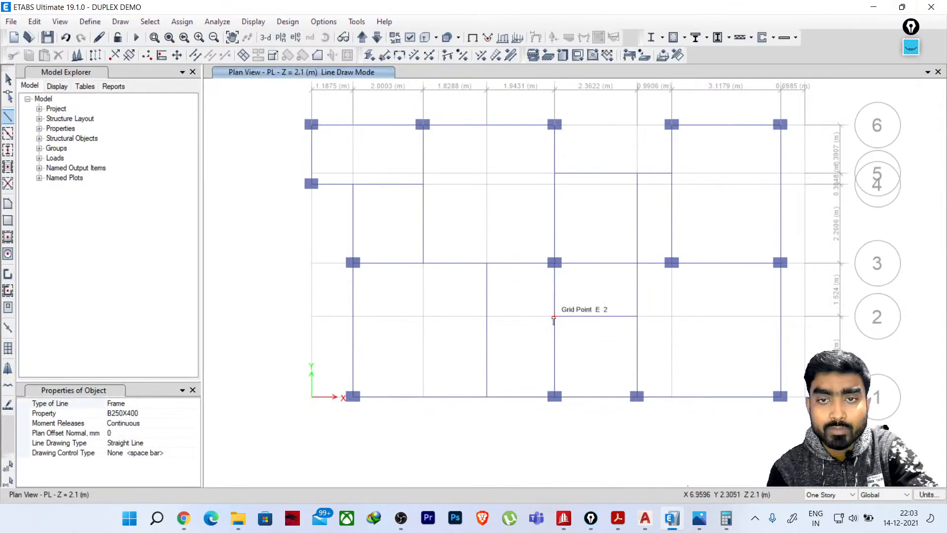
pyautogui.click(487, 316)
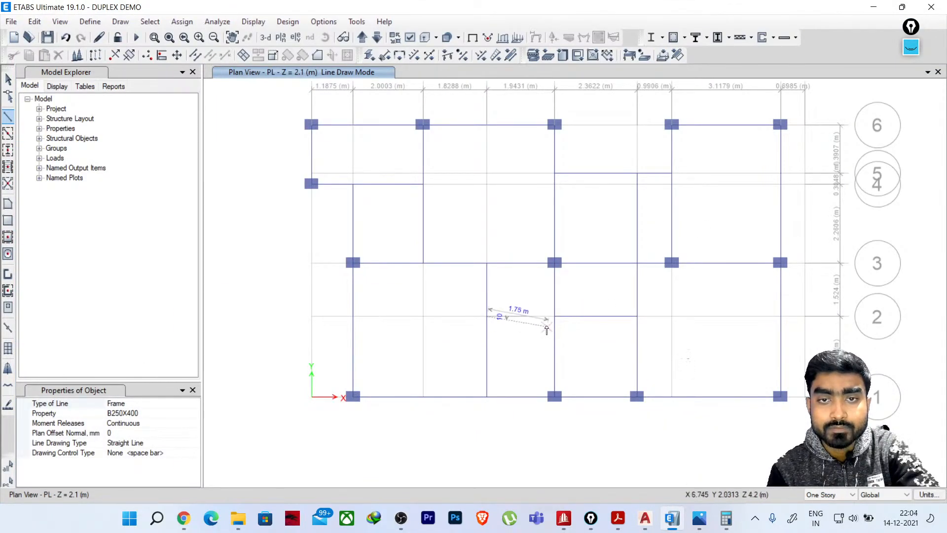
pyautogui.click(555, 316)
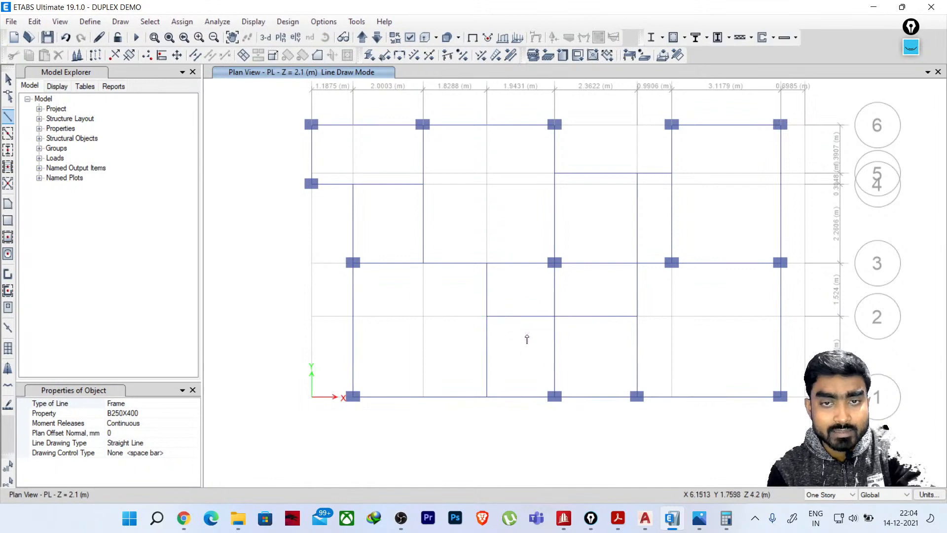
# Check the attached toilets in the AutoCAD floor plan, and draw a B250X400 beam along grid B from B4 to B6 in ETABS
pyautogui.moveTo(516, 362); pyautogui.dragTo(461, 409, button='middle')
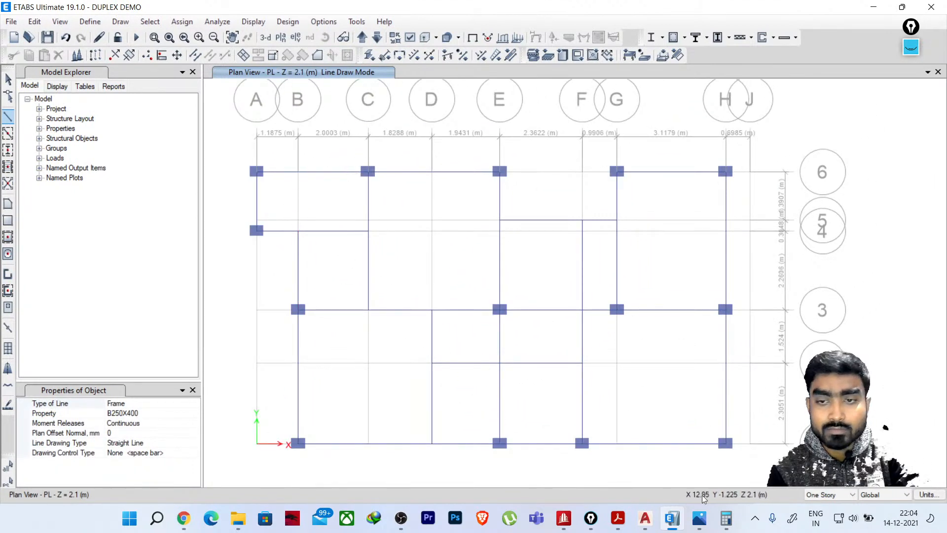
pyautogui.click(643, 521)
pyautogui.click(580, 459)
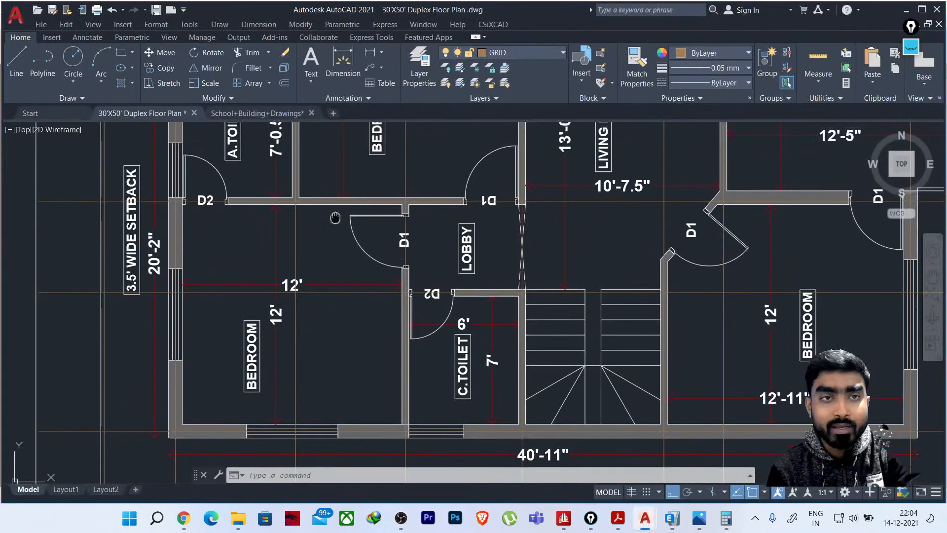
pyautogui.moveTo(317, 228); pyautogui.dragTo(362, 353, button='middle')
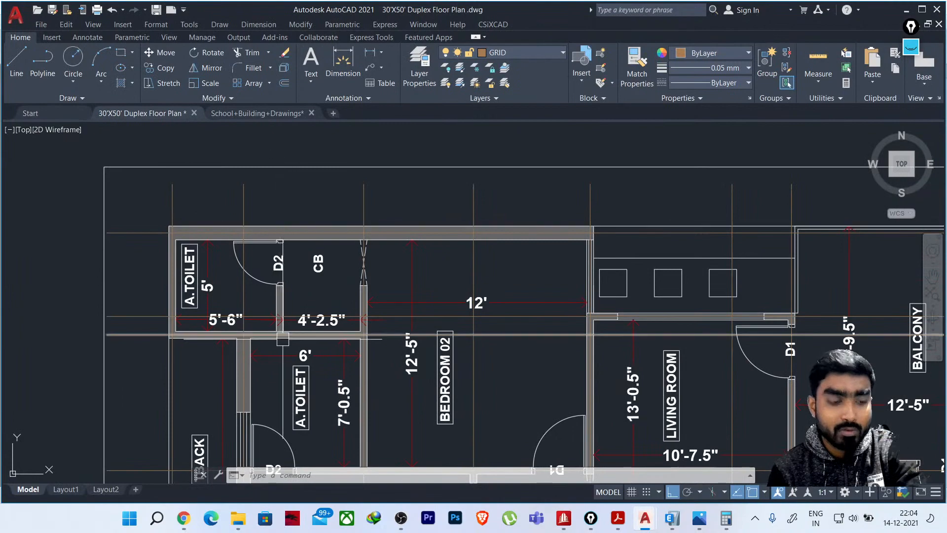
pyautogui.click(906, 10)
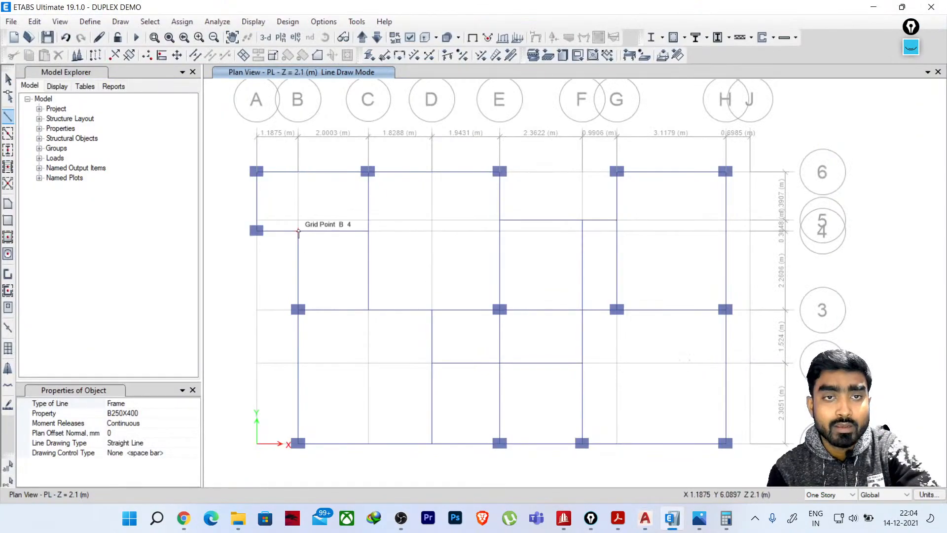
pyautogui.click(299, 176)
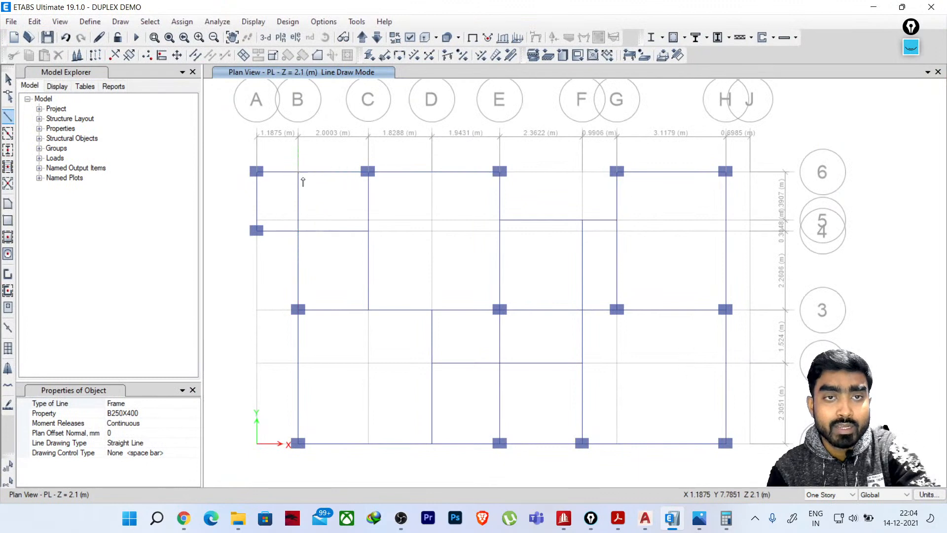
pyautogui.moveTo(342, 297); pyautogui.dragTo(345, 249, button='middle')
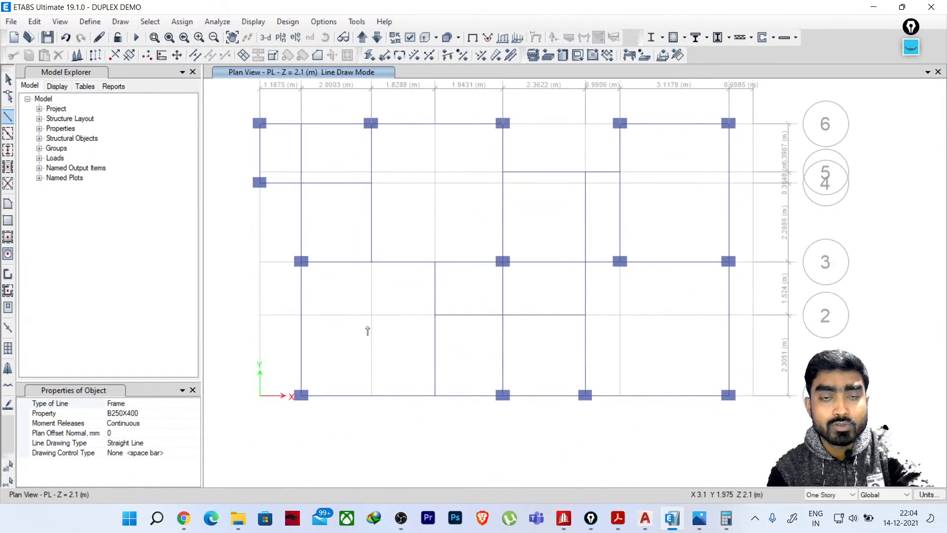
pyautogui.moveTo(546, 270); pyautogui.dragTo(523, 291, button='middle')
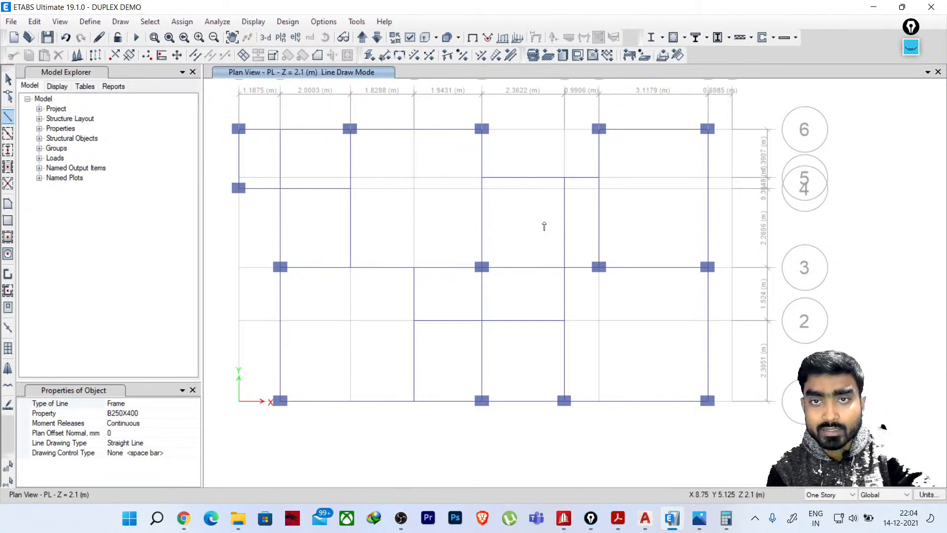
pyautogui.moveTo(546, 226); pyautogui.dragTo(535, 184, button='middle')
pyautogui.scroll(-1, 635, 204)
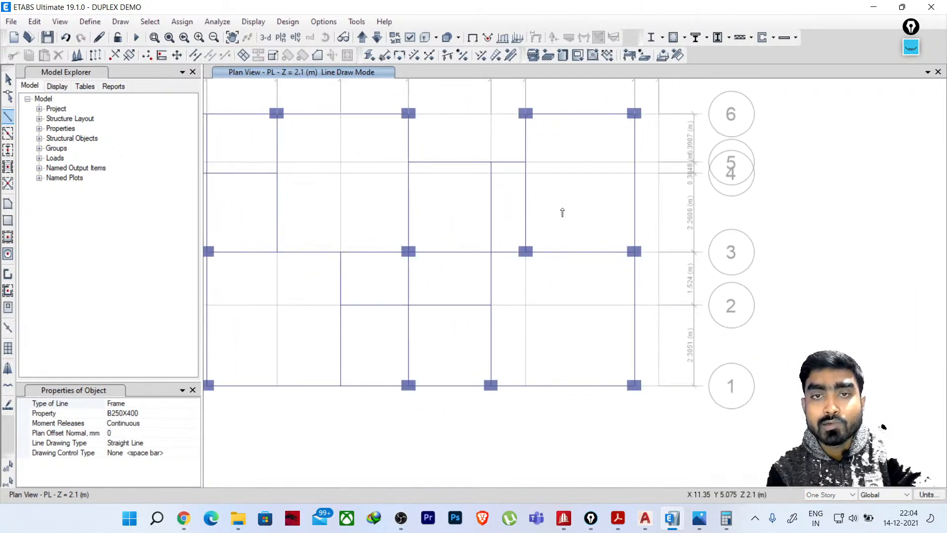
pyautogui.scroll(-3, 561, 211)
pyautogui.moveTo(556, 255); pyautogui.dragTo(552, 281, button='middle')
pyautogui.scroll(4, 493, 251)
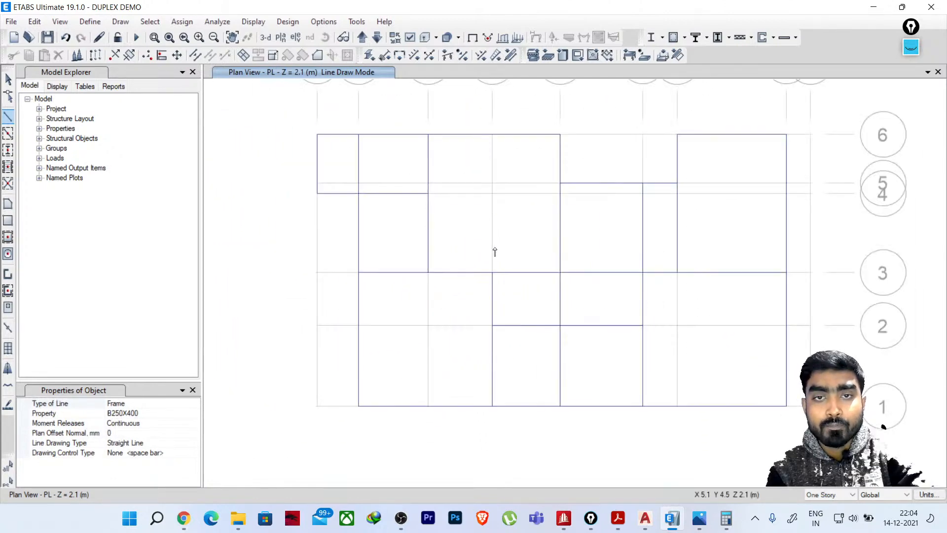
# End beam drawing and draw a rectangular floor slab with property S125 from A6 to C4
pyautogui.press('Escape')
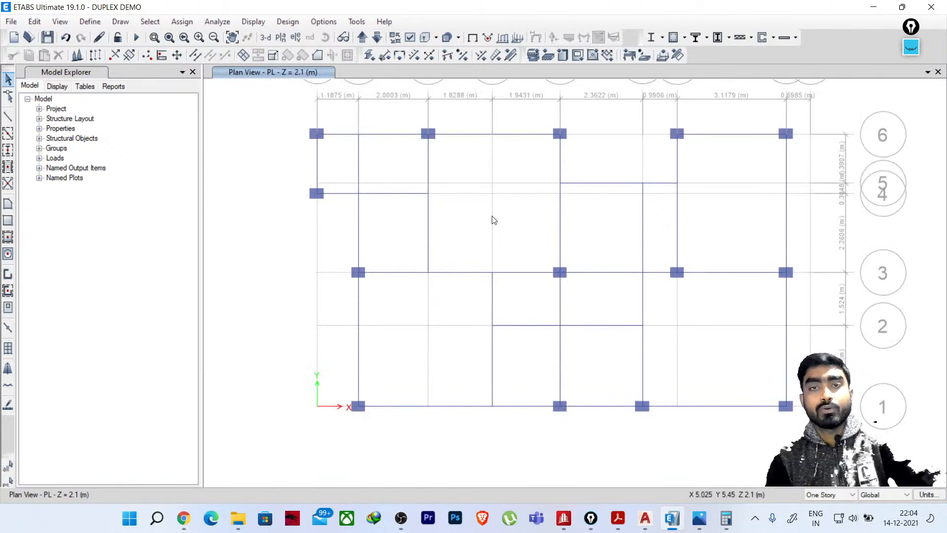
pyautogui.click(8, 220)
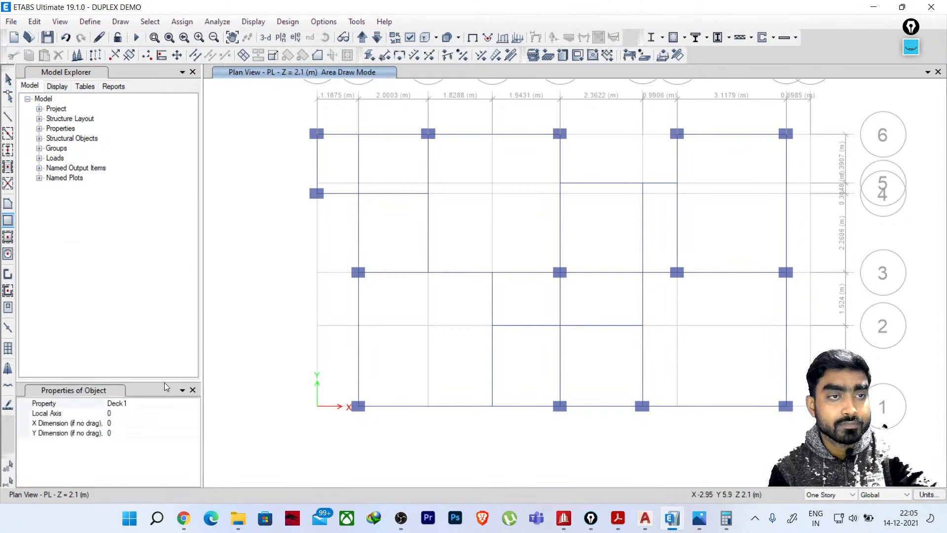
pyautogui.click(140, 405)
pyautogui.click(143, 404)
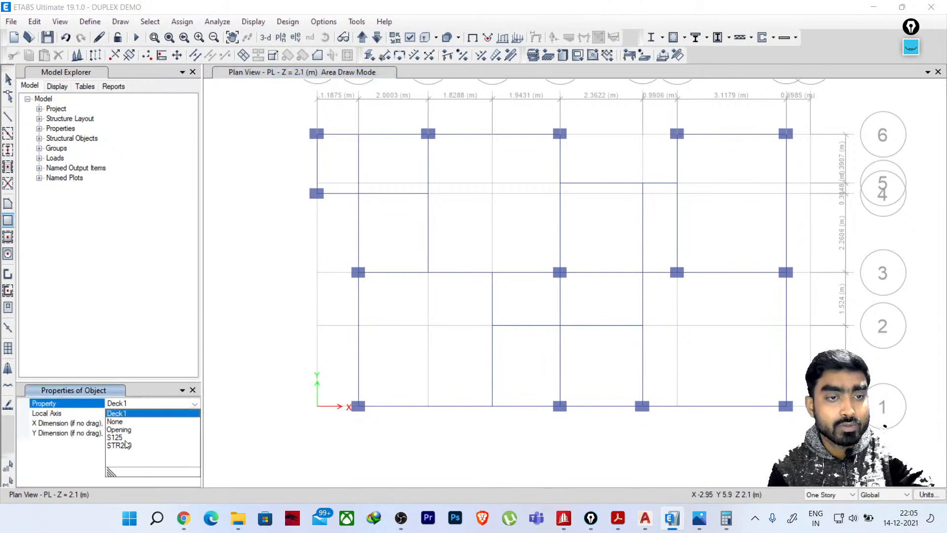
pyautogui.click(118, 437)
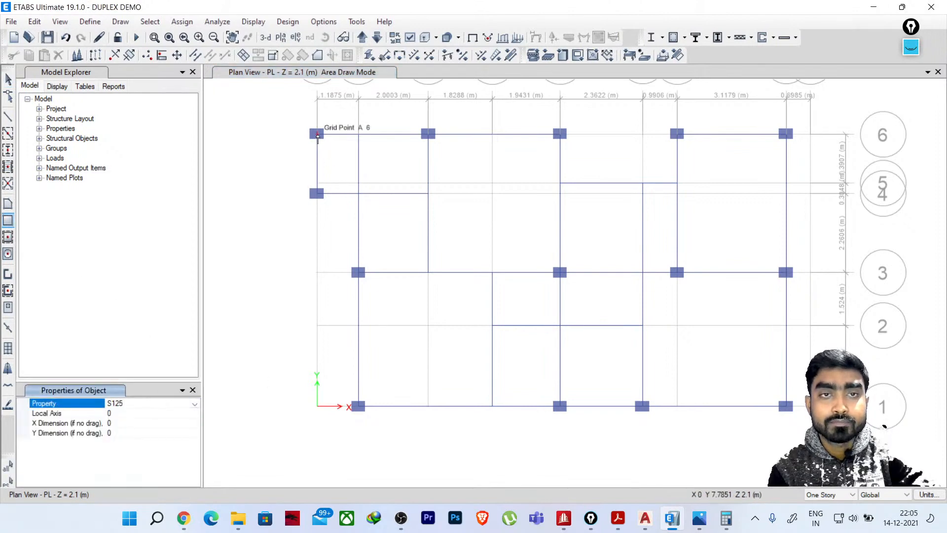
pyautogui.click(317, 135)
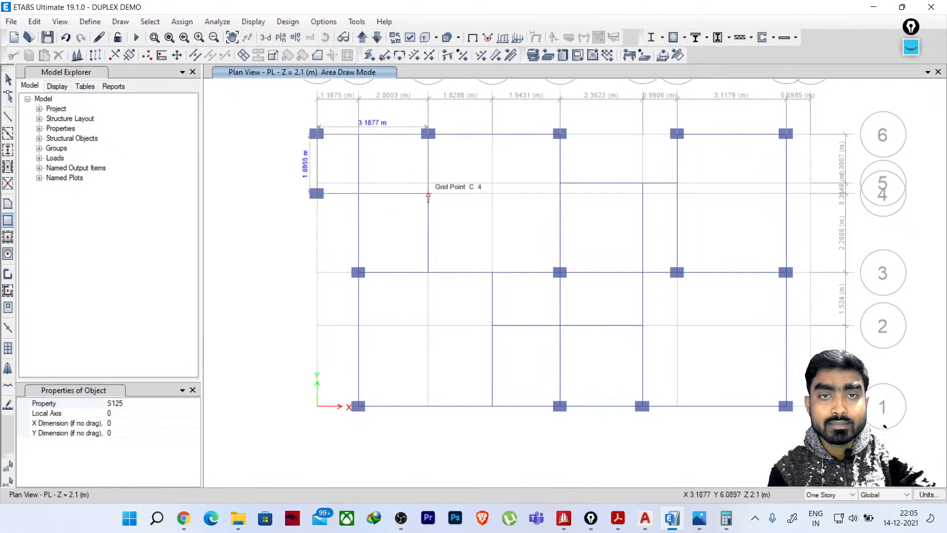
pyautogui.click(428, 194)
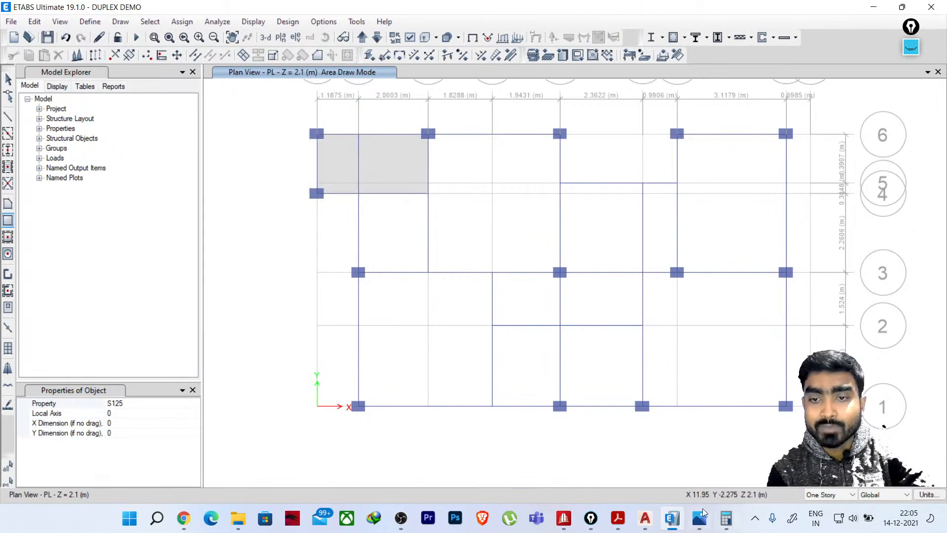
# Examine the room layout in the AutoCAD floor plan, from the toilets and bedrooms to the lobby, living room and staircase, and return to ETABS
pyautogui.click(580, 459)
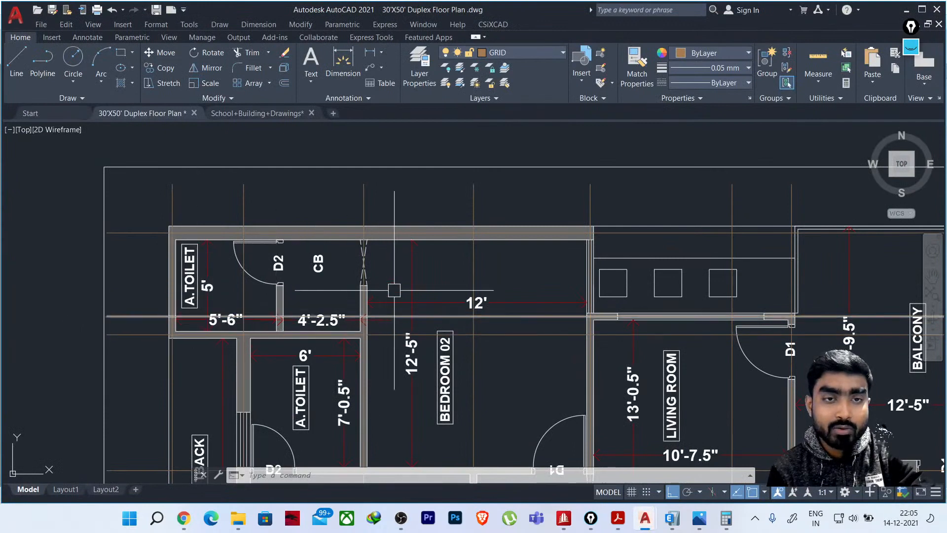
pyautogui.scroll(-5, 395, 286)
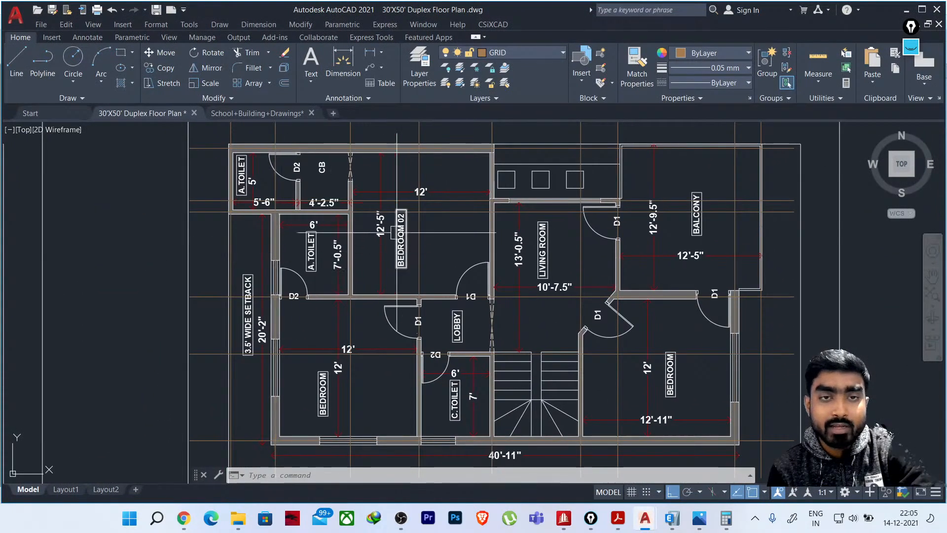
pyautogui.scroll(2, 298, 202)
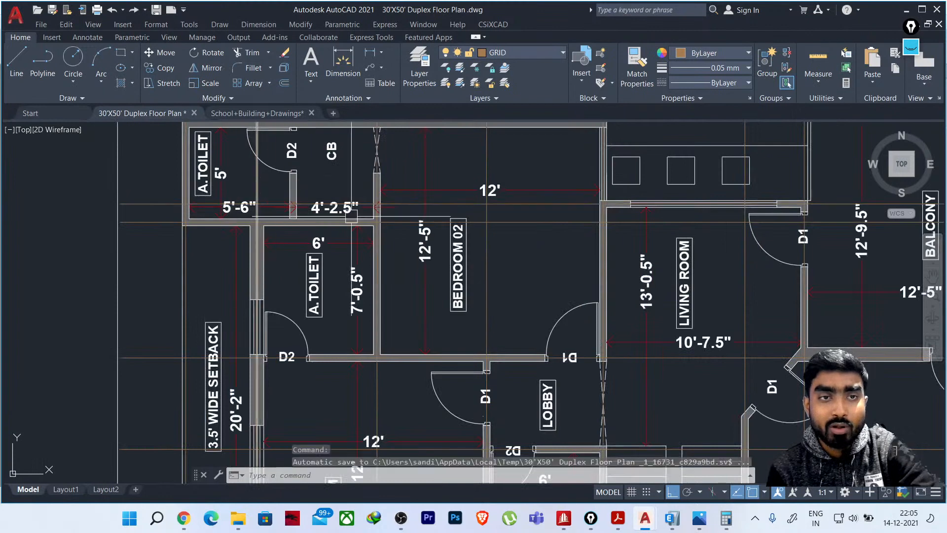
pyautogui.moveTo(497, 386); pyautogui.dragTo(364, 290, button='middle')
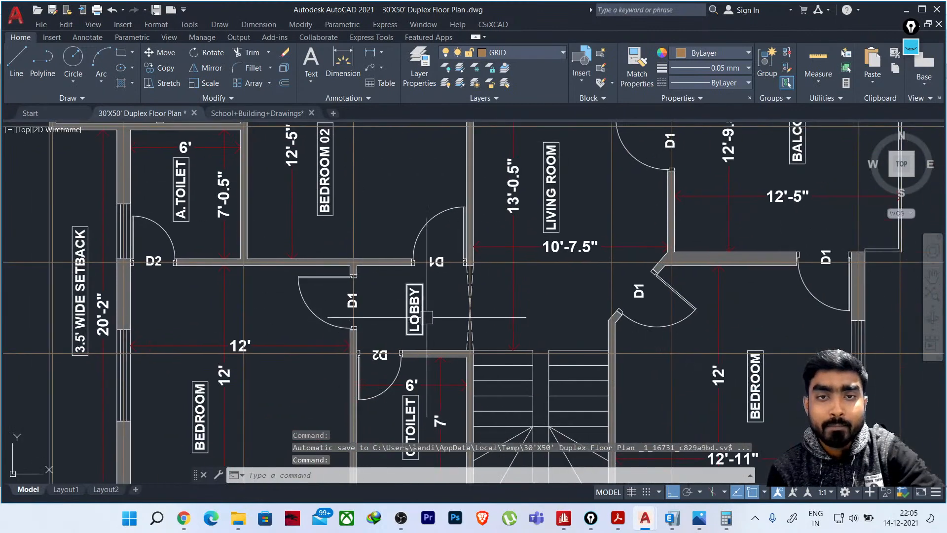
pyautogui.moveTo(414, 318); pyautogui.dragTo(311, 352, button='middle')
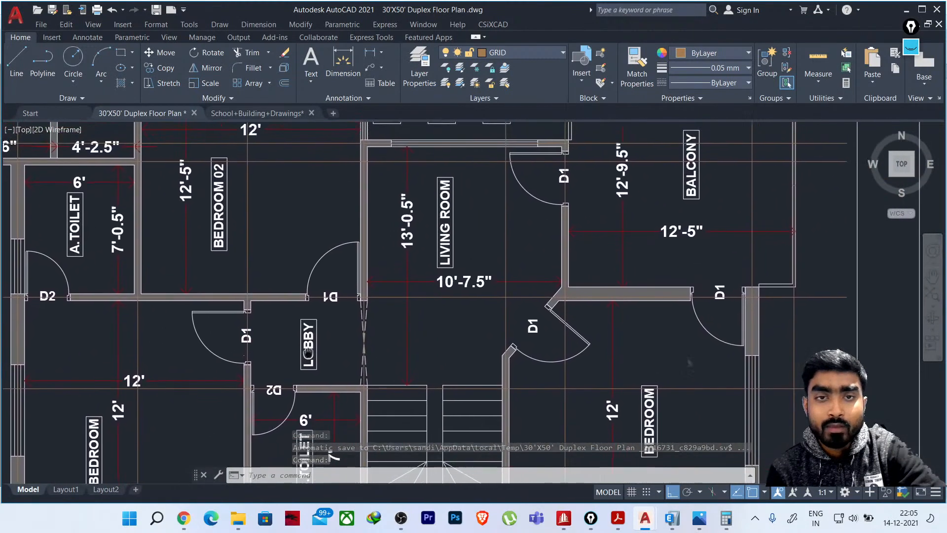
pyautogui.scroll(-2, 482, 235)
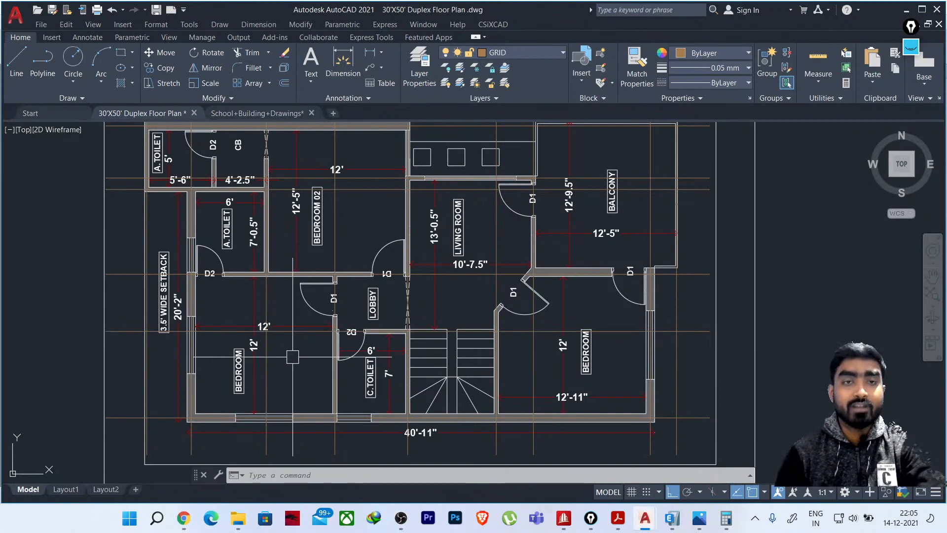
pyautogui.scroll(3, 340, 220)
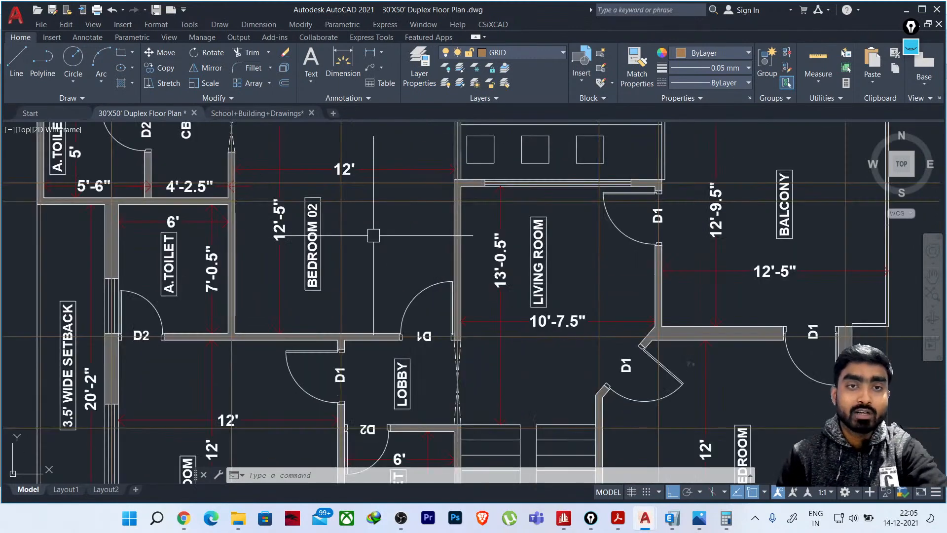
pyautogui.scroll(-3, 374, 239)
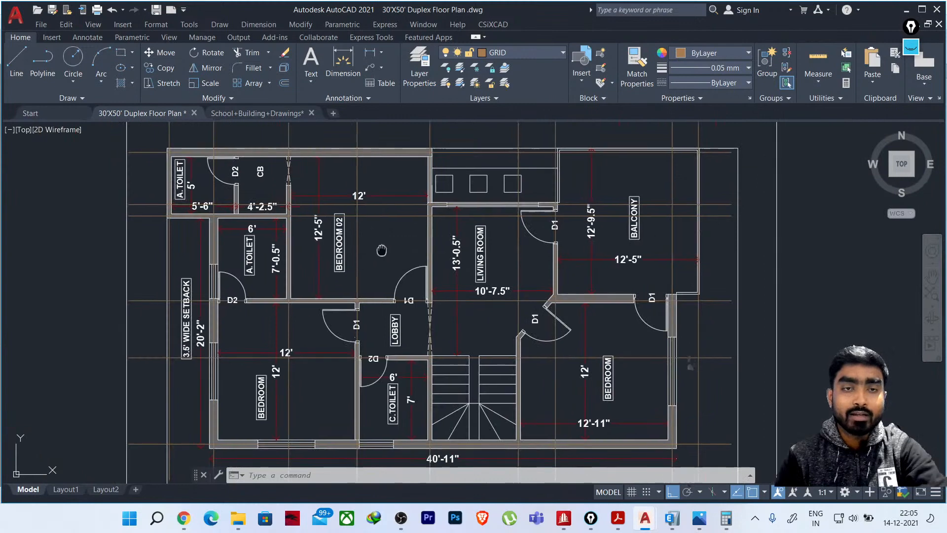
pyautogui.scroll(3, 300, 249)
pyautogui.moveTo(301, 249); pyautogui.dragTo(323, 319, button='middle')
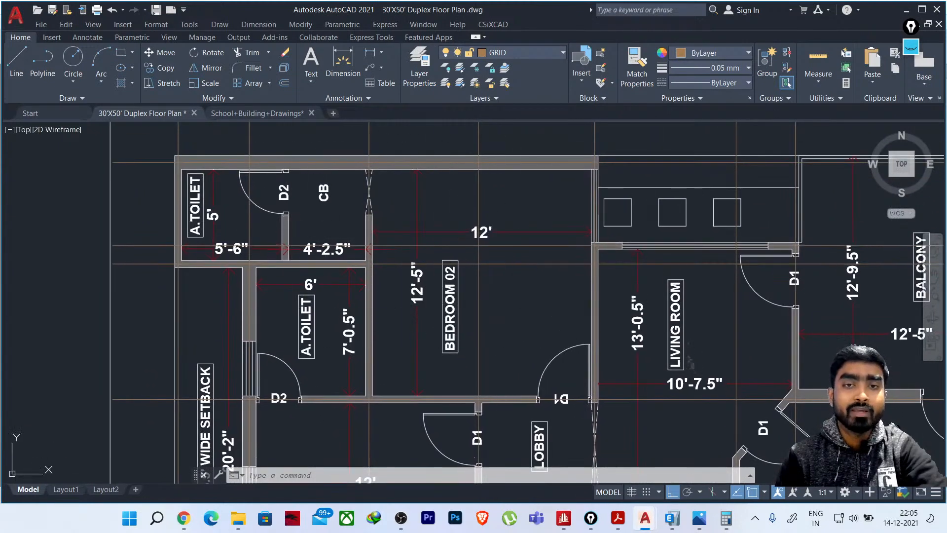
pyautogui.moveTo(506, 303); pyautogui.dragTo(493, 239, button='middle')
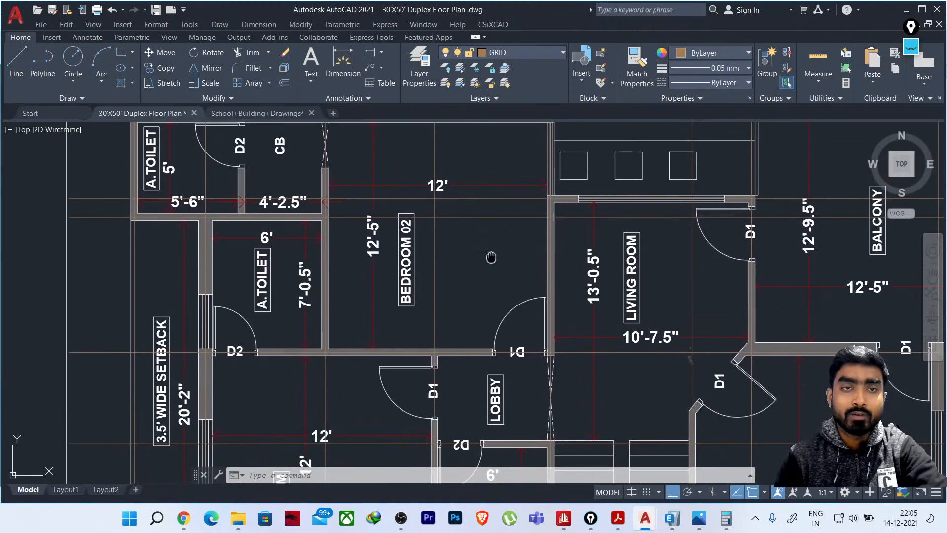
pyautogui.moveTo(487, 270); pyautogui.dragTo(467, 241, button='middle')
pyautogui.moveTo(493, 334); pyautogui.dragTo(430, 276, button='middle')
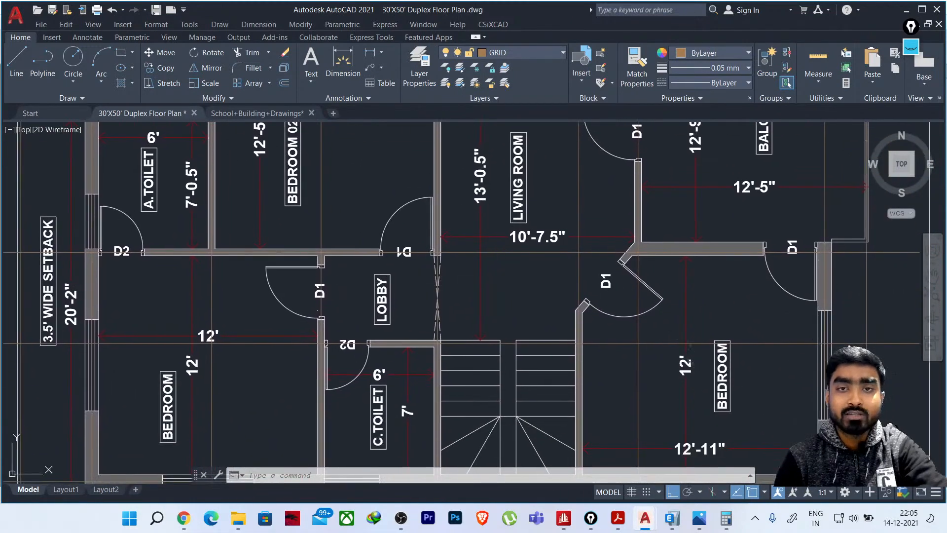
pyautogui.moveTo(501, 281); pyautogui.dragTo(478, 341, button='middle')
pyautogui.scroll(-2, 345, 261)
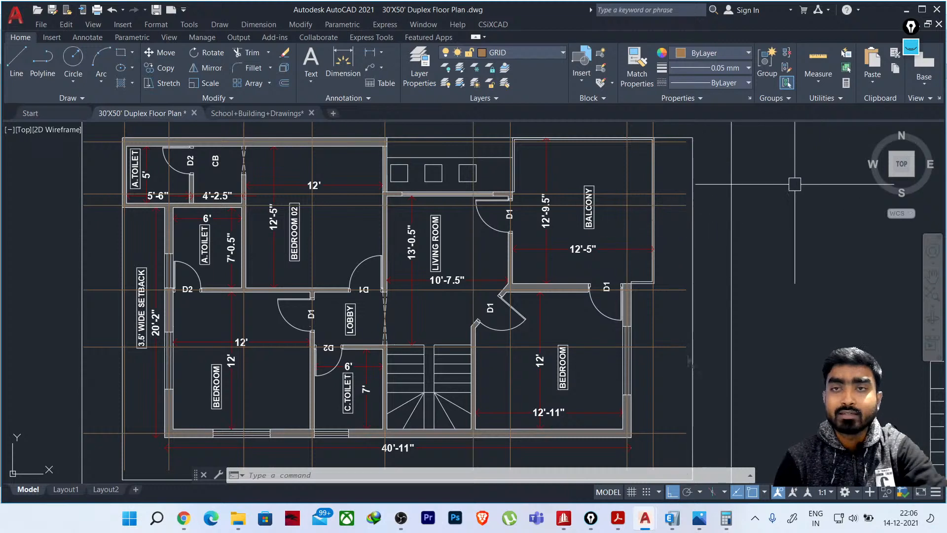
pyautogui.click(907, 10)
# Draw rectangular S125 floor slabs from C6 to E3 and from B4 to C3
pyautogui.moveTo(438, 228); pyautogui.dragTo(399, 228, button='middle')
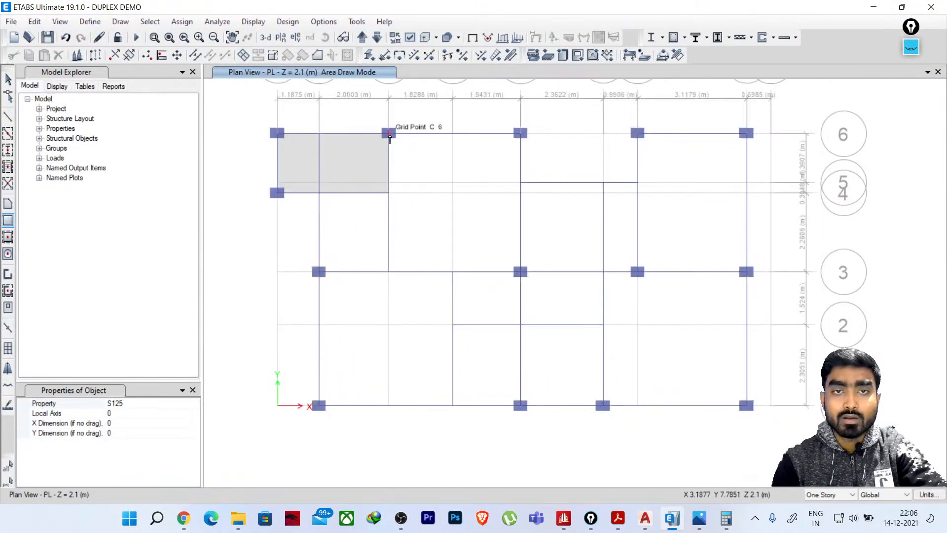
pyautogui.click(389, 134)
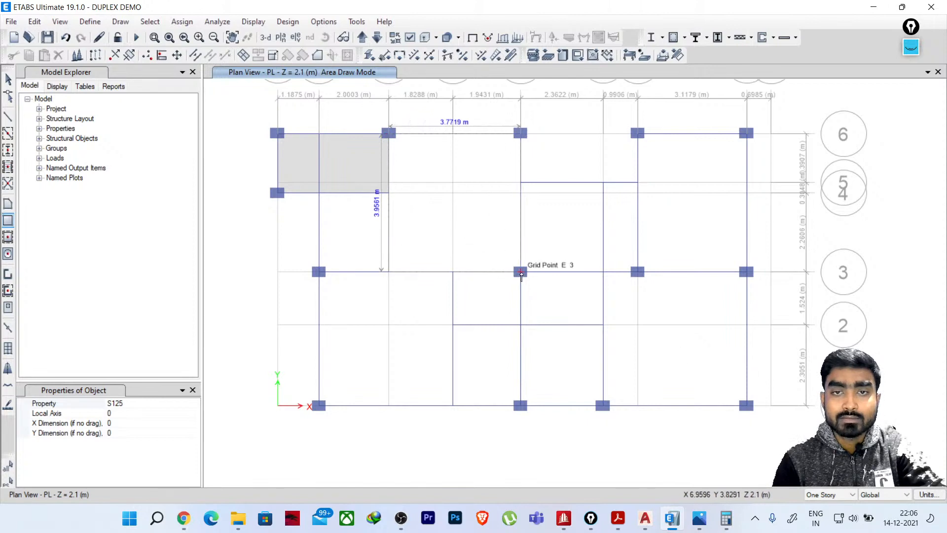
pyautogui.click(521, 272)
pyautogui.click(318, 193)
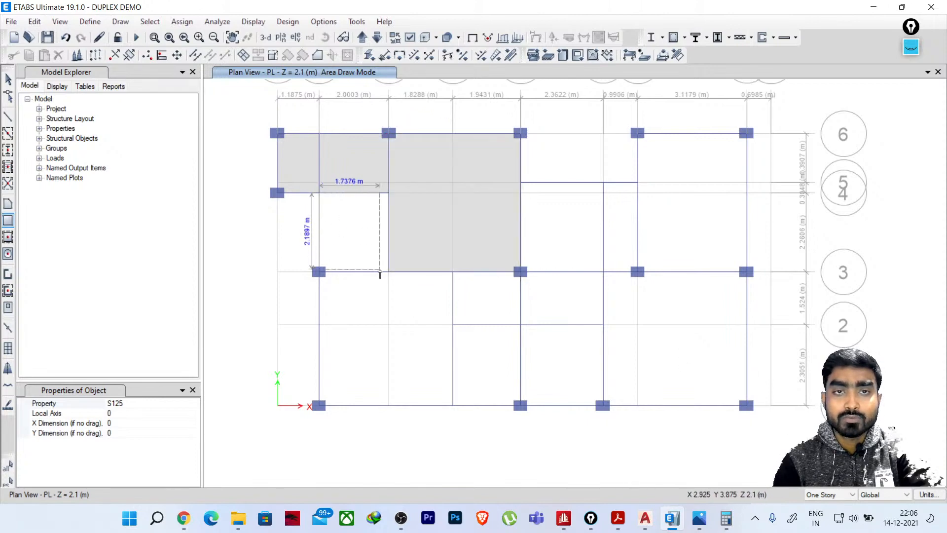
pyautogui.click(390, 273)
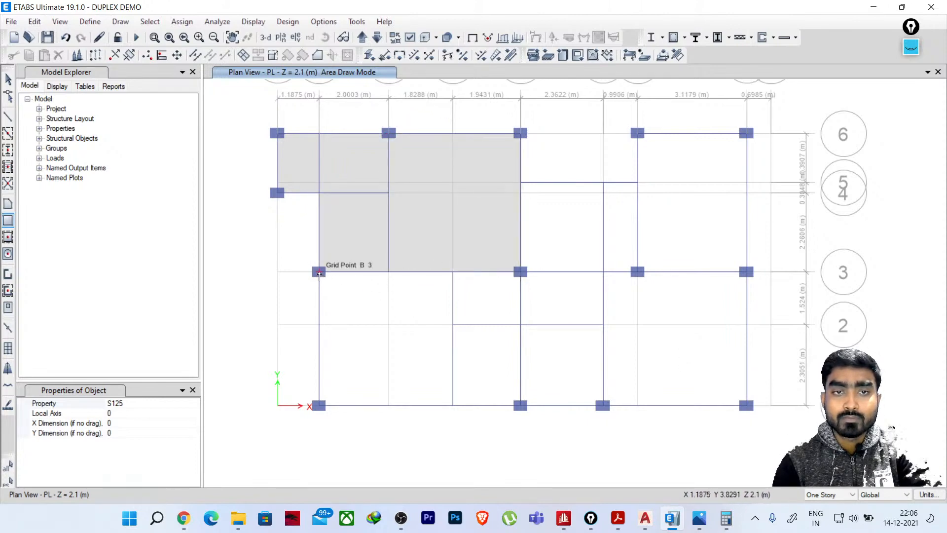
# Draw rectangular S125 floor slabs from B3 to D1 and from D3 to E2
pyautogui.click(319, 272)
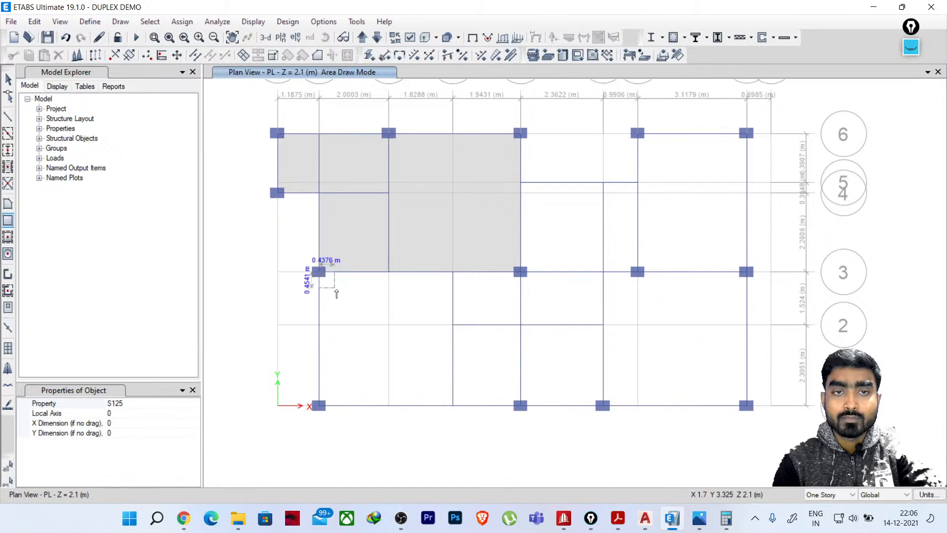
pyautogui.click(453, 407)
pyautogui.click(452, 272)
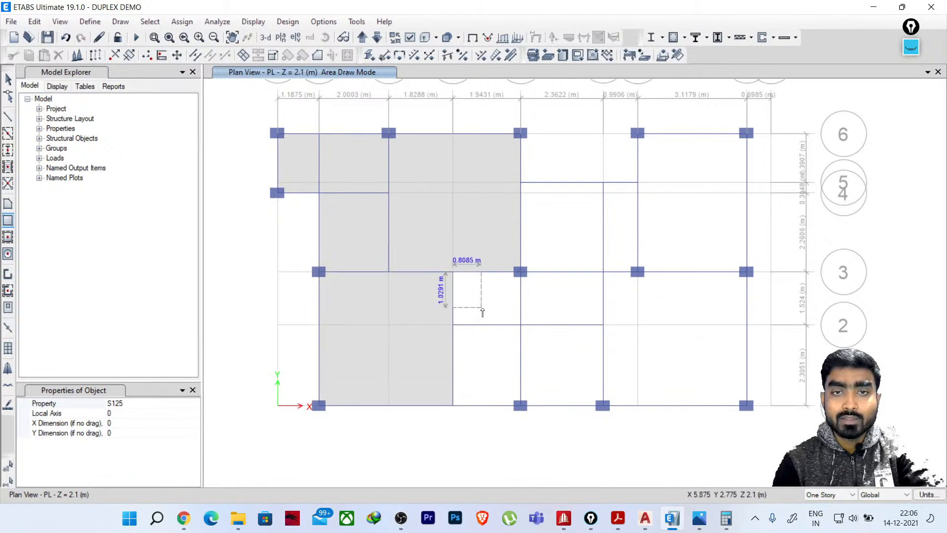
pyautogui.click(520, 325)
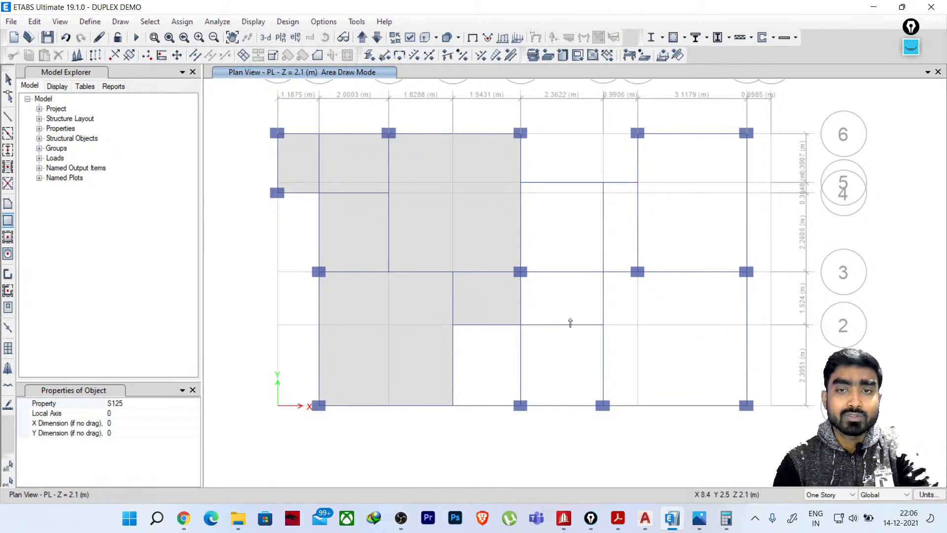
# Draw rectangular S125 floor slabs from E5 to G3 and from G6 to H3
pyautogui.moveTo(568, 289); pyautogui.dragTo(505, 301, button='middle')
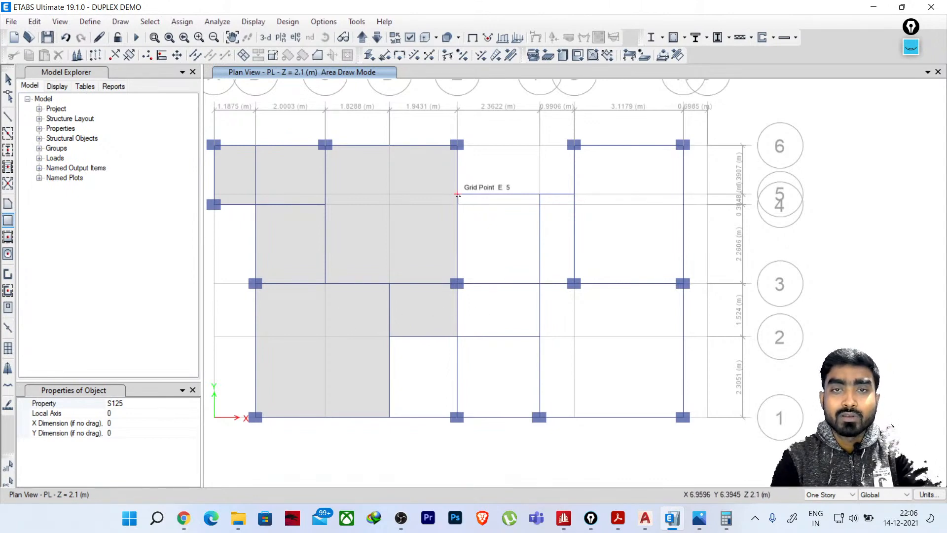
pyautogui.moveTo(458, 196); pyautogui.dragTo(575, 285)
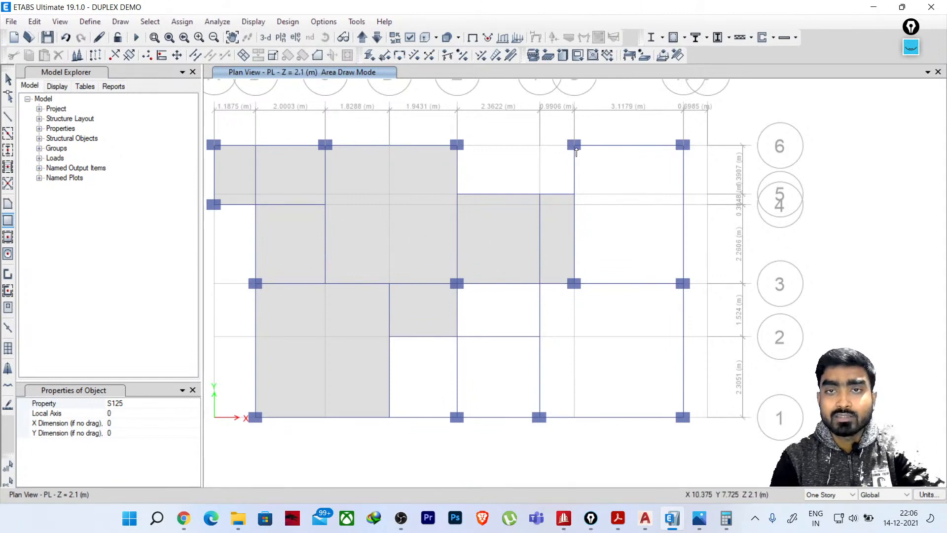
pyautogui.moveTo(575, 145); pyautogui.dragTo(683, 285)
# Draw rectangular S125 floor slabs from D2 to E1, from E3 to F2 and from F3 to H1
pyautogui.moveTo(550, 327); pyautogui.dragTo(501, 262, button='middle')
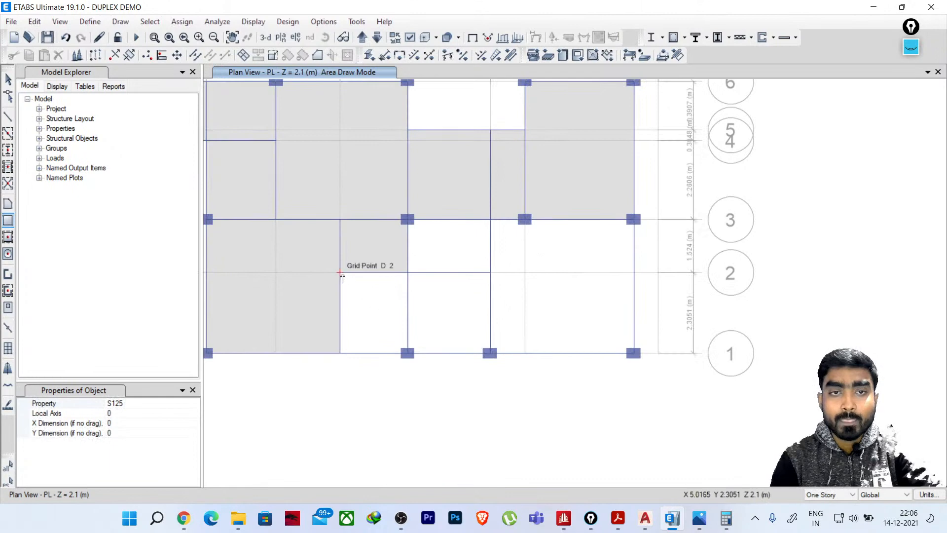
pyautogui.moveTo(341, 273); pyautogui.dragTo(409, 354)
pyautogui.moveTo(407, 221); pyautogui.dragTo(491, 273)
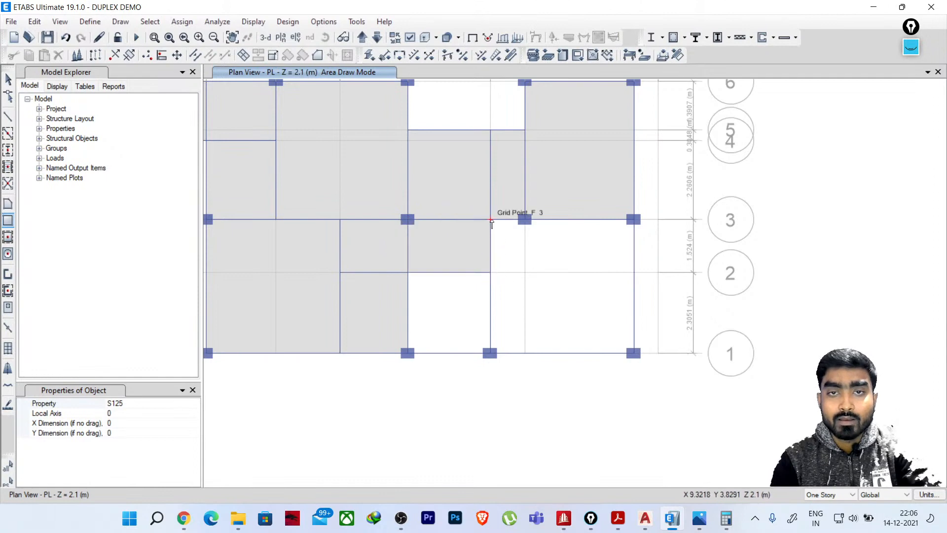
pyautogui.moveTo(490, 220); pyautogui.dragTo(628, 355)
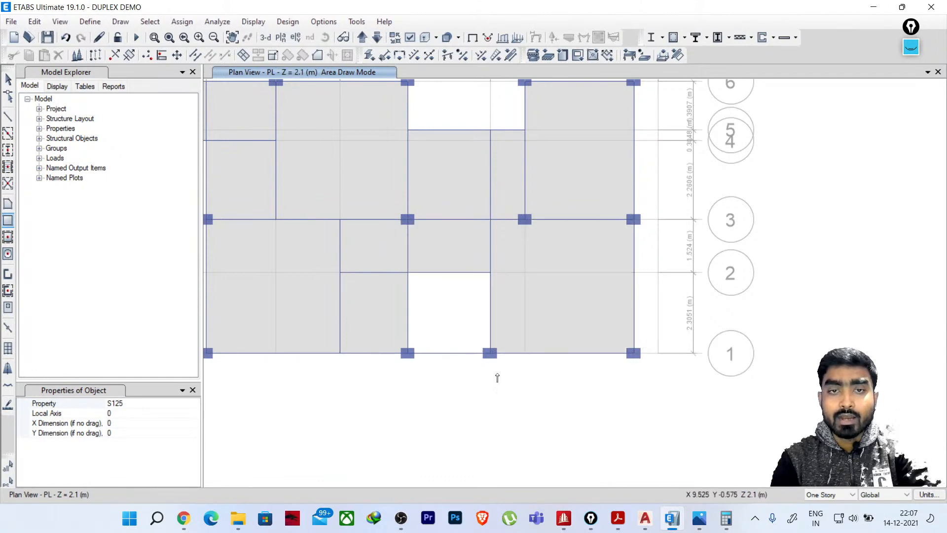
# Draw a rectangular slab with property STR200 in the staircase bay from E2 to F1, and end area drawing
pyautogui.scroll(-3, 469, 338)
pyautogui.scroll(3, 468, 341)
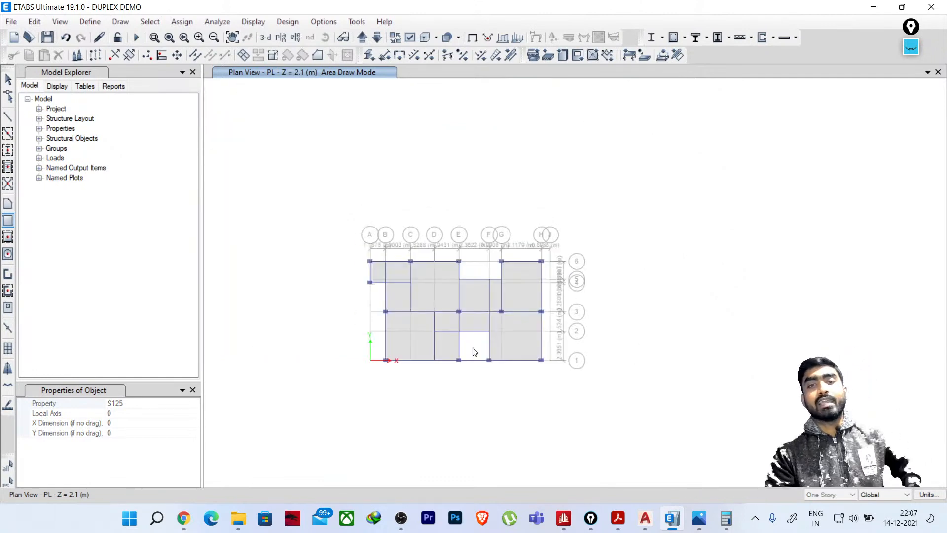
pyautogui.moveTo(469, 348); pyautogui.dragTo(489, 325, button='middle')
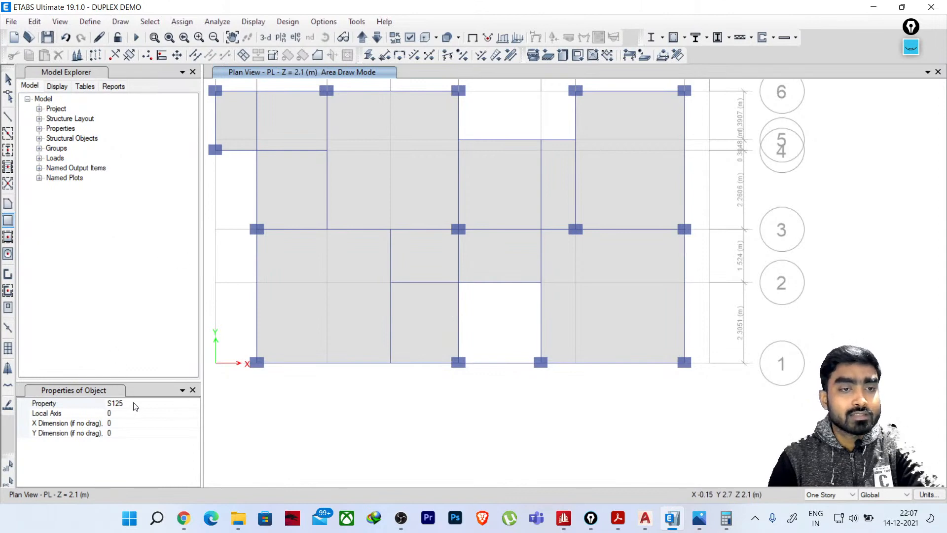
pyautogui.click(153, 404)
pyautogui.click(195, 404)
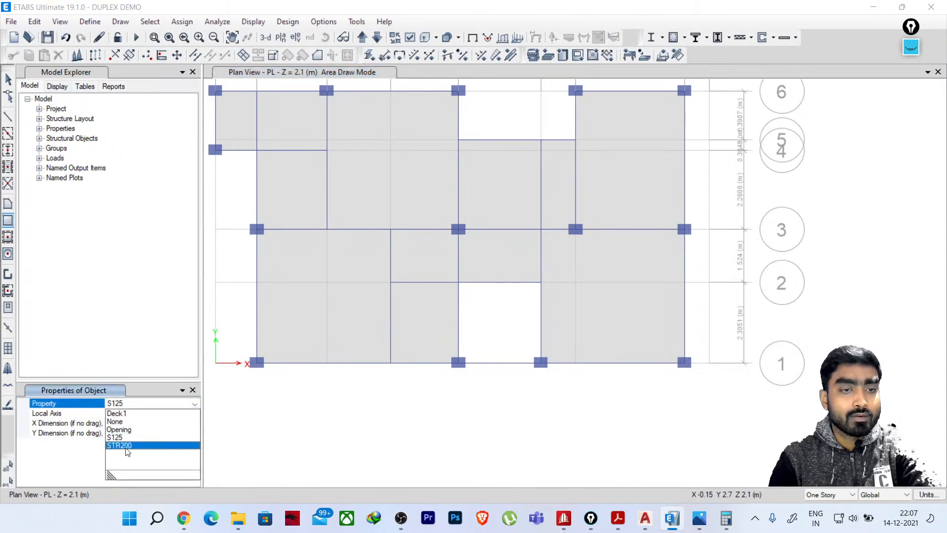
pyautogui.click(128, 449)
pyautogui.moveTo(459, 282); pyautogui.dragTo(541, 363)
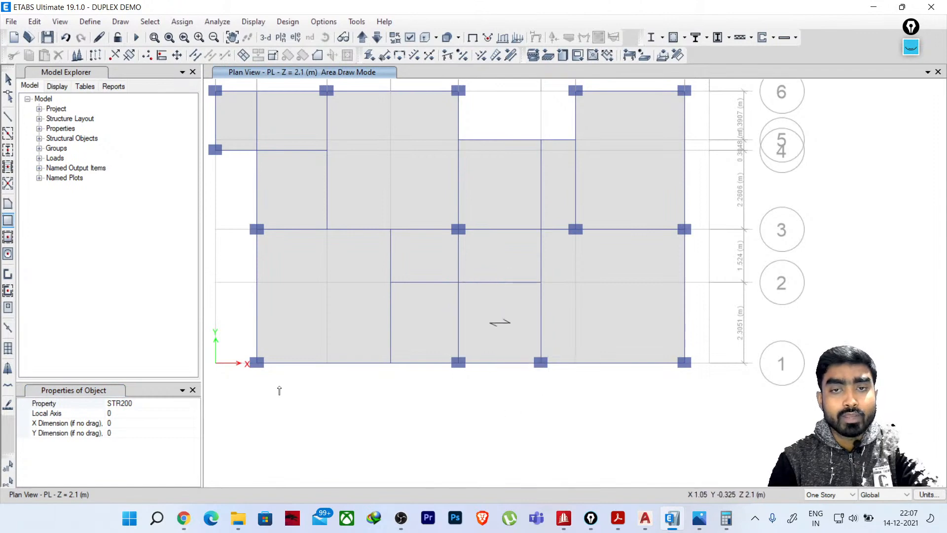
pyautogui.click(7, 79)
# Try to rotate the local axes of the STR200 staircase slab by assigning a frame local axes angle of 90°
pyautogui.click(500, 322)
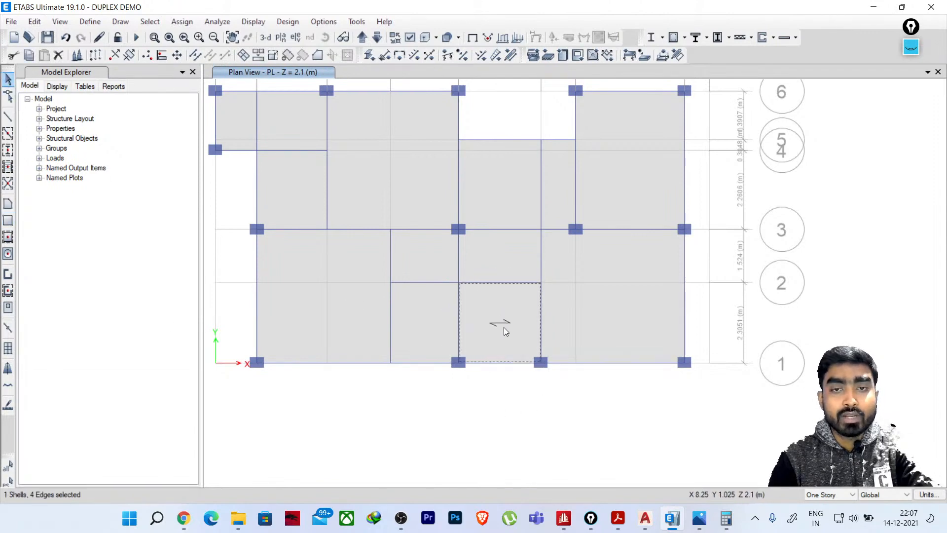
pyautogui.click(182, 22)
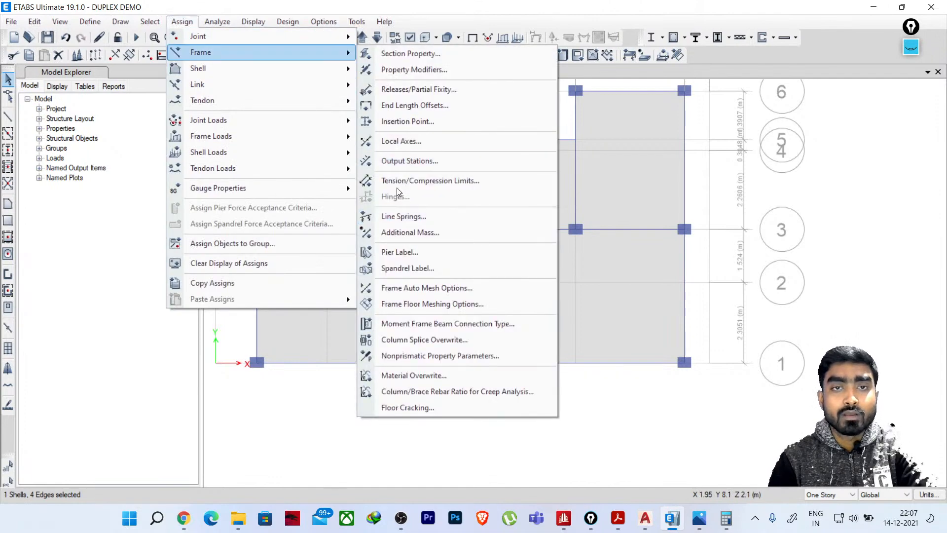
pyautogui.click(401, 141)
pyautogui.moveTo(530, 209); pyautogui.dragTo(496, 210)
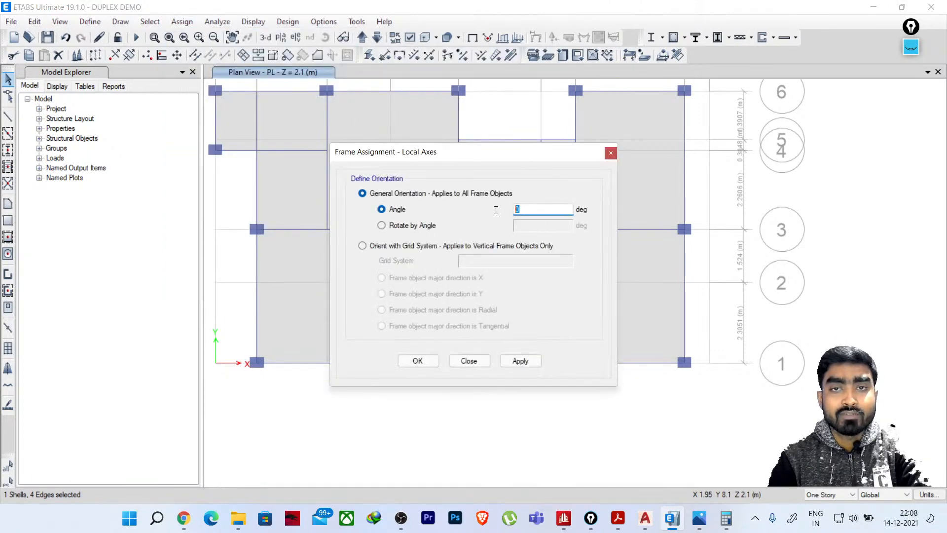
pyautogui.write('90')
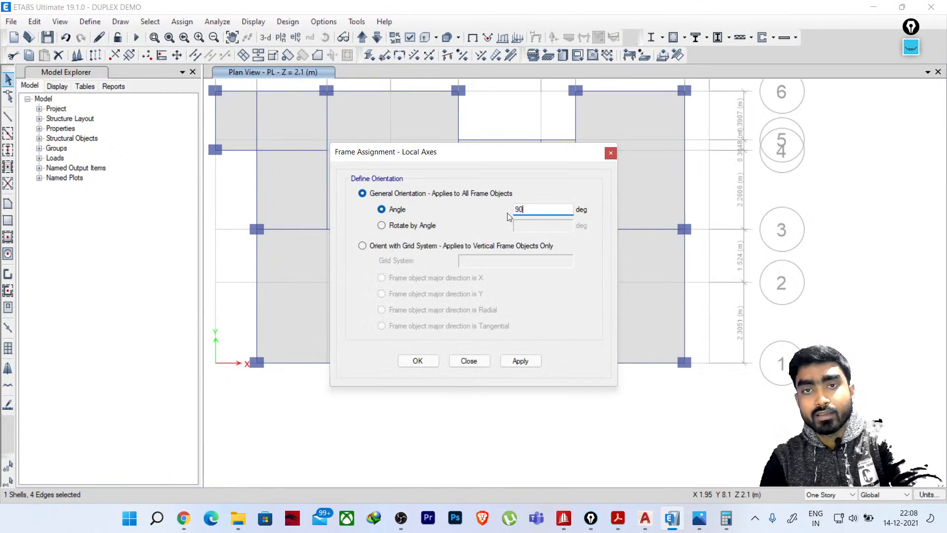
pyautogui.click(520, 361)
pyautogui.click(520, 360)
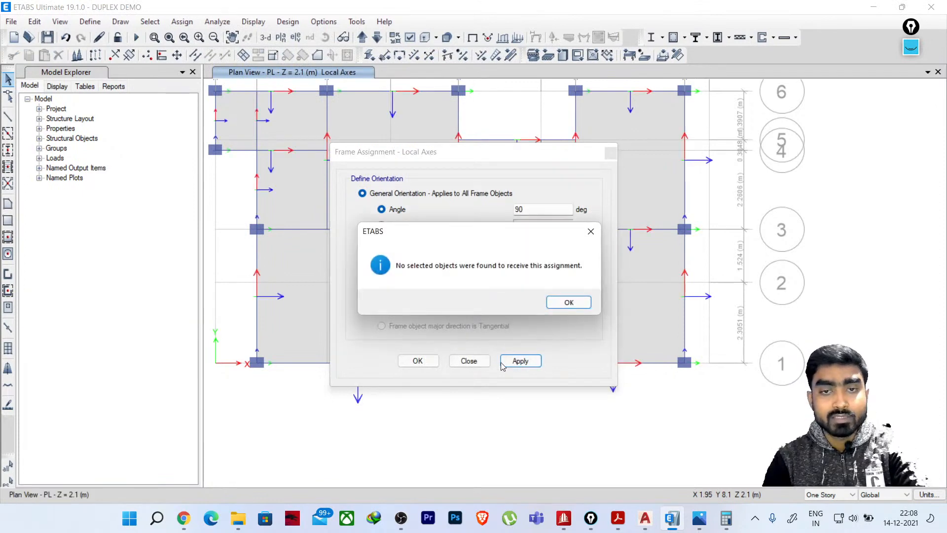
pyautogui.click(567, 301)
pyautogui.click(469, 361)
# Assign a 90° local axes rotation from default orientation to the STR200 staircase slab shell, and clear the local axes display
pyautogui.click(505, 328)
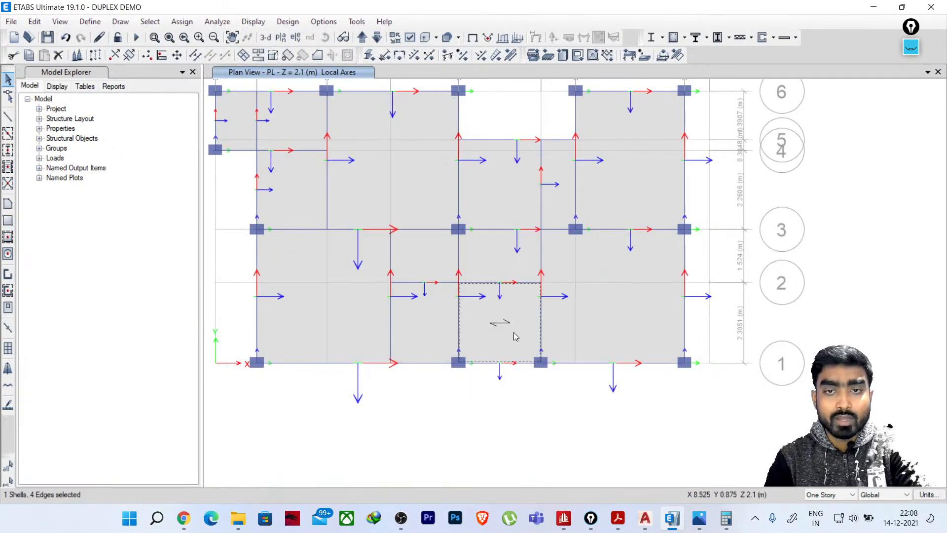
pyautogui.click(180, 23)
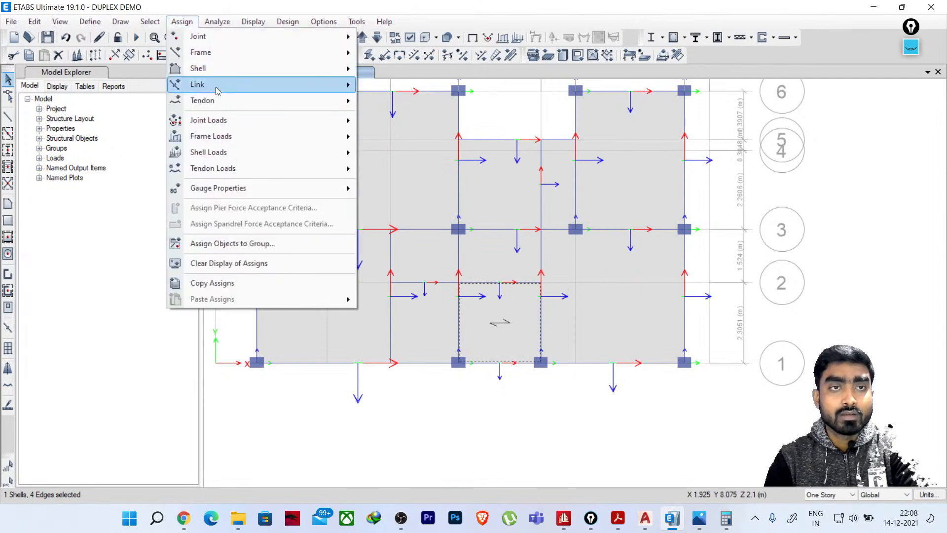
pyautogui.moveTo(222, 68)
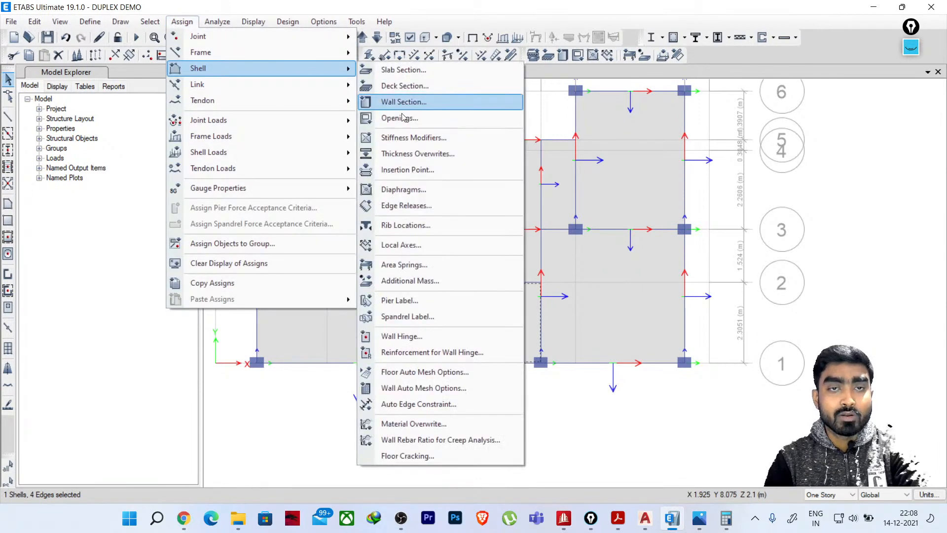
pyautogui.click(412, 246)
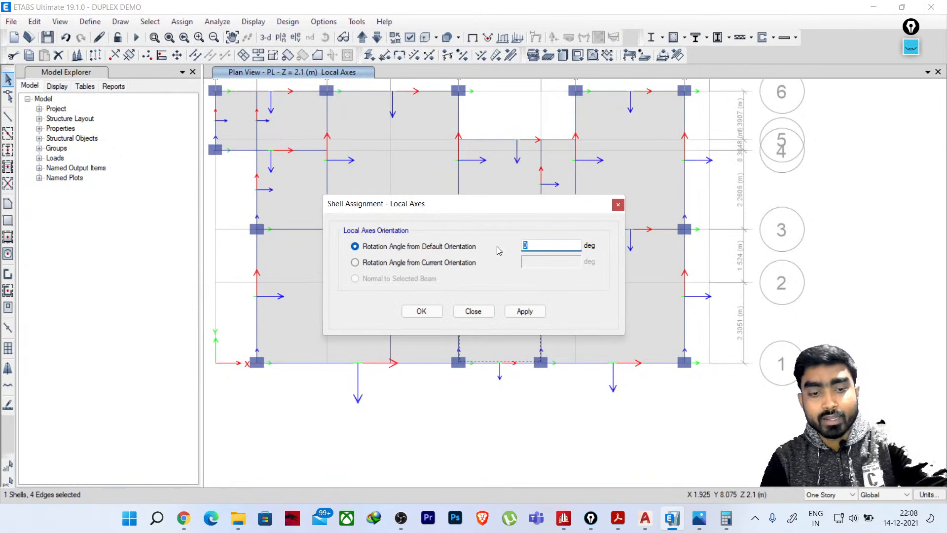
pyautogui.write('90')
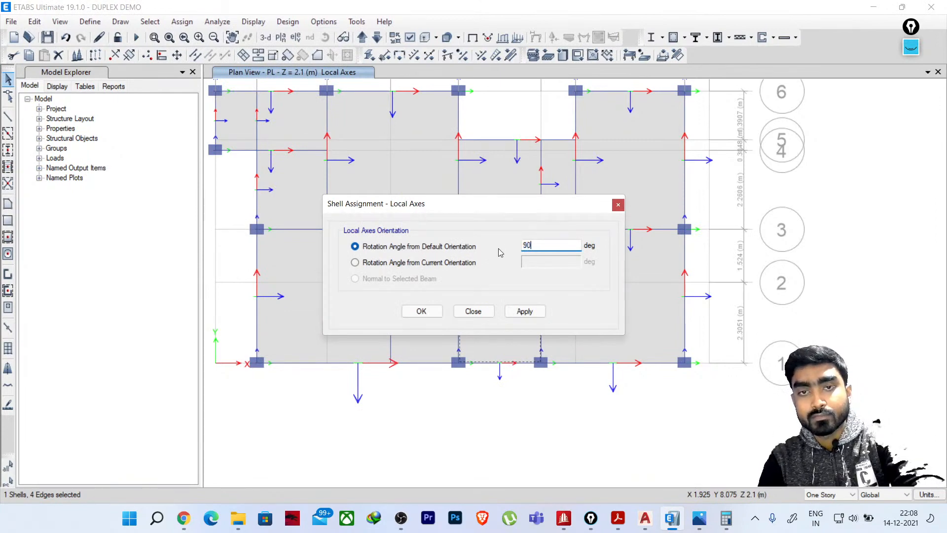
pyautogui.click(524, 312)
pyautogui.click(421, 311)
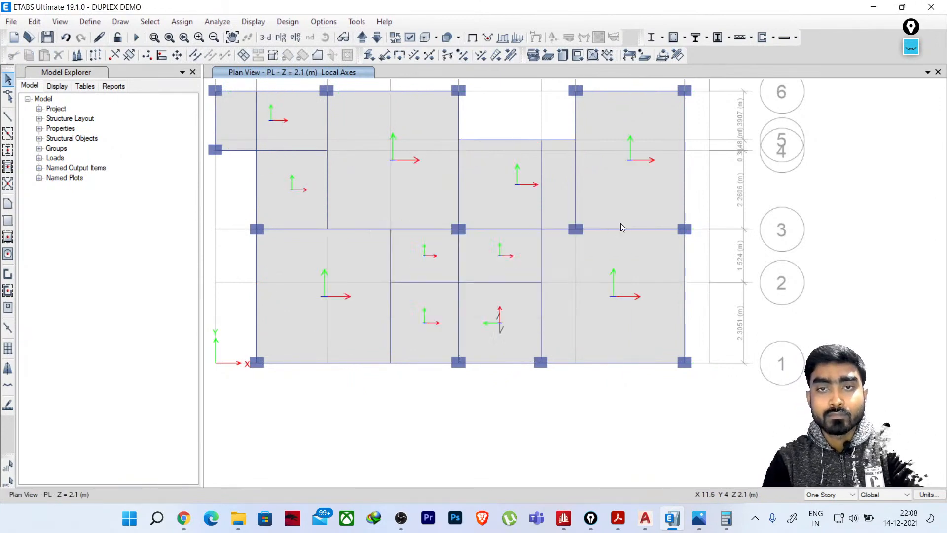
pyautogui.click(472, 42)
pyautogui.moveTo(532, 250); pyautogui.dragTo(567, 276, button='middle')
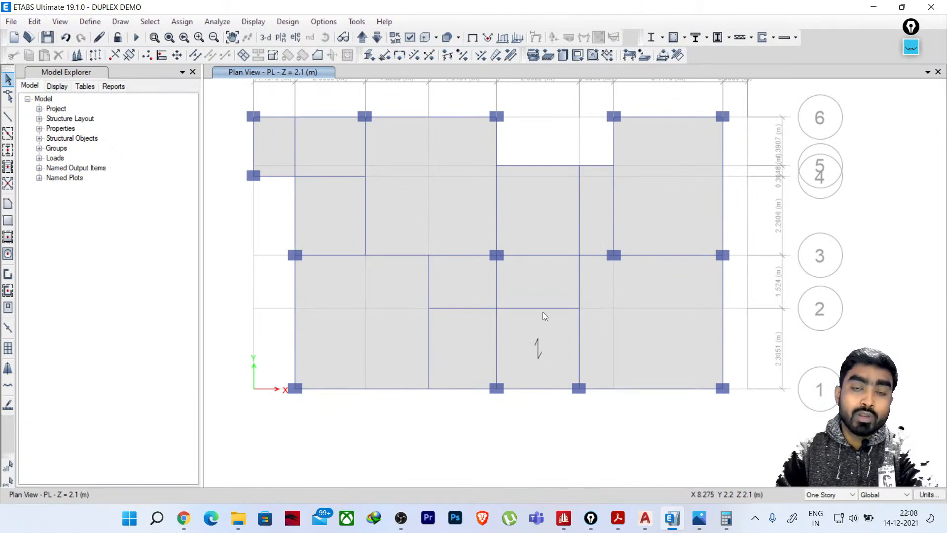
pyautogui.click(541, 340)
pyautogui.click(540, 343)
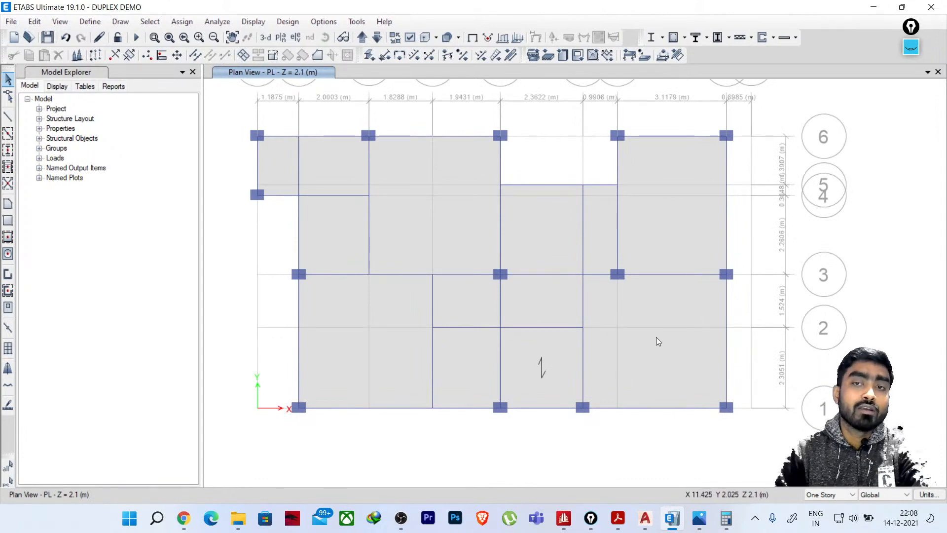
pyautogui.click(599, 226)
pyautogui.click(600, 226)
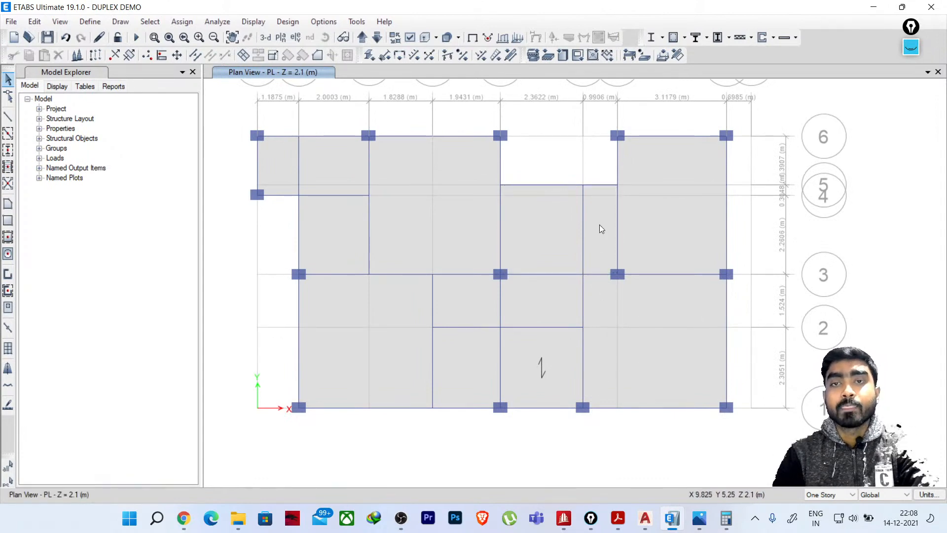
pyautogui.scroll(-3, 487, 203)
pyautogui.scroll(3, 488, 219)
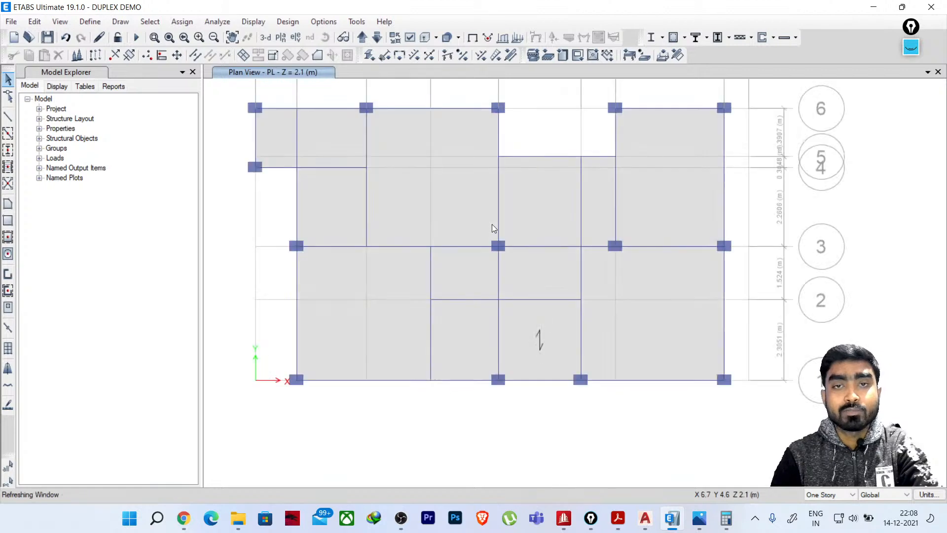
pyautogui.moveTo(494, 226); pyautogui.dragTo(533, 302, button='middle')
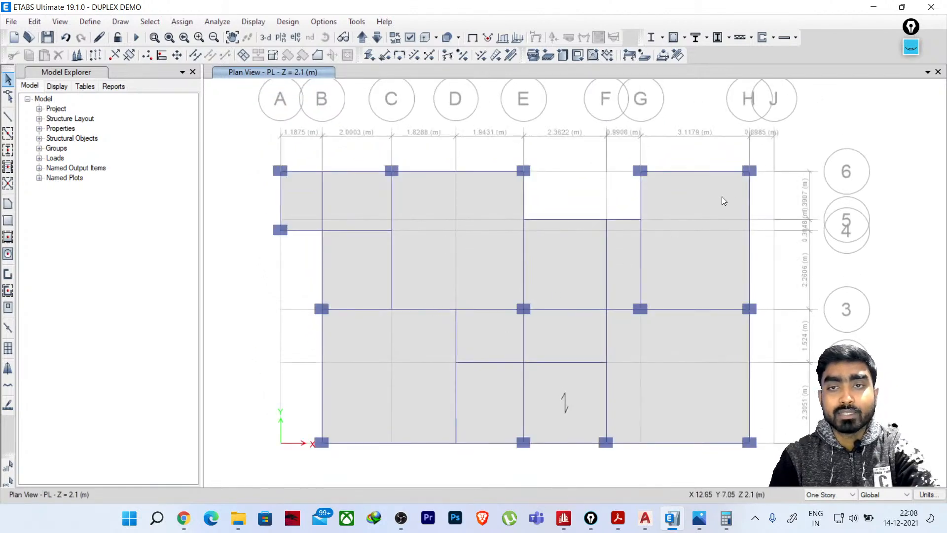
# Save the model, and look at the 30'X50' Duplex Floor Plan drawing in AutoCAD before returning to ETABS
pyautogui.click(48, 38)
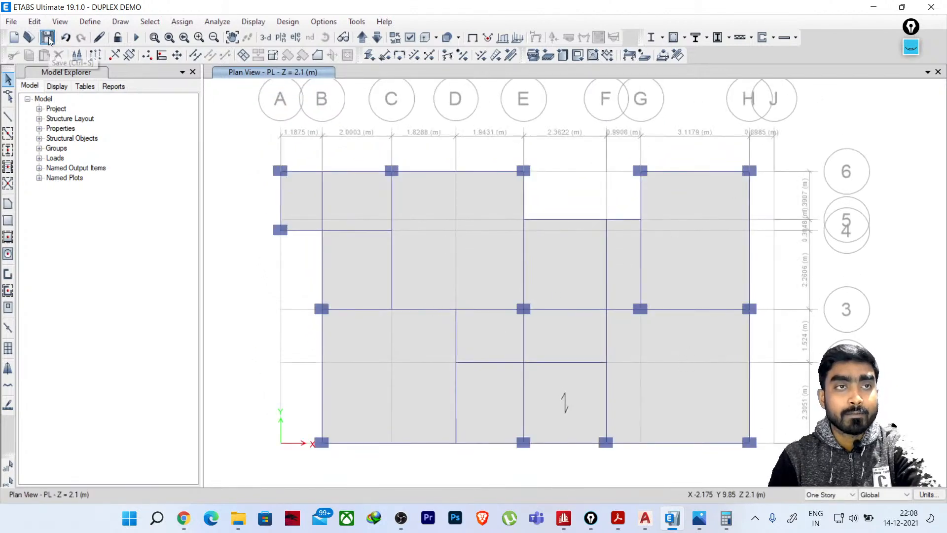
pyautogui.click(88, 21)
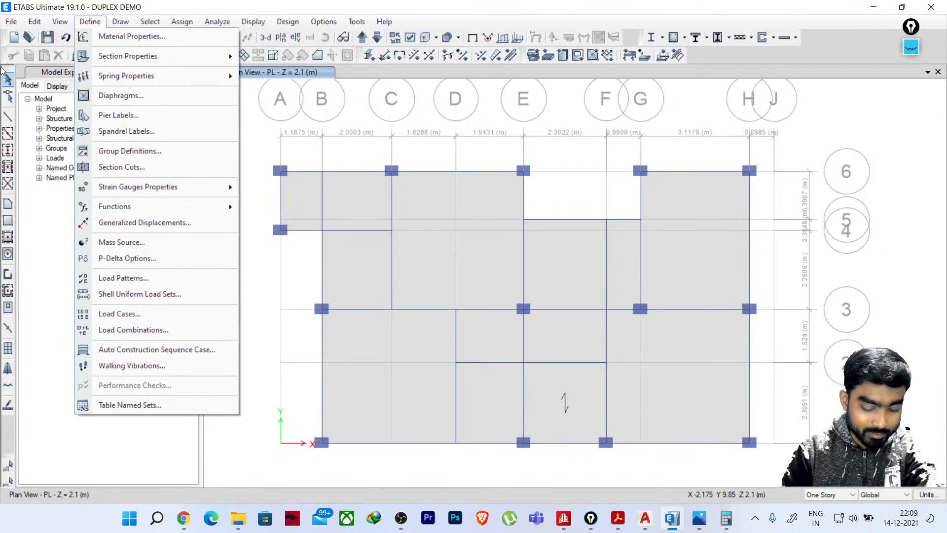
pyautogui.click(11, 21)
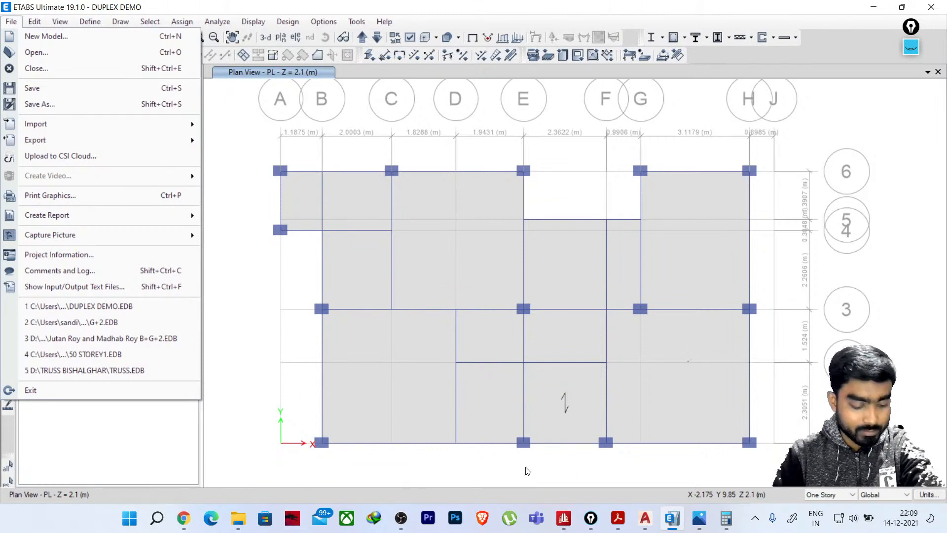
pyautogui.moveTo(642, 520)
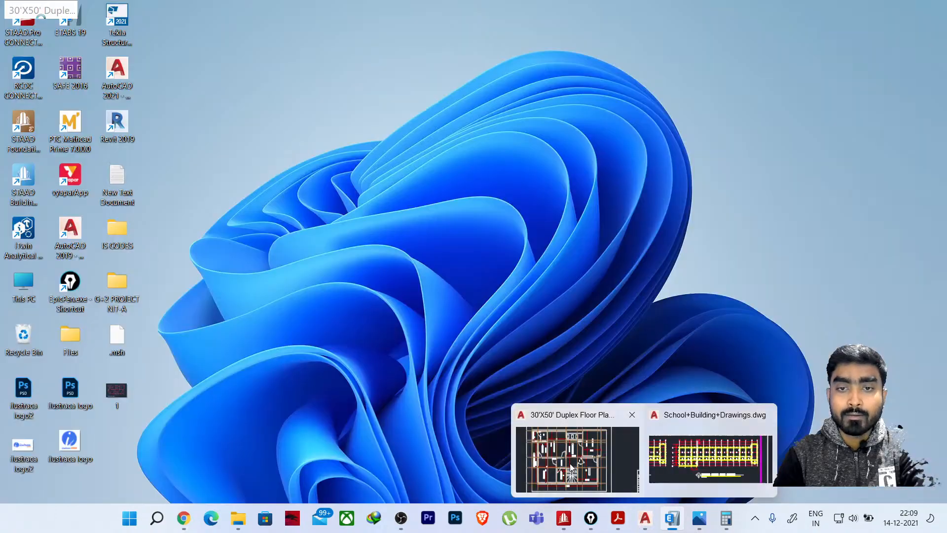
pyautogui.click(573, 470)
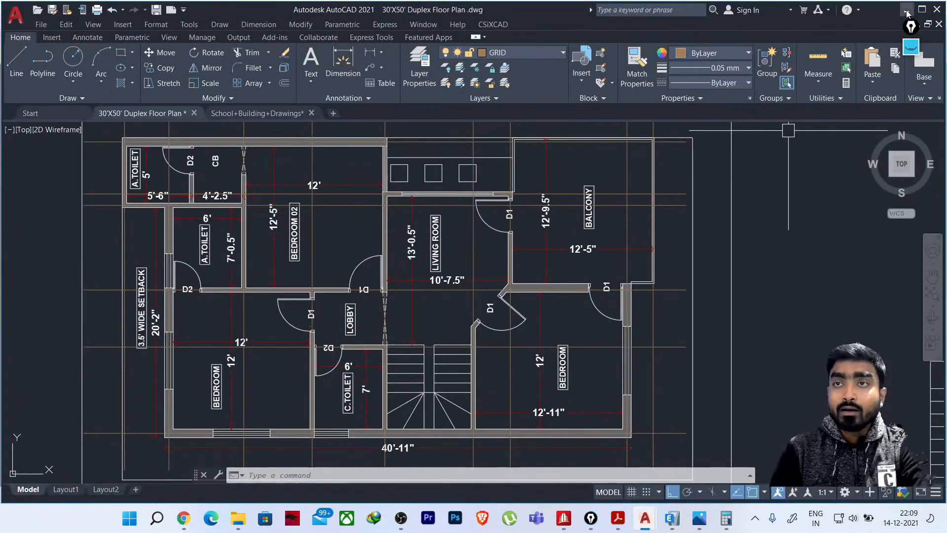
pyautogui.hotkey('alt', 'Tab')
# Delete the Live load pattern and rename the Dead load pattern as SW
pyautogui.click(90, 22)
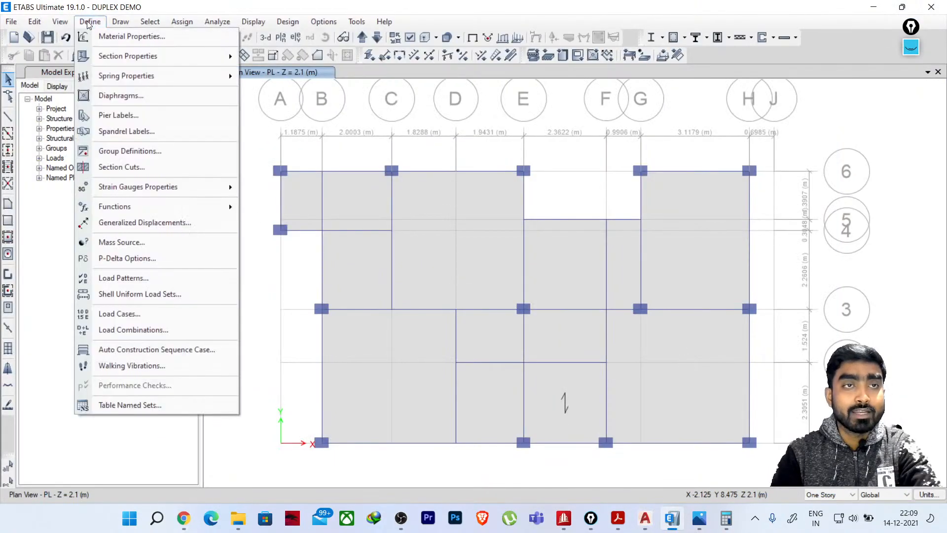
pyautogui.click(129, 278)
pyautogui.click(259, 247)
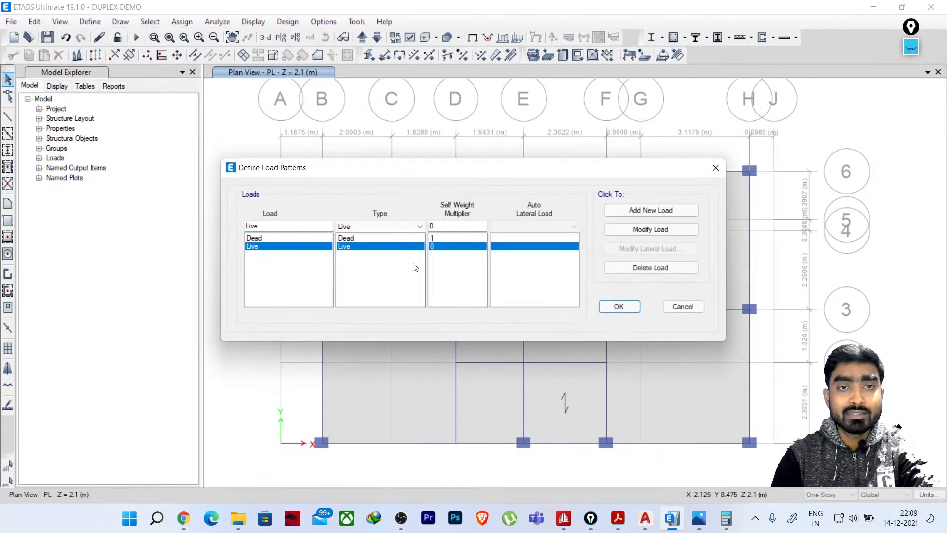
pyautogui.click(631, 268)
pyautogui.click(513, 300)
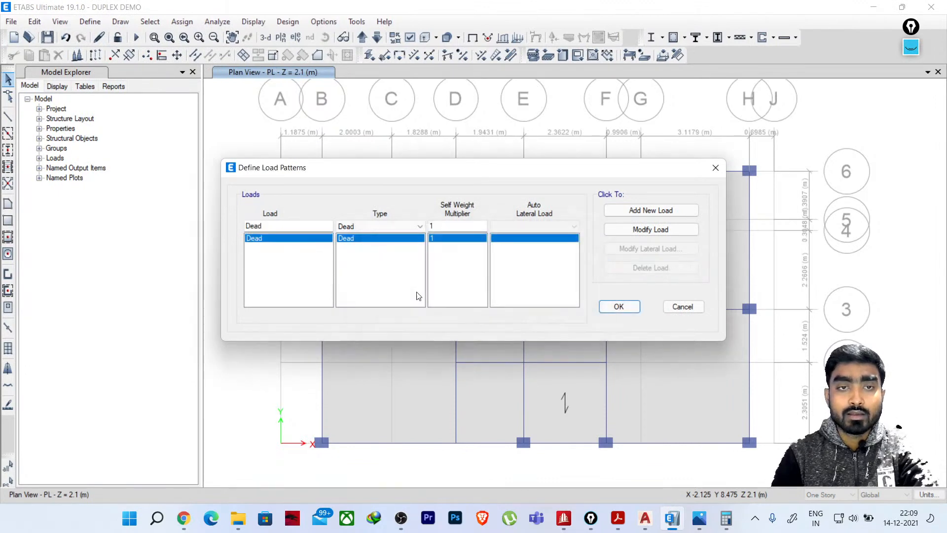
pyautogui.doubleClick(269, 227)
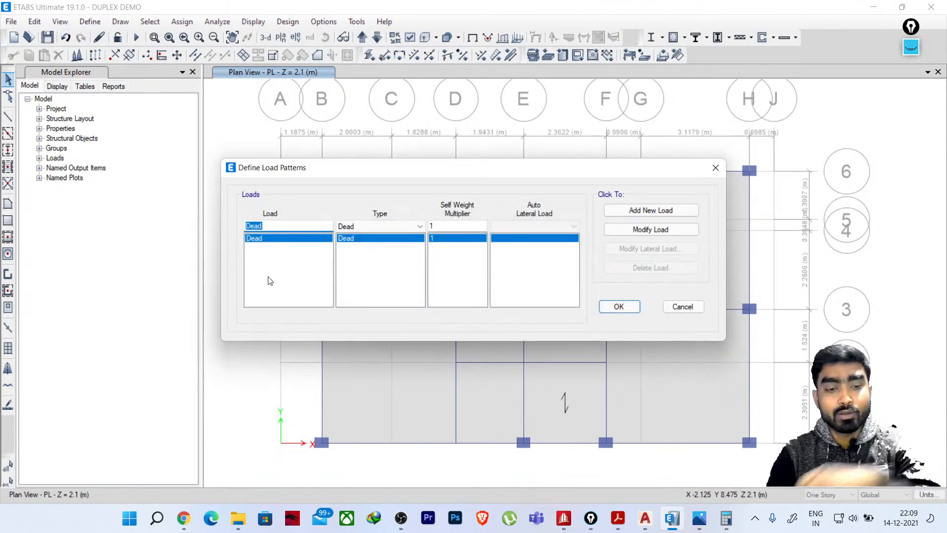
pyautogui.write('SW')
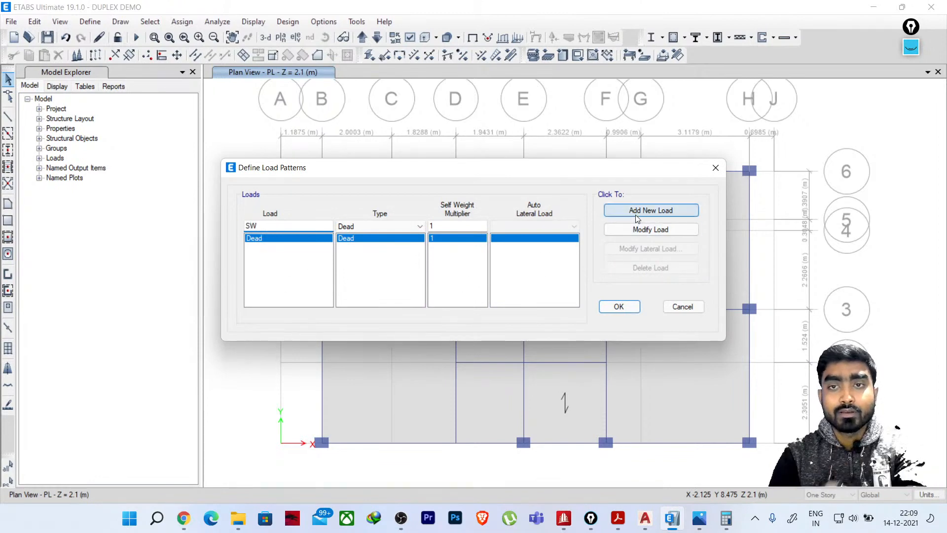
pyautogui.click(640, 229)
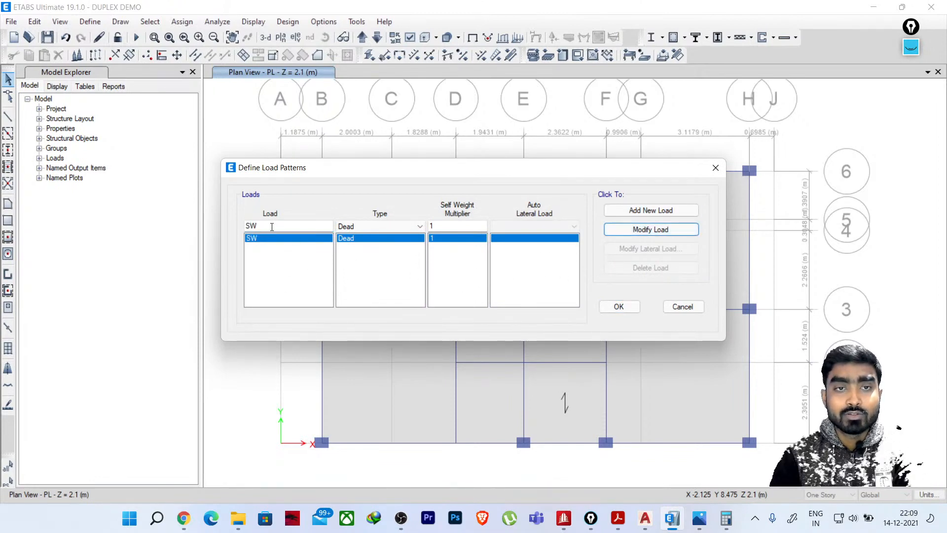
# Add a load pattern named SIDL with type Super Dead
pyautogui.moveTo(272, 226); pyautogui.dragTo(209, 237)
pyautogui.write('SIDL')
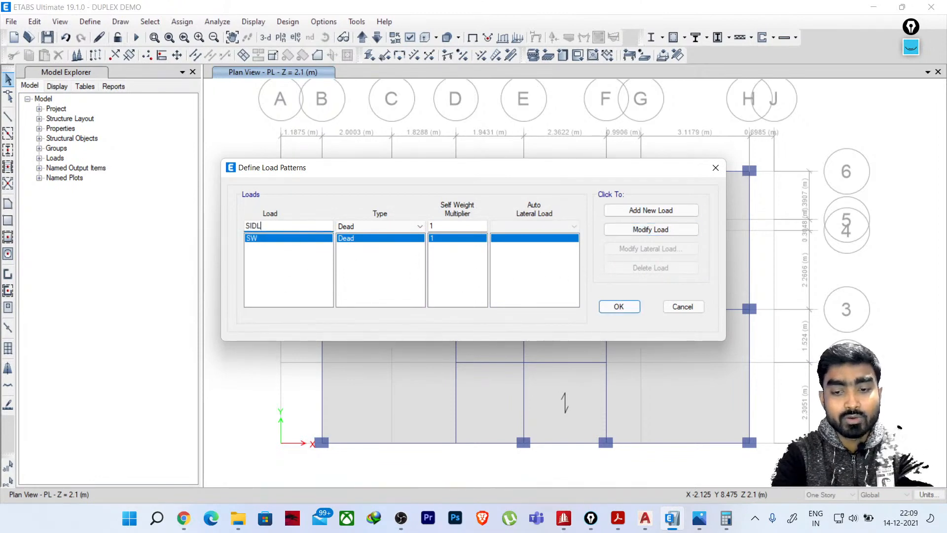
pyautogui.click(375, 226)
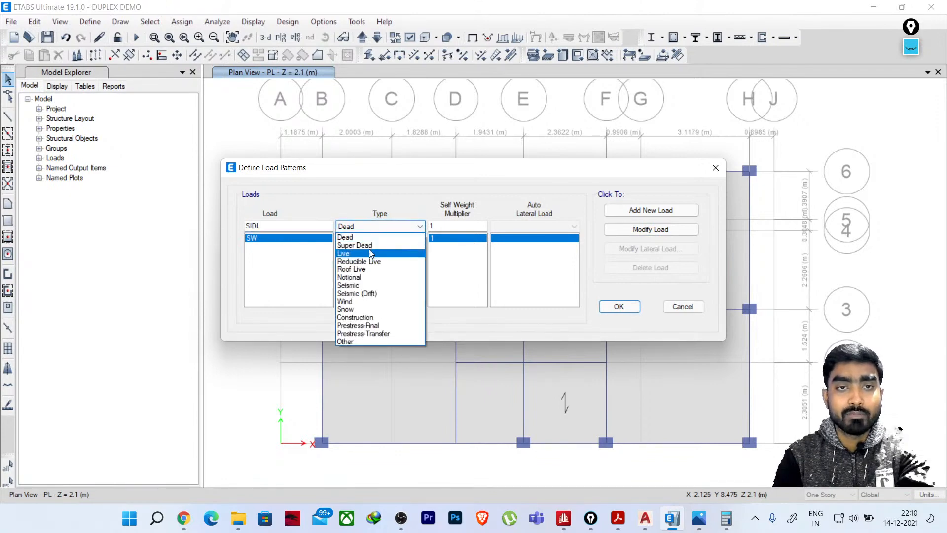
pyautogui.click(370, 247)
pyautogui.click(650, 210)
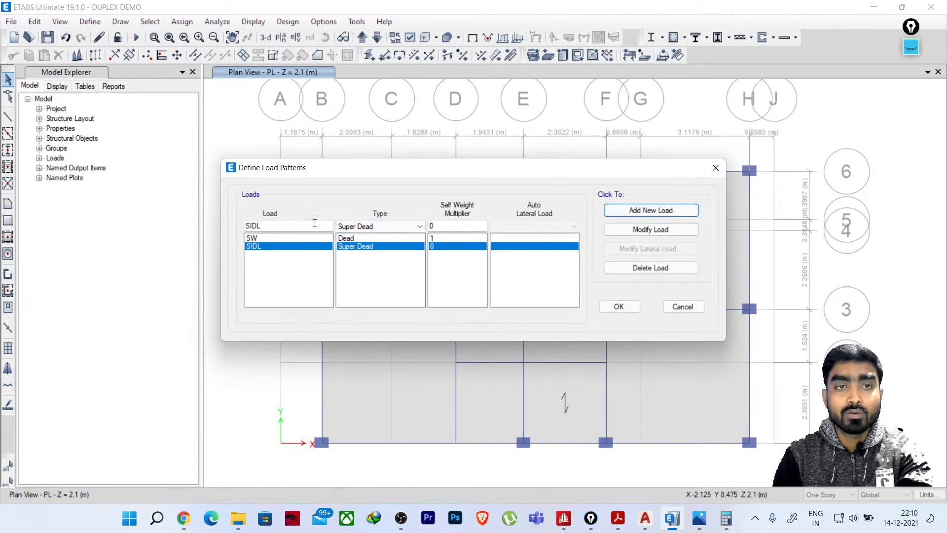
# Add a load pattern named Live<=3 and set its type to Live
pyautogui.moveTo(269, 226); pyautogui.dragTo(217, 226)
pyautogui.write('Live')
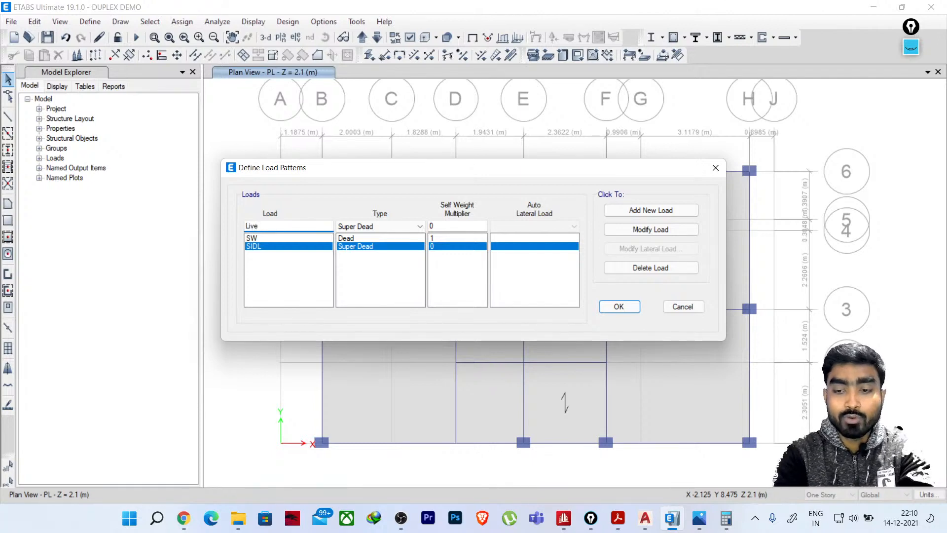
pyautogui.write('<=3')
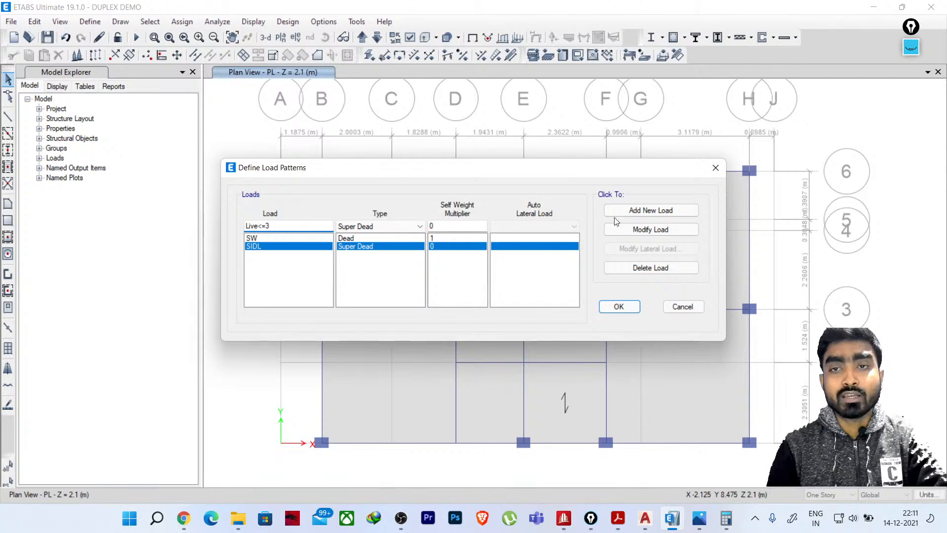
pyautogui.click(641, 212)
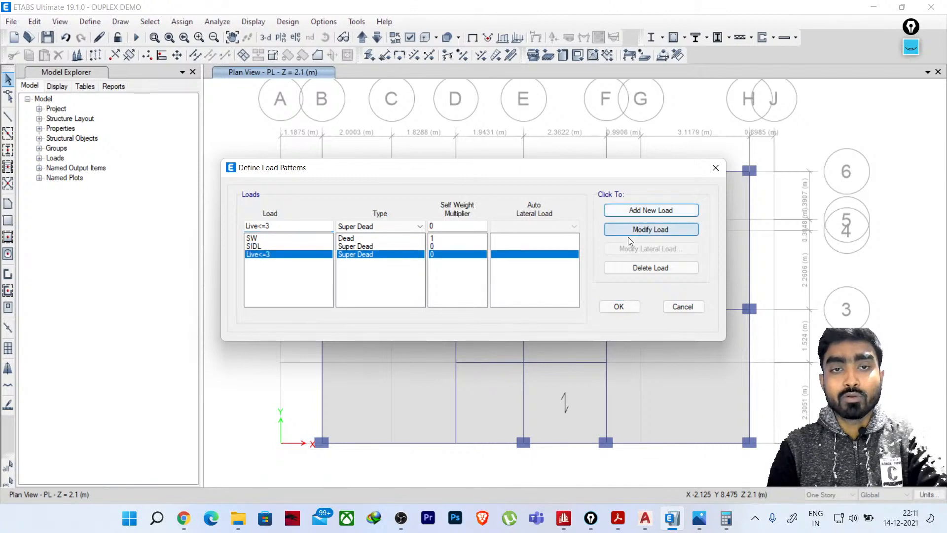
pyautogui.click(367, 228)
pyautogui.click(367, 256)
pyautogui.click(623, 230)
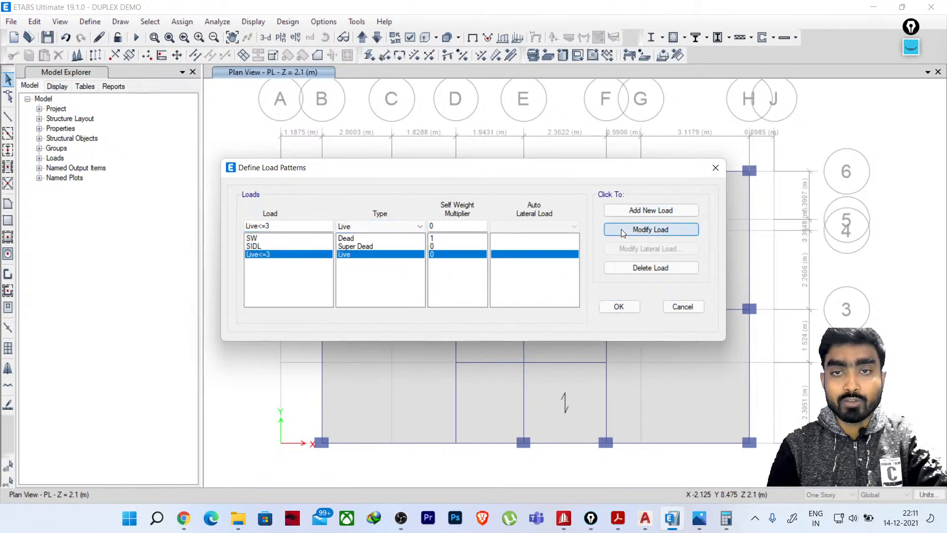
# Add a load pattern named Roof Live with type Live
pyautogui.click(298, 227)
pyautogui.moveTo(298, 226); pyautogui.dragTo(218, 235)
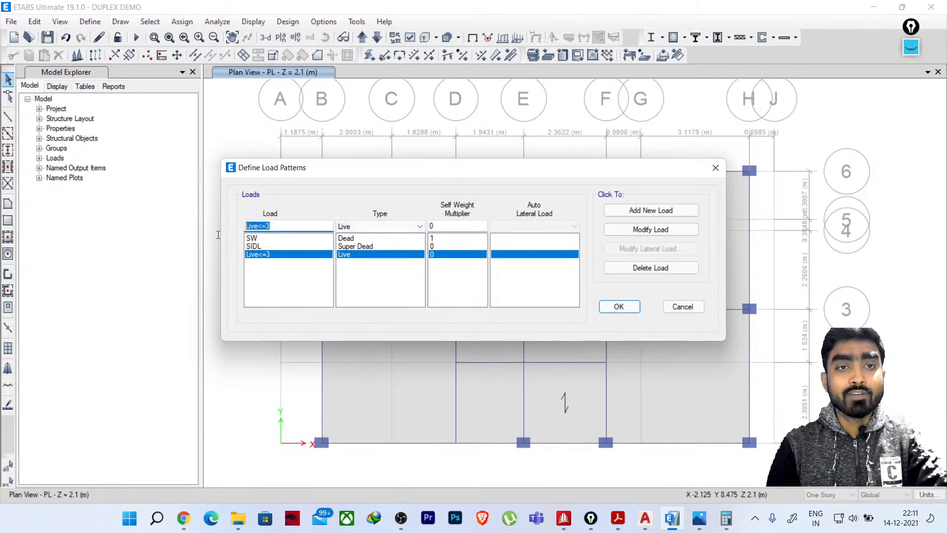
pyautogui.write('R')
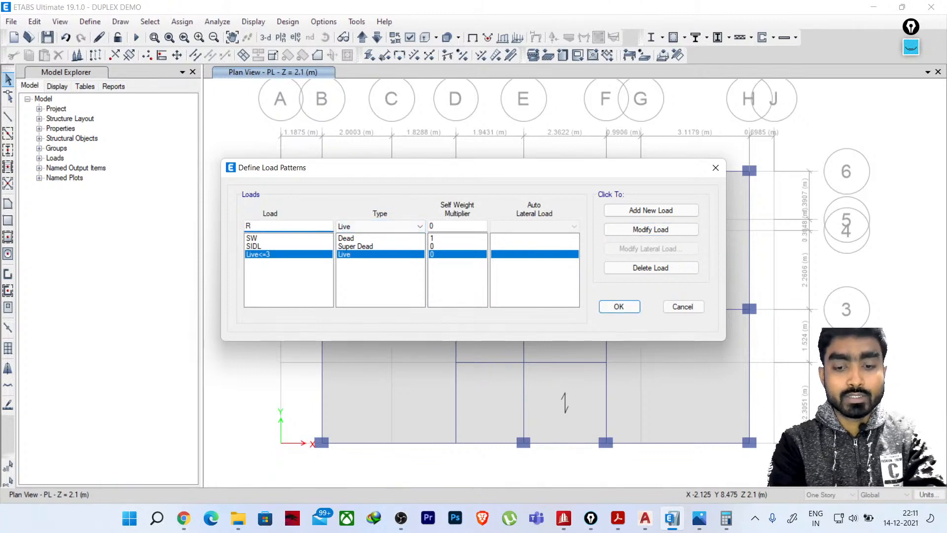
pyautogui.write('oof Live')
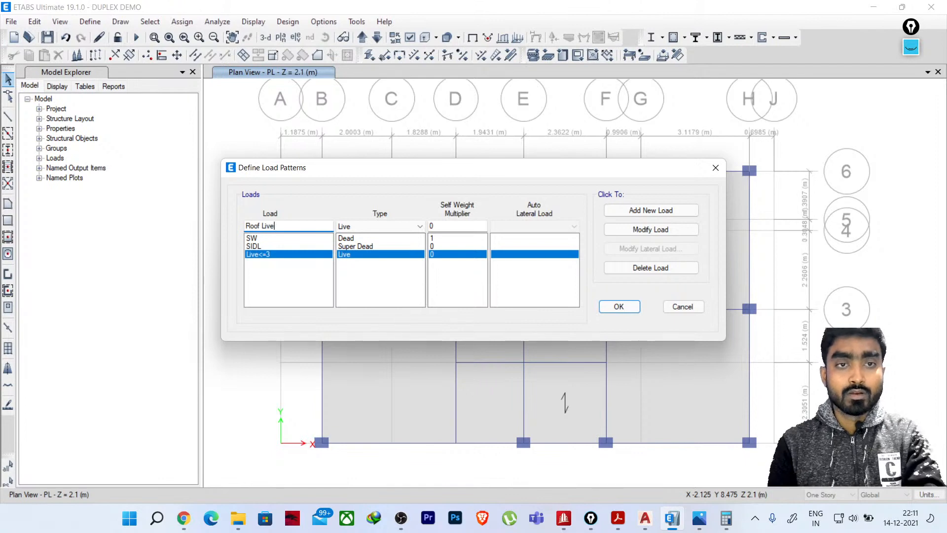
pyautogui.click(679, 211)
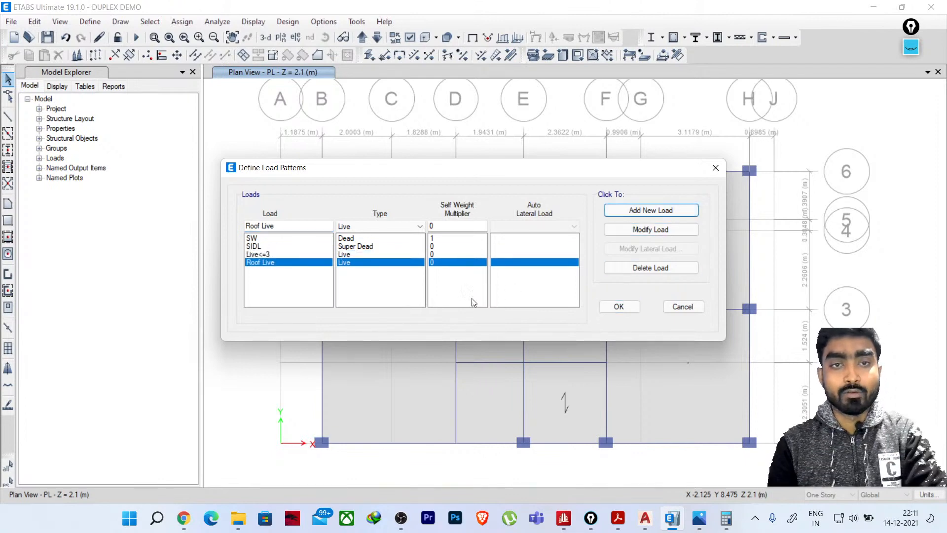
pyautogui.click(260, 255)
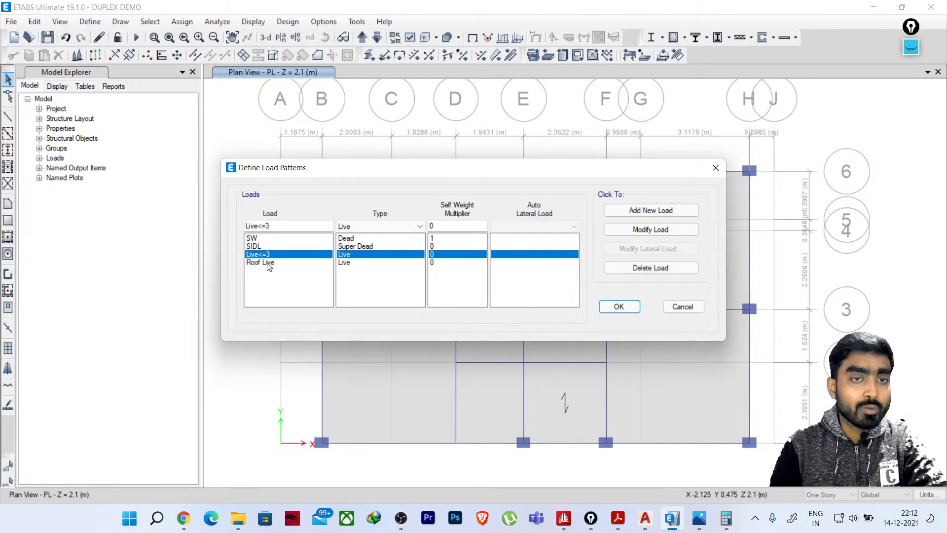
pyautogui.click(269, 264)
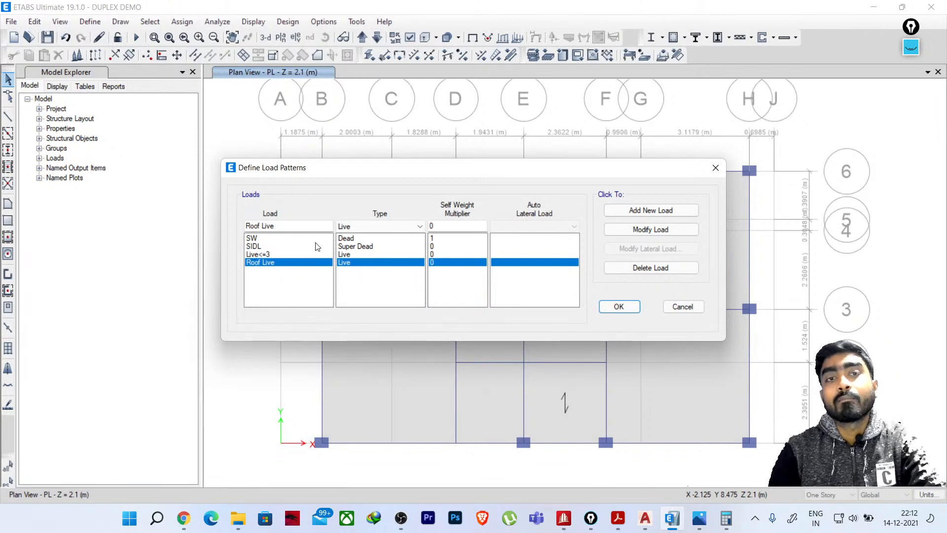
# Review the defined load patterns, accept them and save the model
pyautogui.click(255, 239)
pyautogui.click(255, 246)
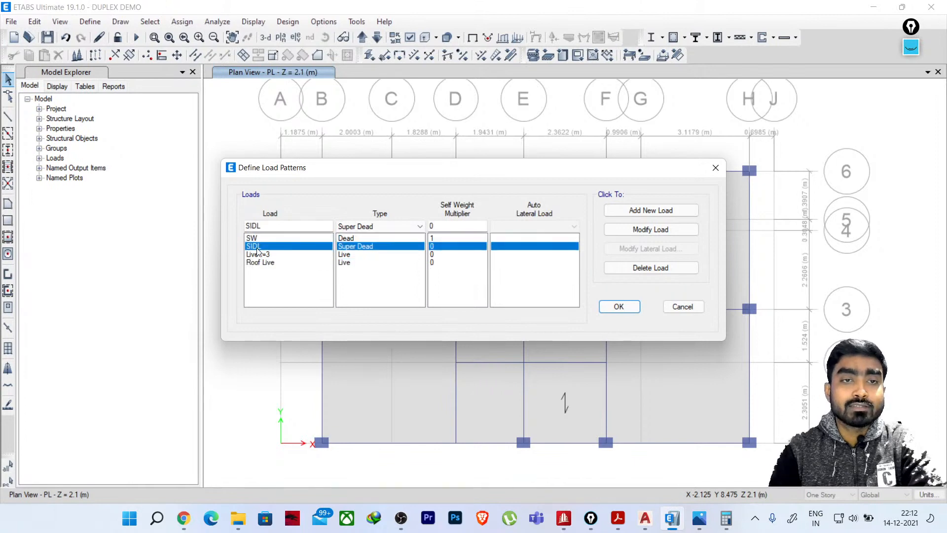
pyautogui.click(256, 255)
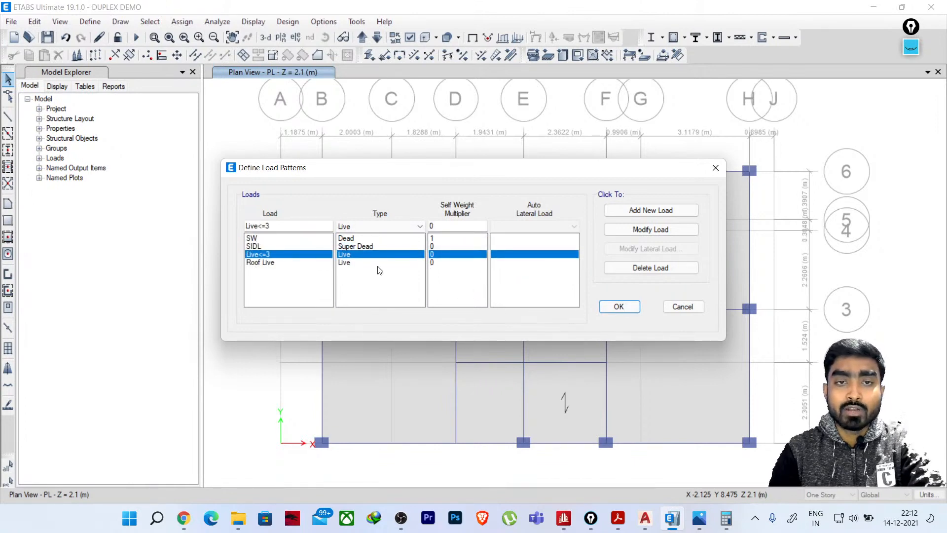
pyautogui.click(390, 262)
pyautogui.click(617, 307)
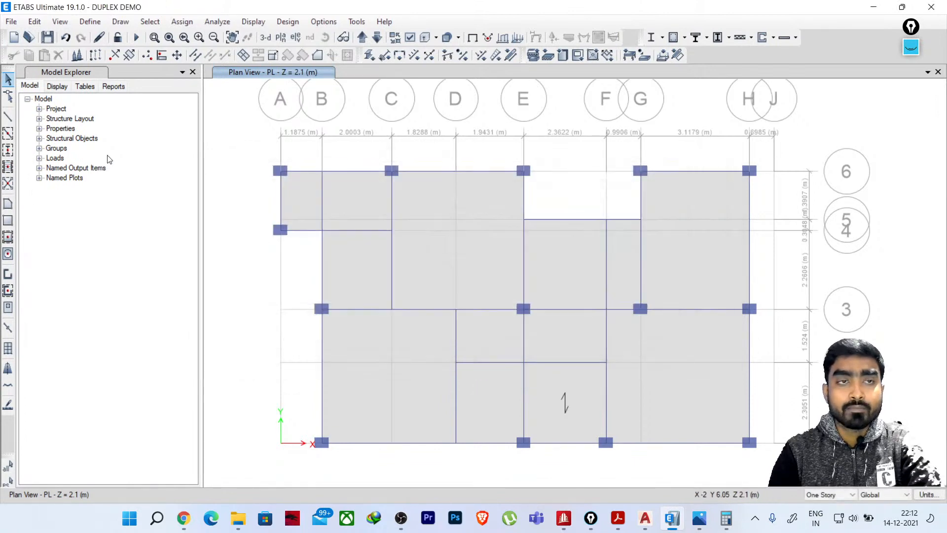
pyautogui.click(48, 37)
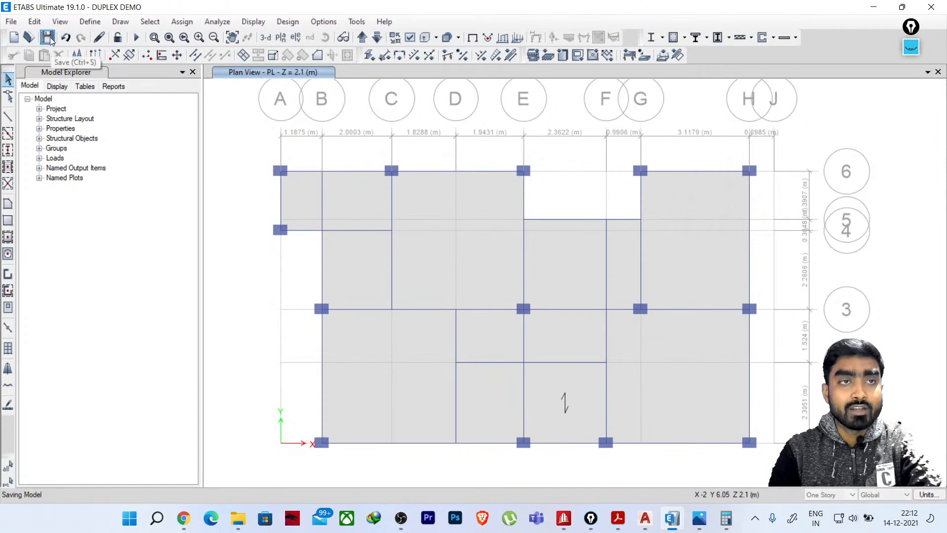
# Rename the Dead load case as SW and accept the load case list
pyautogui.click(90, 22)
pyautogui.click(119, 314)
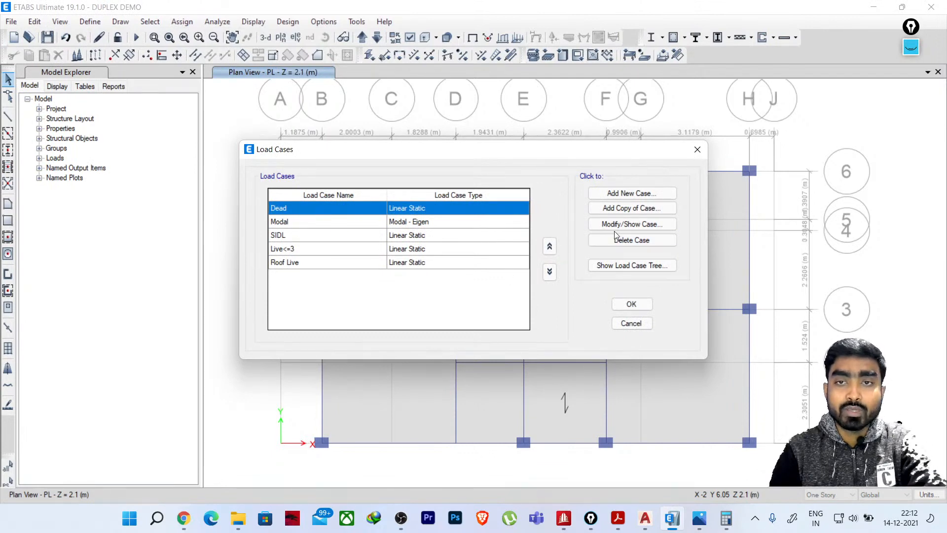
pyautogui.click(632, 224)
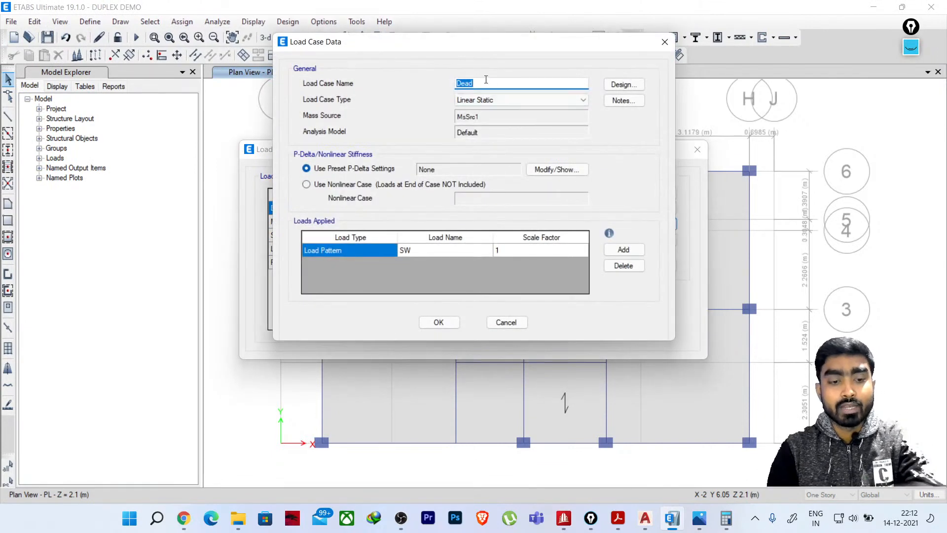
pyautogui.write('sw')
pyautogui.press('BackSpace')
pyautogui.press('BackSpace')
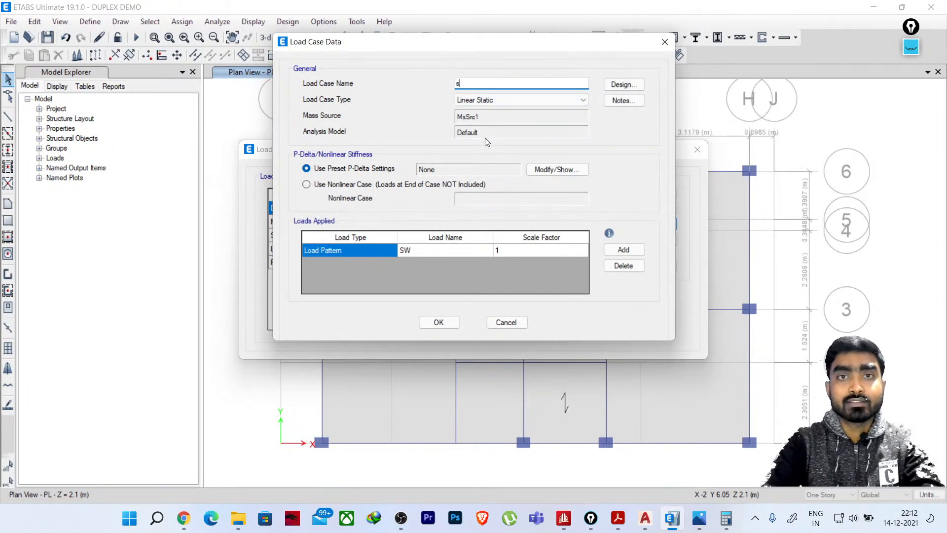
pyautogui.write('SW')
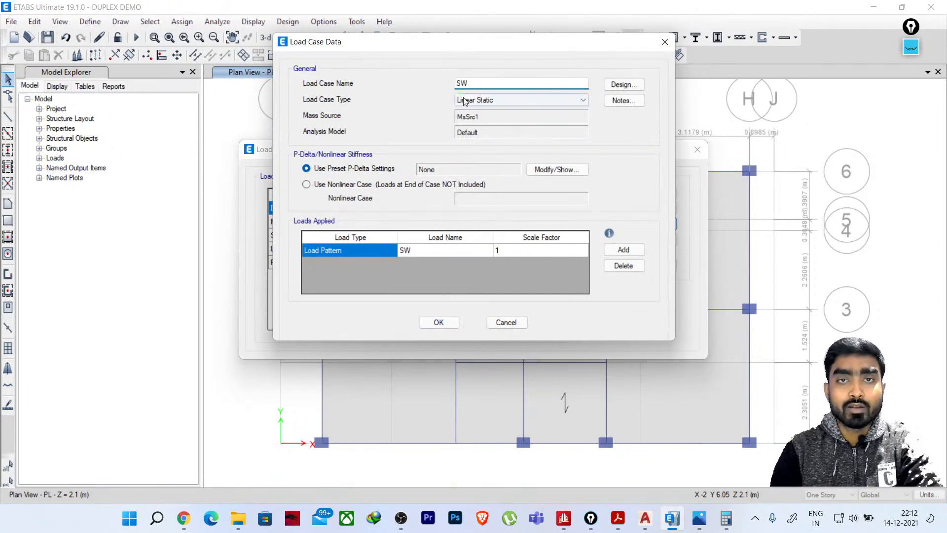
pyautogui.moveTo(469, 84); pyautogui.dragTo(459, 83)
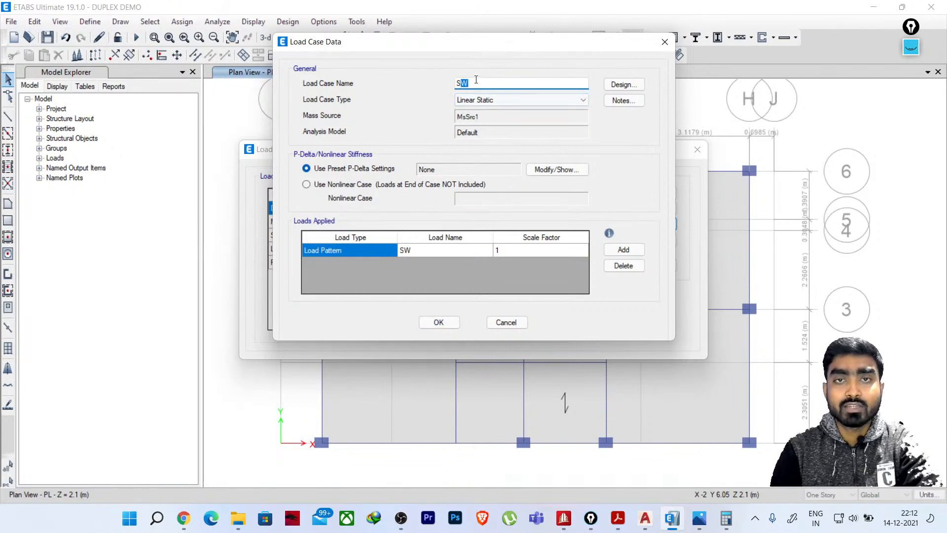
pyautogui.click(440, 323)
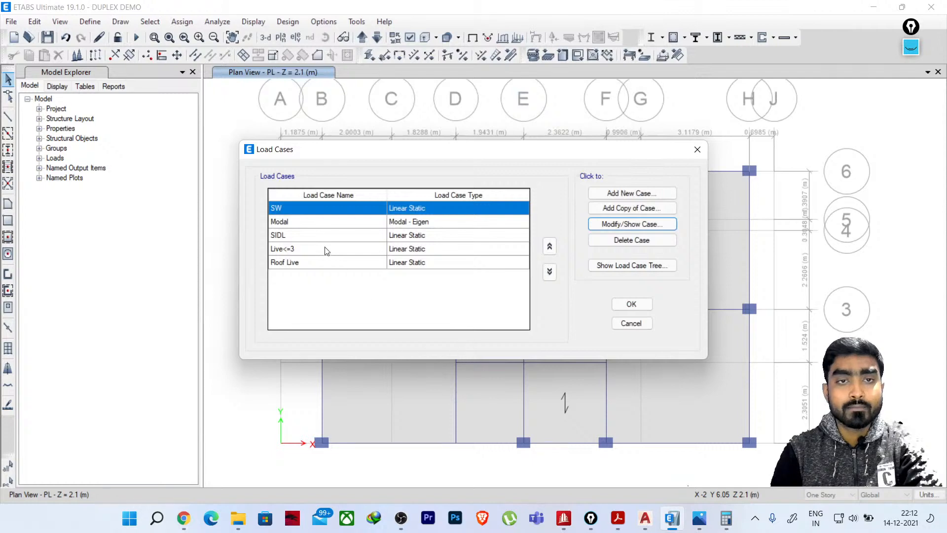
pyautogui.click(632, 304)
# Create a new shell uniform load set named D=1.5,L=2 GEN
pyautogui.moveTo(320, 292); pyautogui.dragTo(313, 266, button='middle')
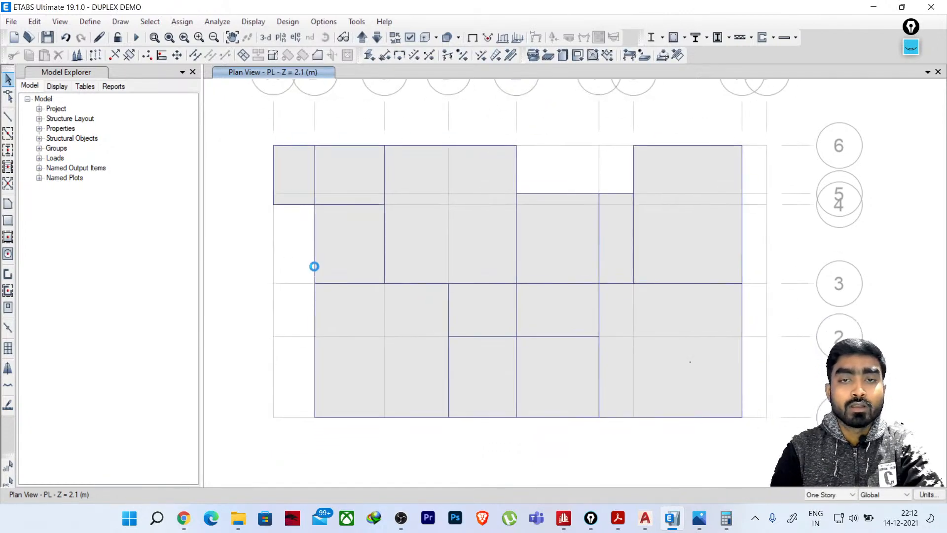
pyautogui.click(90, 21)
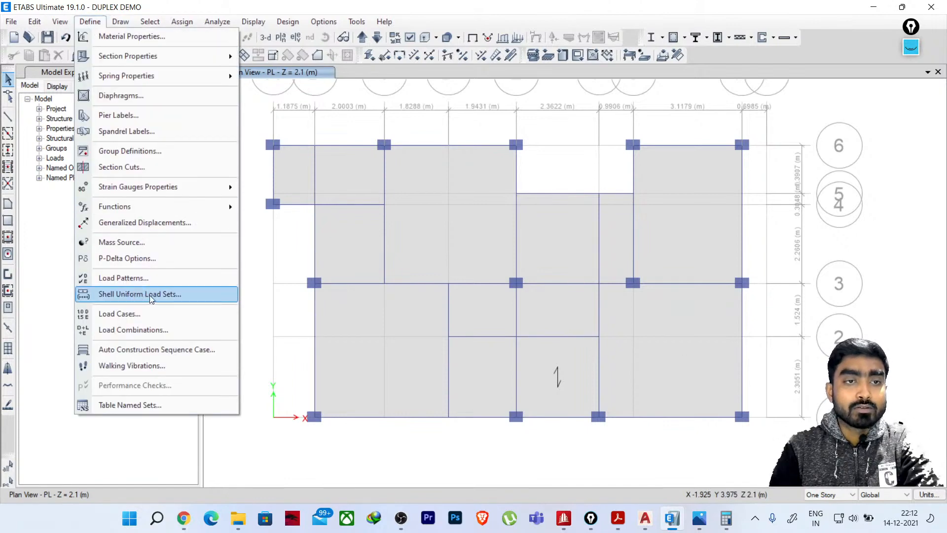
pyautogui.click(171, 301)
pyautogui.moveTo(416, 163); pyautogui.dragTo(208, 162)
pyautogui.click(301, 203)
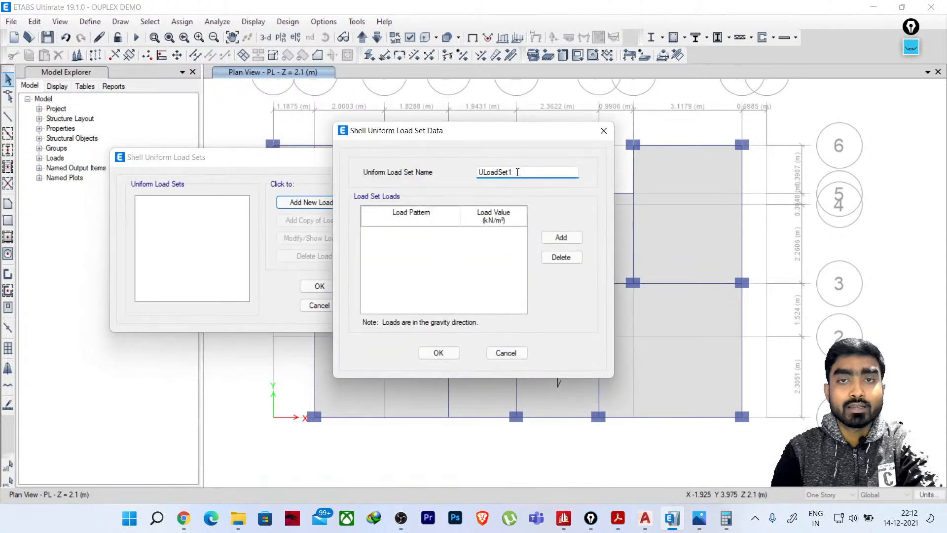
pyautogui.write('D=1')
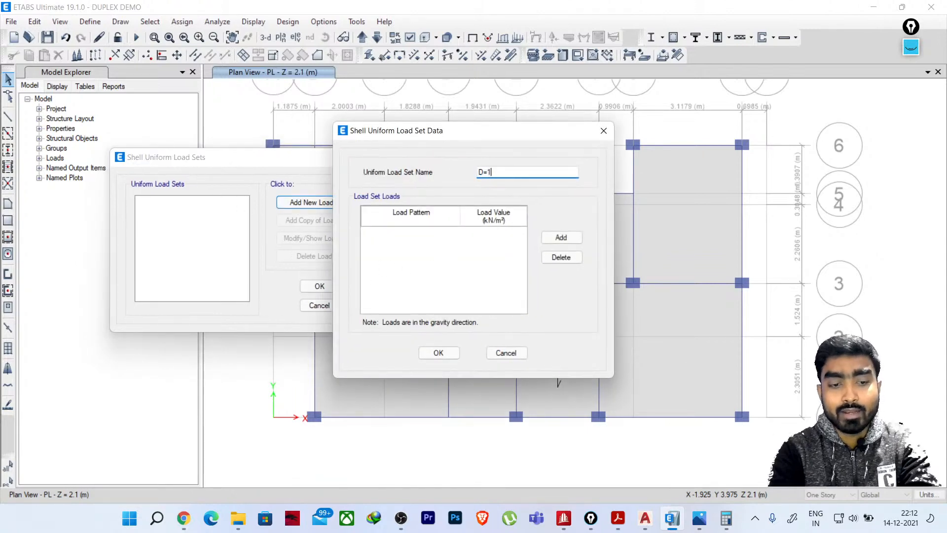
pyautogui.write('.5')
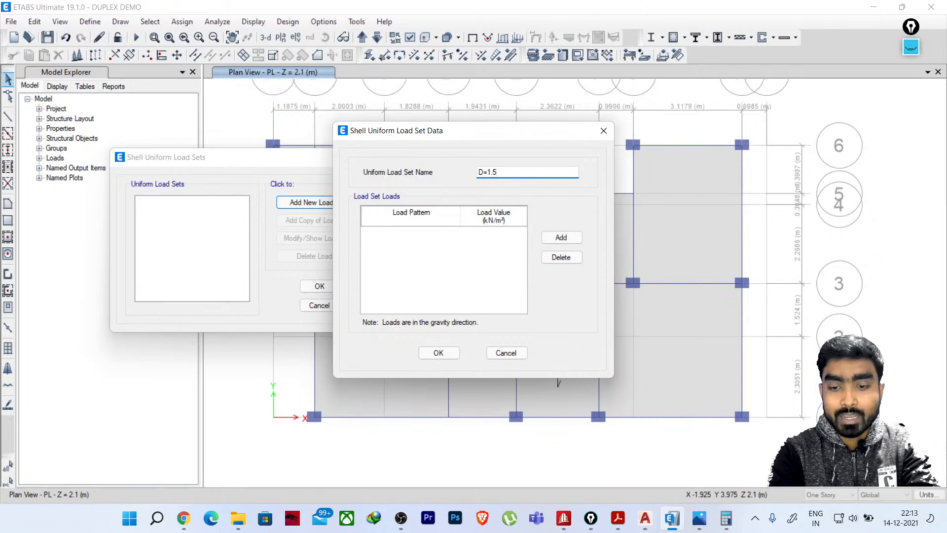
pyautogui.write(',L=2 ')
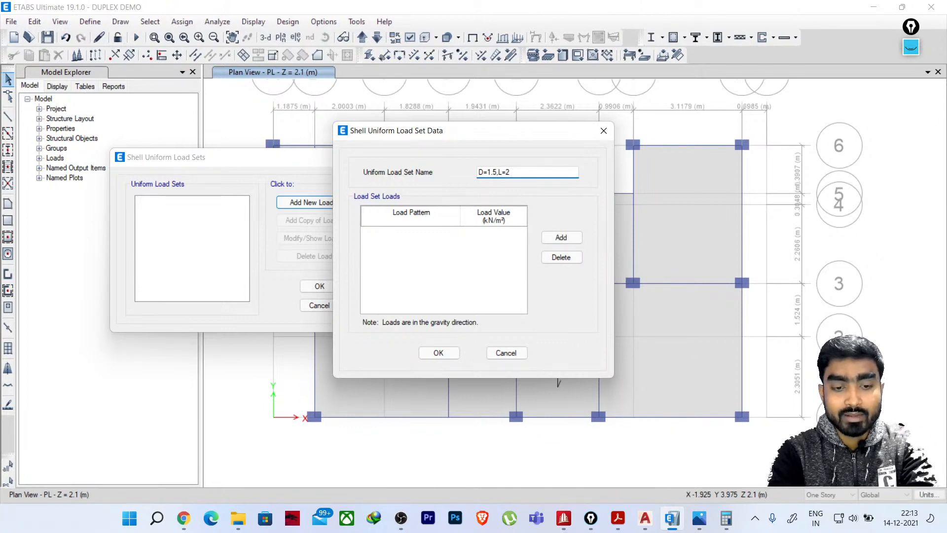
pyautogui.write('GEN')
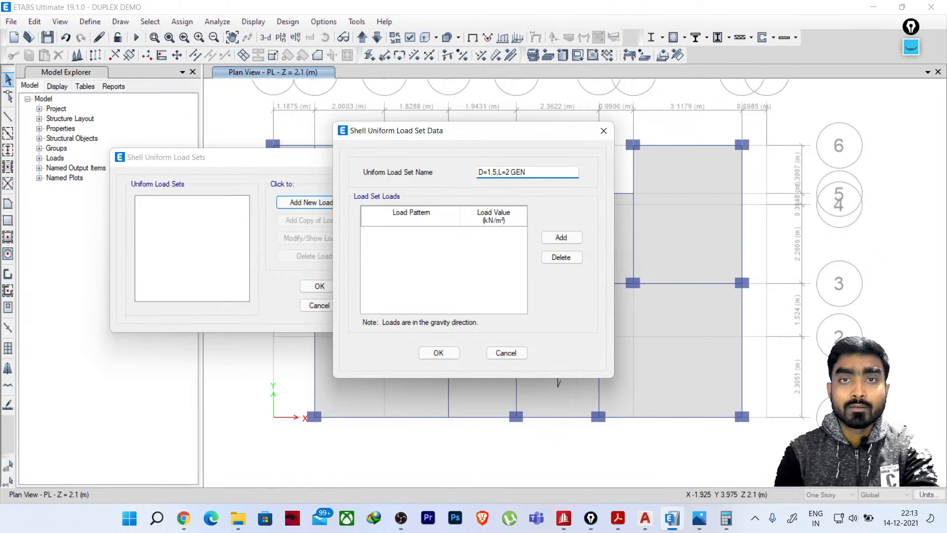
# Add two load entries to the set and assign them the SIDL and Live<=3 patterns
pyautogui.doubleClick(551, 238)
pyautogui.click(442, 234)
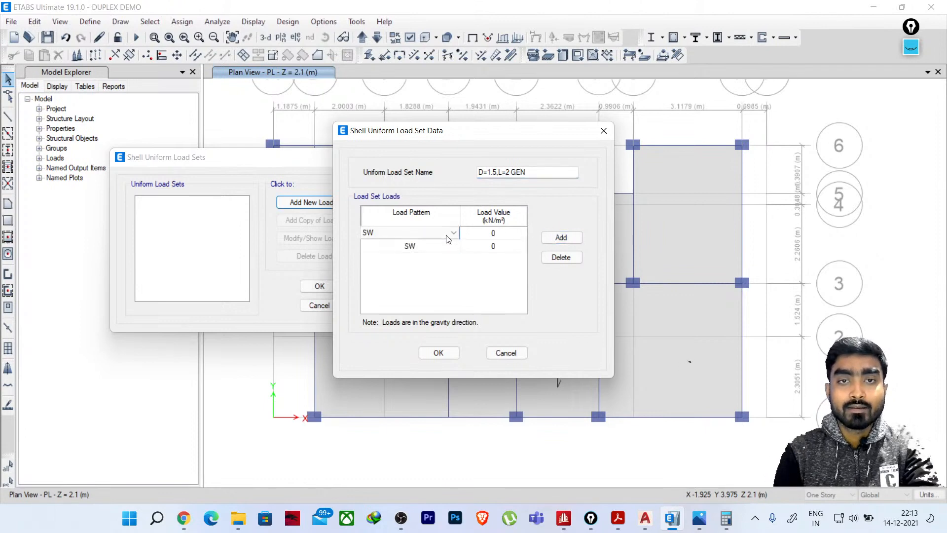
pyautogui.click(450, 234)
pyautogui.click(414, 260)
pyautogui.click(415, 246)
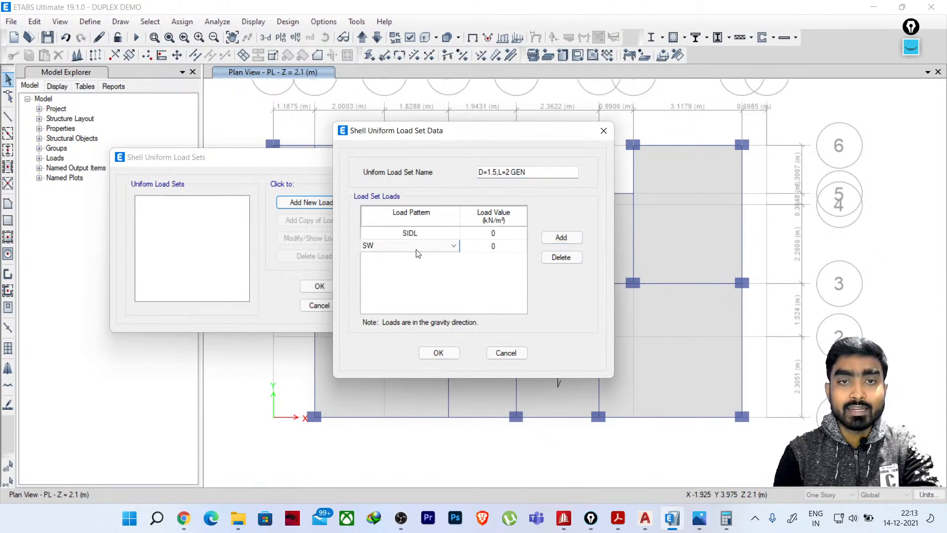
pyautogui.click(416, 246)
pyautogui.click(390, 257)
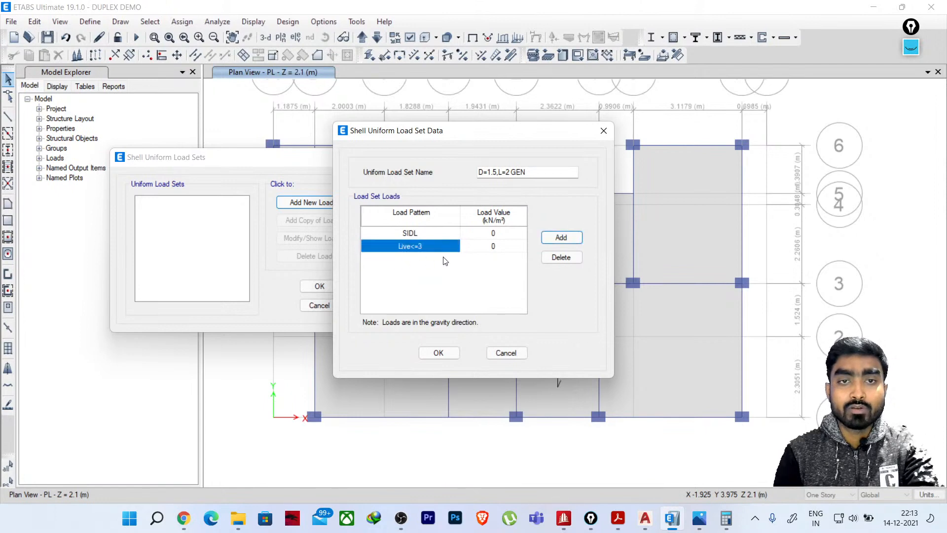
# Set the load values to 1.5 kN/m² for SIDL and 2 kN/m² for Live<=3, and accept the load set
pyautogui.click(508, 238)
pyautogui.write('1.5')
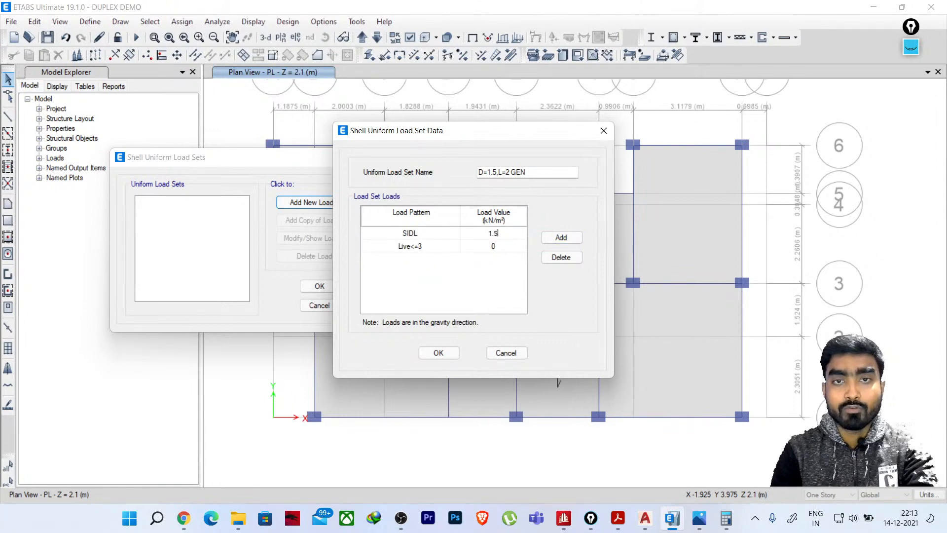
pyautogui.click(498, 246)
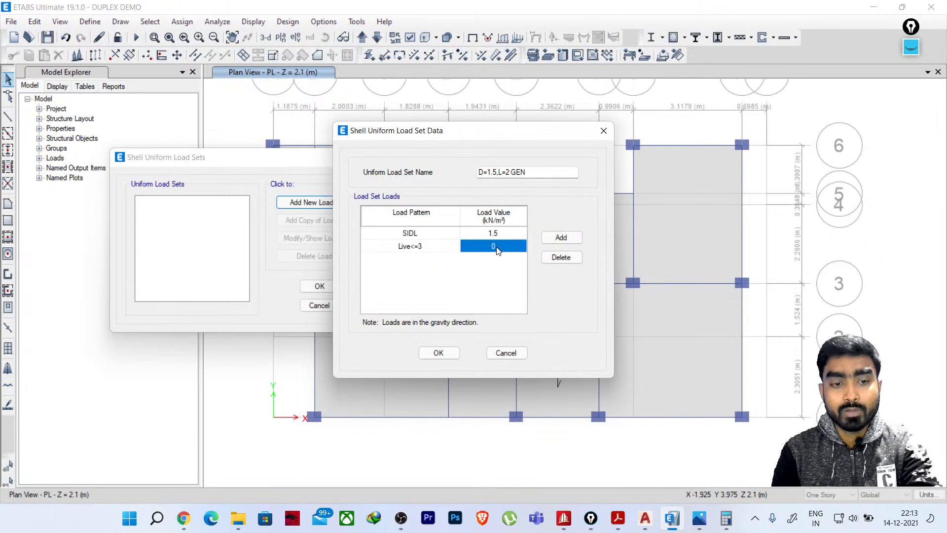
pyautogui.write('2')
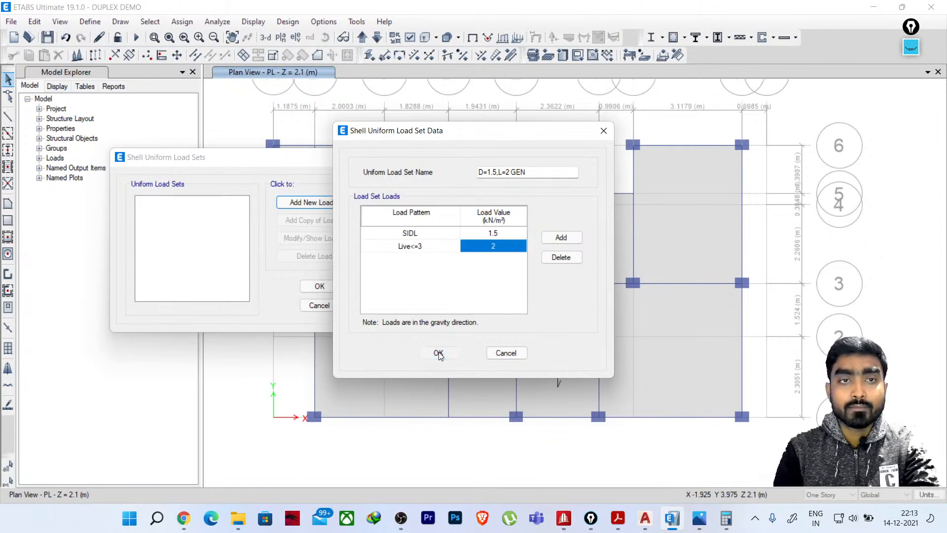
pyautogui.click(437, 353)
# Add a copy of the D=1.5,L=2 GEN load set named D=1.5,L=3 BALCONY, keeping its load values
pyautogui.click(320, 220)
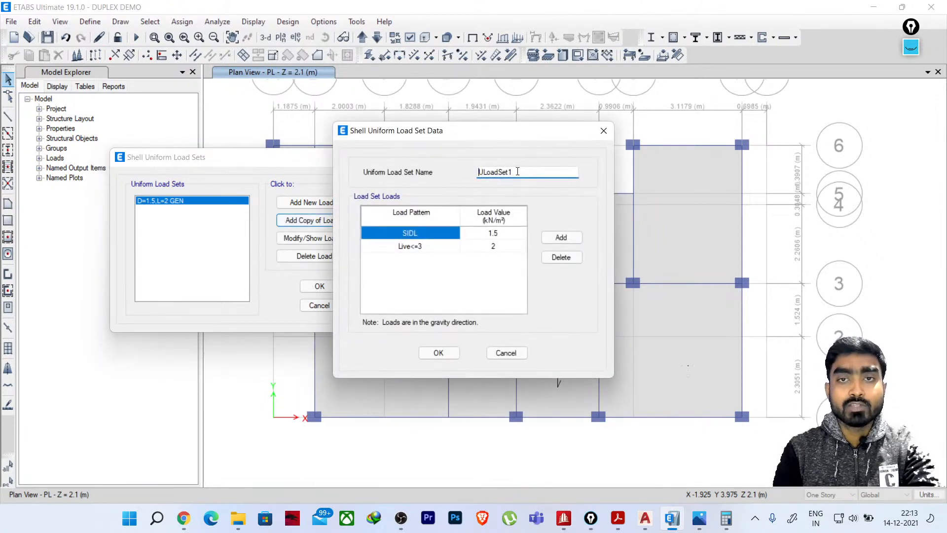
pyautogui.write('D=')
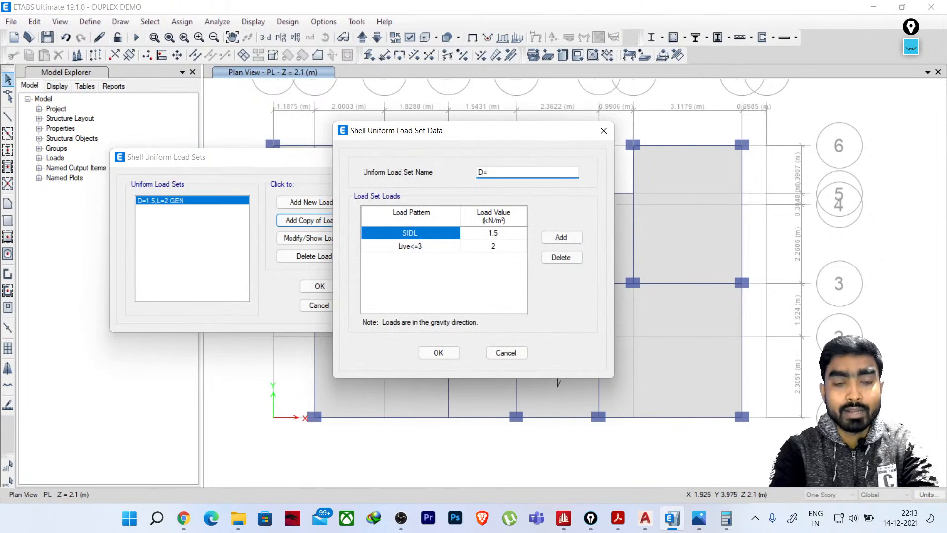
pyautogui.write('1')
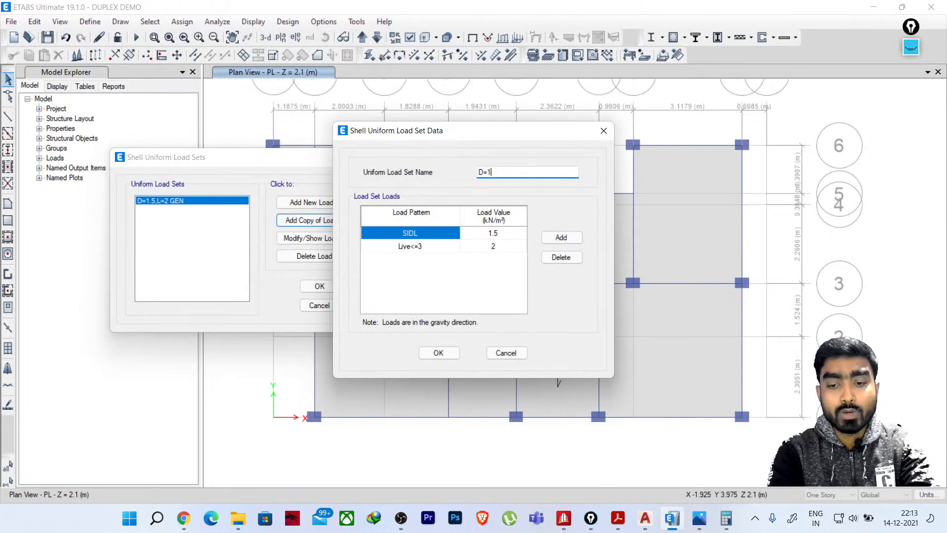
pyautogui.write('.5,')
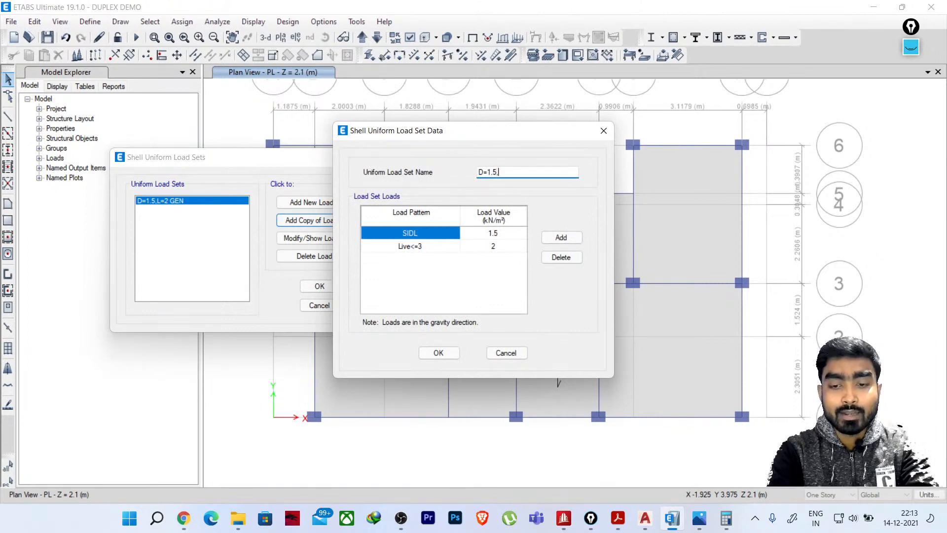
pyautogui.write('L=3')
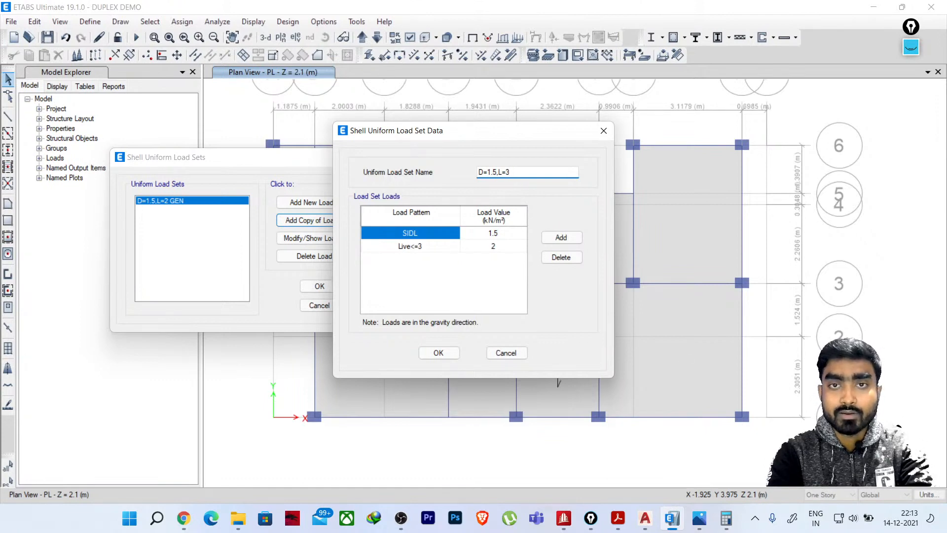
pyautogui.write('BAL')
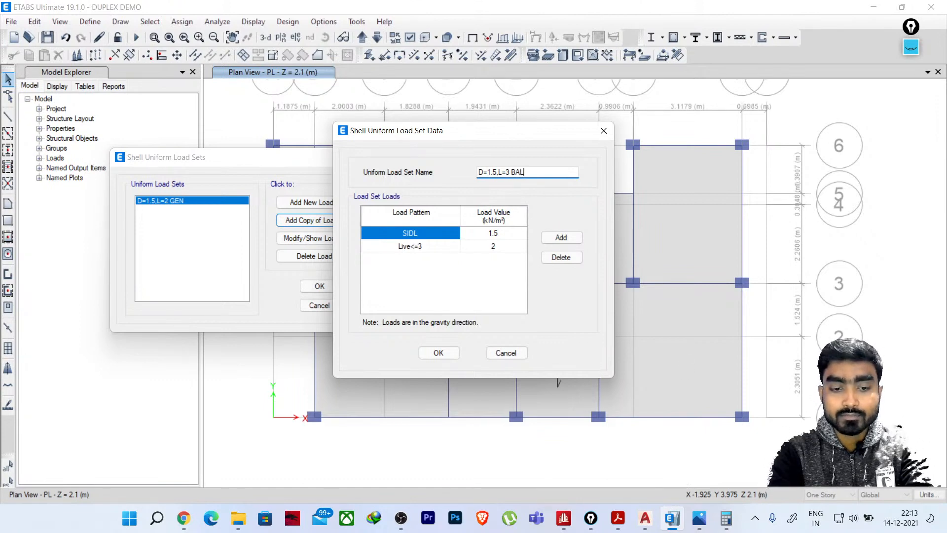
pyautogui.write('CONY')
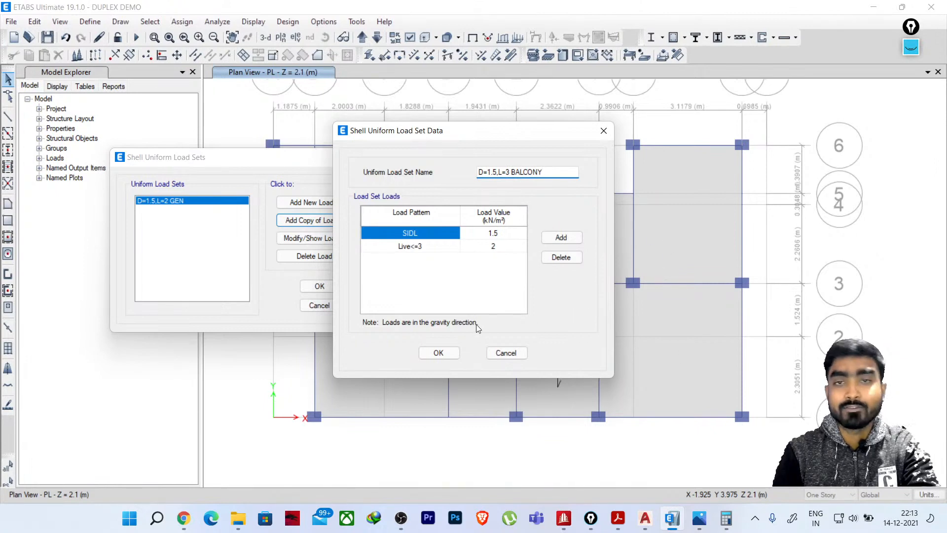
pyautogui.click(439, 352)
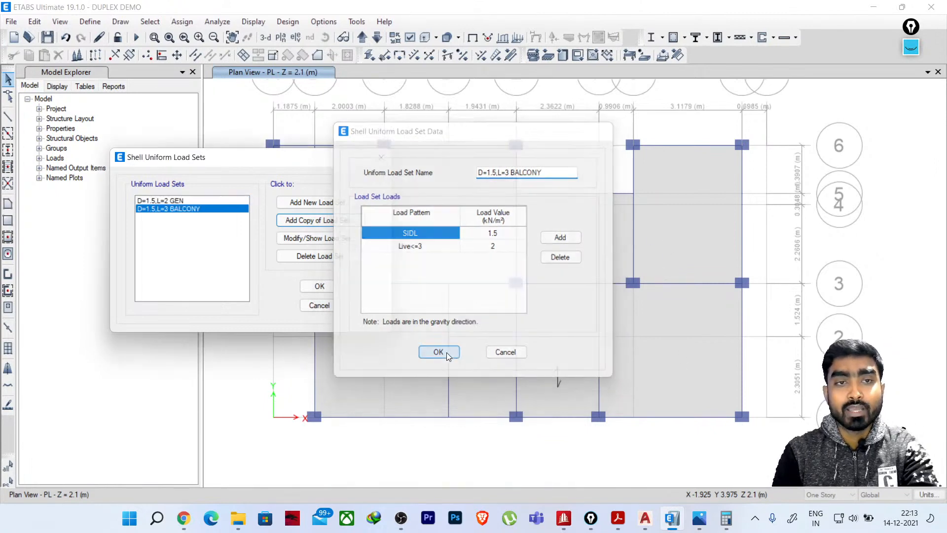
# Add a copy of the D=1.5,L=3 BALCONY load set and start its name with D=3
pyautogui.click(309, 220)
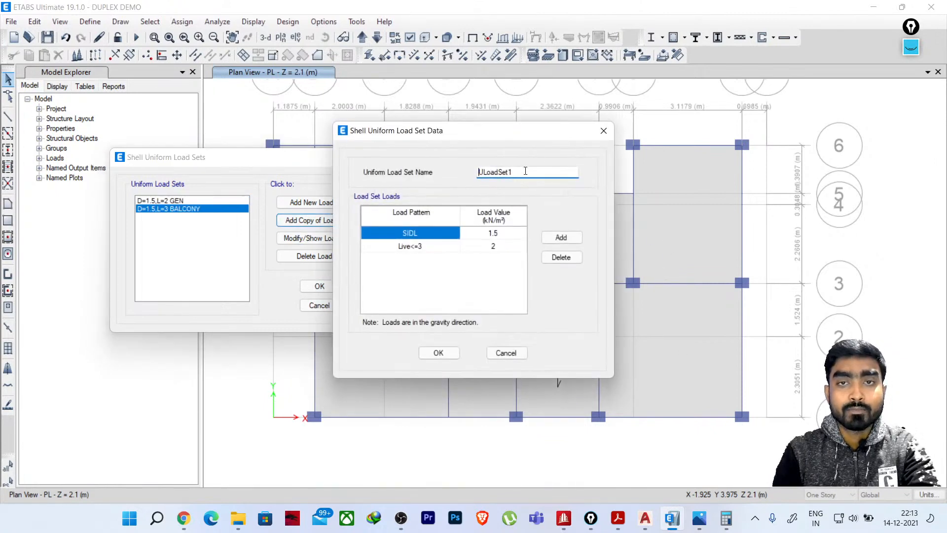
pyautogui.moveTo(524, 172); pyautogui.dragTo(376, 187)
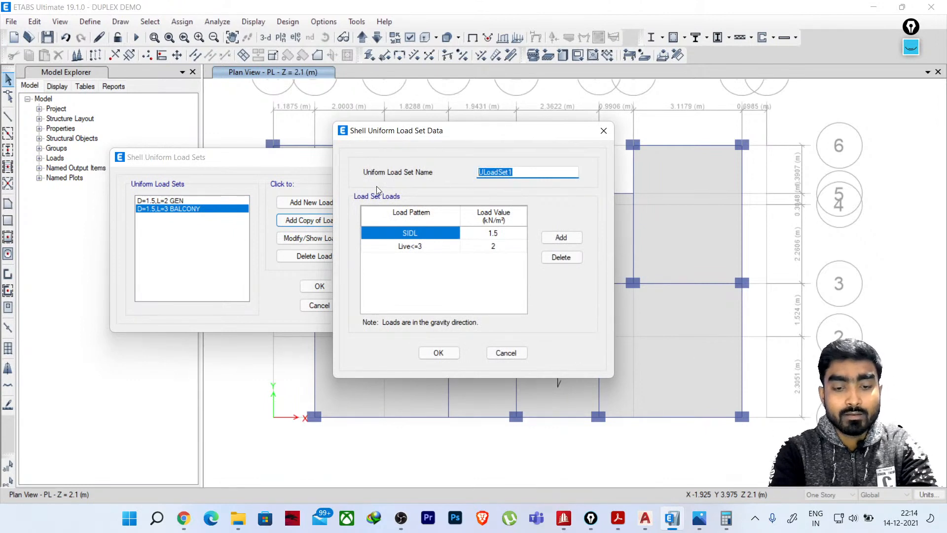
pyautogui.write('D=')
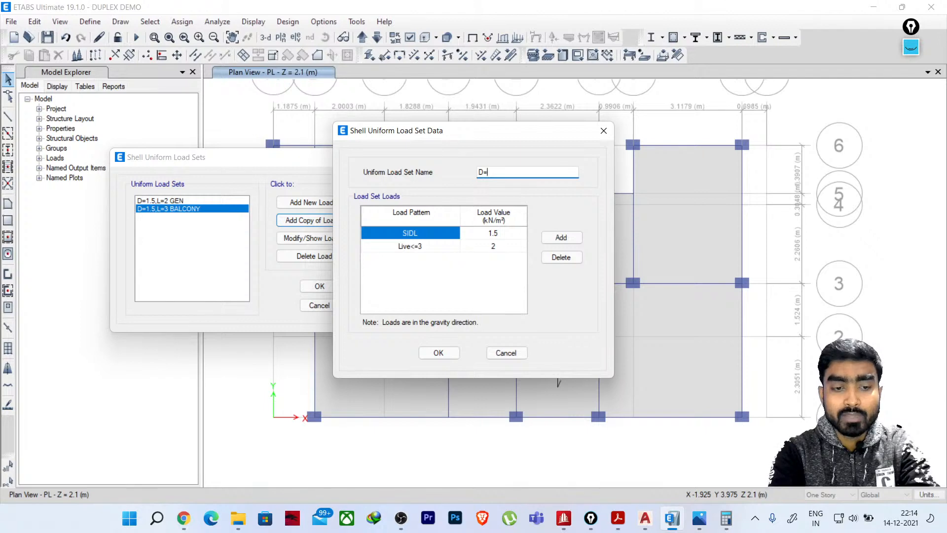
pyautogui.write('3')
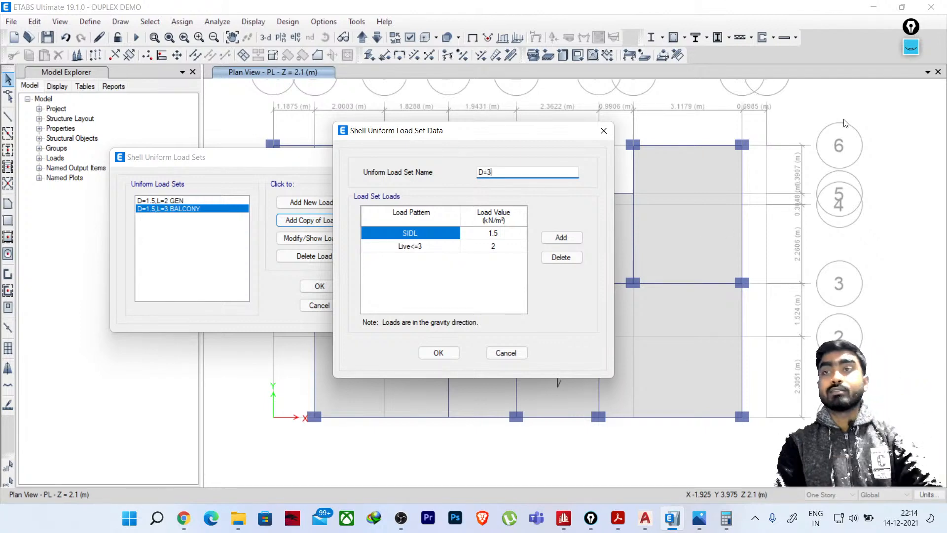
# Annotate the screen with the notes 200 and M25 and a stepped stair slab sketch, and clear the markup
pyautogui.click(910, 48)
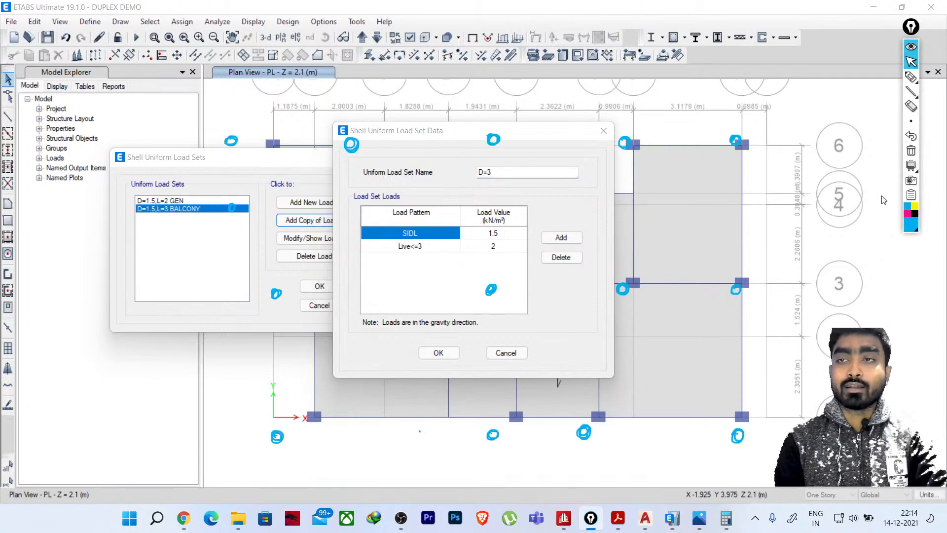
pyautogui.click(910, 150)
pyautogui.click(911, 77)
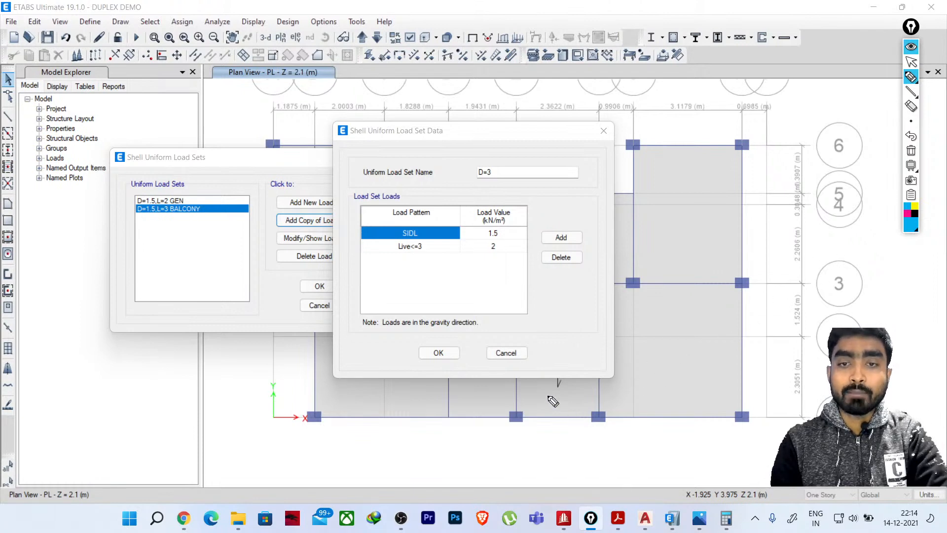
pyautogui.moveTo(828, 241)
pyautogui.mouseDown()
pyautogui.moveTo(838, 252)
pyautogui.moveTo(847, 235)
pyautogui.moveTo(879, 238)
pyautogui.moveTo(890, 262)
pyautogui.mouseUp()
pyautogui.moveTo(892, 250); pyautogui.dragTo(917, 257)
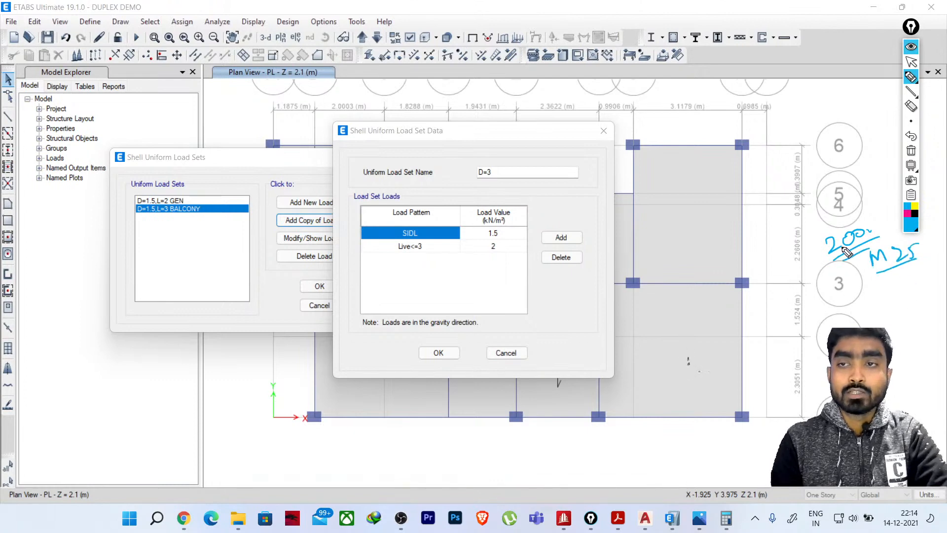
pyautogui.moveTo(865, 216)
pyautogui.mouseDown()
pyautogui.moveTo(845, 295)
pyautogui.moveTo(810, 232)
pyautogui.mouseUp()
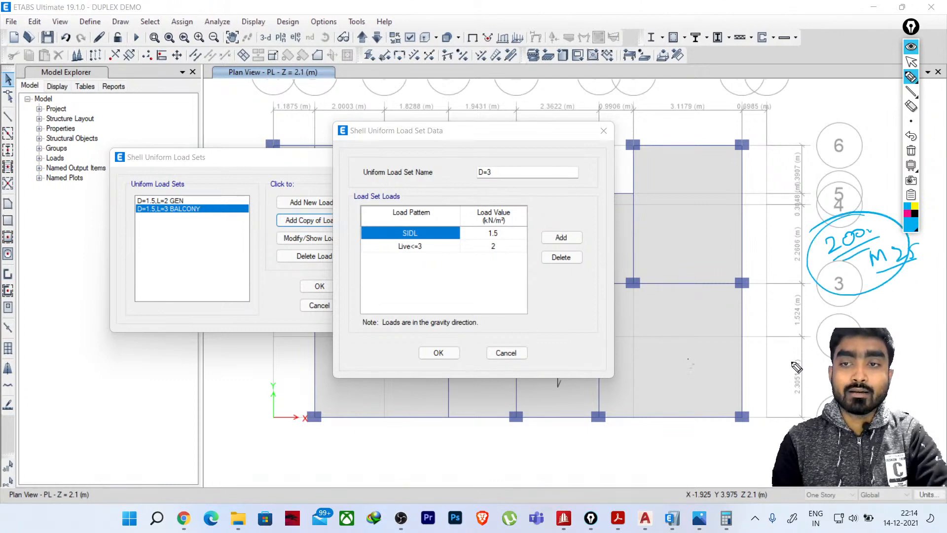
pyautogui.moveTo(786, 355); pyautogui.dragTo(797, 405)
pyautogui.moveTo(784, 358)
pyautogui.mouseDown()
pyautogui.moveTo(815, 346)
pyautogui.moveTo(831, 392)
pyautogui.mouseUp()
pyautogui.moveTo(789, 406); pyautogui.dragTo(825, 391)
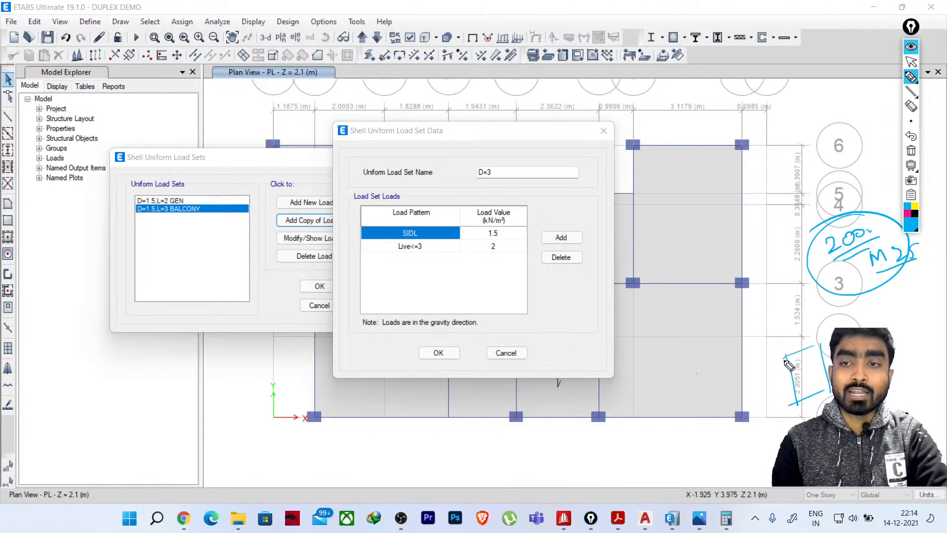
pyautogui.moveTo(783, 358); pyautogui.dragTo(795, 406)
pyautogui.moveTo(110, 385)
pyautogui.mouseDown()
pyautogui.moveTo(110, 400)
pyautogui.moveTo(175, 424)
pyautogui.moveTo(200, 415)
pyautogui.moveTo(196, 430)
pyautogui.mouseUp()
pyautogui.moveTo(200, 415); pyautogui.dragTo(200, 427)
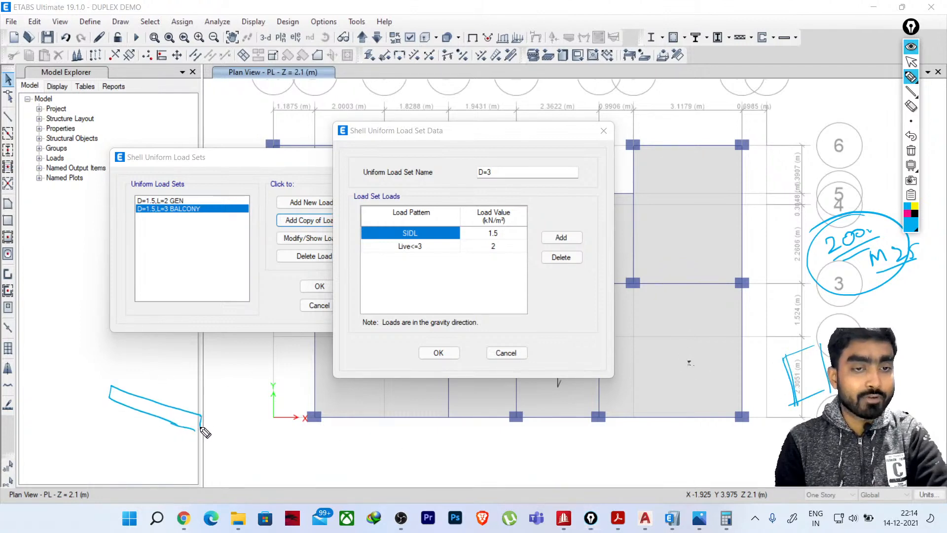
pyautogui.moveTo(547, 402); pyautogui.dragTo(567, 404)
pyautogui.moveTo(111, 384); pyautogui.dragTo(198, 412)
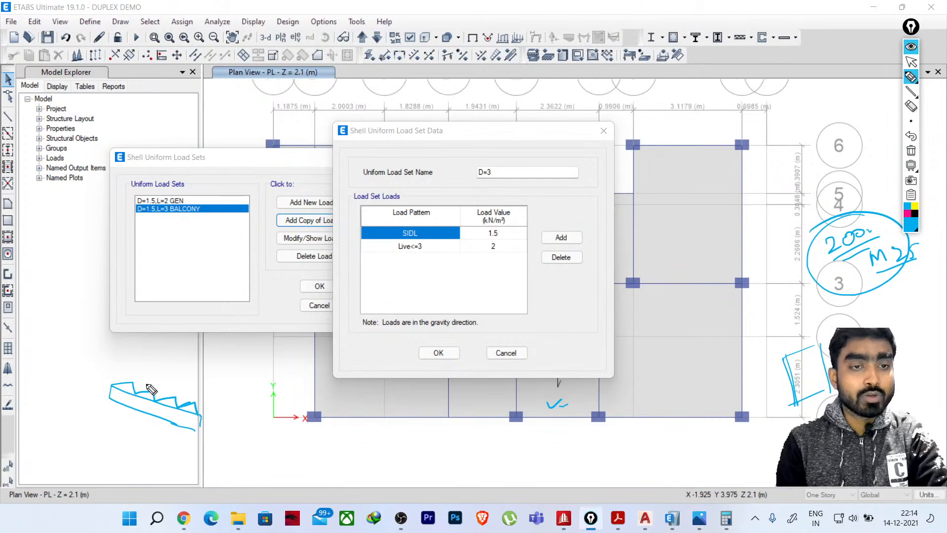
pyautogui.moveTo(148, 391)
pyautogui.mouseDown()
pyautogui.moveTo(124, 374)
pyautogui.moveTo(114, 401)
pyautogui.moveTo(139, 379)
pyautogui.moveTo(170, 391)
pyautogui.moveTo(163, 424)
pyautogui.moveTo(197, 387)
pyautogui.moveTo(177, 427)
pyautogui.mouseUp()
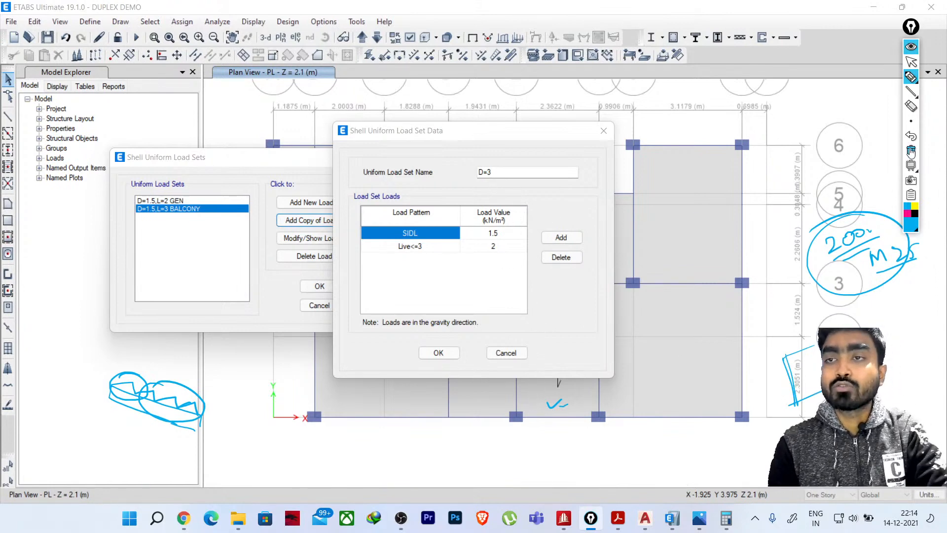
pyautogui.click(911, 151)
pyautogui.click(911, 47)
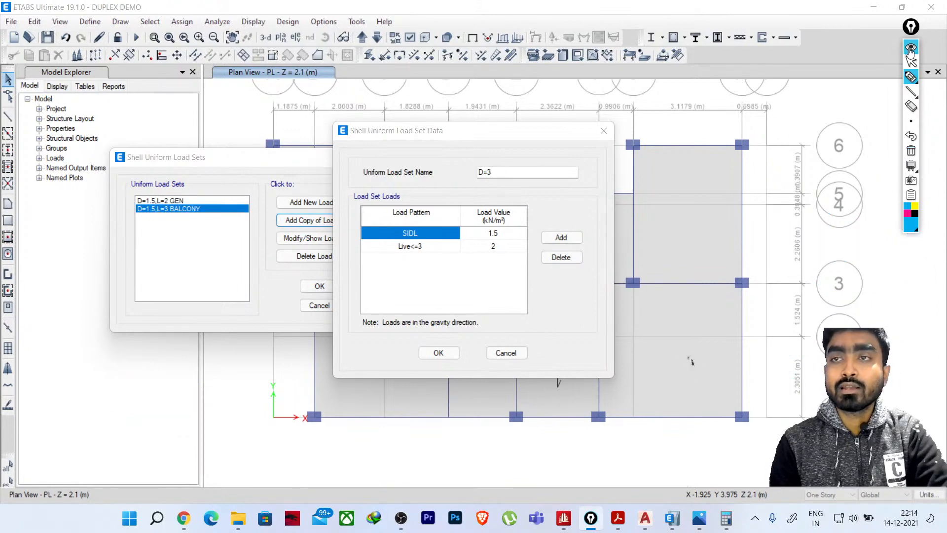
# Name the copied load set D=2,L=3 STAIR
pyautogui.click(498, 172)
pyautogui.click(492, 171)
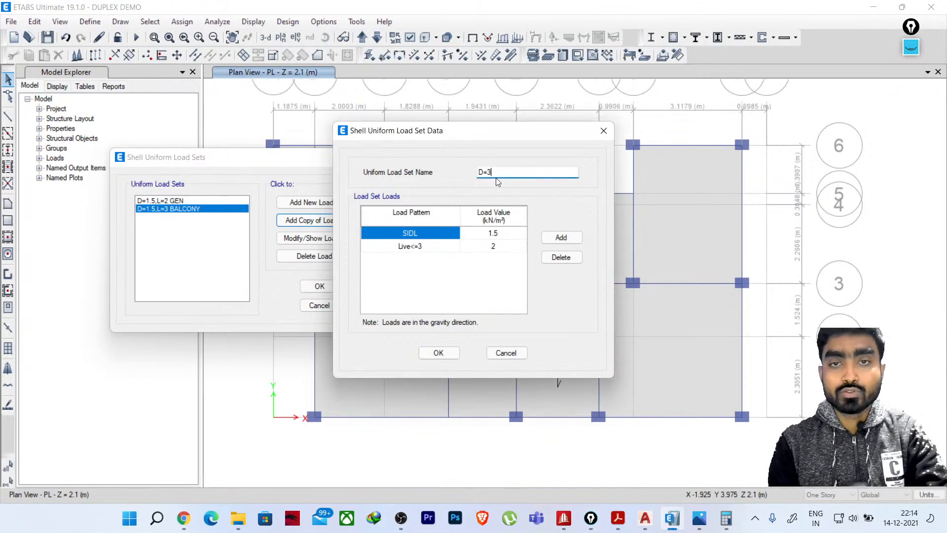
pyautogui.press('BackSpace')
pyautogui.write('2')
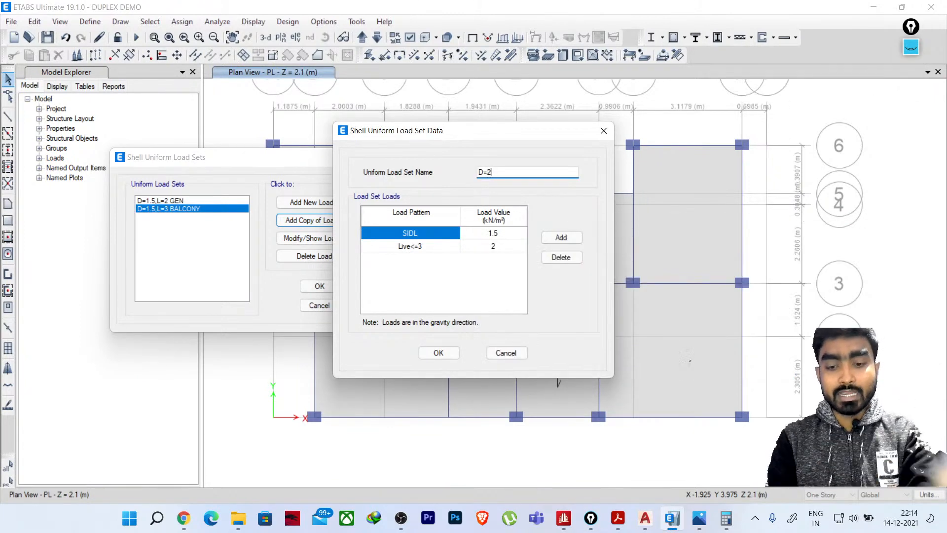
pyautogui.write(',L=3')
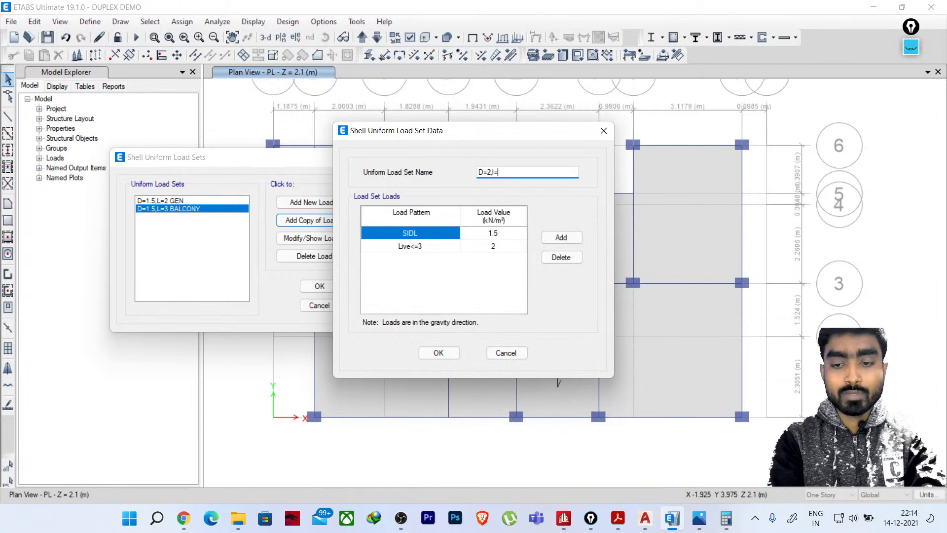
pyautogui.press('BackSpace')
pyautogui.press('BackSpace')
pyautogui.press('BackSpace')
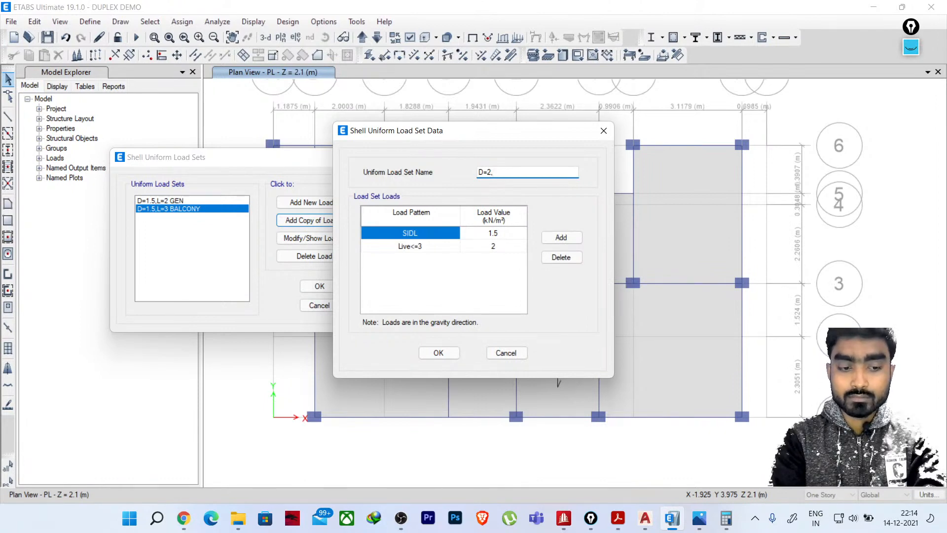
pyautogui.write('L=3 STRA')
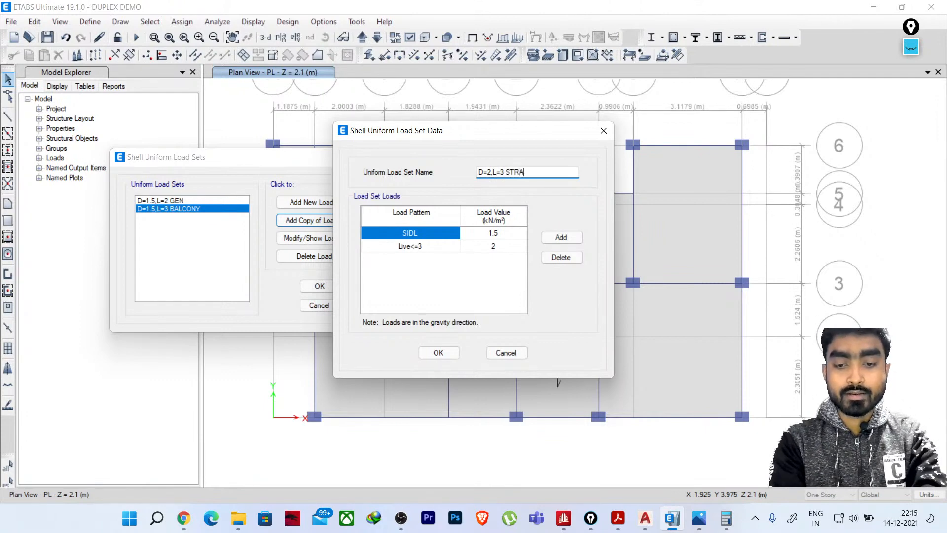
pyautogui.write('I')
pyautogui.press('BackSpace')
pyautogui.press('BackSpace')
pyautogui.press('BackSpace')
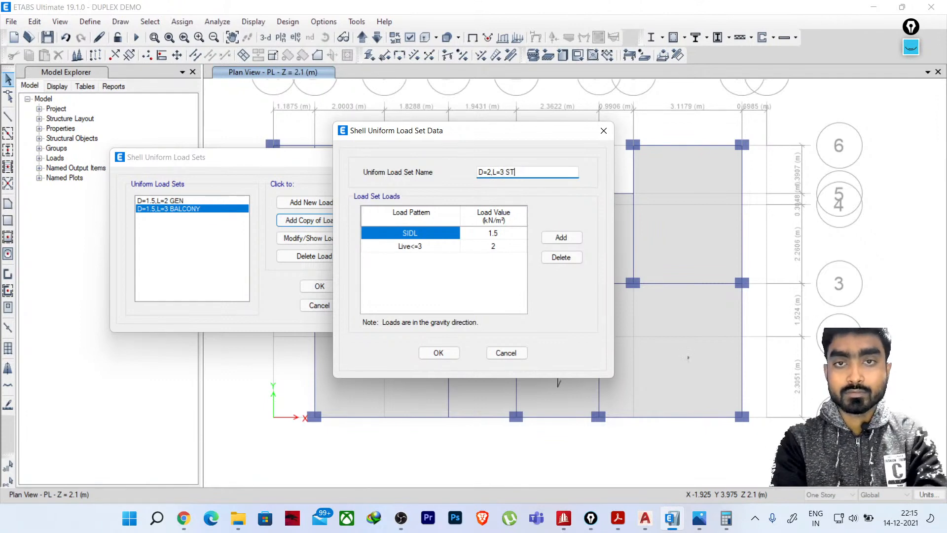
pyautogui.write('AIR')
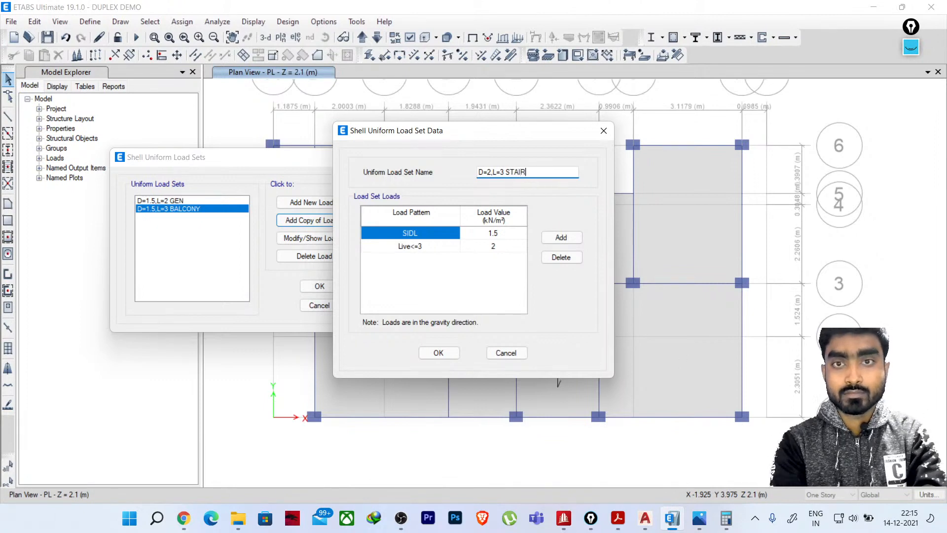
# Set the stair load values to 3 kN/m² for Live<=3 and 2 kN/m² for SIDL, and accept the load set
pyautogui.click(496, 246)
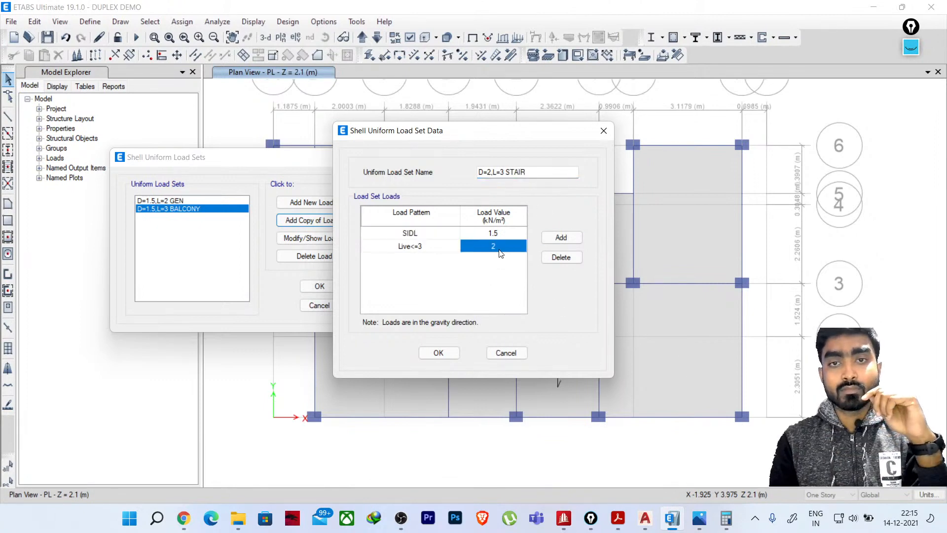
pyautogui.click(497, 244)
pyautogui.click(494, 233)
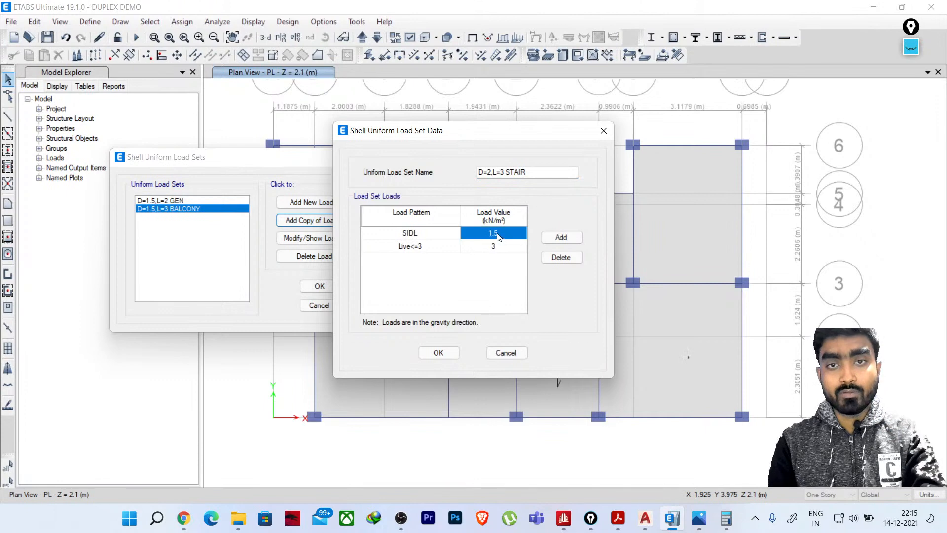
pyautogui.write('2')
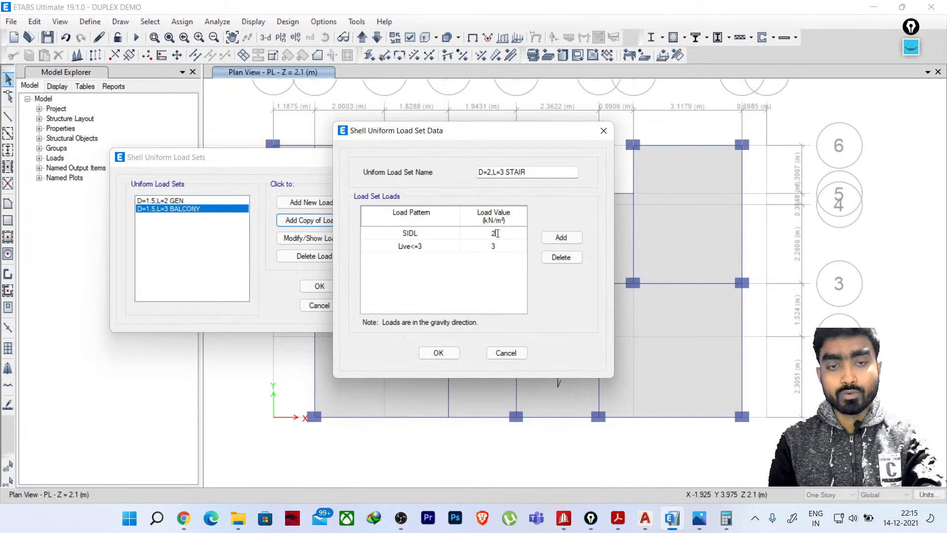
pyautogui.click(450, 352)
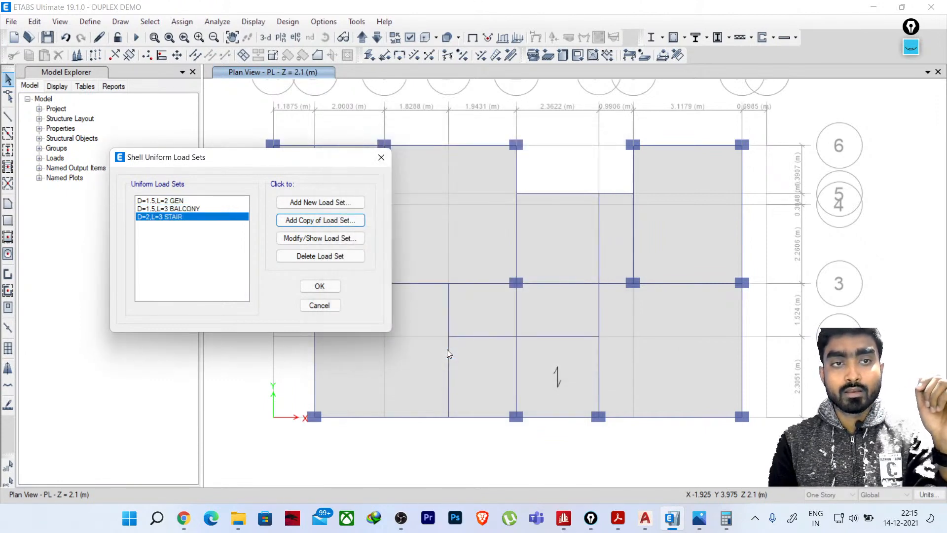
# Add a copy of the D=2,L=3 STAIR load set named D=1.2,L=1.5 ROOF
pyautogui.click(320, 221)
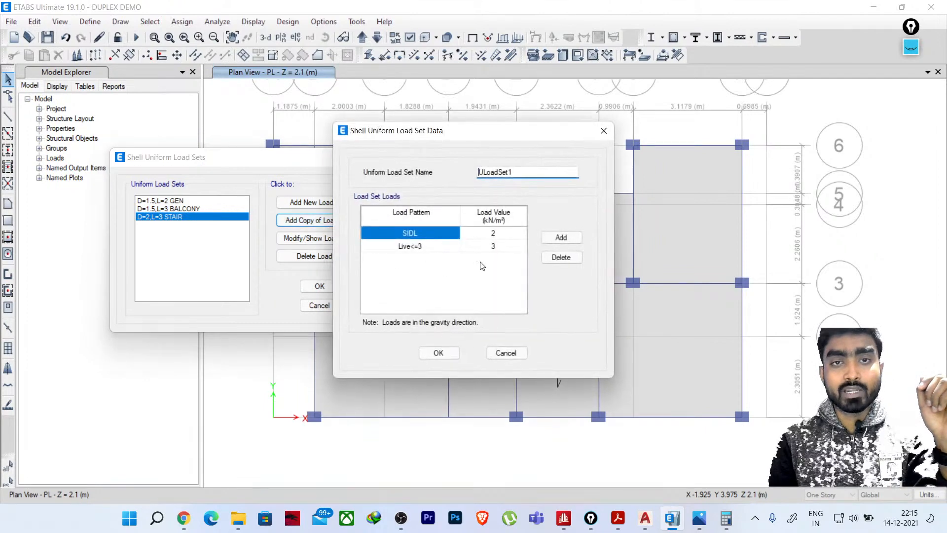
pyautogui.moveTo(516, 172); pyautogui.dragTo(434, 176)
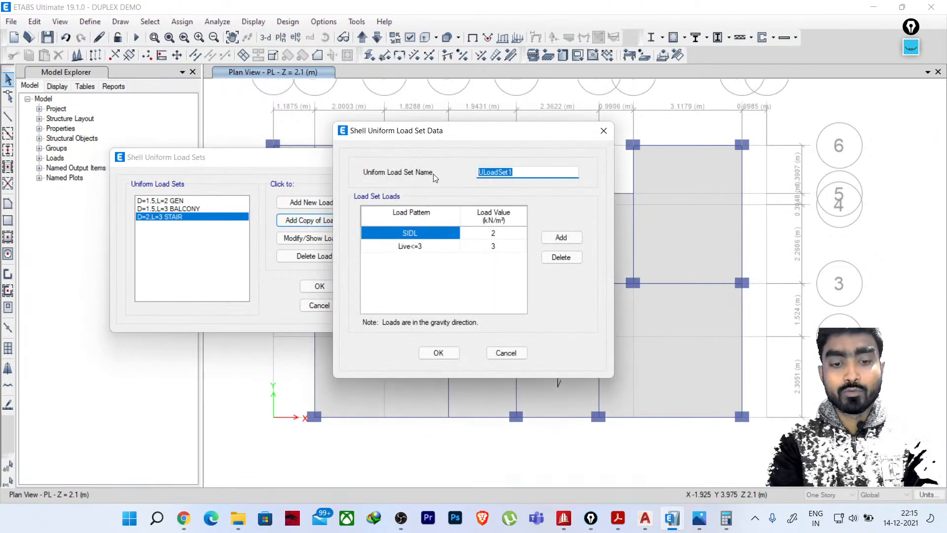
pyautogui.write('D=')
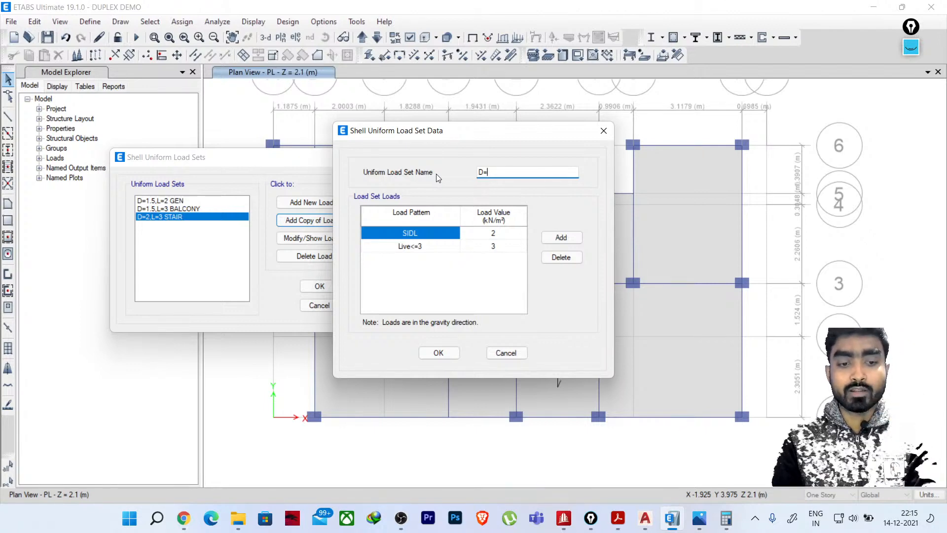
pyautogui.write('1.')
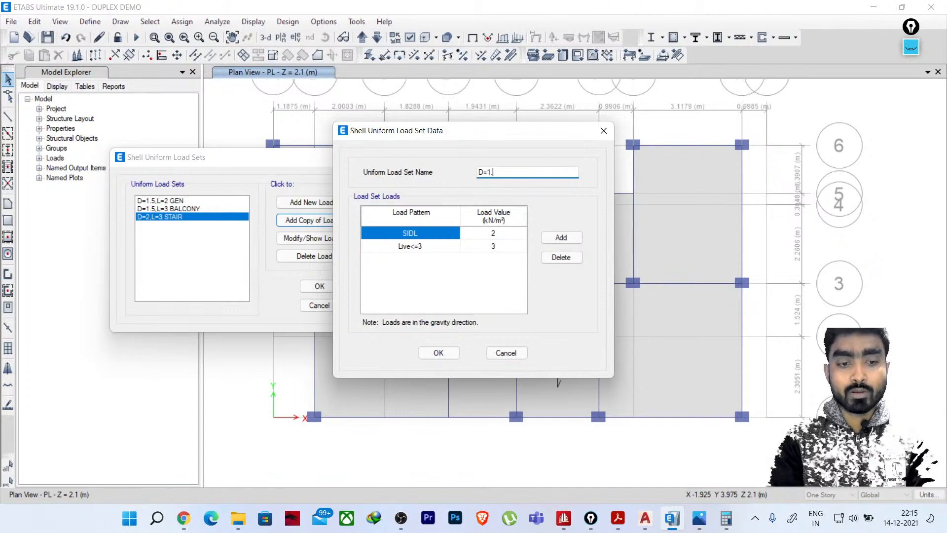
pyautogui.write('2,L=1,')
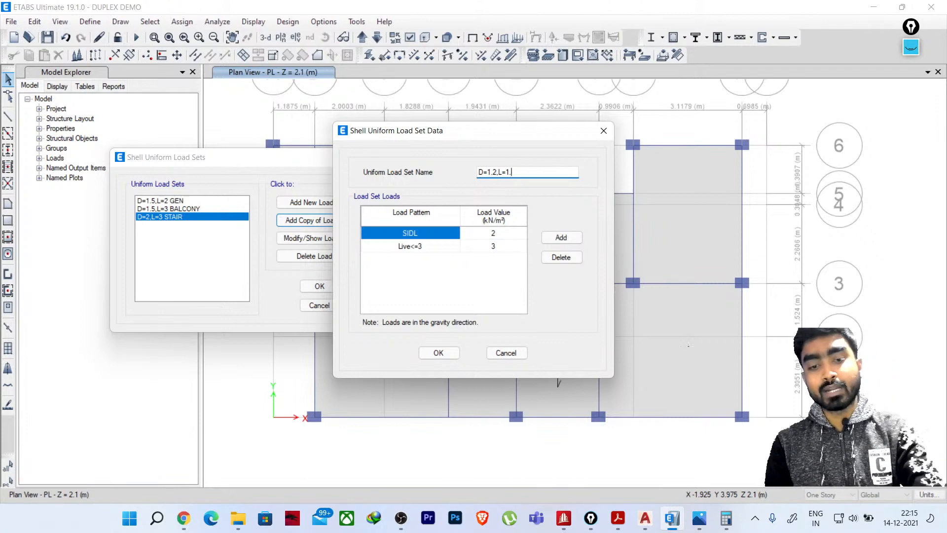
pyautogui.write('5')
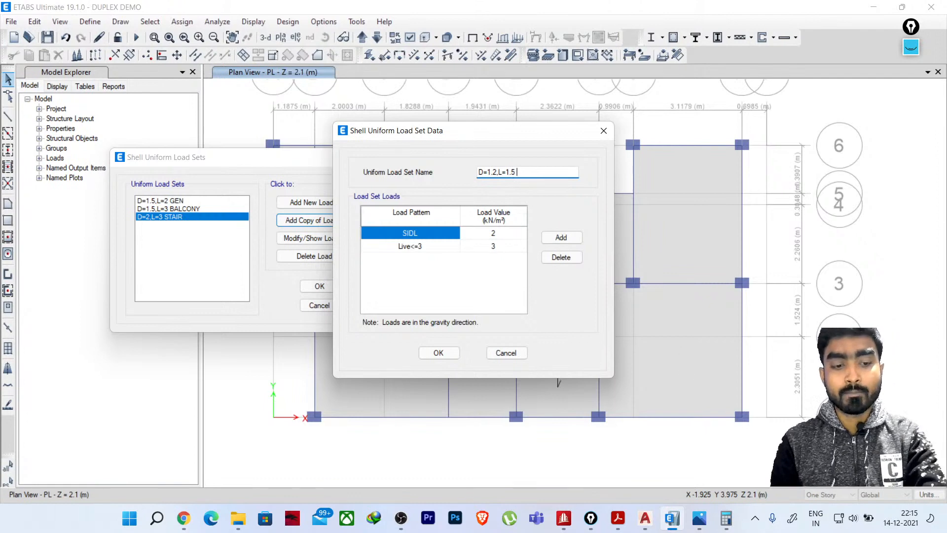
pyautogui.write('ROOF')
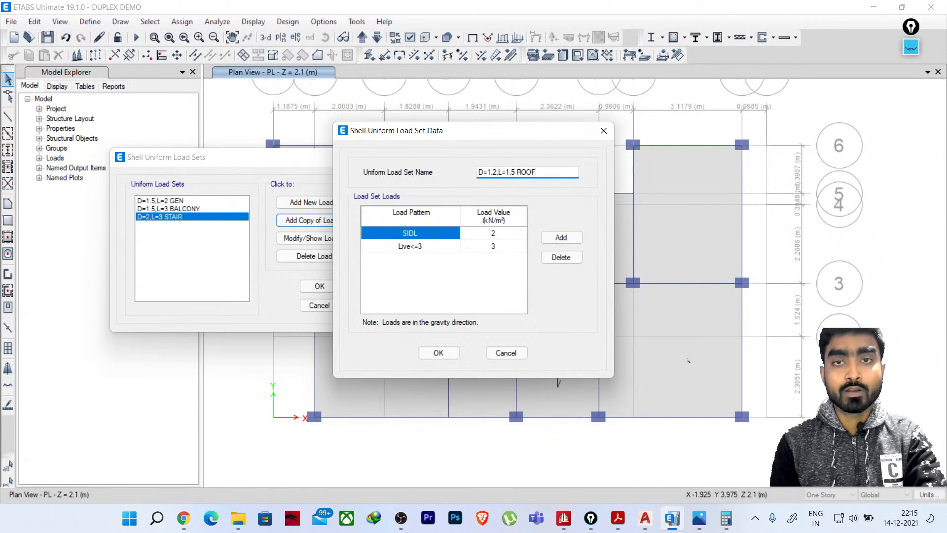
# Change the Live<=3 entry to the Roof Live pattern, and set 1.5 kN/m² for Roof Live and 1.2 kN/m² for SIDL
pyautogui.click(409, 245)
pyautogui.click(409, 246)
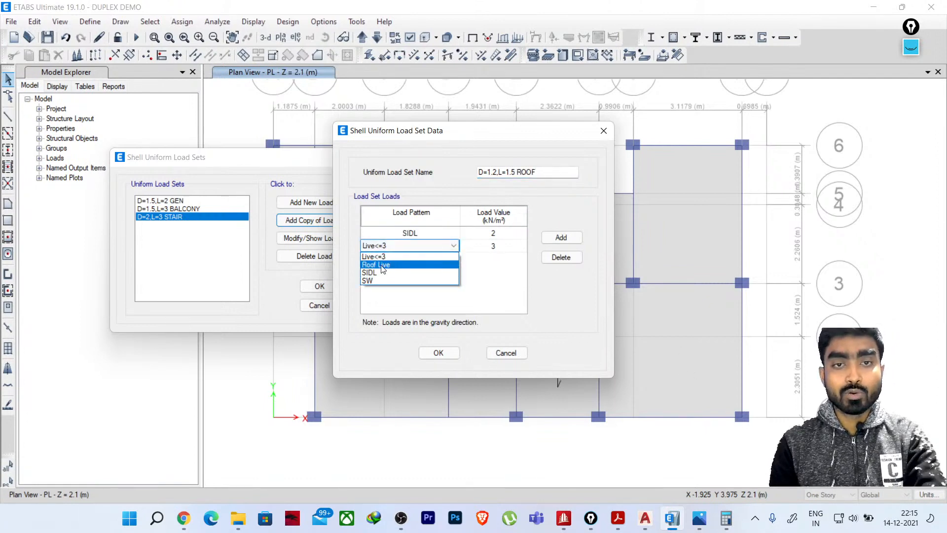
pyautogui.click(394, 265)
pyautogui.click(496, 249)
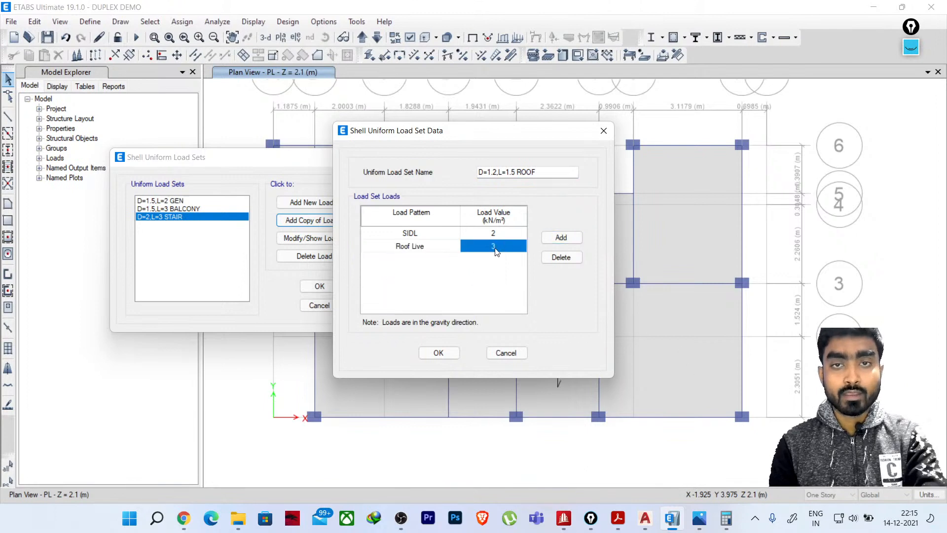
pyautogui.write('1.5')
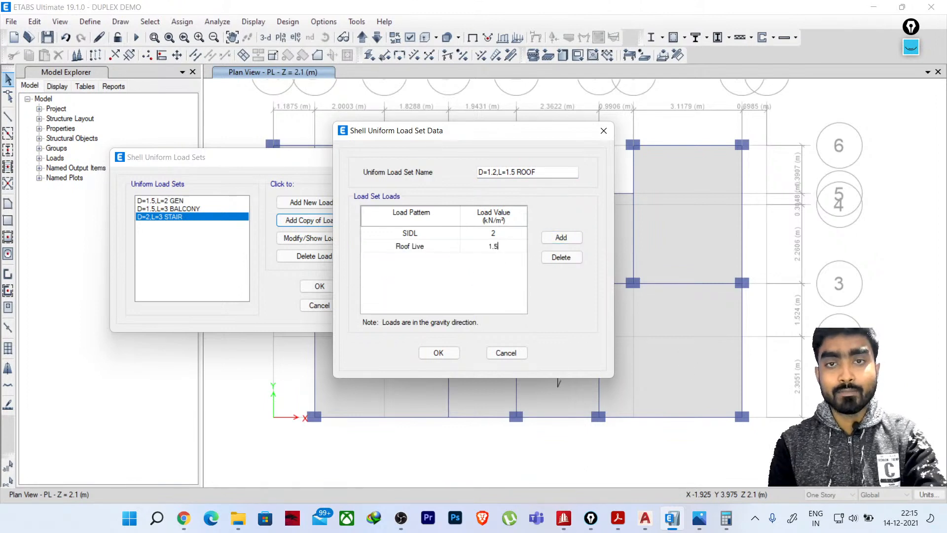
pyautogui.click(496, 234)
pyautogui.write('1.2')
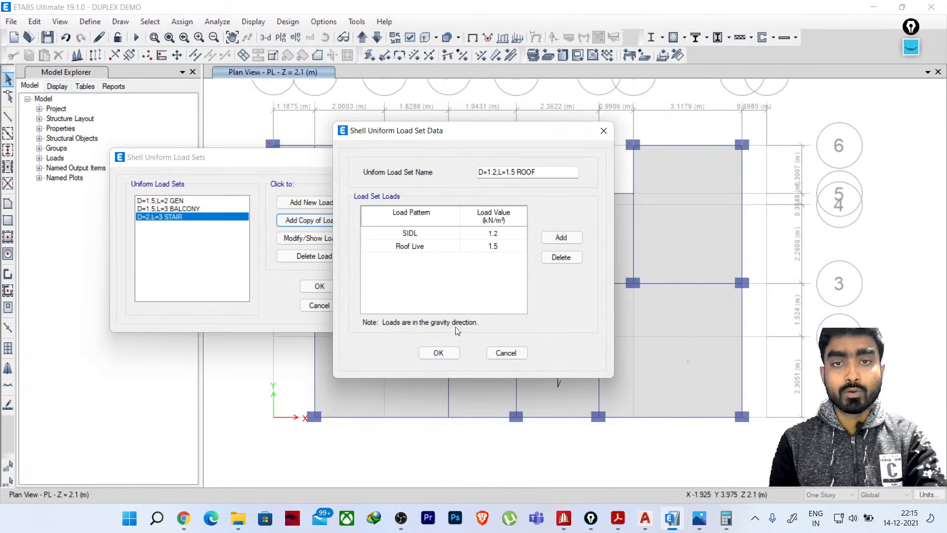
# Accept the D=1.2,L=1.5 ROOF load set, review the four uniform load sets and save the definitions
pyautogui.click(438, 352)
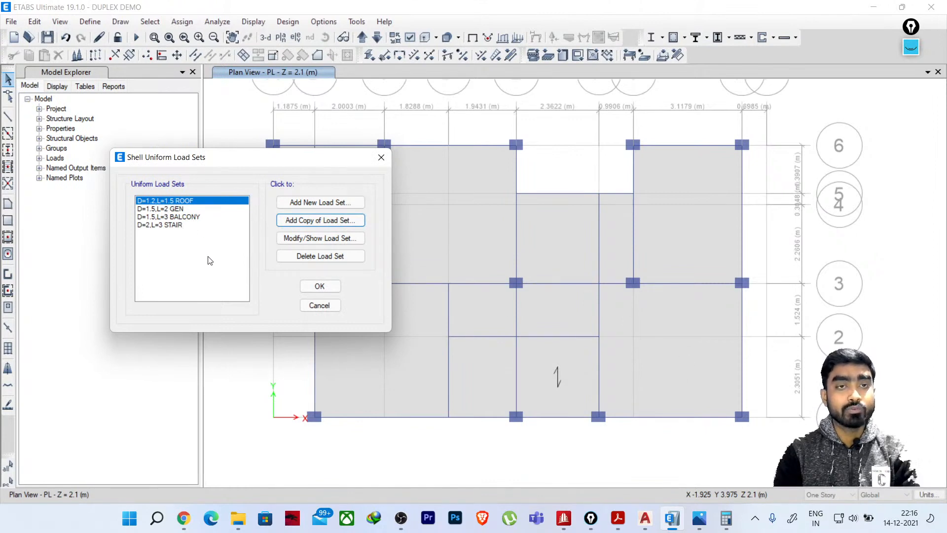
pyautogui.moveTo(253, 154); pyautogui.dragTo(169, 150)
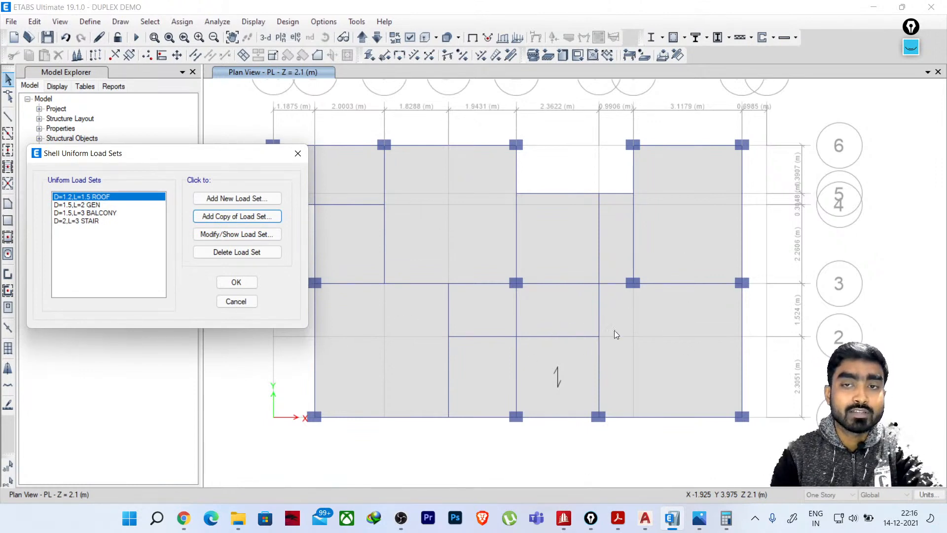
pyautogui.click(88, 204)
pyautogui.click(96, 213)
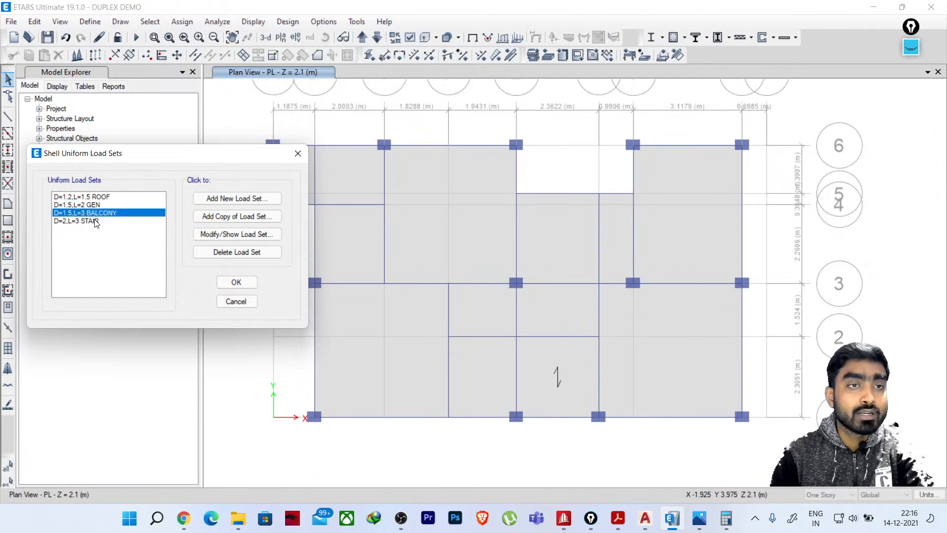
pyautogui.click(89, 221)
pyautogui.click(104, 197)
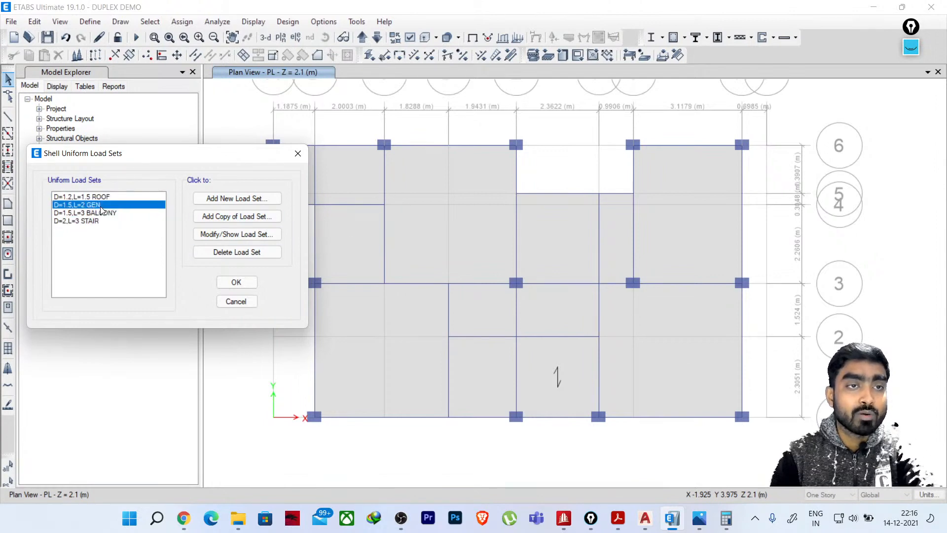
pyautogui.click(97, 205)
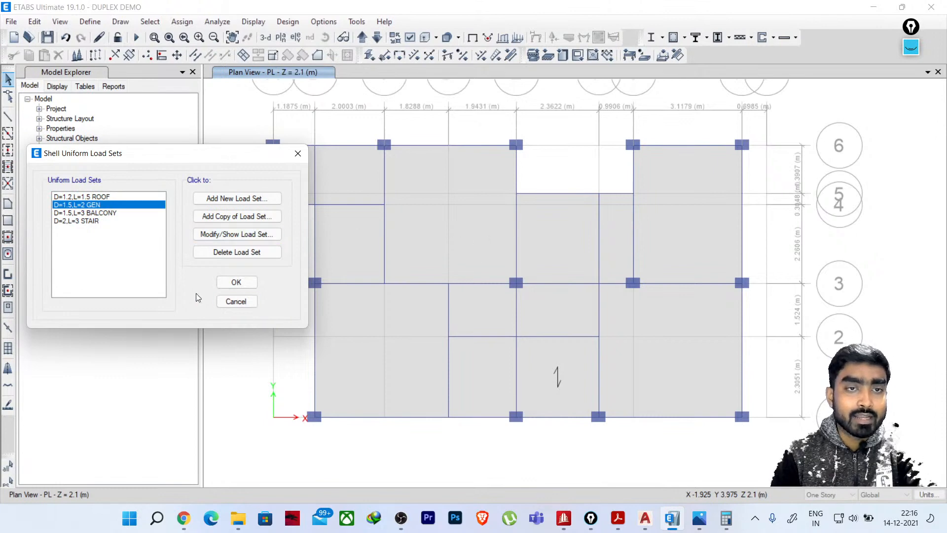
pyautogui.click(236, 282)
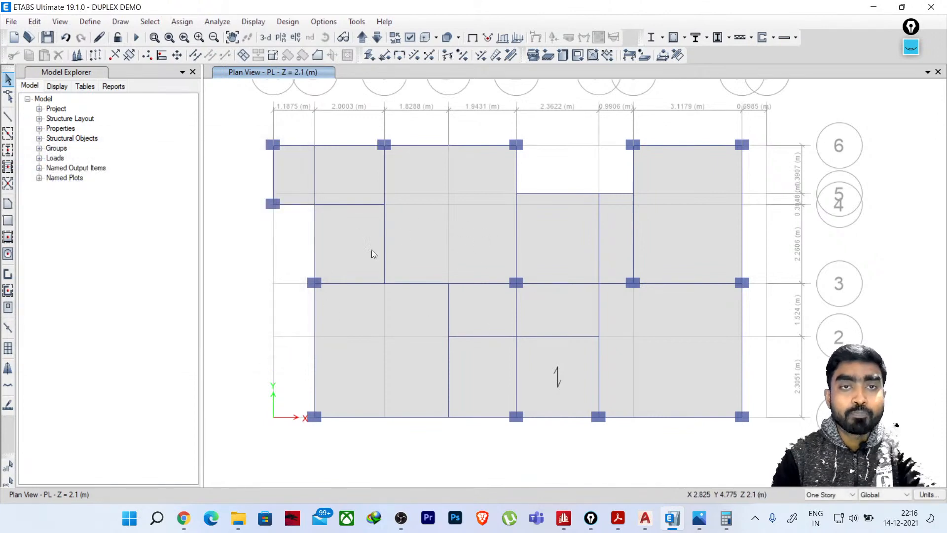
# Assign the D=1.5,L=2 GEN uniform load set to all PL slabs except the stair panel and the G–H/3–6 balcony panel
pyautogui.click(447, 180)
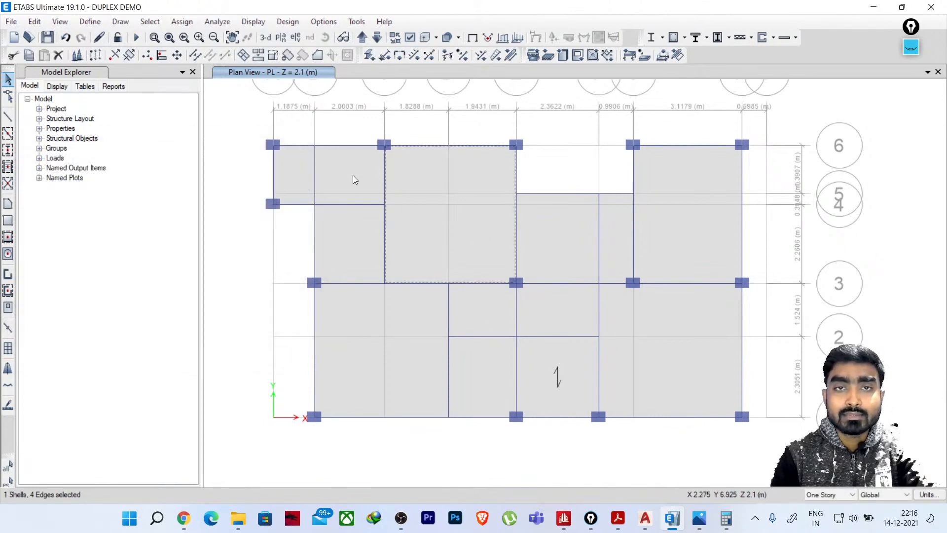
pyautogui.click(292, 177)
pyautogui.click(343, 234)
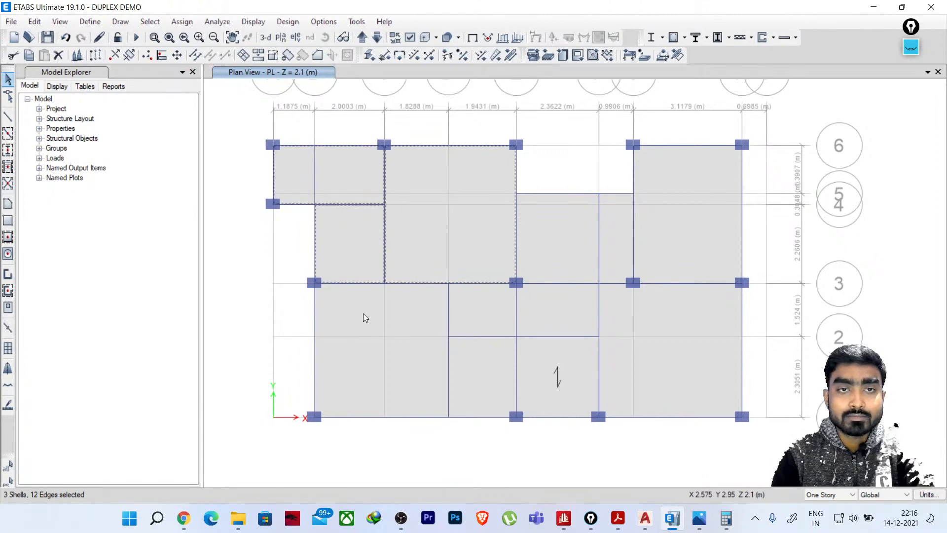
pyautogui.click(361, 317)
pyautogui.click(493, 334)
pyautogui.click(494, 363)
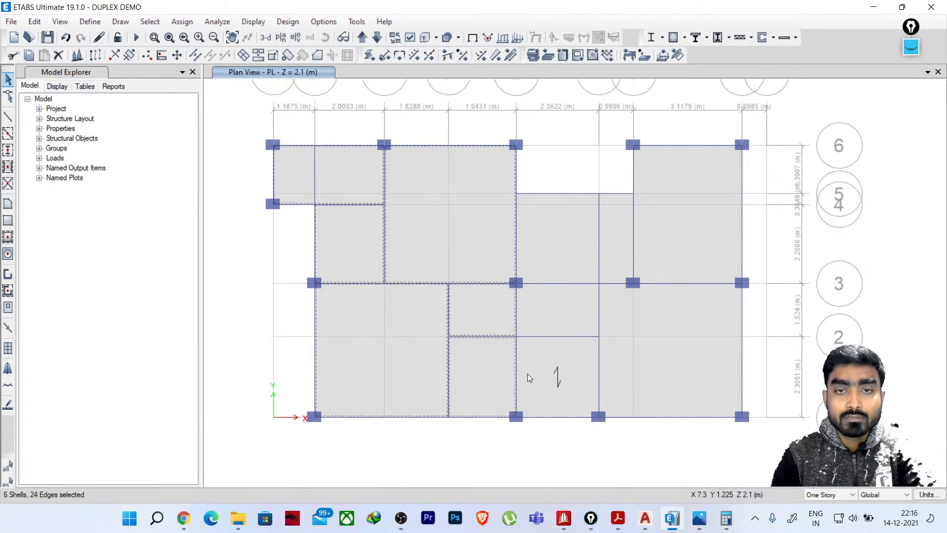
pyautogui.click(562, 309)
pyautogui.click(566, 231)
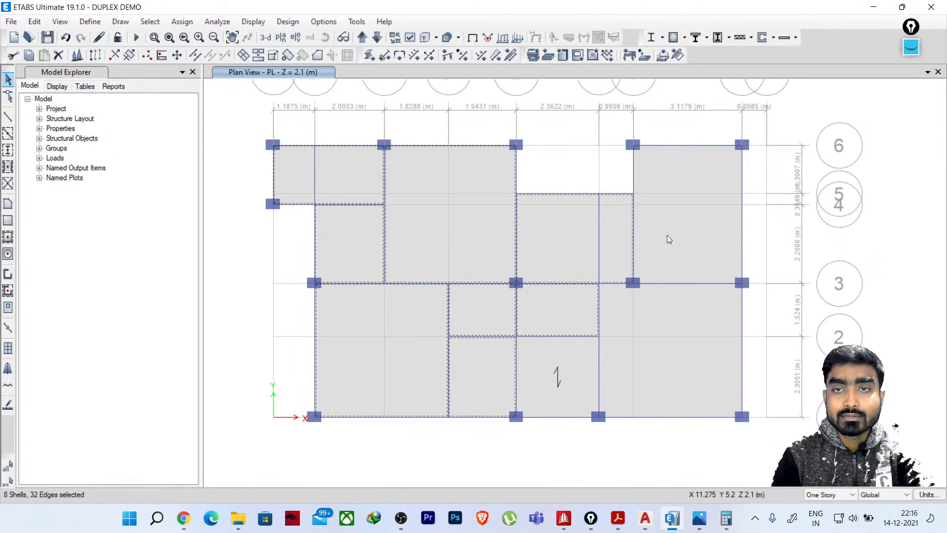
pyautogui.click(675, 348)
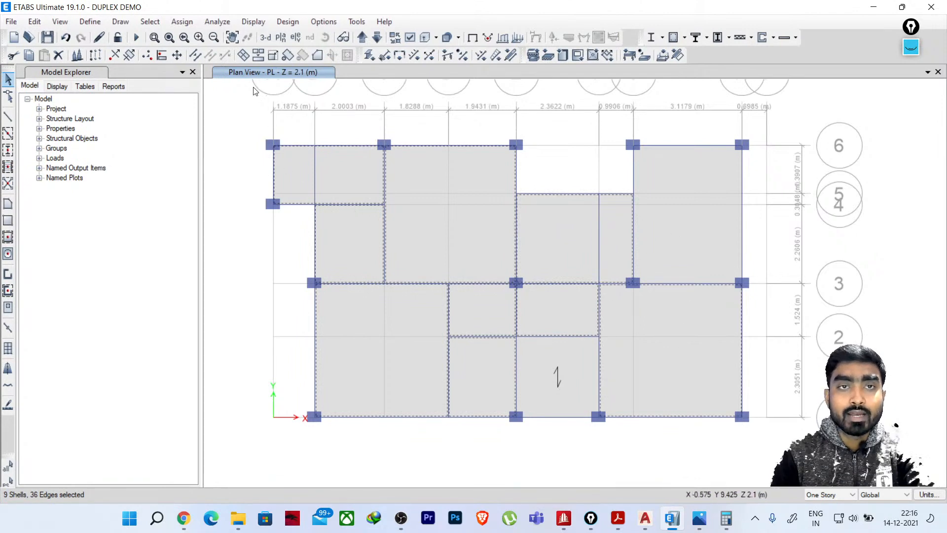
pyautogui.click(182, 21)
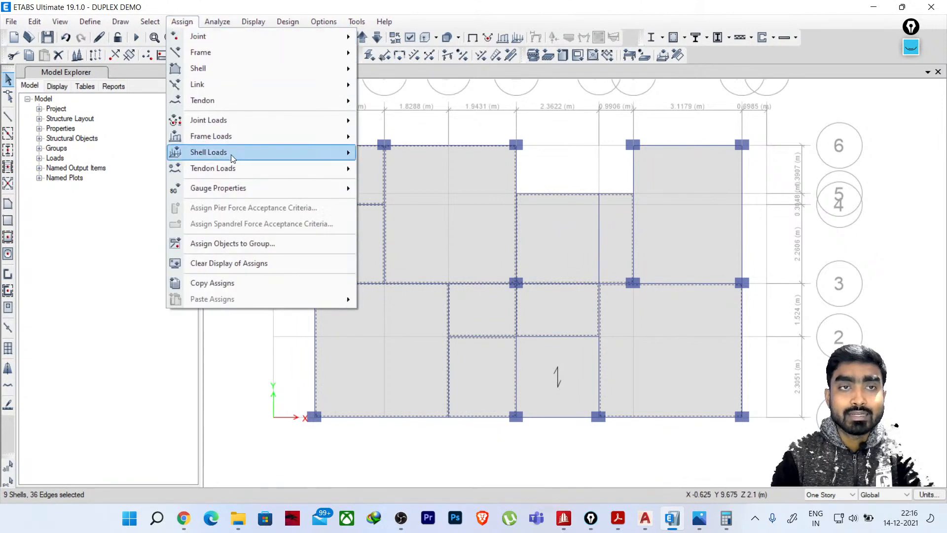
pyautogui.moveTo(228, 137)
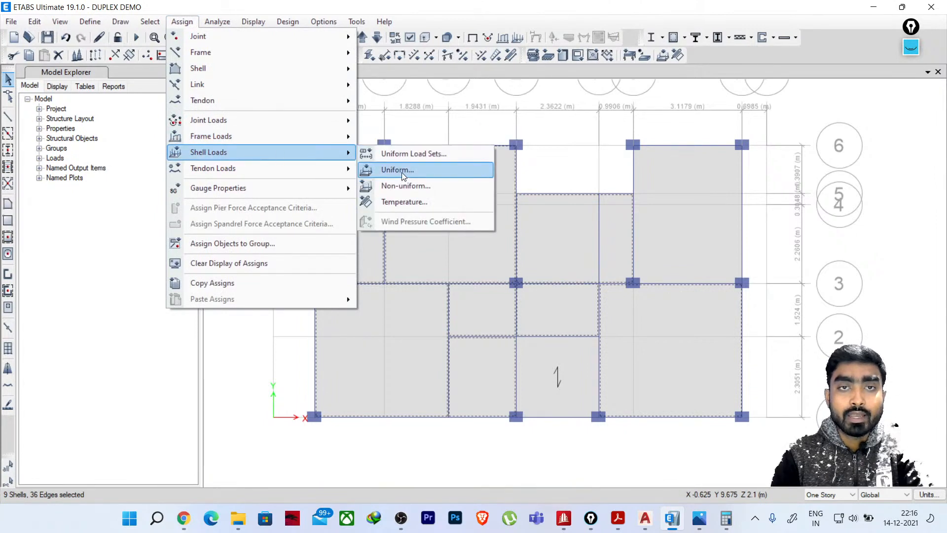
pyautogui.click(406, 158)
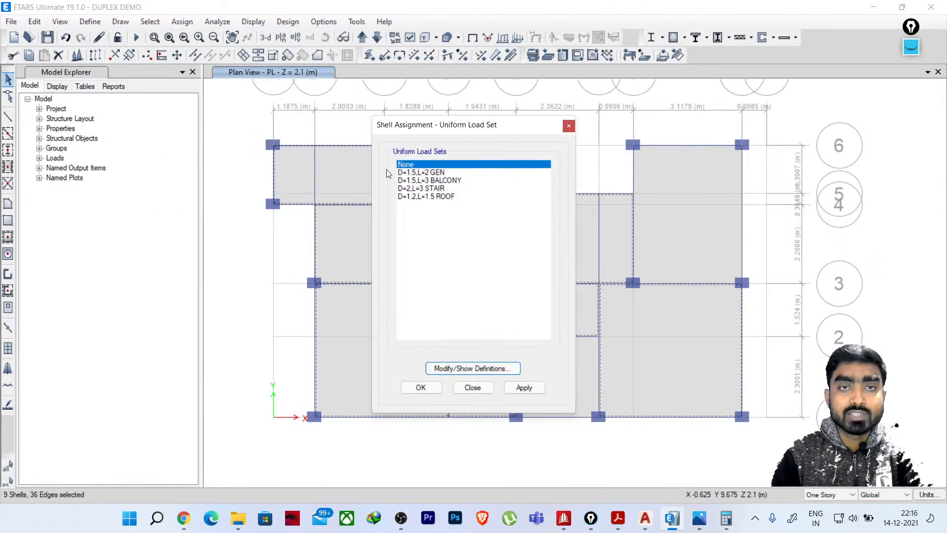
pyautogui.moveTo(427, 128); pyautogui.dragTo(61, 118)
pyautogui.click(70, 163)
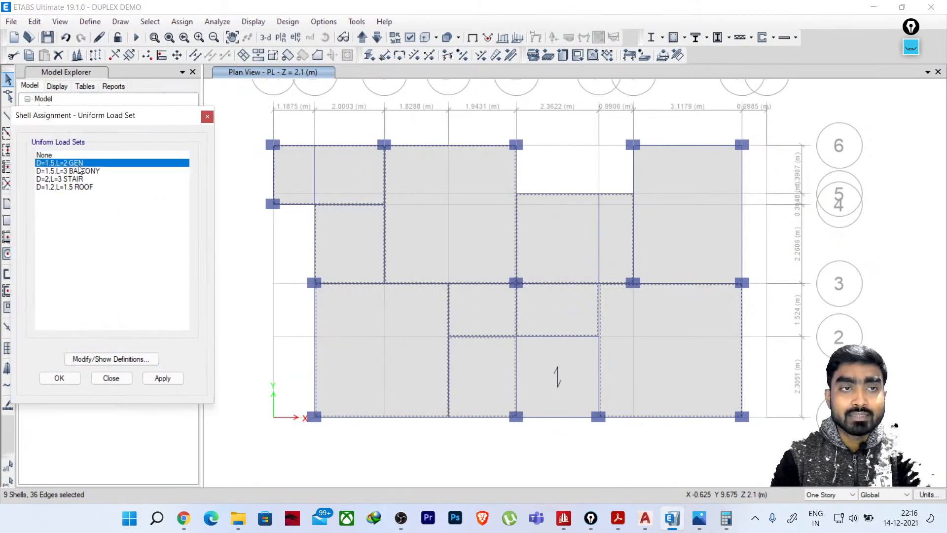
pyautogui.click(162, 378)
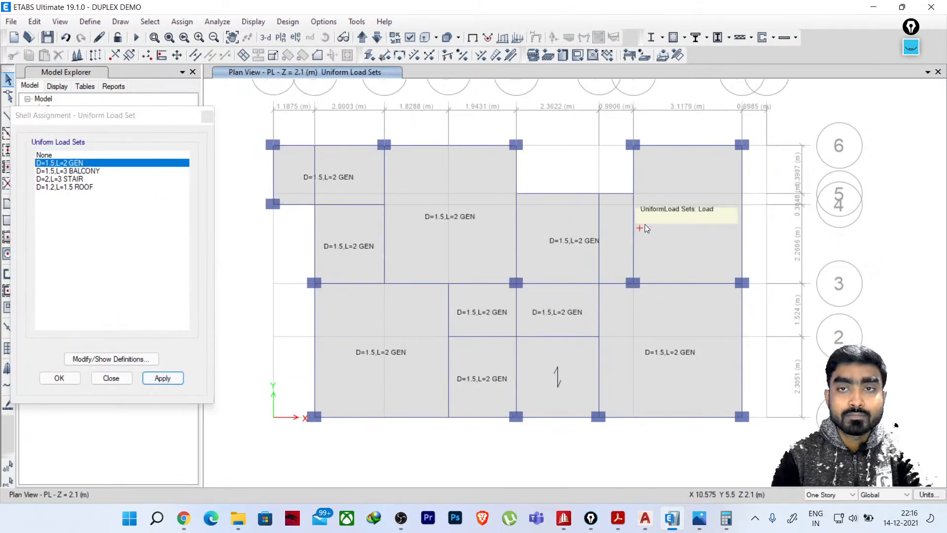
# Assign the D=1.5,L=3 BALCONY load set to the slab between grids G–H and 3–6
pyautogui.click(685, 236)
pyautogui.click(95, 171)
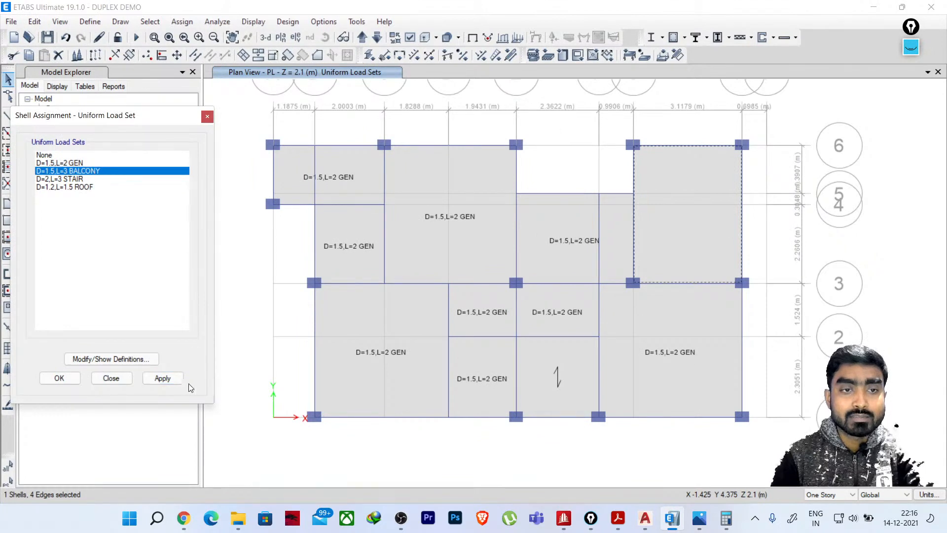
pyautogui.click(162, 377)
# Assign the D=2,L=3 STAIR load set to the stair slab between grids E and F, and finish the load set assignment
pyautogui.click(556, 382)
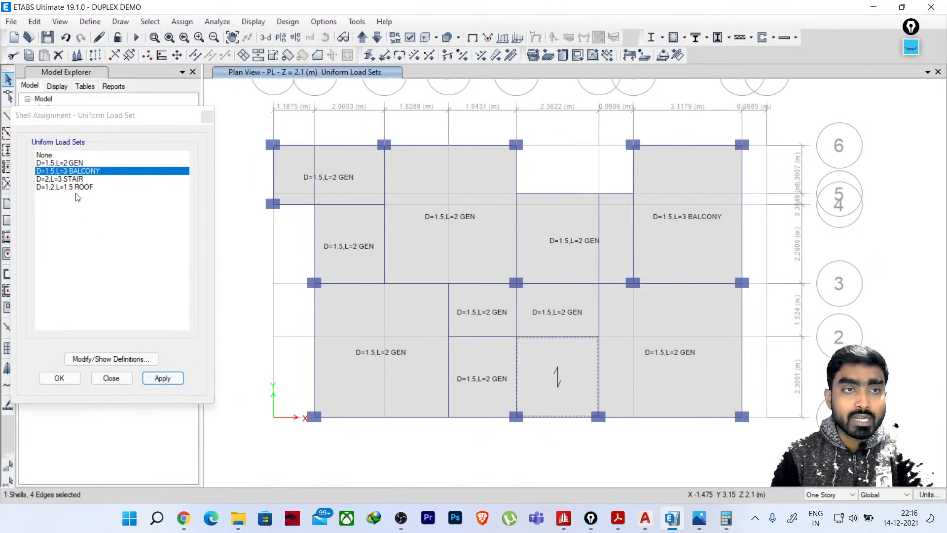
pyautogui.click(74, 179)
pyautogui.click(174, 382)
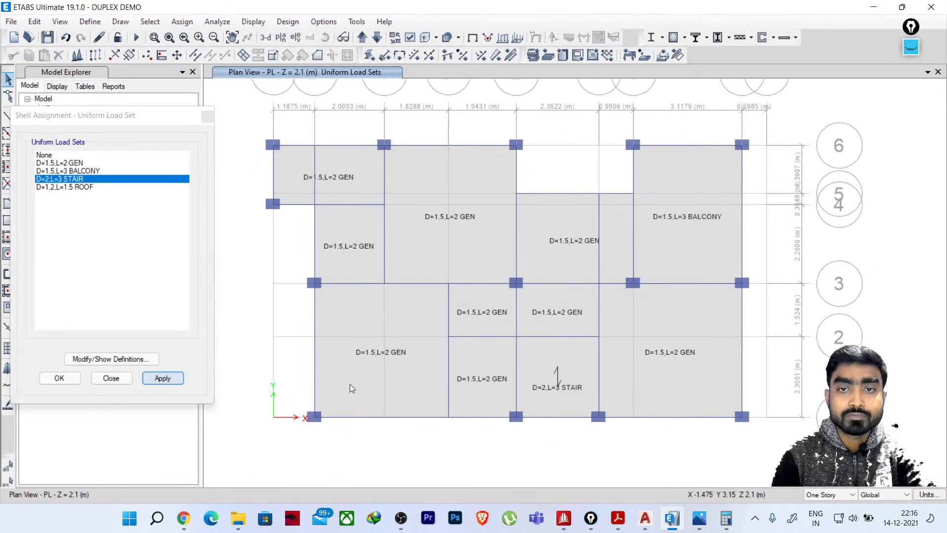
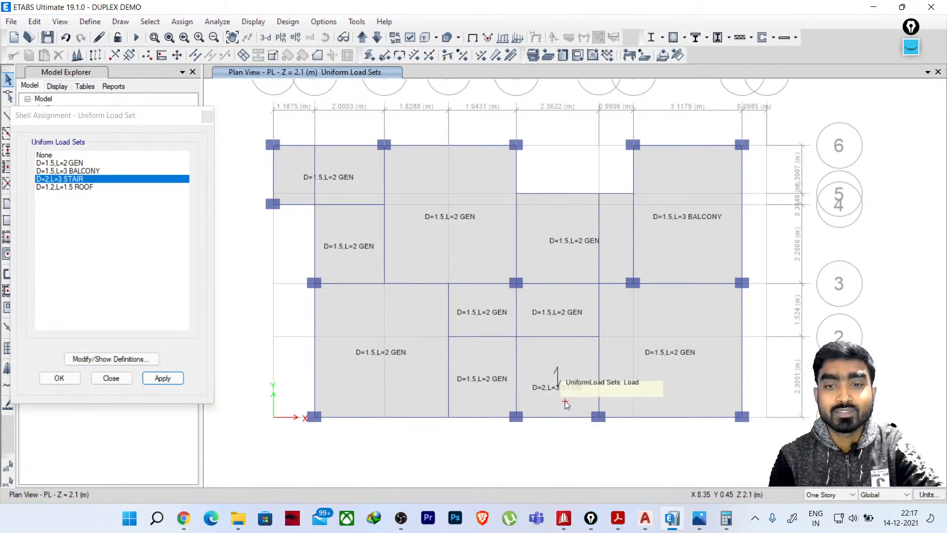
pyautogui.moveTo(543, 389)
pyautogui.mouseDown(button='middle')
pyautogui.moveTo(549, 412)
pyautogui.moveTo(551, 402)
pyautogui.mouseUp(button='middle')
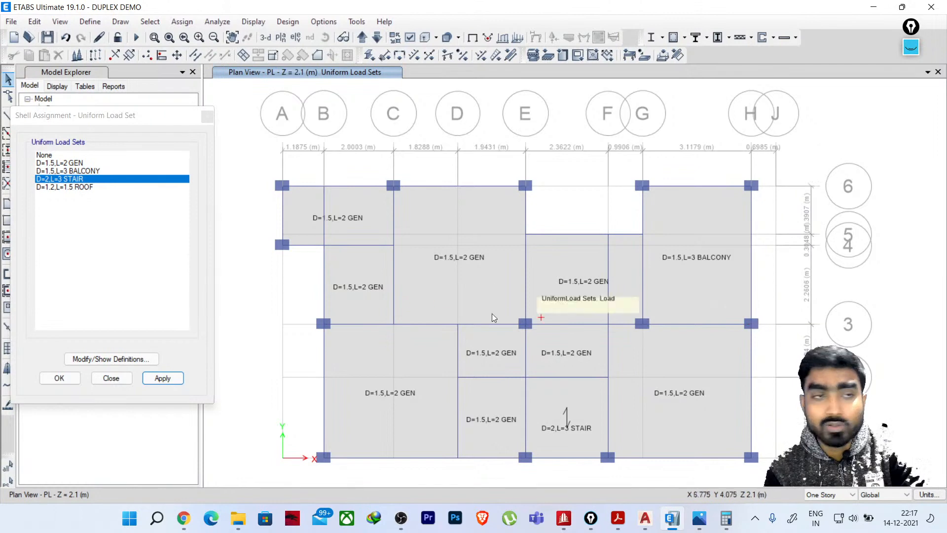
pyautogui.click(207, 116)
# Draw B250X400 beams along grid J between grids 6 and 3, connected back to the columns on grid H
pyautogui.click(8, 116)
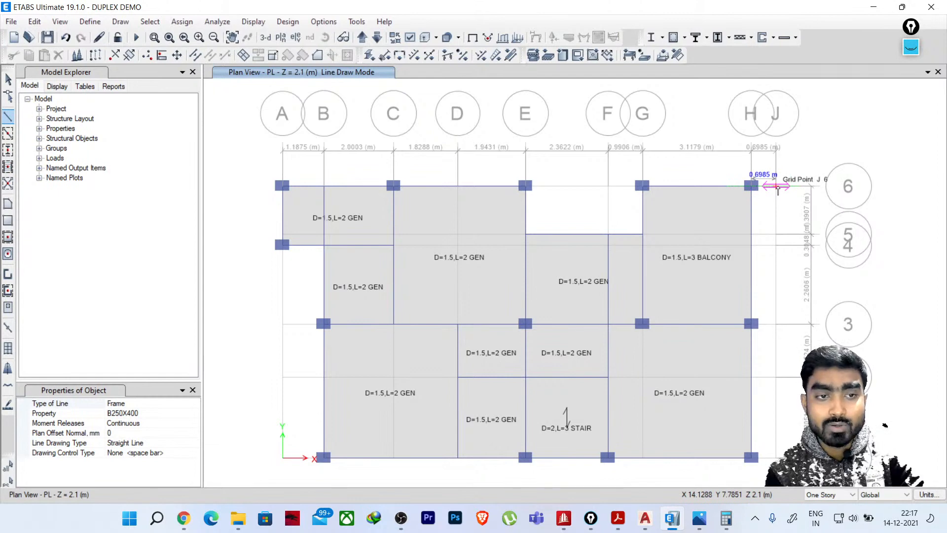
pyautogui.click(777, 187)
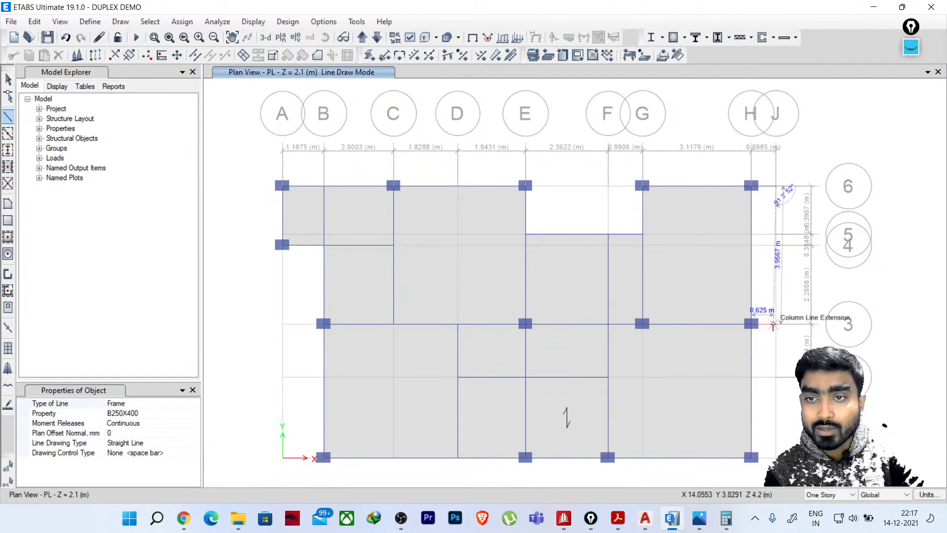
pyautogui.click(776, 325)
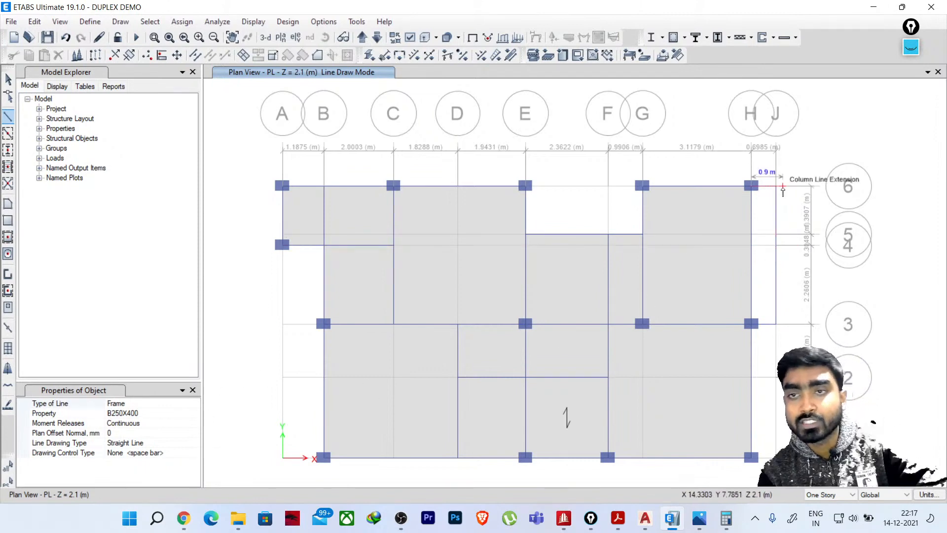
pyautogui.press('Escape')
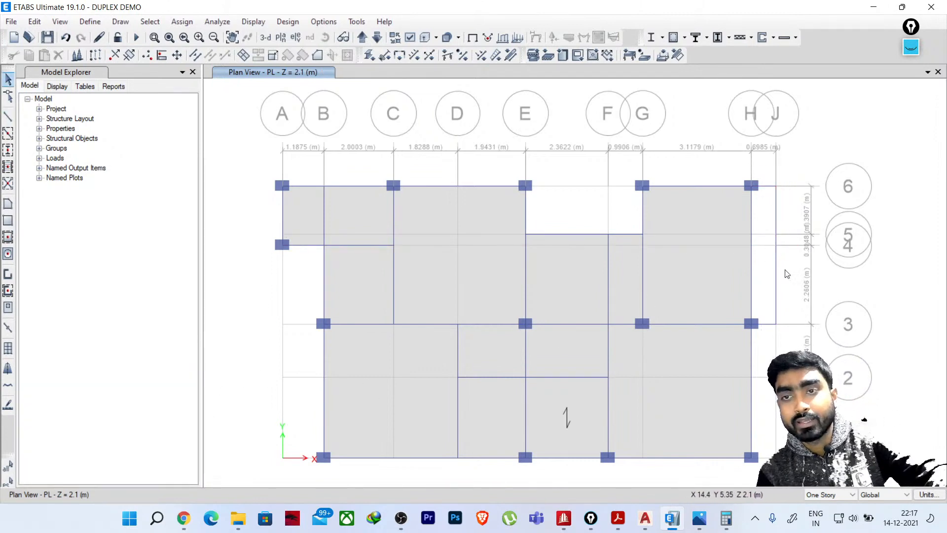
# Replace the slab between grids G–H and 3–6 with a rectangular slab spanning from G6 to J3
pyautogui.click(722, 277)
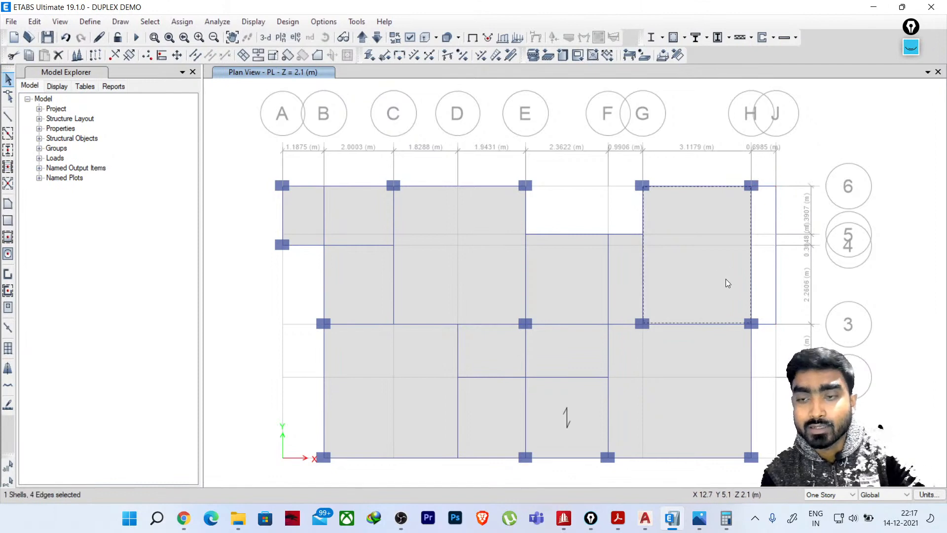
pyautogui.press('Delete')
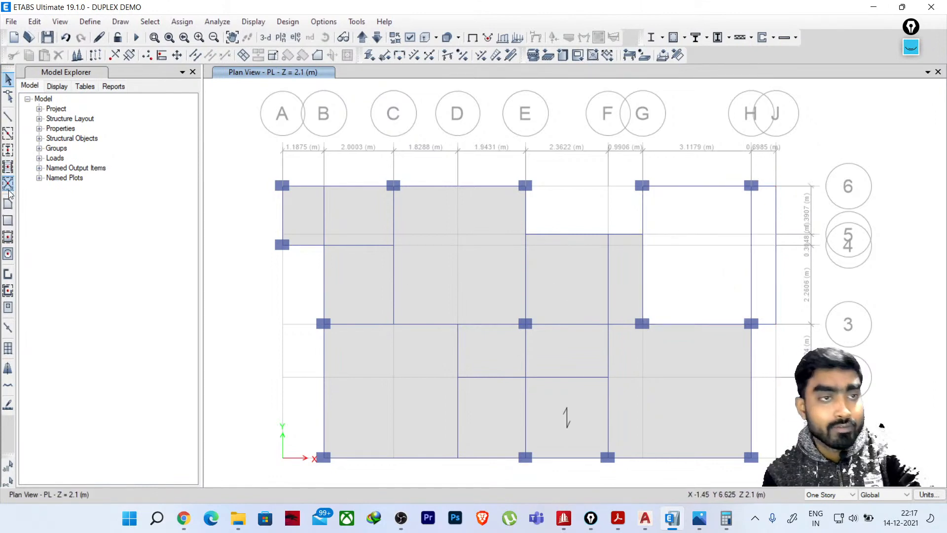
pyautogui.click(8, 221)
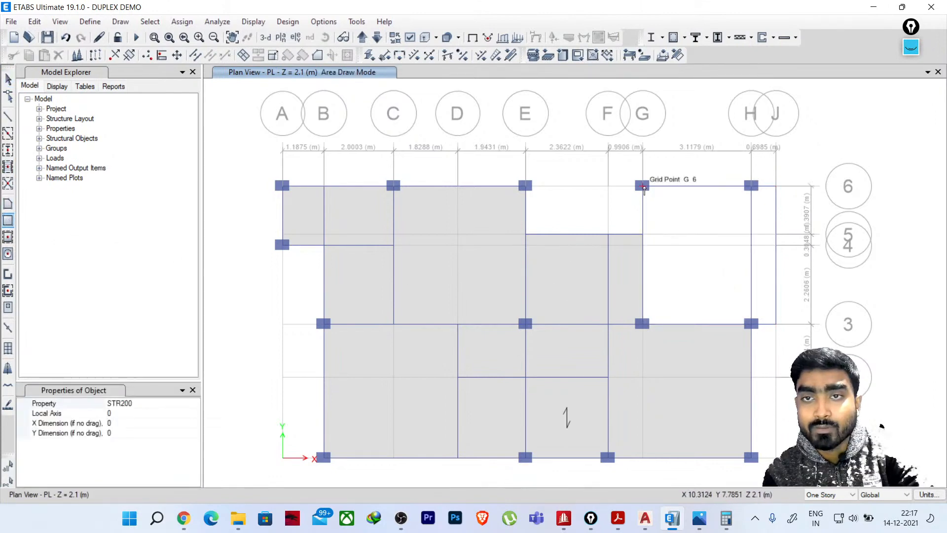
pyautogui.click(642, 185)
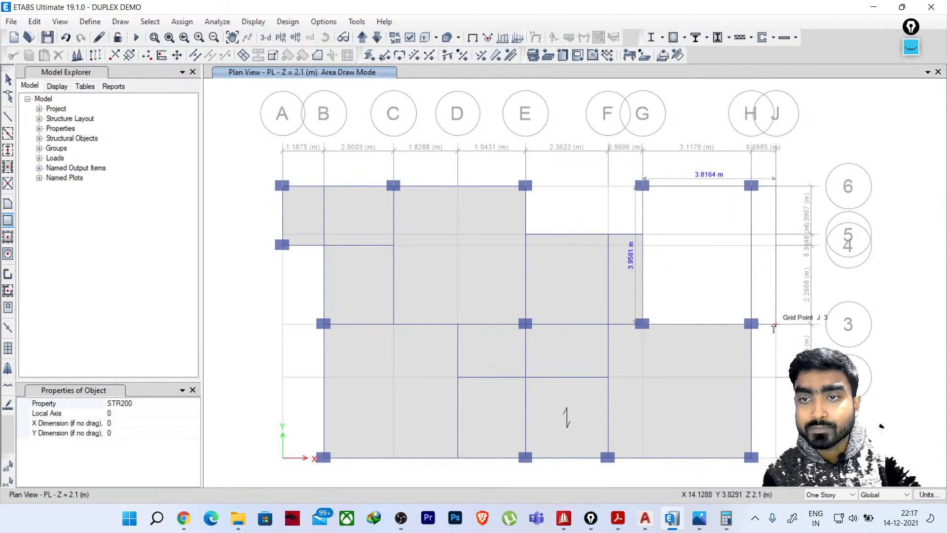
pyautogui.click(776, 324)
pyautogui.press('Escape')
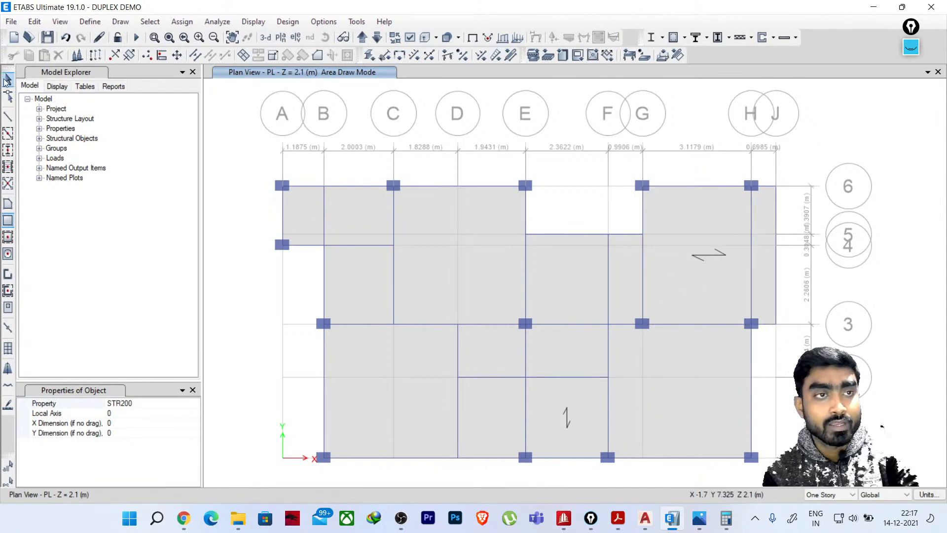
# Assign the S125 slab section to the slab between grids G–J and 3–6
pyautogui.click(751, 314)
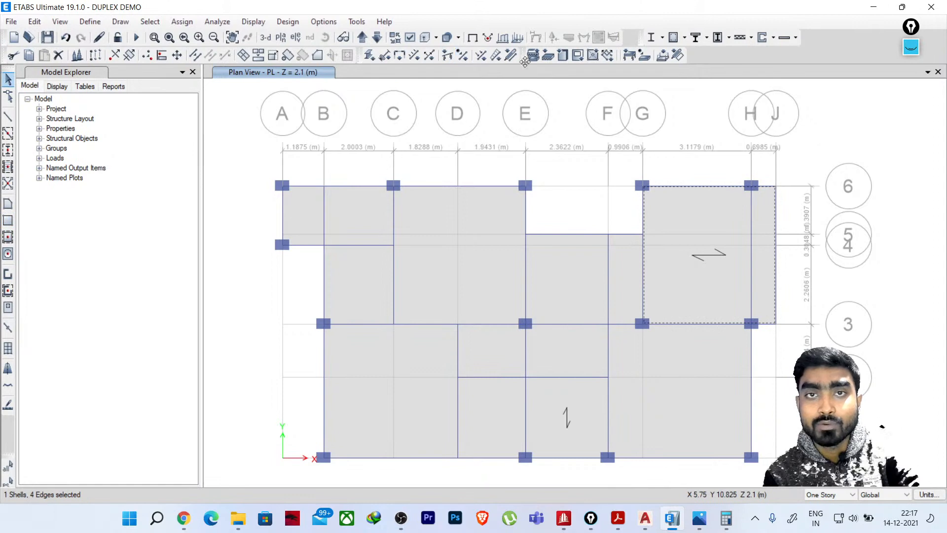
pyautogui.click(534, 56)
pyautogui.click(414, 172)
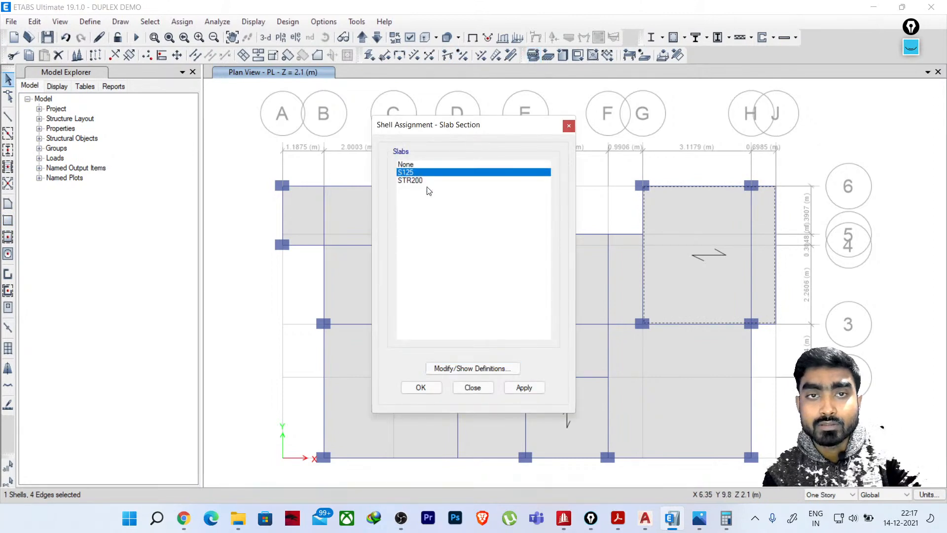
pyautogui.click(535, 387)
pyautogui.click(473, 387)
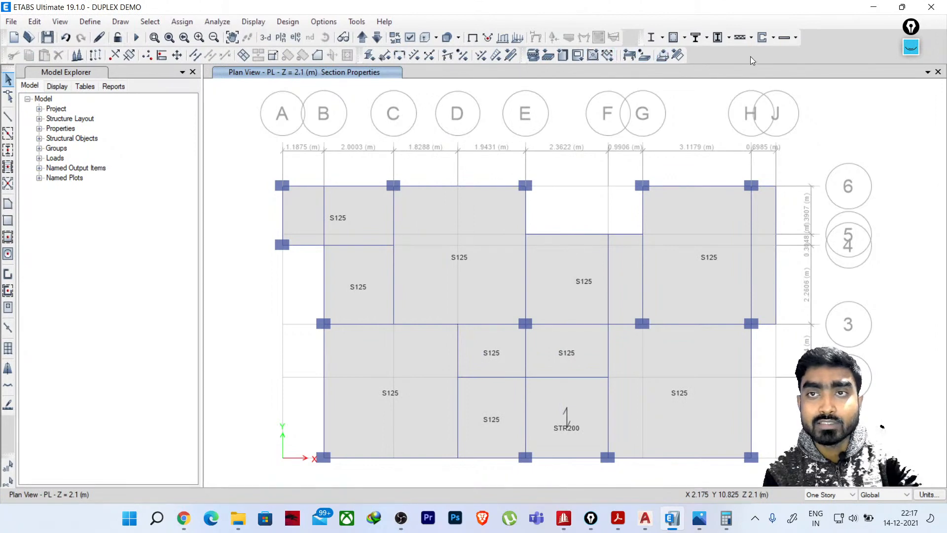
pyautogui.rightClick(817, 57)
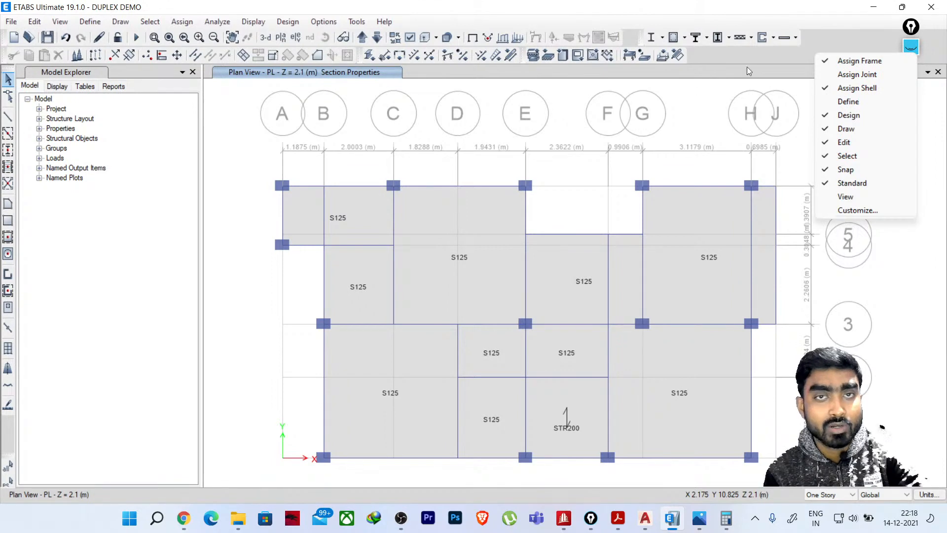
pyautogui.click(760, 62)
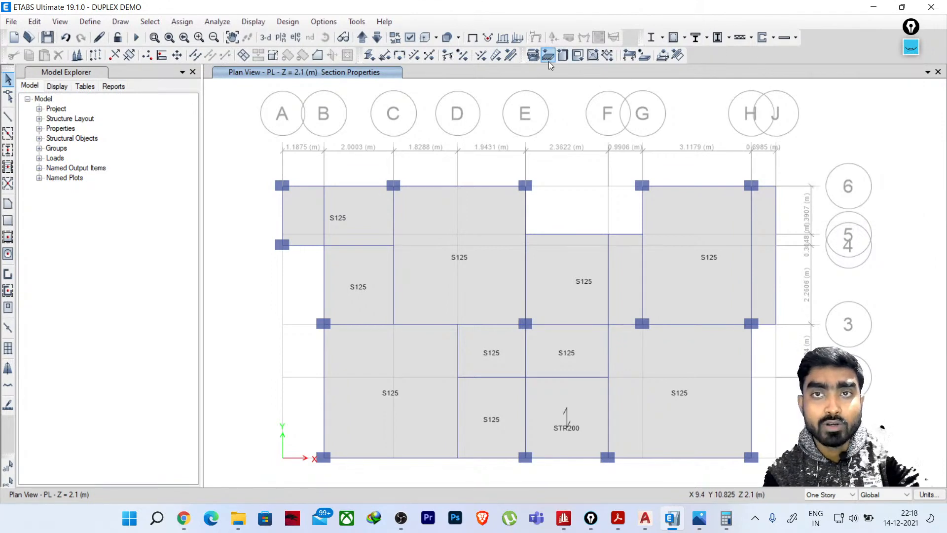
pyautogui.click(34, 21)
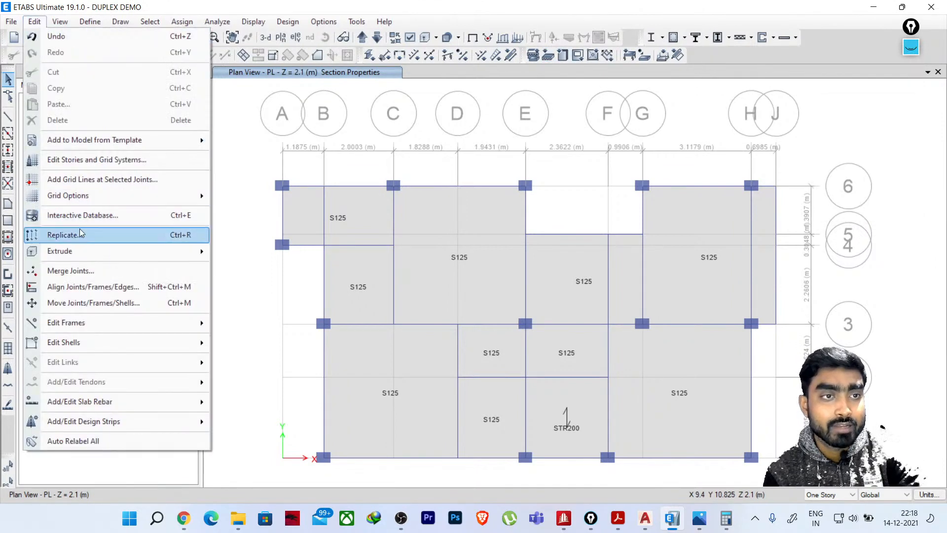
pyautogui.moveTo(81, 251)
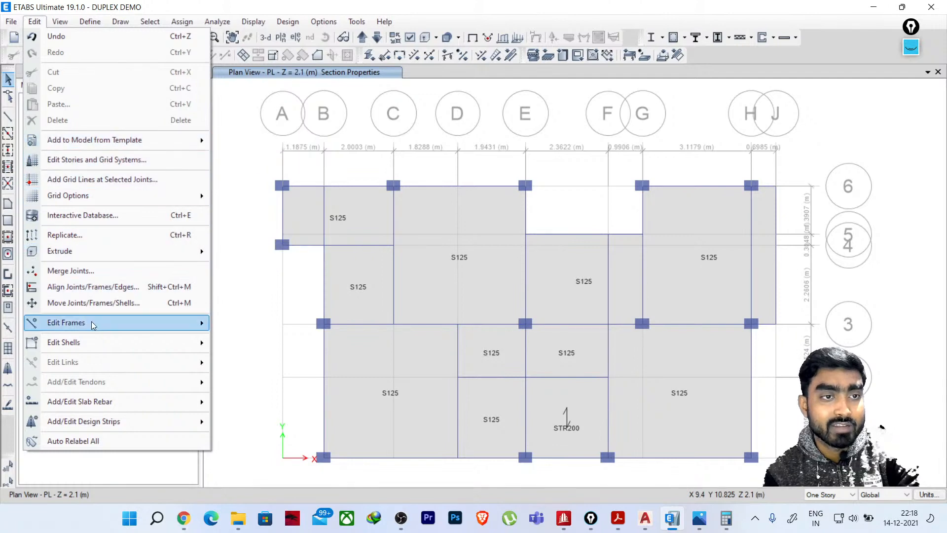
pyautogui.click(35, 21)
pyautogui.click(182, 22)
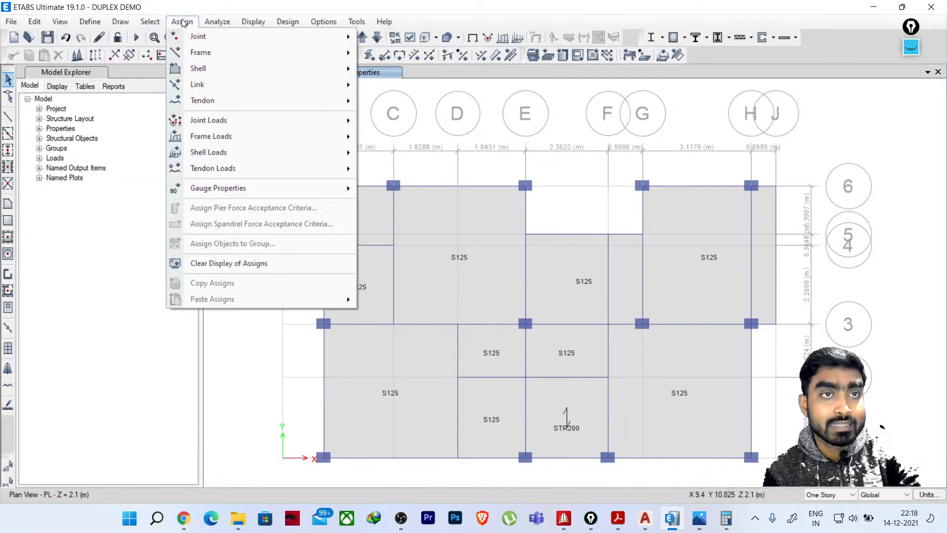
pyautogui.moveTo(198, 68)
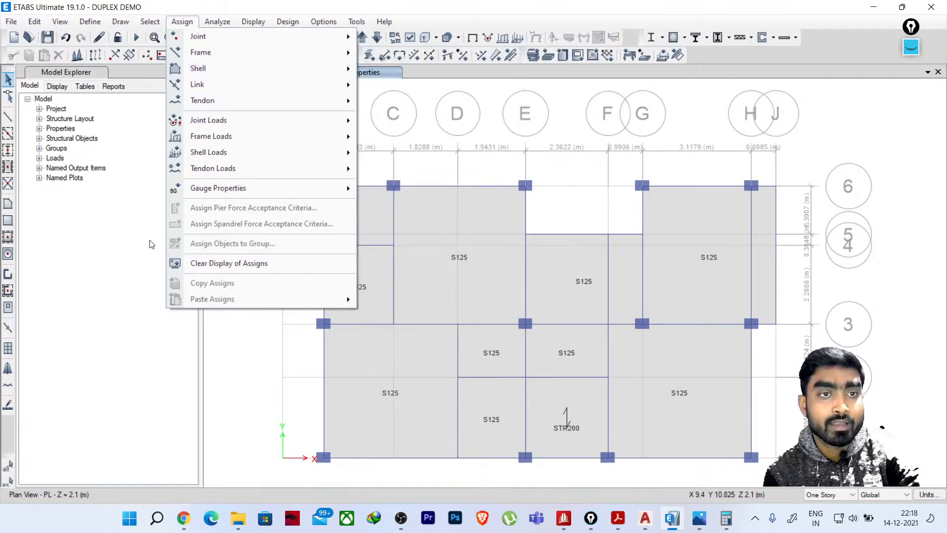
pyautogui.click(166, 152)
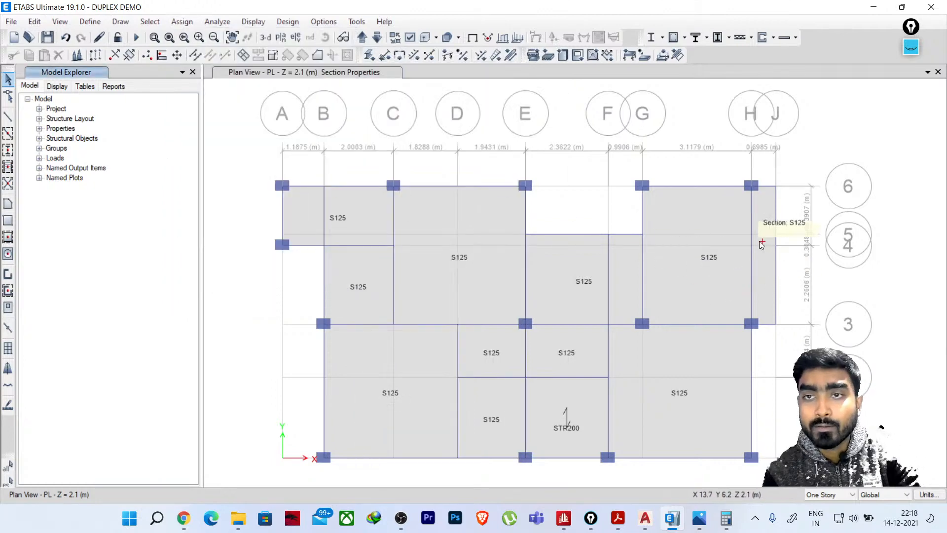
# Show the whole model in a 3-D view
pyautogui.moveTo(561, 231); pyautogui.dragTo(515, 198, button='middle')
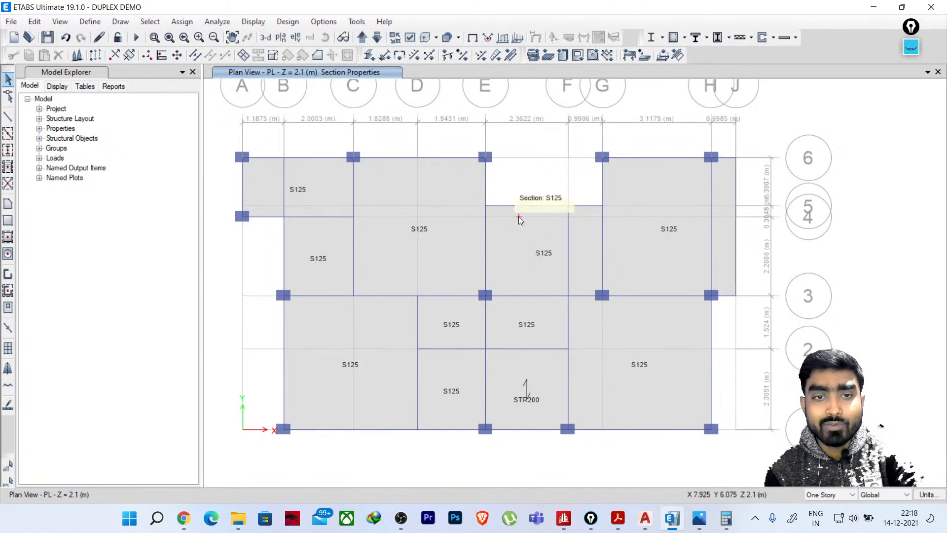
pyautogui.scroll(-5, 524, 236)
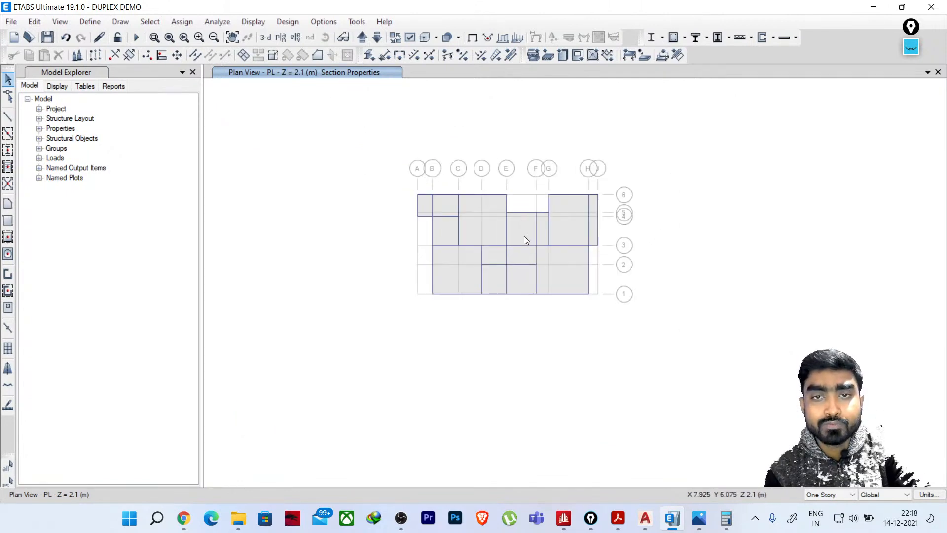
pyautogui.click(264, 38)
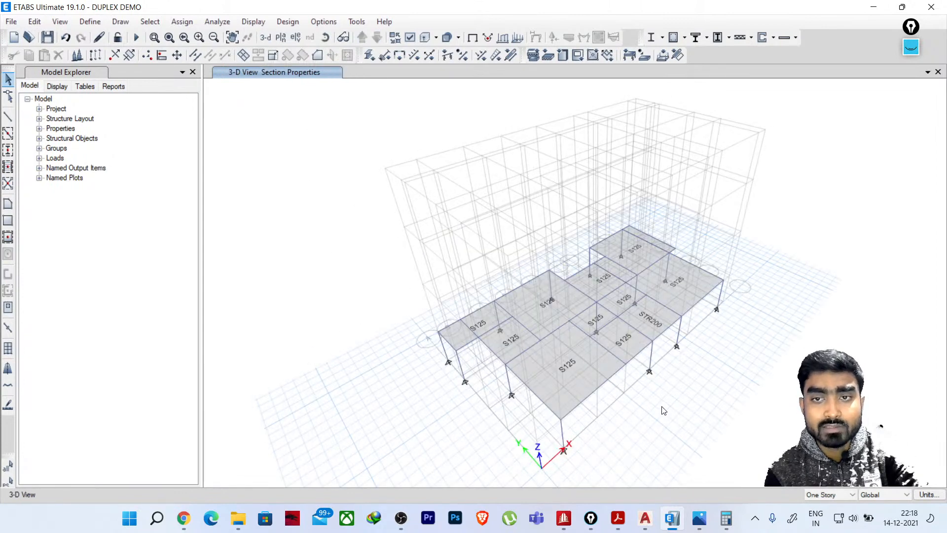
# Open the PL plan view and select all columns, beams and slabs on it
pyautogui.click(280, 38)
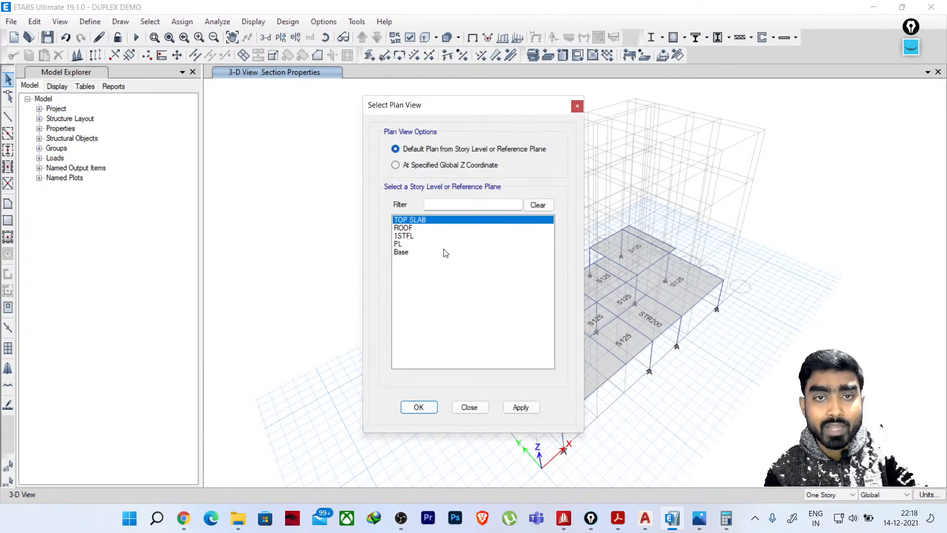
pyautogui.click(406, 244)
pyautogui.click(419, 408)
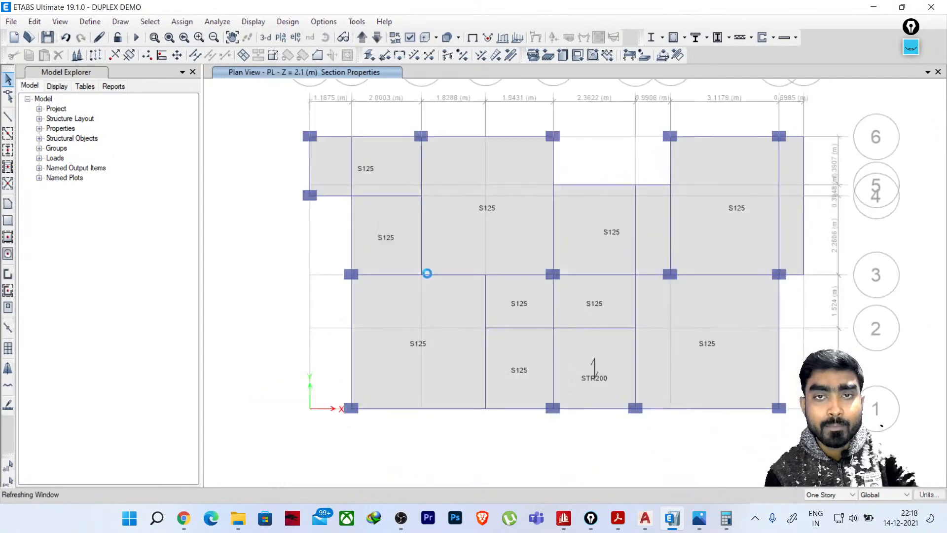
pyautogui.moveTo(775, 450); pyautogui.dragTo(832, 439)
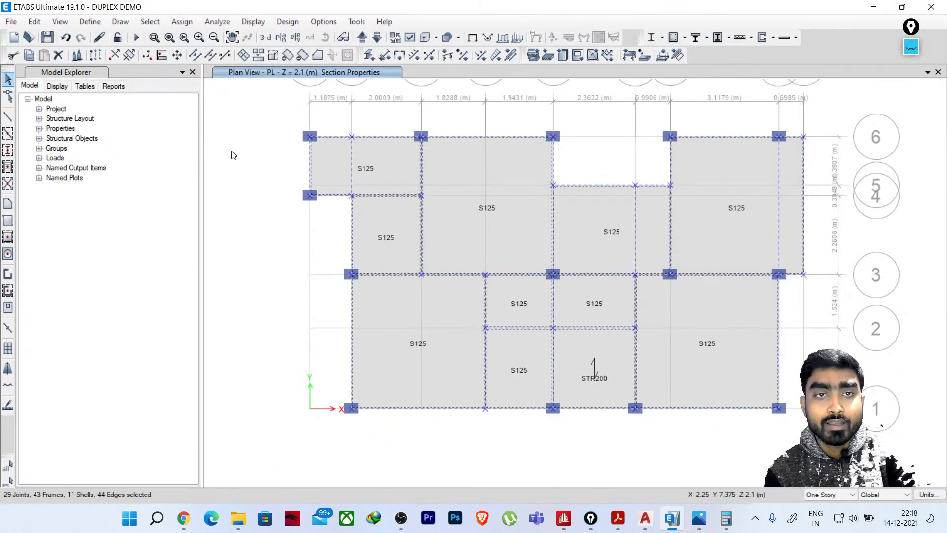
pyautogui.click(95, 57)
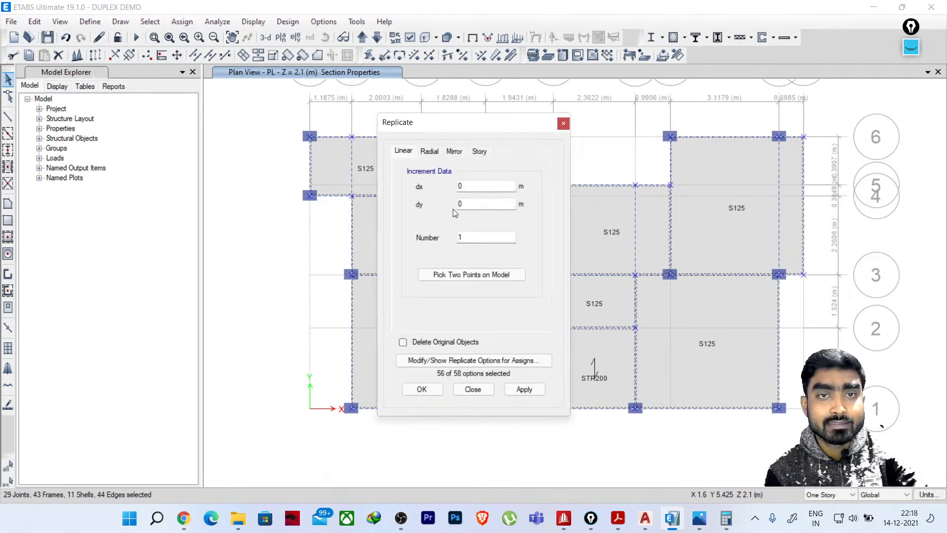
pyautogui.click(479, 152)
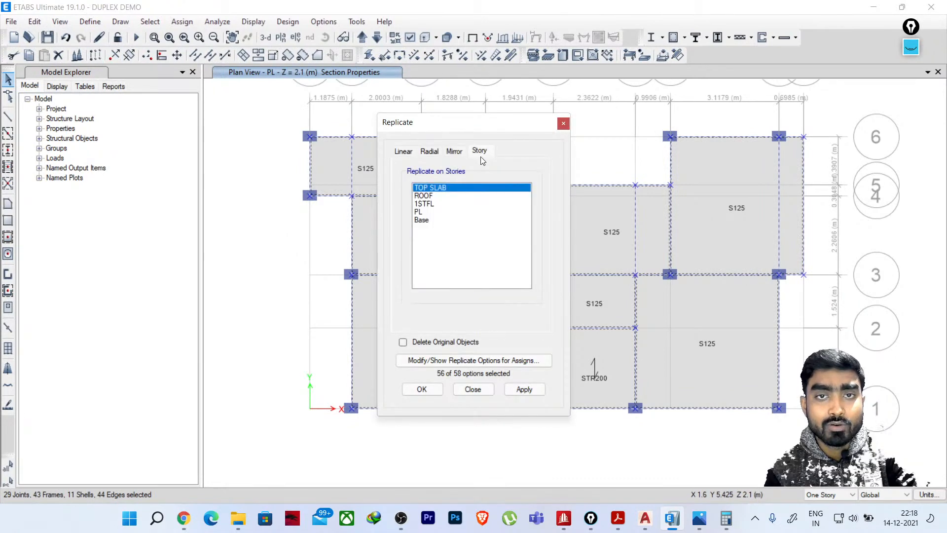
pyautogui.click(562, 127)
# Replicate the selected PL-level objects to the 1STFL, ROOF and TOP SLAB stories
pyautogui.click(33, 24)
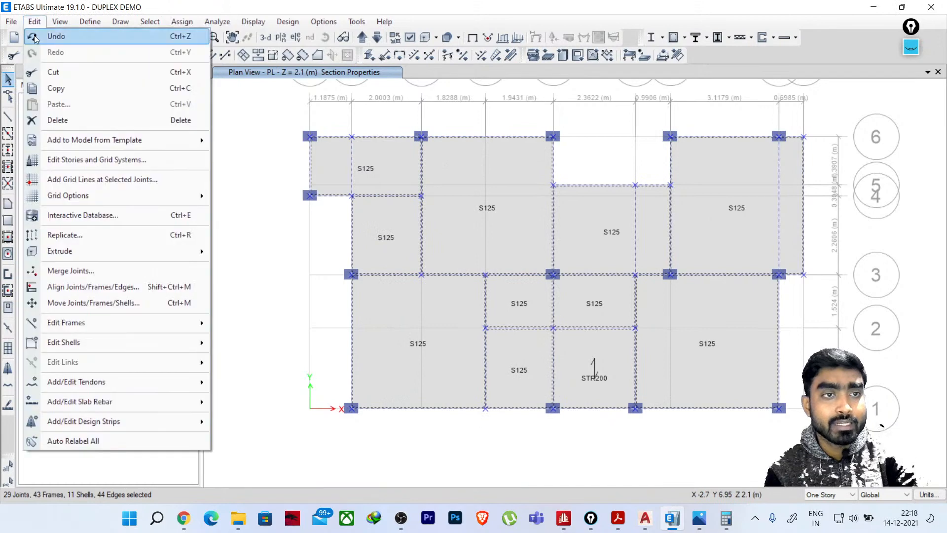
pyautogui.click(72, 236)
pyautogui.moveTo(481, 130); pyautogui.dragTo(166, 129)
pyautogui.click(168, 149)
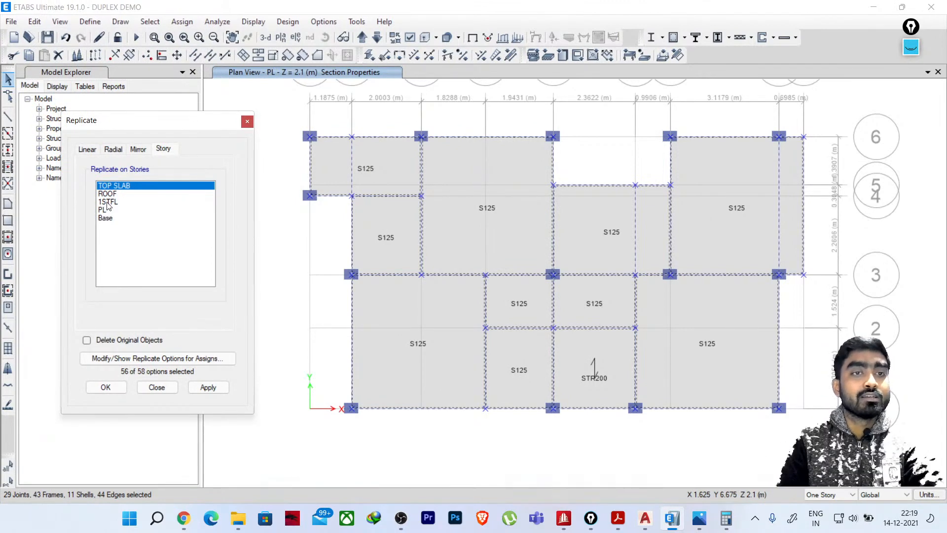
pyautogui.moveTo(108, 205); pyautogui.dragTo(108, 189)
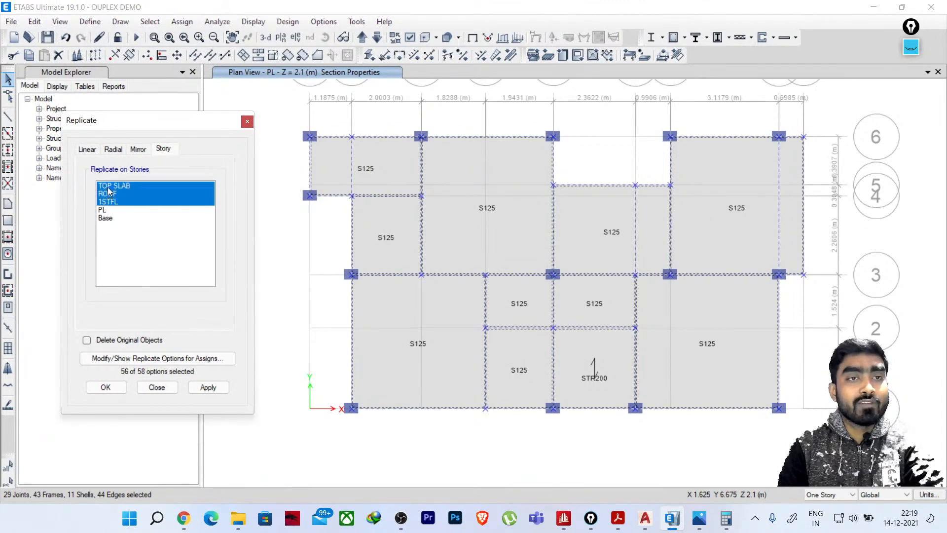
pyautogui.click(209, 388)
pyautogui.click(158, 388)
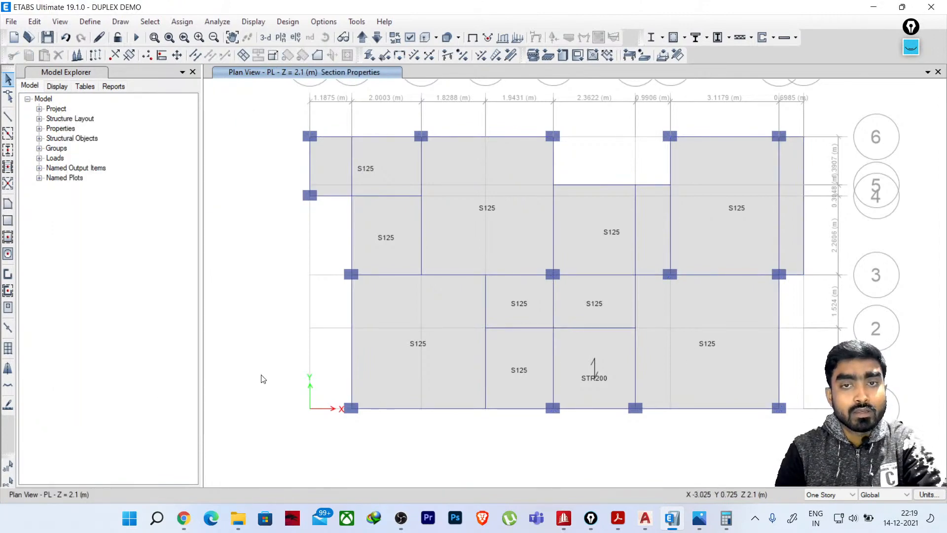
# Open the TOP SLAB plan view and leave all its objects deselected
pyautogui.click(280, 38)
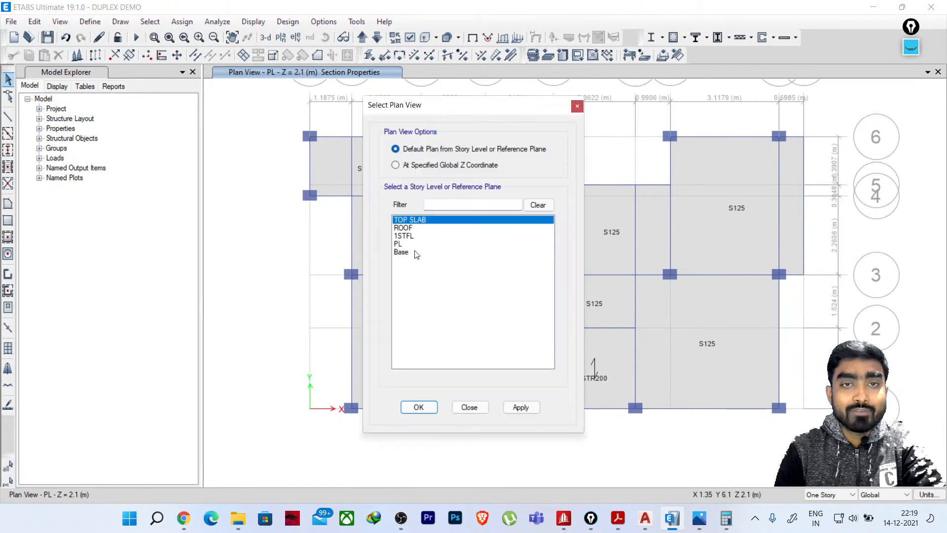
pyautogui.click(419, 407)
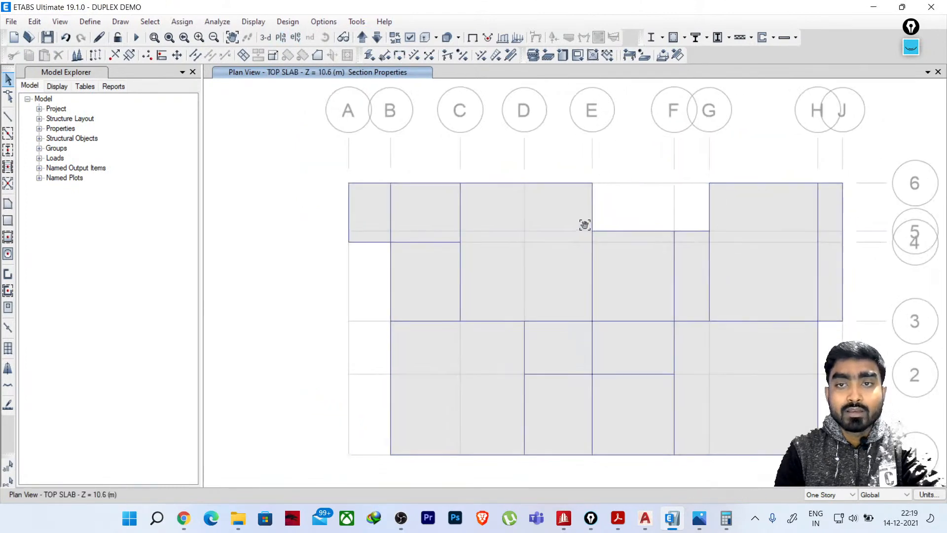
pyautogui.moveTo(803, 162); pyautogui.dragTo(278, 321)
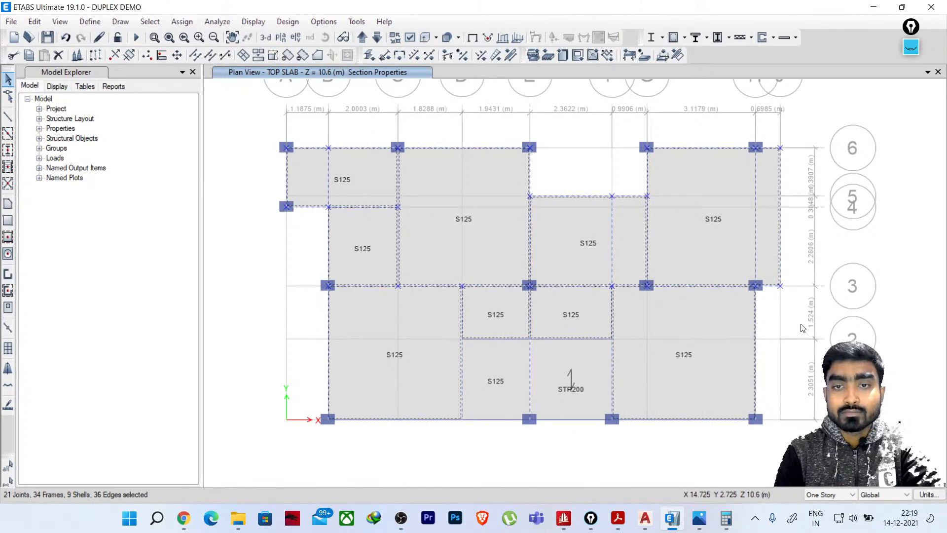
pyautogui.press('Escape')
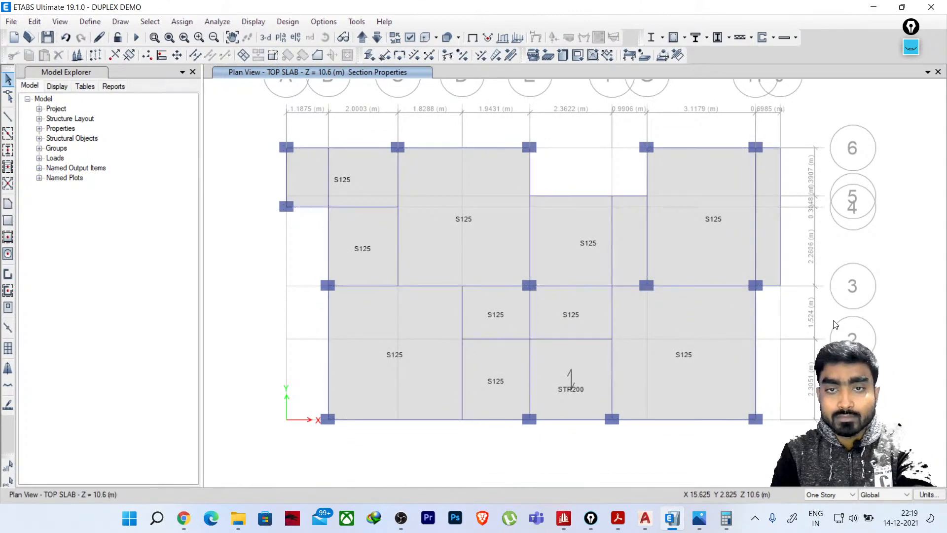
pyautogui.click(530, 373)
pyautogui.press('Escape')
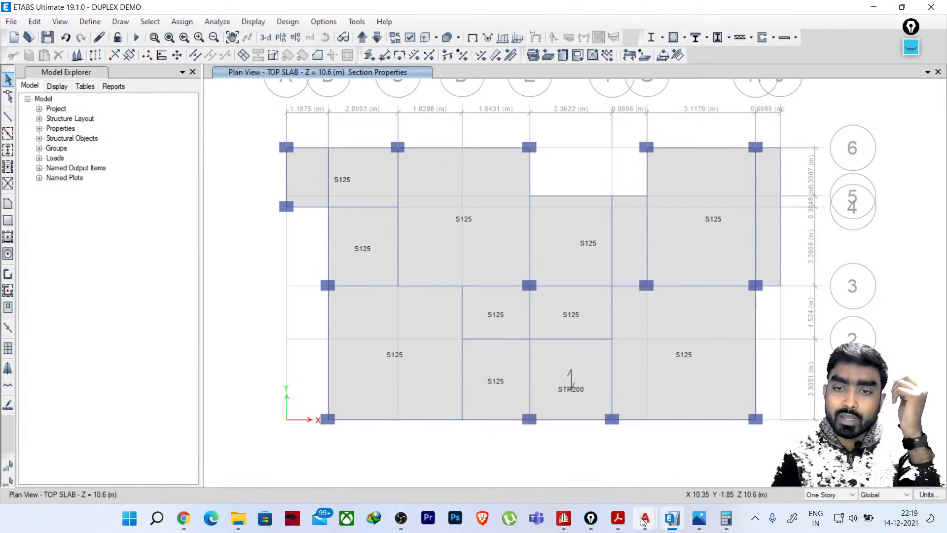
# Switch to AutoCAD, examine the stair area on the duplex's ground floor plan, and return to ETABS
pyautogui.moveTo(644, 518)
pyautogui.click(582, 477)
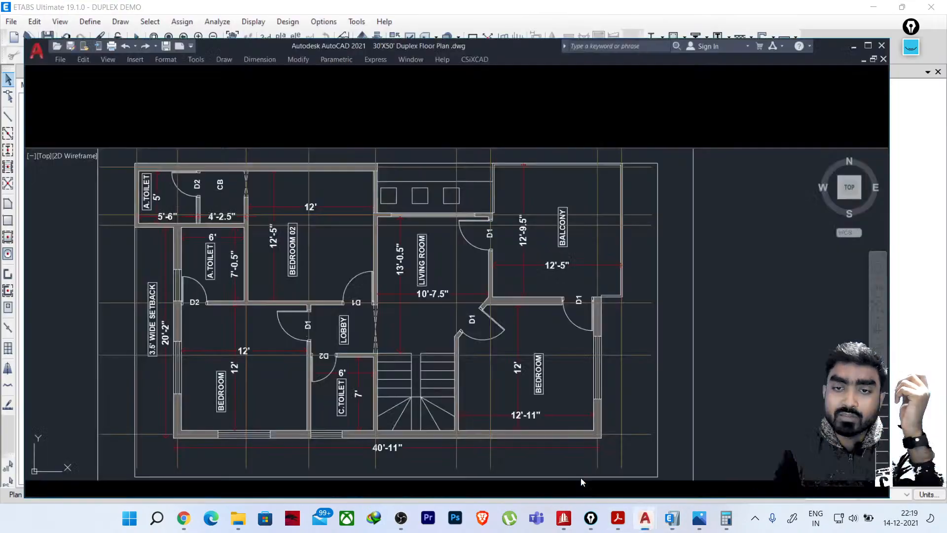
pyautogui.scroll(-5, 527, 220)
pyautogui.scroll(2, 634, 247)
pyautogui.scroll(4, 422, 340)
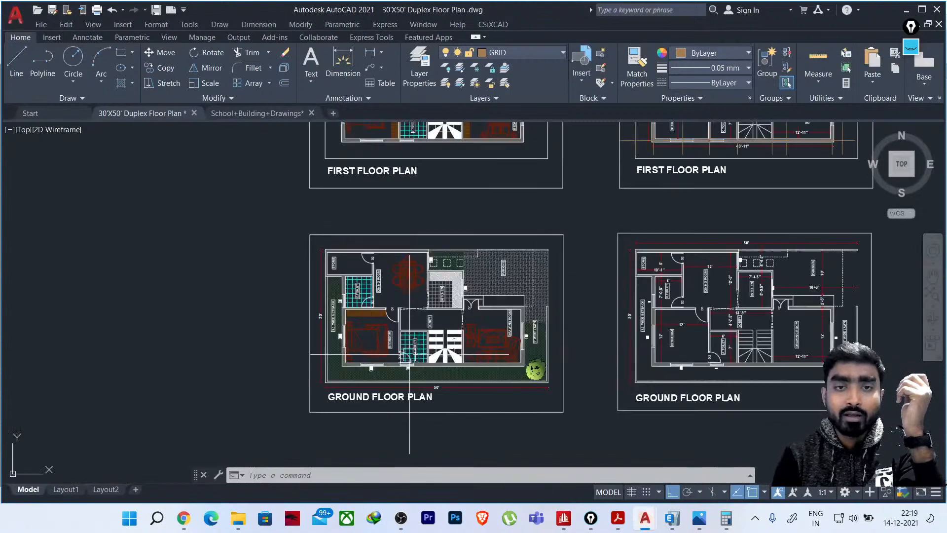
pyautogui.scroll(2, 500, 306)
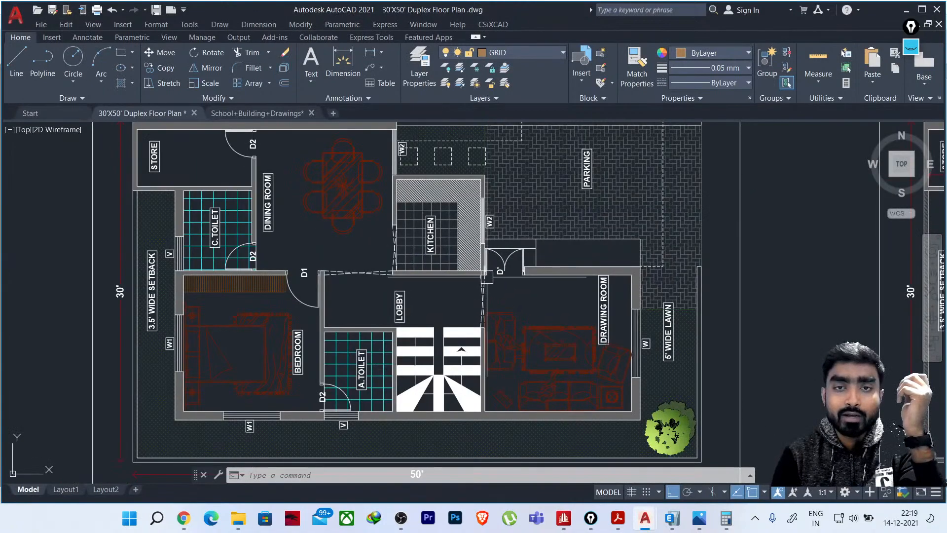
pyautogui.hotkey('alt', 'Tab')
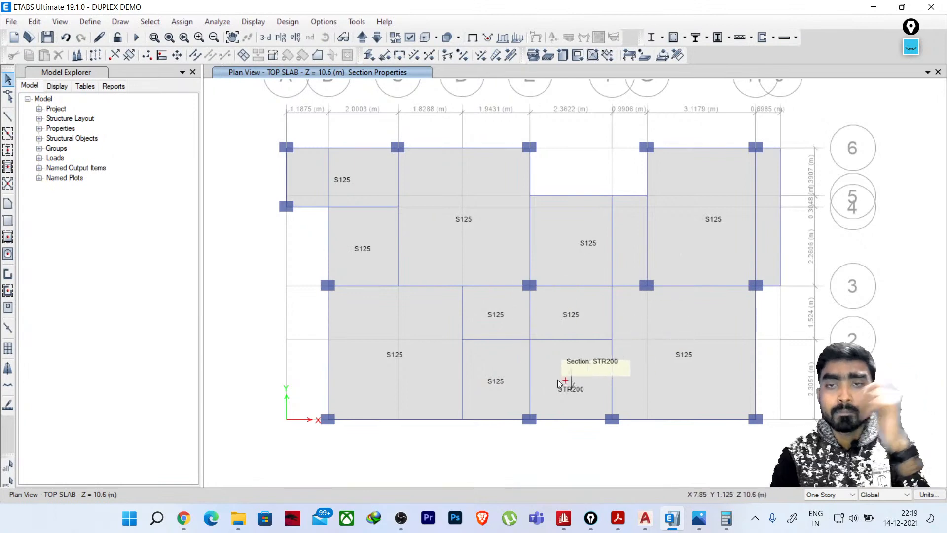
# Delete the slabs, beams and columns between grids 3 and 6 on the TOP SLAB level
pyautogui.moveTo(515, 272); pyautogui.dragTo(434, 249)
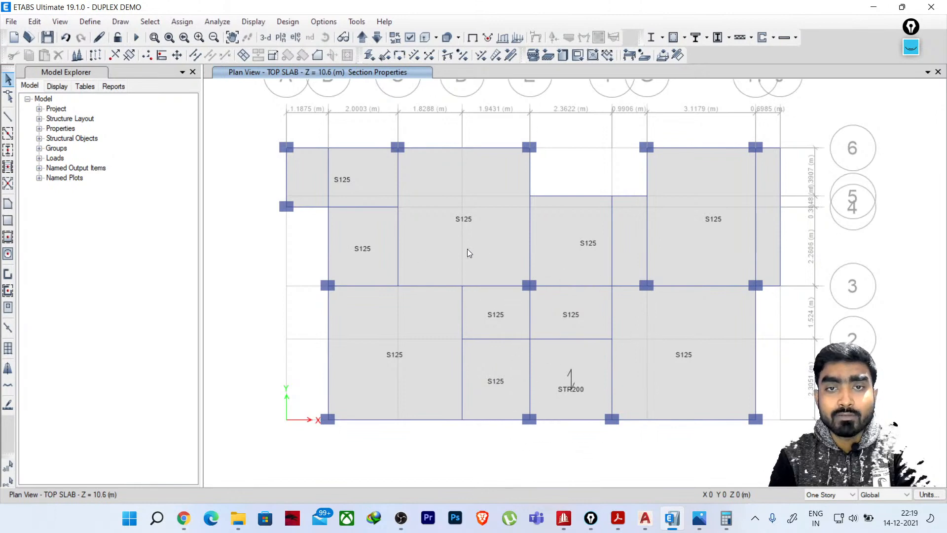
pyautogui.moveTo(829, 129); pyautogui.dragTo(250, 258)
pyautogui.press('Delete')
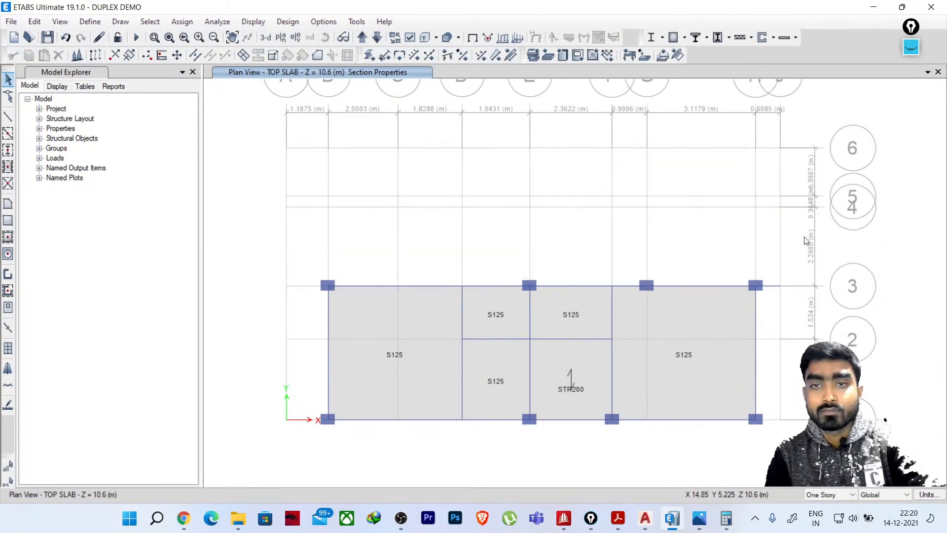
# Delete the slabs, beams and columns on both sides of the stair bay between grids E and F on the TOP SLAB level
pyautogui.moveTo(801, 249); pyautogui.dragTo(682, 463)
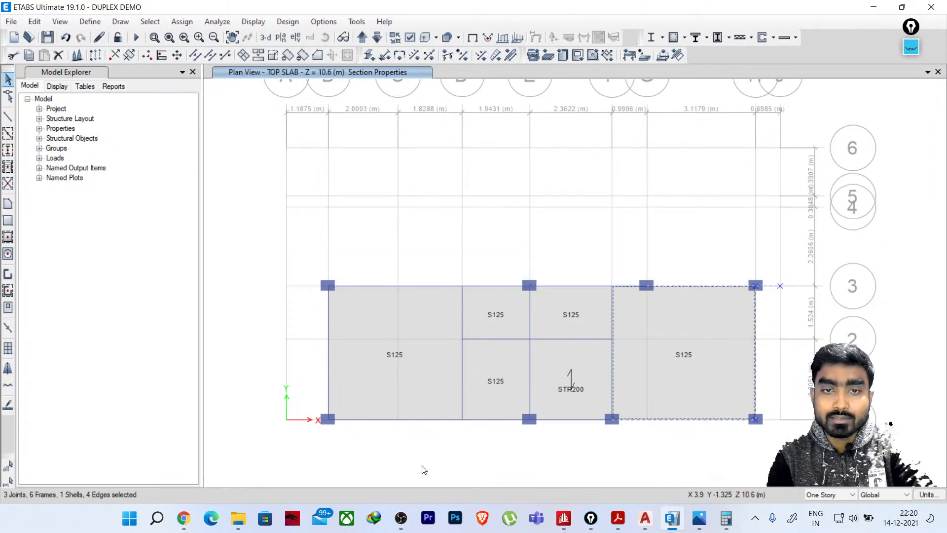
pyautogui.moveTo(435, 471); pyautogui.dragTo(335, 247)
pyautogui.moveTo(508, 454); pyautogui.dragTo(385, 202)
pyautogui.moveTo(366, 440); pyautogui.dragTo(220, 179)
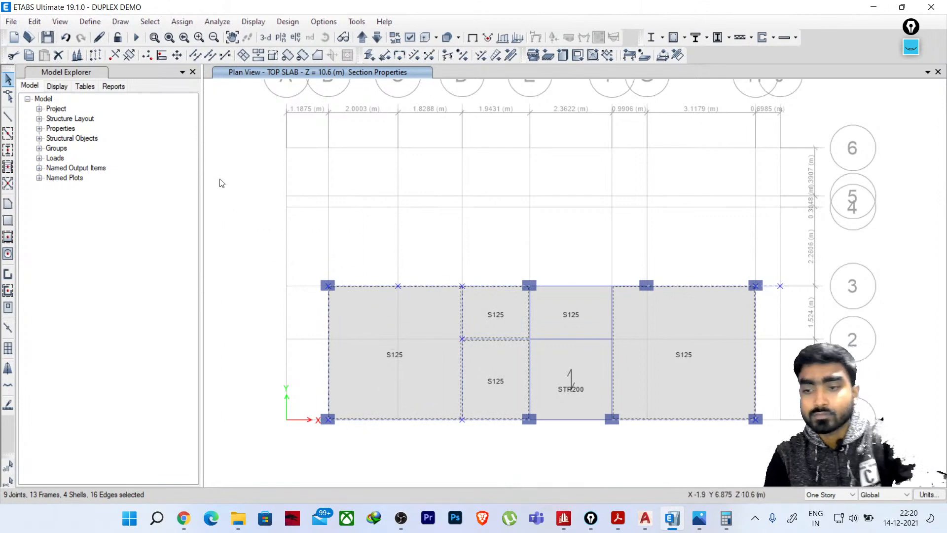
pyautogui.press('Delete')
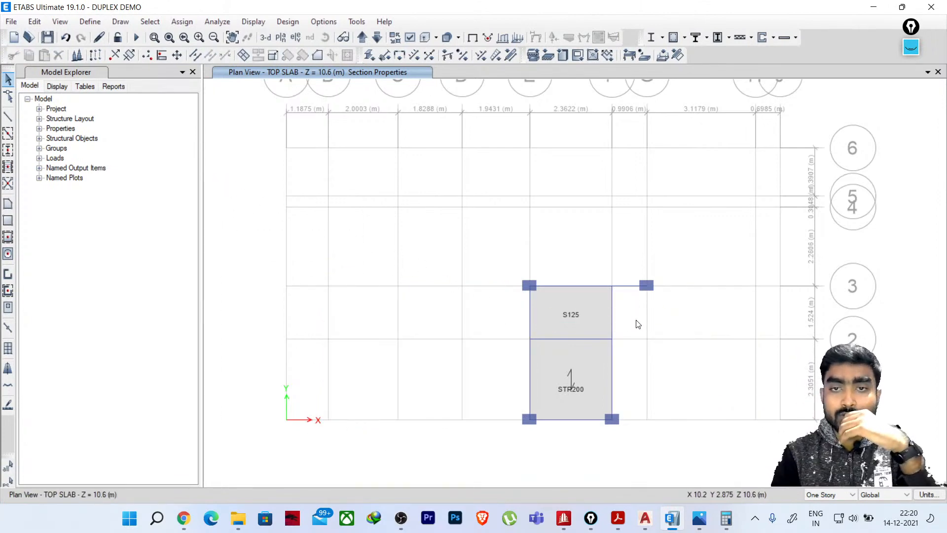
# Delete the S125 and STR200 slabs and the beam along grid 2 in the stair bay on the TOP SLAB level
pyautogui.scroll(2, 637, 325)
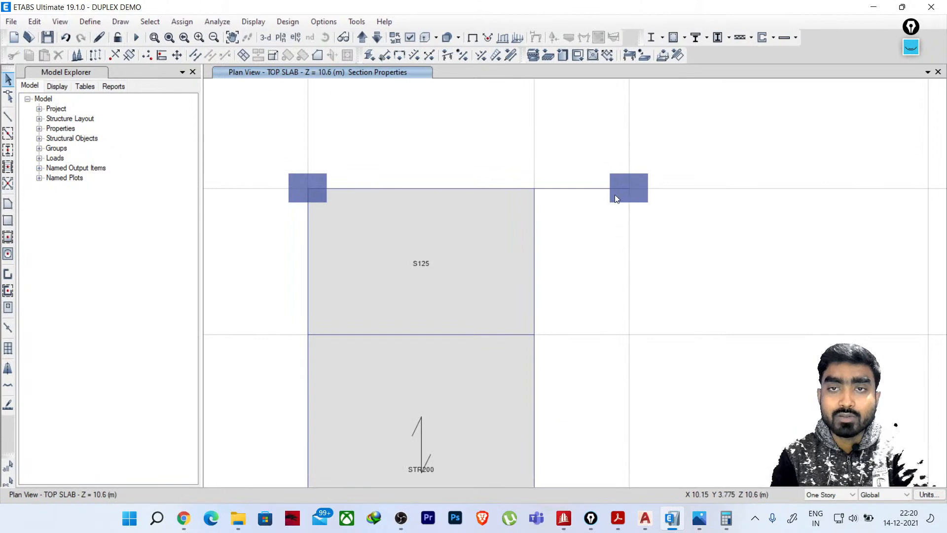
pyautogui.scroll(-2, 614, 195)
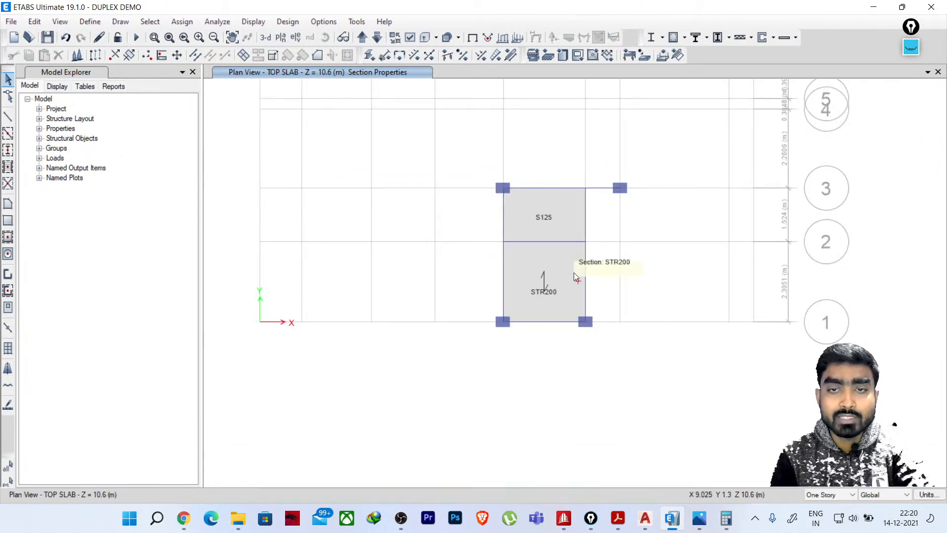
pyautogui.moveTo(617, 258); pyautogui.dragTo(596, 258, button='middle')
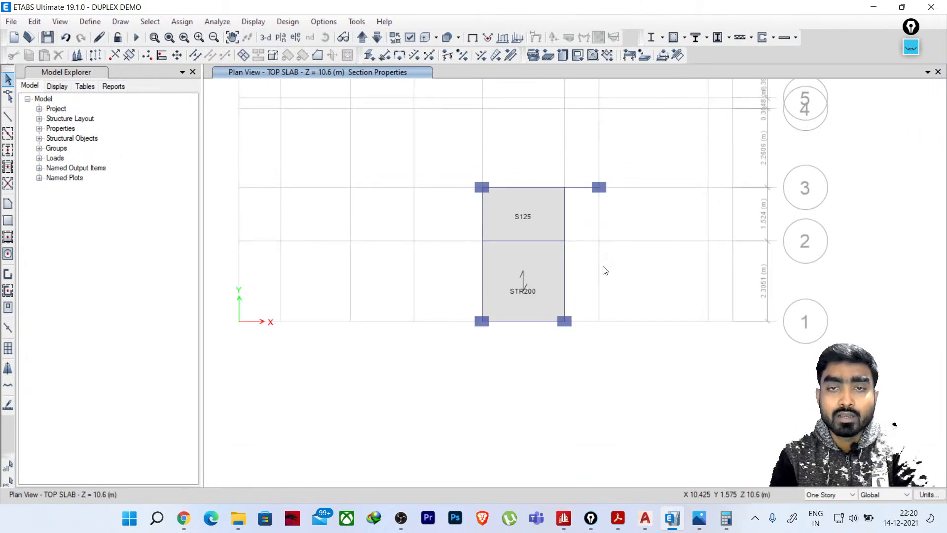
pyautogui.scroll(3, 547, 220)
pyautogui.click(497, 214)
pyautogui.click(507, 302)
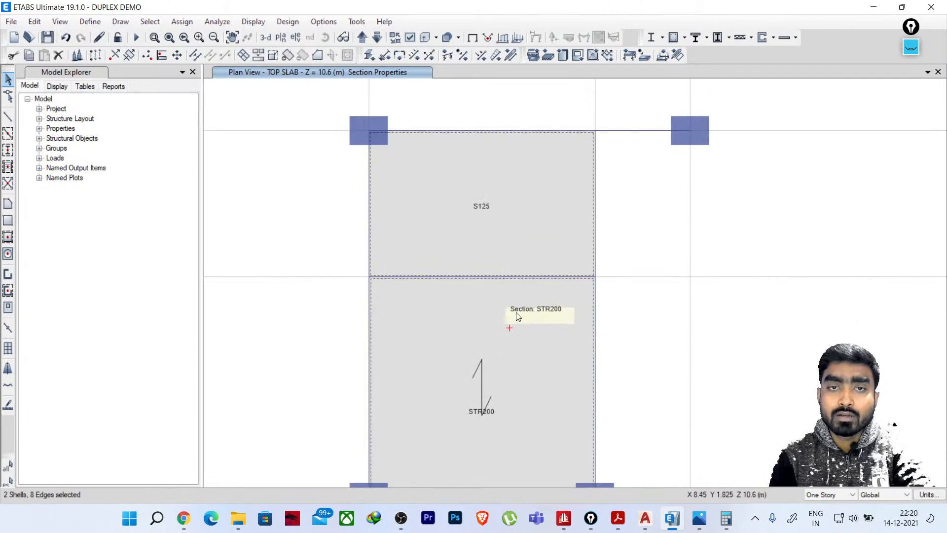
pyautogui.scroll(-3, 609, 226)
pyautogui.press('Delete')
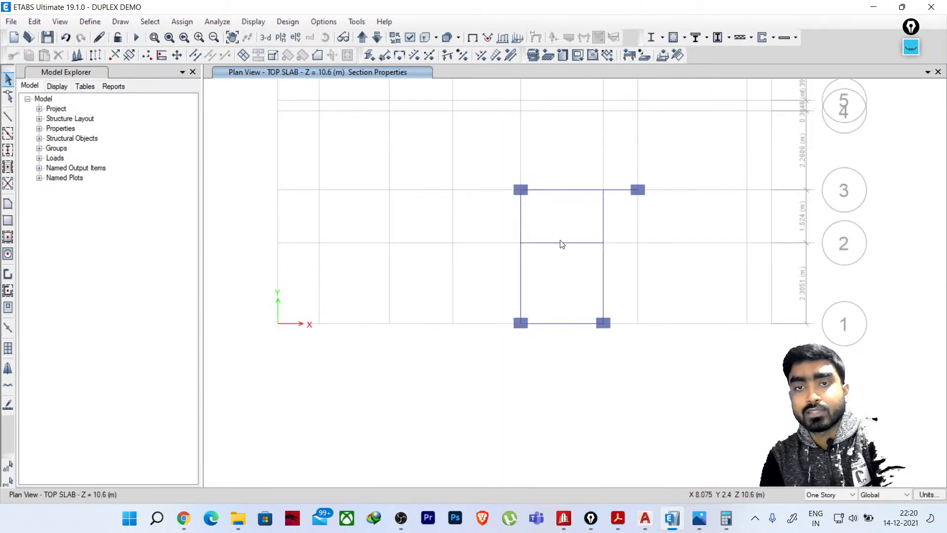
pyautogui.click(561, 242)
pyautogui.press('Delete')
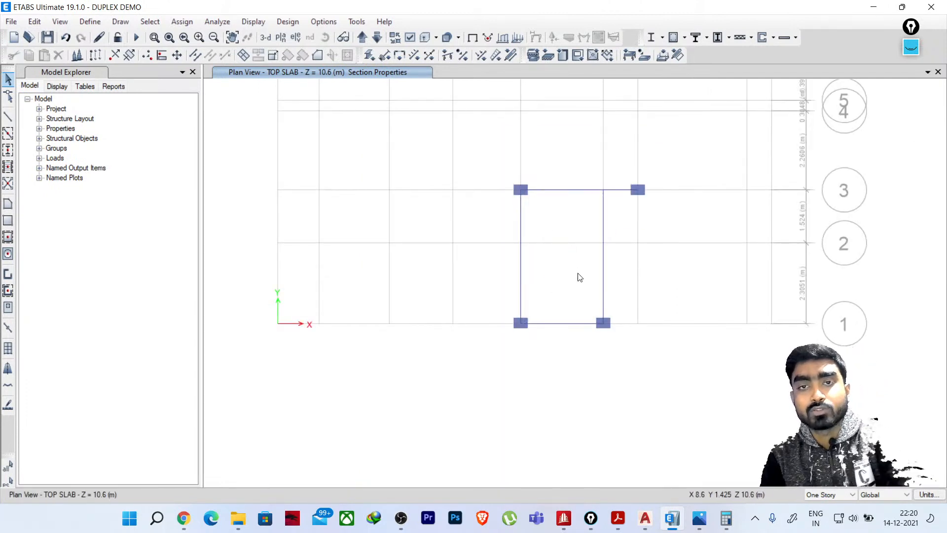
# Draw one rectangular S125 slab covering the whole bay between grids E and F and grids 1 and 3 on the TOP SLAB level
pyautogui.click(8, 222)
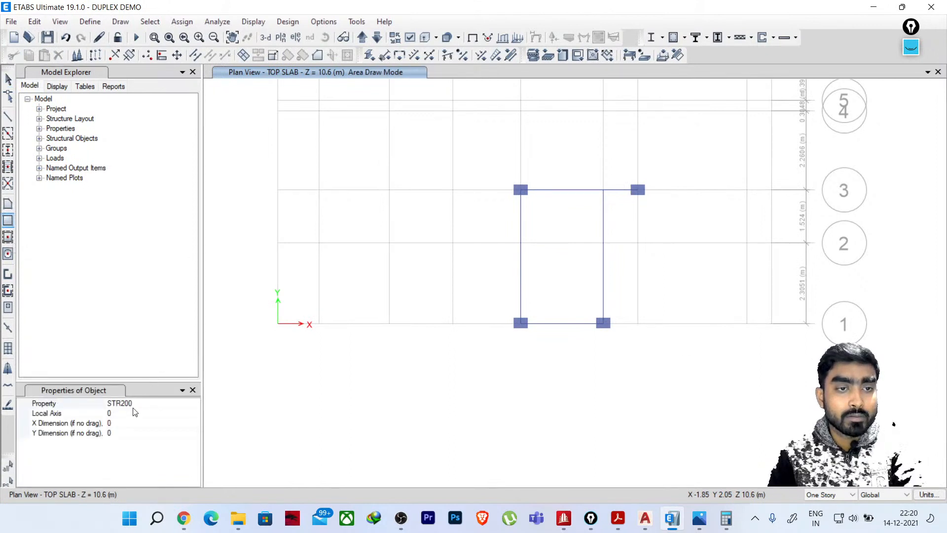
pyautogui.click(195, 403)
pyautogui.click(195, 403)
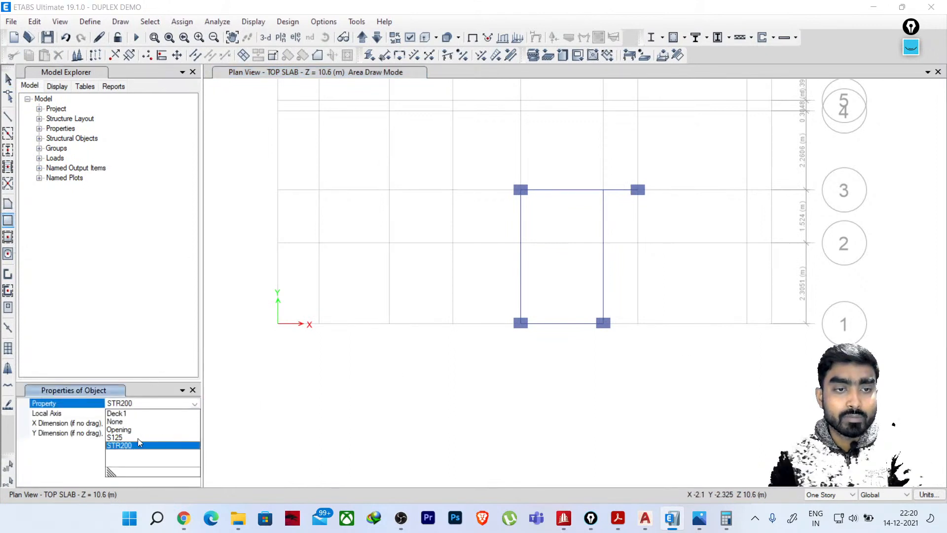
pyautogui.click(118, 437)
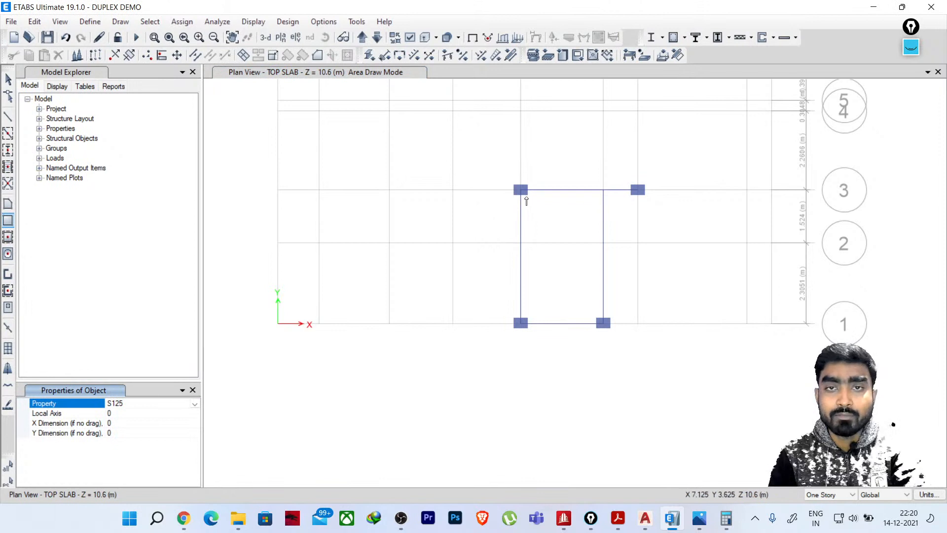
pyautogui.moveTo(521, 190)
pyautogui.mouseDown()
pyautogui.moveTo(583, 310)
pyautogui.moveTo(604, 323)
pyautogui.mouseUp()
pyautogui.click(8, 79)
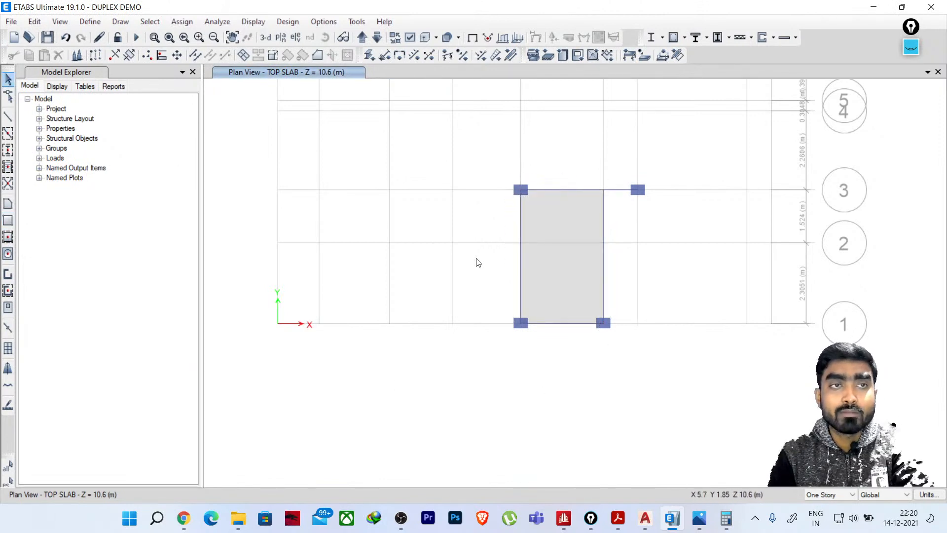
# Assign a uniform Roof Live gravity load of 0.75 kN/m² to the new TOP SLAB slab, replacing existing loads
pyautogui.click(551, 259)
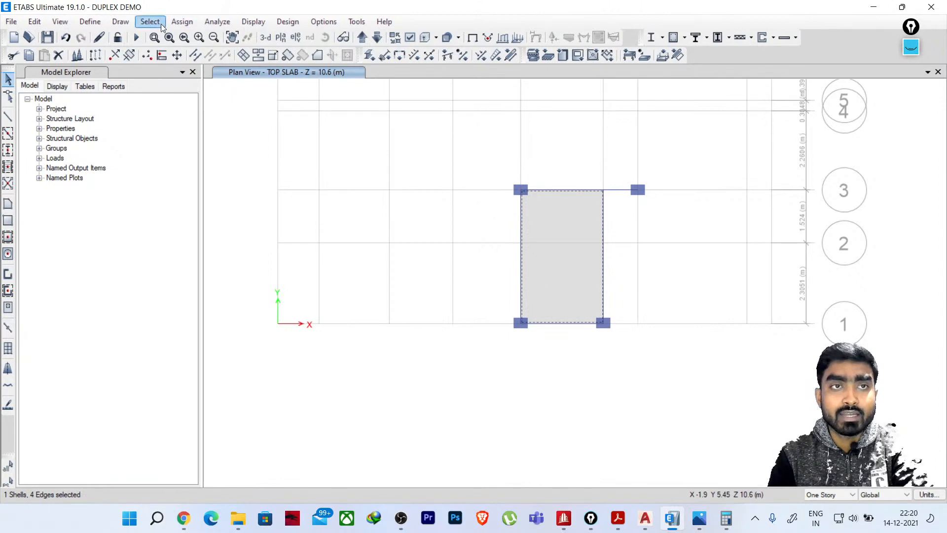
pyautogui.click(182, 21)
pyautogui.moveTo(221, 154)
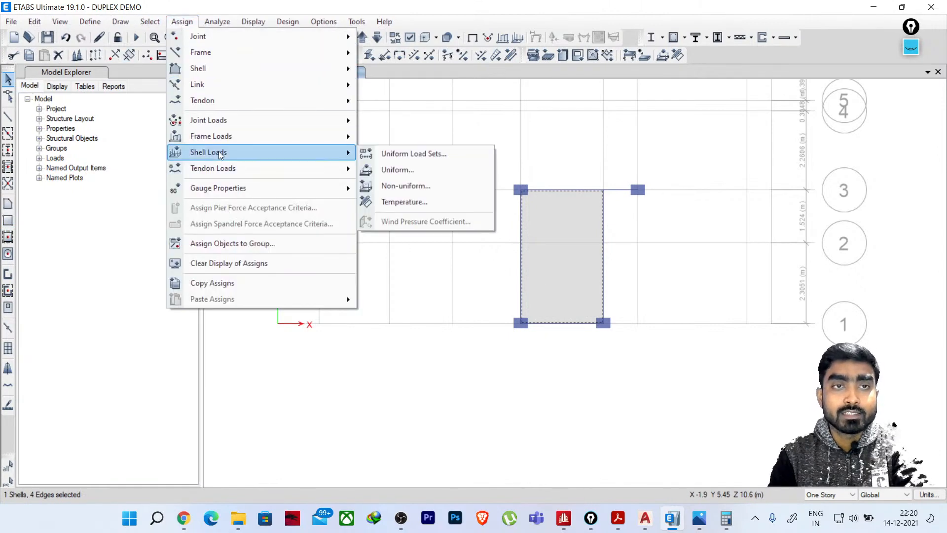
pyautogui.click(398, 169)
pyautogui.click(510, 224)
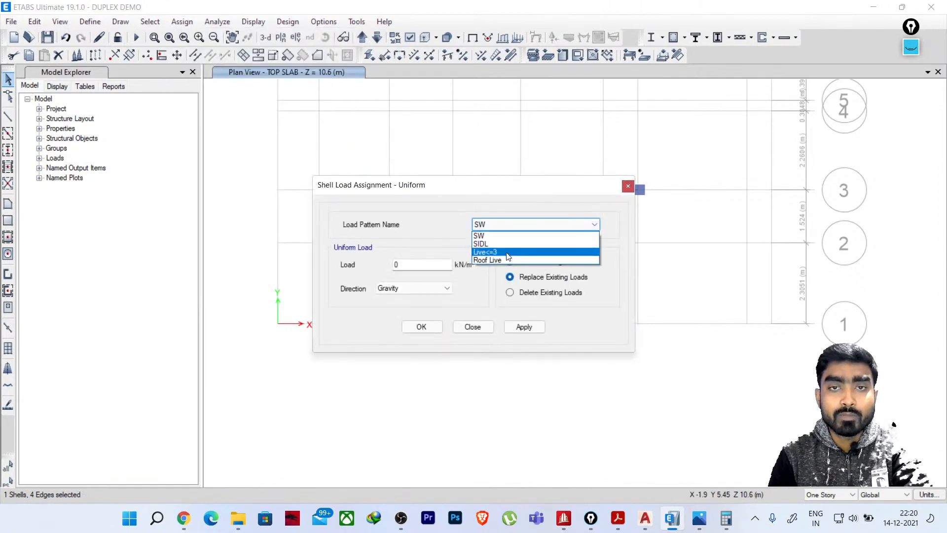
pyautogui.click(499, 260)
pyautogui.click(407, 265)
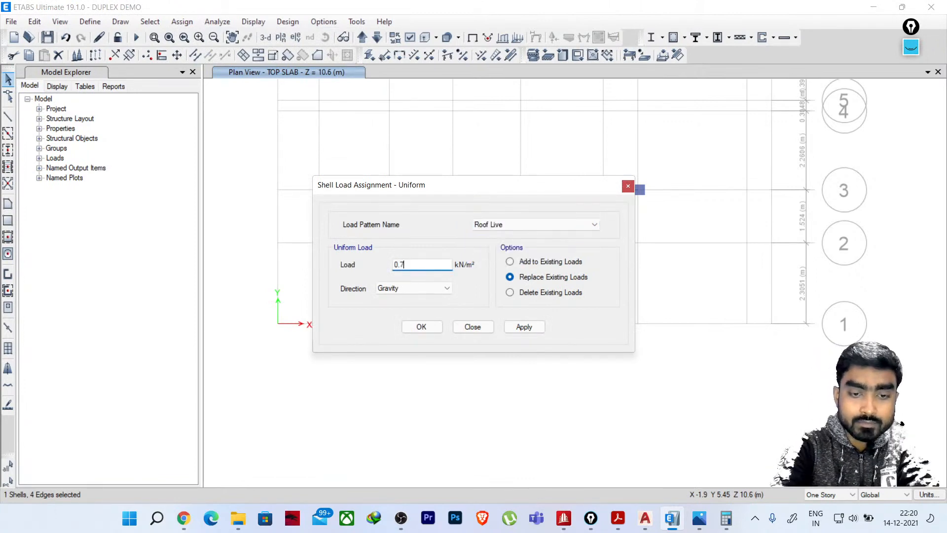
pyautogui.click(428, 326)
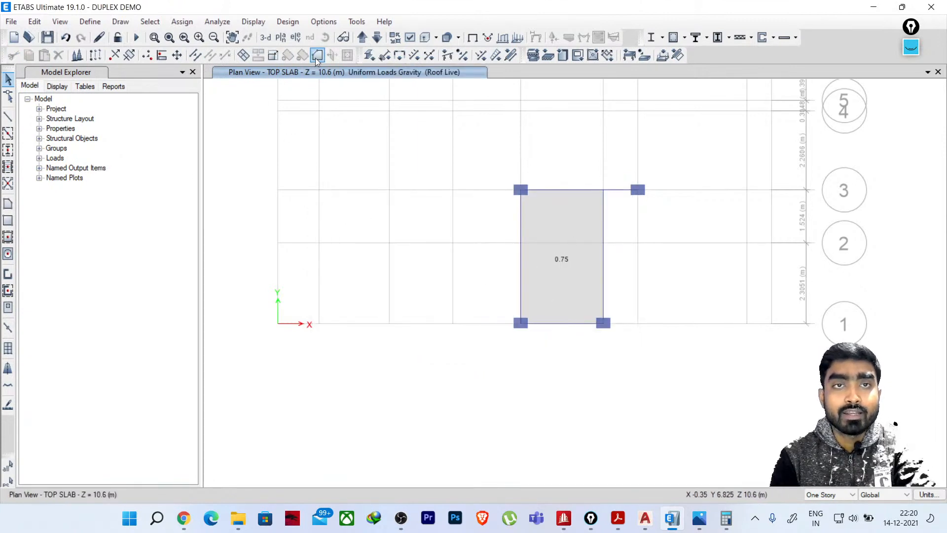
# Clear the load display, open the ROOF plan, and set the uniform load set to None for all slabs except the stair slab
pyautogui.click(472, 37)
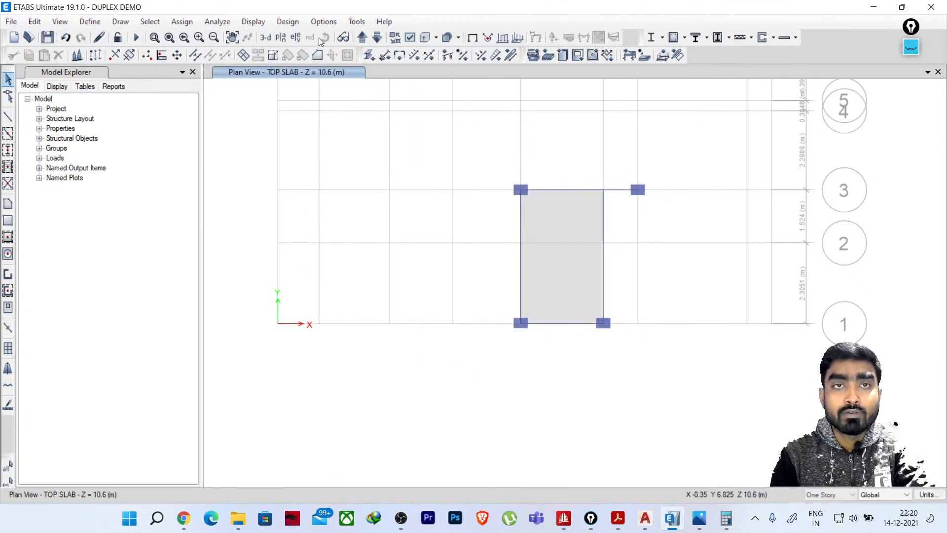
pyautogui.click(377, 37)
pyautogui.moveTo(413, 137); pyautogui.dragTo(416, 237, button='middle')
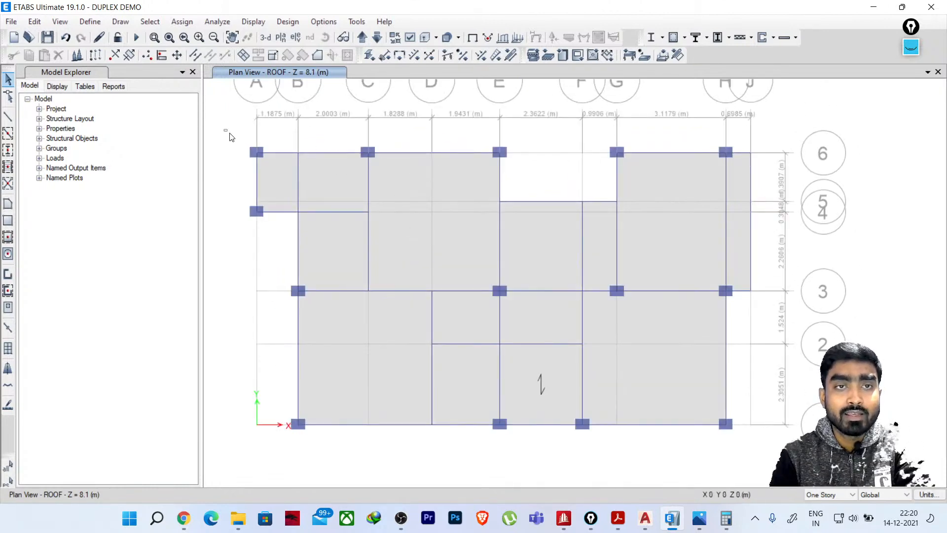
pyautogui.moveTo(229, 136); pyautogui.dragTo(790, 450)
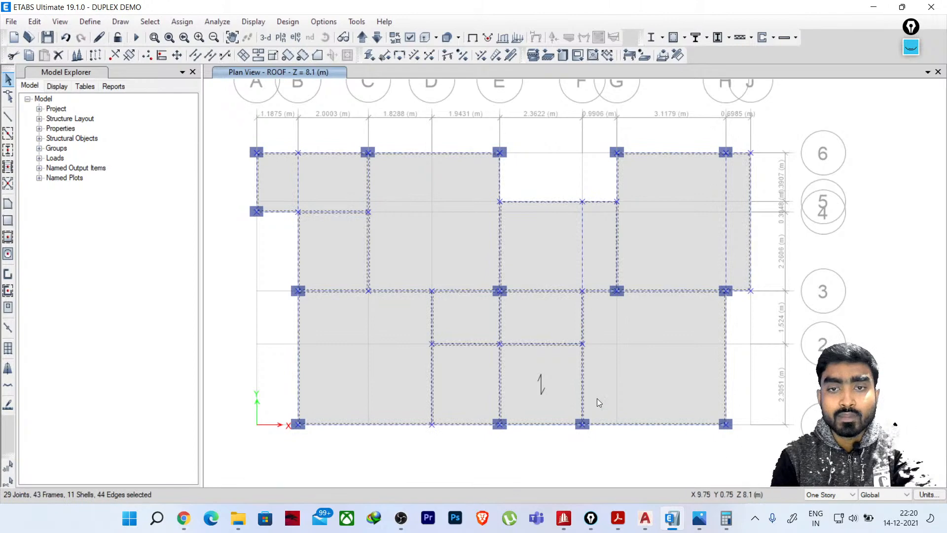
pyautogui.click(543, 383)
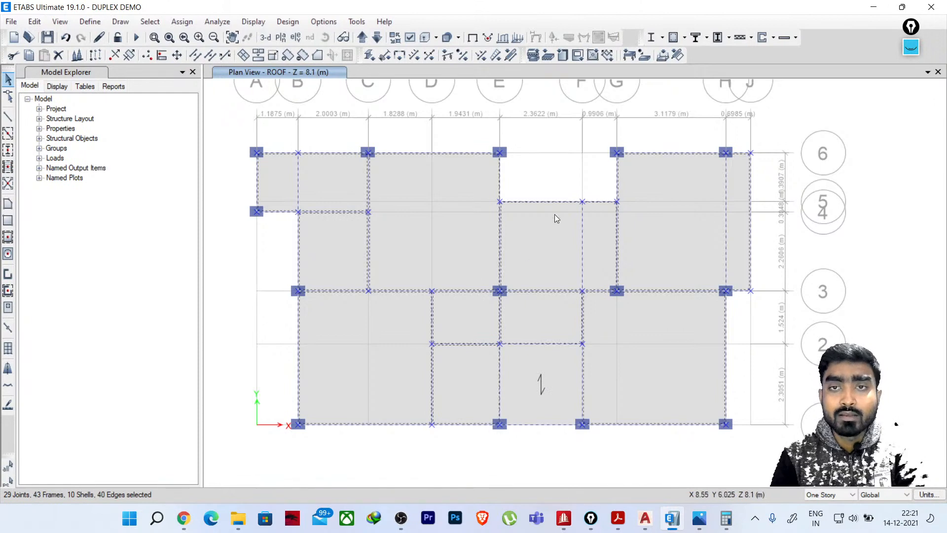
pyautogui.click(182, 22)
pyautogui.moveTo(213, 156)
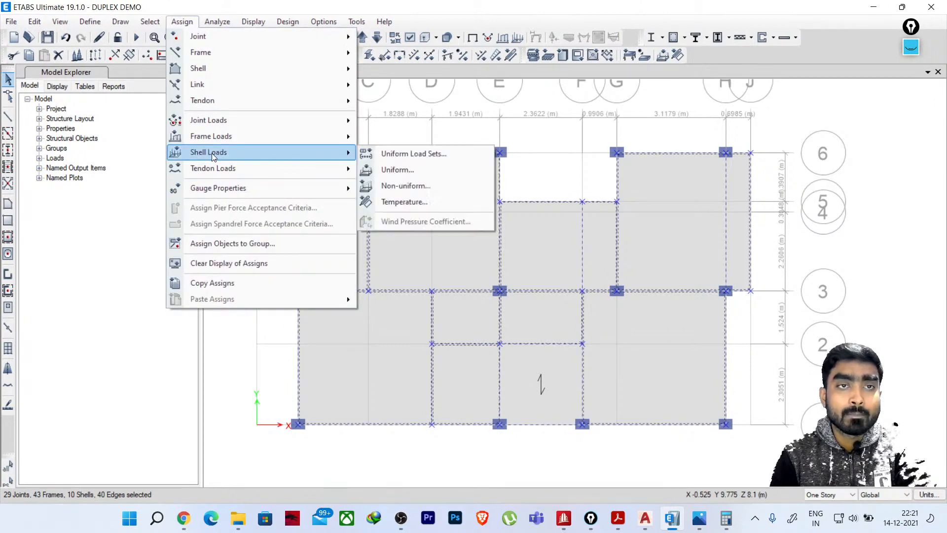
pyautogui.click(395, 154)
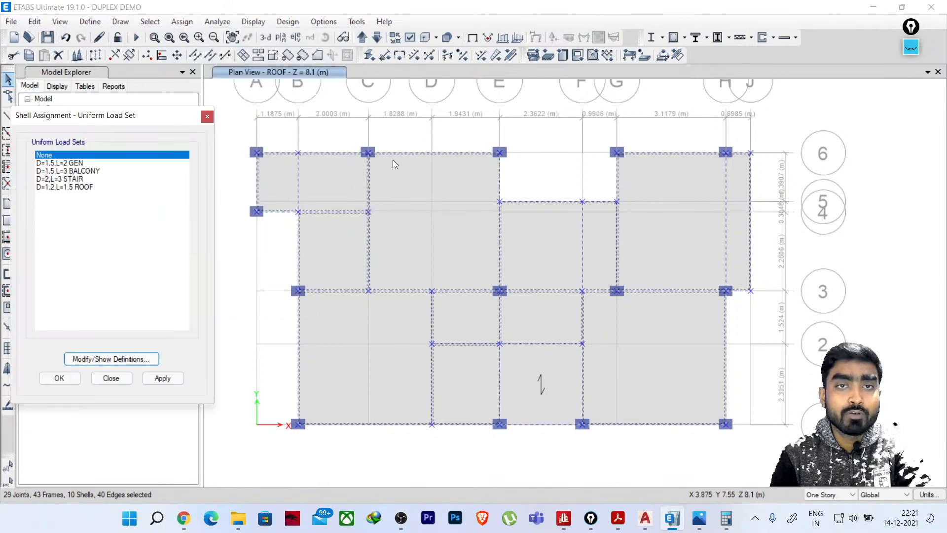
pyautogui.click(162, 378)
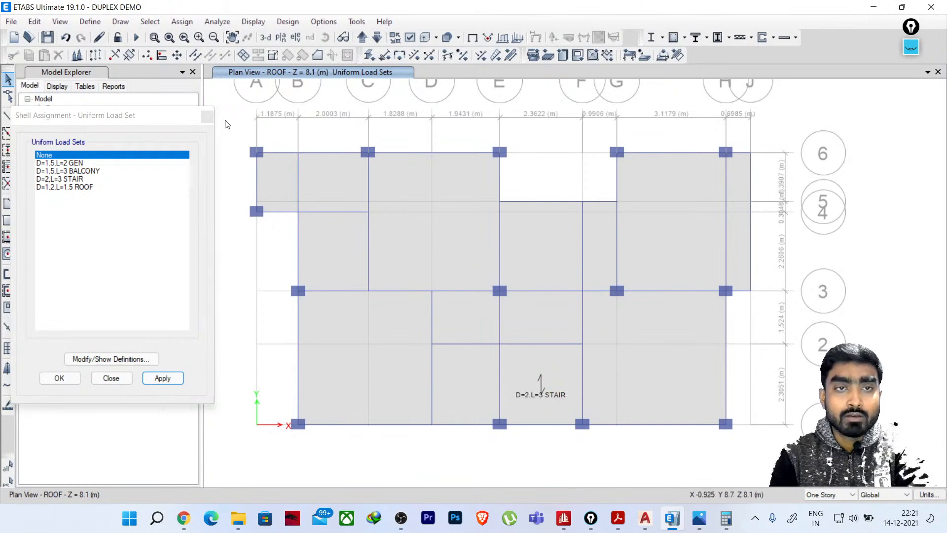
# Assign the D=1.2,L=1.5 ROOF uniform load set to all ROOF slabs except the stair slab
pyautogui.moveTo(225, 120); pyautogui.dragTo(759, 439)
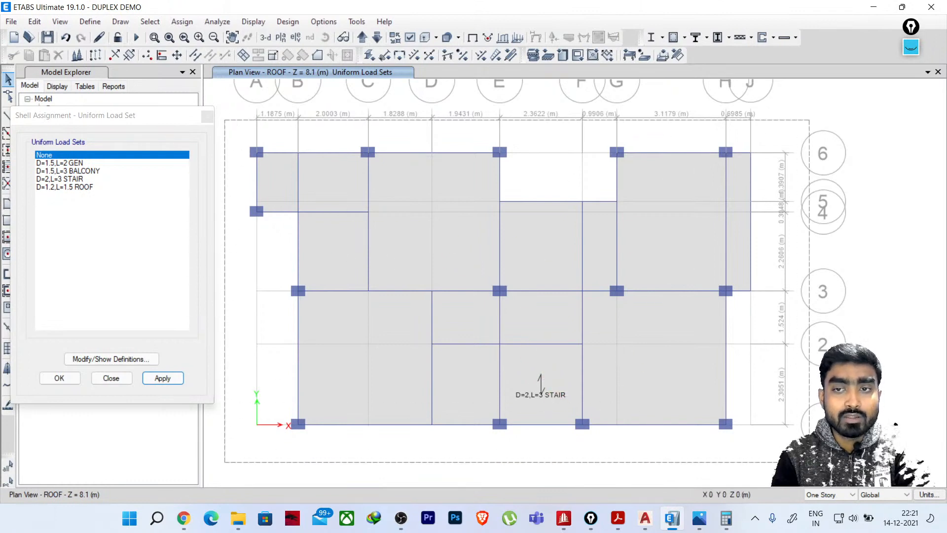
pyautogui.click(527, 401)
pyautogui.click(79, 187)
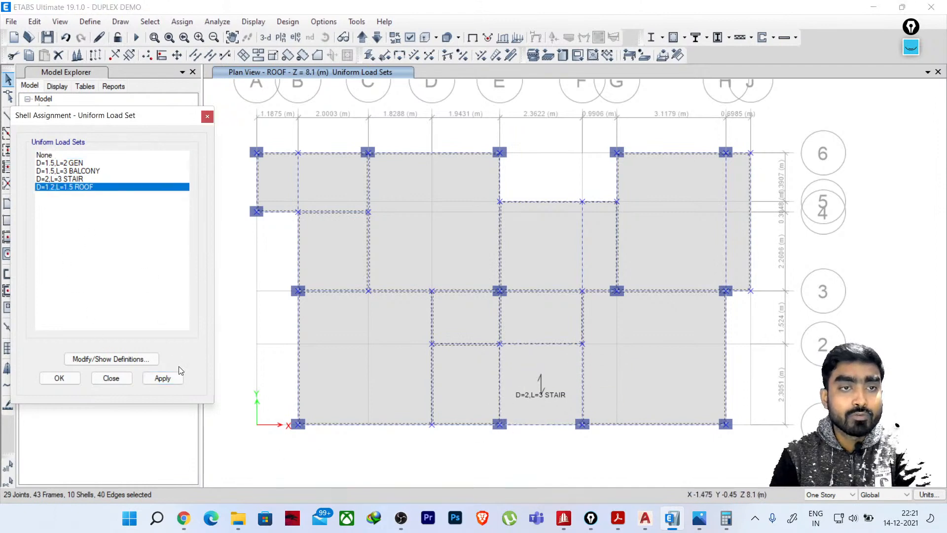
pyautogui.click(172, 383)
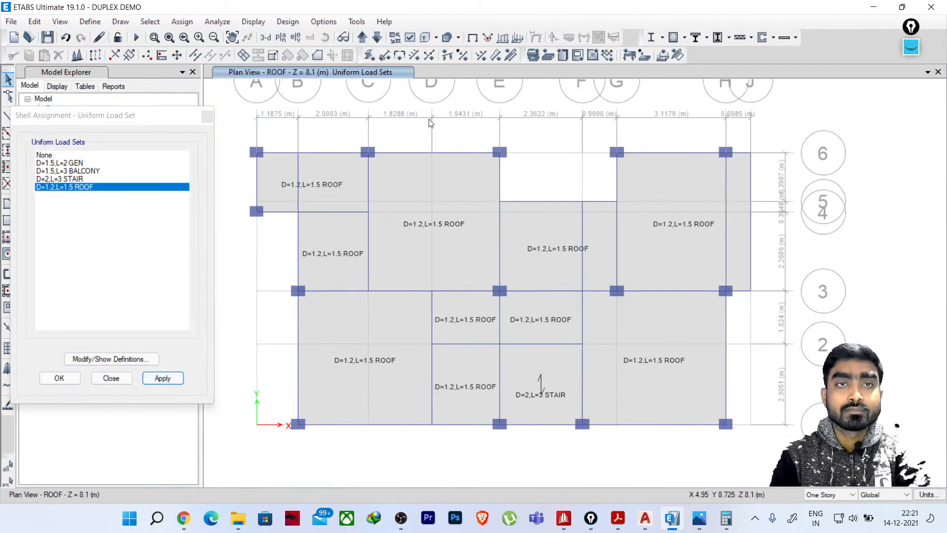
pyautogui.click(821, 495)
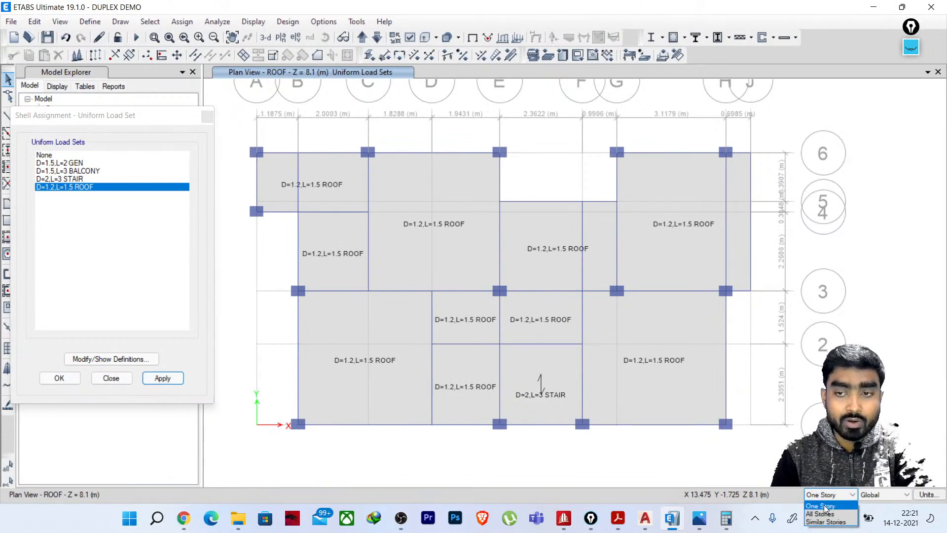
pyautogui.click(824, 501)
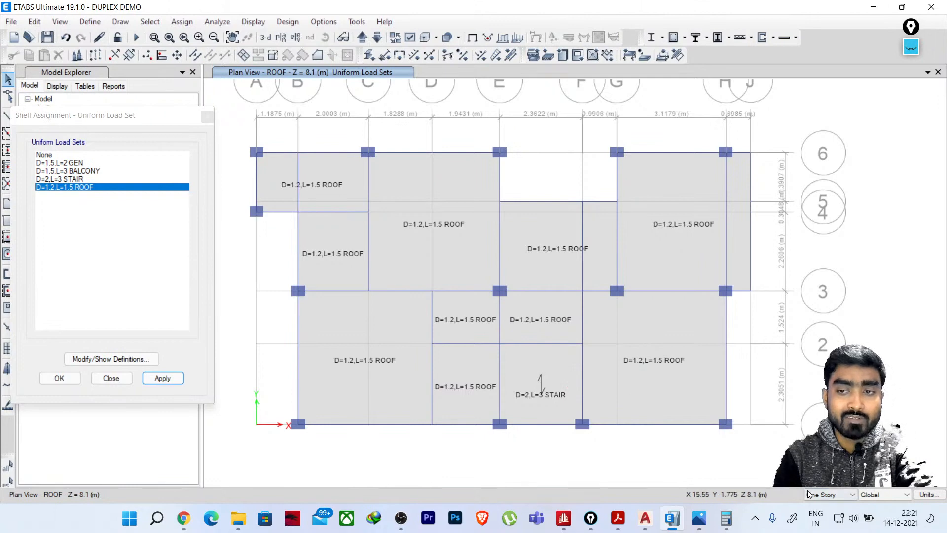
pyautogui.click(822, 496)
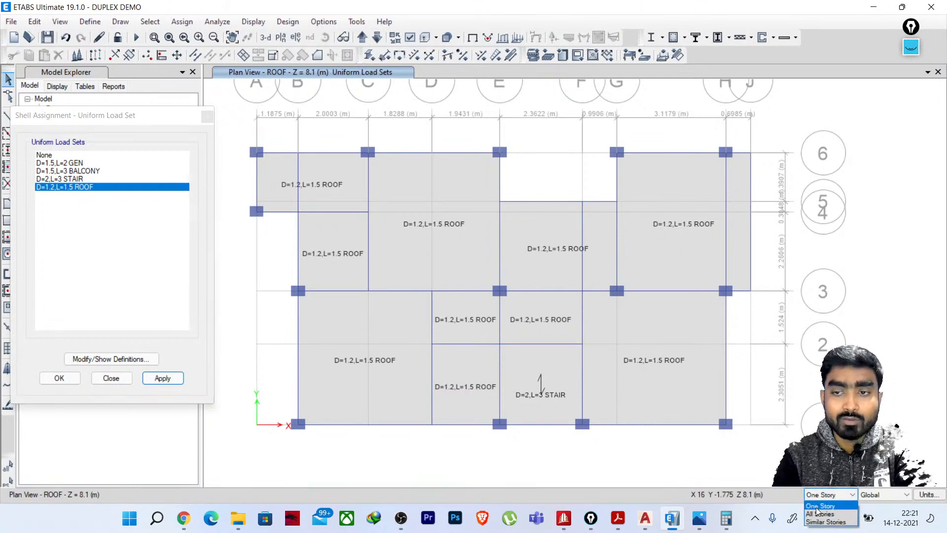
pyautogui.click(819, 507)
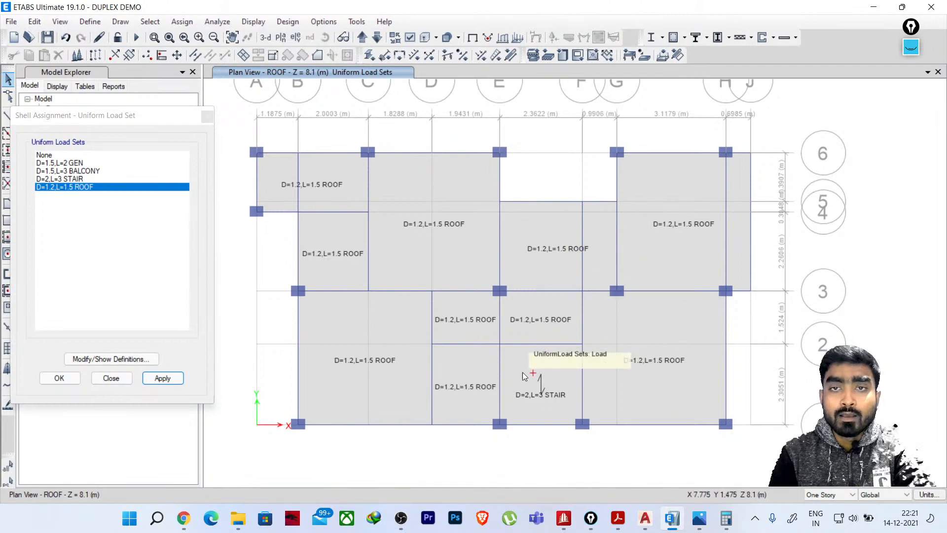
pyautogui.click(377, 38)
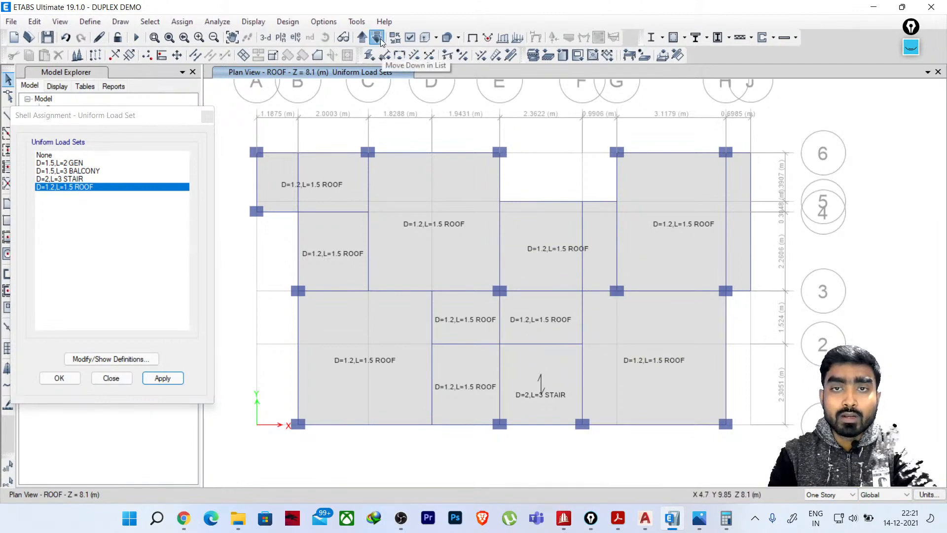
pyautogui.click(363, 38)
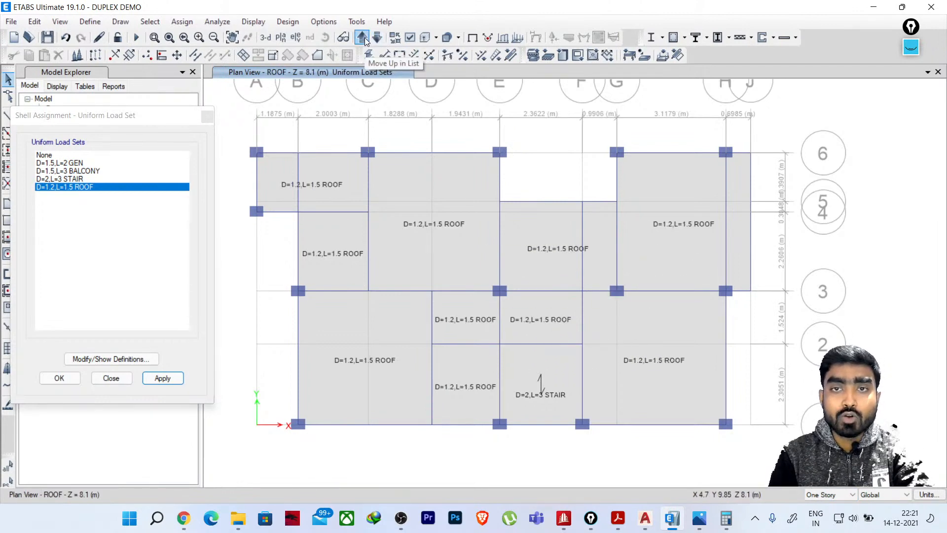
pyautogui.click(362, 38)
pyautogui.click(377, 37)
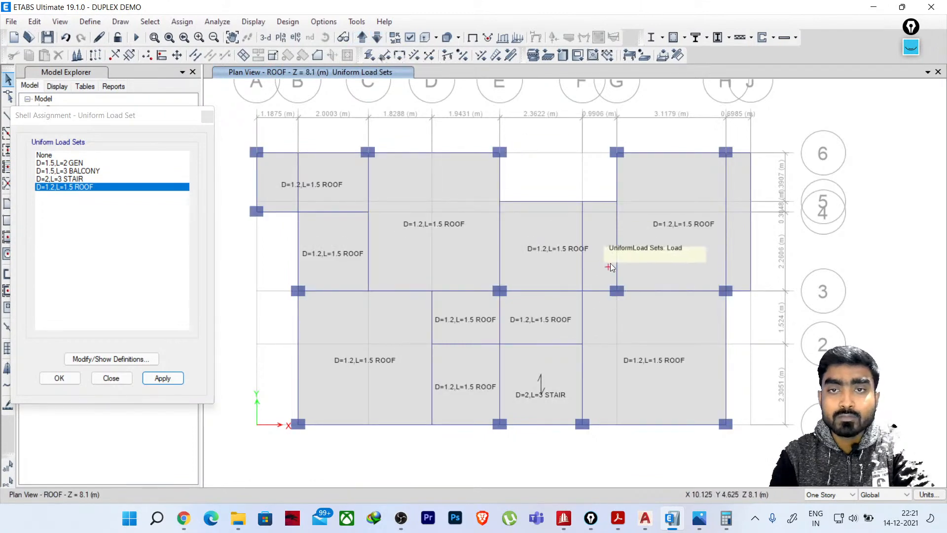
# Delete the grid F beam between grids 3 and 5 on the ROOF and 1STFL levels, and close the uniform load set assignment
pyautogui.click(582, 251)
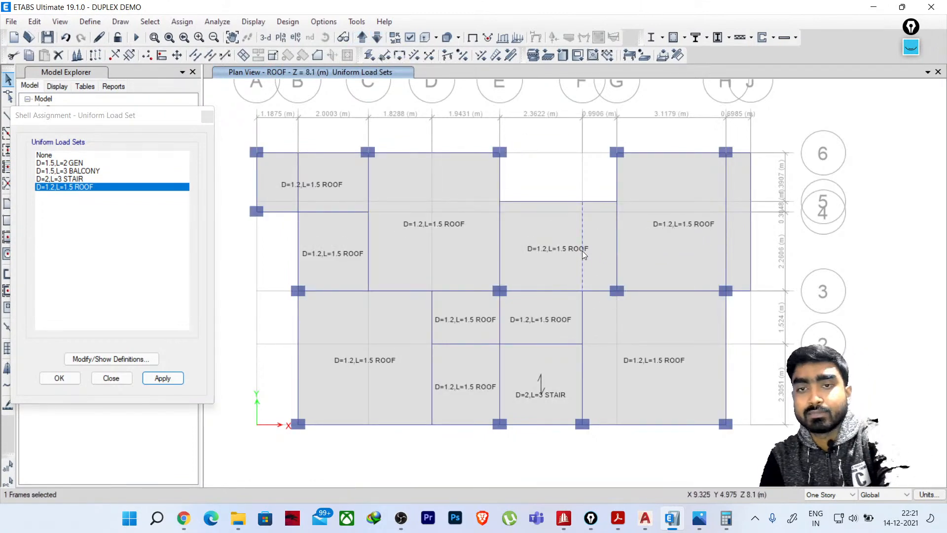
pyautogui.click(583, 254)
pyautogui.click(377, 38)
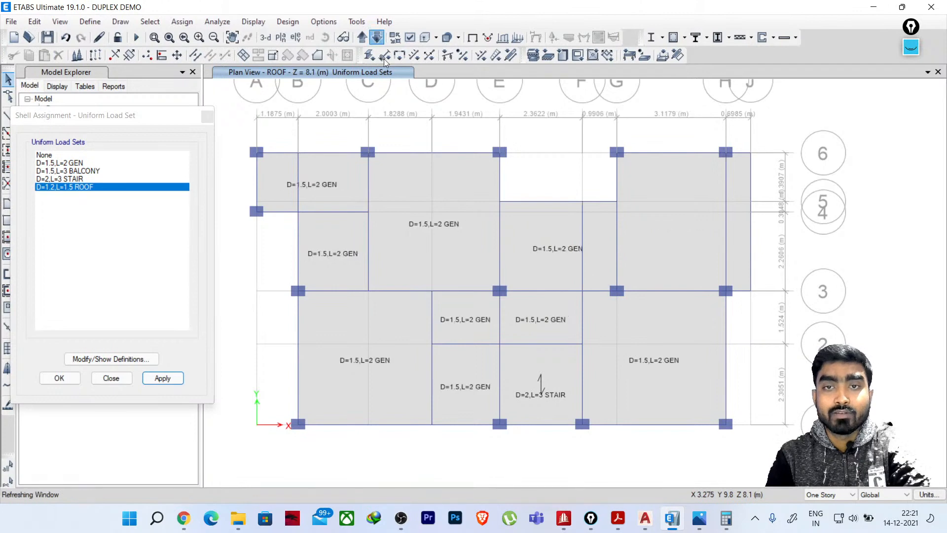
pyautogui.click(582, 252)
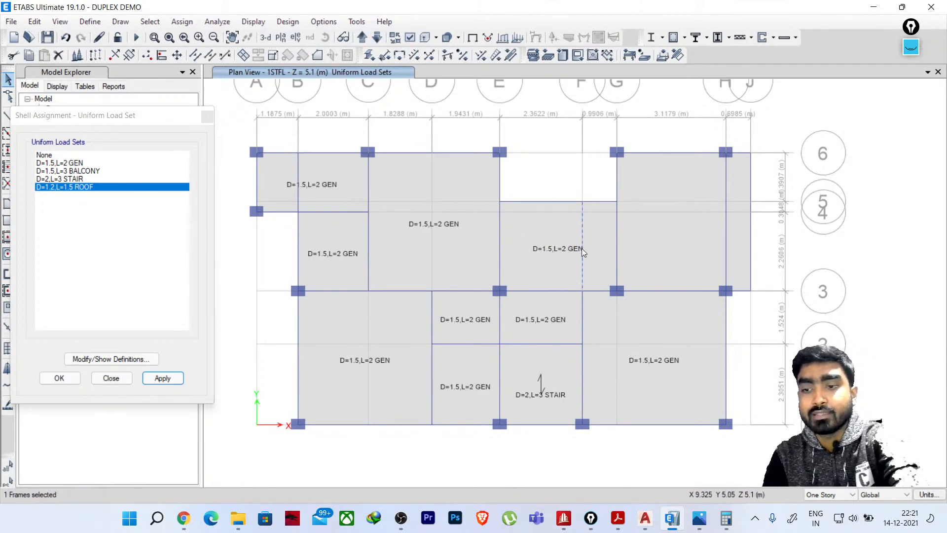
pyautogui.click(582, 252)
pyautogui.click(377, 38)
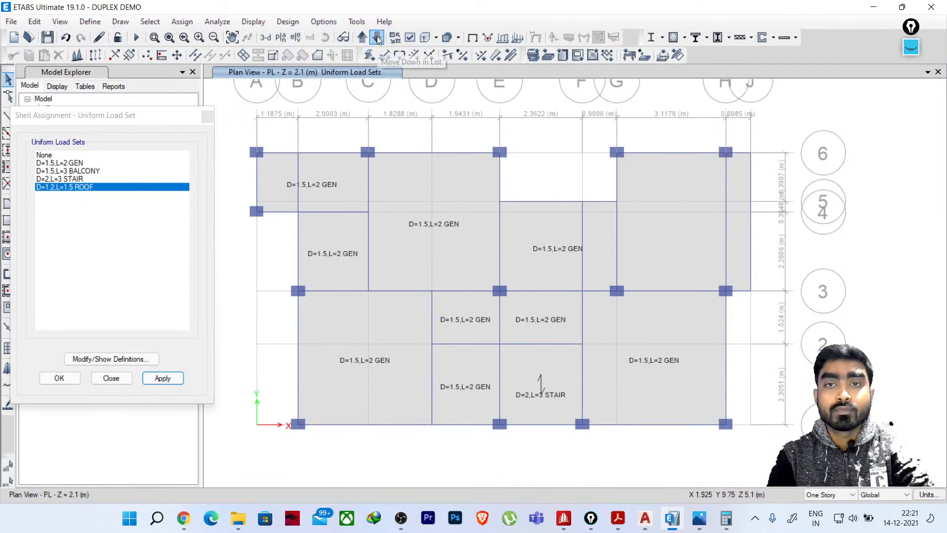
pyautogui.click(376, 39)
pyautogui.click(362, 38)
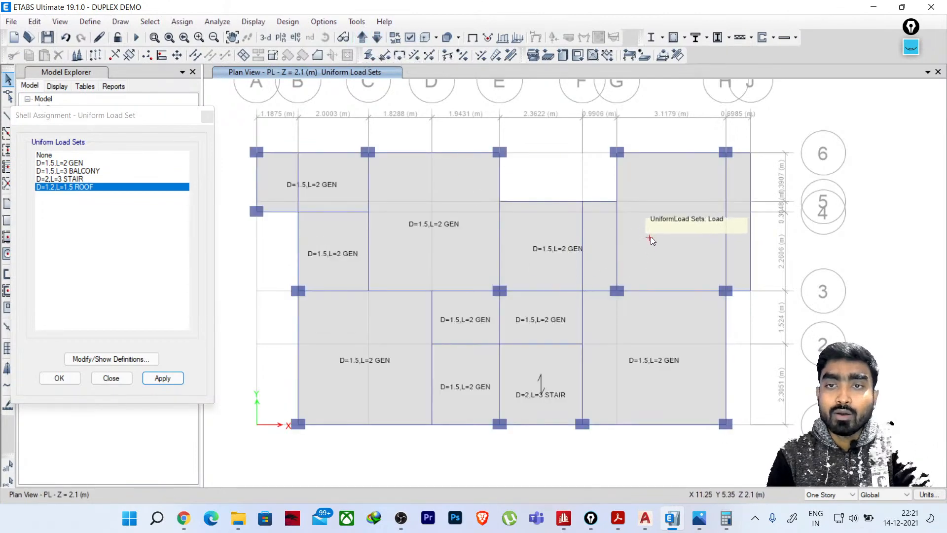
pyautogui.click(362, 38)
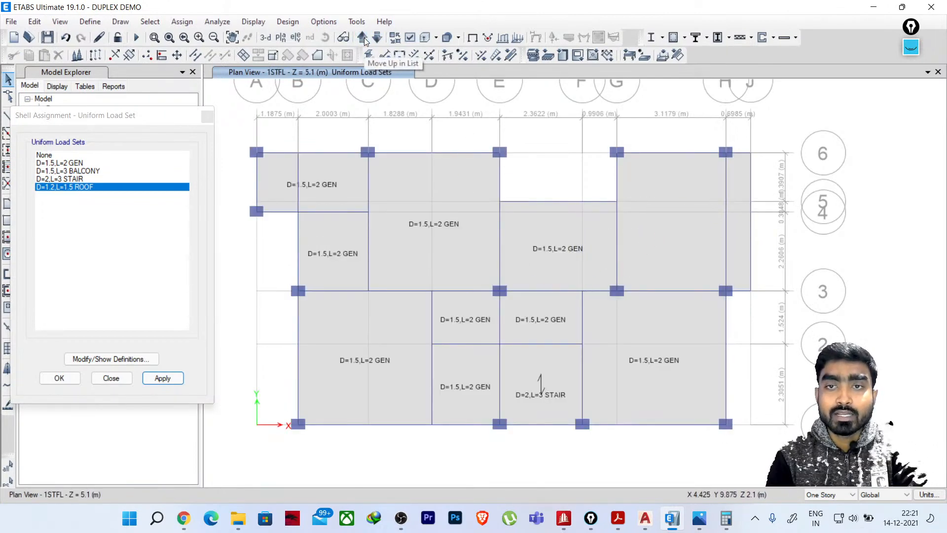
pyautogui.click(376, 39)
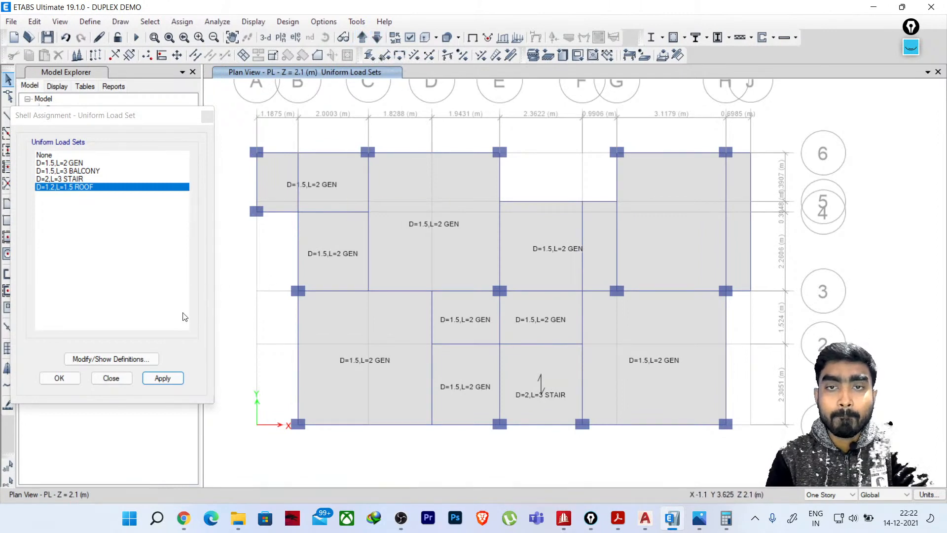
pyautogui.click(111, 378)
# Assign the D=1.5,L=3 BALCONY uniform load set to the slab between grids G–J and 3–6 on the PL and 1STFL levels
pyautogui.click(666, 222)
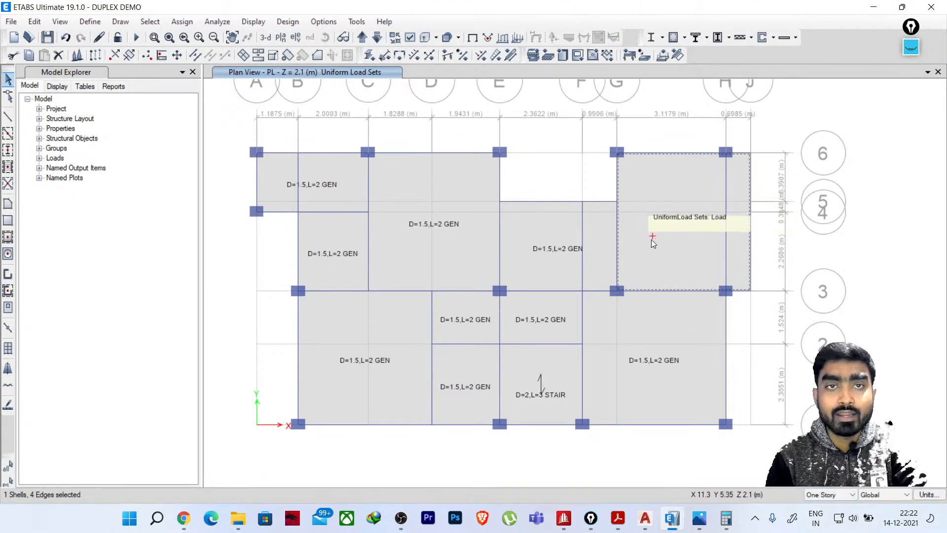
pyautogui.click(377, 38)
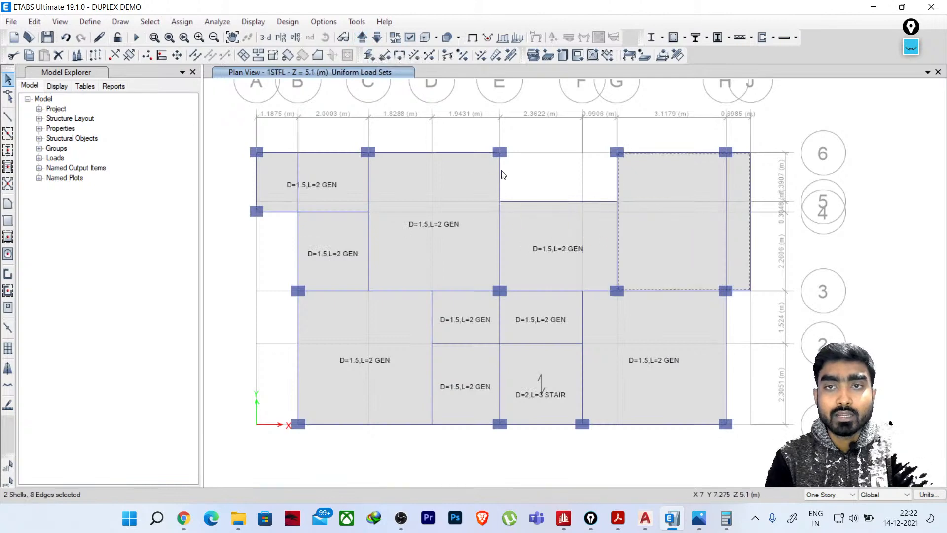
pyautogui.click(362, 38)
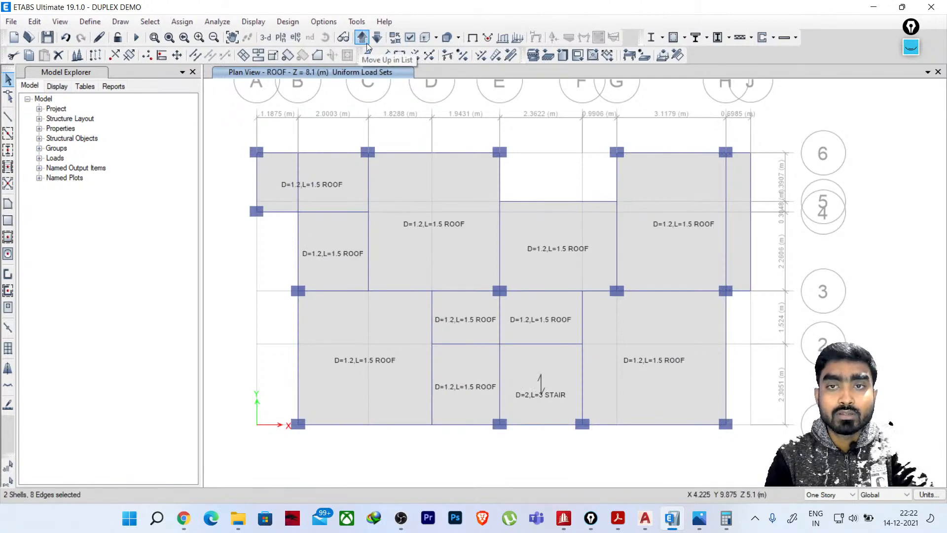
pyautogui.click(376, 38)
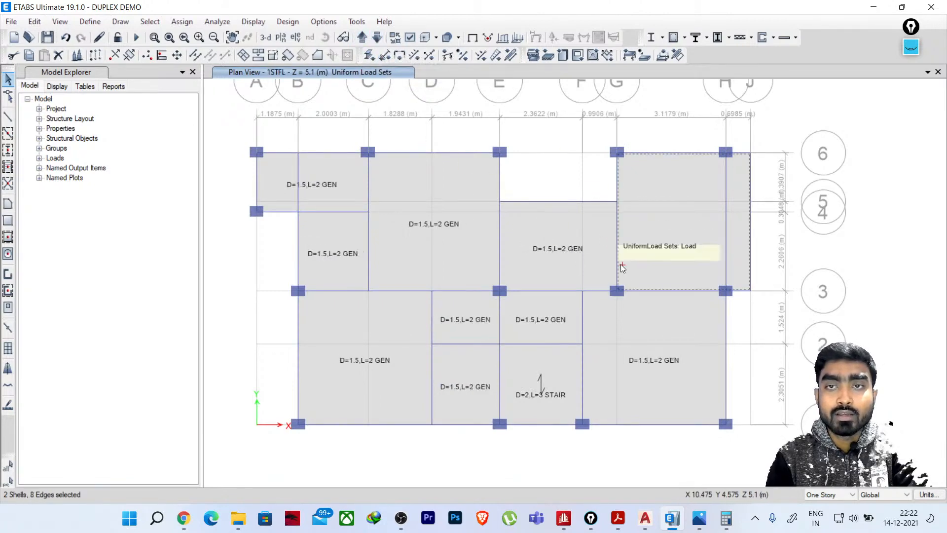
pyautogui.click(182, 21)
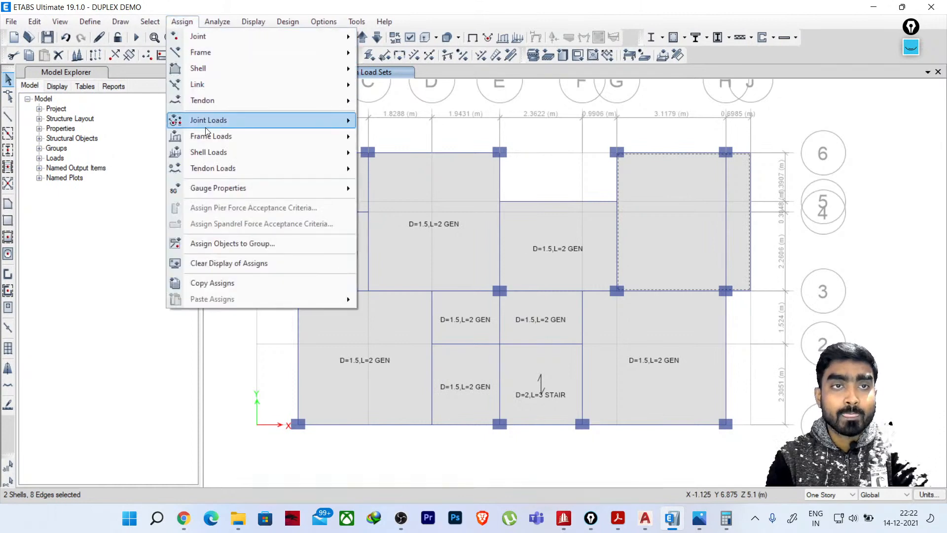
pyautogui.moveTo(211, 154)
pyautogui.click(408, 154)
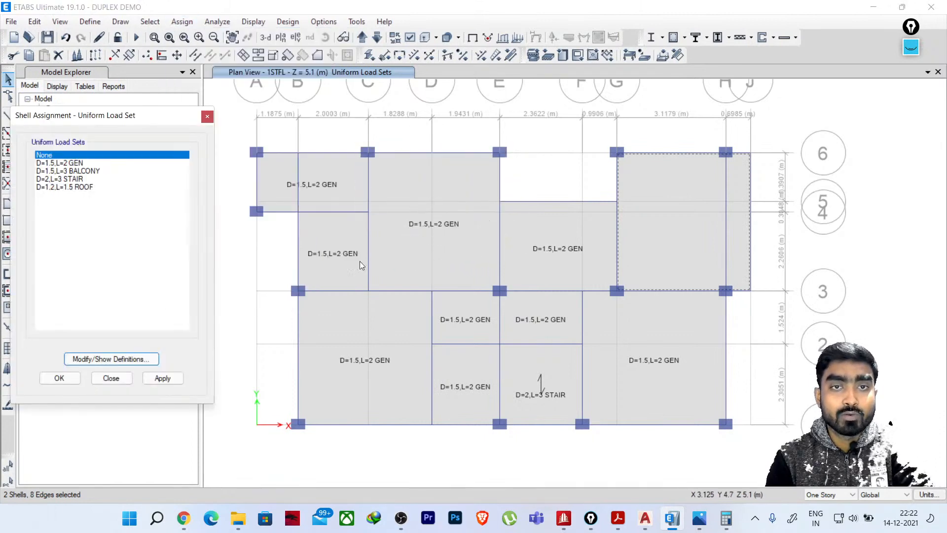
pyautogui.click(83, 171)
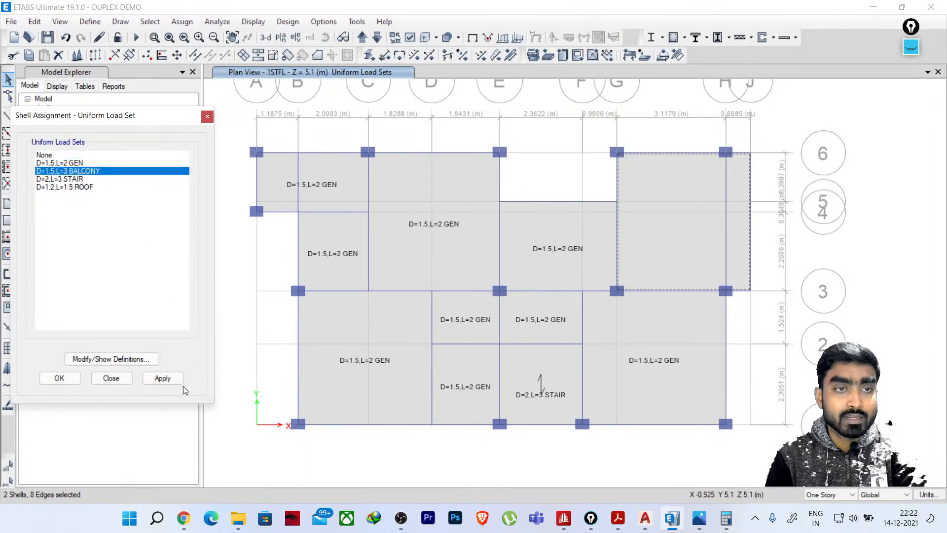
pyautogui.click(162, 378)
pyautogui.click(111, 378)
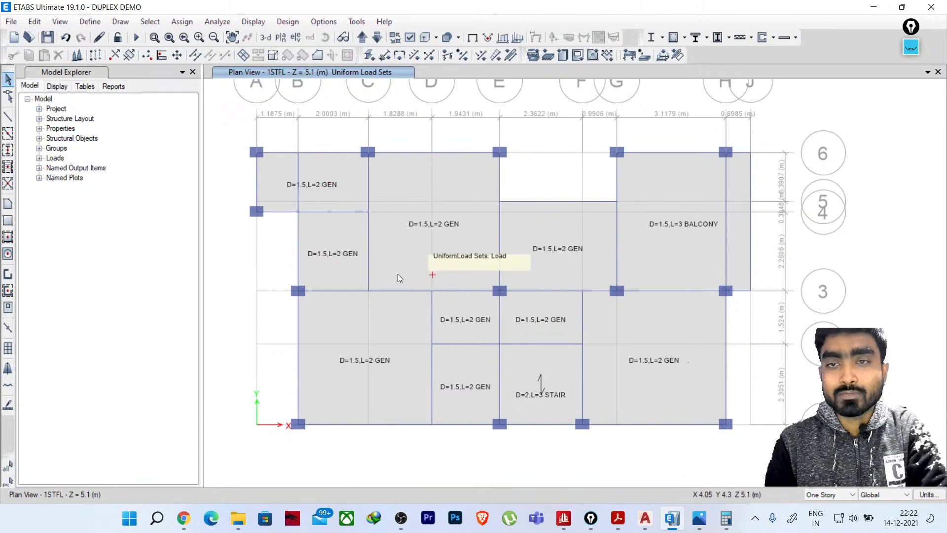
# Delete every slab on the PL level, including the stair slab, keeping the beams, and show the model in 3D
pyautogui.moveTo(539, 179); pyautogui.dragTo(550, 179, button='middle')
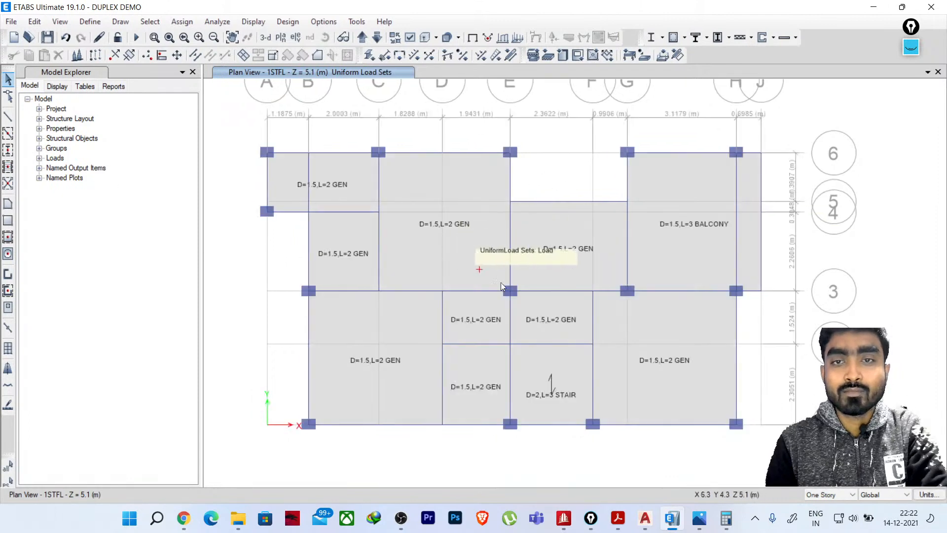
pyautogui.moveTo(697, 289); pyautogui.dragTo(678, 294, button='middle')
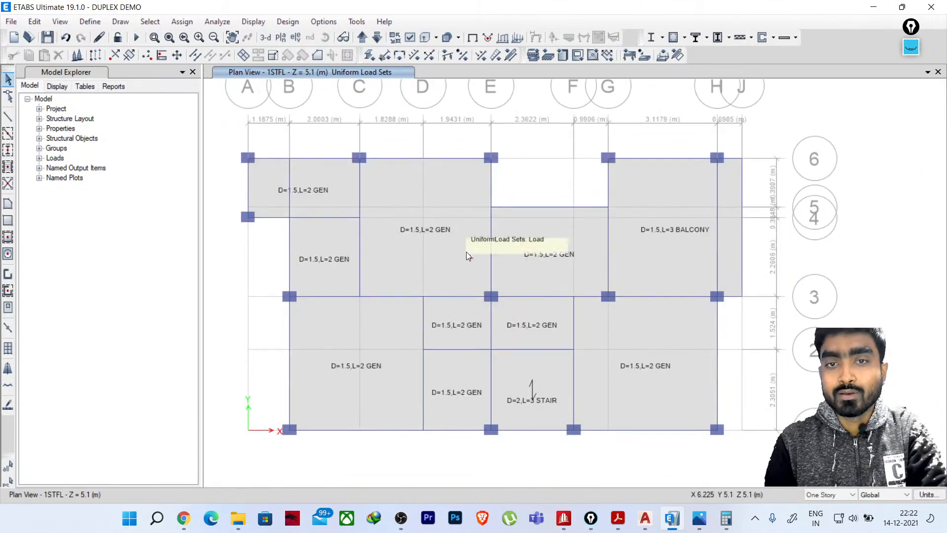
pyautogui.click(375, 42)
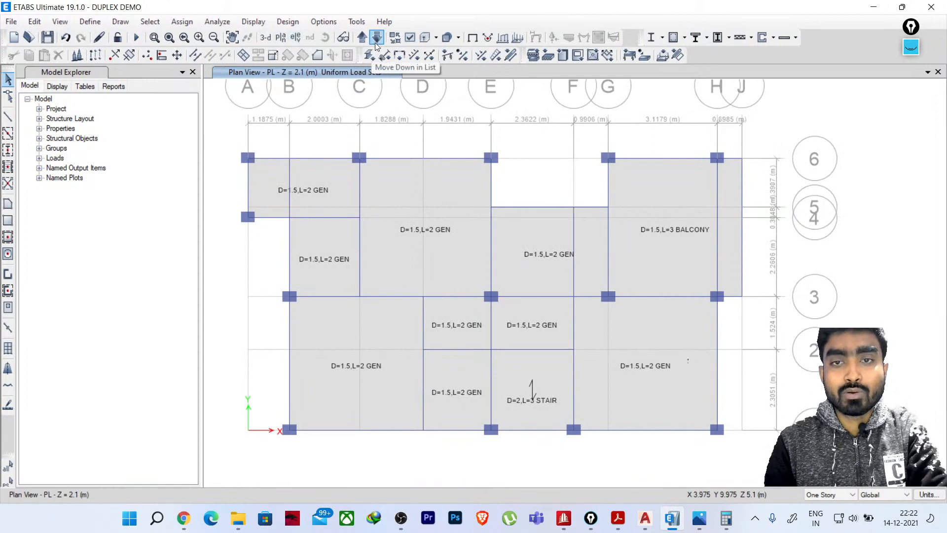
pyautogui.click(548, 253)
pyautogui.click(740, 251)
pyautogui.click(658, 372)
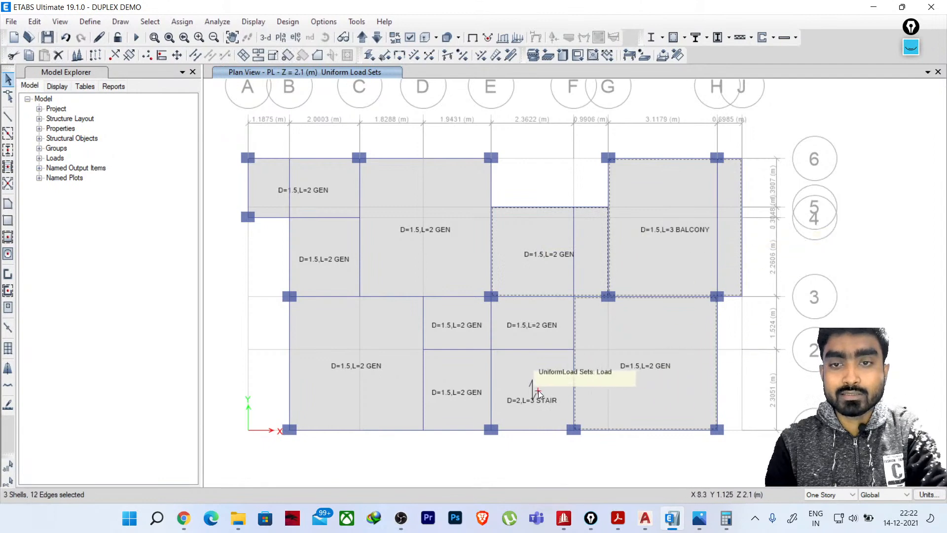
pyautogui.click(528, 331)
pyautogui.click(516, 398)
pyautogui.click(459, 402)
pyautogui.click(460, 340)
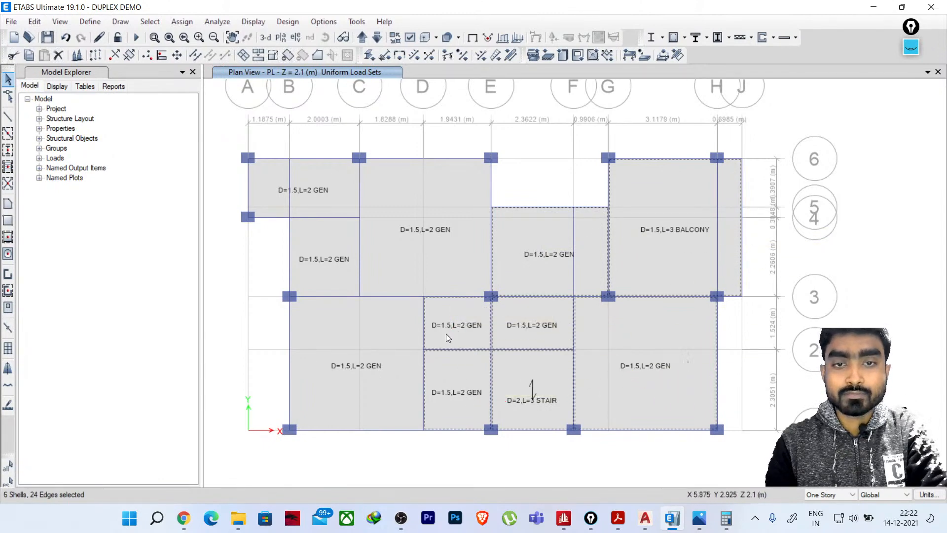
pyautogui.click(374, 356)
pyautogui.click(407, 282)
pyautogui.click(343, 264)
pyautogui.click(343, 263)
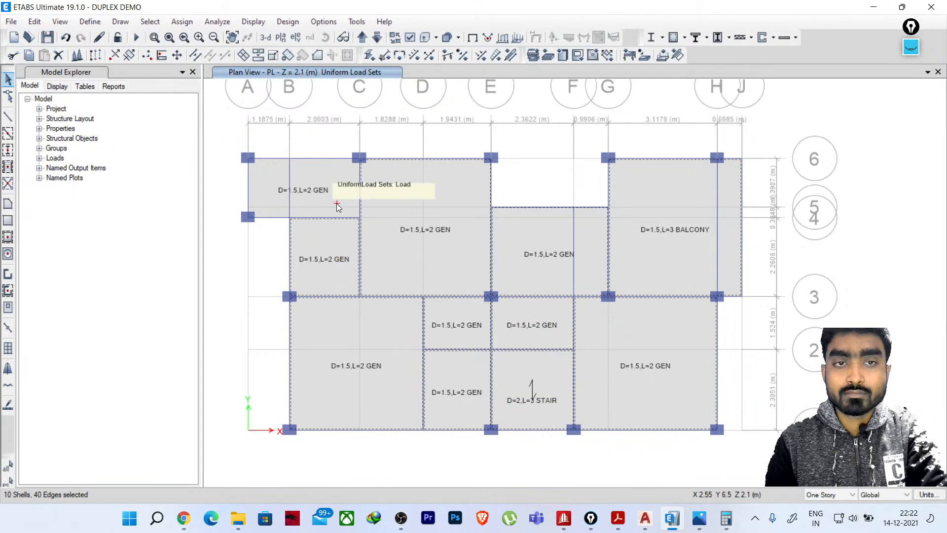
pyautogui.click(279, 197)
pyautogui.press('Delete')
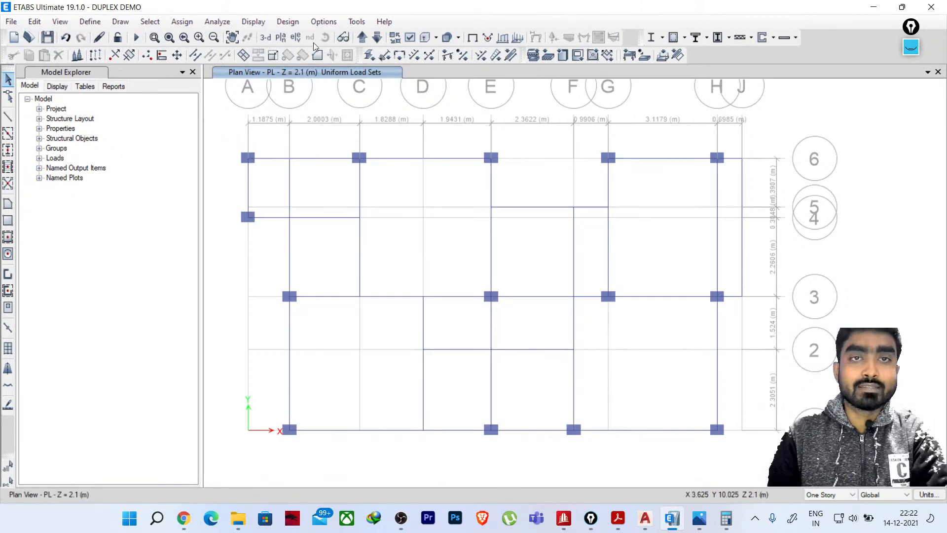
pyautogui.click(265, 38)
pyautogui.moveTo(671, 353); pyautogui.dragTo(593, 343, button='middle')
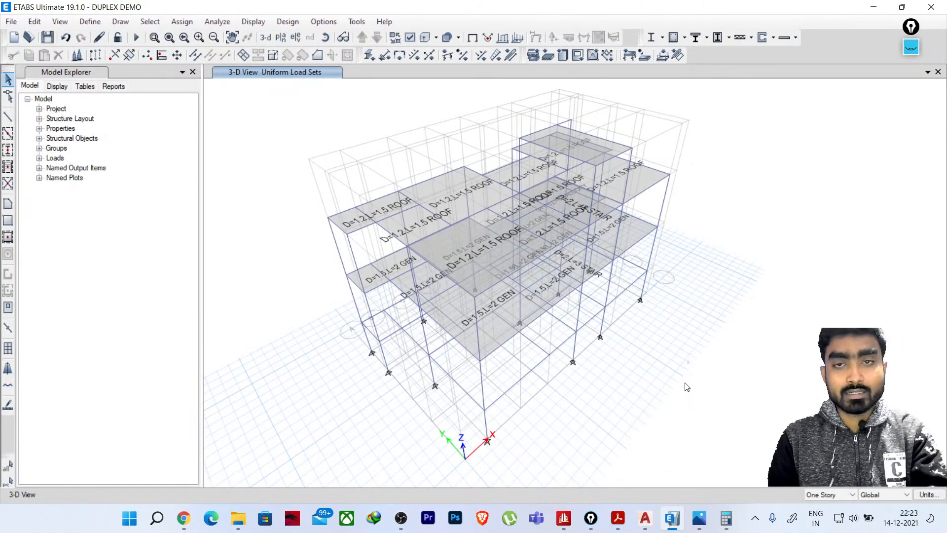
pyautogui.moveTo(688, 386)
pyautogui.keyDown('shift'); pyautogui.mouseDown(button='middle')
pyautogui.moveTo(668, 356)
pyautogui.moveTo(674, 378)
pyautogui.moveTo(651, 357)
pyautogui.moveTo(695, 396)
pyautogui.mouseUp(button='middle'); pyautogui.keyUp('shift')
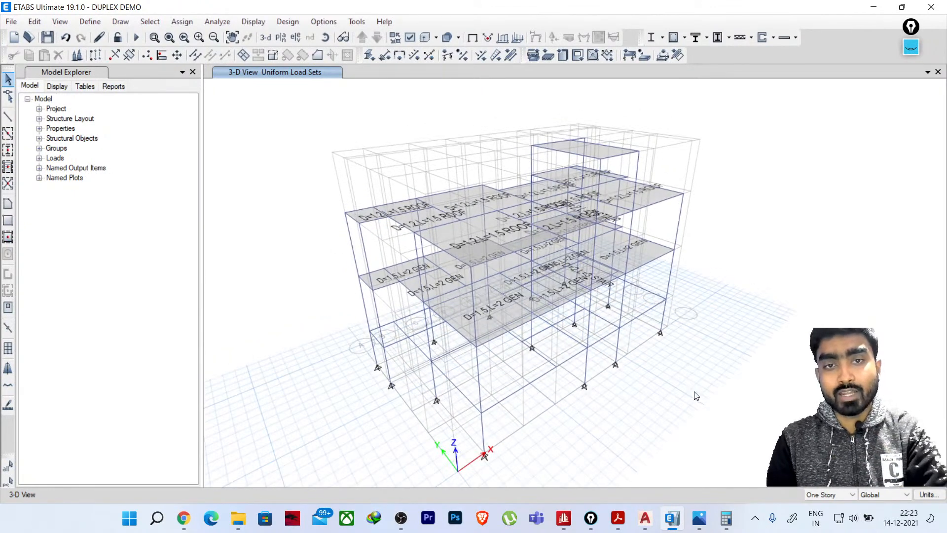
pyautogui.moveTo(745, 373); pyautogui.dragTo(751, 385, button='middle')
pyautogui.moveTo(677, 399); pyautogui.dragTo(679, 374, button='middle')
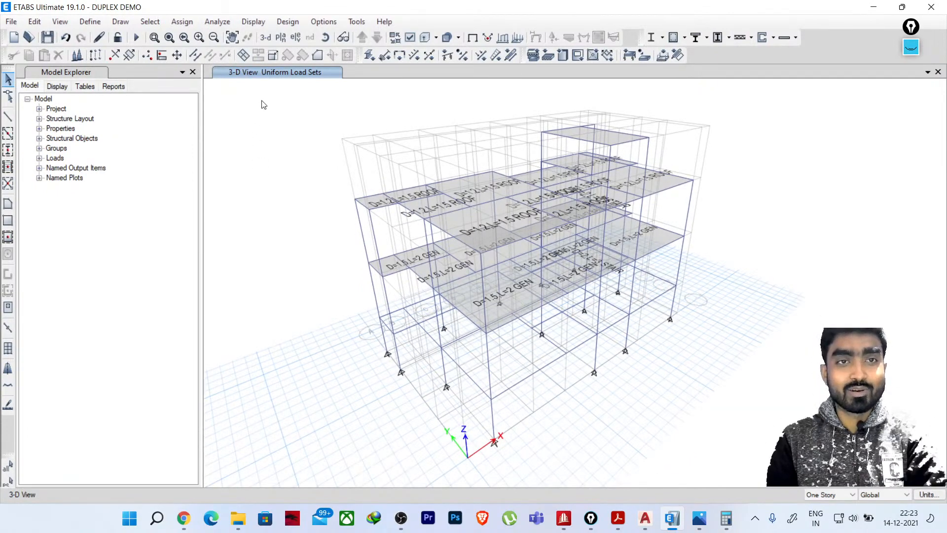
# Assign fixed restraints to all joints on the Base level and show the supports in 3D
pyautogui.click(279, 37)
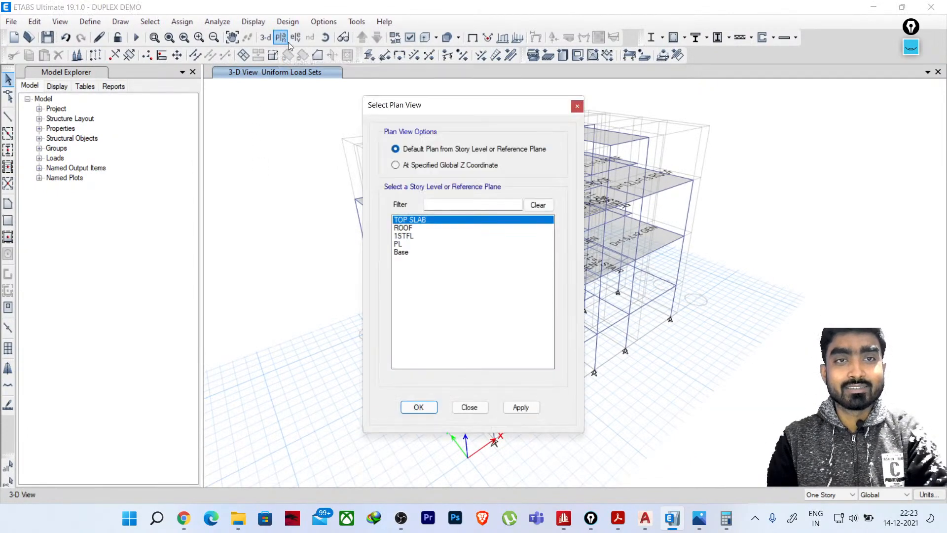
pyautogui.click(401, 252)
pyautogui.click(419, 407)
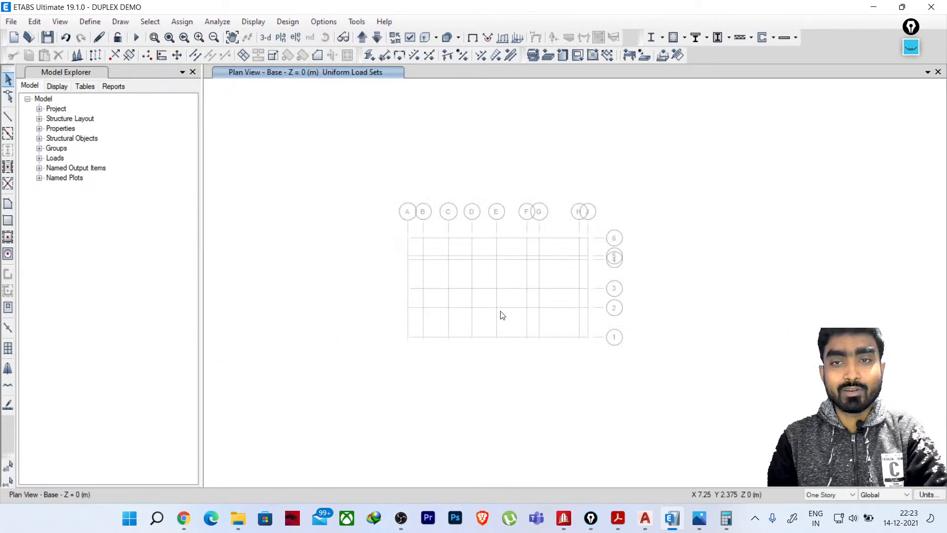
pyautogui.moveTo(343, 192); pyautogui.dragTo(672, 394)
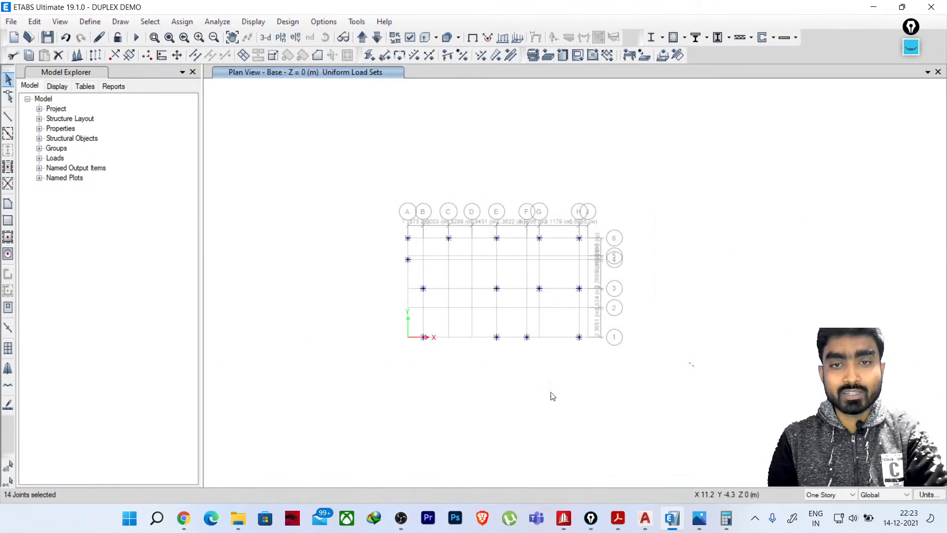
pyautogui.click(182, 22)
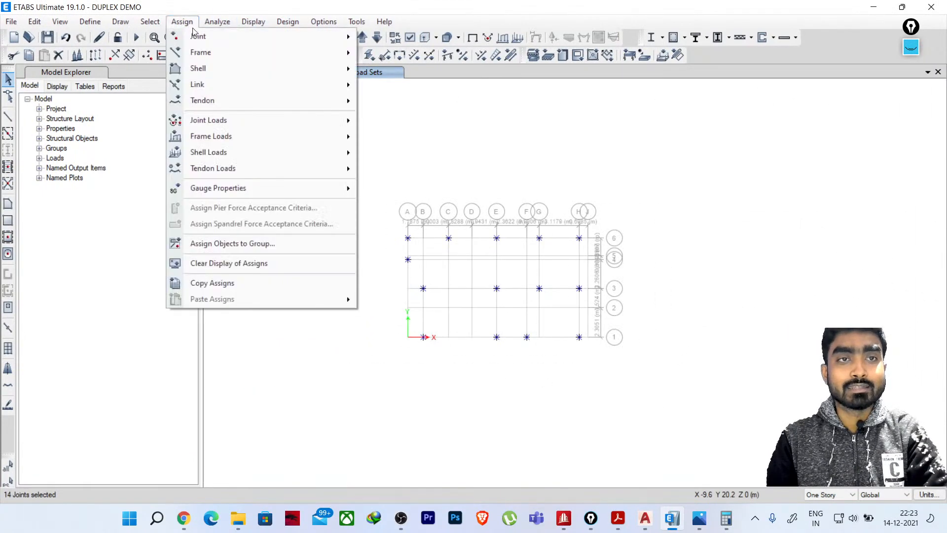
pyautogui.moveTo(218, 36)
pyautogui.click(399, 38)
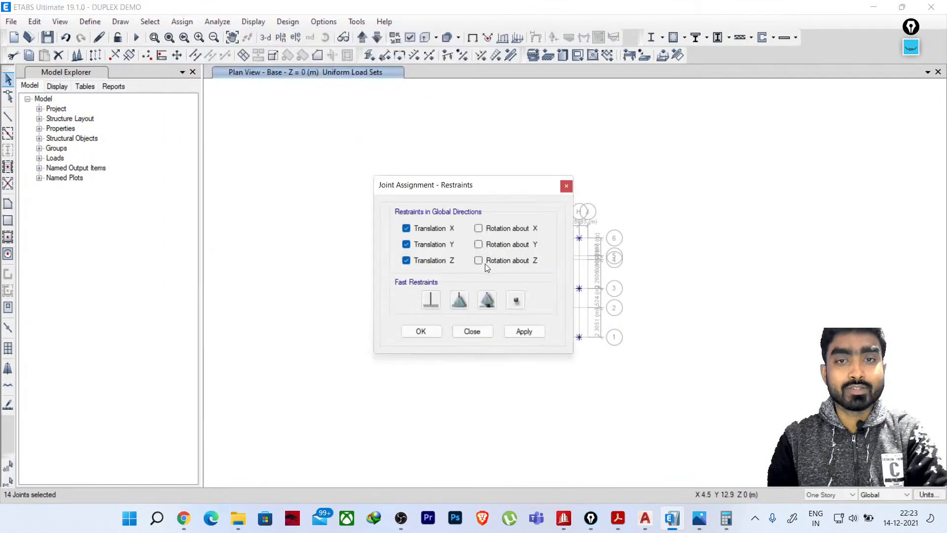
pyautogui.click(430, 300)
pyautogui.click(421, 331)
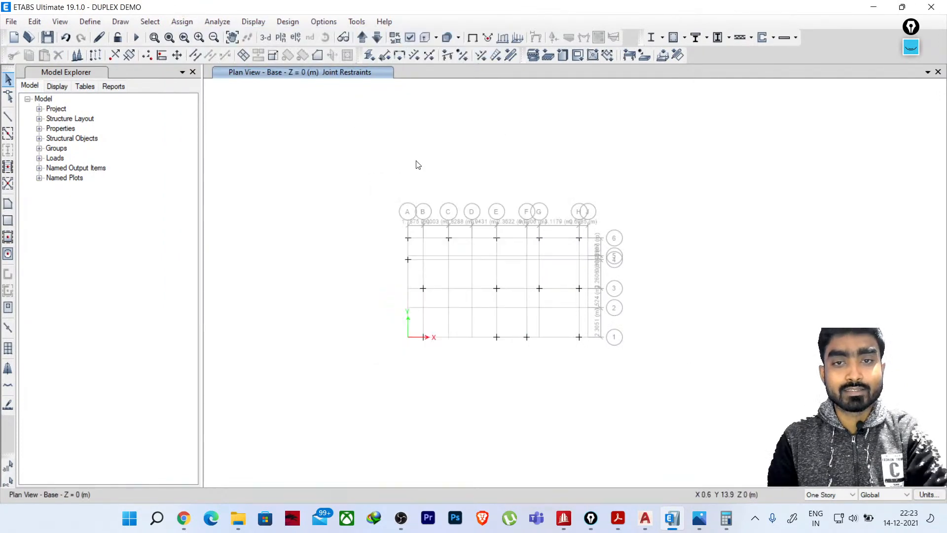
pyautogui.click(266, 38)
pyautogui.moveTo(480, 317); pyautogui.dragTo(651, 352, button='middle')
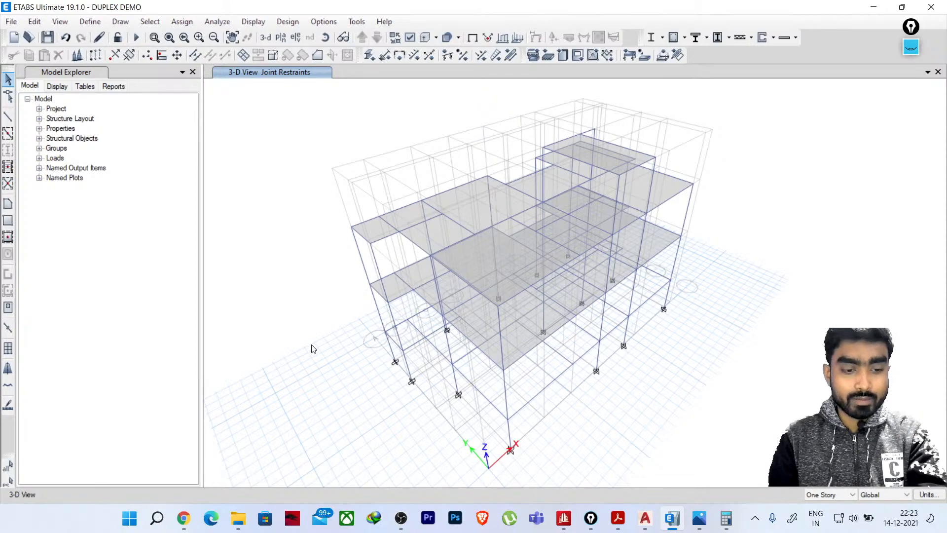
pyautogui.moveTo(311, 349); pyautogui.dragTo(302, 314, button='middle')
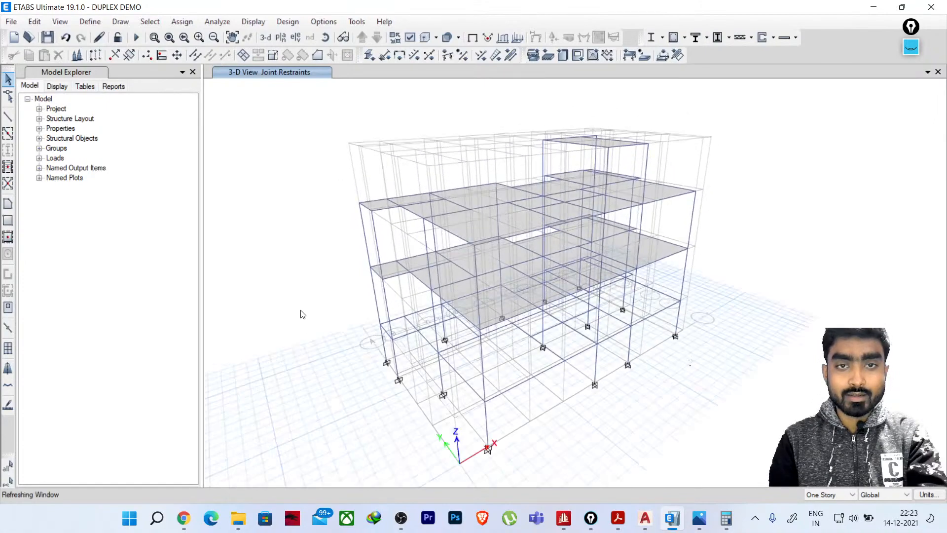
# Switch to AutoCAD and show the 30'X50' Duplex Floor Plan drawing
pyautogui.moveTo(672, 529)
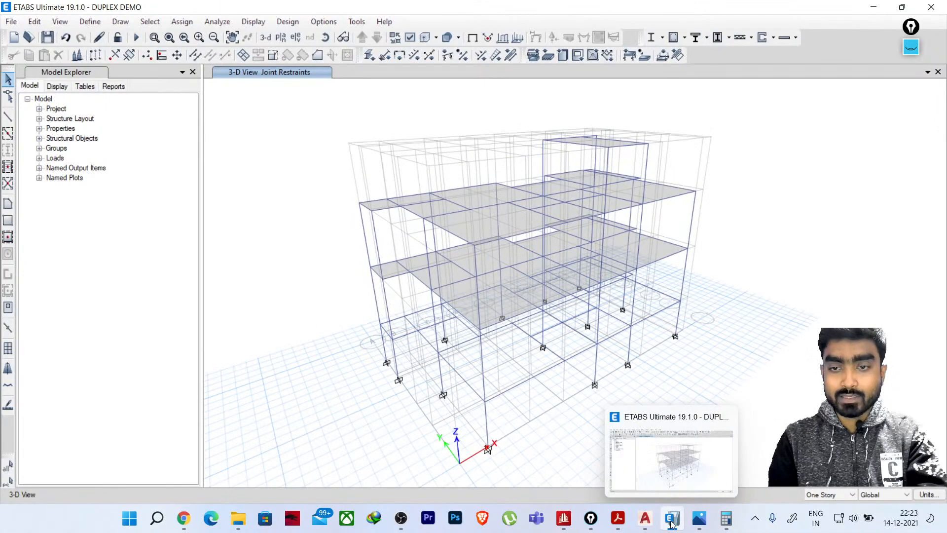
pyautogui.moveTo(645, 522)
pyautogui.click(563, 475)
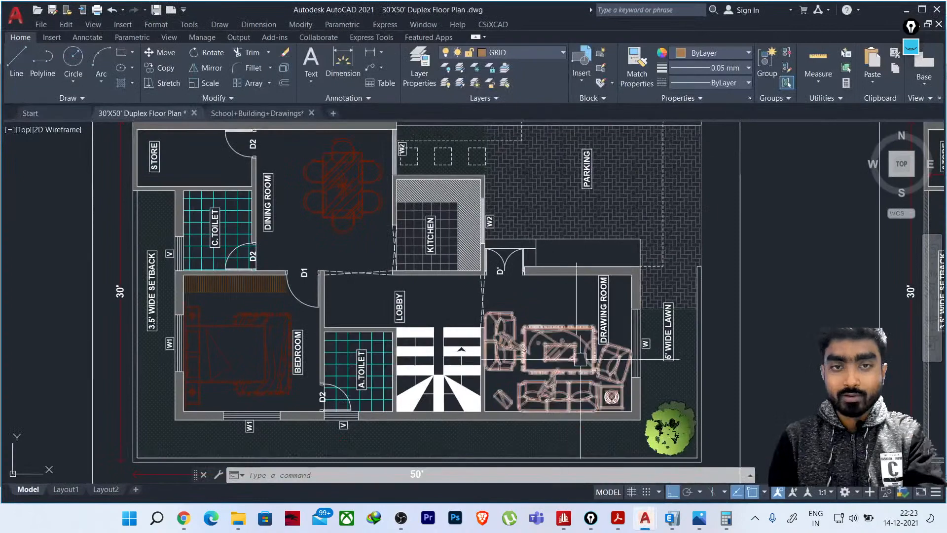
# Zoom out over the floor plans, then switch back to ETABS and orbit the 3D model with its supports
pyautogui.scroll(-5, 591, 331)
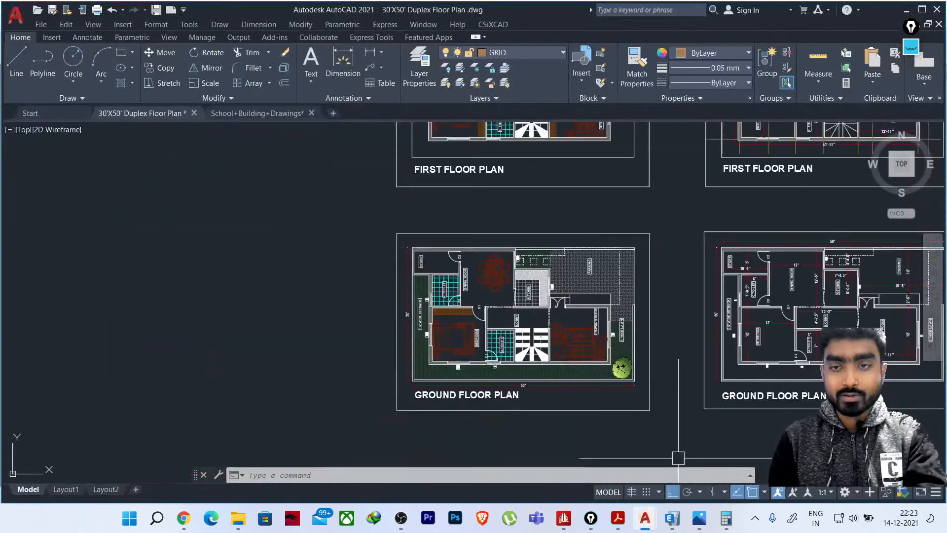
pyautogui.click(700, 519)
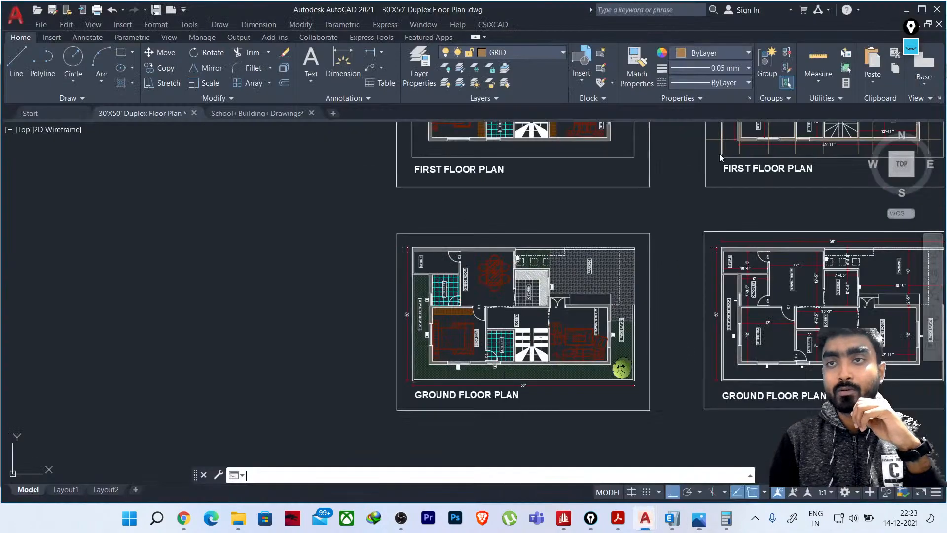
pyautogui.click(877, 9)
pyautogui.click(907, 9)
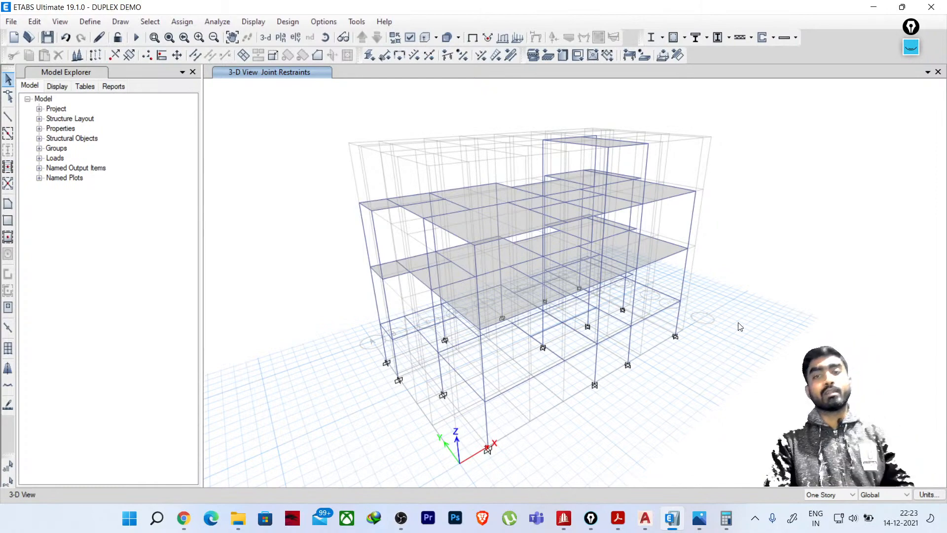
pyautogui.keyDown('shift'); pyautogui.moveTo(762, 265); pyautogui.dragTo(747, 291, button='middle'); pyautogui.keyUp('shift')
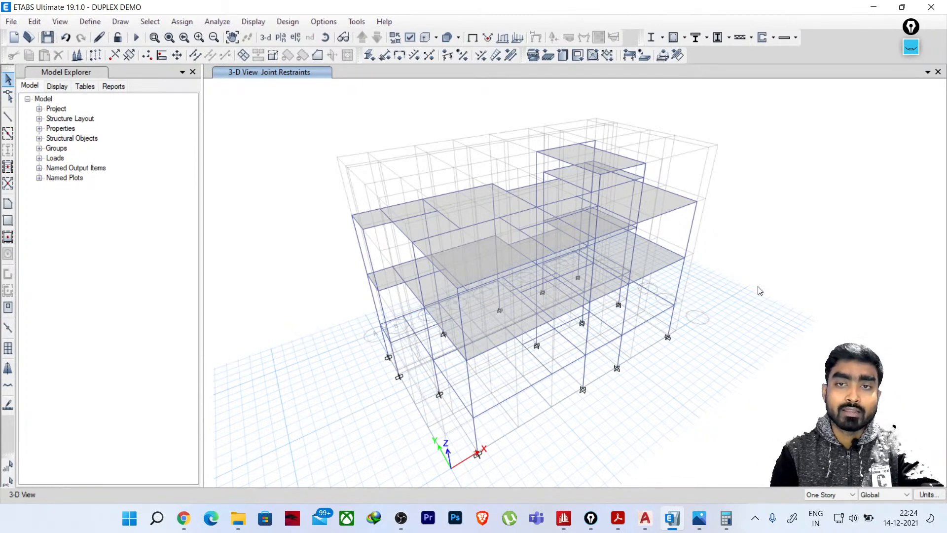
# Show the building in the ray-traced rendered view, inspect it from several sides, and close the rendering
pyautogui.click(59, 21)
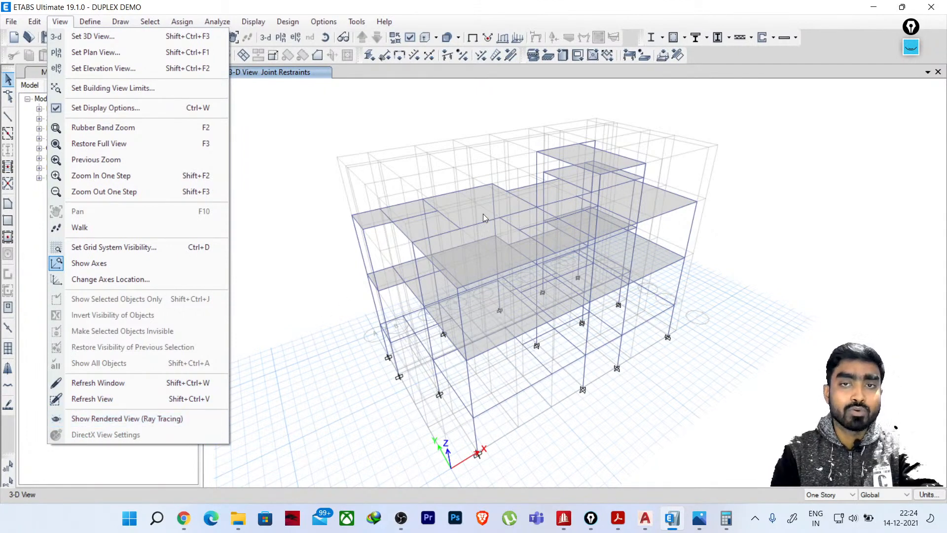
pyautogui.click(788, 217)
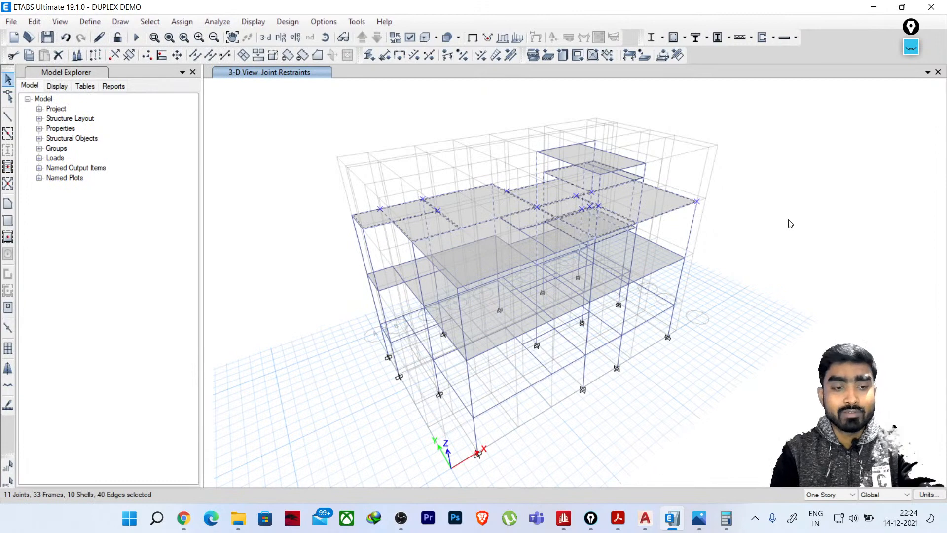
pyautogui.press('Escape')
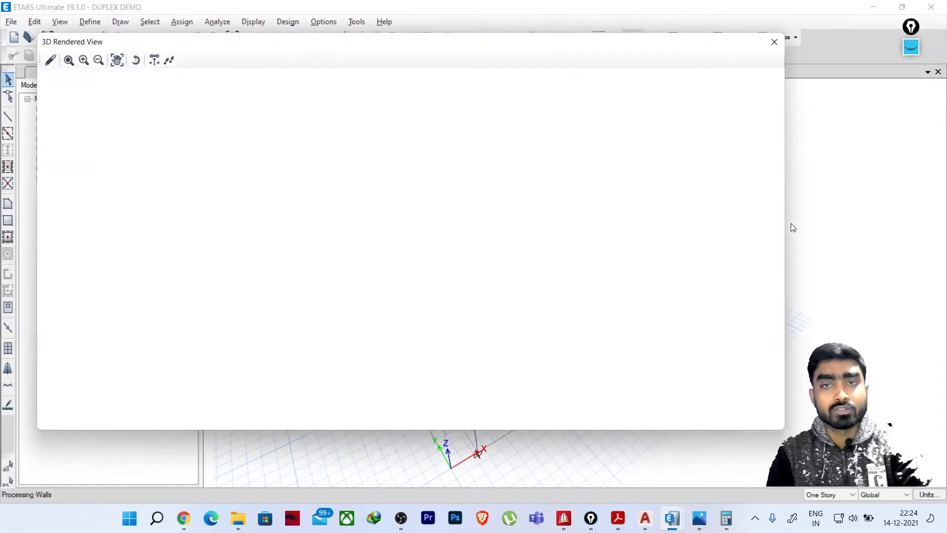
pyautogui.scroll(4, 556, 164)
pyautogui.moveTo(557, 165); pyautogui.dragTo(236, 251)
pyautogui.moveTo(558, 246); pyautogui.dragTo(105, 258)
pyautogui.scroll(-4, 344, 189)
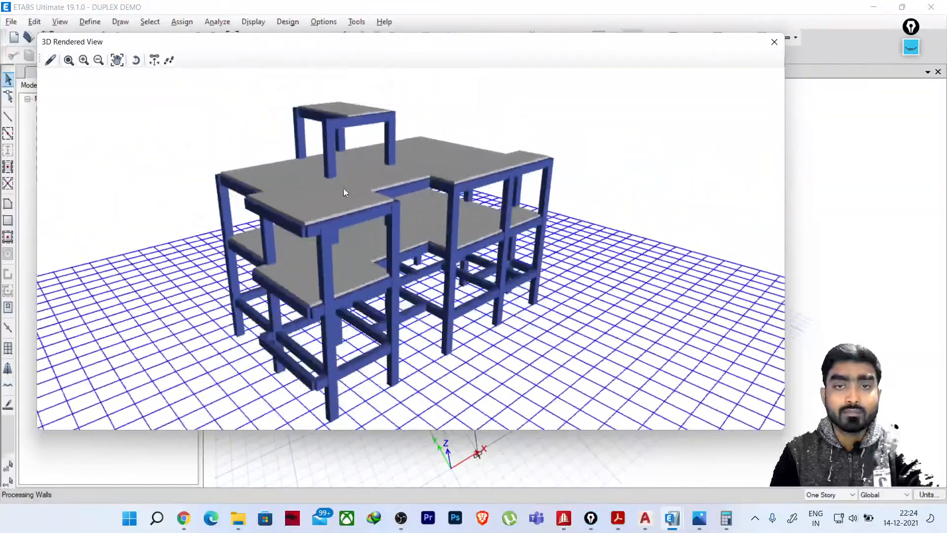
pyautogui.moveTo(380, 303); pyautogui.dragTo(737, 371)
pyautogui.scroll(2, 430, 265)
pyautogui.click(774, 41)
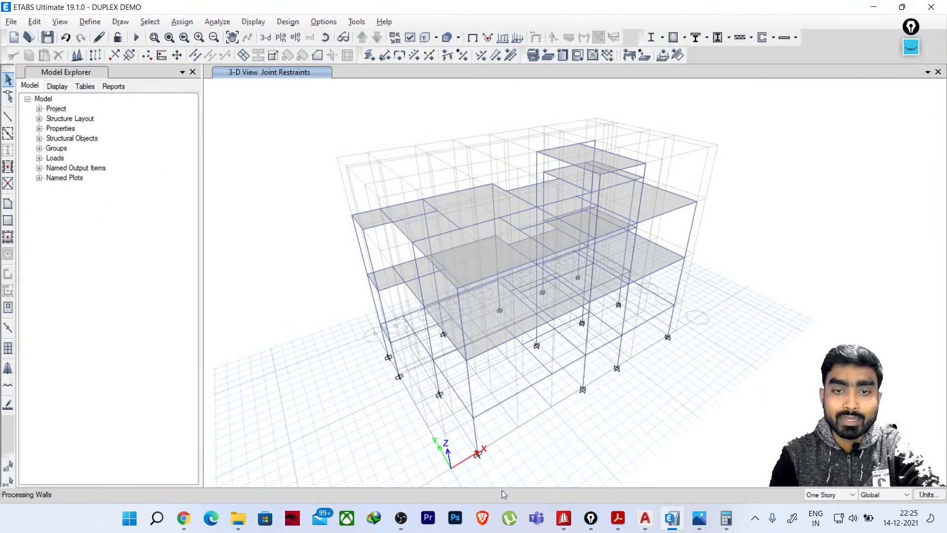
# Switch to AutoCAD and examine the dimensioned ground and first floor plans, including the first floor balcony
pyautogui.moveTo(644, 518)
pyautogui.click(566, 477)
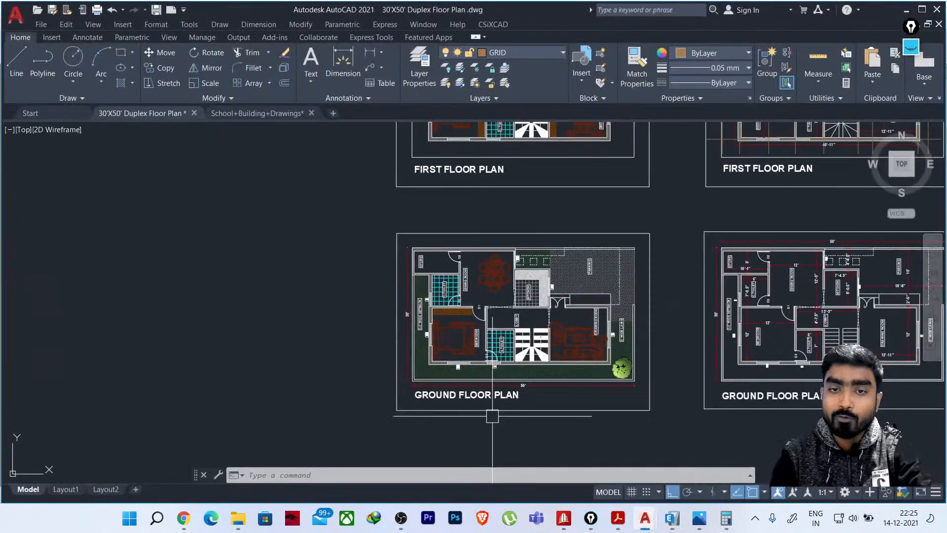
pyautogui.moveTo(687, 370); pyautogui.dragTo(370, 364, button='middle')
pyautogui.moveTo(576, 314); pyautogui.dragTo(507, 393, button='middle')
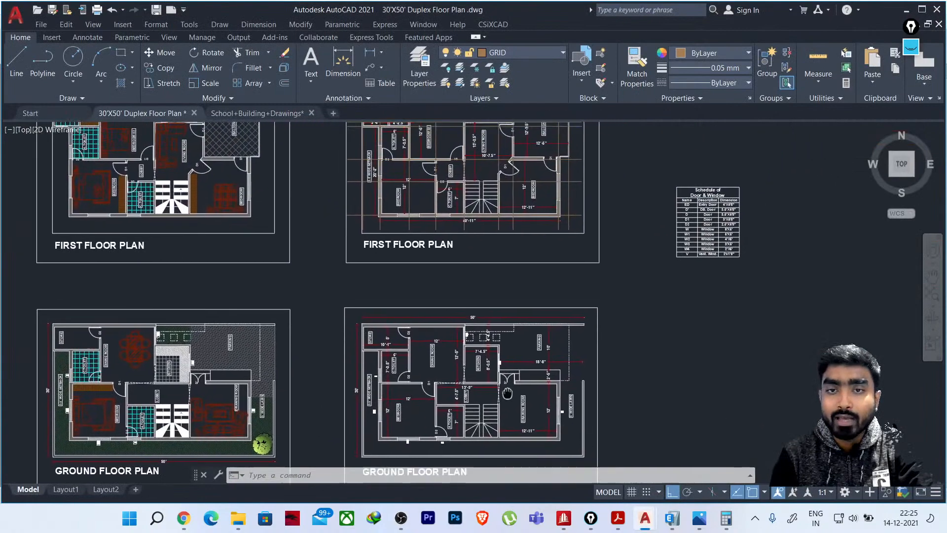
pyautogui.moveTo(565, 220); pyautogui.dragTo(563, 300, button='middle')
pyautogui.scroll(2, 568, 222)
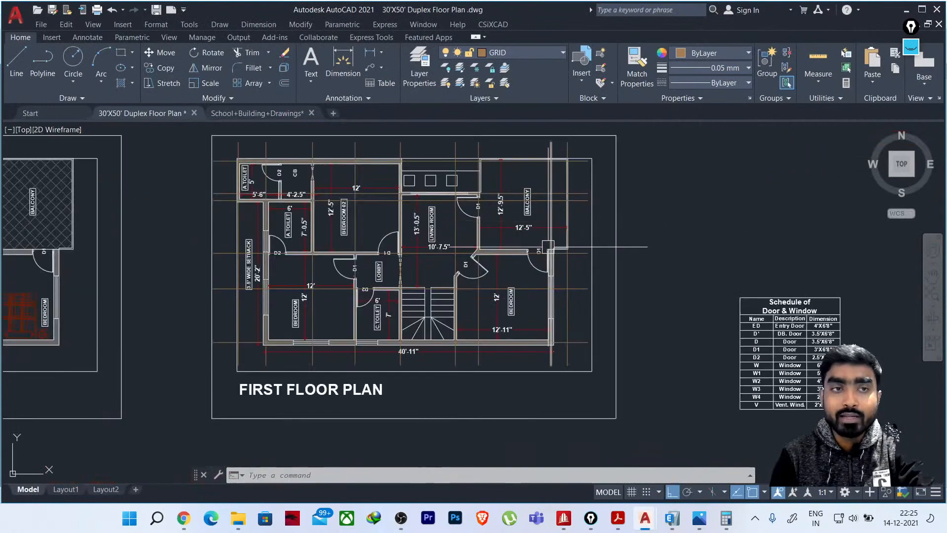
pyautogui.scroll(-2, 567, 237)
# Switch back to ETABS and, in the PL plan, delete the beam on grid J and the two short beams between grids H and J
pyautogui.click(906, 10)
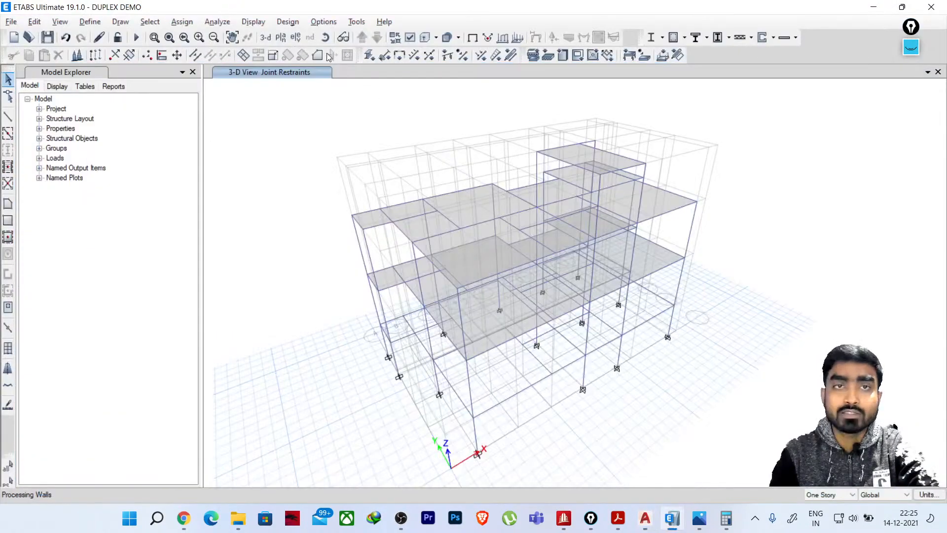
pyautogui.click(281, 37)
pyautogui.click(402, 252)
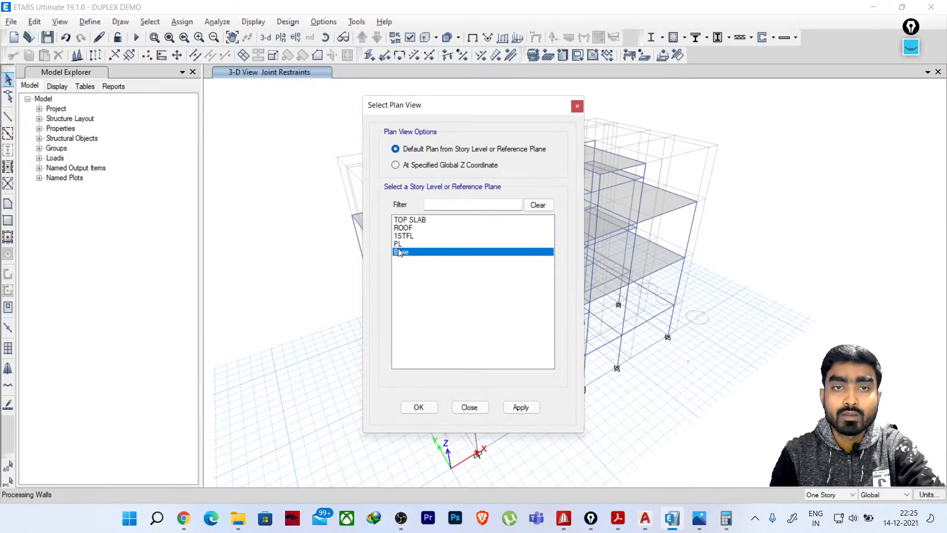
pyautogui.click(398, 244)
pyautogui.click(419, 408)
pyautogui.moveTo(736, 306); pyautogui.dragTo(611, 313, button='middle')
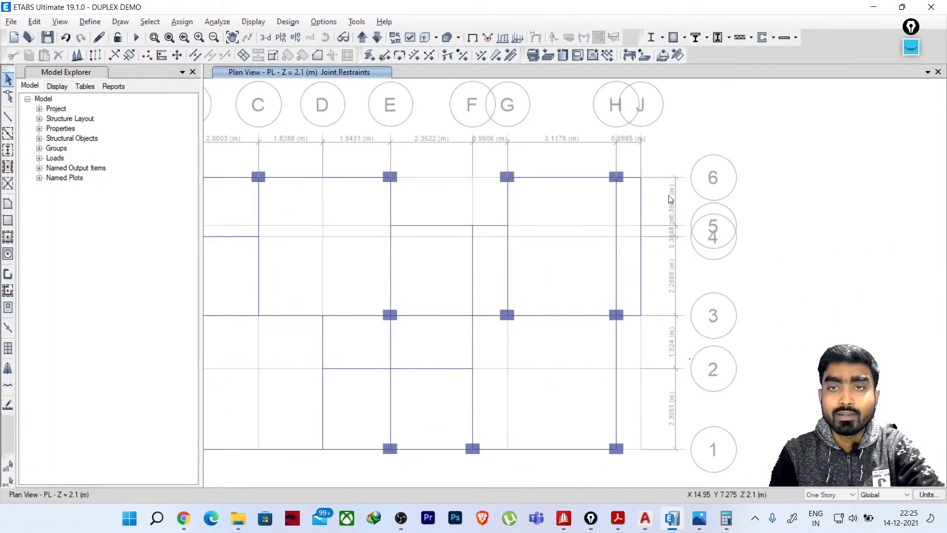
pyautogui.moveTo(659, 154)
pyautogui.mouseDown()
pyautogui.moveTo(627, 245)
pyautogui.moveTo(630, 330)
pyautogui.mouseUp()
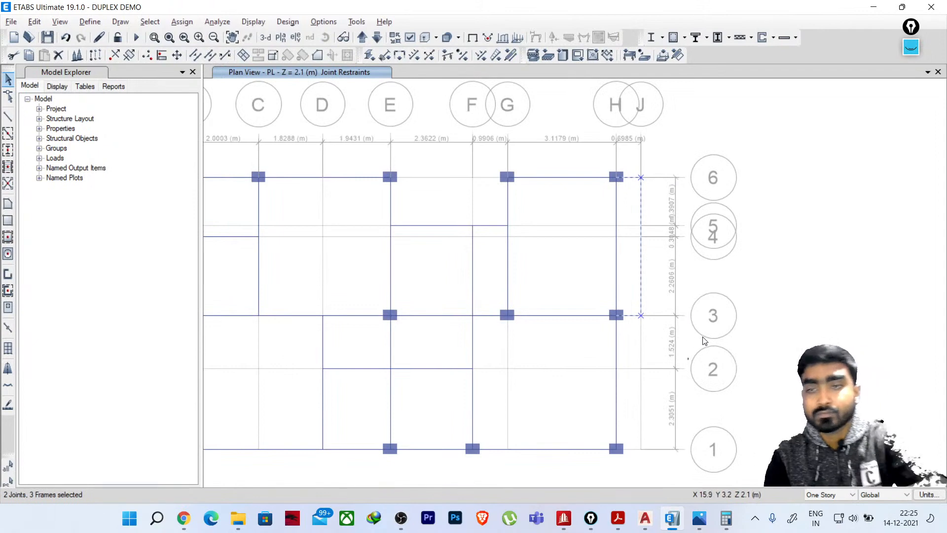
pyautogui.press('Delete')
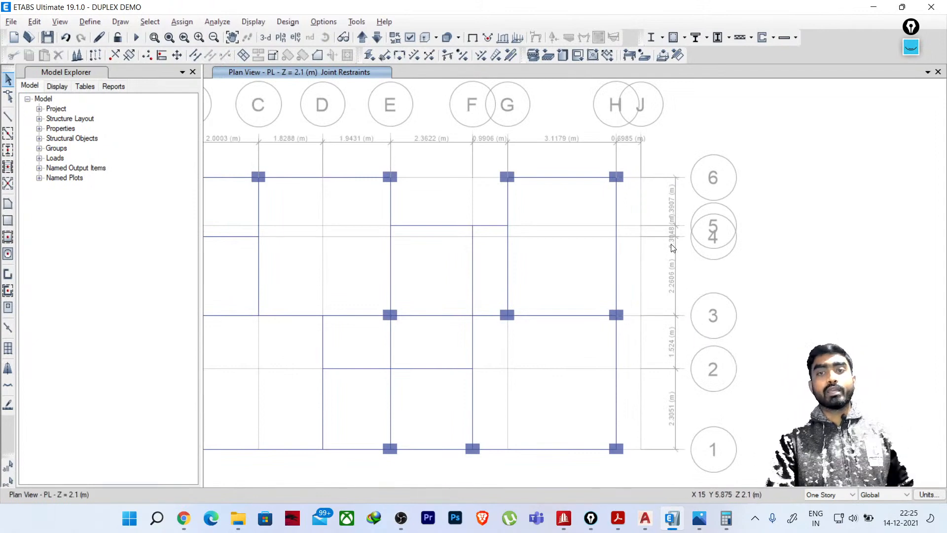
pyautogui.moveTo(630, 251); pyautogui.dragTo(696, 250, button='middle')
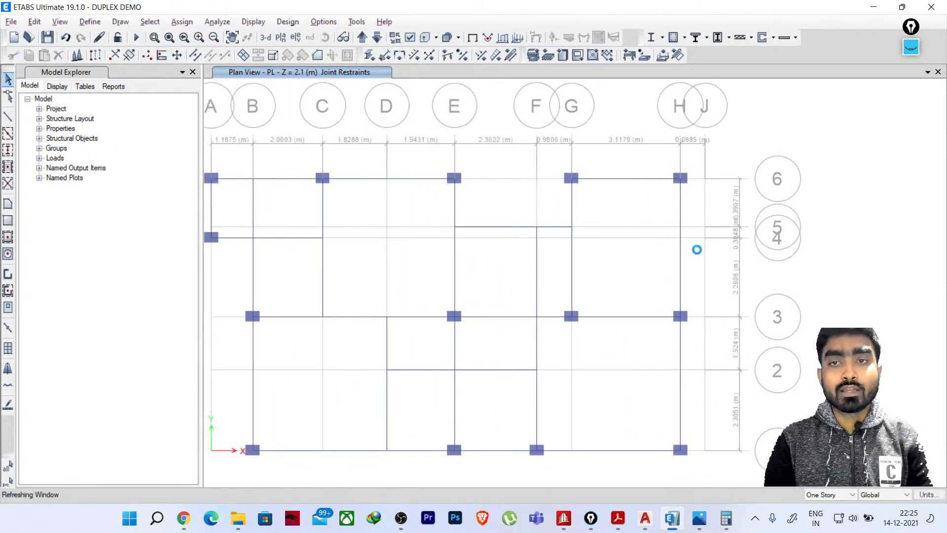
pyautogui.moveTo(413, 268); pyautogui.dragTo(445, 222, button='middle')
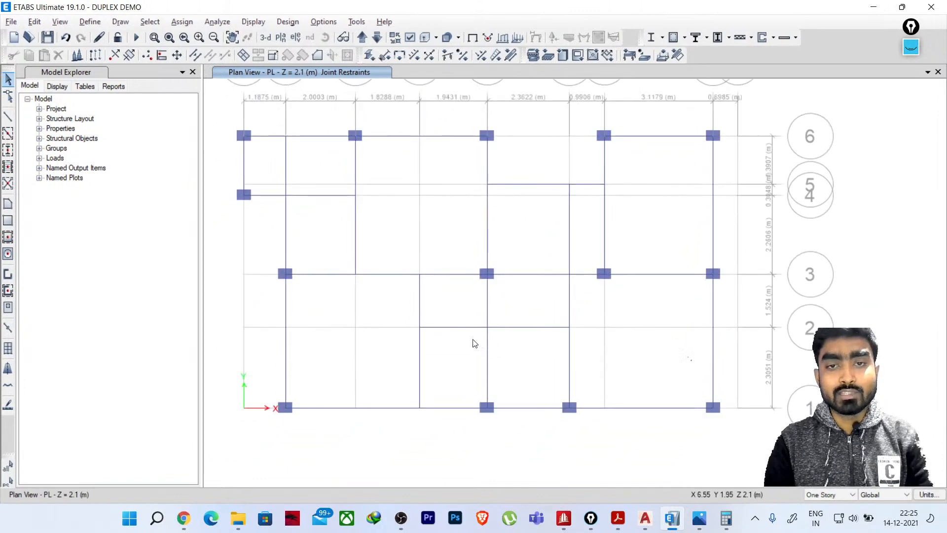
pyautogui.click(458, 328)
pyautogui.click(459, 332)
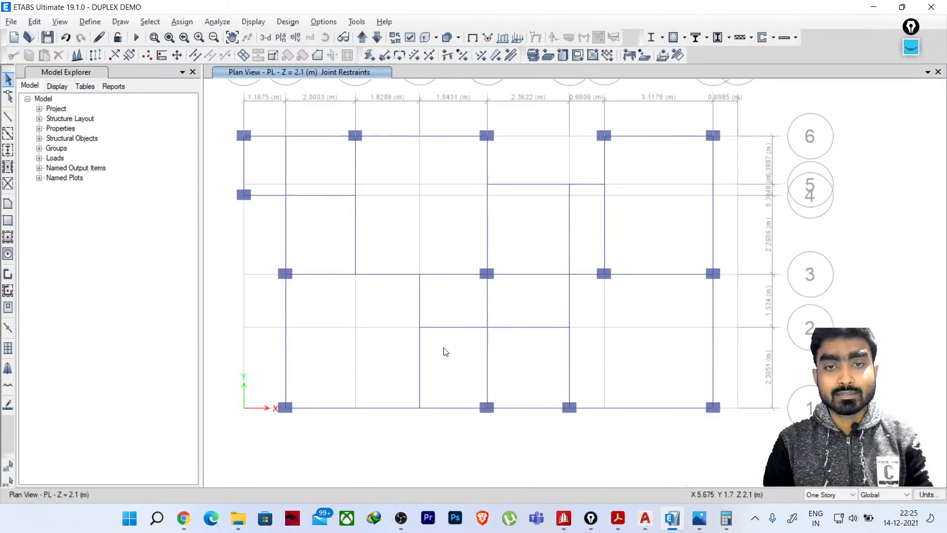
pyautogui.click(369, 56)
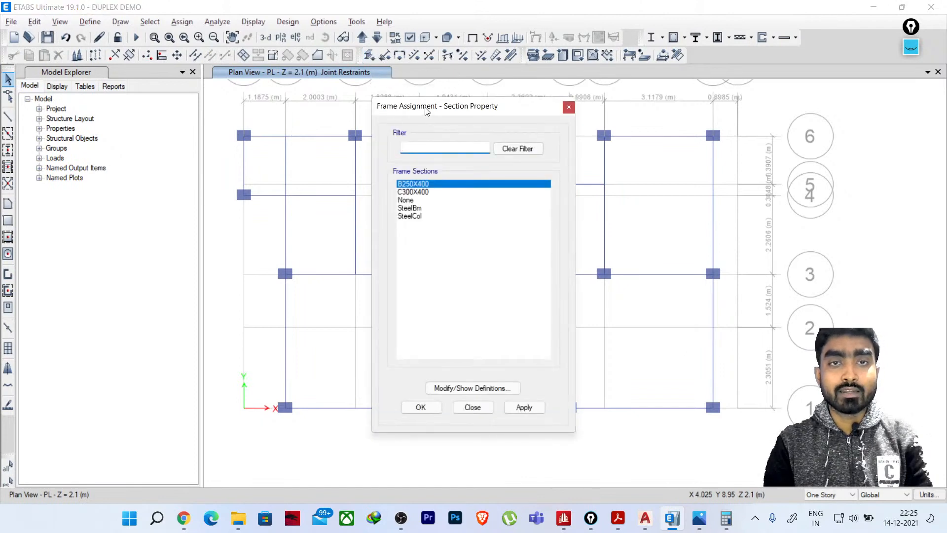
pyautogui.moveTo(426, 111); pyautogui.dragTo(113, 95)
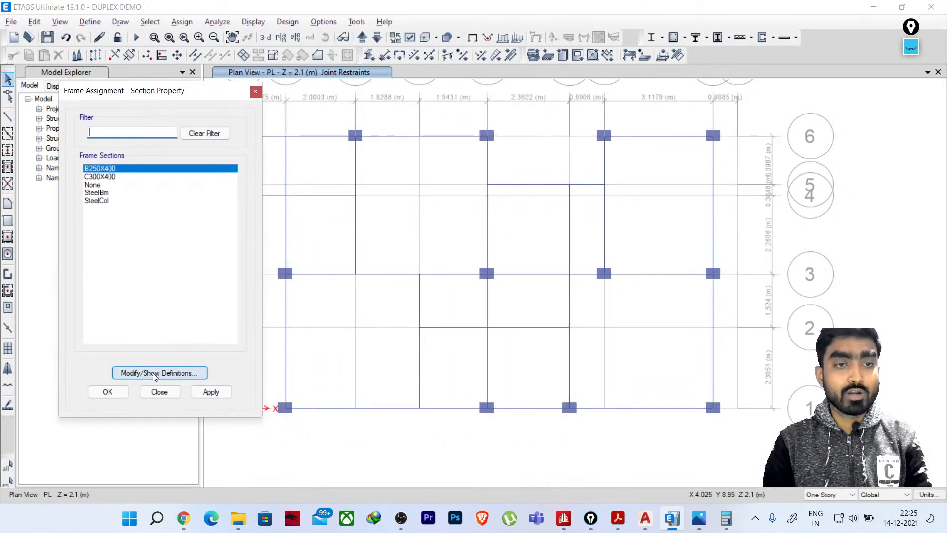
pyautogui.click(159, 392)
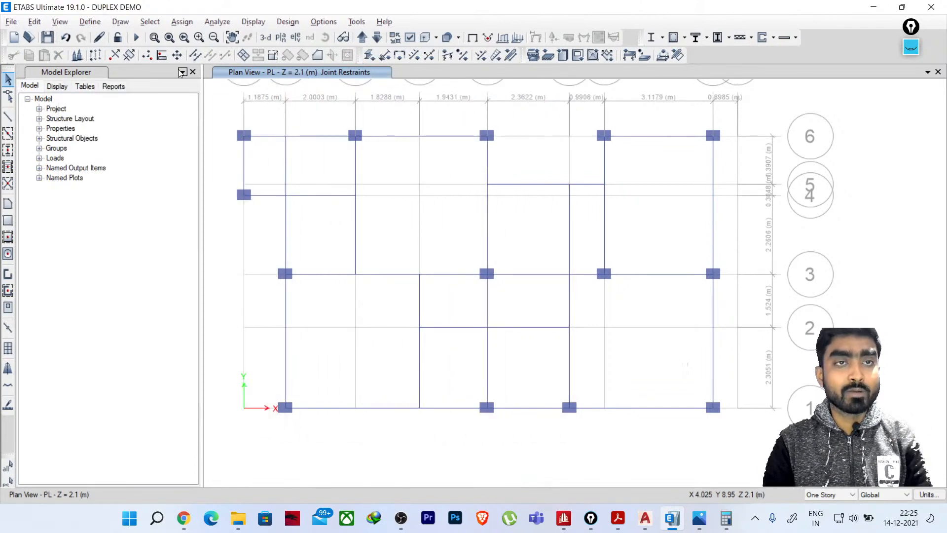
# Add a copy of the B250X400 frame section named B150X300, with a width of 150 mm and a depth of 300 mm
pyautogui.click(89, 22)
pyautogui.moveTo(207, 56)
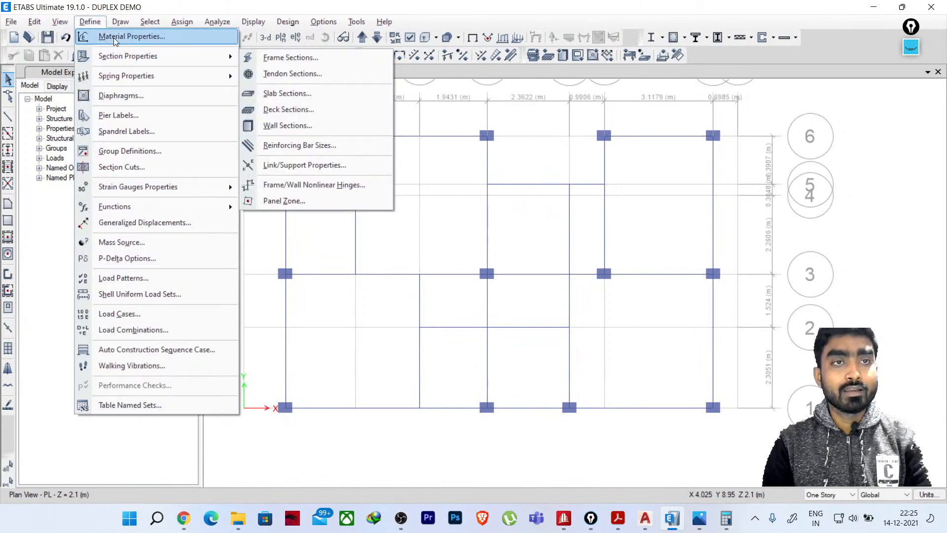
pyautogui.click(292, 57)
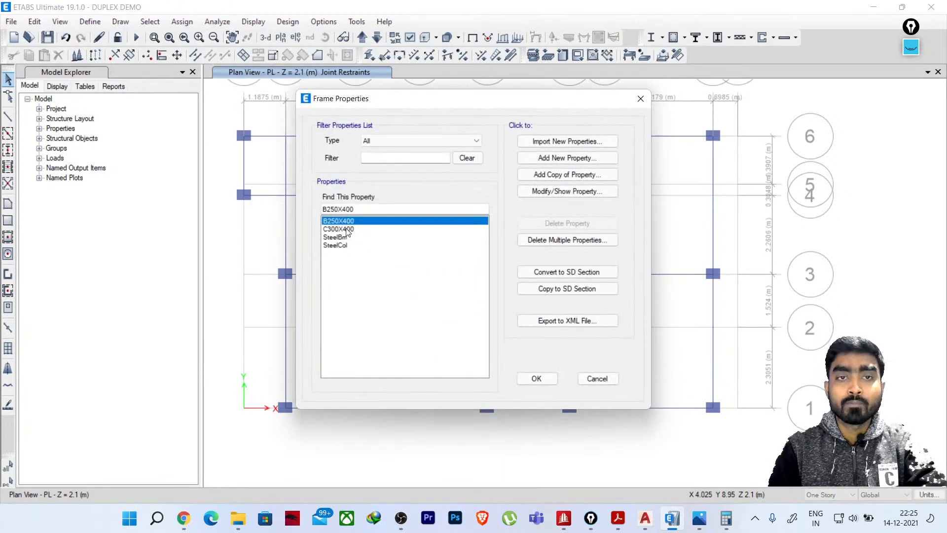
pyautogui.click(557, 175)
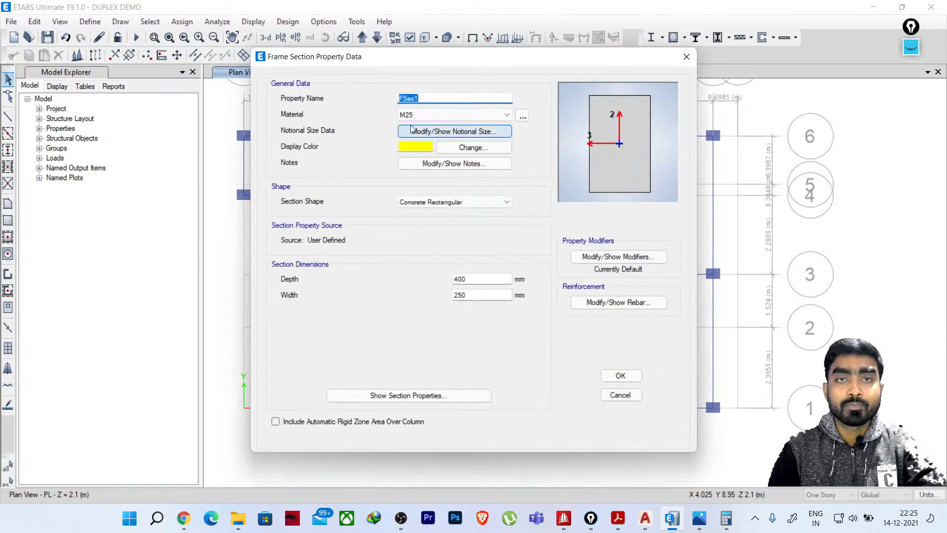
pyautogui.click(417, 99)
pyautogui.doubleClick(420, 97)
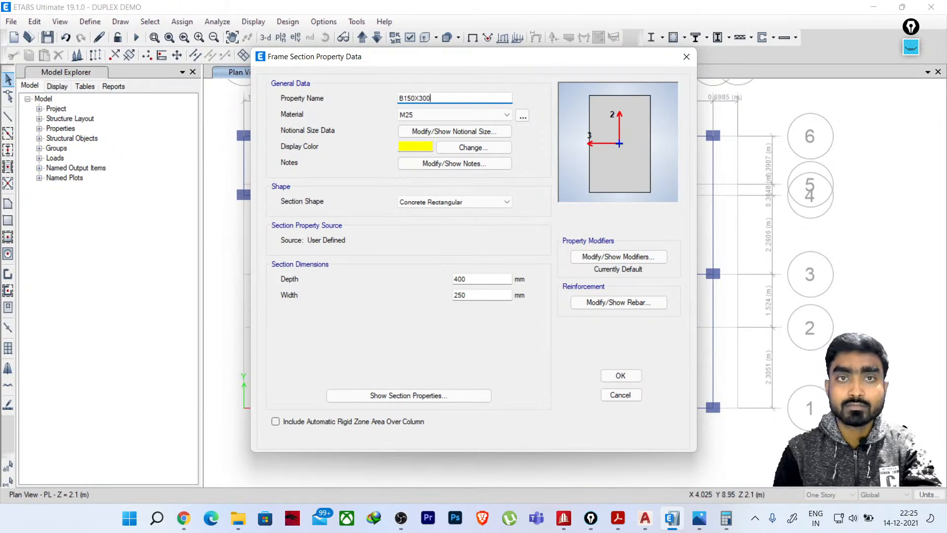
pyautogui.click(477, 300)
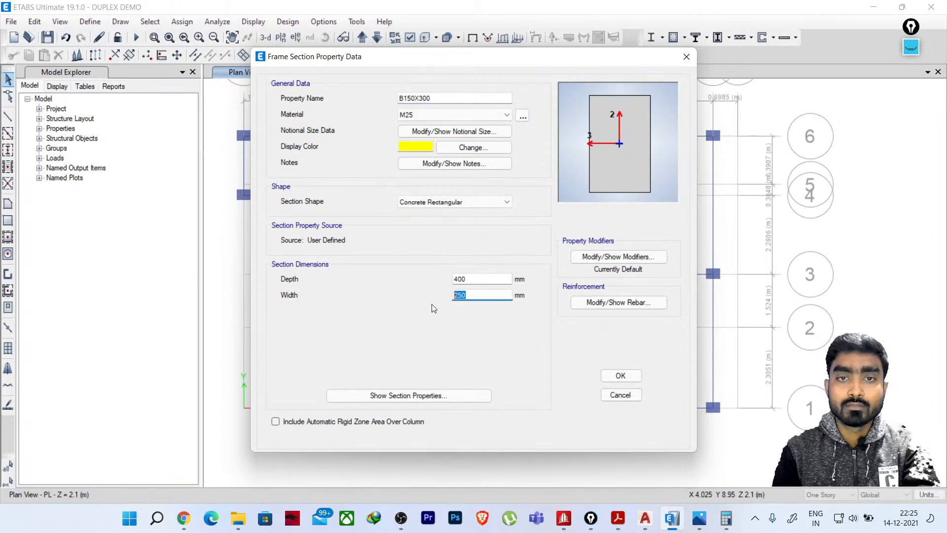
pyautogui.write('1')
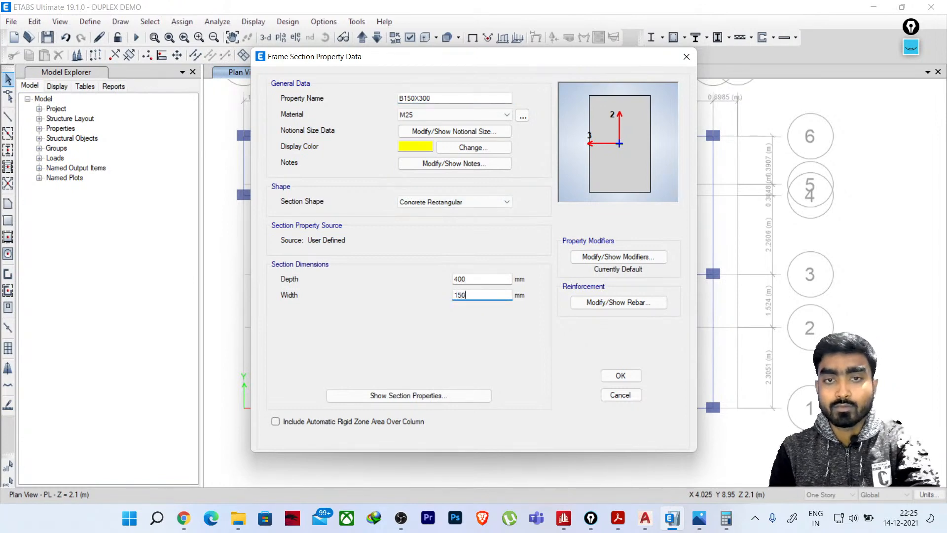
pyautogui.moveTo(473, 280); pyautogui.dragTo(448, 283)
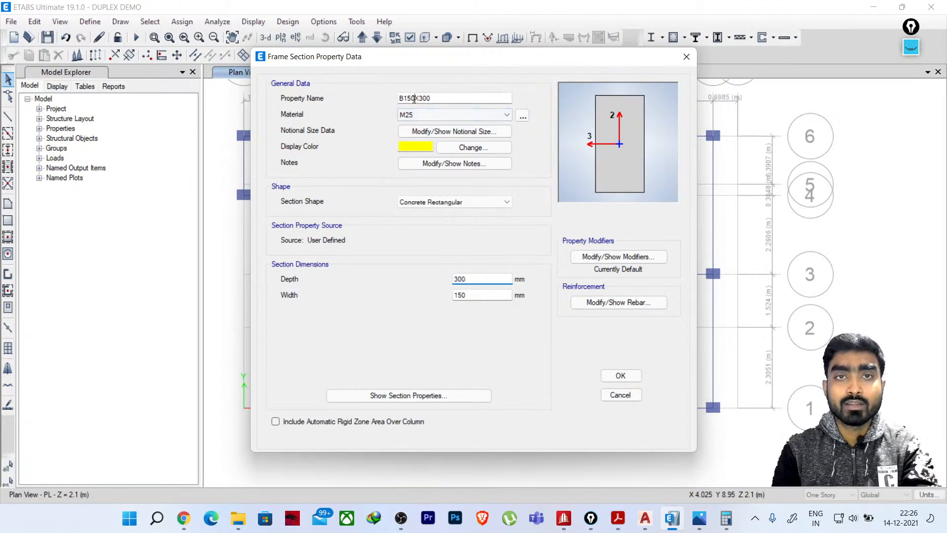
# Redefine the new beam section as B200X350 with a width of 200 mm and a depth of 350 mm, and accept the frame properties
pyautogui.moveTo(416, 98); pyautogui.dragTo(404, 99)
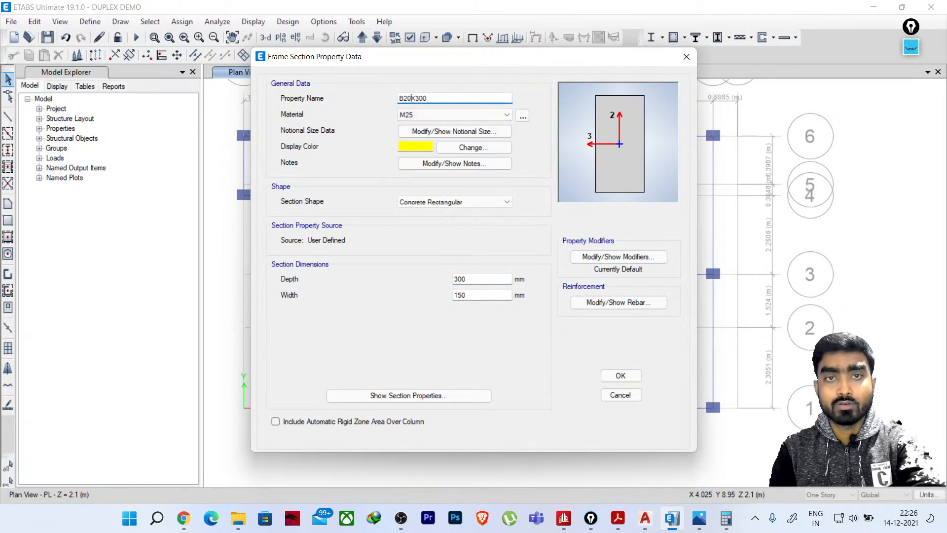
pyautogui.moveTo(470, 295); pyautogui.dragTo(437, 300)
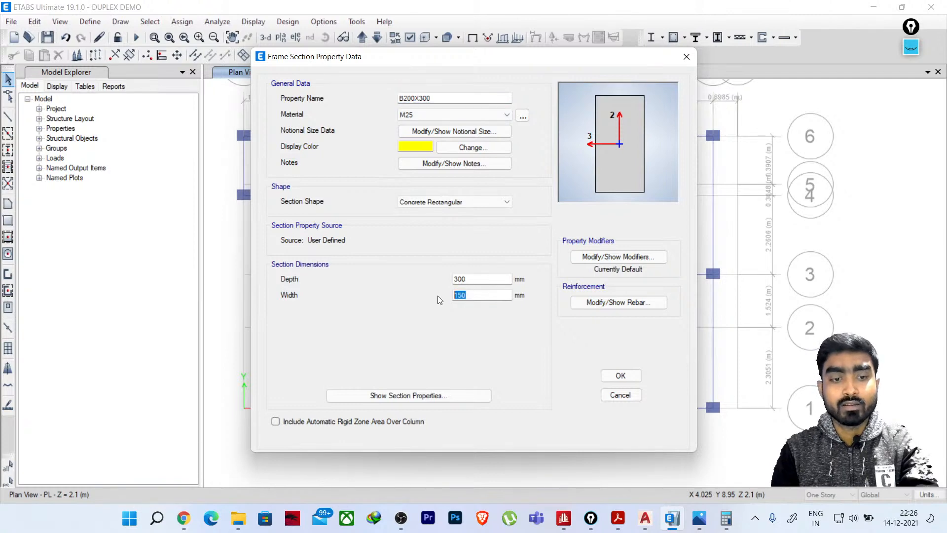
pyautogui.write('200')
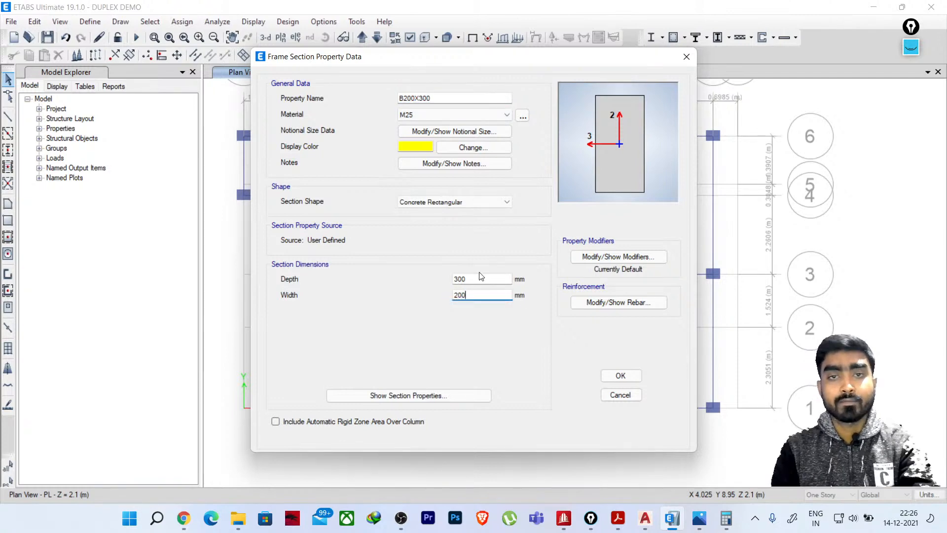
pyautogui.click(481, 279)
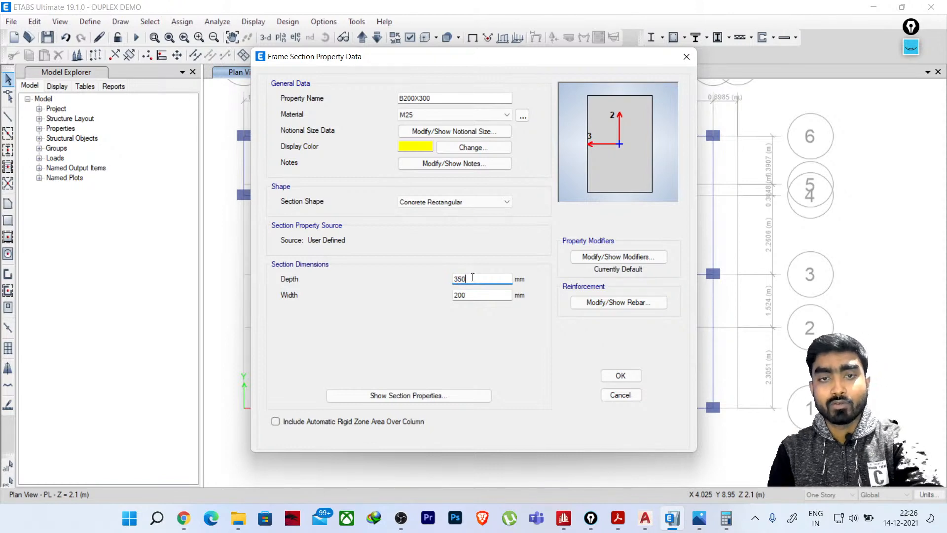
pyautogui.click(427, 98)
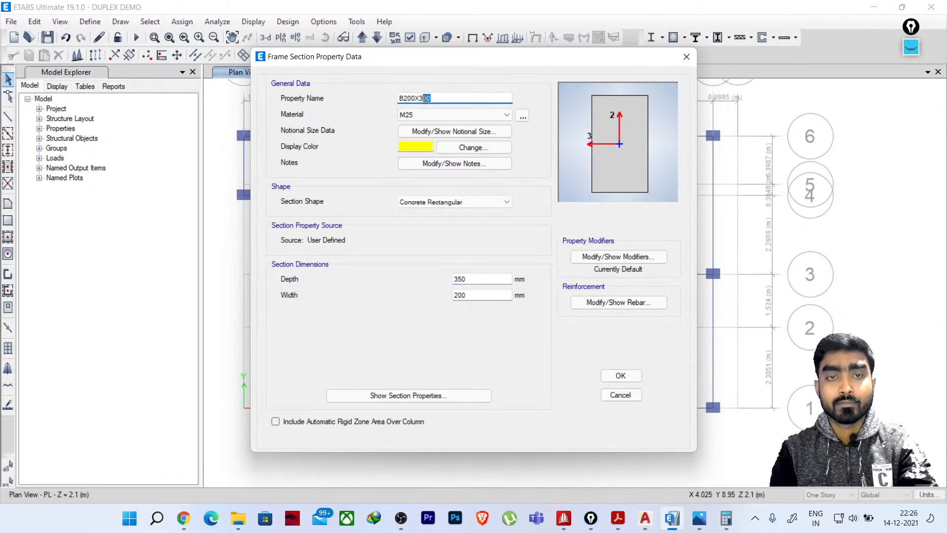
pyautogui.click(478, 295)
pyautogui.click(475, 280)
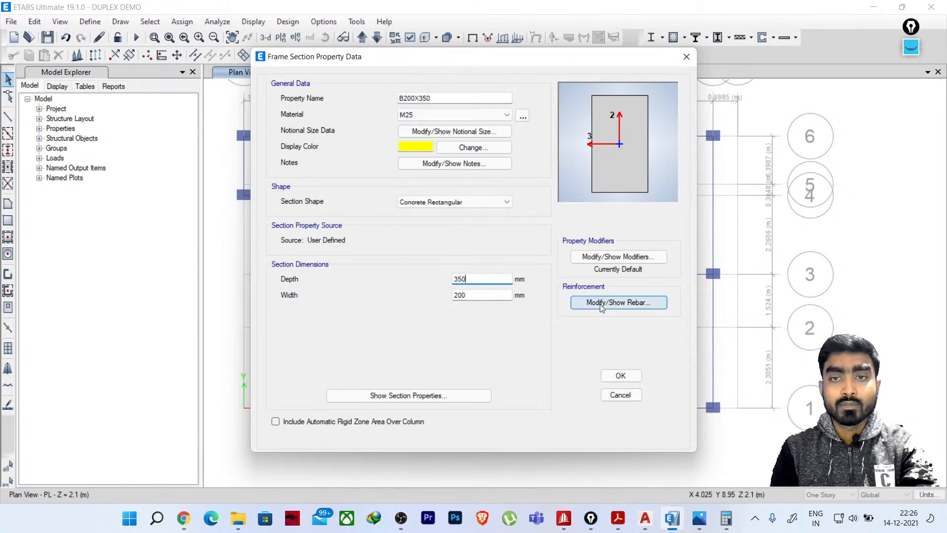
pyautogui.click(614, 380)
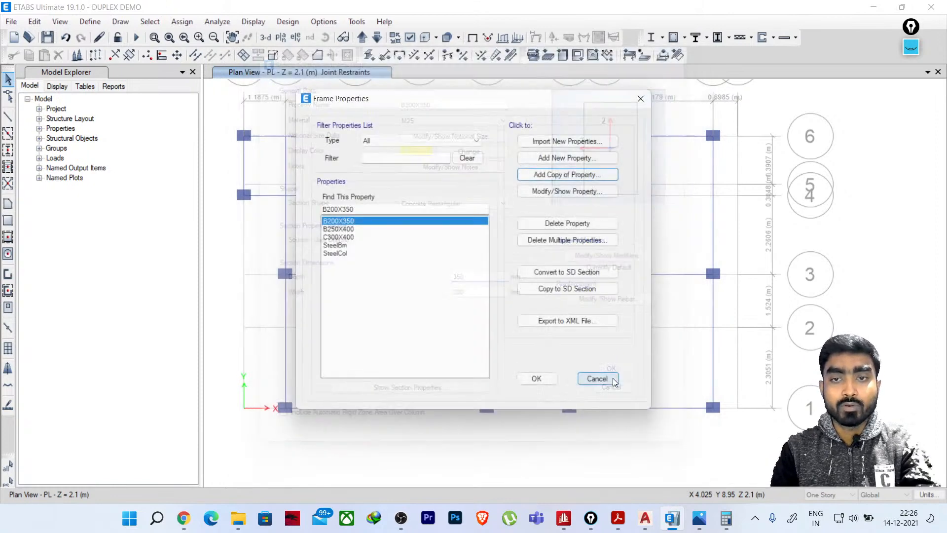
pyautogui.click(537, 379)
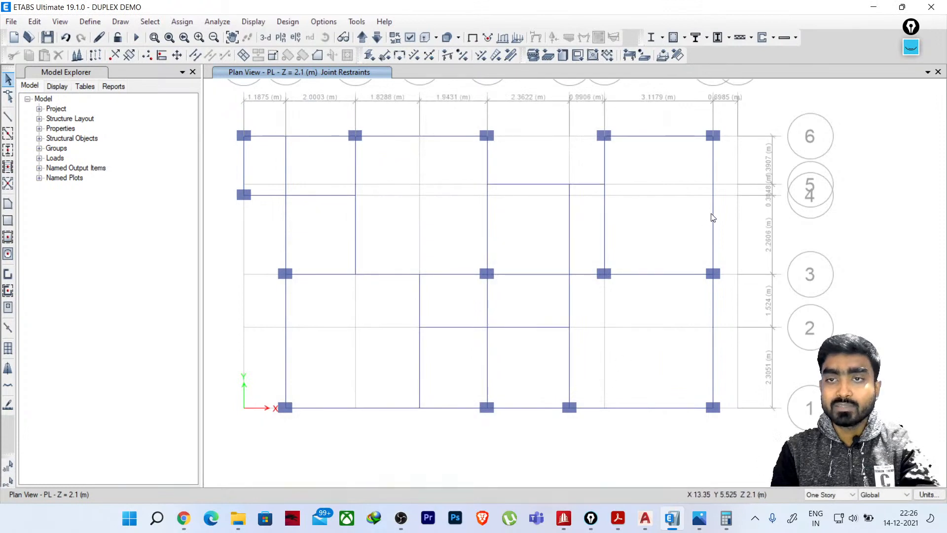
# Assign section B200X350 to the short beam between grids 4 and 6 on the second vertical grid line and to the western beam on grid 2
pyautogui.click(286, 176)
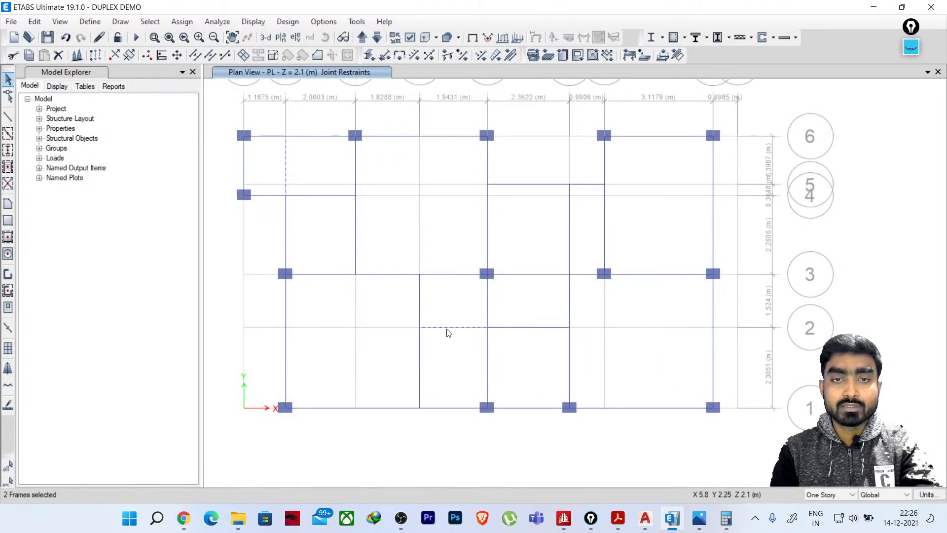
pyautogui.click(289, 172)
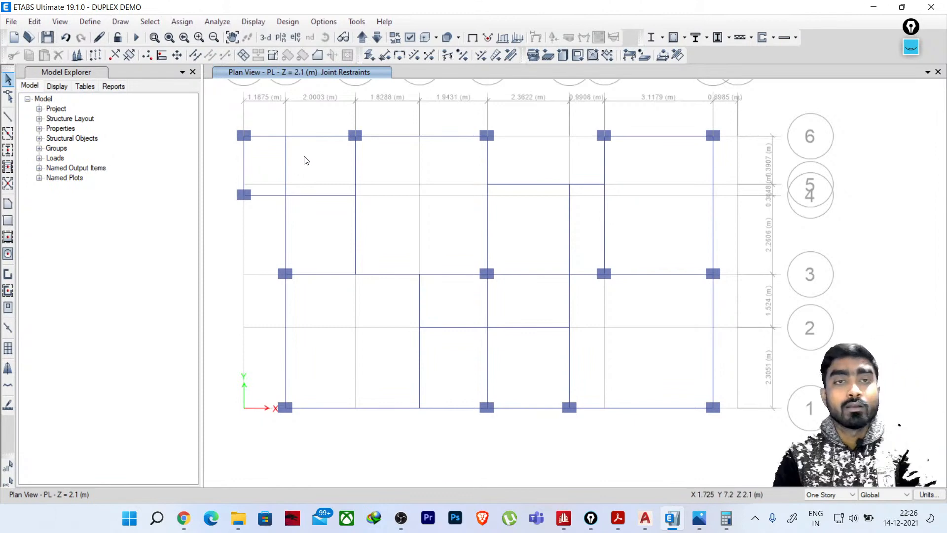
pyautogui.click(458, 331)
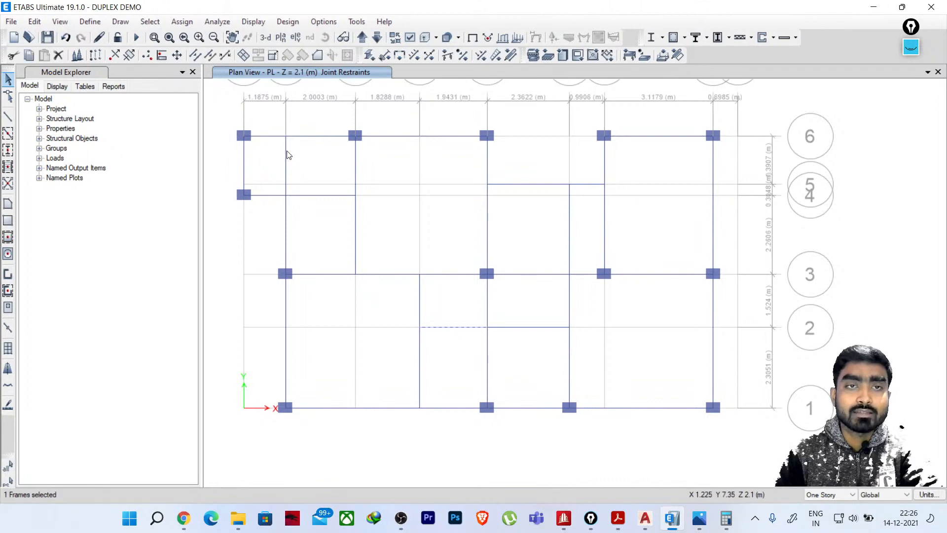
pyautogui.click(369, 55)
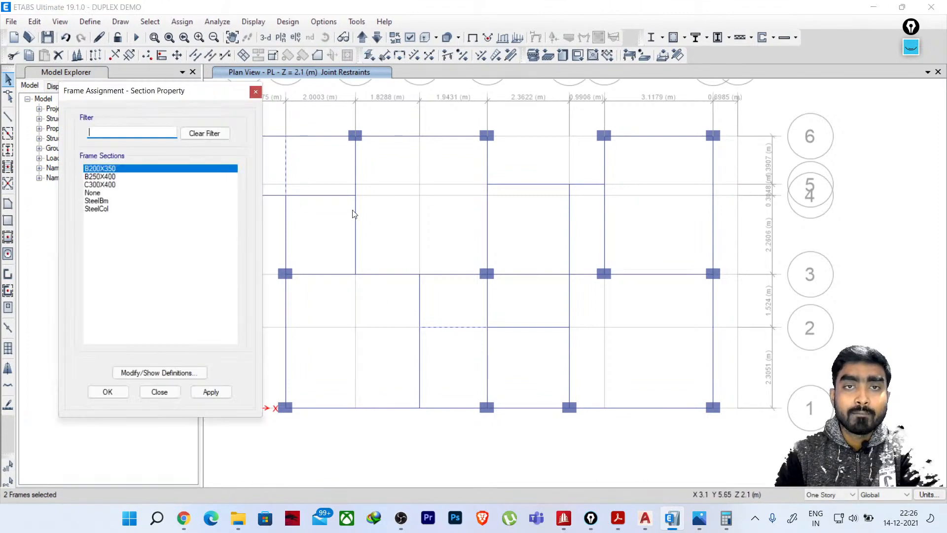
pyautogui.click(210, 392)
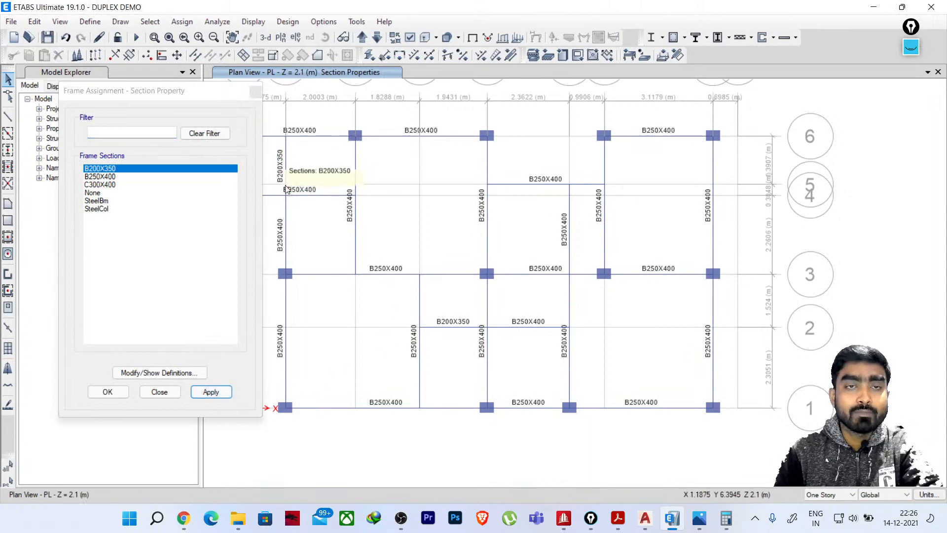
pyautogui.moveTo(187, 101); pyautogui.dragTo(105, 102)
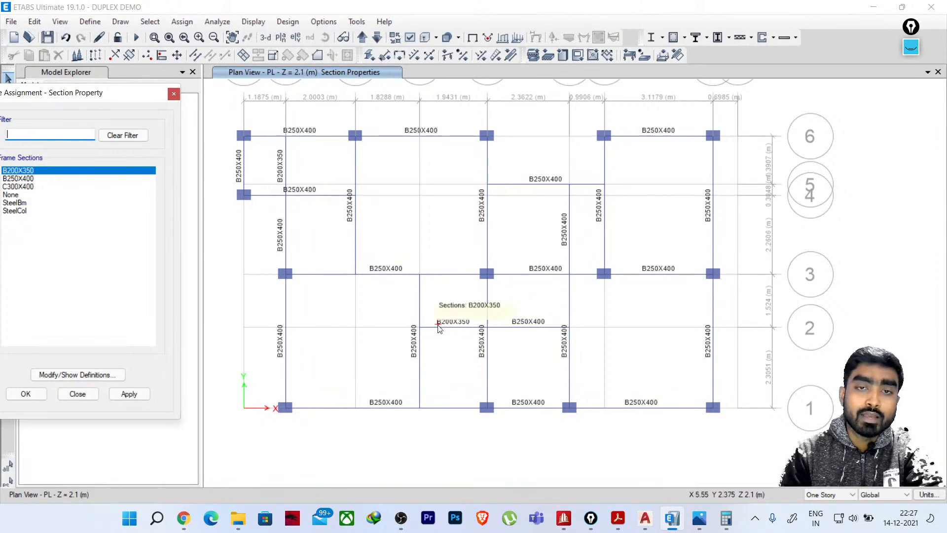
pyautogui.click(454, 327)
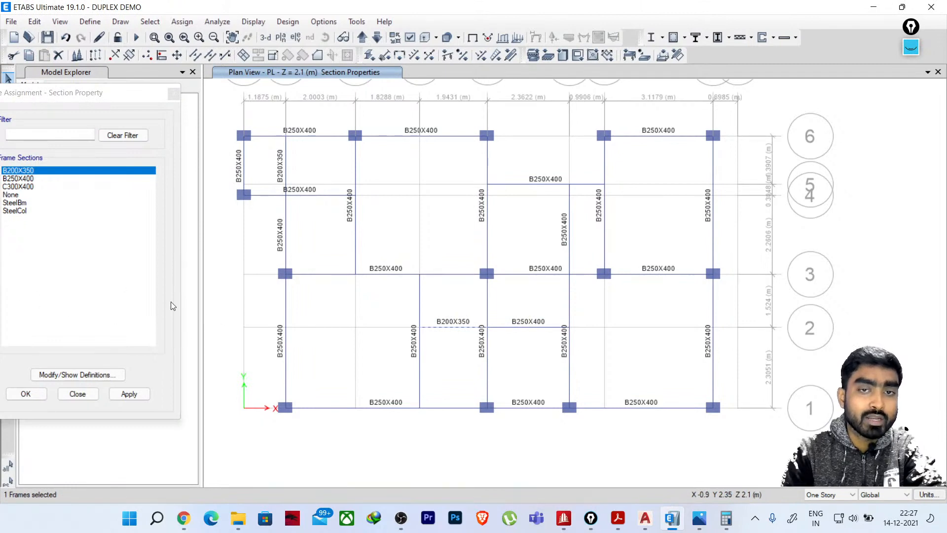
pyautogui.click(458, 334)
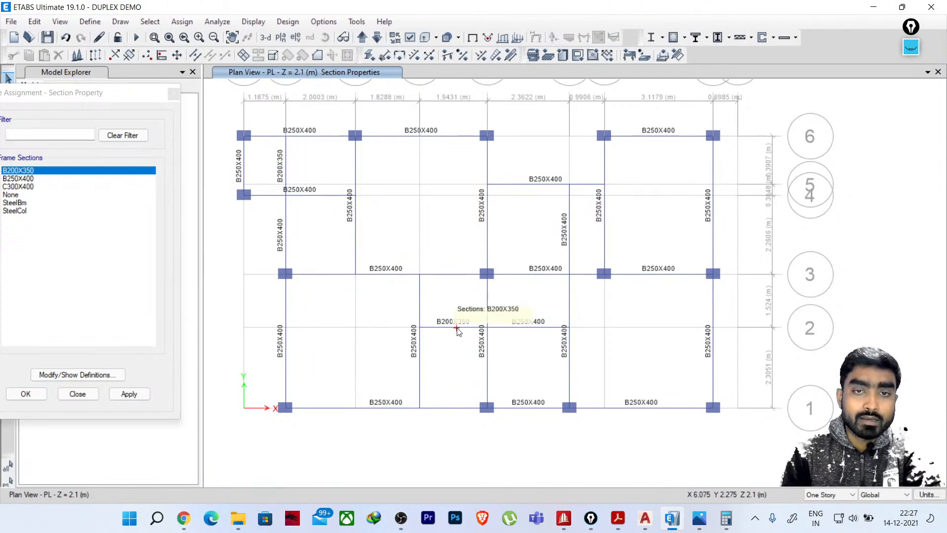
# Switch to the screen annotation tool, sketch a beam cross-section labelled 200 with its depth marked beside the plan, and clear the sketch
pyautogui.click(911, 54)
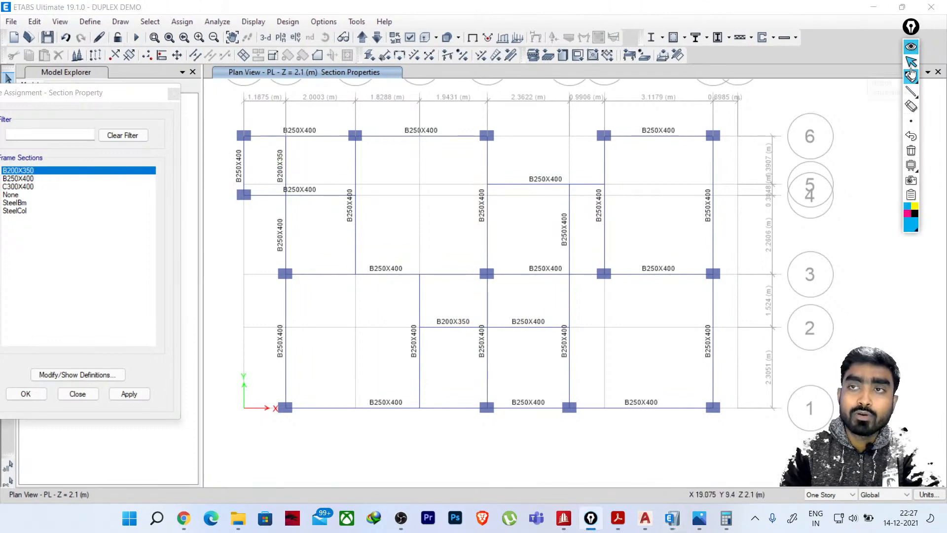
pyautogui.click(911, 77)
pyautogui.moveTo(852, 168)
pyautogui.mouseDown()
pyautogui.moveTo(852, 180)
pyautogui.moveTo(883, 170)
pyautogui.moveTo(890, 188)
pyautogui.mouseUp()
pyautogui.moveTo(860, 141); pyautogui.dragTo(872, 151)
pyautogui.moveTo(878, 139); pyautogui.dragTo(888, 134)
pyautogui.moveTo(857, 188); pyautogui.dragTo(890, 187)
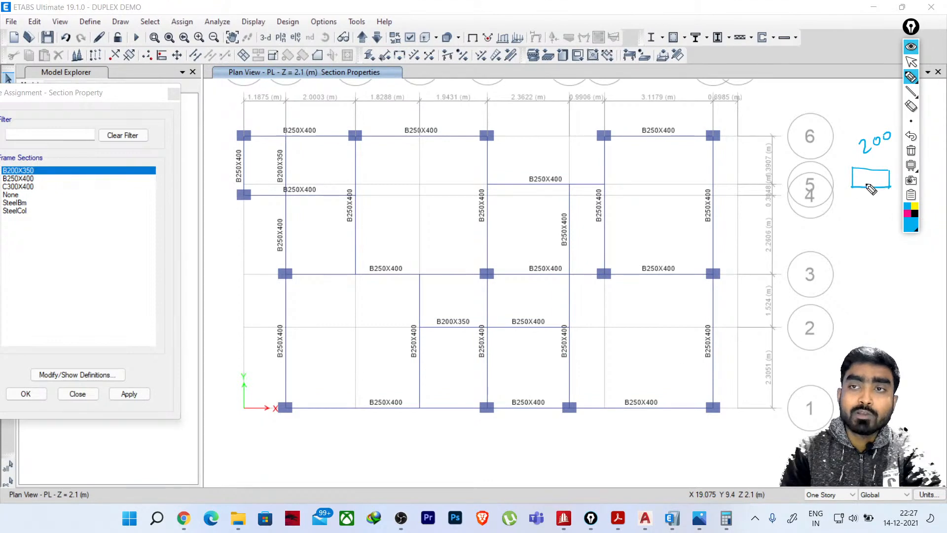
pyautogui.moveTo(834, 167); pyautogui.dragTo(850, 166)
pyautogui.moveTo(842, 168); pyautogui.dragTo(850, 187)
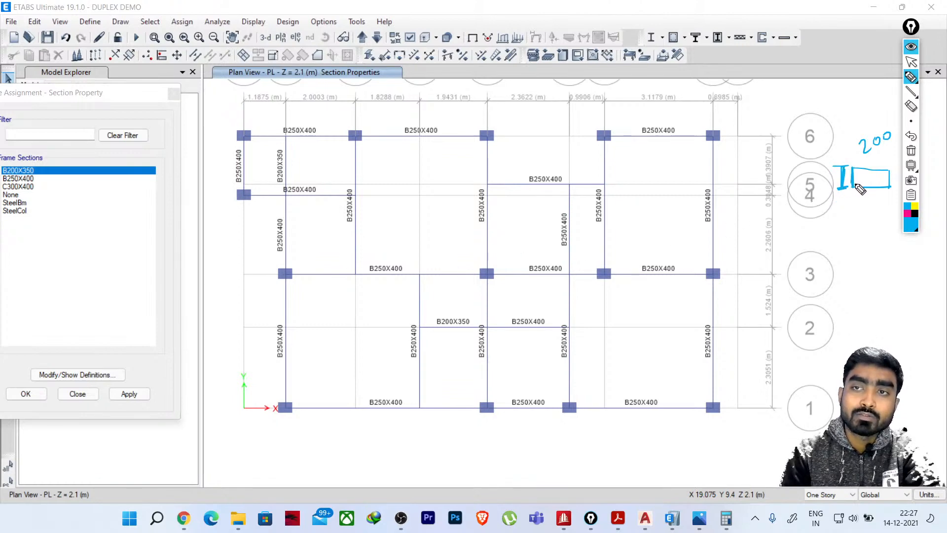
pyautogui.moveTo(858, 186)
pyautogui.mouseDown()
pyautogui.moveTo(890, 184)
pyautogui.moveTo(858, 178)
pyautogui.mouseUp()
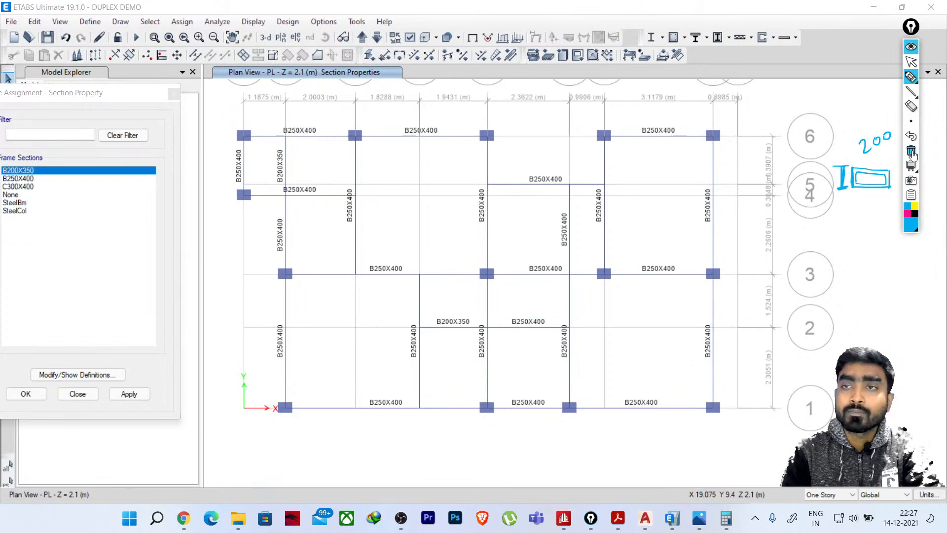
pyautogui.click(911, 151)
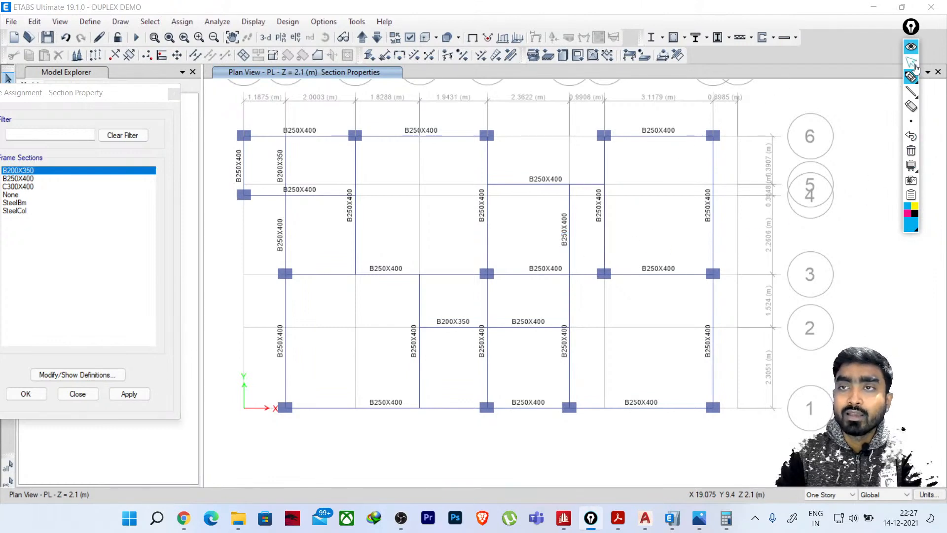
pyautogui.click(912, 62)
# Assign section B200X350 to the secondary beam running between grid lines 3 and 5 on the PL plan
pyautogui.click(569, 245)
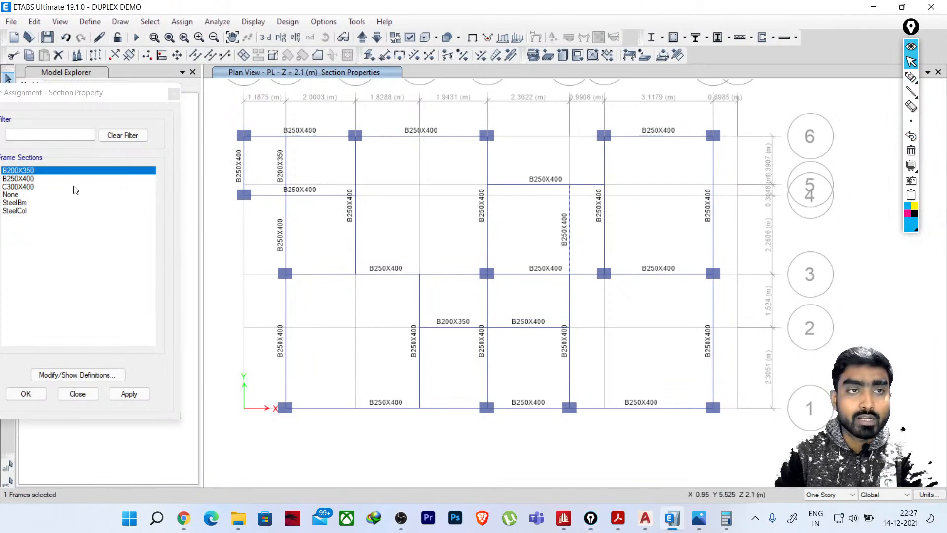
pyautogui.click(129, 393)
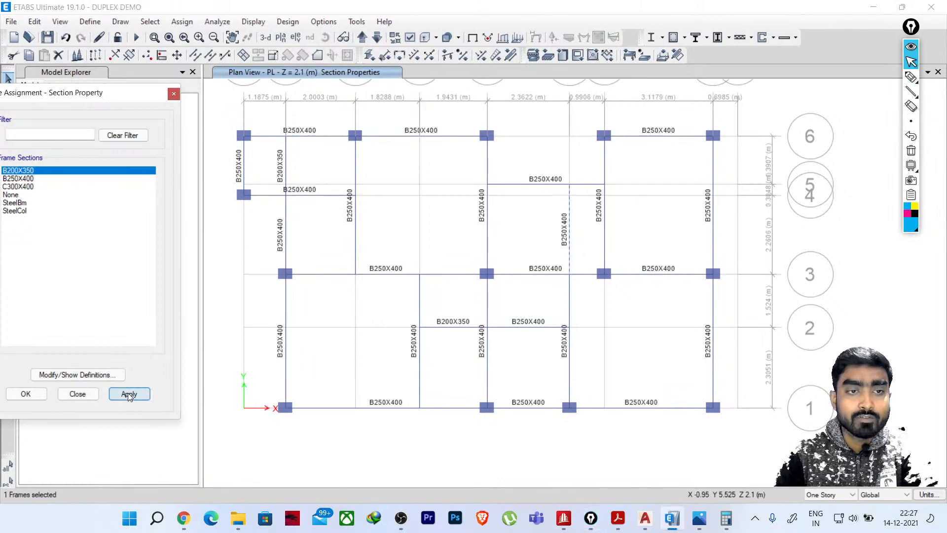
# From the 1STFL plan, assign B200X350 on all stories to the overhang edge beam, the short beam between grids 4 and 6, and the B250X400 beam on grid 2 over the 1.9431 m bay
pyautogui.click(362, 37)
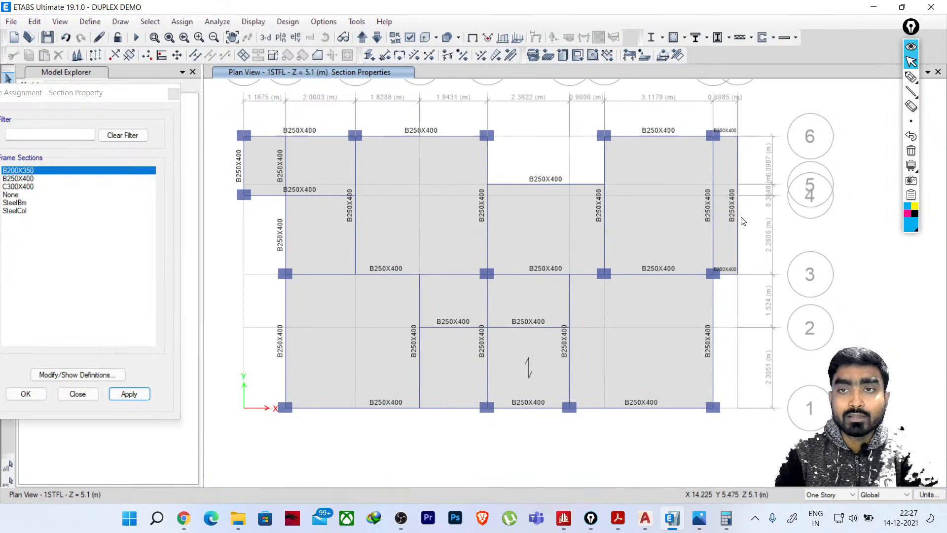
pyautogui.click(829, 494)
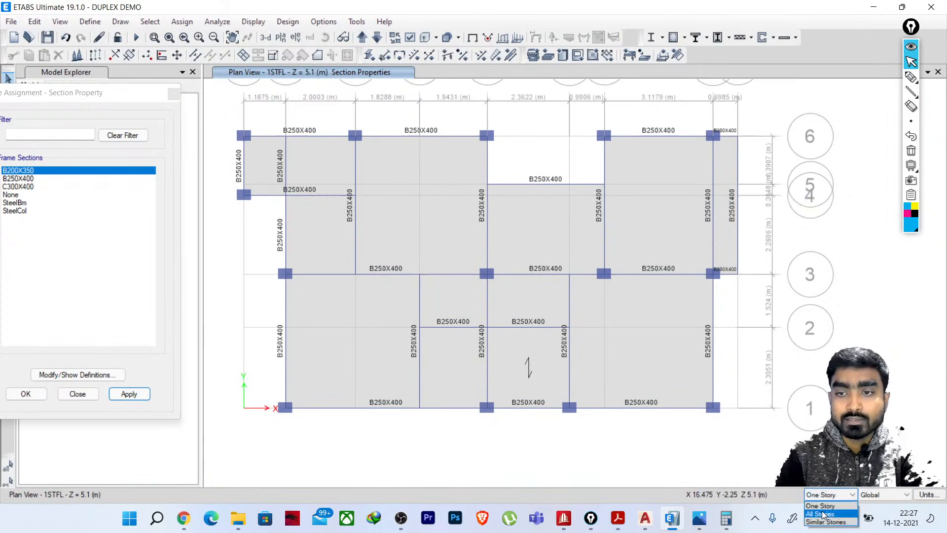
pyautogui.click(822, 511)
pyautogui.click(738, 242)
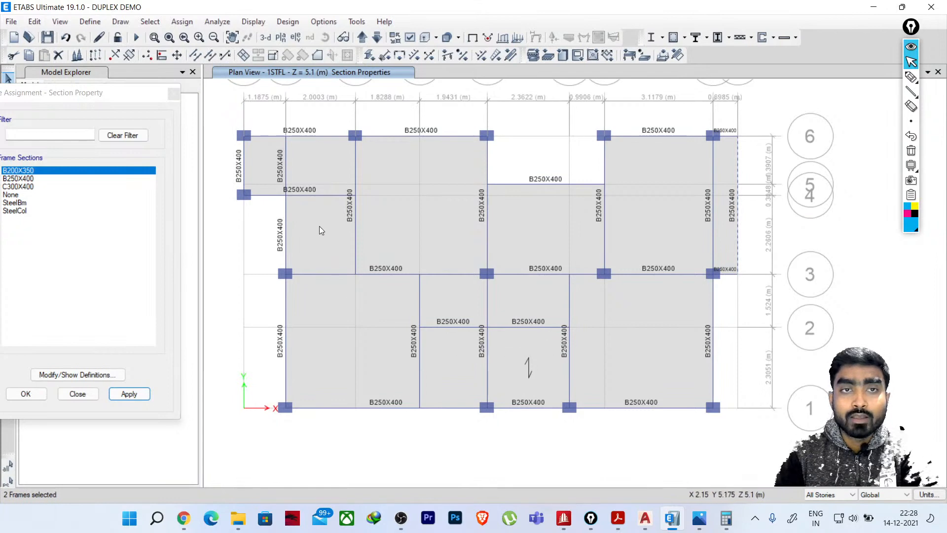
pyautogui.click(284, 165)
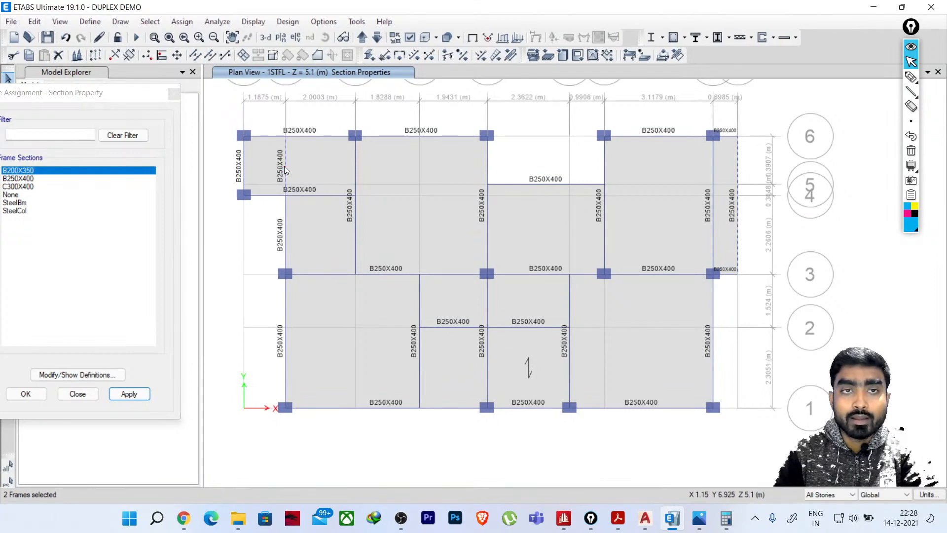
pyautogui.click(453, 329)
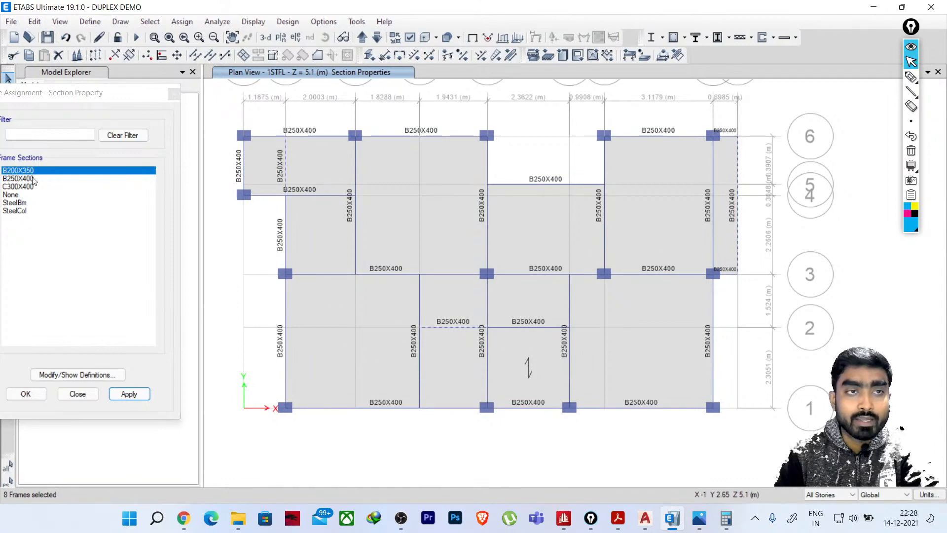
pyautogui.click(140, 395)
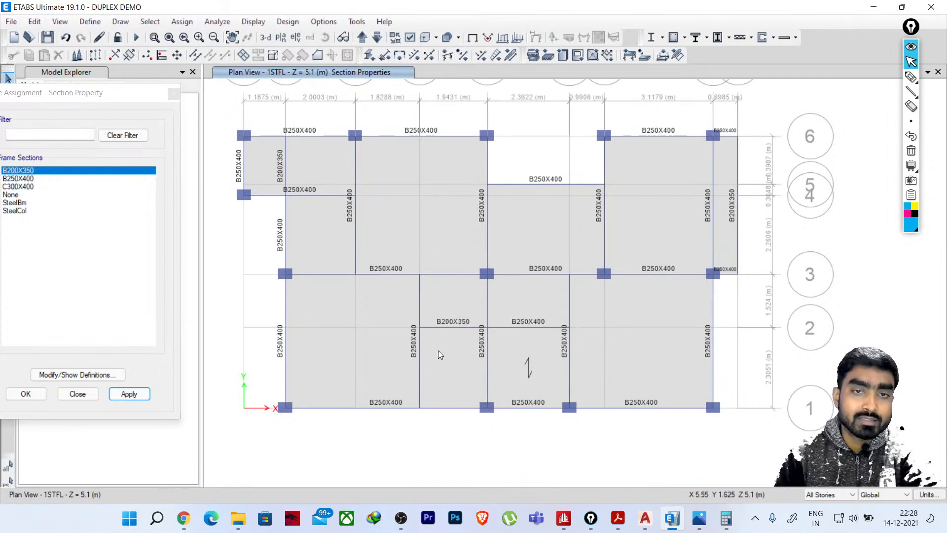
# On the ROOF plan, limit selection to one story and delete the two B200X350 beams on grid 2 and between grids 4 and 6
pyautogui.click(364, 33)
pyautogui.click(364, 34)
pyautogui.click(378, 37)
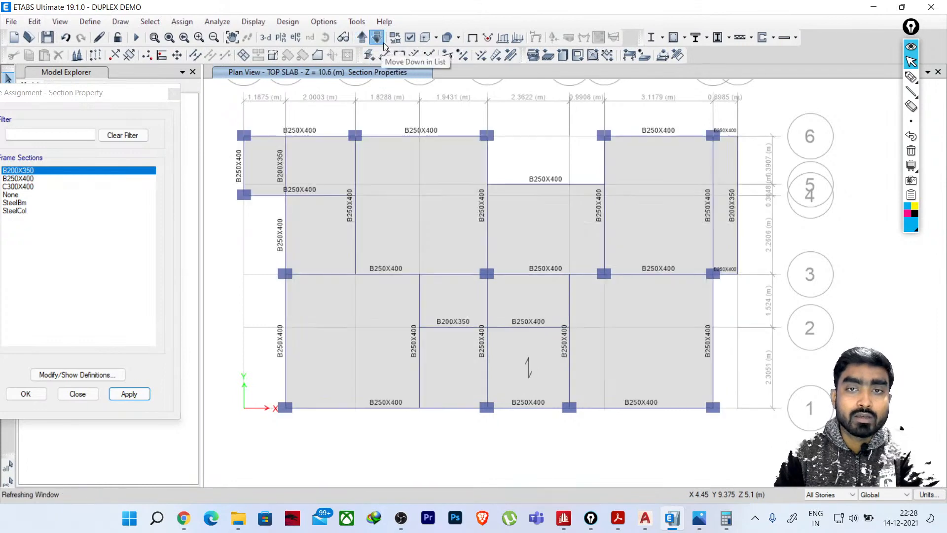
pyautogui.click(828, 494)
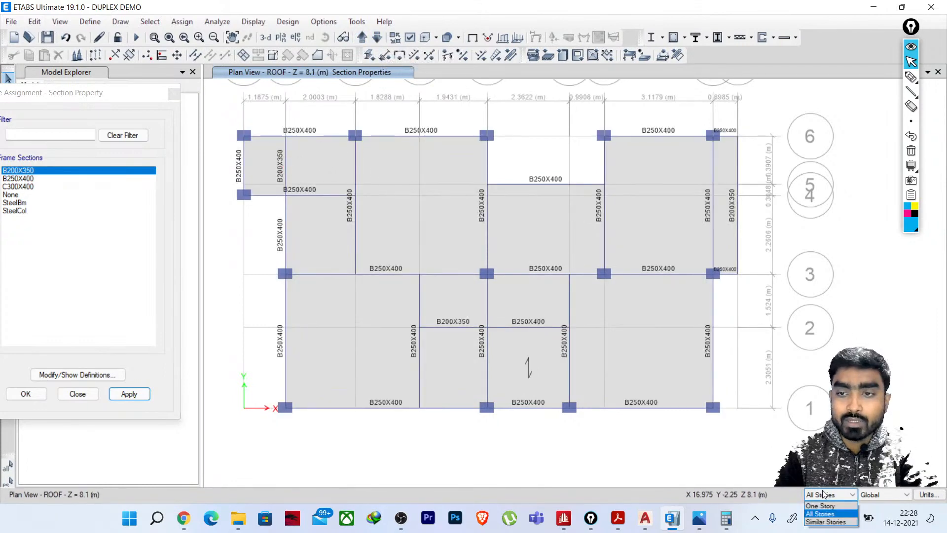
pyautogui.click(286, 170)
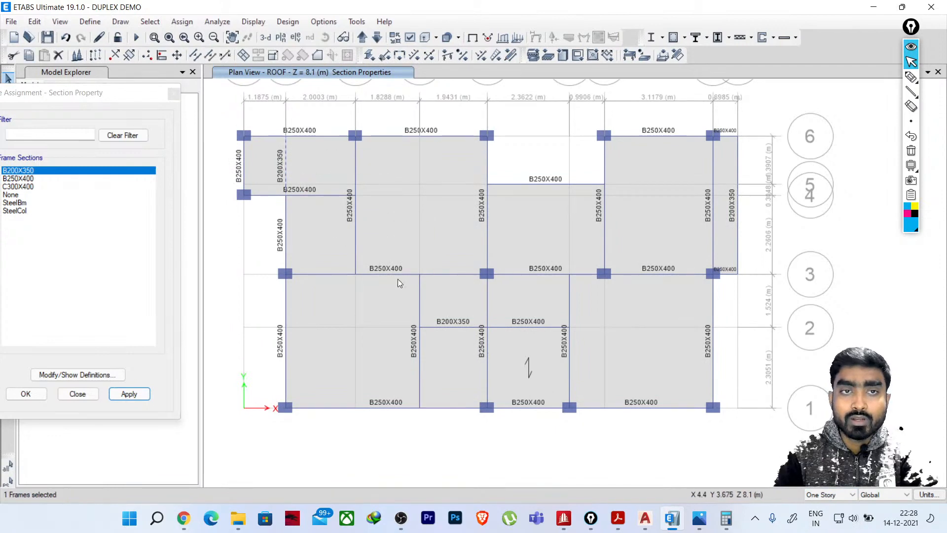
pyautogui.click(452, 330)
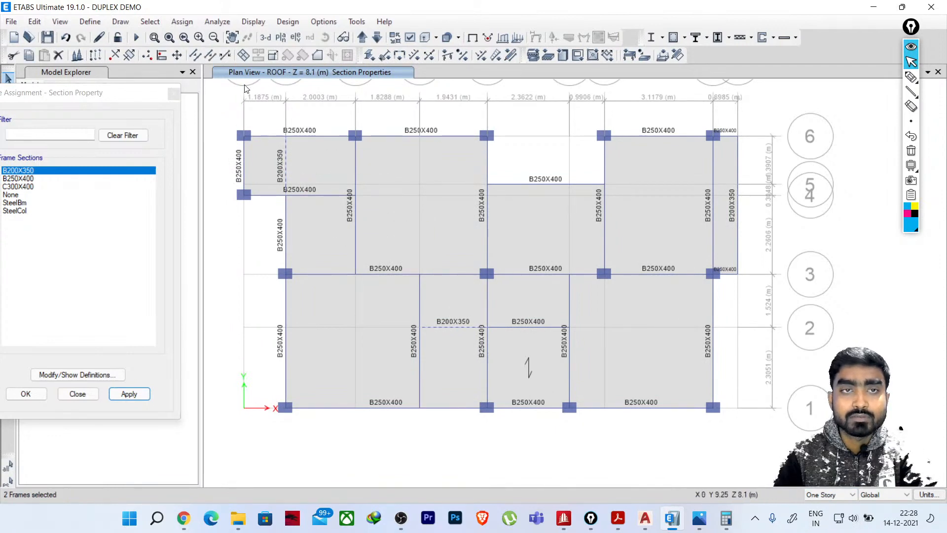
pyautogui.click(63, 51)
# Merge the two ROOF slab panels F5 and F8 between grid lines 1 and 3, applying the assignments from F5
pyautogui.click(451, 296)
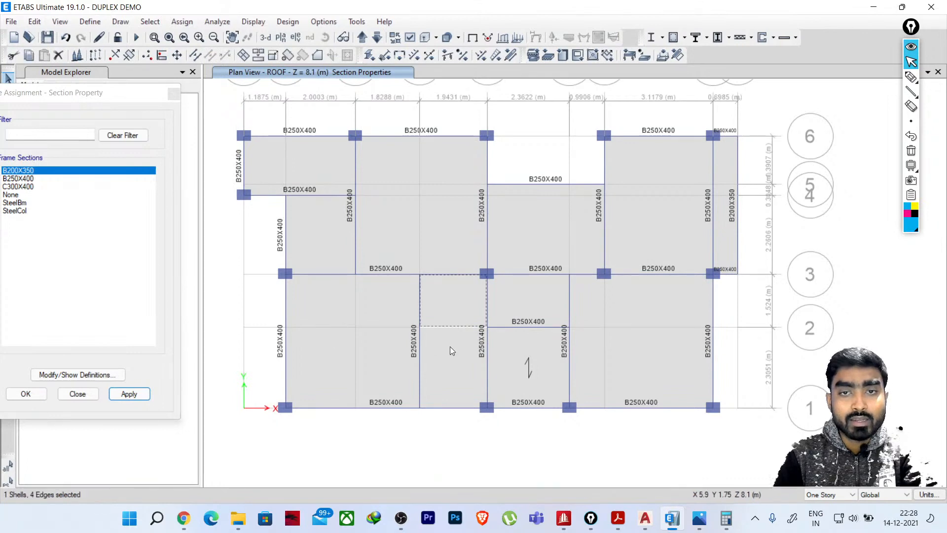
pyautogui.click(450, 348)
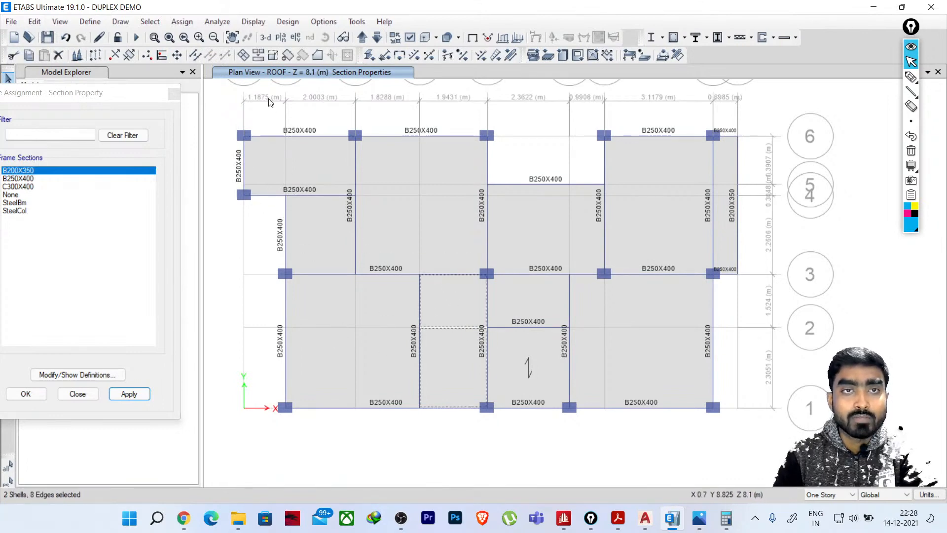
pyautogui.click(259, 55)
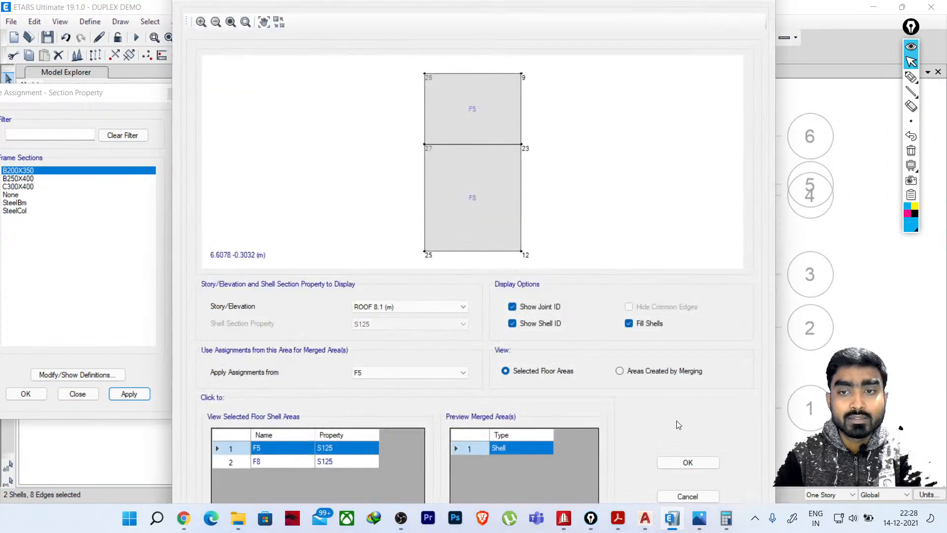
pyautogui.click(686, 462)
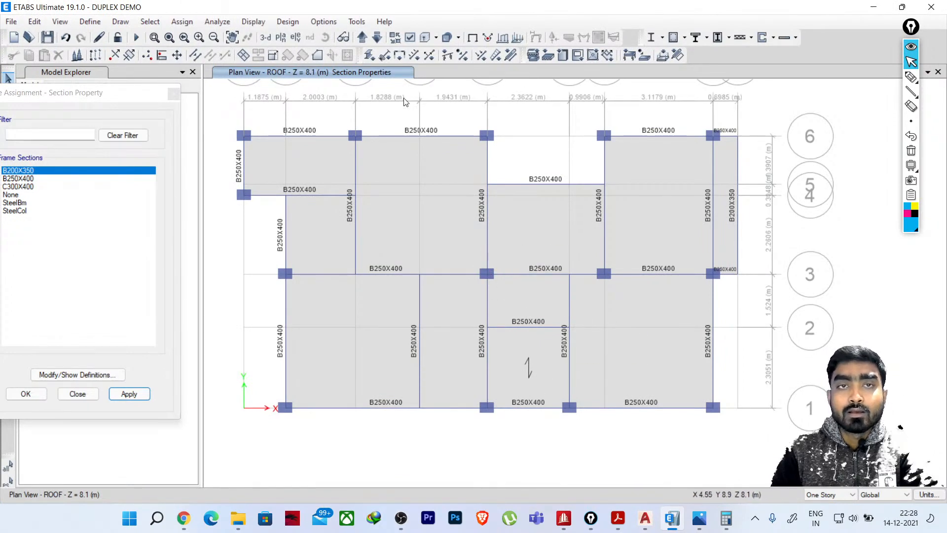
# Close the frame section assignment and show the whole model in 3D without section labels
pyautogui.click(266, 37)
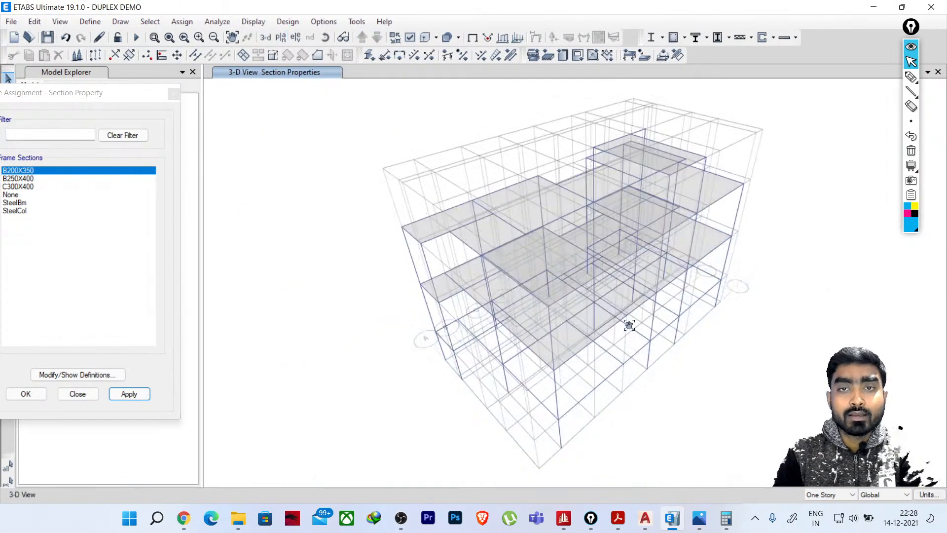
pyautogui.click(174, 94)
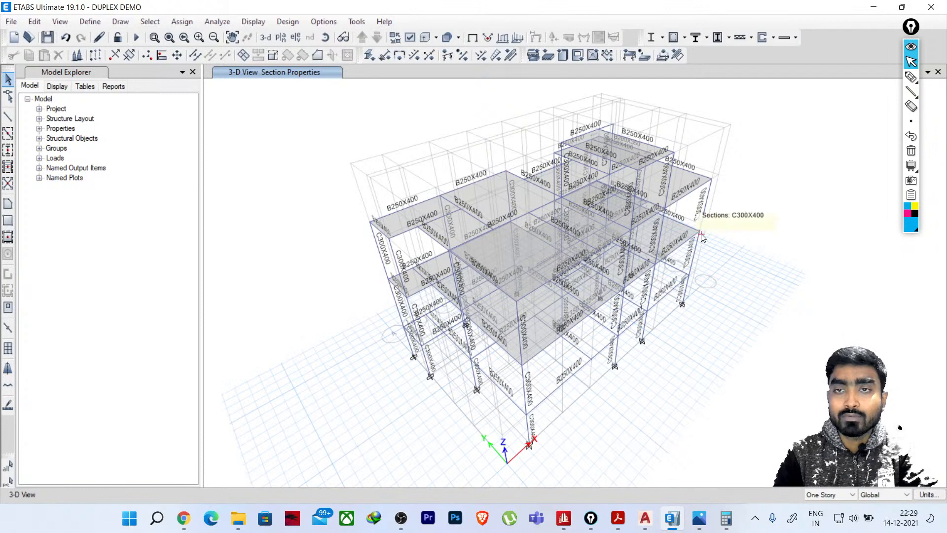
pyautogui.click(911, 152)
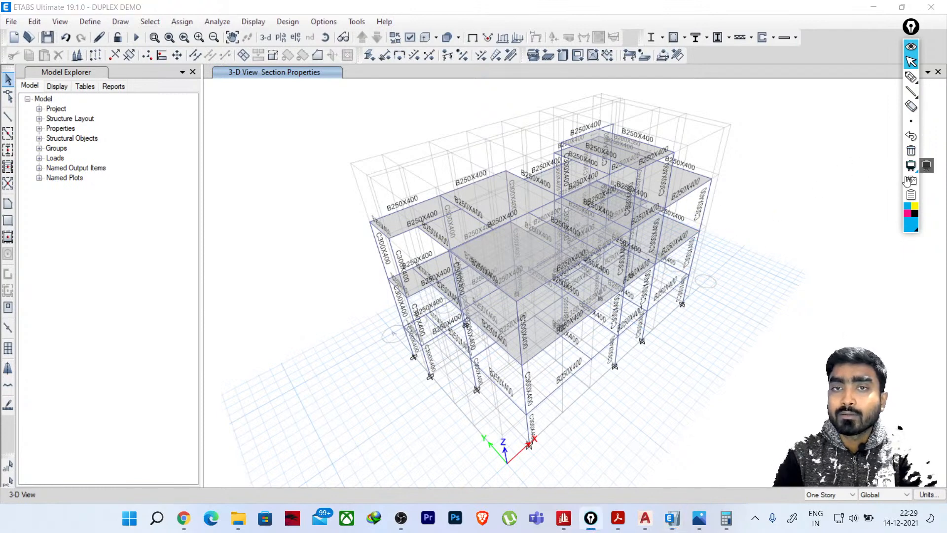
pyautogui.click(473, 38)
pyautogui.moveTo(604, 279); pyautogui.dragTo(502, 310, button='middle')
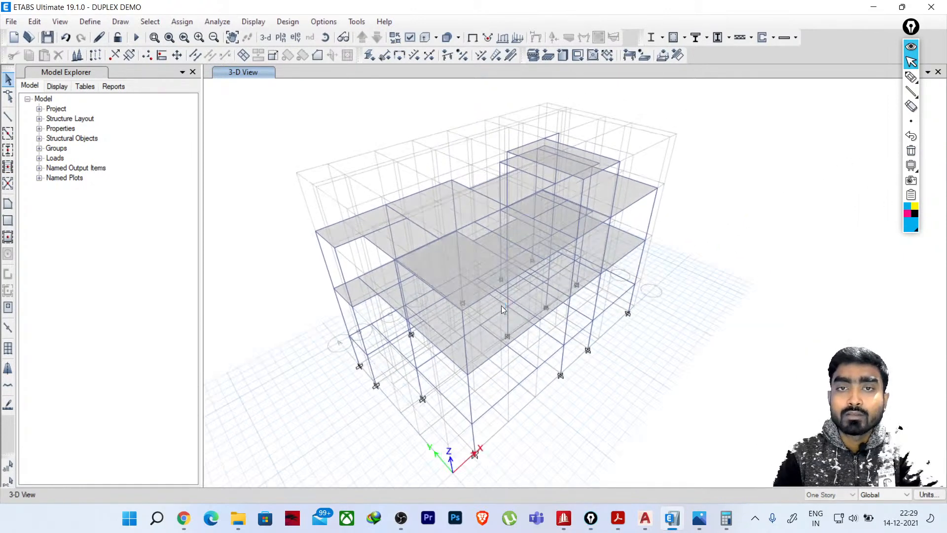
# Open the story and grid system data of the model
pyautogui.click(281, 39)
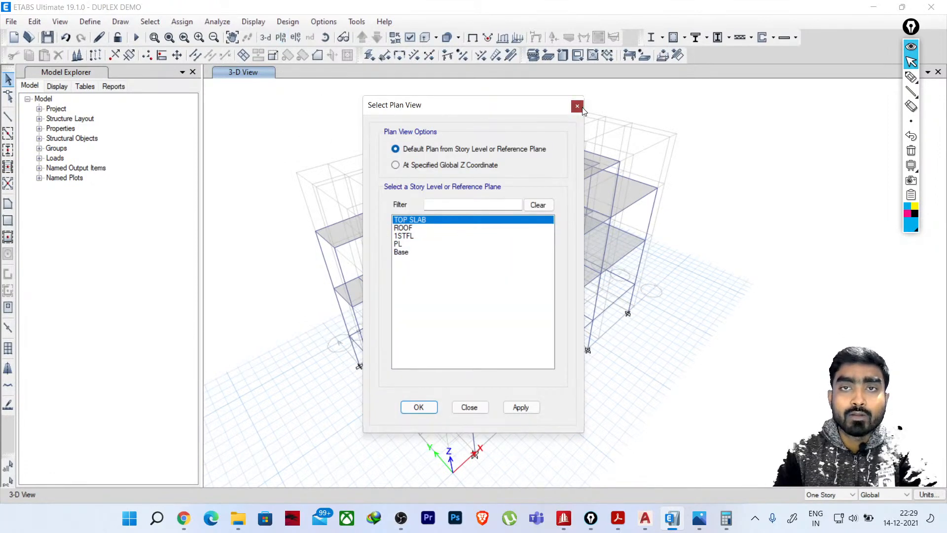
pyautogui.click(578, 107)
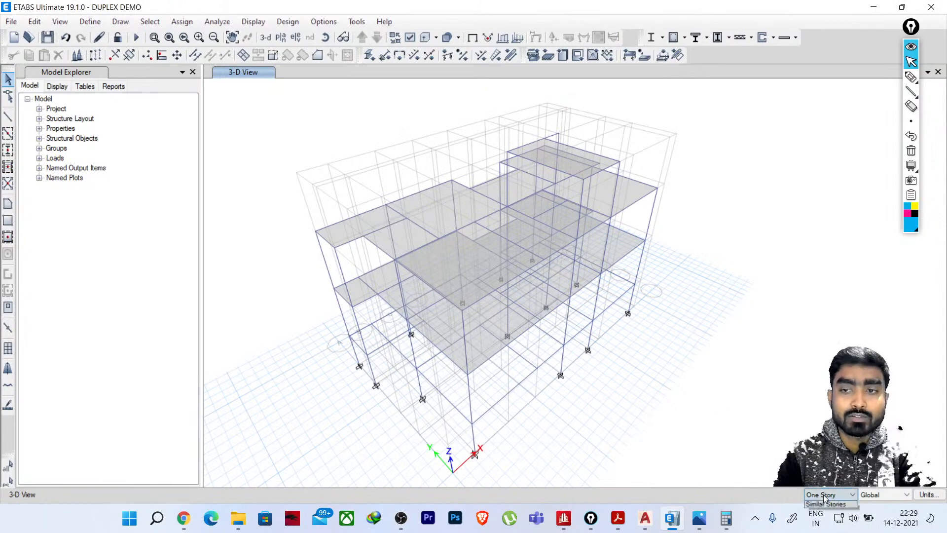
pyautogui.click(35, 22)
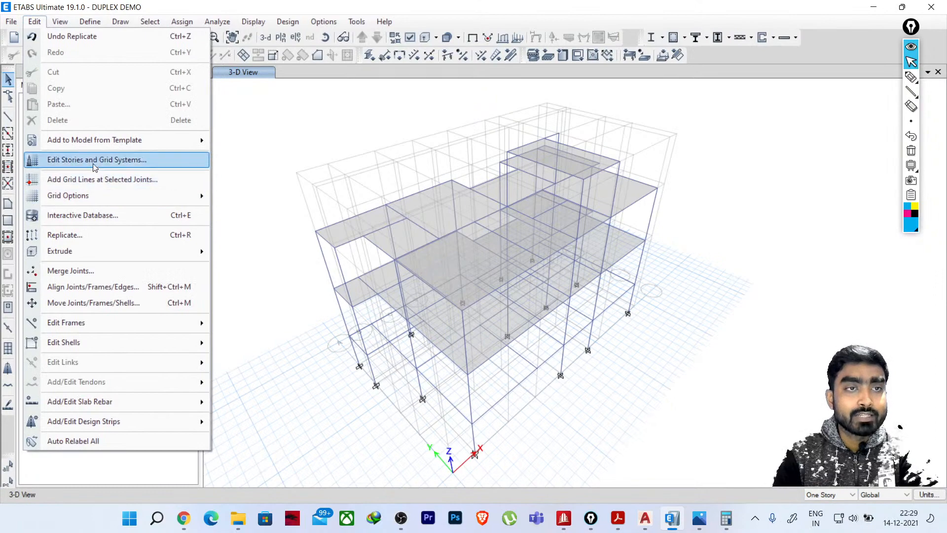
pyautogui.click(95, 161)
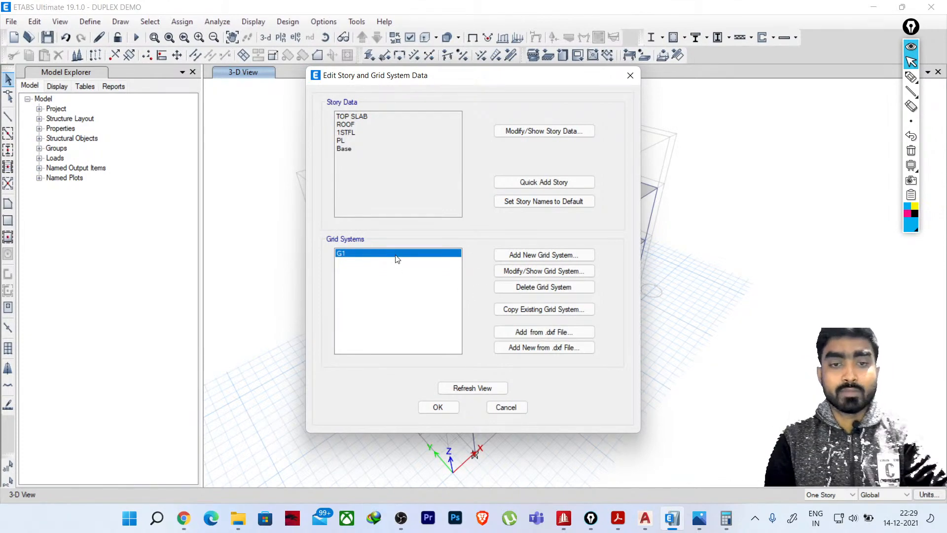
# Switch to OBS, examine the Chroma Key filter settings of the Video Capture Device source, and return to ETABS
pyautogui.click(401, 518)
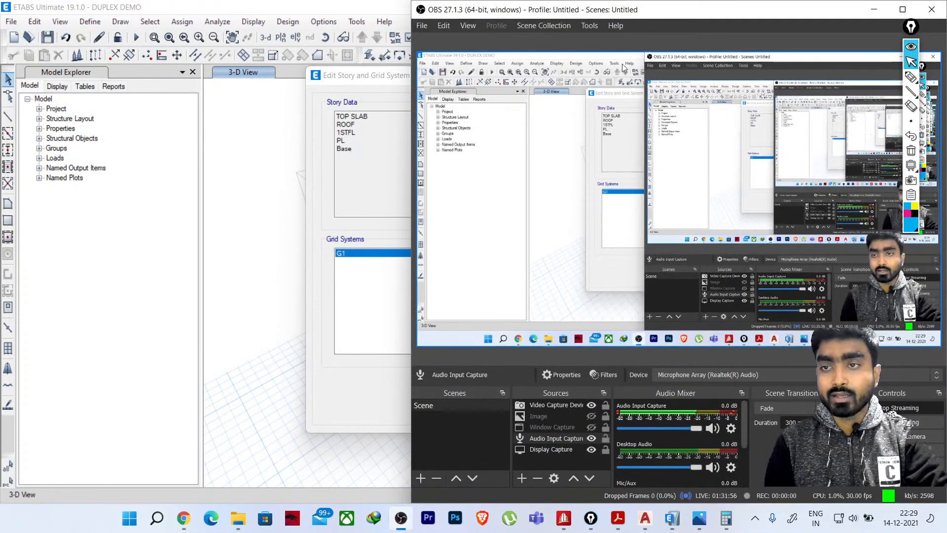
pyautogui.moveTo(600, 10); pyautogui.dragTo(457, 30)
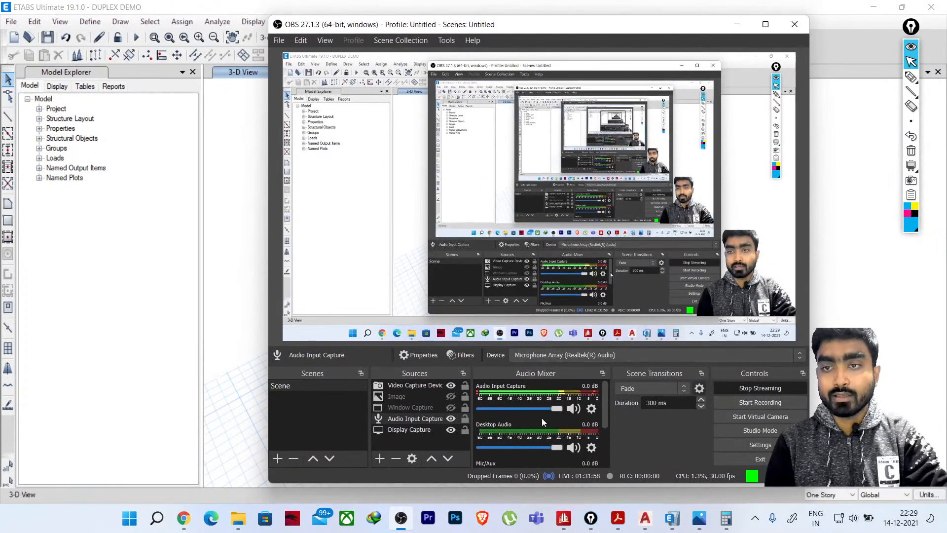
pyautogui.rightClick(413, 388)
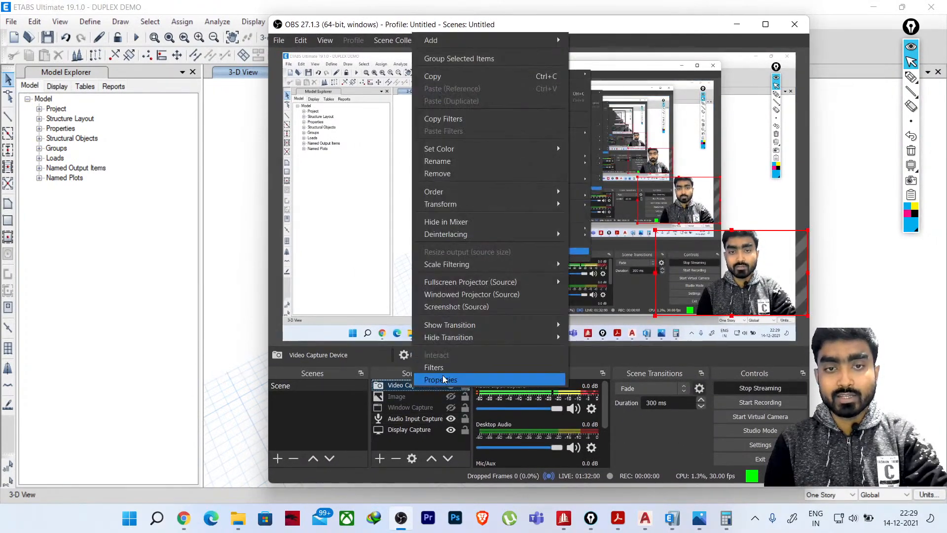
pyautogui.click(434, 368)
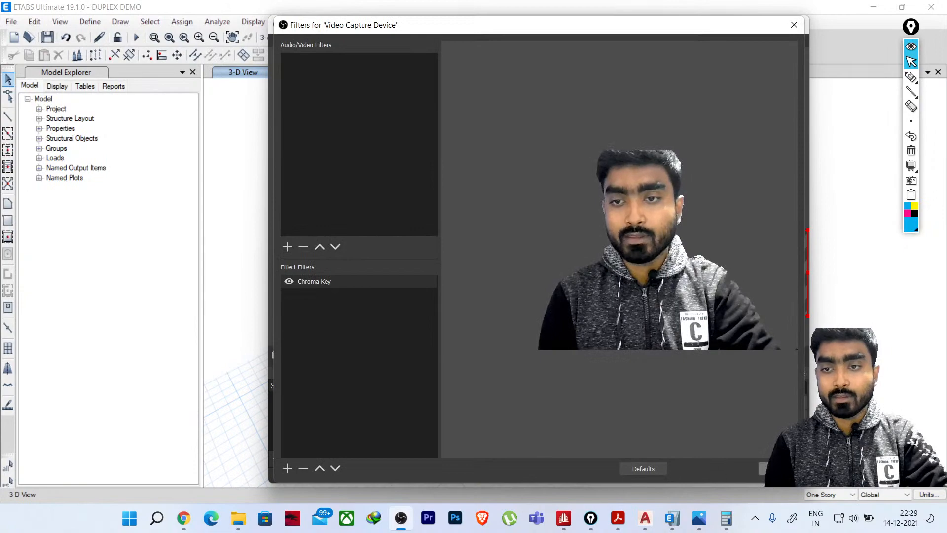
pyautogui.click(772, 469)
pyautogui.rightClick(427, 385)
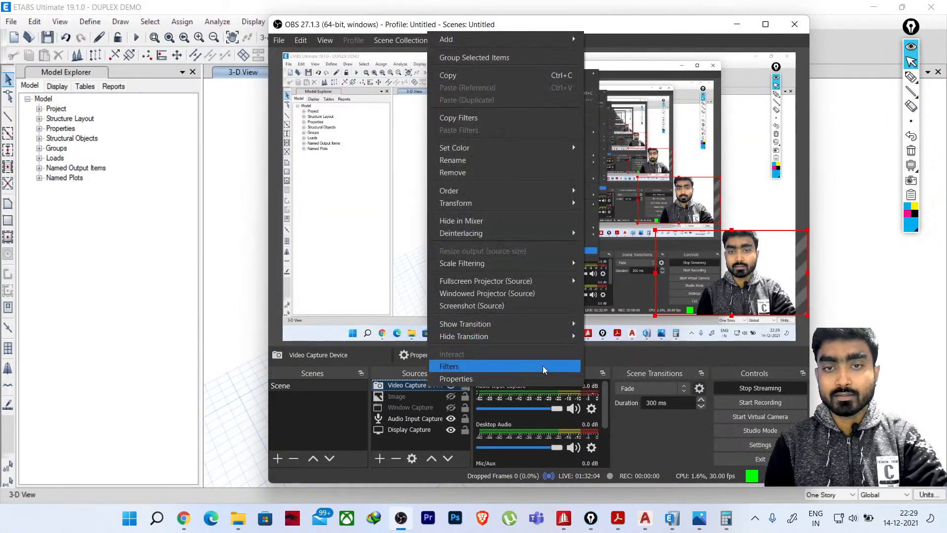
pyautogui.click(545, 367)
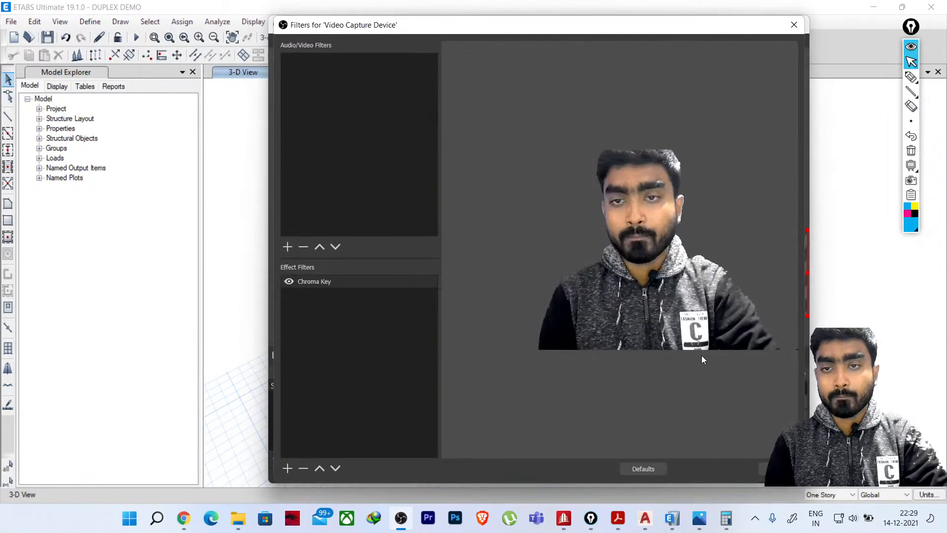
pyautogui.click(316, 282)
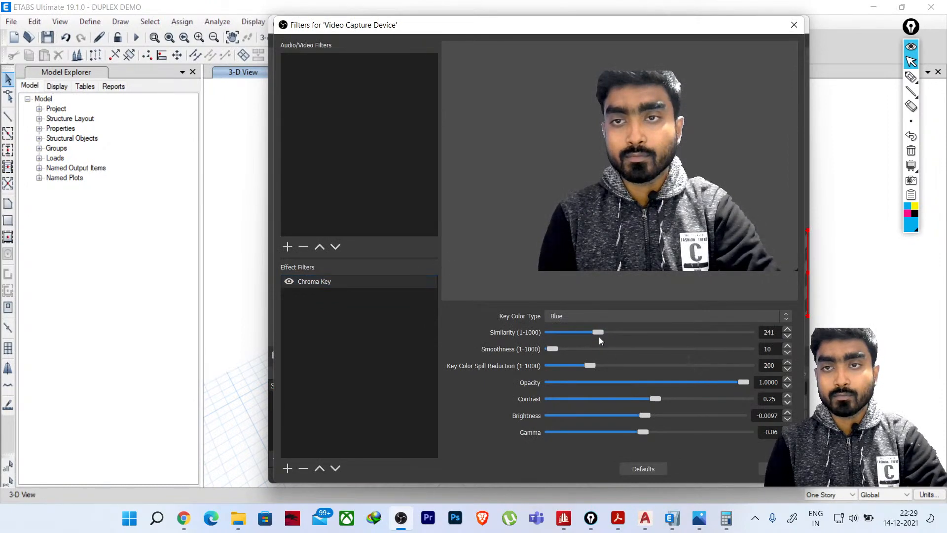
pyautogui.click(764, 469)
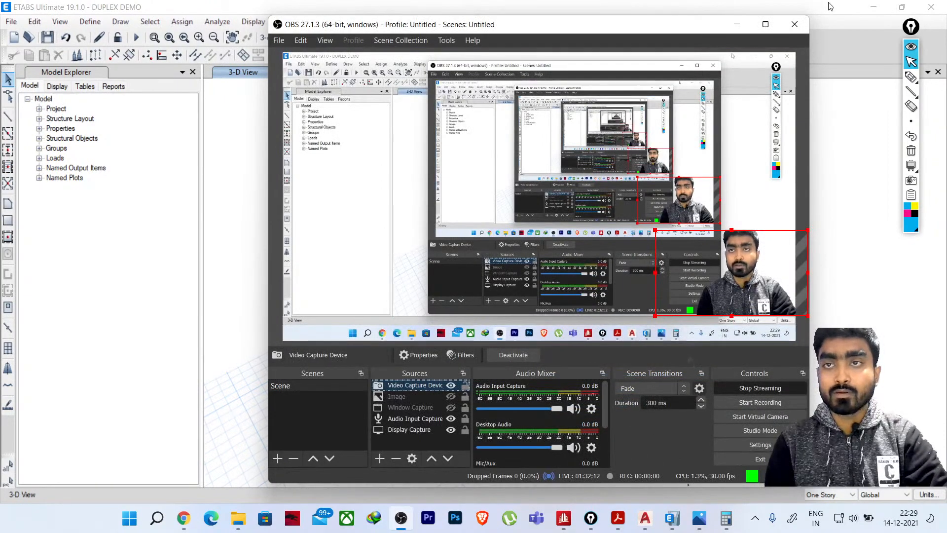
pyautogui.click(738, 27)
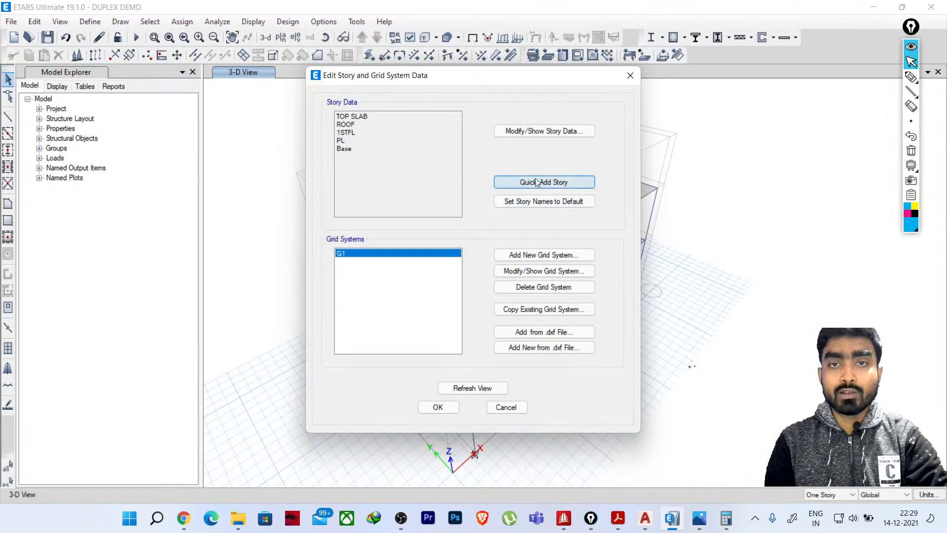
# Open the story data for modification and make the PL story a master story
pyautogui.click(526, 139)
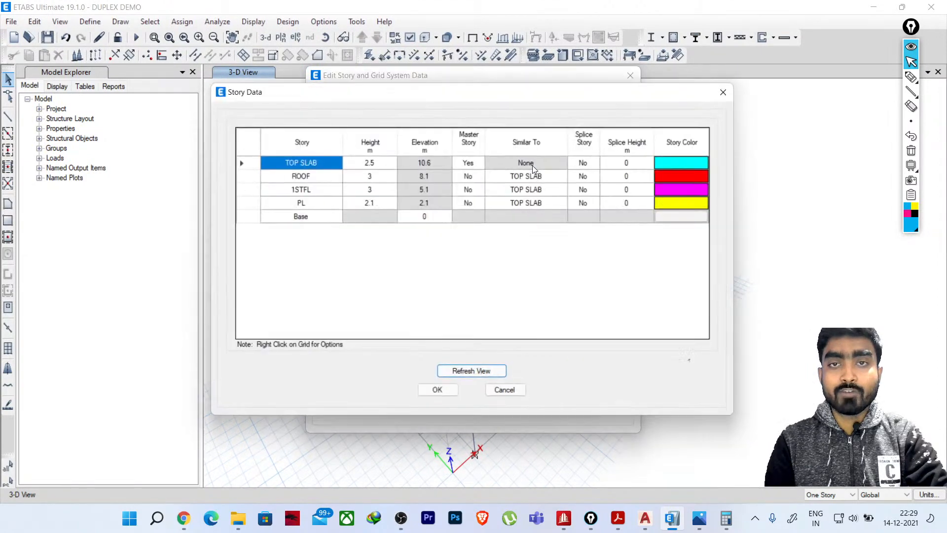
pyautogui.click(475, 202)
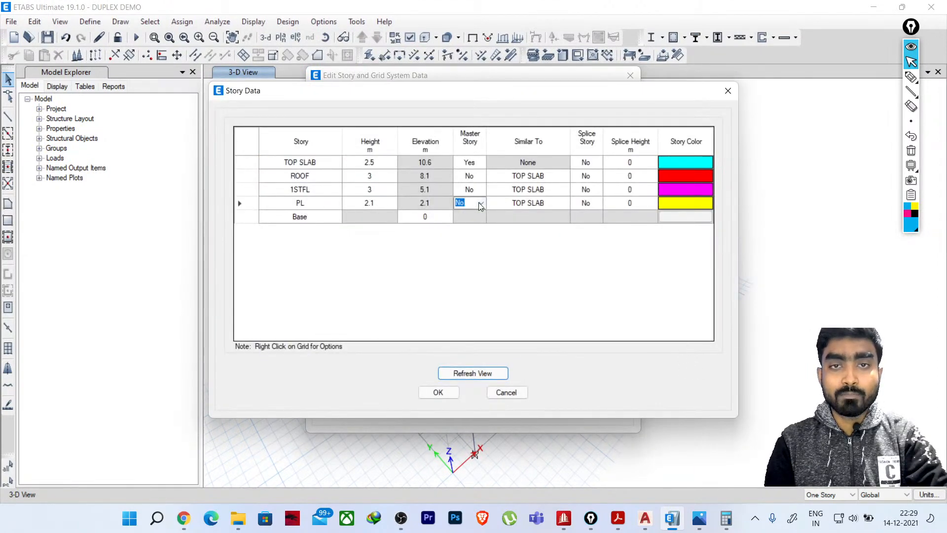
pyautogui.click(480, 203)
pyautogui.click(459, 214)
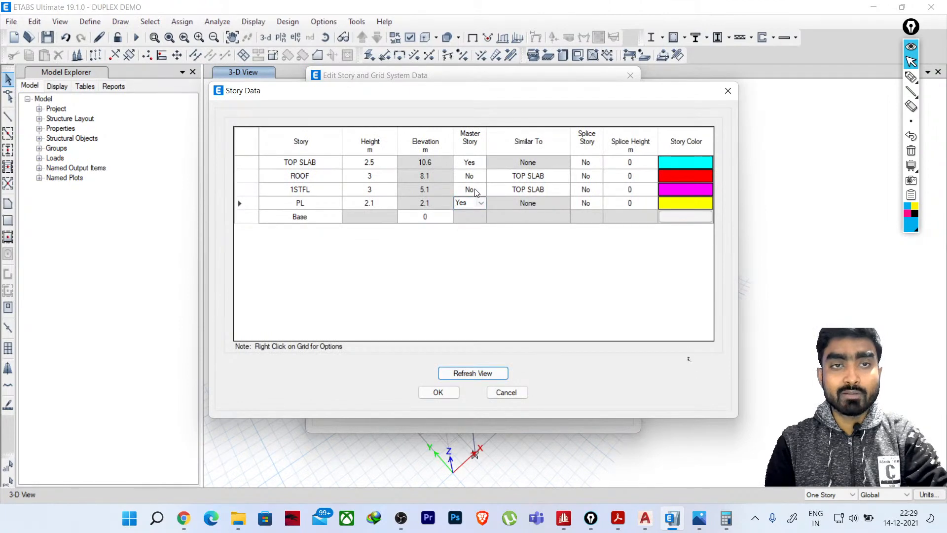
pyautogui.click(474, 189)
pyautogui.click(480, 190)
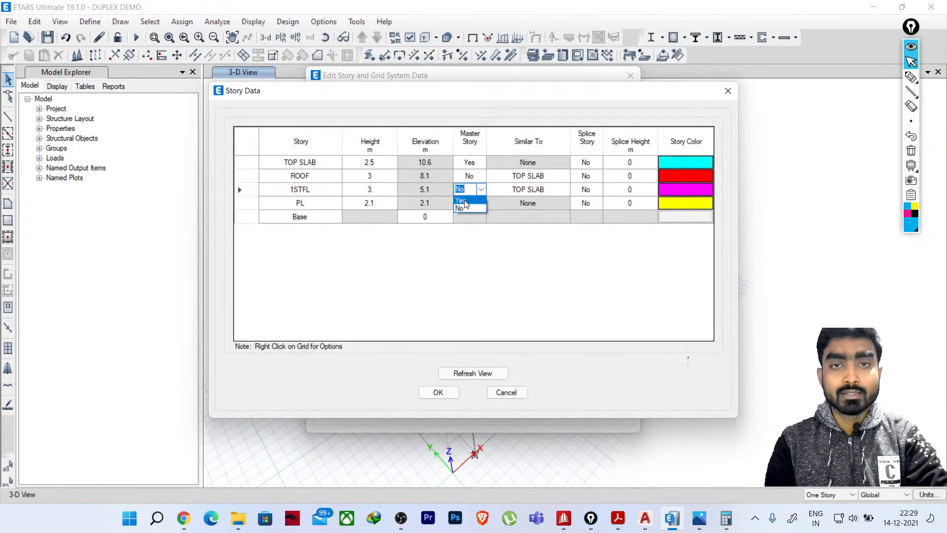
pyautogui.click(463, 201)
pyautogui.click(543, 190)
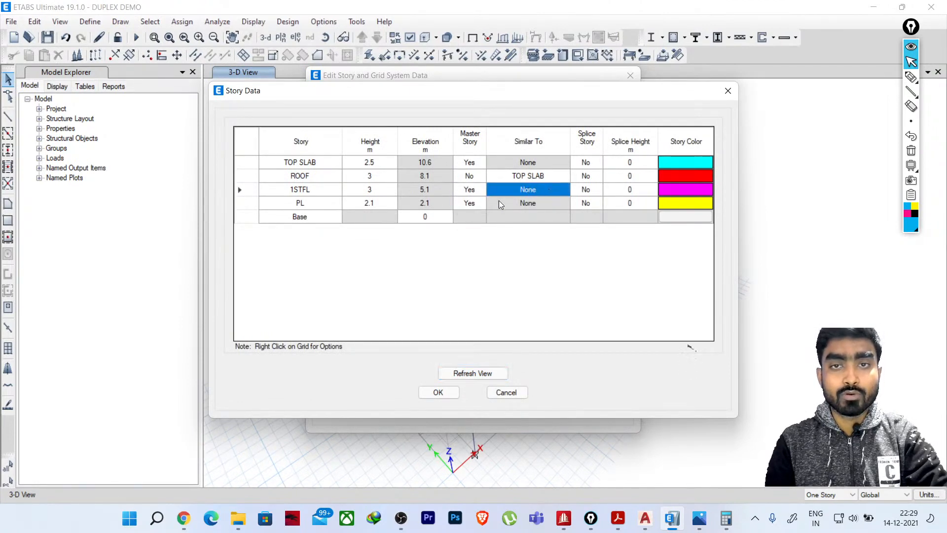
pyautogui.click(482, 204)
pyautogui.click(482, 193)
pyautogui.click(481, 189)
pyautogui.click(464, 208)
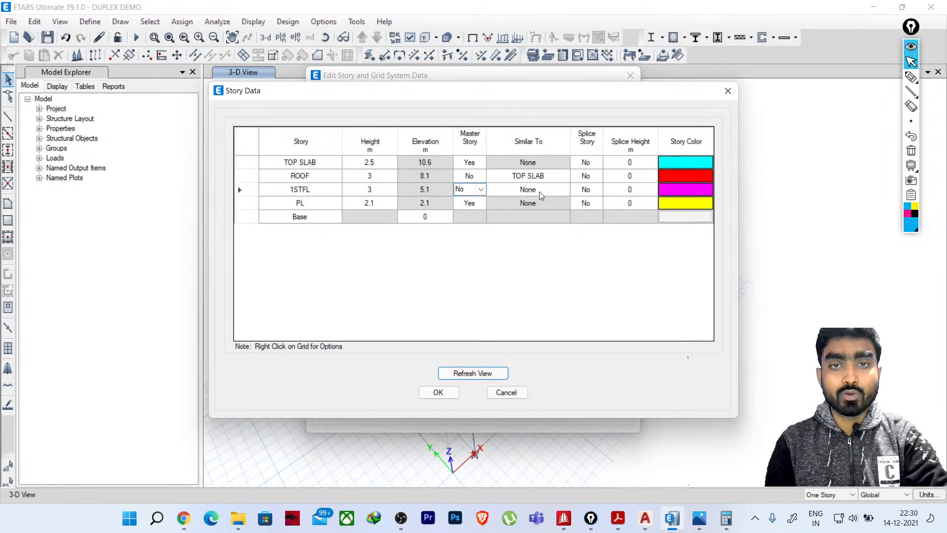
# Set story 1STFL similar to PL and ROOF similar to None, and accept the story and grid data
pyautogui.click(557, 190)
pyautogui.click(565, 190)
pyautogui.click(531, 208)
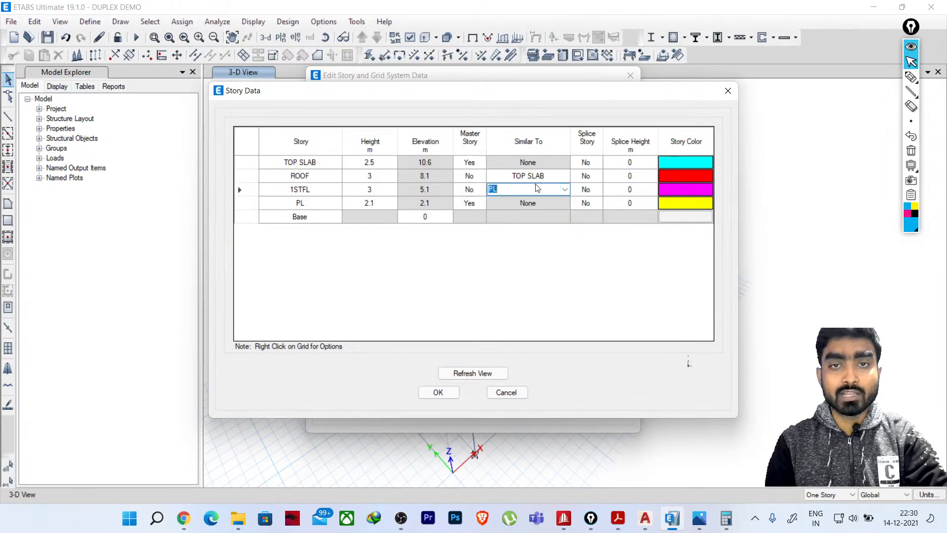
pyautogui.click(536, 177)
pyautogui.click(565, 176)
pyautogui.click(513, 187)
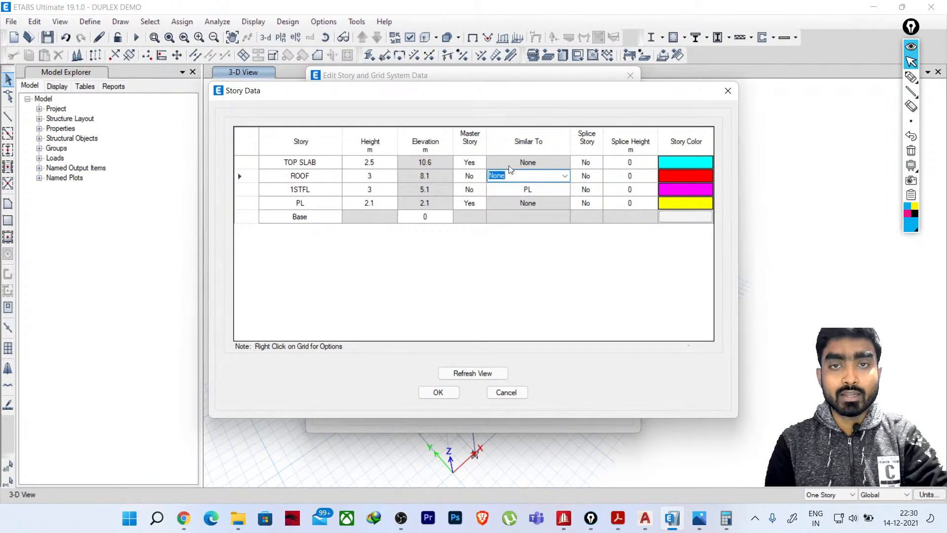
pyautogui.click(515, 164)
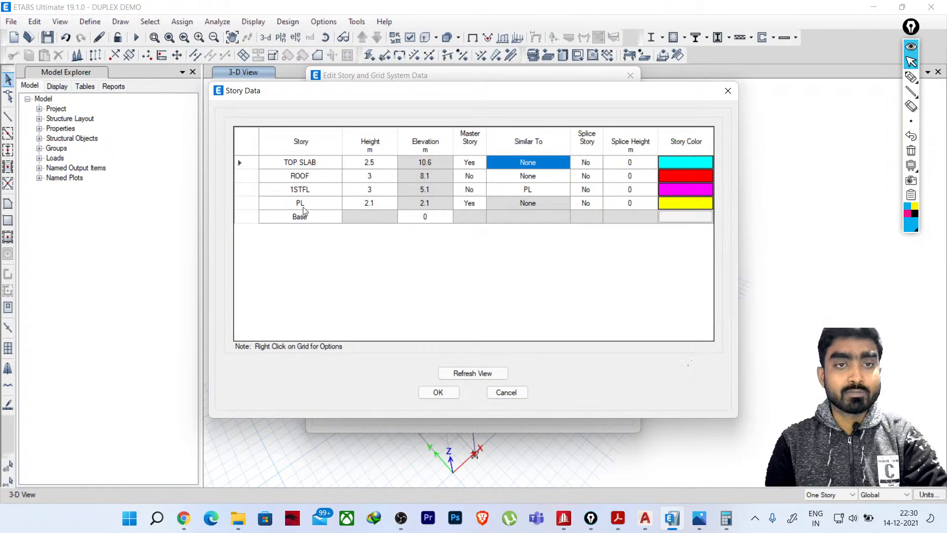
pyautogui.click(443, 394)
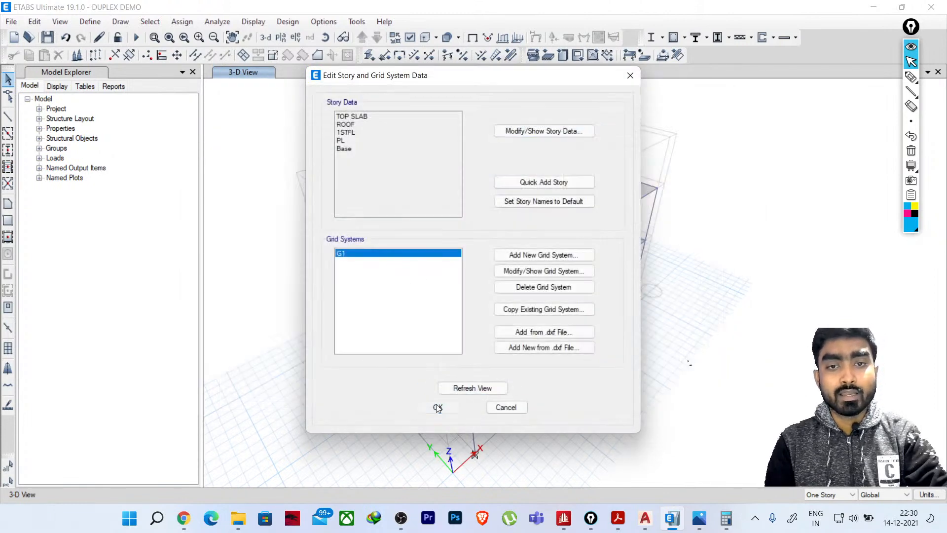
pyautogui.click(441, 407)
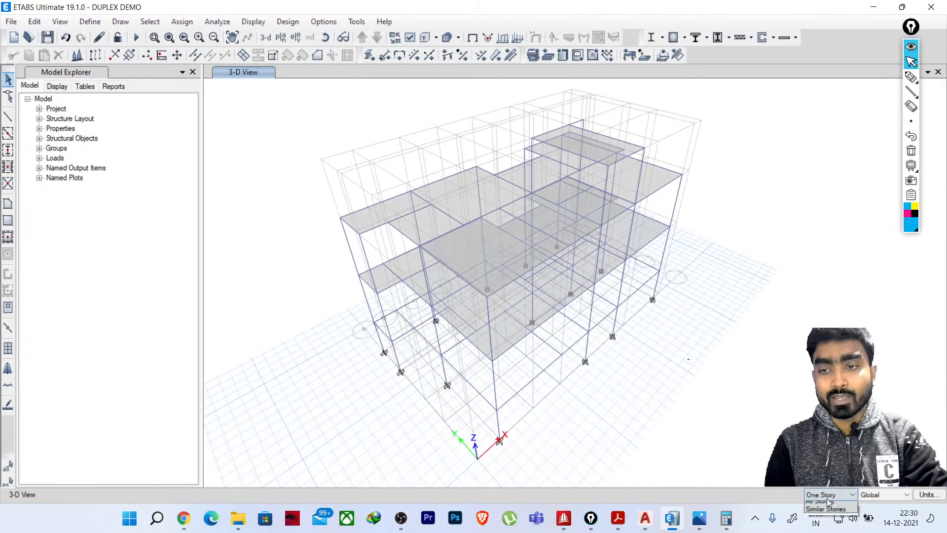
# Apply selection and edits to similar stories and show the plan view of story PL
pyautogui.click(824, 508)
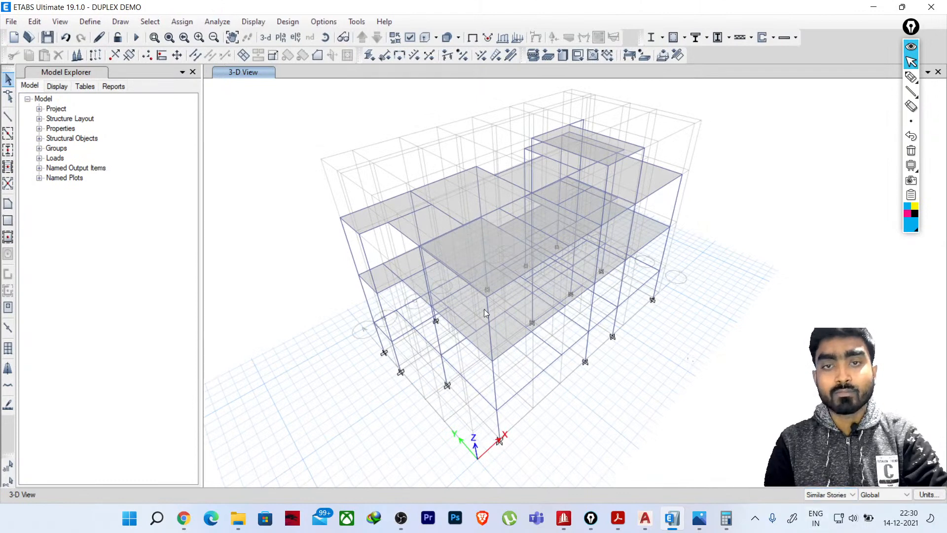
pyautogui.click(281, 38)
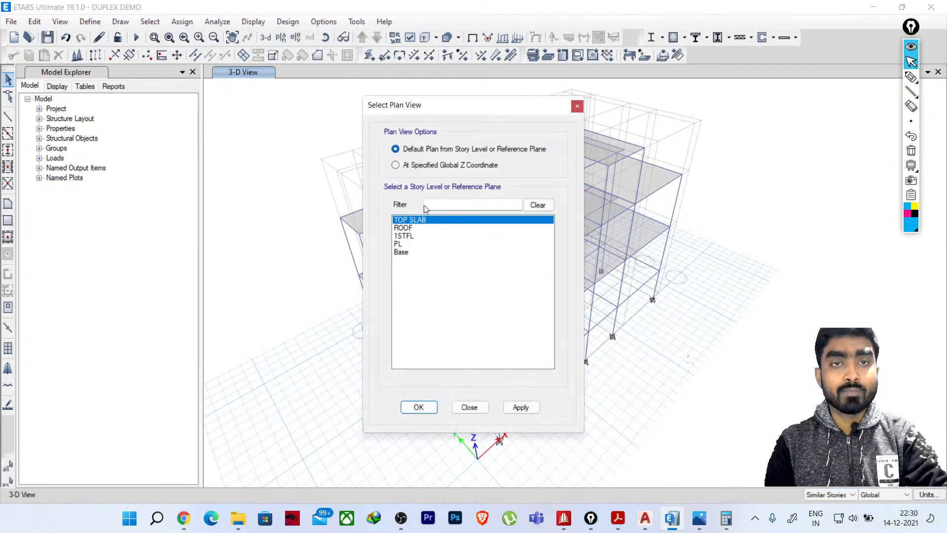
pyautogui.click(399, 244)
pyautogui.click(418, 407)
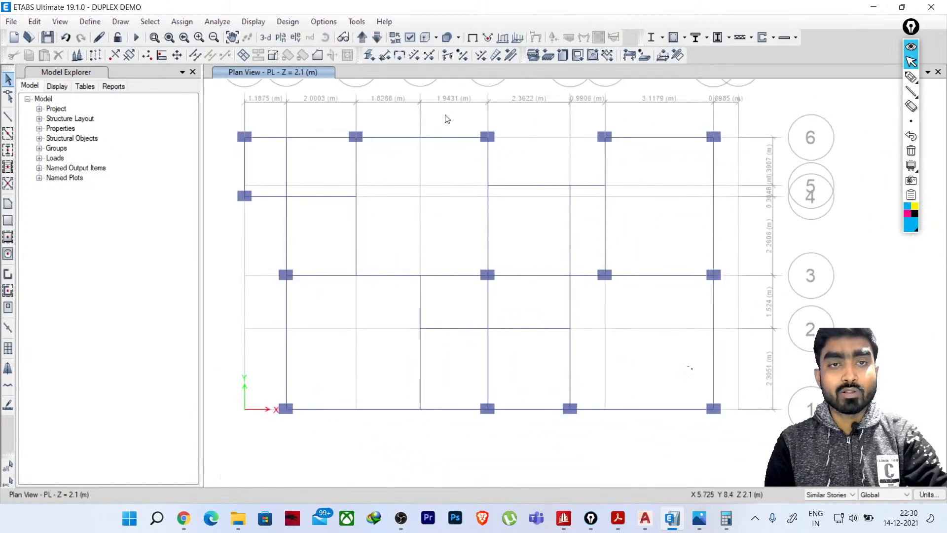
# Select all PL plan beams except the three on the outer sides of the far-X corner bay between grids 3 and 6
pyautogui.moveTo(446, 118); pyautogui.dragTo(390, 217)
pyautogui.moveTo(402, 156); pyautogui.dragTo(279, 219)
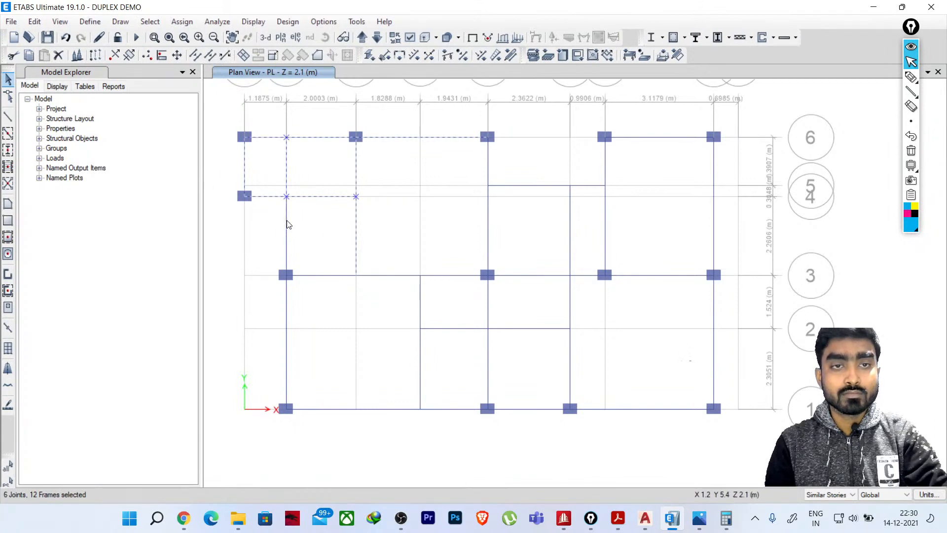
pyautogui.moveTo(343, 237); pyautogui.dragTo(279, 241)
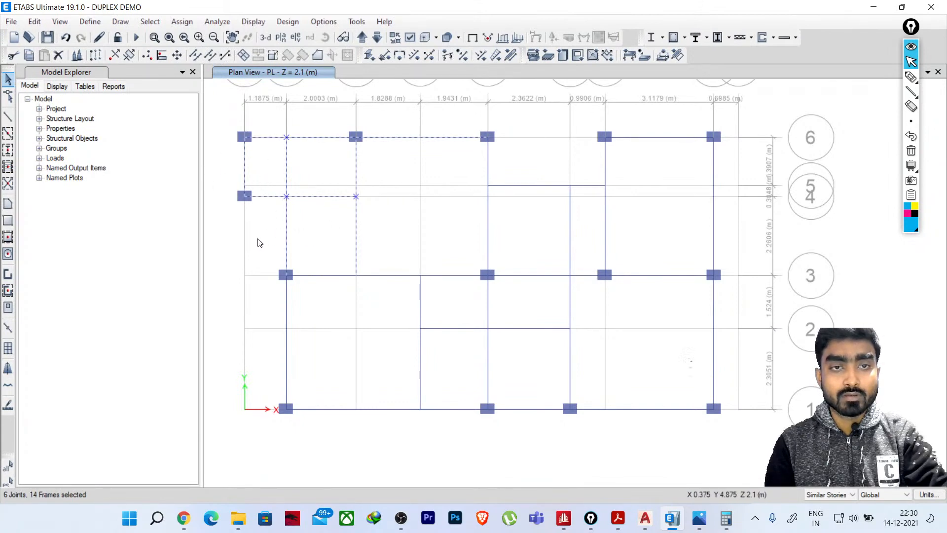
pyautogui.moveTo(452, 360); pyautogui.dragTo(367, 232)
pyautogui.moveTo(548, 169); pyautogui.dragTo(464, 235)
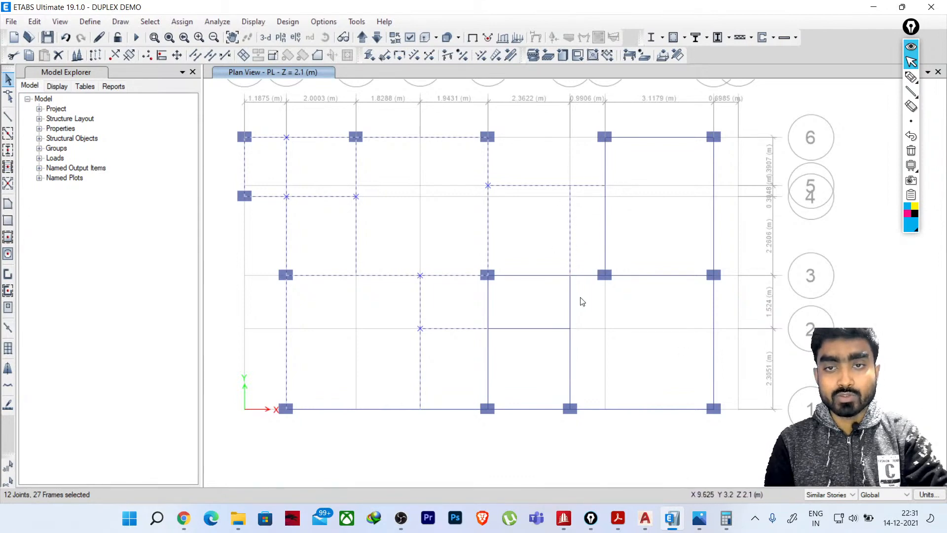
pyautogui.moveTo(579, 305); pyautogui.dragTo(380, 356)
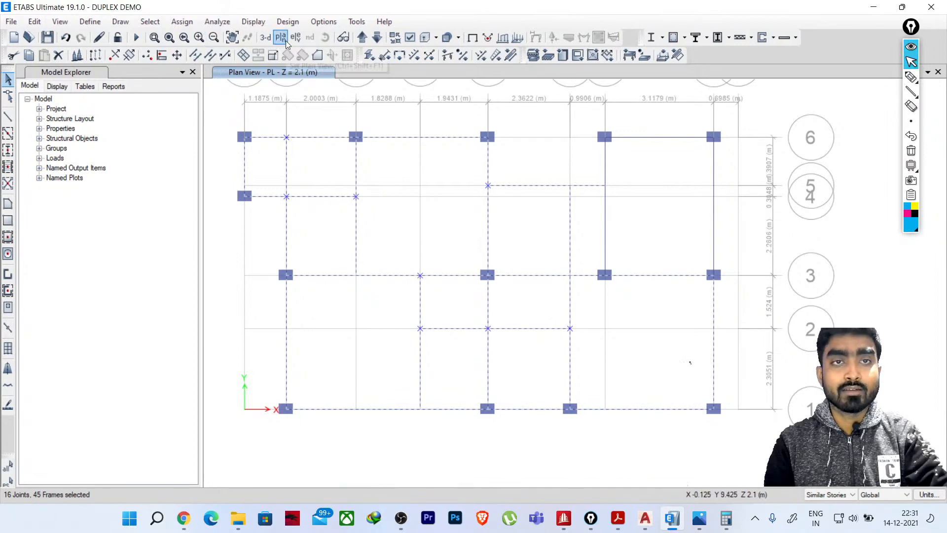
# Assign a uniform gravity load of 0.15*(3-0.4)*20 kN/m in load pattern SIDL to the selected beams, replacing existing loads
pyautogui.click(217, 22)
pyautogui.moveTo(186, 25)
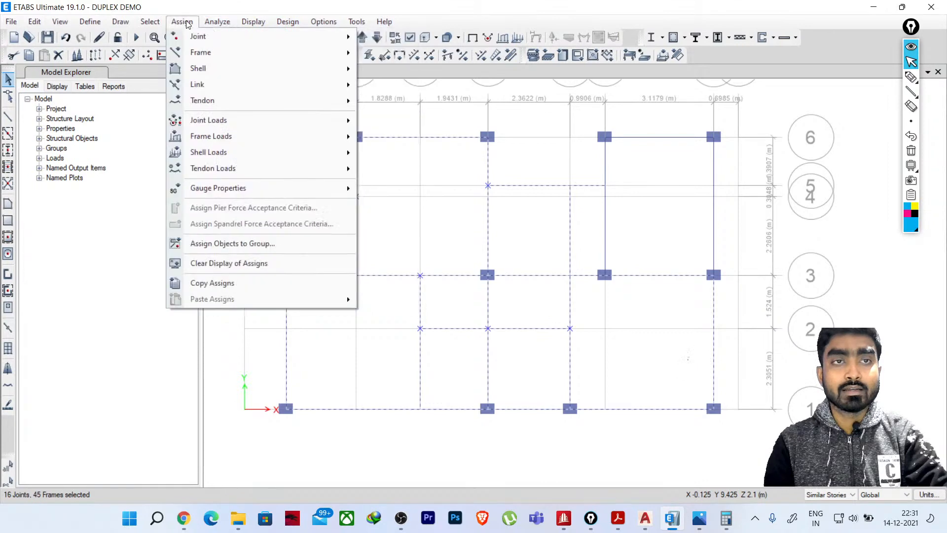
pyautogui.moveTo(230, 141)
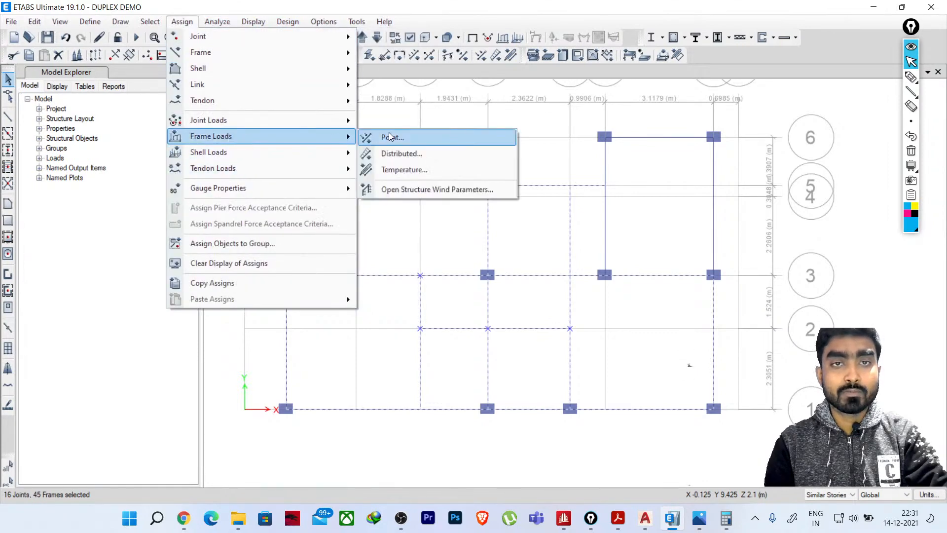
pyautogui.click(392, 152)
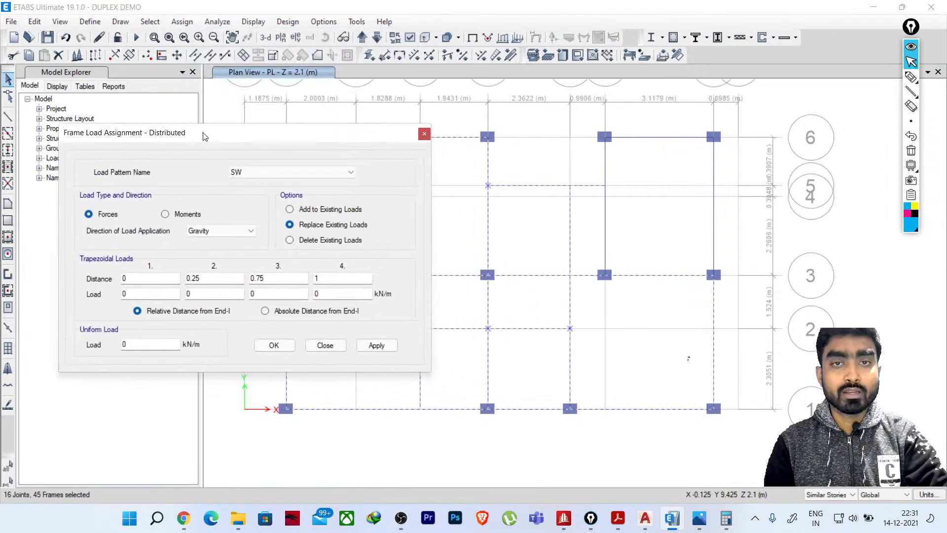
pyautogui.click(247, 174)
pyautogui.click(245, 193)
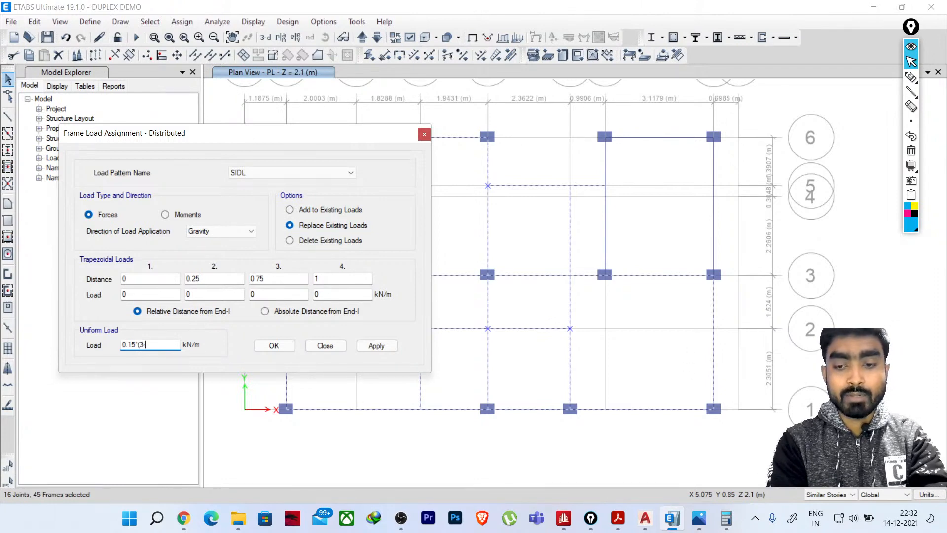
pyautogui.write('.4')
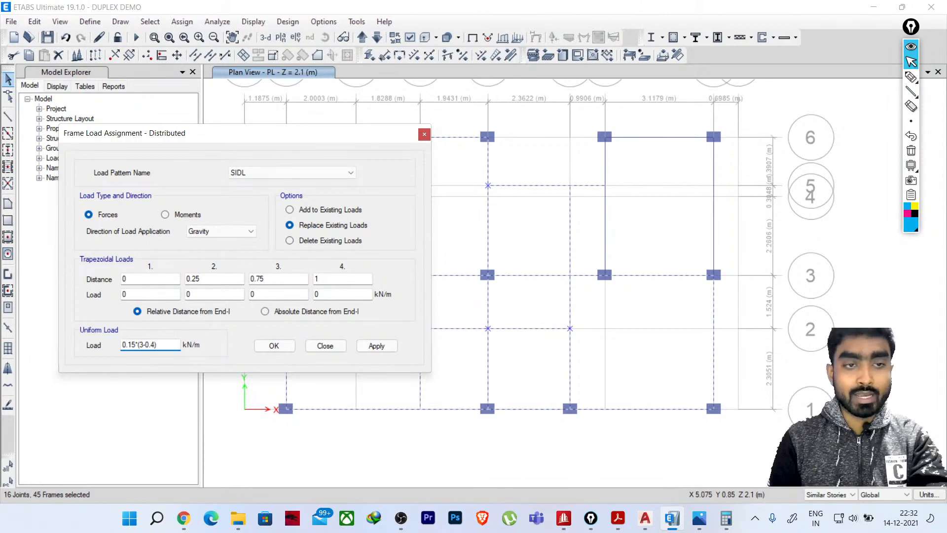
pyautogui.write(')')
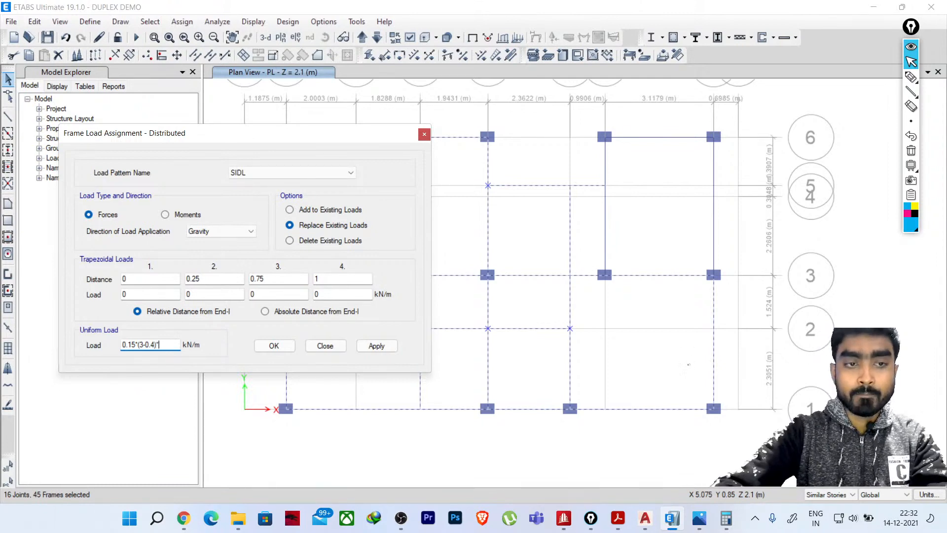
pyautogui.write('*')
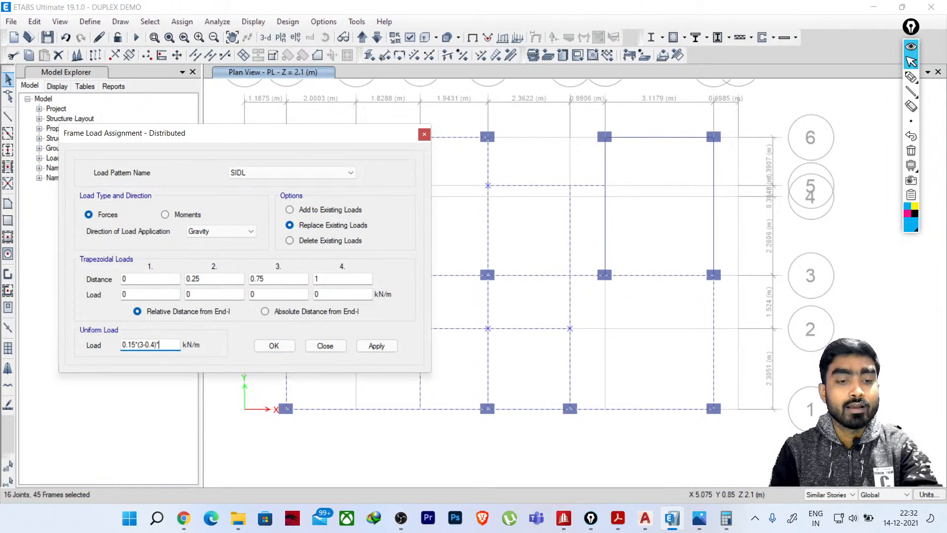
pyautogui.write('20')
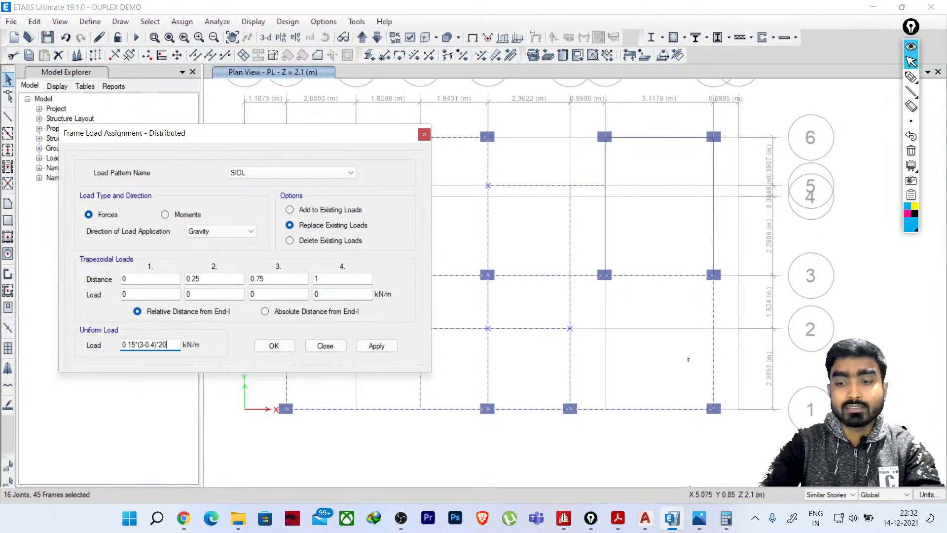
pyautogui.press('Return')
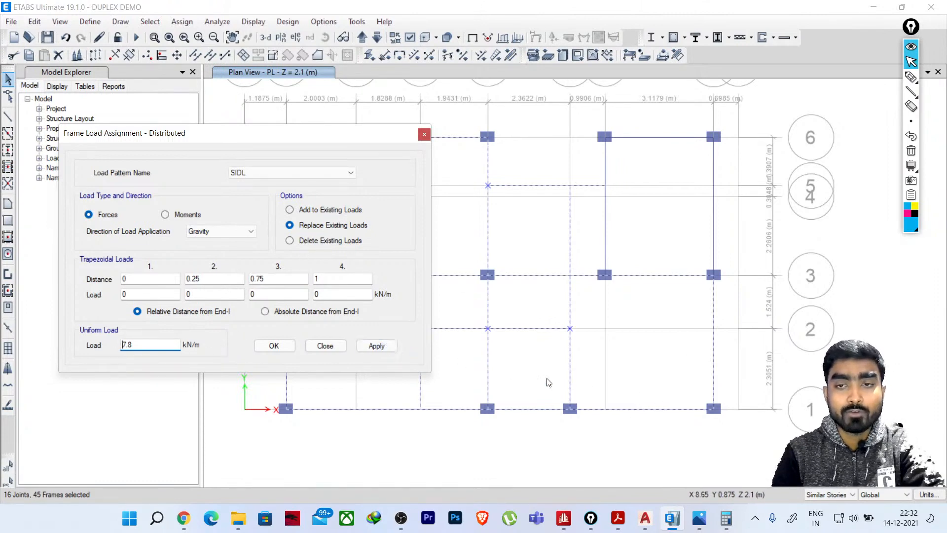
pyautogui.click(384, 348)
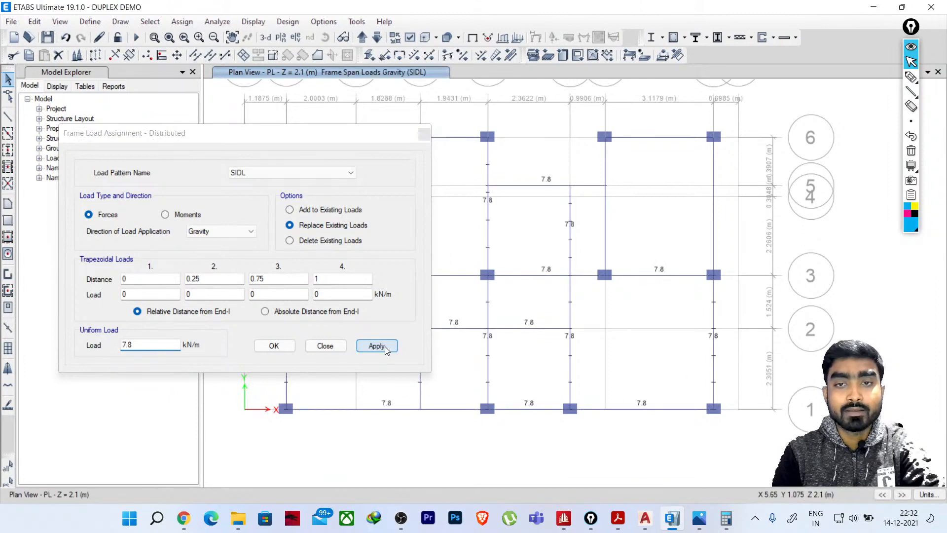
# Examine the applied SIDL beam loads on stories PL and 1STFL in the 3-D view
pyautogui.moveTo(298, 142); pyautogui.dragTo(75, 168)
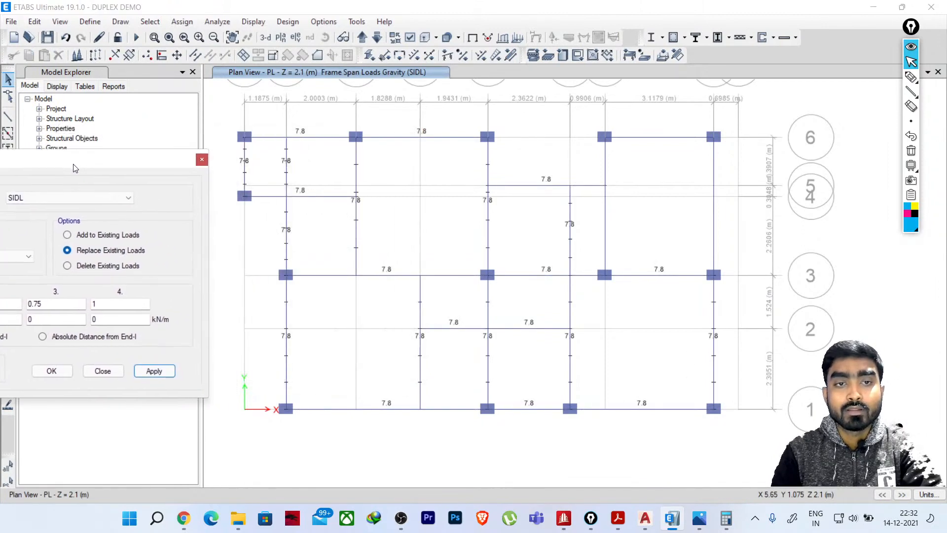
pyautogui.click(265, 38)
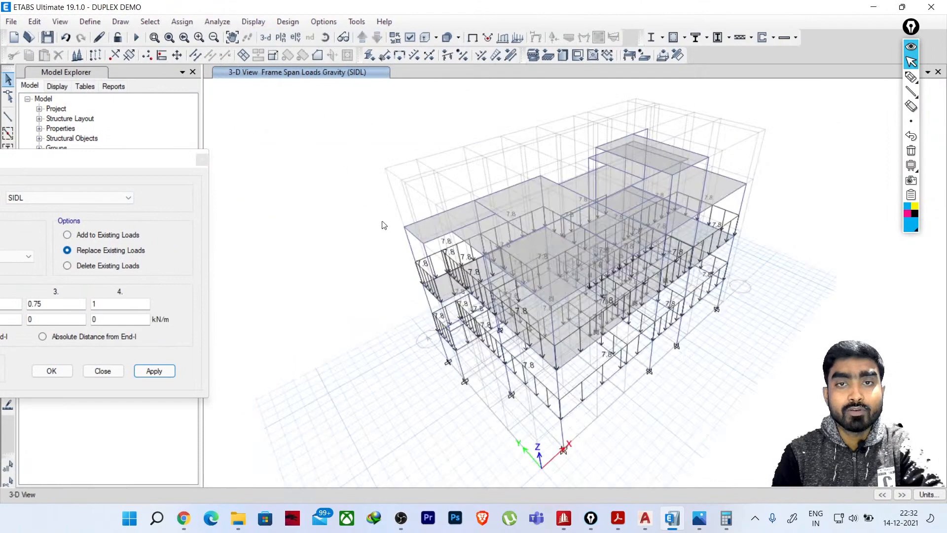
pyautogui.moveTo(705, 376); pyautogui.dragTo(624, 375, button='middle')
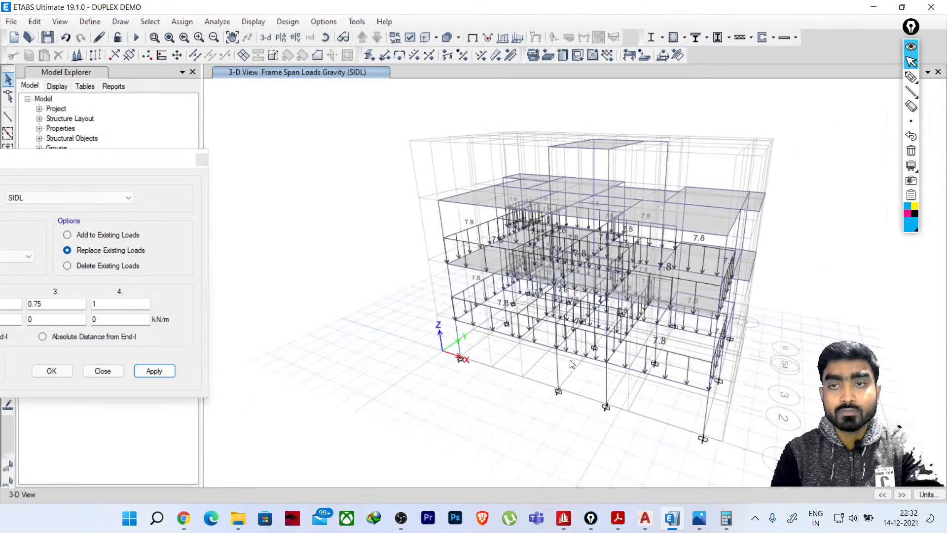
# Show the plan view of story 1STFL
pyautogui.click(280, 38)
pyautogui.click(407, 235)
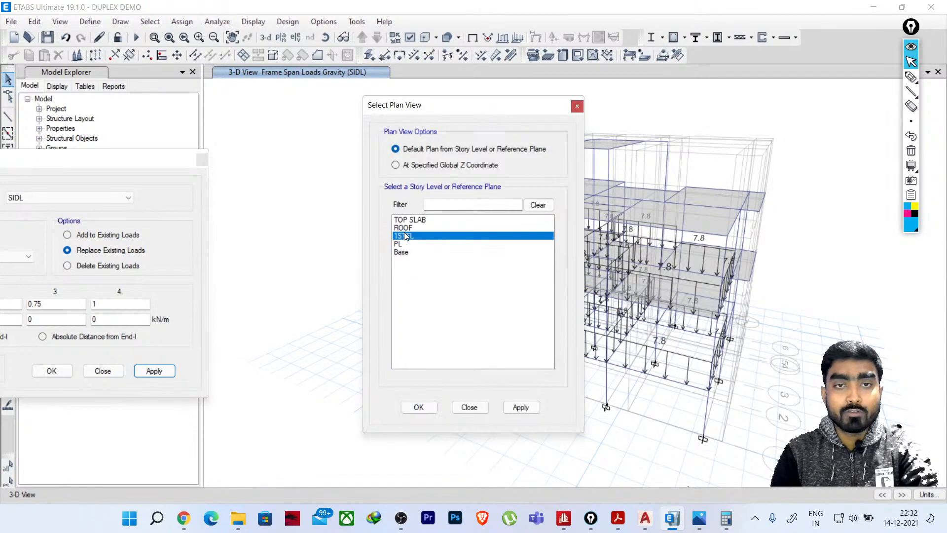
pyautogui.click(418, 407)
pyautogui.moveTo(653, 339); pyautogui.dragTo(517, 294, button='middle')
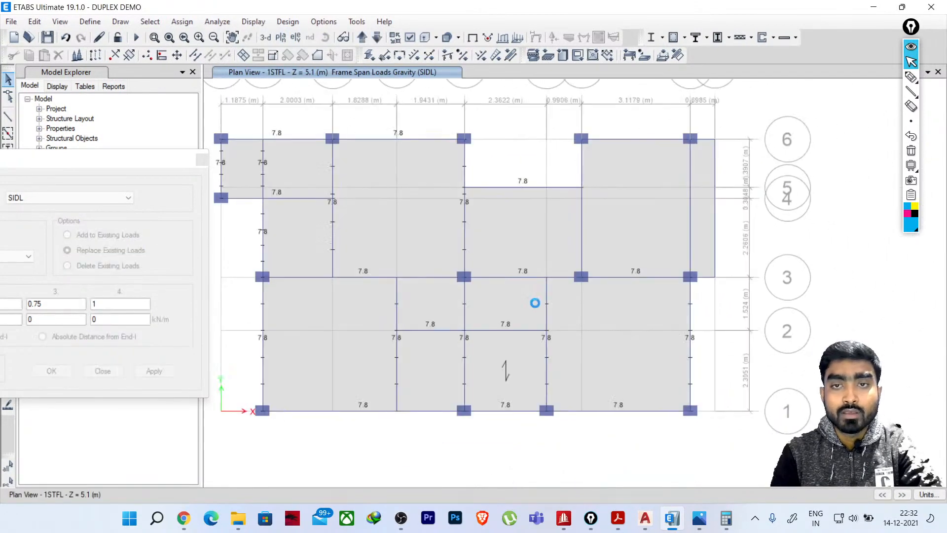
pyautogui.click(581, 235)
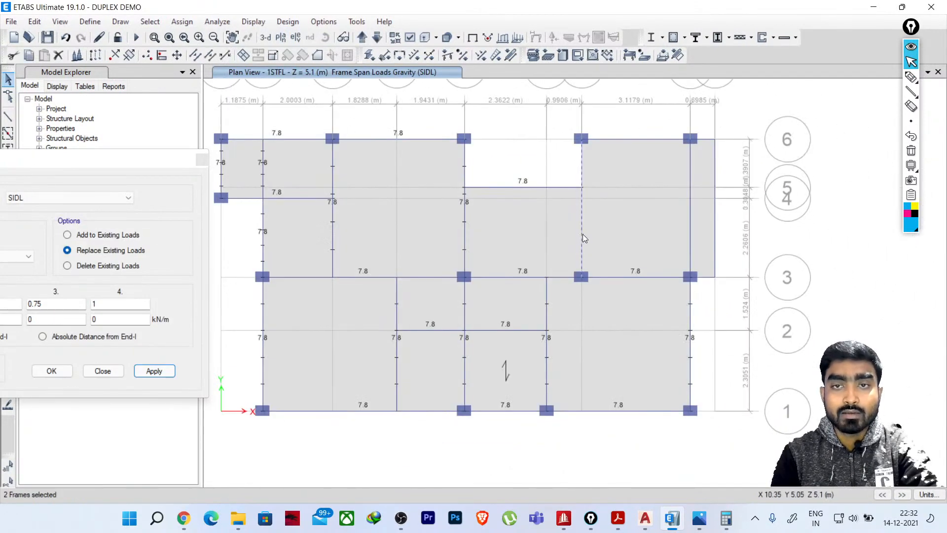
pyautogui.click(583, 235)
pyautogui.click(582, 234)
pyautogui.click(583, 235)
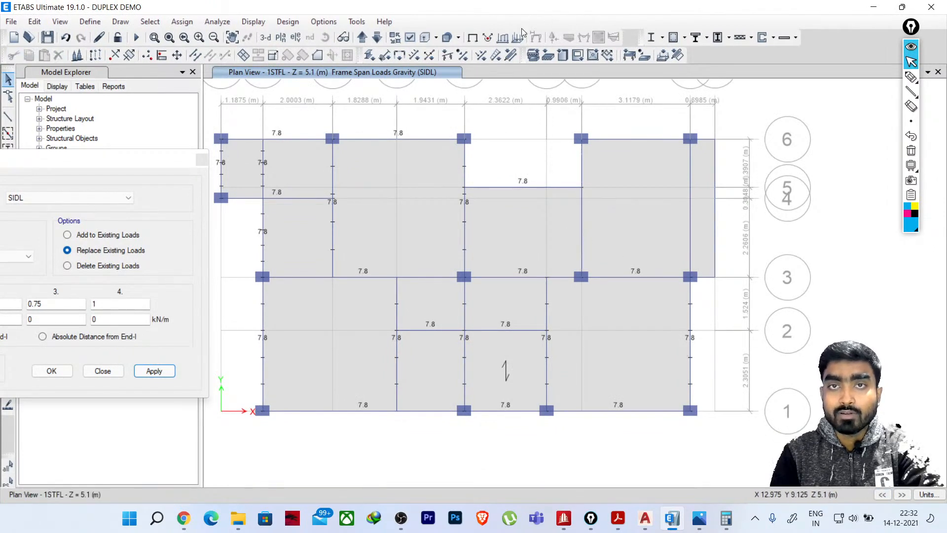
# Limit edits to One Story and assign the 7.8 kN/m SIDL load to the 1STFL beam between grids 3 and 6 beside the slab opening
pyautogui.click(882, 494)
pyautogui.click(828, 495)
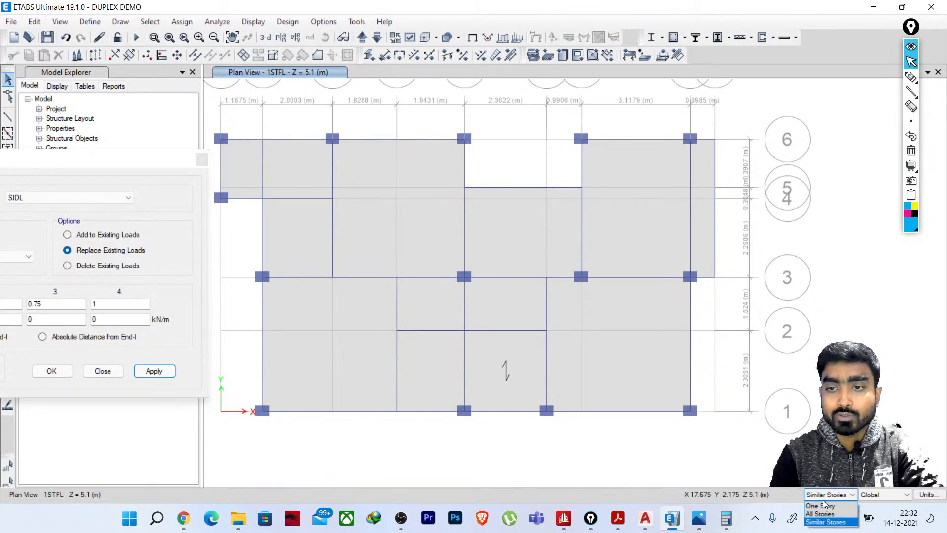
pyautogui.click(822, 502)
pyautogui.click(582, 238)
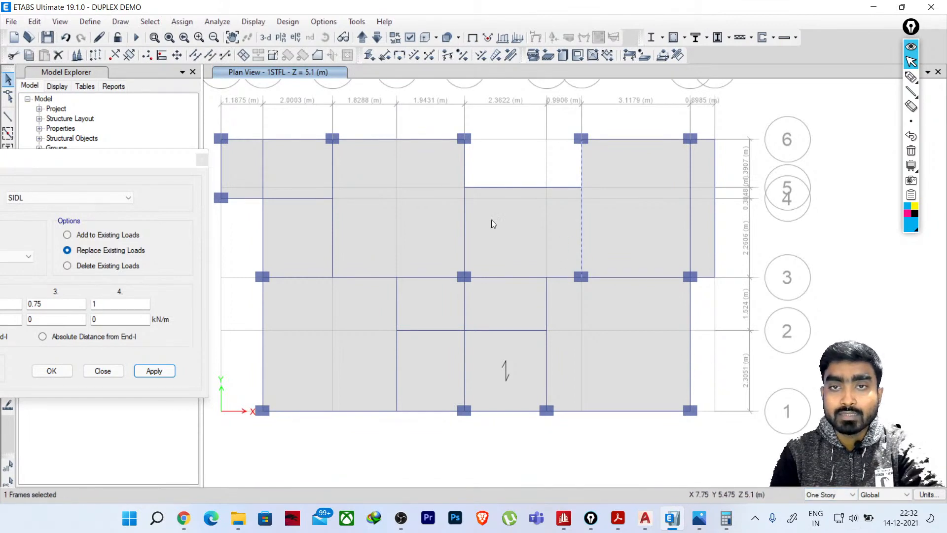
pyautogui.moveTo(117, 159); pyautogui.dragTo(243, 63)
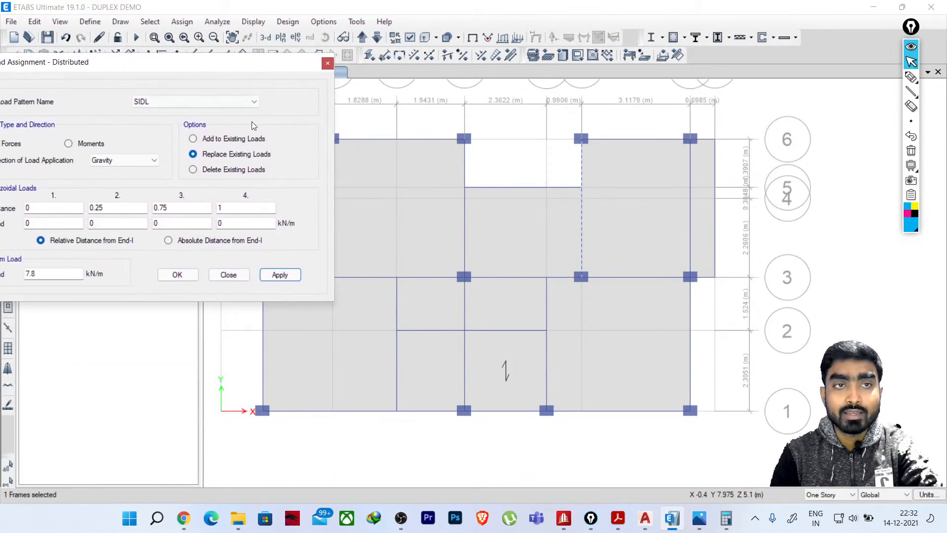
pyautogui.click(280, 274)
pyautogui.moveTo(593, 196); pyautogui.dragTo(636, 203, button='middle')
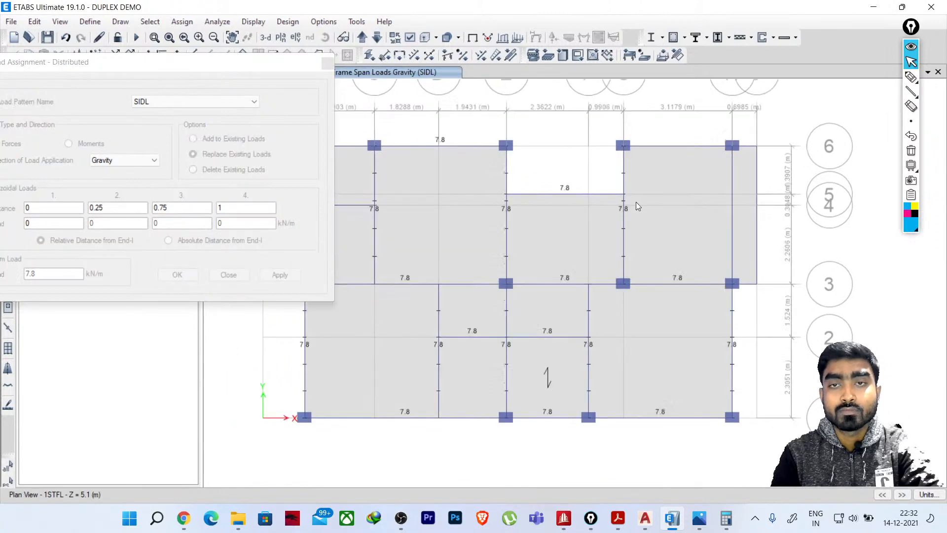
# Compare the PL and 1STFL beam loads and examine the walls around the balcony and living room in the AutoCAD duplex floor plan
pyautogui.click(376, 39)
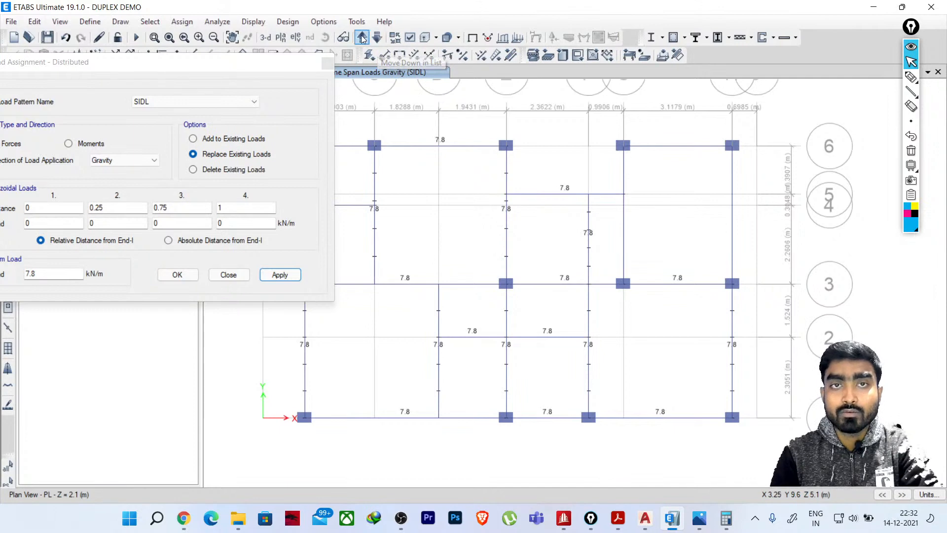
pyautogui.click(363, 38)
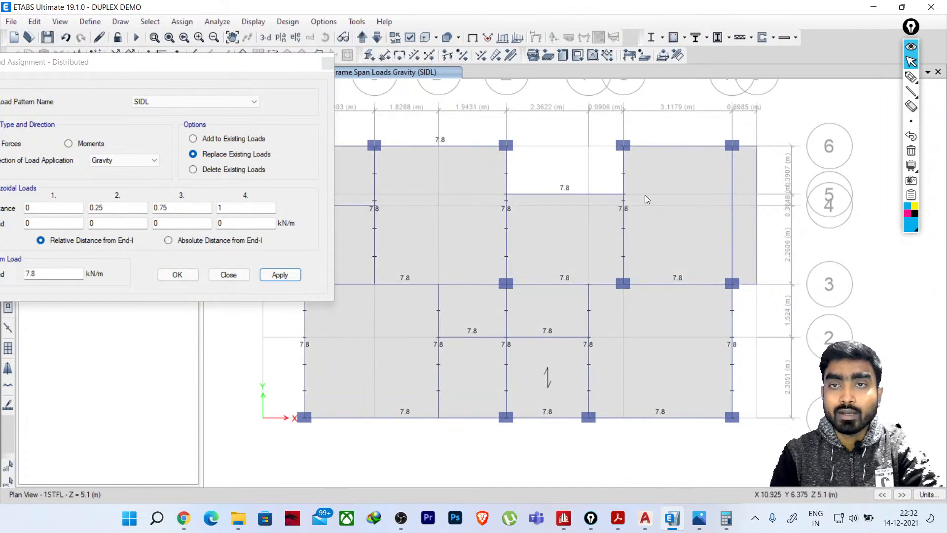
pyautogui.moveTo(645, 518)
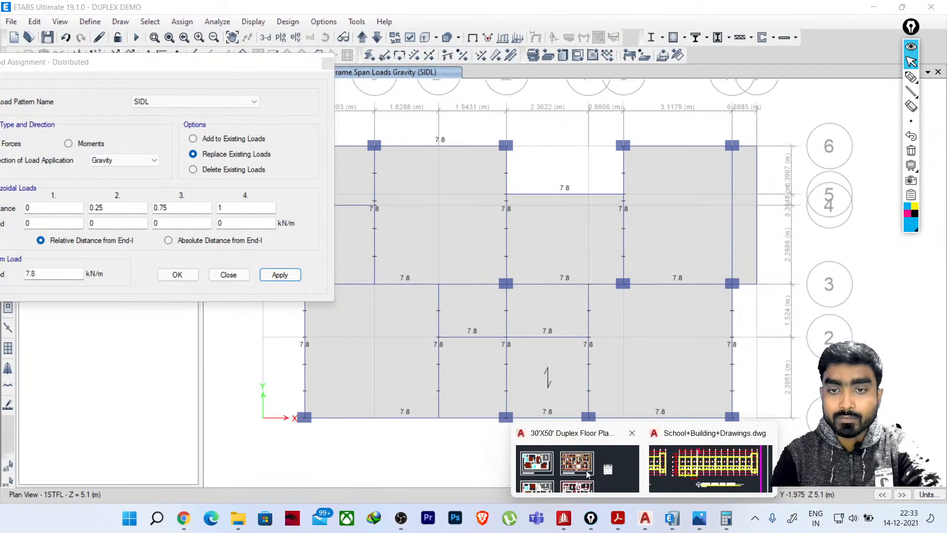
pyautogui.click(577, 466)
pyautogui.scroll(10, 487, 265)
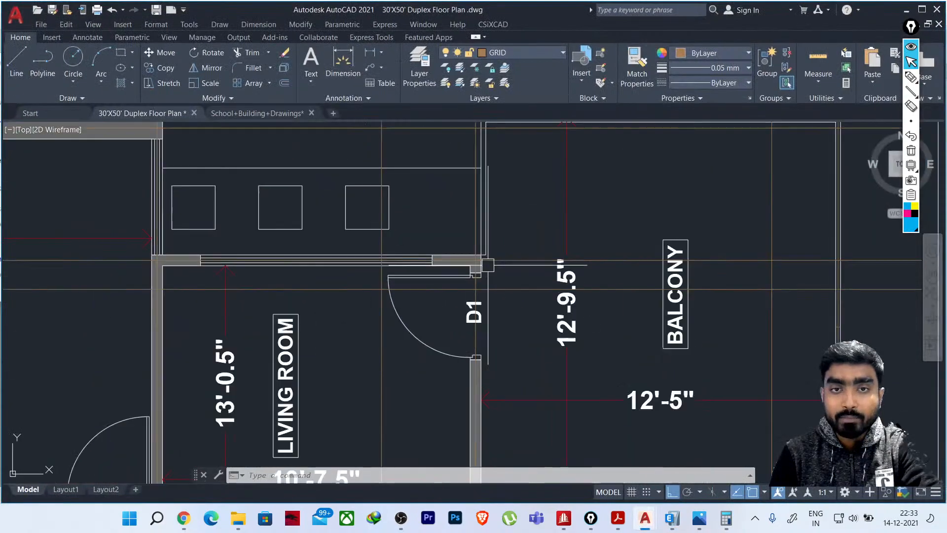
pyautogui.scroll(-2, 476, 304)
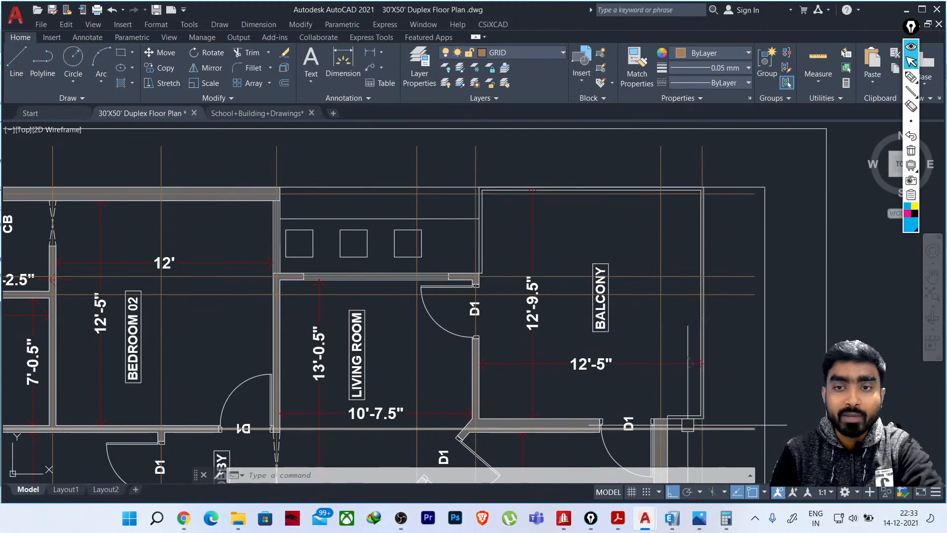
# Return to ETABS and compare the beam loads around the slab opening on the PL and 1STFL plans
pyautogui.click(905, 11)
pyautogui.moveTo(665, 235); pyautogui.dragTo(628, 220, button='middle')
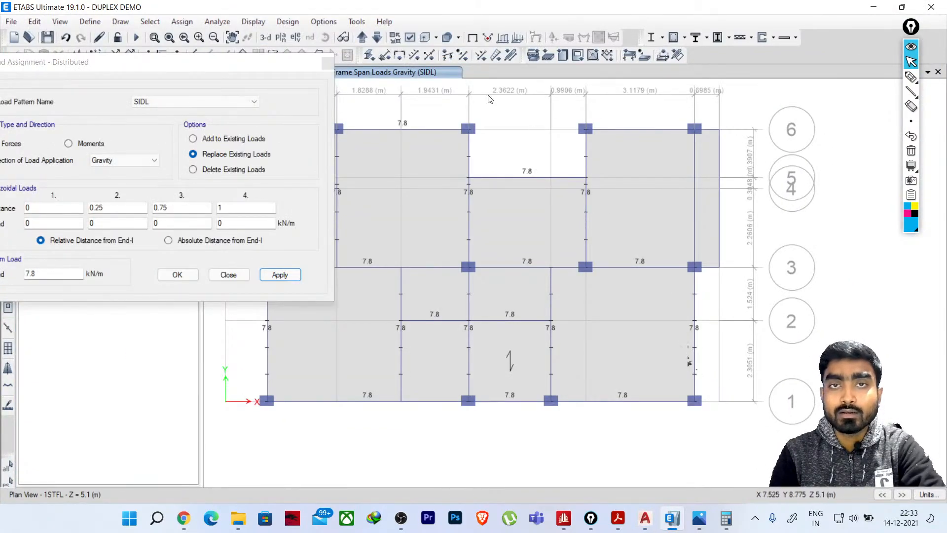
pyautogui.click(377, 38)
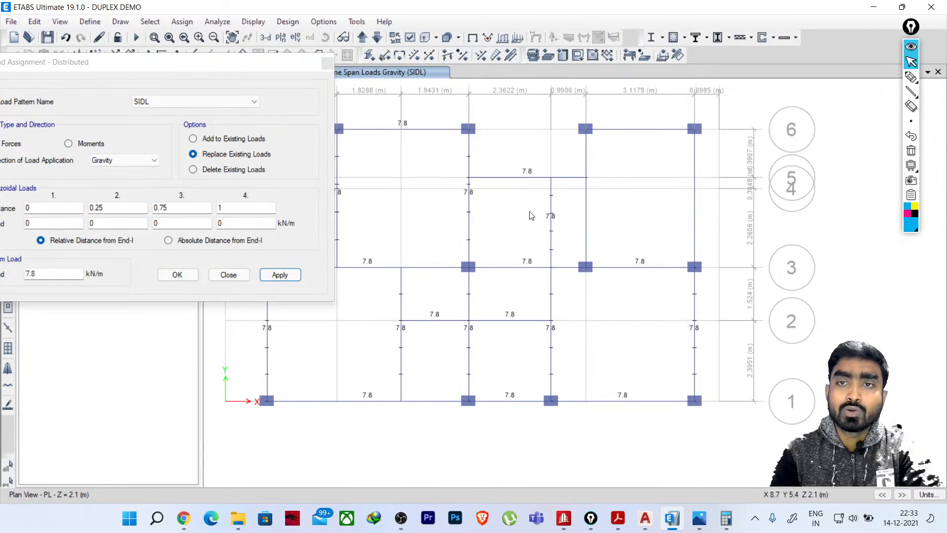
pyautogui.click(363, 37)
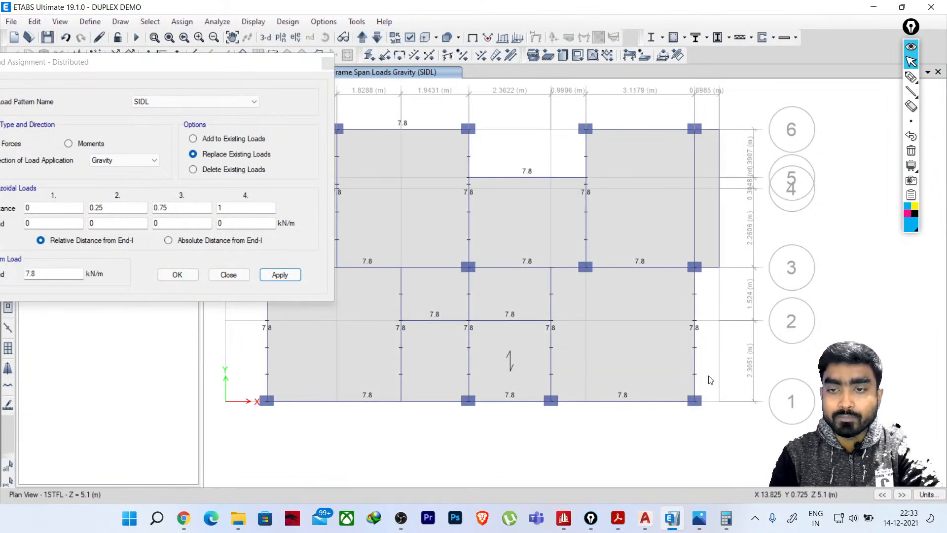
# Hide the load display and divide the 1STFL beam on grid G between grids 3 and 6 at the slab-opening corner joint
pyautogui.click(472, 37)
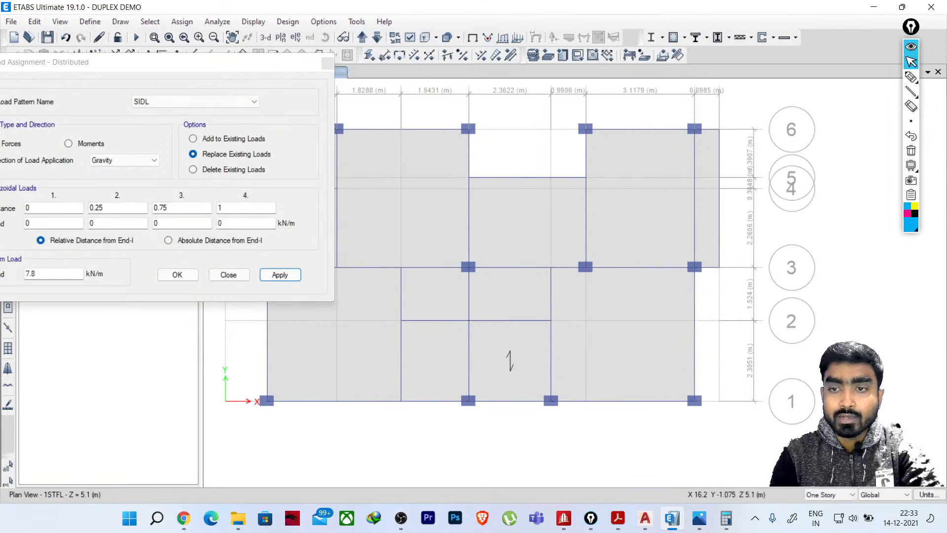
pyautogui.click(585, 214)
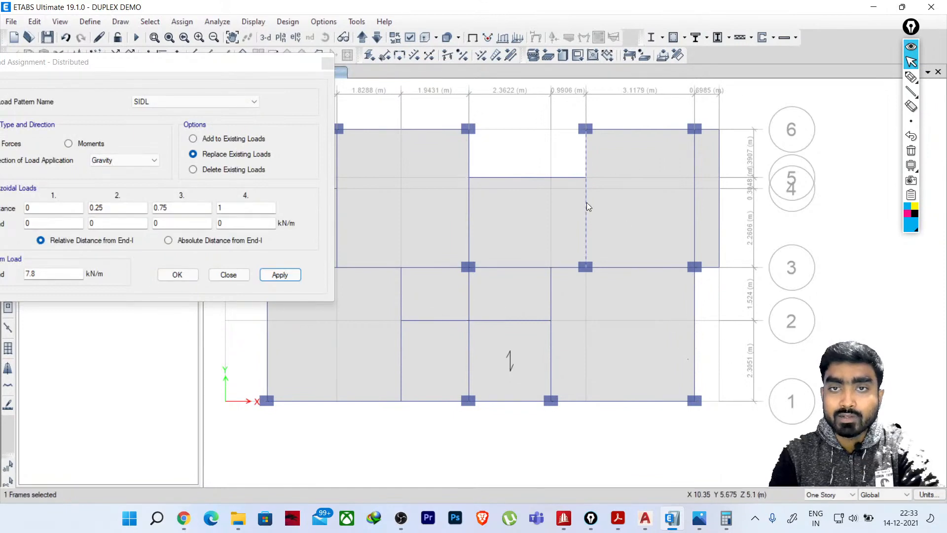
pyautogui.click(586, 177)
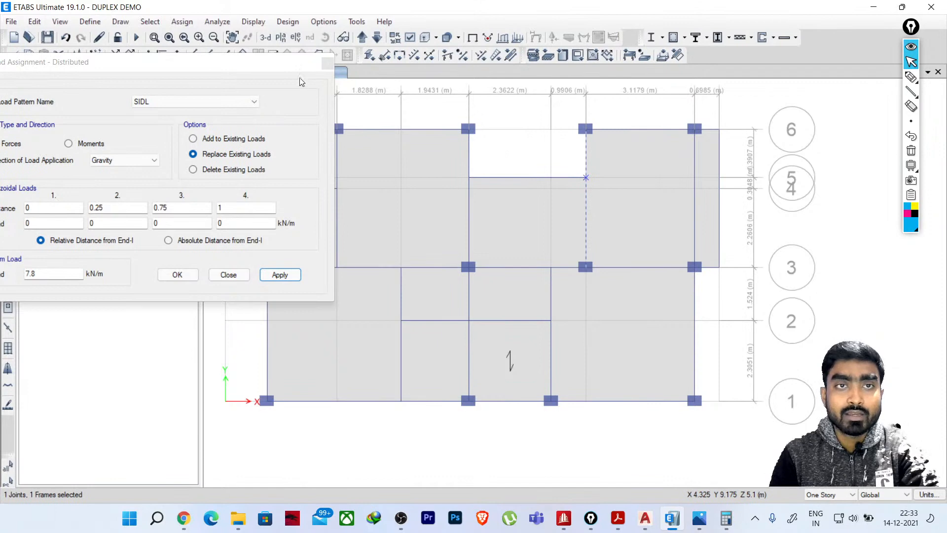
pyautogui.moveTo(311, 62); pyautogui.dragTo(293, 256)
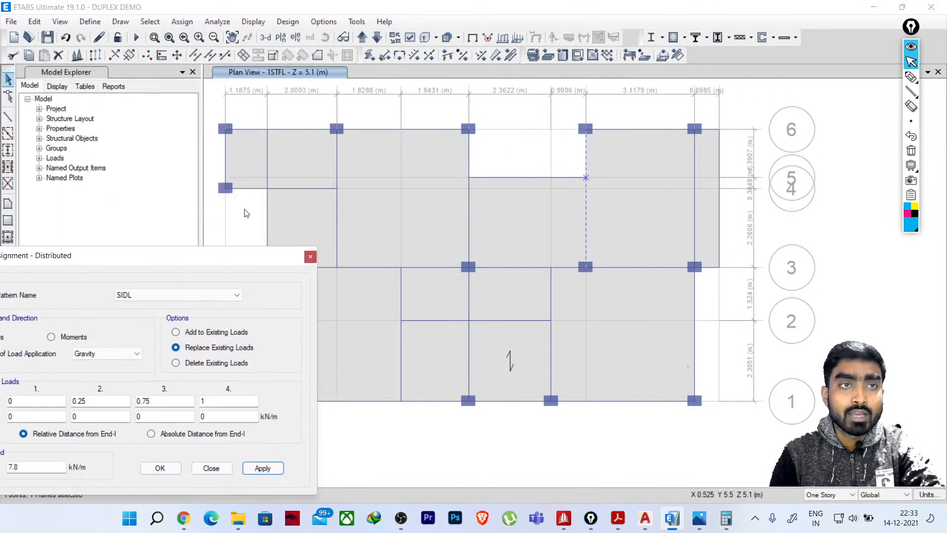
pyautogui.click(35, 22)
pyautogui.moveTo(194, 326)
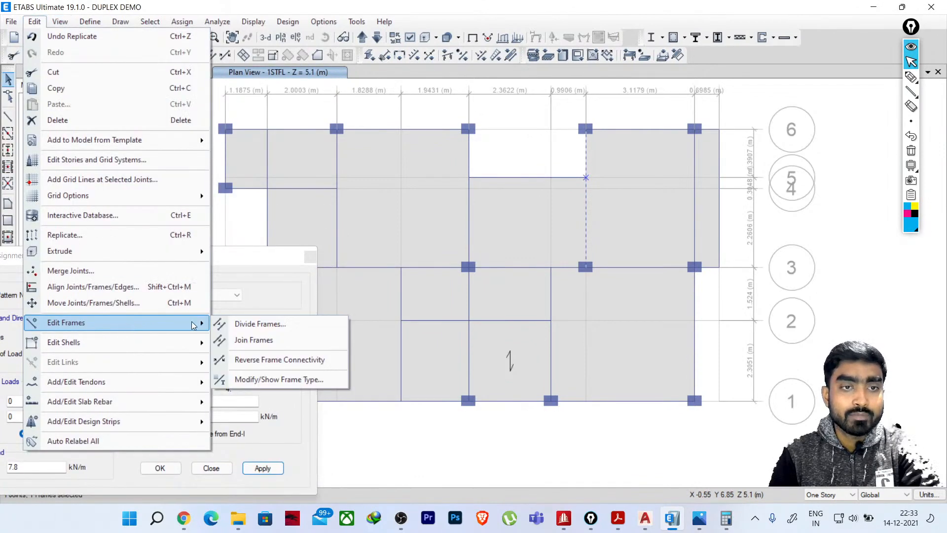
pyautogui.click(249, 324)
pyautogui.click(399, 260)
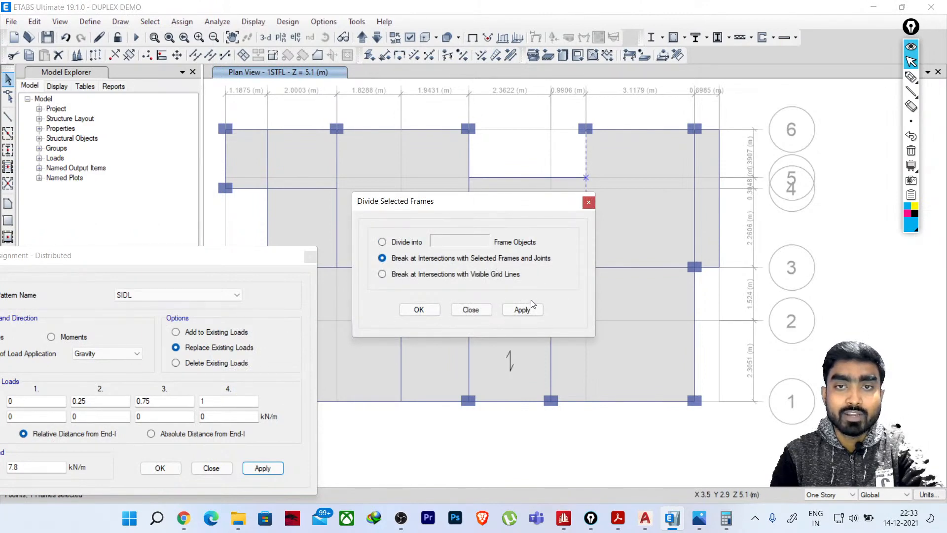
pyautogui.click(523, 310)
pyautogui.click(474, 310)
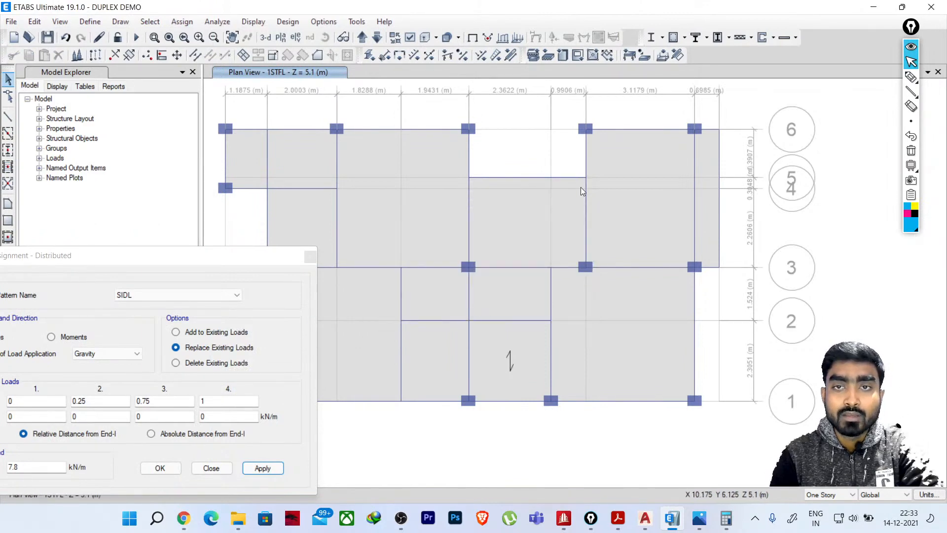
# Assign a uniform SIDL load of 0.15*1*20 (3 kN/m) to the upper grid G segment and the 1STFL balcony edge beams out to grid J
pyautogui.click(587, 158)
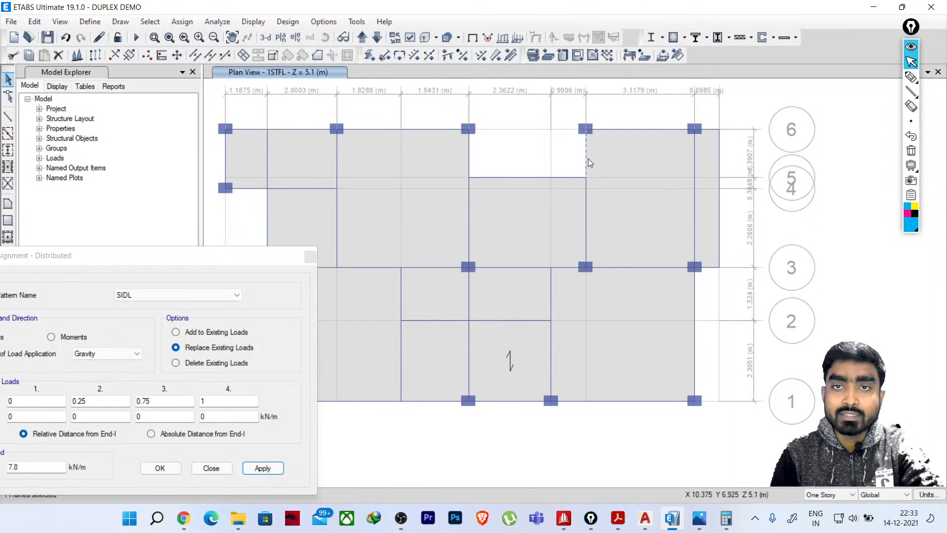
pyautogui.click(629, 129)
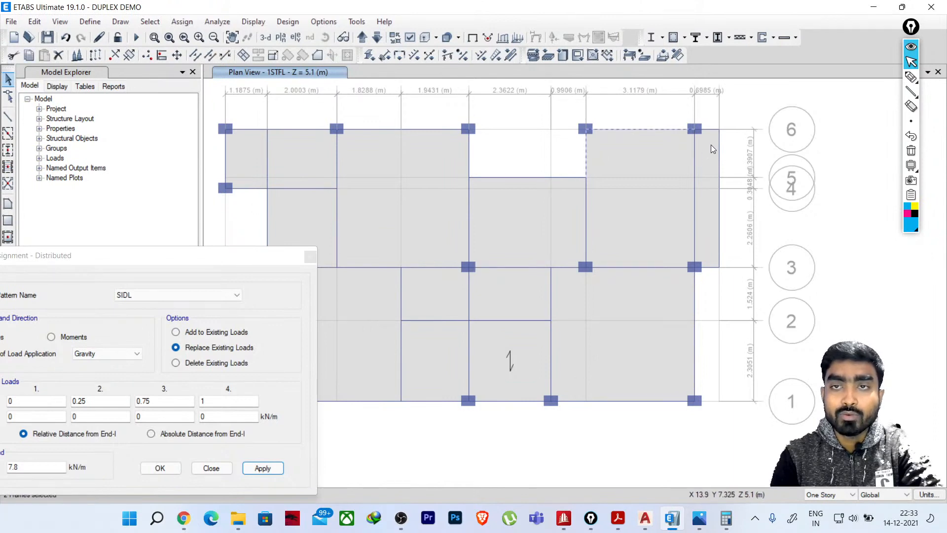
pyautogui.click(721, 153)
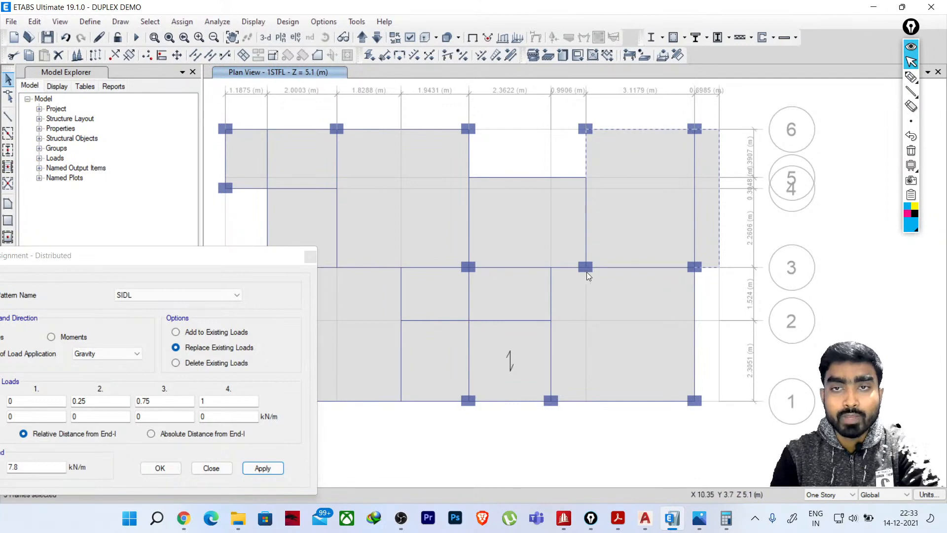
pyautogui.moveTo(166, 264); pyautogui.dragTo(364, 119)
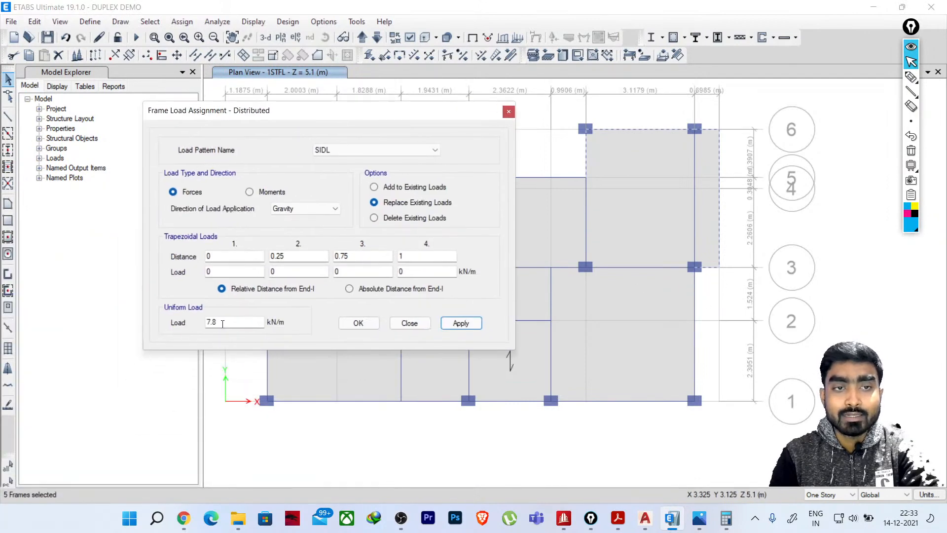
pyautogui.moveTo(223, 323); pyautogui.dragTo(191, 326)
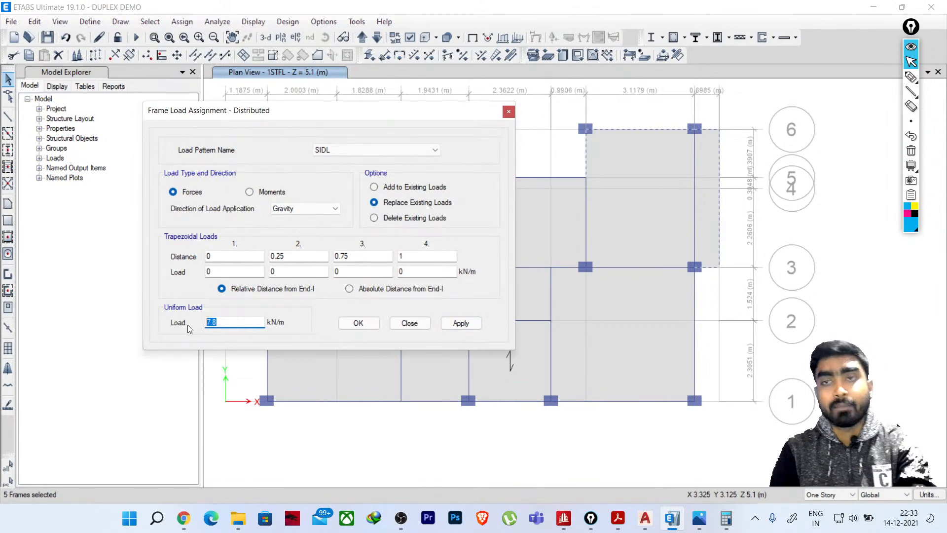
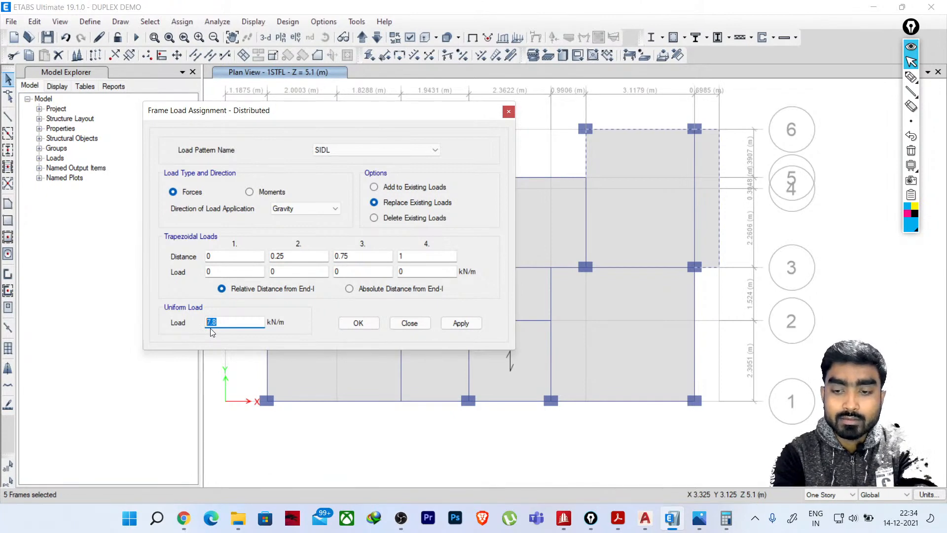
pyautogui.write('0')
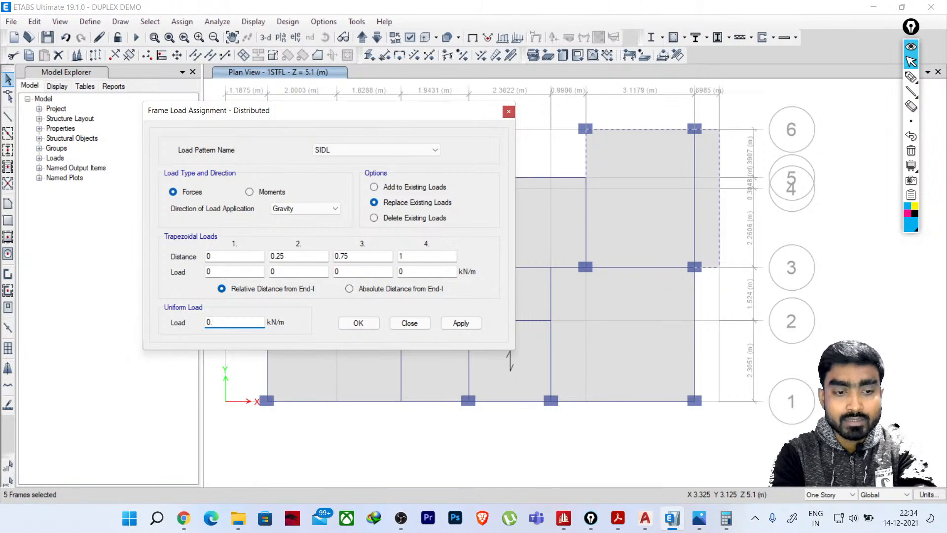
pyautogui.write('.15')
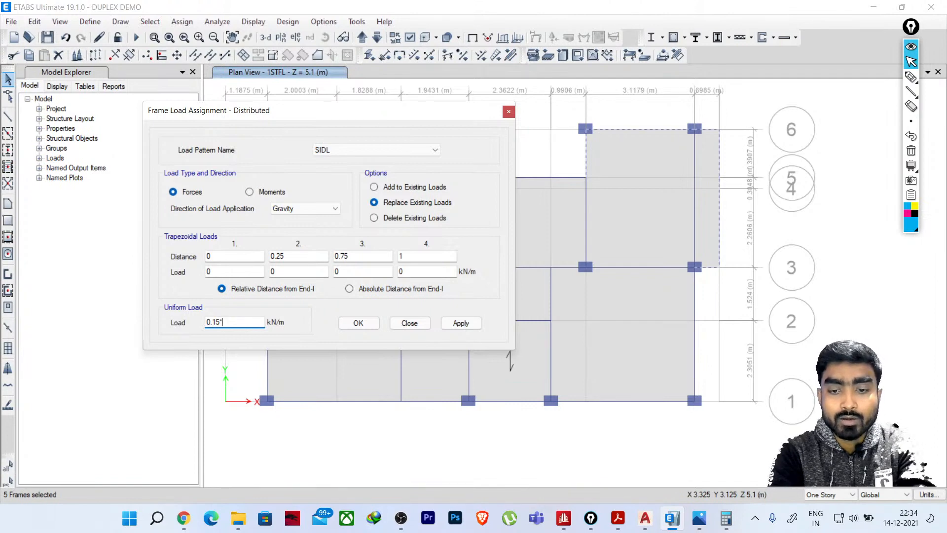
pyautogui.write('*0.9')
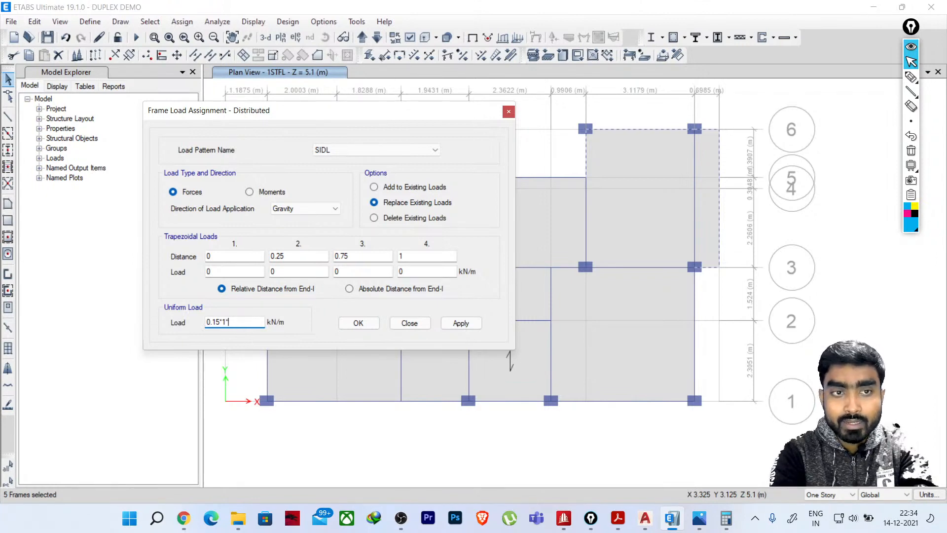
pyautogui.write('20')
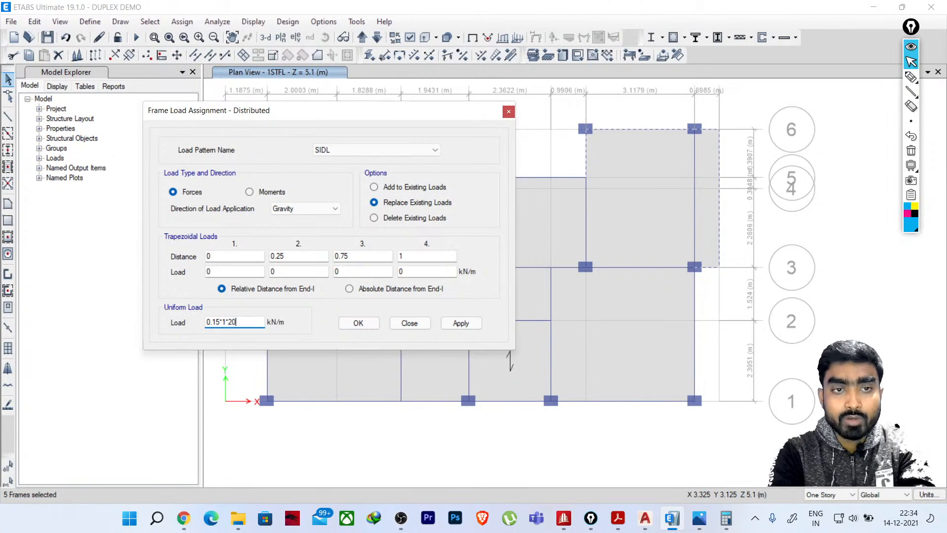
pyautogui.press('Return')
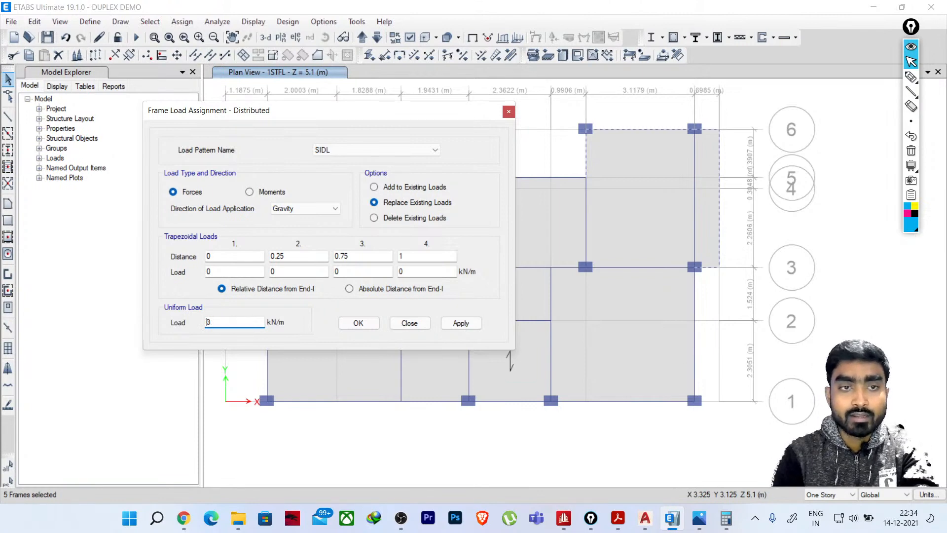
pyautogui.click(457, 324)
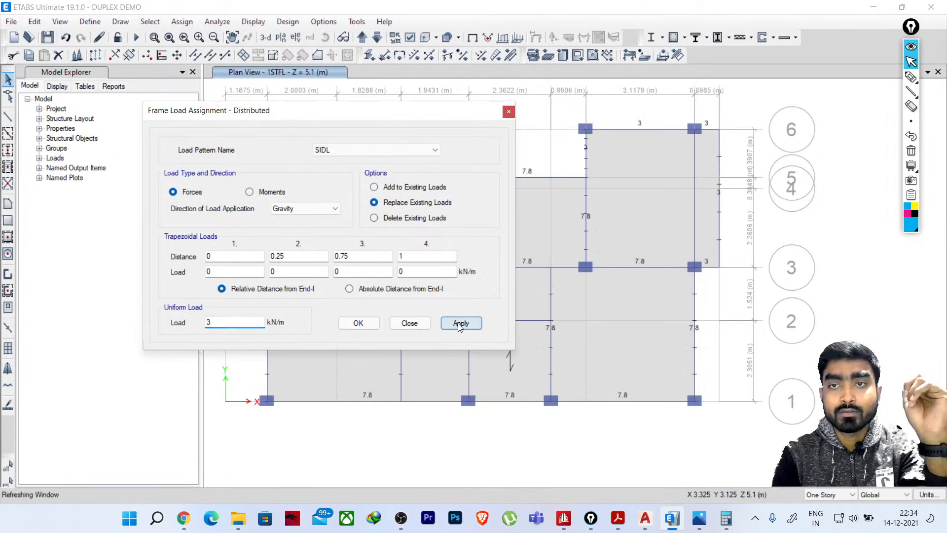
# Join the two divided segments of the 1STFL beam on grid G back into one frame
pyautogui.moveTo(351, 117); pyautogui.dragTo(138, 155)
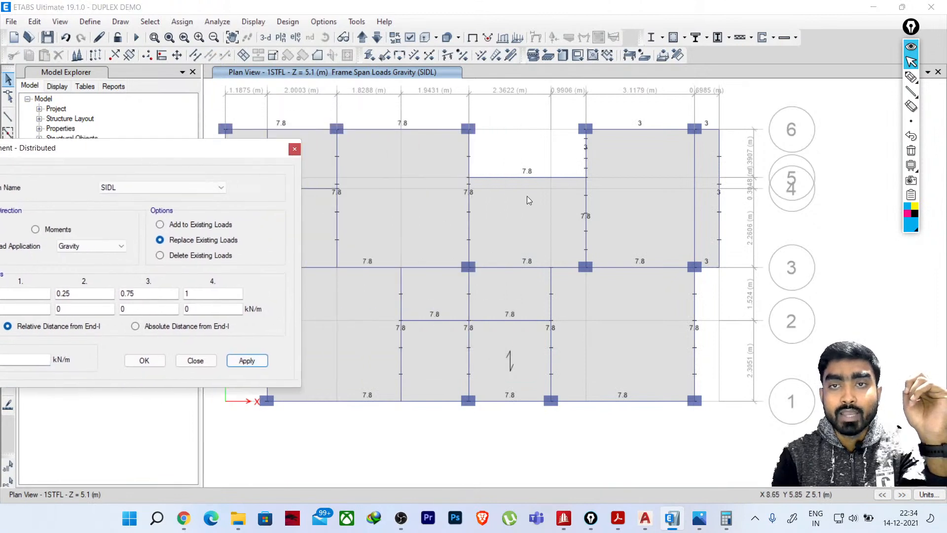
pyautogui.click(585, 213)
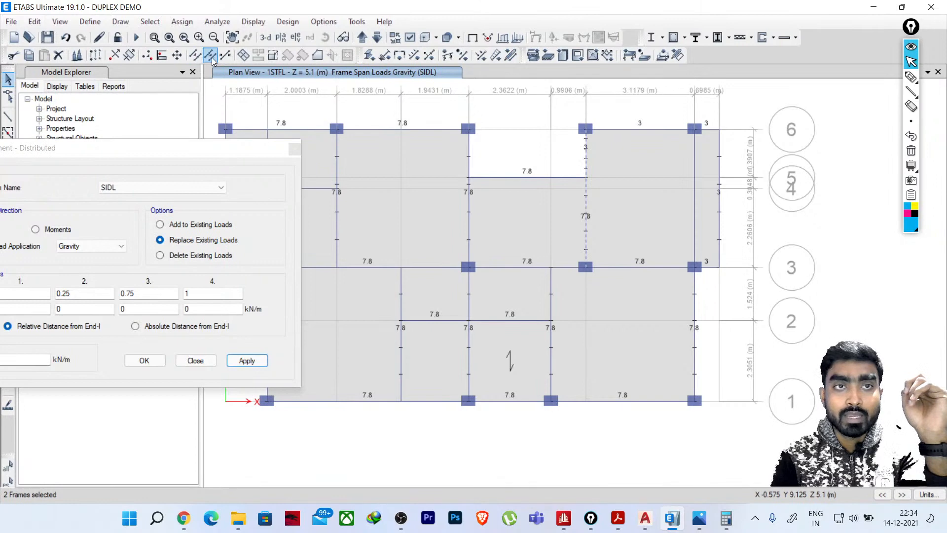
pyautogui.click(34, 21)
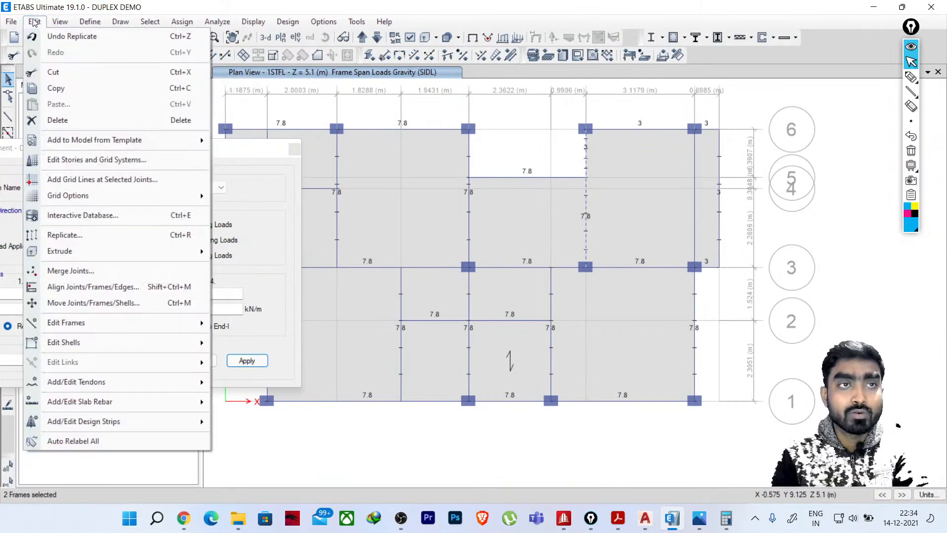
pyautogui.moveTo(85, 323)
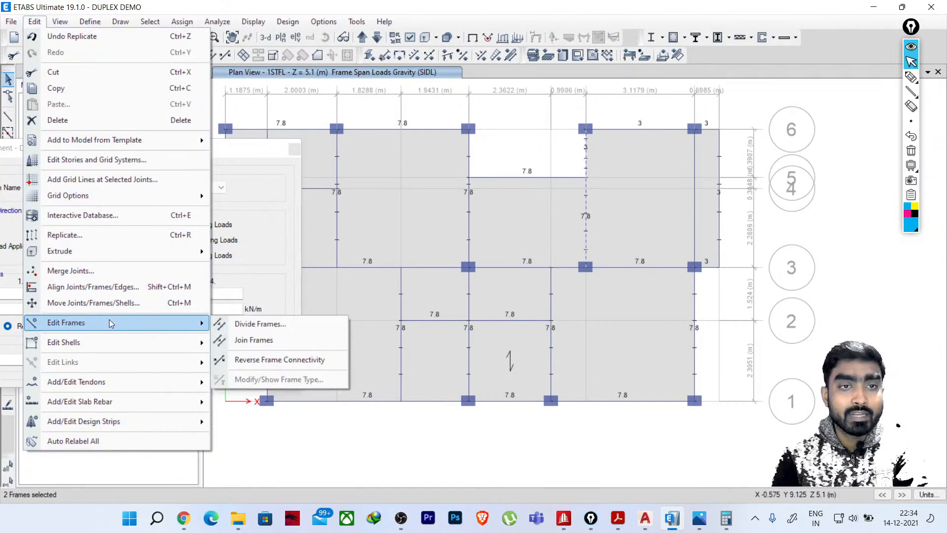
pyautogui.click(265, 341)
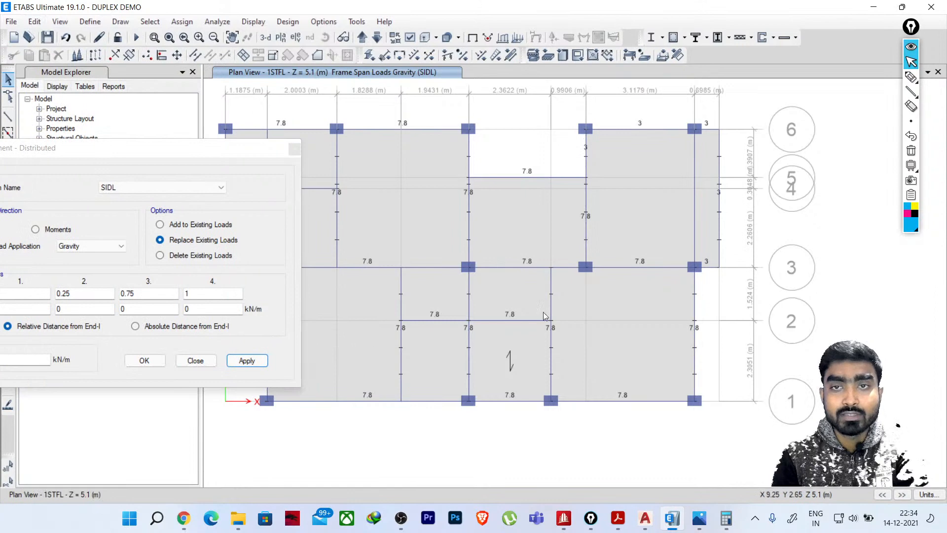
pyautogui.click(587, 198)
pyautogui.click(588, 198)
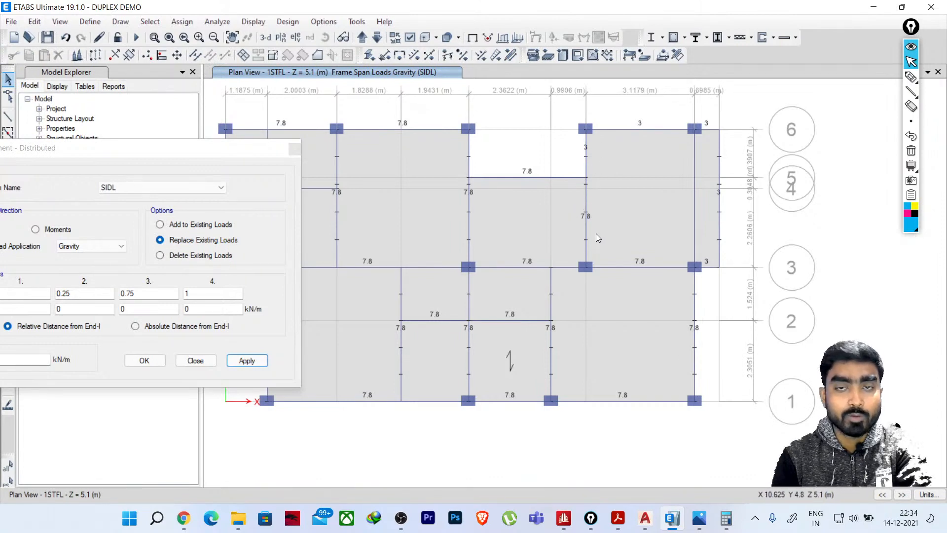
# Examine the SIDL beam loads in the 3-D view, focusing on the rejoined grid G beam and the 1STFL balcony edges
pyautogui.click(265, 37)
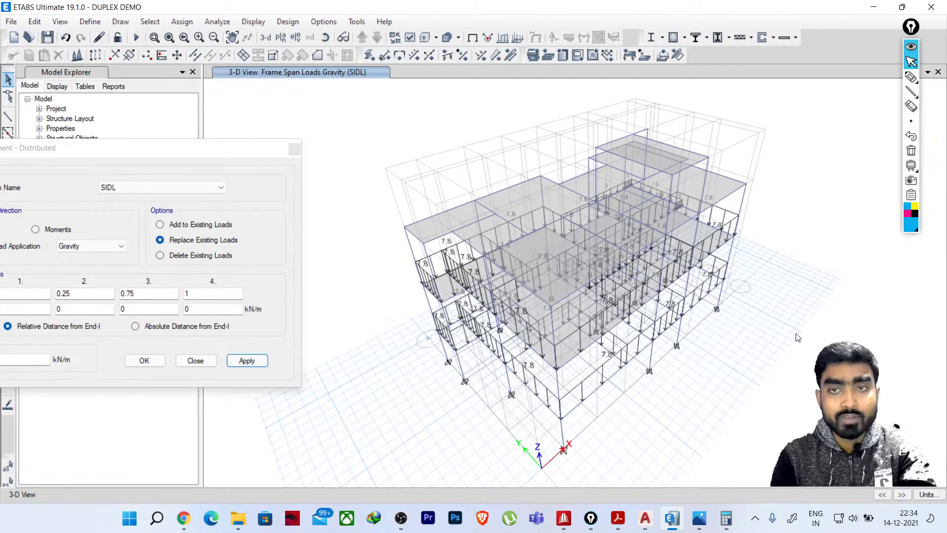
pyautogui.keyDown('shift'); pyautogui.moveTo(796, 333); pyautogui.dragTo(676, 372, button='middle'); pyautogui.keyUp('shift')
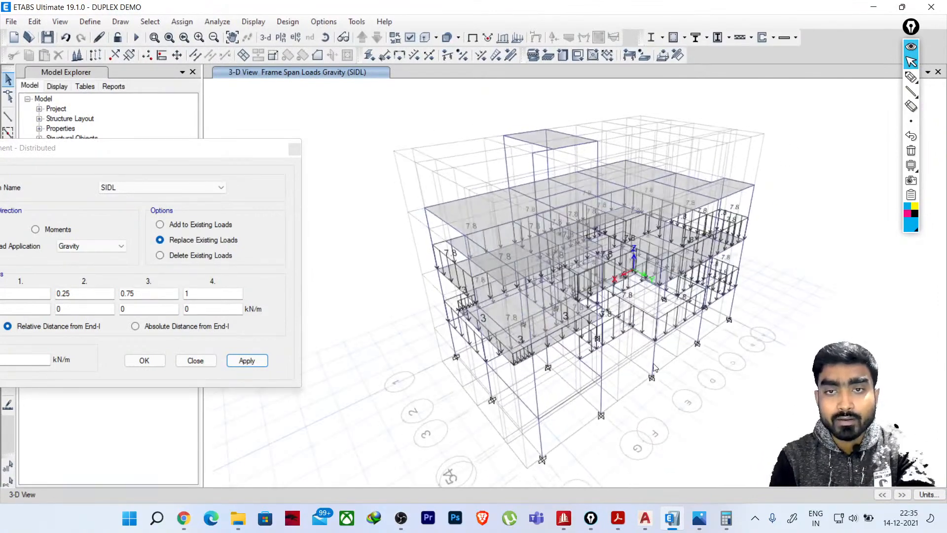
pyautogui.scroll(5, 587, 332)
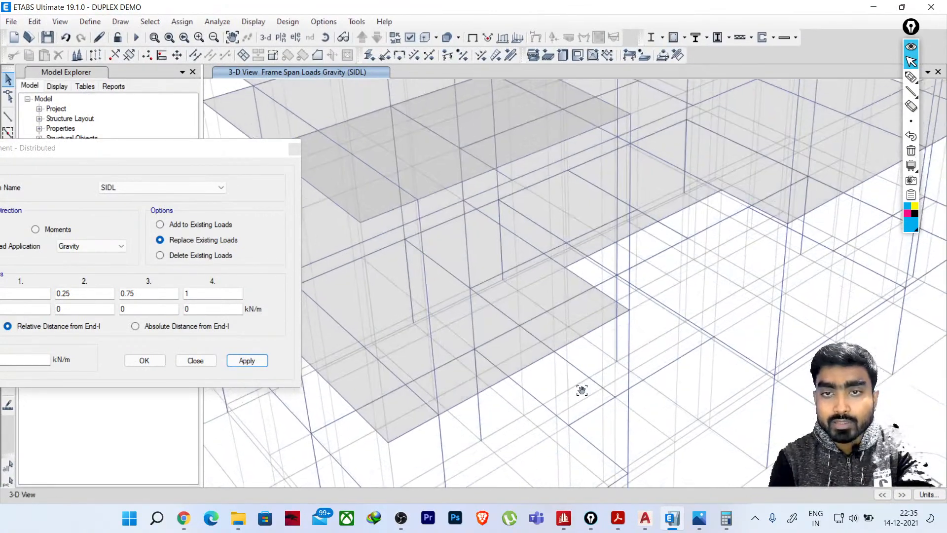
pyautogui.scroll(4, 579, 380)
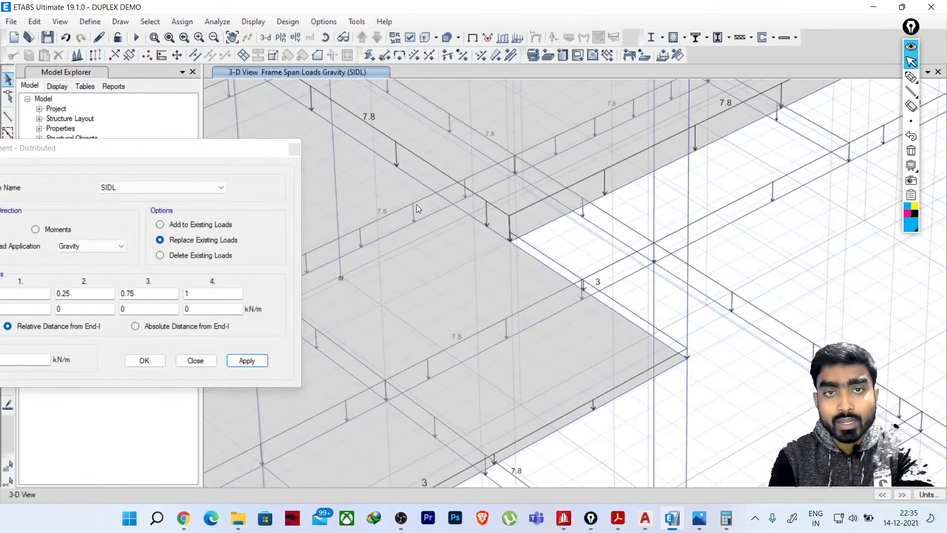
pyautogui.click(522, 250)
pyautogui.click(528, 250)
pyautogui.scroll(-5, 582, 257)
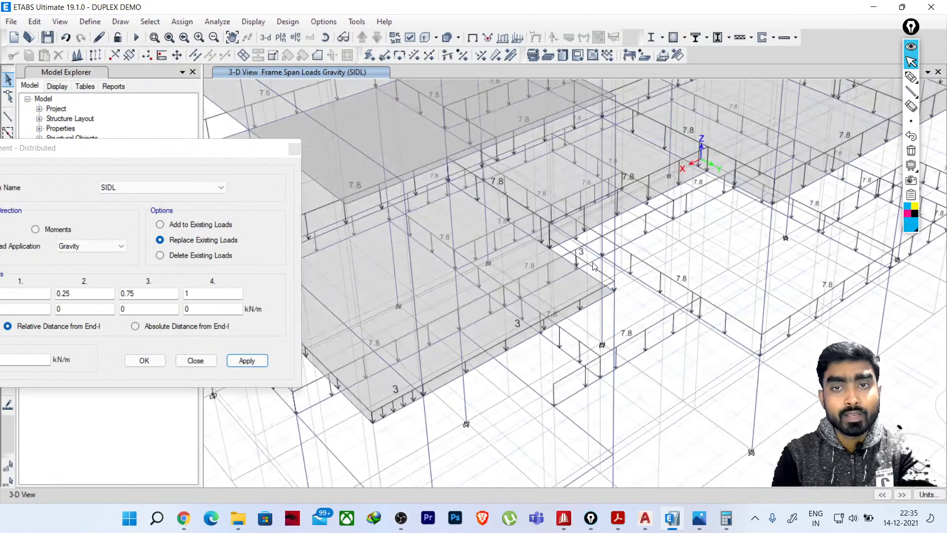
pyautogui.keyDown('shift'); pyautogui.moveTo(669, 342); pyautogui.dragTo(789, 348, button='middle'); pyautogui.keyUp('shift')
pyautogui.moveTo(738, 330); pyautogui.dragTo(697, 347, button='middle')
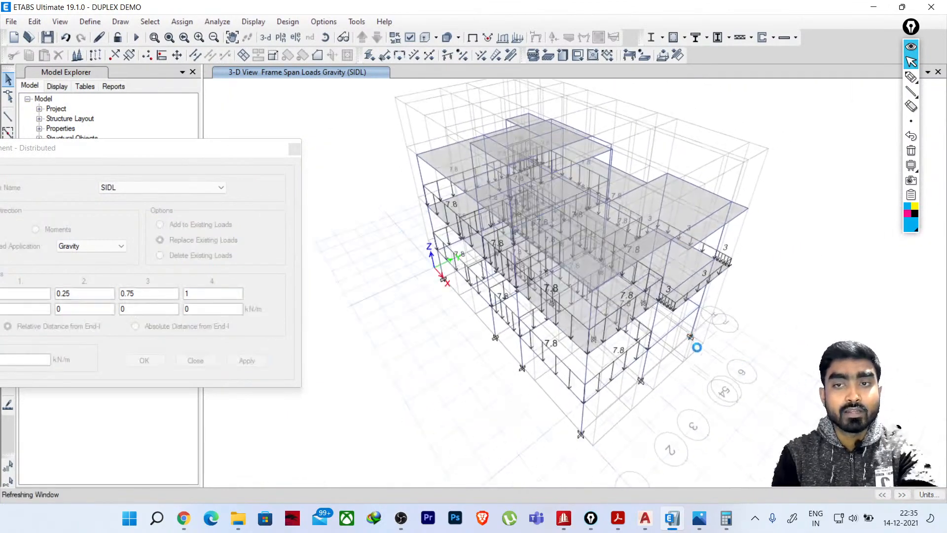
pyautogui.scroll(5, 746, 276)
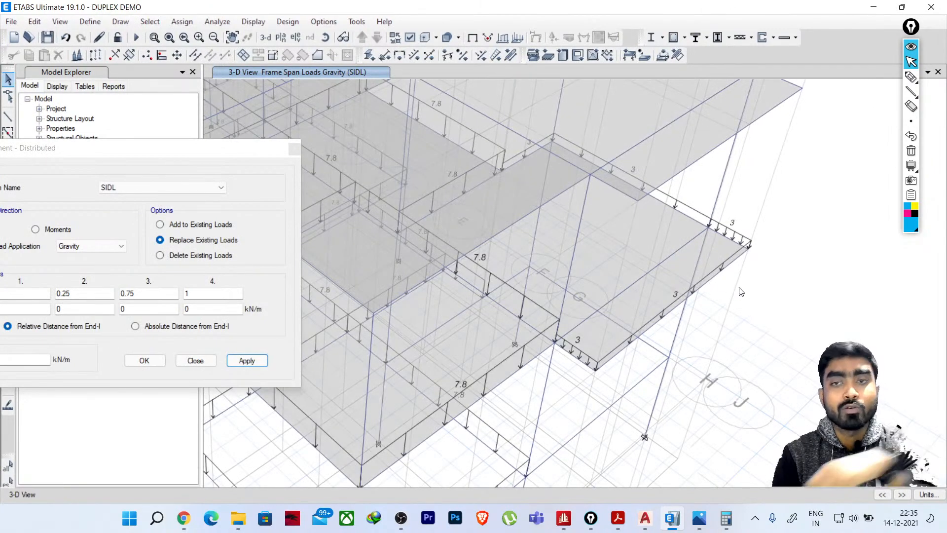
pyautogui.scroll(-5, 740, 288)
pyautogui.moveTo(774, 320); pyautogui.dragTo(744, 326, button='middle')
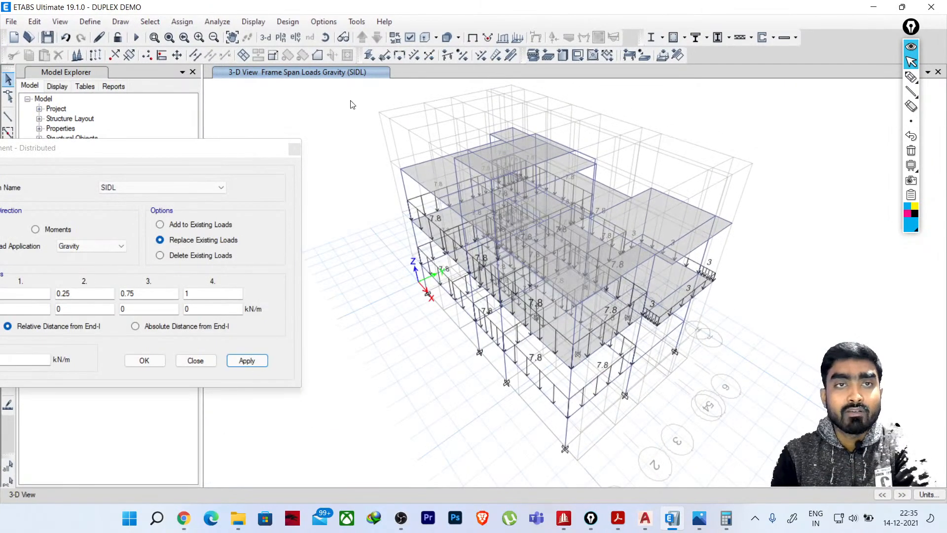
# Show the plan view of story ROOF
pyautogui.click(281, 37)
pyautogui.click(409, 228)
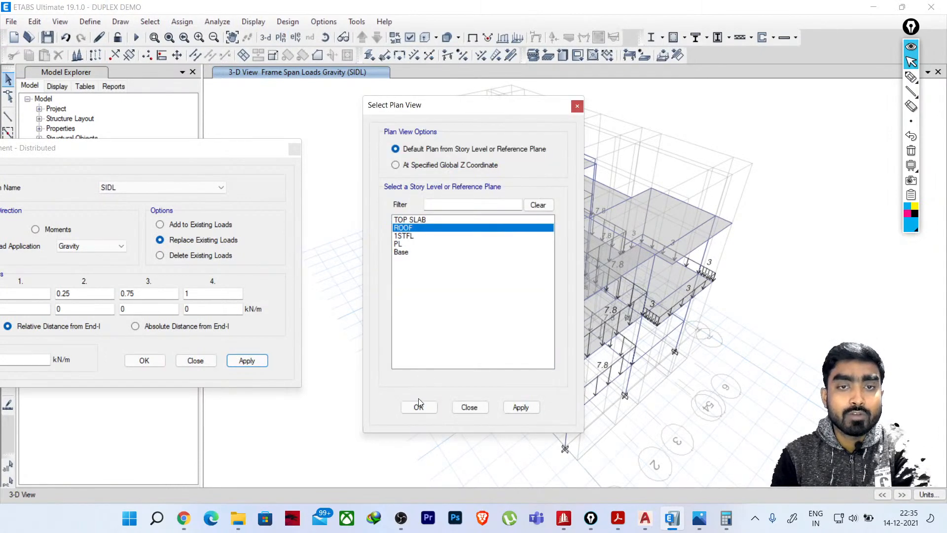
pyautogui.click(419, 407)
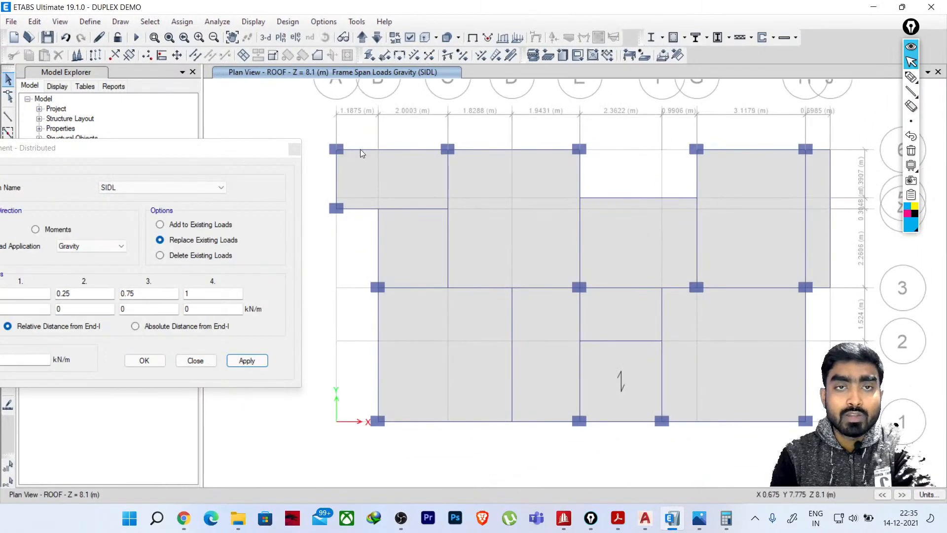
# Divide the ROOF beams on grids E, G and 4 at grid points E5, G5 and B4, breaking at intersections with selected frames and joints
pyautogui.click(412, 151)
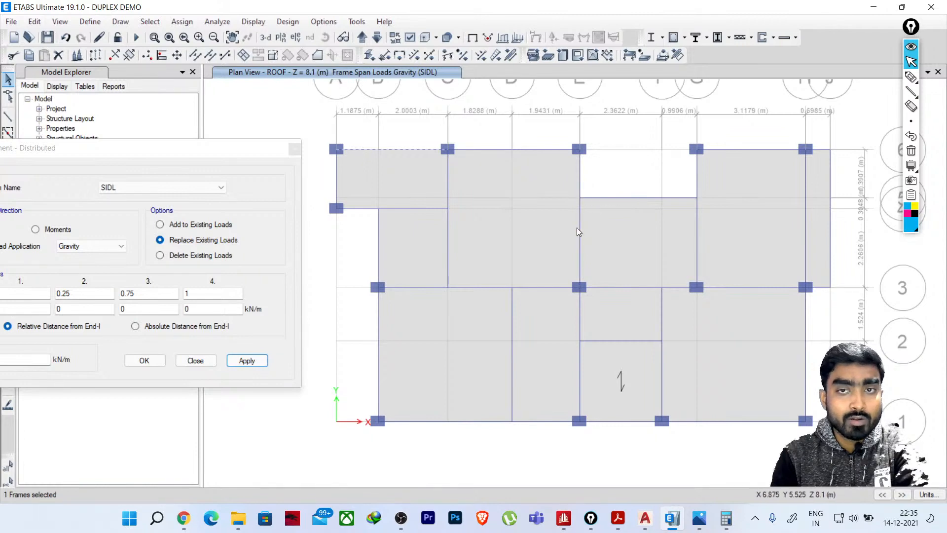
pyautogui.click(580, 268)
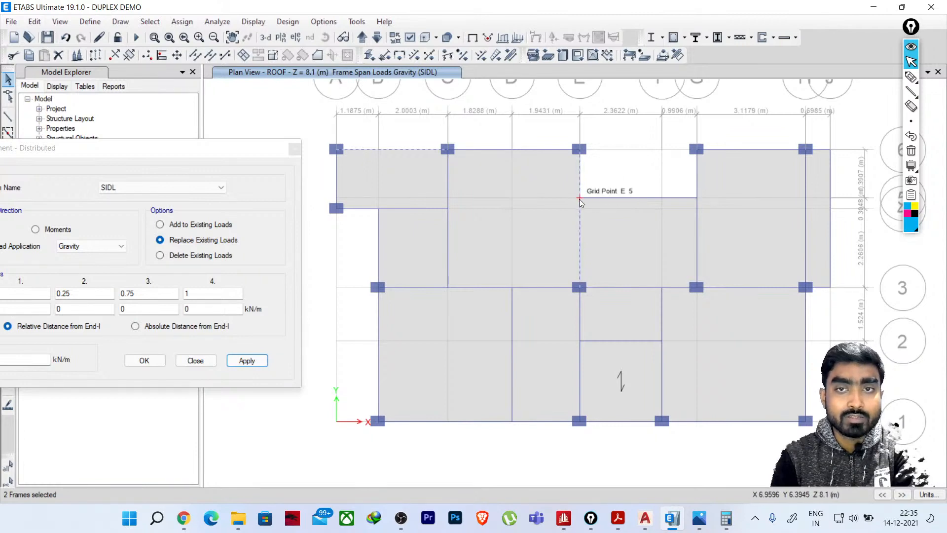
pyautogui.click(580, 199)
pyautogui.click(697, 198)
pyautogui.click(697, 209)
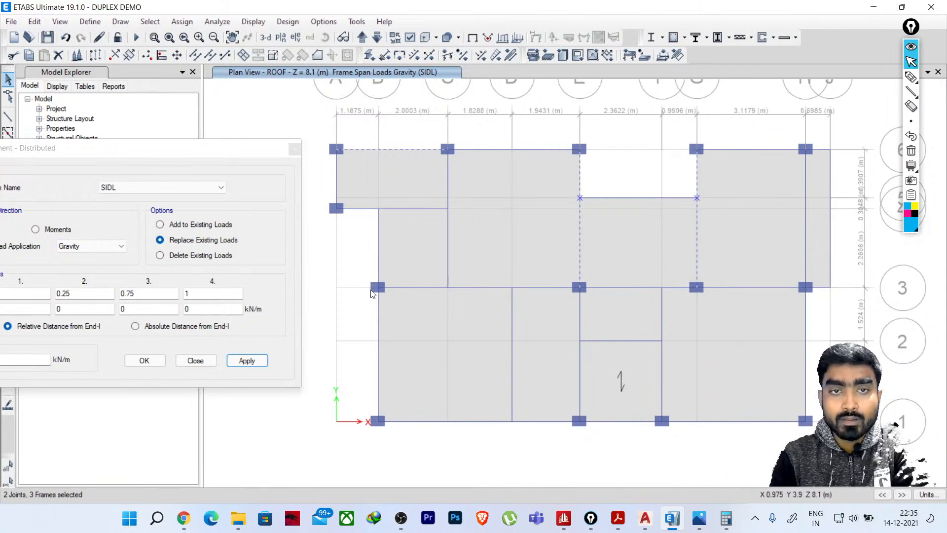
pyautogui.click(375, 209)
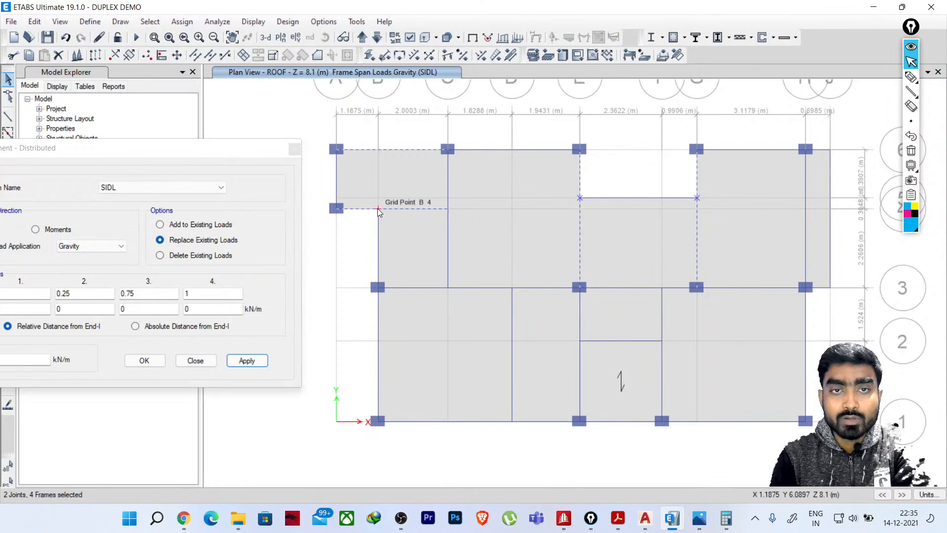
pyautogui.click(377, 209)
pyautogui.click(398, 149)
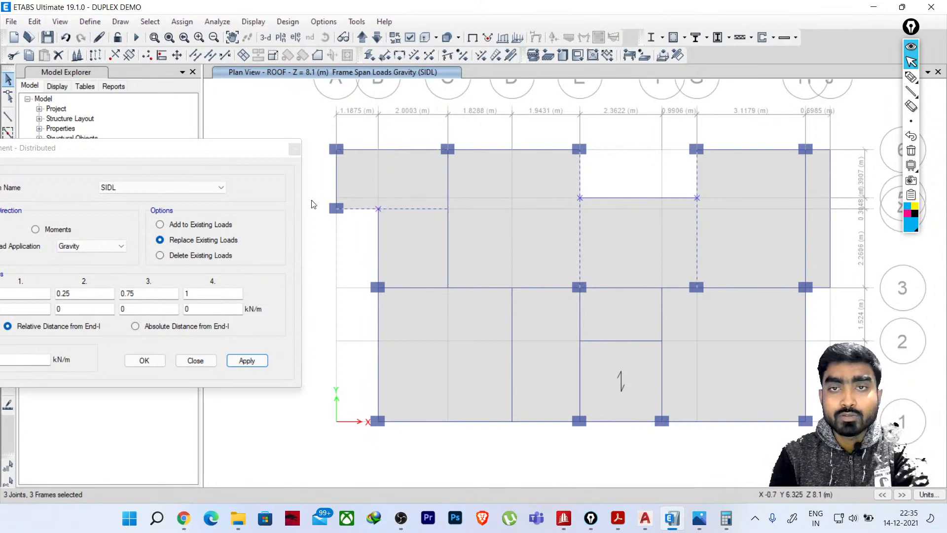
pyautogui.click(195, 54)
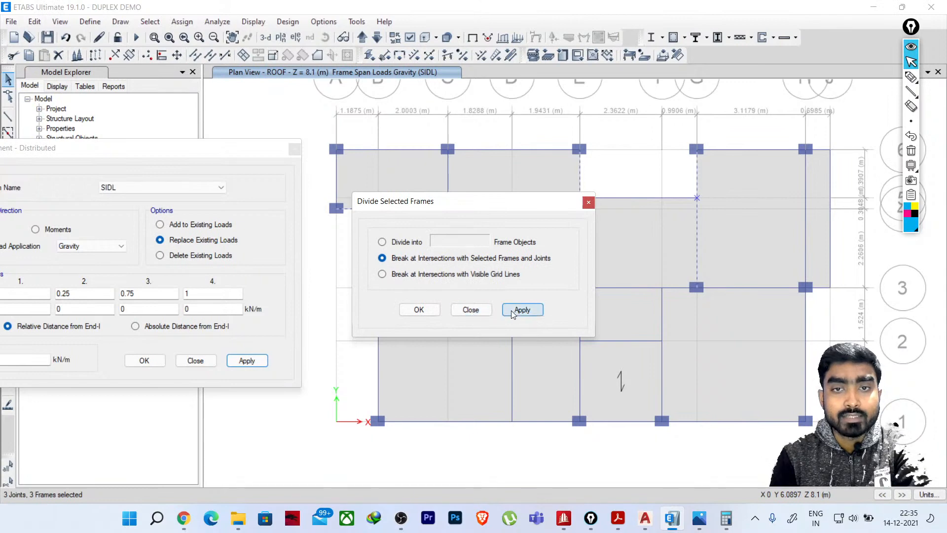
pyautogui.click(414, 313)
# Assign a uniform SIDL load of 3 kN/m to the ROOF perimeter beams, omitting the grid 1 beam between grids E and F
pyautogui.click(337, 180)
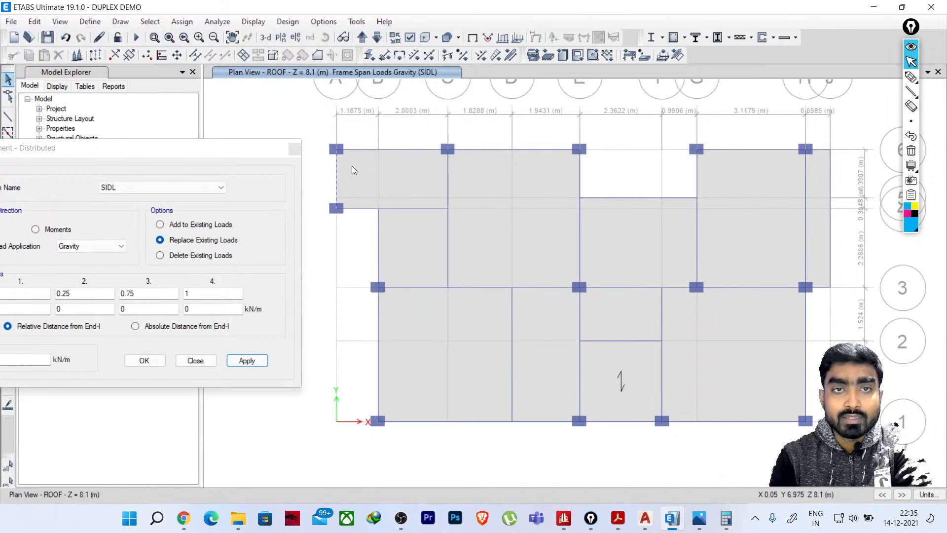
pyautogui.click(387, 149)
pyautogui.click(488, 149)
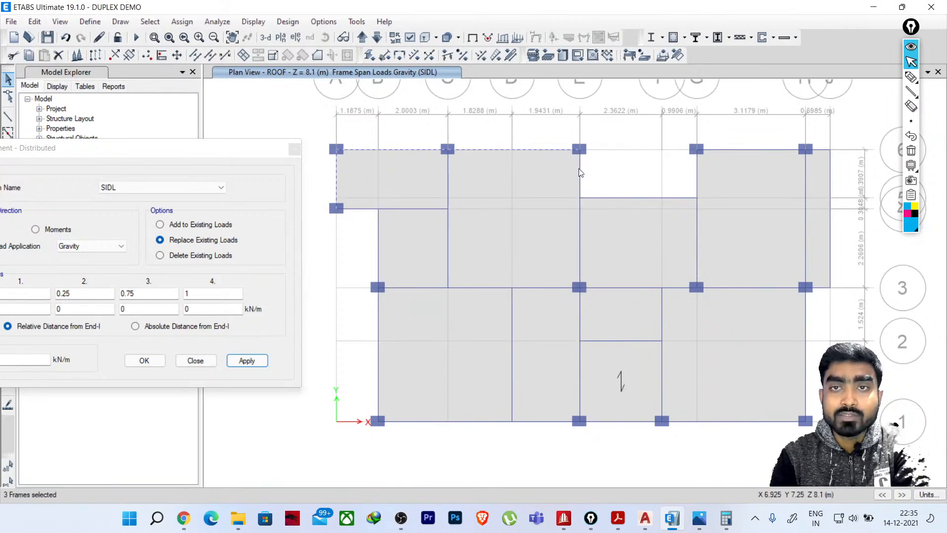
pyautogui.click(579, 168)
pyautogui.click(607, 198)
pyautogui.click(697, 173)
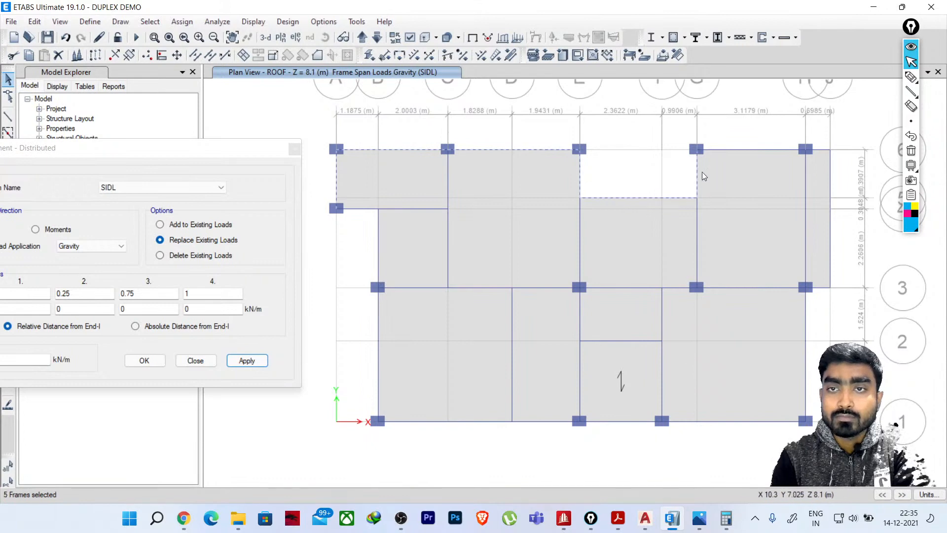
pyautogui.click(741, 149)
pyautogui.click(817, 150)
pyautogui.click(831, 165)
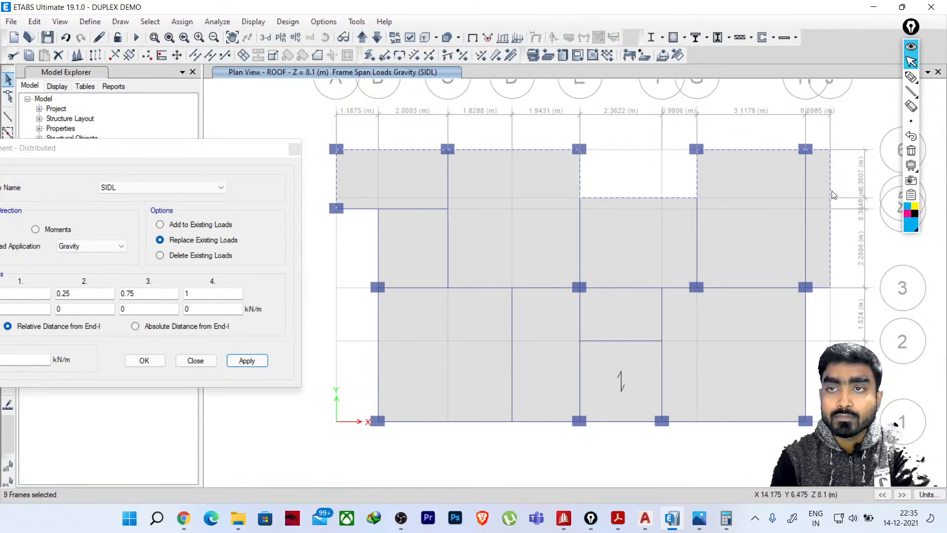
pyautogui.click(821, 288)
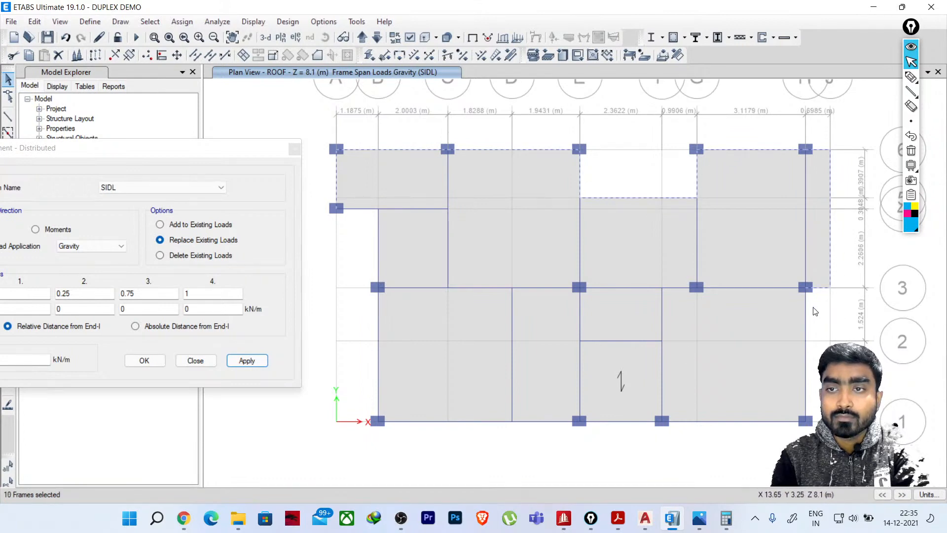
pyautogui.click(805, 368)
pyautogui.click(767, 422)
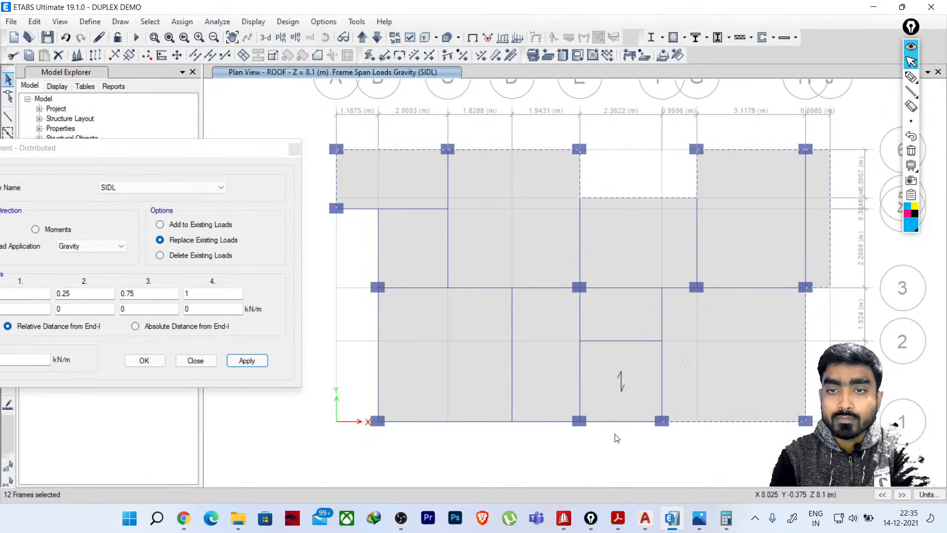
pyautogui.click(545, 420)
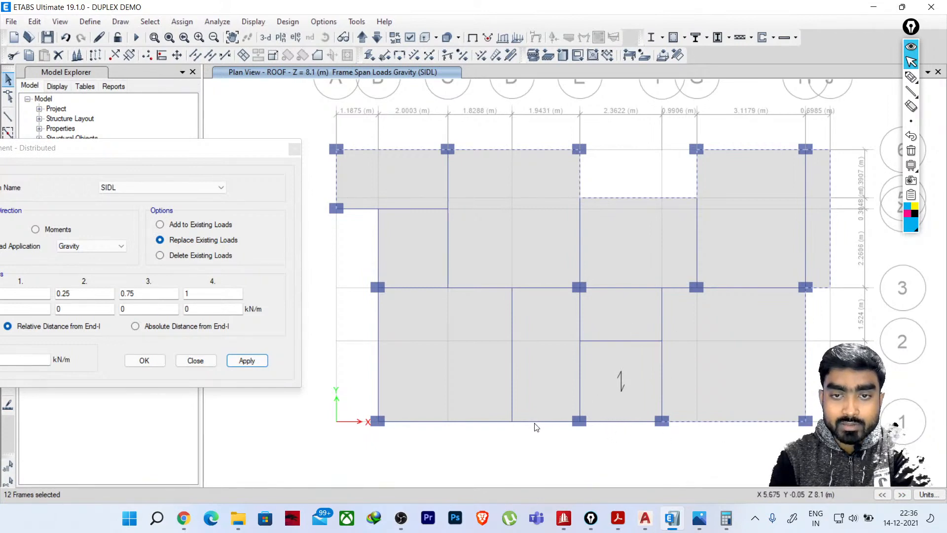
pyautogui.click(377, 371)
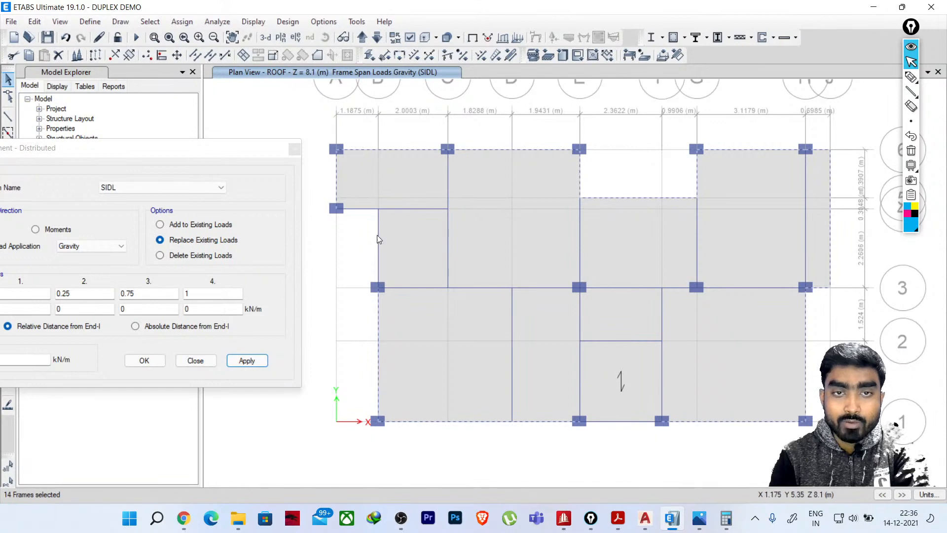
pyautogui.click(378, 240)
pyautogui.click(363, 209)
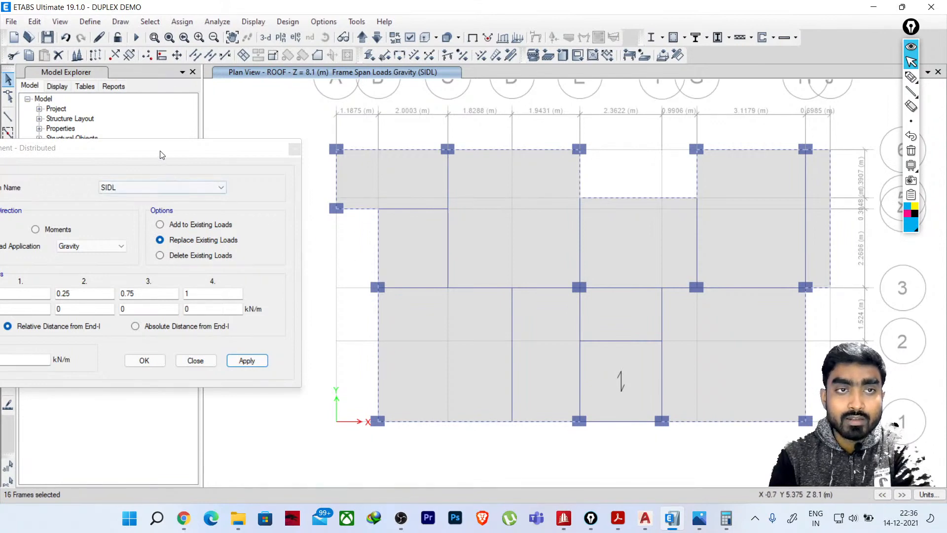
pyautogui.moveTo(160, 150); pyautogui.dragTo(251, 76)
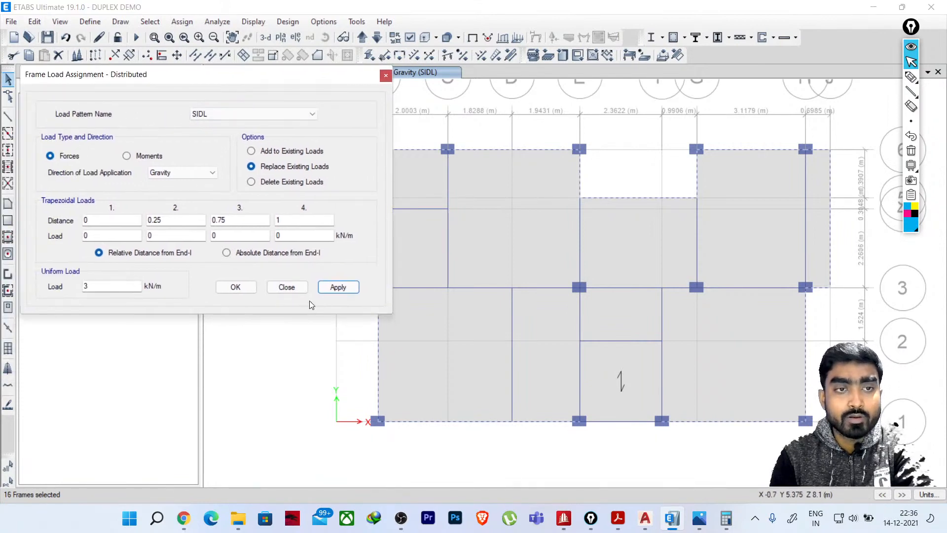
pyautogui.click(339, 288)
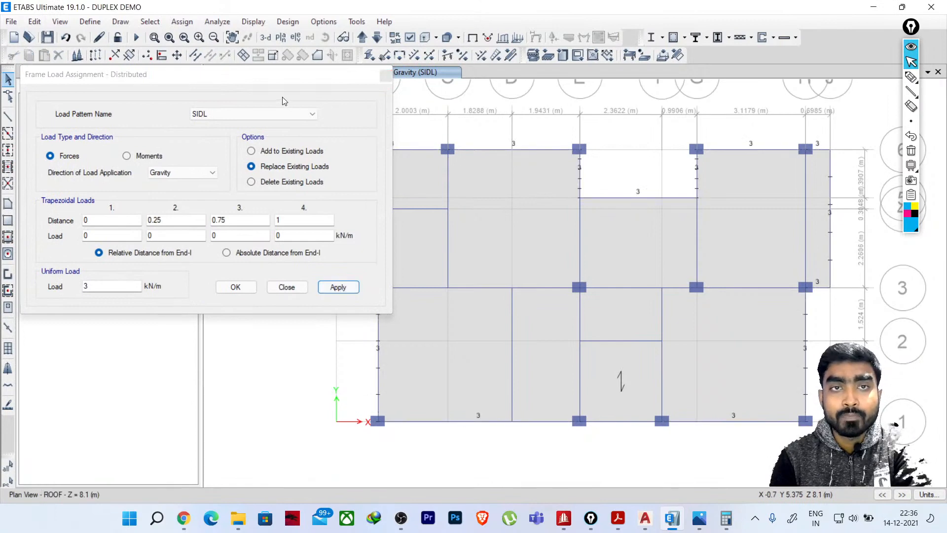
# Join the divided ROOF beam segments on grids 4, E and G back into single frames
pyautogui.moveTo(292, 81); pyautogui.dragTo(194, 89)
pyautogui.click(359, 208)
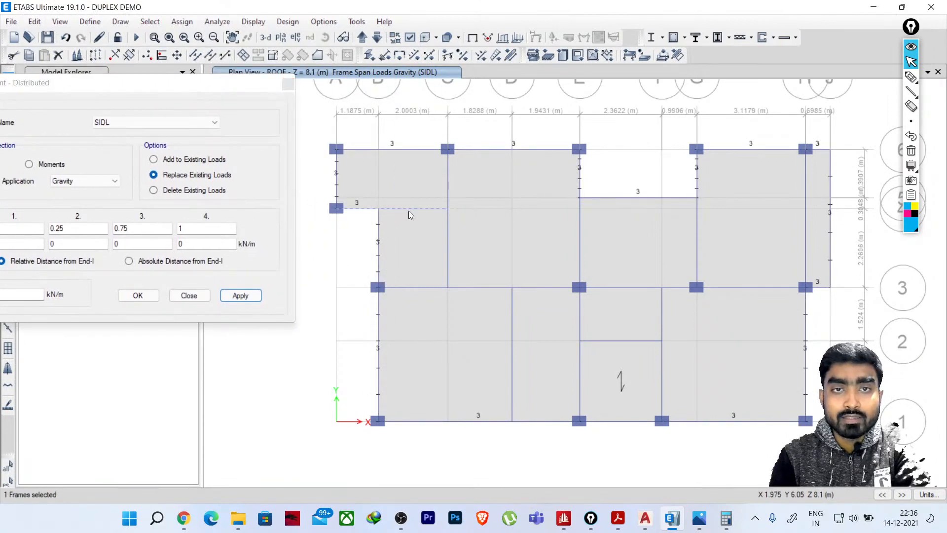
pyautogui.click(634, 339)
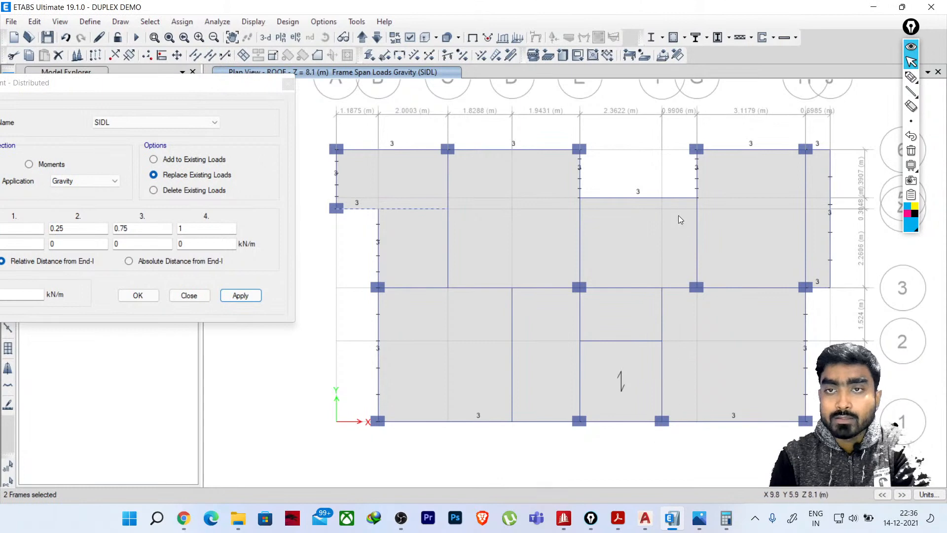
pyautogui.click(580, 180)
pyautogui.click(581, 215)
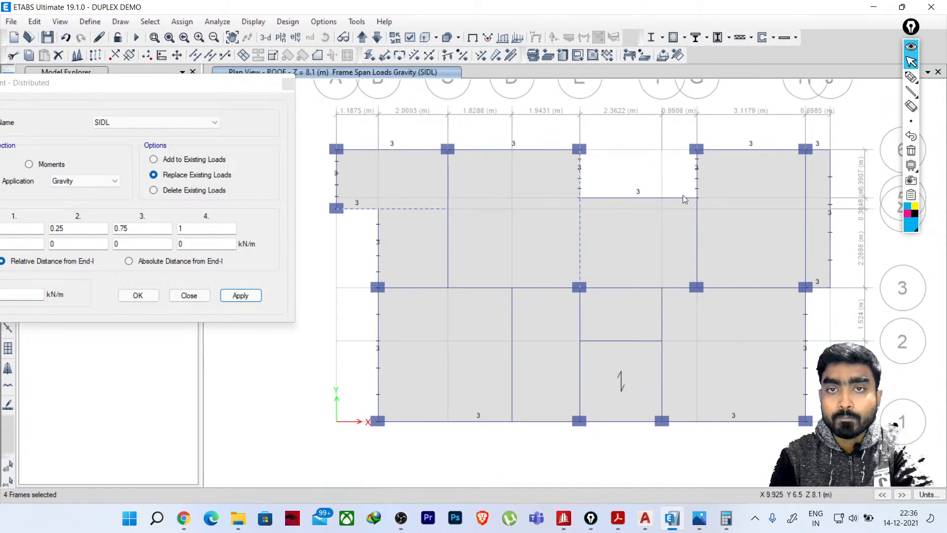
pyautogui.click(697, 184)
pyautogui.click(698, 231)
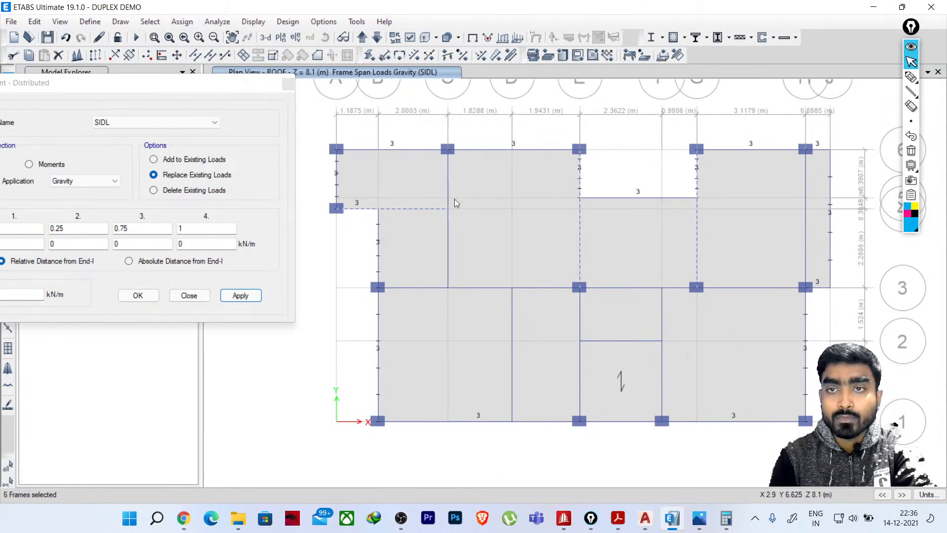
pyautogui.click(210, 55)
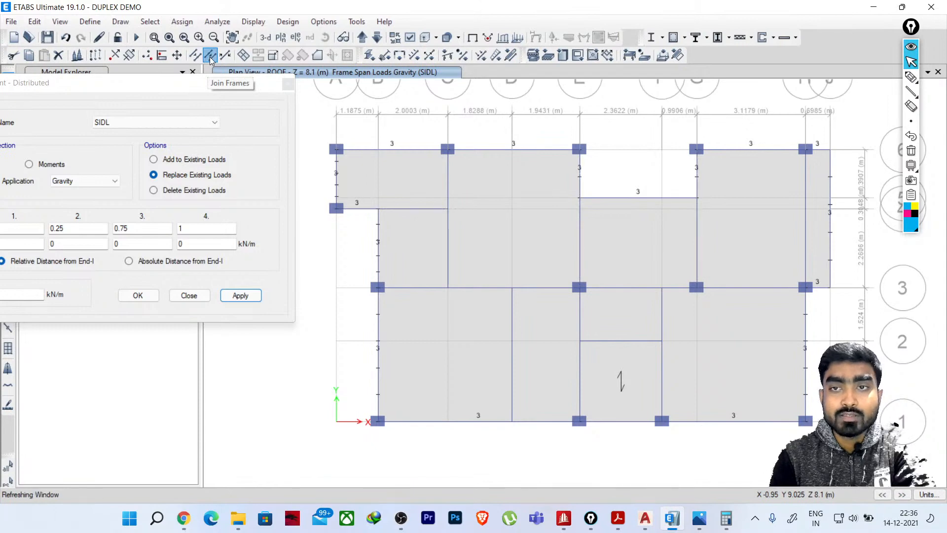
pyautogui.click(363, 210)
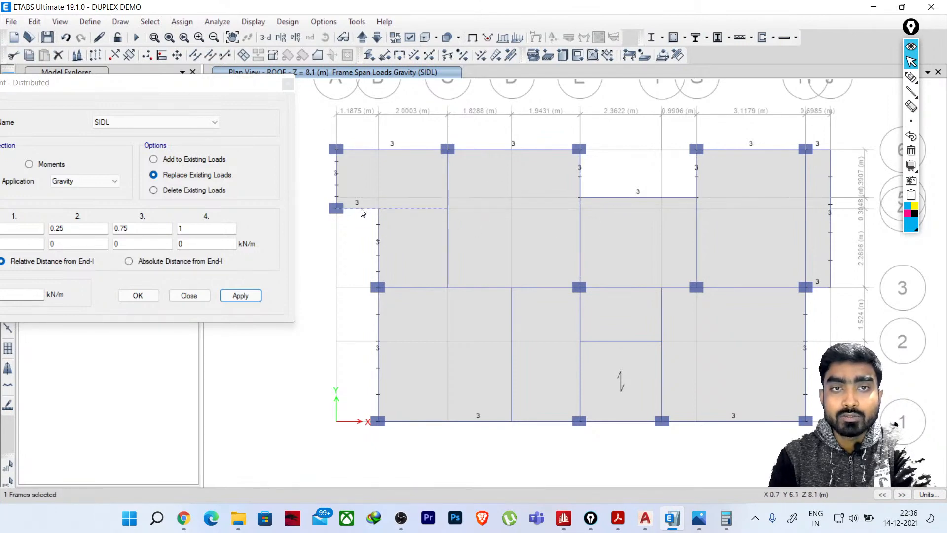
pyautogui.click(362, 211)
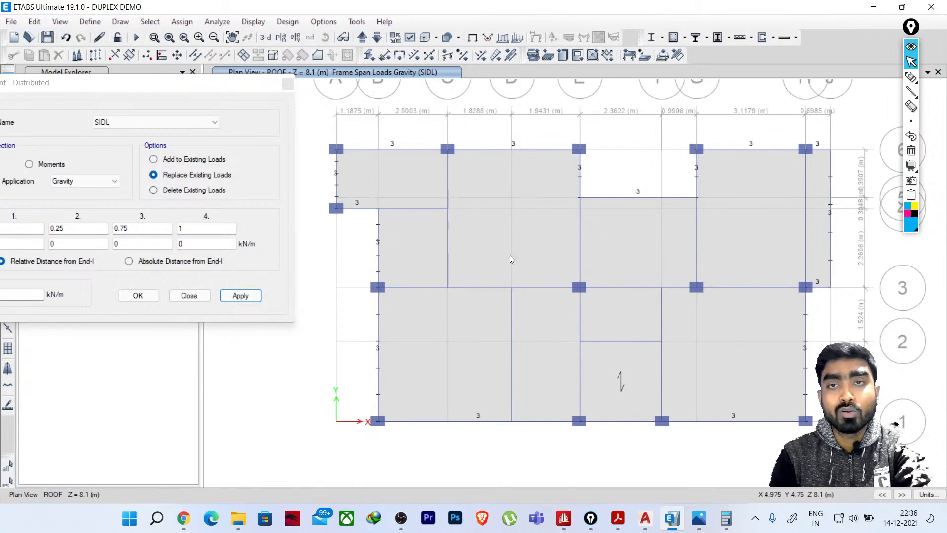
# Assign a uniform SIDL load of 7.8 kN/m to the four ROOF beams enclosing the bay at grids E, F, 1 and 3
pyautogui.moveTo(668, 272); pyautogui.dragTo(639, 241, button='middle')
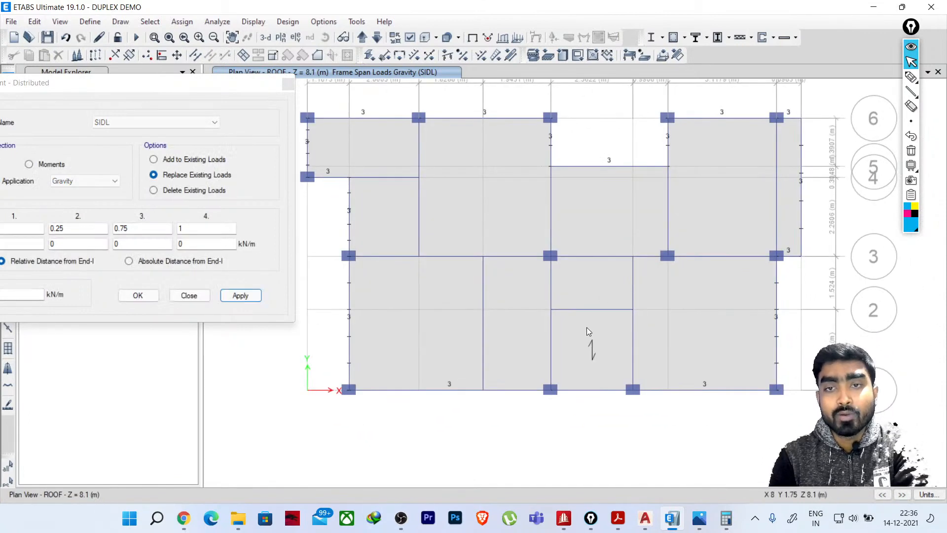
pyautogui.click(551, 329)
pyautogui.click(634, 318)
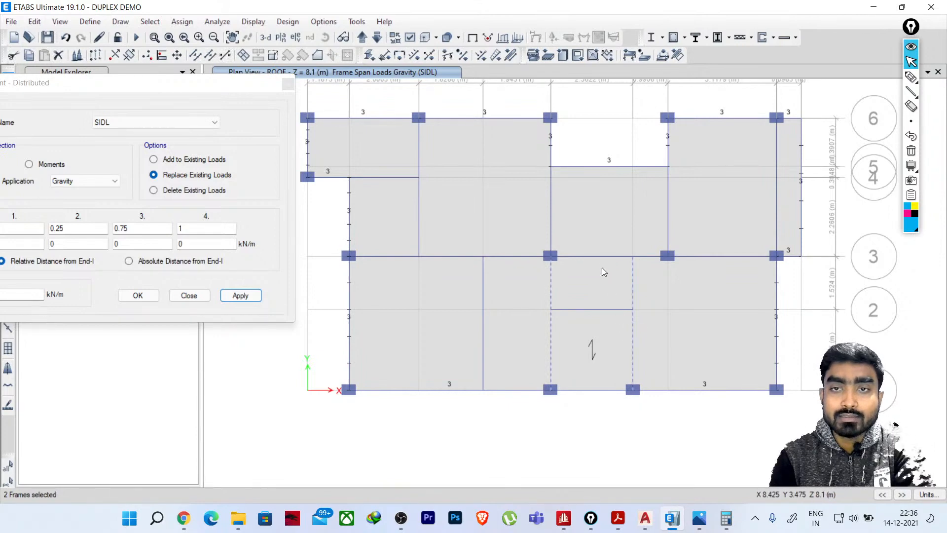
pyautogui.click(597, 256)
pyautogui.click(594, 389)
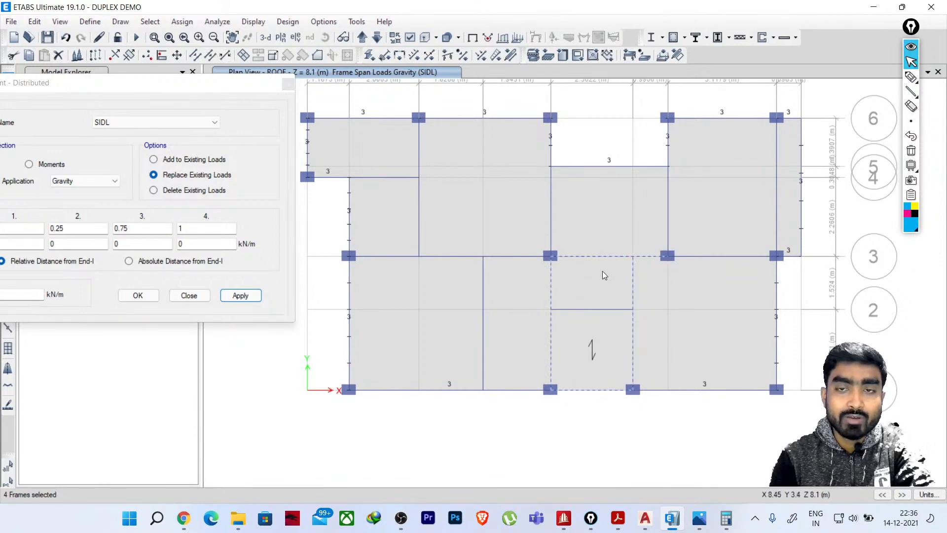
pyautogui.click(146, 88)
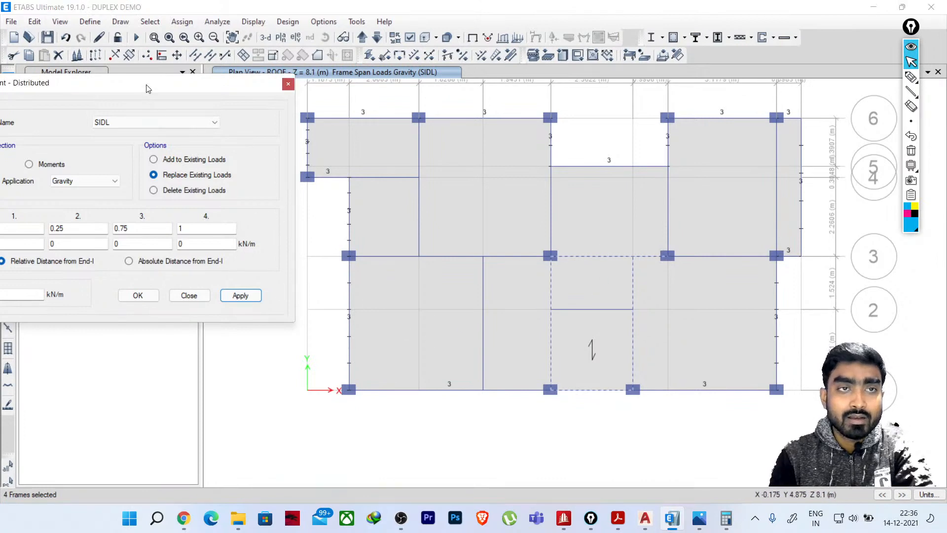
pyautogui.moveTo(147, 87); pyautogui.dragTo(233, 77)
pyautogui.doubleClick(75, 284)
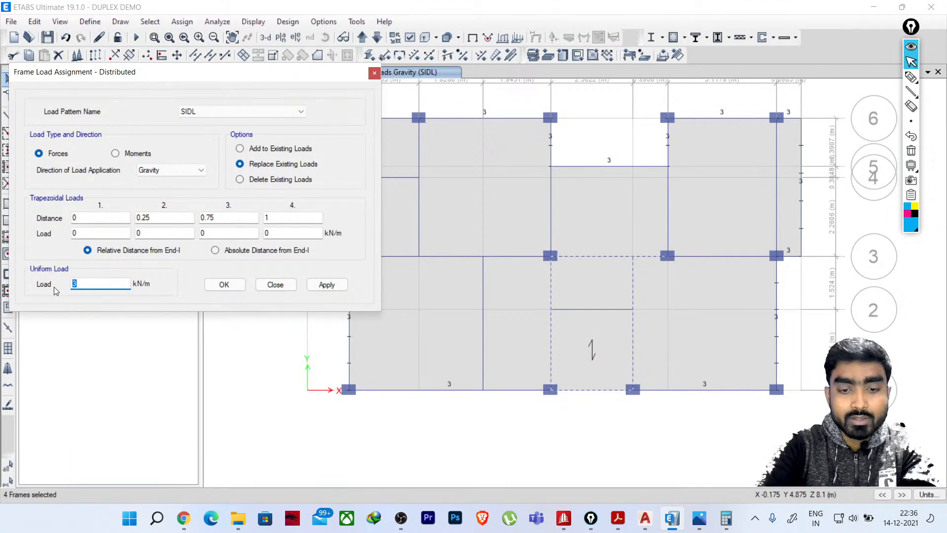
pyautogui.write('7.8')
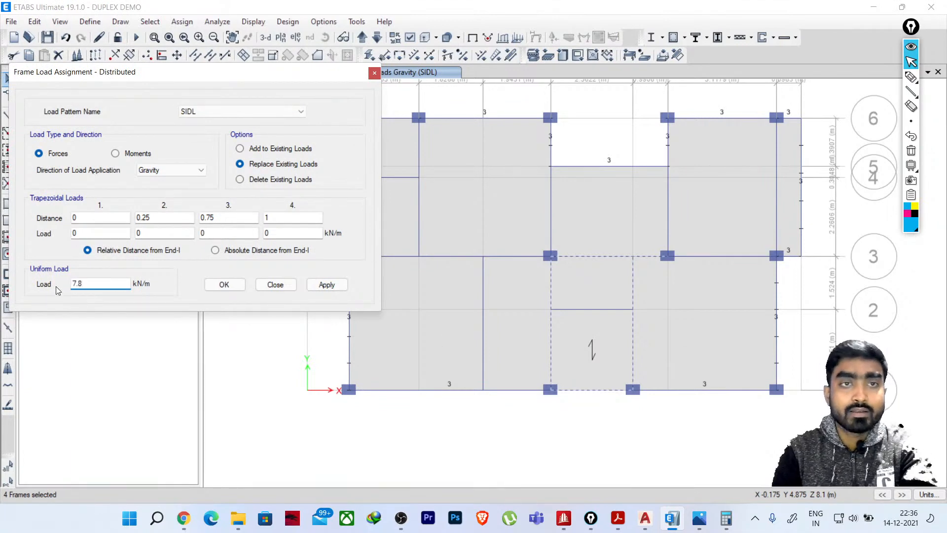
pyautogui.click(327, 285)
pyautogui.click(274, 285)
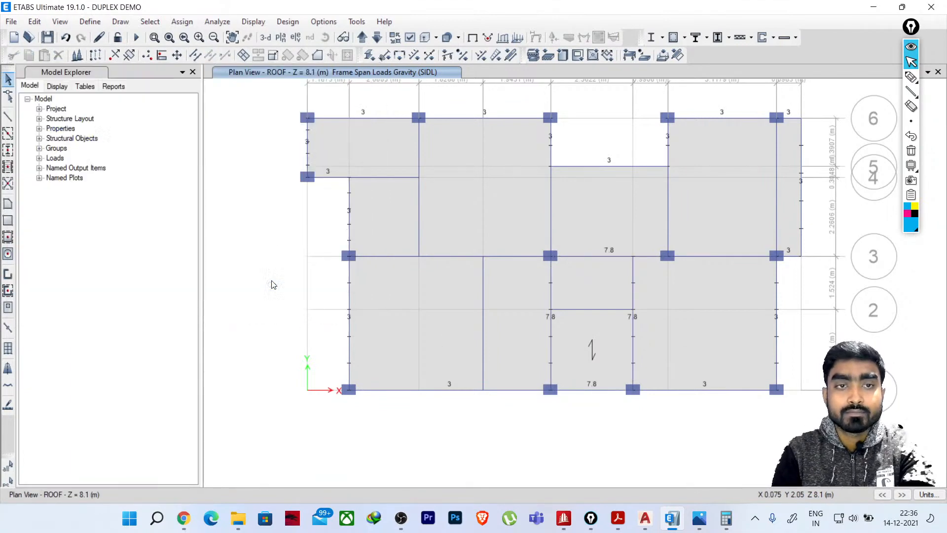
# Examine the SIDL beam loads on all stories in the 3-D view from several sides
pyautogui.click(265, 37)
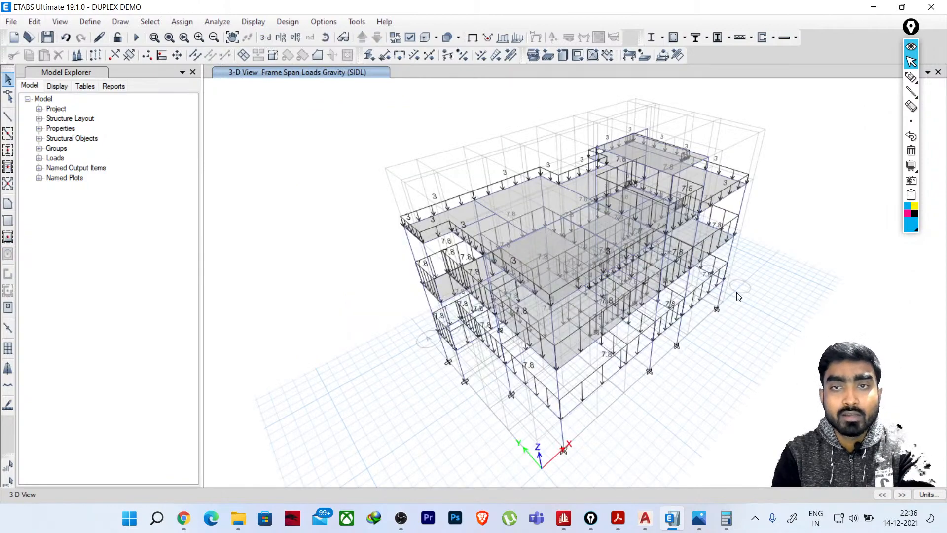
pyautogui.keyDown('shift'); pyautogui.moveTo(724, 319); pyautogui.dragTo(692, 274, button='middle'); pyautogui.keyUp('shift')
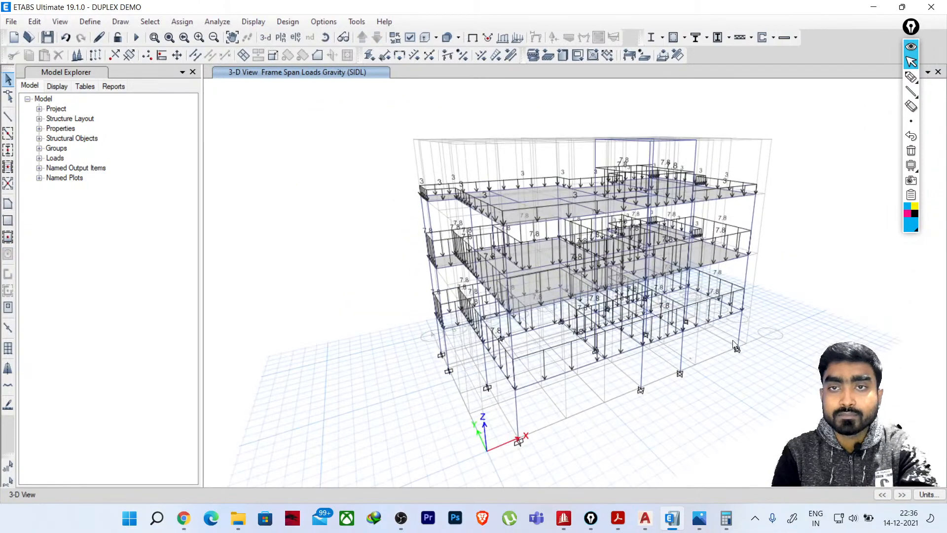
pyautogui.keyDown('shift'); pyautogui.moveTo(735, 347); pyautogui.dragTo(724, 400, button='middle'); pyautogui.keyUp('shift')
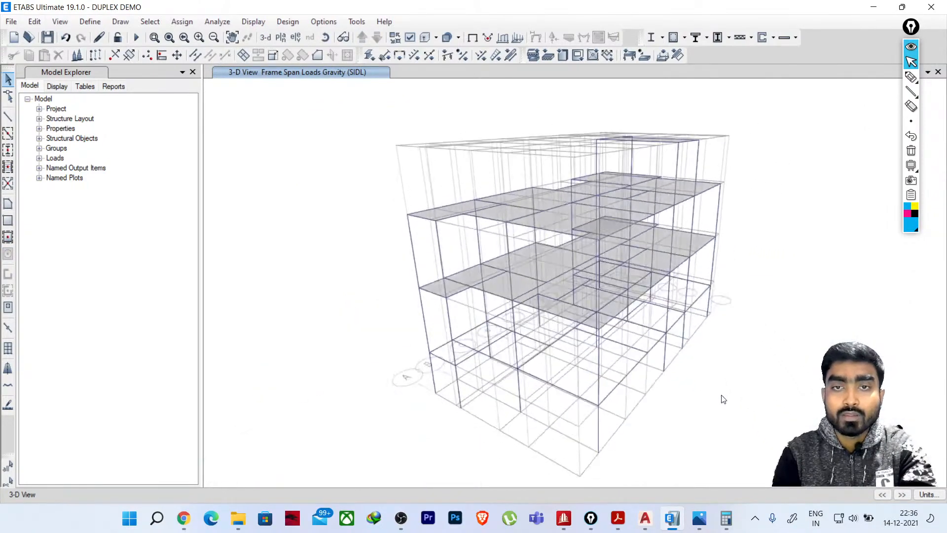
pyautogui.keyDown('shift'); pyautogui.moveTo(376, 311); pyautogui.dragTo(479, 330, button='middle'); pyautogui.keyUp('shift')
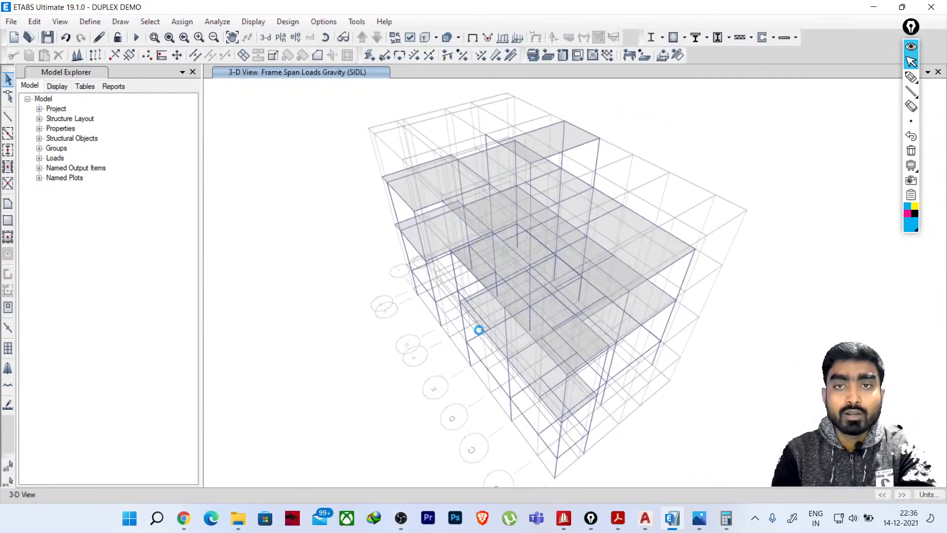
# Hide the grid lines in the 3-D view of the SIDL frame loads
pyautogui.click(59, 21)
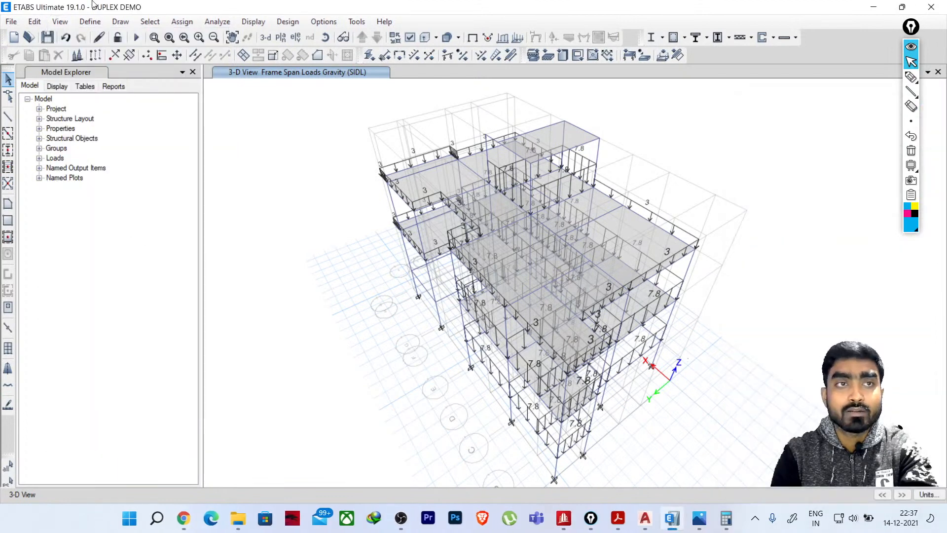
pyautogui.click(60, 21)
pyautogui.click(130, 247)
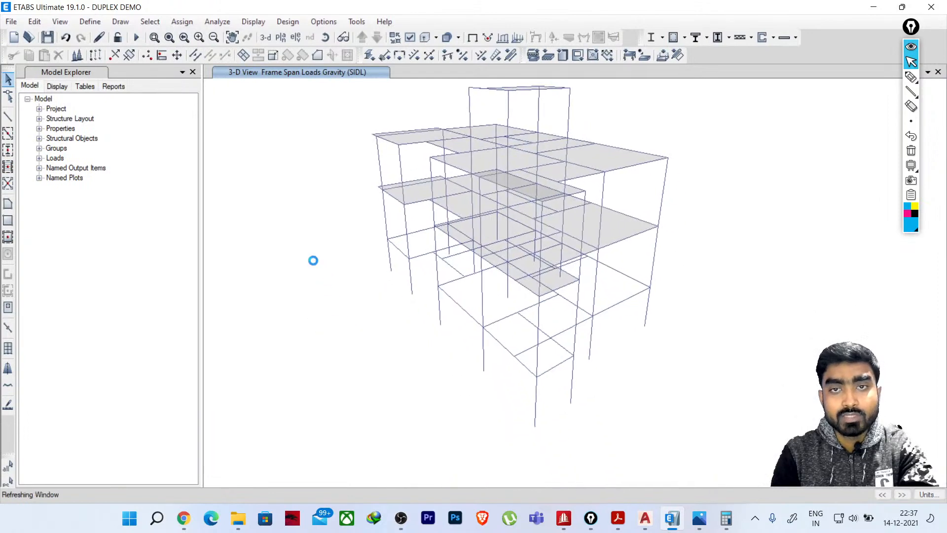
pyautogui.keyDown('shift'); pyautogui.moveTo(314, 261); pyautogui.dragTo(313, 274, button='middle'); pyautogui.keyUp('shift')
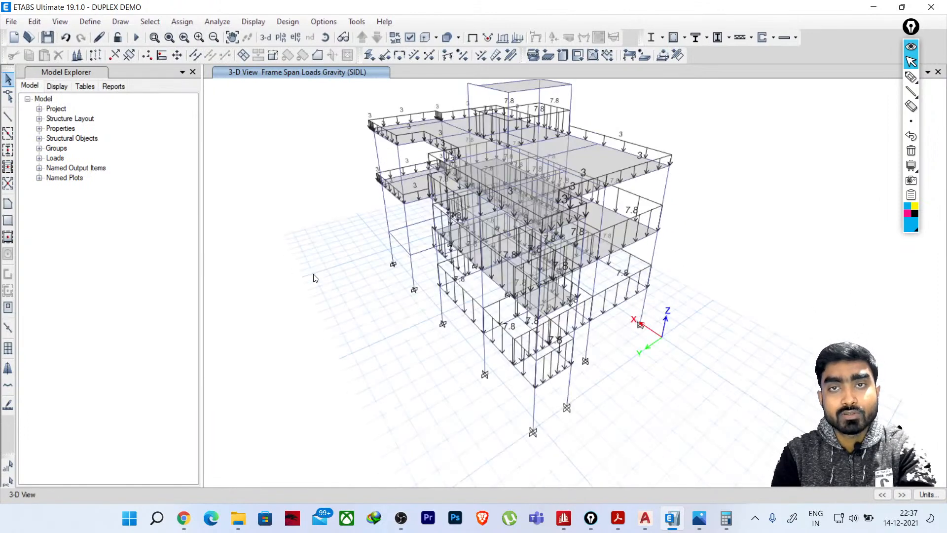
# Inspect the SIDL beam loads from the opposite side of the building and save the model
pyautogui.keyDown('shift'); pyautogui.moveTo(606, 365); pyautogui.dragTo(691, 297, button='middle'); pyautogui.keyUp('shift')
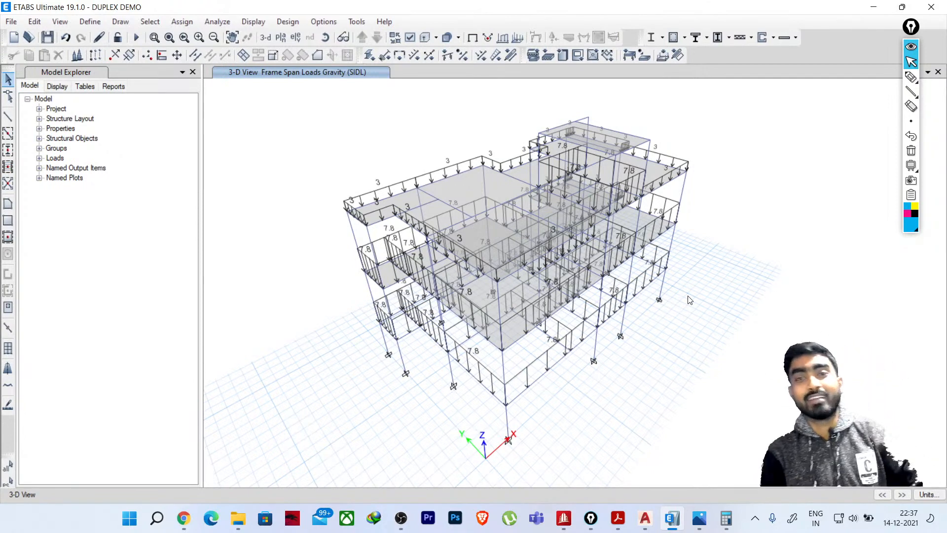
pyautogui.moveTo(643, 331); pyautogui.dragTo(644, 353, button='middle')
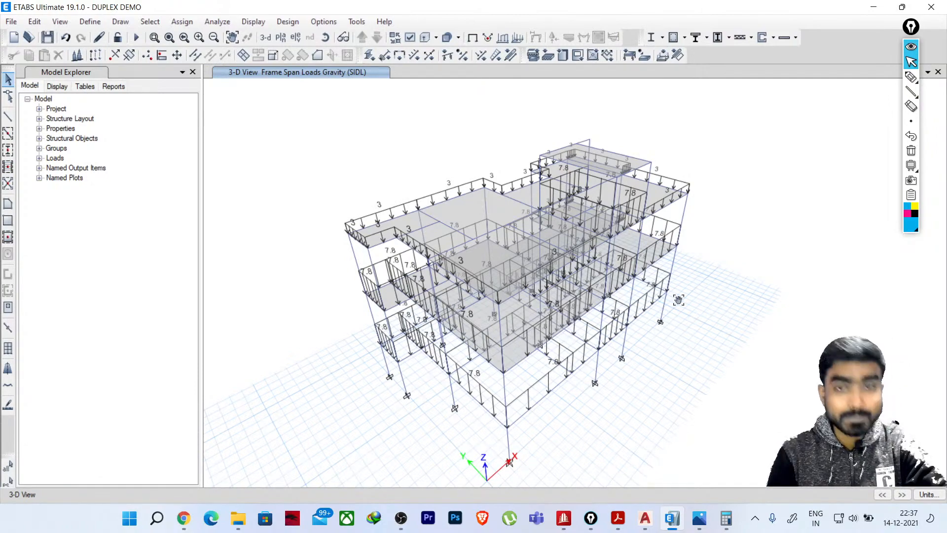
pyautogui.moveTo(680, 300); pyautogui.dragTo(669, 268, button='middle')
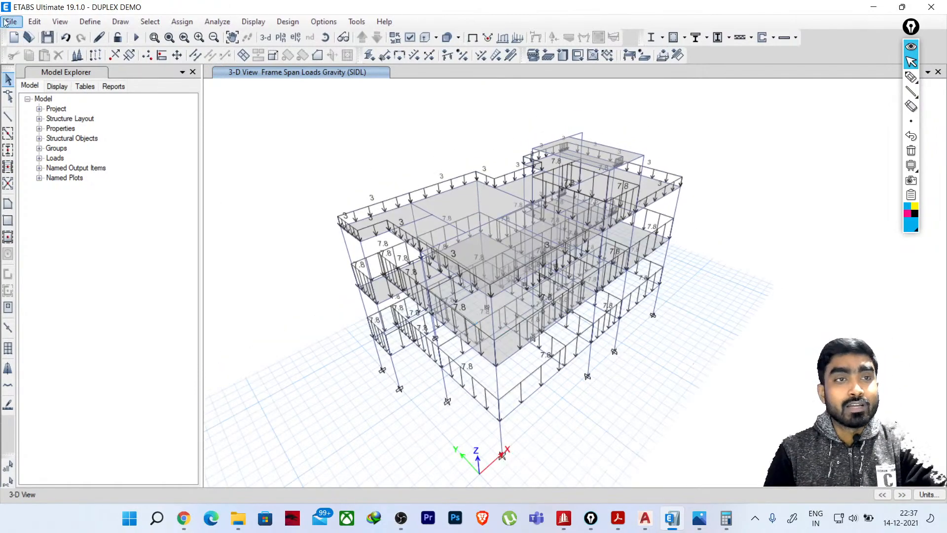
pyautogui.click(45, 39)
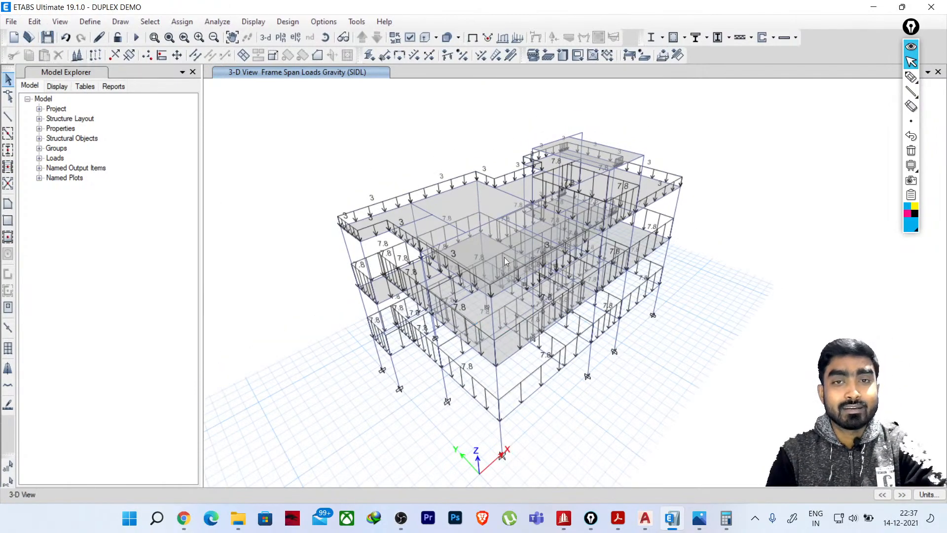
pyautogui.moveTo(504, 256); pyautogui.dragTo(518, 250, button='middle')
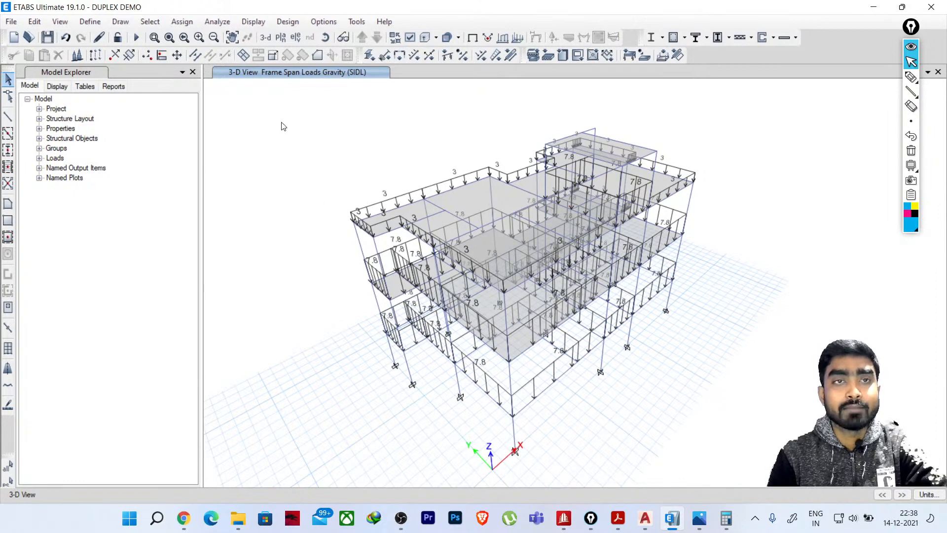
# Set the approximate maximum mesh size for automatic floor slab meshing to 0.5 m
pyautogui.click(218, 22)
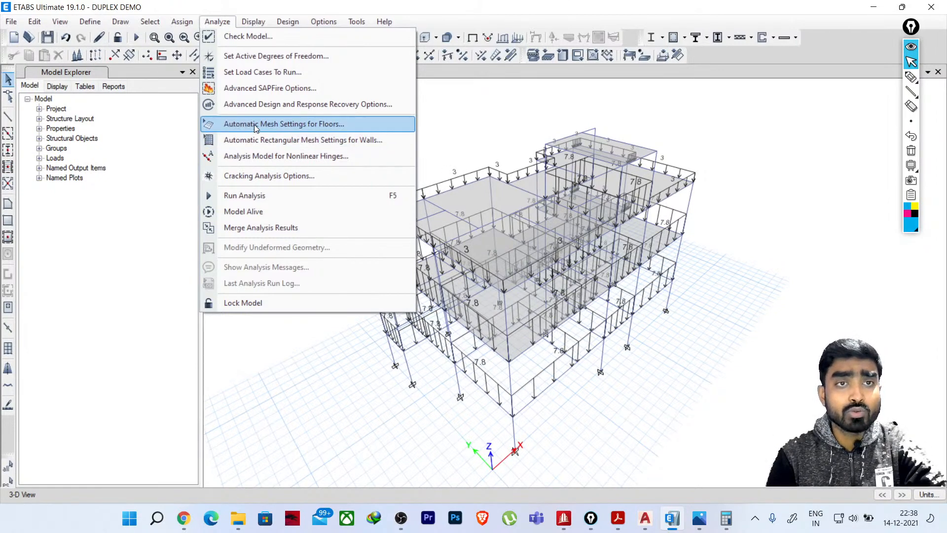
pyautogui.click(330, 123)
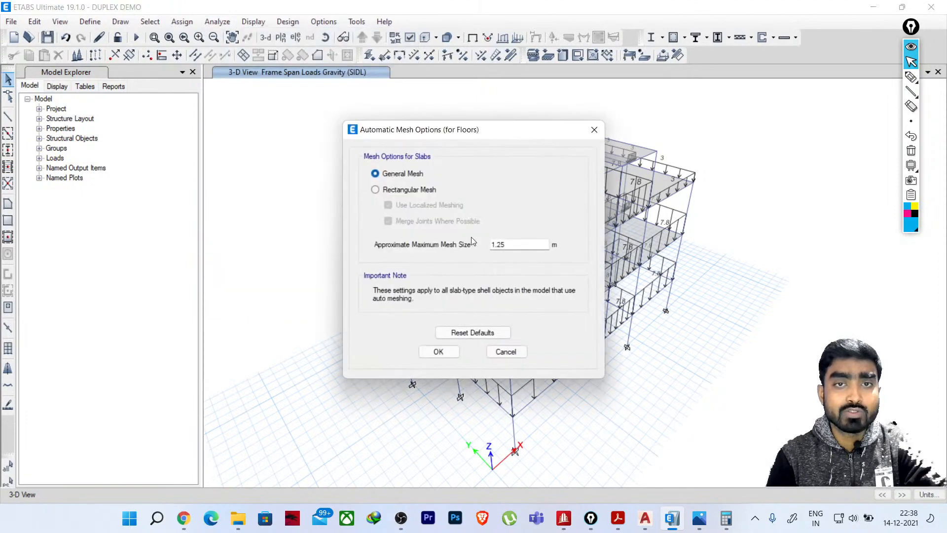
pyautogui.moveTo(506, 245); pyautogui.dragTo(478, 244)
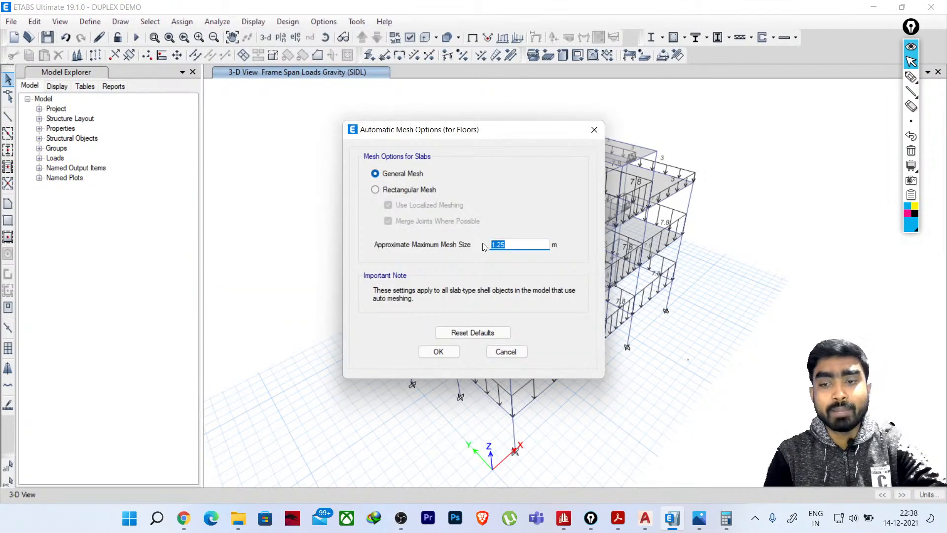
pyautogui.write('0')
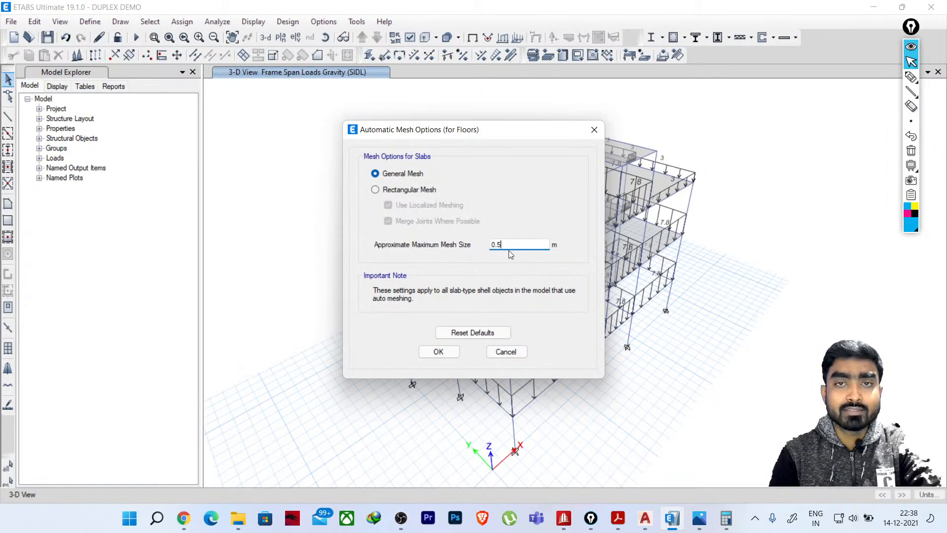
pyautogui.moveTo(457, 136); pyautogui.dragTo(203, 139)
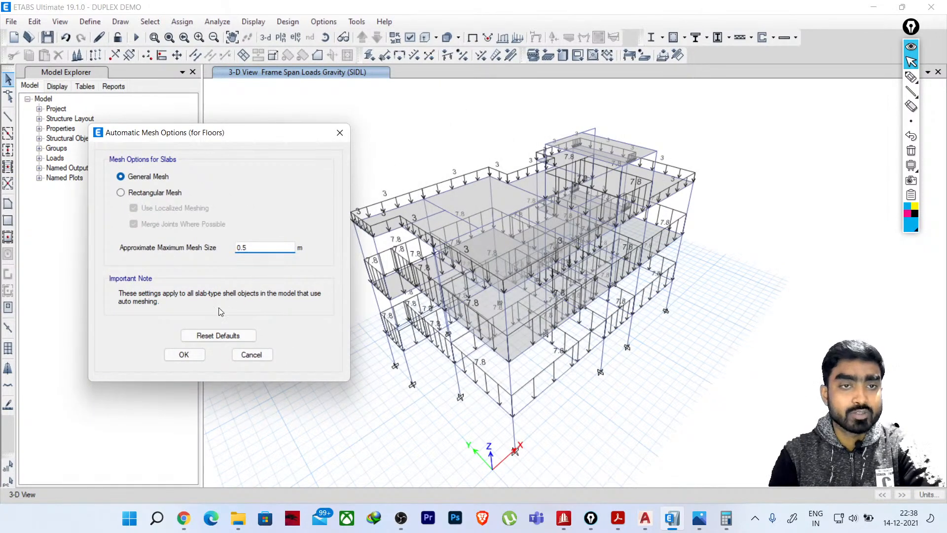
pyautogui.click(186, 355)
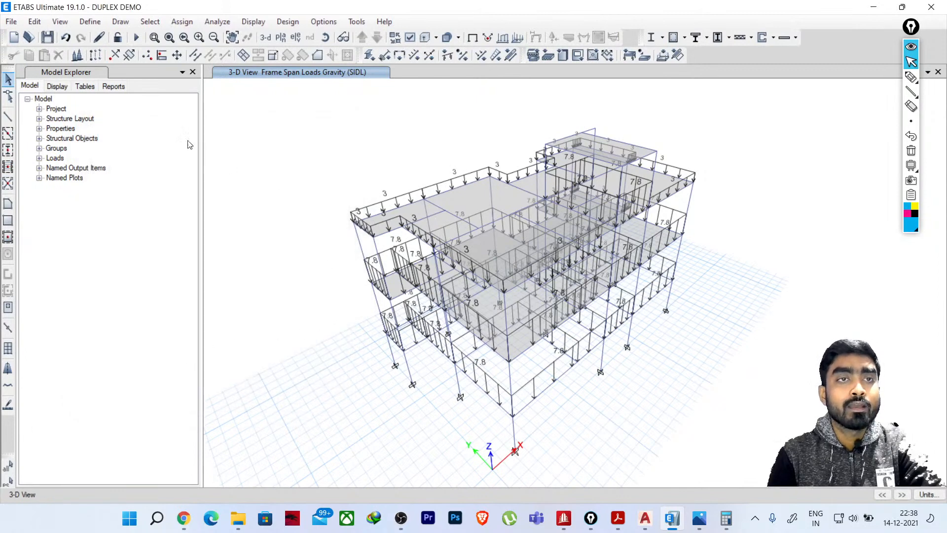
# Save the model and run the analysis, viewing the resulting displaced shape from other sides
pyautogui.click(44, 40)
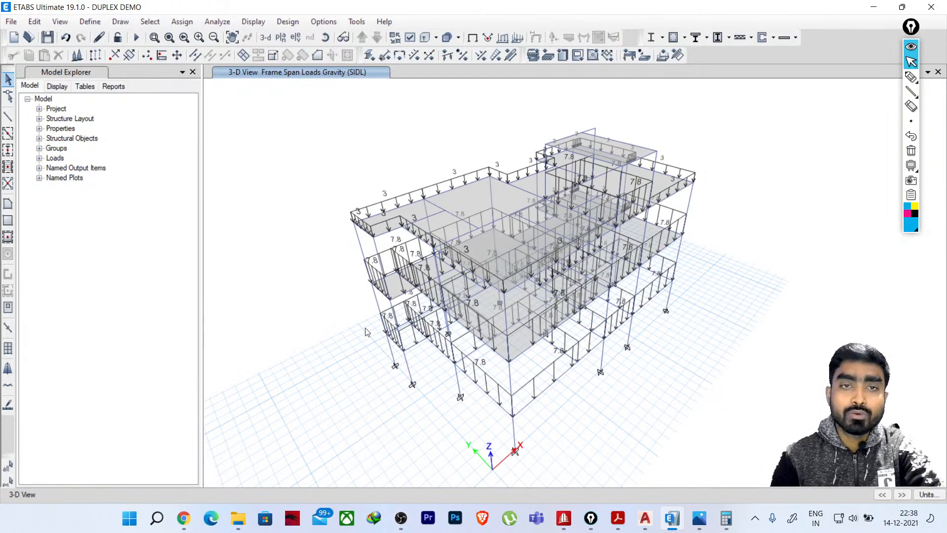
pyautogui.click(137, 37)
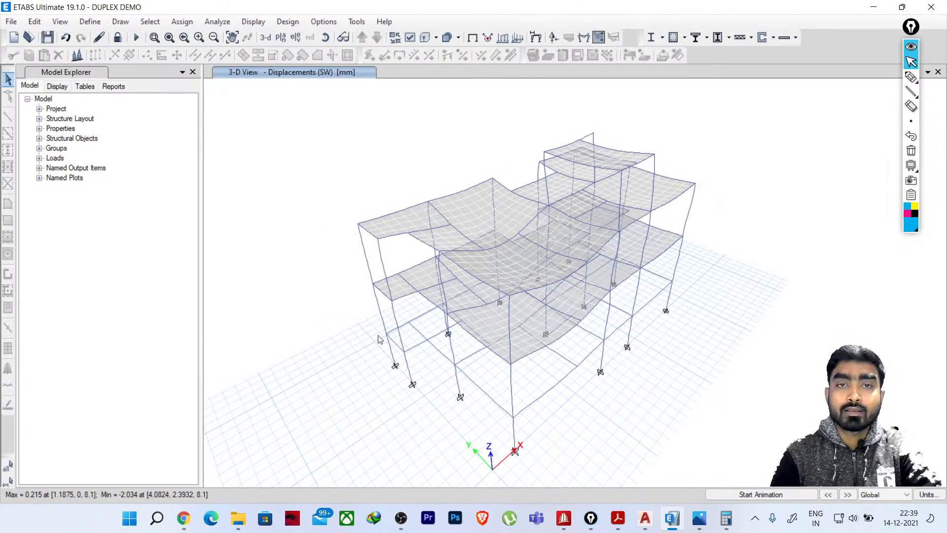
pyautogui.moveTo(380, 338); pyautogui.dragTo(597, 348, button='middle')
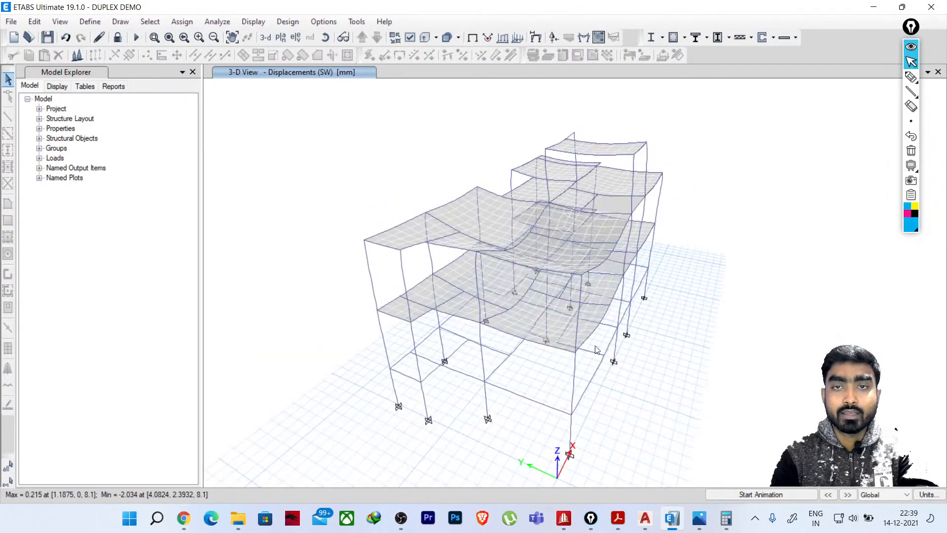
pyautogui.moveTo(718, 324); pyautogui.dragTo(641, 318, button='middle')
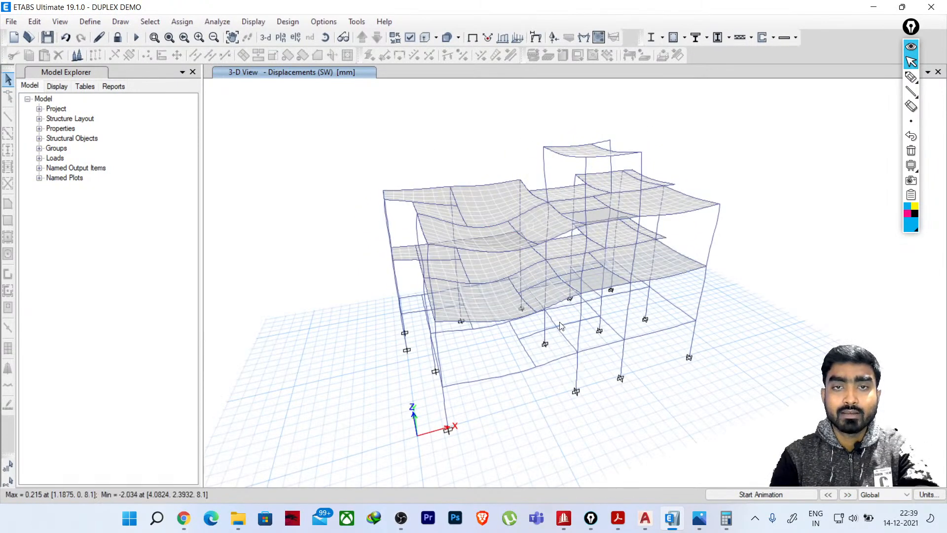
# Switch to AutoCAD and examine the duplex floor plans, then the marked-up first floor plan image for the beam and column layout
pyautogui.click(647, 522)
pyautogui.click(571, 459)
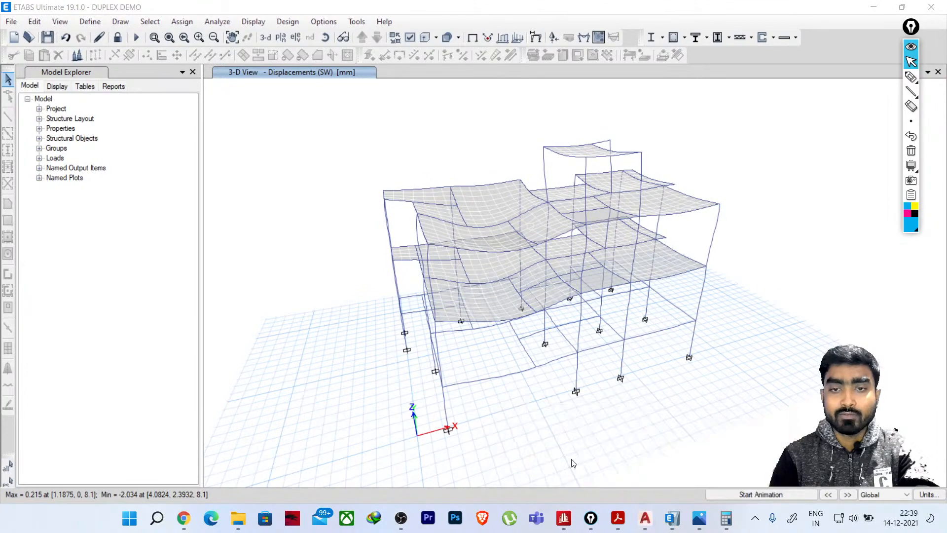
pyautogui.moveTo(339, 356); pyautogui.dragTo(632, 258, button='middle')
pyautogui.scroll(-2, 505, 280)
pyautogui.moveTo(549, 339); pyautogui.dragTo(516, 311, button='middle')
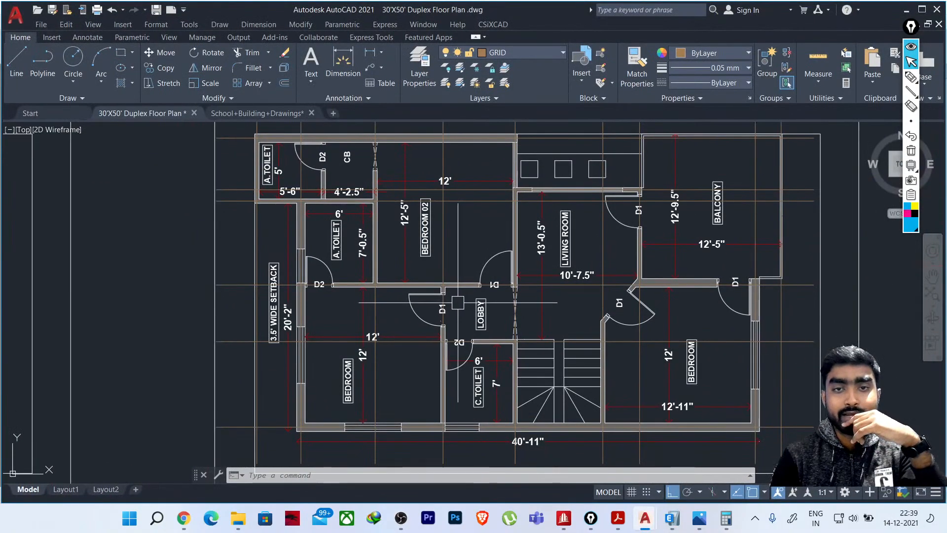
pyautogui.scroll(-2, 460, 299)
pyautogui.moveTo(494, 389); pyautogui.dragTo(493, 250, button='middle')
pyautogui.scroll(-2, 491, 265)
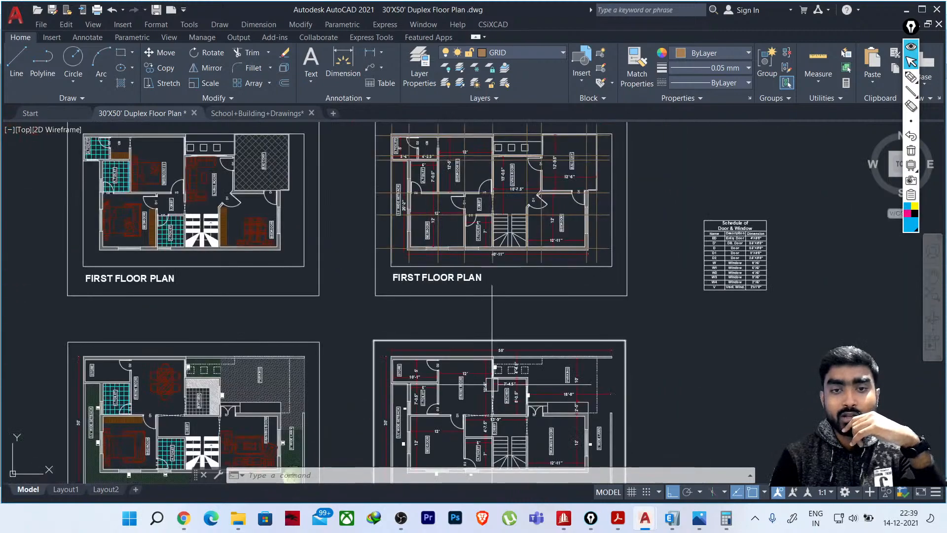
pyautogui.moveTo(492, 385)
pyautogui.mouseDown(button='middle')
pyautogui.moveTo(488, 272)
pyautogui.moveTo(476, 517)
pyautogui.mouseUp(button='middle')
pyautogui.scroll(2, 466, 302)
pyautogui.click(700, 519)
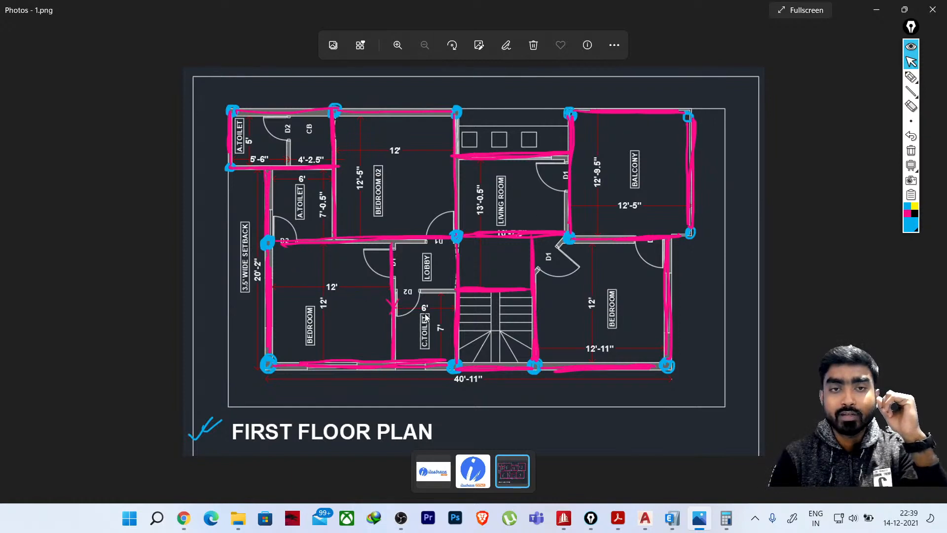
pyautogui.click(877, 10)
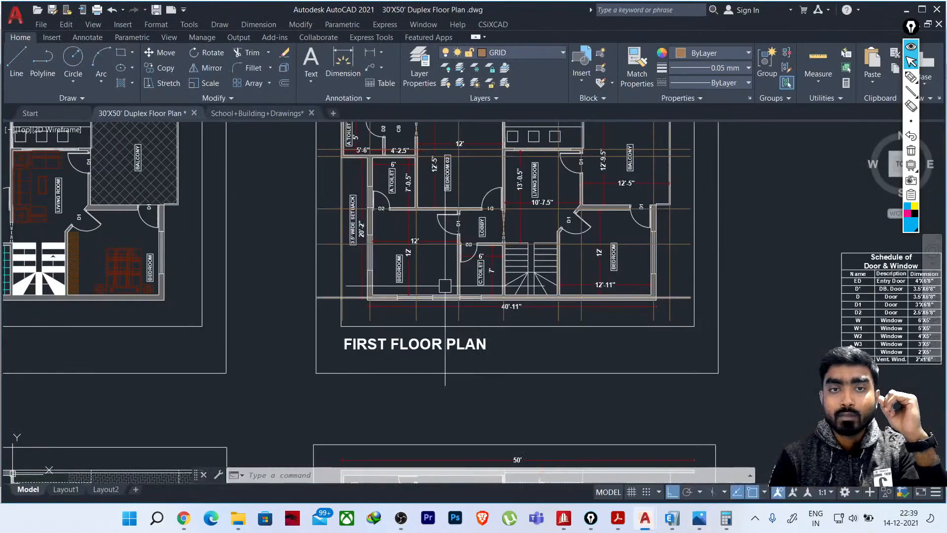
# Return to ETABS and examine the SW displaced shape of the meshed slabs and beams, close up and from several sides
pyautogui.click(672, 518)
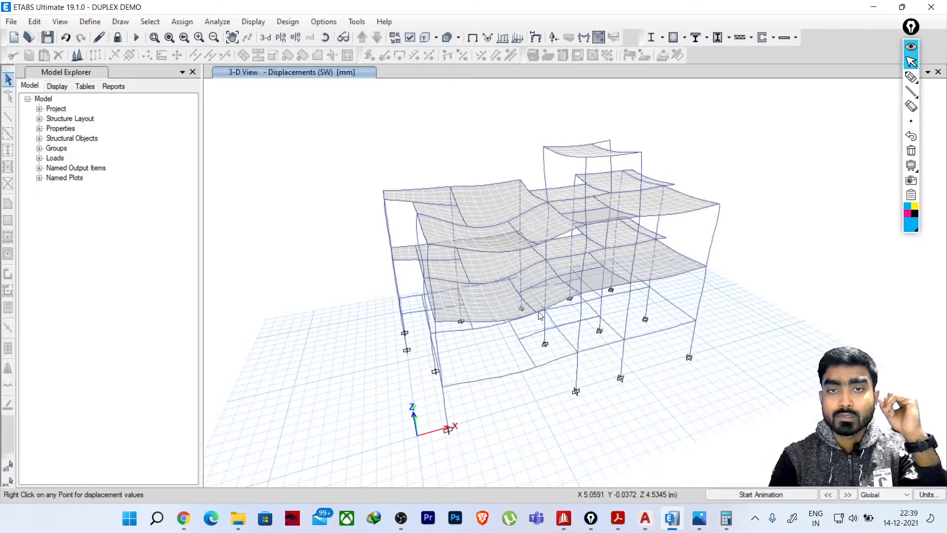
pyautogui.keyDown('shift'); pyautogui.moveTo(527, 434); pyautogui.dragTo(518, 402, button='middle'); pyautogui.keyUp('shift')
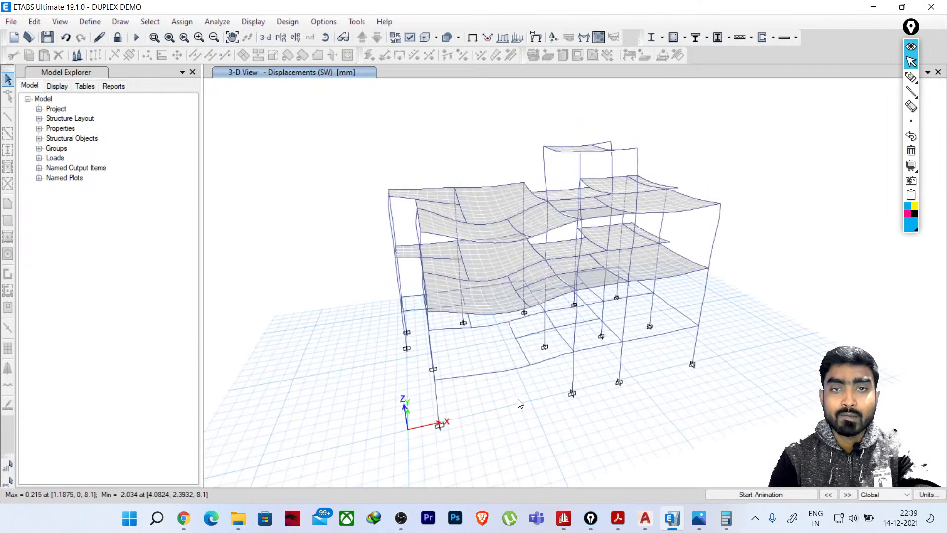
pyautogui.scroll(5, 532, 214)
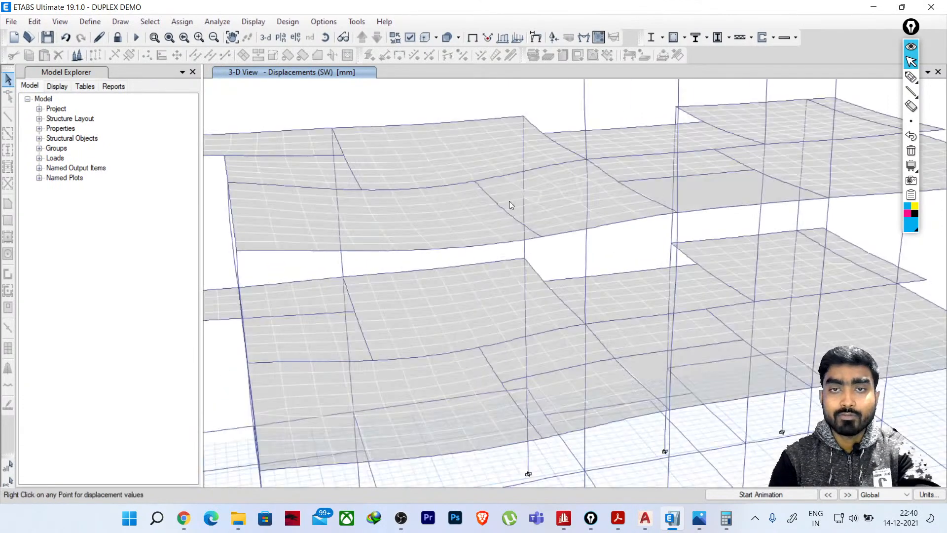
pyautogui.moveTo(475, 182)
pyautogui.scroll(-5, 528, 226)
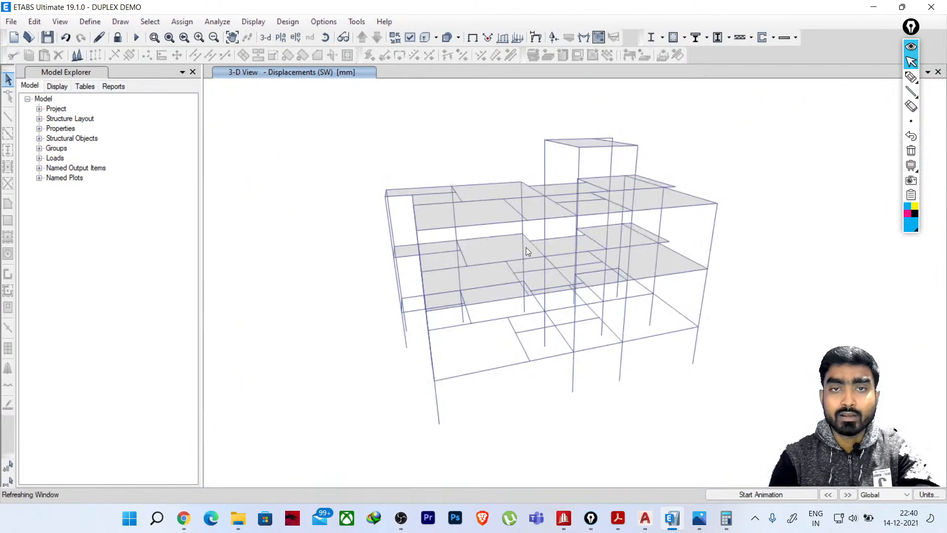
pyautogui.keyDown('shift'); pyautogui.moveTo(526, 248); pyautogui.dragTo(506, 321, button='middle'); pyautogui.keyUp('shift')
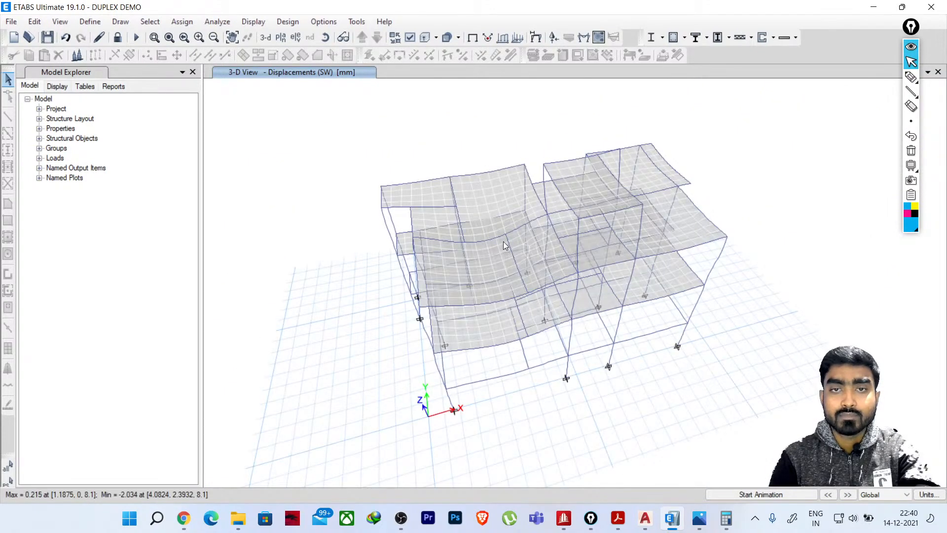
pyautogui.moveTo(525, 299)
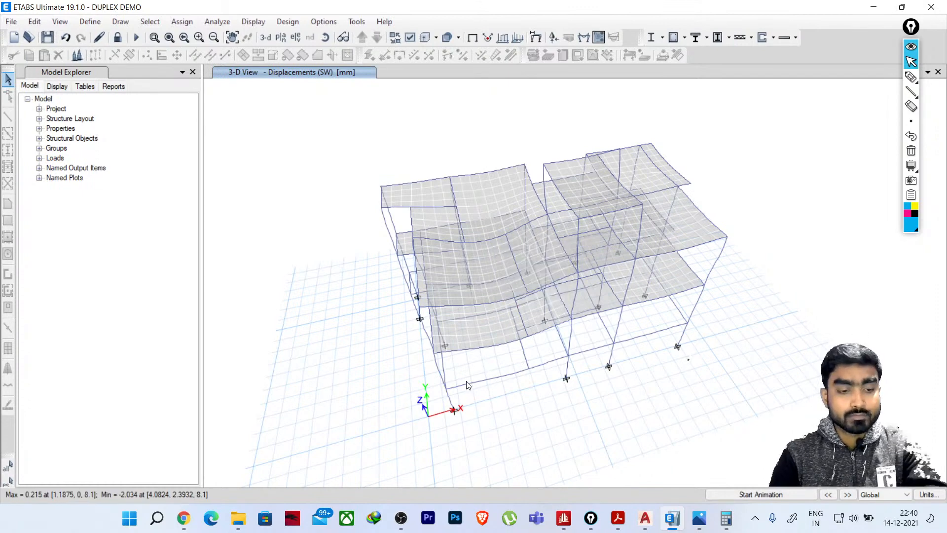
pyautogui.keyDown('shift'); pyautogui.moveTo(468, 385); pyautogui.dragTo(491, 368, button='middle'); pyautogui.keyUp('shift')
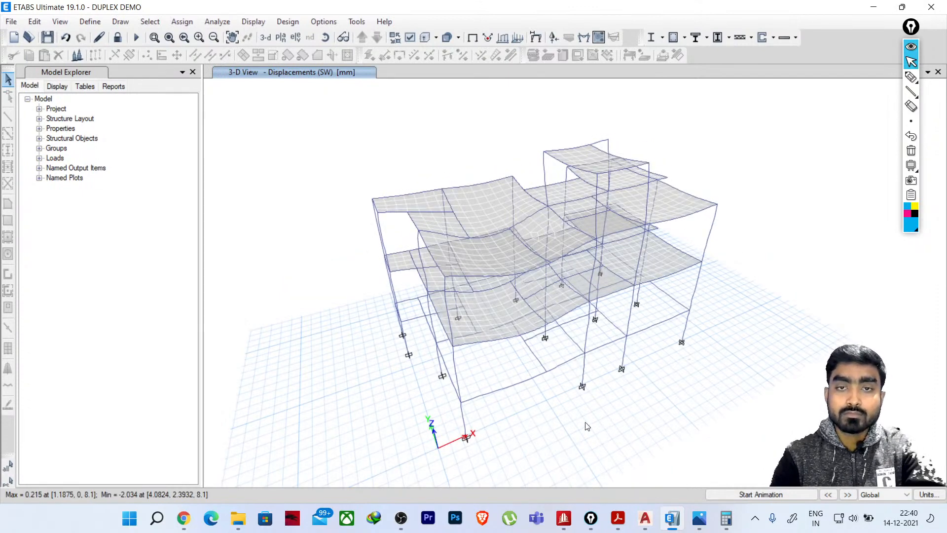
pyautogui.keyDown('shift'); pyautogui.moveTo(597, 412); pyautogui.dragTo(619, 407, button='middle'); pyautogui.keyUp('shift')
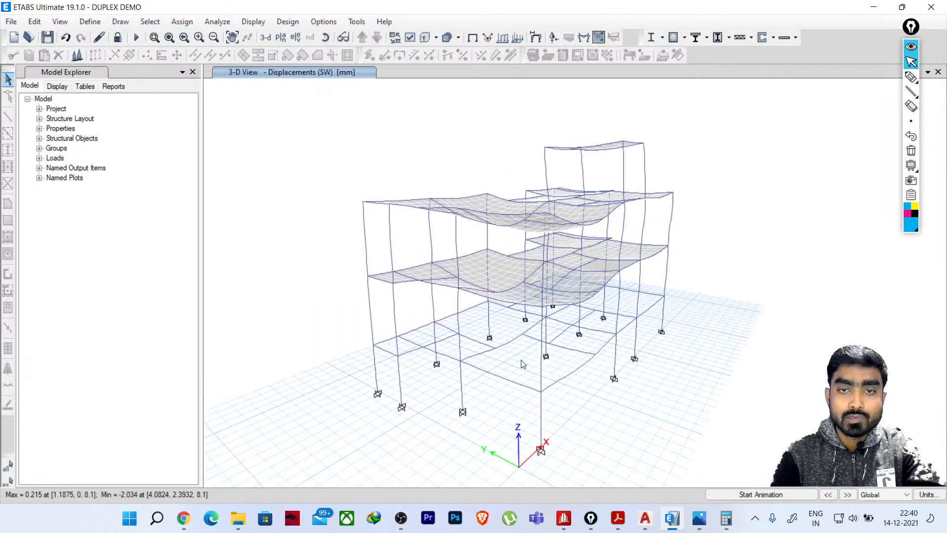
pyautogui.moveTo(645, 518)
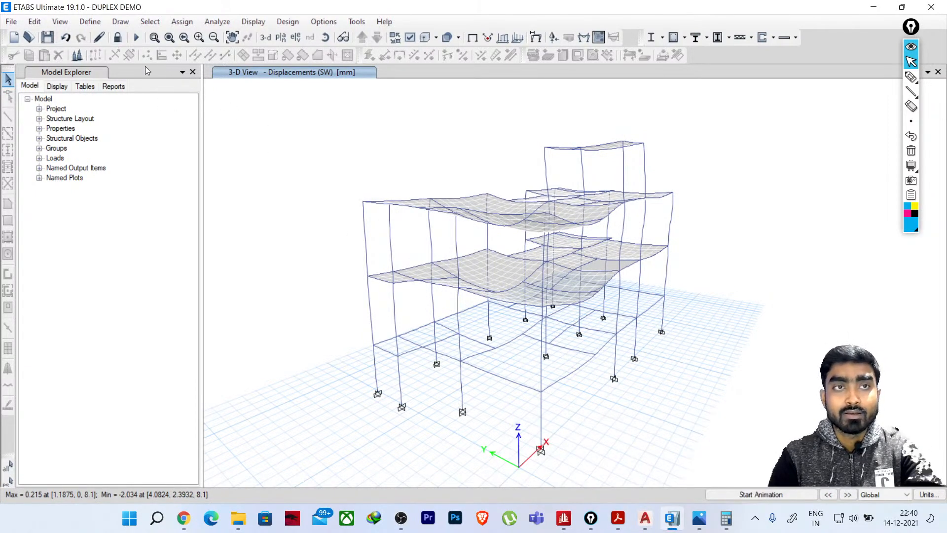
# Unlock the model, discarding the analysis results, and display the plan view one story below TOP SLAB
pyautogui.click(117, 37)
pyautogui.click(493, 304)
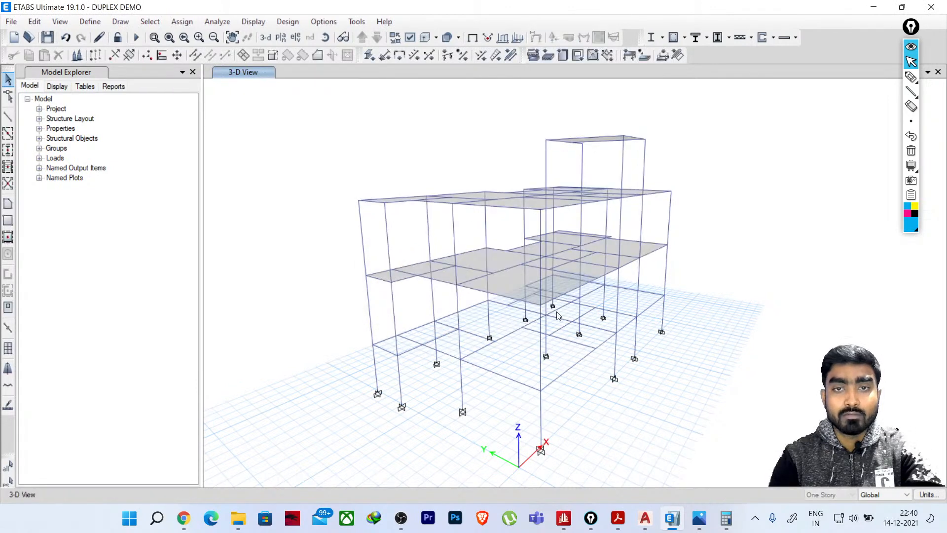
pyautogui.click(281, 37)
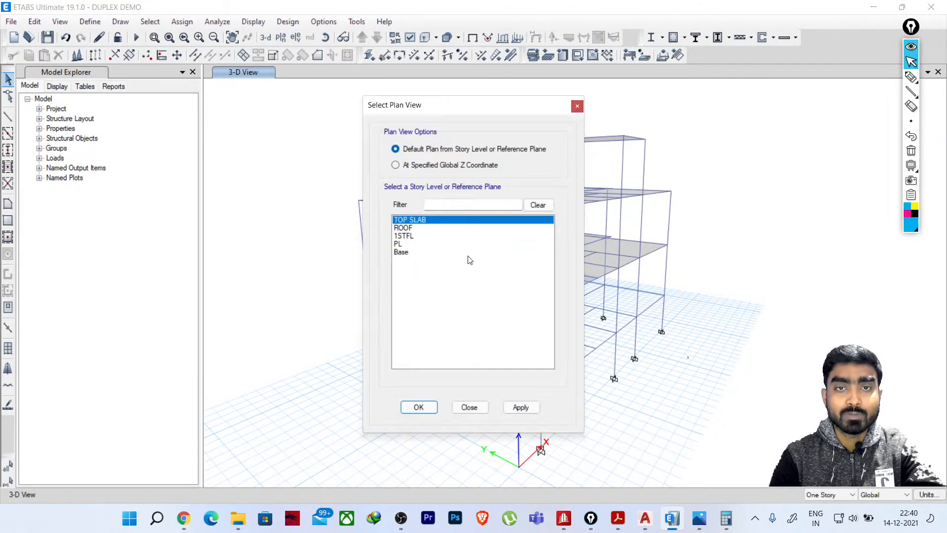
pyautogui.click(419, 407)
pyautogui.click(377, 38)
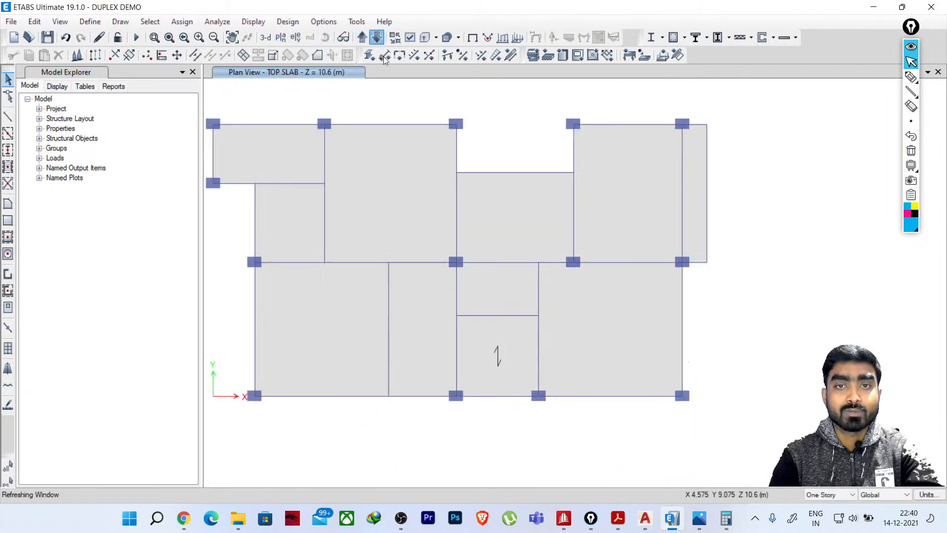
# Draw C300X400 columns at 0° through all stories at both ends of the intermediate Y-direction beam in the lower-left bay
pyautogui.scroll(-5, 472, 202)
pyautogui.scroll(5, 414, 237)
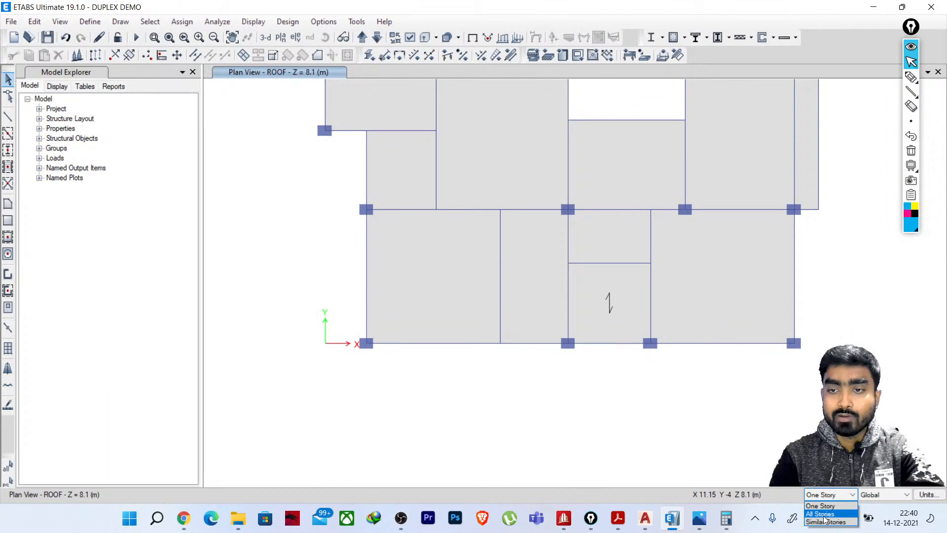
pyautogui.click(823, 515)
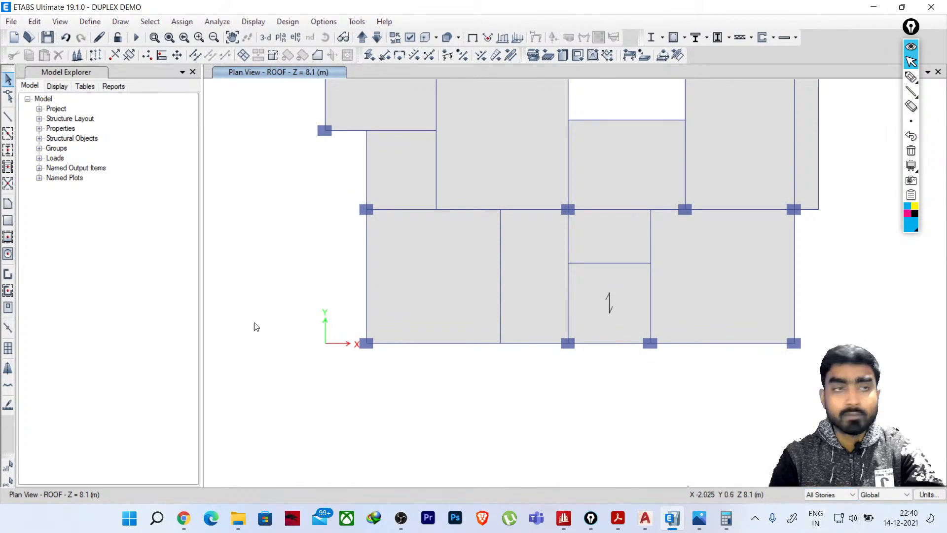
pyautogui.click(8, 150)
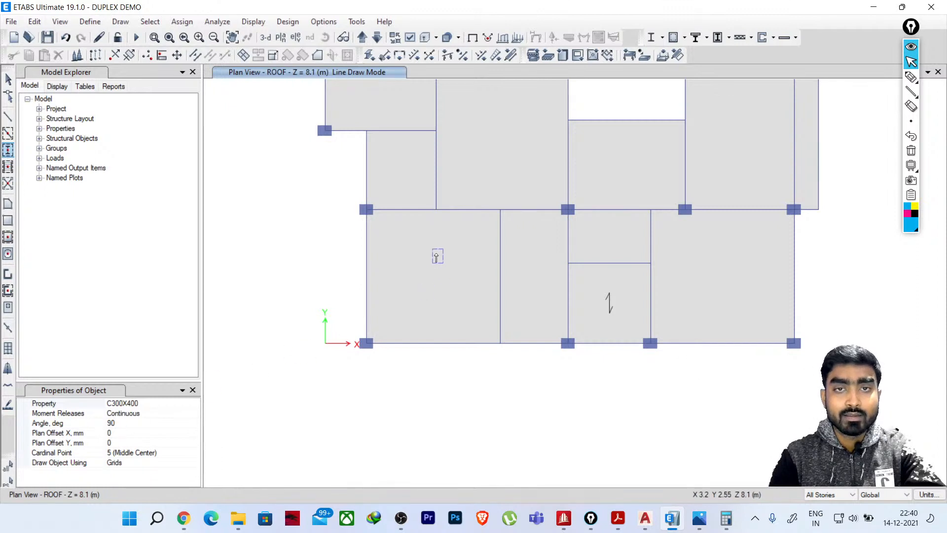
pyautogui.click(121, 425)
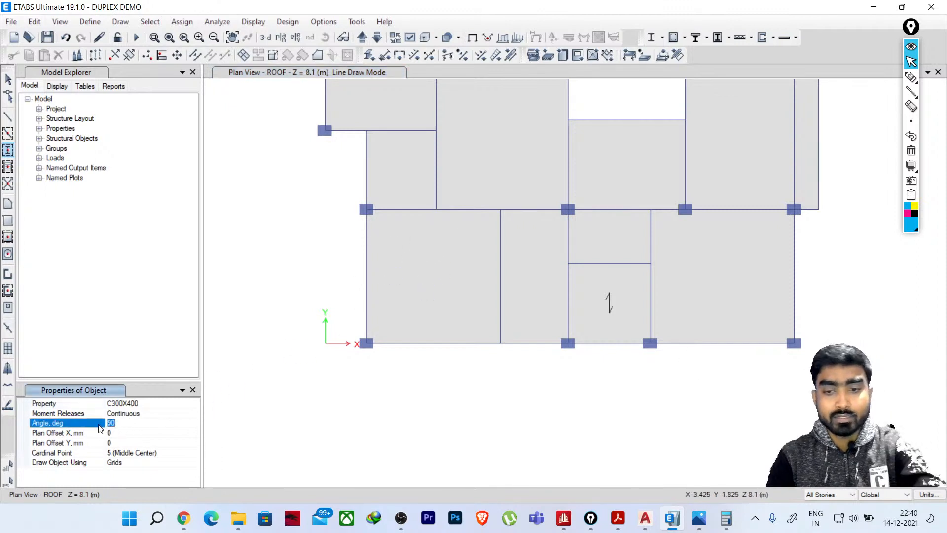
pyautogui.write('0')
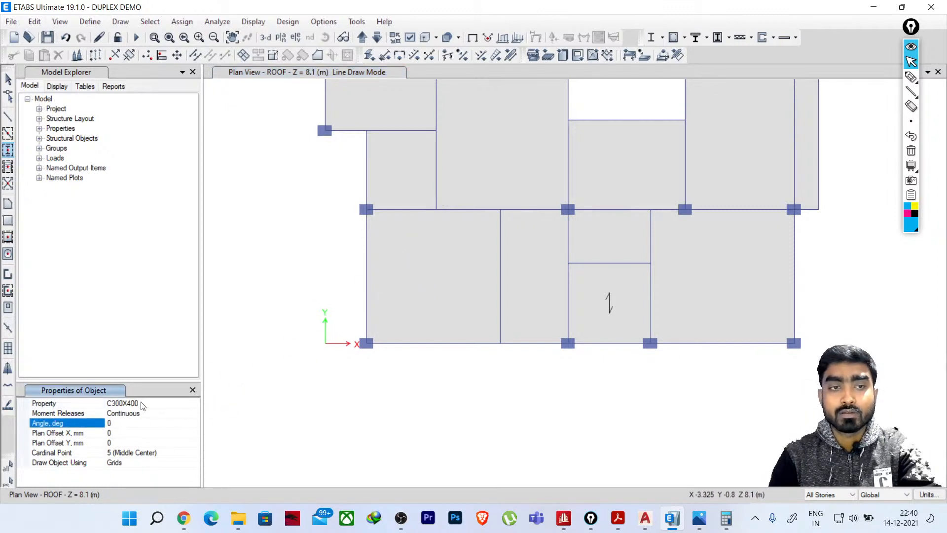
pyautogui.click(120, 435)
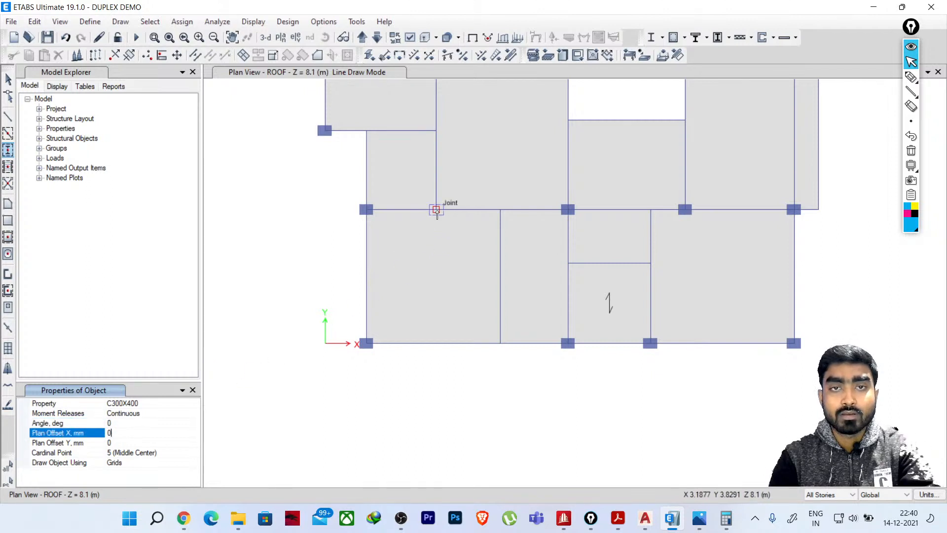
pyautogui.moveTo(499, 253); pyautogui.dragTo(435, 288, button='middle')
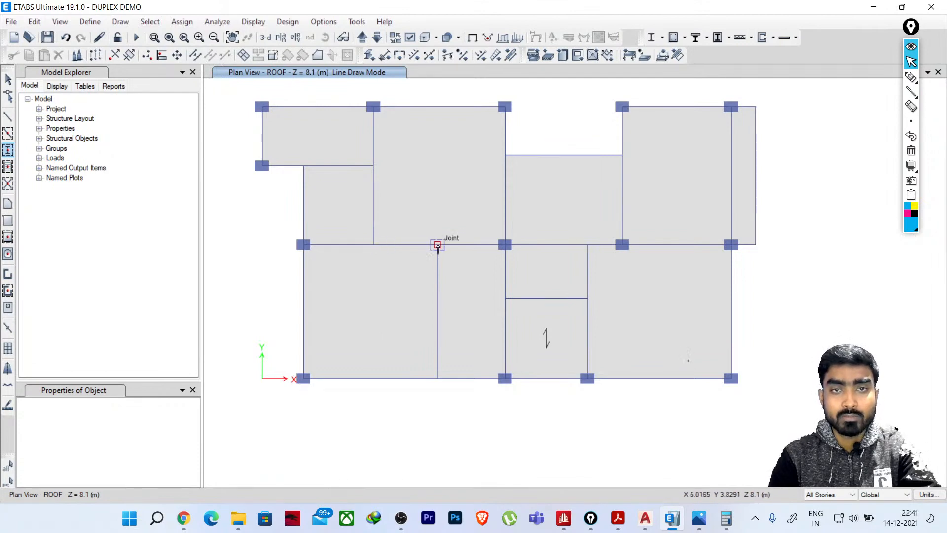
pyautogui.click(437, 245)
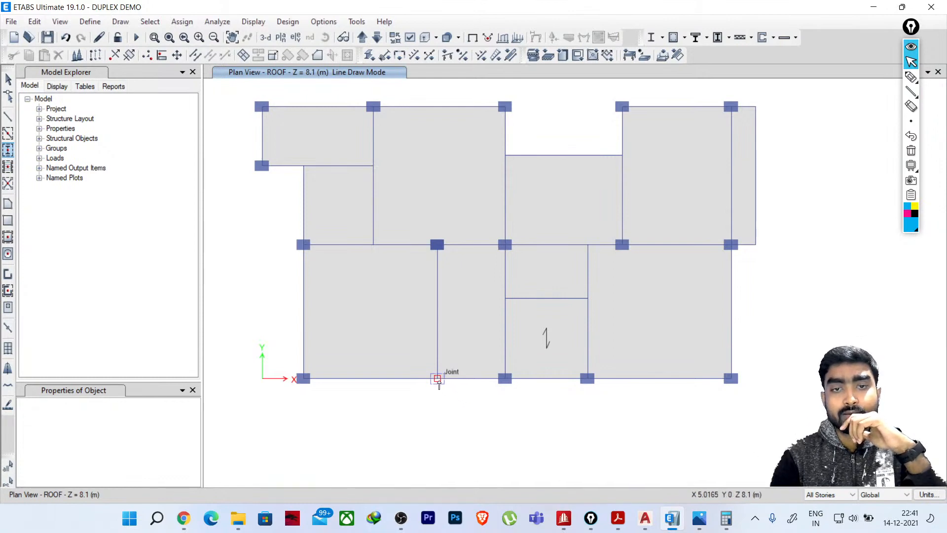
pyautogui.click(437, 379)
pyautogui.press('Escape')
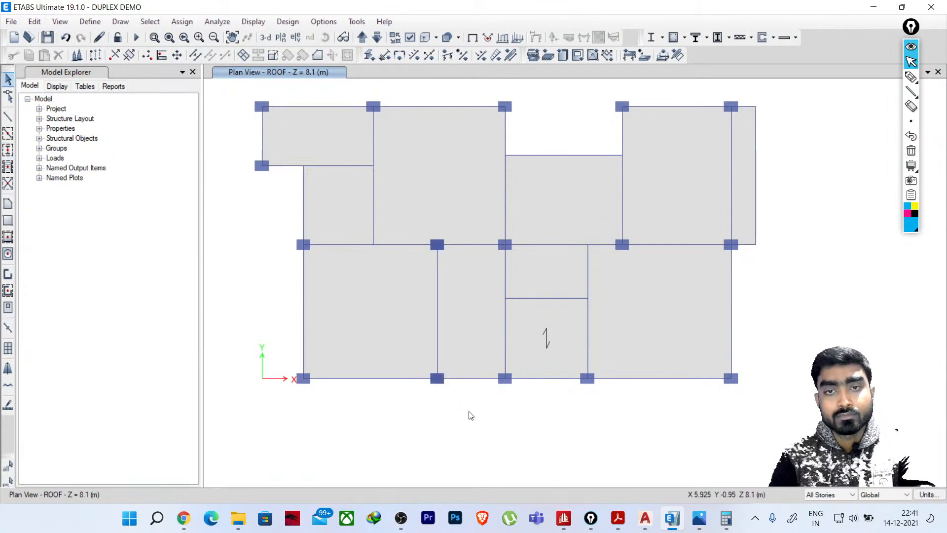
# Set the local axes angle to 90° for the central column and the two middle columns on the bottom edge, on all stories
pyautogui.moveTo(492, 363); pyautogui.dragTo(521, 402)
pyautogui.click(505, 245)
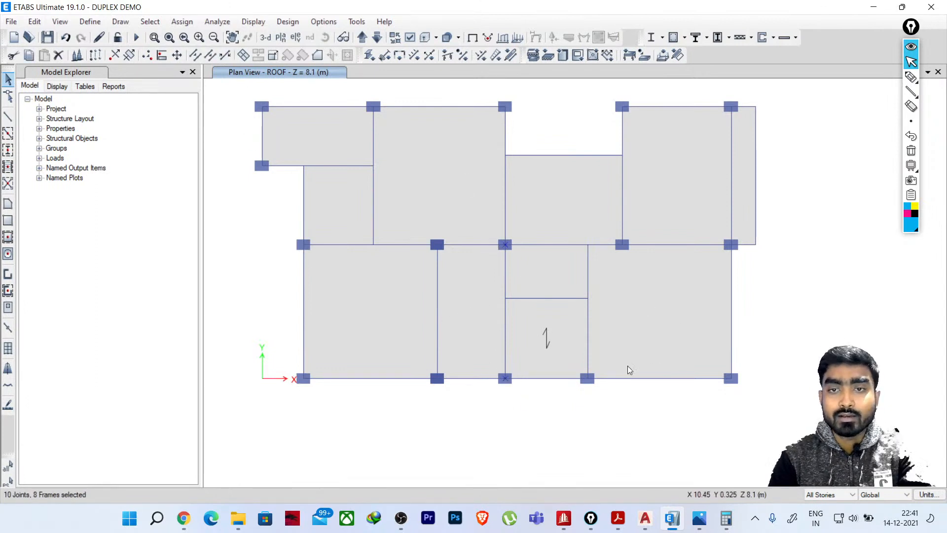
pyautogui.moveTo(576, 371); pyautogui.dragTo(608, 403)
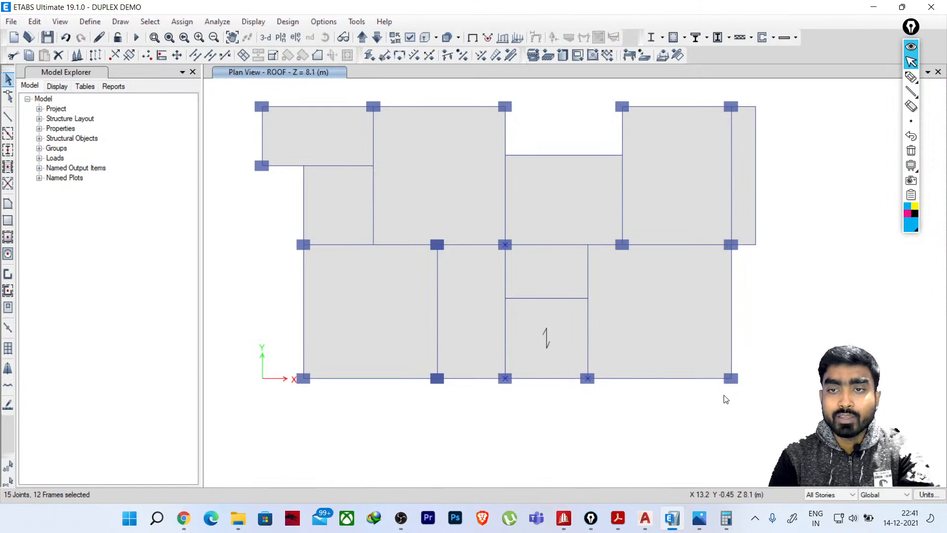
pyautogui.click(588, 379)
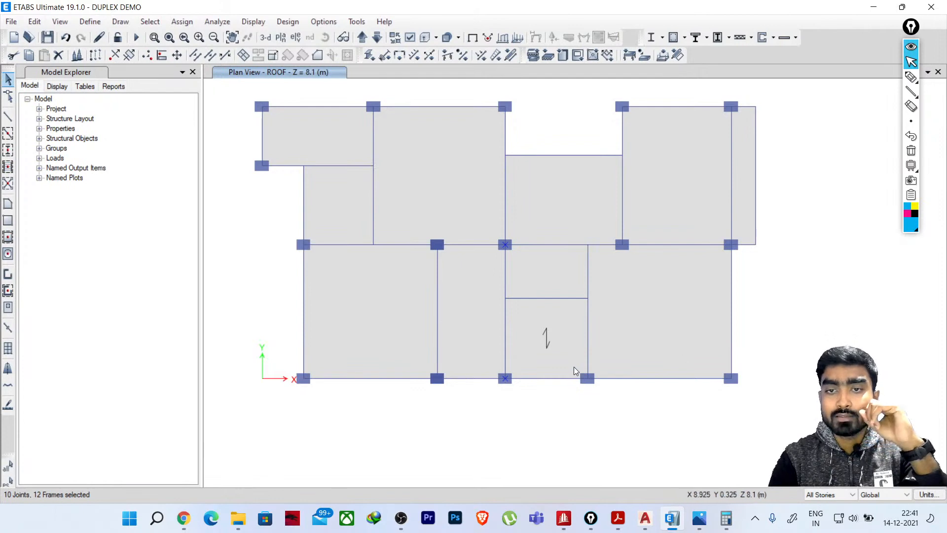
pyautogui.click(182, 23)
pyautogui.moveTo(236, 140)
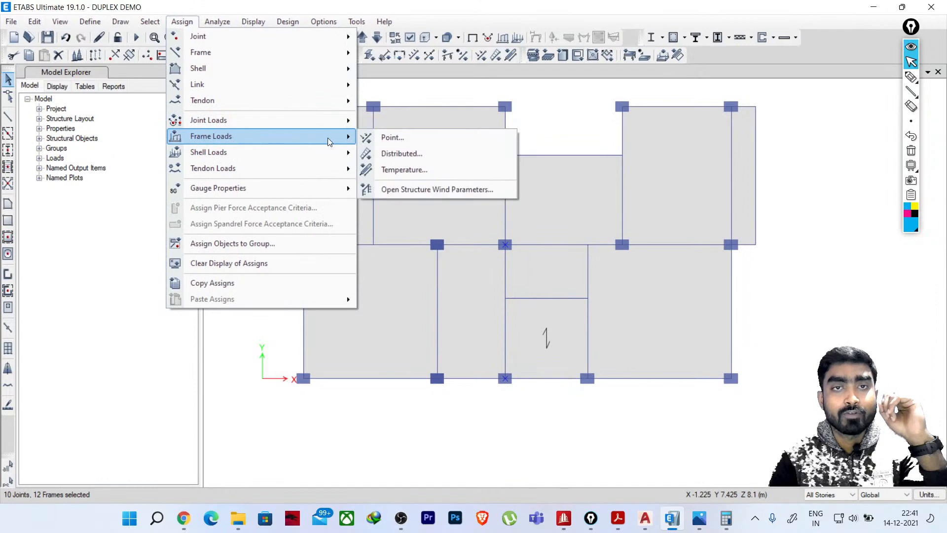
pyautogui.moveTo(262, 55)
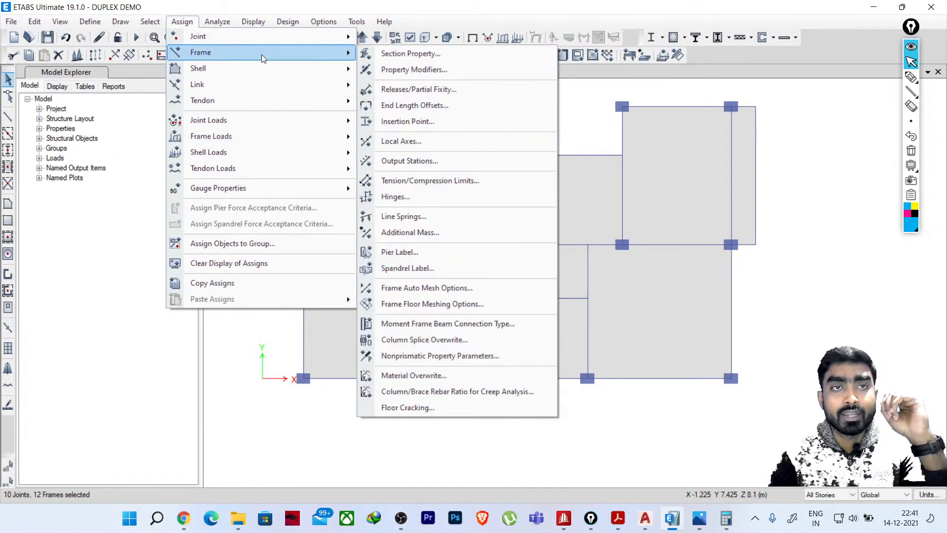
pyautogui.click(410, 148)
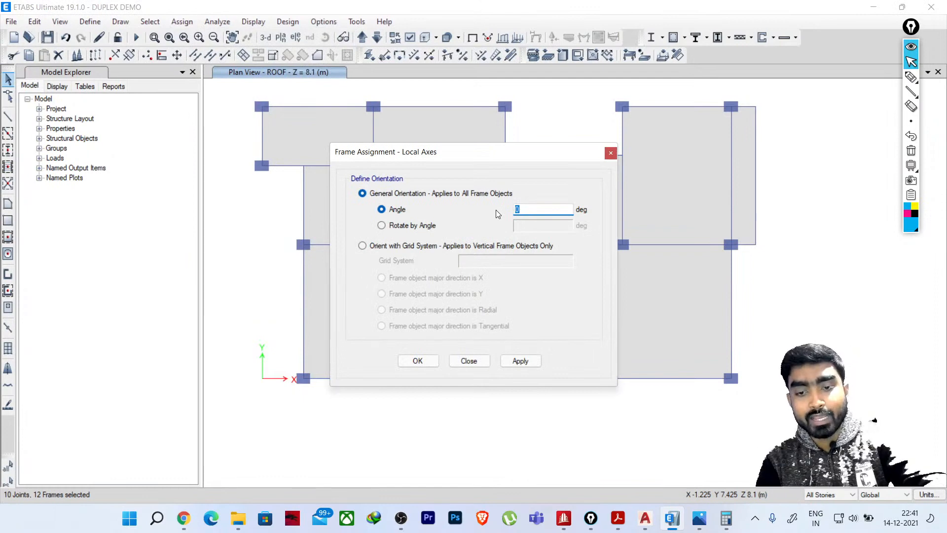
pyautogui.write('90')
pyautogui.click(520, 360)
pyautogui.click(469, 361)
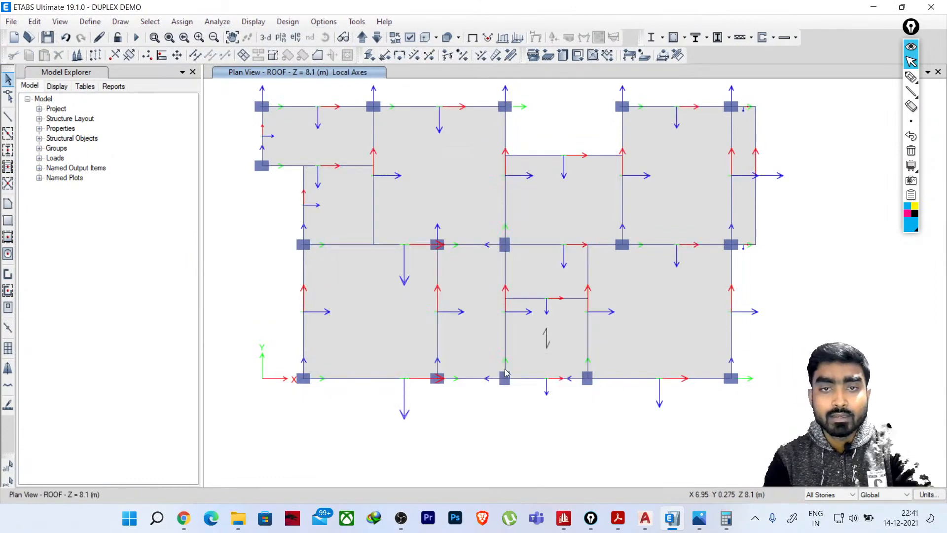
pyautogui.click(911, 101)
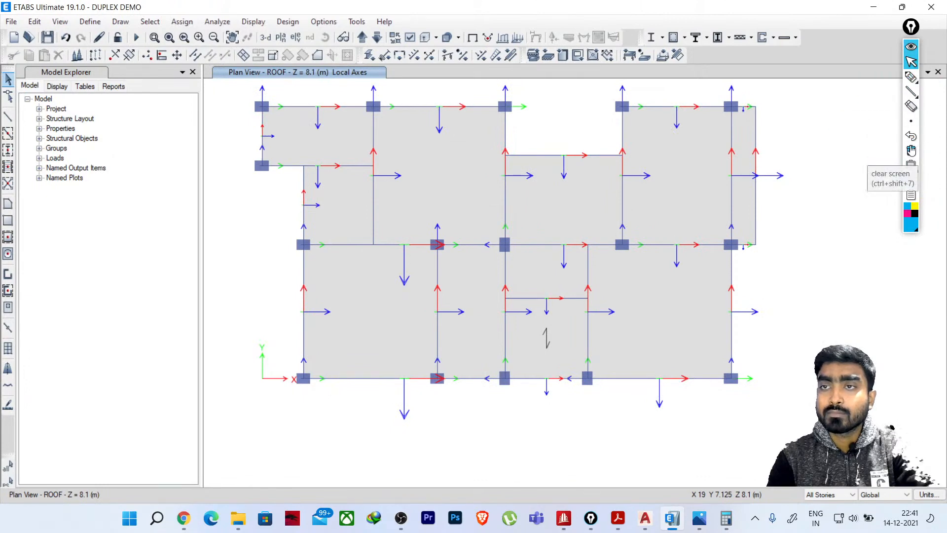
pyautogui.click(911, 151)
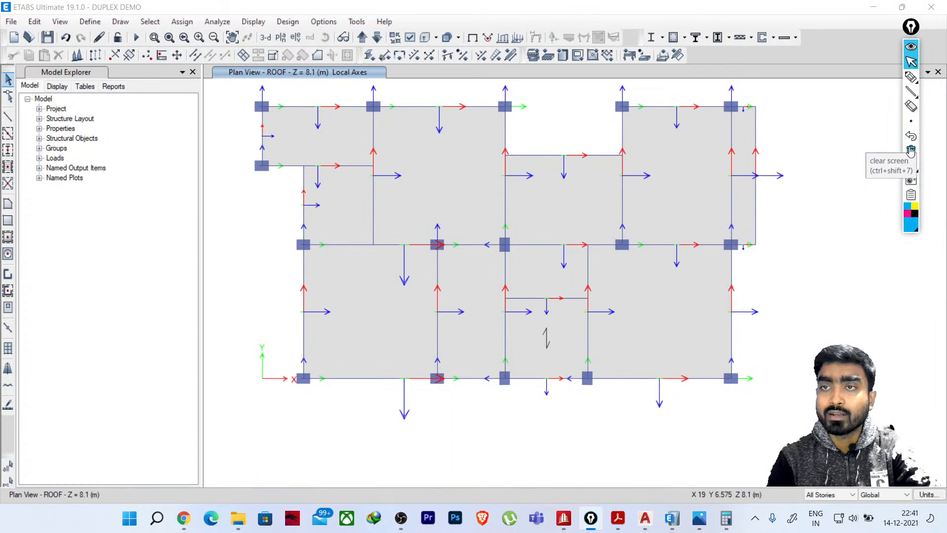
# Set the central column's local axes angle back to 0° on all stories and clear the local axes display
pyautogui.click(472, 37)
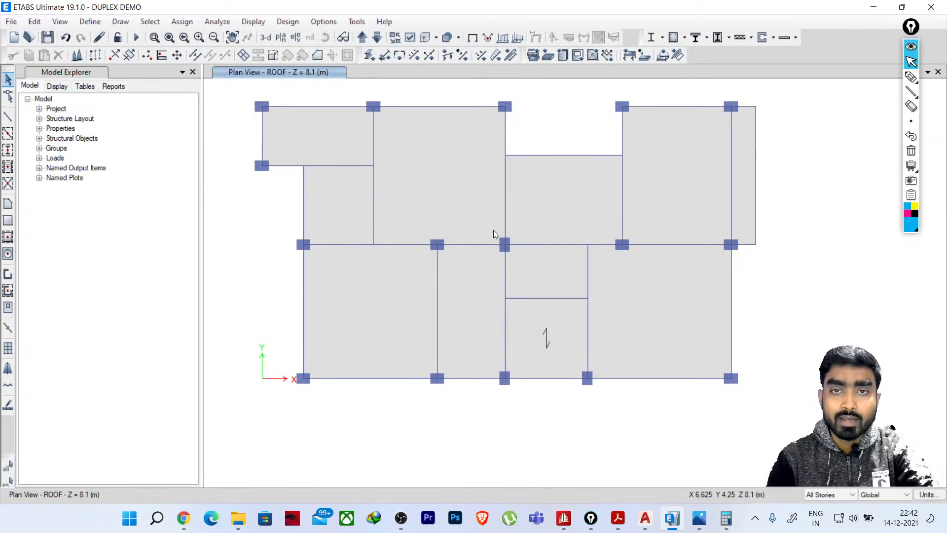
pyautogui.moveTo(517, 259); pyautogui.dragTo(518, 259)
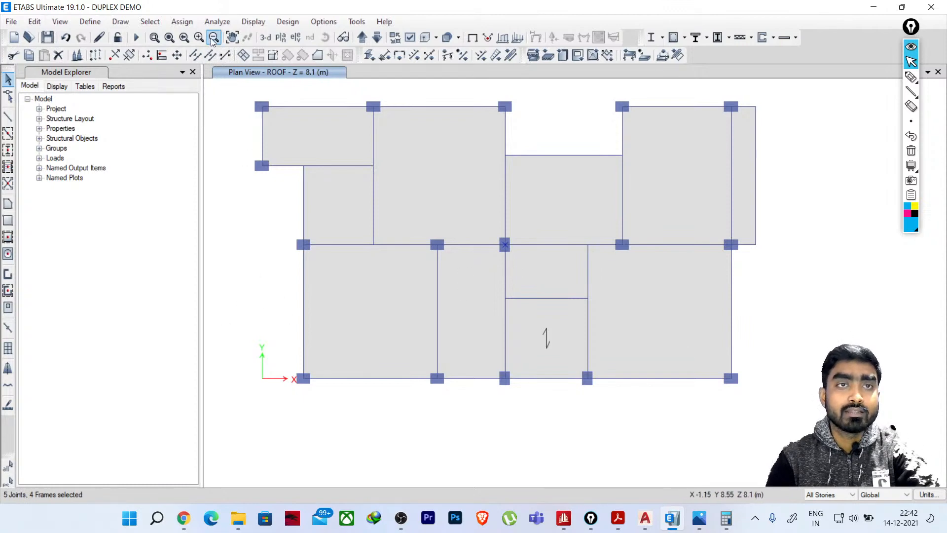
pyautogui.click(182, 21)
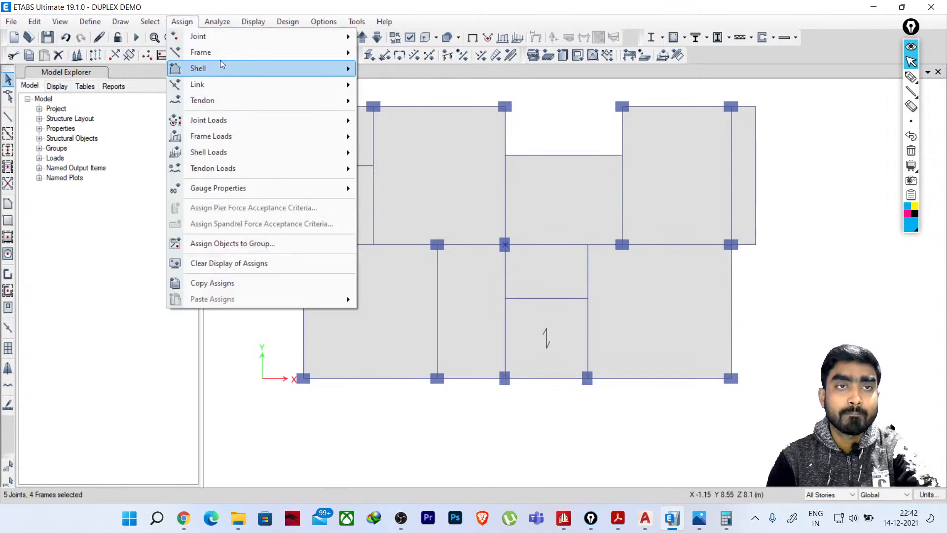
pyautogui.click(404, 143)
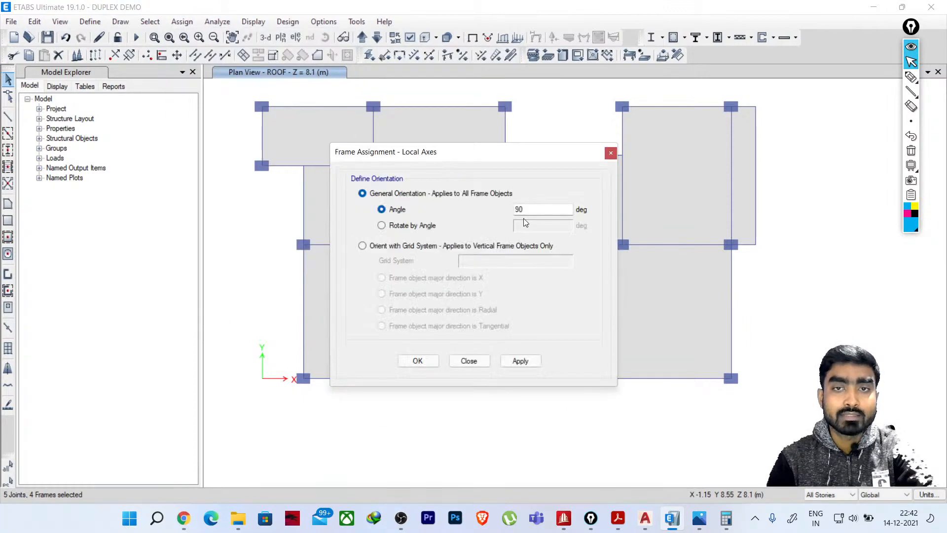
pyautogui.write('0')
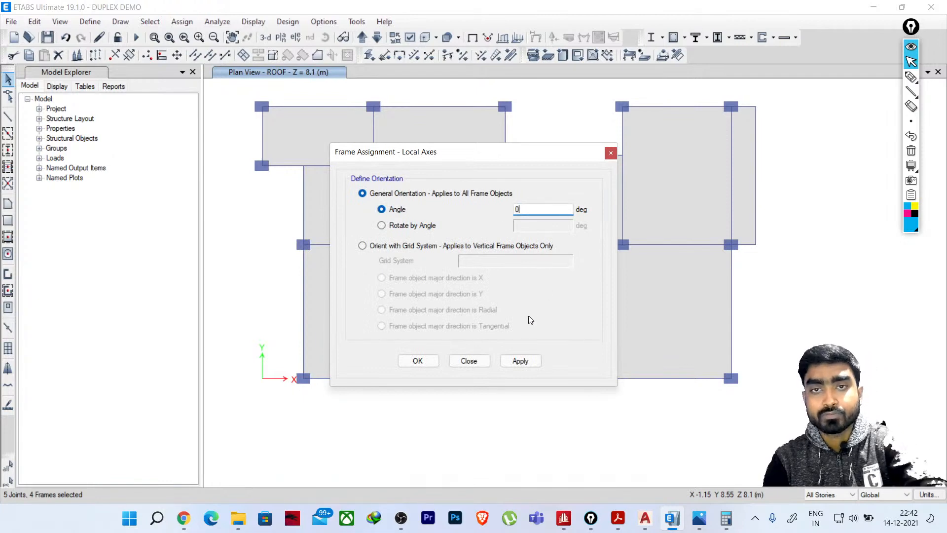
pyautogui.click(519, 360)
pyautogui.click(468, 360)
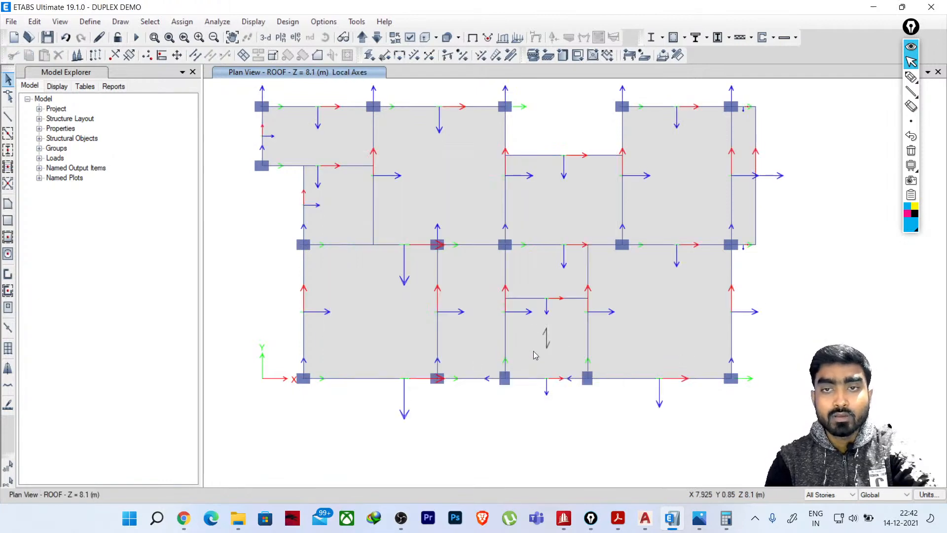
pyautogui.click(472, 37)
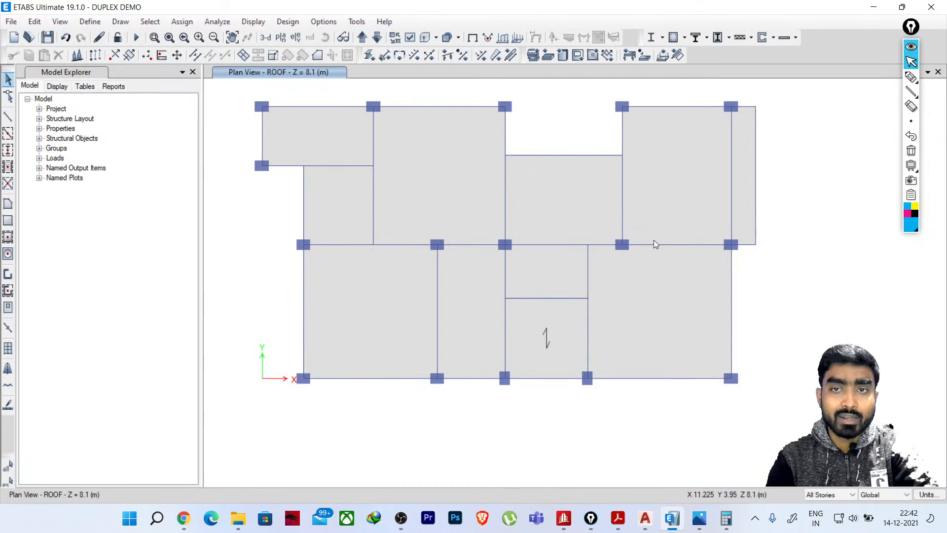
# Mark the Y-direction beam spans above and below the central column with pen arrows, and clear the annotations
pyautogui.moveTo(653, 243); pyautogui.dragTo(638, 237, button='middle')
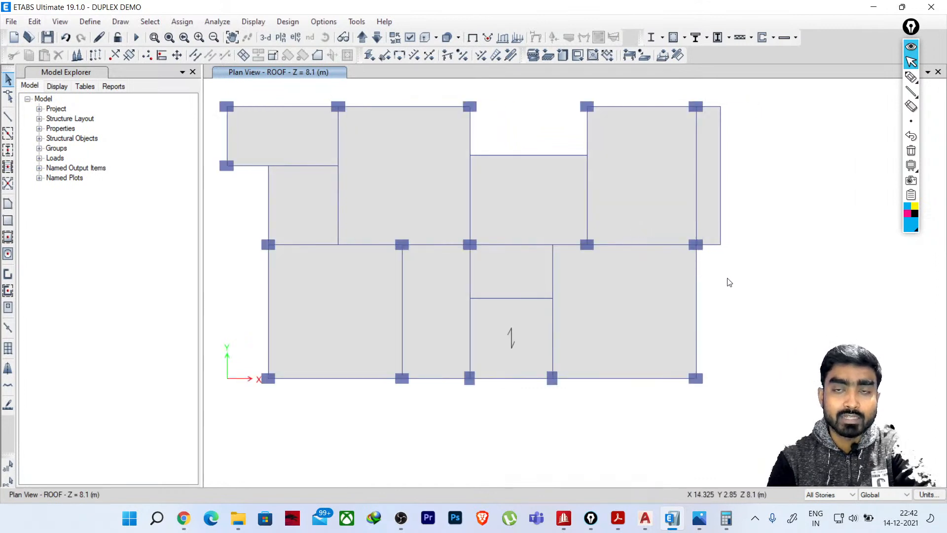
pyautogui.moveTo(913, 91)
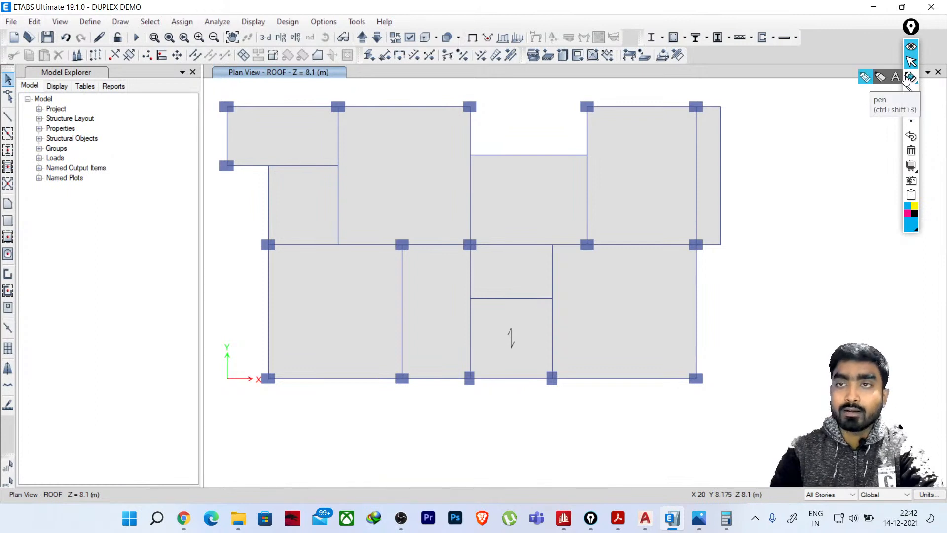
pyautogui.click(908, 79)
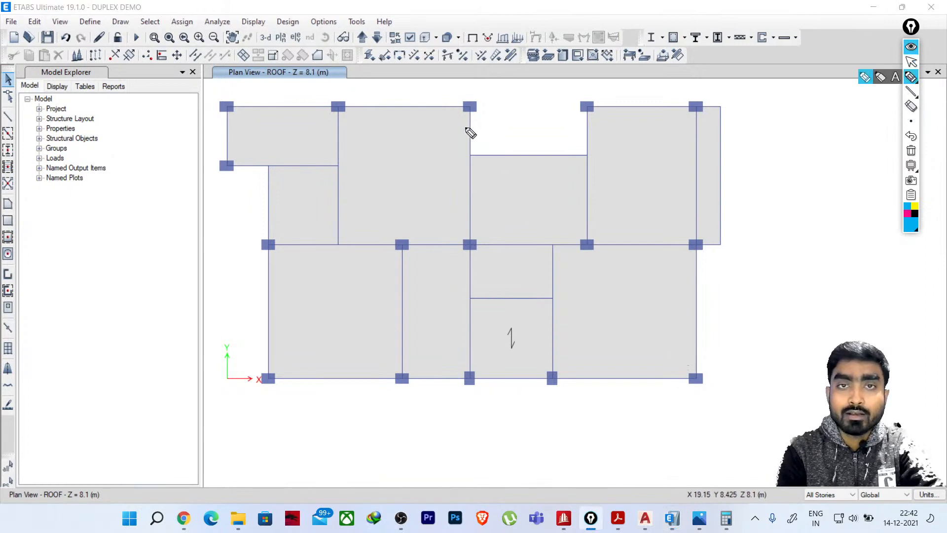
pyautogui.moveTo(460, 107); pyautogui.dragTo(456, 240)
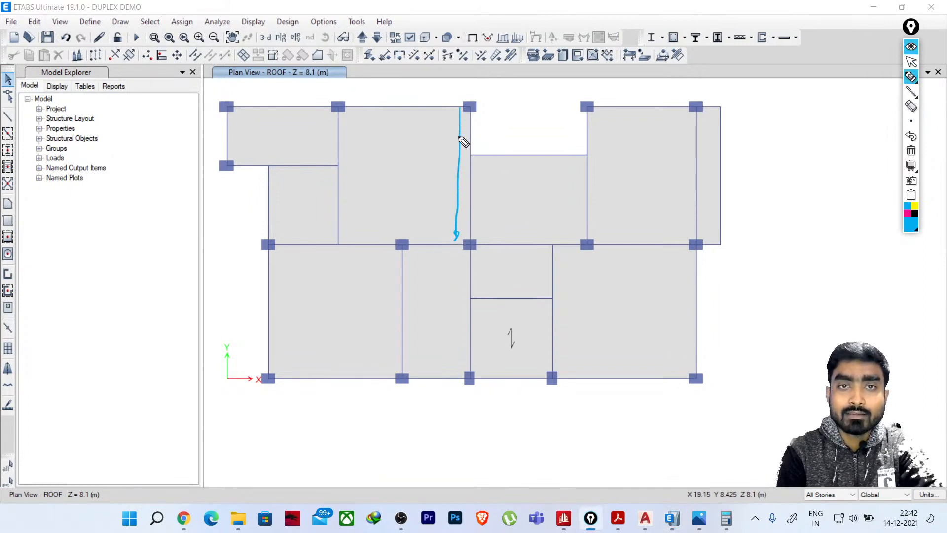
pyautogui.moveTo(455, 118); pyautogui.dragTo(466, 119)
pyautogui.moveTo(454, 249)
pyautogui.mouseDown()
pyautogui.moveTo(454, 371)
pyautogui.moveTo(459, 259)
pyautogui.mouseUp()
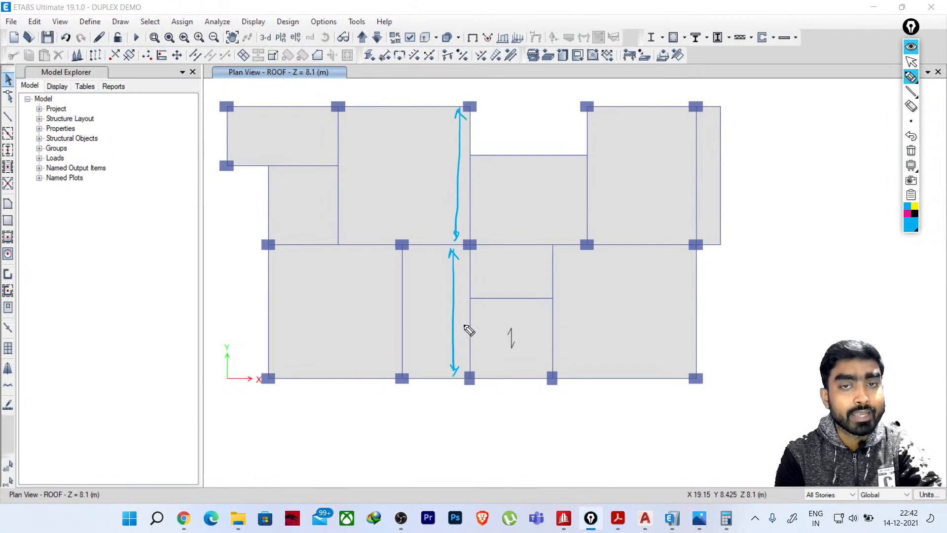
pyautogui.moveTo(466, 256)
pyautogui.mouseDown()
pyautogui.moveTo(467, 272)
pyautogui.moveTo(467, 225)
pyautogui.mouseUp()
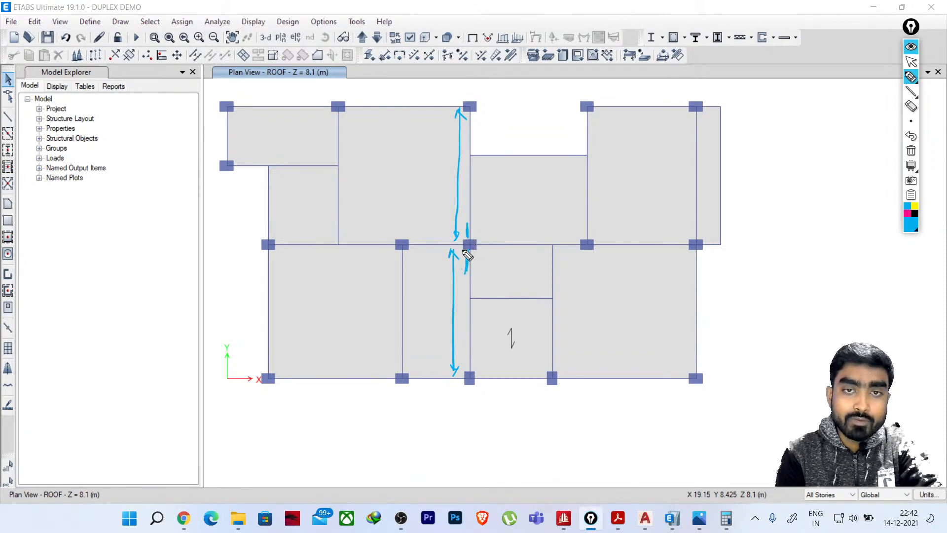
pyautogui.moveTo(449, 259); pyautogui.dragTo(440, 241)
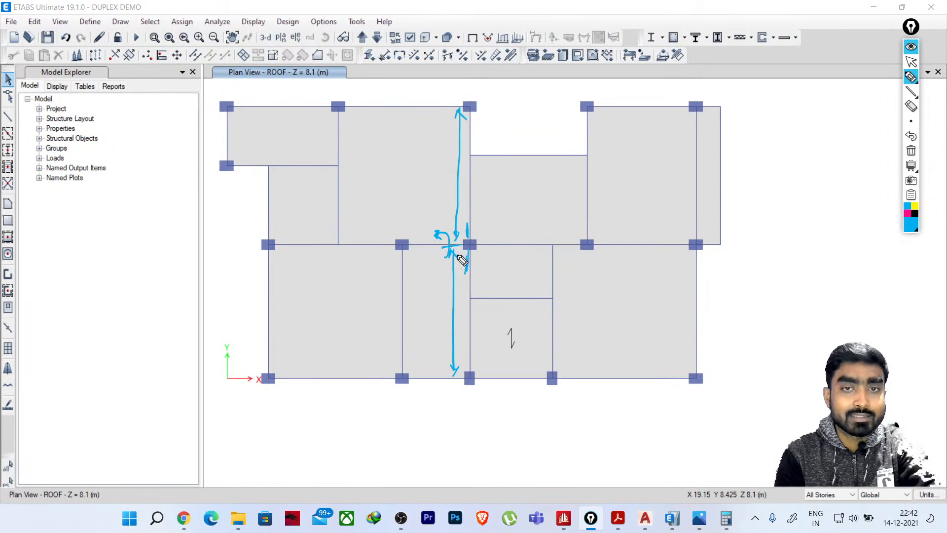
pyautogui.moveTo(476, 224); pyautogui.dragTo(483, 220)
pyautogui.moveTo(477, 228); pyautogui.dragTo(515, 204)
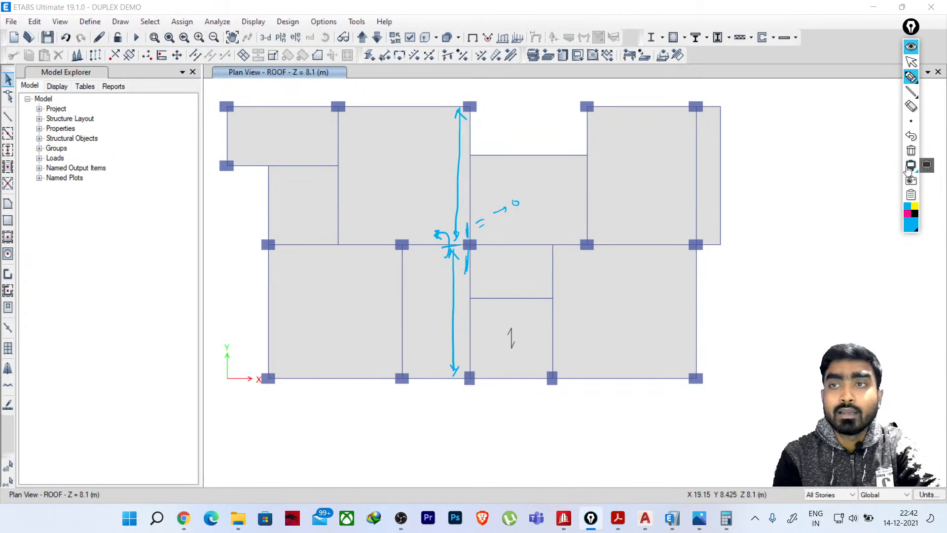
pyautogui.click(912, 150)
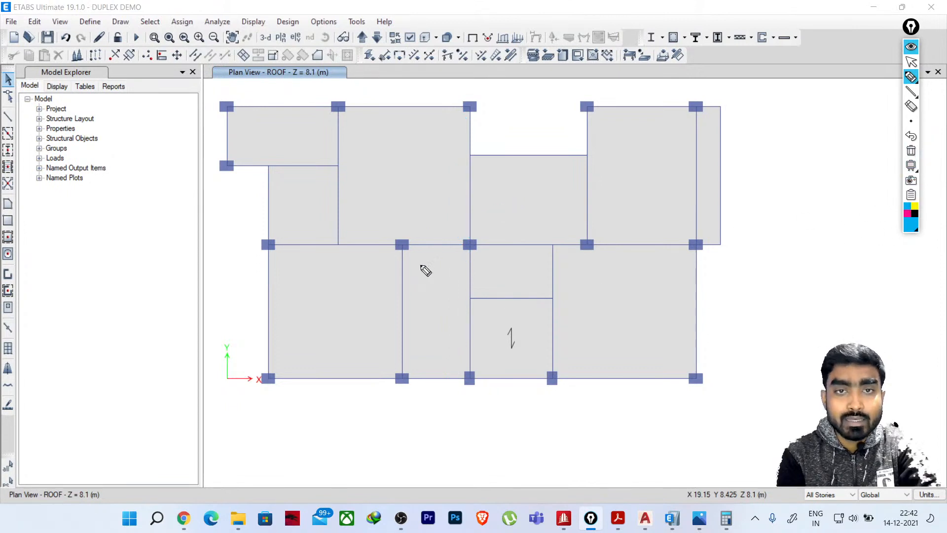
# Highlight the X-direction beam spans on both sides of the central column in blue, and draw a pink arrow along +X beneath that column
pyautogui.moveTo(412, 245); pyautogui.dragTo(579, 245)
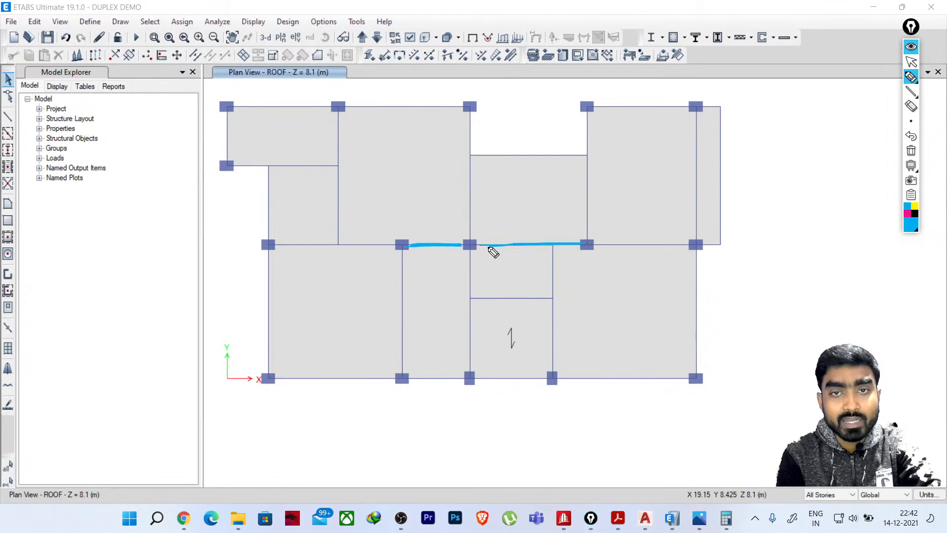
pyautogui.moveTo(490, 247); pyautogui.dragTo(551, 247)
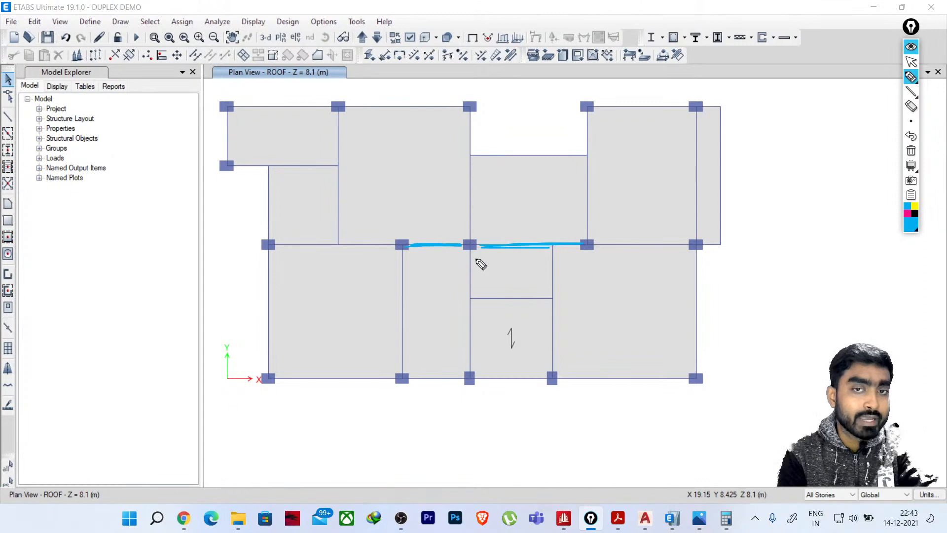
pyautogui.click(907, 214)
pyautogui.moveTo(448, 256); pyautogui.dragTo(495, 254)
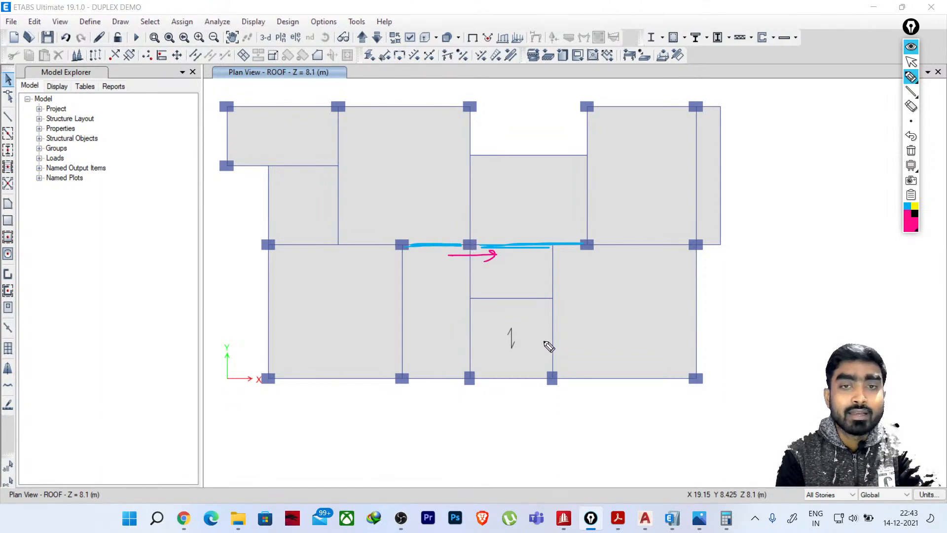
# Circle the lower-right corner column and the middle column on the right edge, and tick the two beams meeting at the corner
pyautogui.moveTo(698, 366); pyautogui.dragTo(713, 384)
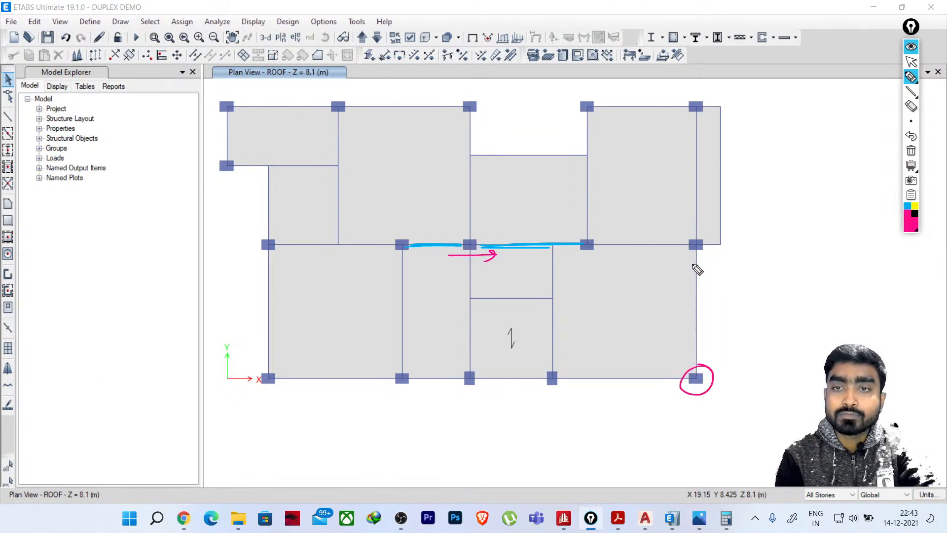
pyautogui.moveTo(696, 232)
pyautogui.mouseDown()
pyautogui.moveTo(687, 250)
pyautogui.moveTo(706, 235)
pyautogui.mouseUp()
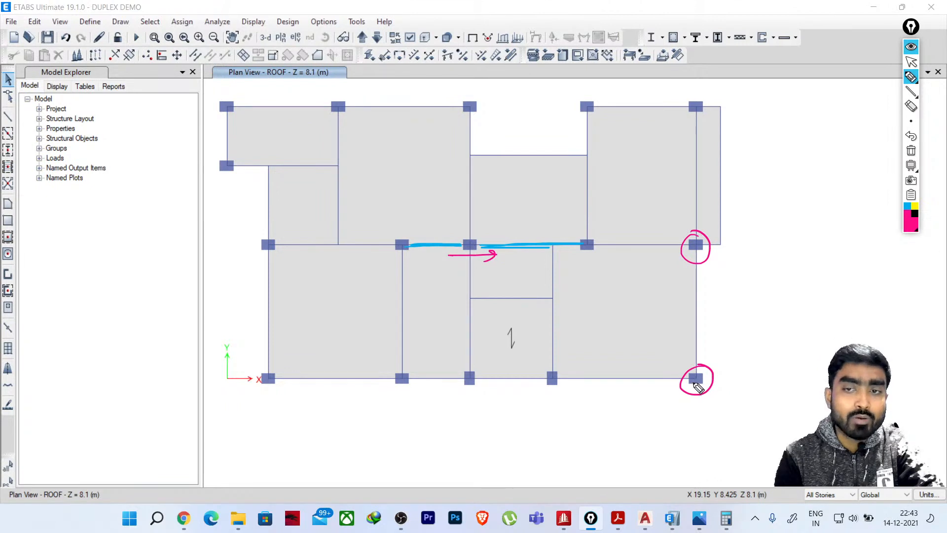
pyautogui.moveTo(632, 390); pyautogui.dragTo(648, 376)
pyautogui.moveTo(694, 328); pyautogui.dragTo(708, 313)
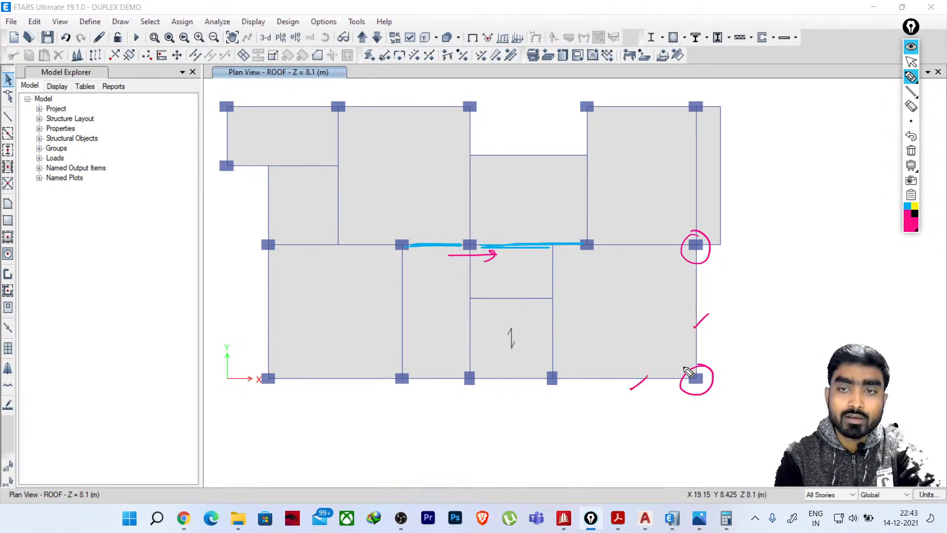
pyautogui.moveTo(631, 390); pyautogui.dragTo(658, 363)
pyautogui.moveTo(692, 326); pyautogui.dragTo(709, 313)
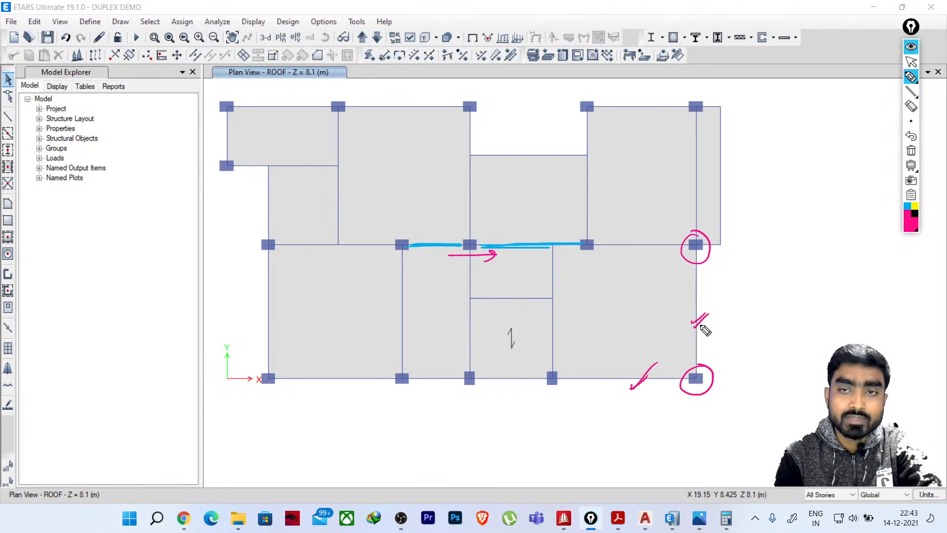
# Circle the middle right-edge column again, and mark the beam spans above and below it with ticks and arrow strokes
pyautogui.moveTo(704, 233)
pyautogui.mouseDown()
pyautogui.moveTo(682, 245)
pyautogui.moveTo(702, 232)
pyautogui.moveTo(709, 255)
pyautogui.moveTo(684, 253)
pyautogui.mouseUp()
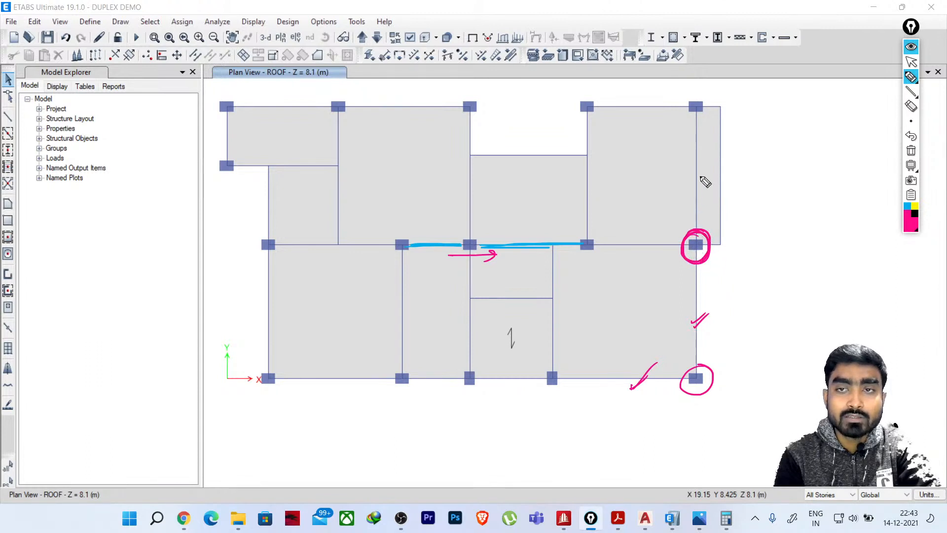
pyautogui.moveTo(692, 168); pyautogui.dragTo(707, 159)
pyautogui.moveTo(691, 278); pyautogui.dragTo(698, 270)
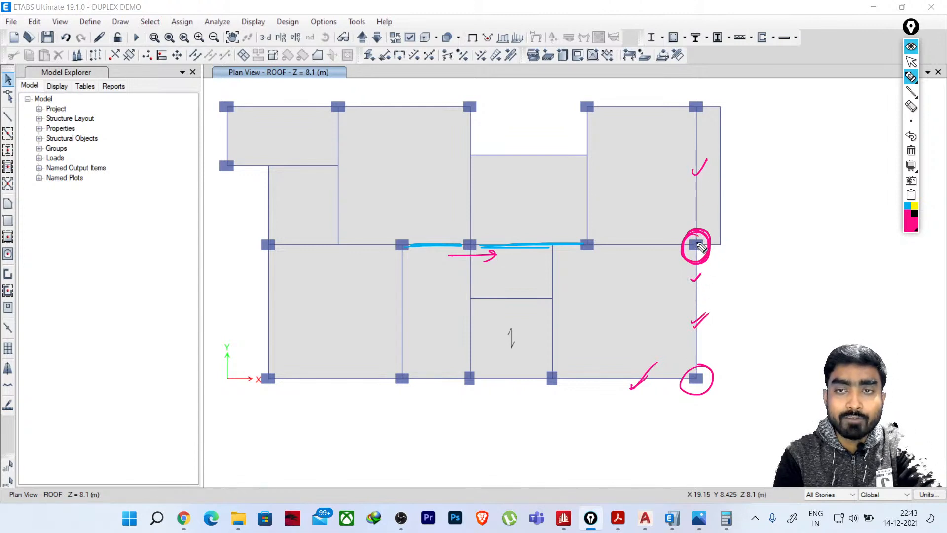
pyautogui.moveTo(681, 212); pyautogui.dragTo(682, 223)
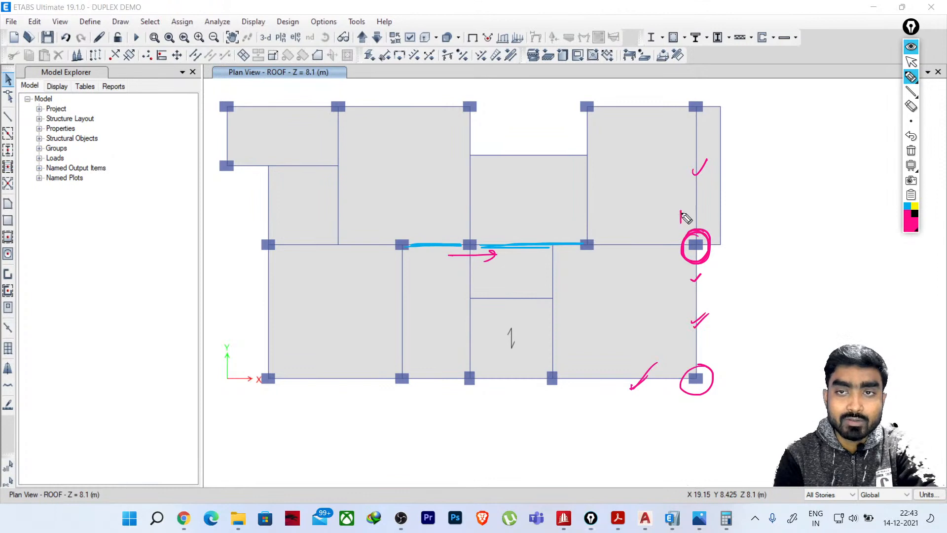
pyautogui.moveTo(678, 255)
pyautogui.mouseDown()
pyautogui.moveTo(677, 281)
pyautogui.moveTo(681, 272)
pyautogui.mouseUp()
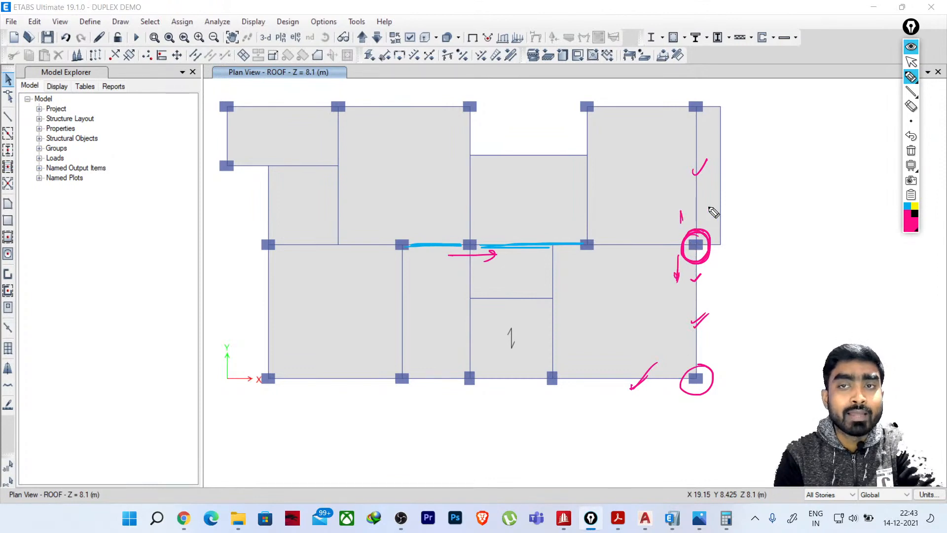
# Draw pen lines in both directions around the lower-right corner column, and circle the lower-left and upper-right corner columns
pyautogui.moveTo(707, 364)
pyautogui.mouseDown()
pyautogui.moveTo(687, 395)
pyautogui.moveTo(689, 375)
pyautogui.moveTo(698, 447)
pyautogui.mouseUp()
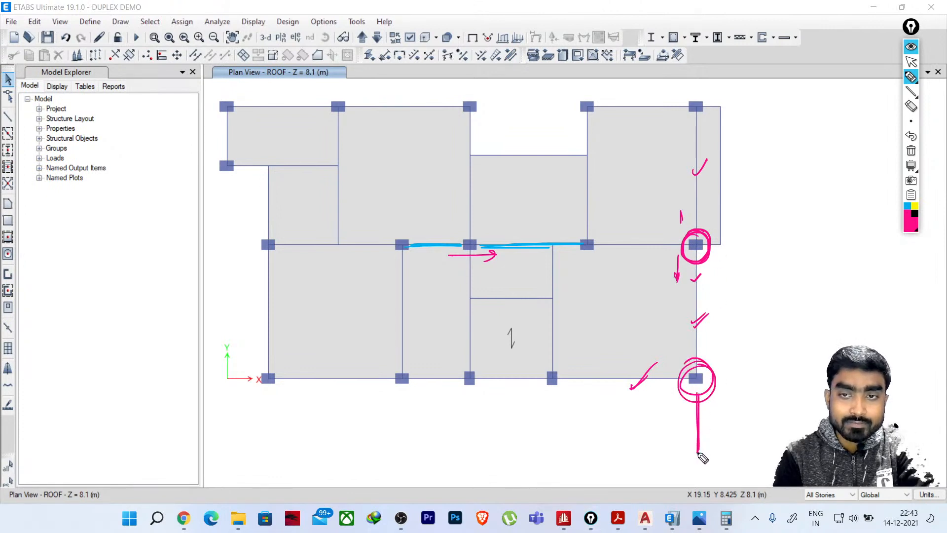
pyautogui.moveTo(697, 348); pyautogui.dragTo(701, 312)
pyautogui.moveTo(676, 379); pyautogui.dragTo(633, 383)
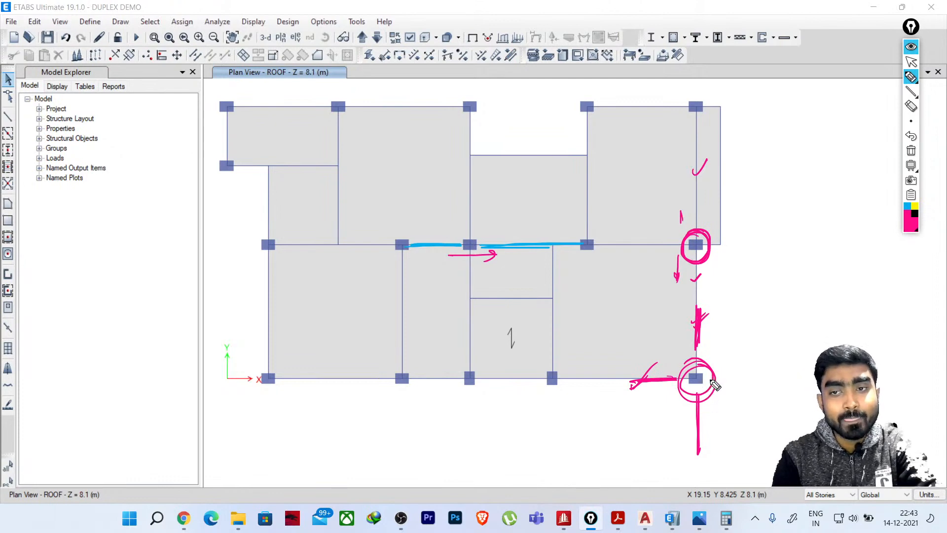
pyautogui.moveTo(720, 379); pyautogui.dragTo(742, 380)
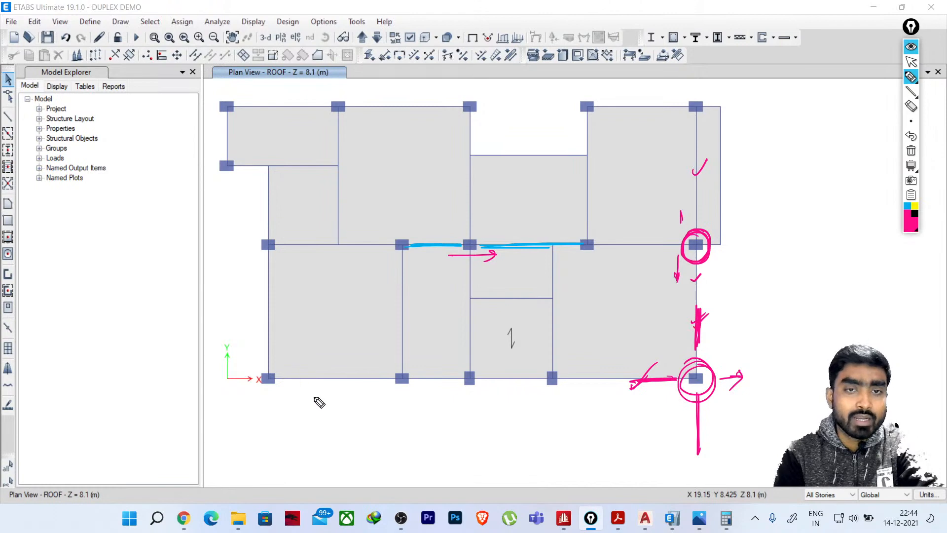
pyautogui.moveTo(264, 366)
pyautogui.mouseDown()
pyautogui.moveTo(284, 363)
pyautogui.moveTo(249, 364)
pyautogui.mouseUp()
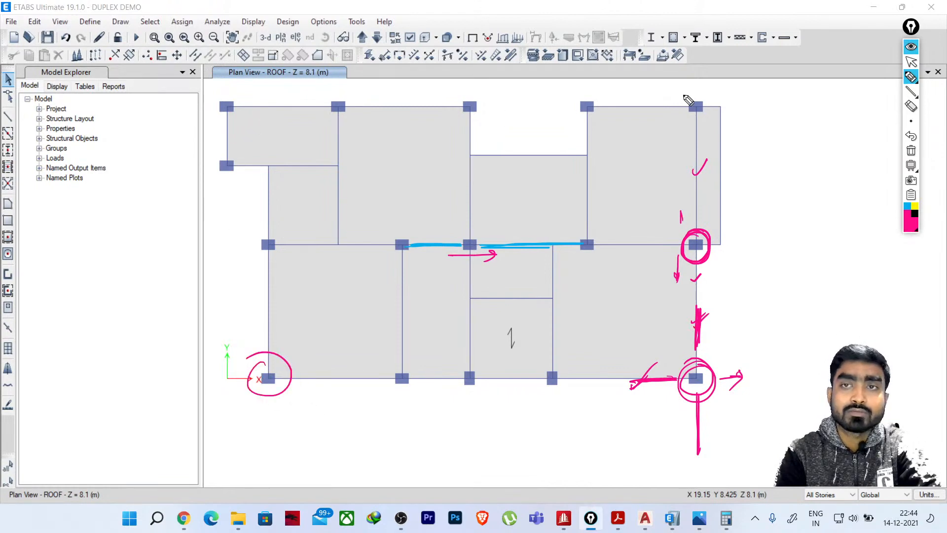
pyautogui.moveTo(707, 105); pyautogui.dragTo(677, 92)
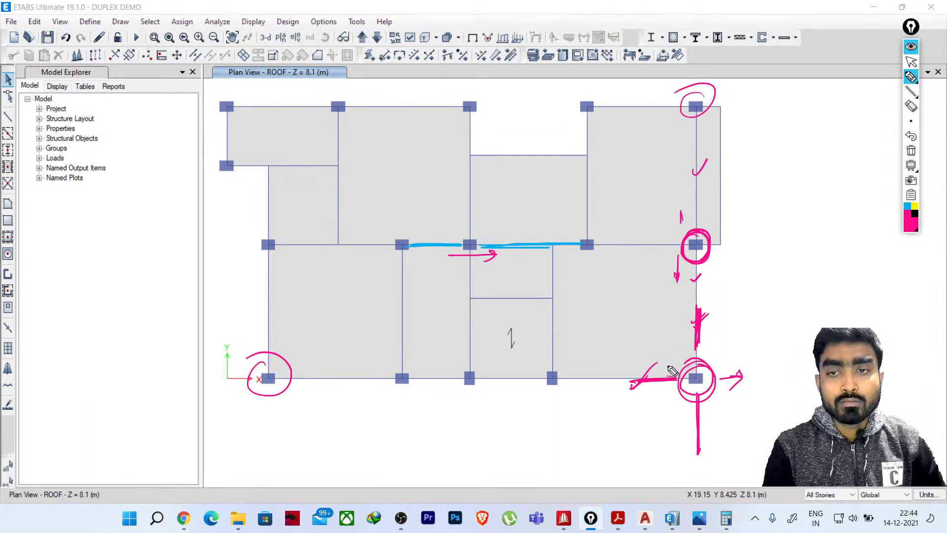
# Outline the lower-right bay, sketch the possible orientations of its corner column, and clear all the pen annotations
pyautogui.moveTo(597, 312)
pyautogui.mouseDown()
pyautogui.moveTo(699, 303)
pyautogui.moveTo(695, 379)
pyautogui.moveTo(590, 333)
pyautogui.moveTo(601, 302)
pyautogui.mouseUp()
pyautogui.moveTo(676, 371)
pyautogui.mouseDown()
pyautogui.moveTo(696, 393)
pyautogui.moveTo(710, 369)
pyautogui.moveTo(673, 366)
pyautogui.moveTo(681, 386)
pyautogui.mouseUp()
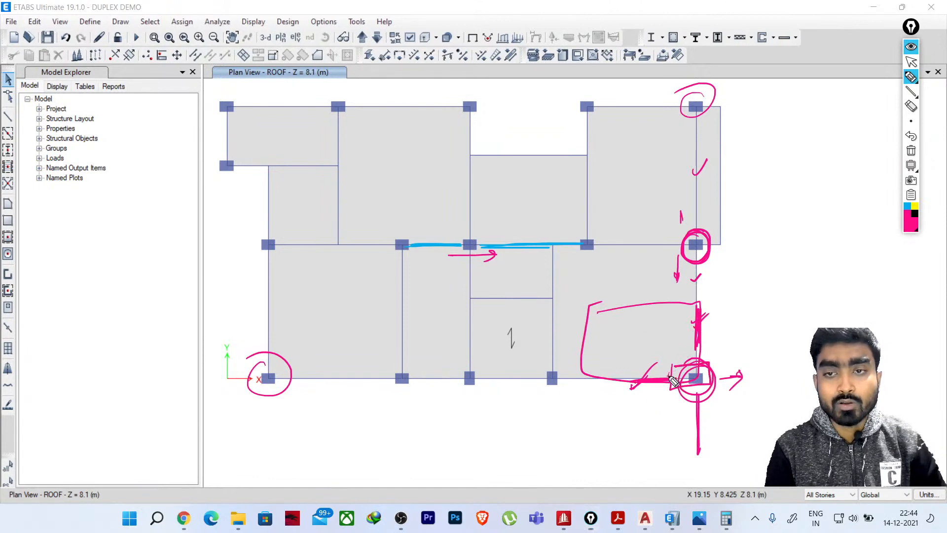
pyautogui.moveTo(671, 369)
pyautogui.mouseDown()
pyautogui.moveTo(683, 385)
pyautogui.moveTo(693, 355)
pyautogui.moveTo(691, 398)
pyautogui.mouseUp()
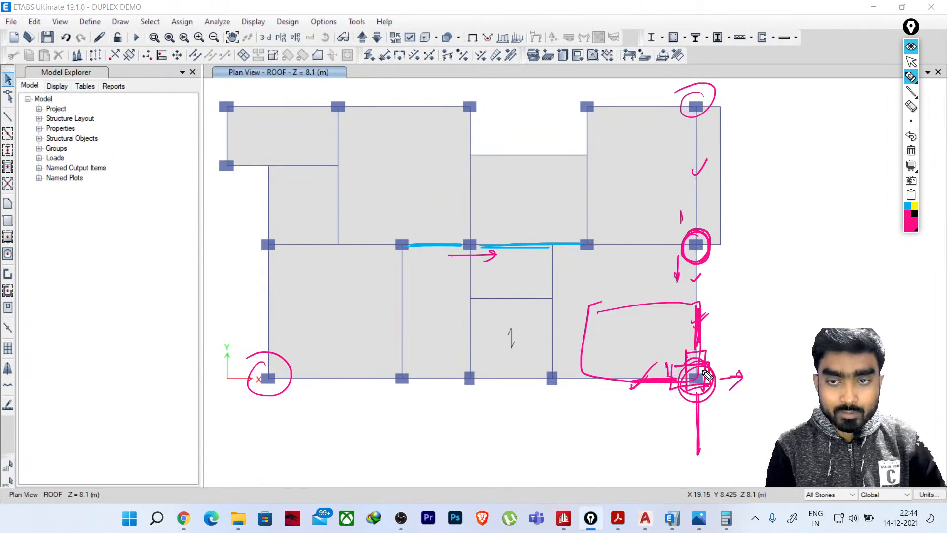
pyautogui.moveTo(722, 374)
pyautogui.mouseDown()
pyautogui.moveTo(729, 334)
pyautogui.moveTo(743, 354)
pyautogui.mouseUp()
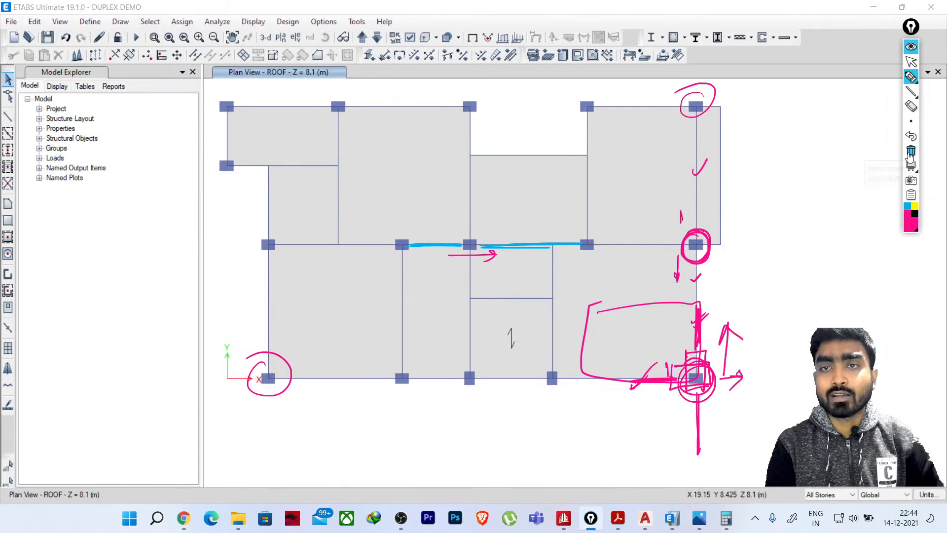
pyautogui.click(911, 150)
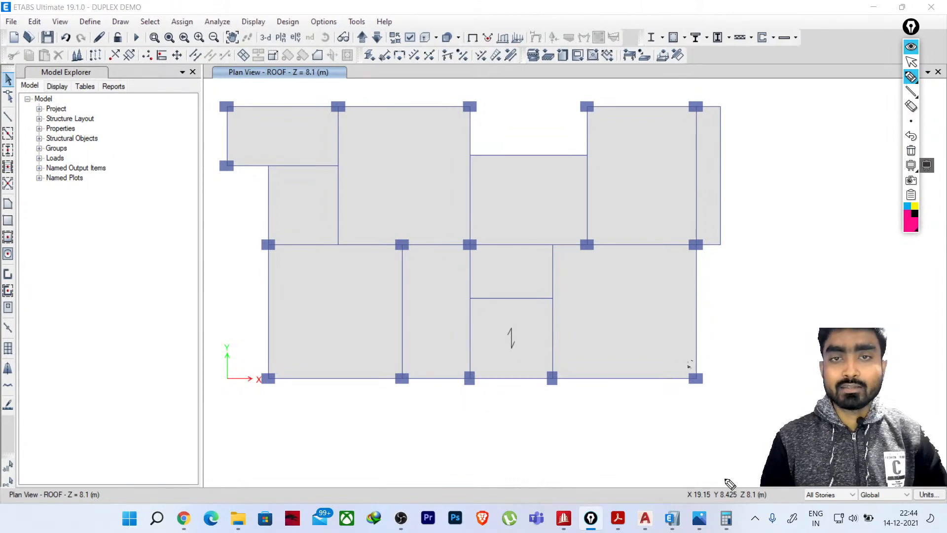
pyautogui.click(910, 61)
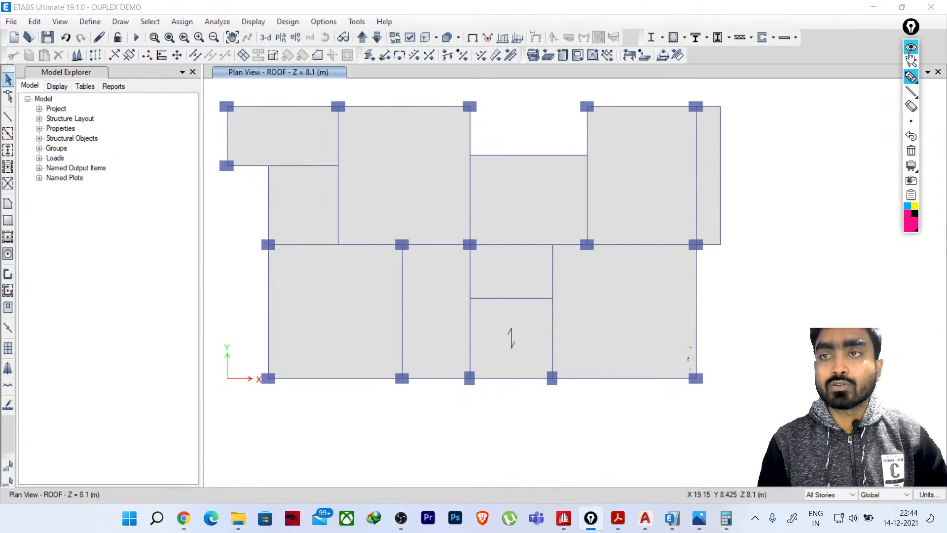
# Show the model in 3-D, limit edits to One Story, and delete the two free-standing column segments projecting above the roof
pyautogui.click(265, 37)
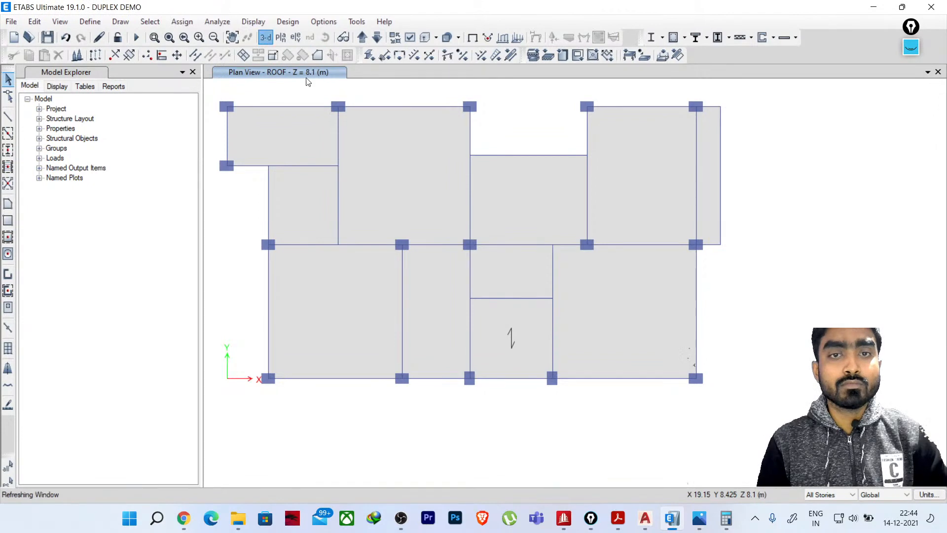
pyautogui.keyDown('shift'); pyautogui.moveTo(713, 320); pyautogui.dragTo(659, 274, button='middle'); pyautogui.keyUp('shift')
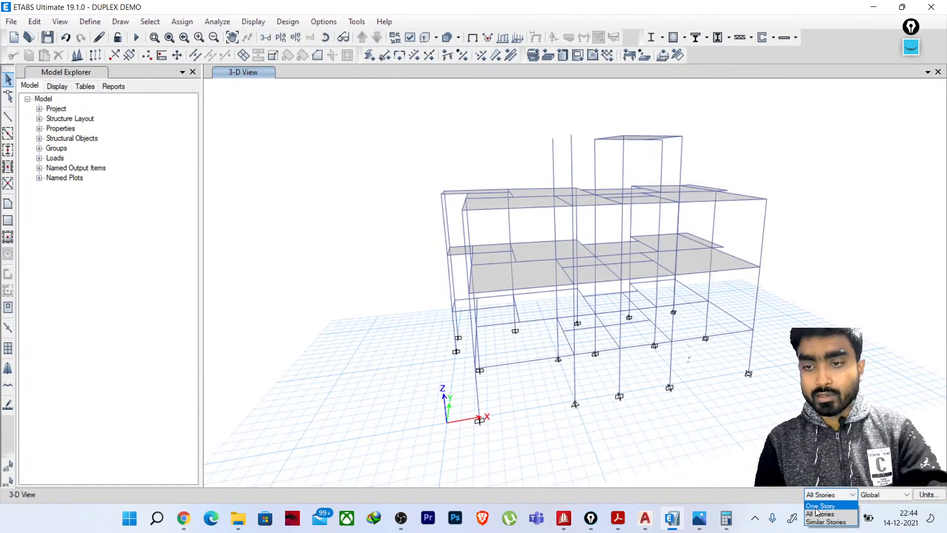
pyautogui.click(821, 505)
pyautogui.moveTo(584, 131); pyautogui.dragTo(538, 159)
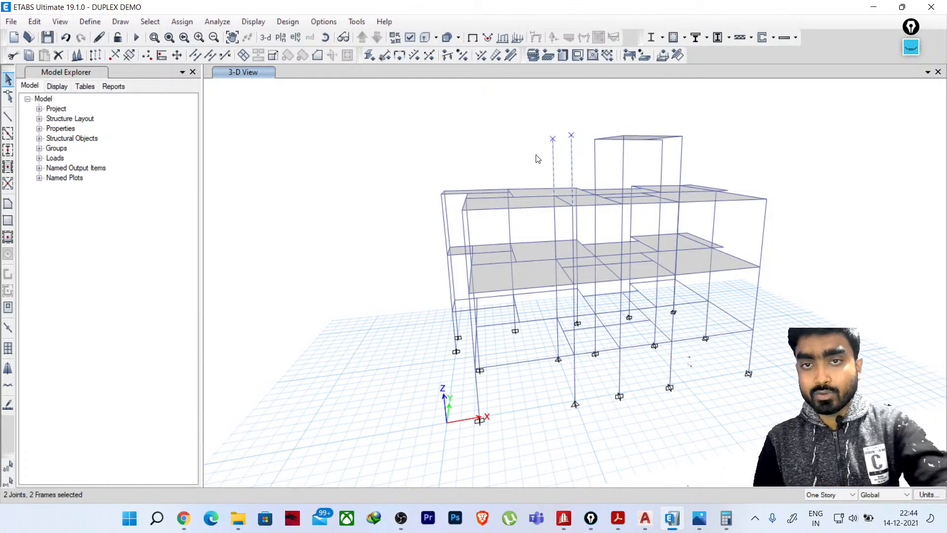
pyautogui.press('Delete')
# Assign fixed restraints to all base joints, restraining translation and rotation in X, Y and Z
pyautogui.moveTo(612, 334); pyautogui.dragTo(600, 255, button='middle')
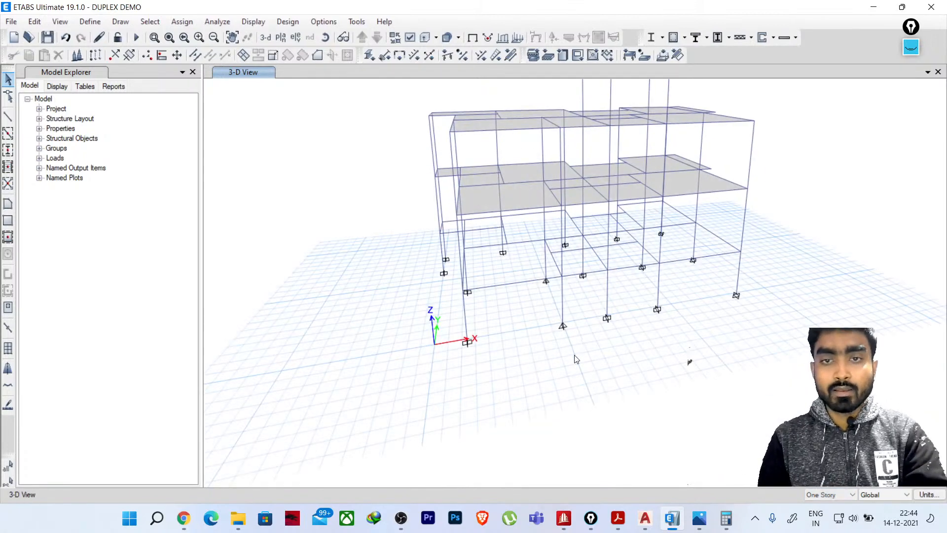
pyautogui.keyDown('shift'); pyautogui.moveTo(579, 364); pyautogui.dragTo(555, 320, button='middle'); pyautogui.keyUp('shift')
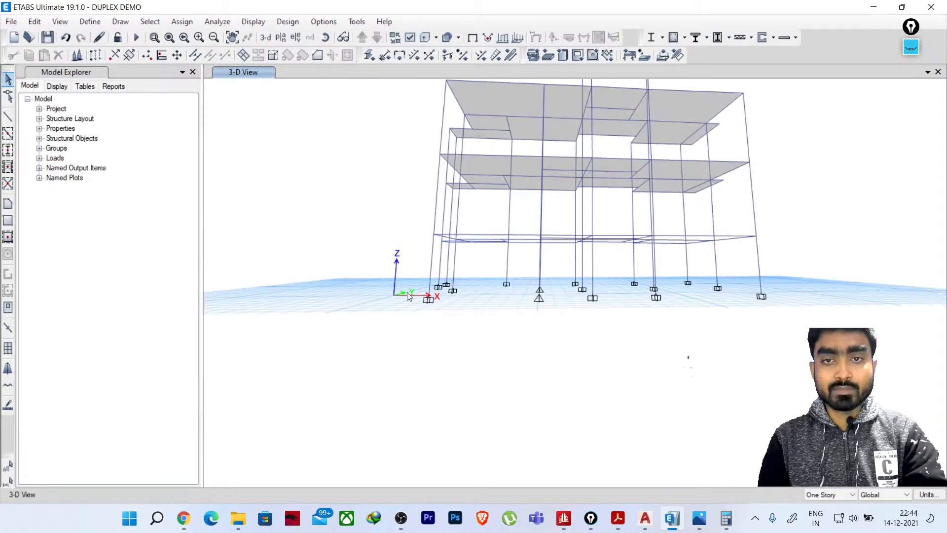
pyautogui.moveTo(553, 320); pyautogui.dragTo(782, 351)
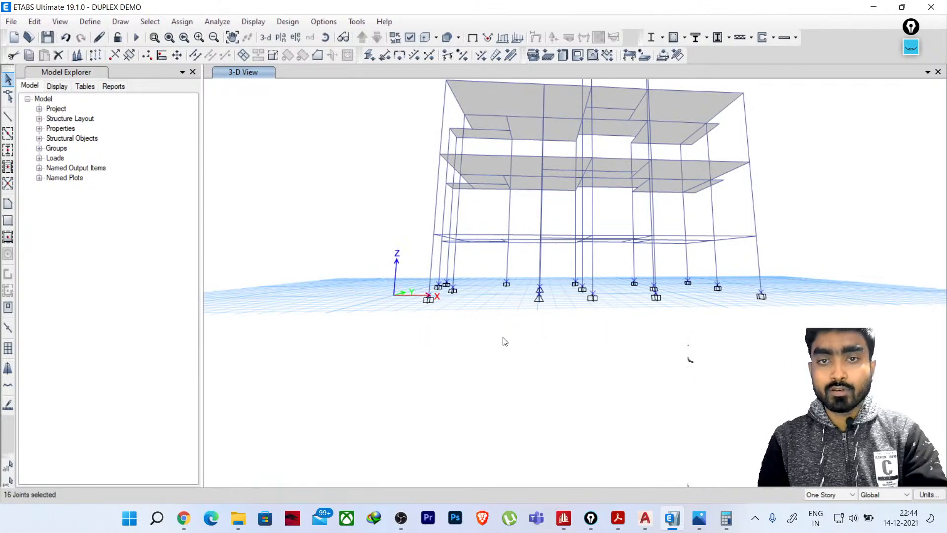
pyautogui.moveTo(395, 266); pyautogui.dragTo(808, 353)
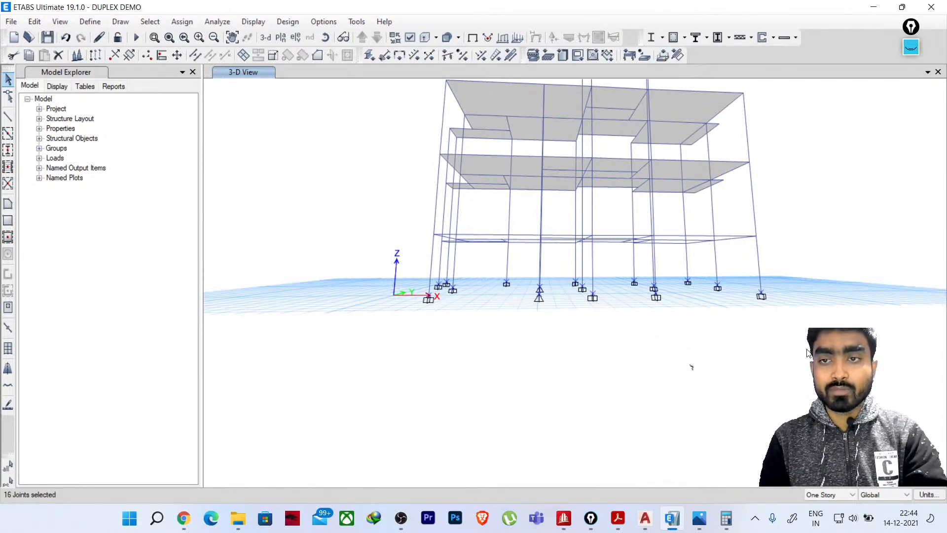
pyautogui.click(224, 25)
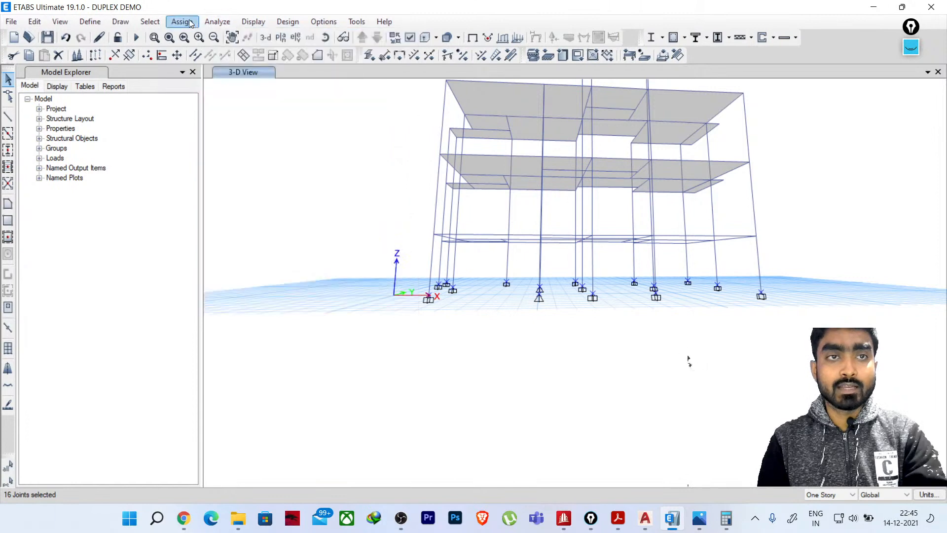
pyautogui.moveTo(190, 22)
pyautogui.moveTo(244, 40)
pyautogui.click(429, 37)
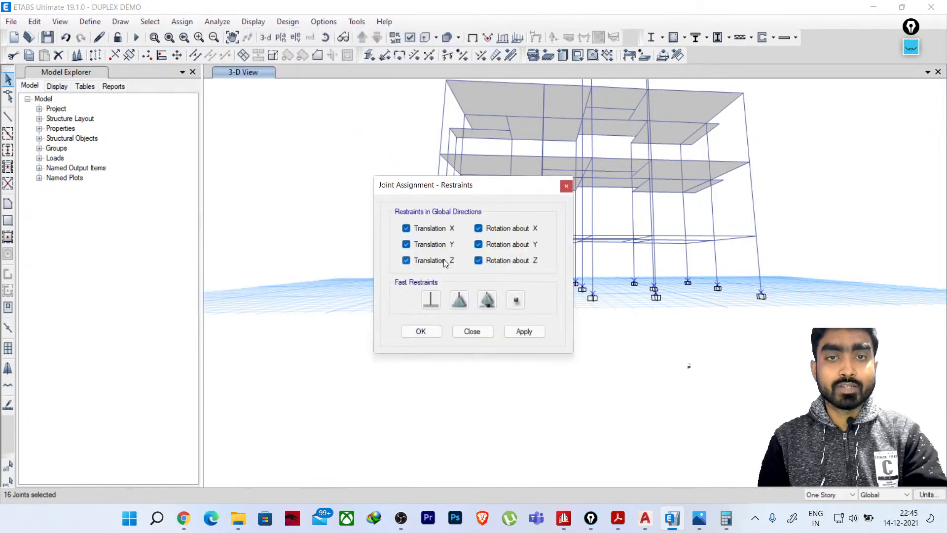
pyautogui.click(421, 331)
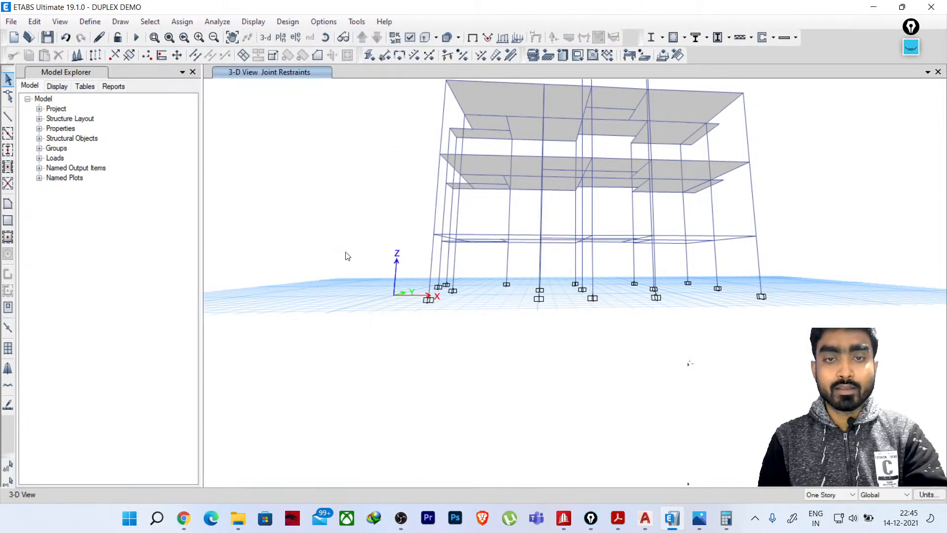
# Run the analysis on the updated model and inspect its deformed shape in 3-D
pyautogui.keyDown('shift'); pyautogui.moveTo(345, 249); pyautogui.dragTo(584, 371, button='middle'); pyautogui.keyUp('shift')
pyautogui.moveTo(527, 377)
pyautogui.keyDown('shift'); pyautogui.mouseDown(button='middle')
pyautogui.moveTo(459, 372)
pyautogui.moveTo(511, 377)
pyautogui.mouseUp(button='middle'); pyautogui.keyUp('shift')
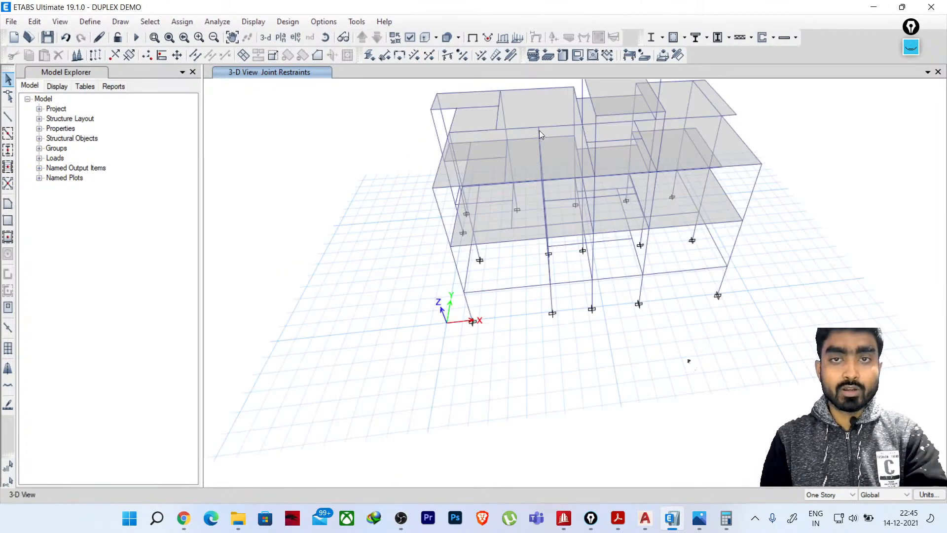
pyautogui.keyDown('shift'); pyautogui.moveTo(518, 279); pyautogui.dragTo(500, 327, button='middle'); pyautogui.keyUp('shift')
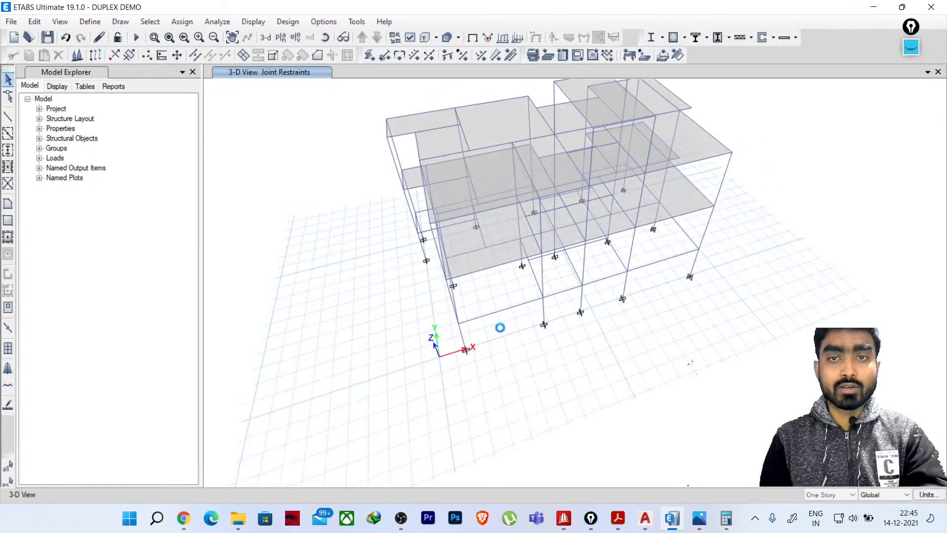
pyautogui.click(136, 37)
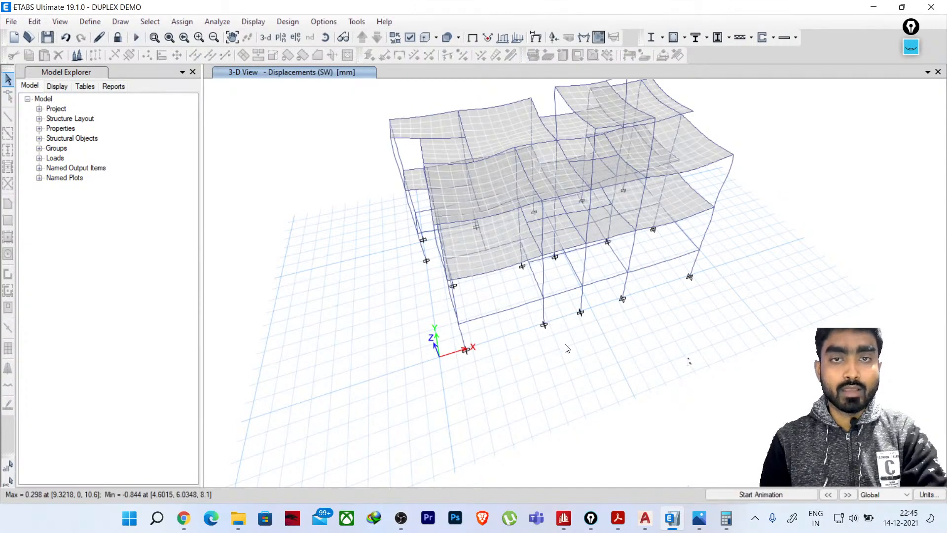
pyautogui.keyDown('shift'); pyautogui.moveTo(620, 368); pyautogui.dragTo(602, 324, button='middle'); pyautogui.keyUp('shift')
pyautogui.moveTo(527, 193)
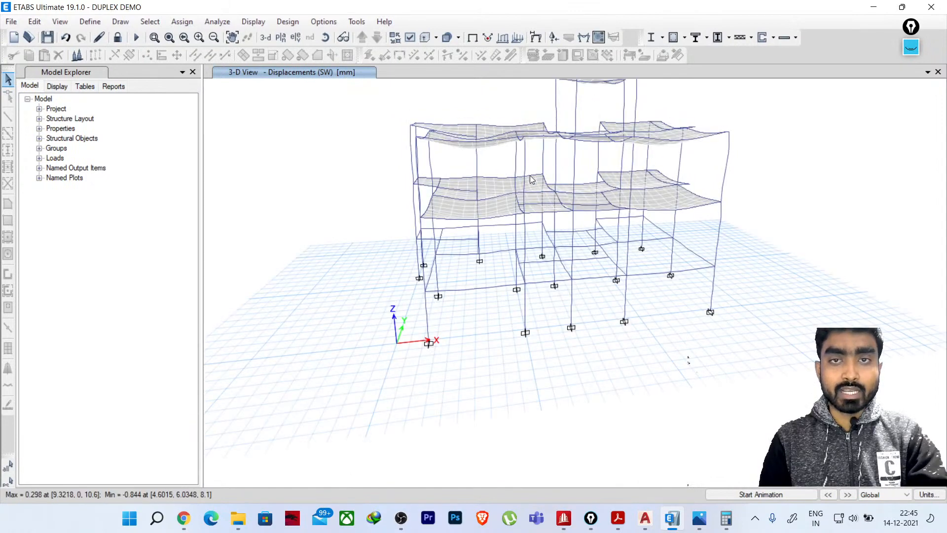
# Inspect the SW deformed shape in 3-D from several sides, and display the ROOF plan view
pyautogui.keyDown('shift'); pyautogui.moveTo(532, 296); pyautogui.dragTo(524, 332, button='middle'); pyautogui.keyUp('shift')
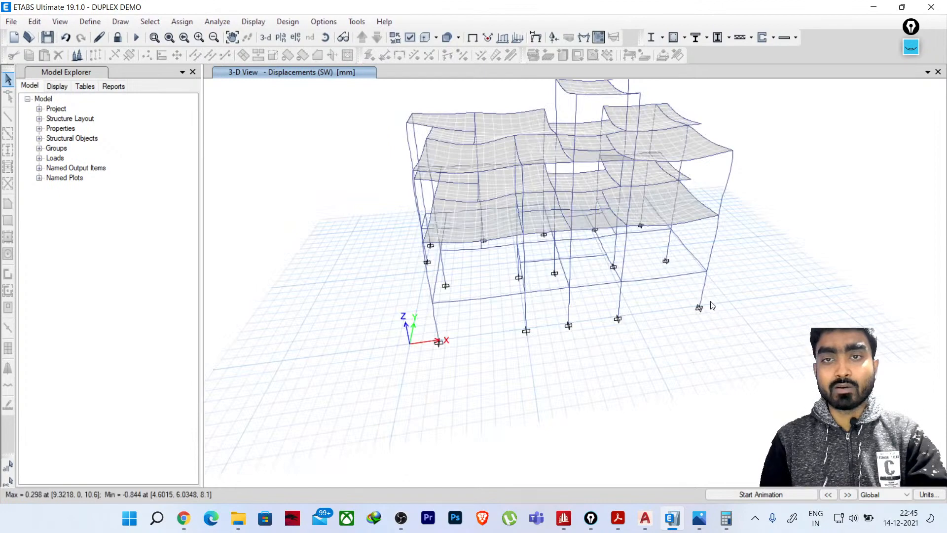
pyautogui.keyDown('shift'); pyautogui.moveTo(709, 306); pyautogui.dragTo(682, 354, button='middle'); pyautogui.keyUp('shift')
pyautogui.keyDown('shift'); pyautogui.moveTo(777, 340); pyautogui.dragTo(715, 364, button='middle'); pyautogui.keyUp('shift')
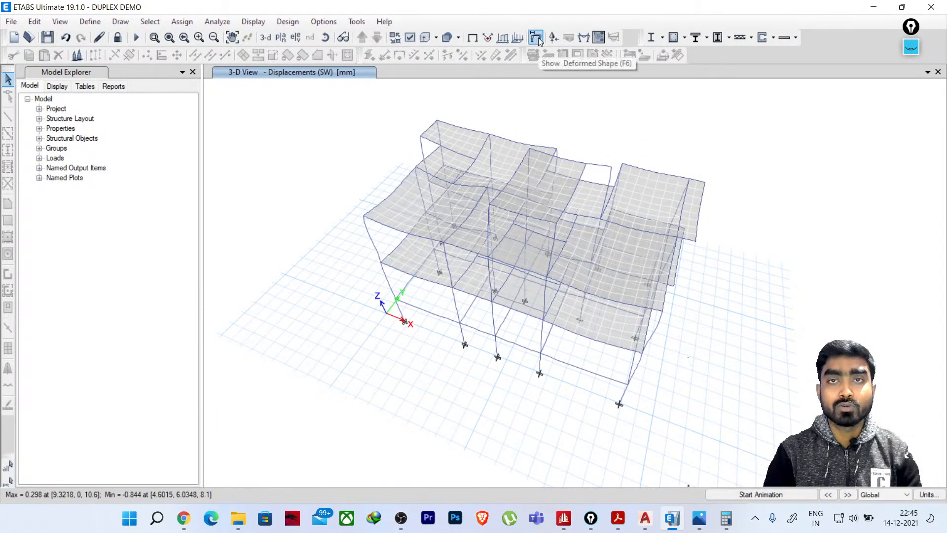
pyautogui.click(280, 37)
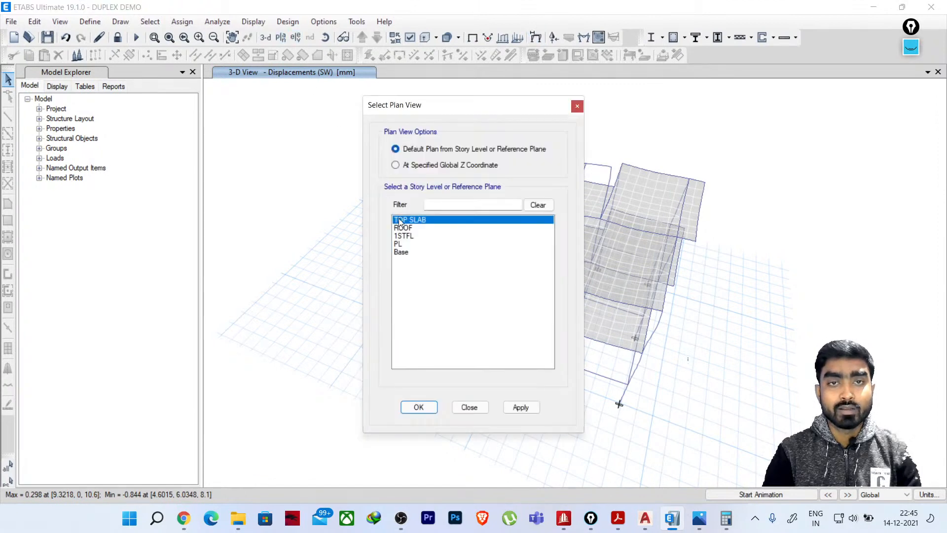
pyautogui.click(404, 228)
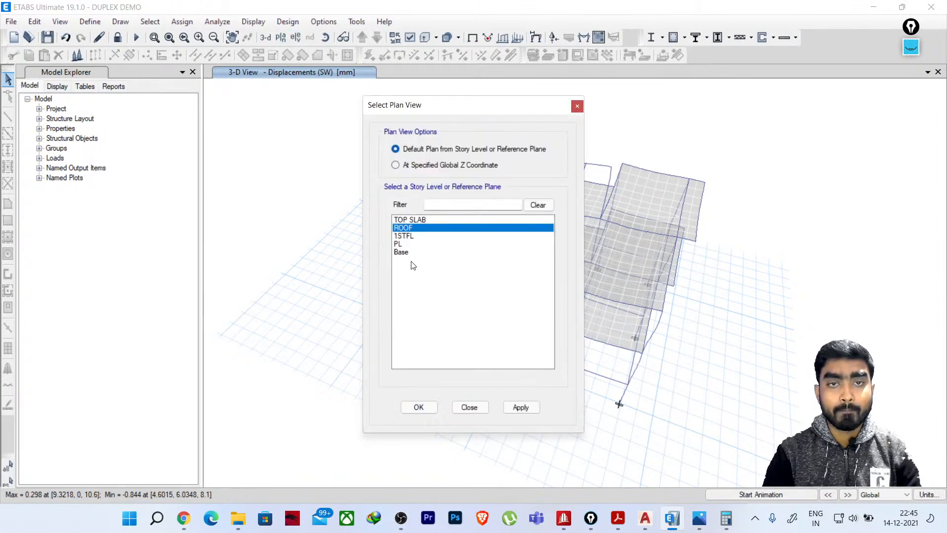
pyautogui.click(417, 406)
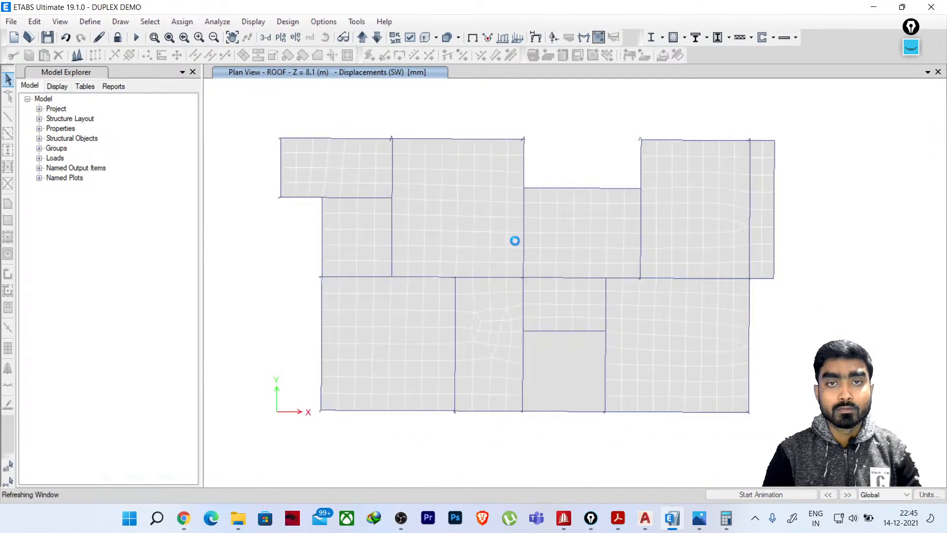
# Display the deformed shape for the Live<=3 case with Displacement UZ contours drawn on the ROOF plan
pyautogui.click(540, 42)
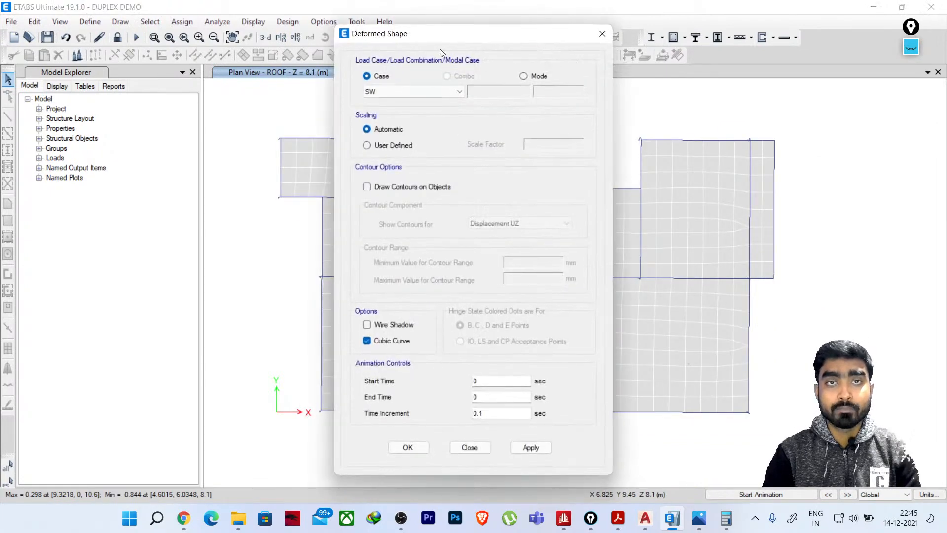
pyautogui.moveTo(434, 30); pyautogui.dragTo(137, 30)
pyautogui.click(117, 84)
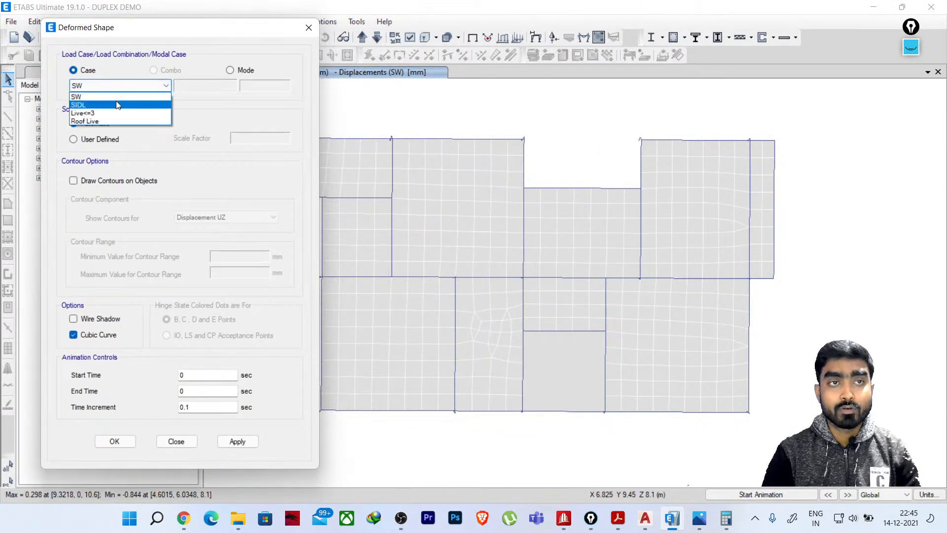
pyautogui.click(113, 114)
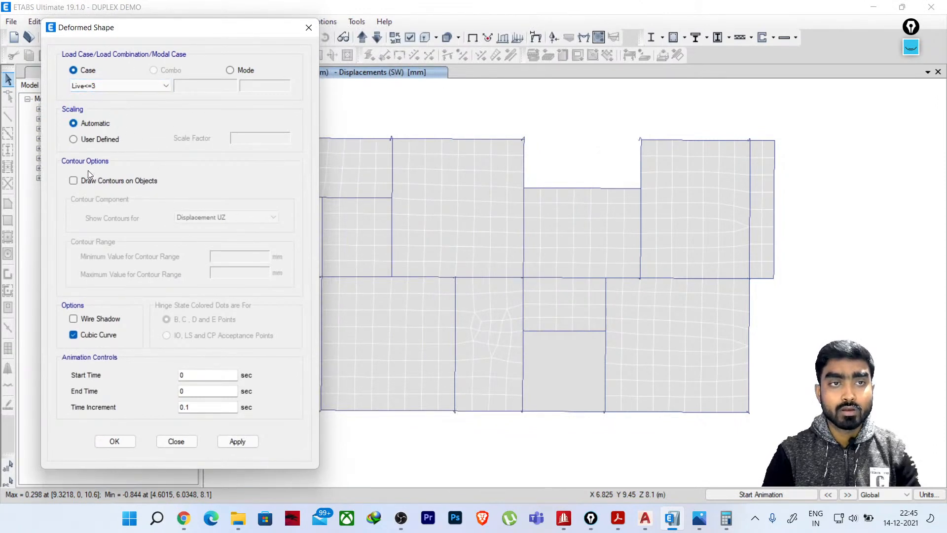
pyautogui.click(79, 180)
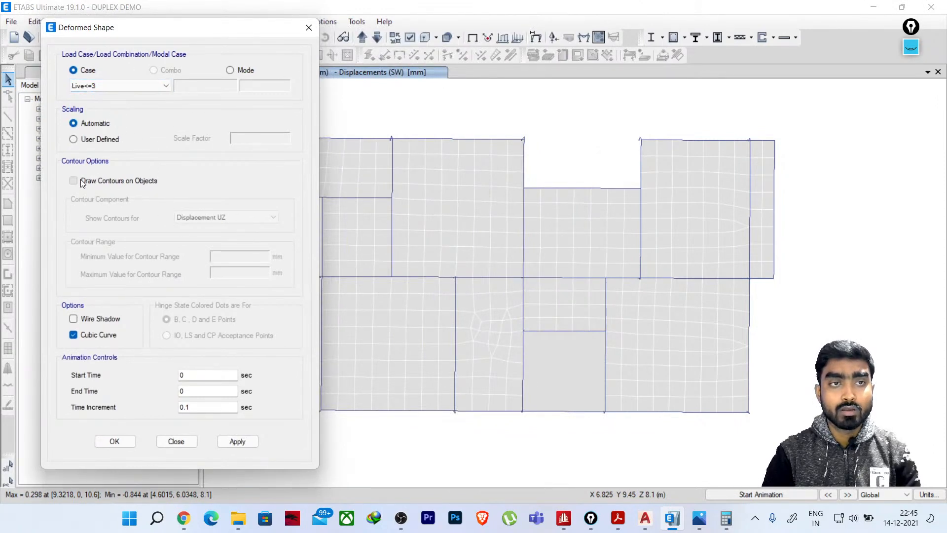
pyautogui.click(238, 441)
pyautogui.click(580, 274)
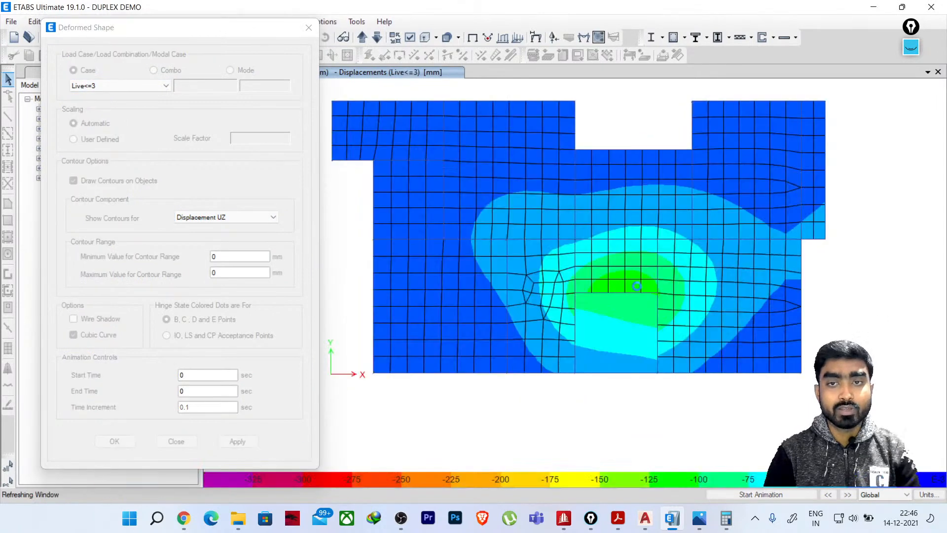
pyautogui.moveTo(625, 282)
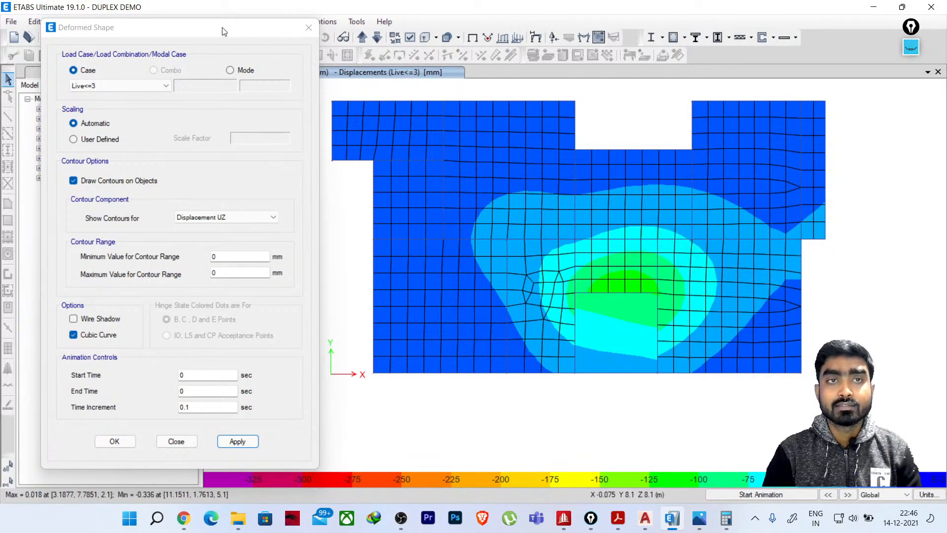
# Switch to the 1STFL plan, examine its live-load displacement contours, and close the deformed shape settings
pyautogui.moveTo(222, 29); pyautogui.dragTo(201, 64)
pyautogui.click(378, 38)
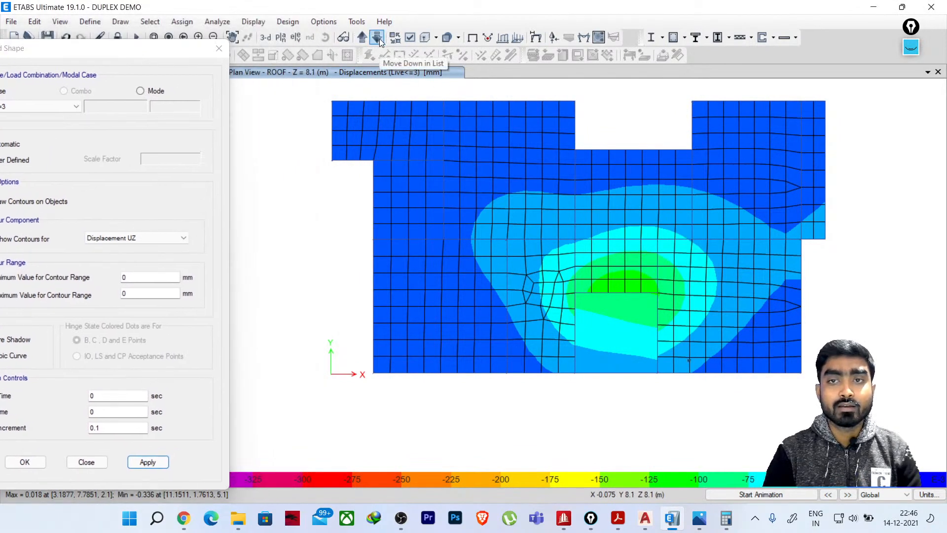
pyautogui.click(379, 38)
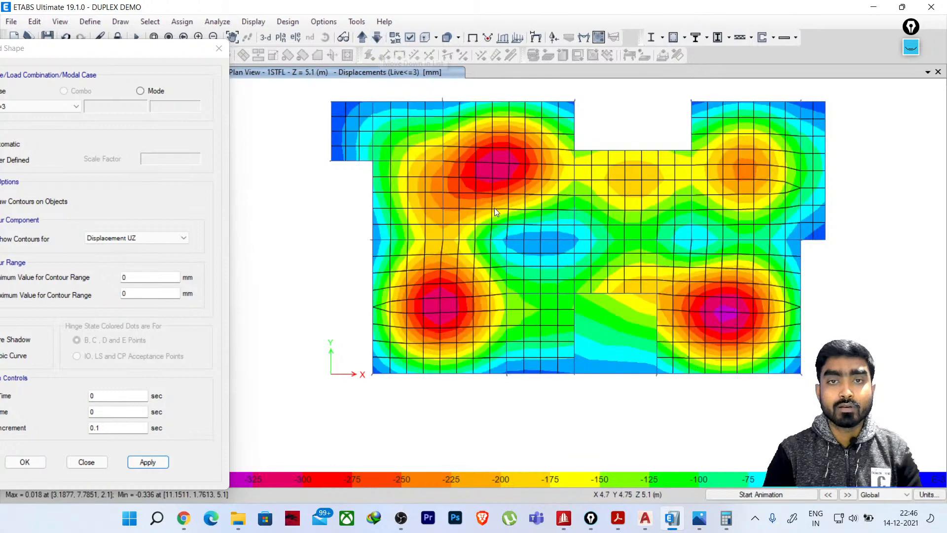
pyautogui.moveTo(490, 169)
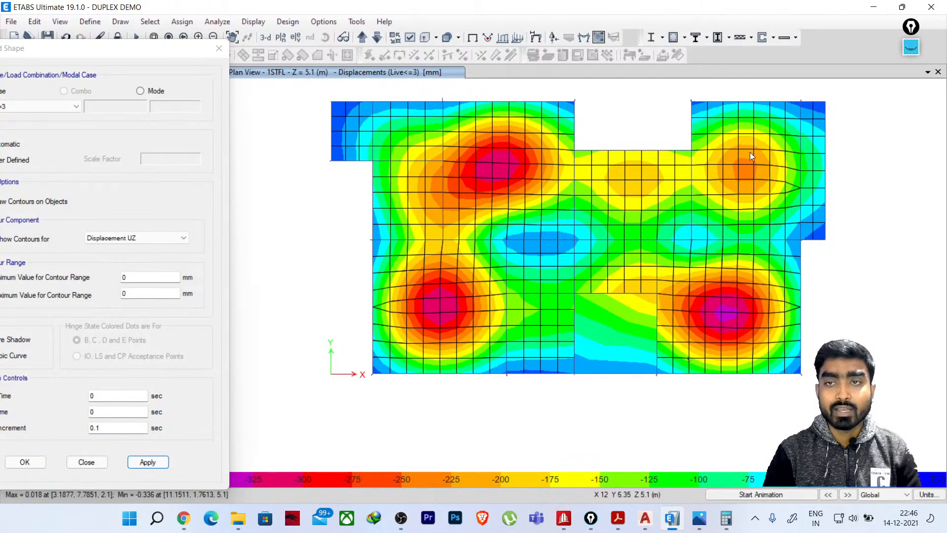
pyautogui.moveTo(98, 48); pyautogui.dragTo(191, 52)
pyautogui.click(312, 51)
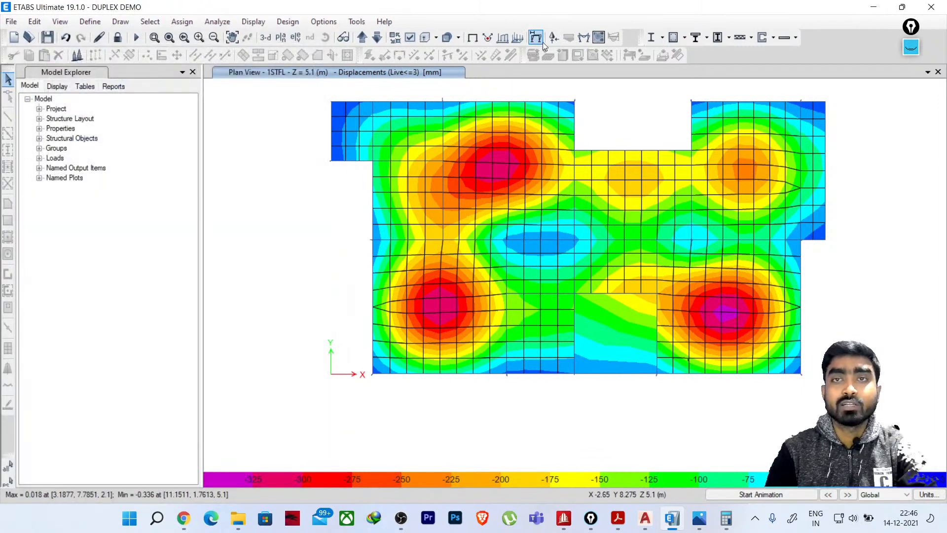
# Display the slab's resultant M11 moment contours for the Live<=3 case on the 1STFL plan and examine the values
pyautogui.click(599, 38)
pyautogui.moveTo(468, 57); pyautogui.dragTo(174, 57)
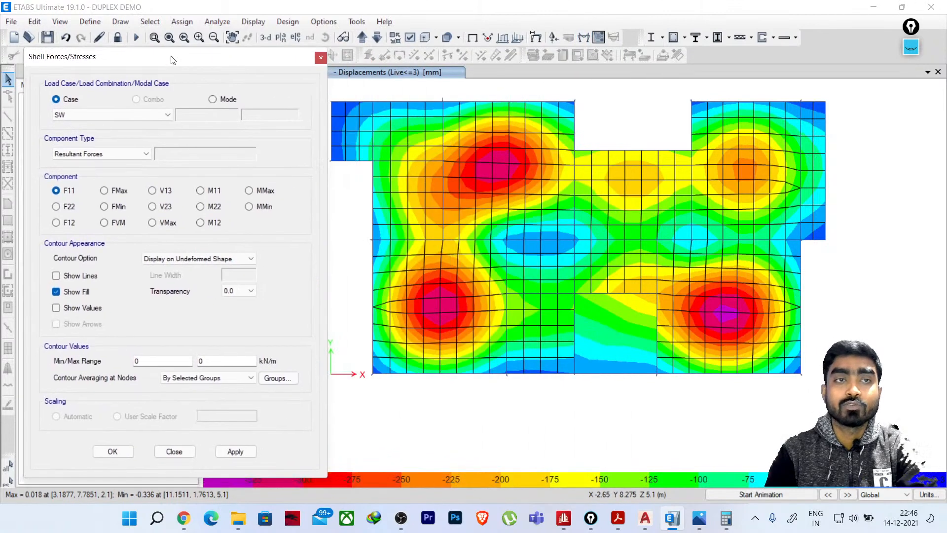
pyautogui.click(125, 115)
pyautogui.click(123, 138)
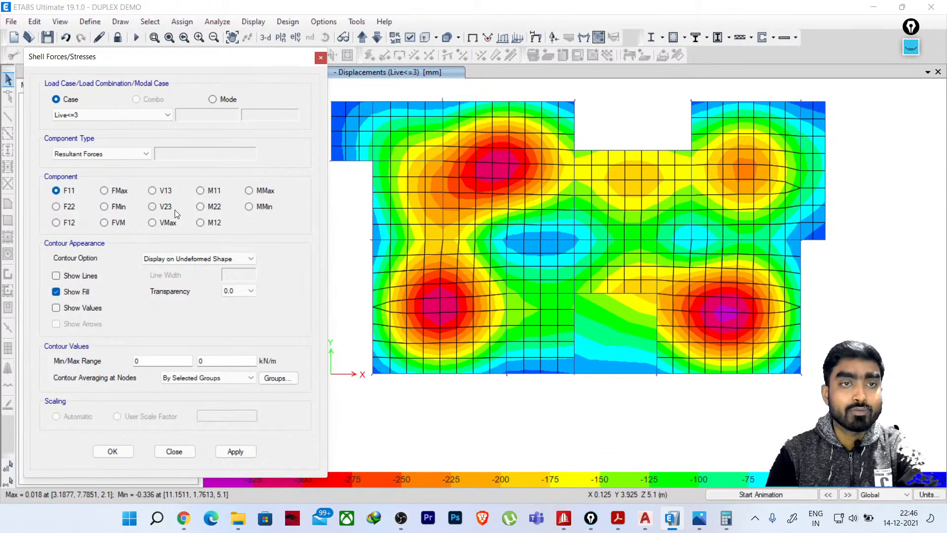
pyautogui.click(200, 191)
pyautogui.click(233, 453)
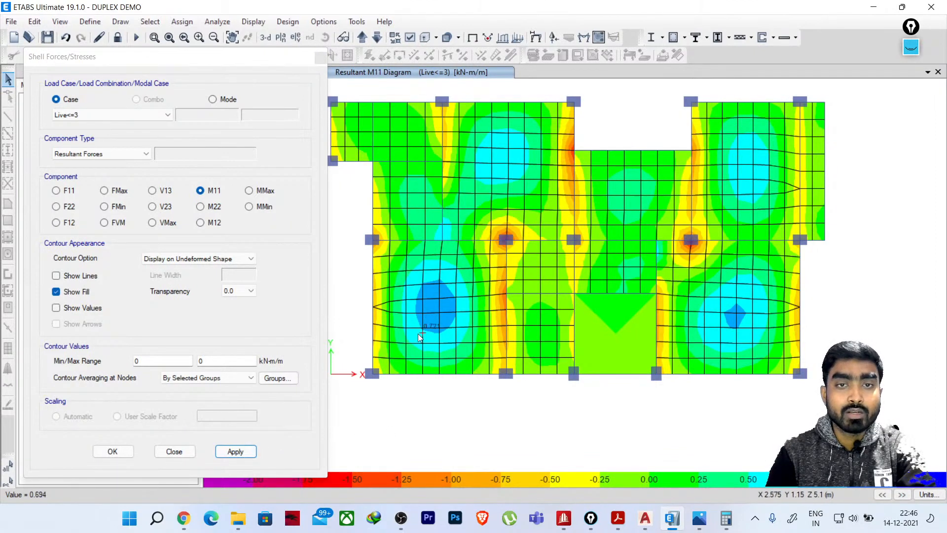
pyautogui.moveTo(223, 58); pyautogui.dragTo(241, 118)
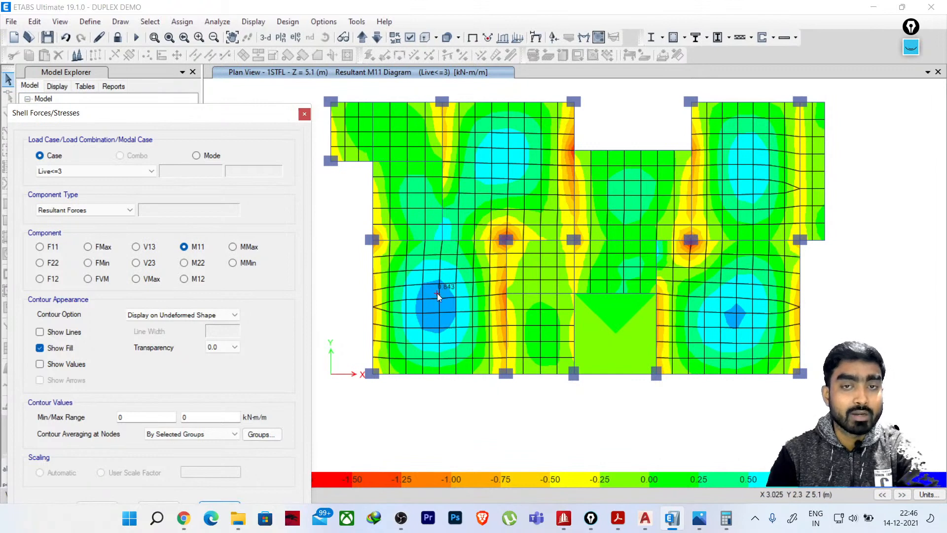
# Change the slab force contours to the M22 component and close the shell forces settings
pyautogui.click(185, 263)
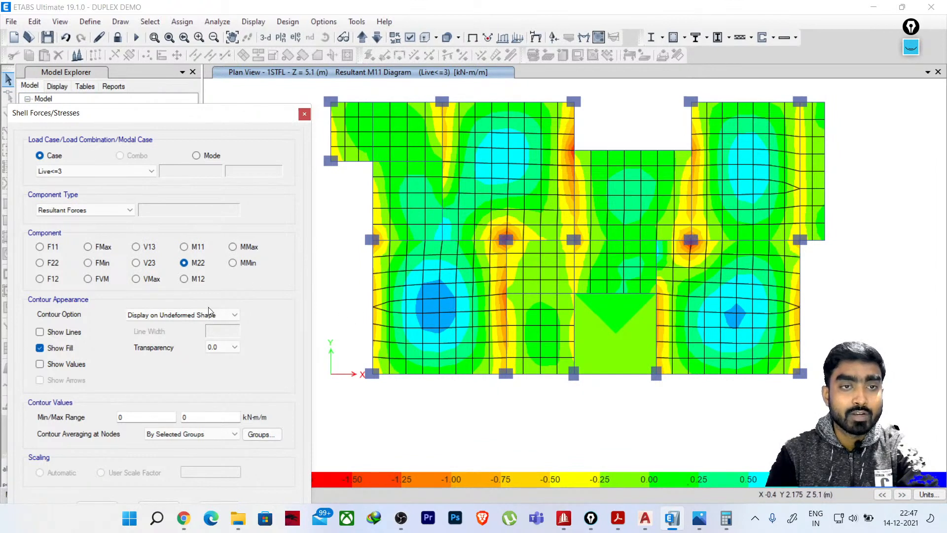
pyautogui.moveTo(178, 129); pyautogui.dragTo(186, 41)
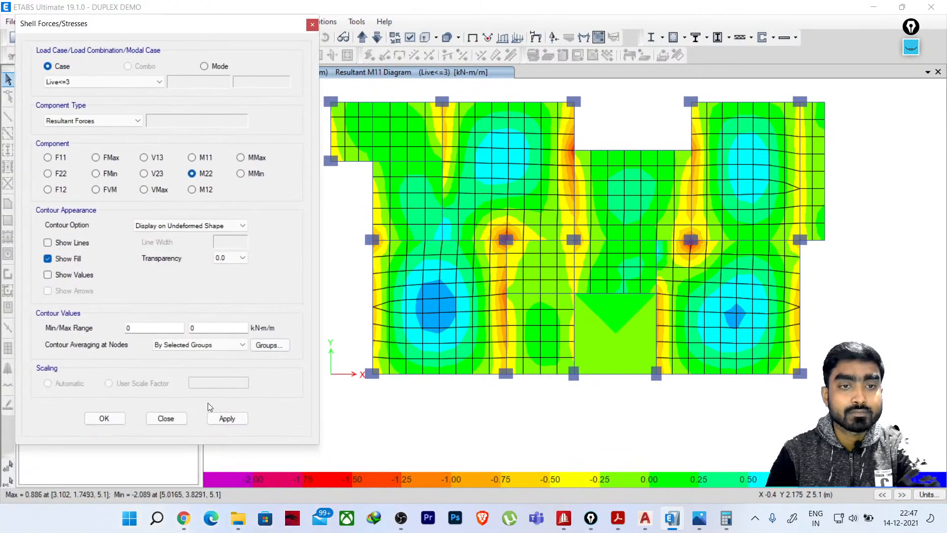
pyautogui.click(221, 422)
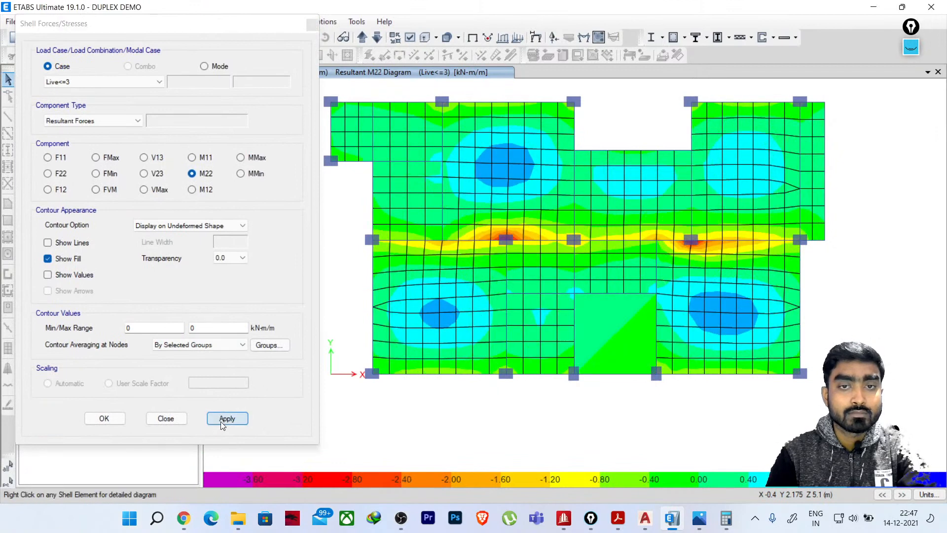
pyautogui.click(170, 419)
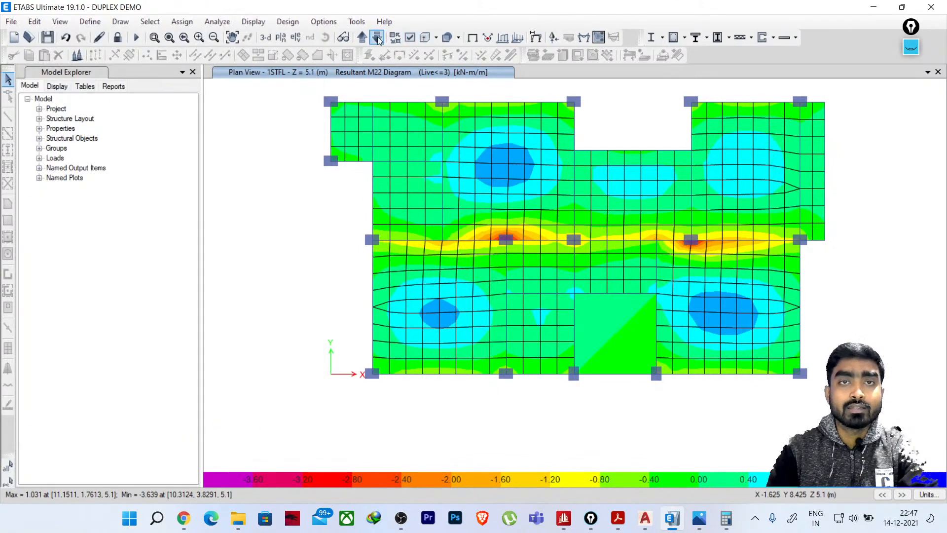
# Show the undeformed model in the 3-D view
pyautogui.click(472, 38)
pyautogui.click(271, 40)
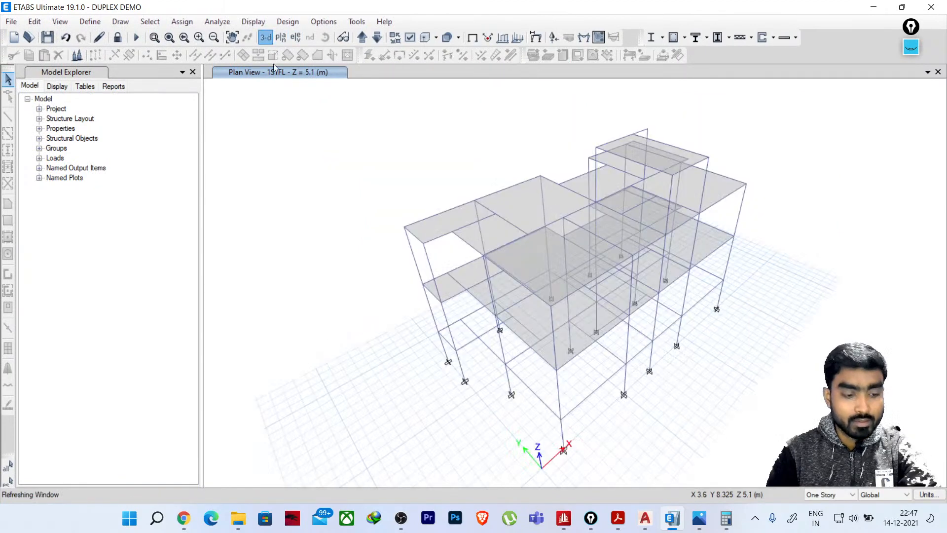
pyautogui.moveTo(467, 291); pyautogui.dragTo(440, 284, button='middle')
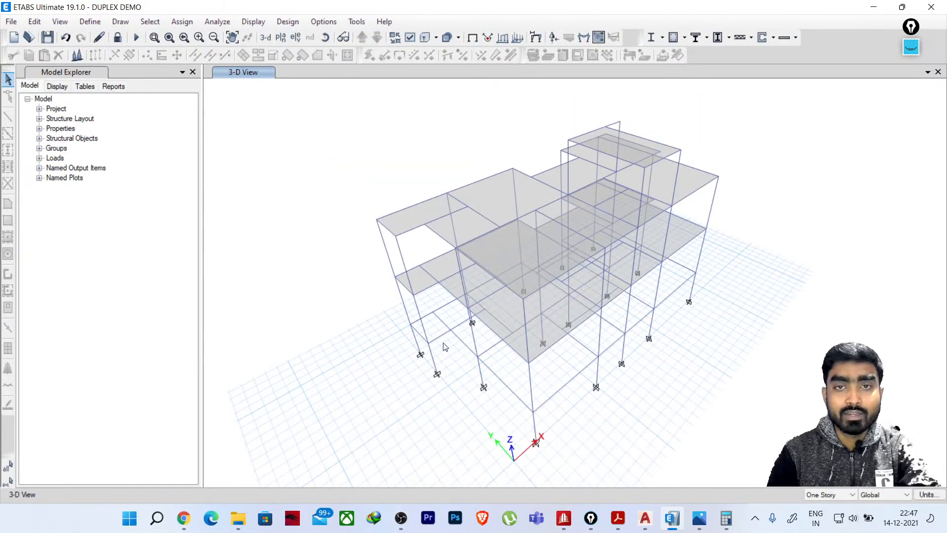
# Add the default load combinations for Concrete Frame Design, converted to editable user combinations
pyautogui.click(90, 22)
pyautogui.click(170, 331)
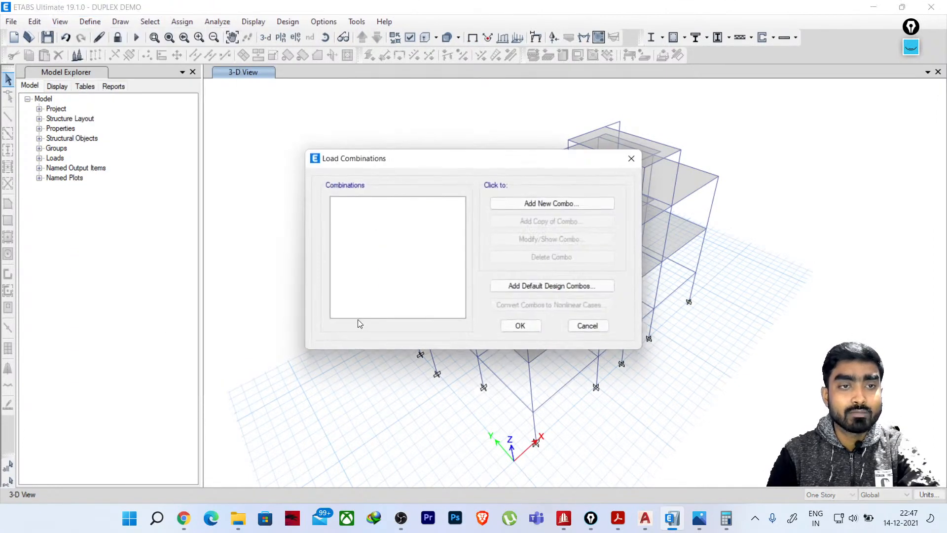
pyautogui.click(529, 288)
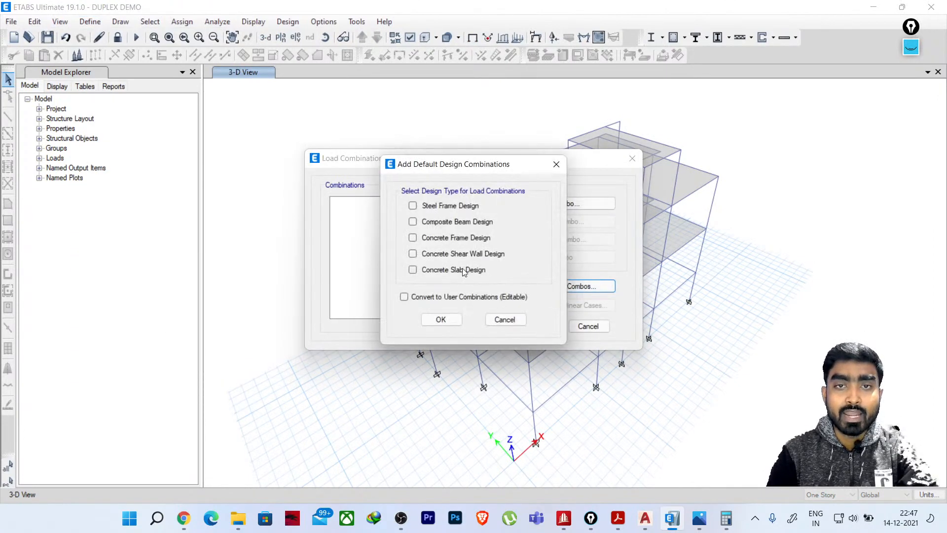
pyautogui.click(421, 239)
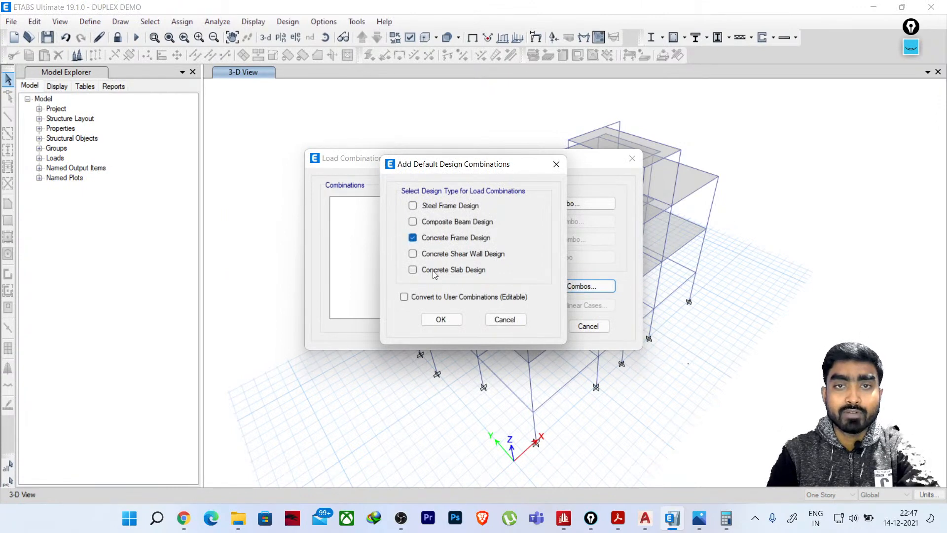
pyautogui.click(404, 297)
pyautogui.click(441, 319)
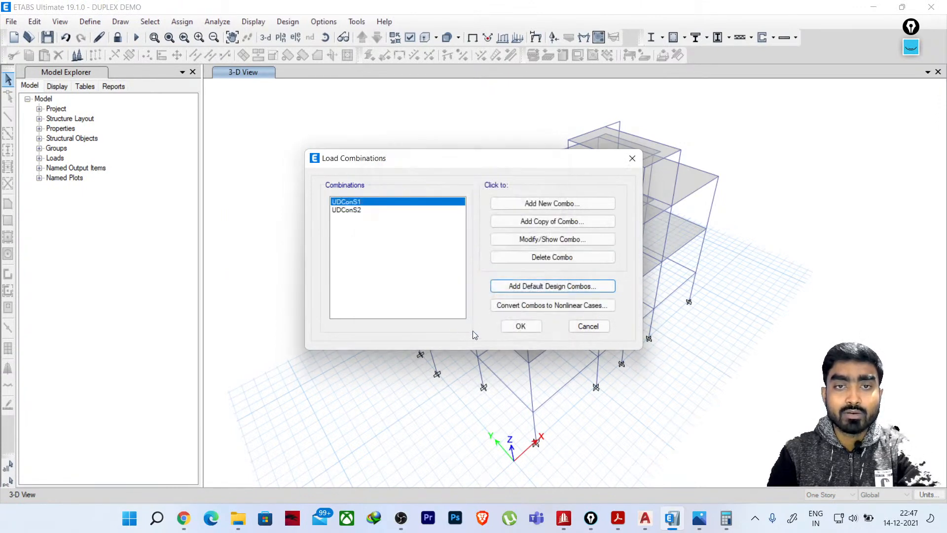
pyautogui.click(522, 327)
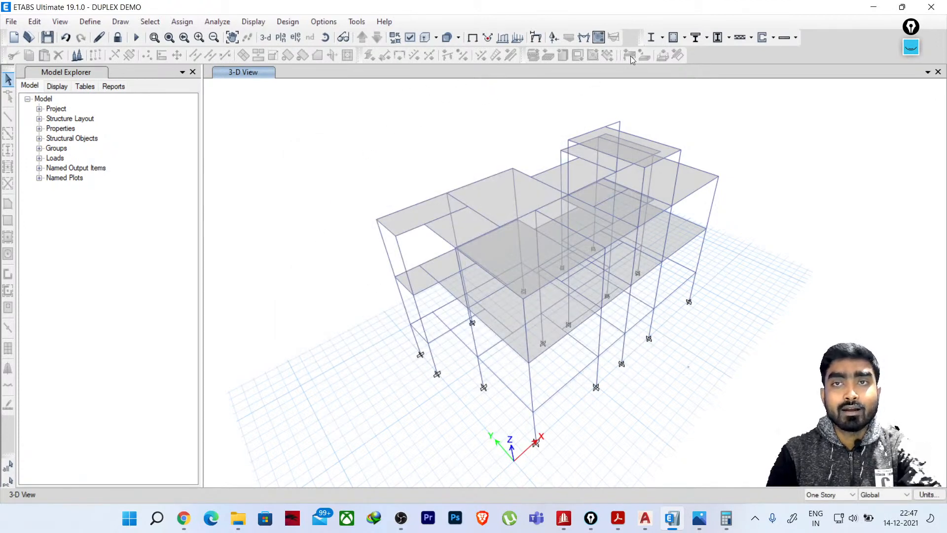
# Review the concrete frame design preferences and accept them with IS 456:2000 as the design code
pyautogui.click(684, 39)
pyautogui.click(693, 54)
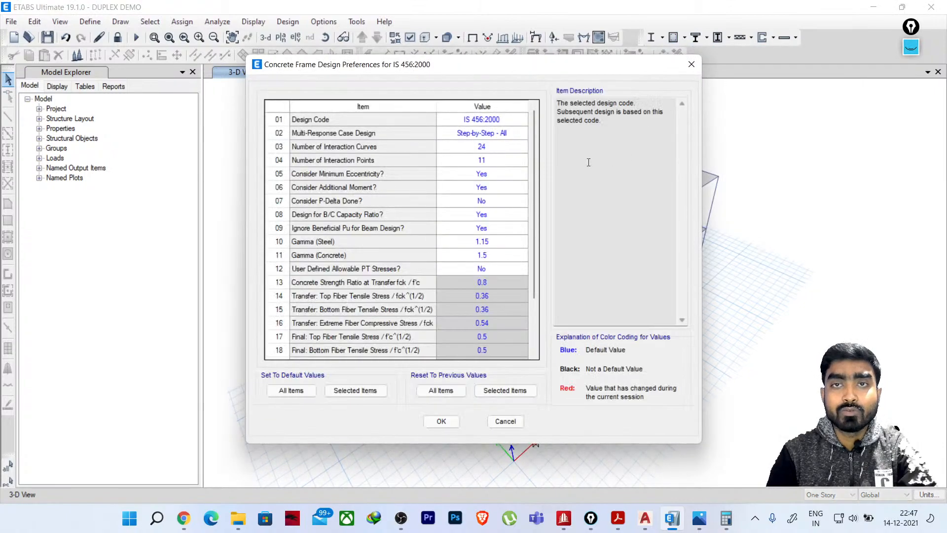
pyautogui.click(442, 421)
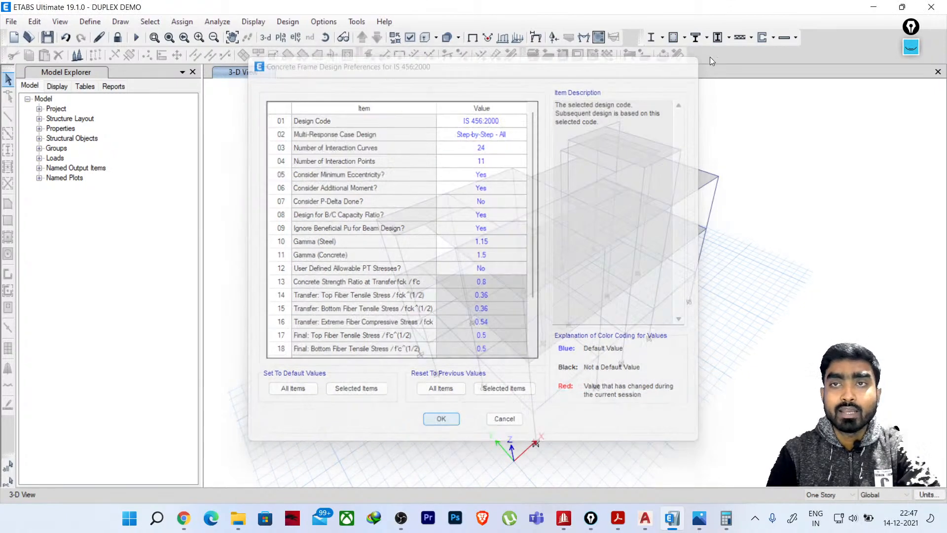
# Run the concrete frame design and inspect the longitudinal reinforcement of the beams and columns in 3-D
pyautogui.click(673, 38)
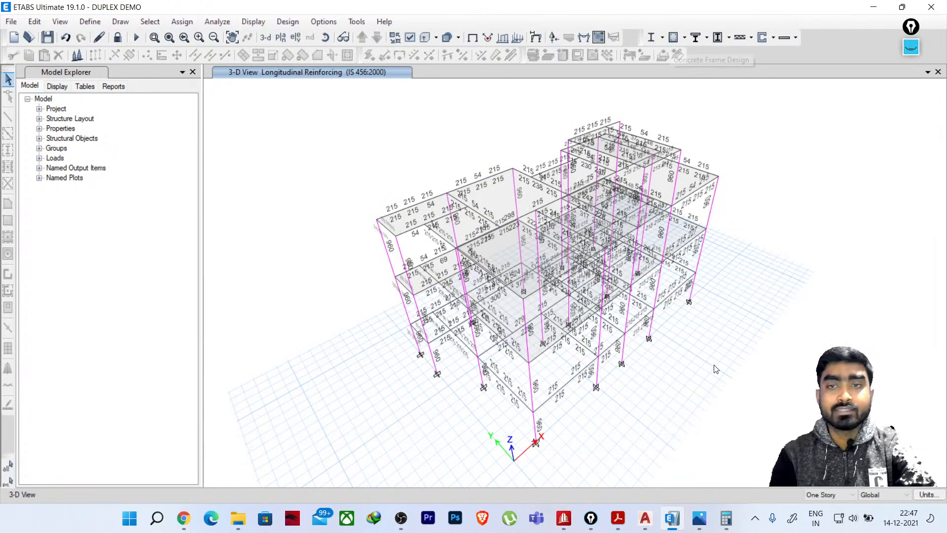
pyautogui.keyDown('shift'); pyautogui.moveTo(737, 357); pyautogui.dragTo(681, 317, button='middle'); pyautogui.keyUp('shift')
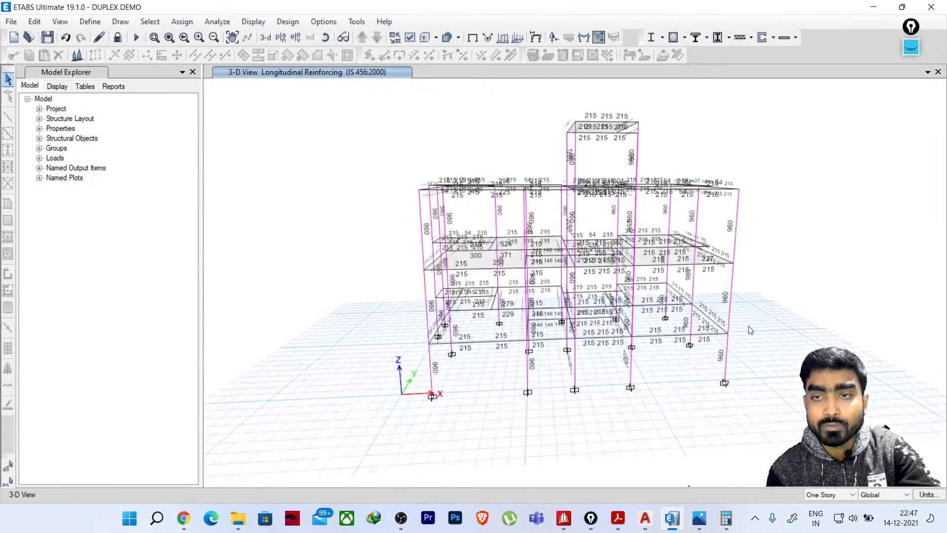
pyautogui.scroll(4, 749, 328)
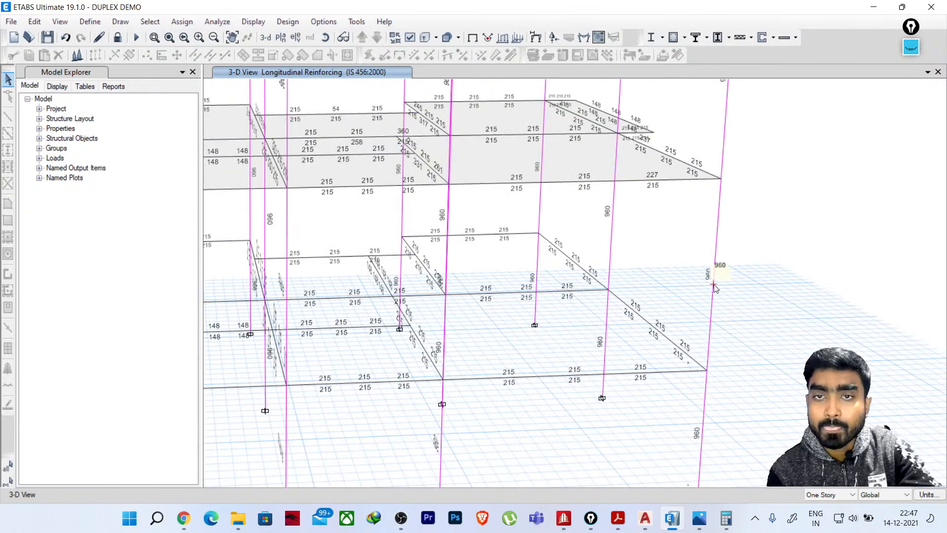
# Examine the longitudinal reinforcement of the columns and beams from several directions, then view the whole frame
pyautogui.scroll(-4, 717, 296)
pyautogui.keyDown('shift'); pyautogui.moveTo(735, 304); pyautogui.dragTo(651, 304, button='middle'); pyautogui.keyUp('shift')
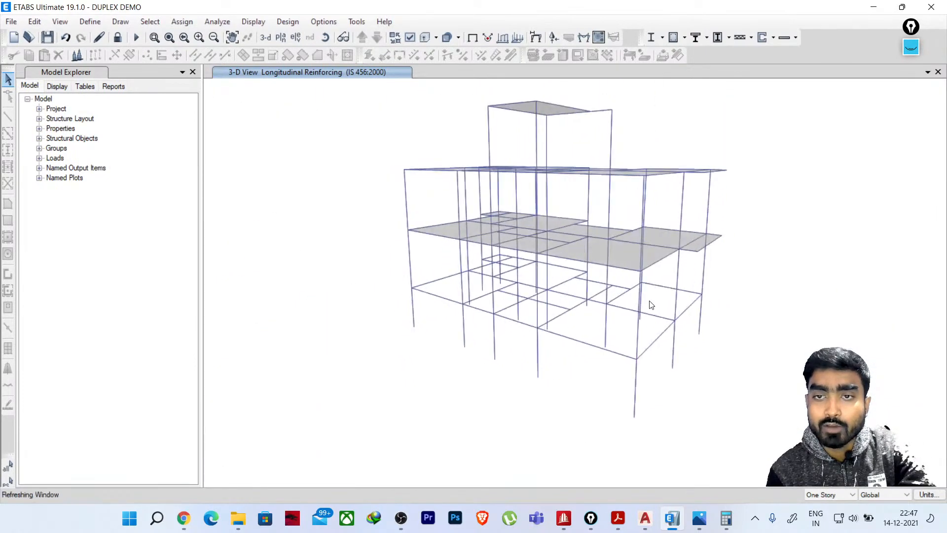
pyautogui.keyDown('shift'); pyautogui.moveTo(738, 301); pyautogui.dragTo(670, 265, button='middle'); pyautogui.keyUp('shift')
pyautogui.scroll(5, 710, 291)
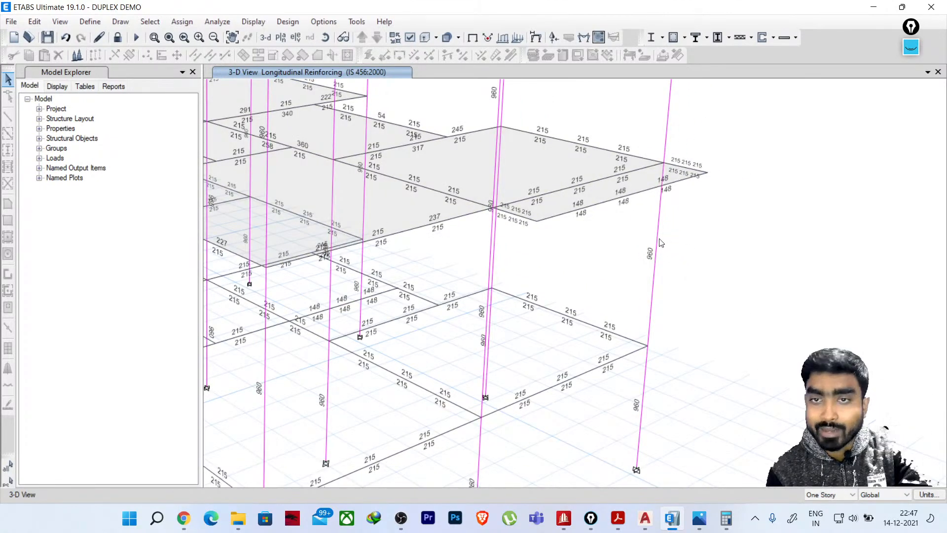
pyautogui.scroll(-5, 706, 250)
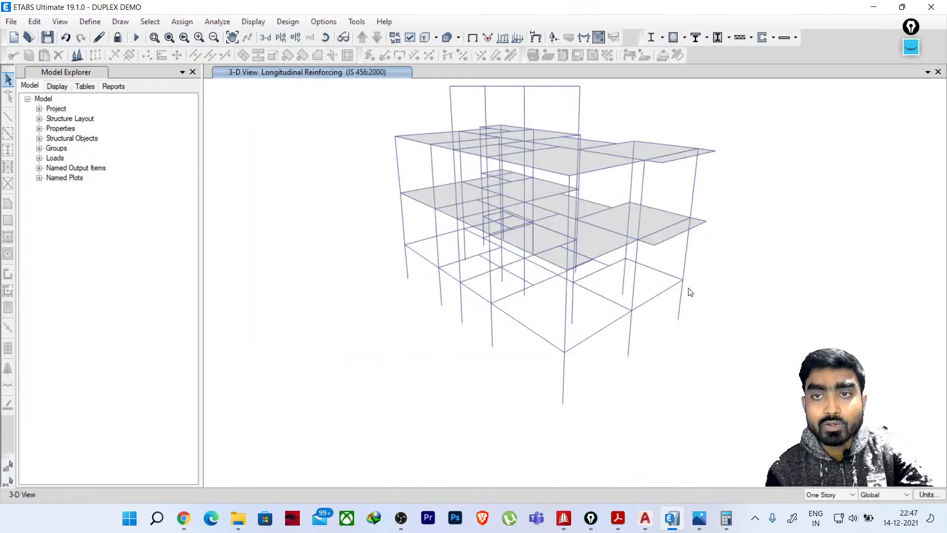
pyautogui.keyDown('shift'); pyautogui.moveTo(689, 288); pyautogui.dragTo(710, 326, button='middle'); pyautogui.keyUp('shift')
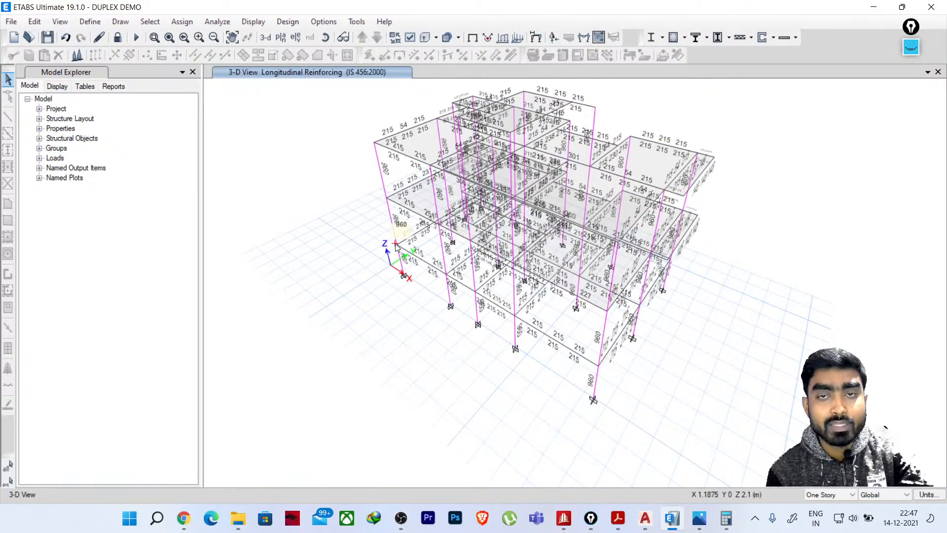
pyautogui.moveTo(395, 244); pyautogui.dragTo(372, 267, button='middle')
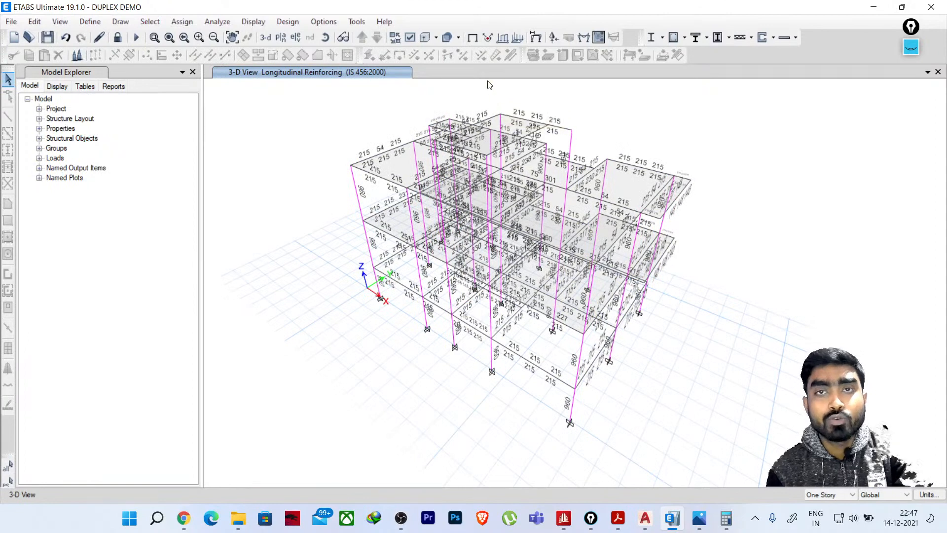
# Show the undeformed model and select all columns by object type
pyautogui.click(472, 38)
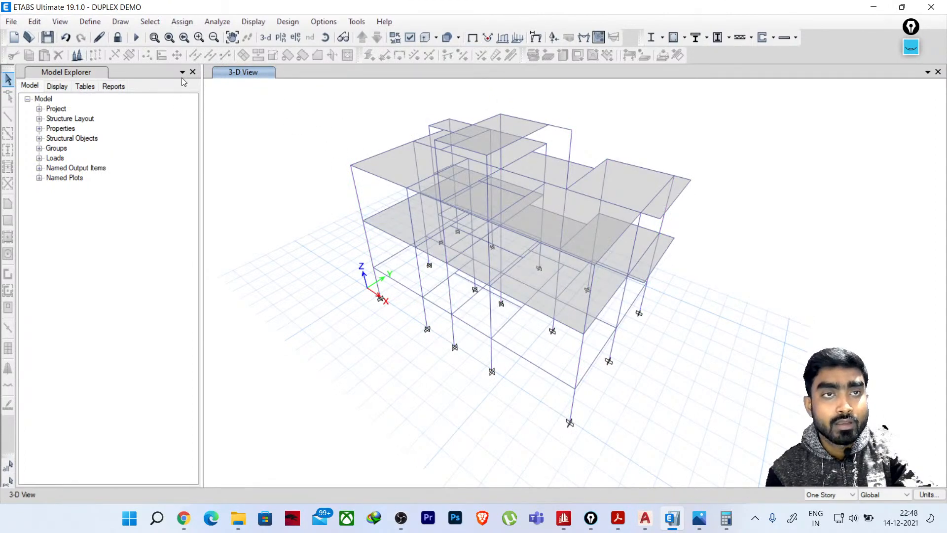
pyautogui.click(150, 22)
pyautogui.moveTo(163, 37)
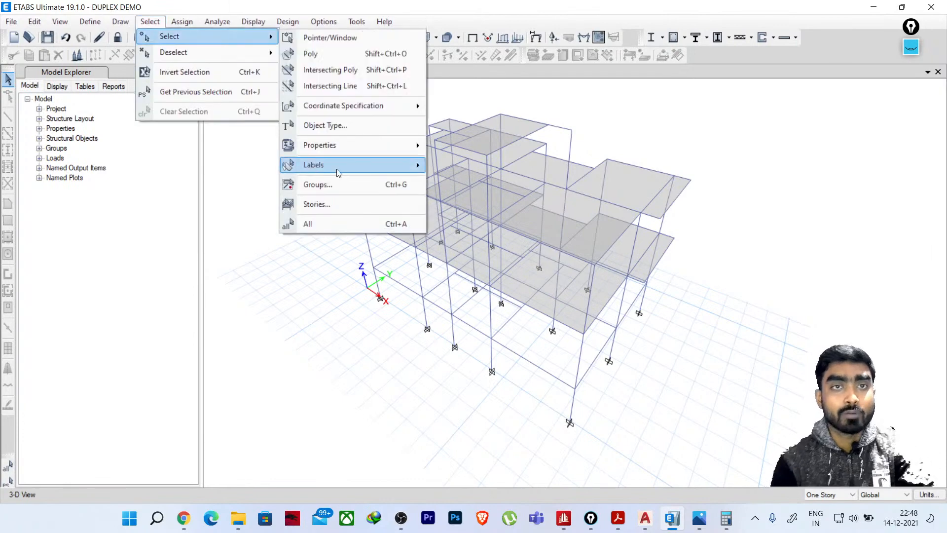
pyautogui.click(321, 125)
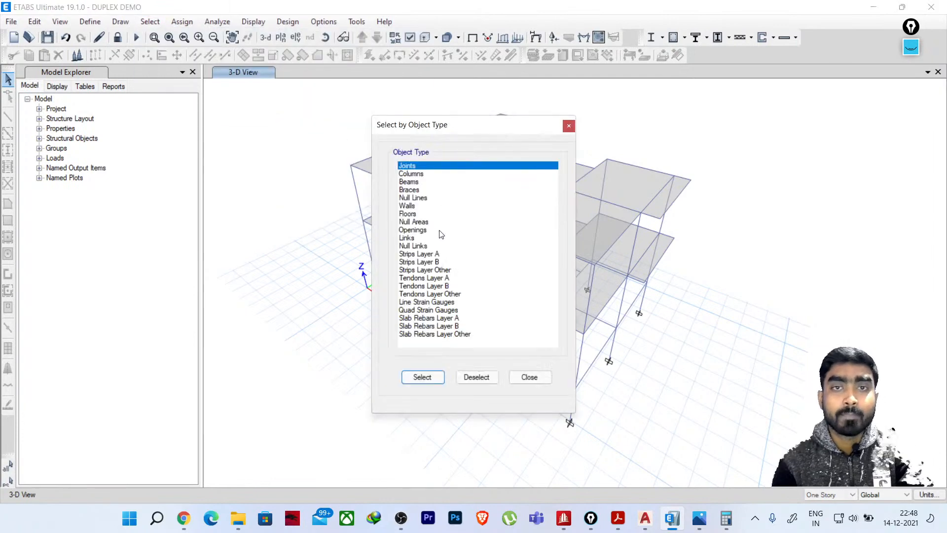
pyautogui.click(413, 175)
pyautogui.click(422, 377)
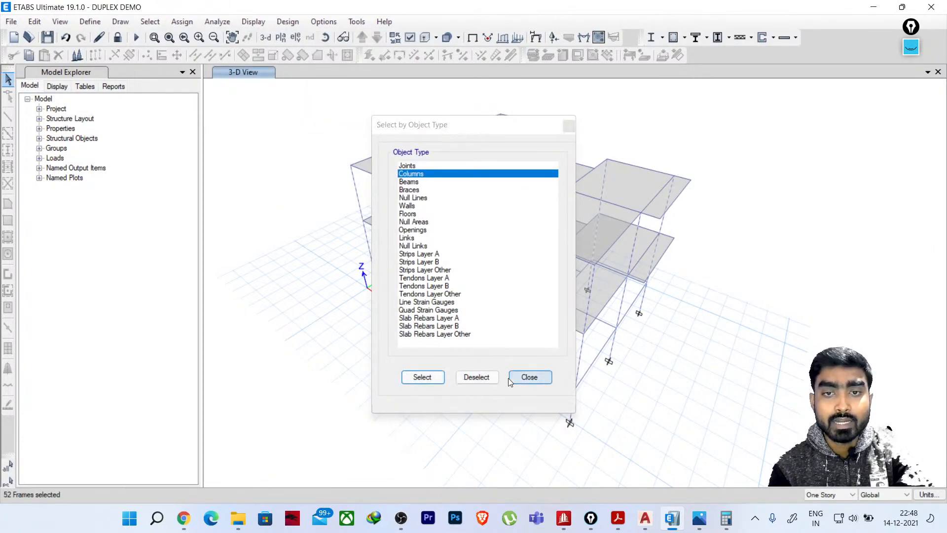
pyautogui.click(530, 377)
# Display only the selected columns in the 3-D view
pyautogui.rightClick(702, 227)
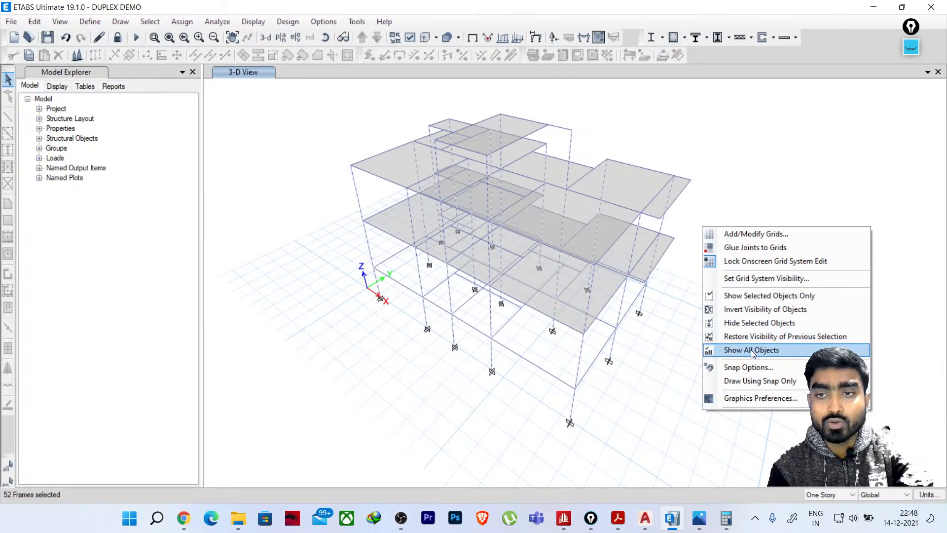
pyautogui.click(748, 296)
pyautogui.keyDown('shift'); pyautogui.moveTo(742, 309); pyautogui.dragTo(690, 342, button='middle'); pyautogui.keyUp('shift')
# Unlock the model and select all displayed columns together with their joints
pyautogui.moveTo(249, 96); pyautogui.dragTo(743, 466)
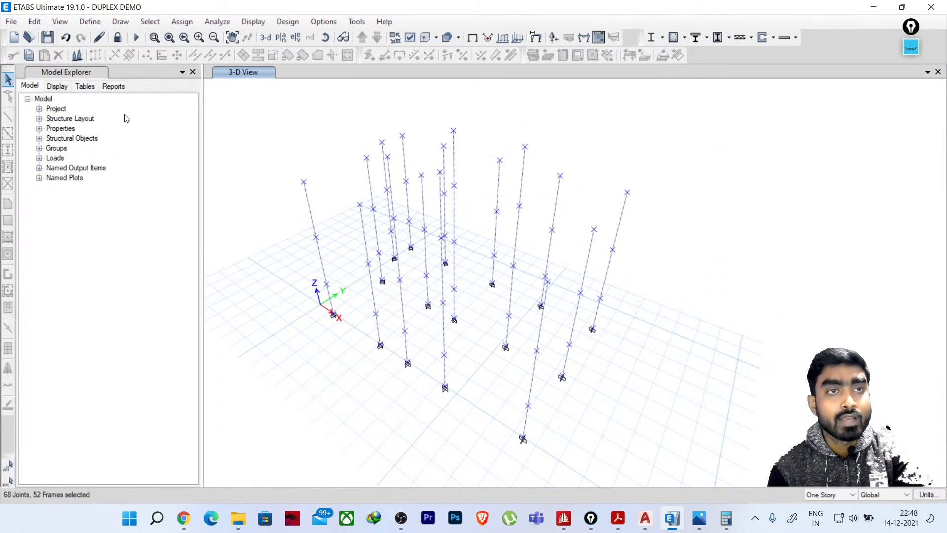
pyautogui.click(118, 37)
pyautogui.click(490, 302)
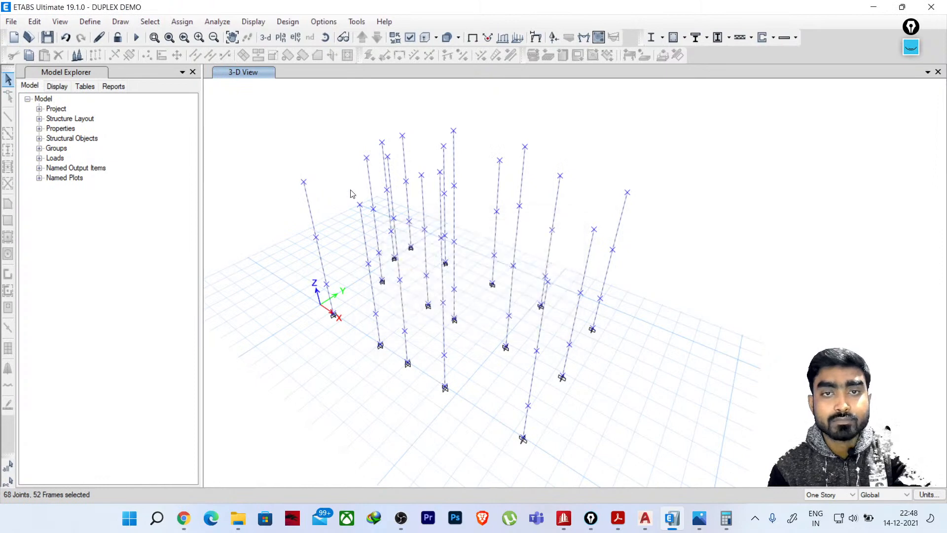
pyautogui.moveTo(263, 119); pyautogui.dragTo(761, 476)
# Set the framing type of the selected columns to Ordinary in the concrete frame design overwrites
pyautogui.click(684, 38)
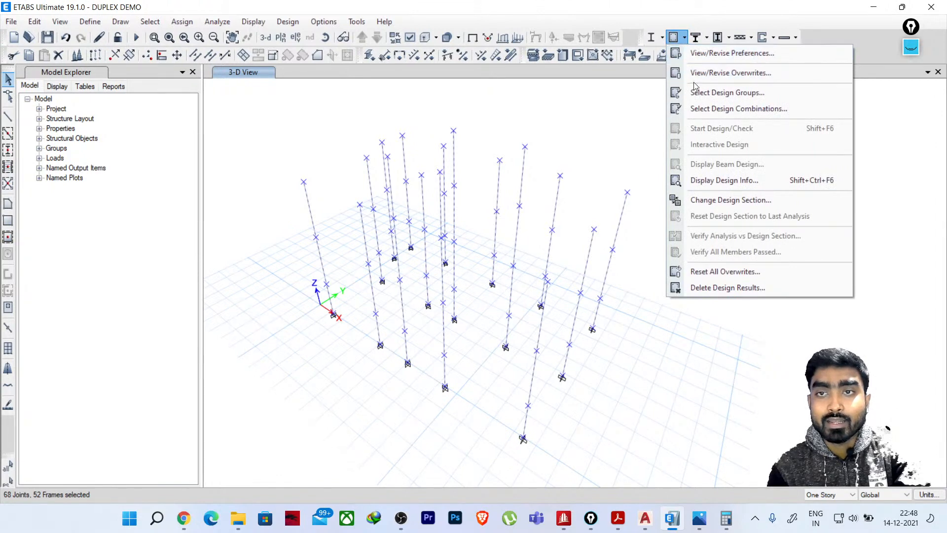
pyautogui.click(732, 75)
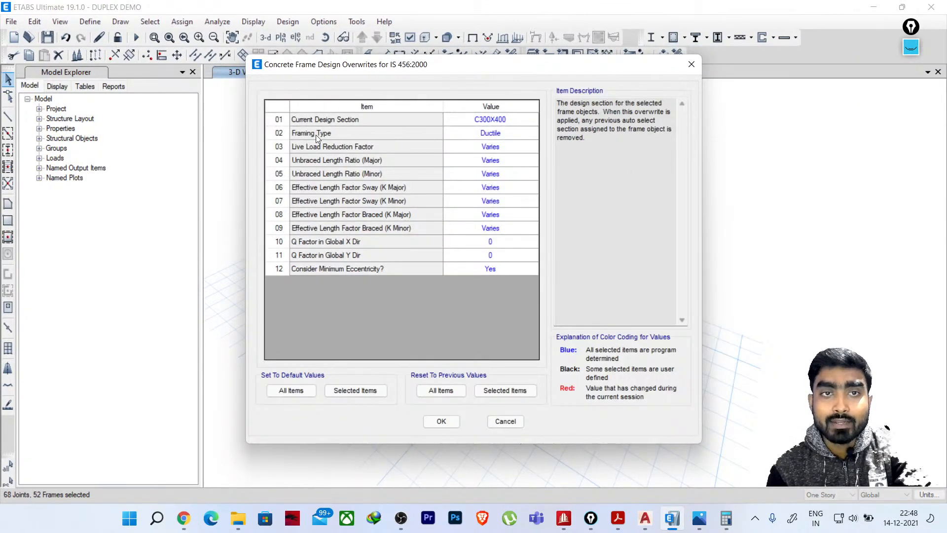
pyautogui.click(508, 135)
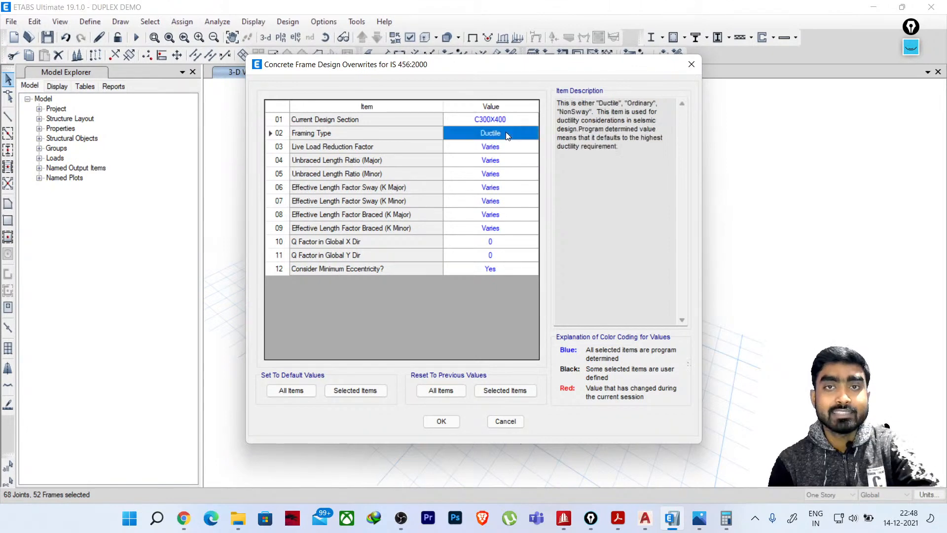
pyautogui.click(524, 132)
pyautogui.click(486, 155)
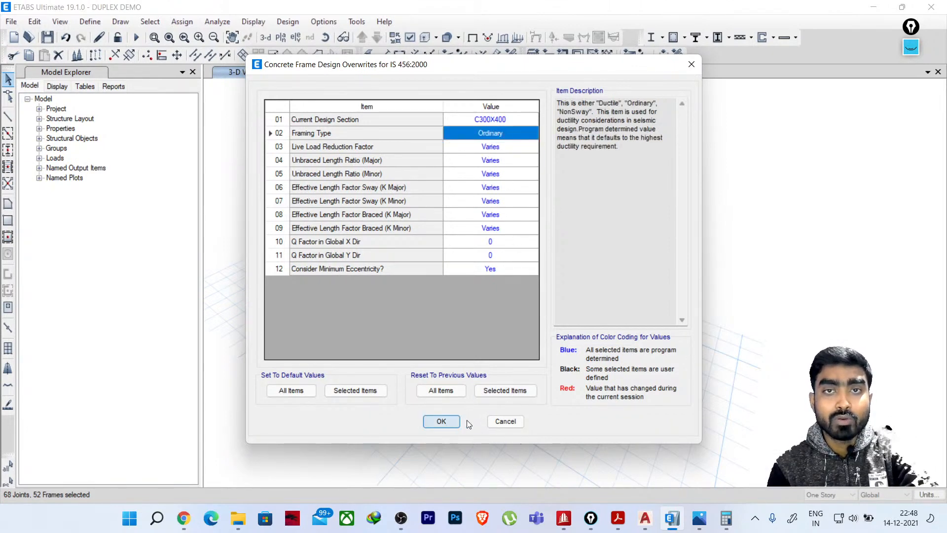
pyautogui.click(441, 421)
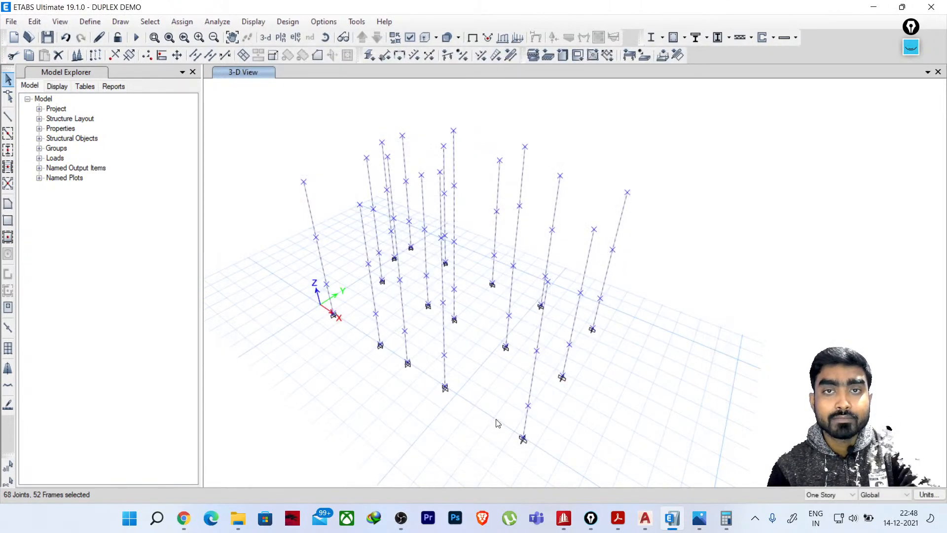
# Rerun the analysis and the concrete frame design, and inspect the longitudinal reinforcement of the columns
pyautogui.click(136, 37)
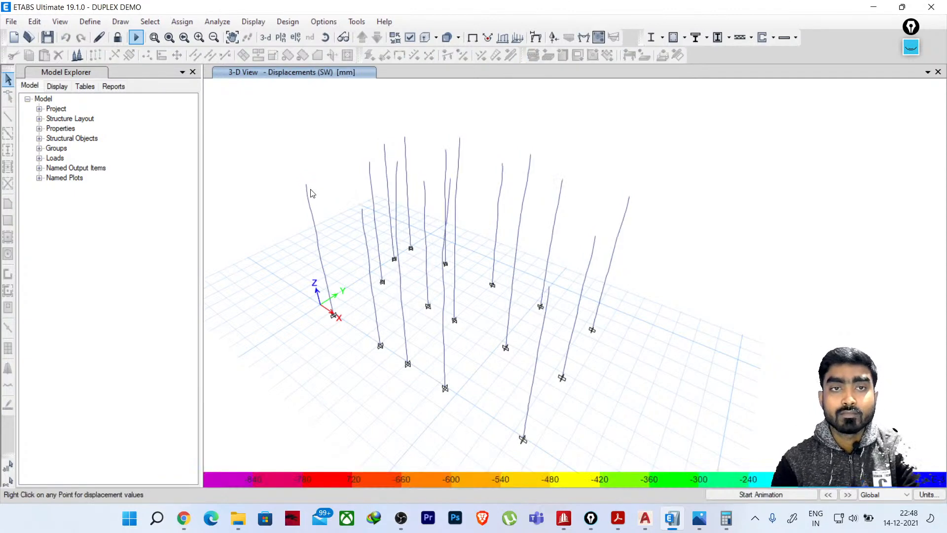
pyautogui.click(675, 38)
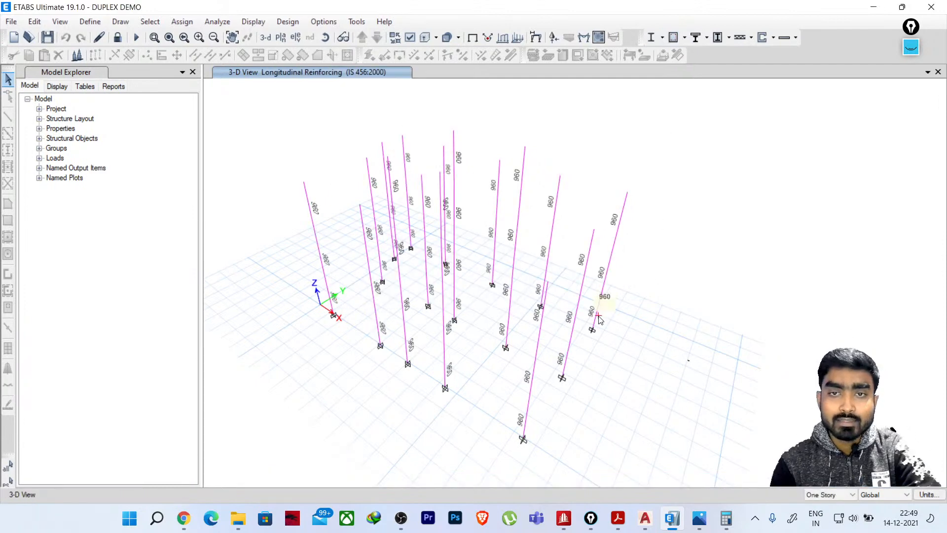
pyautogui.scroll(3, 597, 298)
pyautogui.scroll(-3, 617, 198)
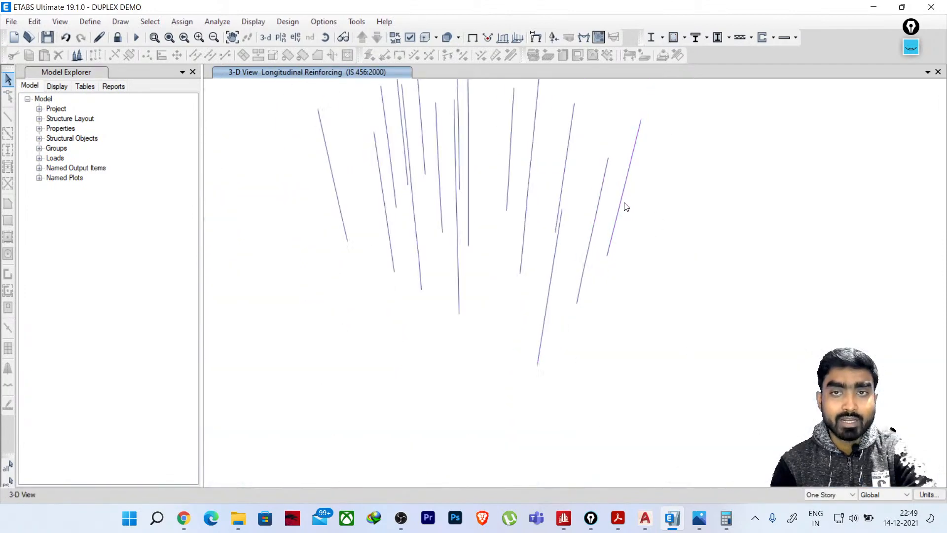
pyautogui.moveTo(649, 164); pyautogui.dragTo(645, 219, button='middle')
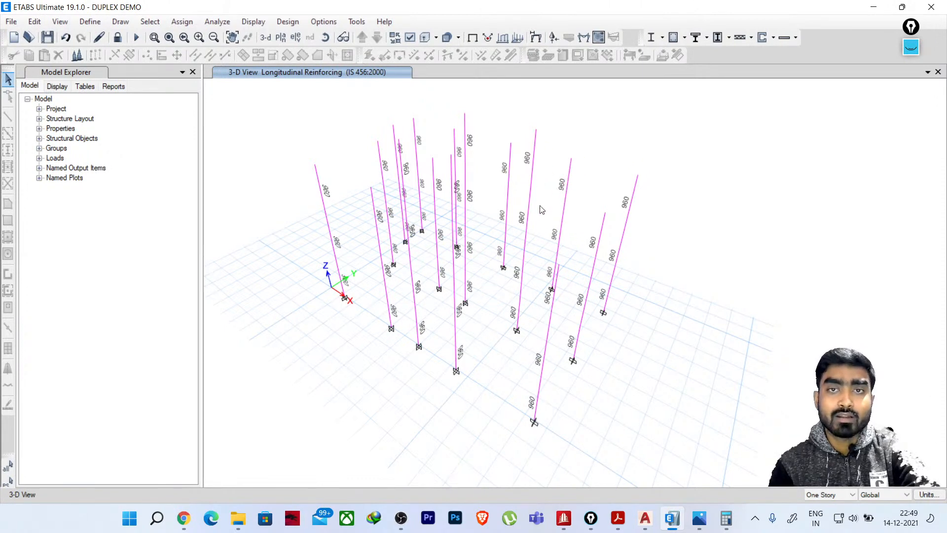
# Unlock the model again and reselect every column and joint in the 3-D view
pyautogui.click(117, 37)
pyautogui.click(486, 303)
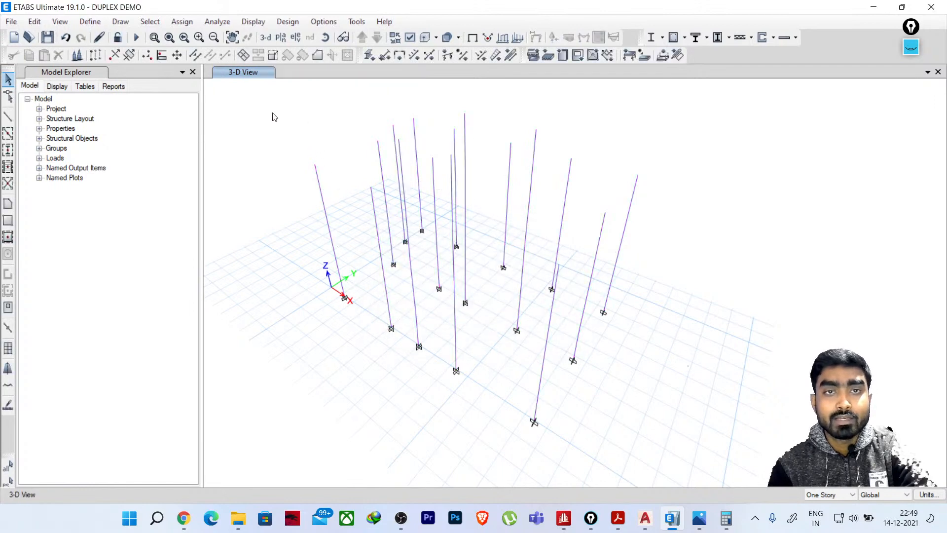
pyautogui.moveTo(272, 115); pyautogui.dragTo(782, 467)
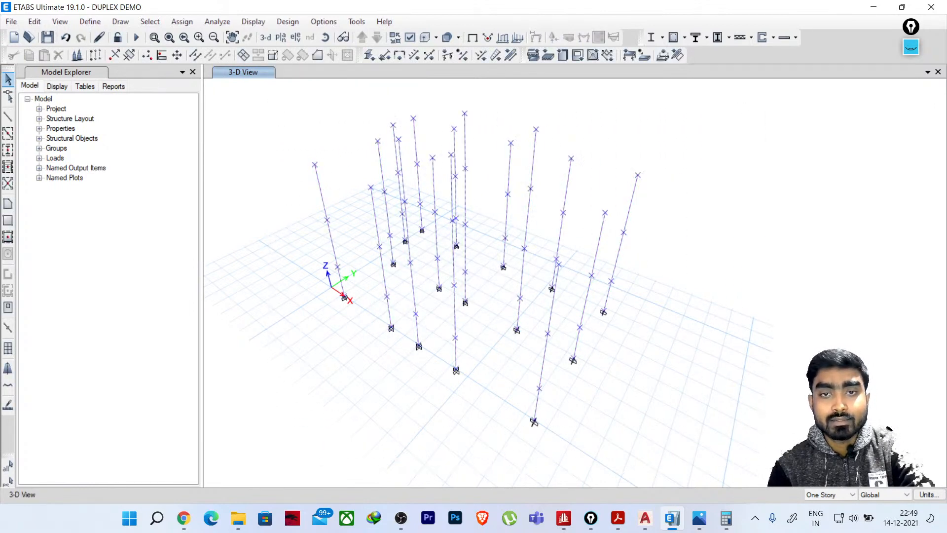
# Choose NonSway as the framing type for the selected columns in the concrete frame design overwrites
pyautogui.click(685, 39)
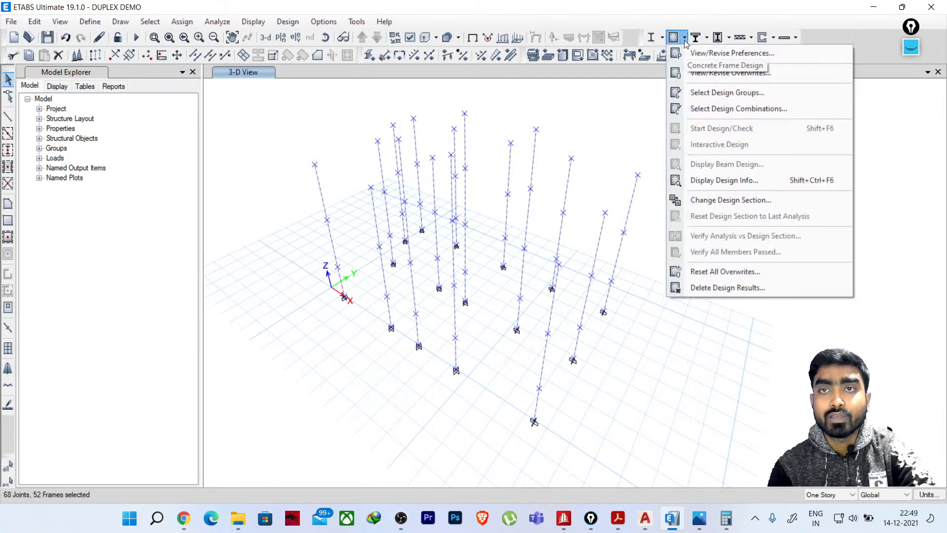
pyautogui.click(700, 72)
pyautogui.click(508, 134)
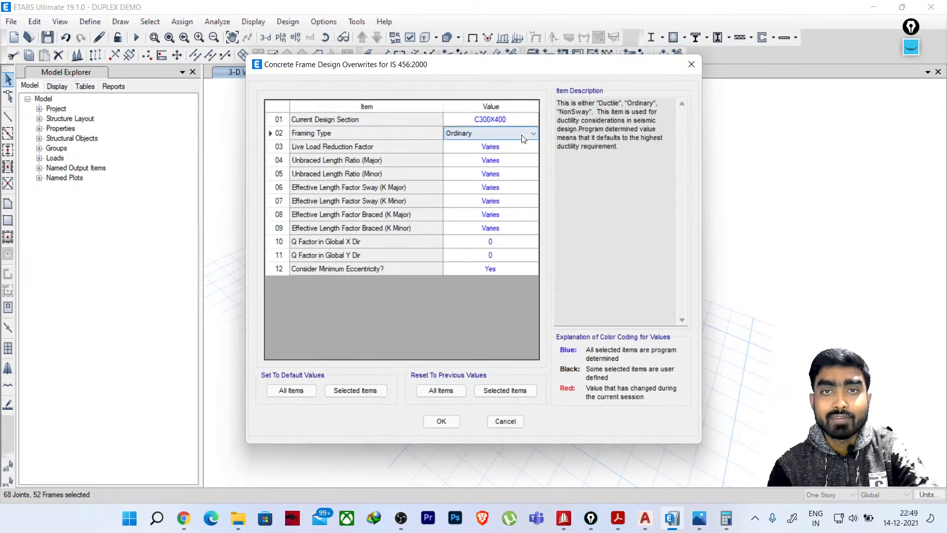
pyautogui.click(518, 134)
pyautogui.click(487, 163)
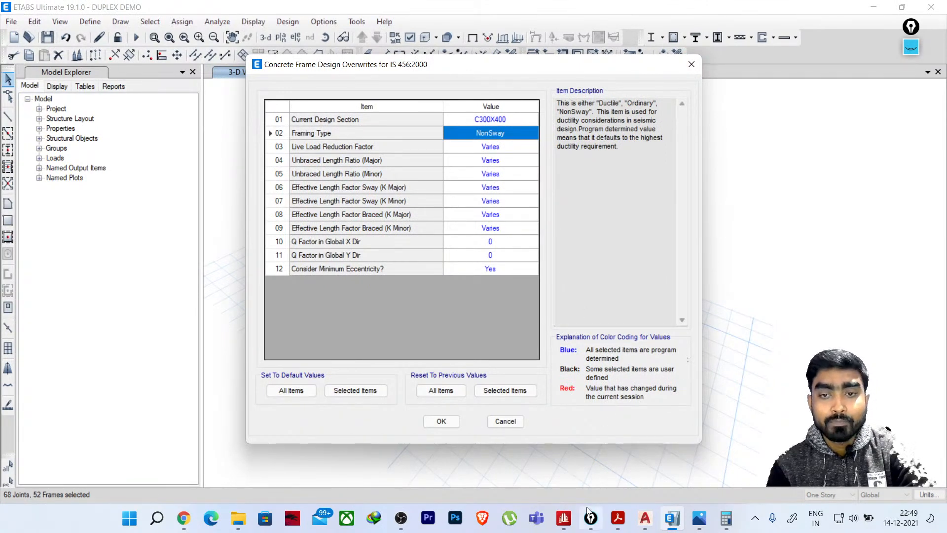
# Switch to the IS 456:2000 PDF in Adobe Acrobat Reader and find Annex E on the effective length of columns
pyautogui.click(619, 523)
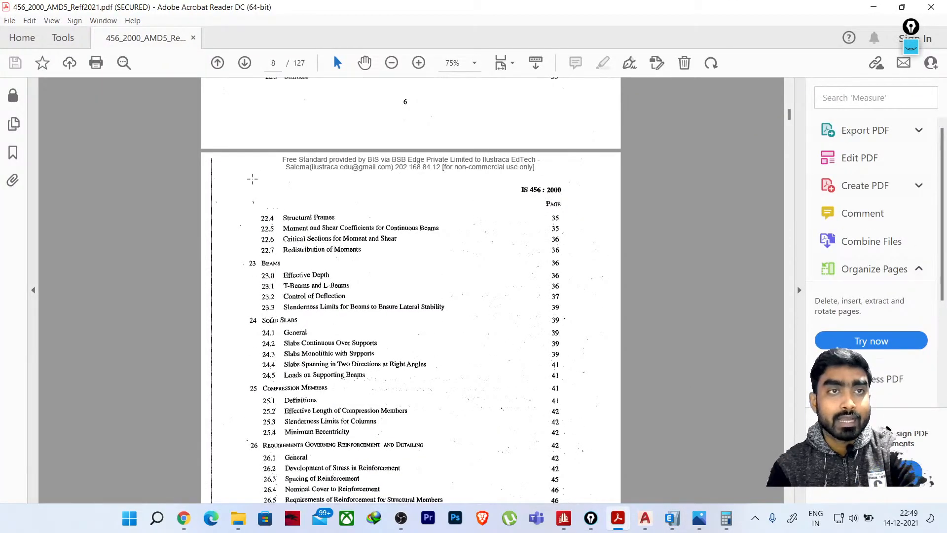
pyautogui.moveTo(789, 116); pyautogui.dragTo(795, 337)
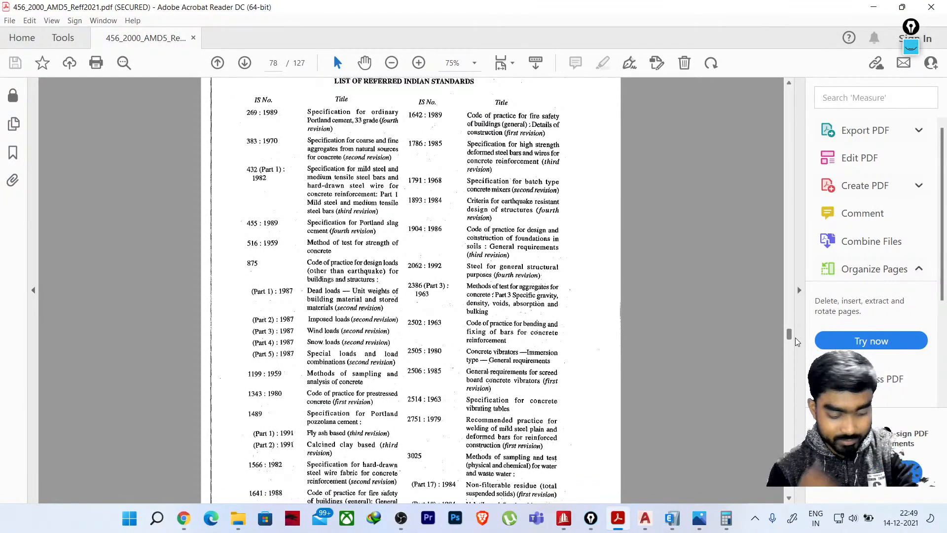
pyautogui.moveTo(795, 336); pyautogui.dragTo(794, 330)
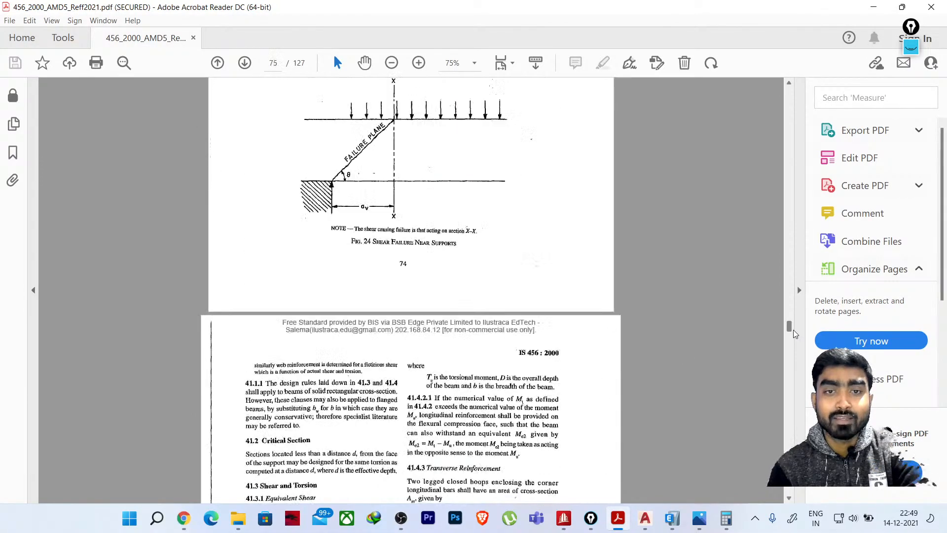
pyautogui.scroll(10, 490, 261)
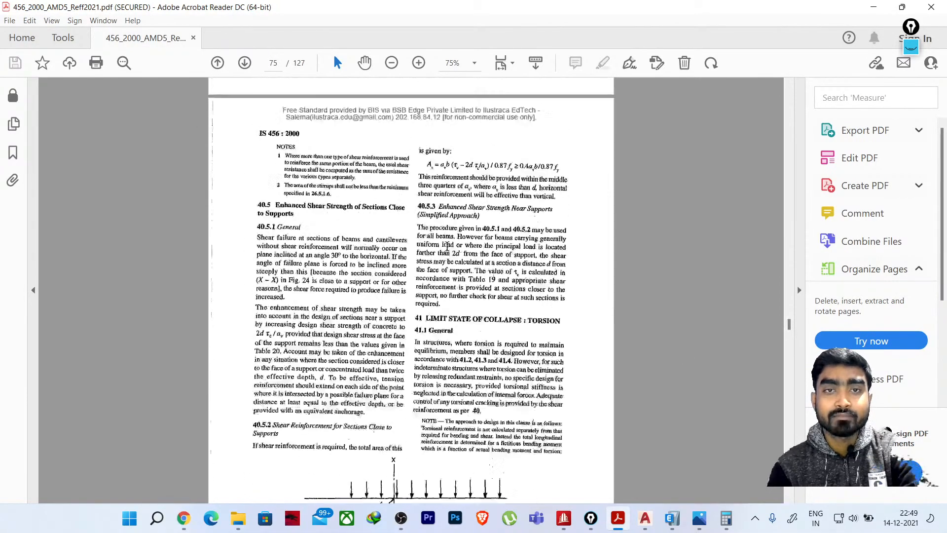
pyautogui.scroll(10, 446, 245)
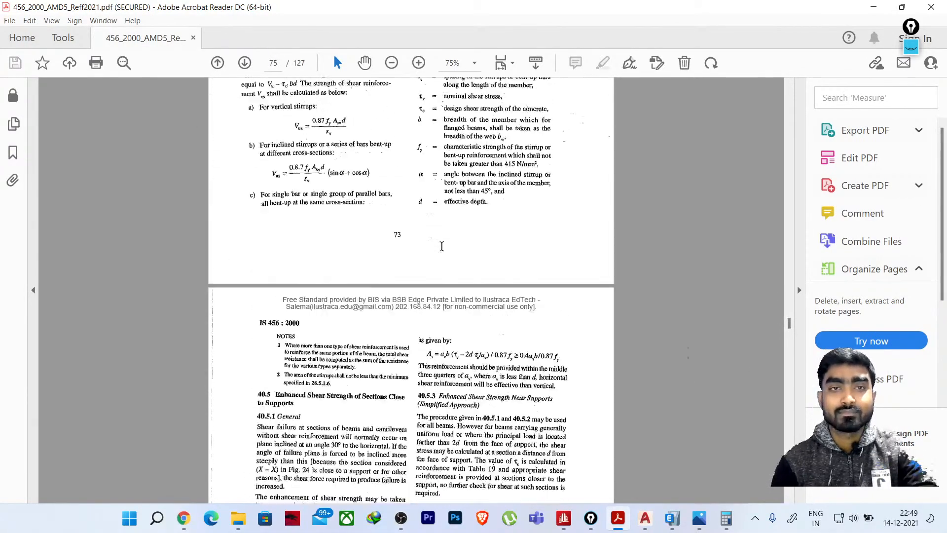
pyautogui.scroll(10, 442, 246)
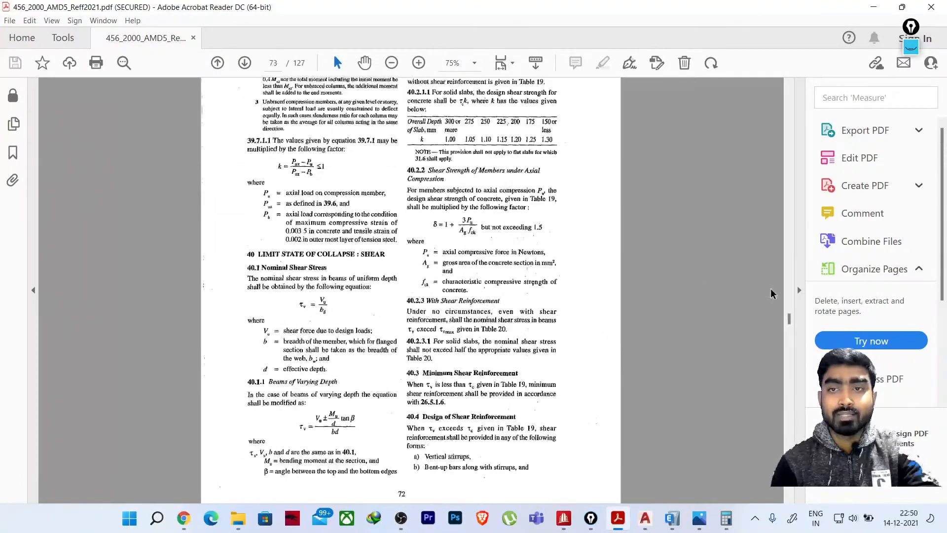
pyautogui.moveTo(790, 323); pyautogui.dragTo(732, 371)
pyautogui.scroll(-5, 469, 373)
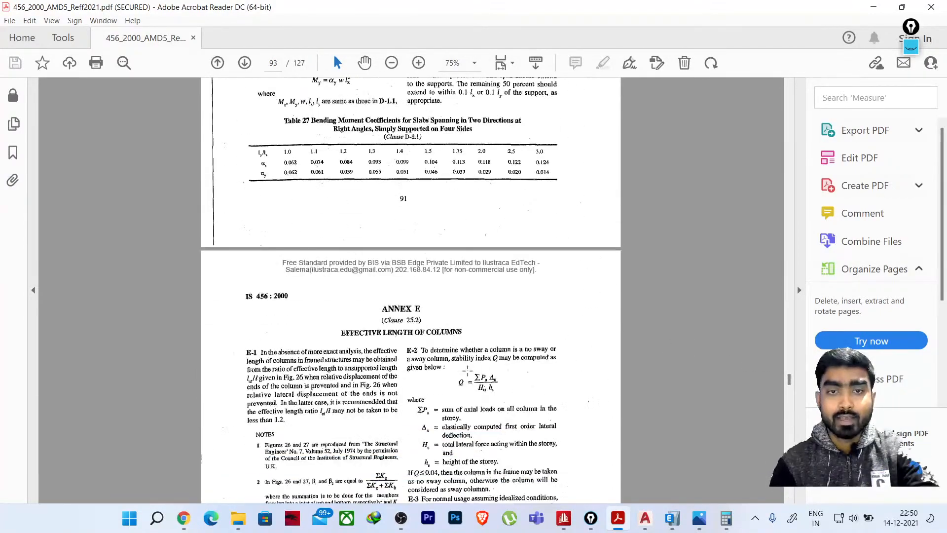
# Enlarge Annex E and examine clause E-2 on the stability index Q that separates sway from no-sway columns
pyautogui.scroll(1, 466, 373)
pyautogui.keyDown('ctrl'); pyautogui.scroll(2, 466, 373); pyautogui.keyUp('ctrl')
pyautogui.keyDown('ctrl'); pyautogui.scroll(1, 465, 374); pyautogui.keyUp('ctrl')
pyautogui.scroll(-5, 429, 263)
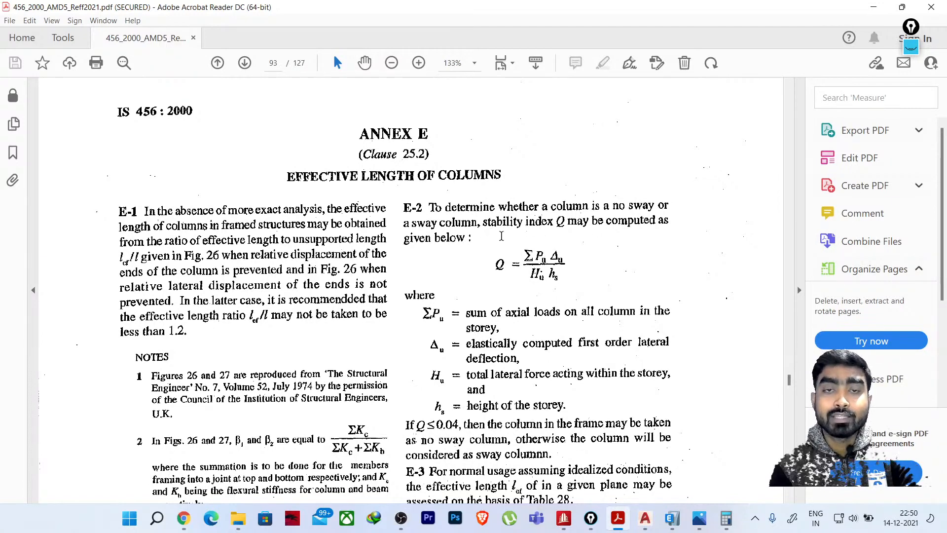
pyautogui.moveTo(492, 249); pyautogui.dragTo(586, 296)
pyautogui.scroll(-1, 603, 243)
pyautogui.scroll(-1, 603, 244)
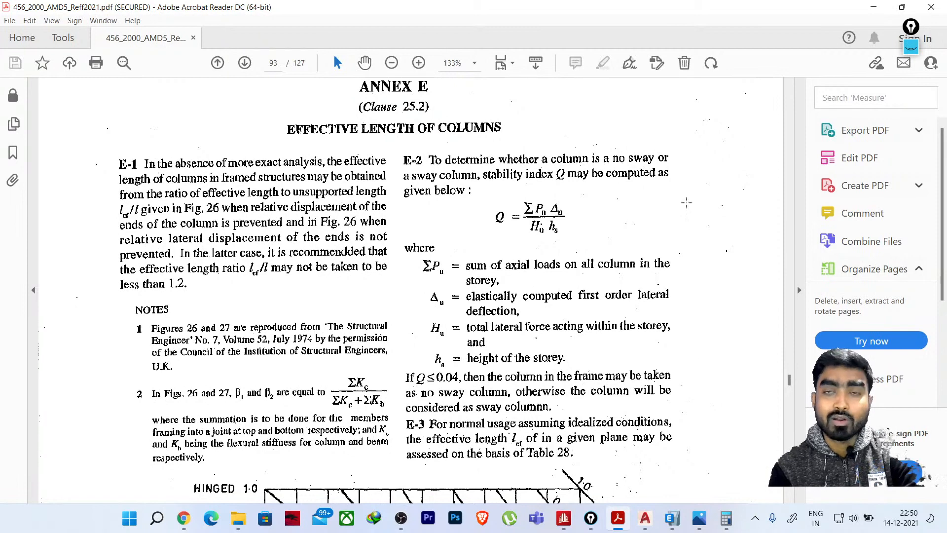
# Switch back to ETABS, apply the NonSway framing type to the selected columns and run the analysis
pyautogui.click(874, 7)
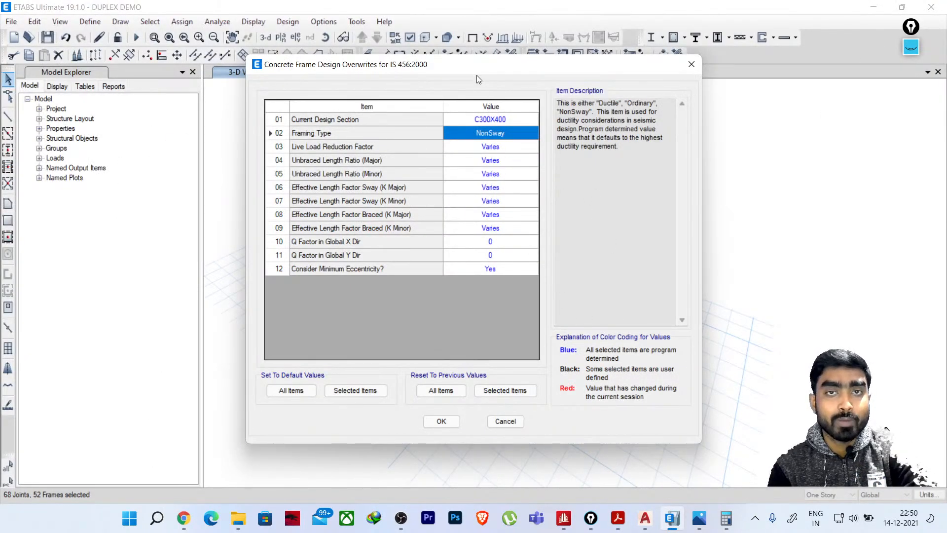
pyautogui.moveTo(477, 75); pyautogui.dragTo(422, 99)
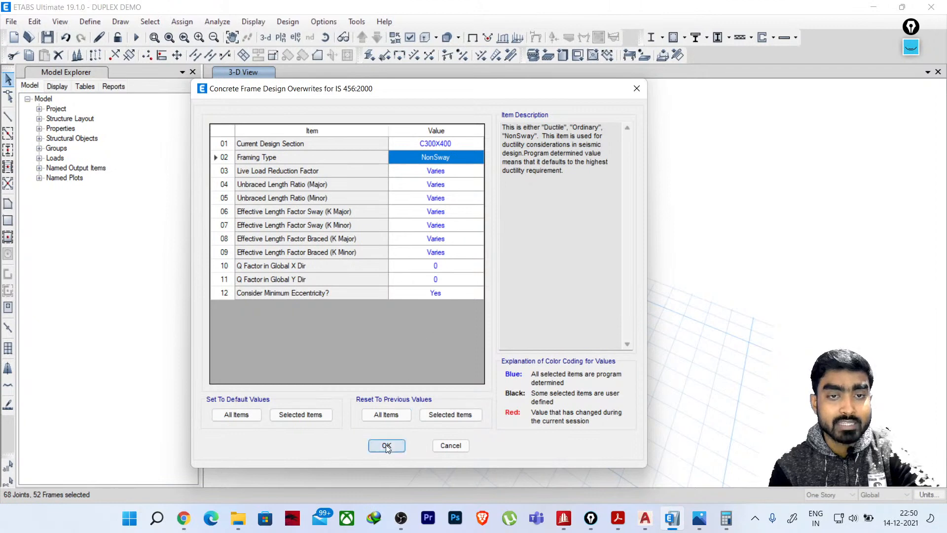
pyautogui.moveTo(353, 92); pyautogui.dragTo(422, 109)
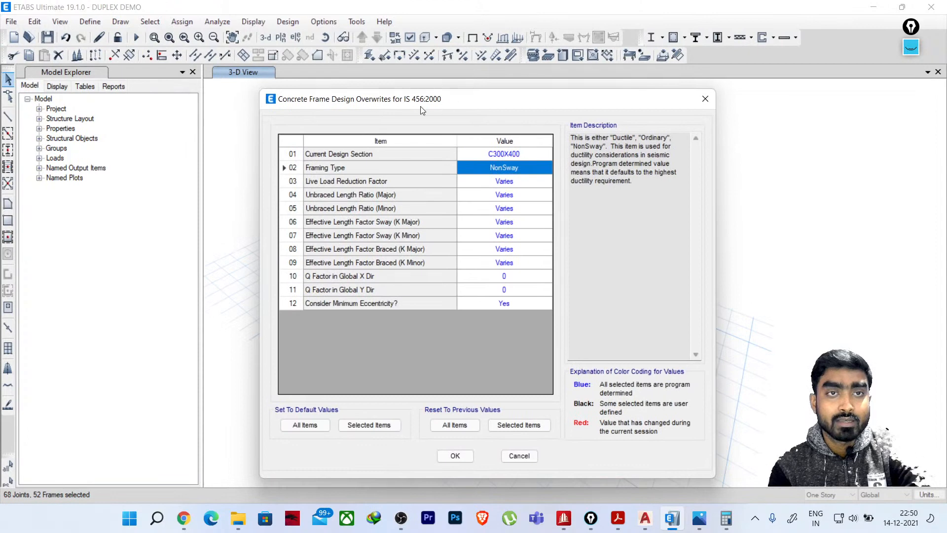
pyautogui.click(456, 455)
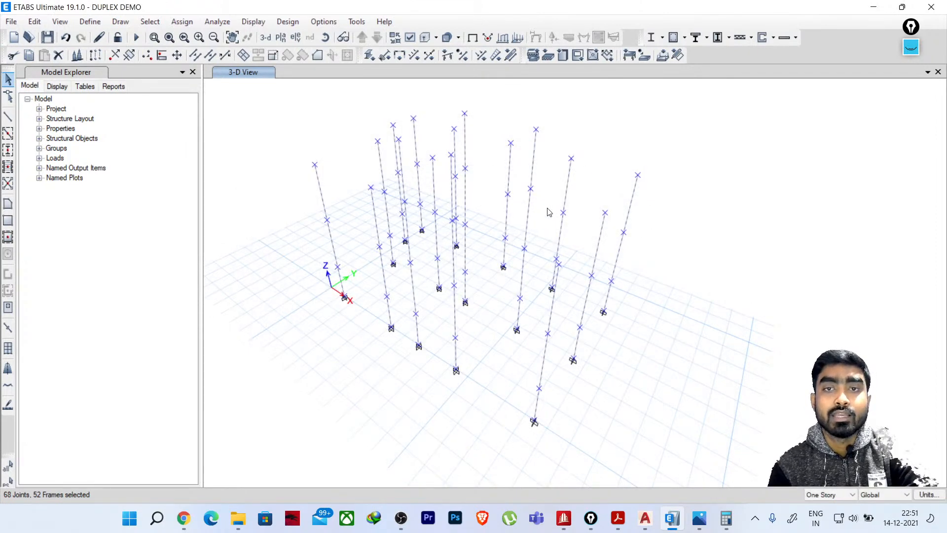
pyautogui.click(137, 39)
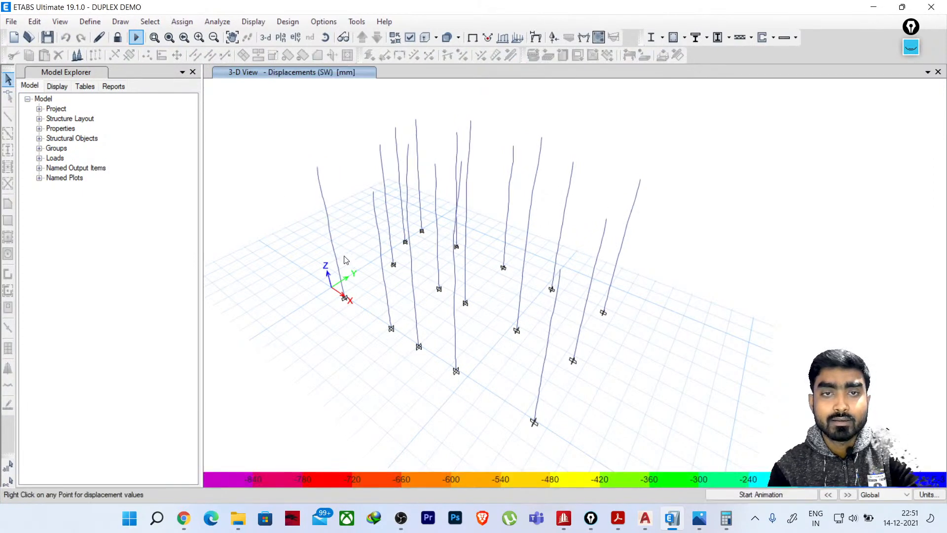
# Select all the columns in the 3-D view and set NonSway as their framing type in the concrete frame design overwrites
pyautogui.moveTo(274, 109); pyautogui.dragTo(745, 448)
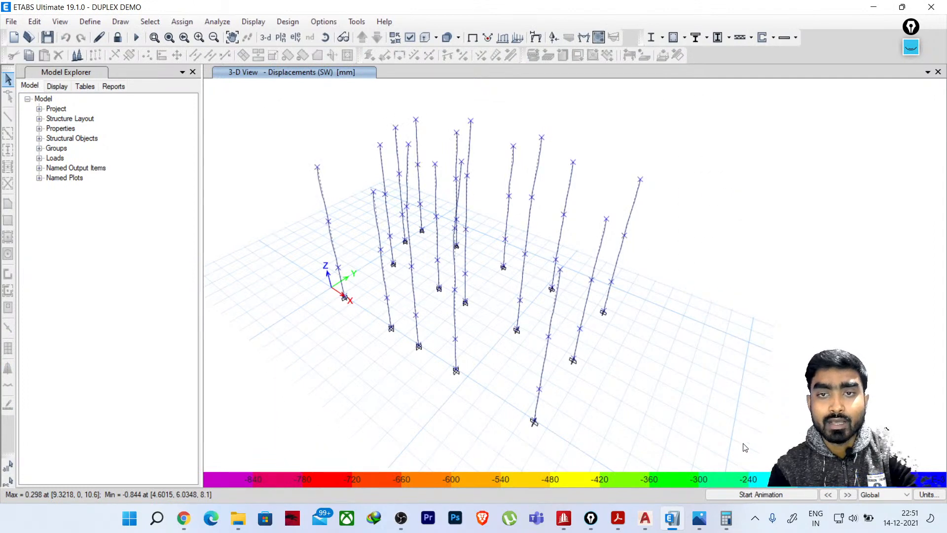
pyautogui.click(684, 37)
pyautogui.click(701, 69)
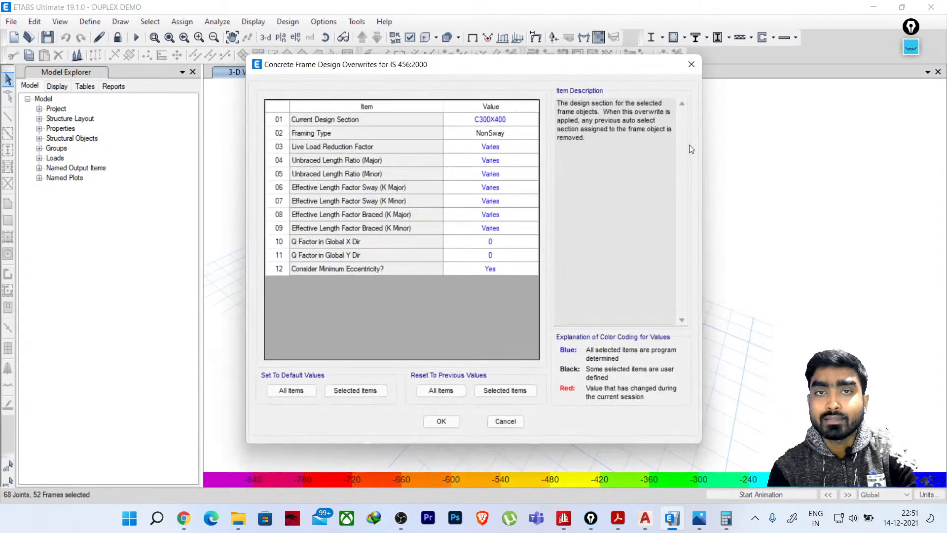
pyautogui.click(503, 134)
pyautogui.click(508, 134)
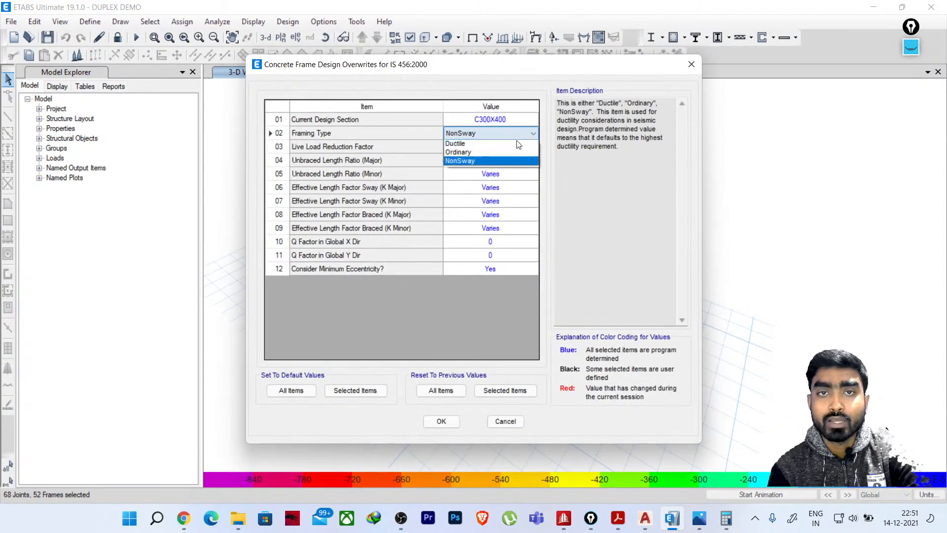
pyautogui.click(488, 158)
pyautogui.click(446, 424)
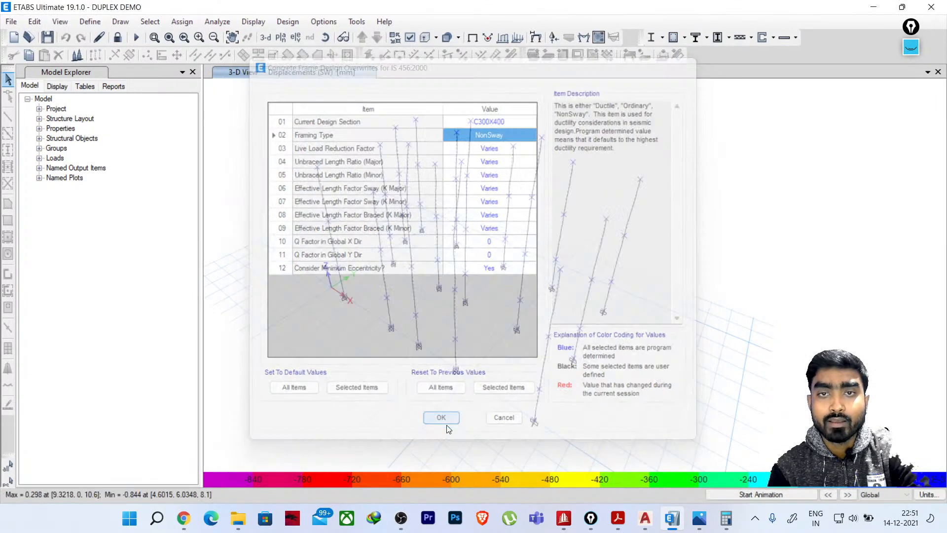
# Run the concrete frame design and examine the longitudinal reinforcement areas labelled along the columns
pyautogui.click(671, 56)
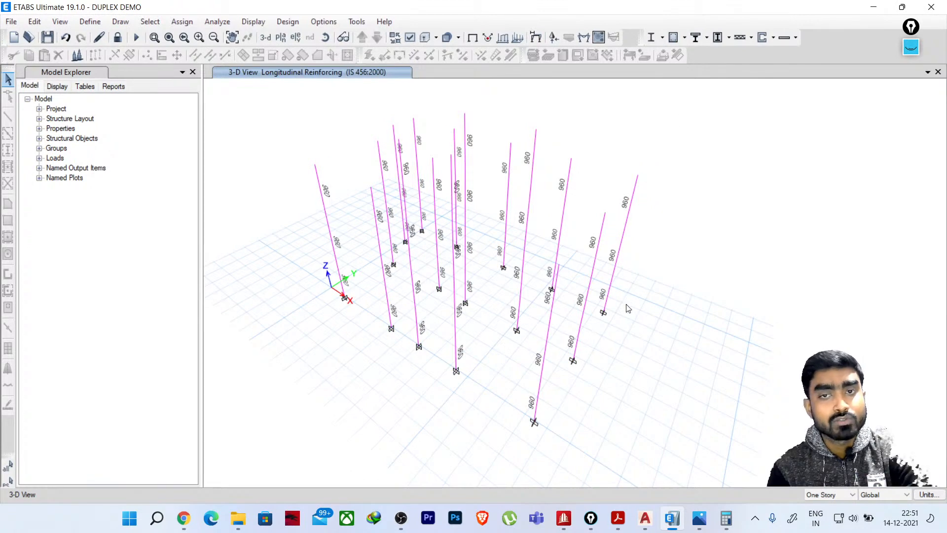
pyautogui.scroll(2, 592, 285)
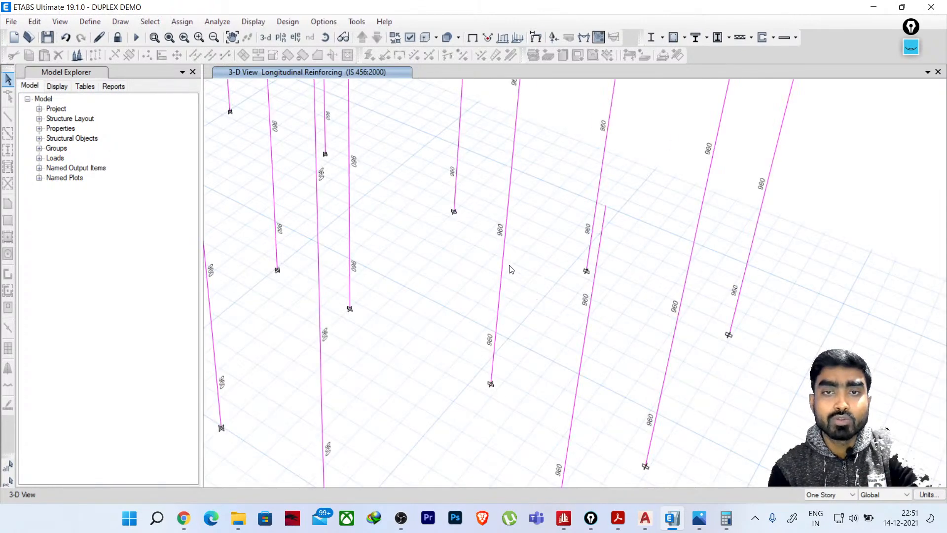
pyautogui.scroll(-4, 535, 253)
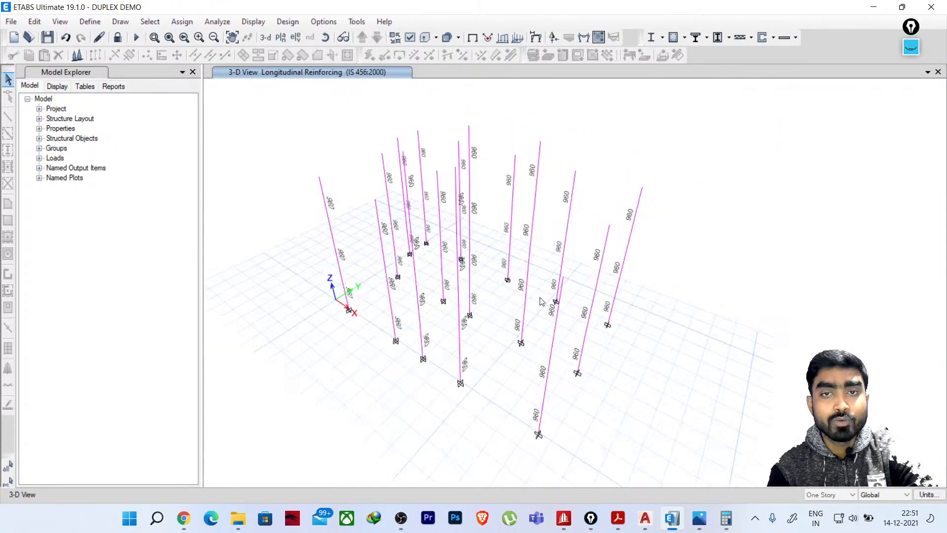
pyautogui.scroll(3, 565, 252)
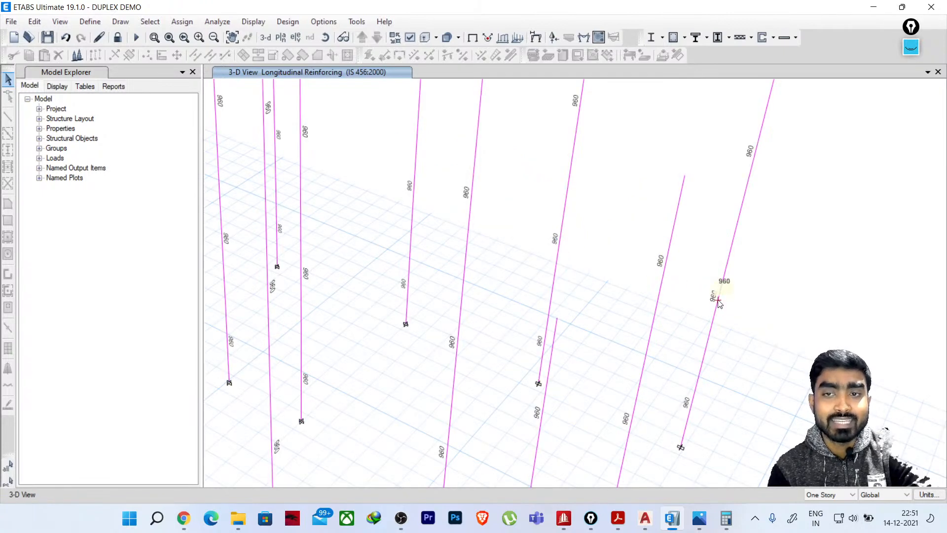
pyautogui.scroll(-3, 710, 296)
pyautogui.moveTo(695, 337); pyautogui.dragTo(655, 296, button='middle')
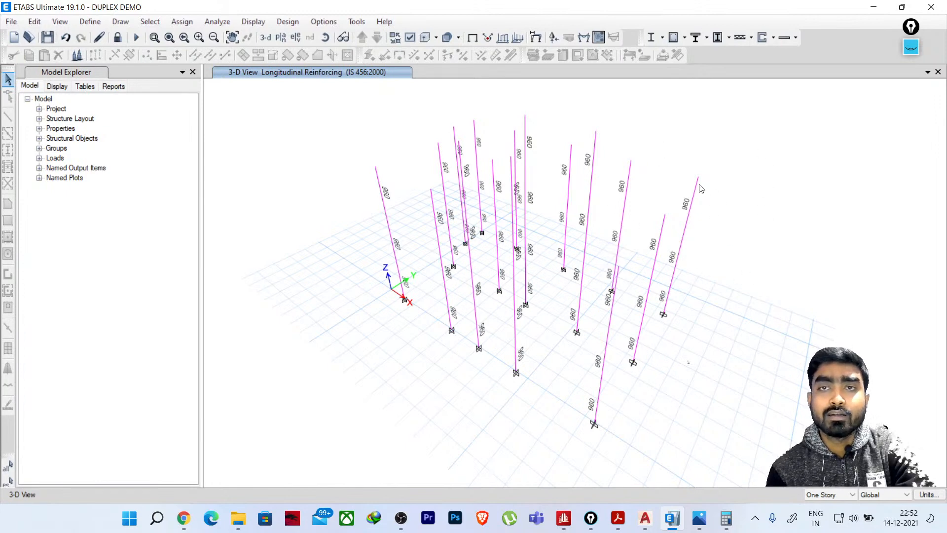
# Show all the model's objects again, with the beams and slabs alongside the columns in the reinforcement view
pyautogui.click(685, 37)
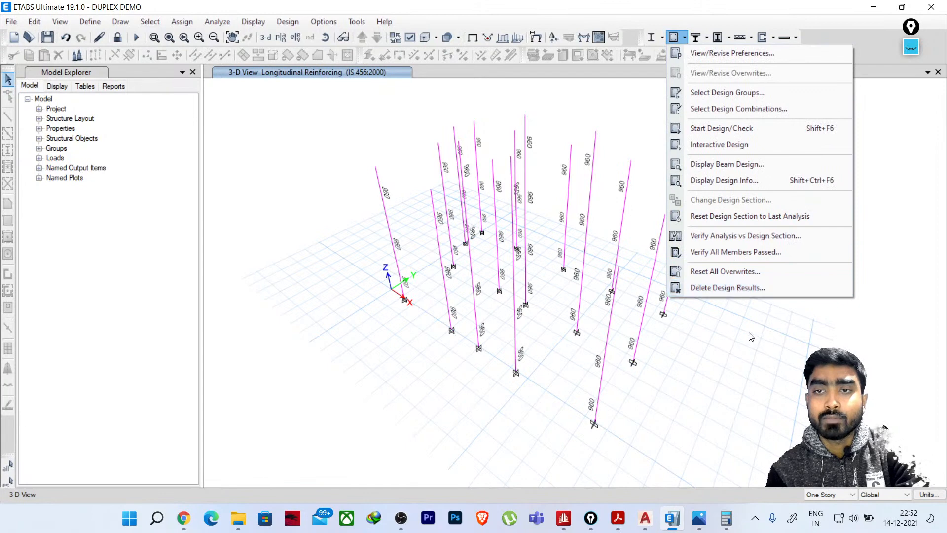
pyautogui.rightClick(883, 200)
pyautogui.click(878, 319)
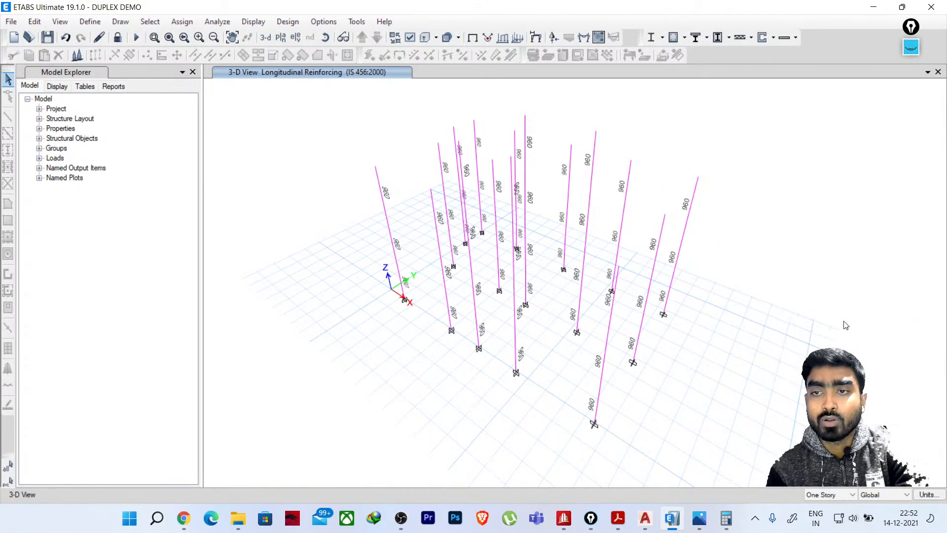
pyautogui.moveTo(820, 264); pyautogui.dragTo(691, 268, button='middle')
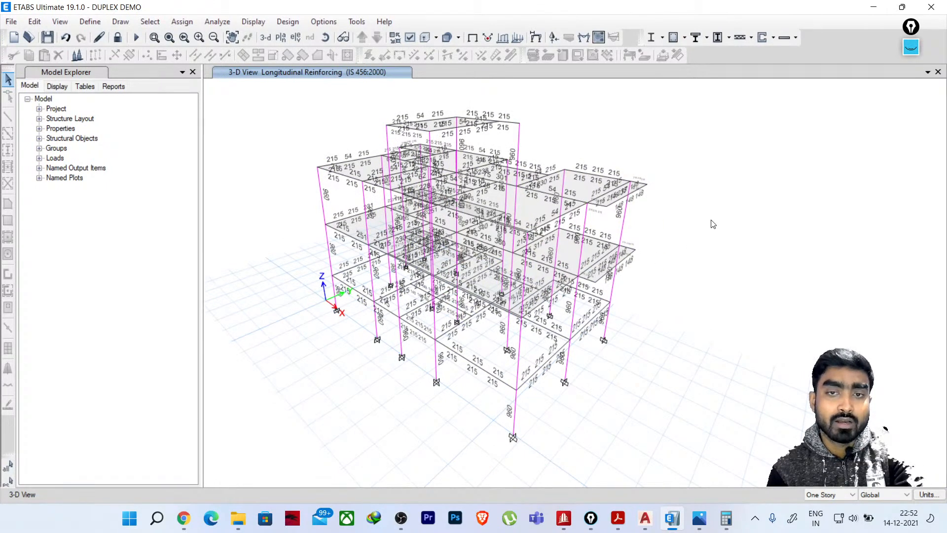
pyautogui.keyDown('shift'); pyautogui.moveTo(722, 225); pyautogui.dragTo(665, 238, button='middle'); pyautogui.keyUp('shift')
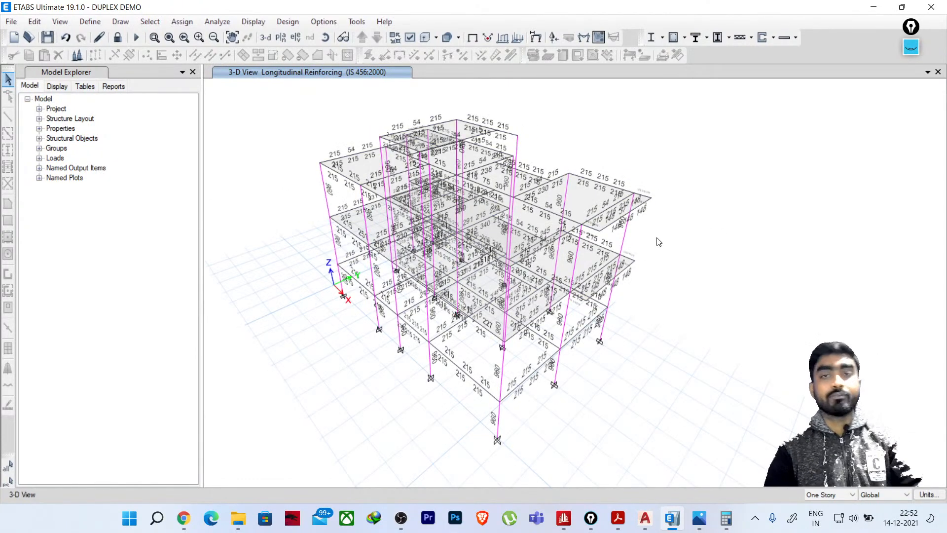
# Reset the 3-D view to its default orientation and display the undeformed model instead of the reinforcement results
pyautogui.moveTo(658, 244); pyautogui.dragTo(684, 253, button='middle')
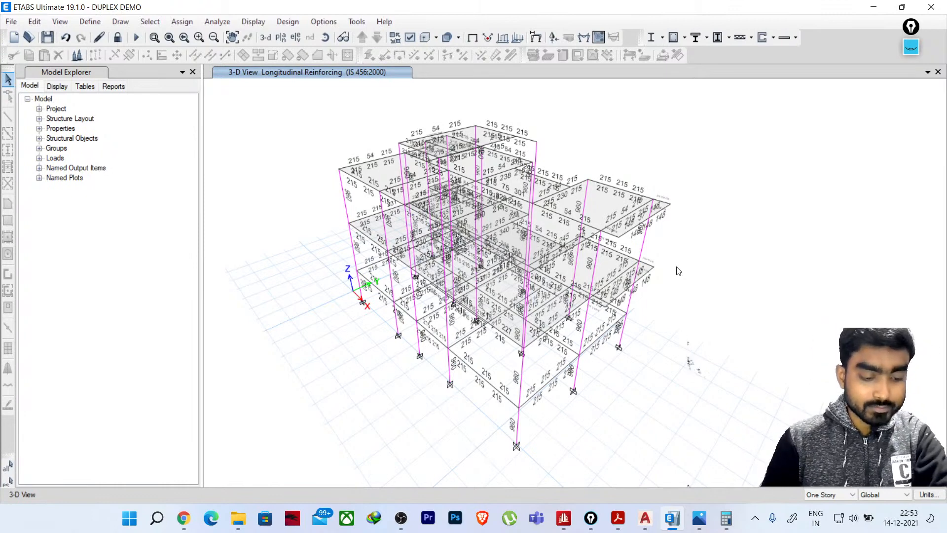
pyautogui.moveTo(691, 230); pyautogui.dragTo(697, 237, button='middle')
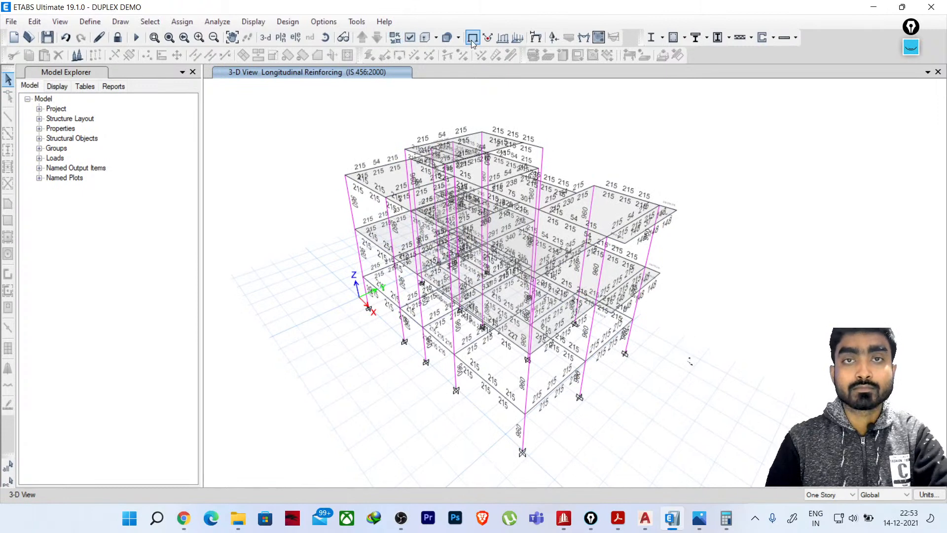
pyautogui.click(265, 39)
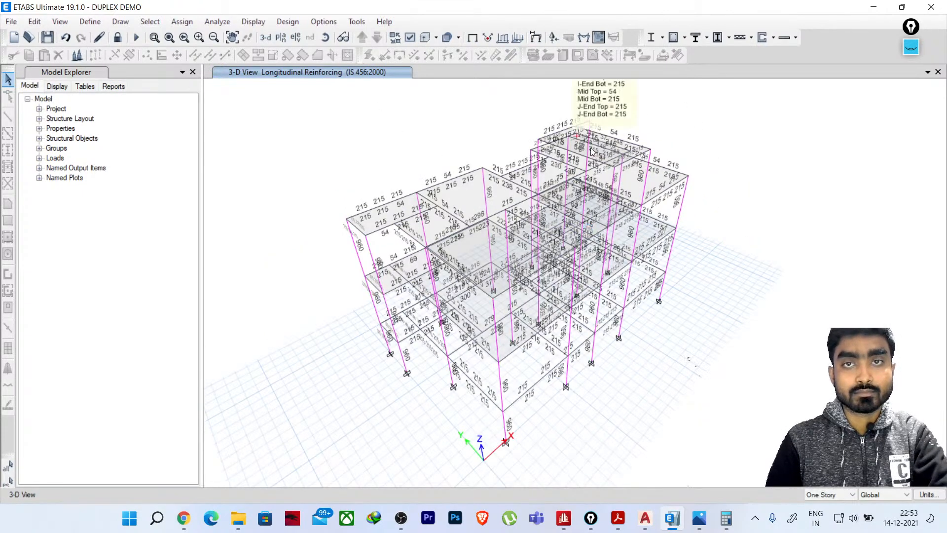
pyautogui.press('F4')
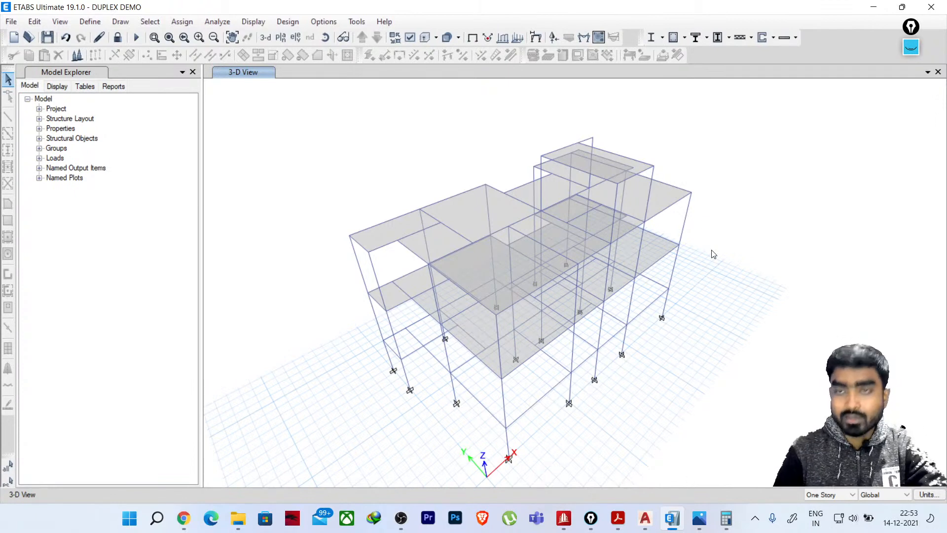
# With the screen pen, sketch a curved, swaying column beside the model and circle its upper end
pyautogui.click(911, 47)
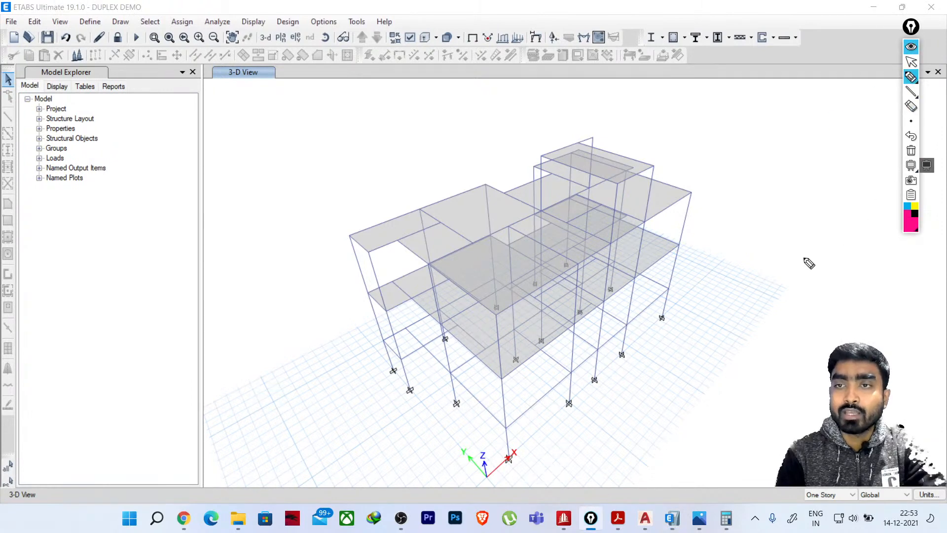
pyautogui.moveTo(798, 344)
pyautogui.mouseDown()
pyautogui.moveTo(808, 236)
pyautogui.moveTo(863, 133)
pyautogui.mouseUp()
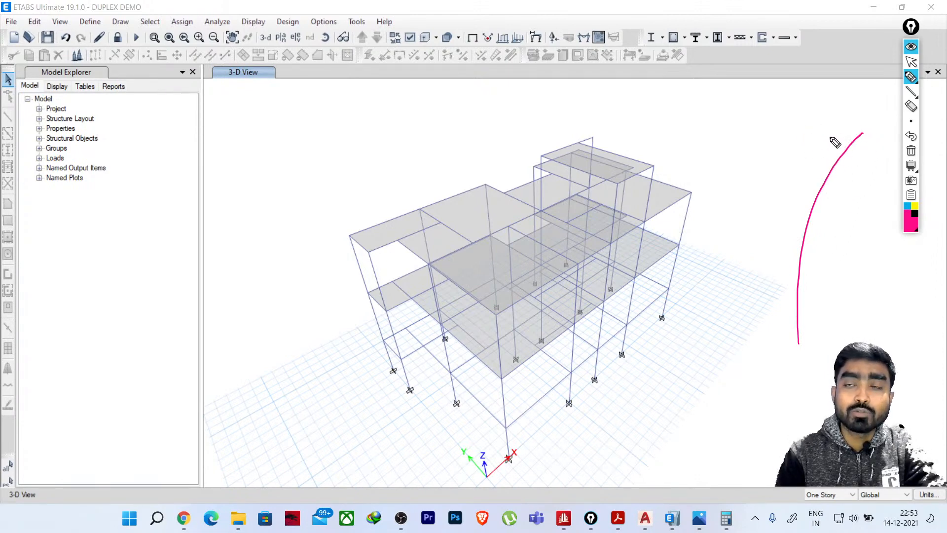
pyautogui.moveTo(863, 129)
pyautogui.mouseDown()
pyautogui.moveTo(845, 131)
pyautogui.moveTo(836, 207)
pyautogui.moveTo(868, 137)
pyautogui.mouseUp()
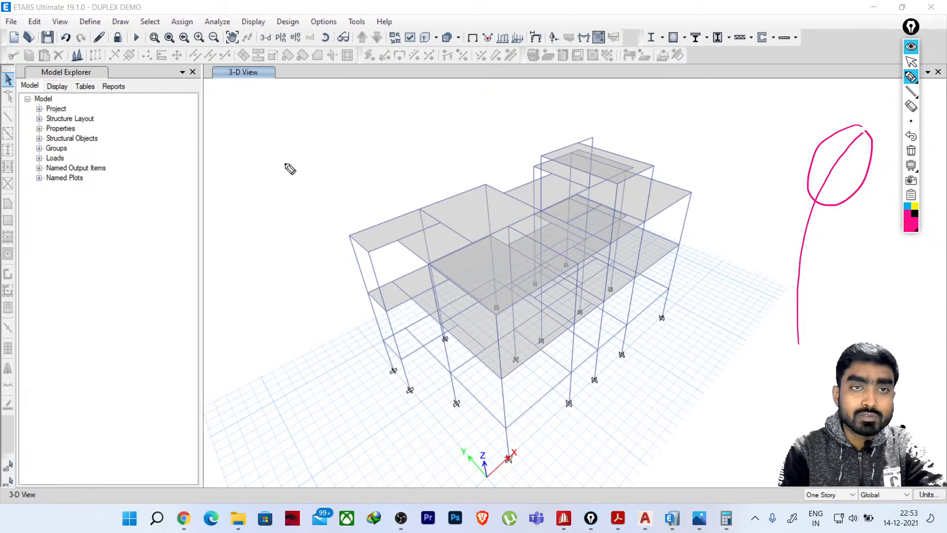
# Sketch a two-bay frame elevation with three columns joined by a beam along their tops
pyautogui.moveTo(288, 163)
pyautogui.mouseDown()
pyautogui.moveTo(289, 235)
pyautogui.moveTo(308, 224)
pyautogui.mouseUp()
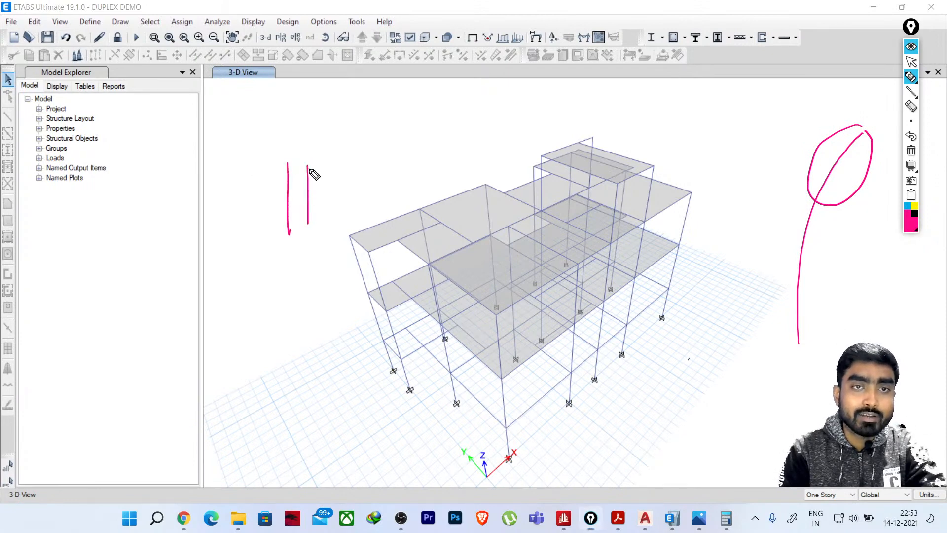
pyautogui.moveTo(308, 167); pyautogui.dragTo(384, 162)
pyautogui.moveTo(223, 167)
pyautogui.mouseDown()
pyautogui.moveTo(289, 162)
pyautogui.moveTo(212, 233)
pyautogui.moveTo(190, 235)
pyautogui.mouseUp()
pyautogui.moveTo(385, 159); pyautogui.dragTo(388, 225)
pyautogui.moveTo(414, 161); pyautogui.dragTo(412, 217)
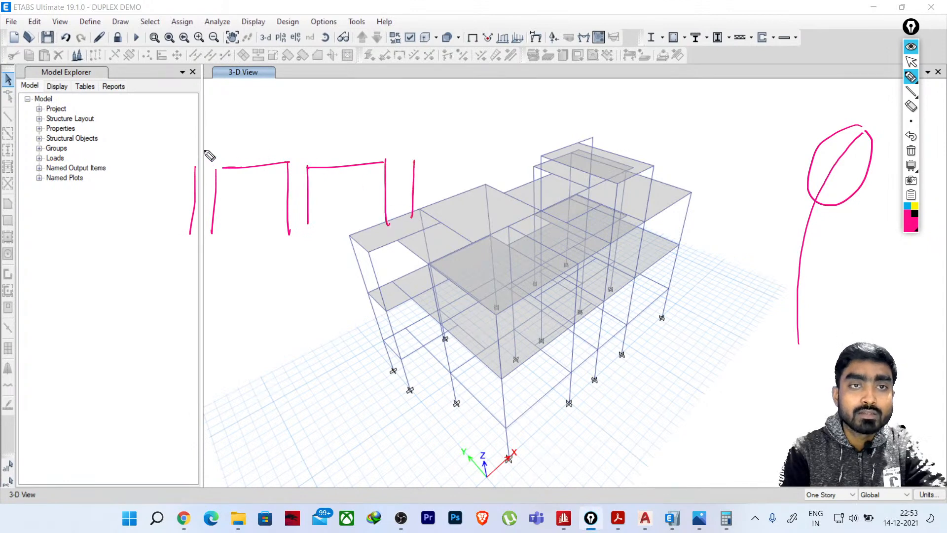
pyautogui.moveTo(200, 147)
pyautogui.mouseDown()
pyautogui.moveTo(419, 137)
pyautogui.moveTo(419, 154)
pyautogui.moveTo(199, 172)
pyautogui.mouseUp()
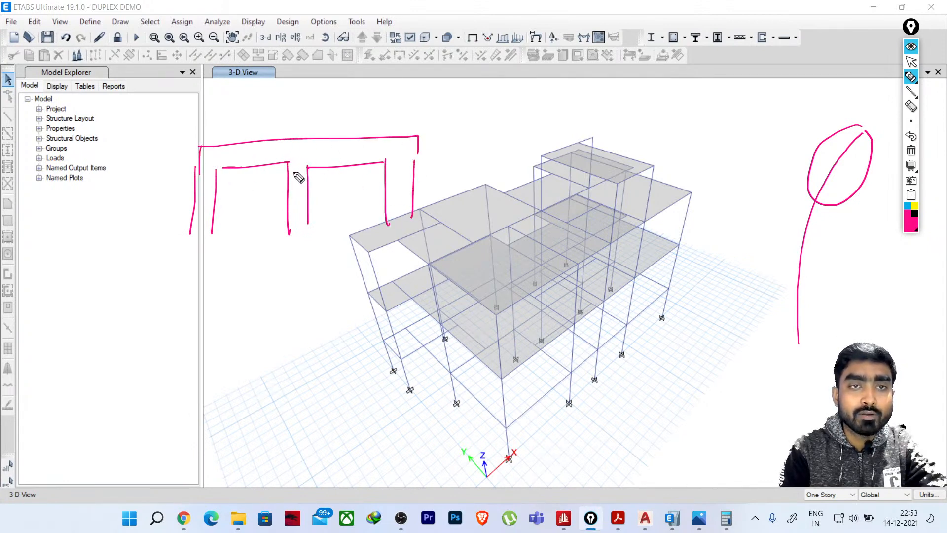
# Mark the sketched frame's middle column with a dashed centreline and draw its outlines tilted towards both sides
pyautogui.moveTo(297, 123); pyautogui.dragTo(298, 128)
pyautogui.moveTo(299, 170); pyautogui.dragTo(301, 264)
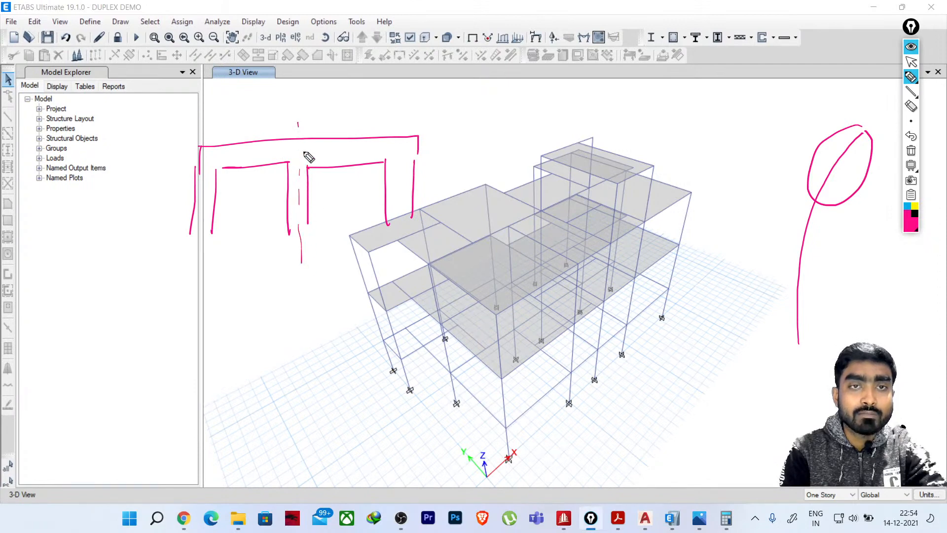
pyautogui.moveTo(299, 139)
pyautogui.mouseDown()
pyautogui.moveTo(335, 136)
pyautogui.moveTo(274, 250)
pyautogui.moveTo(309, 243)
pyautogui.mouseUp()
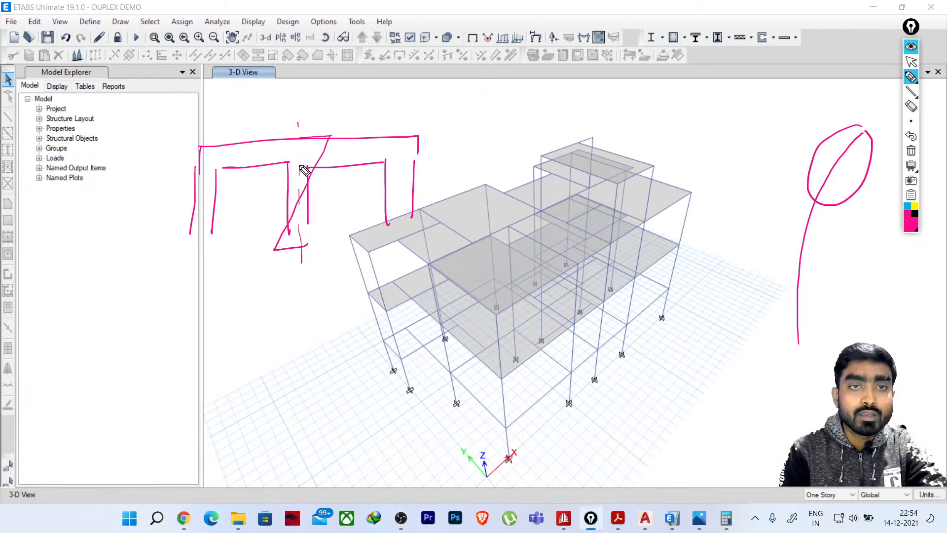
pyautogui.moveTo(273, 133)
pyautogui.mouseDown()
pyautogui.moveTo(334, 238)
pyautogui.moveTo(304, 242)
pyautogui.moveTo(295, 189)
pyautogui.mouseUp()
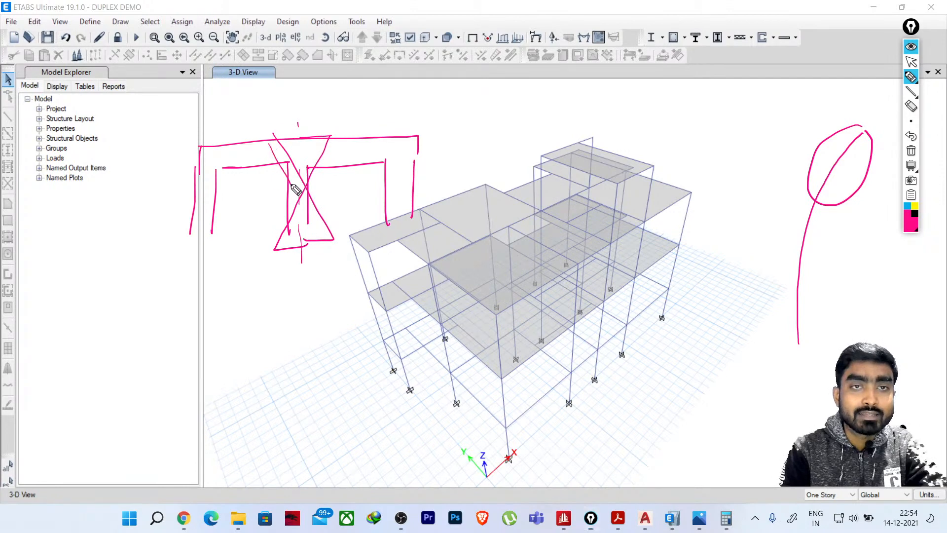
# Hatch and circle the sketched middle column's sway zone, and add outward arrows in both directions above the beam
pyautogui.moveTo(273, 140)
pyautogui.mouseDown()
pyautogui.moveTo(298, 139)
pyautogui.moveTo(281, 161)
pyautogui.mouseUp()
pyautogui.moveTo(313, 139)
pyautogui.mouseDown()
pyautogui.moveTo(285, 175)
pyautogui.moveTo(295, 184)
pyautogui.mouseUp()
pyautogui.moveTo(308, 197)
pyautogui.mouseDown()
pyautogui.moveTo(282, 232)
pyautogui.moveTo(288, 246)
pyautogui.mouseUp()
pyautogui.moveTo(306, 239); pyautogui.dragTo(295, 252)
pyautogui.moveTo(309, 130)
pyautogui.mouseDown()
pyautogui.moveTo(322, 247)
pyautogui.moveTo(307, 130)
pyautogui.moveTo(402, 121)
pyautogui.mouseUp()
pyautogui.moveTo(282, 119); pyautogui.dragTo(216, 132)
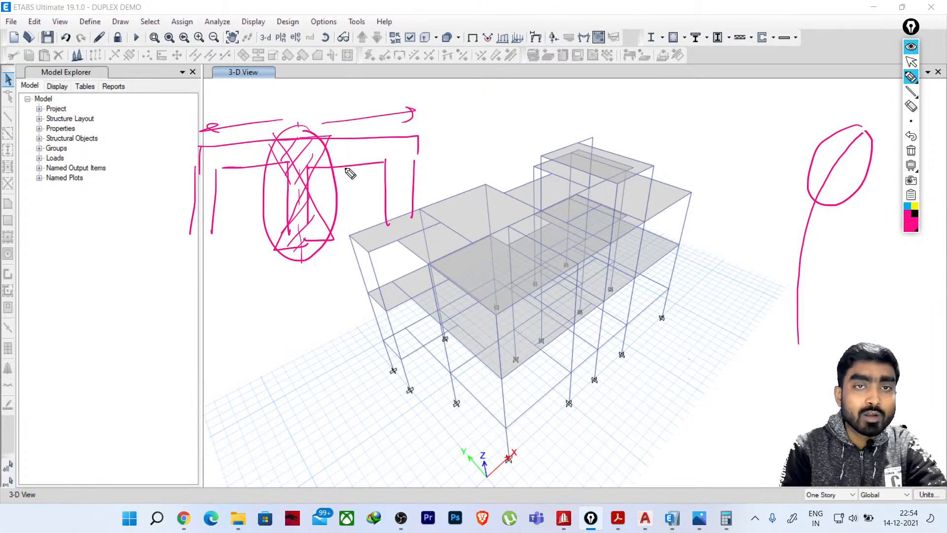
# Add another column to the sketched frame's right bay and draw wider tilted outlines across the middle column
pyautogui.moveTo(345, 169); pyautogui.dragTo(346, 230)
pyautogui.moveTo(365, 136); pyautogui.dragTo(366, 246)
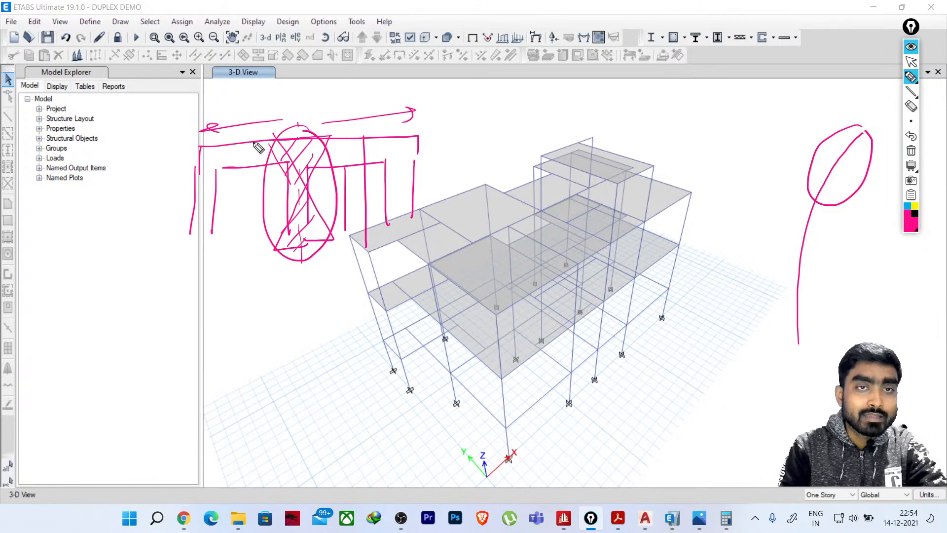
pyautogui.moveTo(351, 138)
pyautogui.mouseDown()
pyautogui.moveTo(275, 248)
pyautogui.moveTo(302, 242)
pyautogui.mouseUp()
pyautogui.moveTo(269, 140)
pyautogui.mouseDown()
pyautogui.moveTo(320, 238)
pyautogui.moveTo(306, 235)
pyautogui.mouseUp()
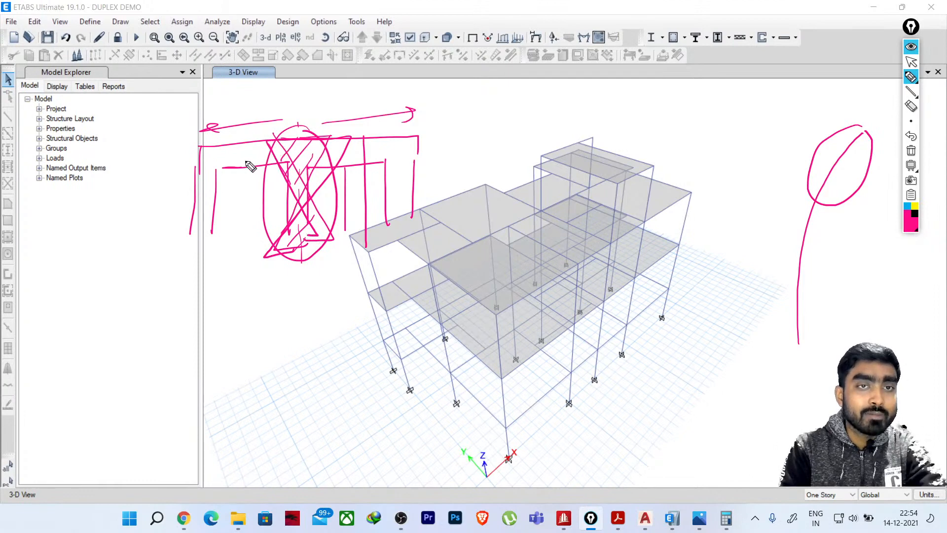
# Add short hatch marks and a downward load arrow above each bay of the sketched frame, plus a horizontal force arrow at its left end
pyautogui.moveTo(349, 130); pyautogui.dragTo(359, 123)
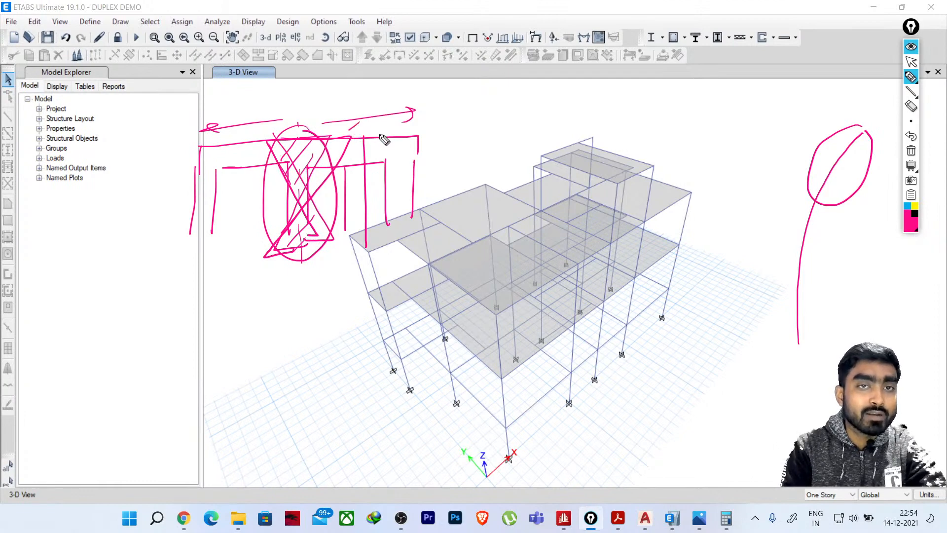
pyautogui.moveTo(243, 136); pyautogui.dragTo(252, 130)
pyautogui.moveTo(250, 134); pyautogui.dragTo(259, 126)
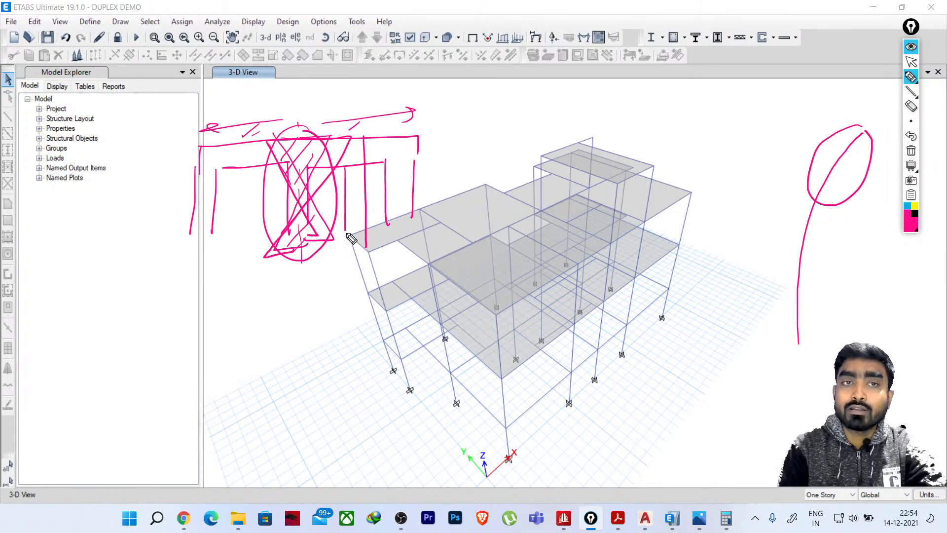
pyautogui.moveTo(240, 94); pyautogui.dragTo(241, 129)
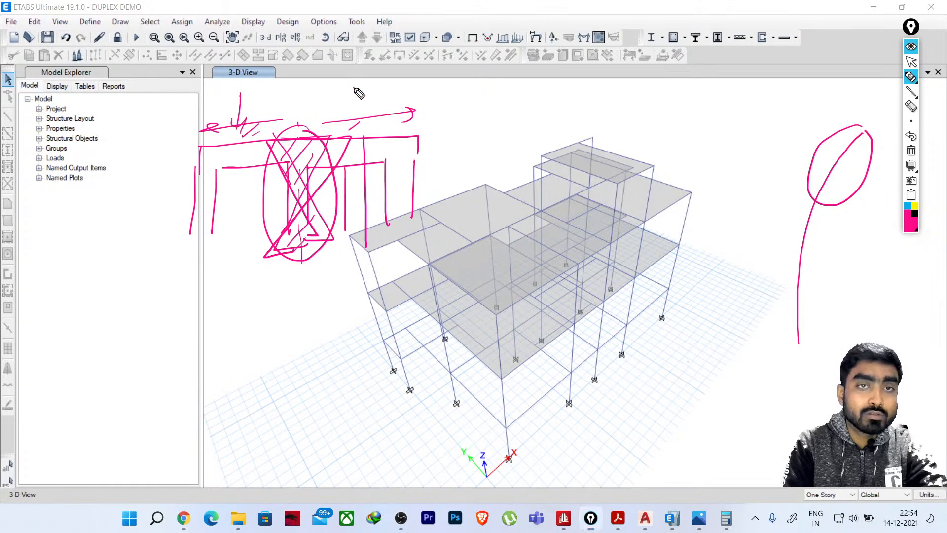
pyautogui.moveTo(354, 89); pyautogui.dragTo(355, 121)
pyautogui.moveTo(118, 156)
pyautogui.mouseDown()
pyautogui.moveTo(179, 153)
pyautogui.moveTo(166, 167)
pyautogui.mouseUp()
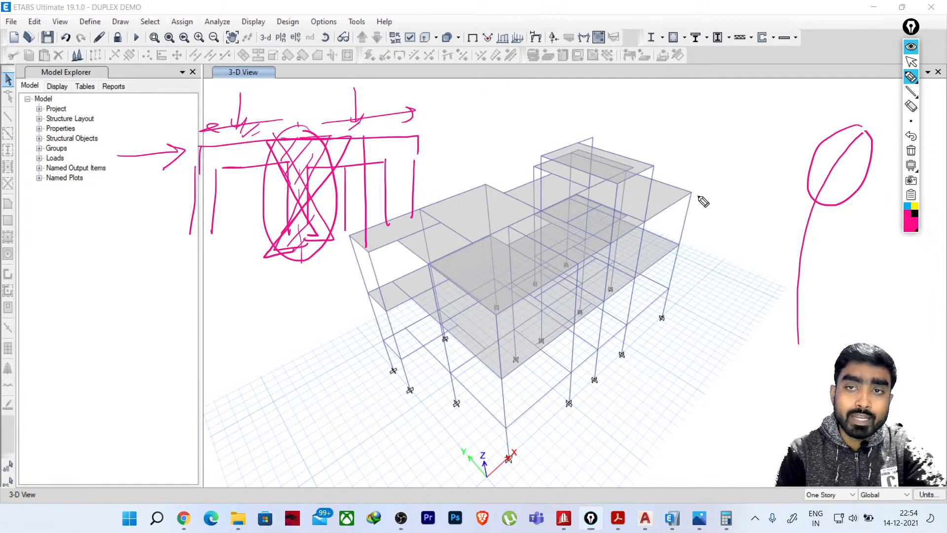
# Sketch a dot and downward arrow beside the model's rightmost column, and a tall vertical column with a parallel line below the model tree
pyautogui.moveTo(699, 195); pyautogui.dragTo(690, 295)
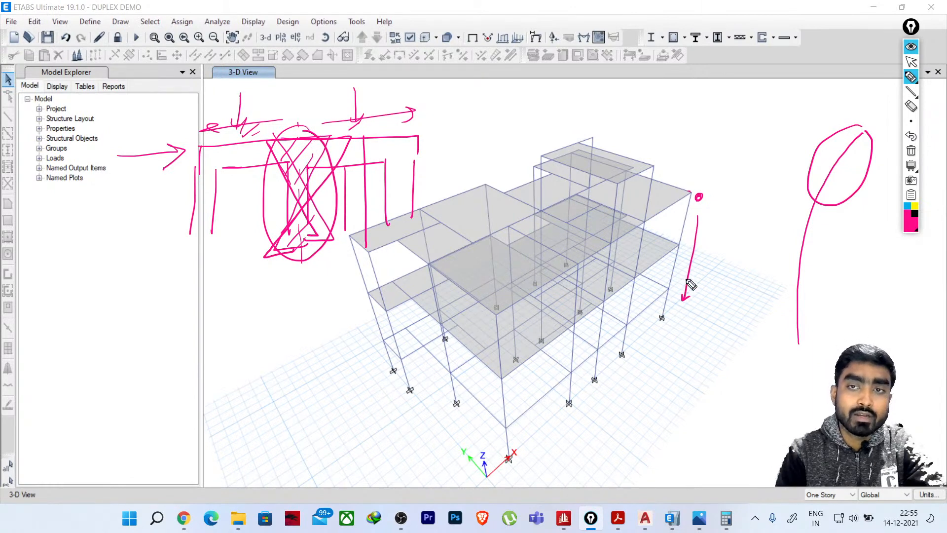
pyautogui.moveTo(74, 311); pyautogui.dragTo(75, 421)
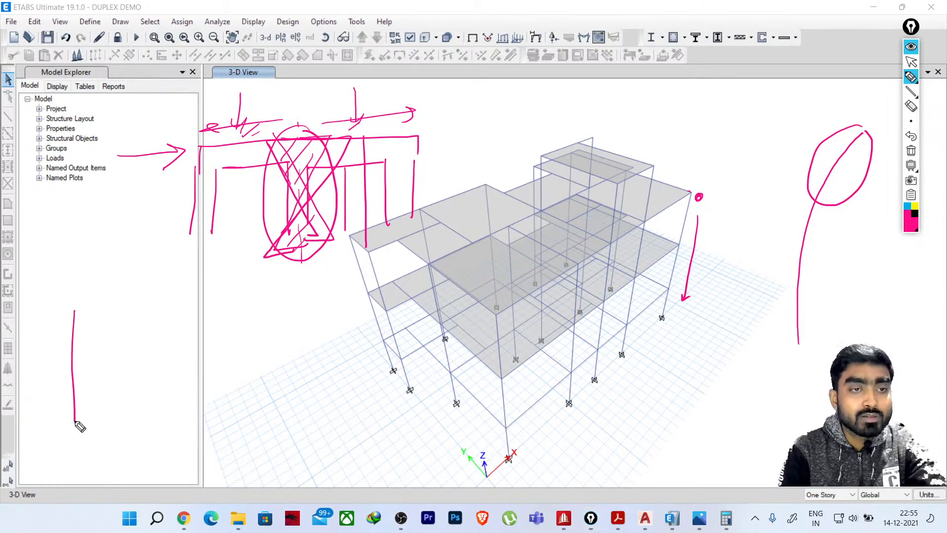
pyautogui.moveTo(74, 312); pyautogui.dragTo(72, 237)
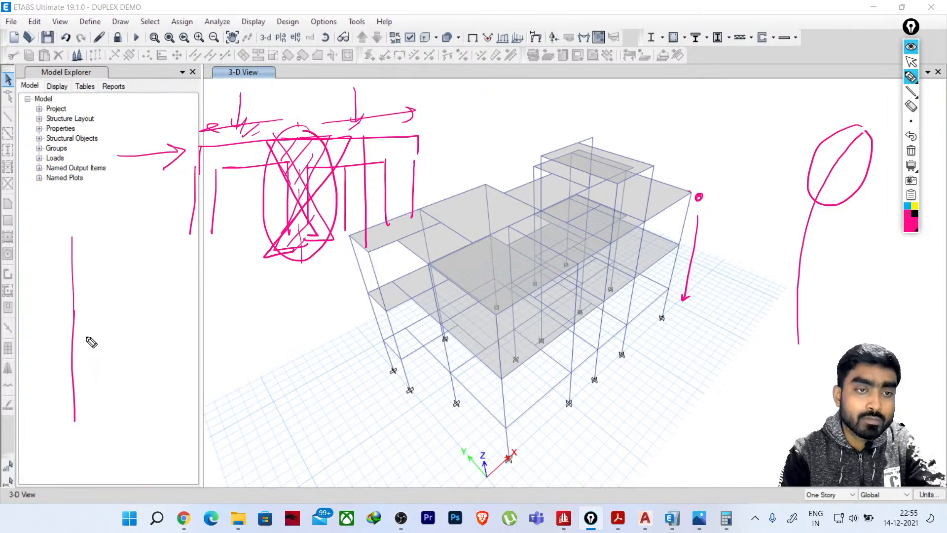
pyautogui.moveTo(80, 324); pyautogui.dragTo(84, 417)
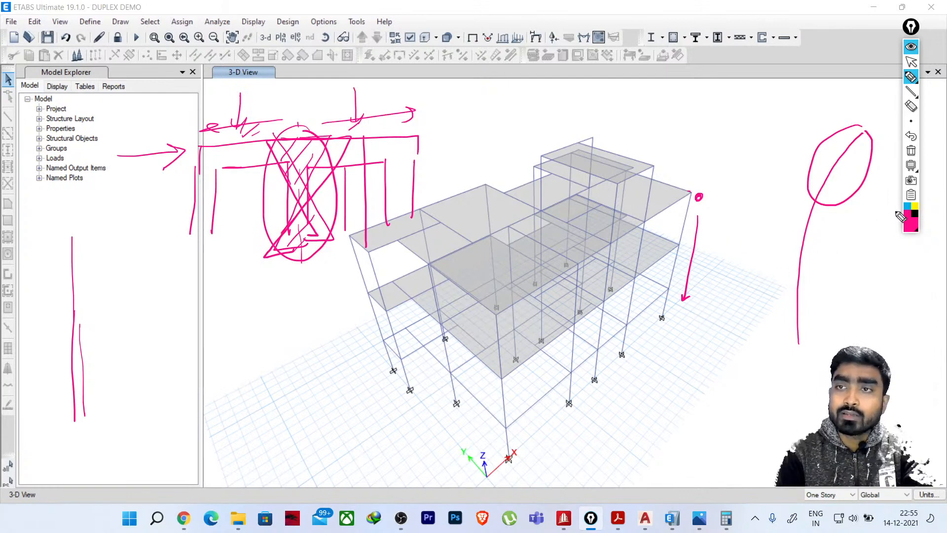
# Clear all sketches and handwrite the contact e-mail address with a leading dash above the model
pyautogui.click(910, 152)
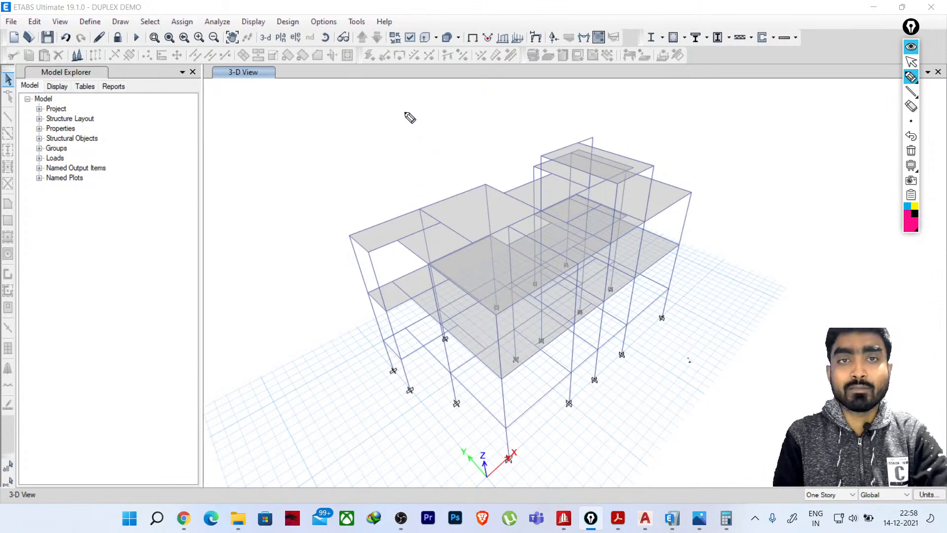
pyautogui.moveTo(411, 108)
pyautogui.mouseDown()
pyautogui.moveTo(401, 129)
pyautogui.moveTo(433, 128)
pyautogui.mouseUp()
pyautogui.moveTo(438, 121)
pyautogui.mouseDown()
pyautogui.moveTo(446, 129)
pyautogui.moveTo(453, 107)
pyautogui.moveTo(478, 127)
pyautogui.moveTo(503, 123)
pyautogui.moveTo(554, 101)
pyautogui.moveTo(562, 126)
pyautogui.moveTo(585, 113)
pyautogui.moveTo(626, 123)
pyautogui.moveTo(700, 101)
pyautogui.mouseUp()
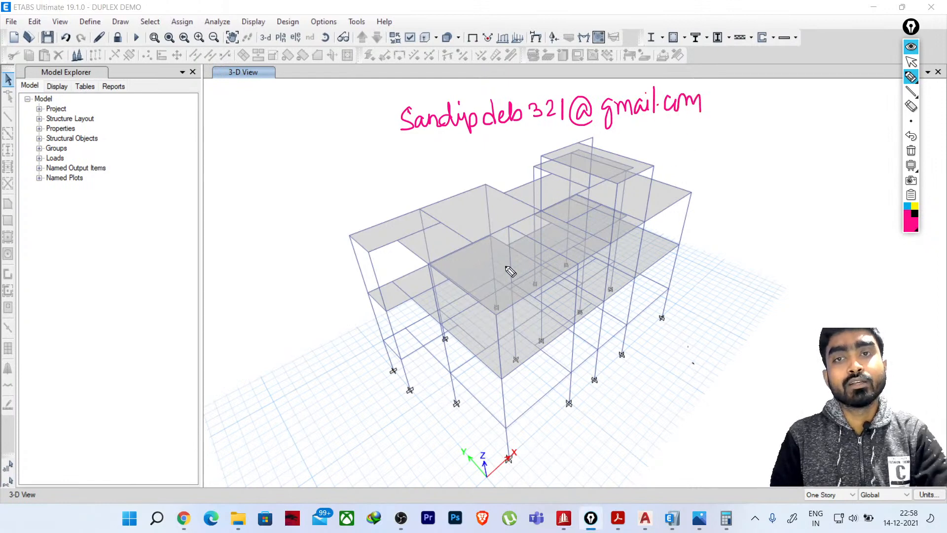
pyautogui.moveTo(336, 121); pyautogui.dragTo(370, 118)
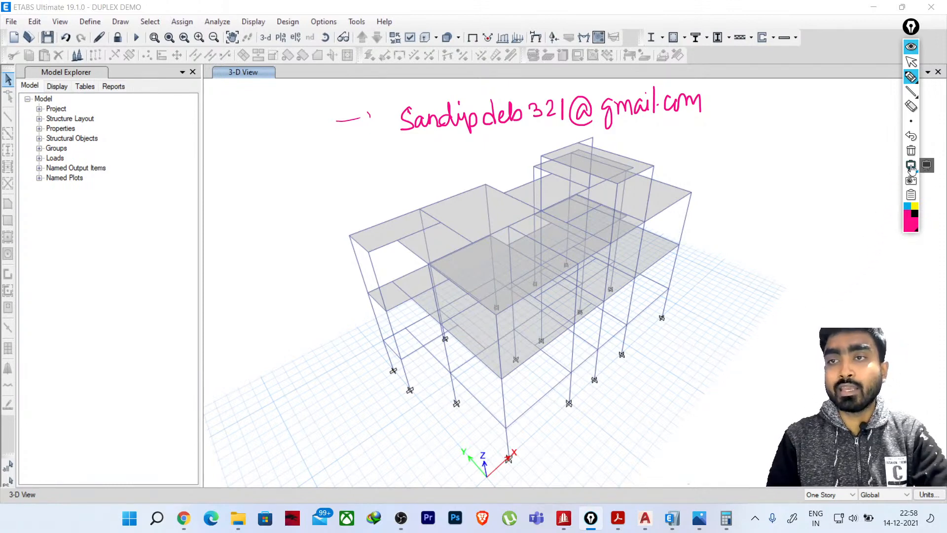
# Erase the handwritten contact note and leave screen-pen mode
pyautogui.click(911, 151)
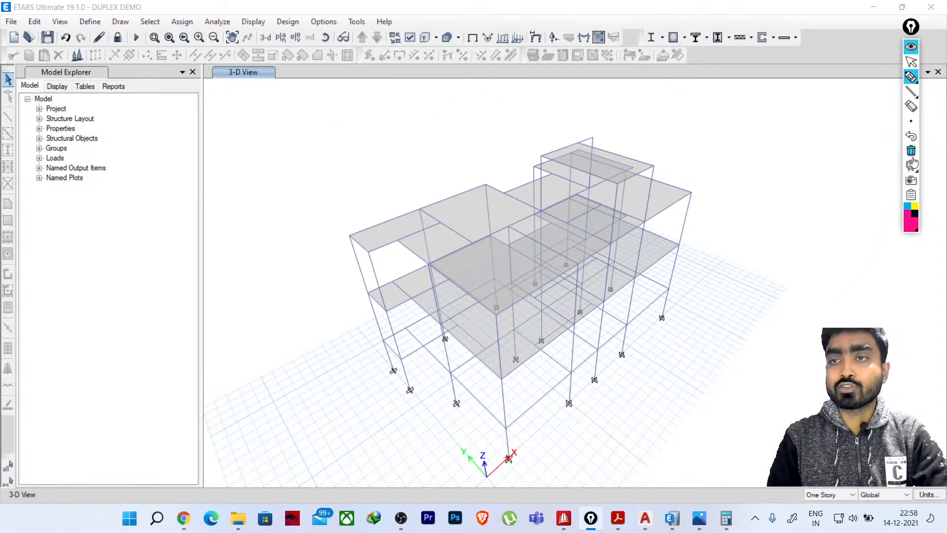
pyautogui.click(911, 62)
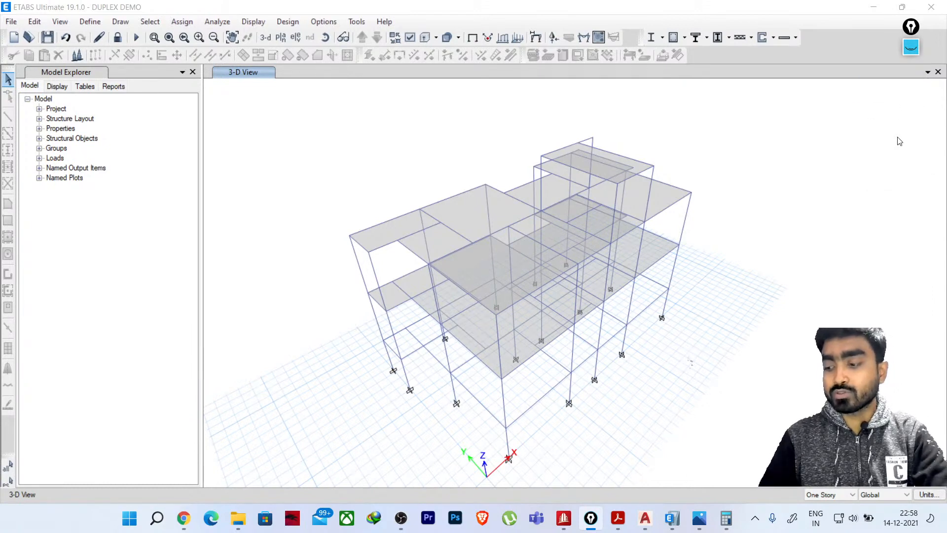